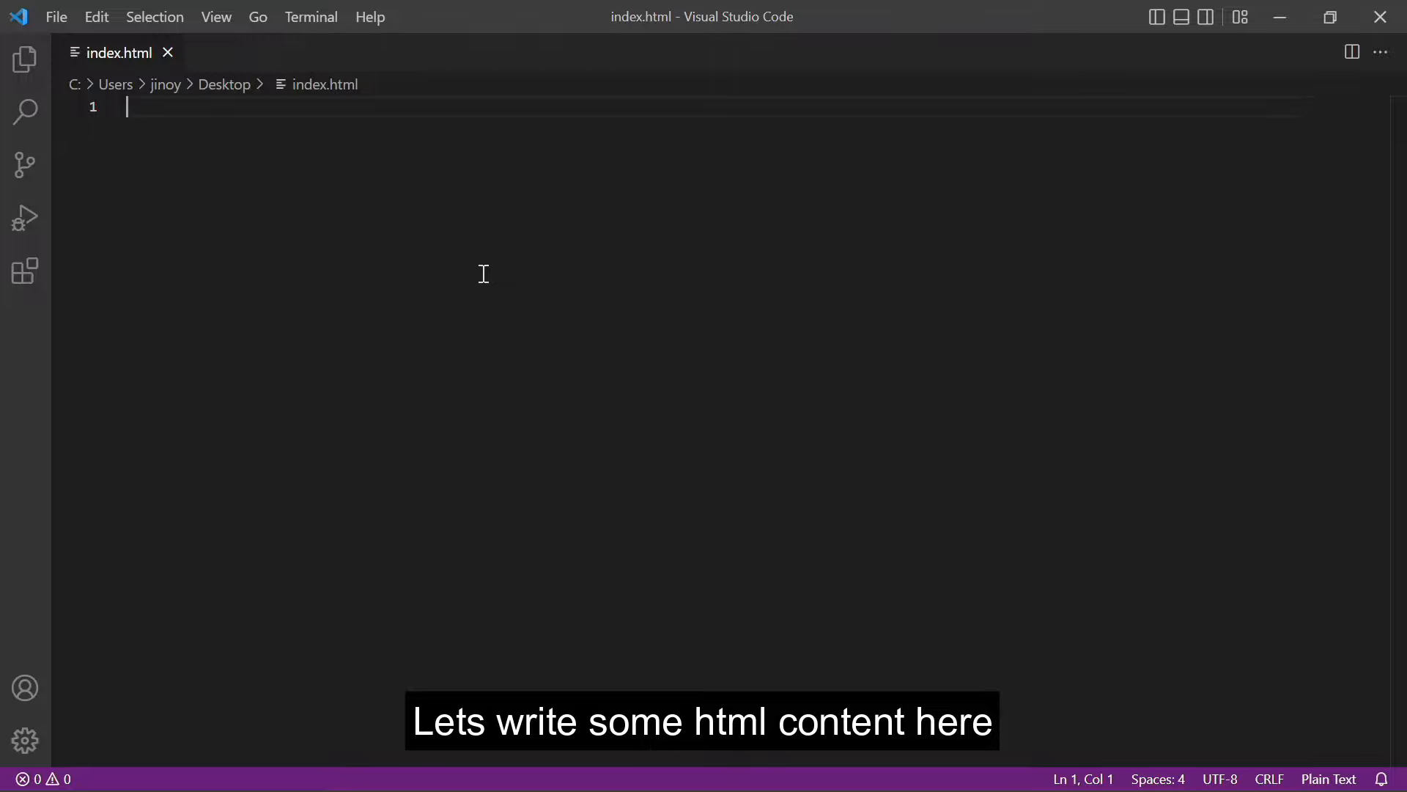
# Write <h1>hello world</h1> into index.html, save it, and close Visual Studio Code
pyautogui.write('<')
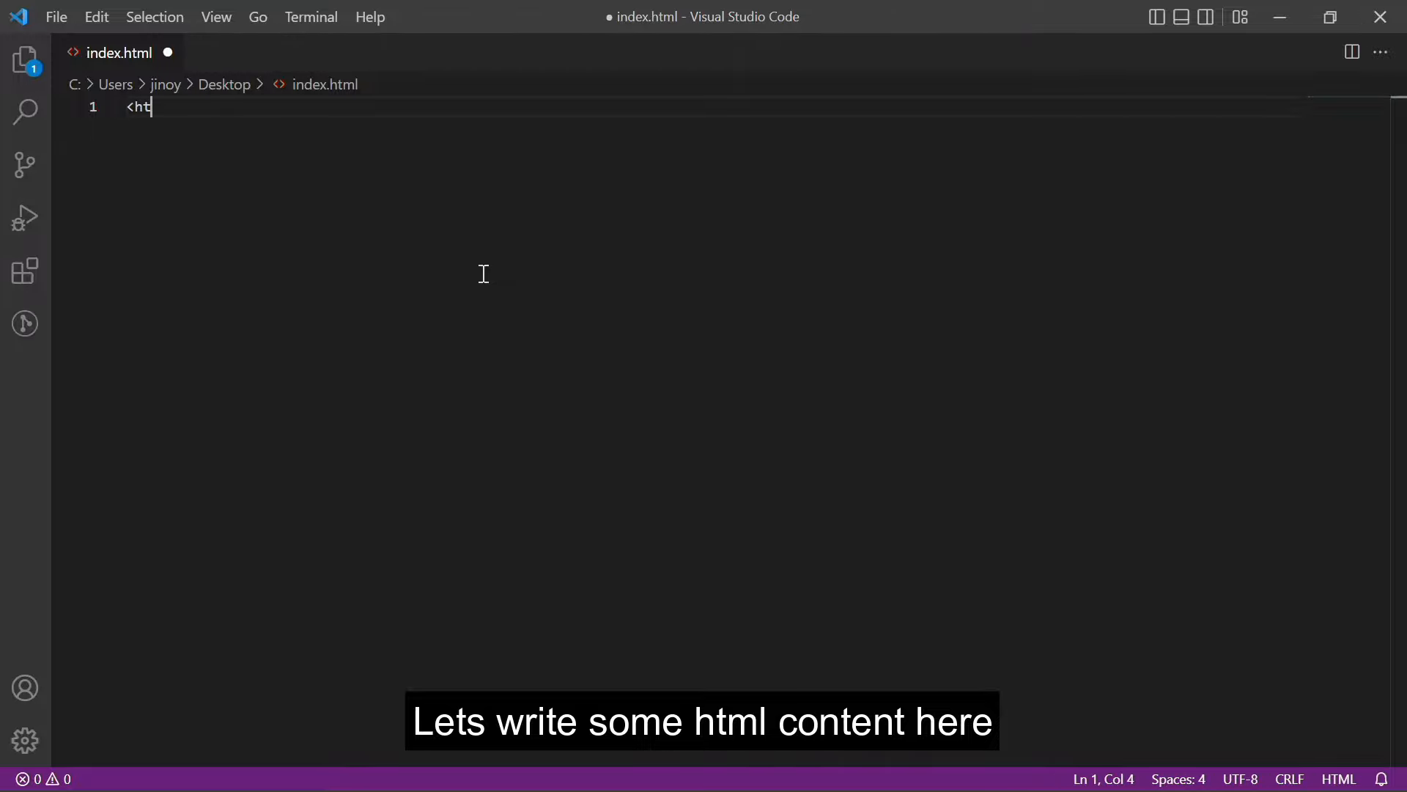
pyautogui.write('h1>')
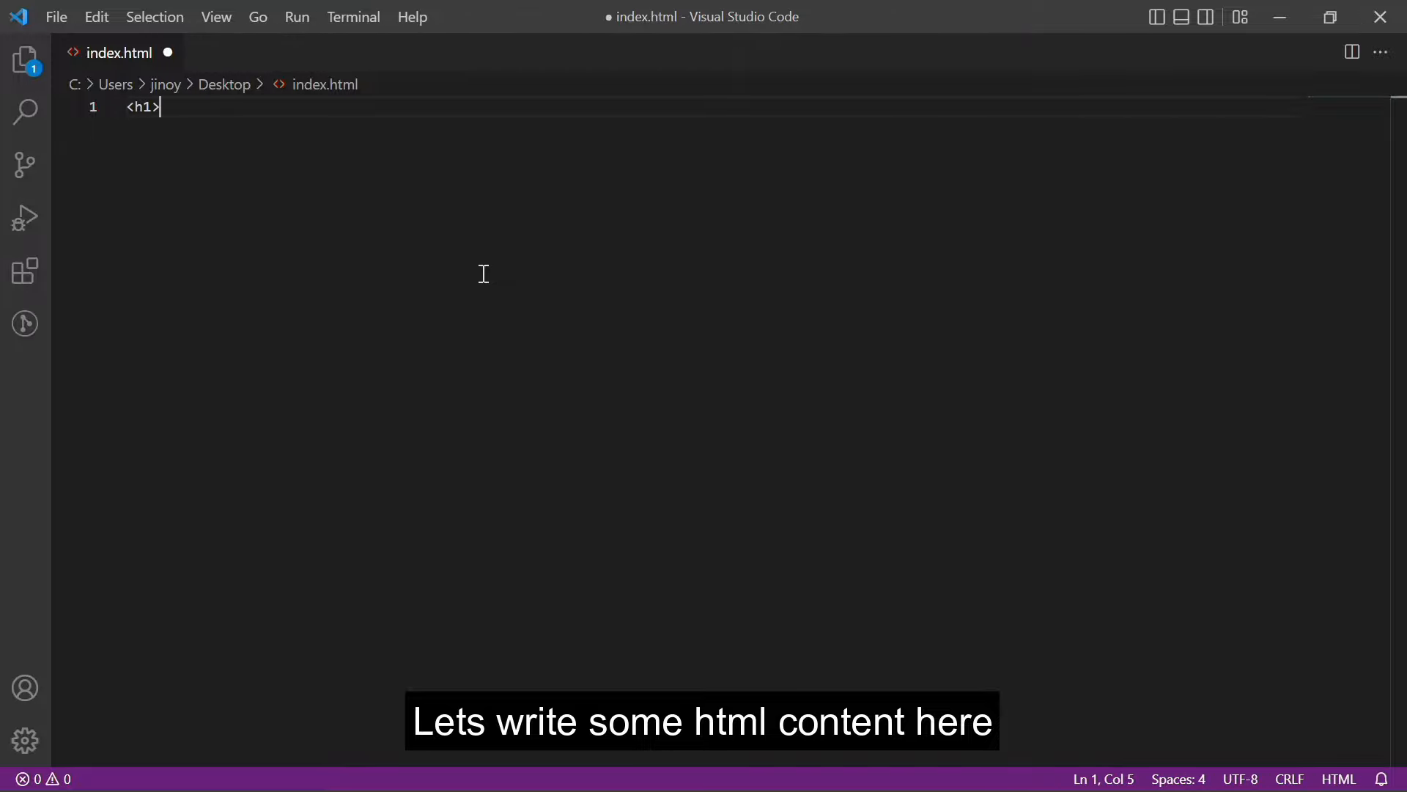
pyautogui.write('he')
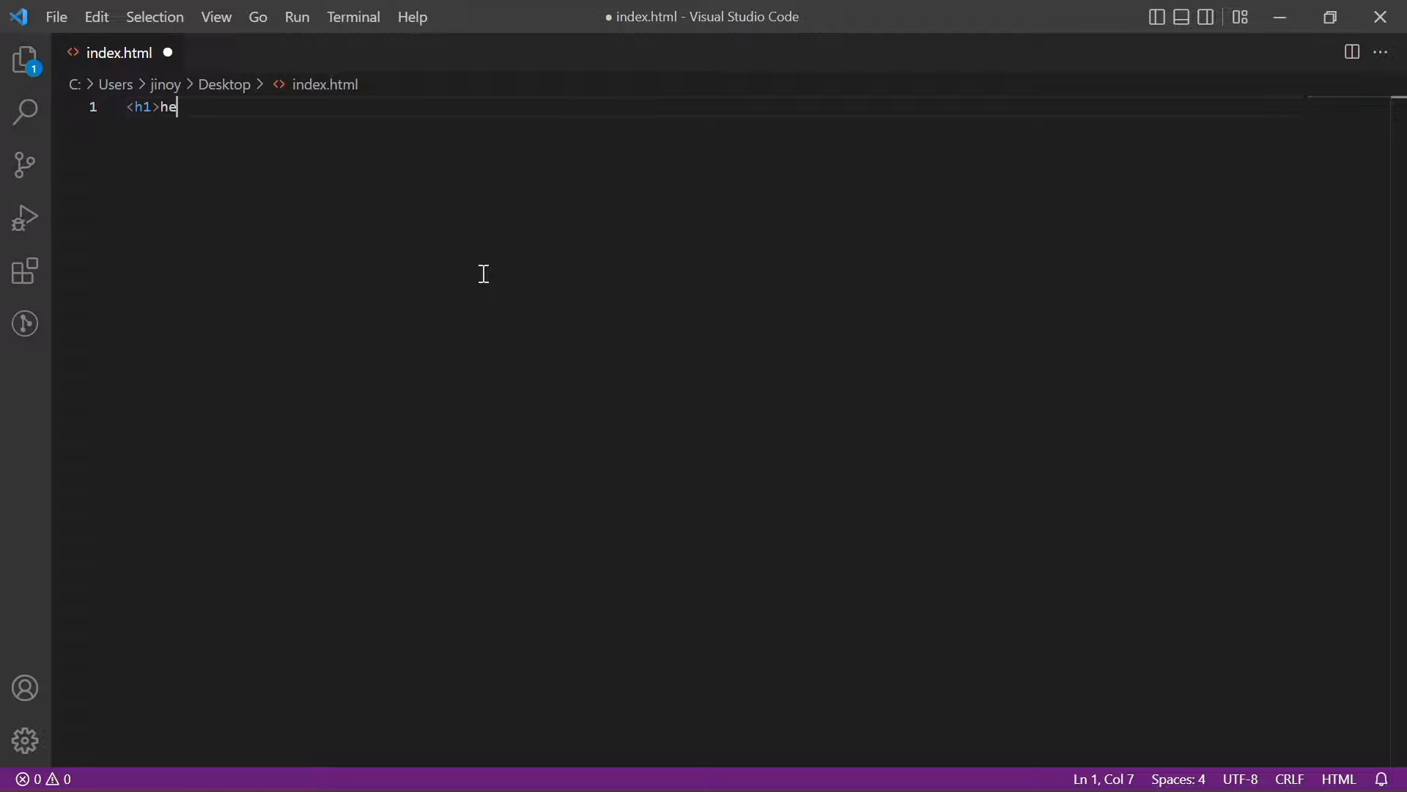
pyautogui.write('llo wor')
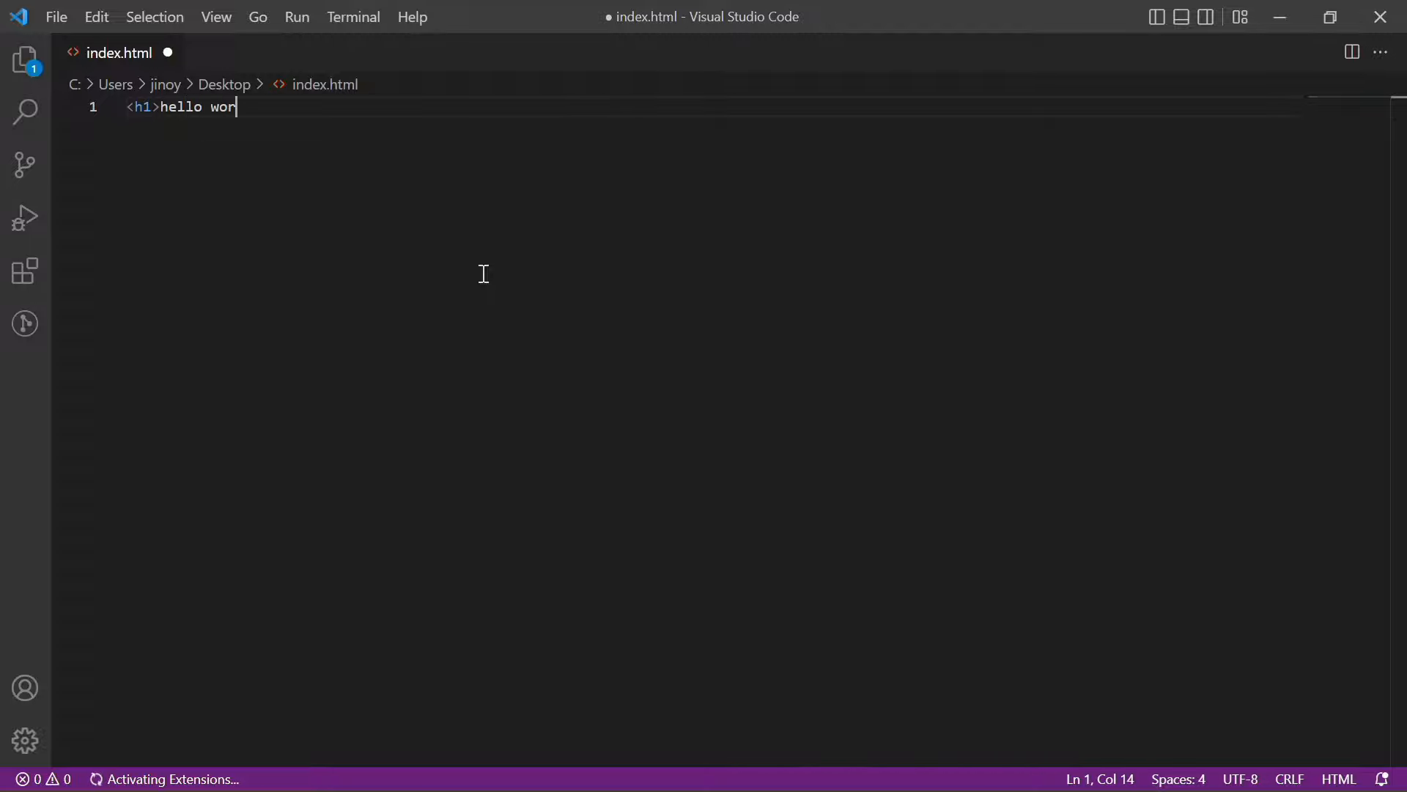
pyautogui.write('ld</h1>')
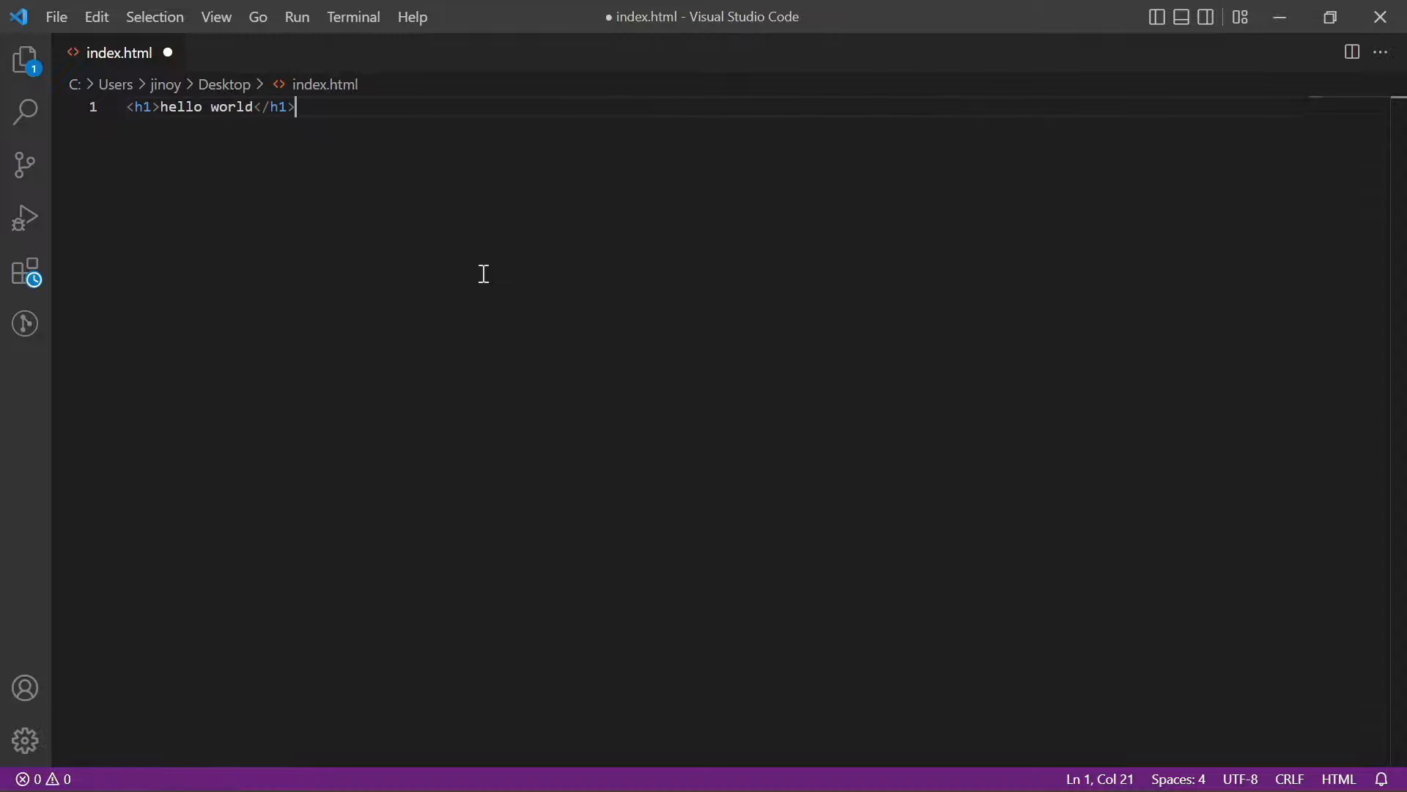
pyautogui.hotkey('ctrl', 's')
pyautogui.click(51, 14)
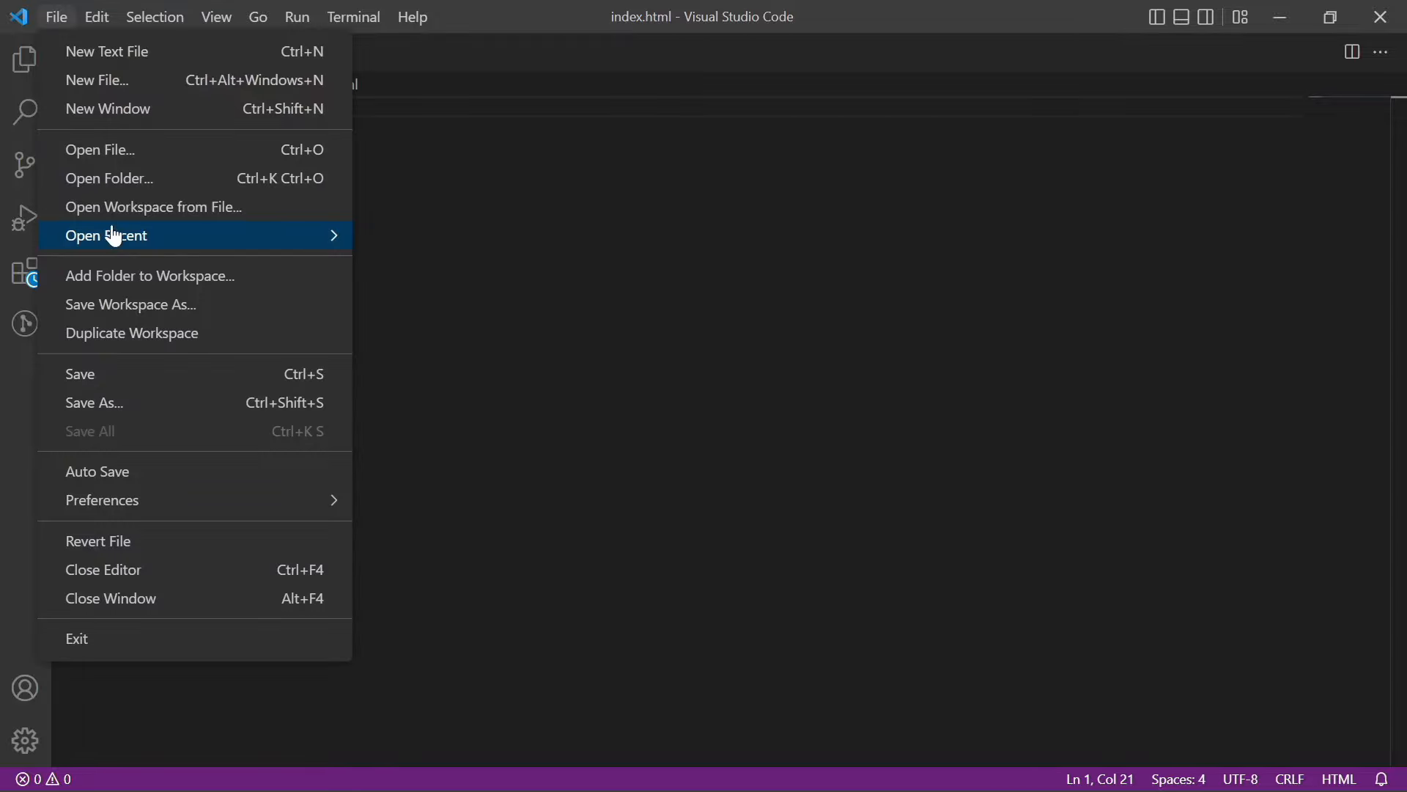
pyautogui.click(116, 377)
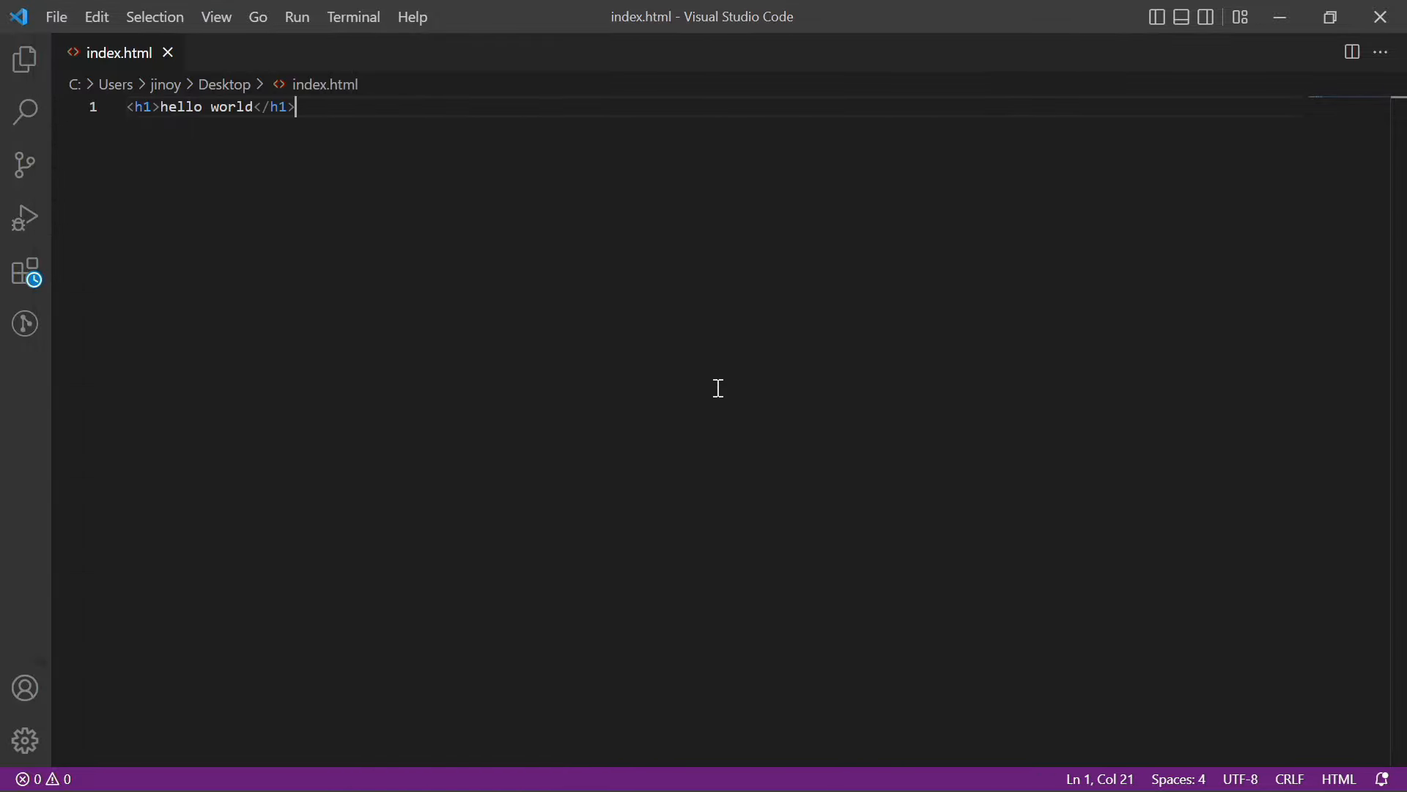
pyautogui.click(1380, 16)
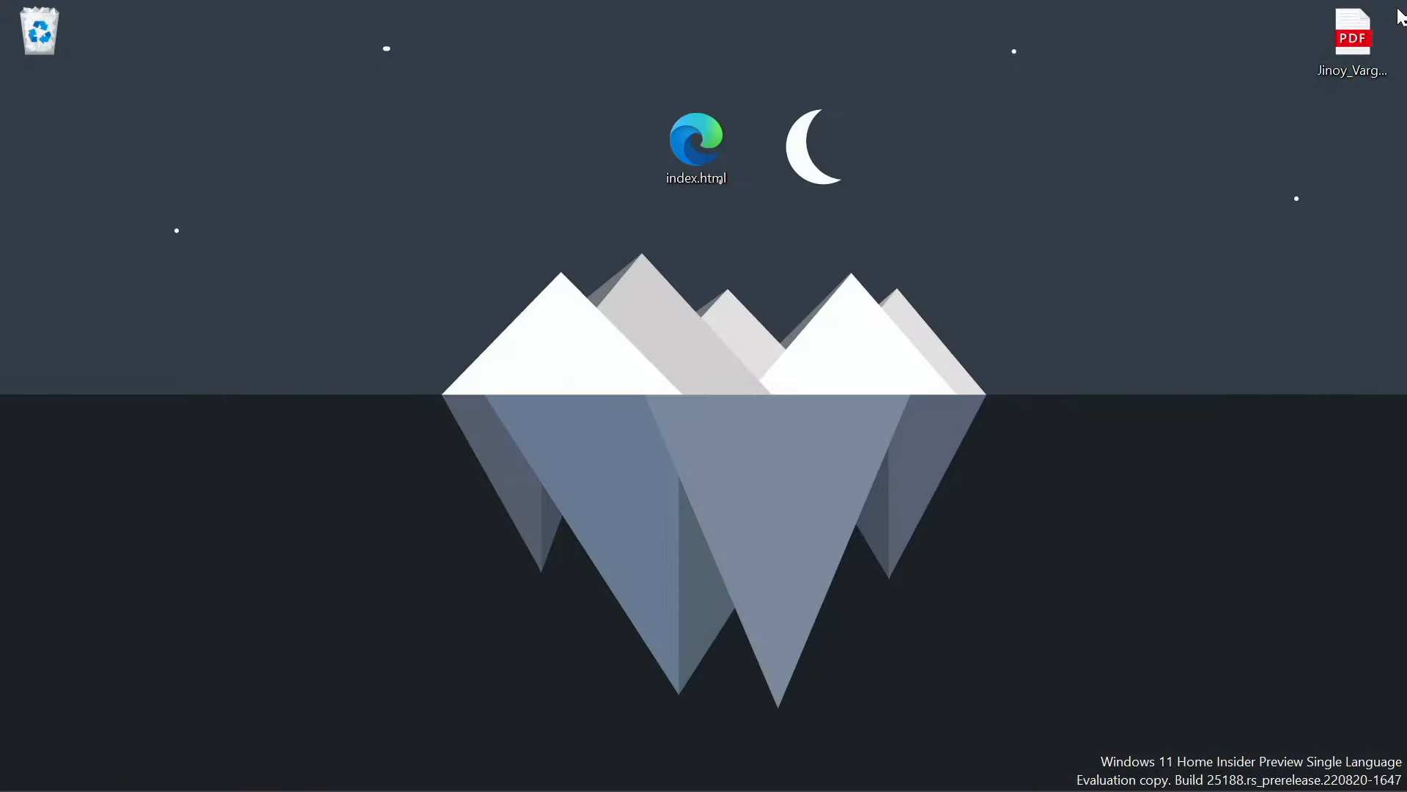
# Preview index.html in Edge showing the hello world heading, then return to Monsta FTP in Chrome
pyautogui.doubleClick(701, 152)
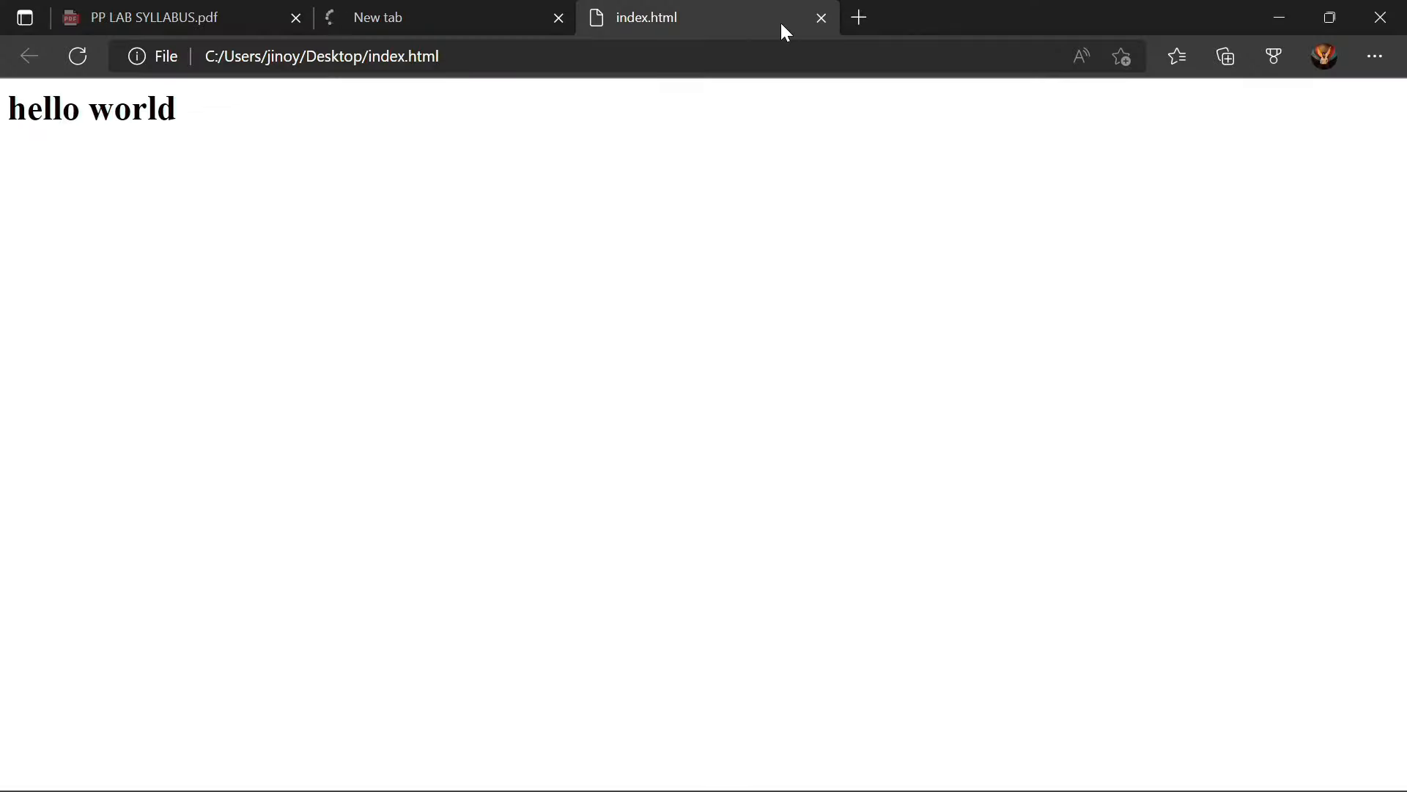
pyautogui.click(1380, 16)
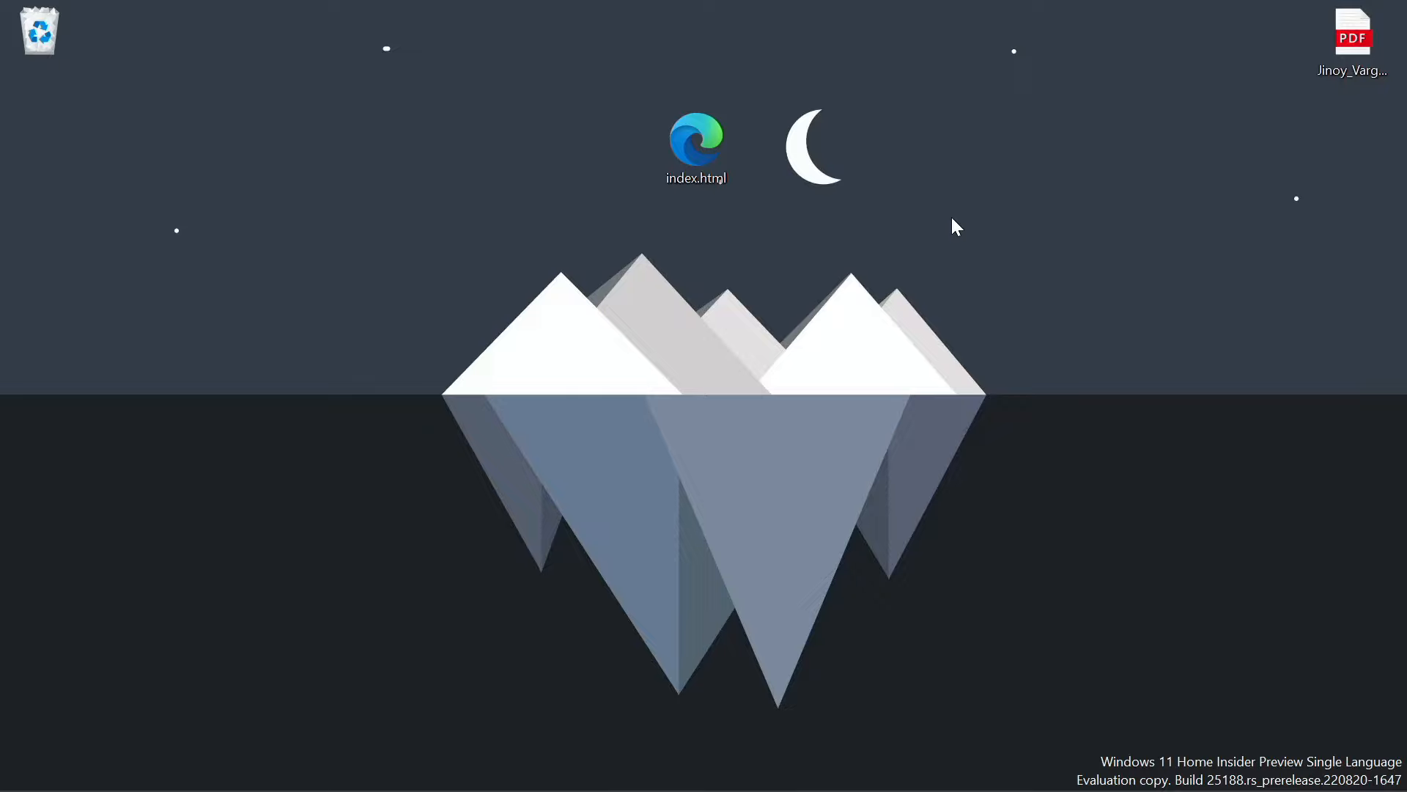
pyautogui.click(766, 770)
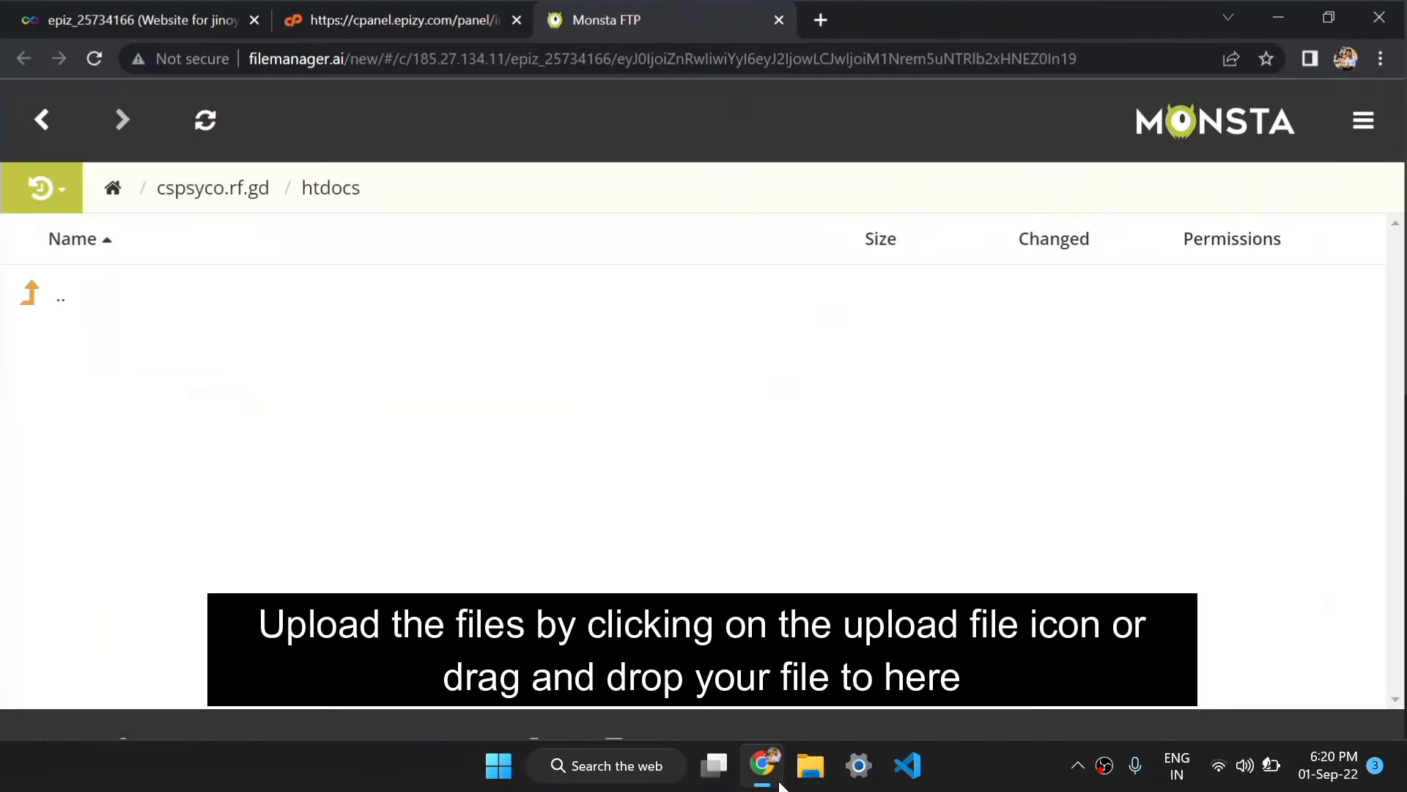
# Drag the desktop index.html into Monsta FTP's htdocs listing, uploading it as a 20B file
pyautogui.click(1327, 14)
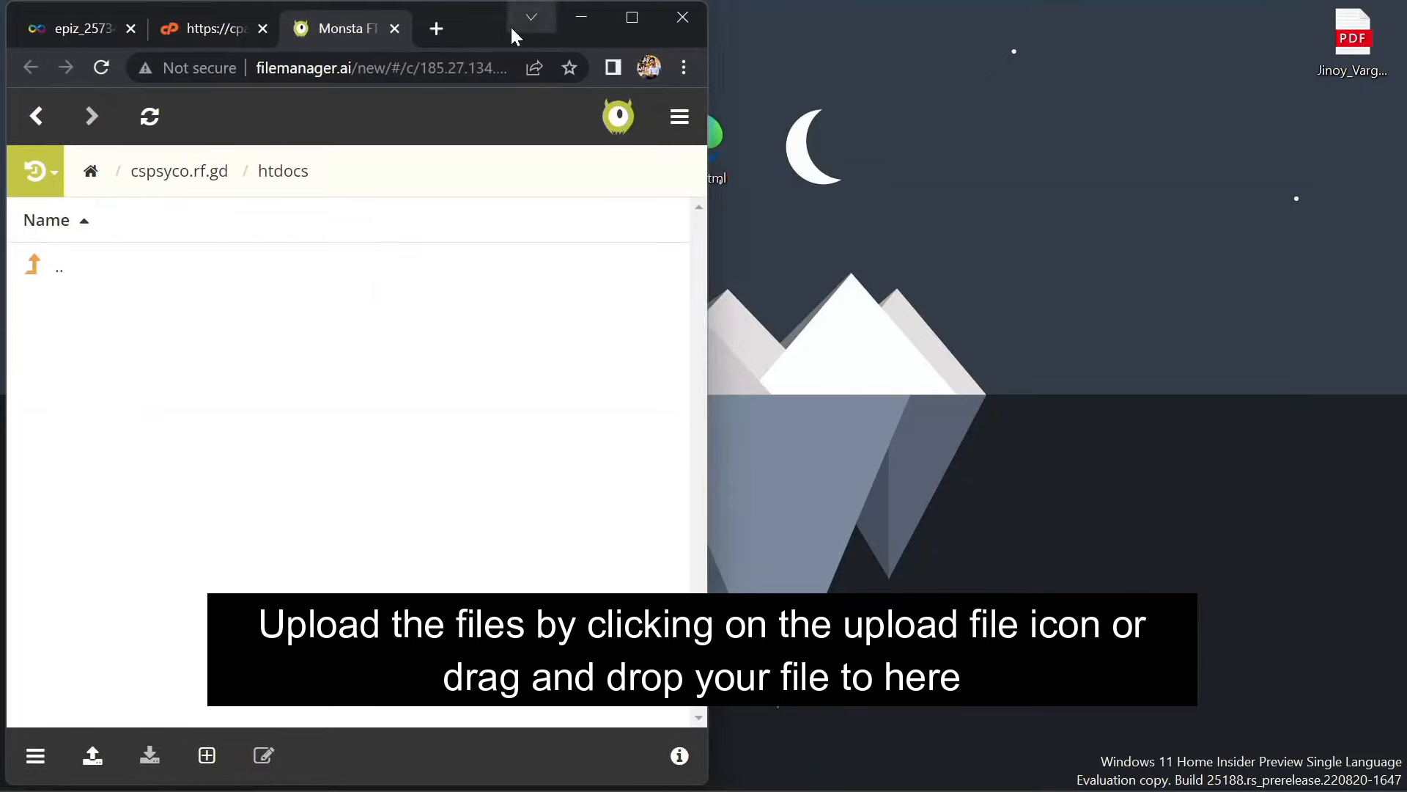
pyautogui.moveTo(497, 37); pyautogui.dragTo(1193, 131)
pyautogui.moveTo(678, 144); pyautogui.dragTo(282, 253)
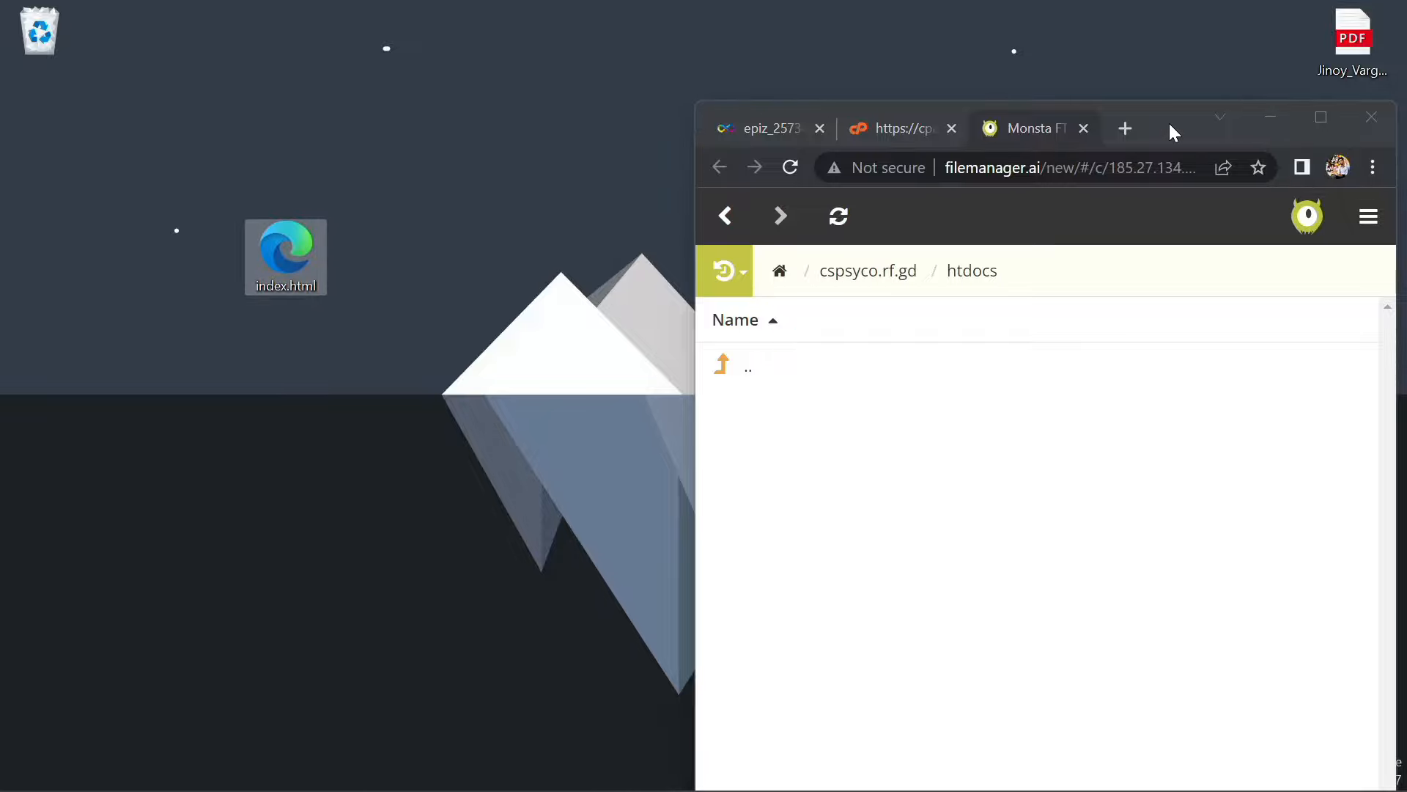
pyautogui.moveTo(1168, 131); pyautogui.dragTo(1004, 78)
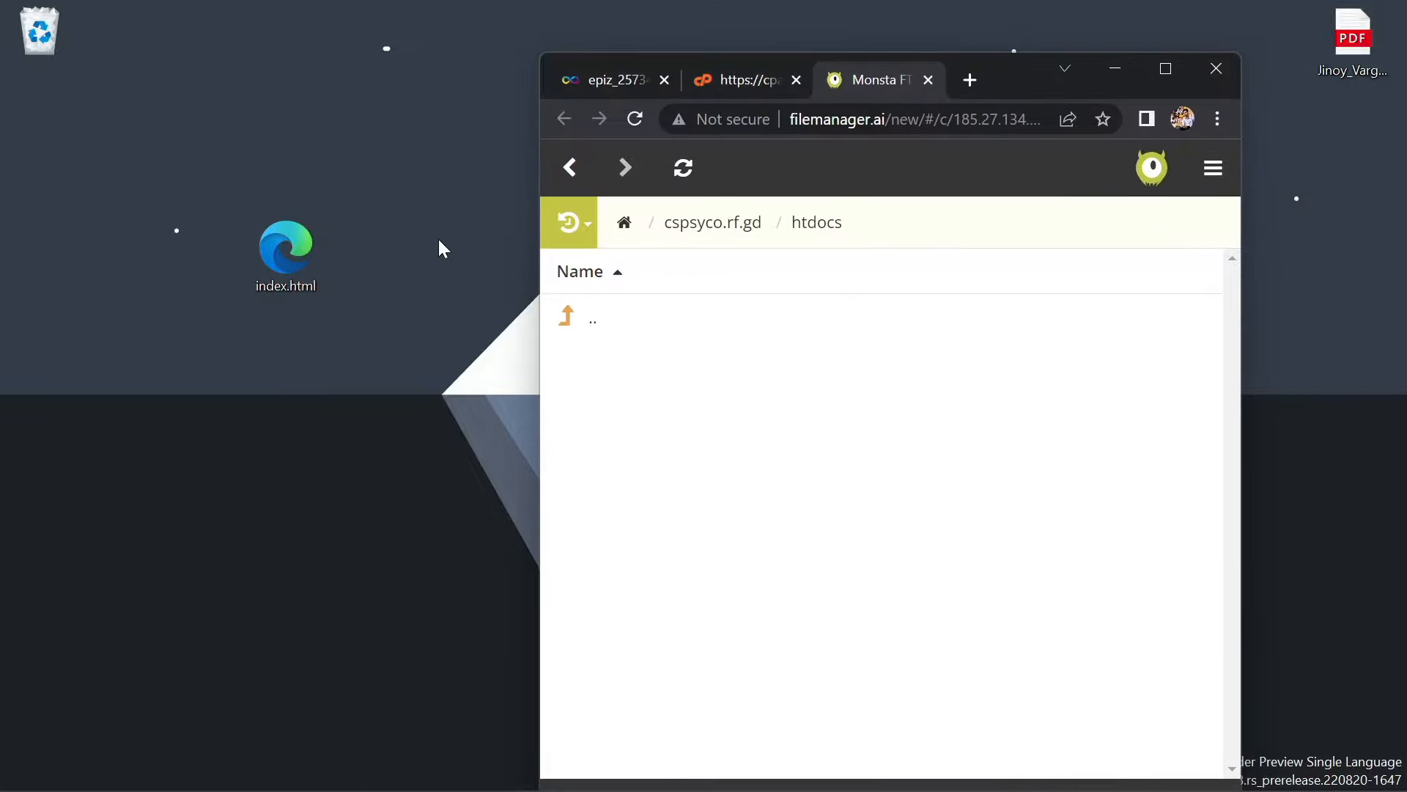
pyautogui.moveTo(270, 267); pyautogui.dragTo(694, 371)
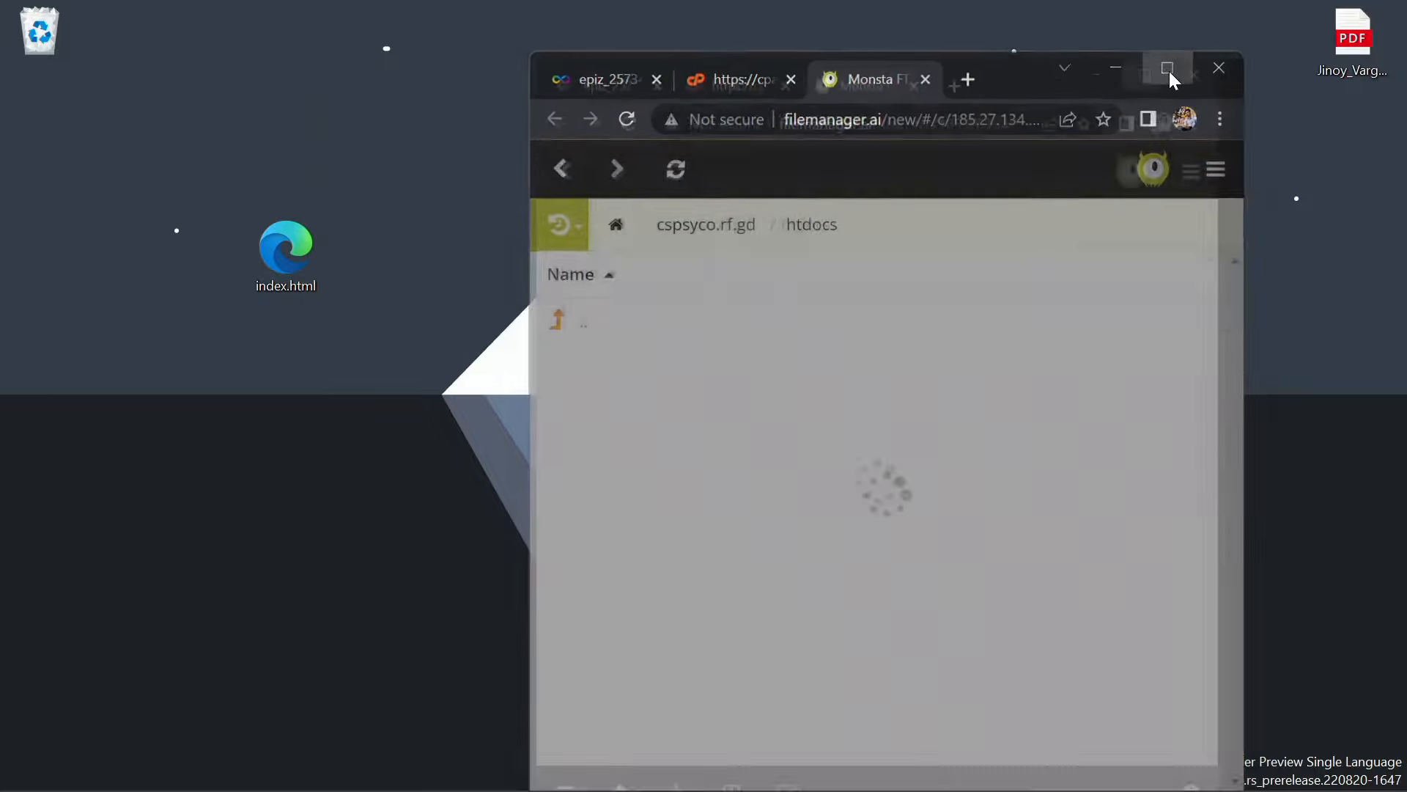
pyautogui.click(1167, 71)
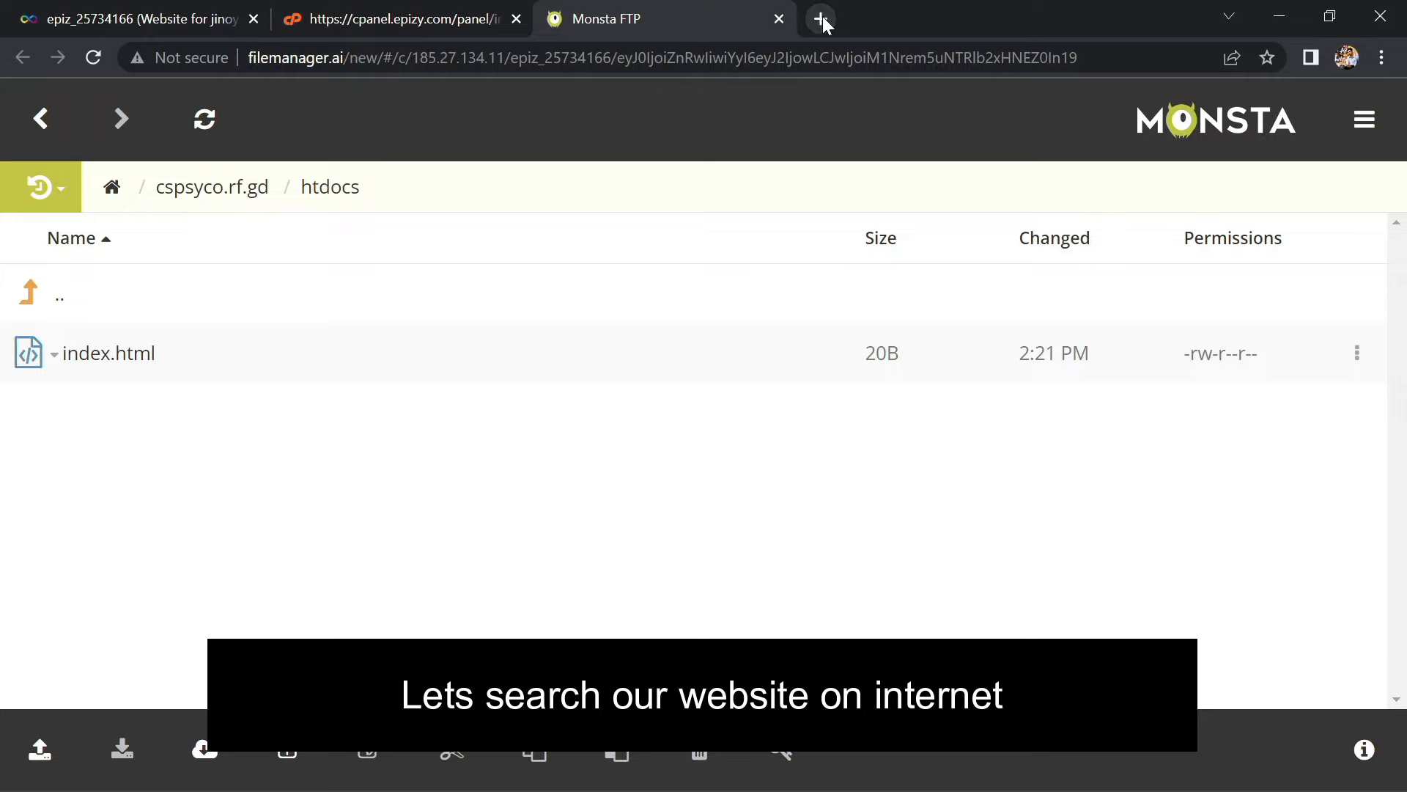
# Load cspsyco.rf.gd in a new tab to see the live hello world page
pyautogui.click(820, 19)
pyautogui.write('cs')
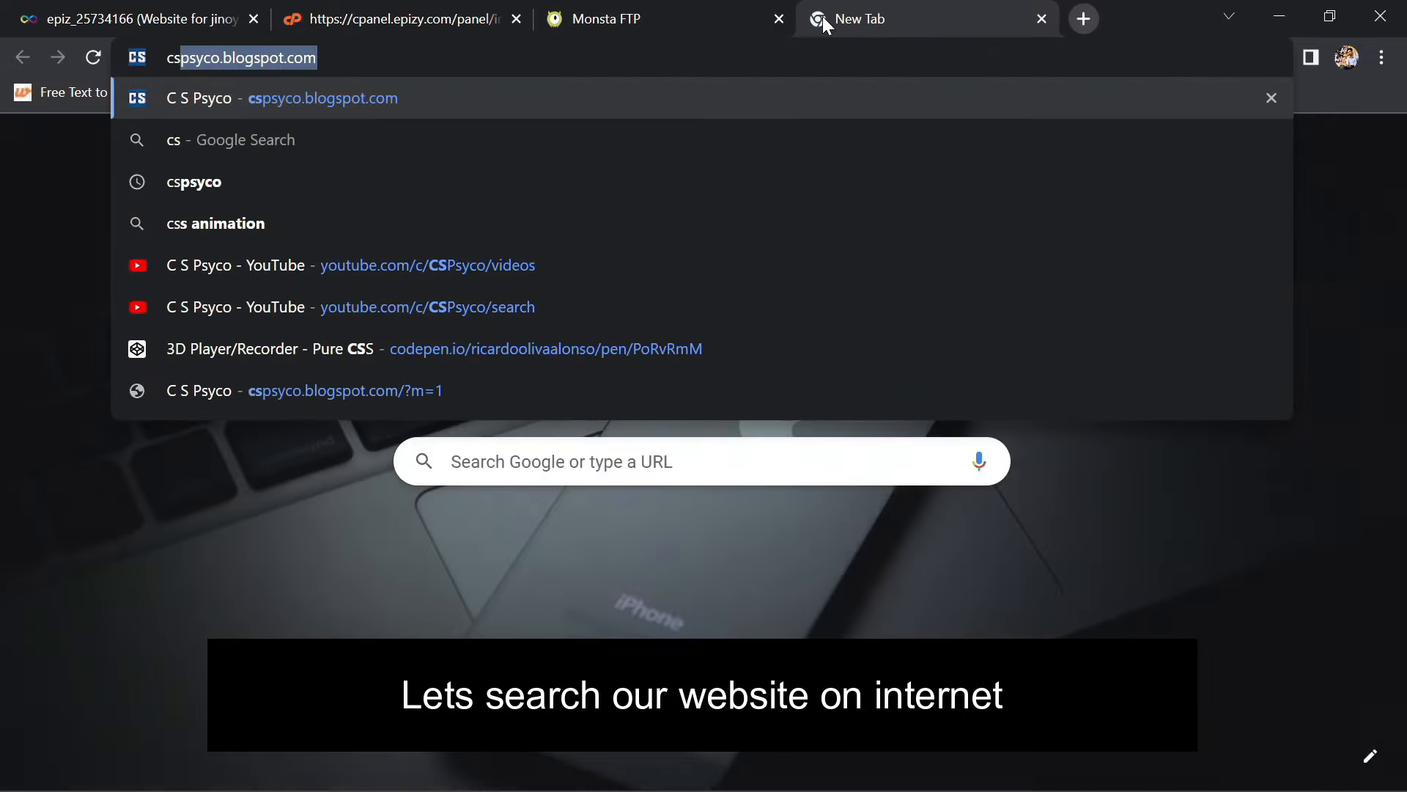
pyautogui.write('psyco.r')
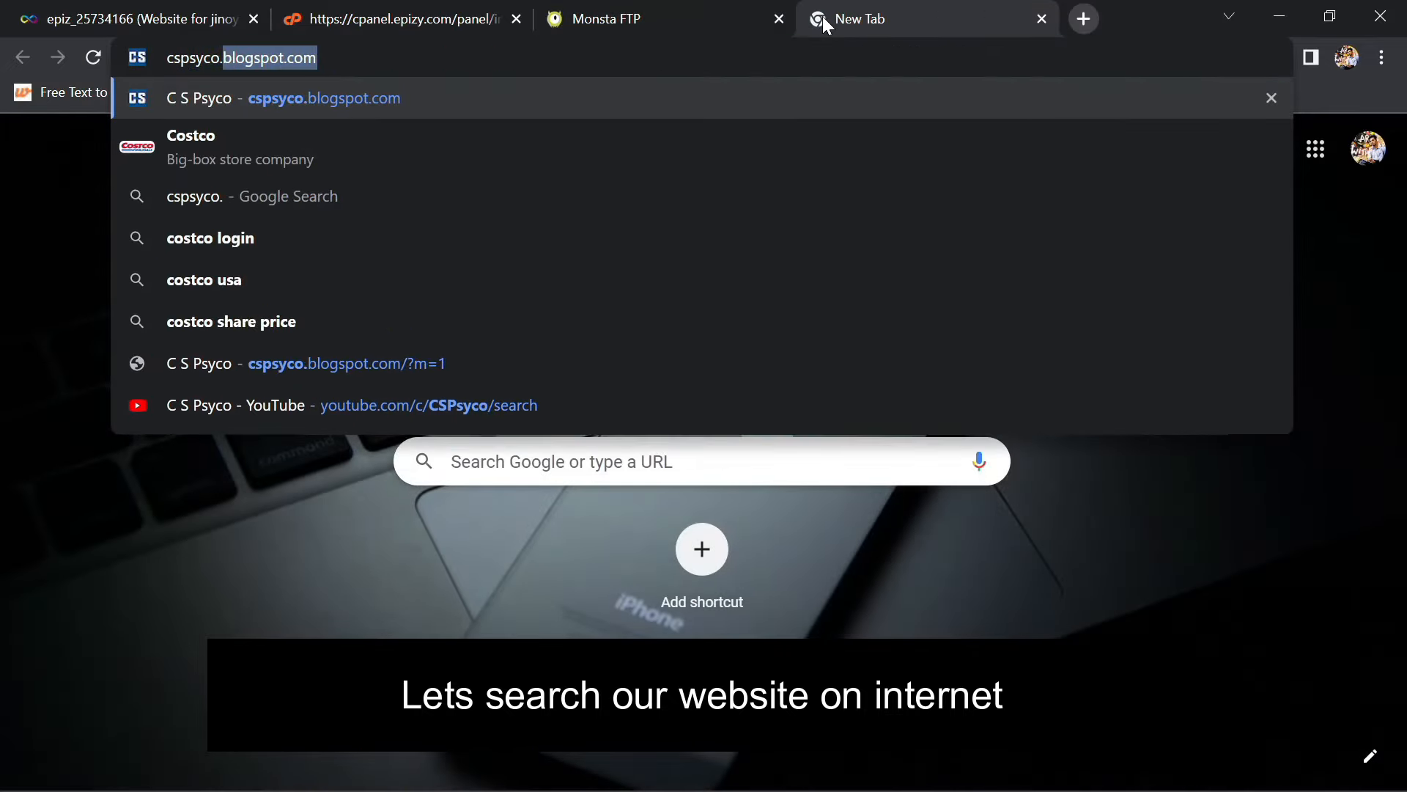
pyautogui.write('f.gd')
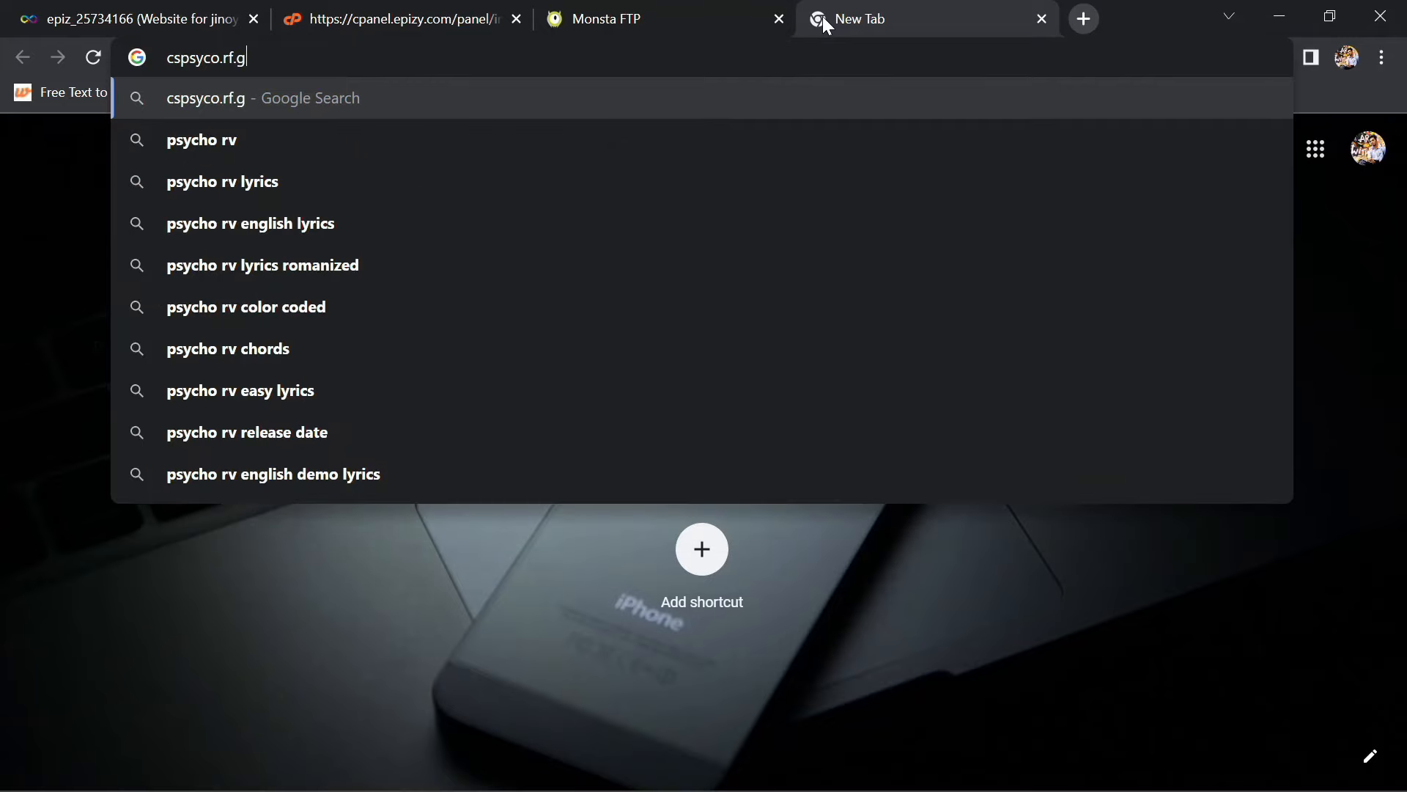
pyautogui.press('Return')
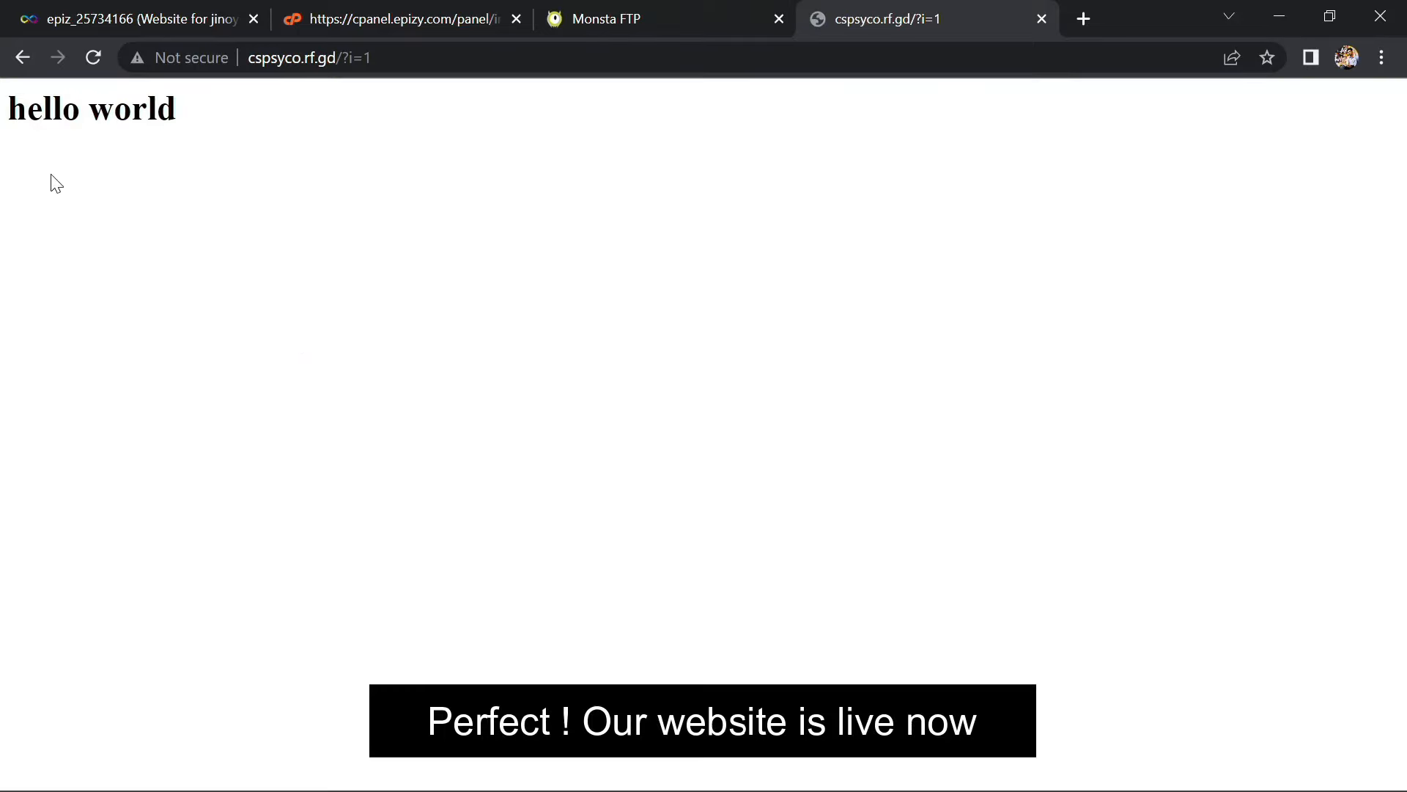
pyautogui.moveTo(10, 106); pyautogui.dragTo(210, 128)
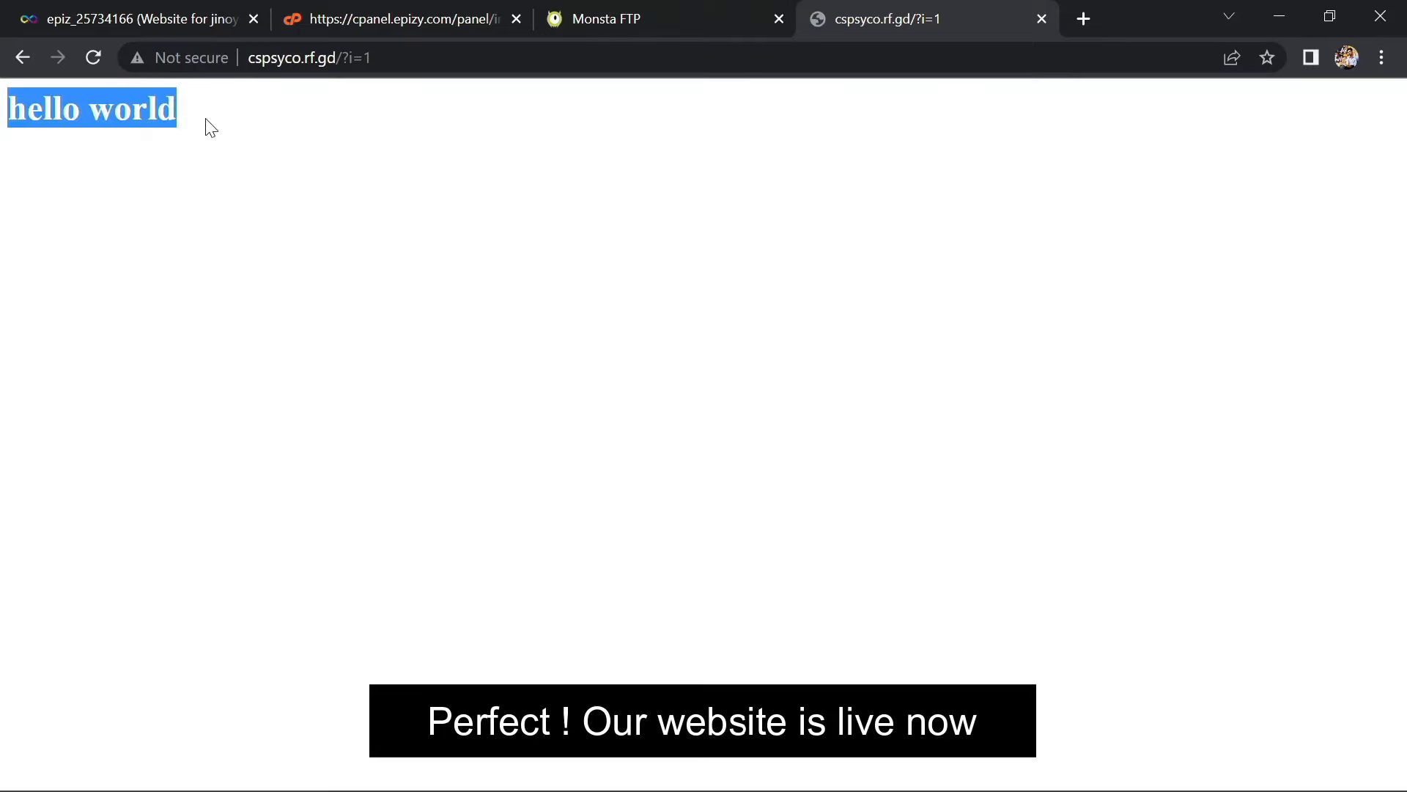
pyautogui.click(264, 263)
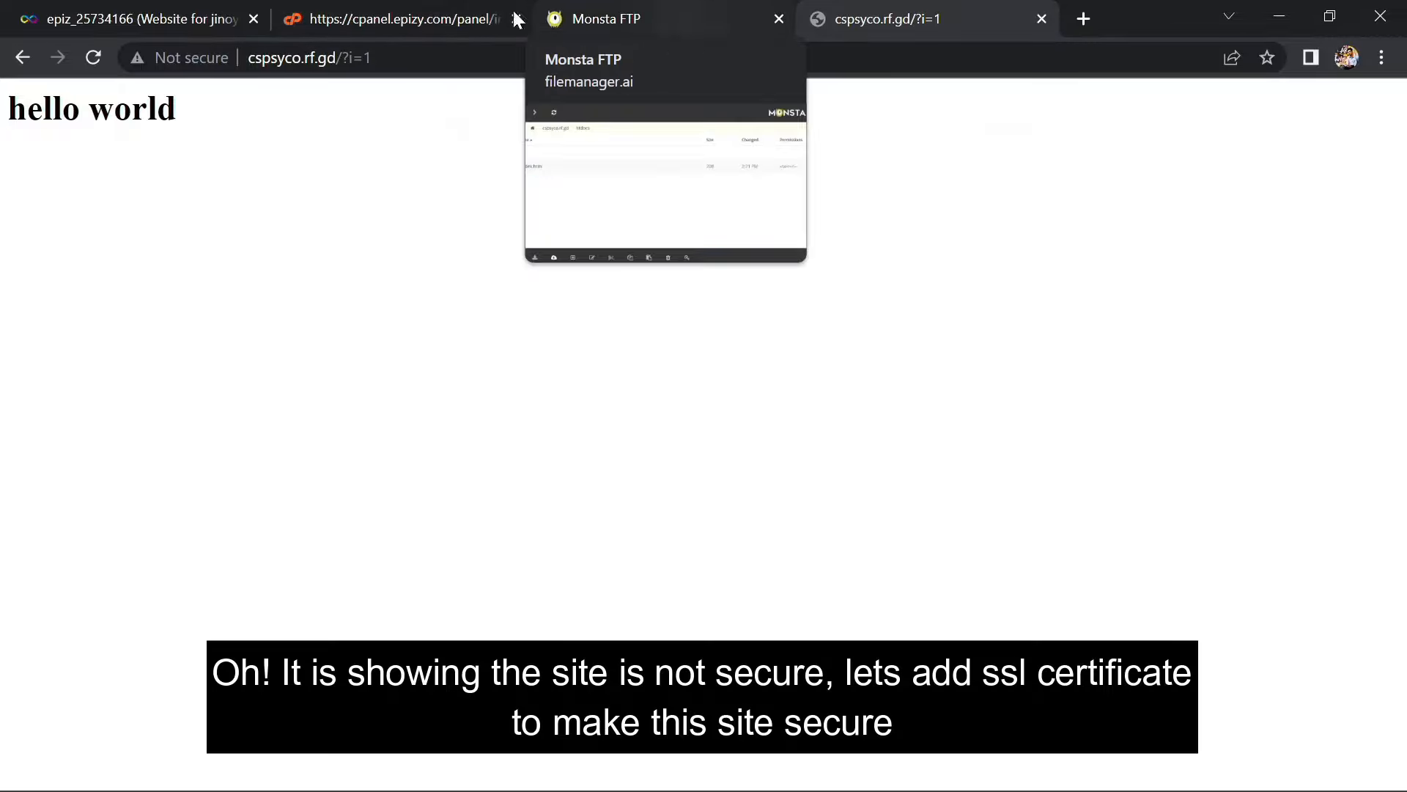
# Read the site's Not secure connection details, then return to the VistaPanel control panel
pyautogui.click(179, 60)
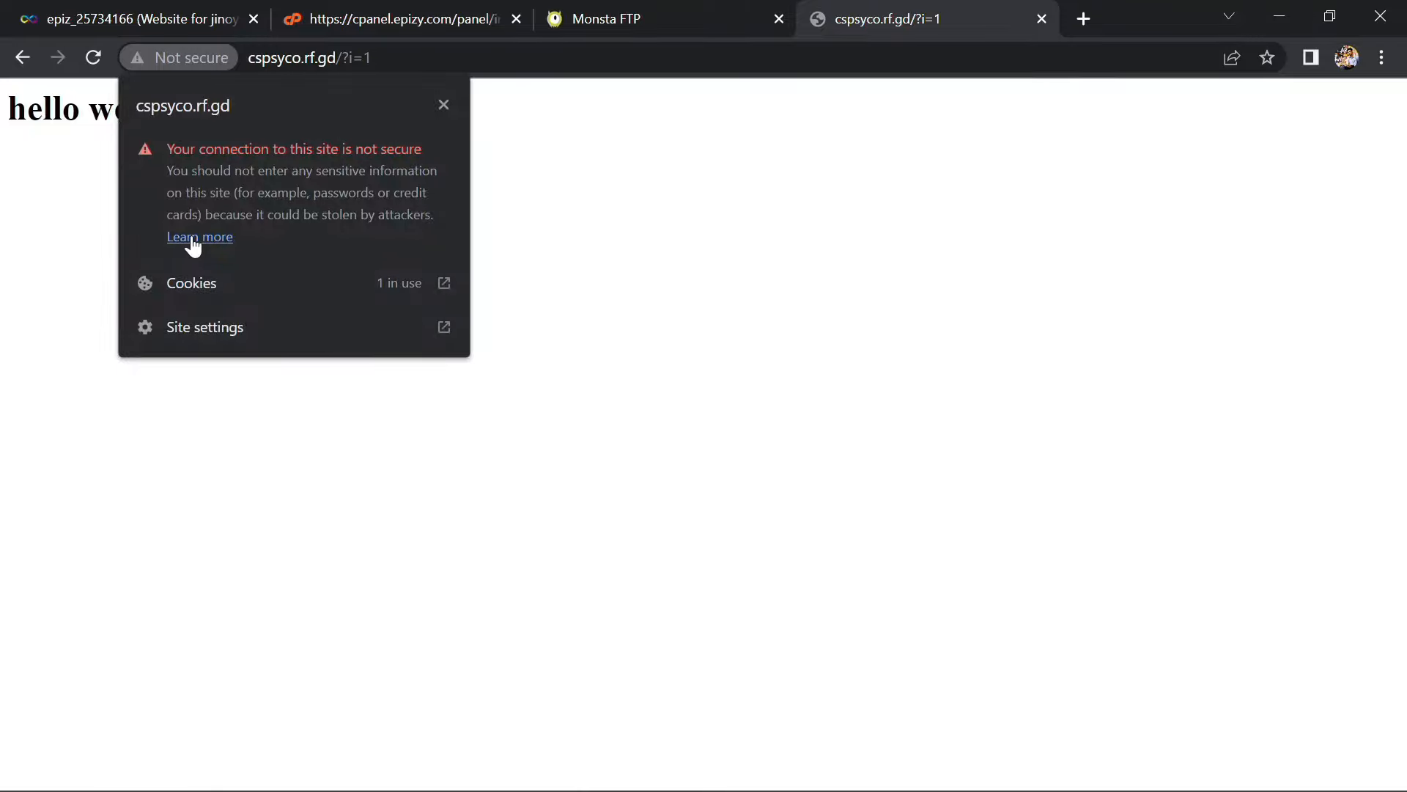
pyautogui.click(192, 238)
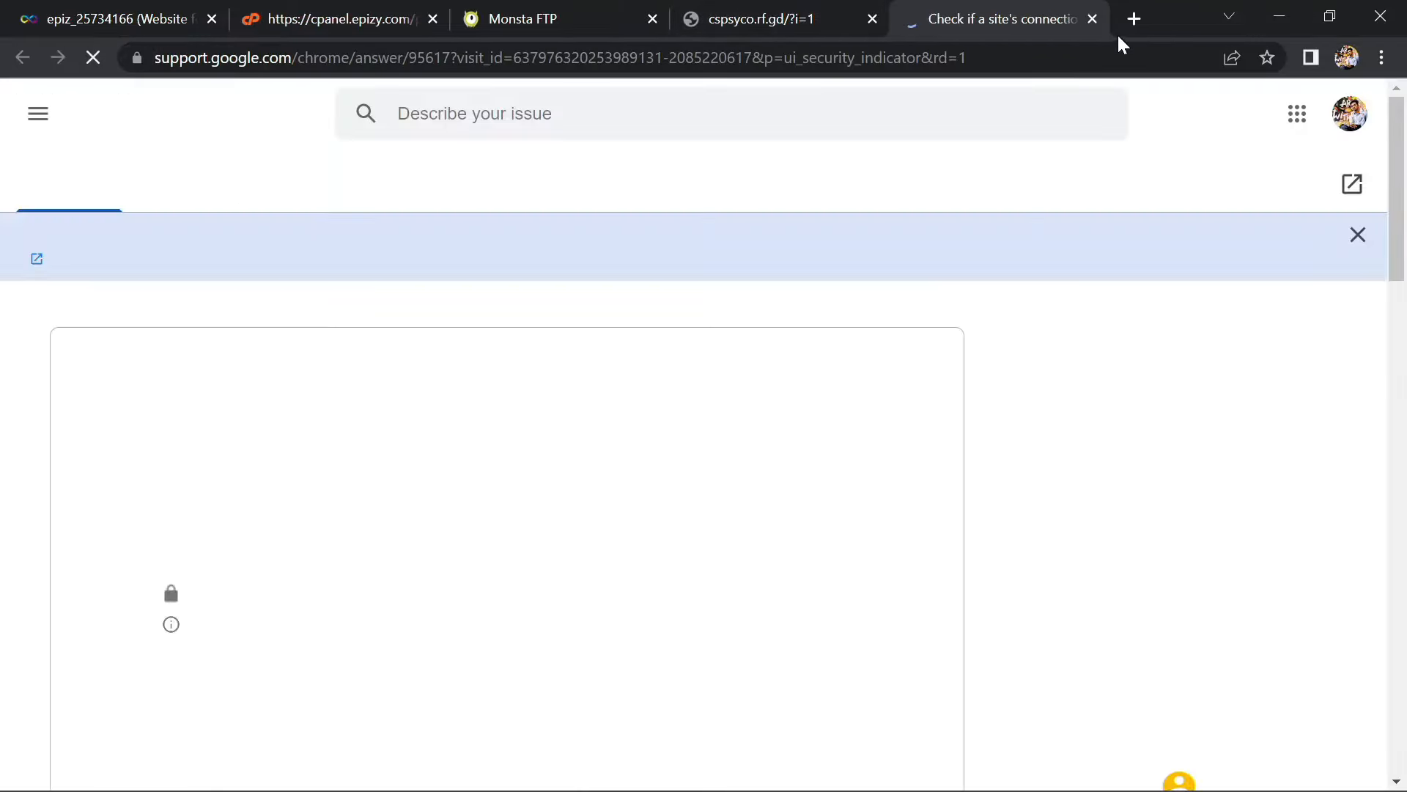
pyautogui.click(1092, 18)
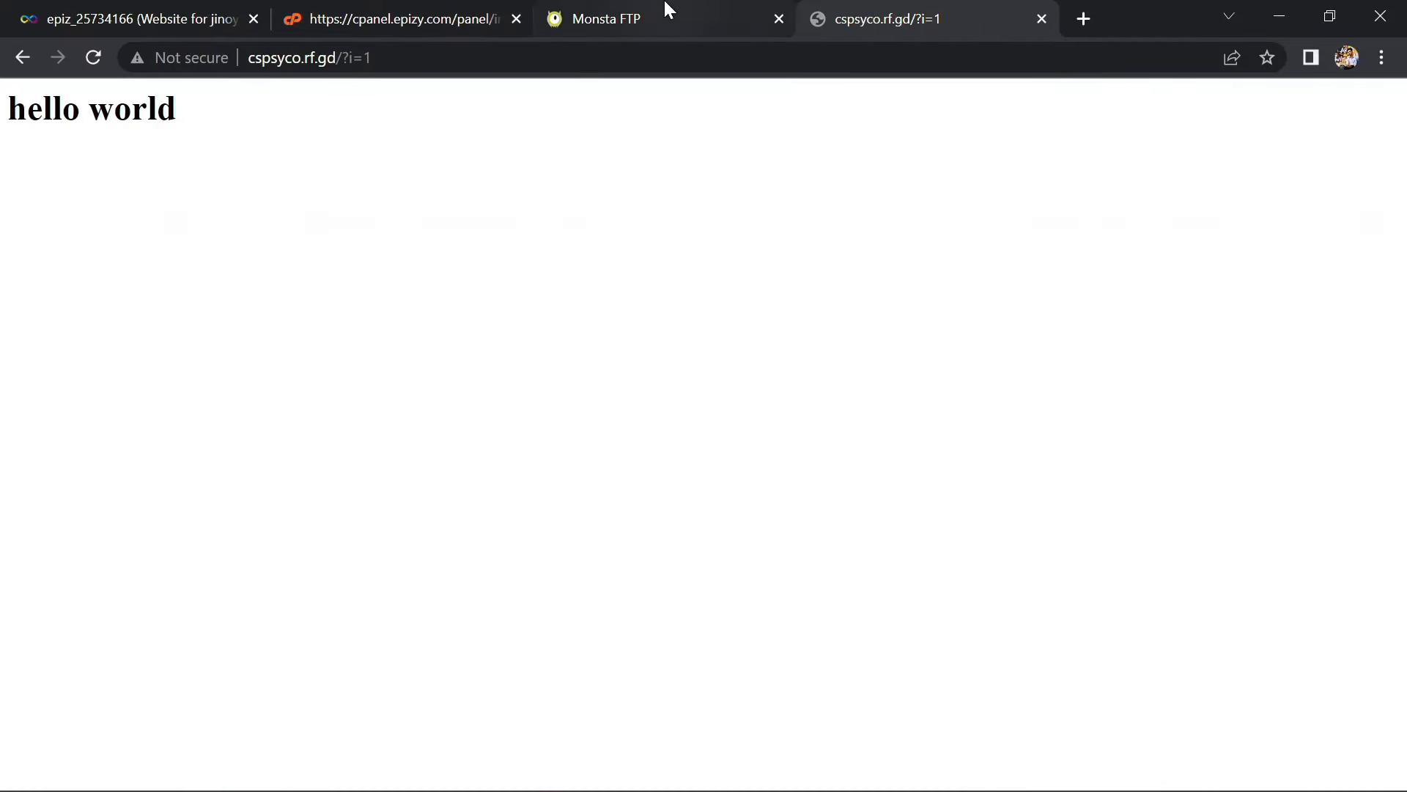
pyautogui.click(480, 9)
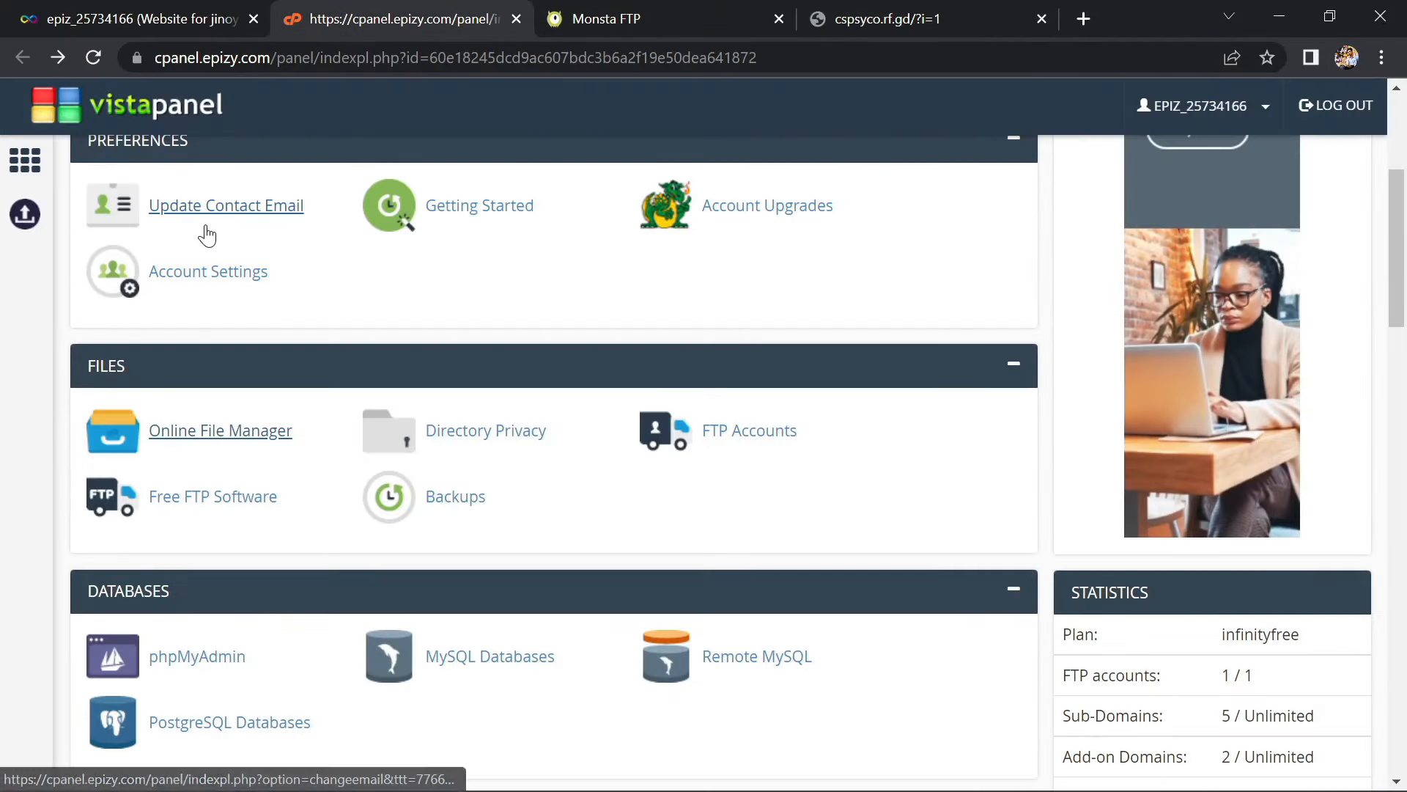
# From the InfinityFree account page, open SSL Certificates and choose New SSL Certificate
pyautogui.scroll(5, 203, 230)
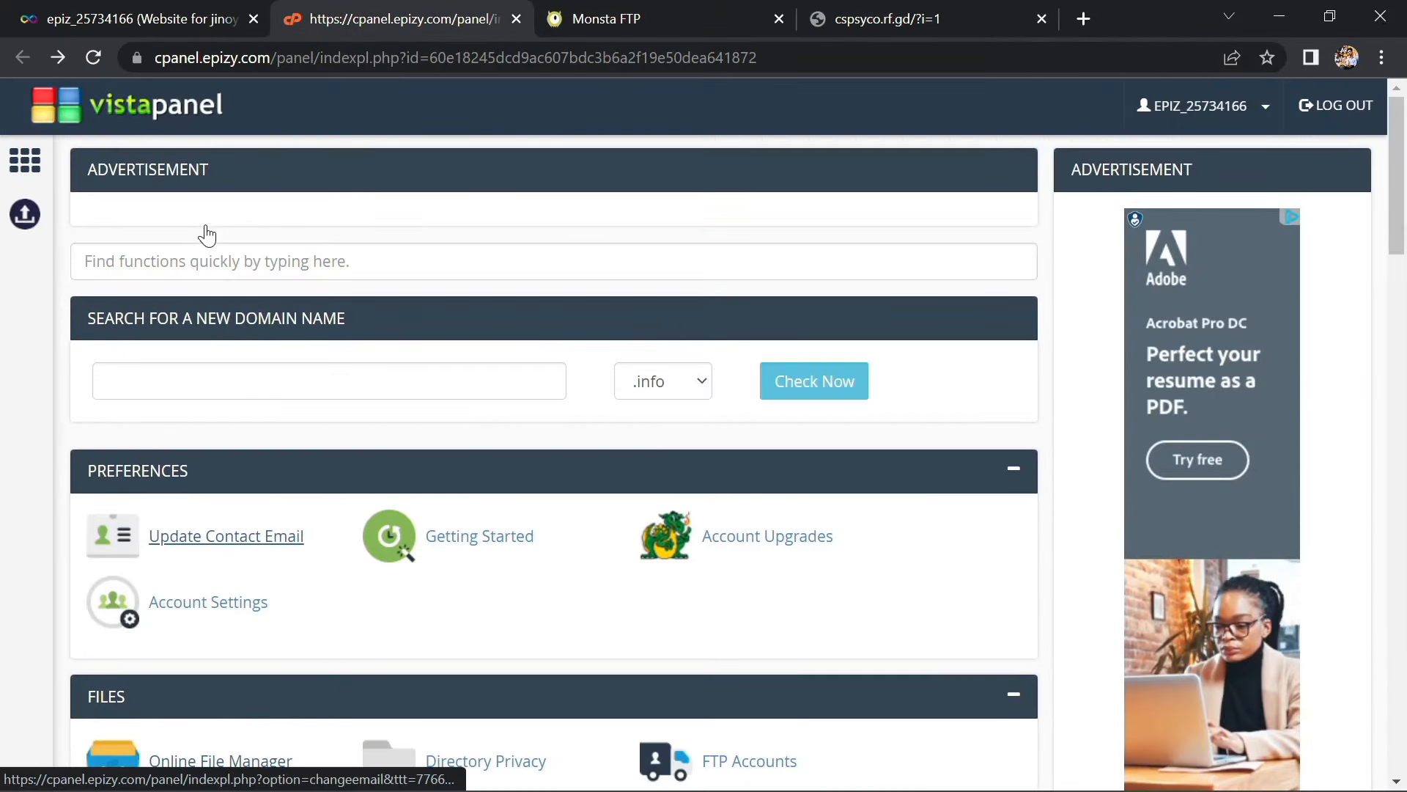
pyautogui.click(151, 14)
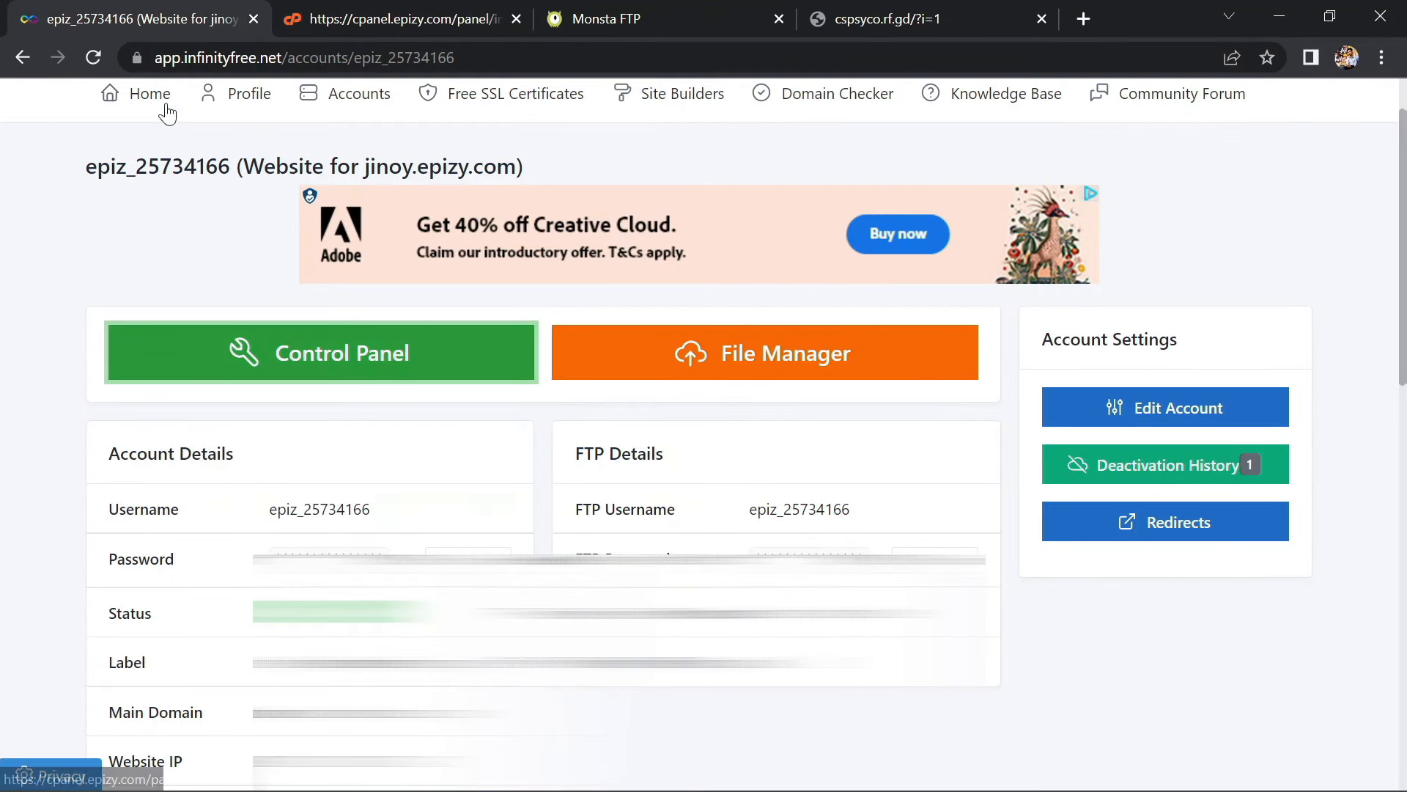
pyautogui.scroll(1, 273, 163)
pyautogui.click(477, 174)
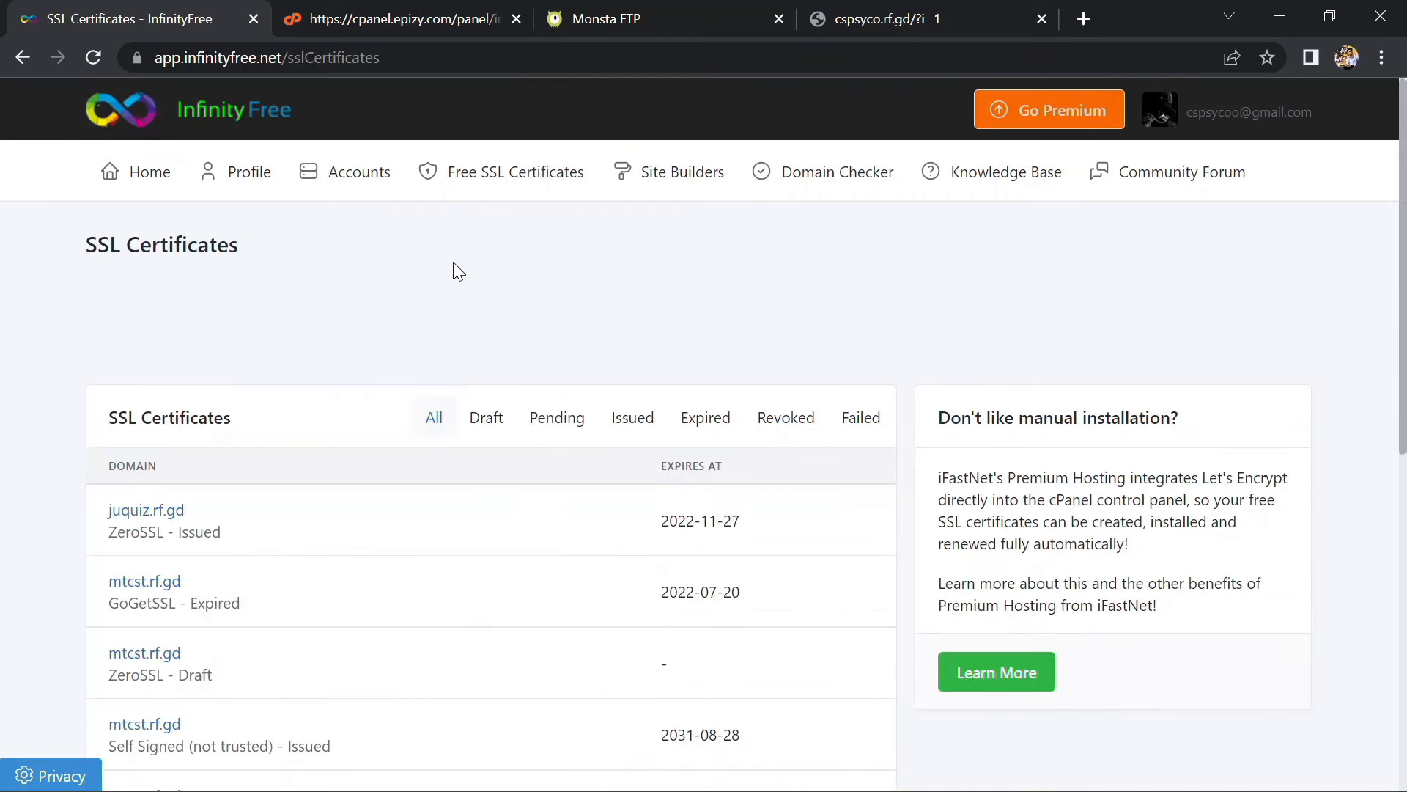
pyautogui.scroll(-3, 453, 263)
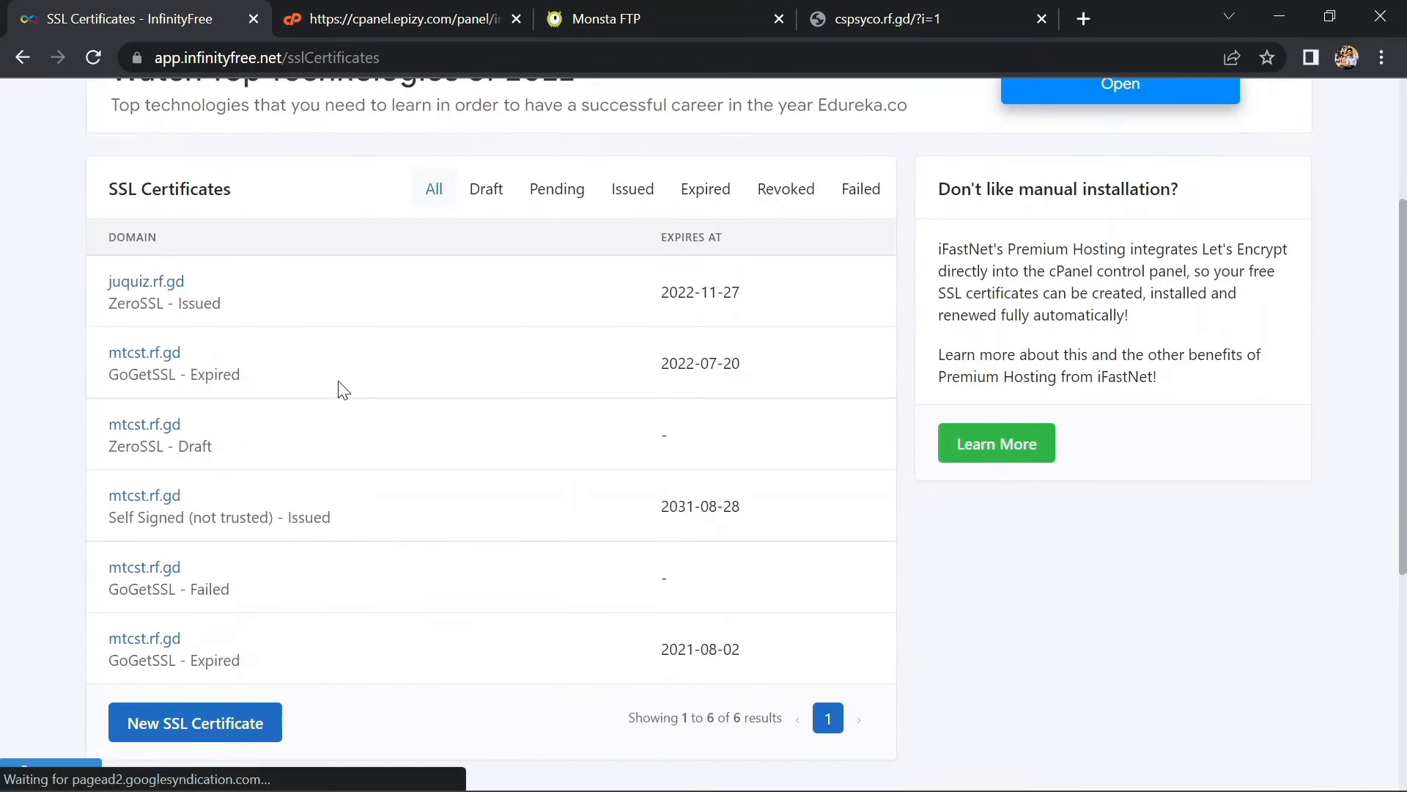
pyautogui.scroll(-1, 352, 388)
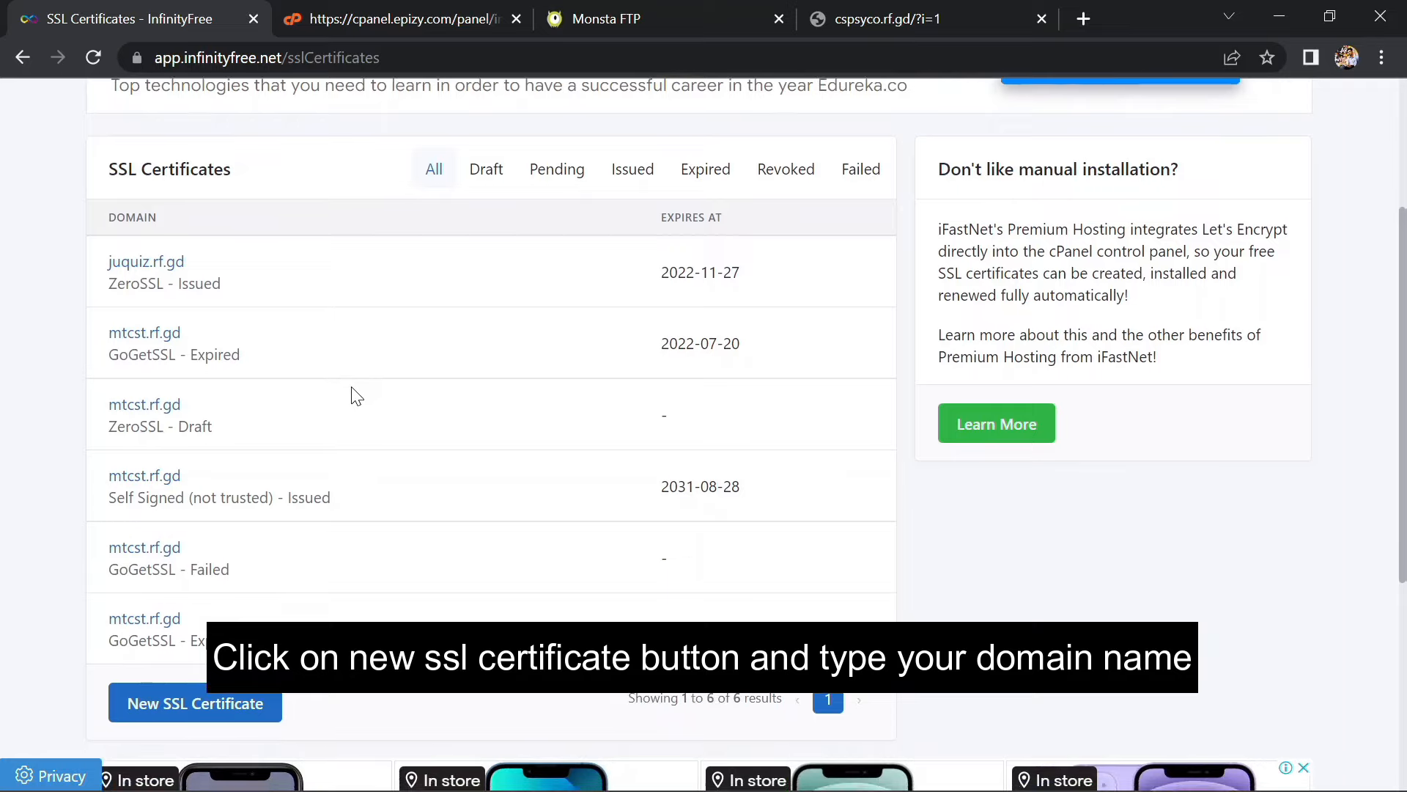
pyautogui.scroll(-2, 355, 396)
pyautogui.click(220, 564)
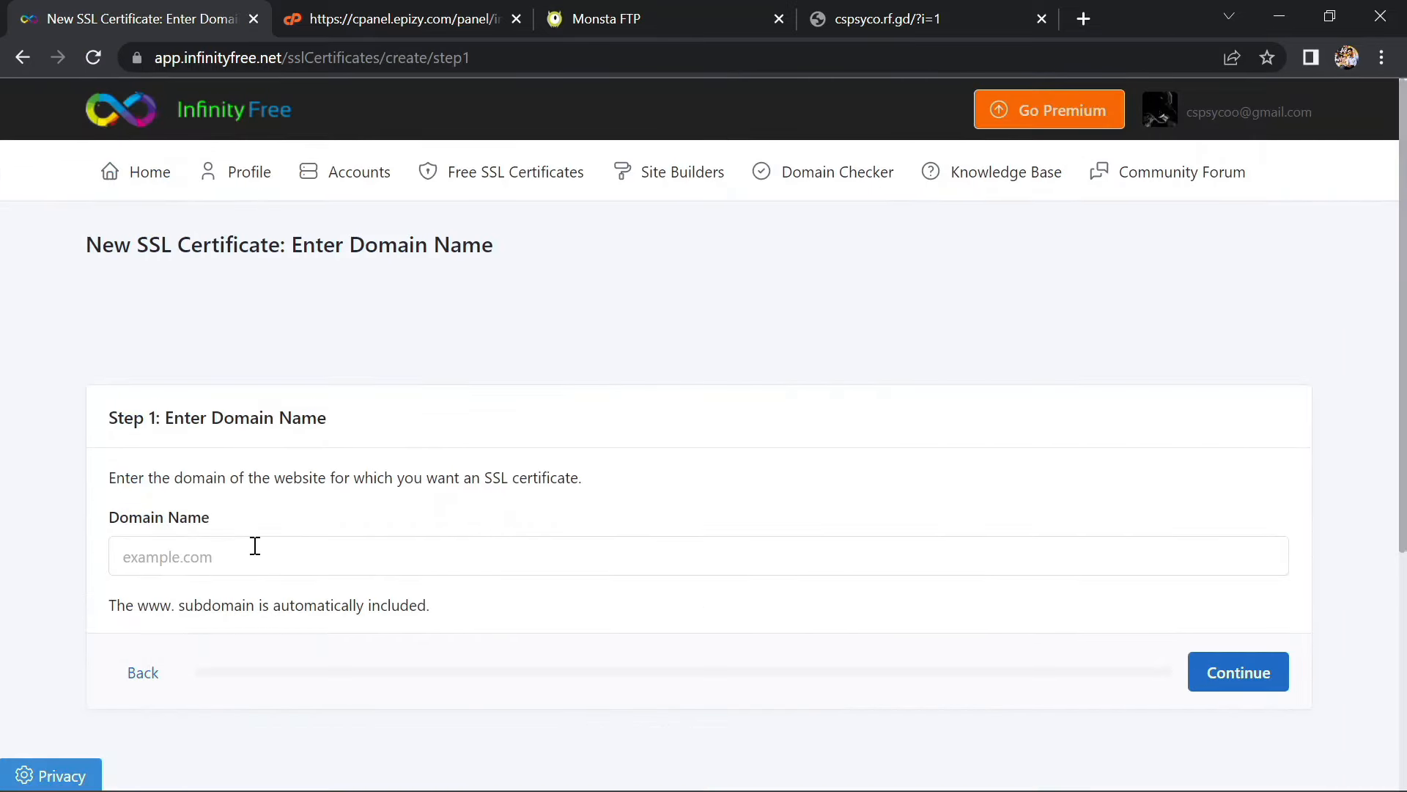
# Submit cspsyco.rf.gd as the domain name and pick ZeroSSL as the certificate provider
pyautogui.scroll(-1, 255, 546)
pyautogui.click(271, 534)
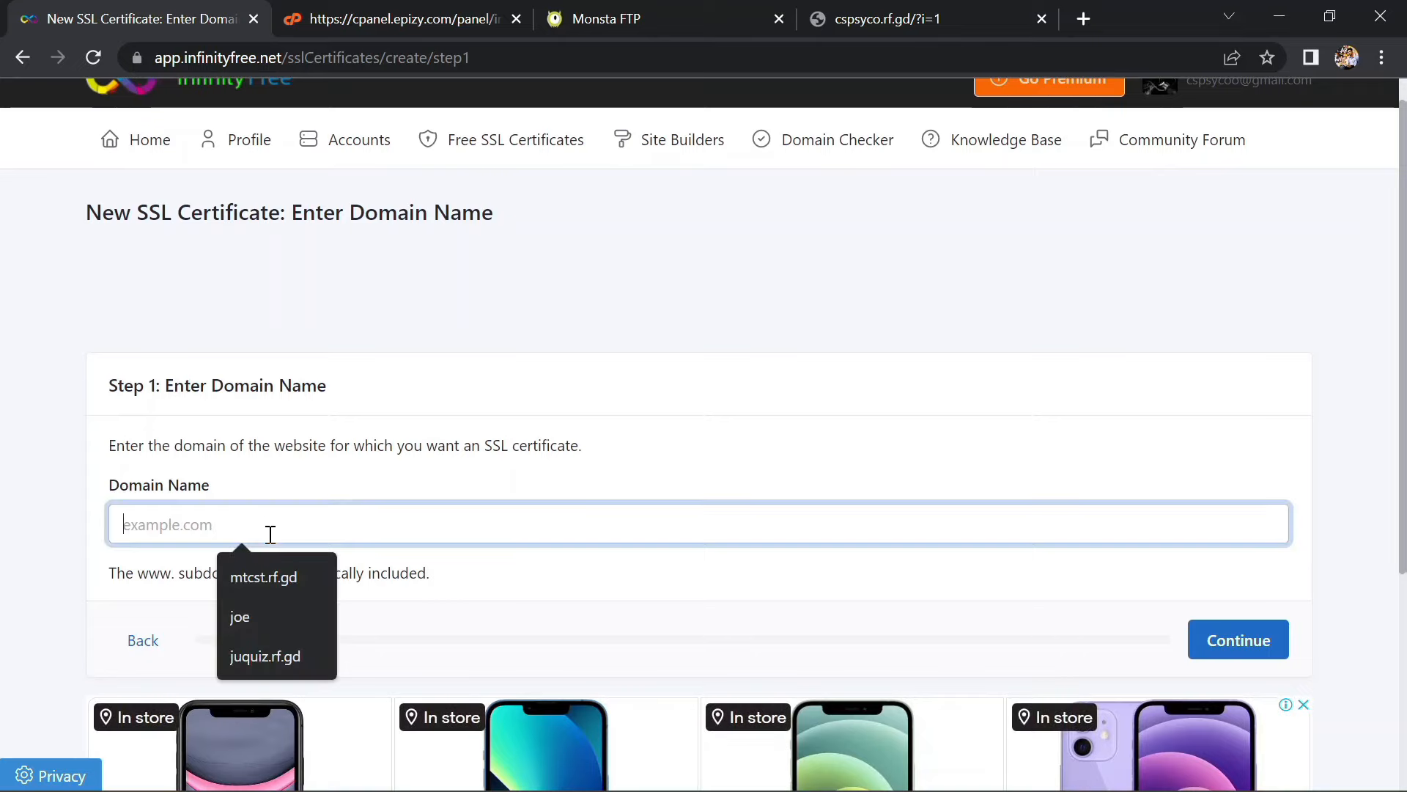
pyautogui.write('cspsyco.rf.gd')
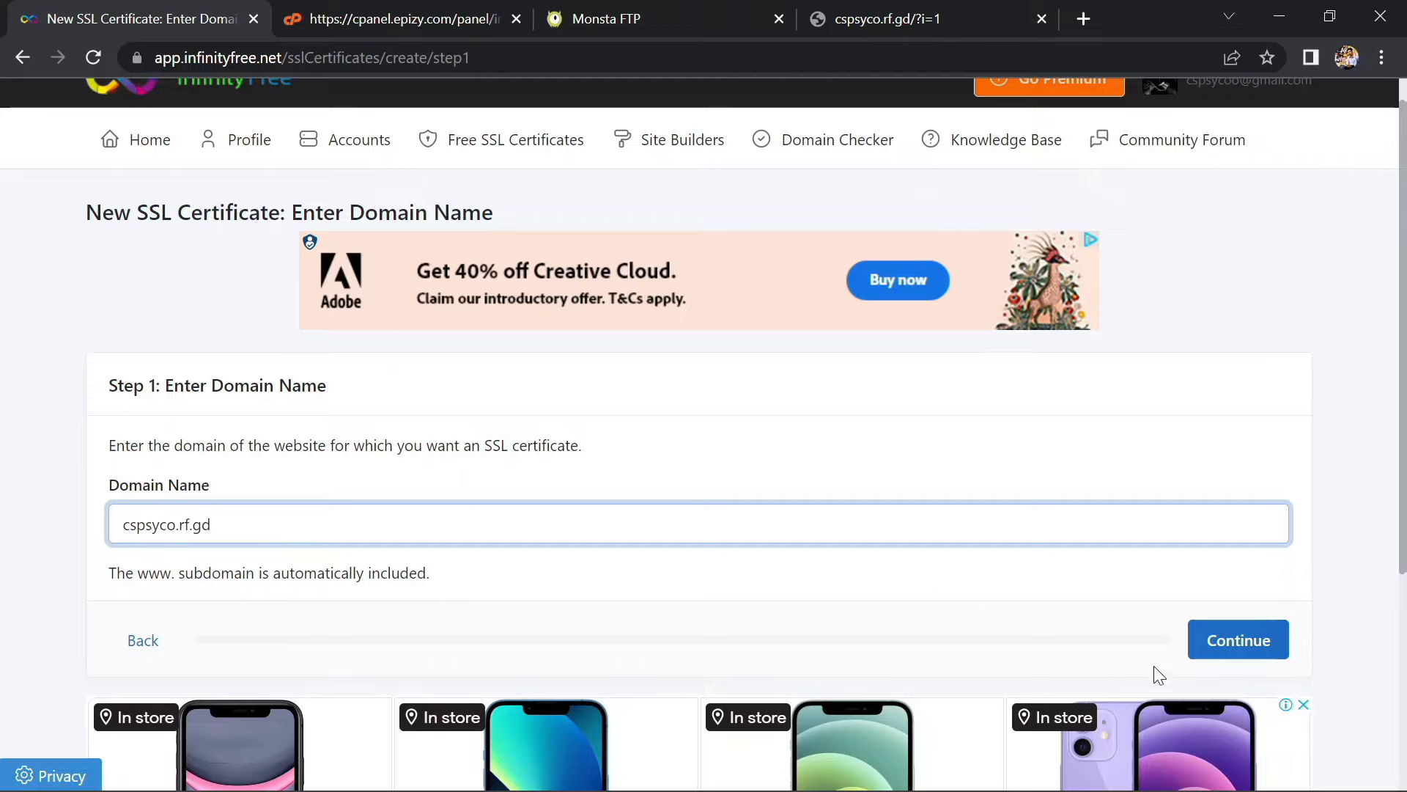
pyautogui.click(1249, 638)
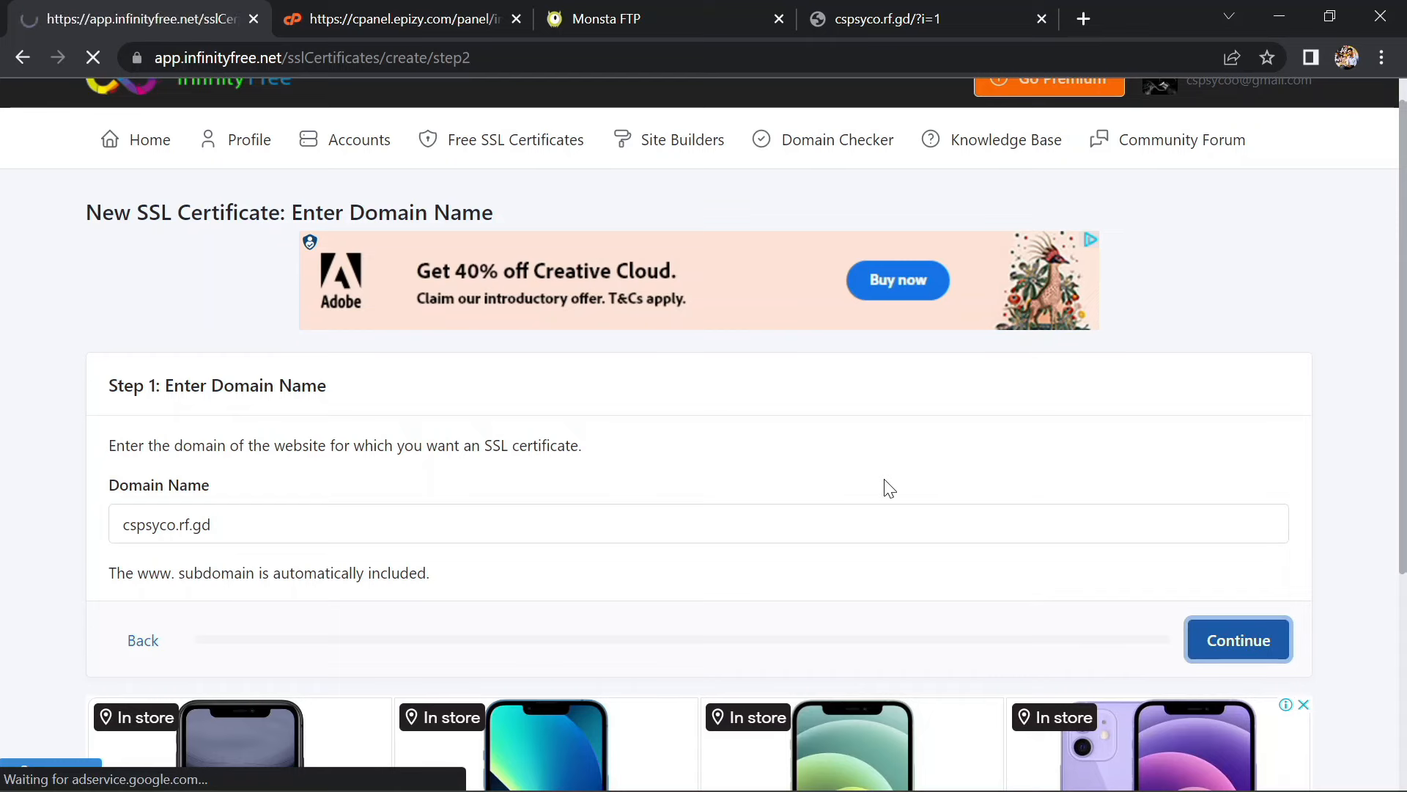
pyautogui.scroll(-3, 889, 488)
pyautogui.scroll(-2, 887, 488)
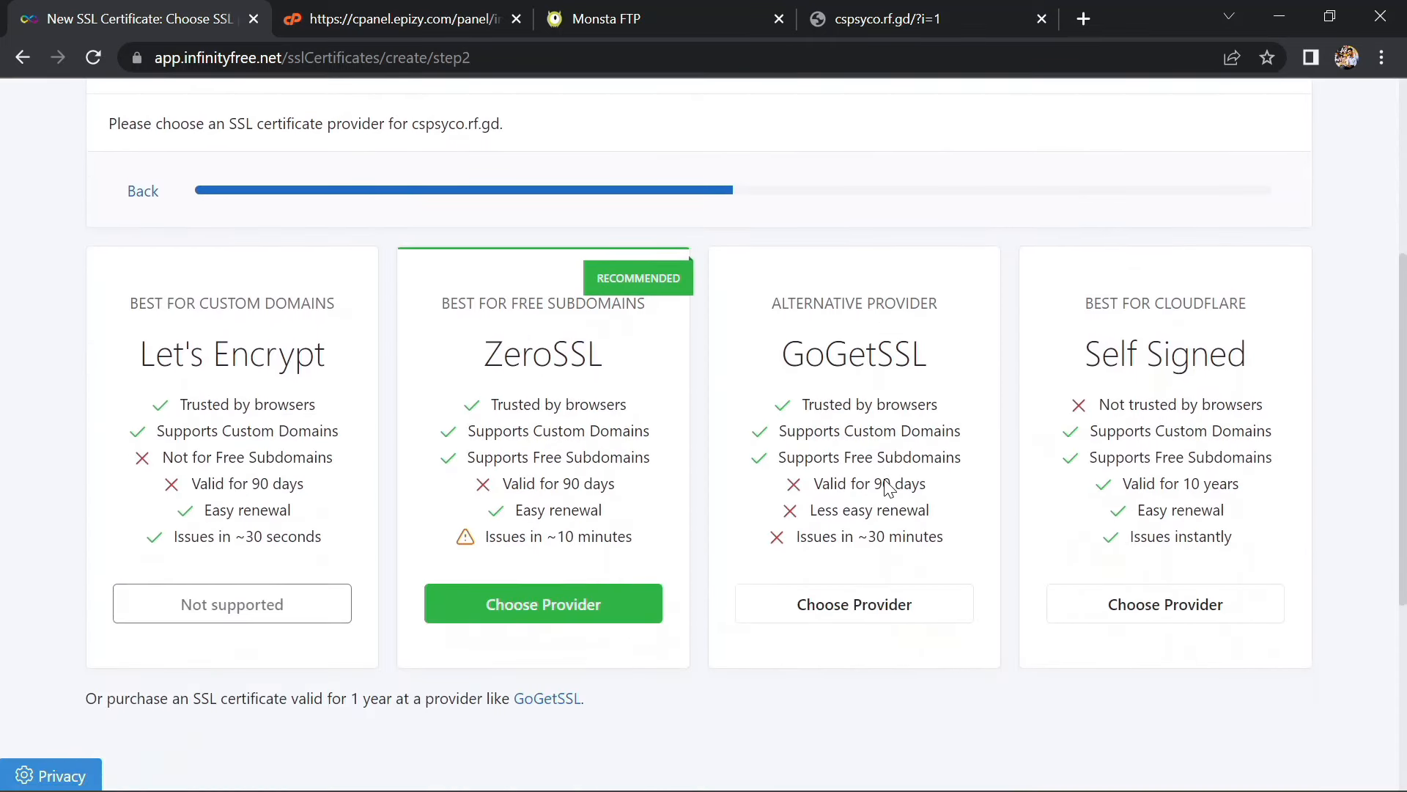
pyautogui.click(572, 604)
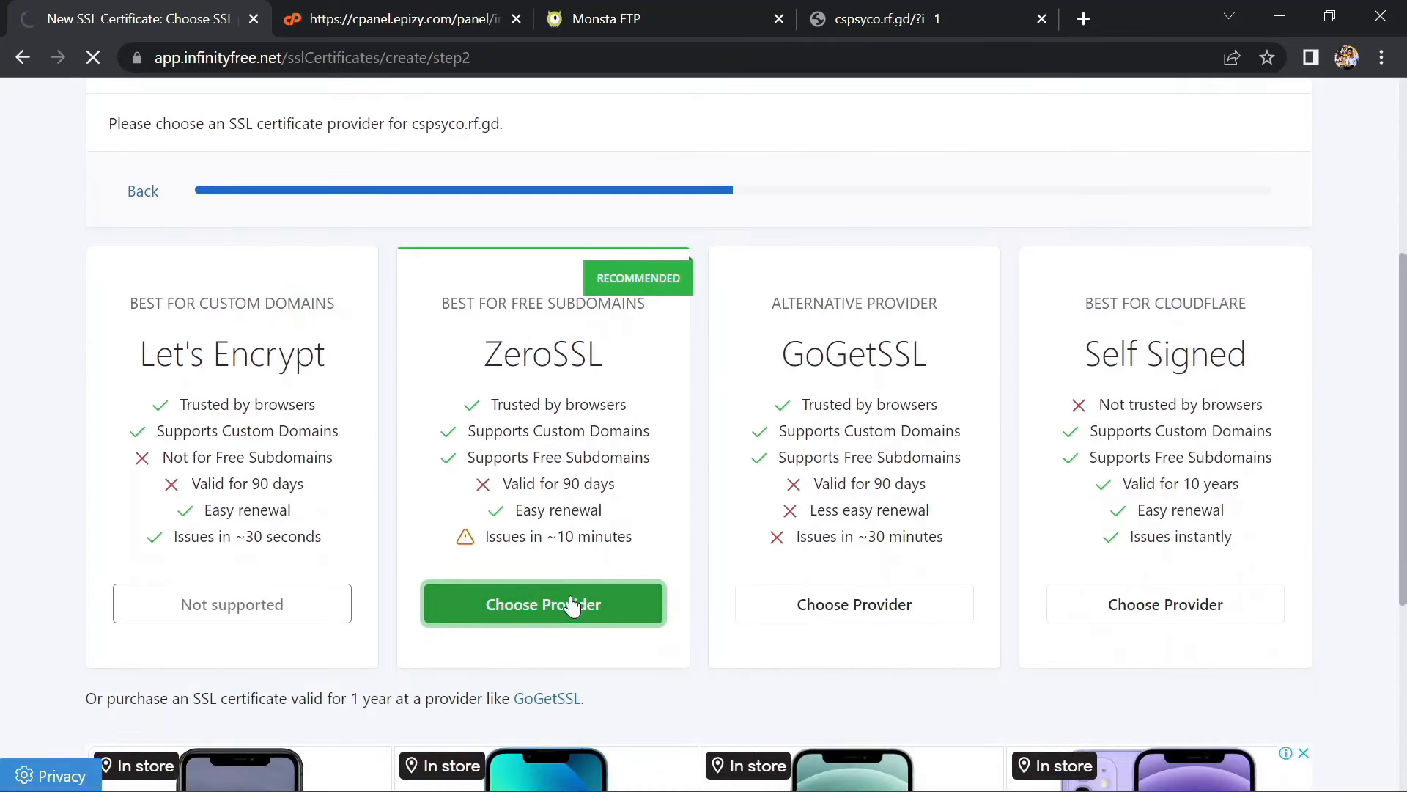
# Set up the verification CNAME record for cspsyco.rf.gd automatically, retrying once
pyautogui.scroll(-2, 572, 607)
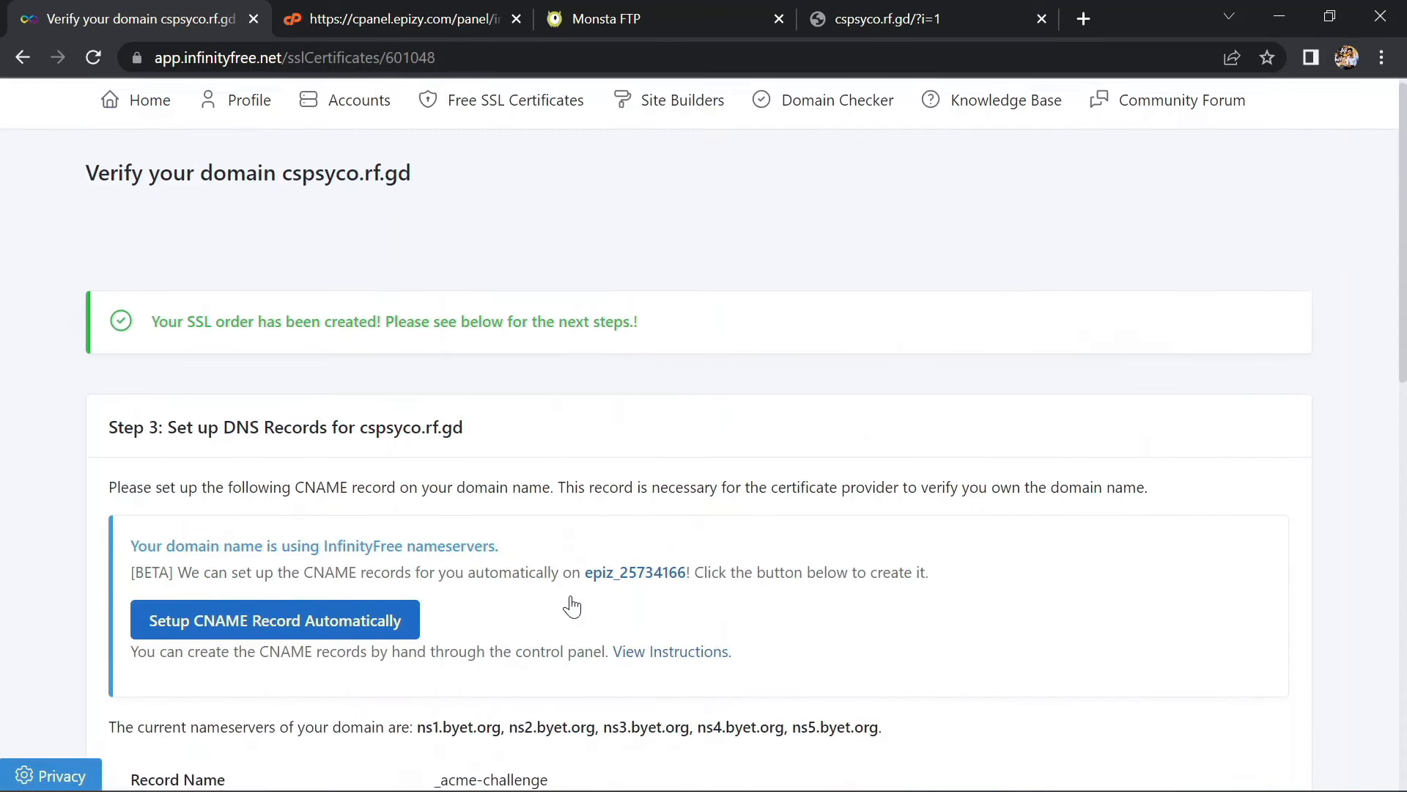
pyautogui.click(365, 522)
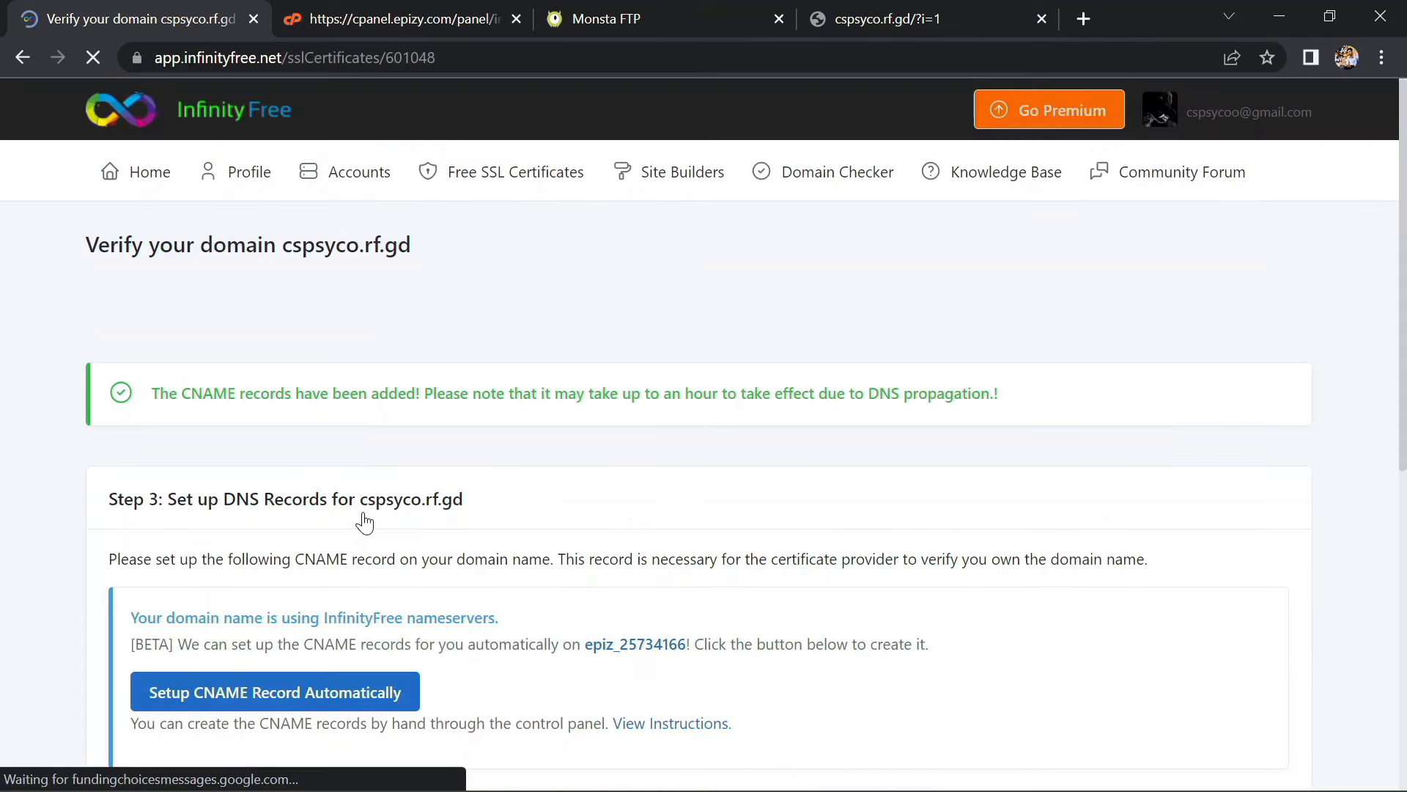
pyautogui.scroll(-3, 365, 522)
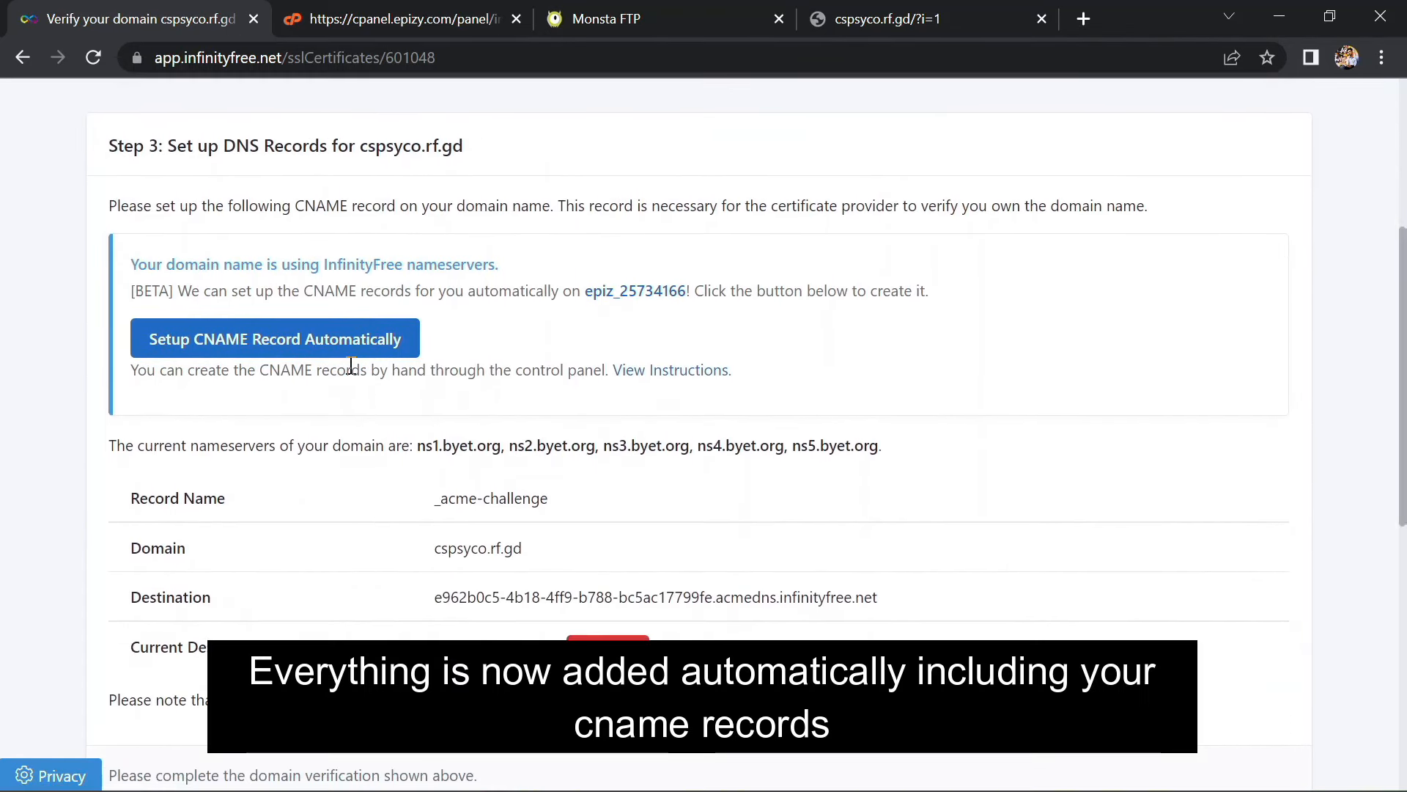
pyautogui.scroll(-5, 357, 341)
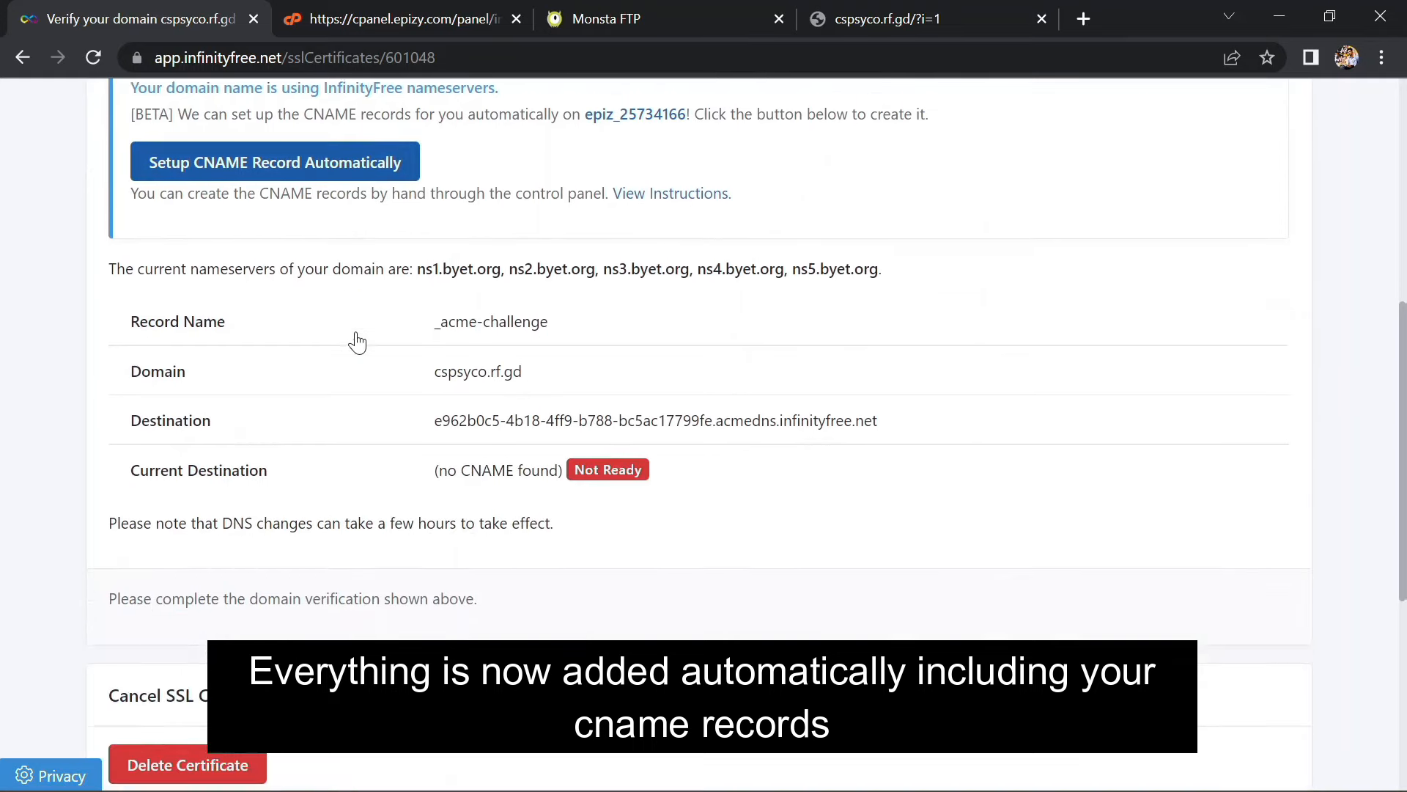
pyautogui.scroll(6, 356, 337)
pyautogui.scroll(3, 357, 333)
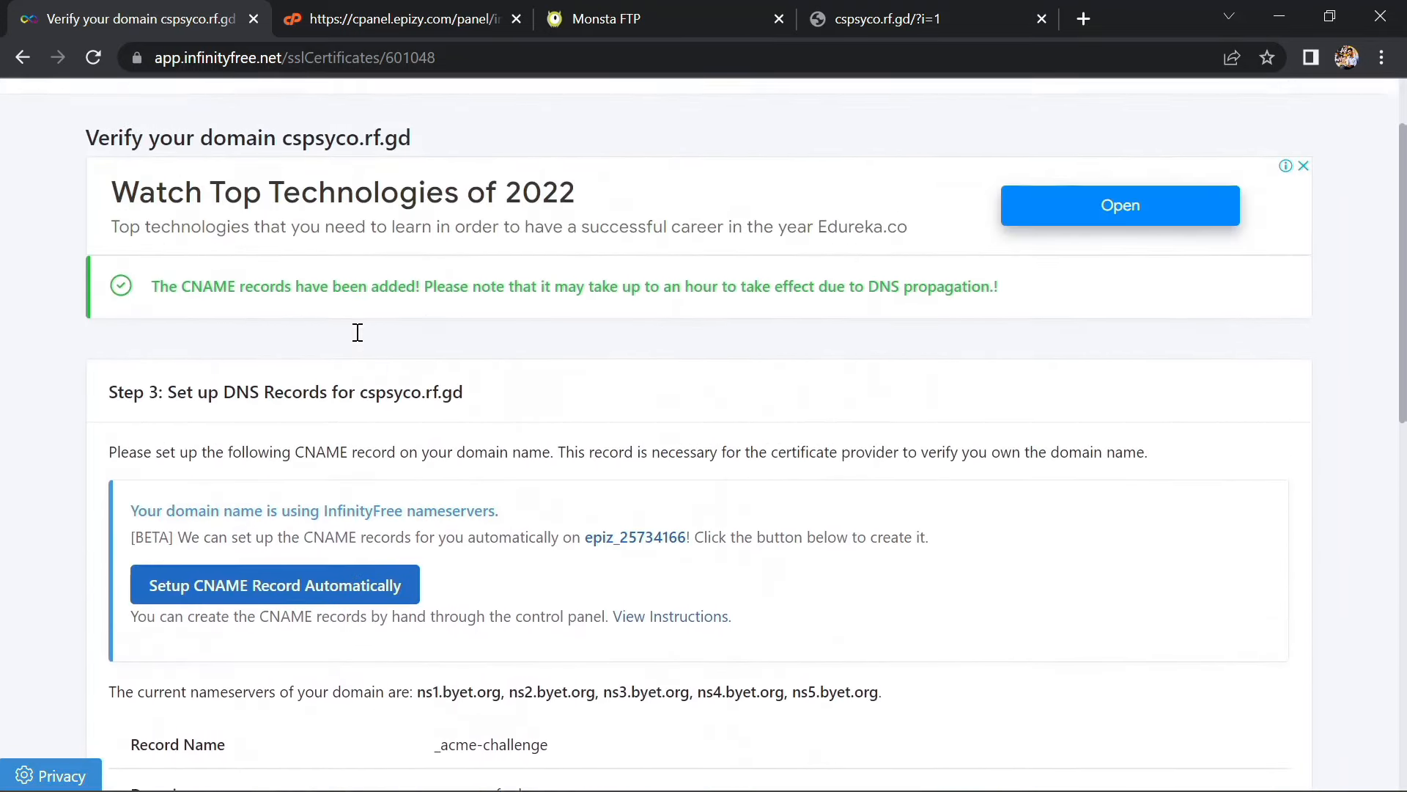
pyautogui.click(332, 600)
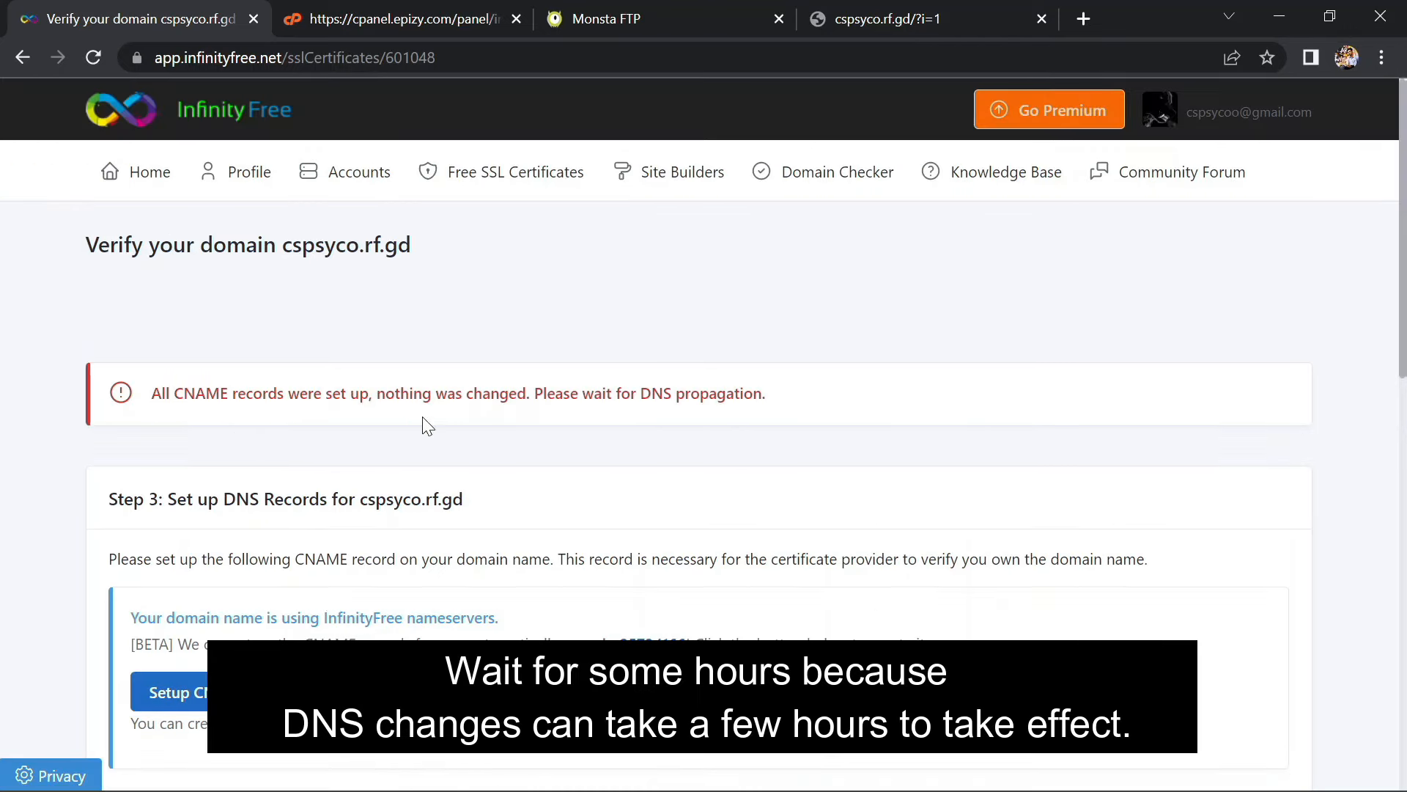
# Once the destination shows Ready, request the certificate so it is Issued, expiring 2022-11-30
pyautogui.scroll(-4, 423, 418)
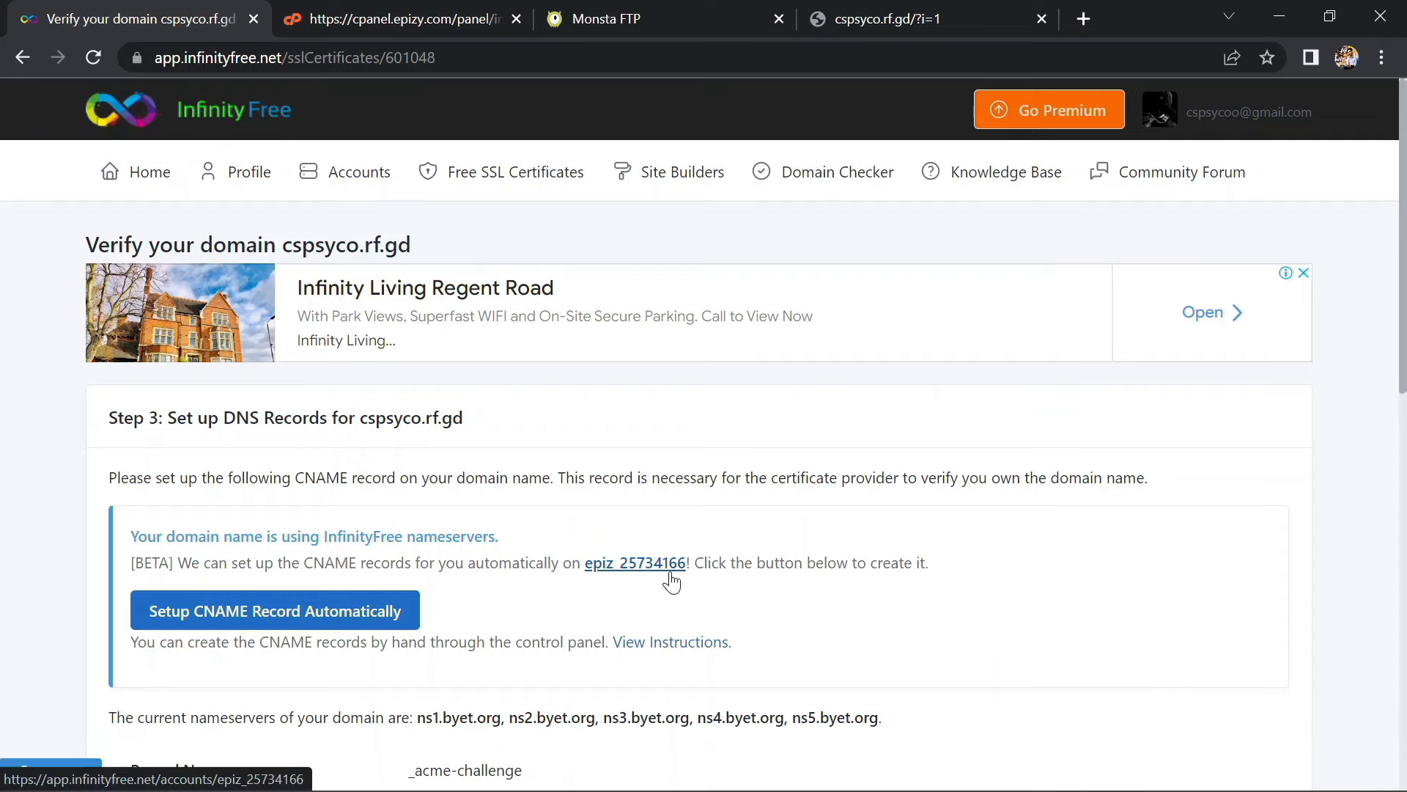
pyautogui.scroll(-4, 666, 575)
pyautogui.scroll(-2, 672, 576)
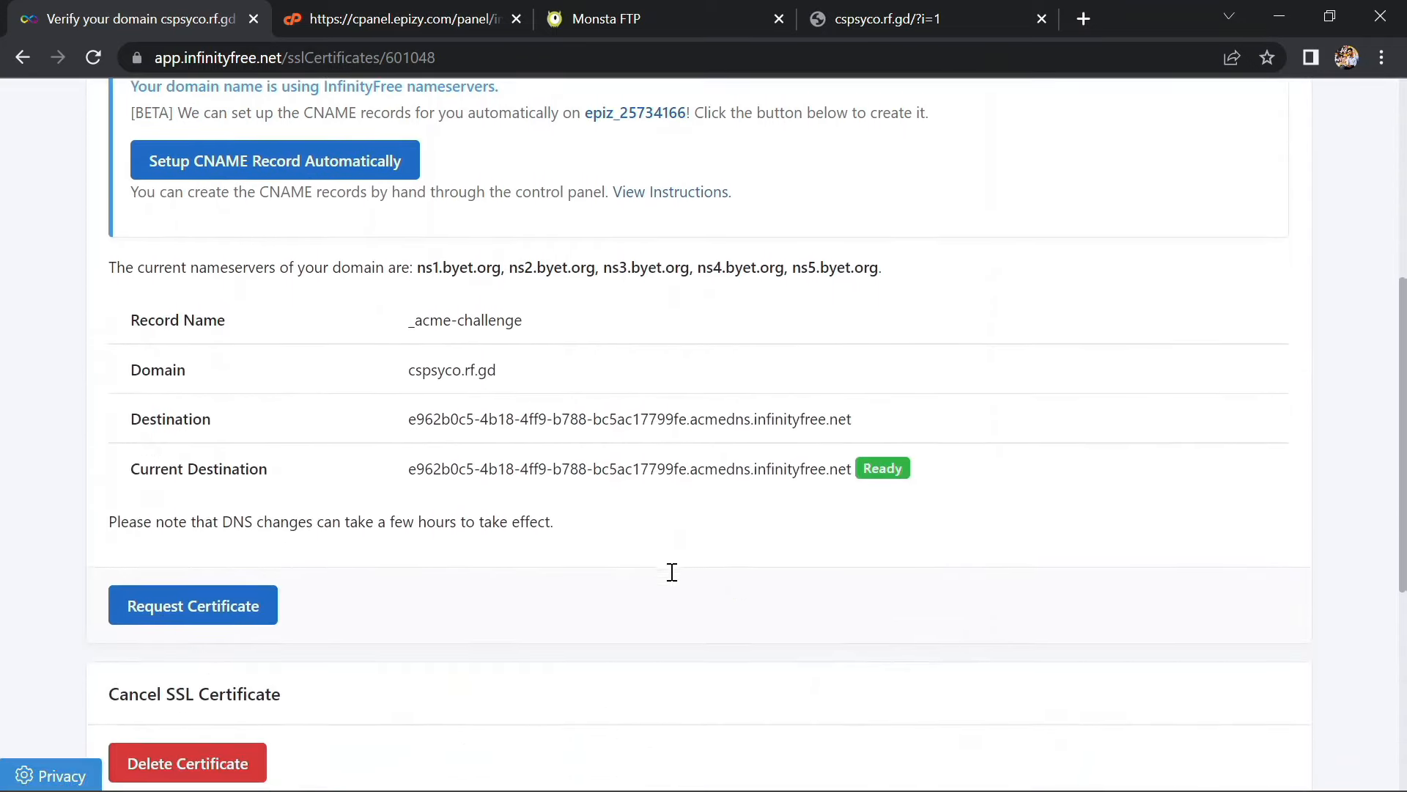
pyautogui.scroll(-1, 451, 561)
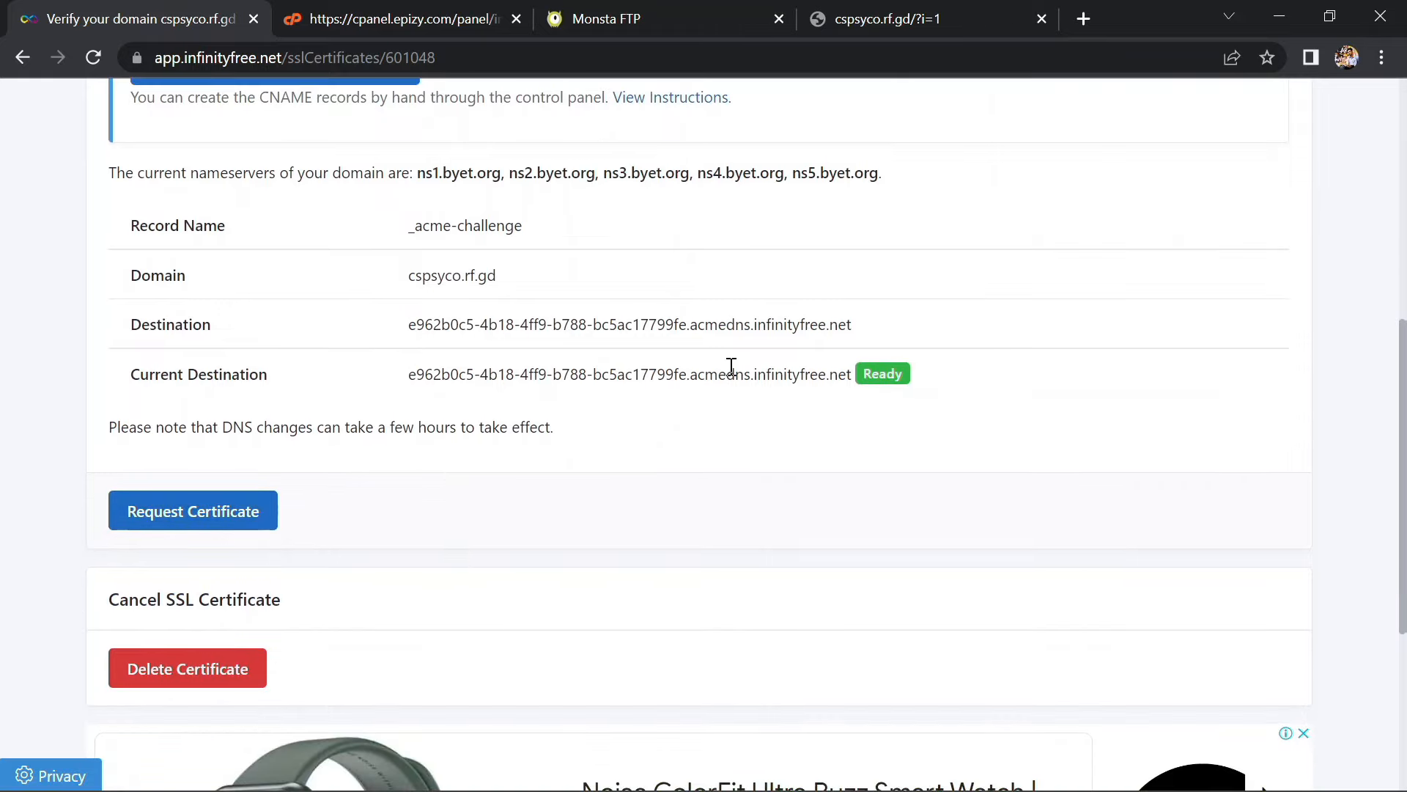
pyautogui.scroll(2, 599, 440)
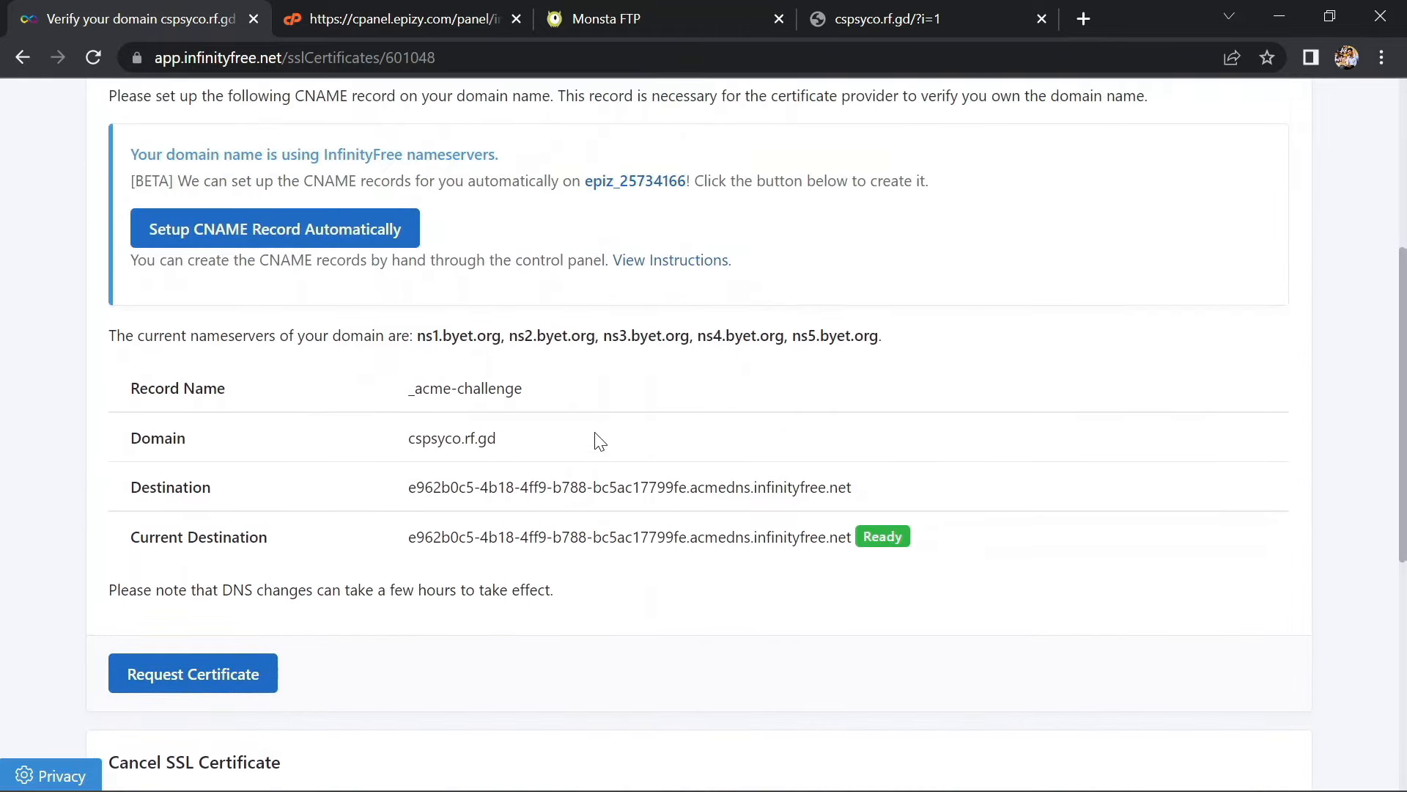
pyautogui.scroll(-1, 249, 722)
pyautogui.click(190, 649)
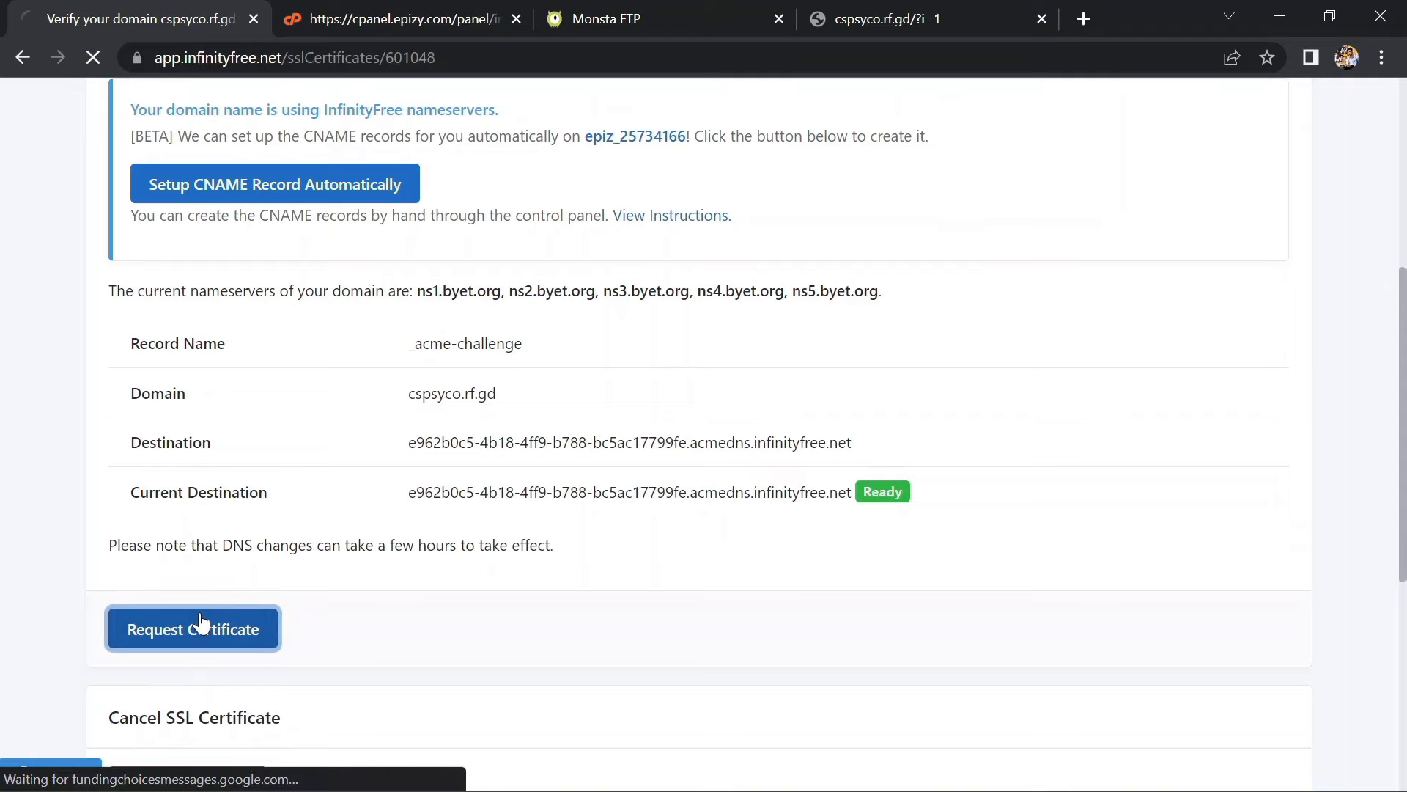
pyautogui.scroll(-6, 492, 526)
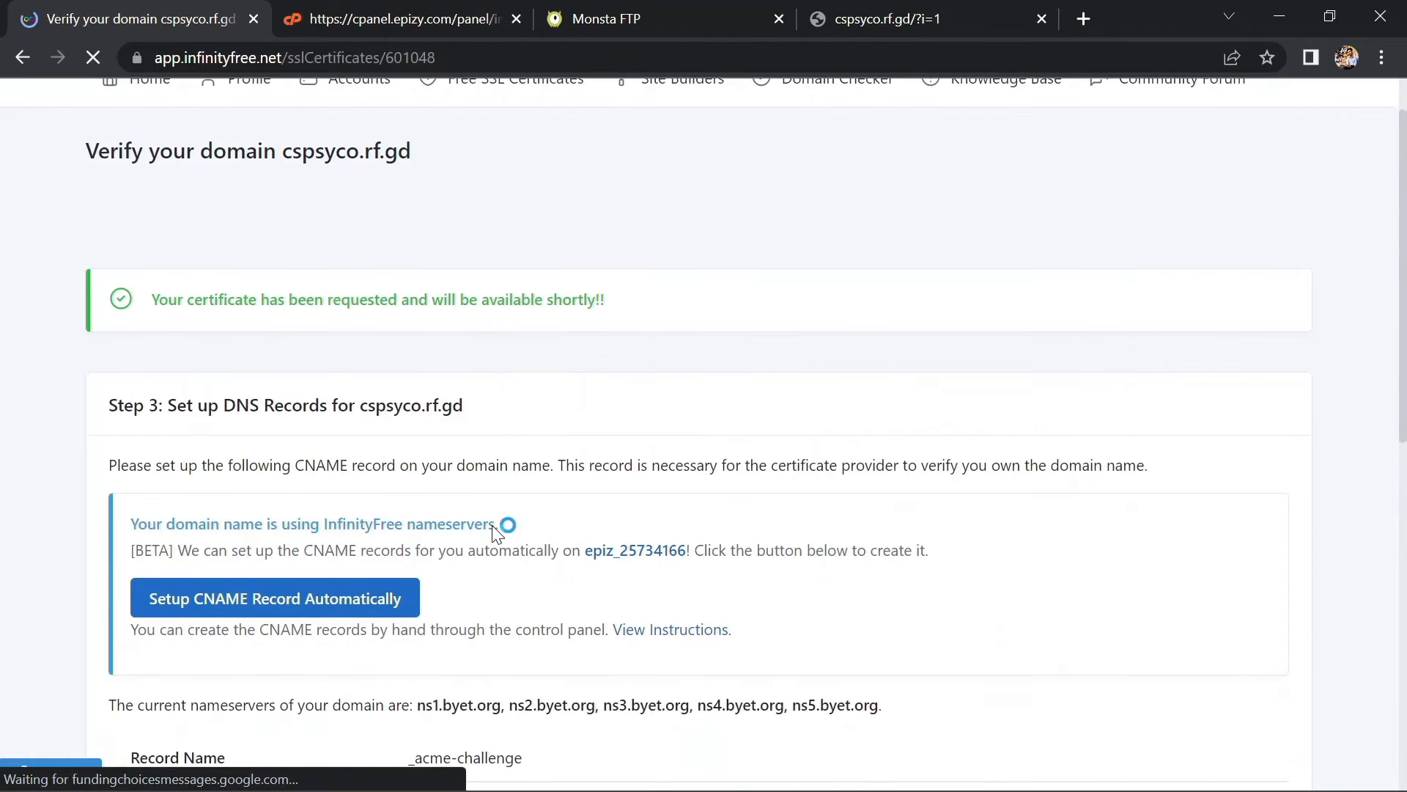
pyautogui.scroll(-2, 469, 535)
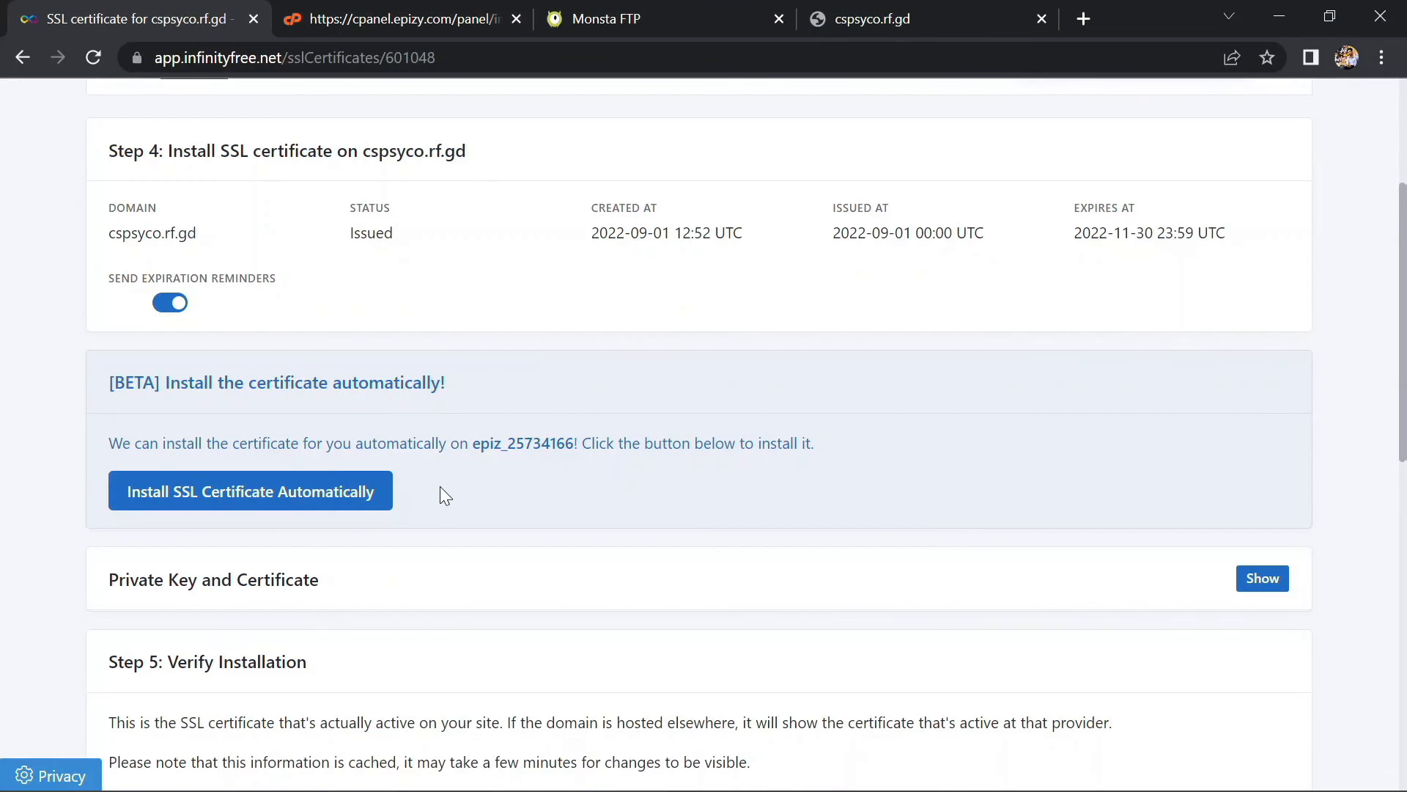
# Install the issued certificate on cspsyco.rf.gd automatically and reload to confirm the installation
pyautogui.click(321, 488)
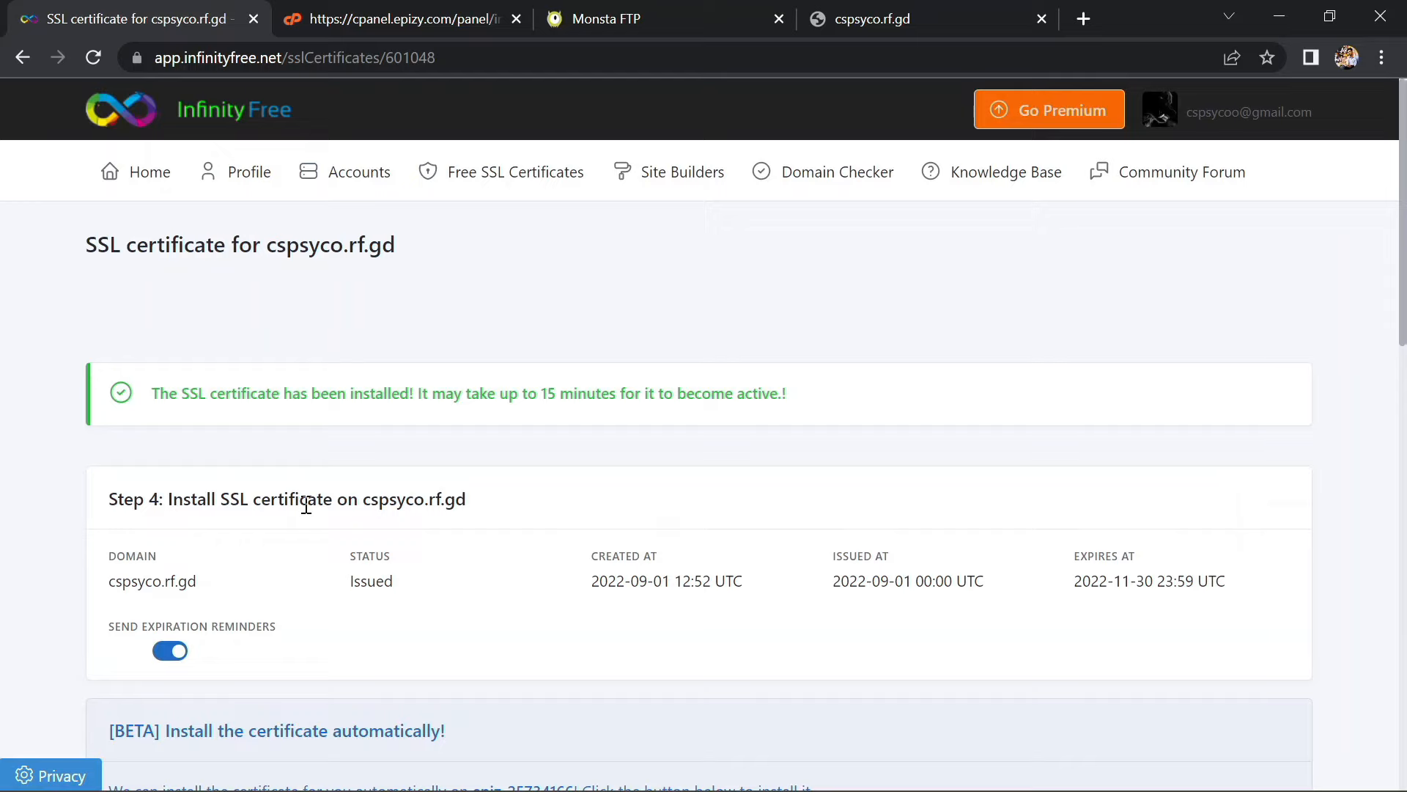
pyautogui.scroll(-5, 307, 505)
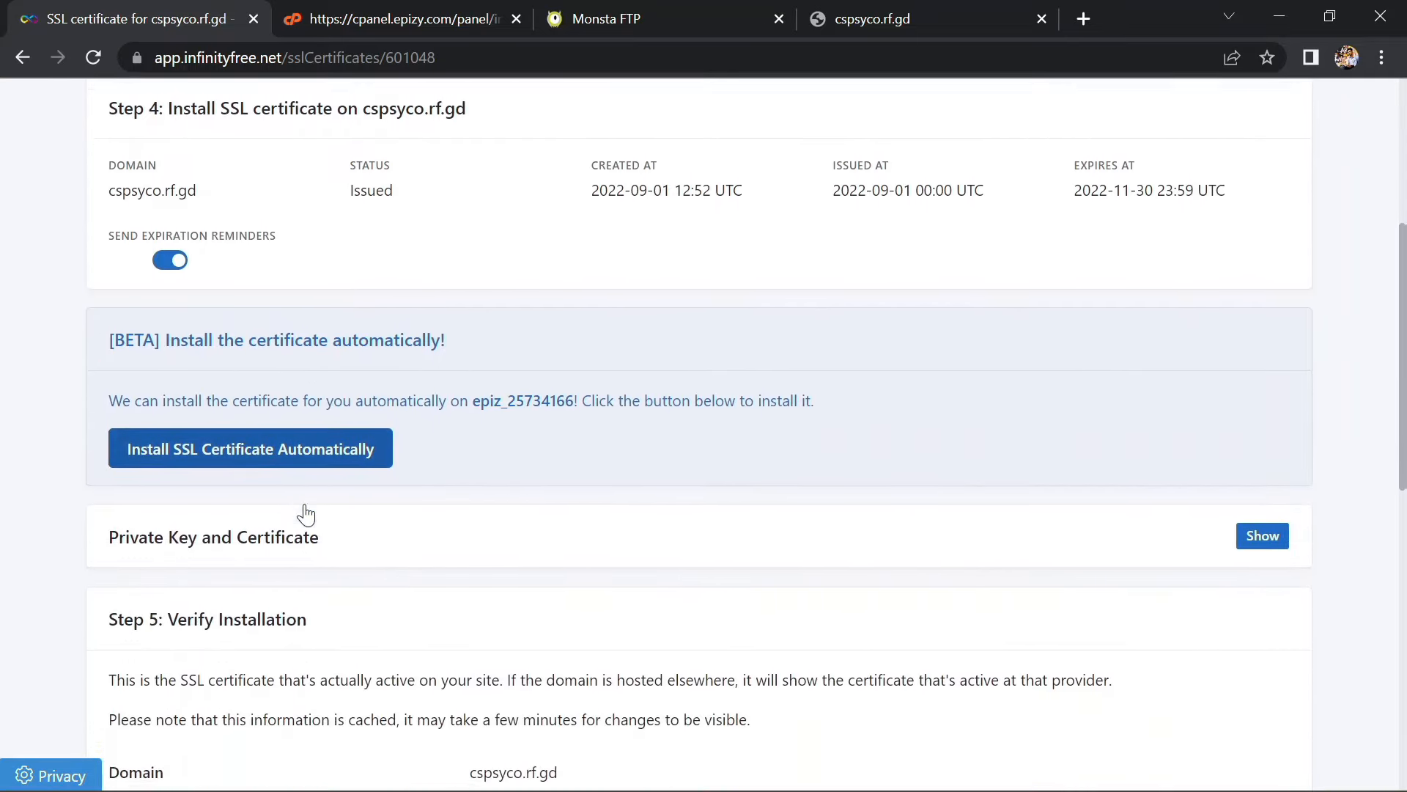
pyautogui.scroll(-5, 306, 515)
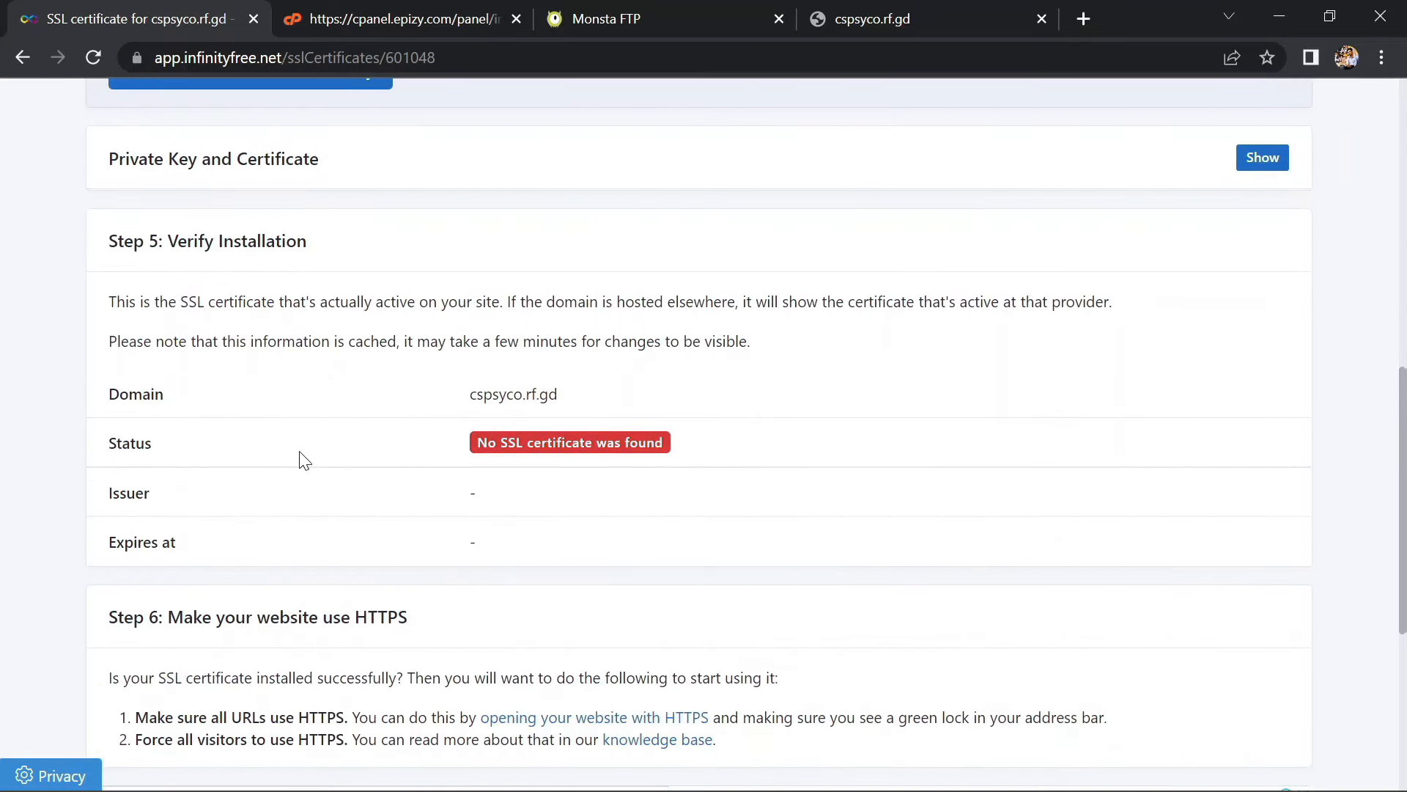
pyautogui.scroll(3, 214, 385)
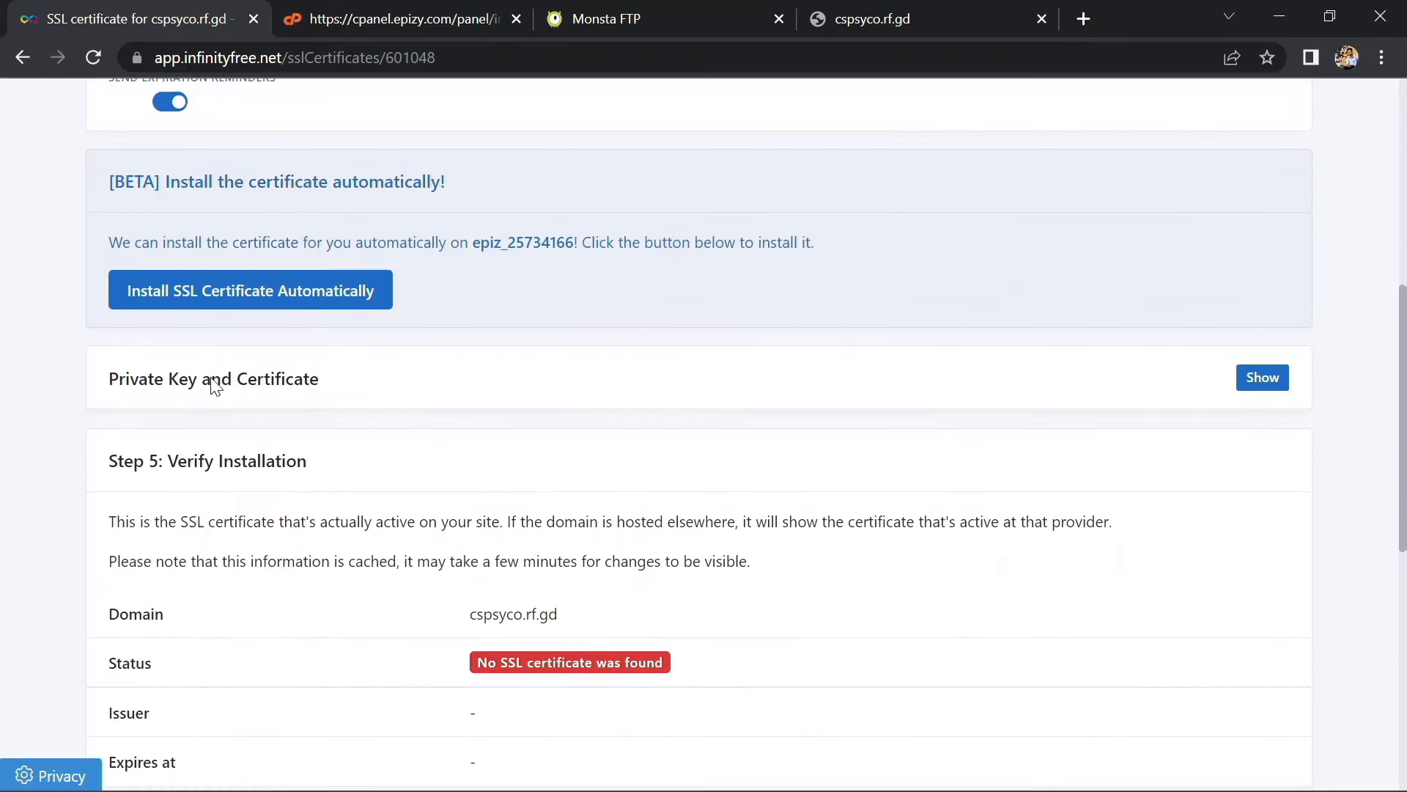
pyautogui.click(92, 58)
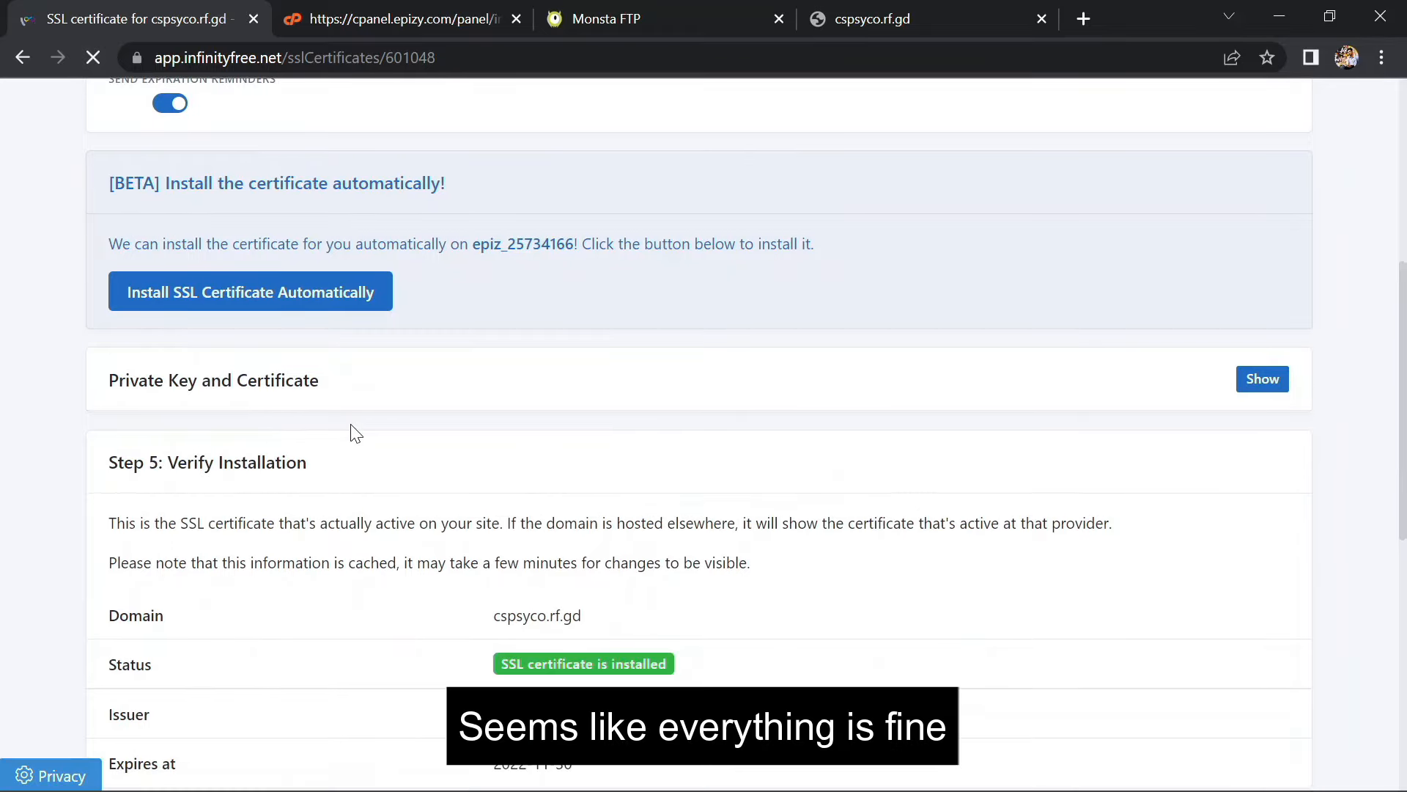
pyautogui.scroll(-4, 354, 433)
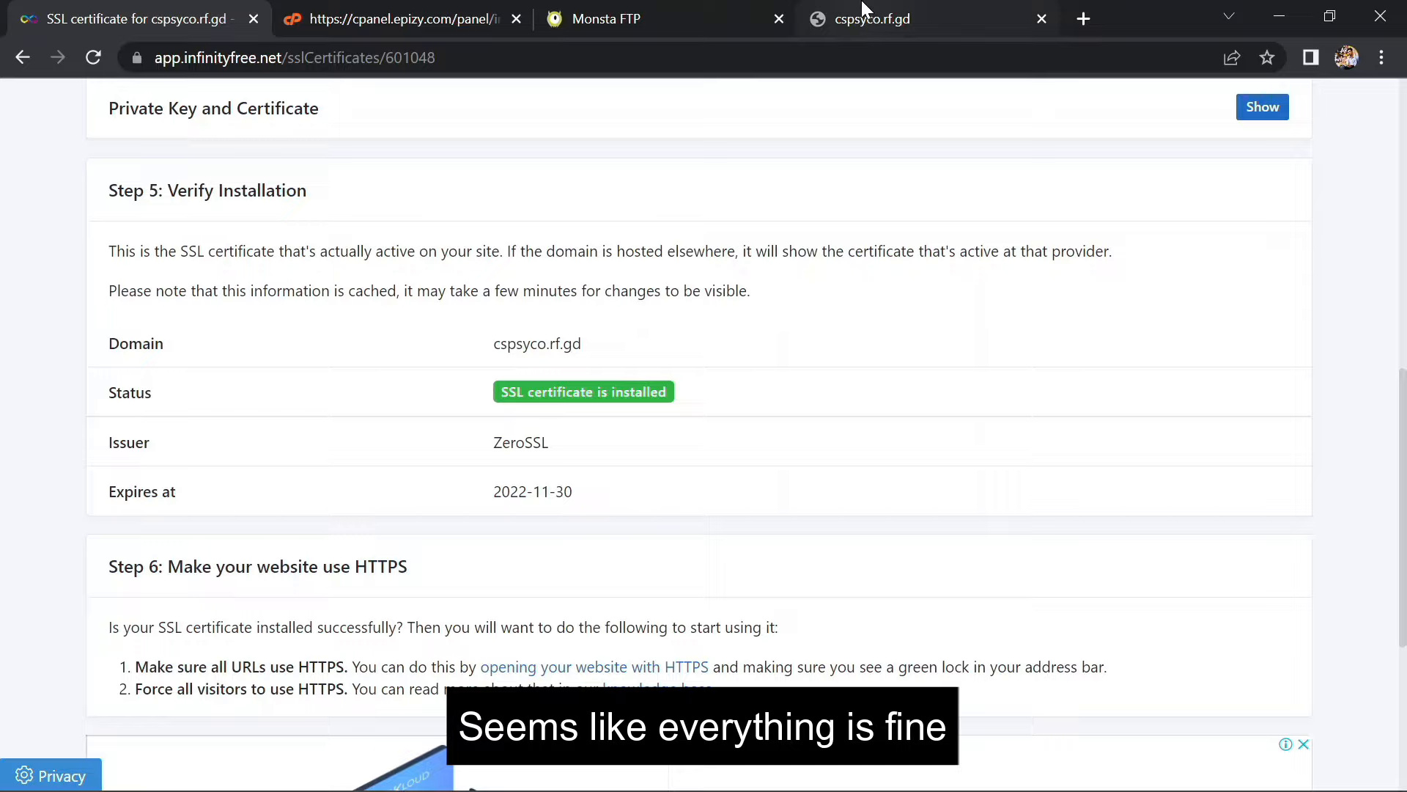
# On the cspsyco.rf.gd tab, confirm the connection is secure with a valid certificate
pyautogui.click(831, 19)
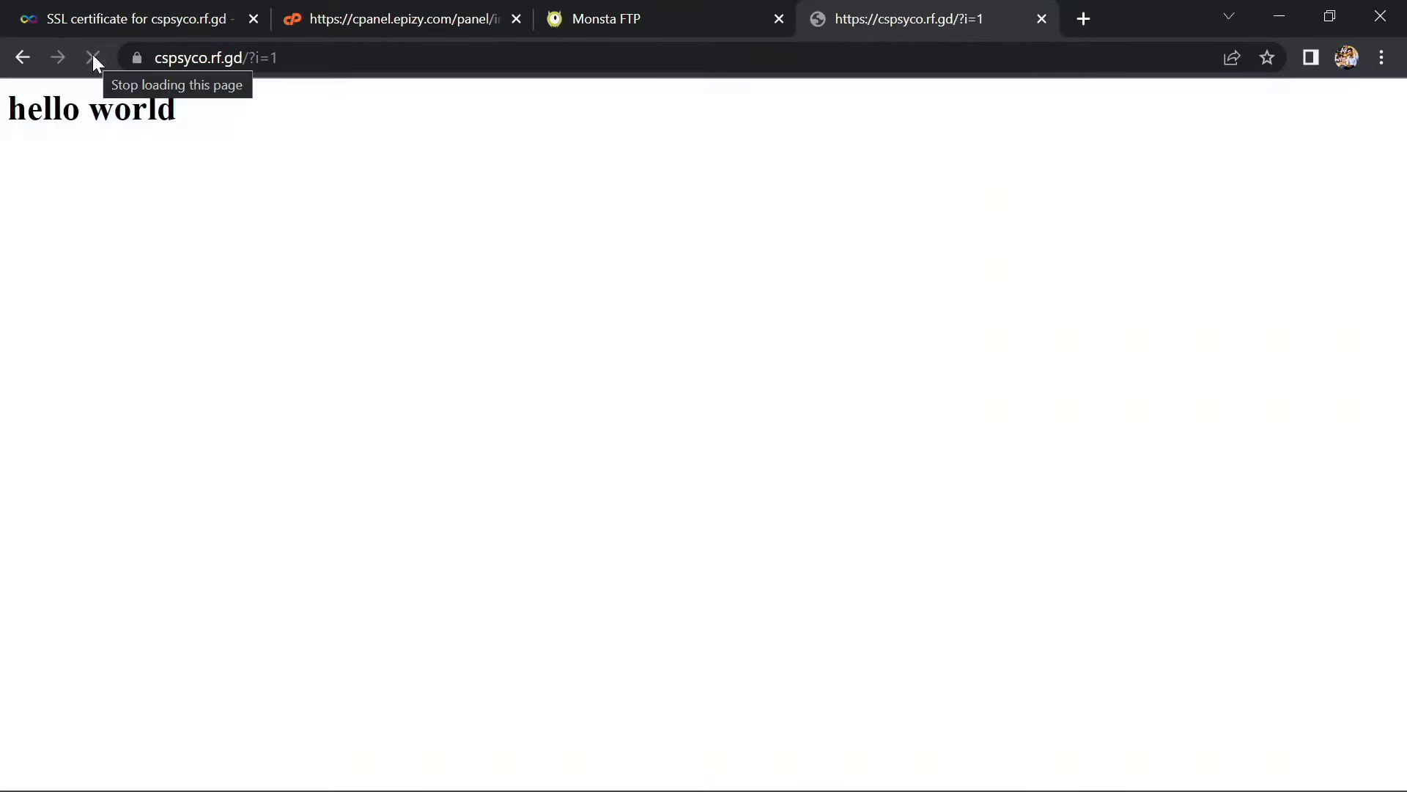
pyautogui.click(130, 60)
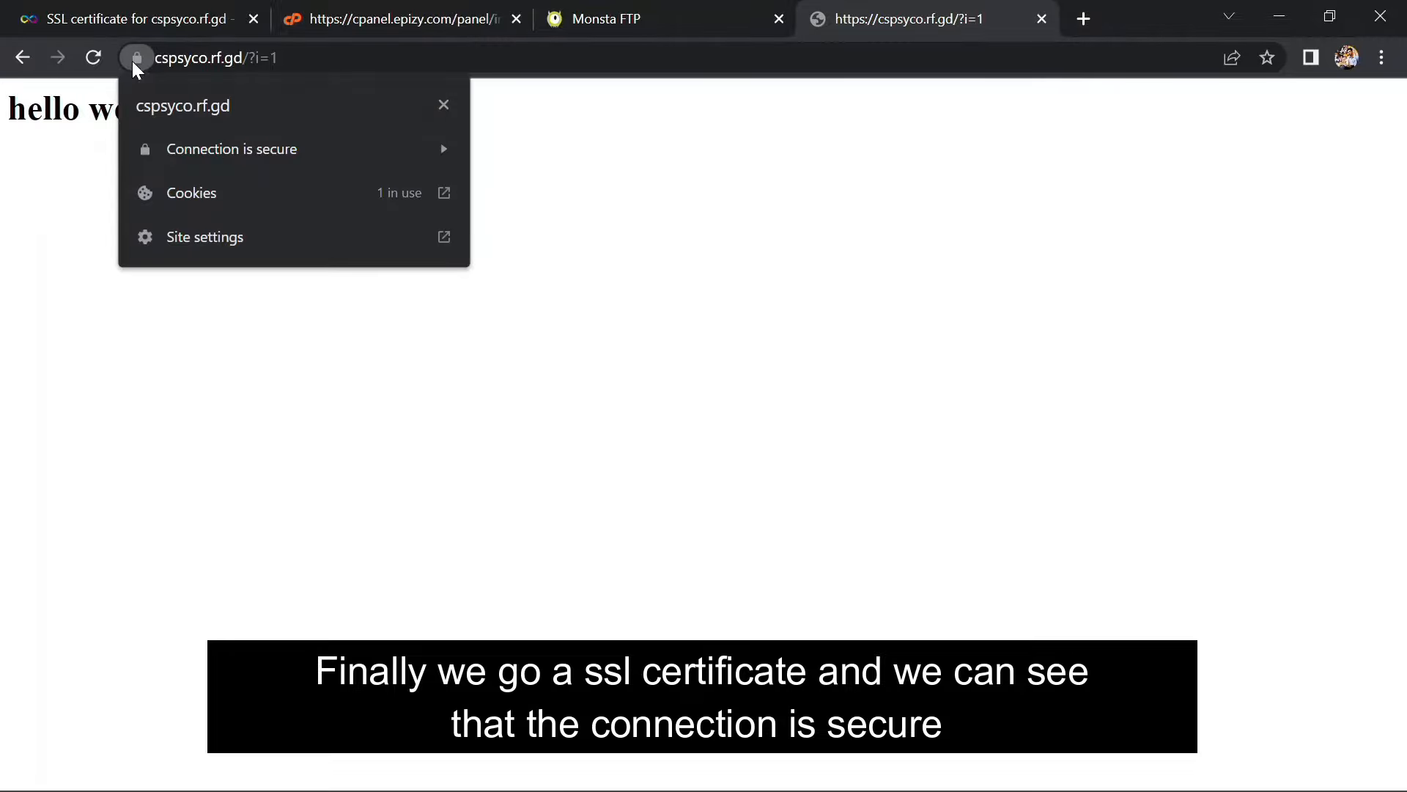
pyautogui.click(199, 151)
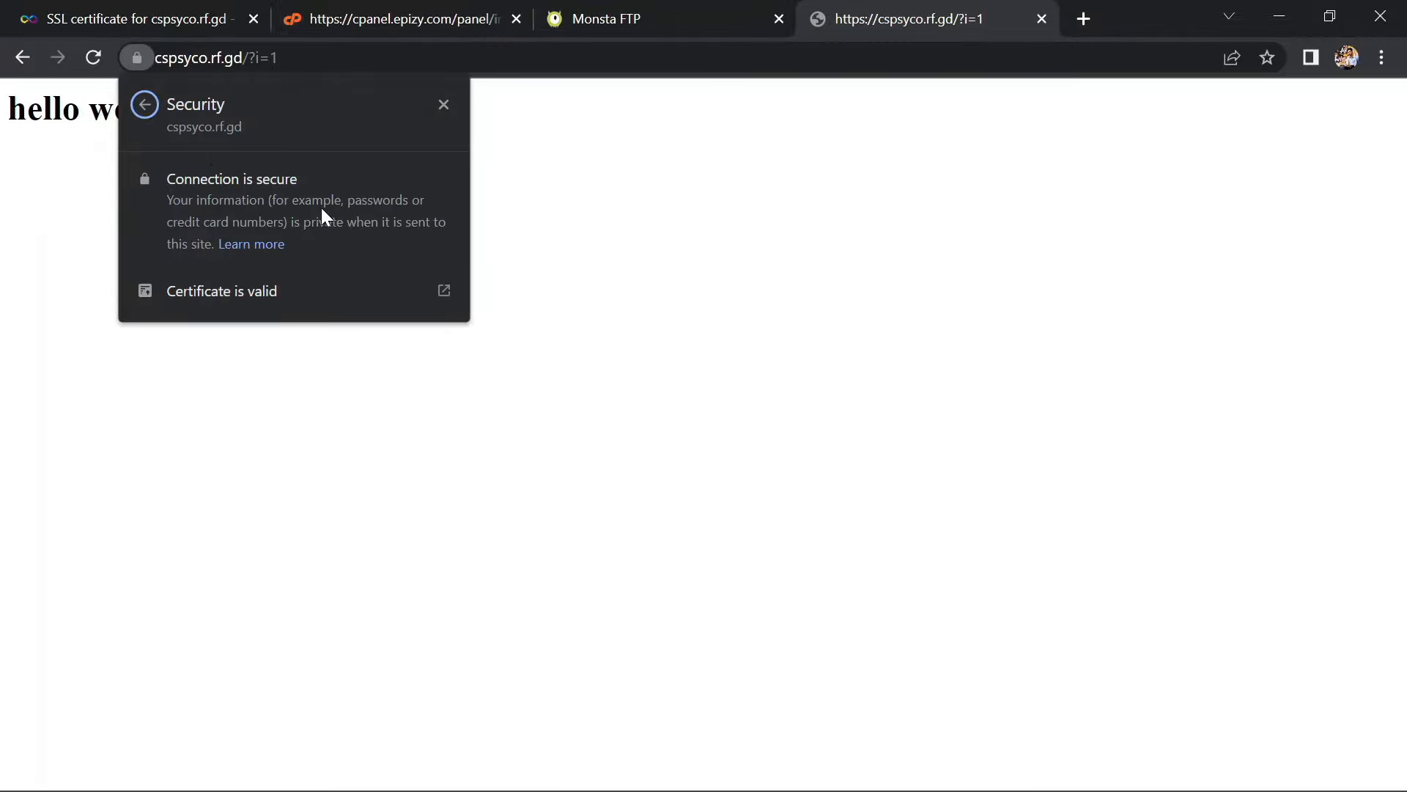
pyautogui.click(444, 107)
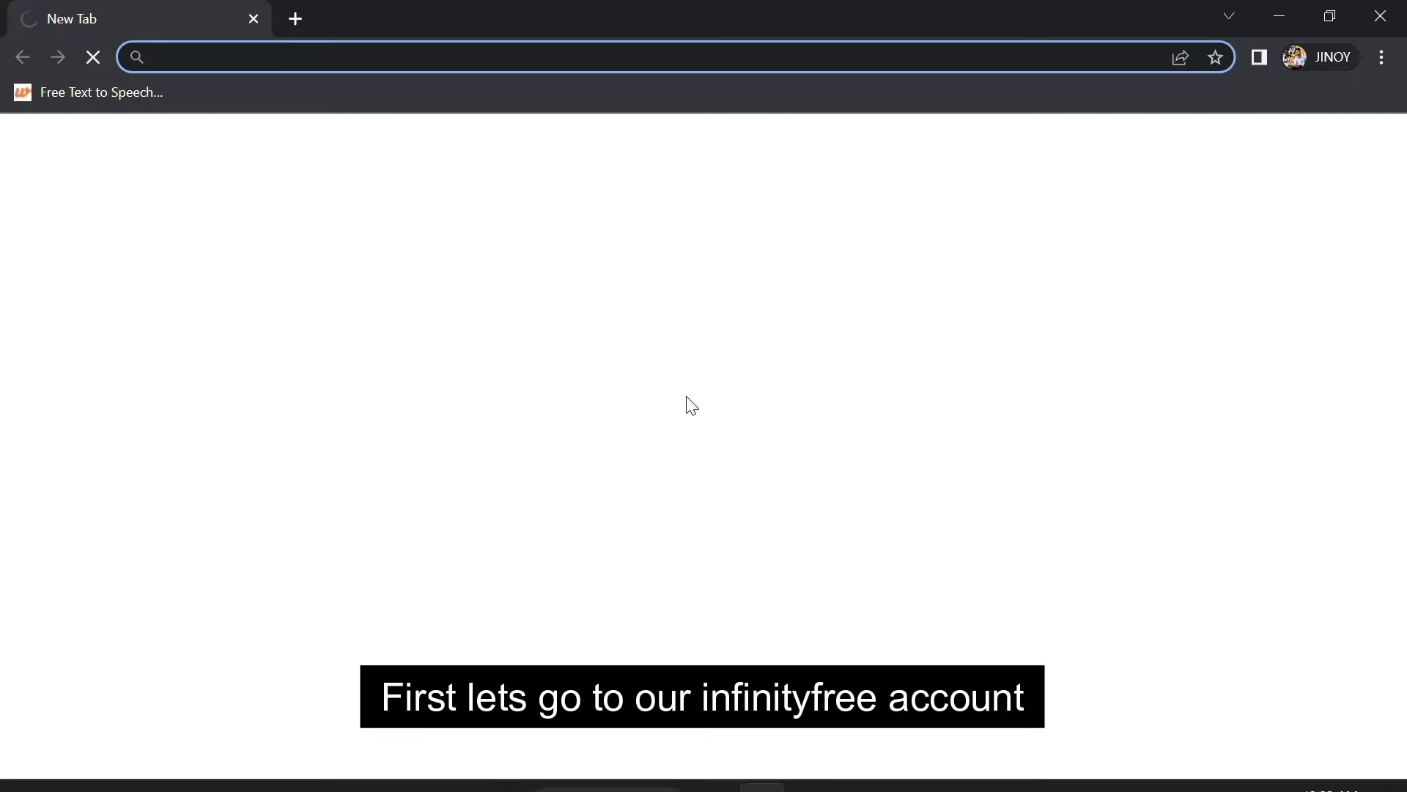
# Search for infinityfree, log in, and open the hosting account's Control Panel
pyautogui.write('infinityfree')
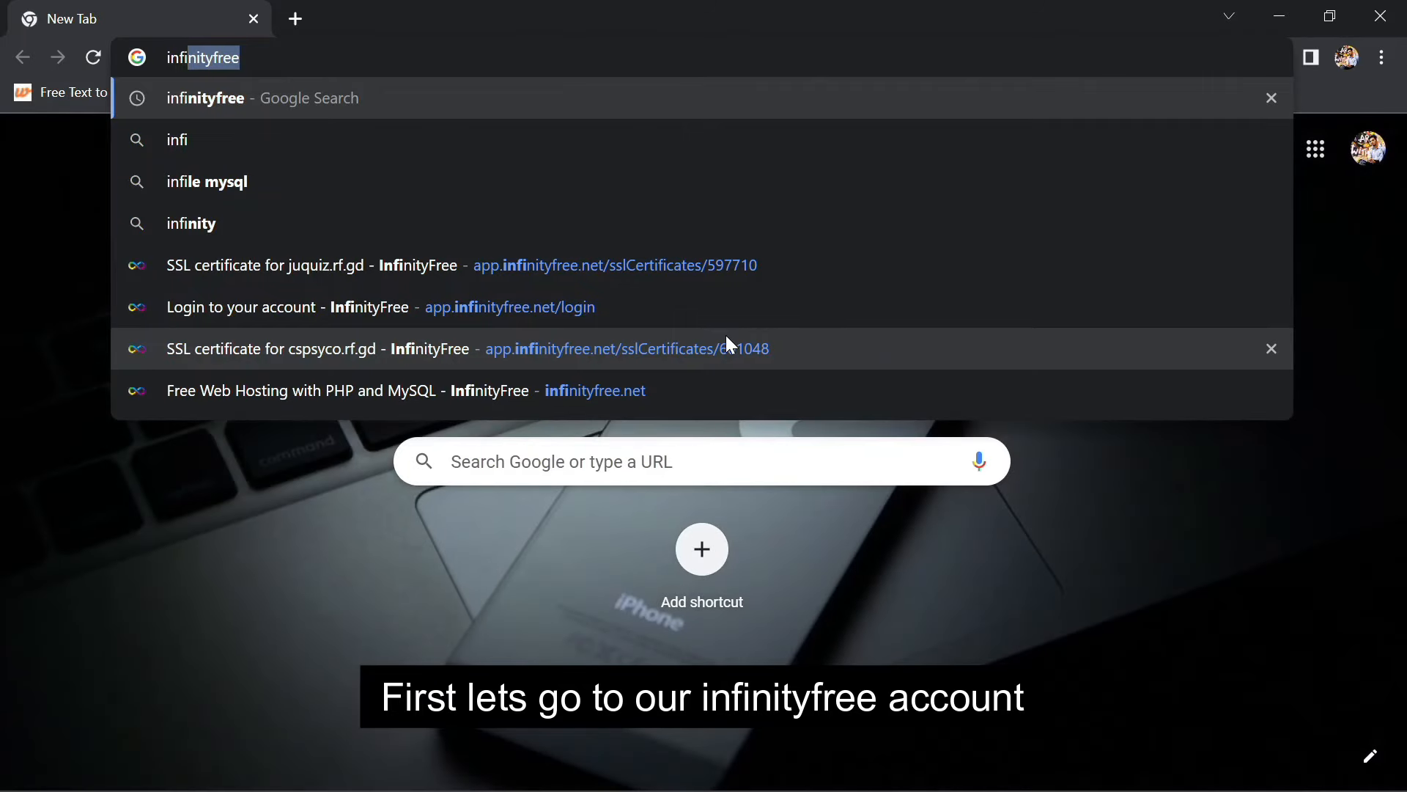
pyautogui.press('Return')
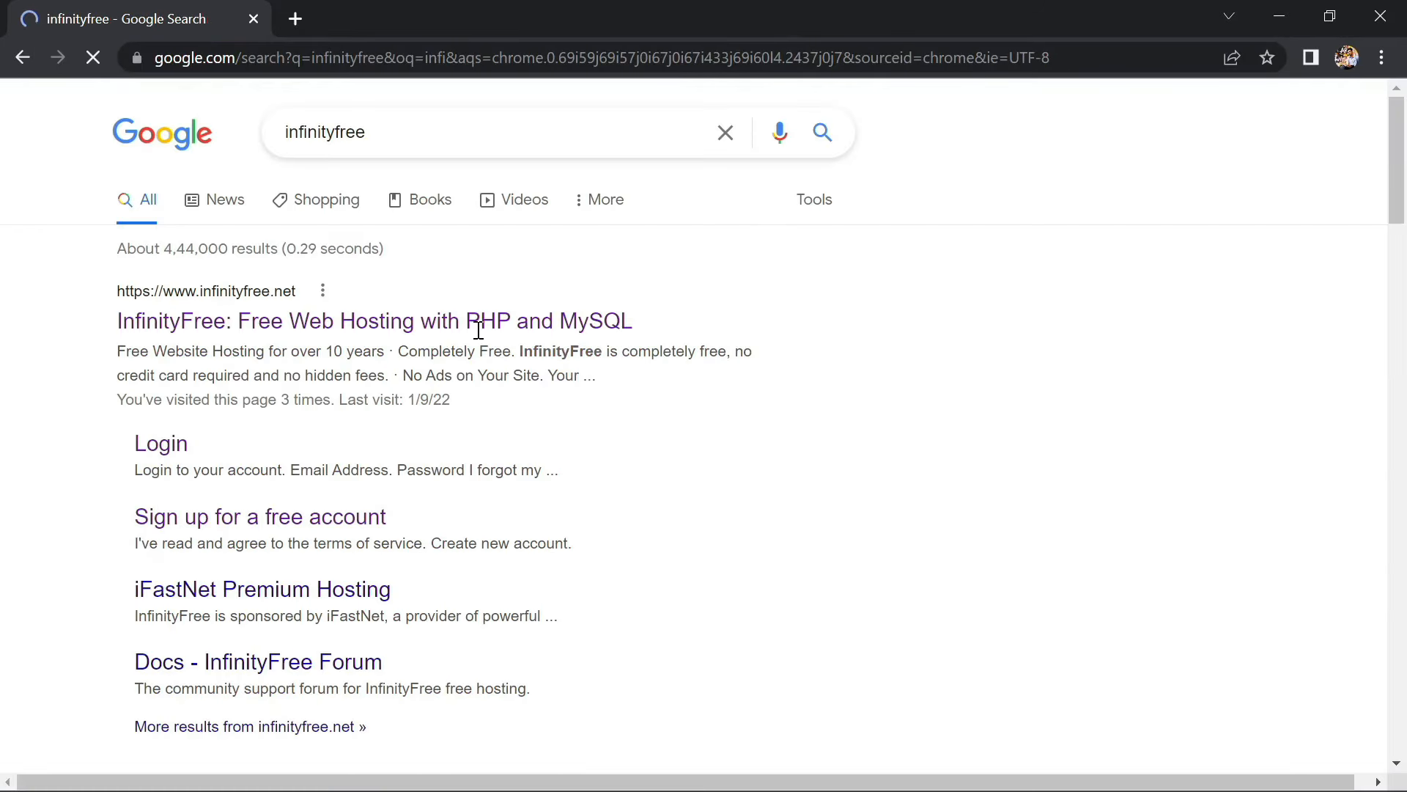
pyautogui.click(159, 447)
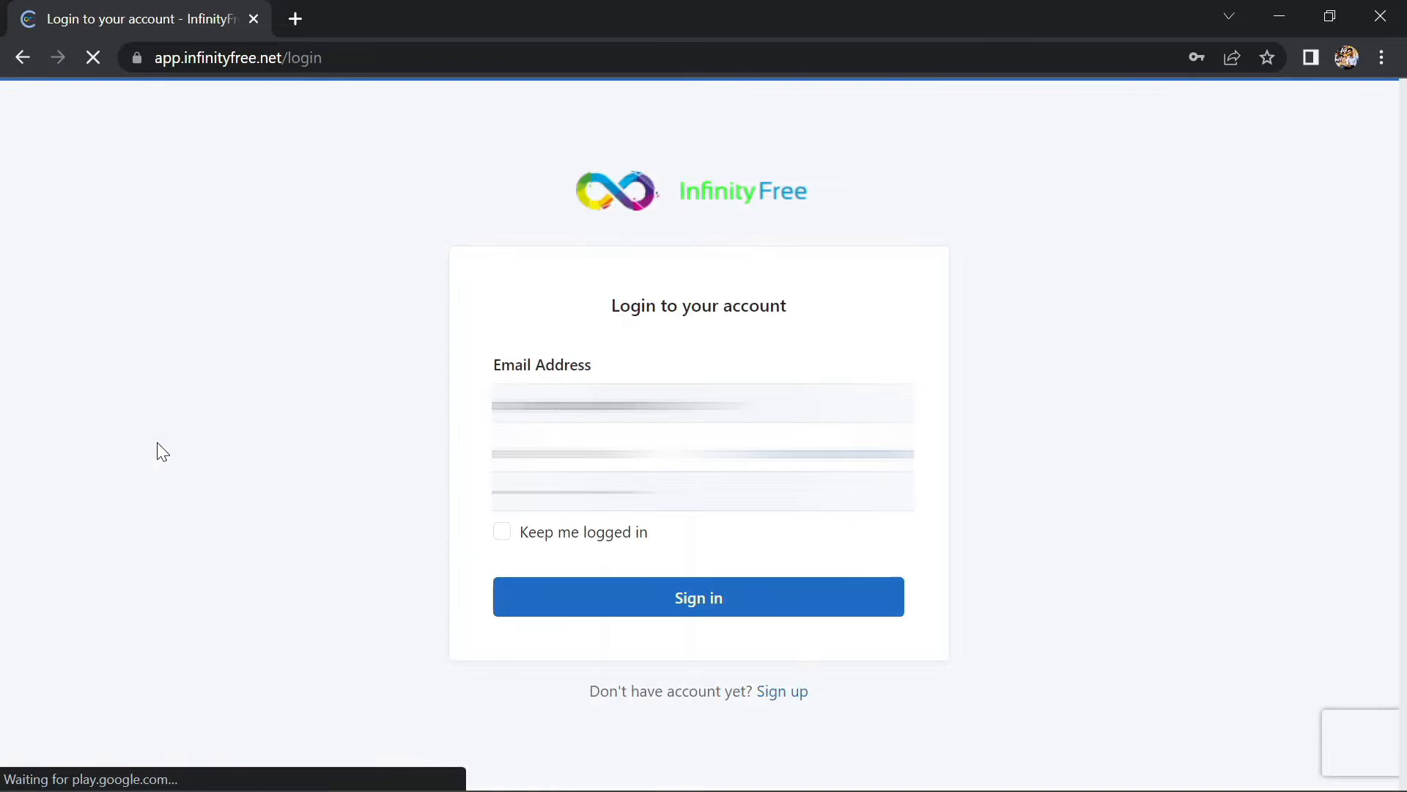
pyautogui.click(573, 598)
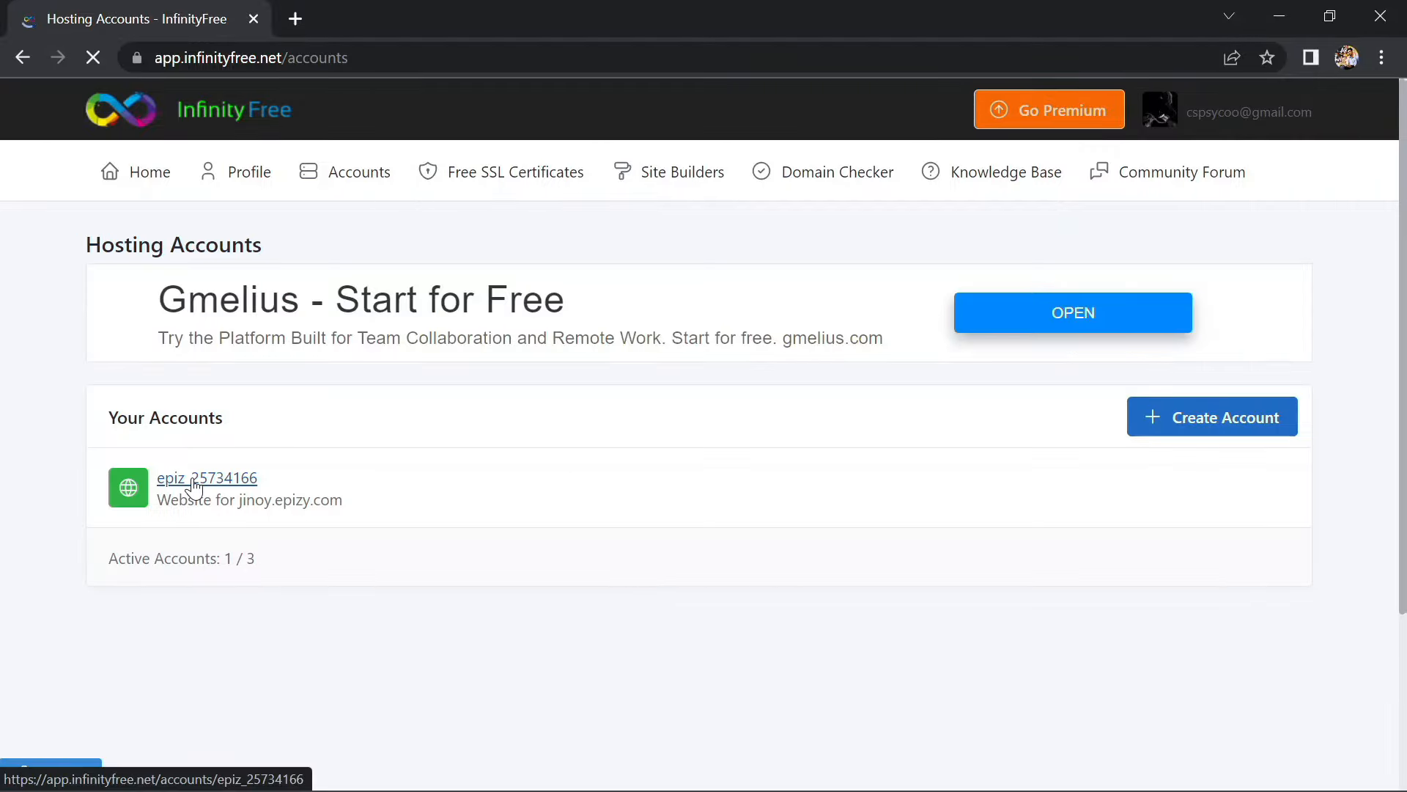
pyautogui.click(163, 480)
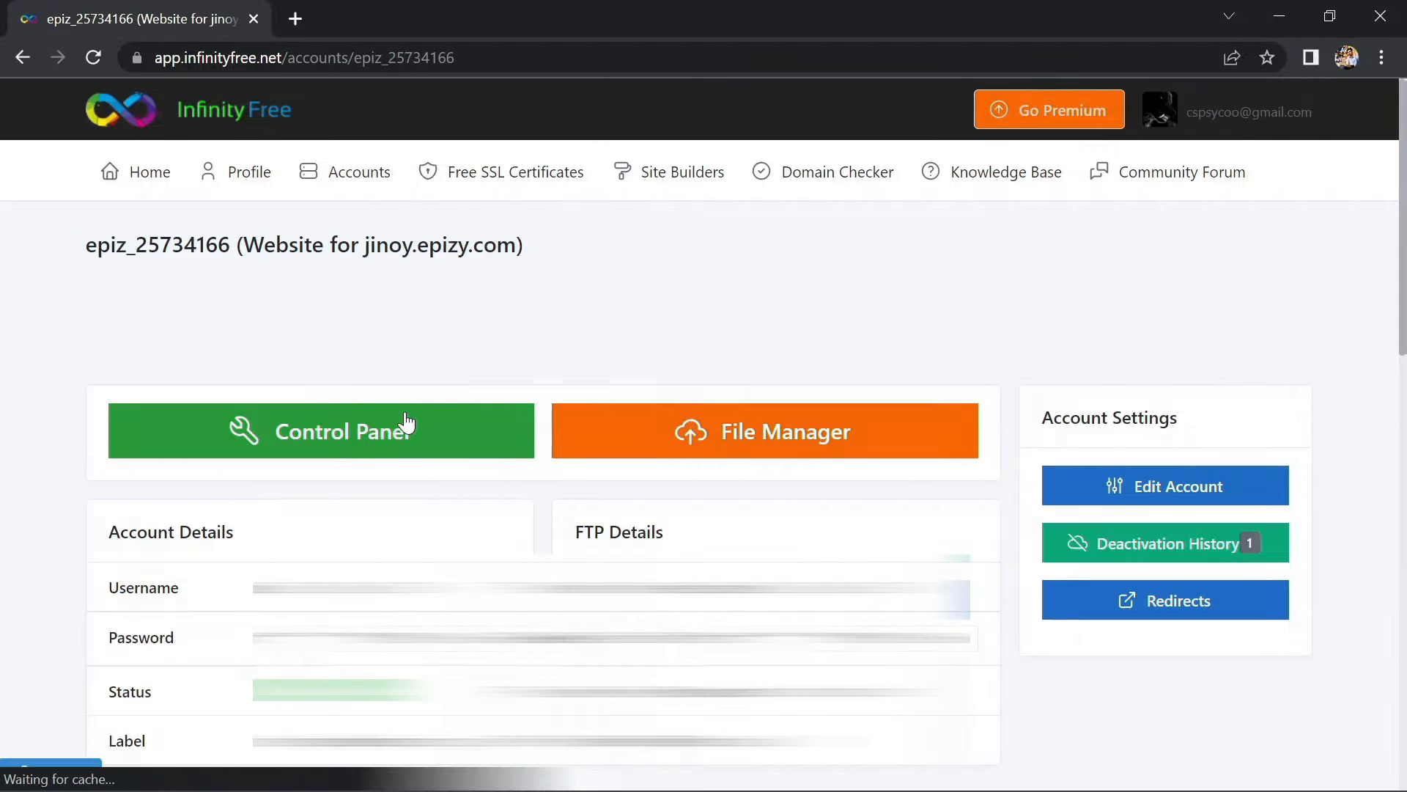
pyautogui.click(405, 429)
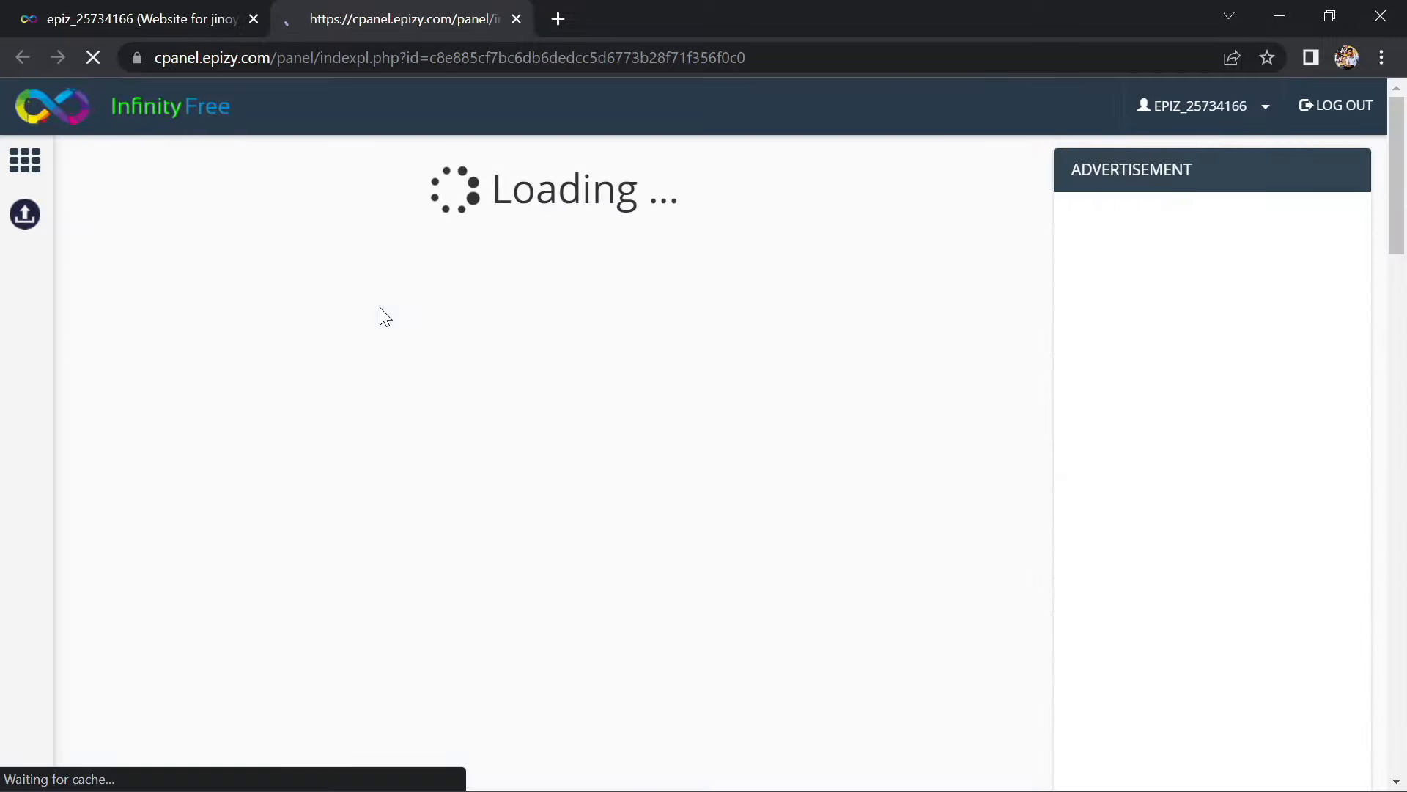
# Go to the MySQL Databases page in the control panel
pyautogui.scroll(-5, 380, 315)
pyautogui.scroll(-3, 473, 334)
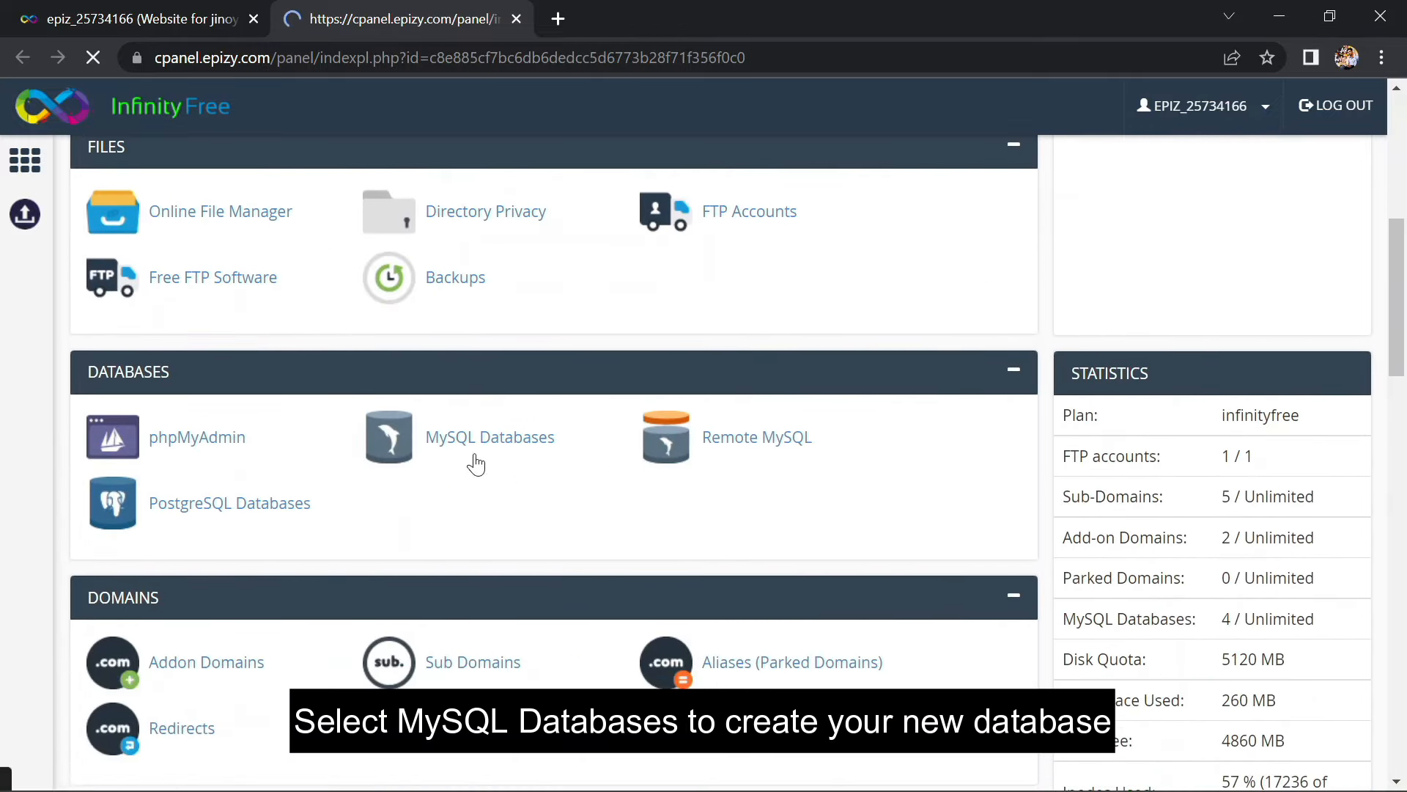
pyautogui.click(480, 447)
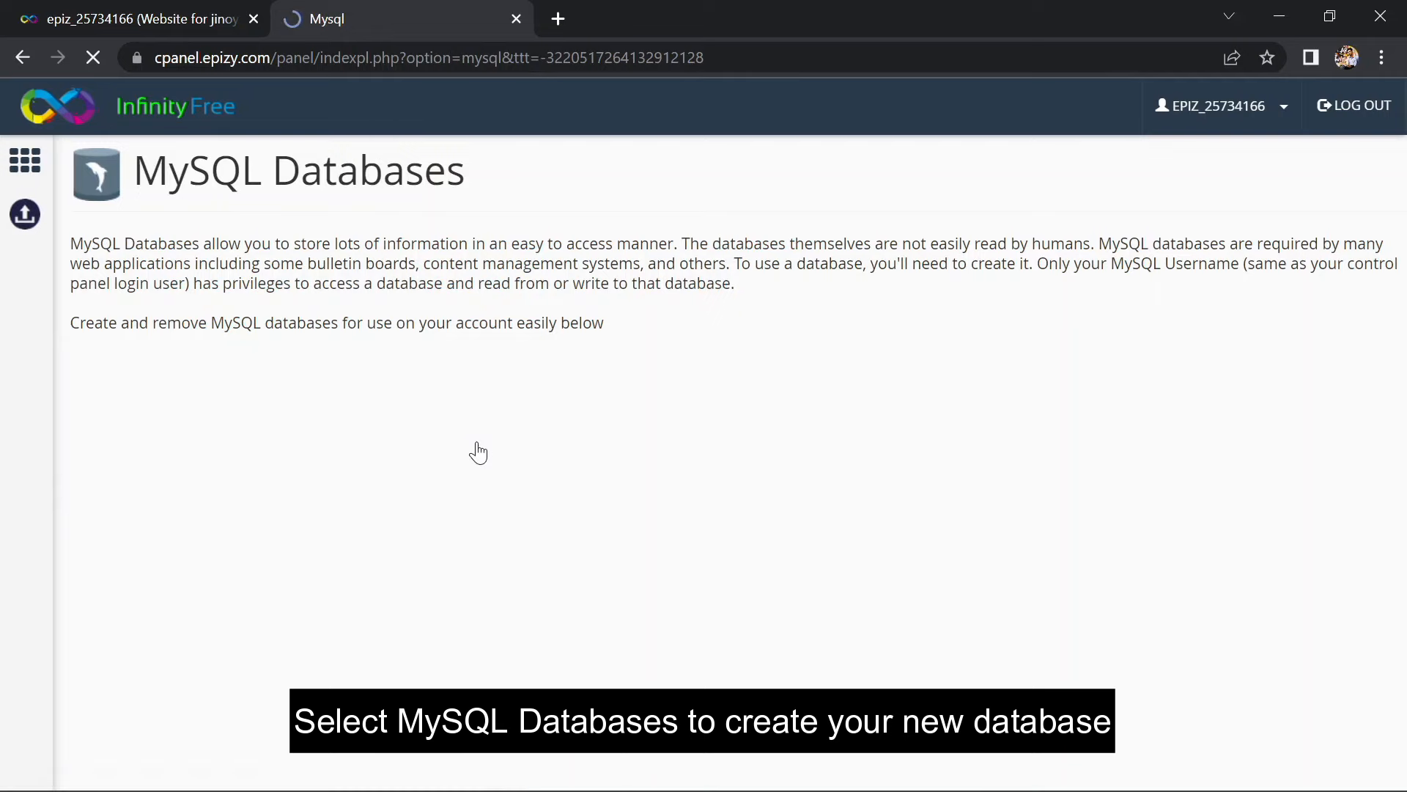
pyautogui.scroll(-3, 408, 471)
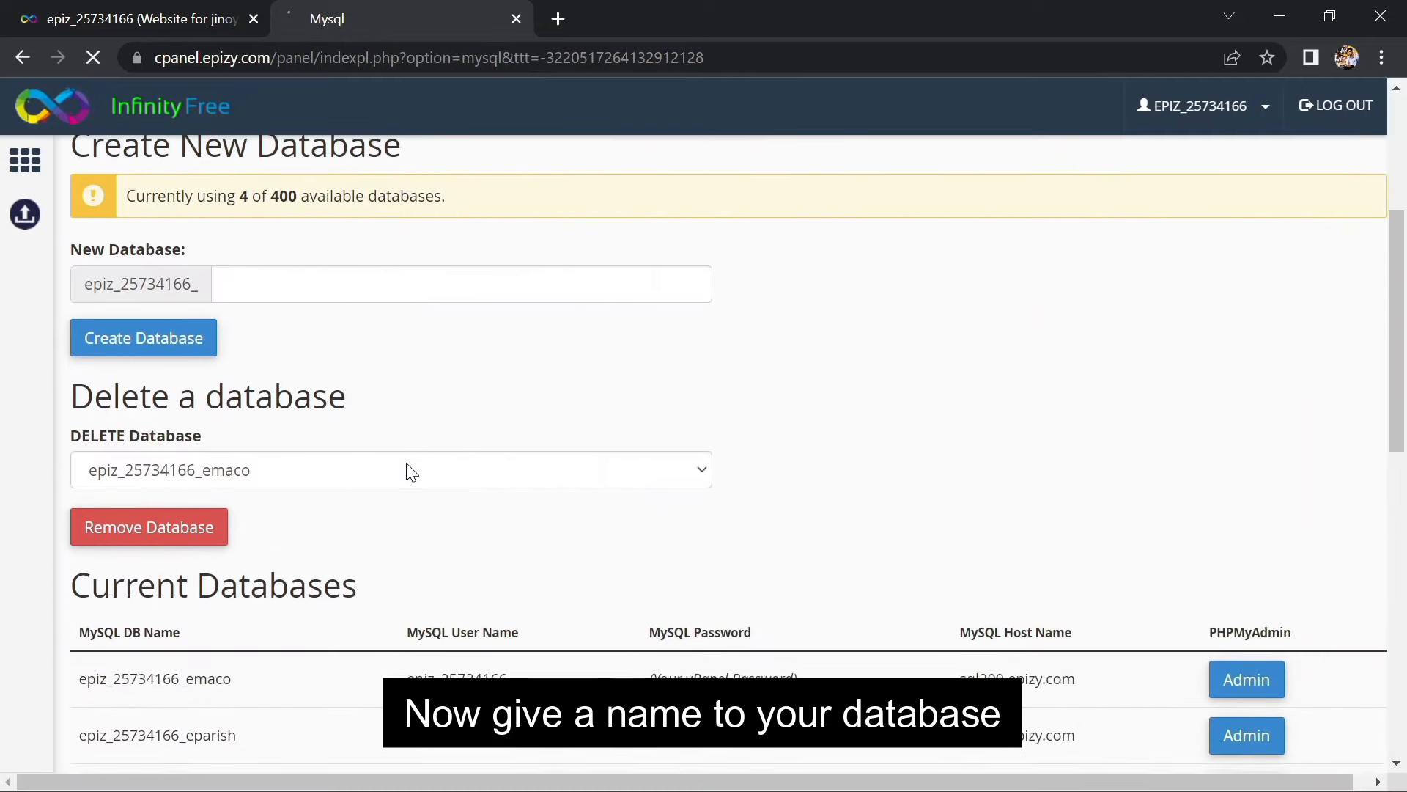
pyautogui.scroll(-2, 333, 468)
pyautogui.scroll(2, 272, 282)
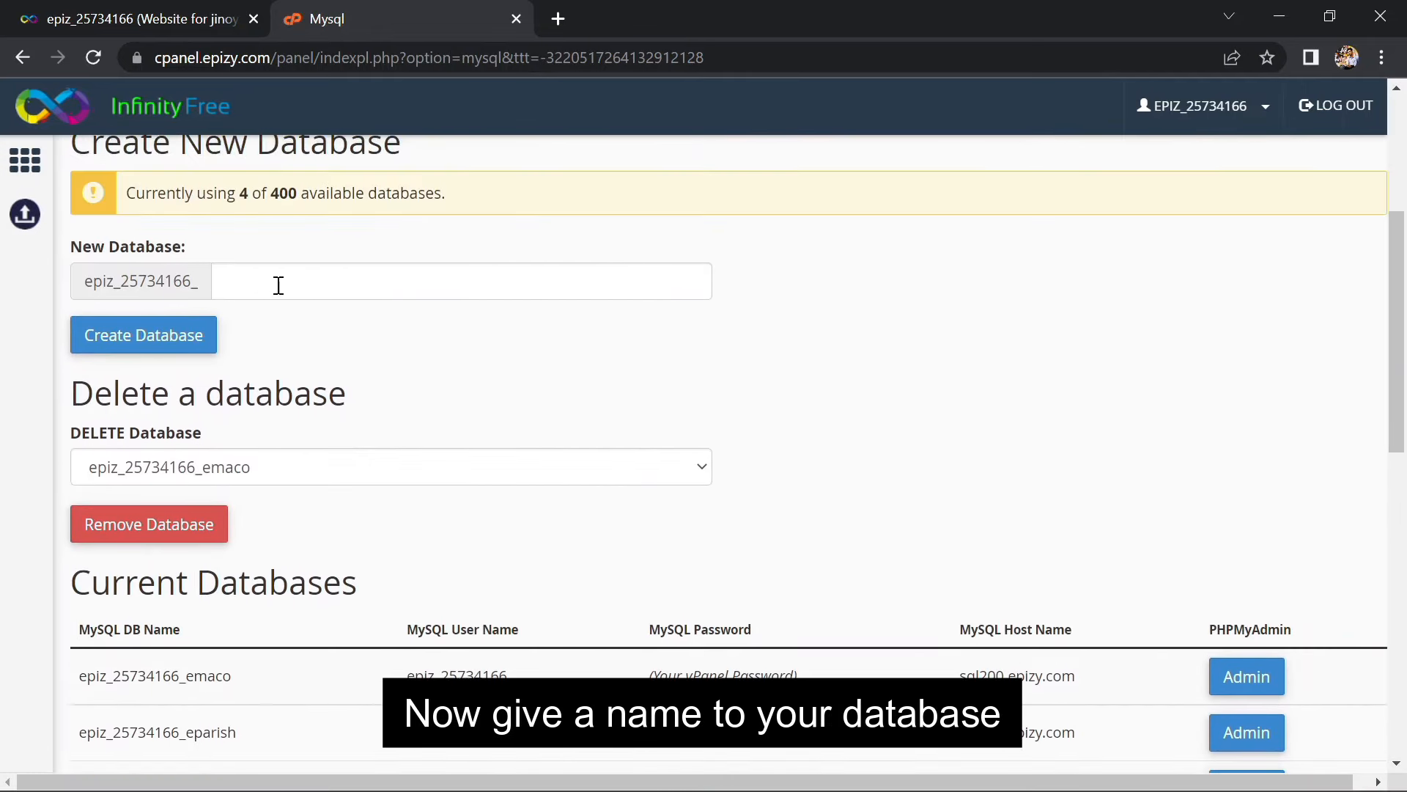
# Create the cspsyco database and open it in phpMyAdmin via Admin
pyautogui.click(315, 290)
pyautogui.write('csps')
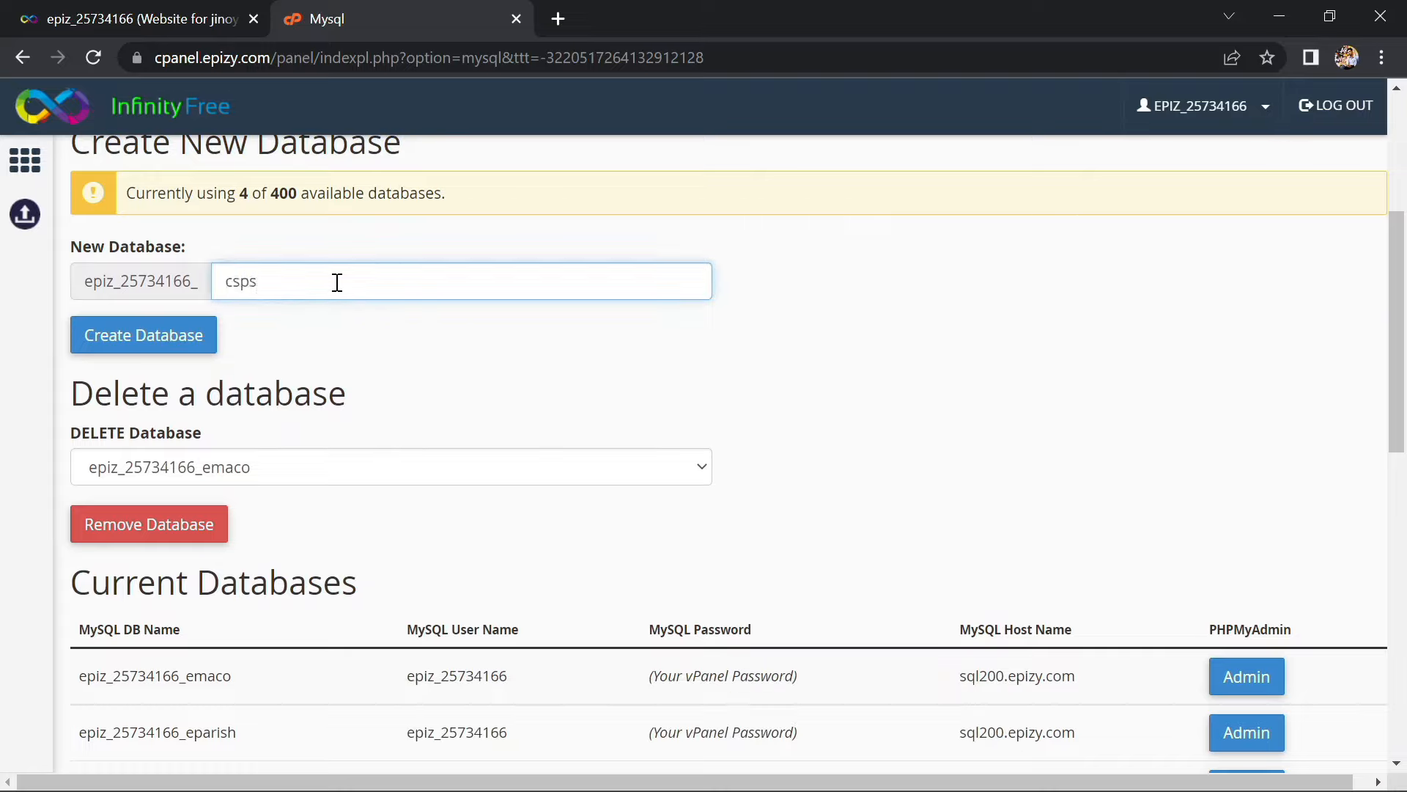
pyautogui.write('yco')
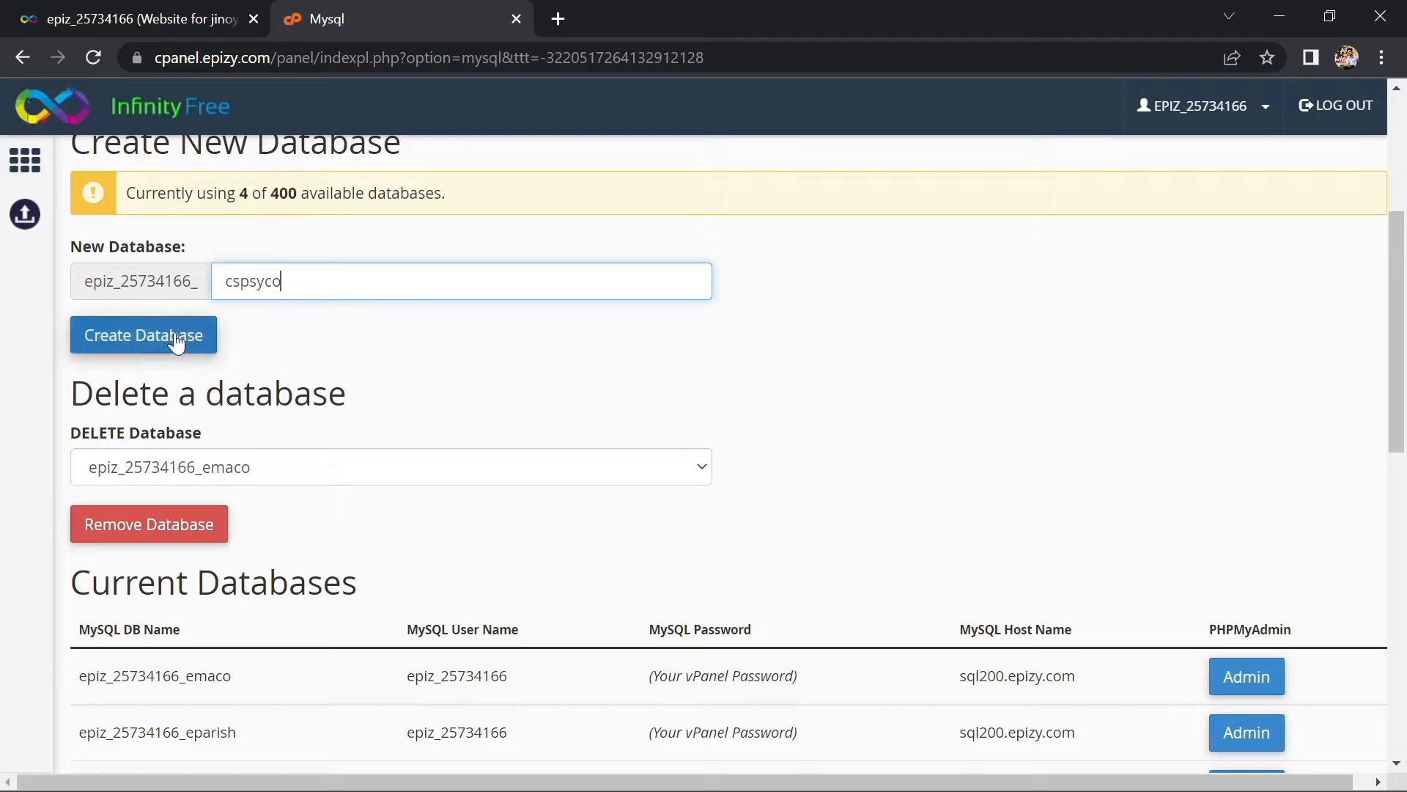
pyautogui.click(173, 331)
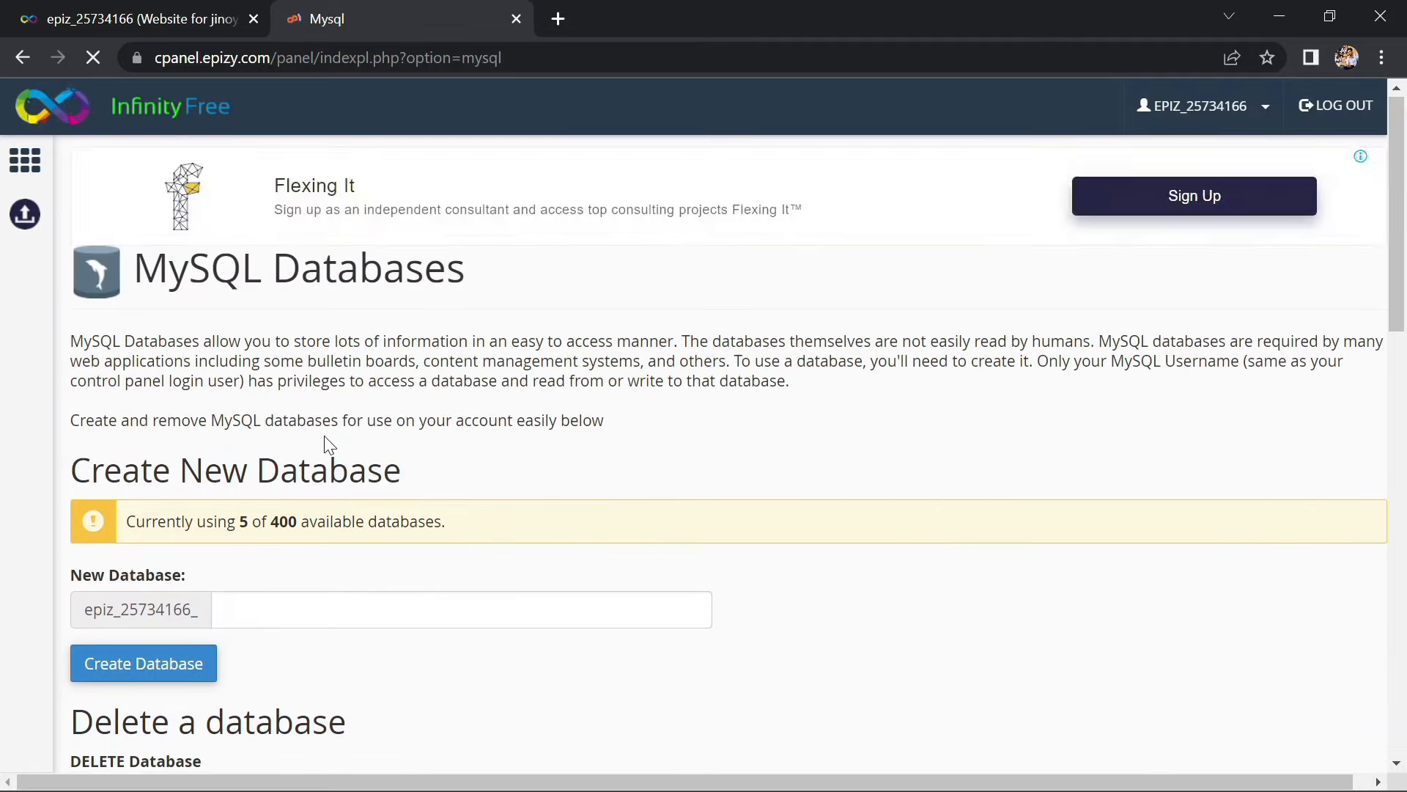
pyautogui.scroll(-9, 344, 428)
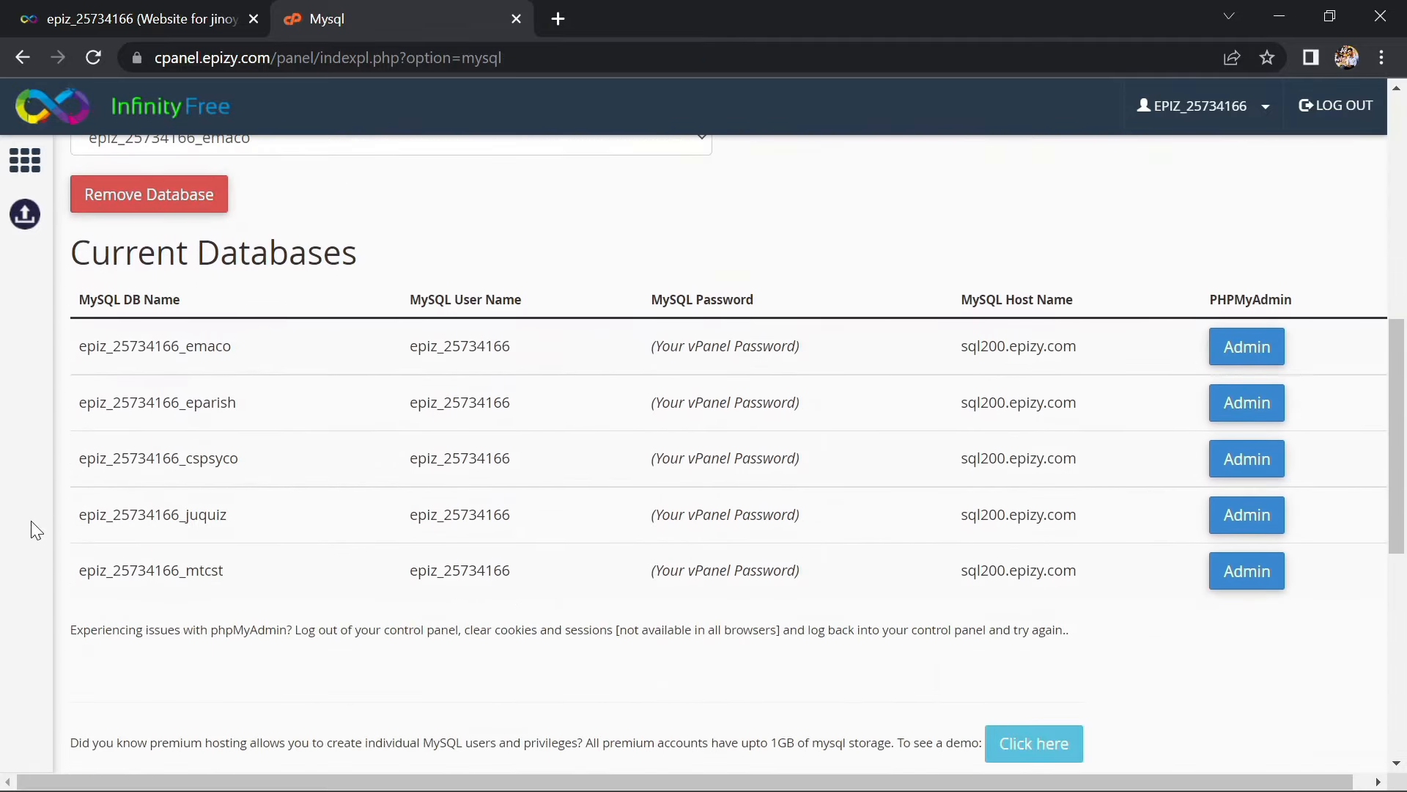
pyautogui.click(1276, 469)
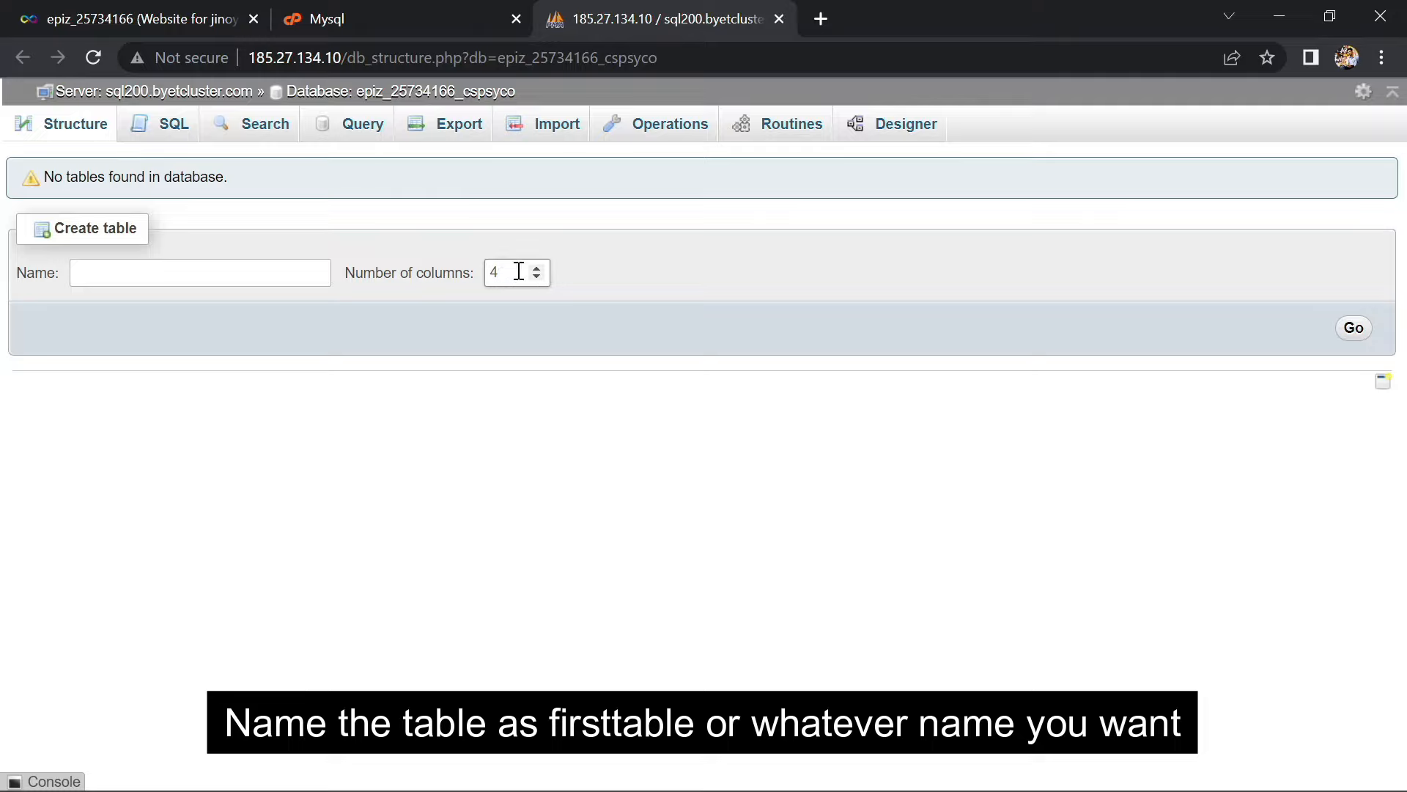
# Create the table firsttable with two columns named id and name
pyautogui.click(232, 279)
pyautogui.write('firsttable')
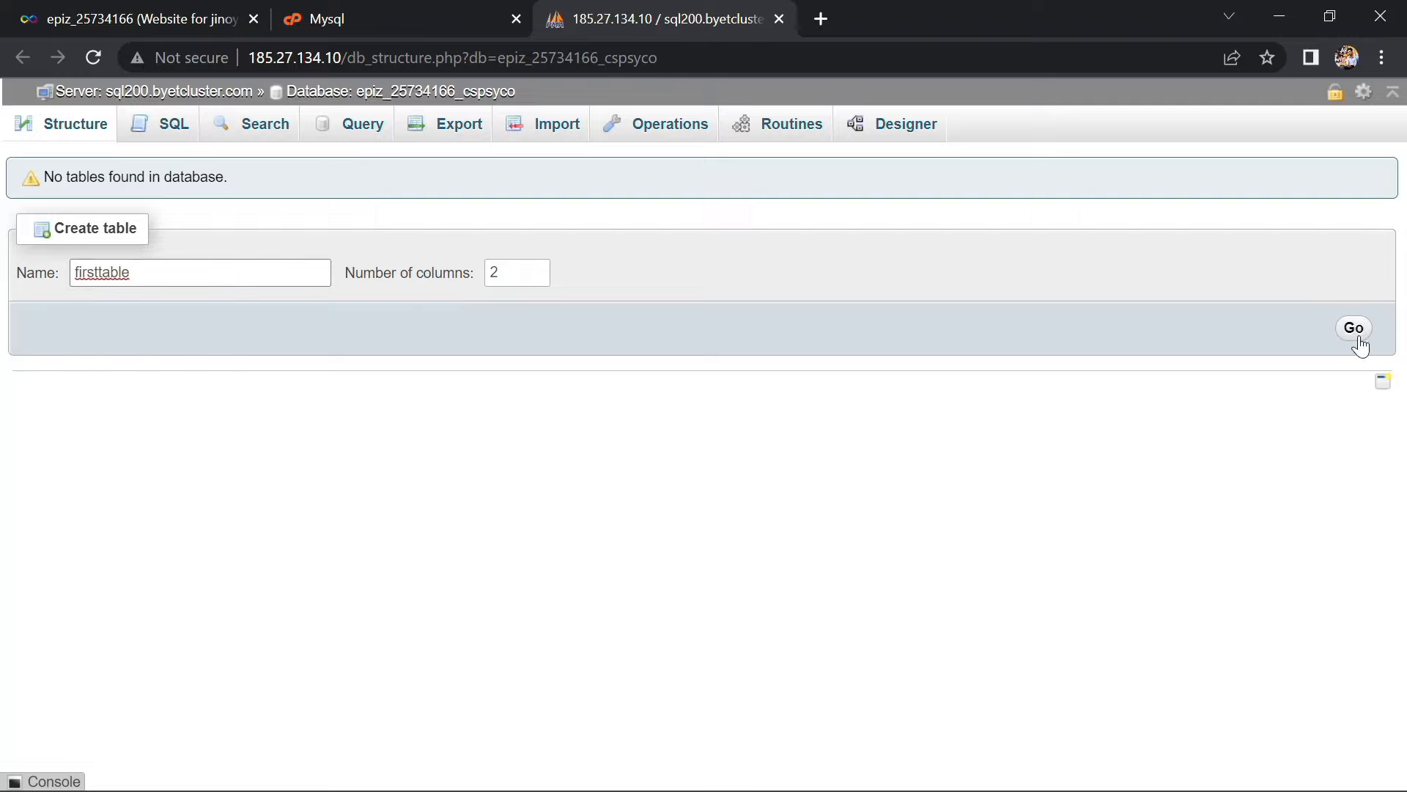
pyautogui.click(1355, 329)
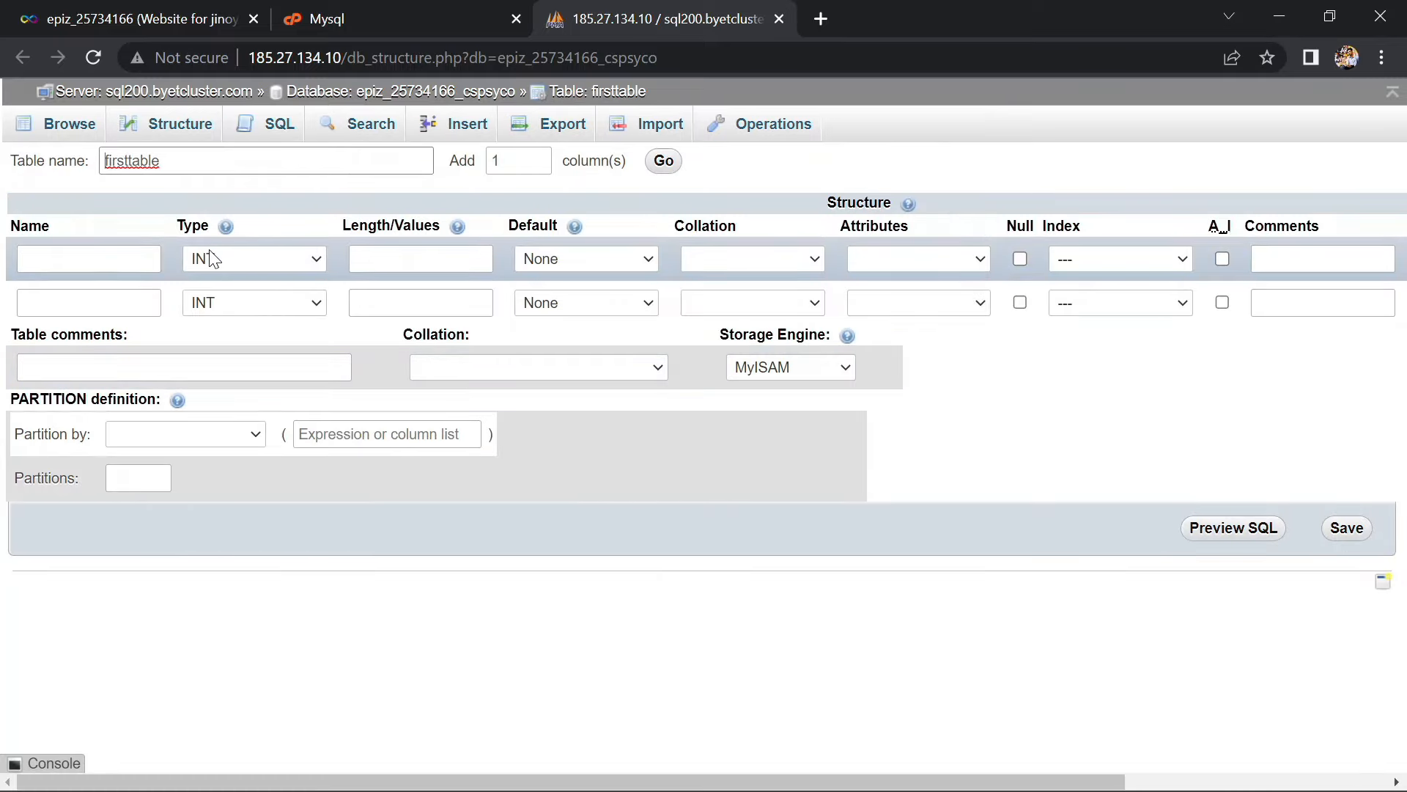
pyautogui.click(134, 250)
pyautogui.click(133, 250)
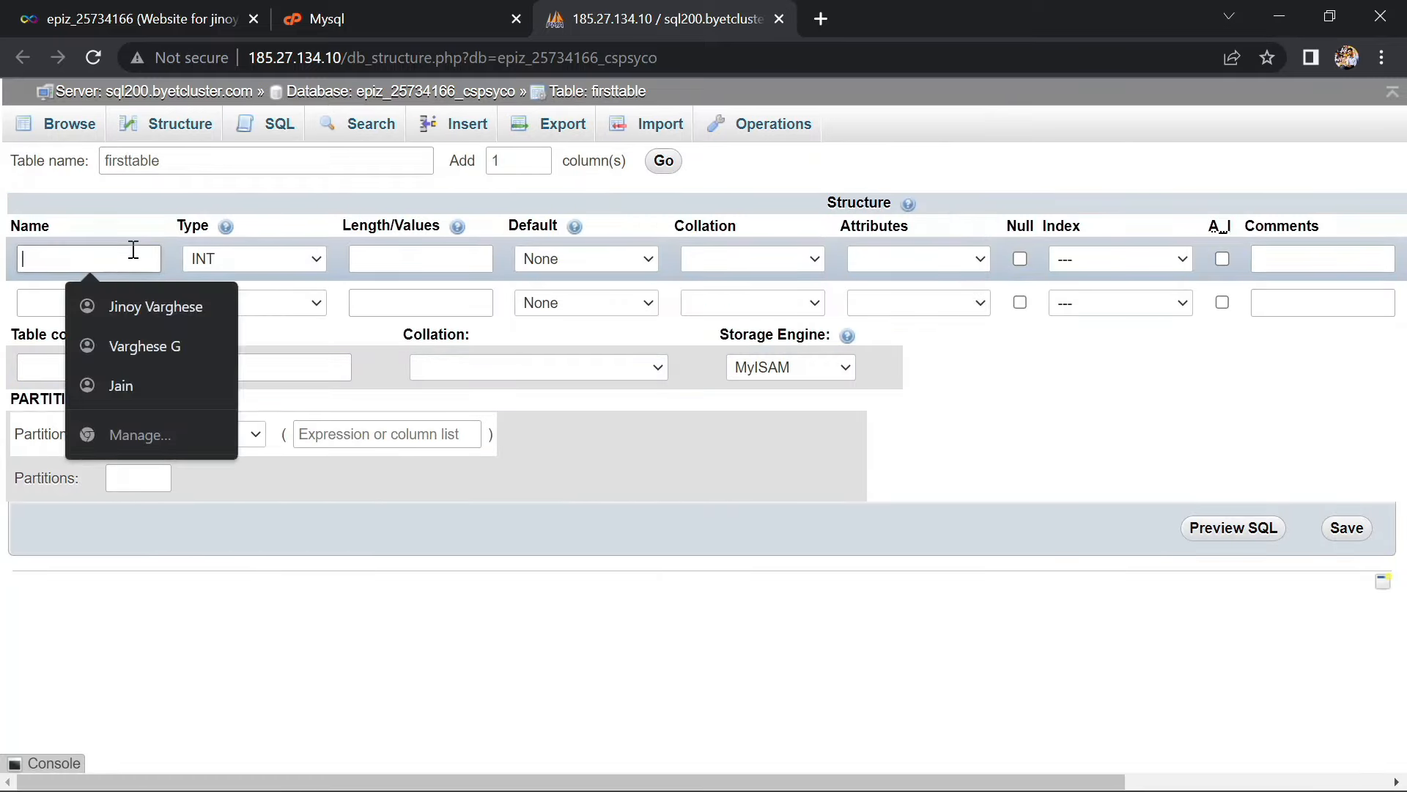
pyautogui.write('id')
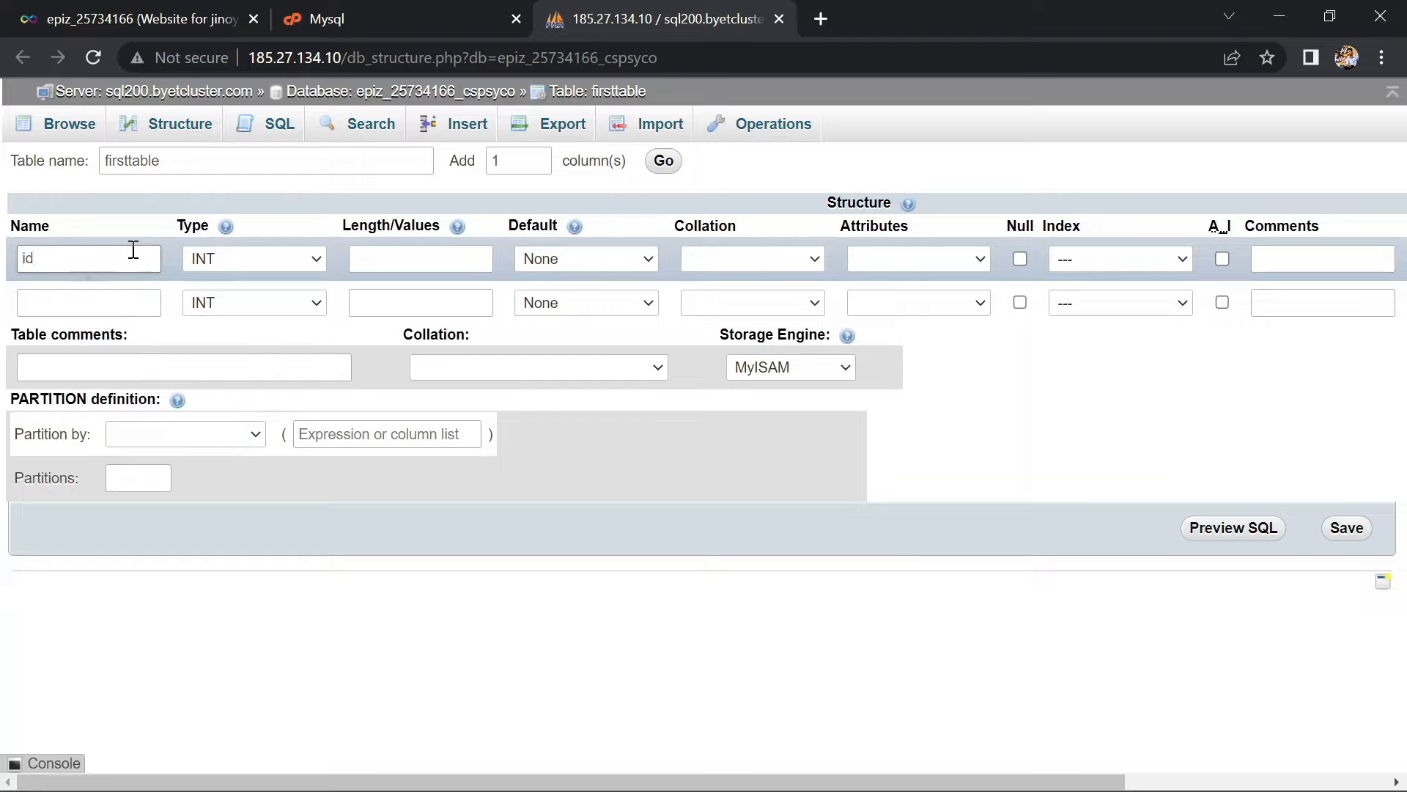
pyautogui.click(109, 302)
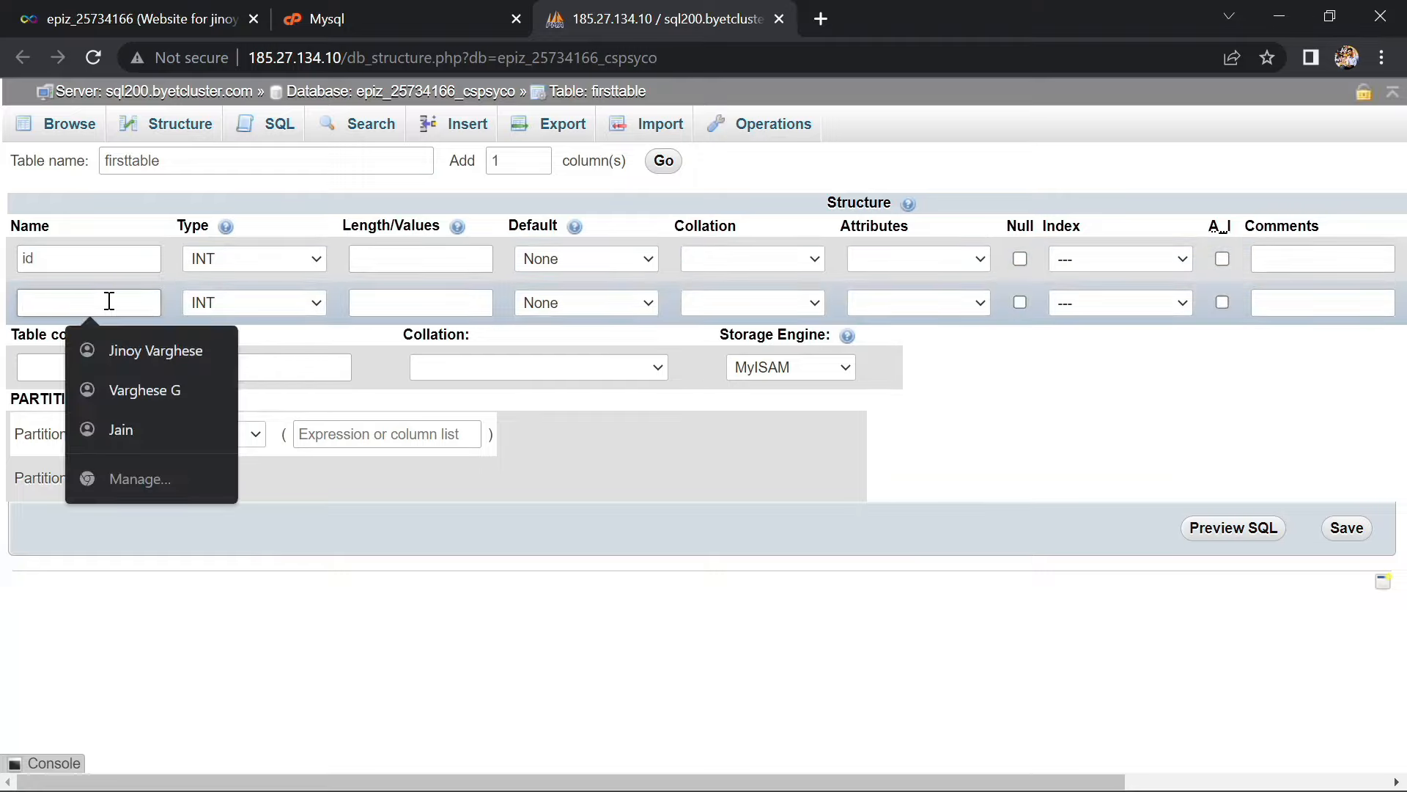
pyautogui.write('name')
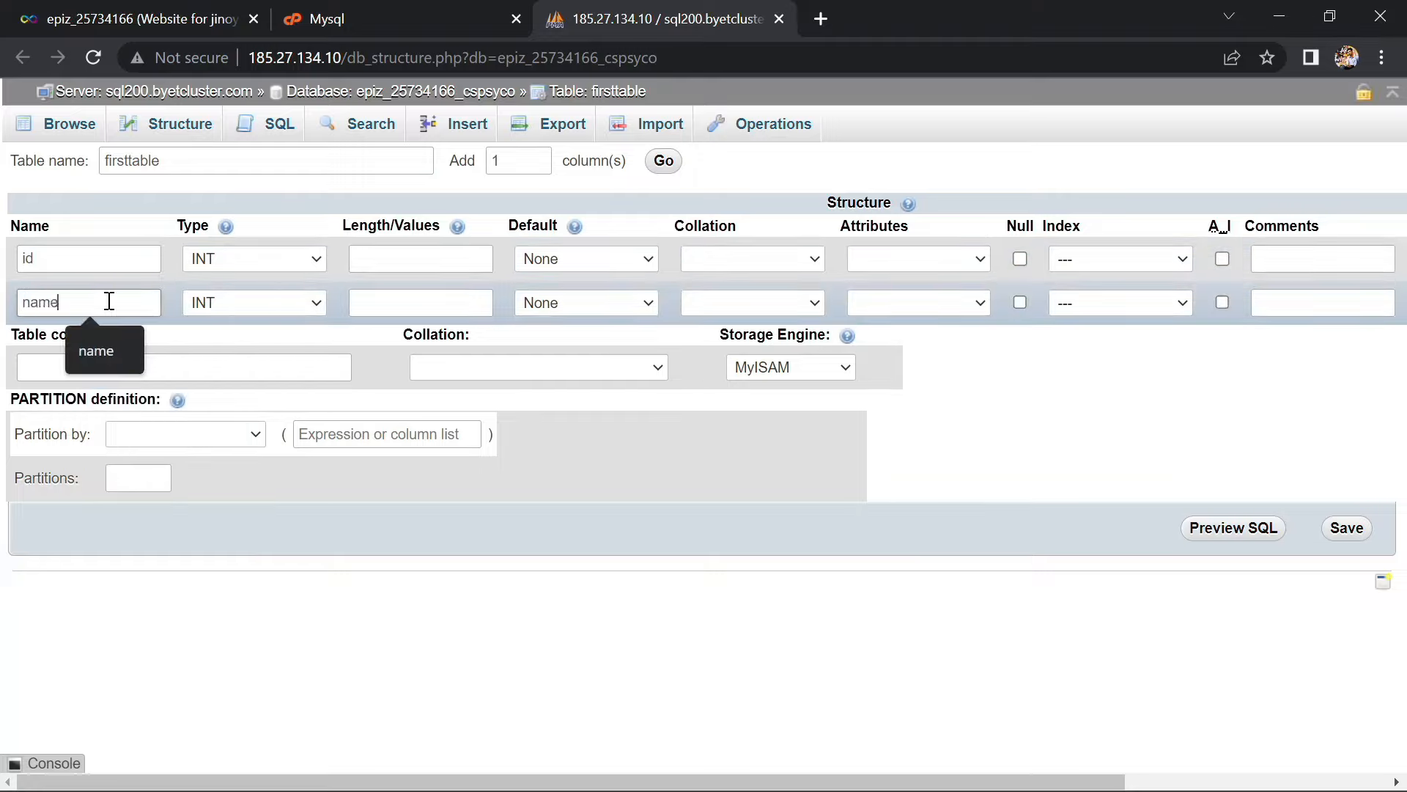
# Keep id as INT with an auto-increment PRIMARY key, and make name VARCHAR
pyautogui.click(258, 252)
pyautogui.click(265, 284)
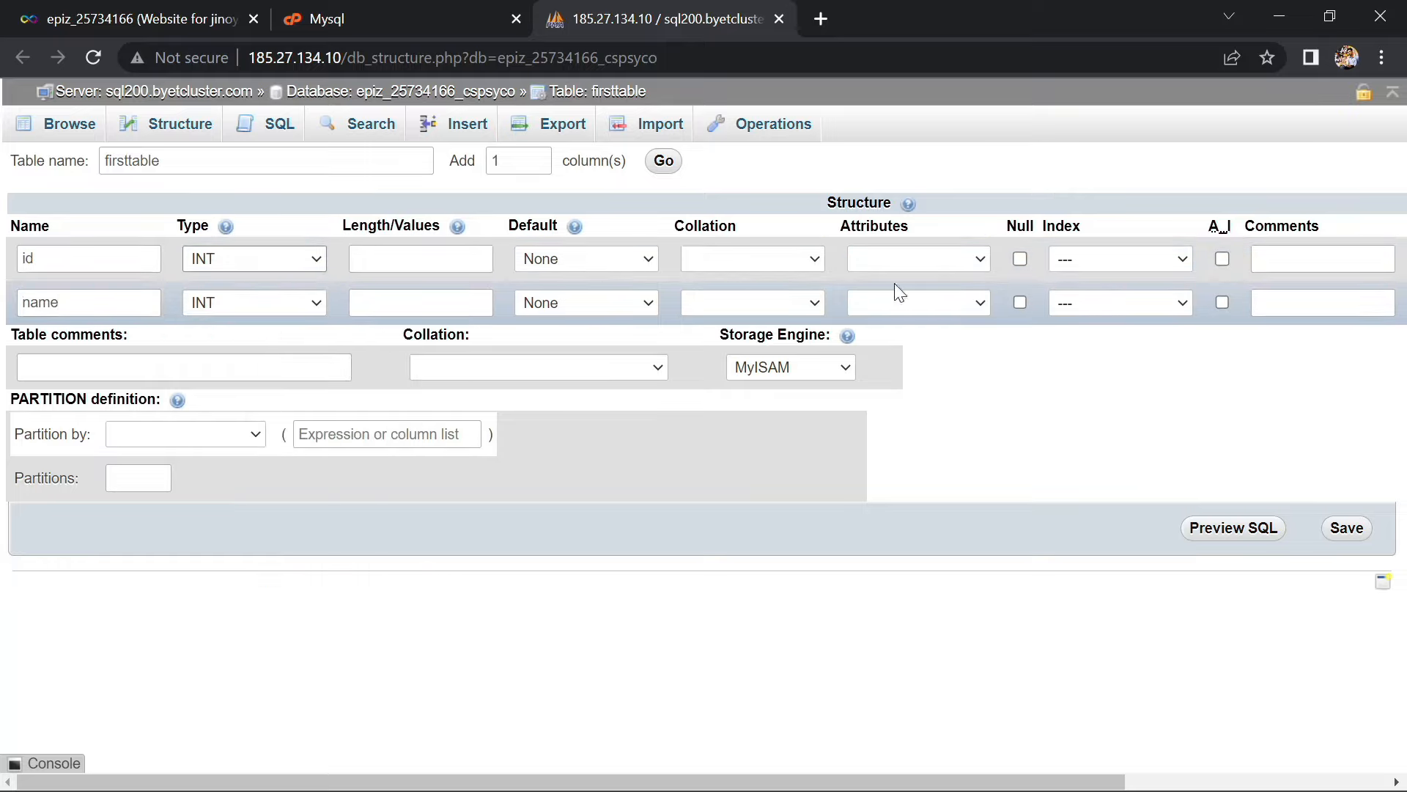
pyautogui.click(1222, 258)
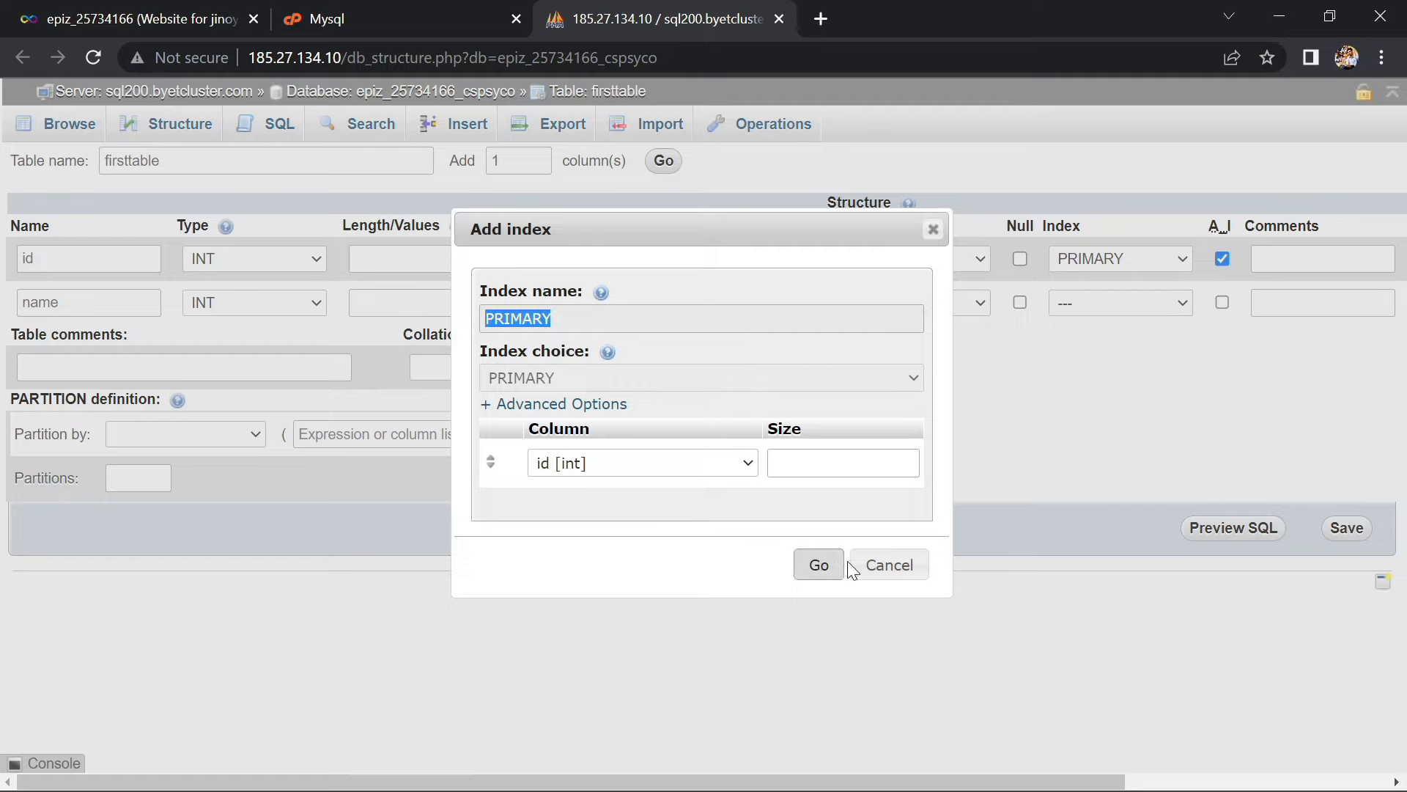
pyautogui.click(818, 566)
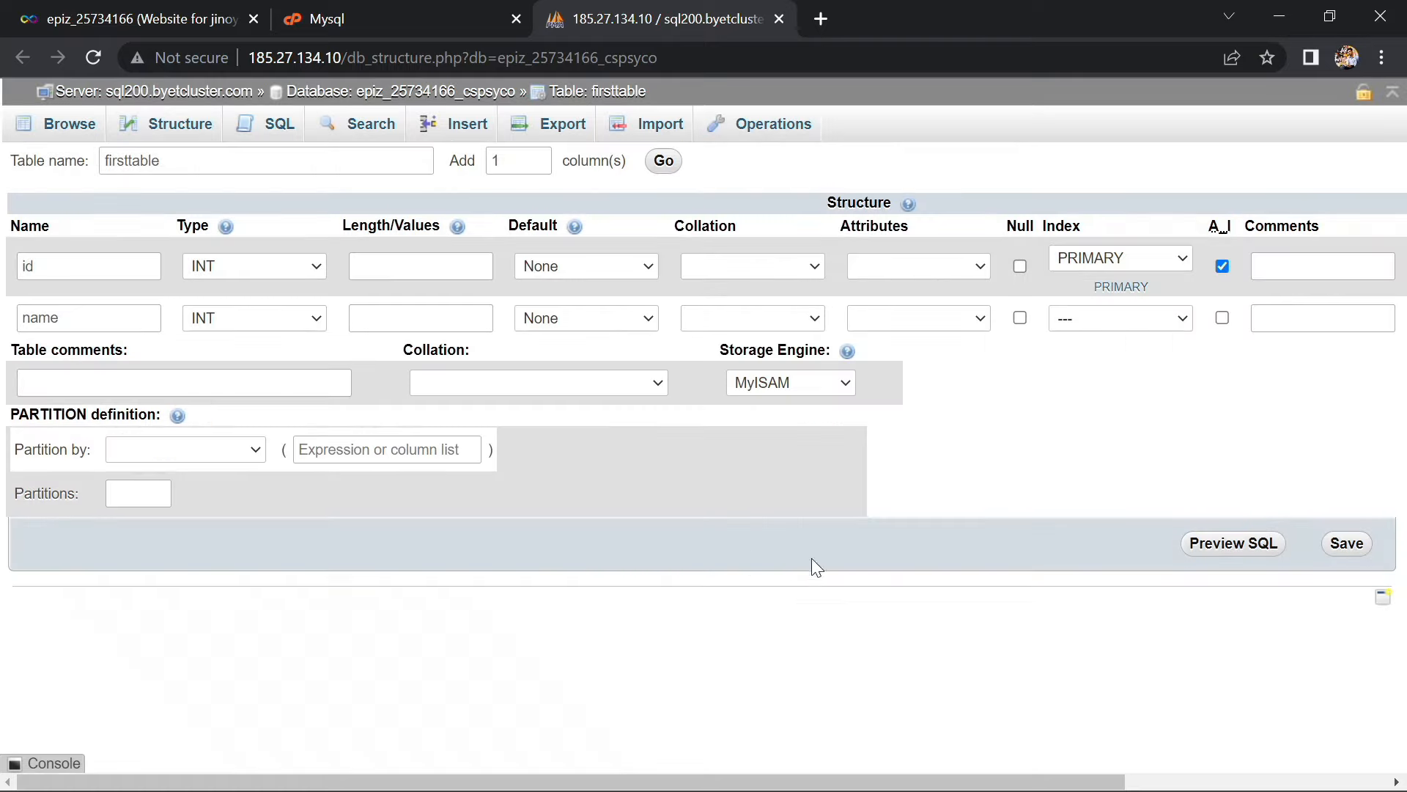
pyautogui.click(117, 317)
pyautogui.click(230, 325)
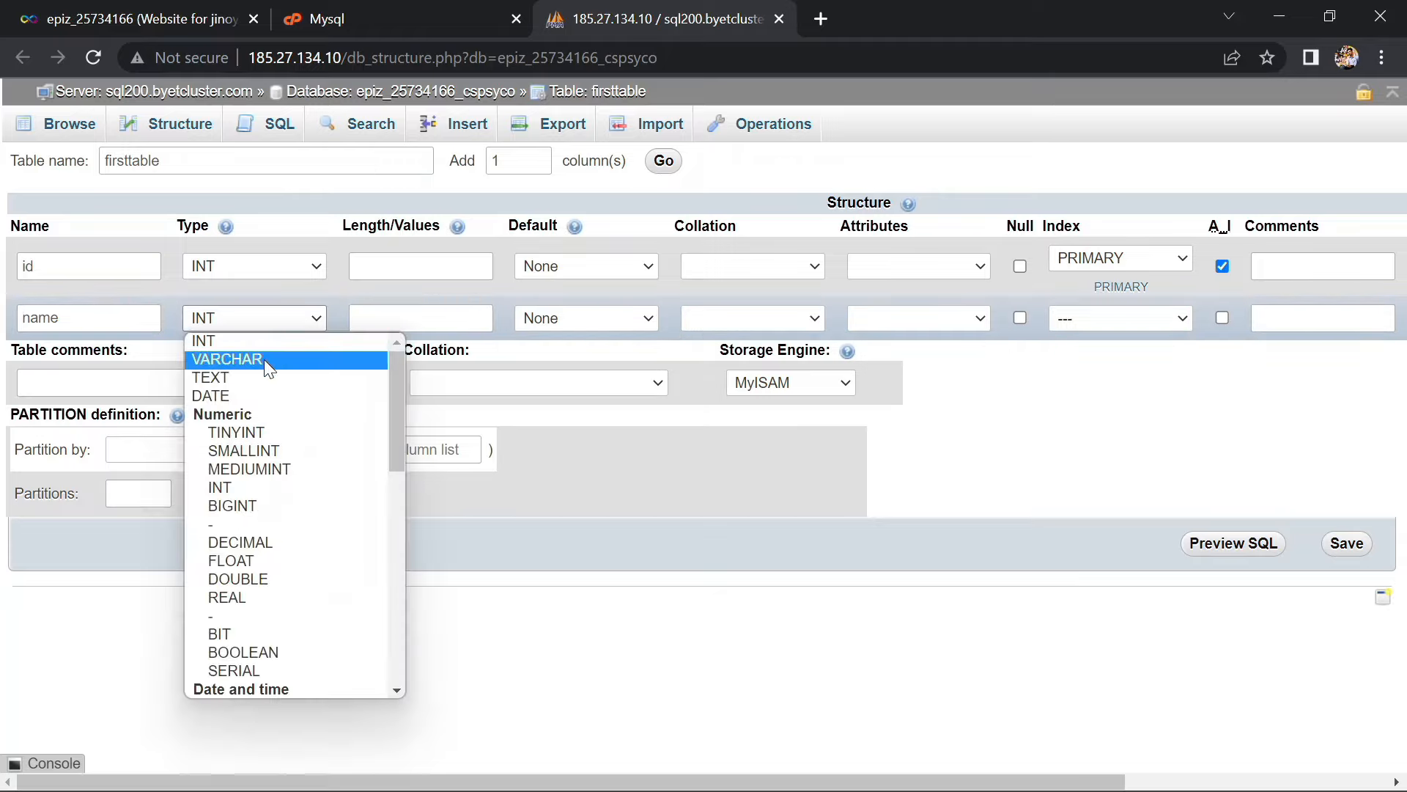
pyautogui.click(264, 359)
# Set lengths 11 for id and 255 for name, save, and browse the empty table
pyautogui.click(381, 268)
pyautogui.write('11')
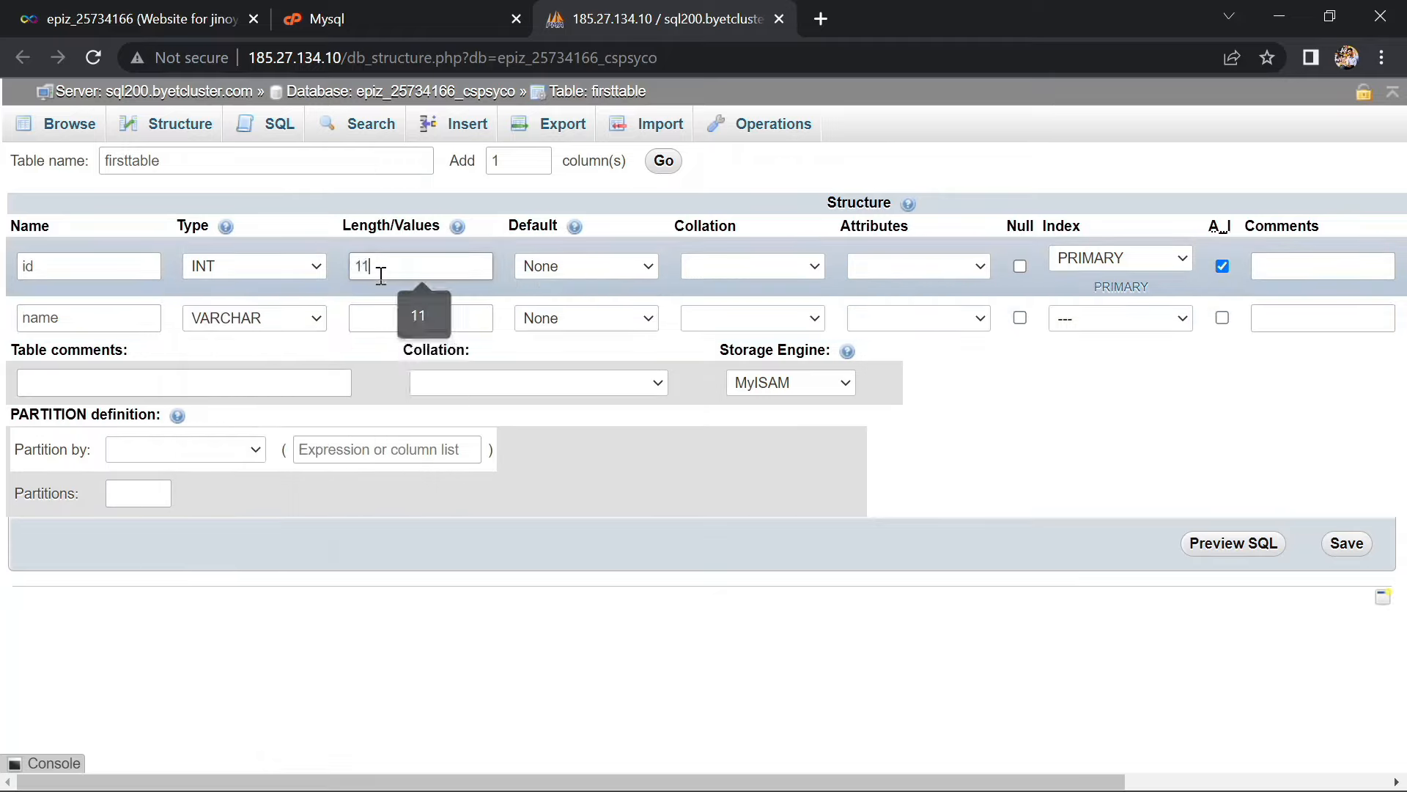
pyautogui.click(388, 318)
pyautogui.write('255')
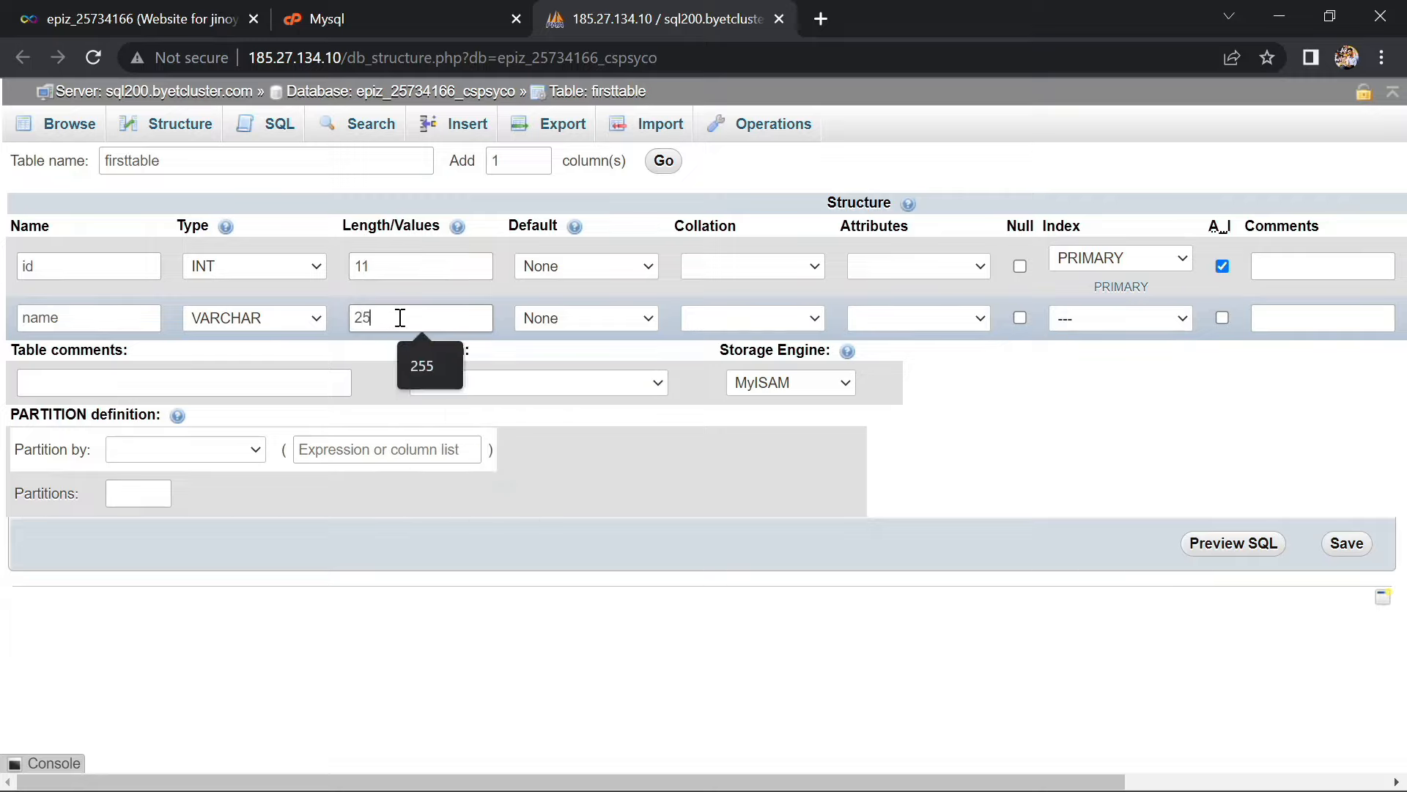
pyautogui.click(1348, 544)
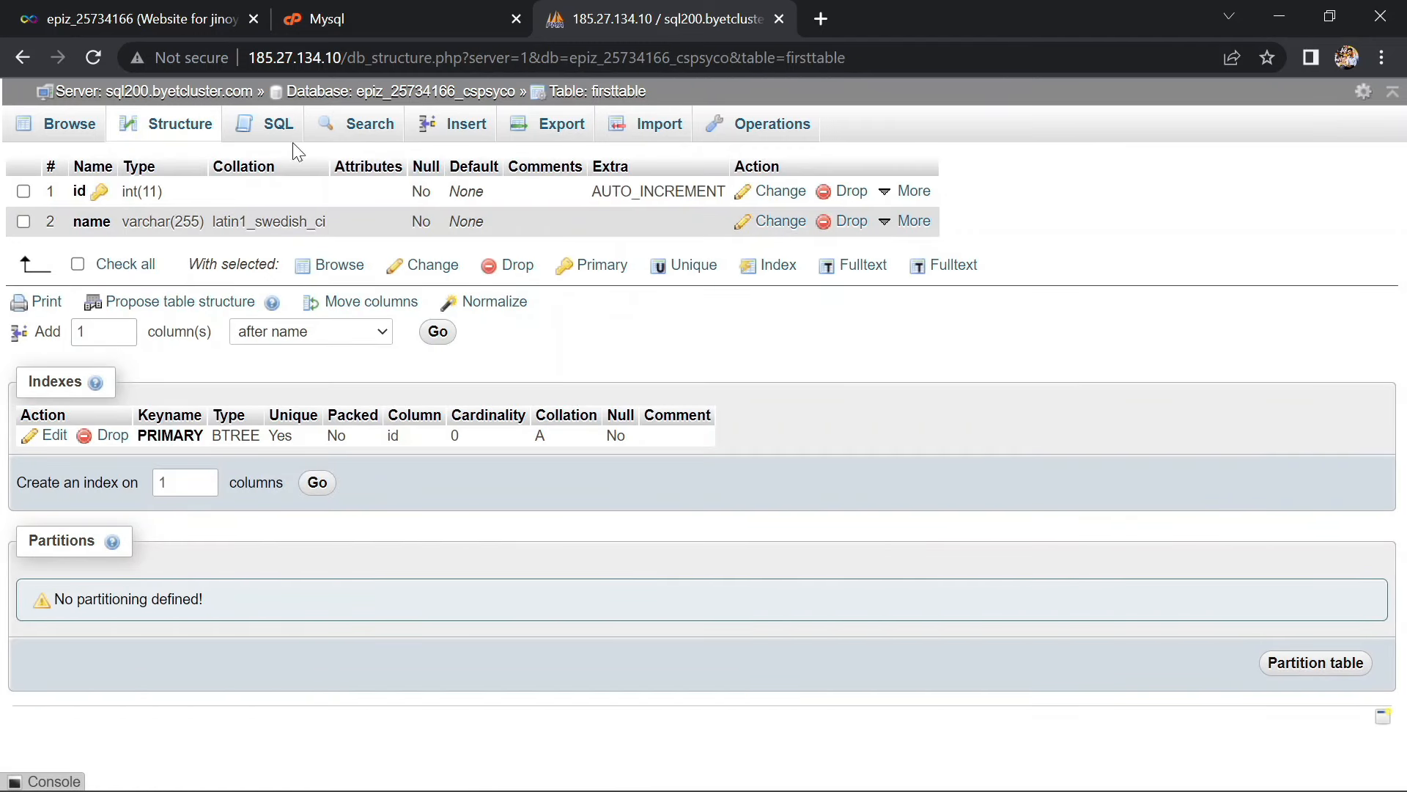
pyautogui.click(85, 129)
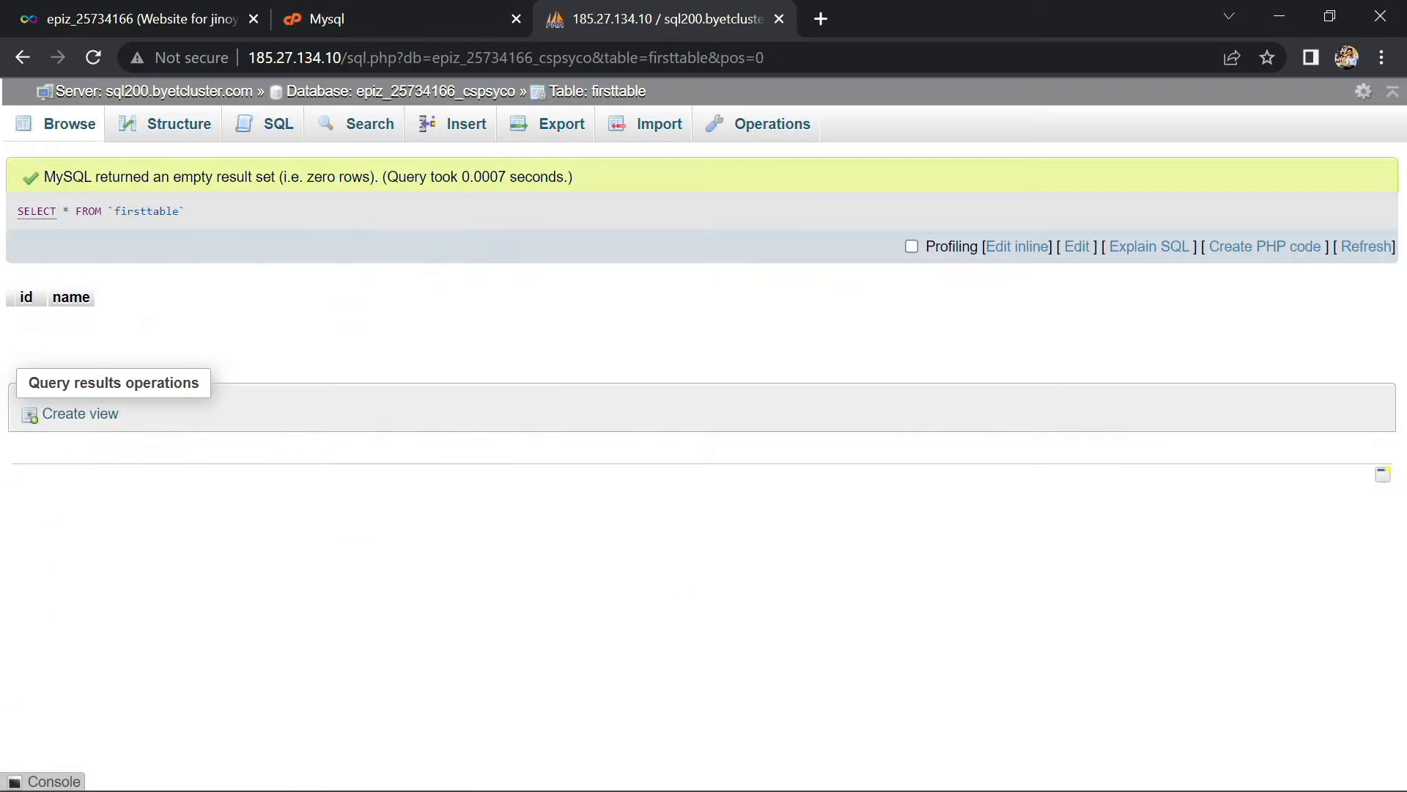
pyautogui.click(1287, 12)
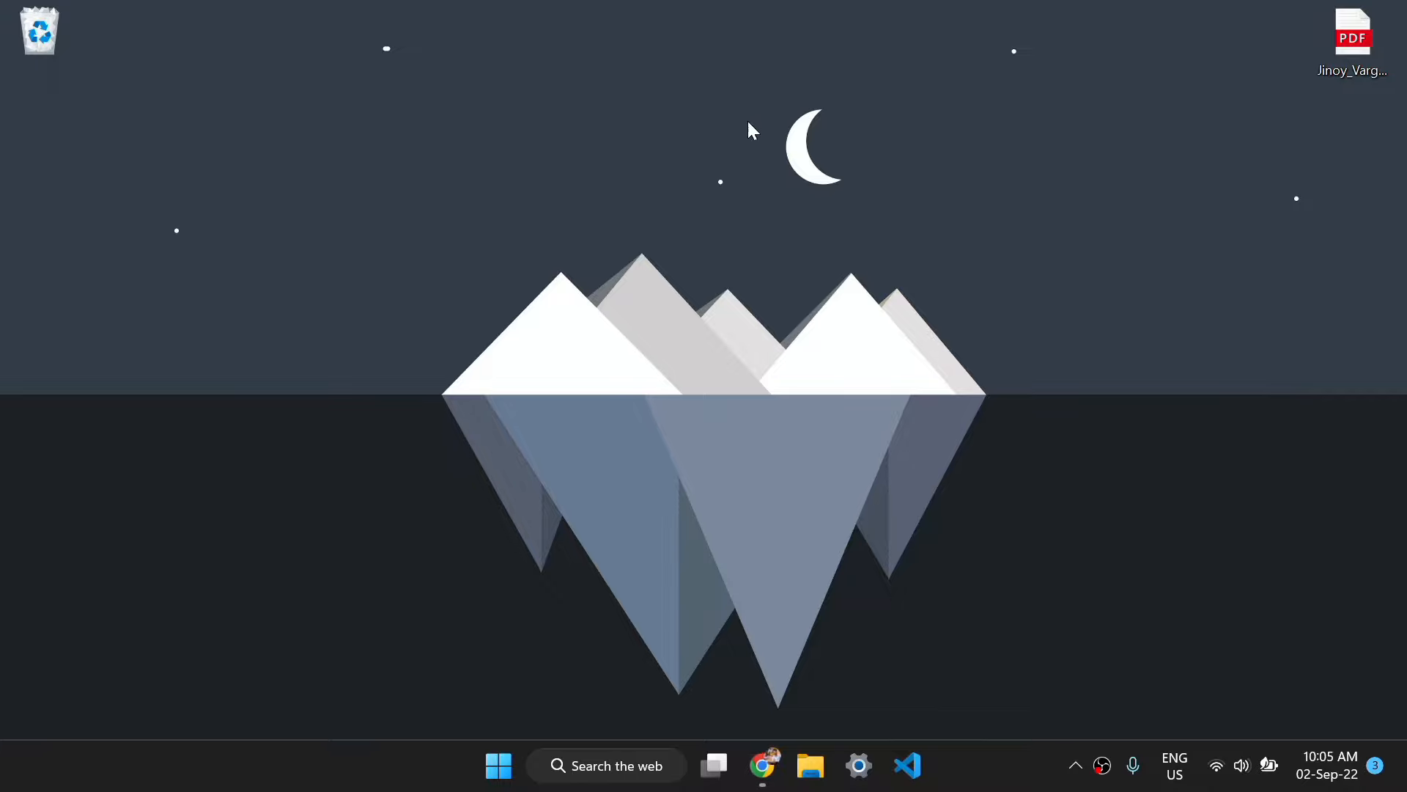
# Create a new desktop text document and rename it index.php, accepting the extension change
pyautogui.rightClick(660, 197)
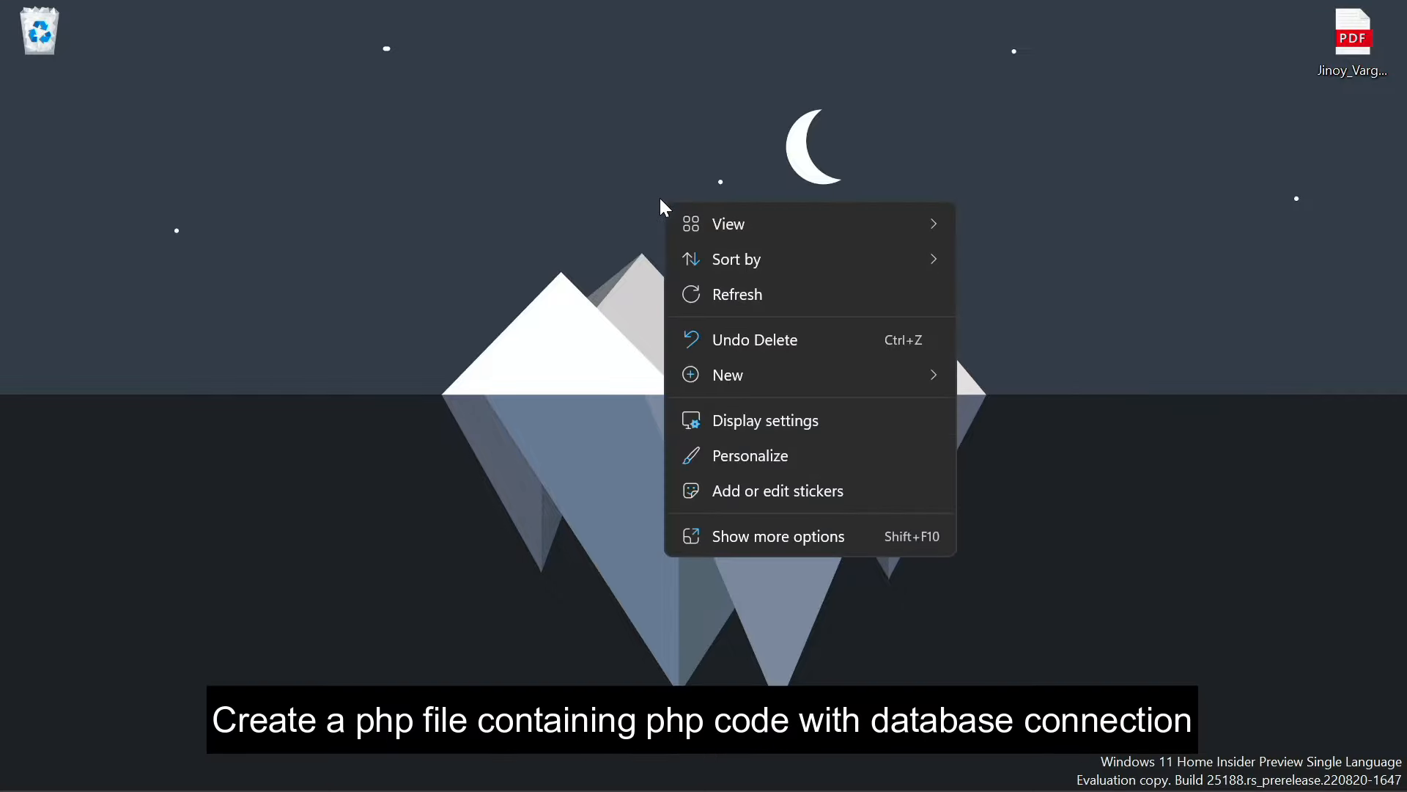
pyautogui.moveTo(788, 387)
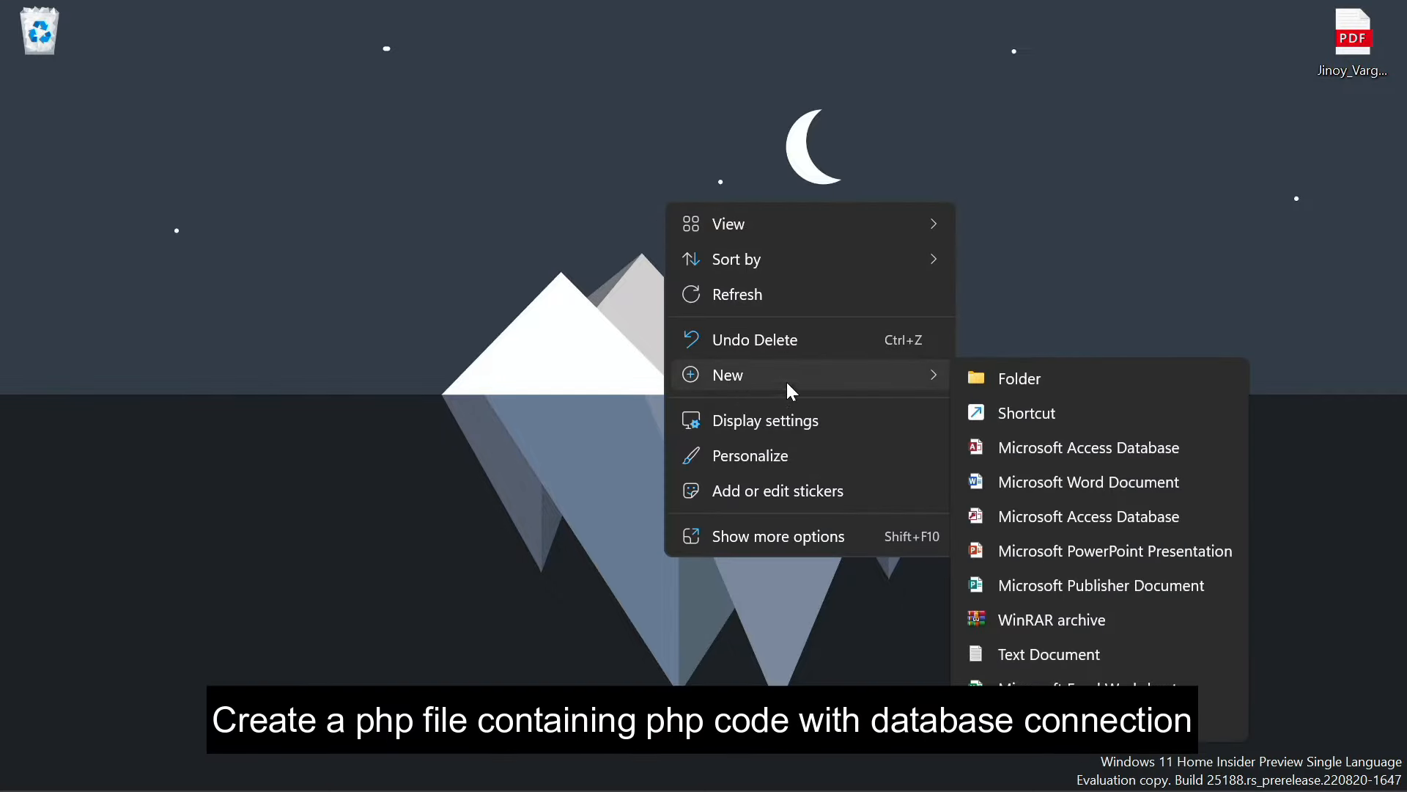
pyautogui.click(1040, 644)
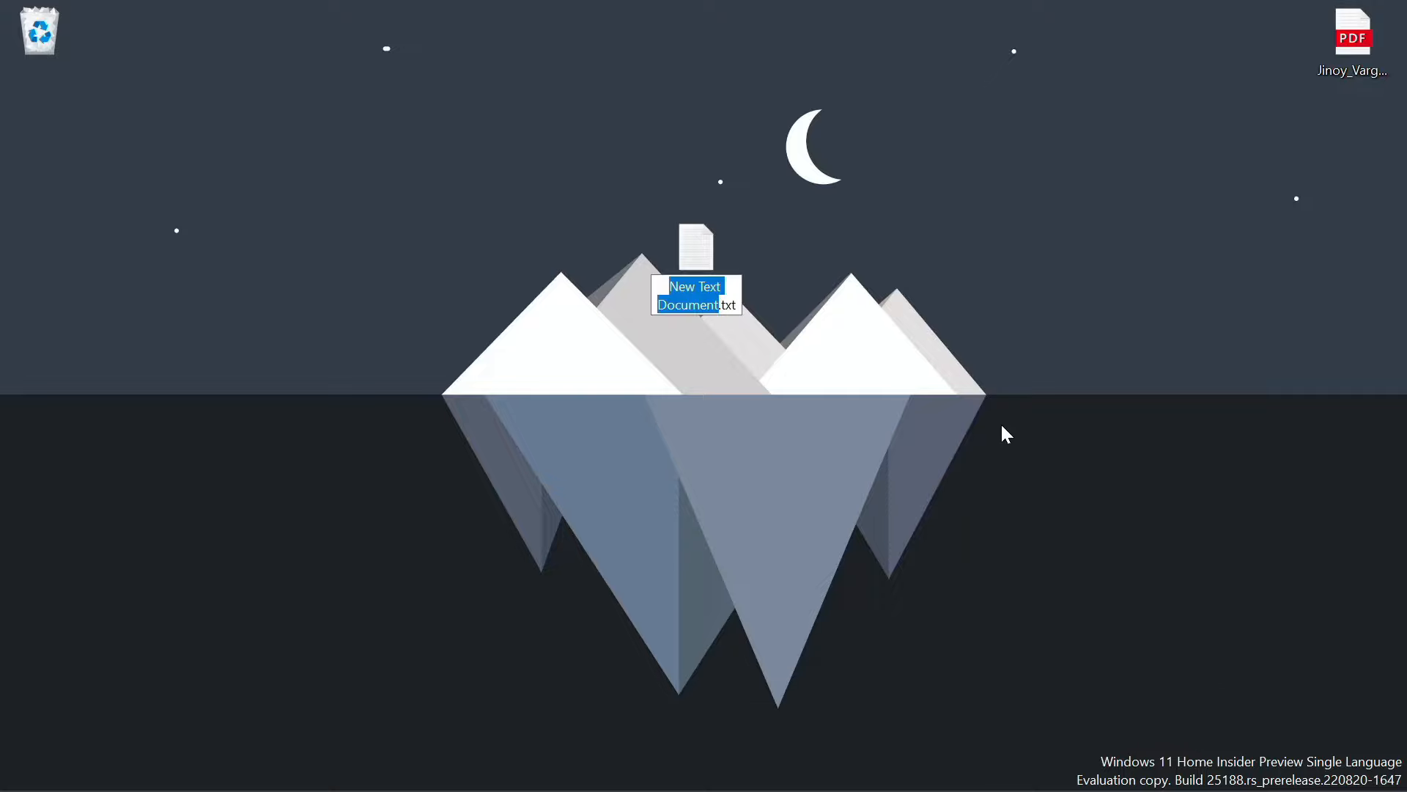
pyautogui.write('index.')
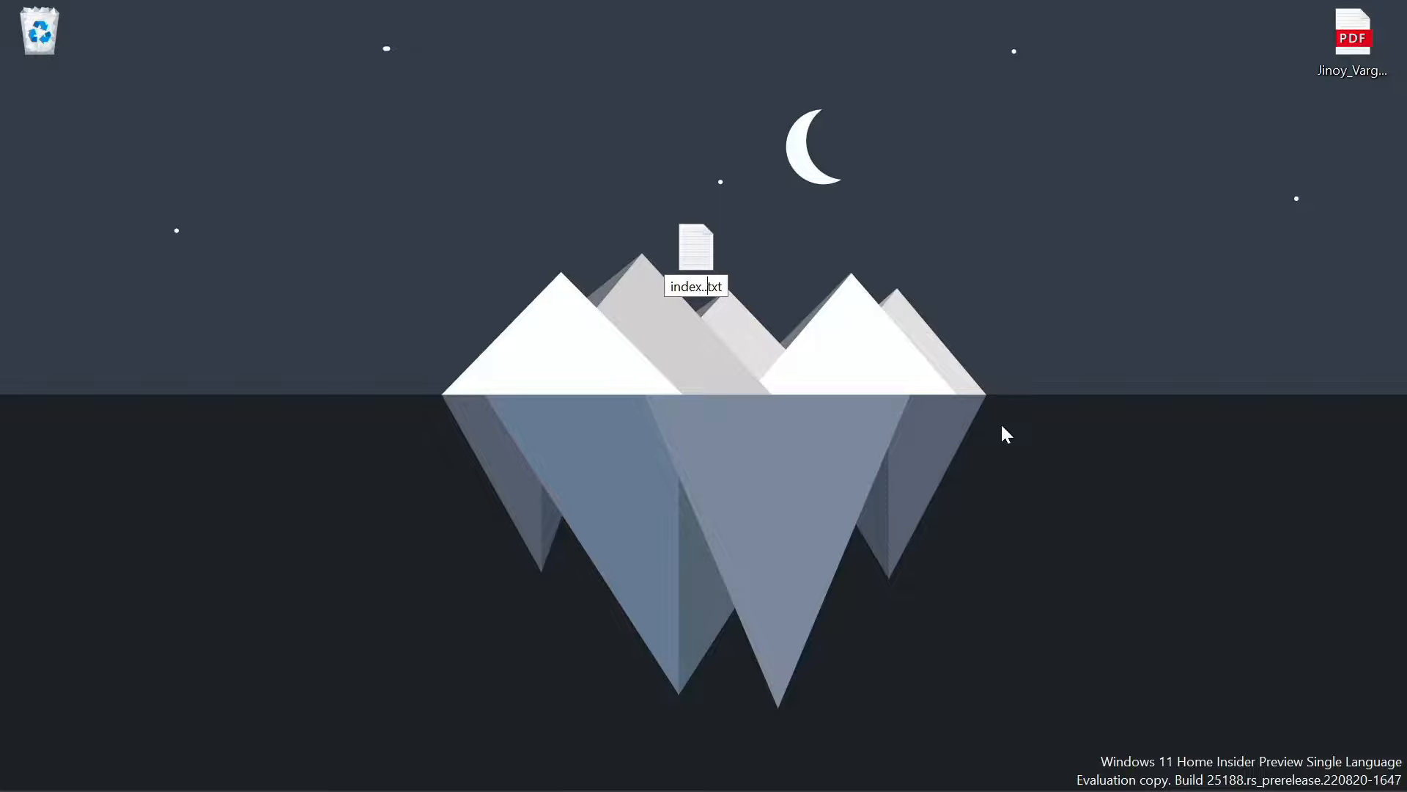
pyautogui.press('BackSpace')
pyautogui.press('BackSpace')
pyautogui.press('BackSpace')
pyautogui.press('BackSpace')
pyautogui.write('php')
pyautogui.press('Return')
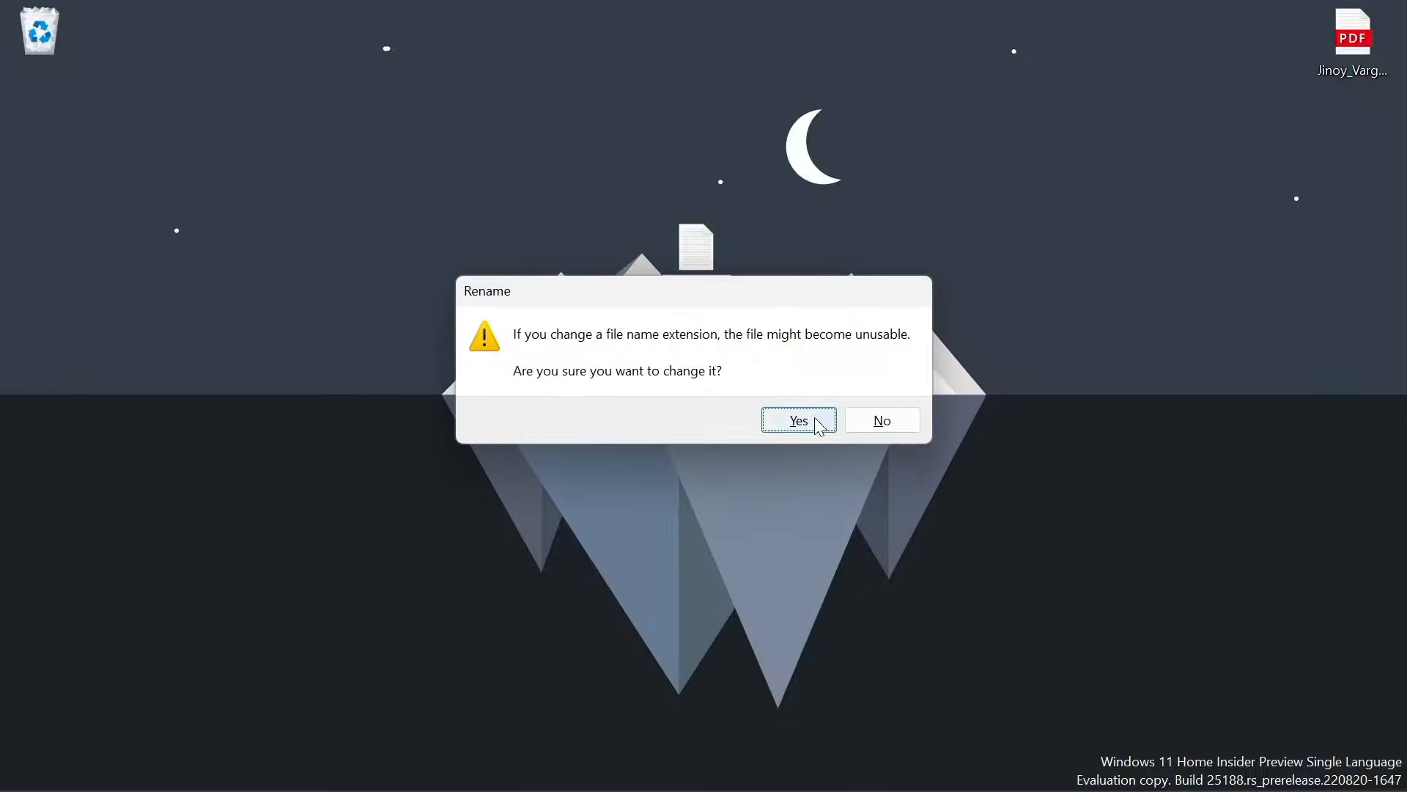
pyautogui.click(815, 416)
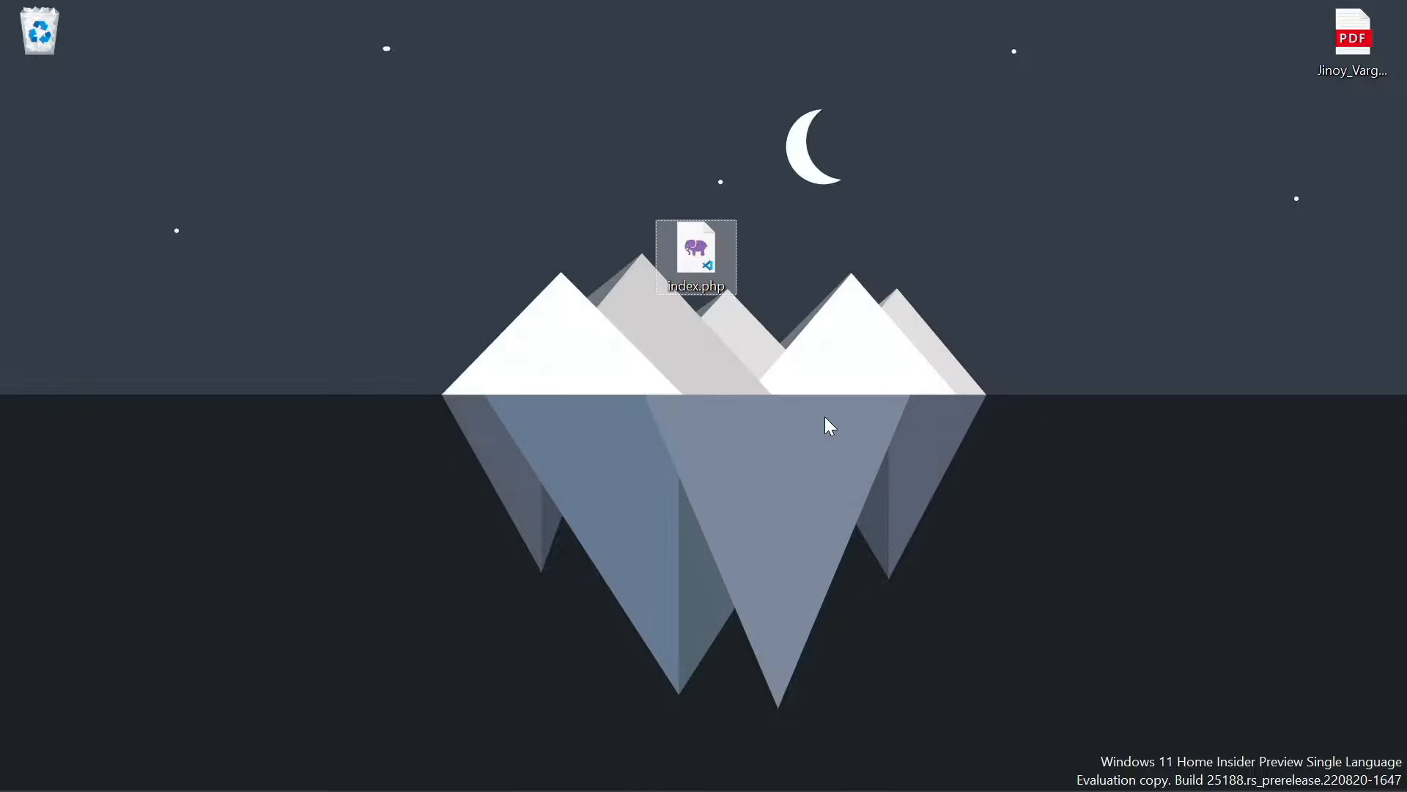
# Open index.php in Visual Studio Code
pyautogui.doubleClick(678, 260)
pyautogui.rightClick(681, 264)
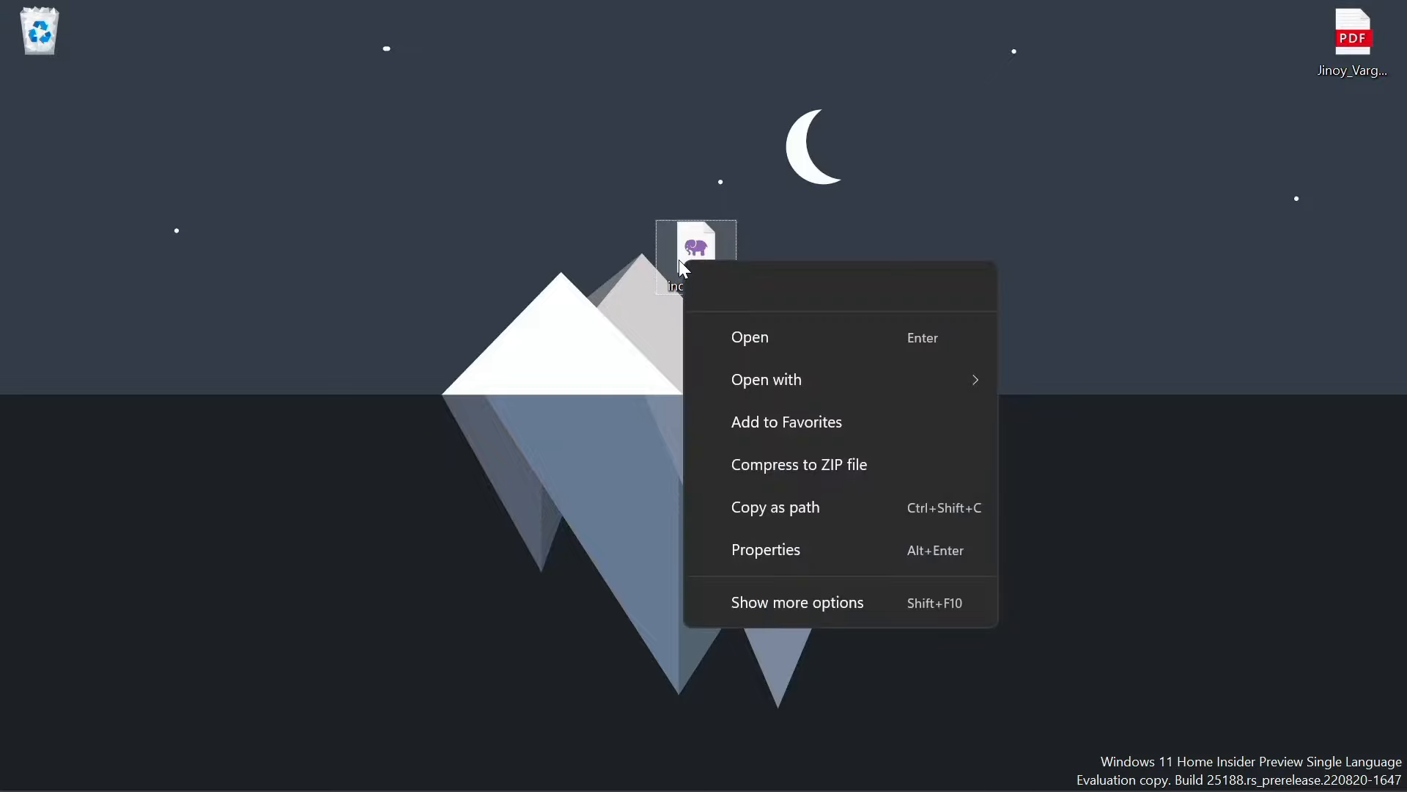
pyautogui.click(742, 343)
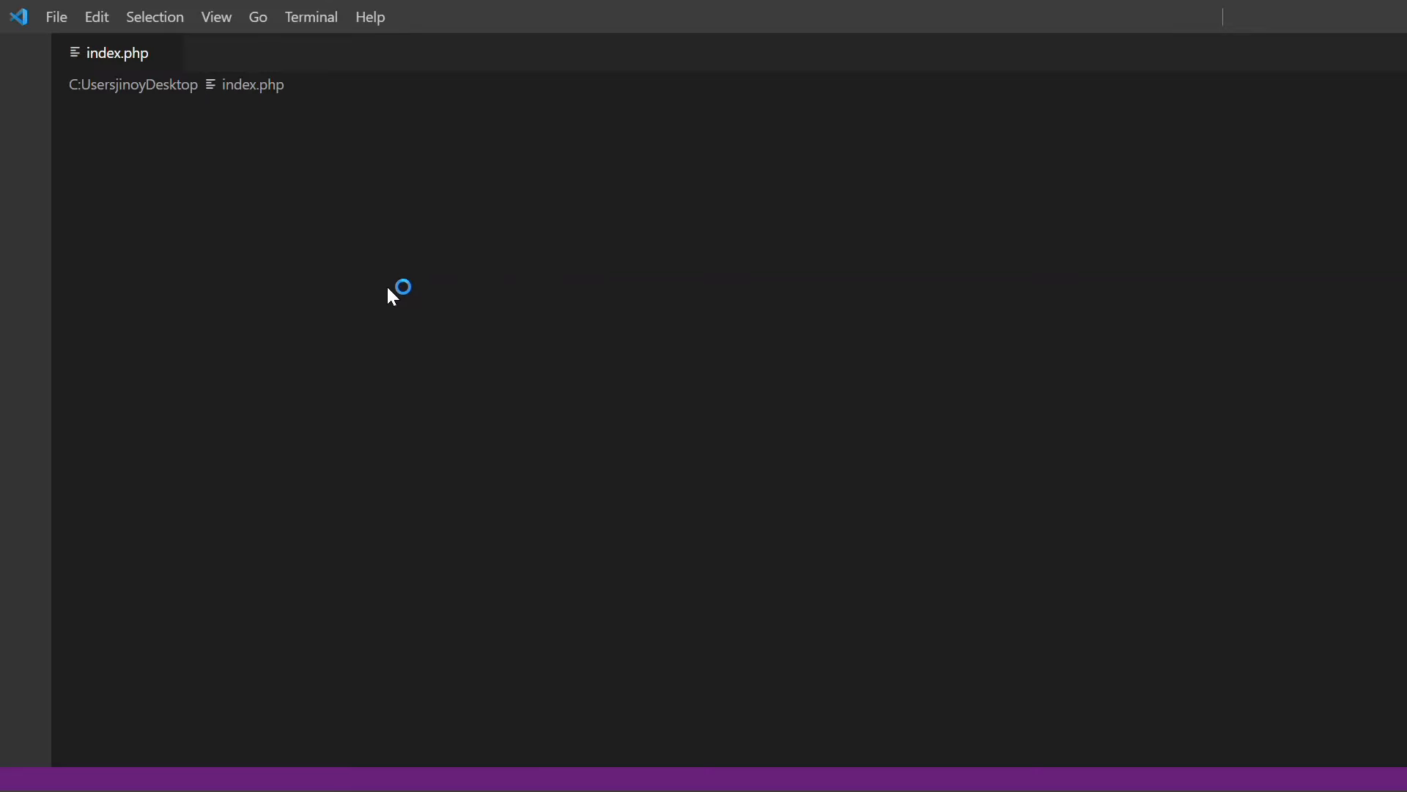
# Write <?php, a $conn=new mysqli("","","",""); line, and begin an INSERT INTO firsttable VALUES(1, name) query
pyautogui.write('<?php')
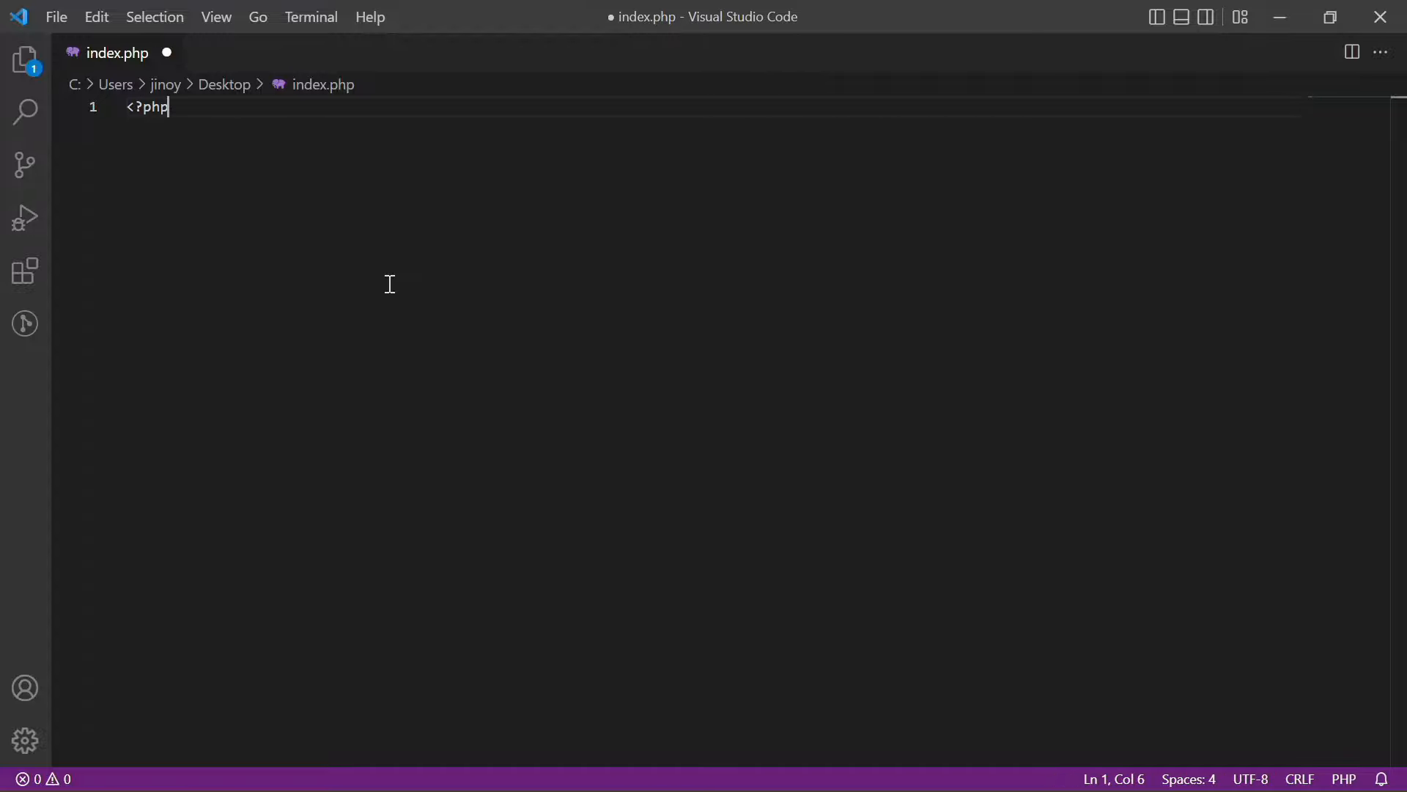
pyautogui.press('Return')
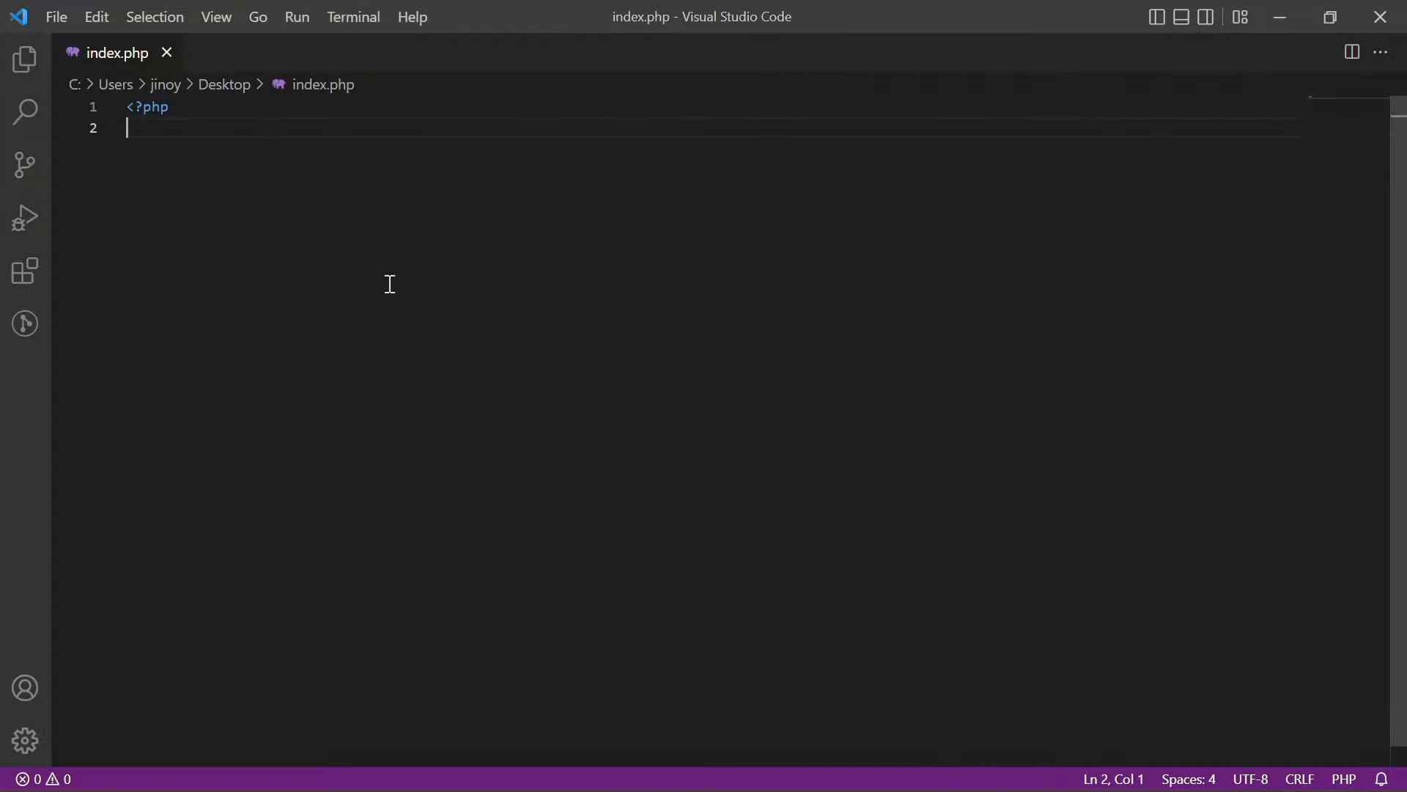
pyautogui.write('$conn=new')
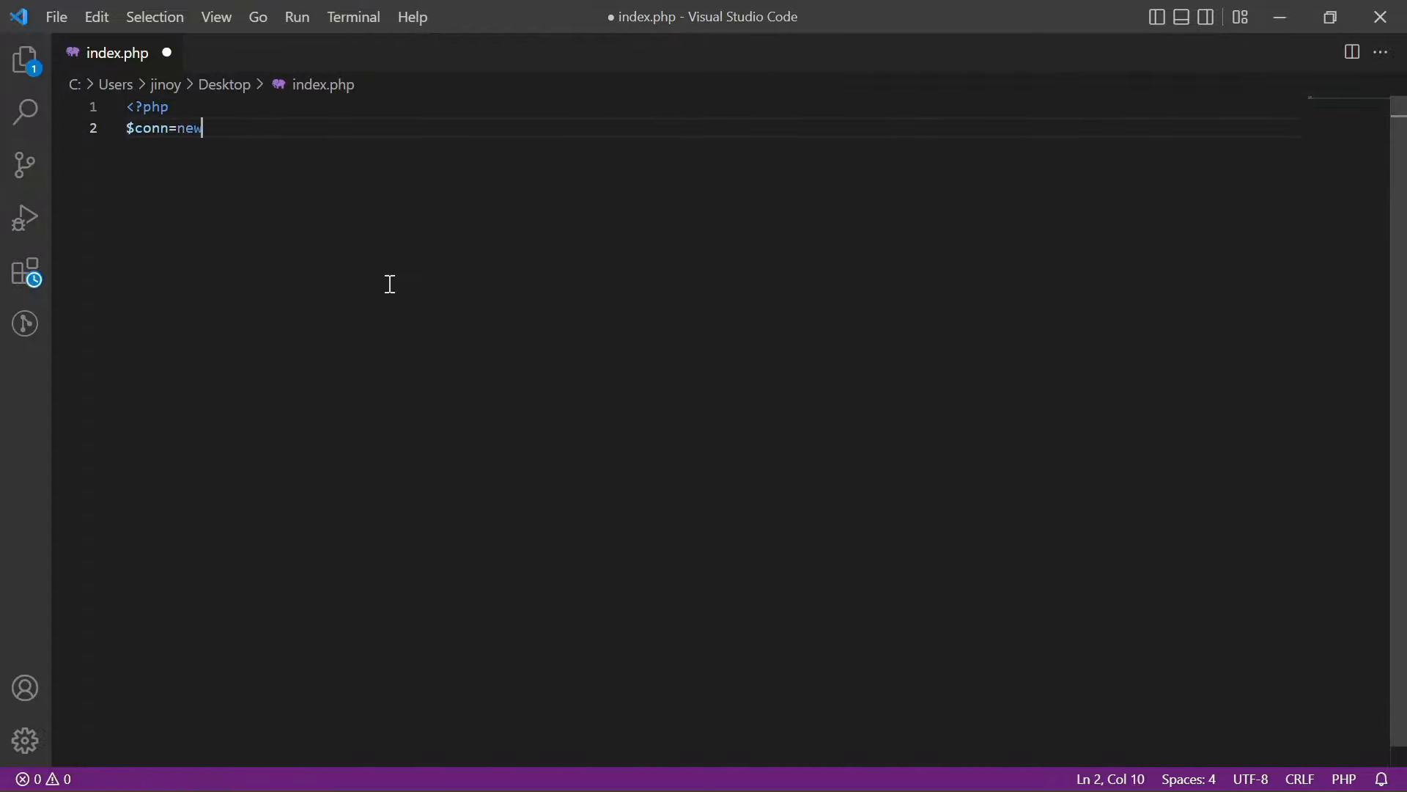
pyautogui.write(' mysqli(')
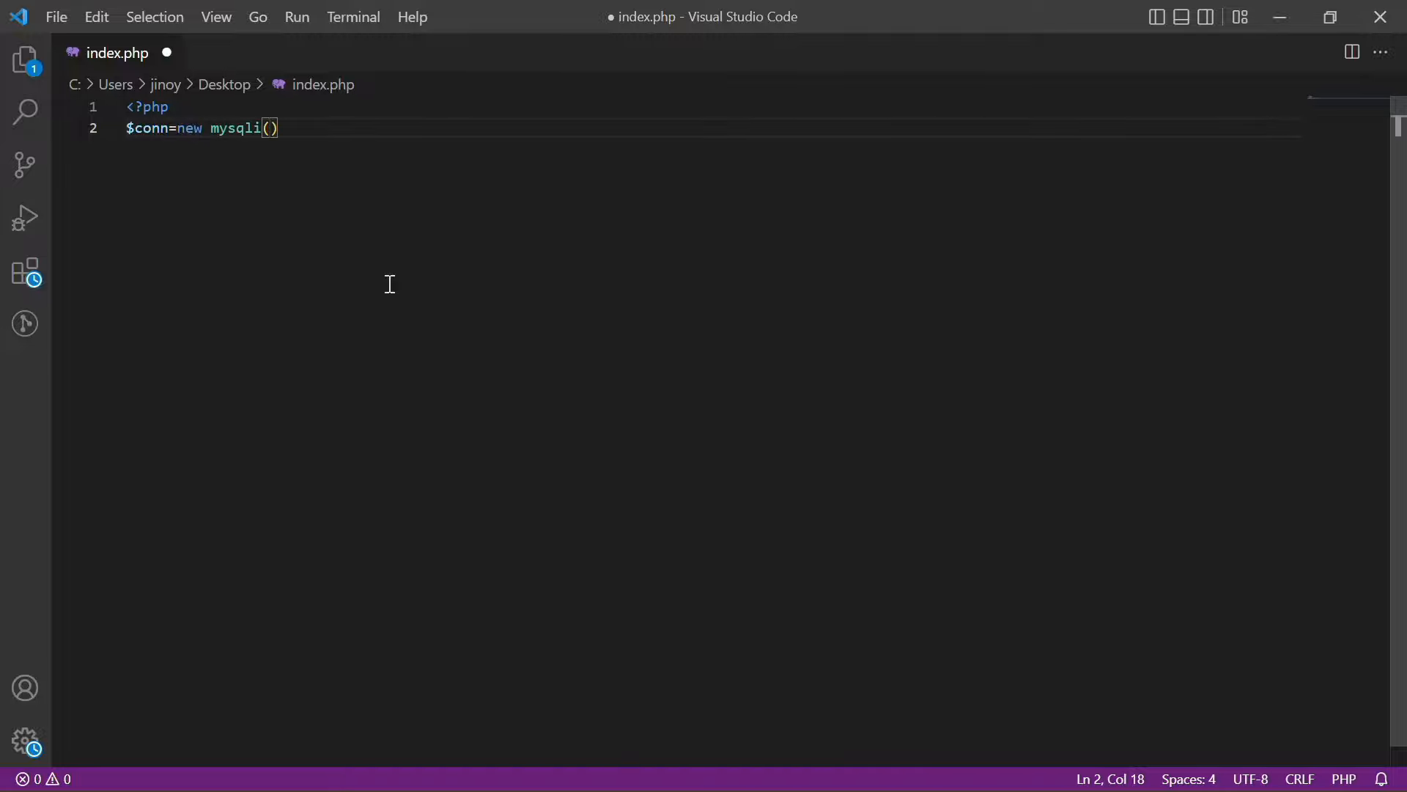
pyautogui.write('",""","')
pyautogui.write('","","')
pyautogui.press('End')
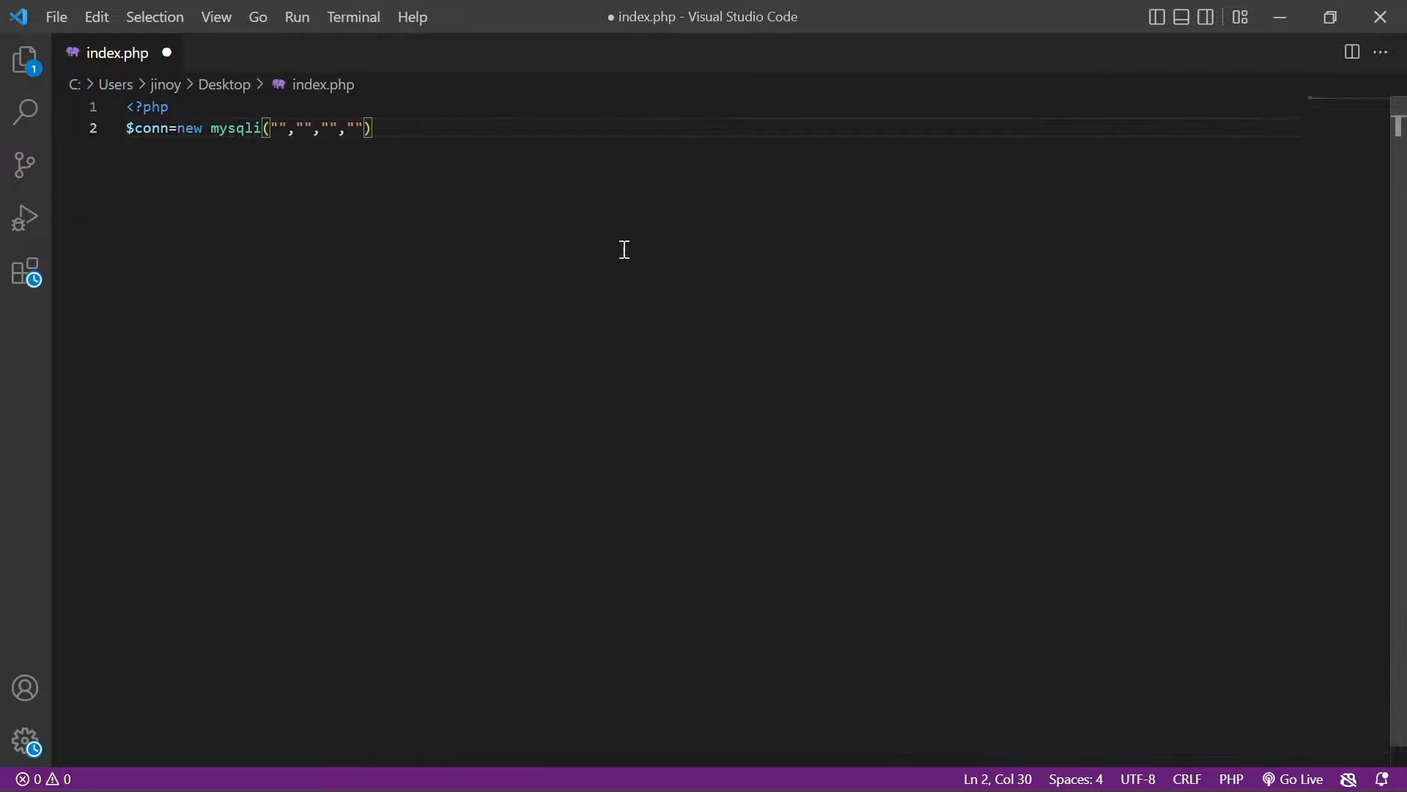
pyautogui.press('Return')
pyautogui.press('BackSpace')
pyautogui.press('BackSpace')
pyautogui.hotkey('ctrl', 's')
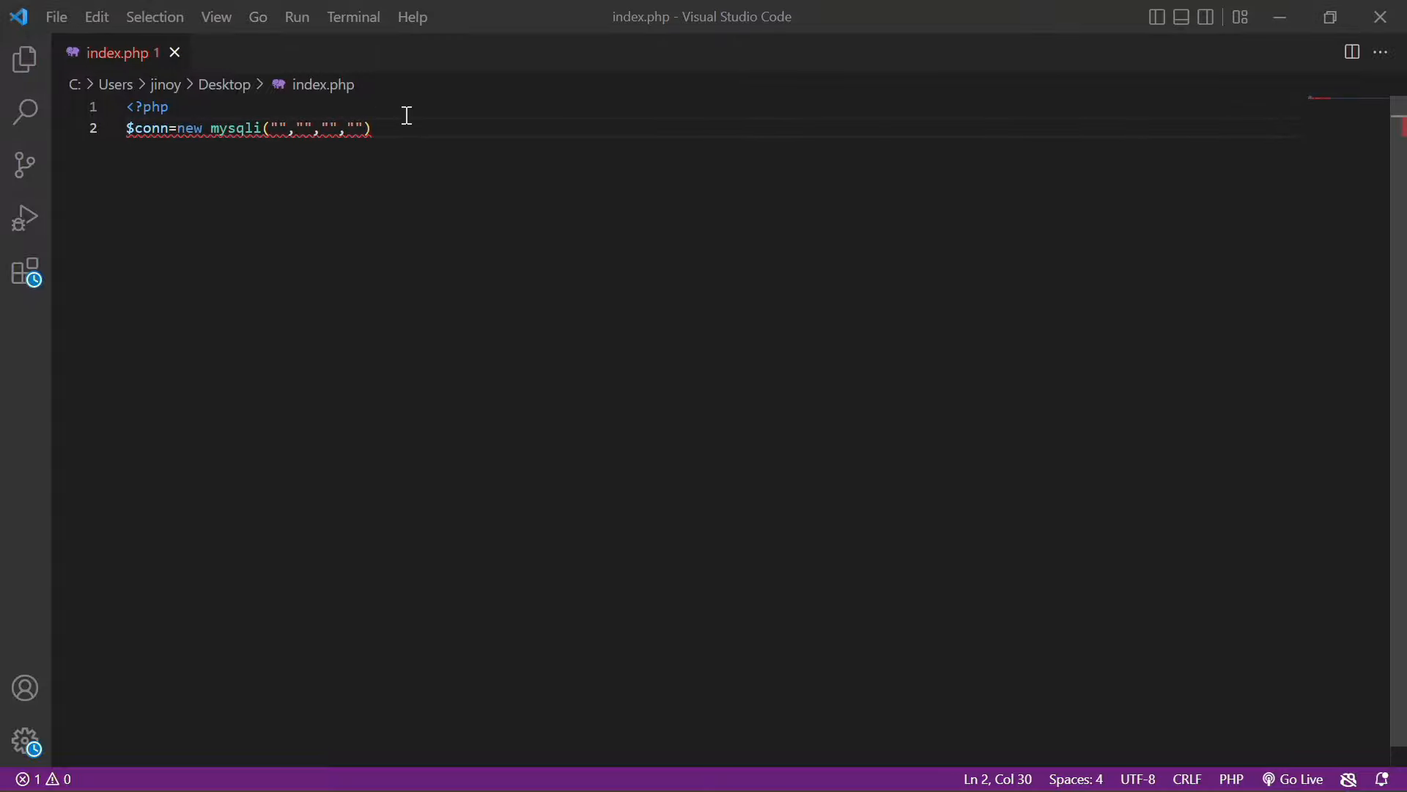
pyautogui.write(';')
pyautogui.press('Return')
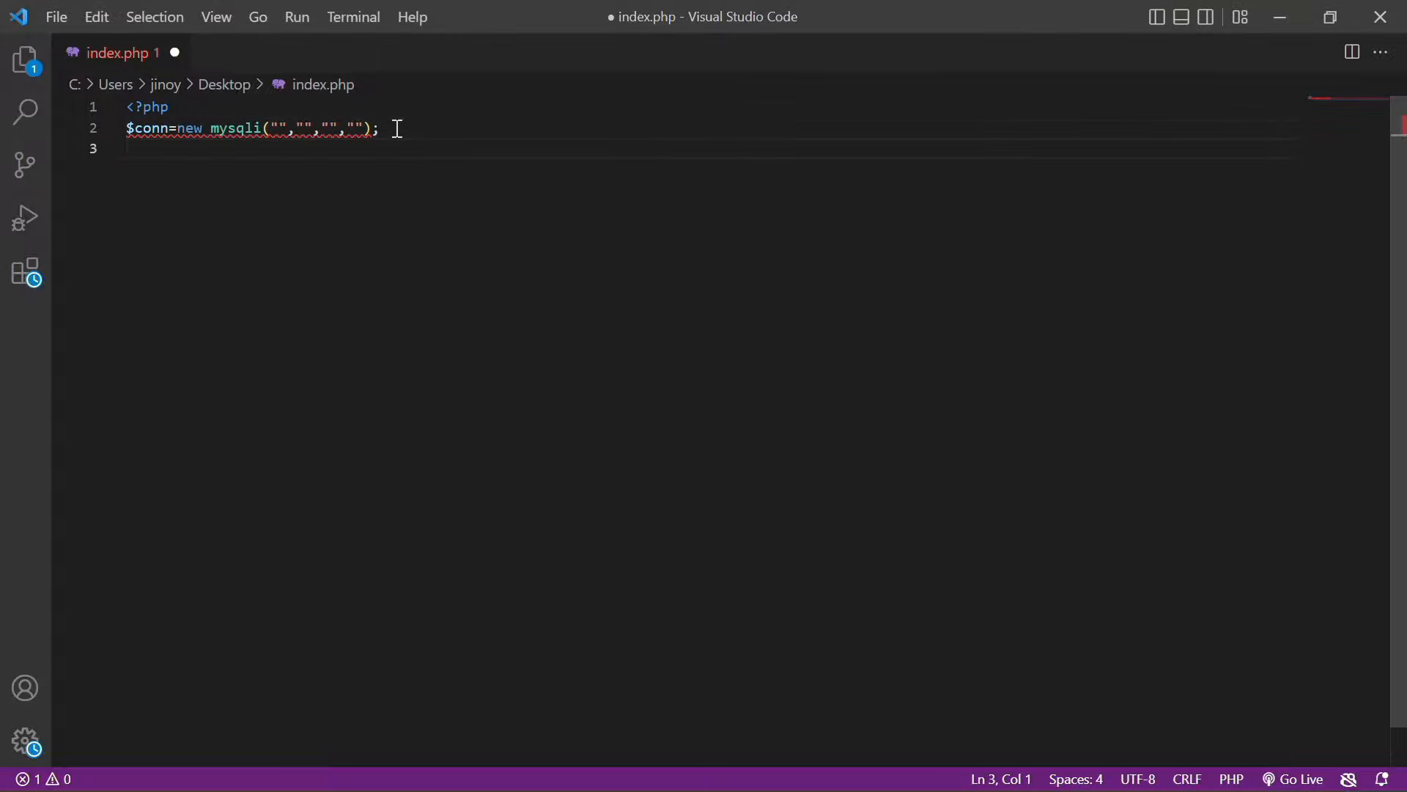
pyautogui.write('$sql="INSERT INTO ')
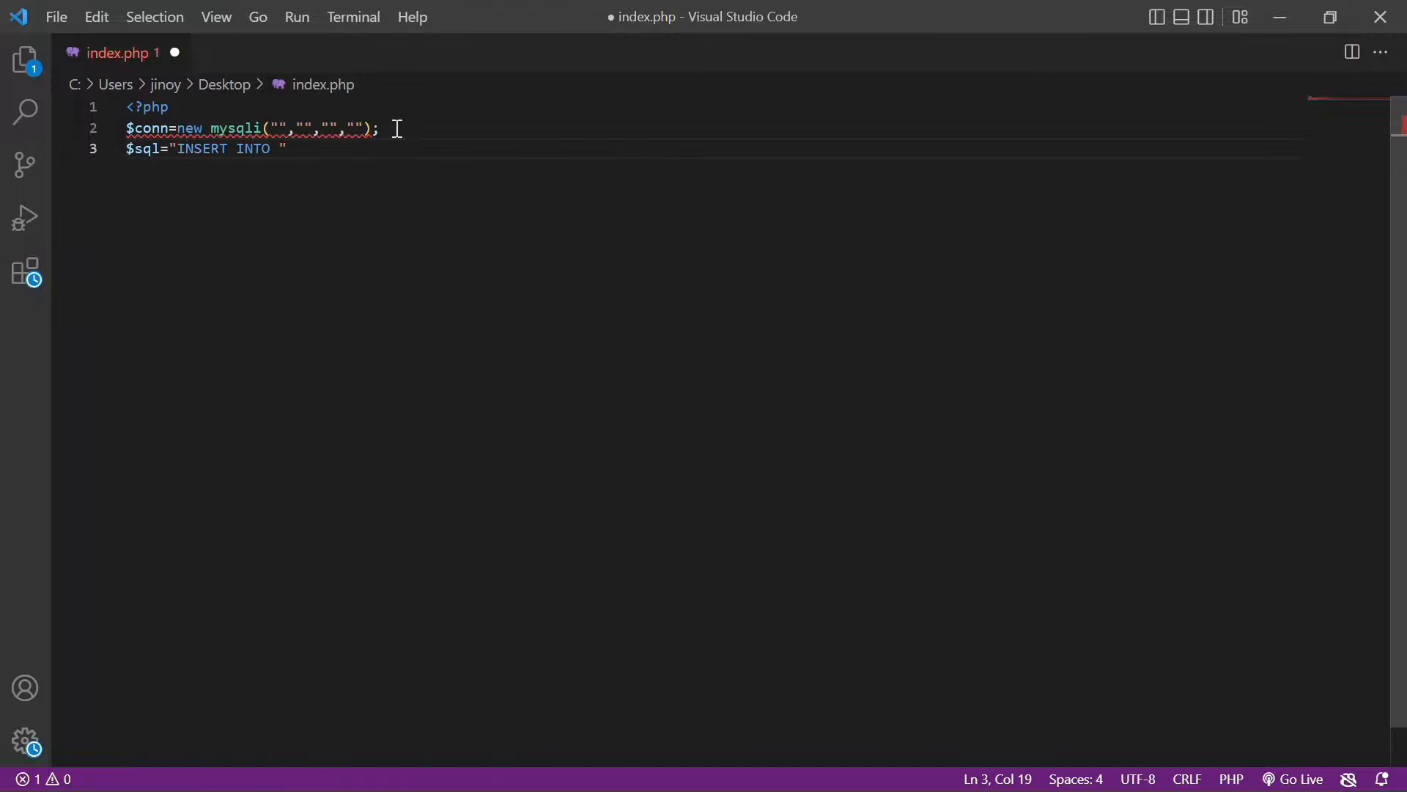
pyautogui.write('firsttable')
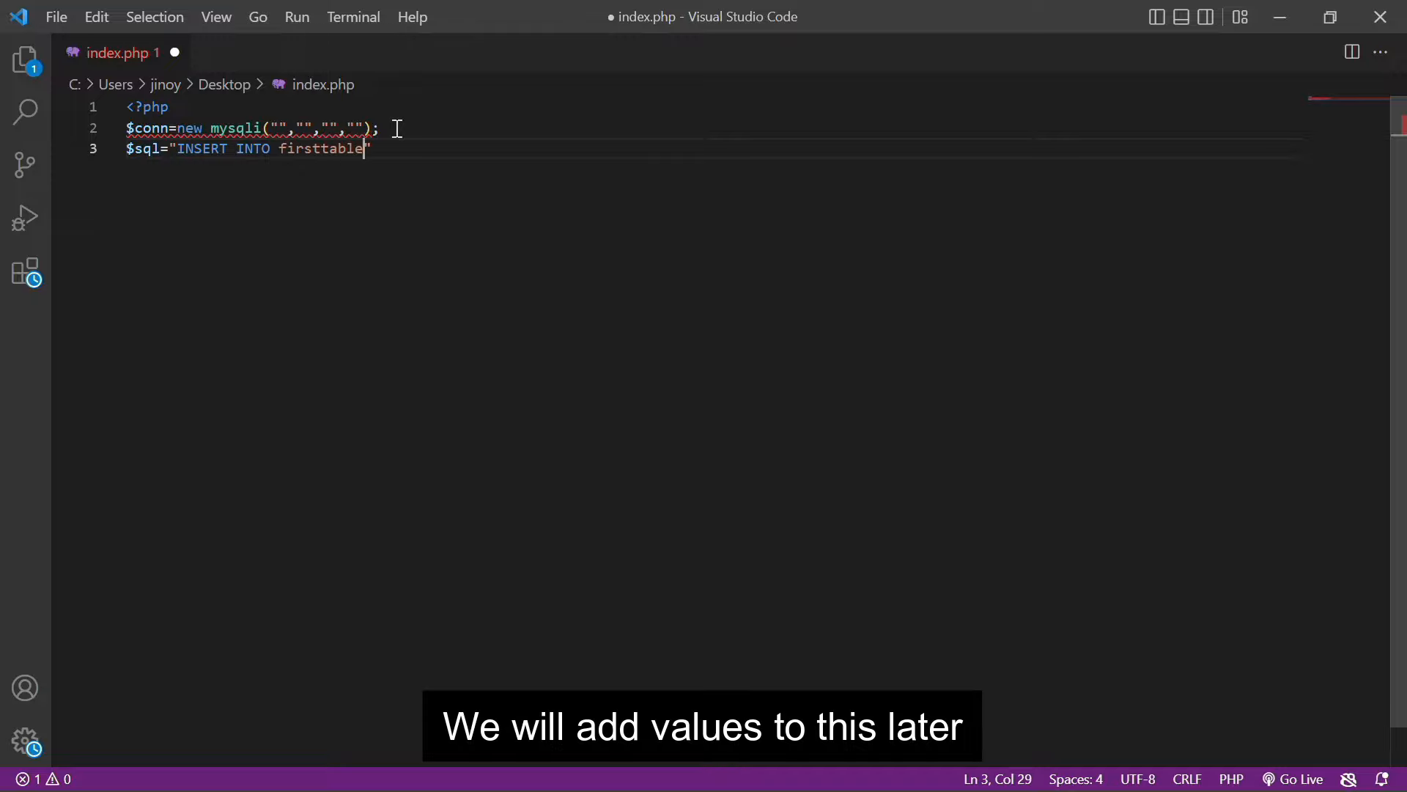
pyautogui.write(" VALUES(1,'JINO');")
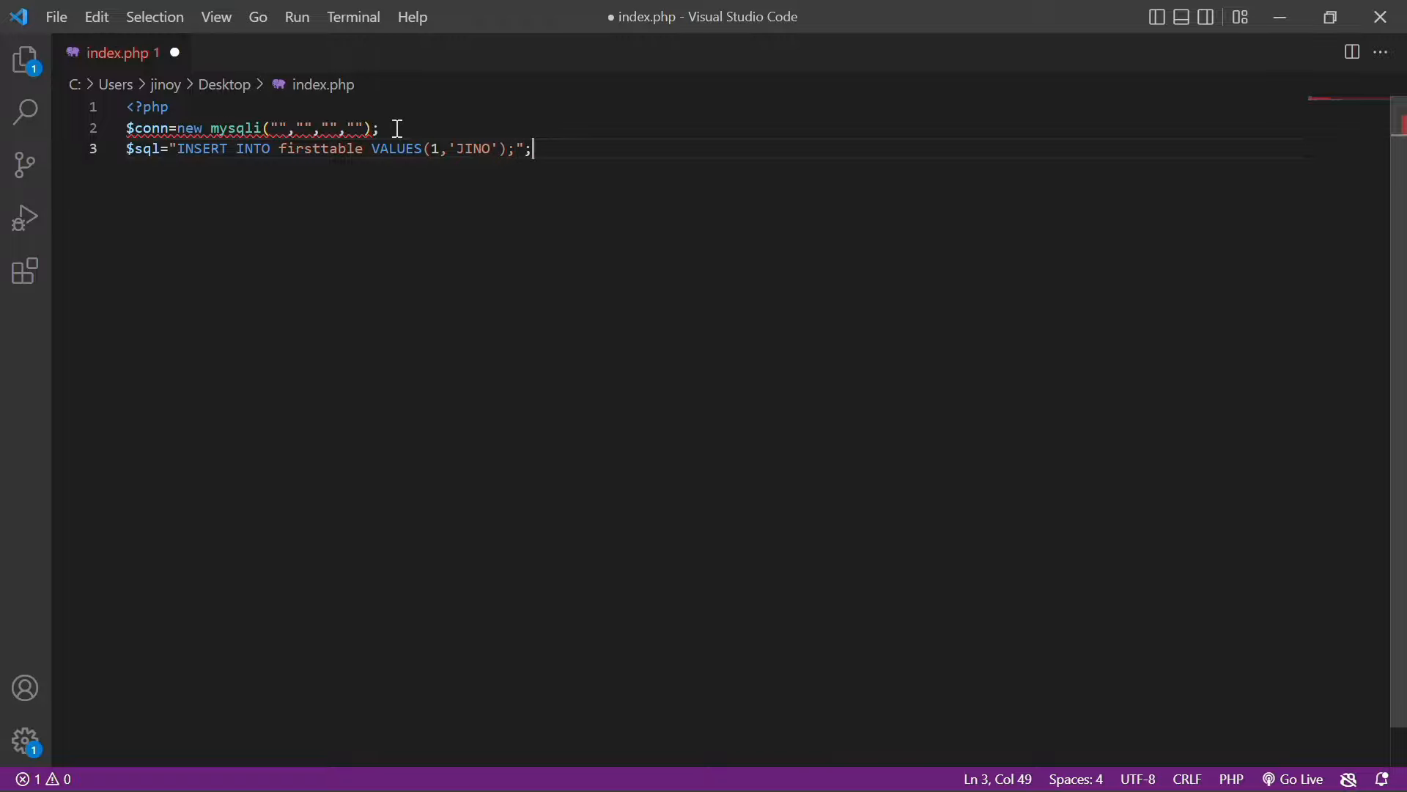
# Add an if($conn->query($sql)) block that echoes "value inserted"
pyautogui.press('Return')
pyautogui.write('IF($')
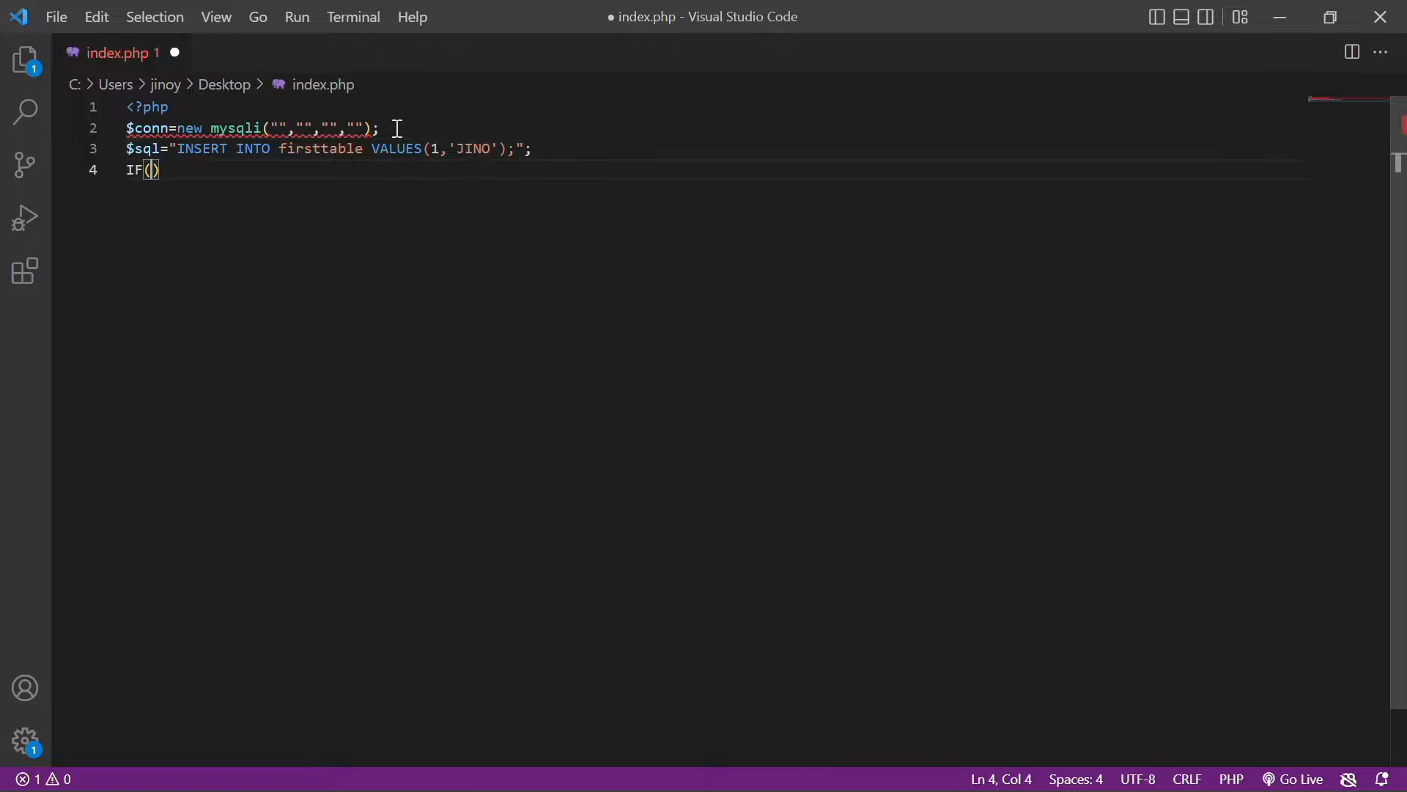
pyautogui.write('conn->QUE')
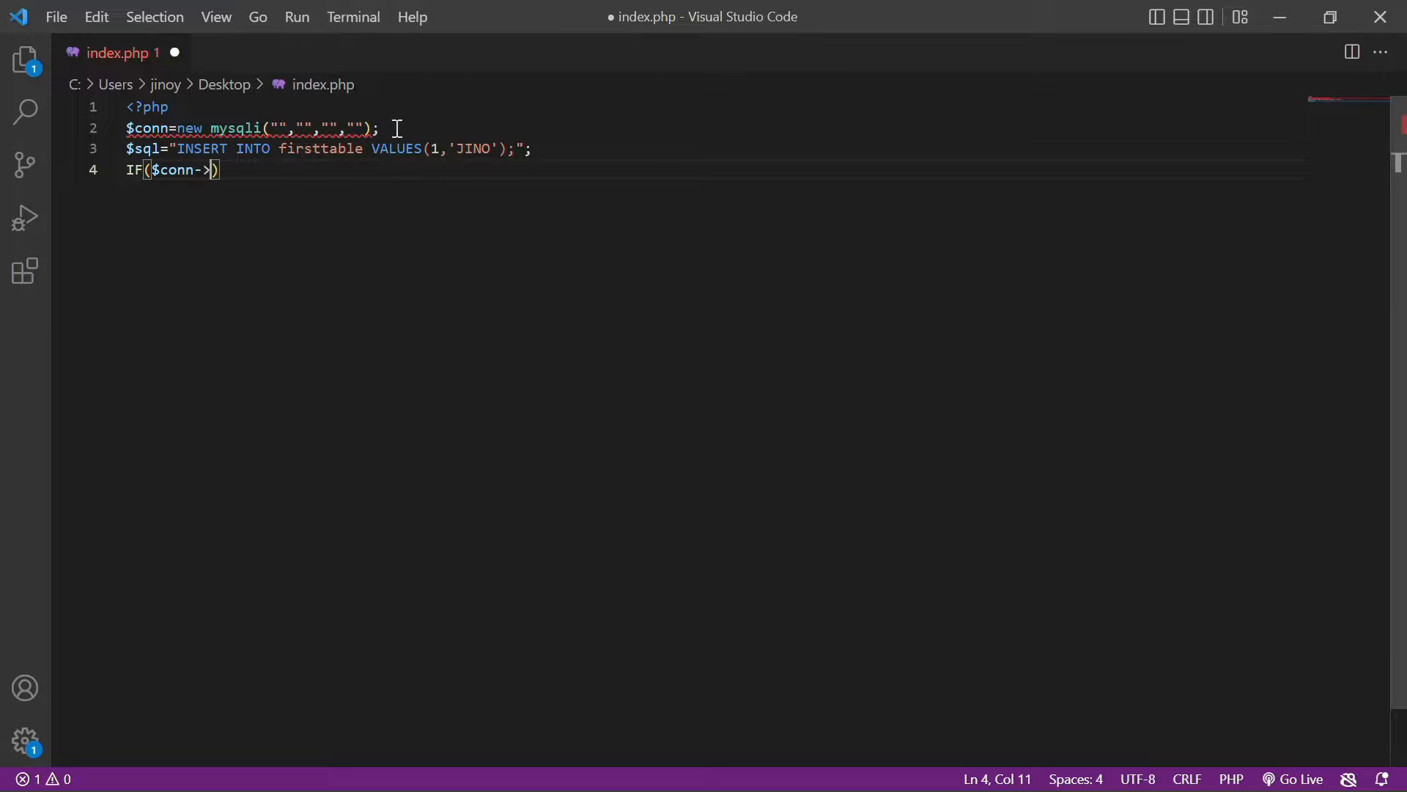
pyautogui.write('R')
pyautogui.press('BackSpace')
pyautogui.press('BackSpace')
pyautogui.press('BackSpace')
pyautogui.press('BackSpace')
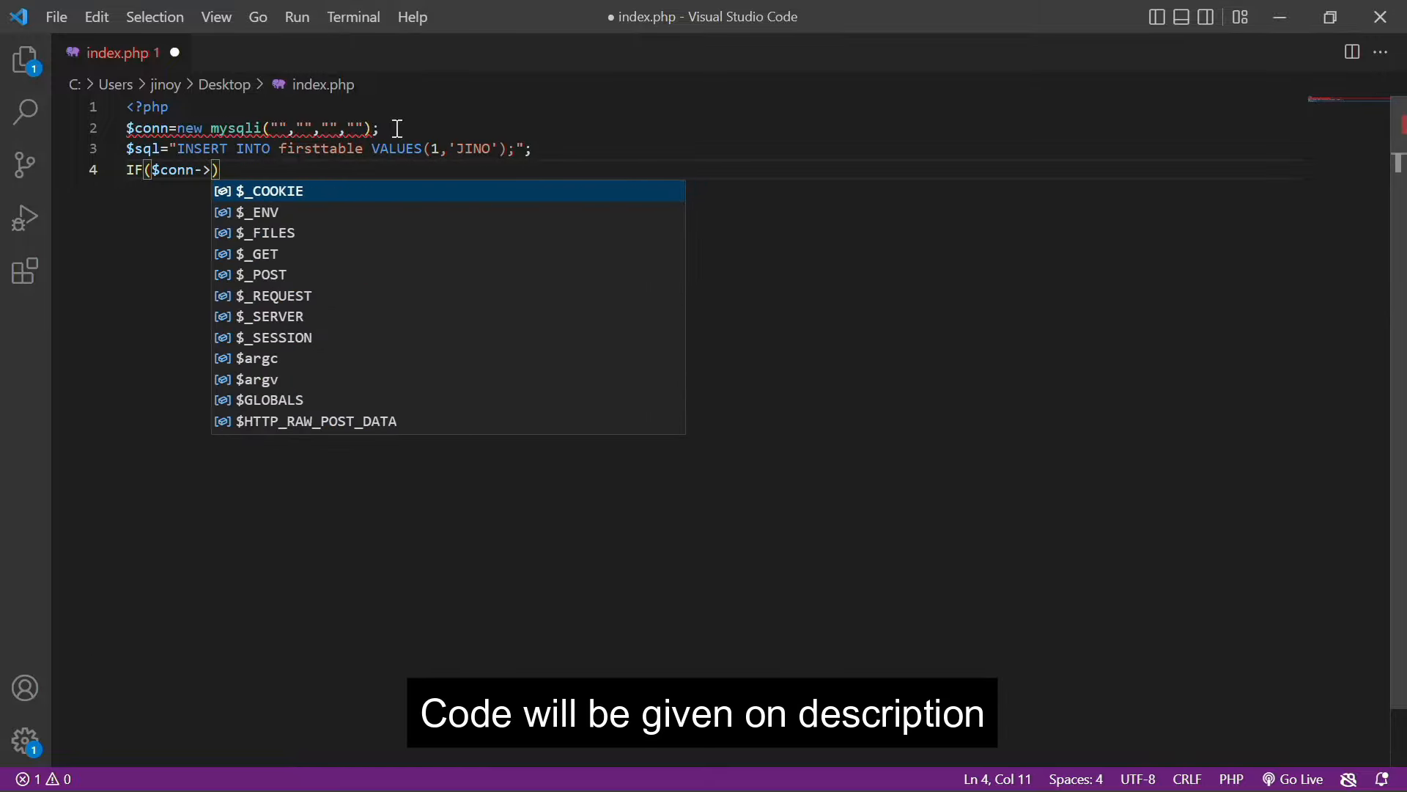
pyautogui.write('query(')
pyautogui.write('$sql)')
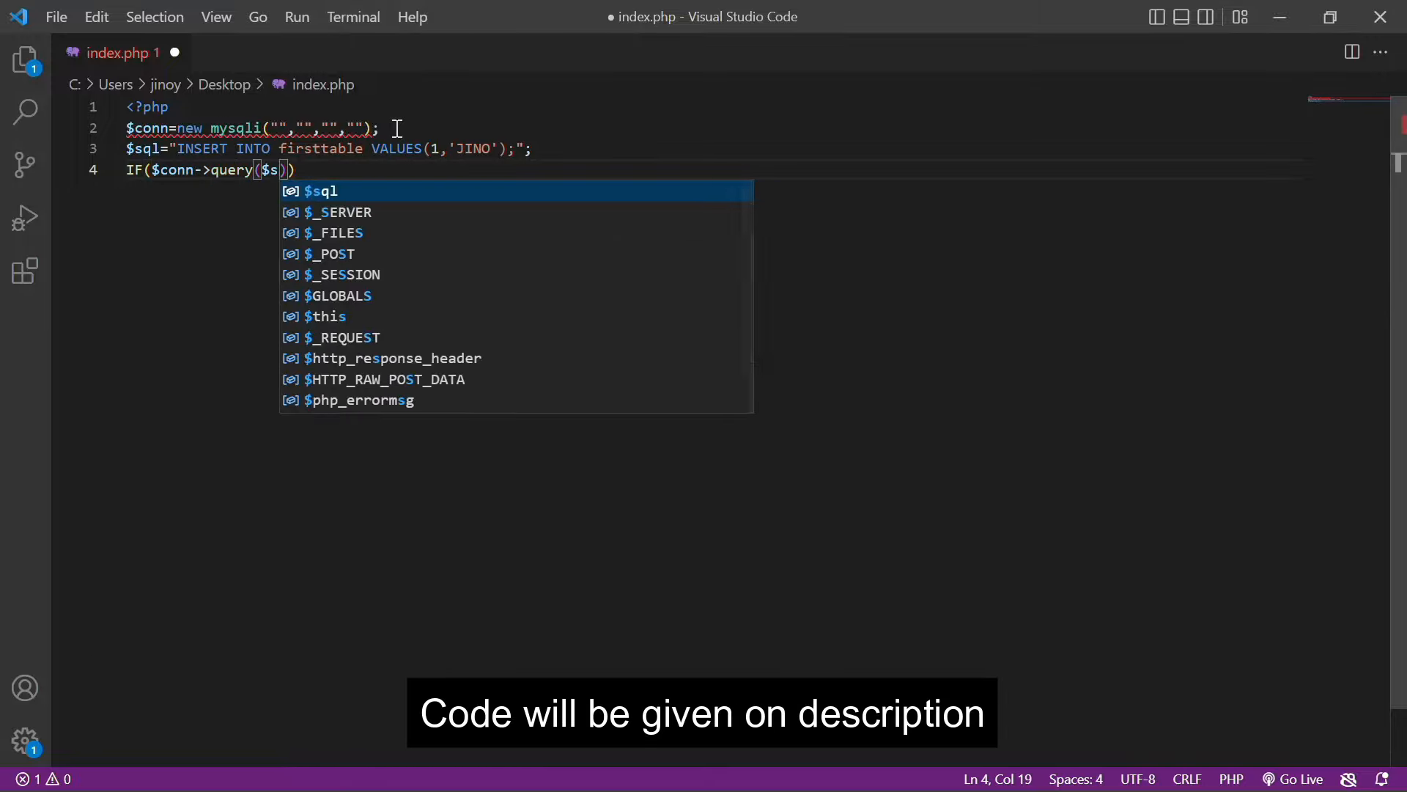
pyautogui.press('Return')
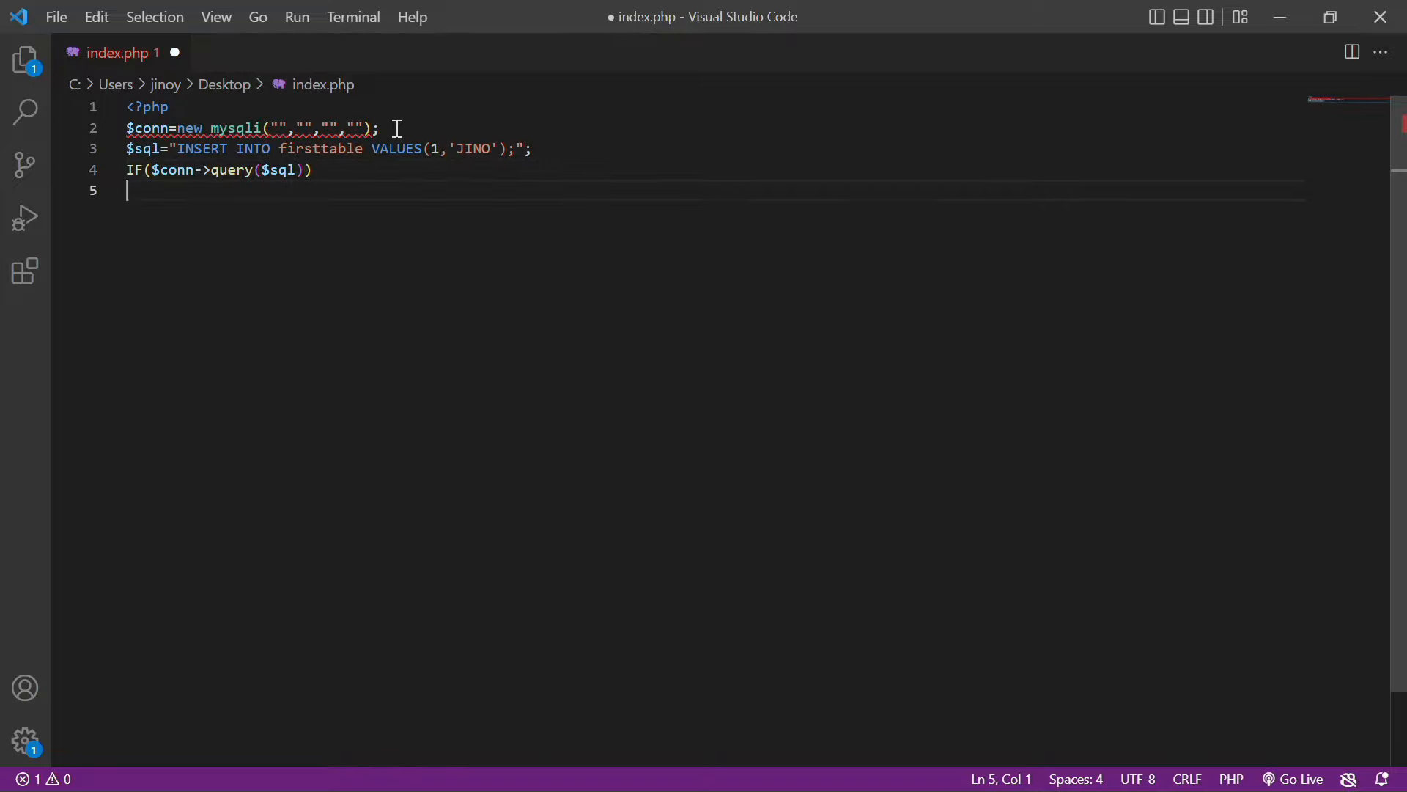
pyautogui.write('{')
pyautogui.press('Return')
pyautogui.click(145, 169)
pyautogui.press('BackSpace')
pyautogui.press('BackSpace')
pyautogui.write('if')
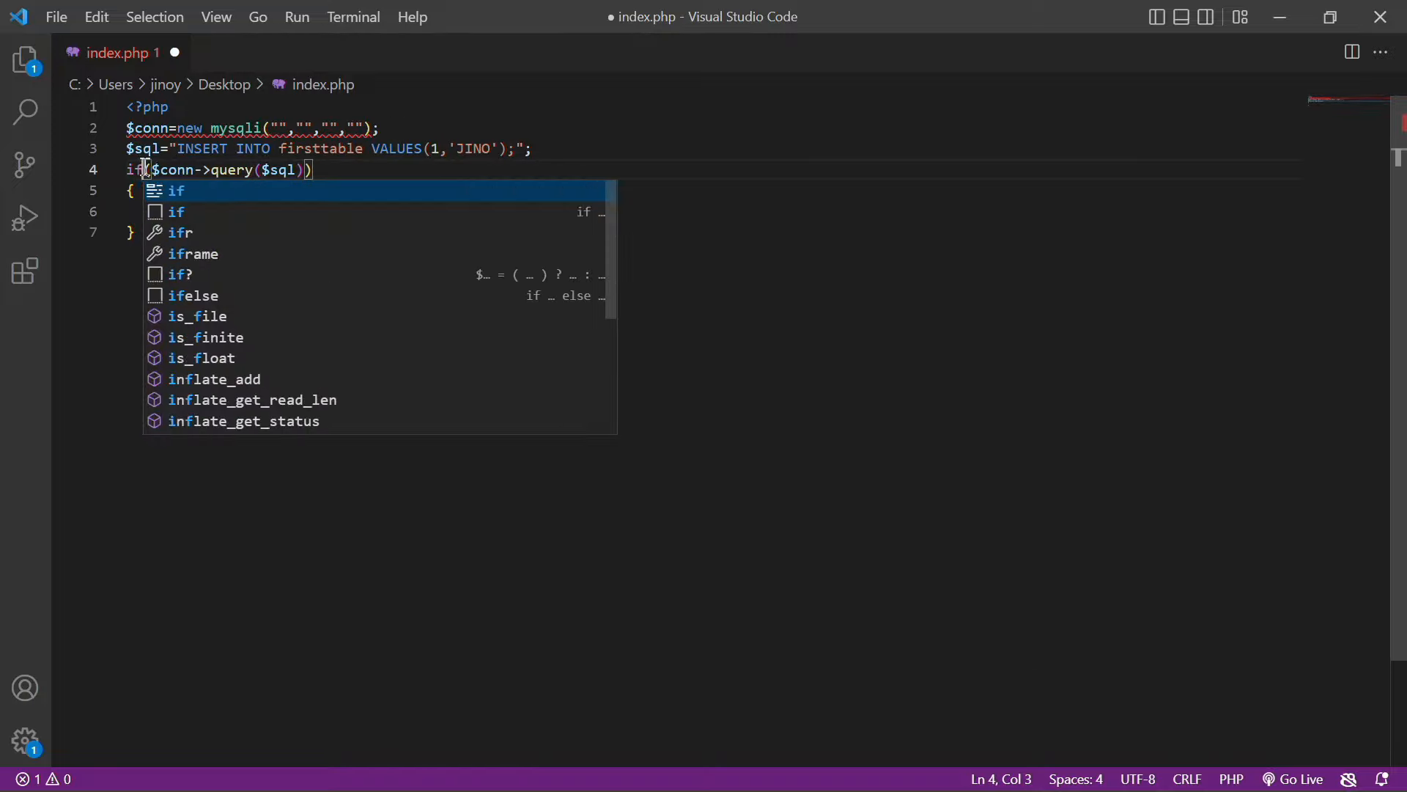
pyautogui.press('End')
pyautogui.click(181, 213)
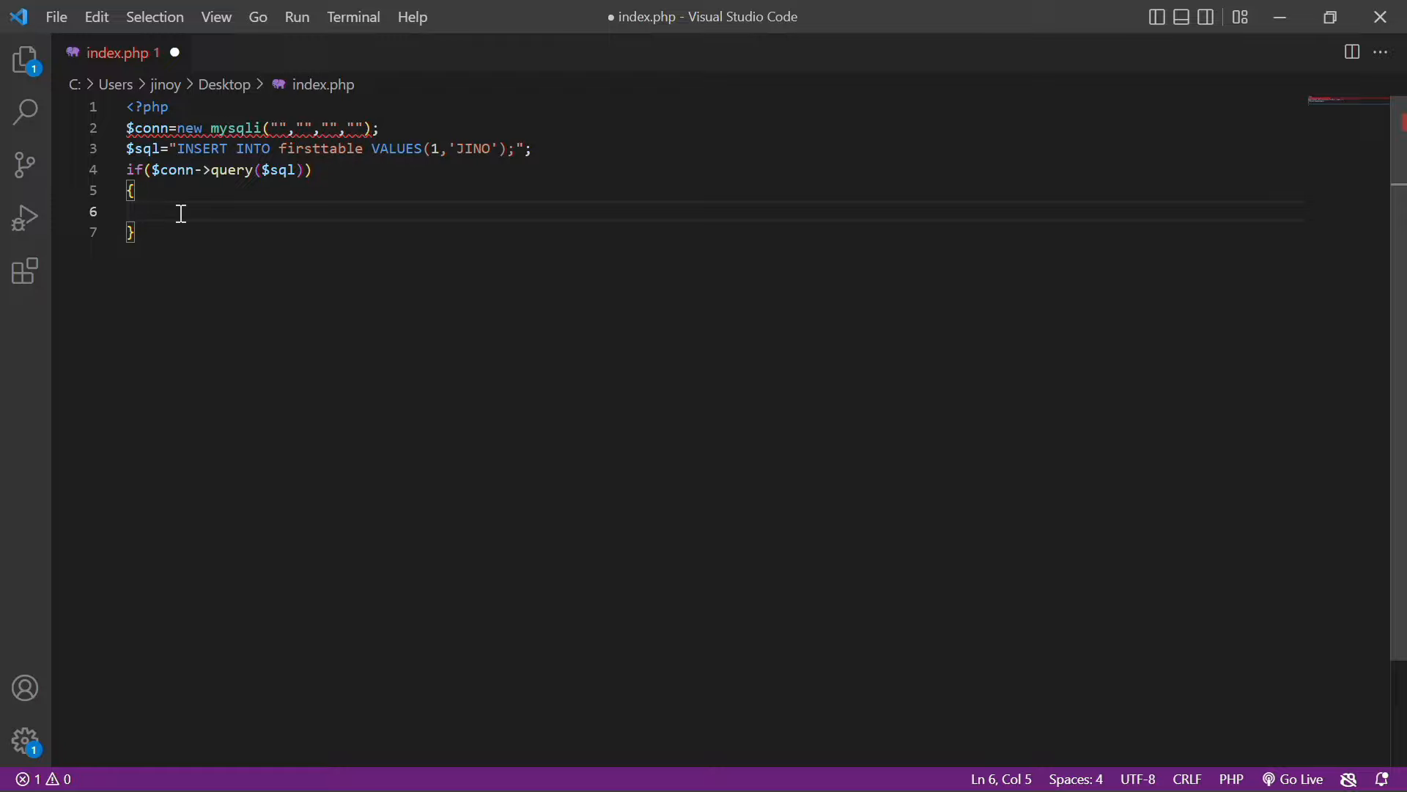
pyautogui.write('echo "value inserted')
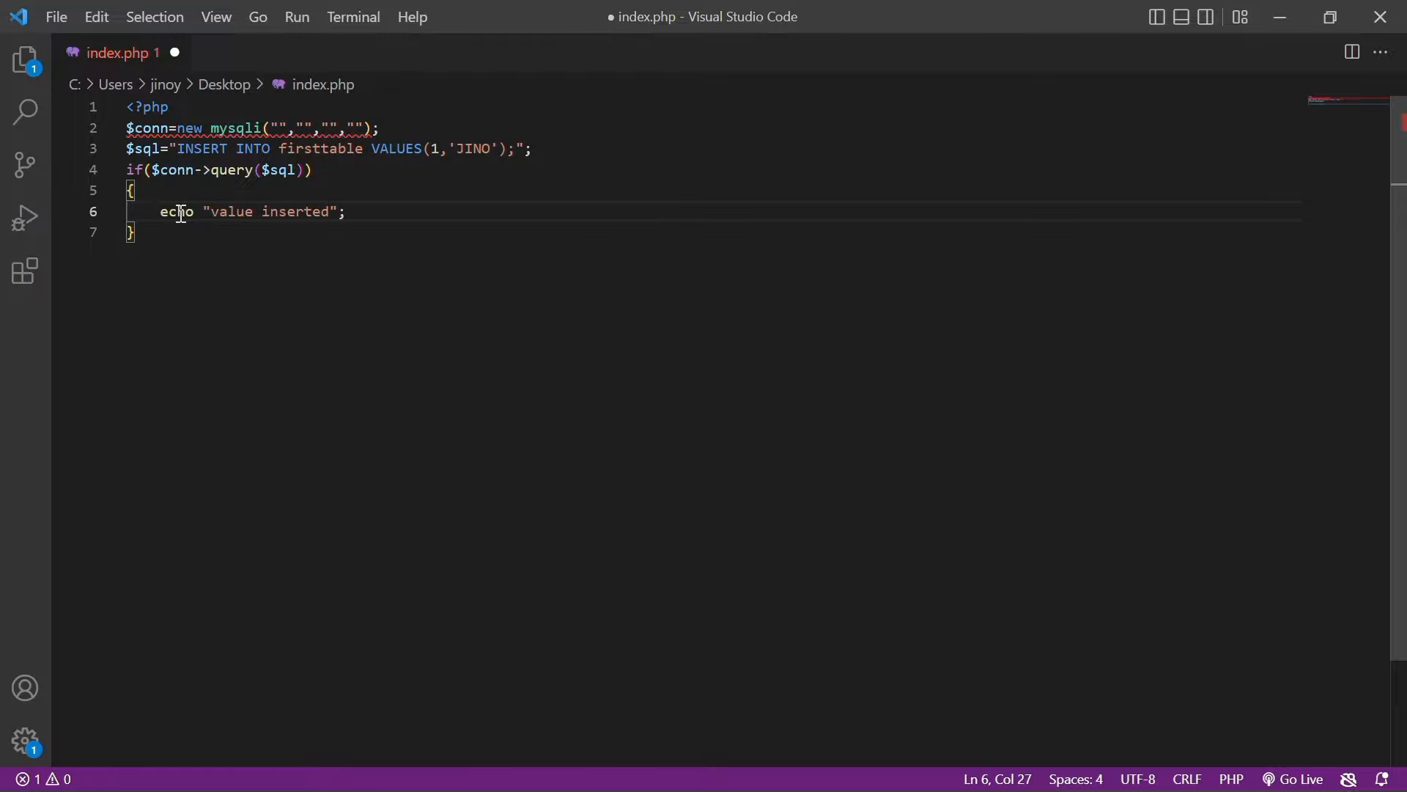
pyautogui.write('";')
# Add an else branch echoing "insertion failed"
pyautogui.press('Down')
pyautogui.press('Return')
pyautogui.write('else{')
pyautogui.press('Return')
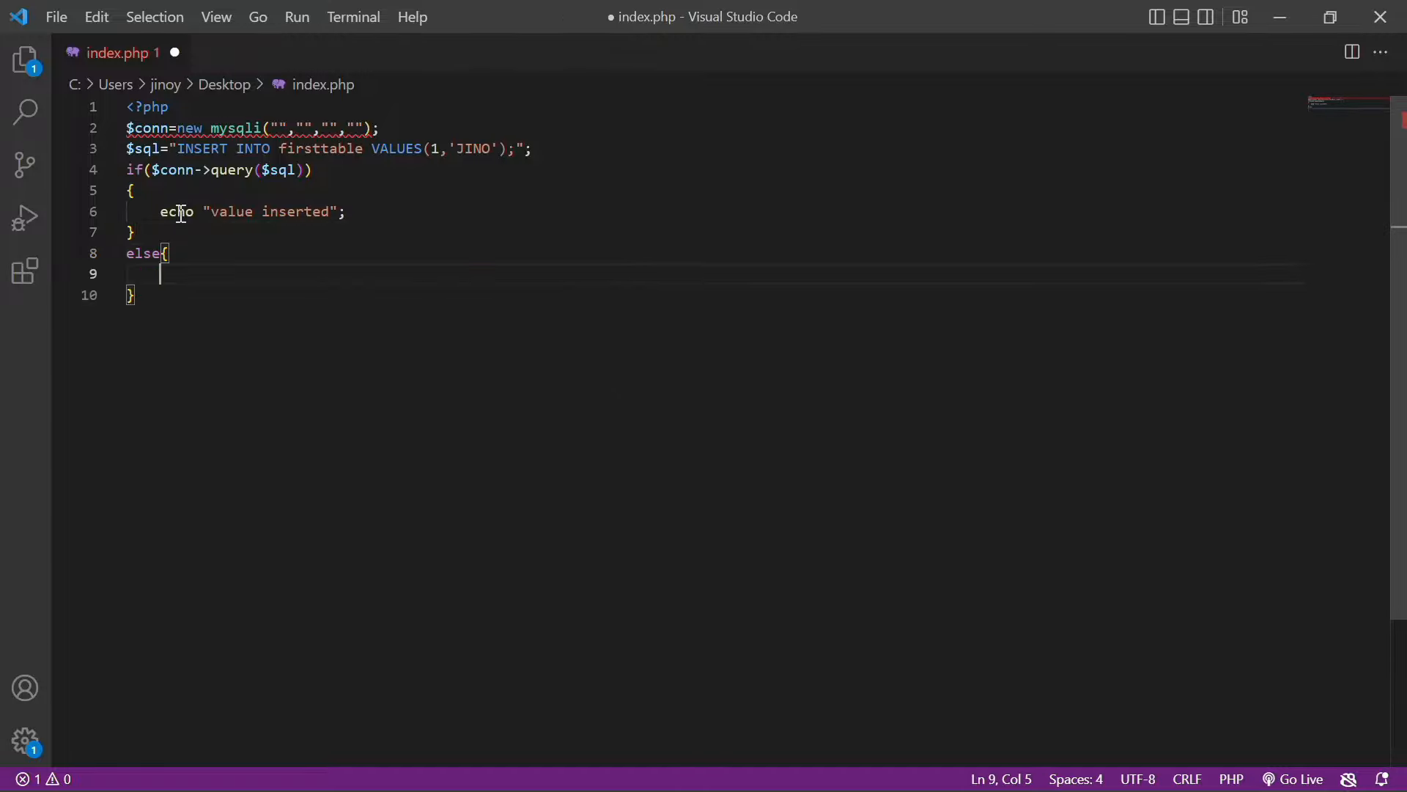
pyautogui.write('insertion')
pyautogui.press('BackSpace')
pyautogui.press('BackSpace')
pyautogui.press('BackSpace')
pyautogui.press('BackSpace')
pyautogui.press('BackSpace')
pyautogui.press('BackSpace')
pyautogui.press('BackSpace')
pyautogui.press('BackSpace')
pyautogui.press('BackSpace')
pyautogui.write('ec')
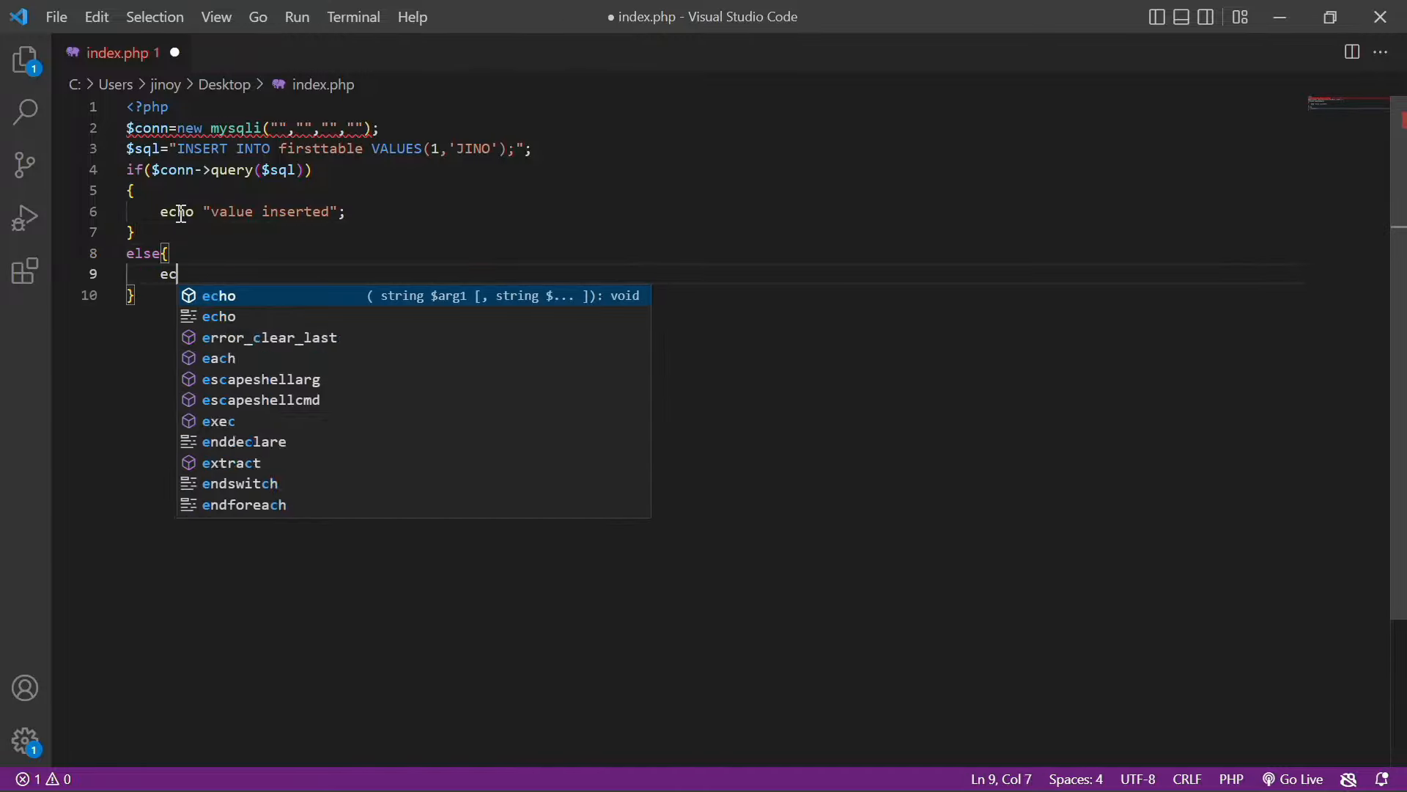
pyautogui.write('ho "')
pyautogui.write('on failed')
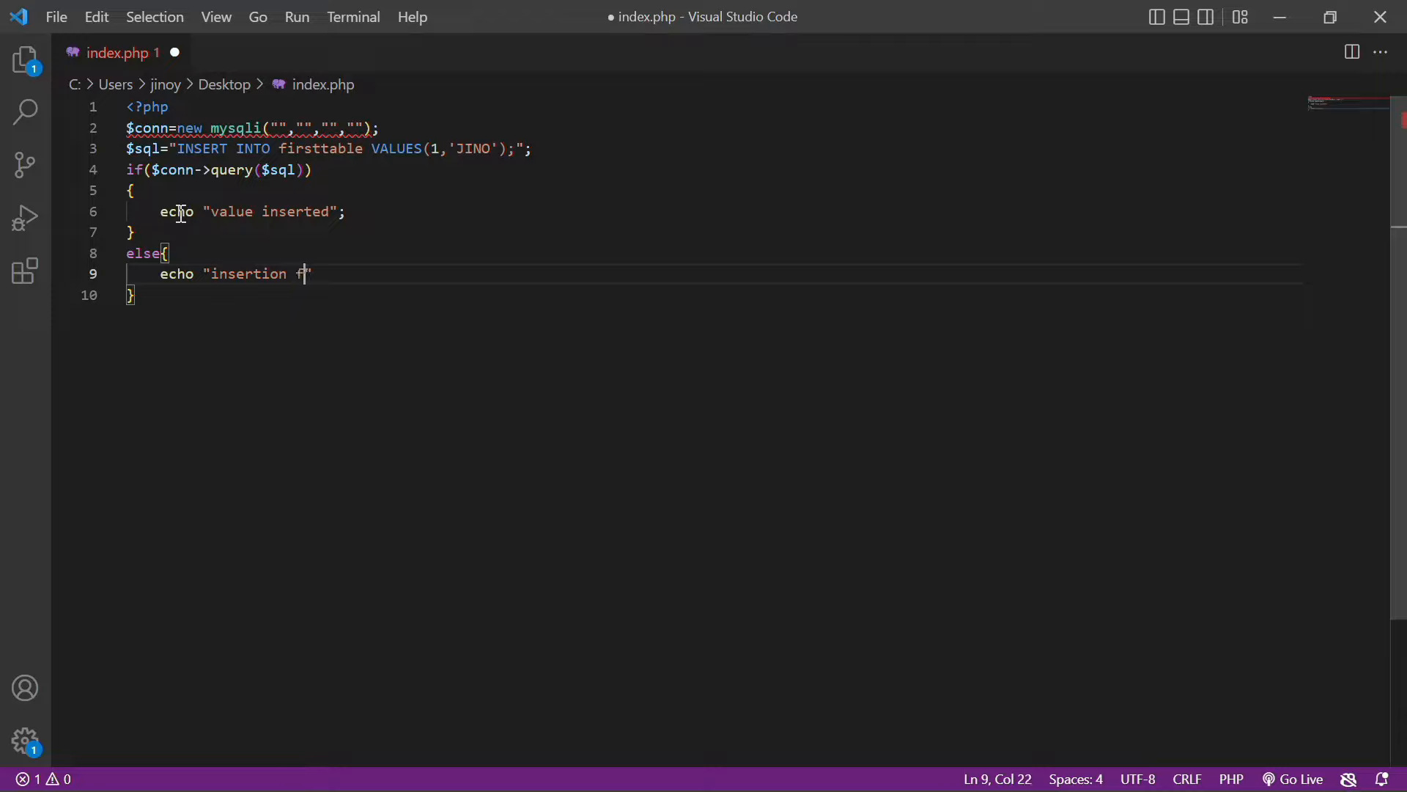
pyautogui.write('";')
# Close the connection with $conn->close();, end the PHP block with ?>, and save
pyautogui.press('Down')
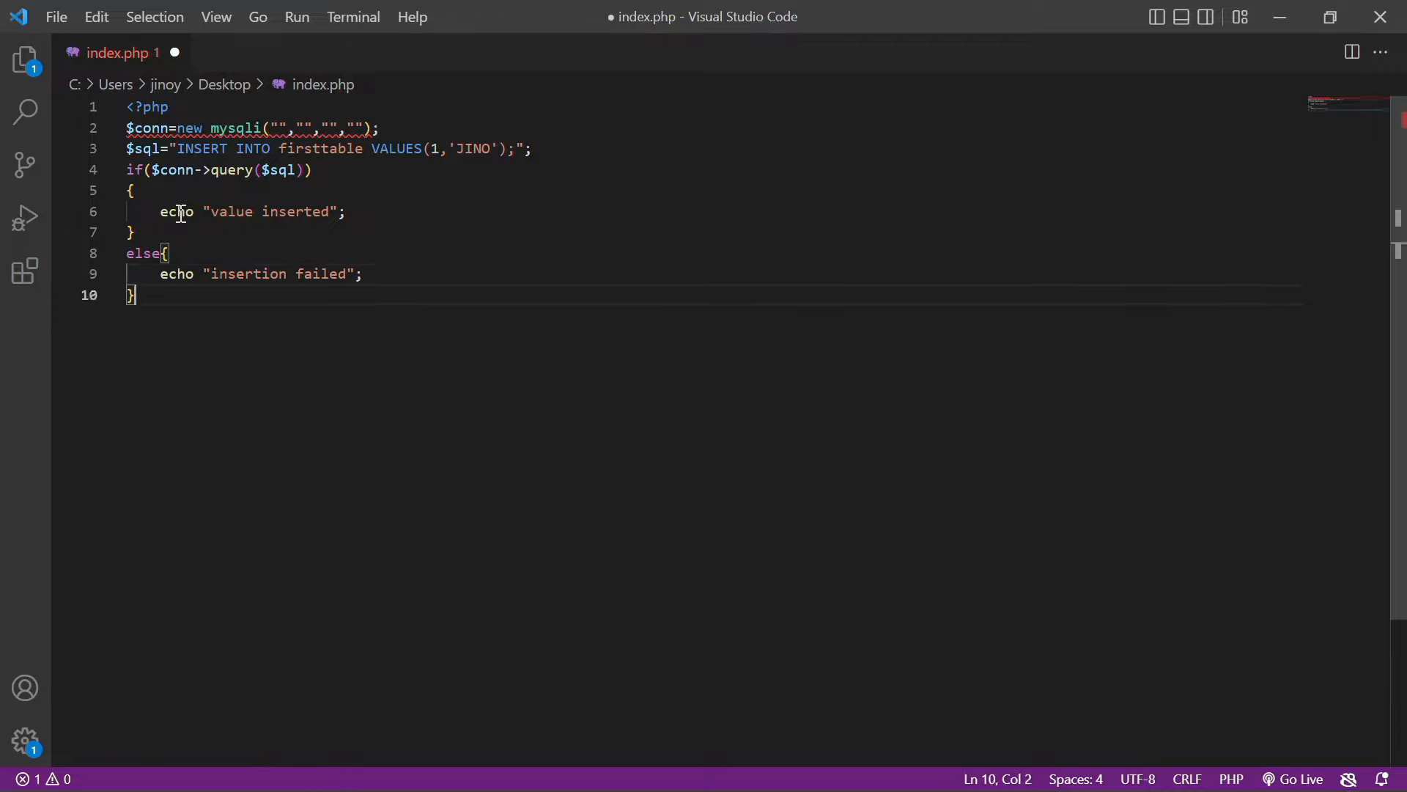
pyautogui.press('Return')
pyautogui.write('$conn->clo')
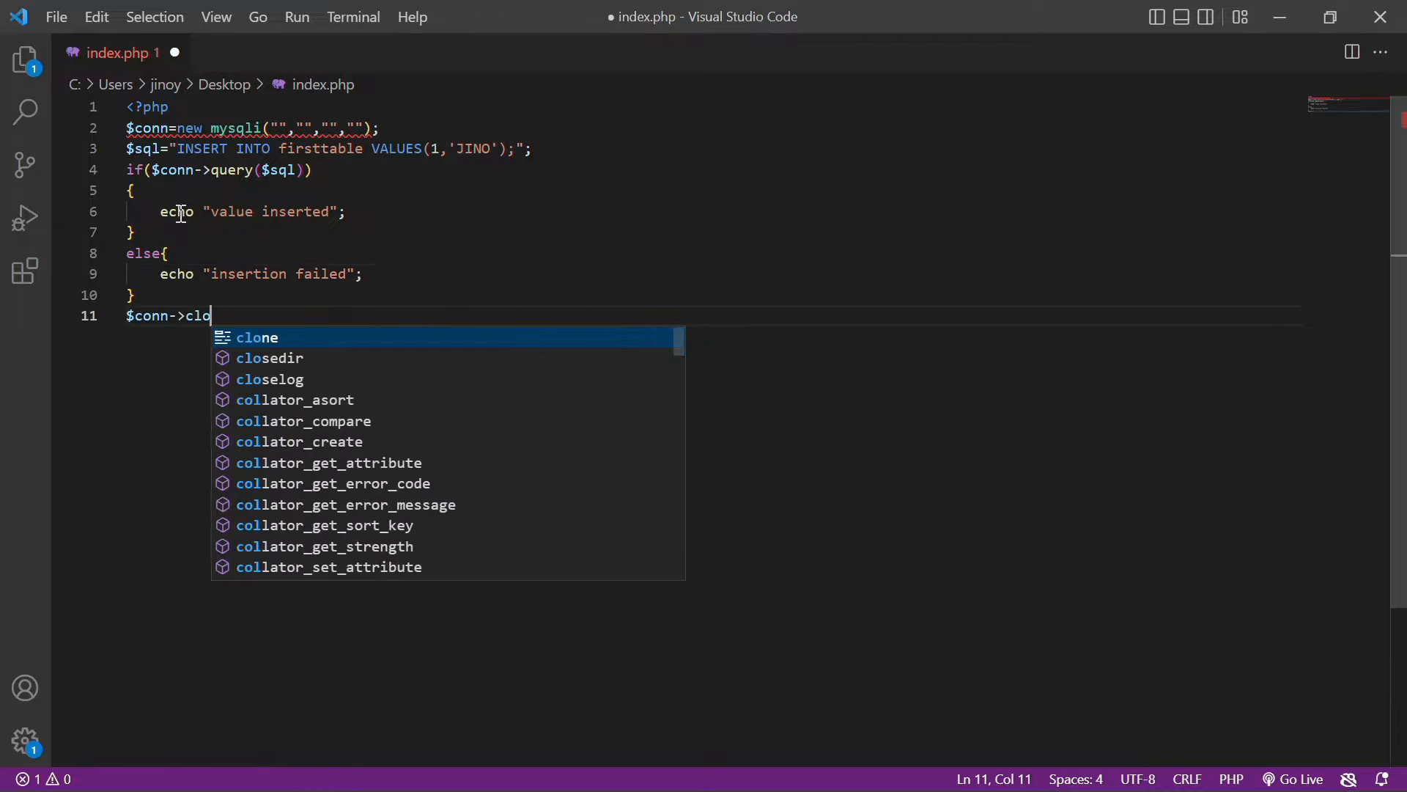
pyautogui.write('se();')
pyautogui.press('Return')
pyautogui.write('?>')
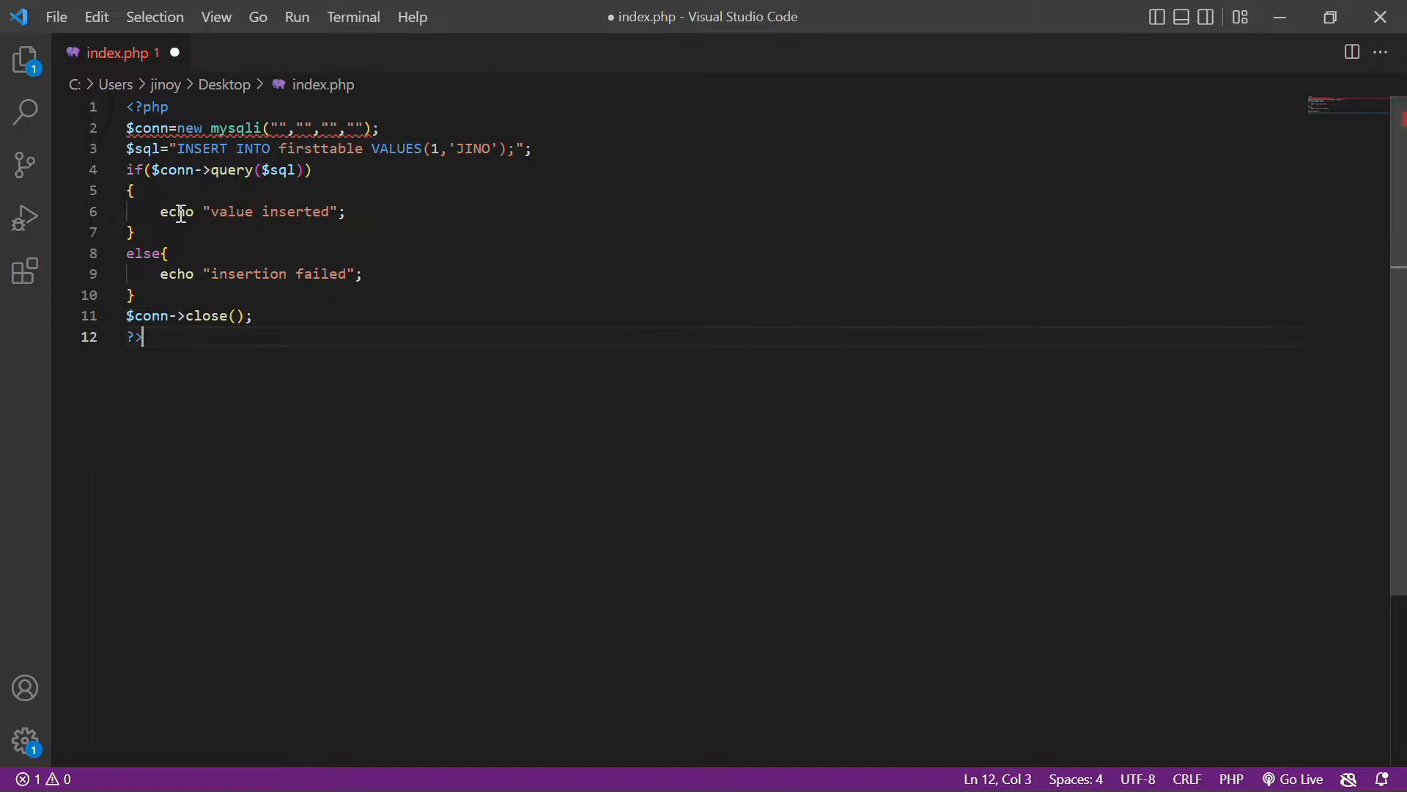
pyautogui.hotkey('ctrl', 's')
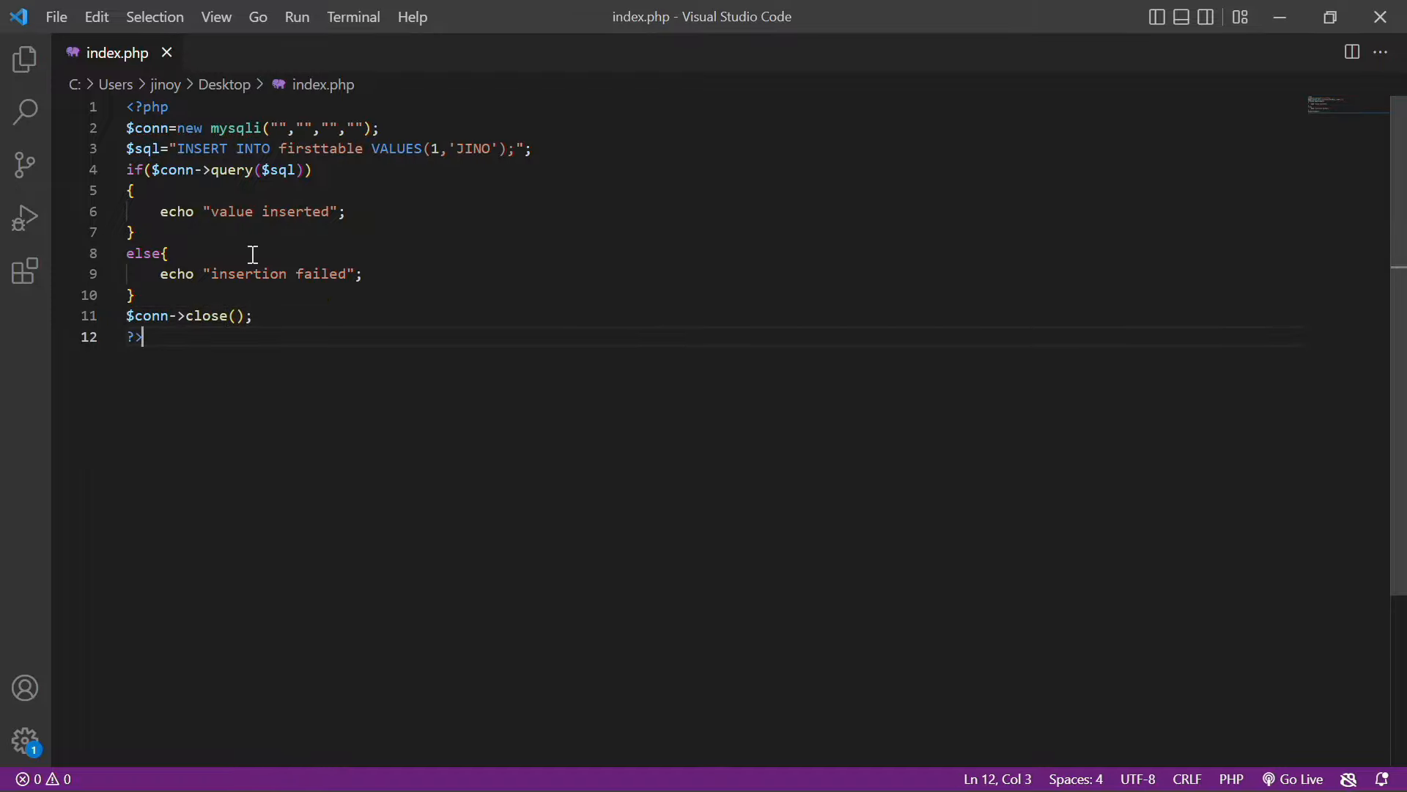
# Go to the InfinityFree account page's MySQL Details and select the MySQL username
pyautogui.click(1268, 13)
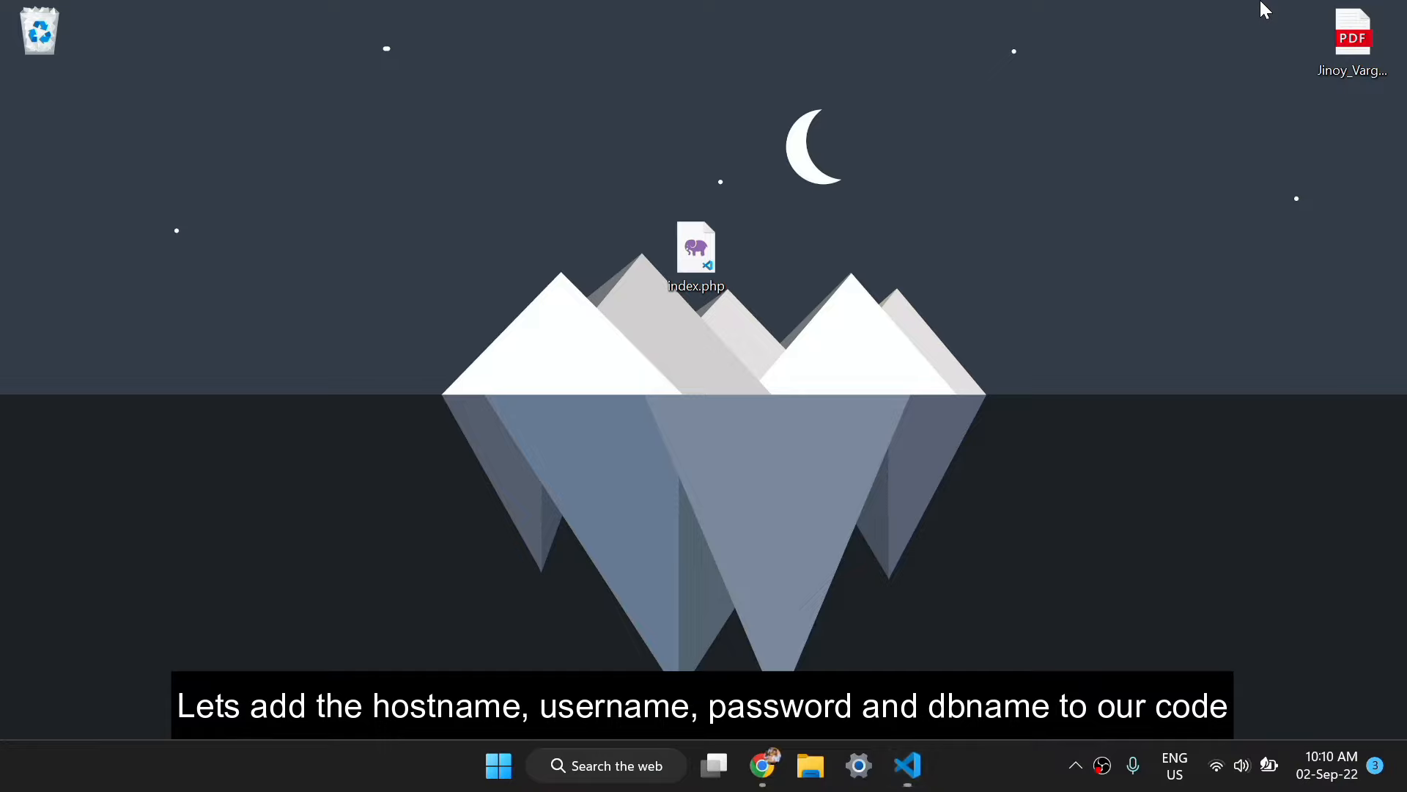
pyautogui.click(777, 774)
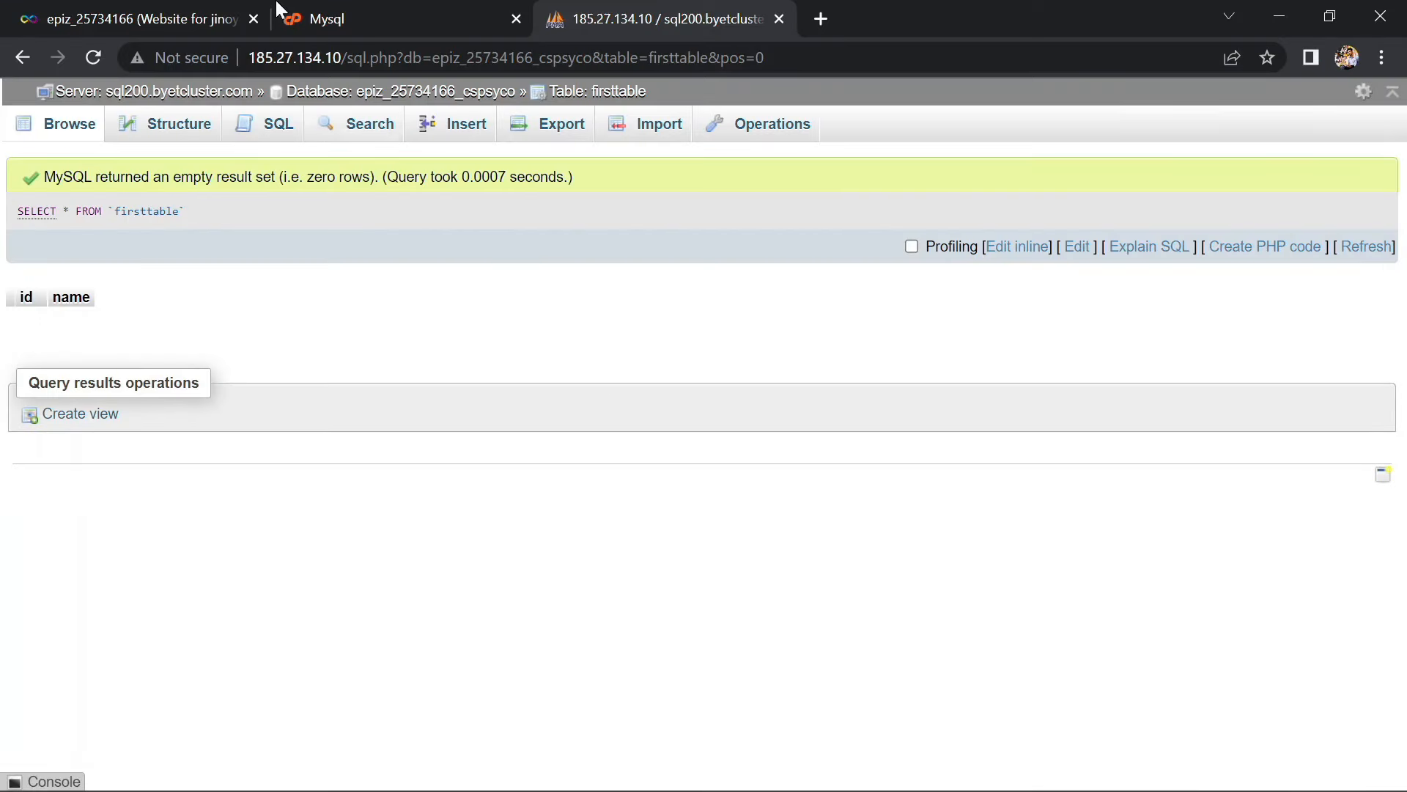
pyautogui.click(357, 10)
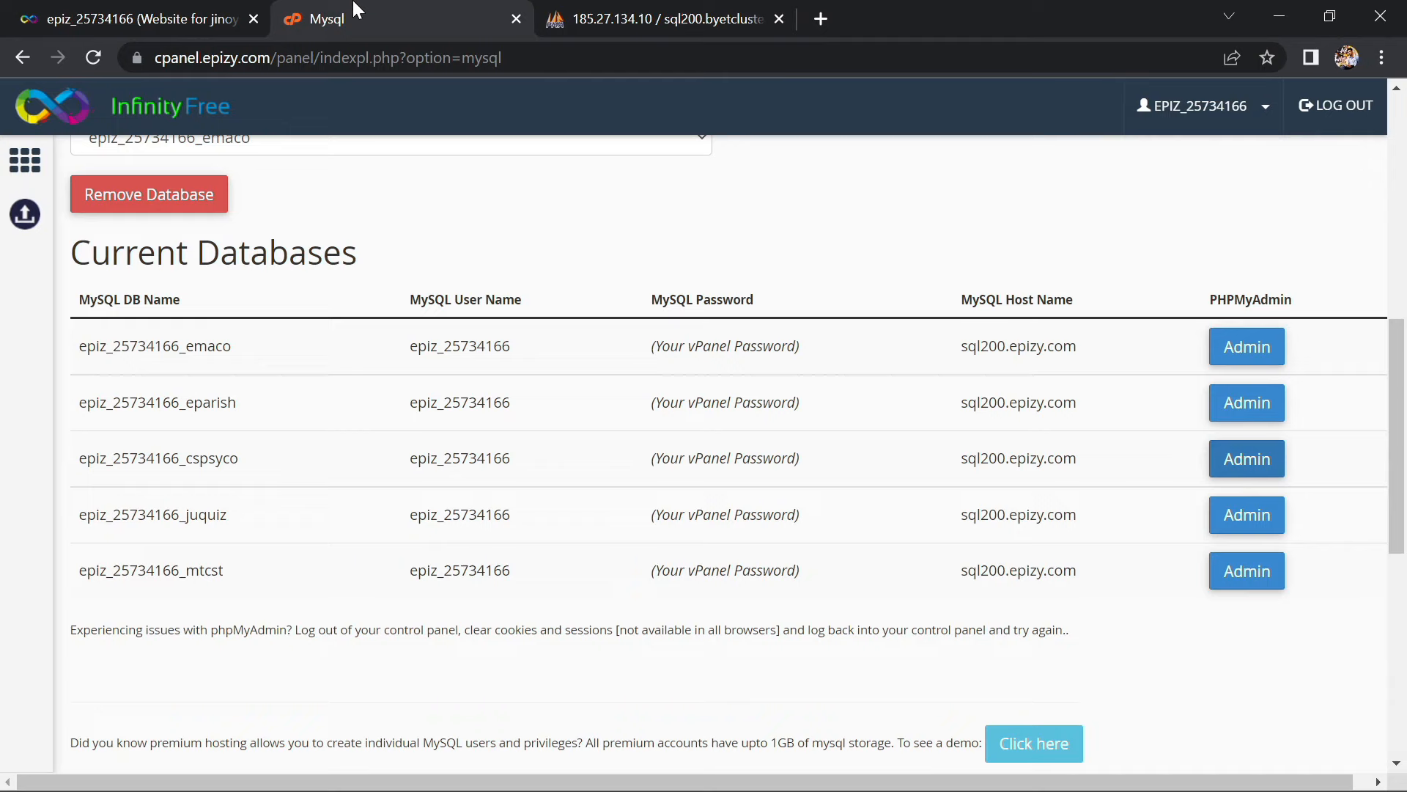
pyautogui.click(214, 8)
pyautogui.click(301, 3)
pyautogui.click(236, 15)
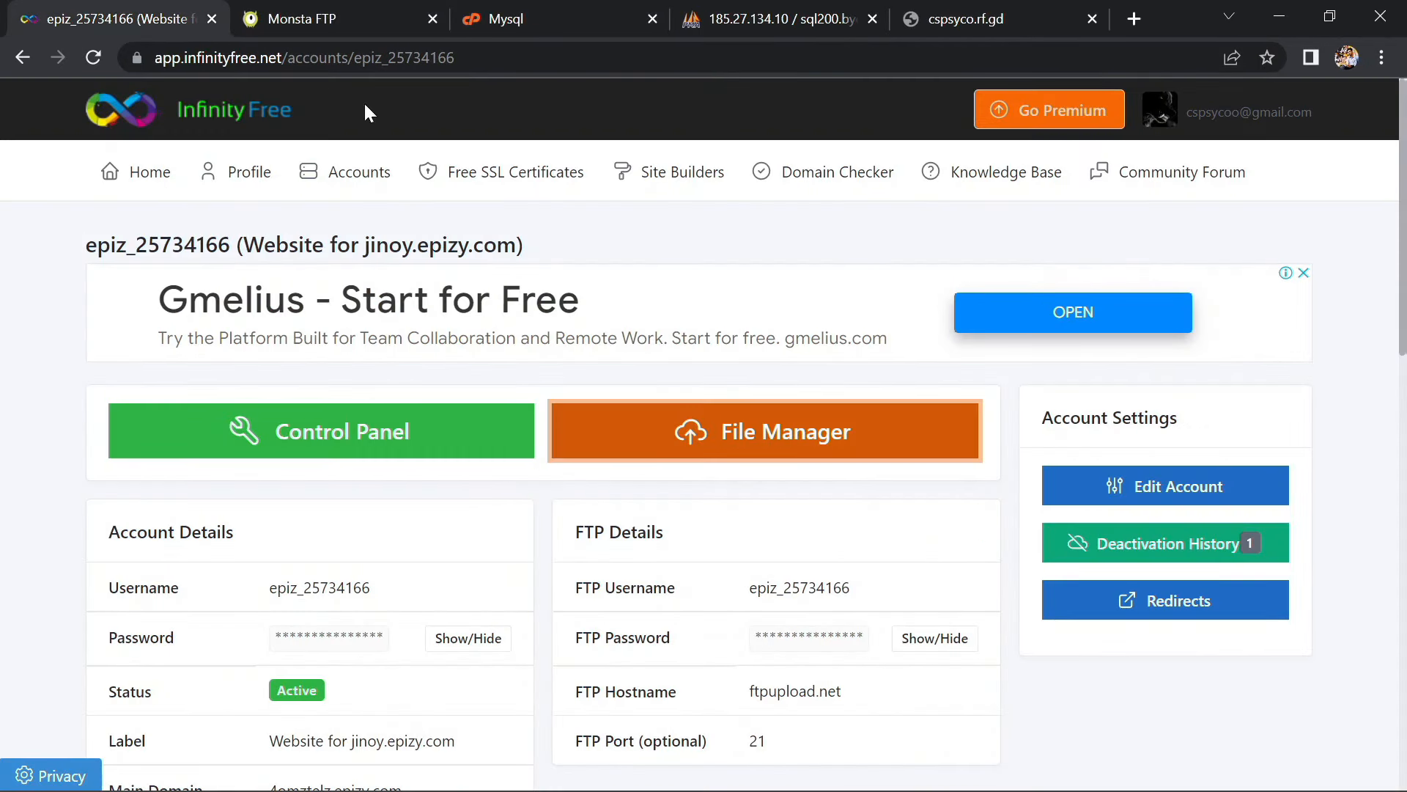
pyautogui.scroll(-3, 520, 213)
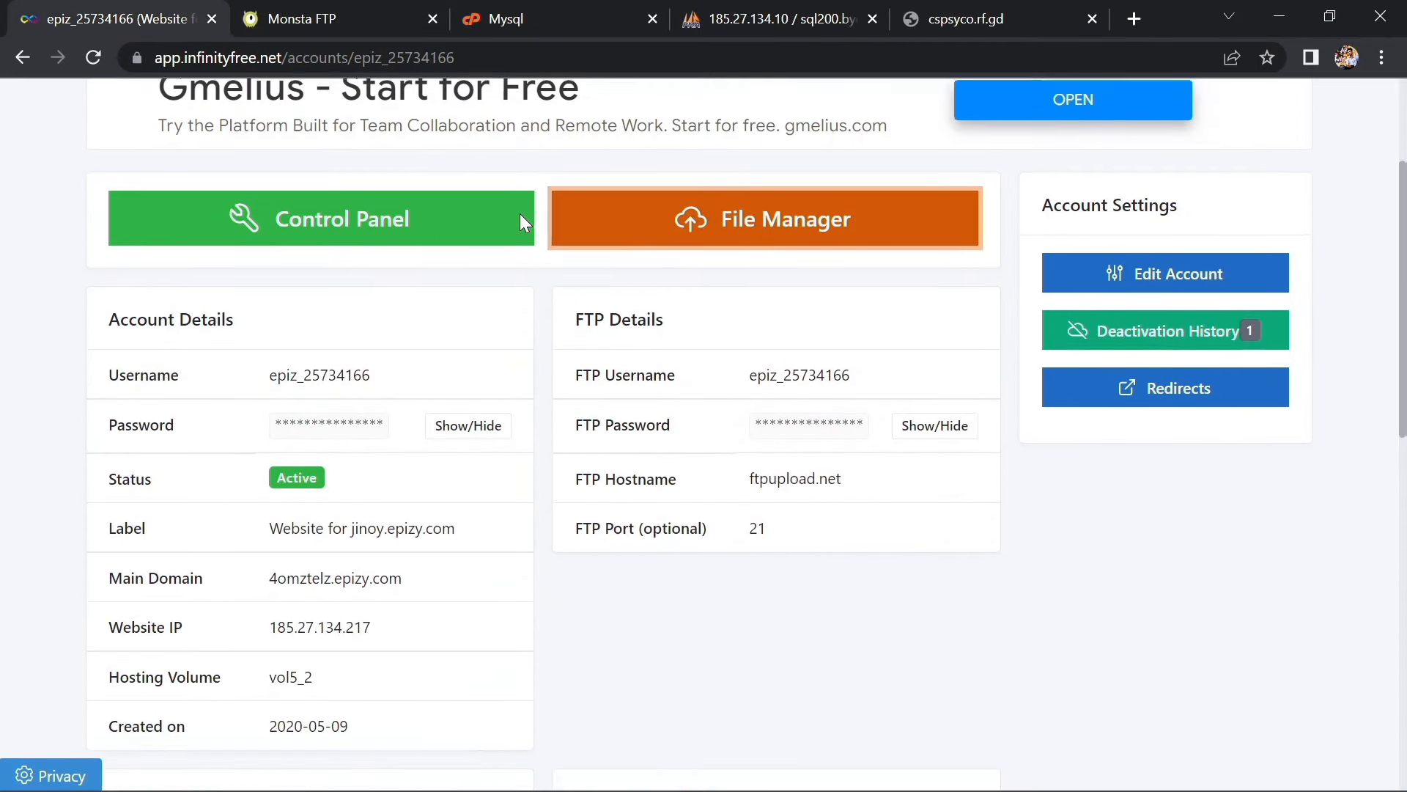
pyautogui.scroll(-2, 522, 217)
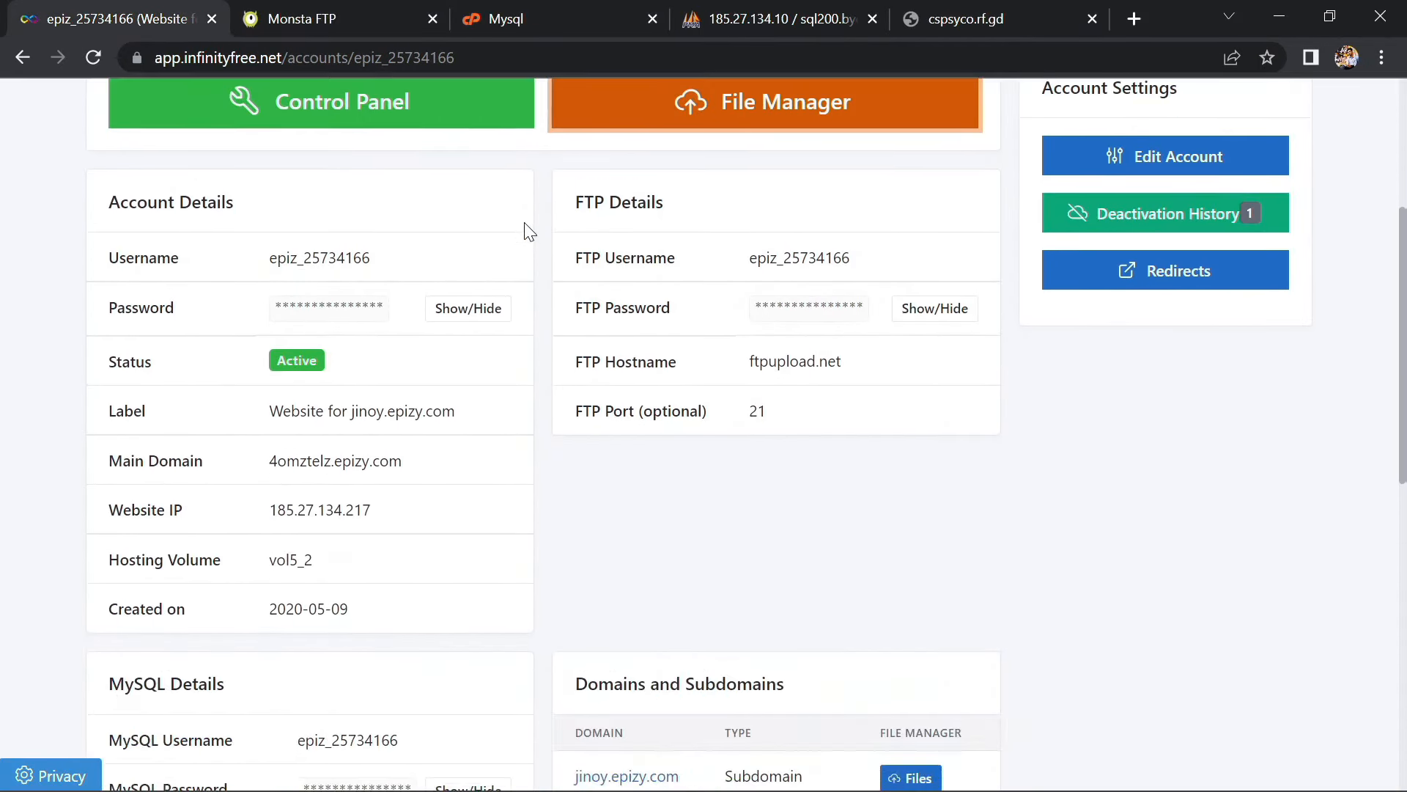
pyautogui.scroll(-4, 486, 367)
pyautogui.scroll(-2, 488, 366)
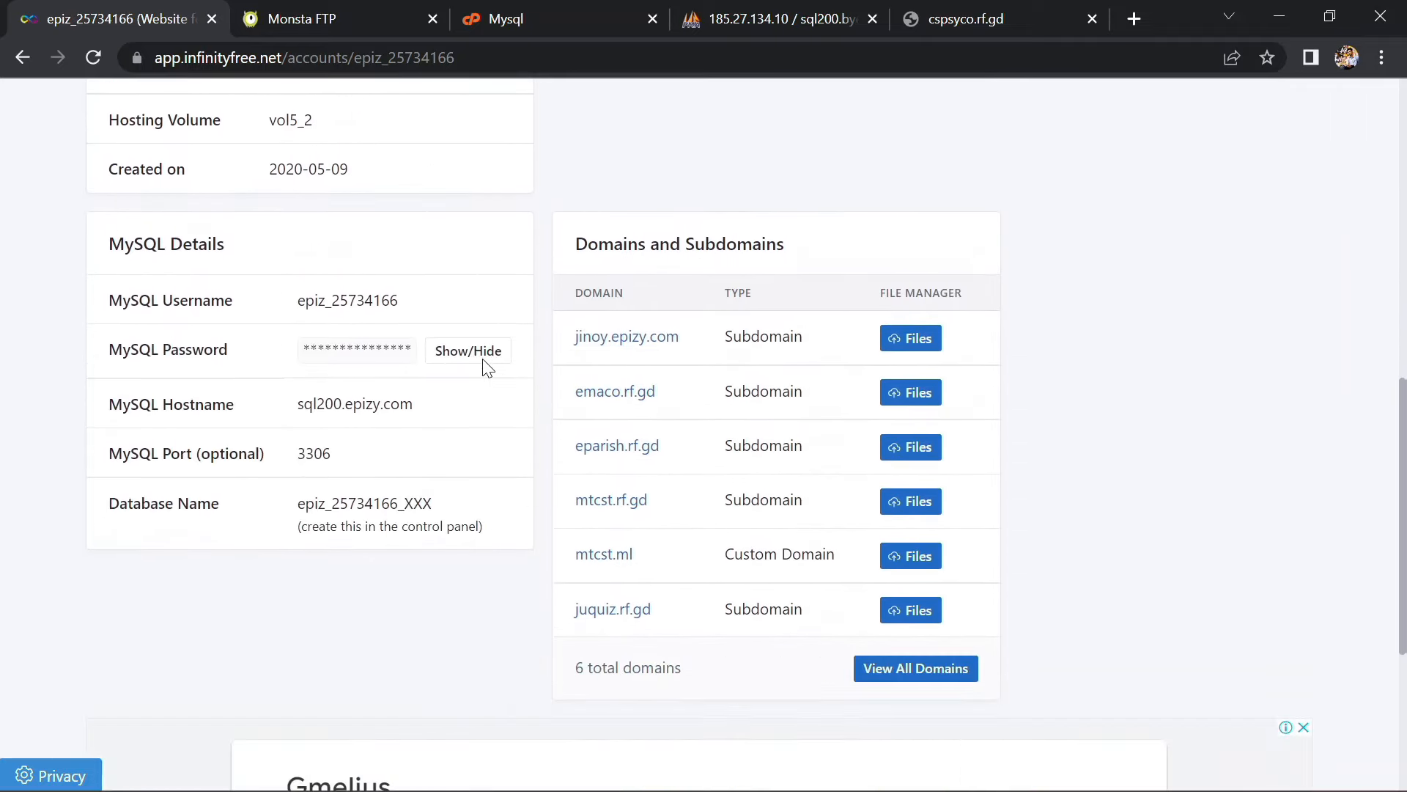
pyautogui.moveTo(396, 301); pyautogui.dragTo(302, 310)
pyautogui.hotkey('ctrl', 'c')
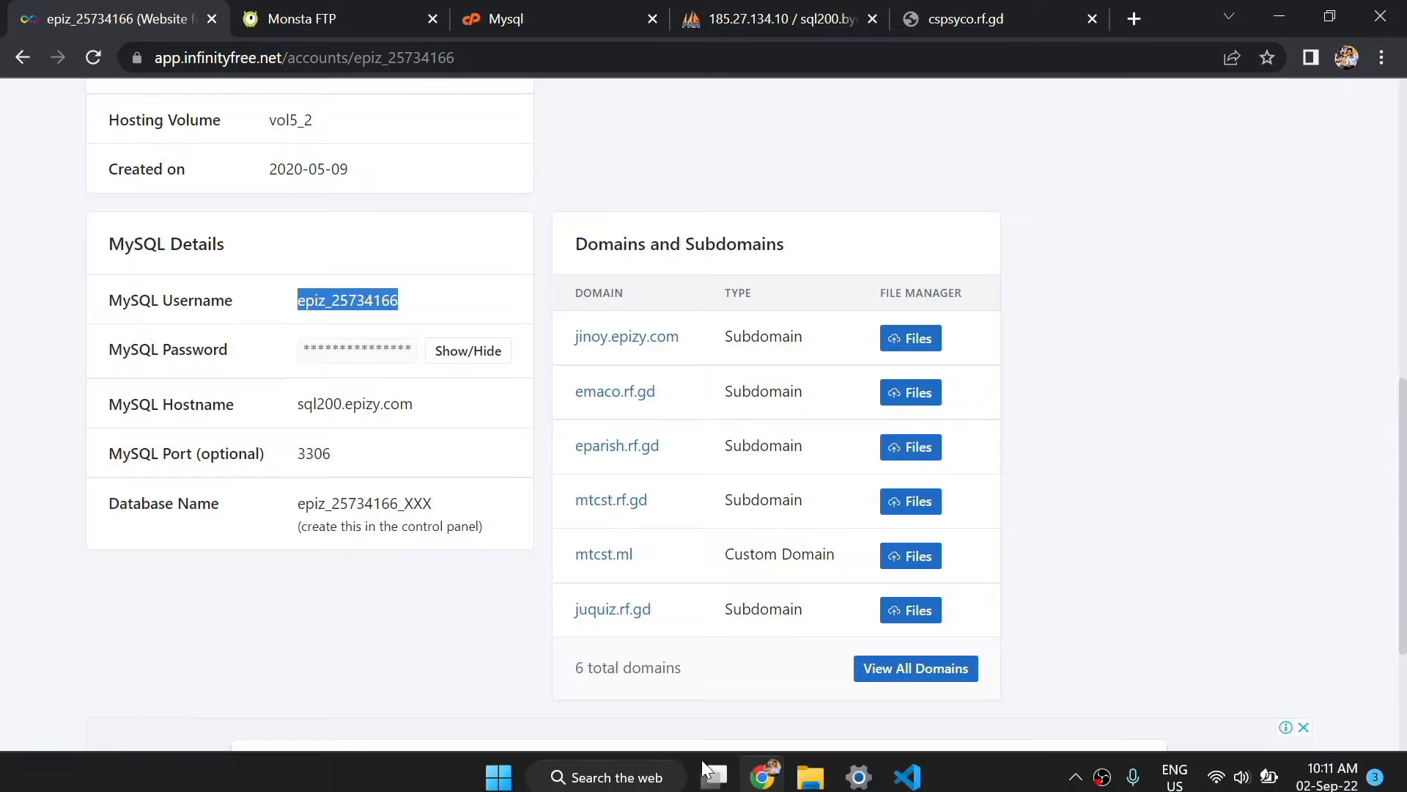
# Paste the MySQL username and hostname sql200.epizy.com into the mysqli connection arguments
pyautogui.click(911, 765)
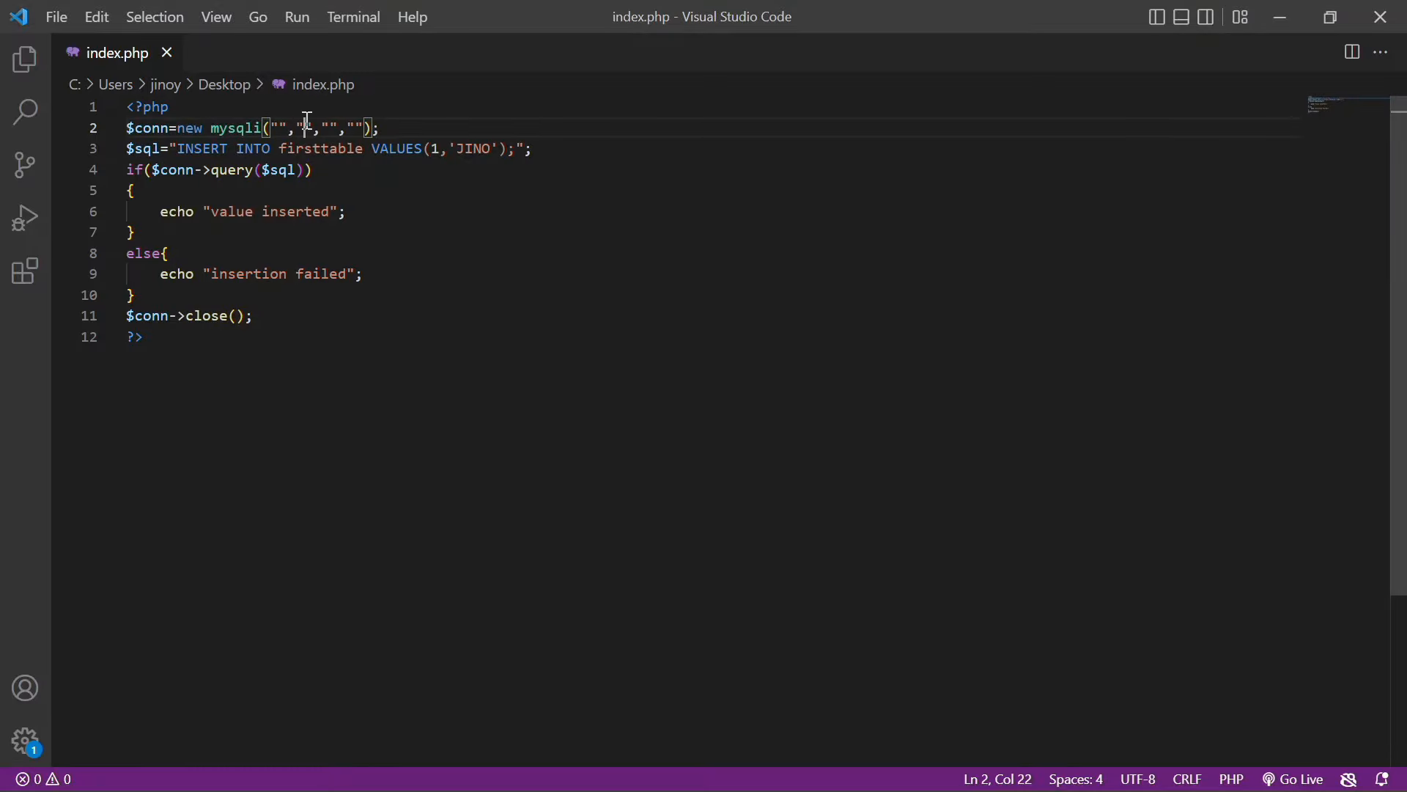
pyautogui.hotkey('ctrl', 'v')
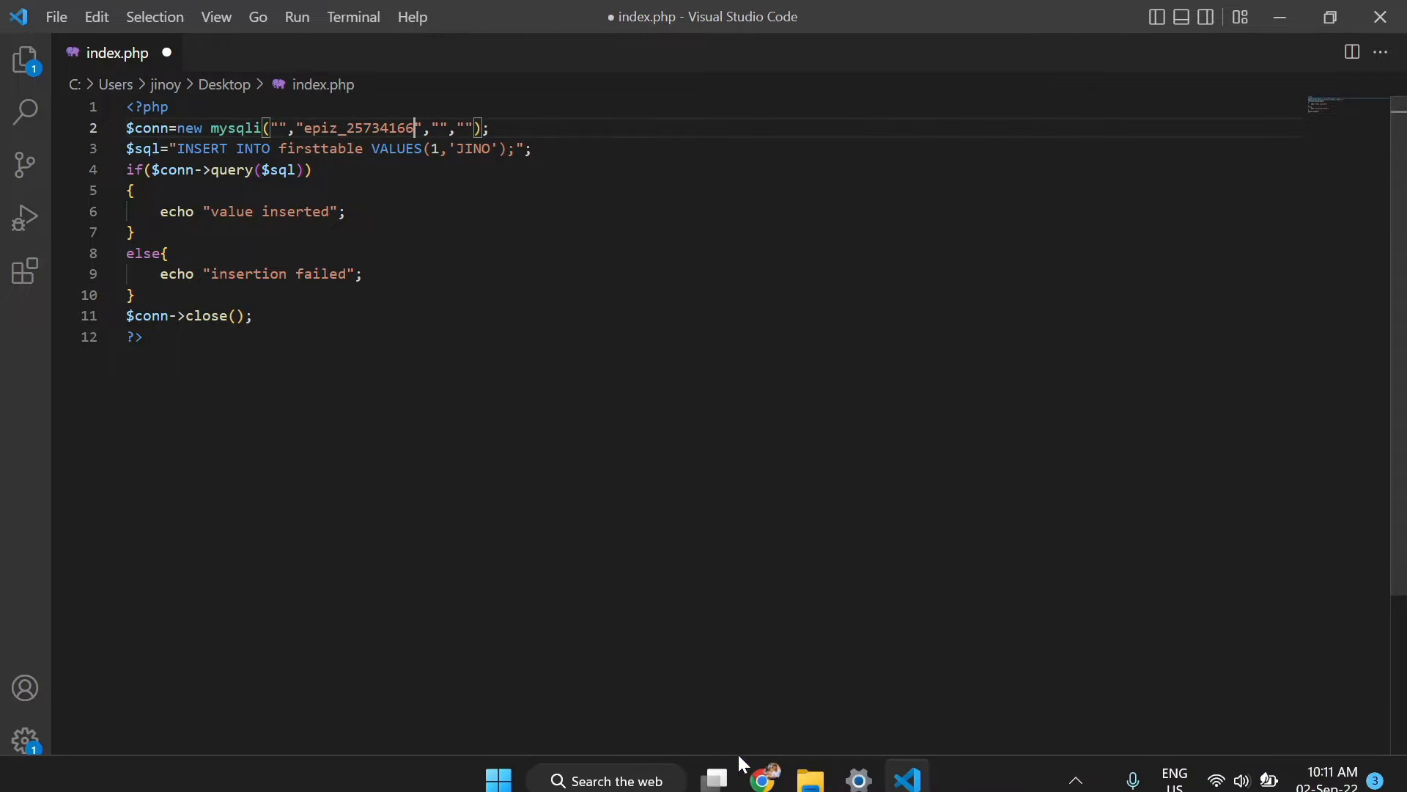
pyautogui.click(762, 768)
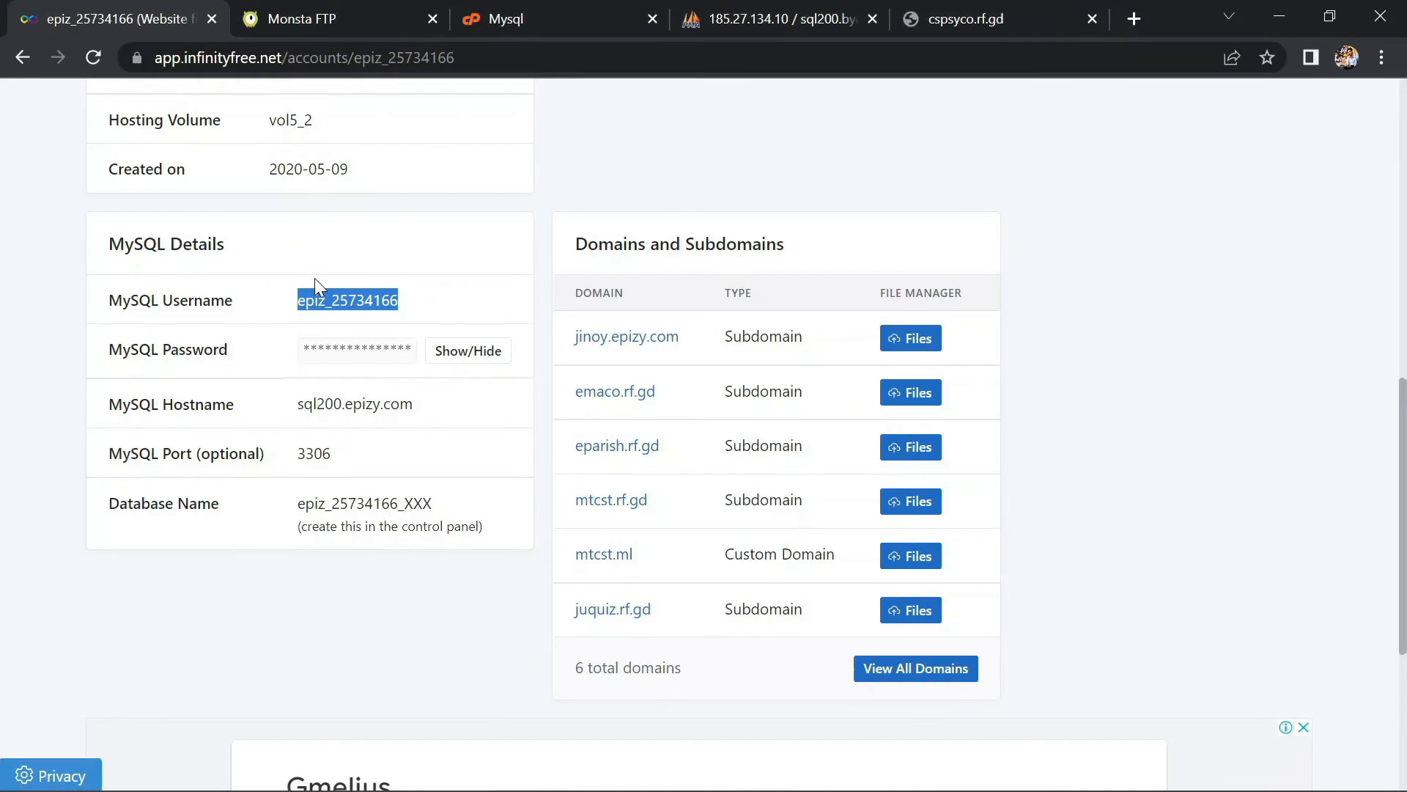
pyautogui.moveTo(450, 417); pyautogui.dragTo(294, 409)
pyautogui.hotkey('ctrl', 'c')
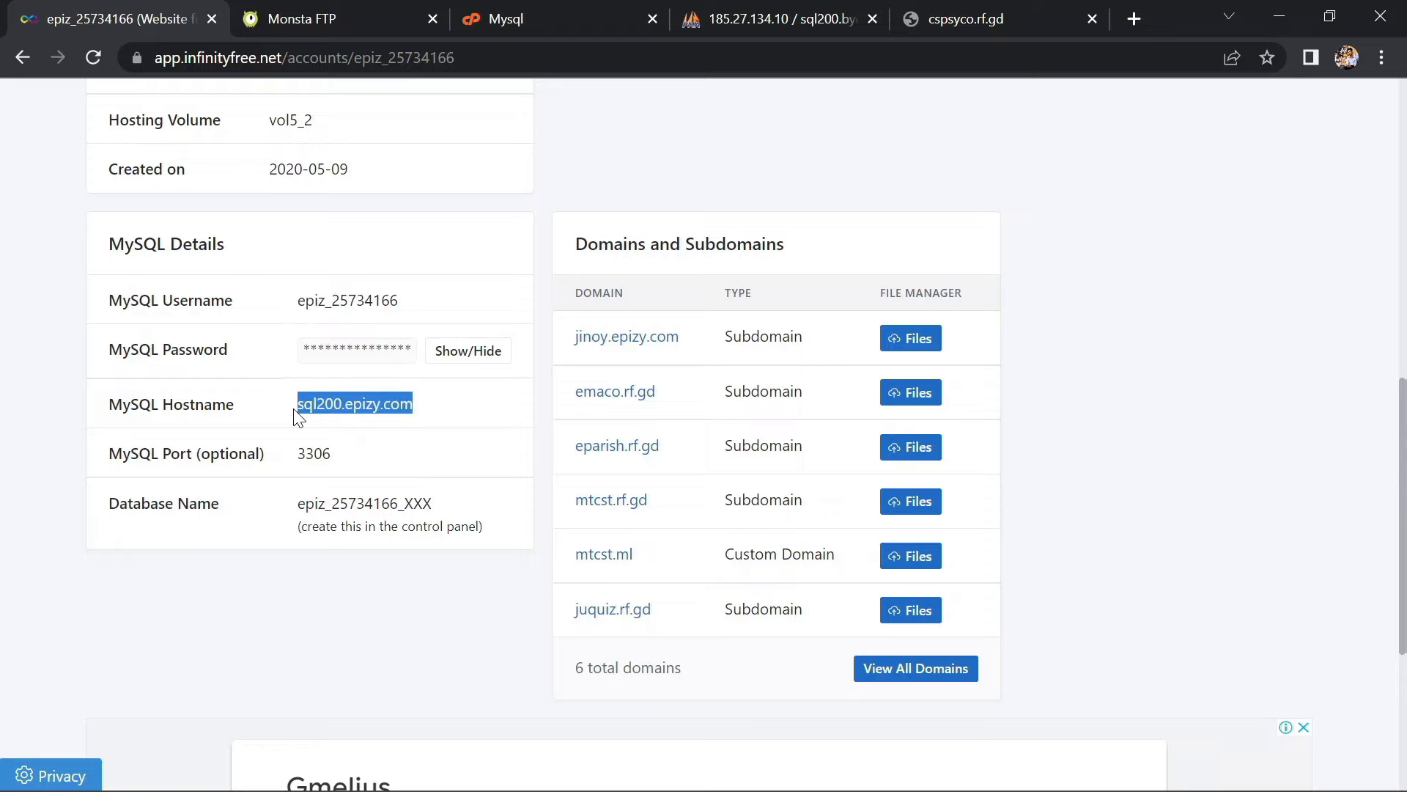
pyautogui.hotkey('alt', 'Tab')
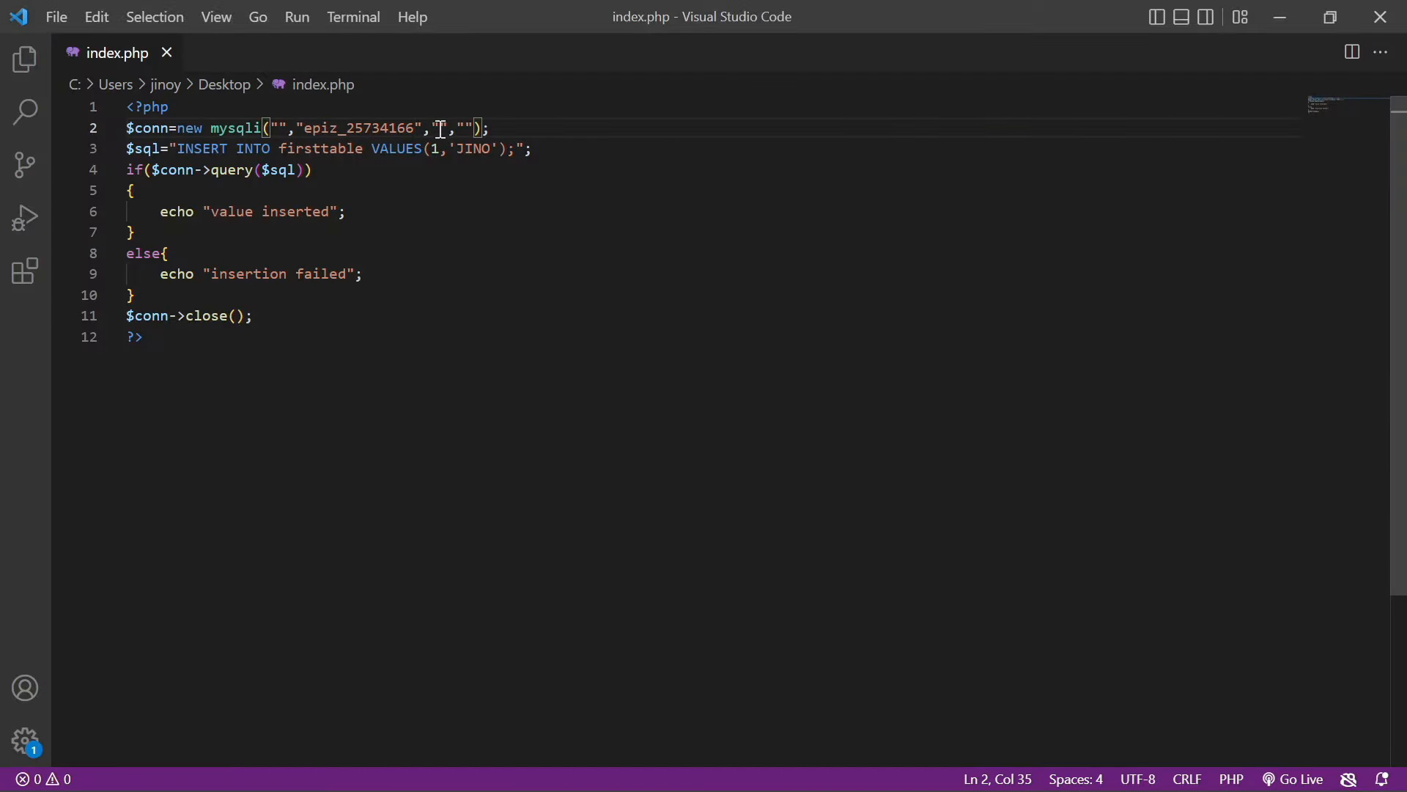
pyautogui.click(278, 130)
pyautogui.hotkey('ctrl', 'v')
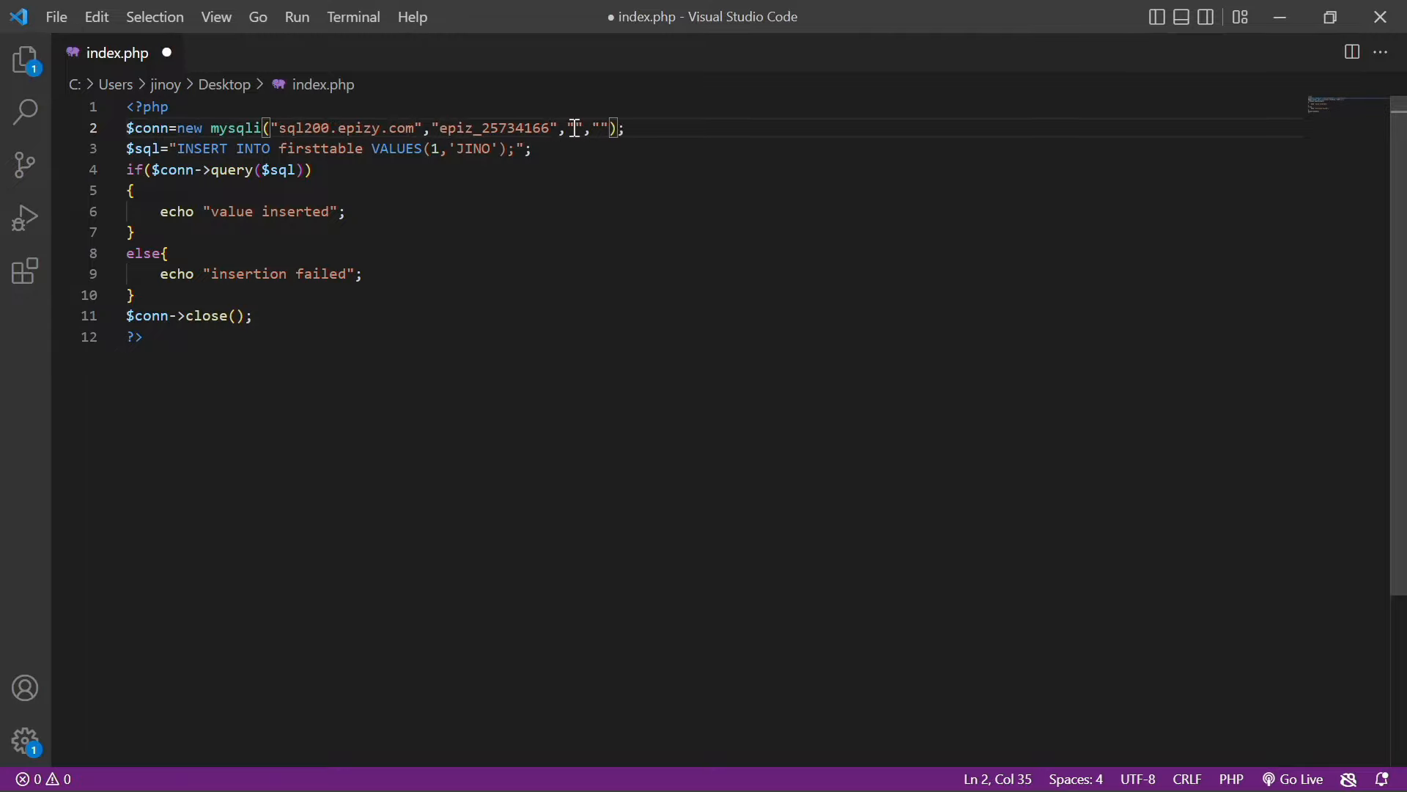
# Fill in the database name argument, correcting its placeholder to cspsyco
pyautogui.hotkey('alt', 'Tab')
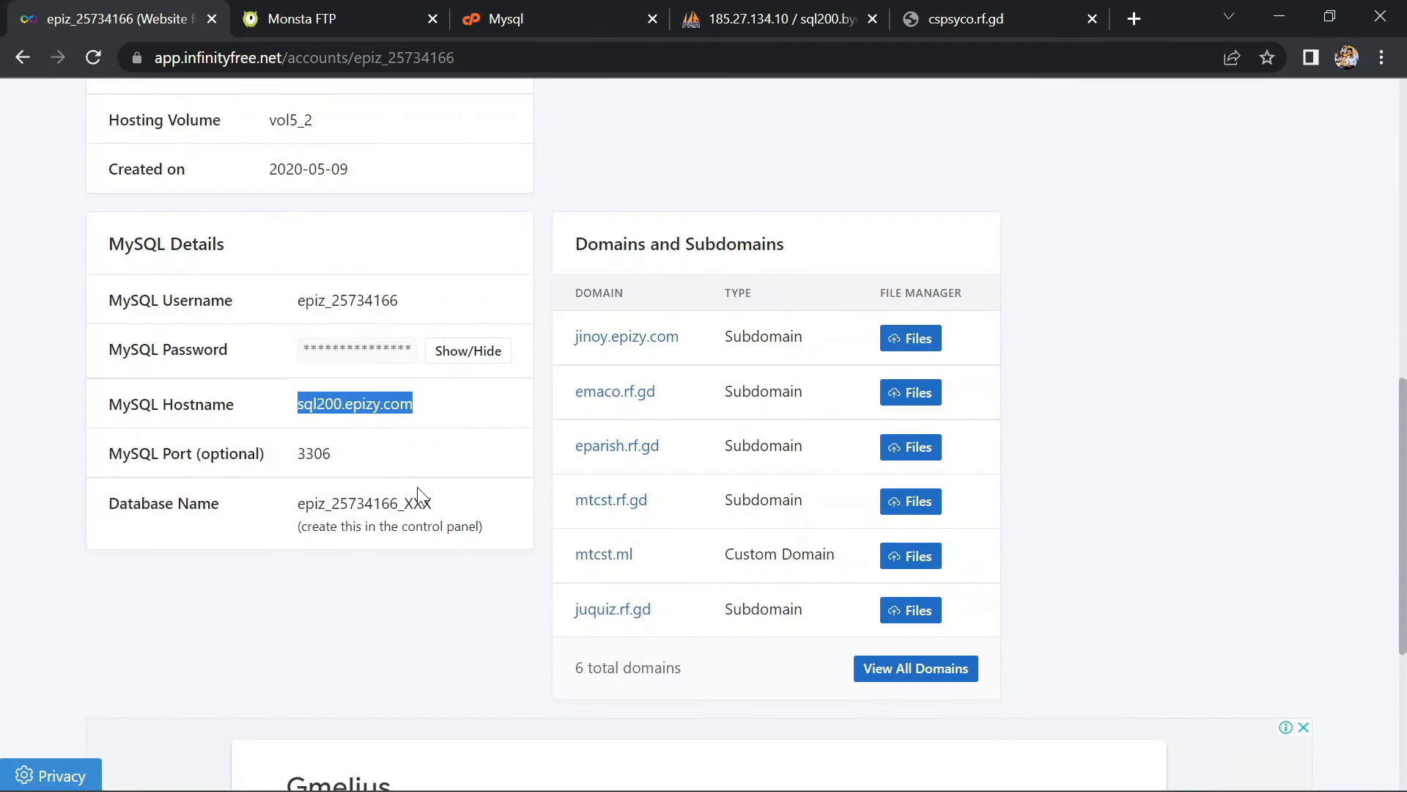
pyautogui.moveTo(439, 503); pyautogui.dragTo(310, 502)
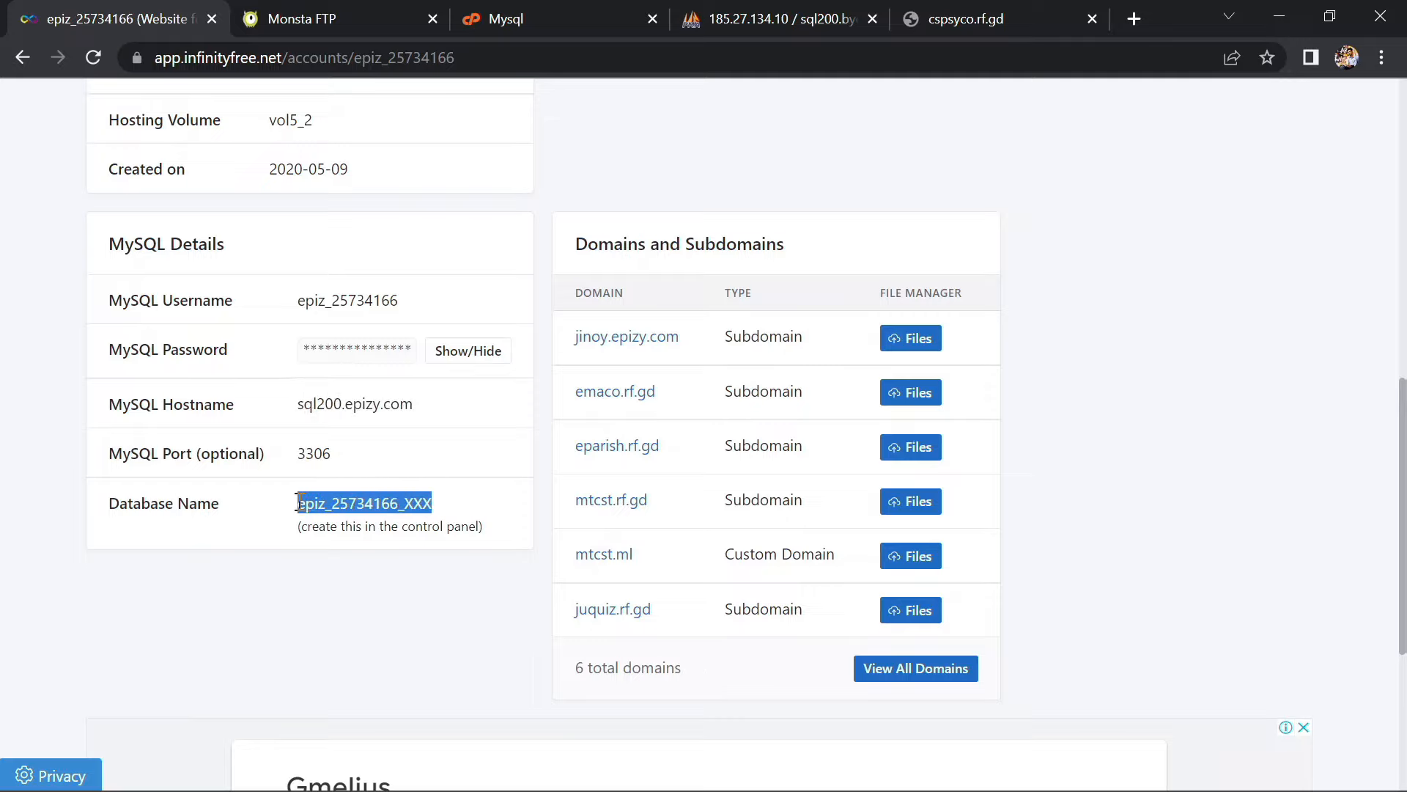
pyautogui.hotkey('alt', 'Tab')
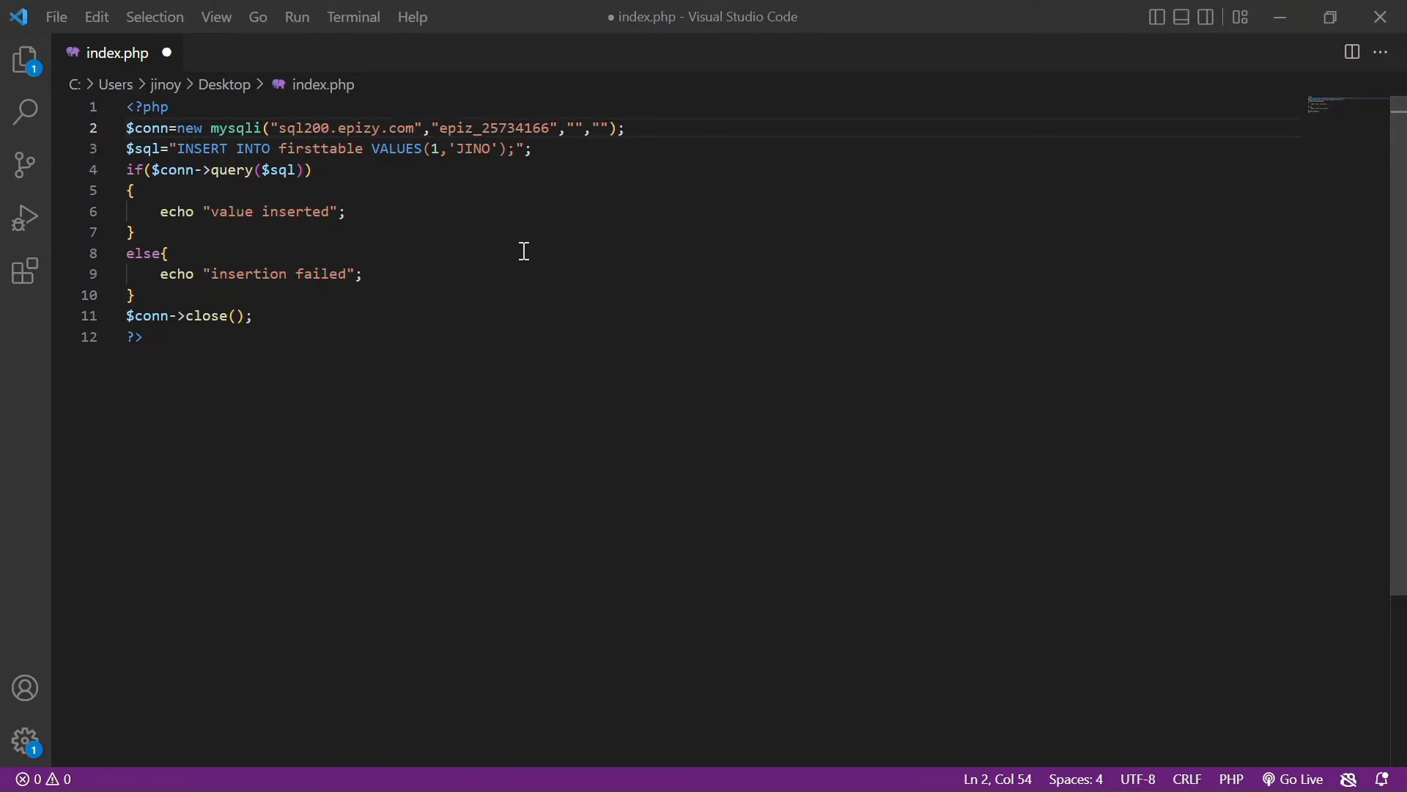
pyautogui.click(603, 129)
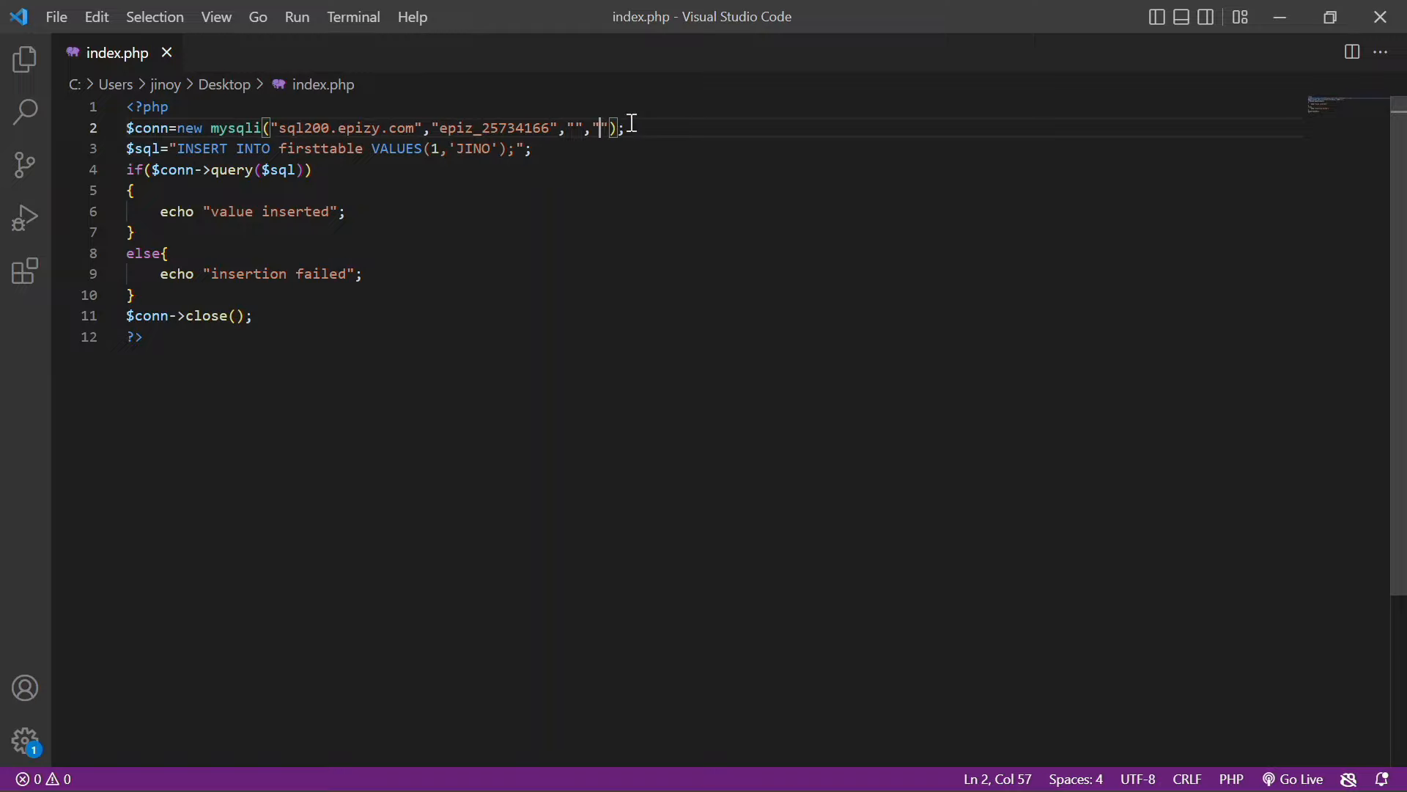
pyautogui.write('epiz_25734166_XXX')
pyautogui.press('BackSpace')
pyautogui.press('BackSpace')
pyautogui.press('BackSpace')
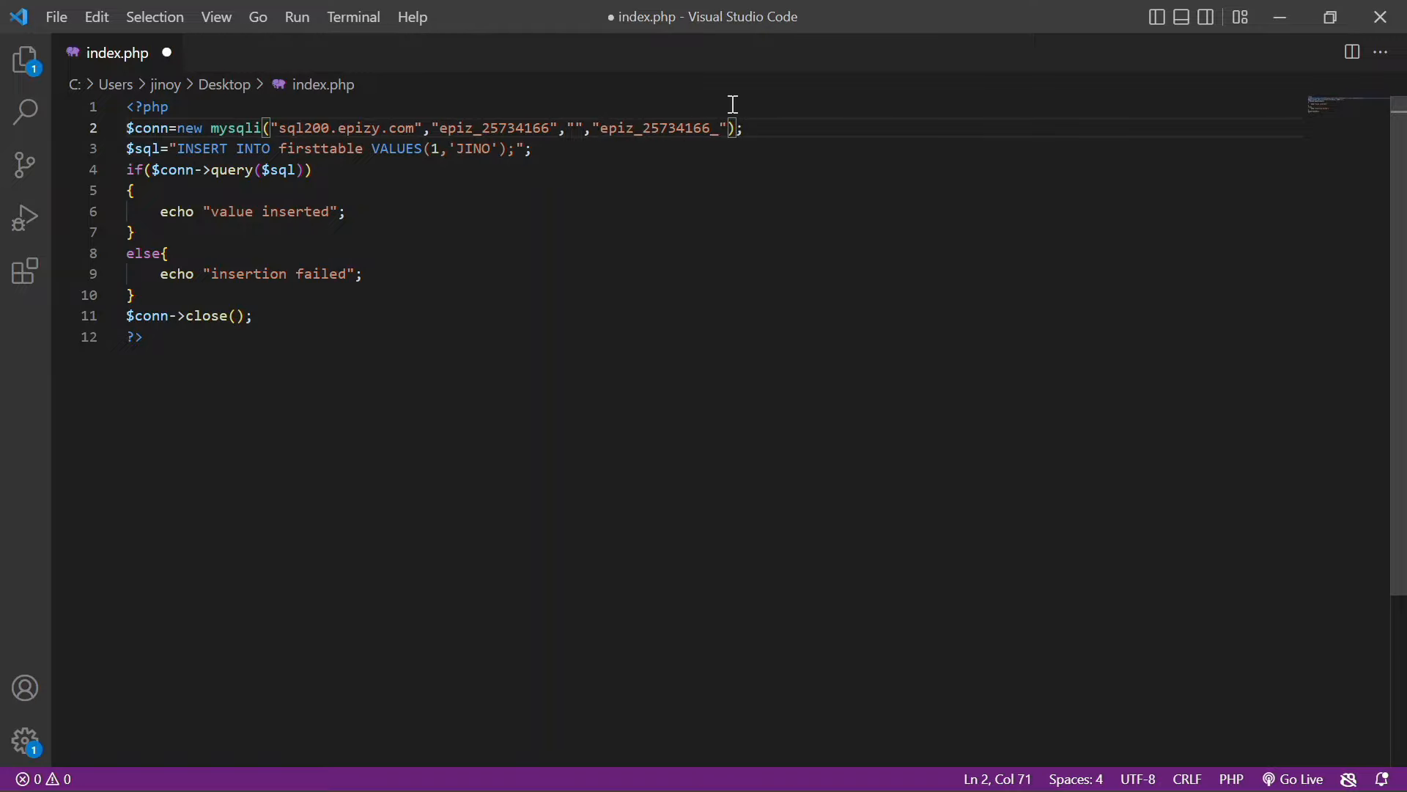
pyautogui.write('cspsyco')
# Copy the MySQL password into the password argument and save index.php
pyautogui.click(575, 128)
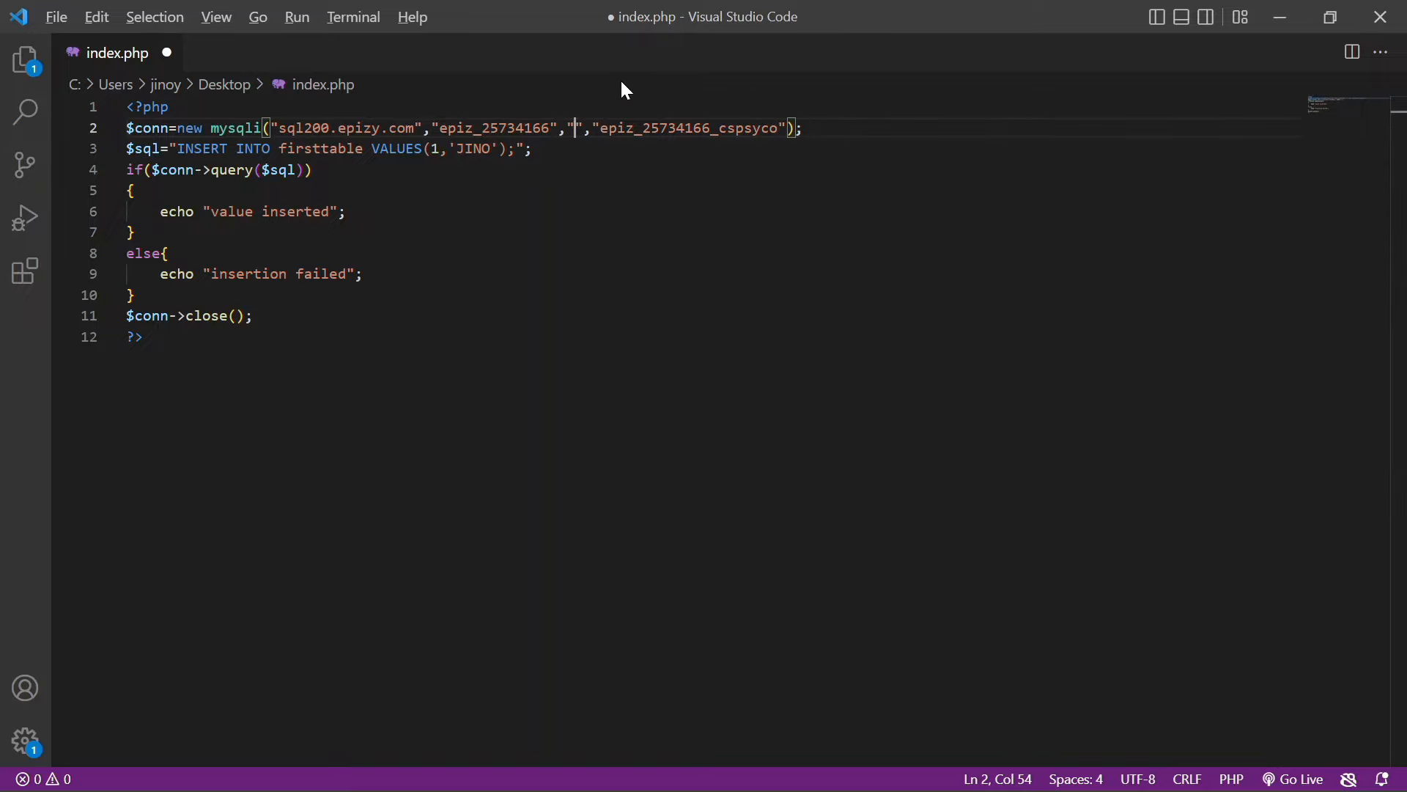
pyautogui.hotkey('alt', 'Tab')
pyautogui.click(462, 368)
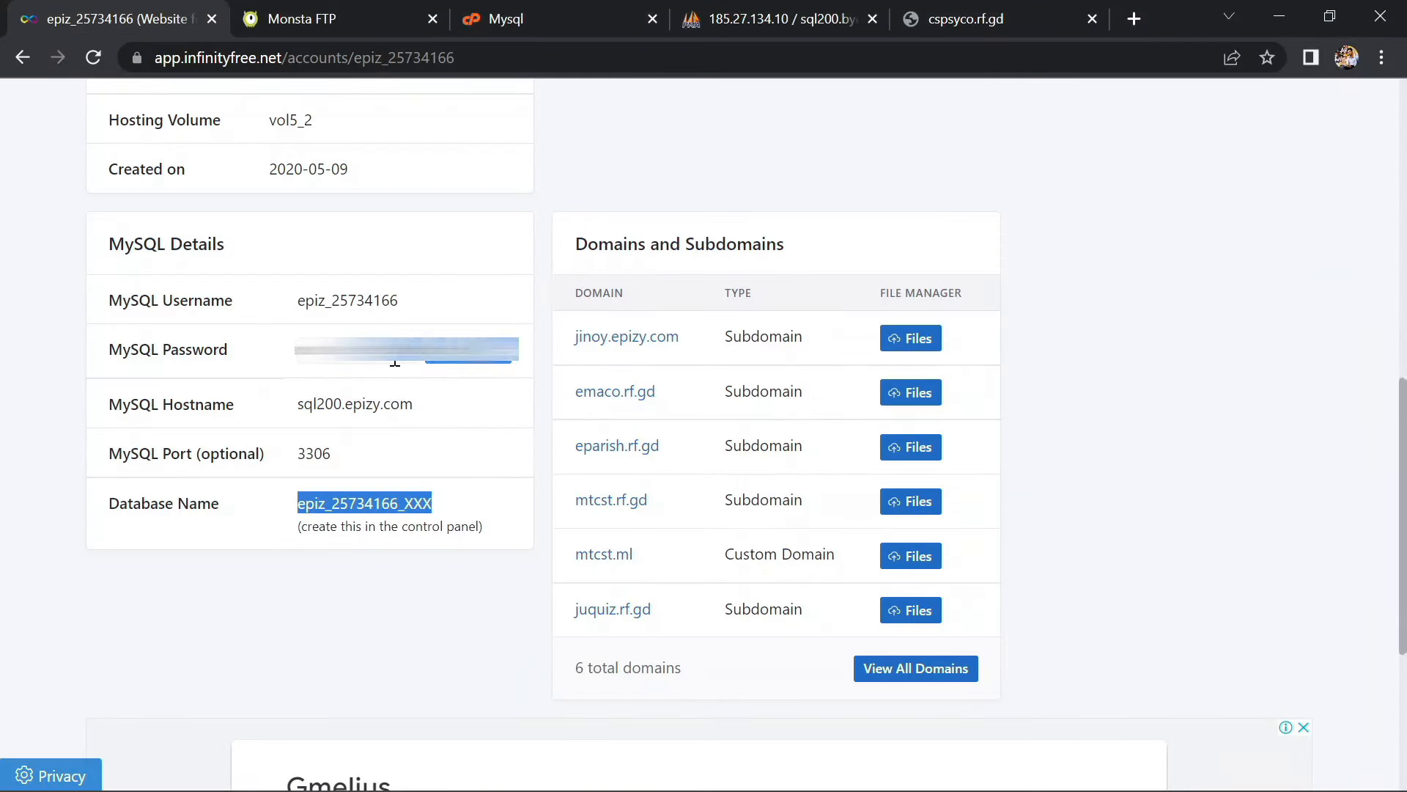
pyautogui.moveTo(420, 365); pyautogui.dragTo(310, 363)
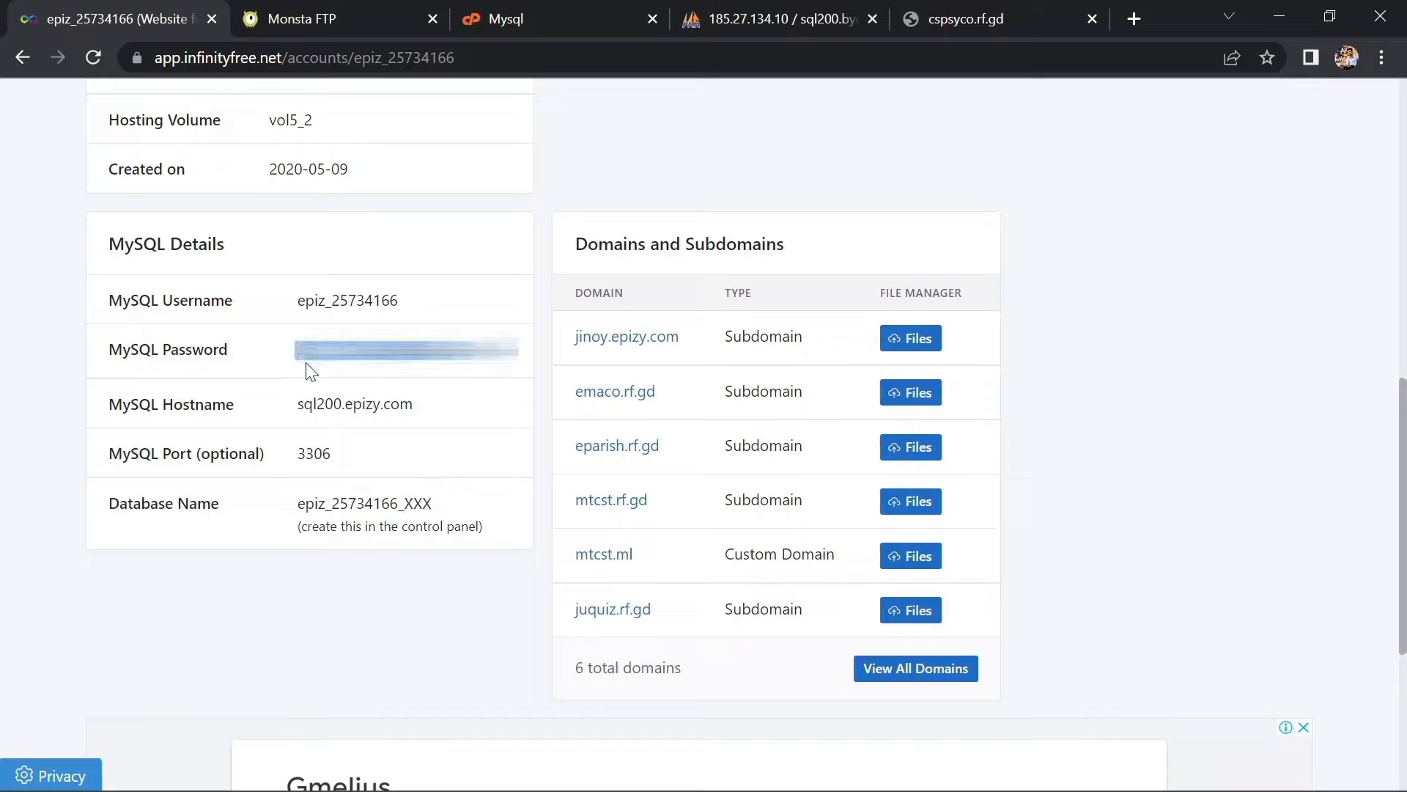
pyautogui.click(461, 366)
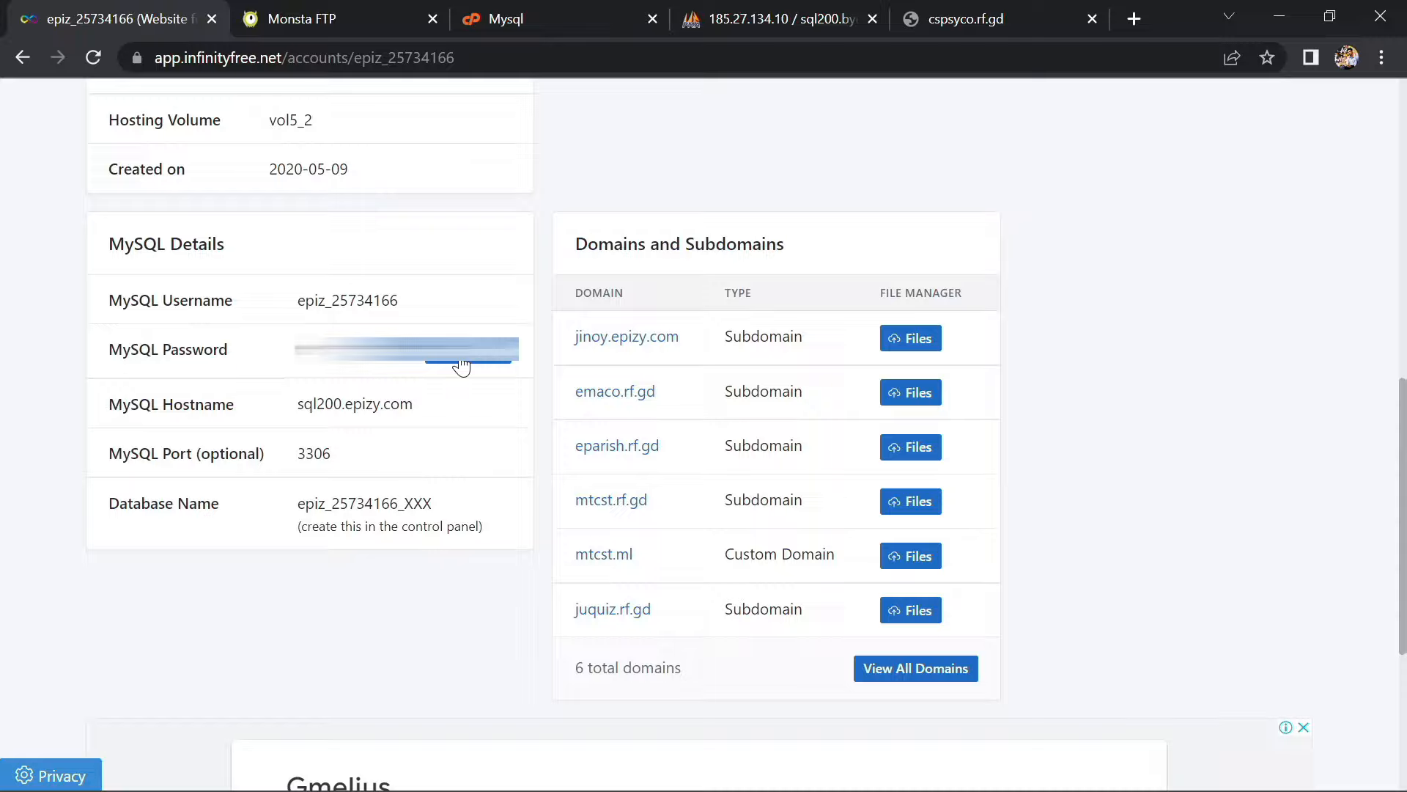
pyautogui.hotkey('alt', 'Tab')
pyautogui.click(569, 127)
pyautogui.hotkey('ctrl', 'v')
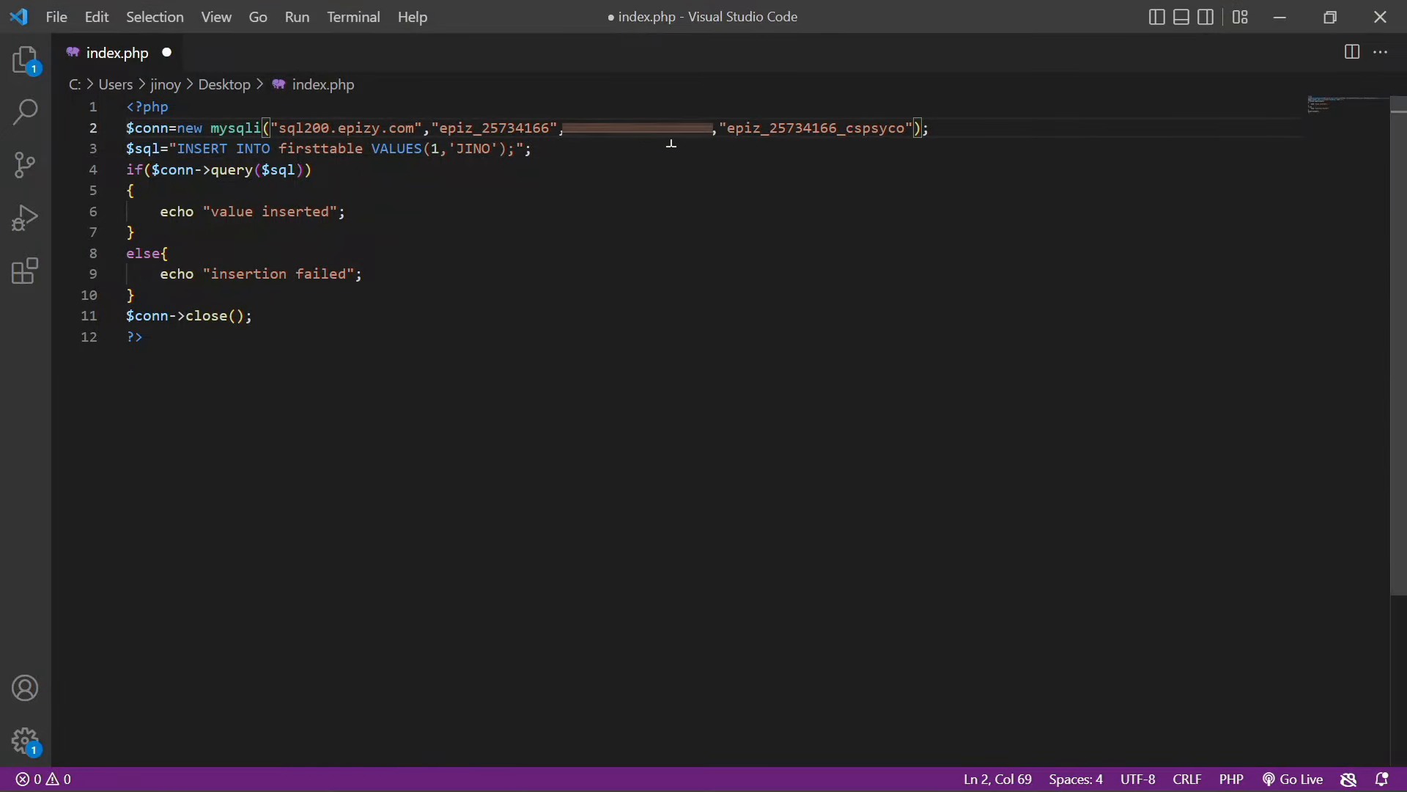
pyautogui.hotkey('ctrl', 's')
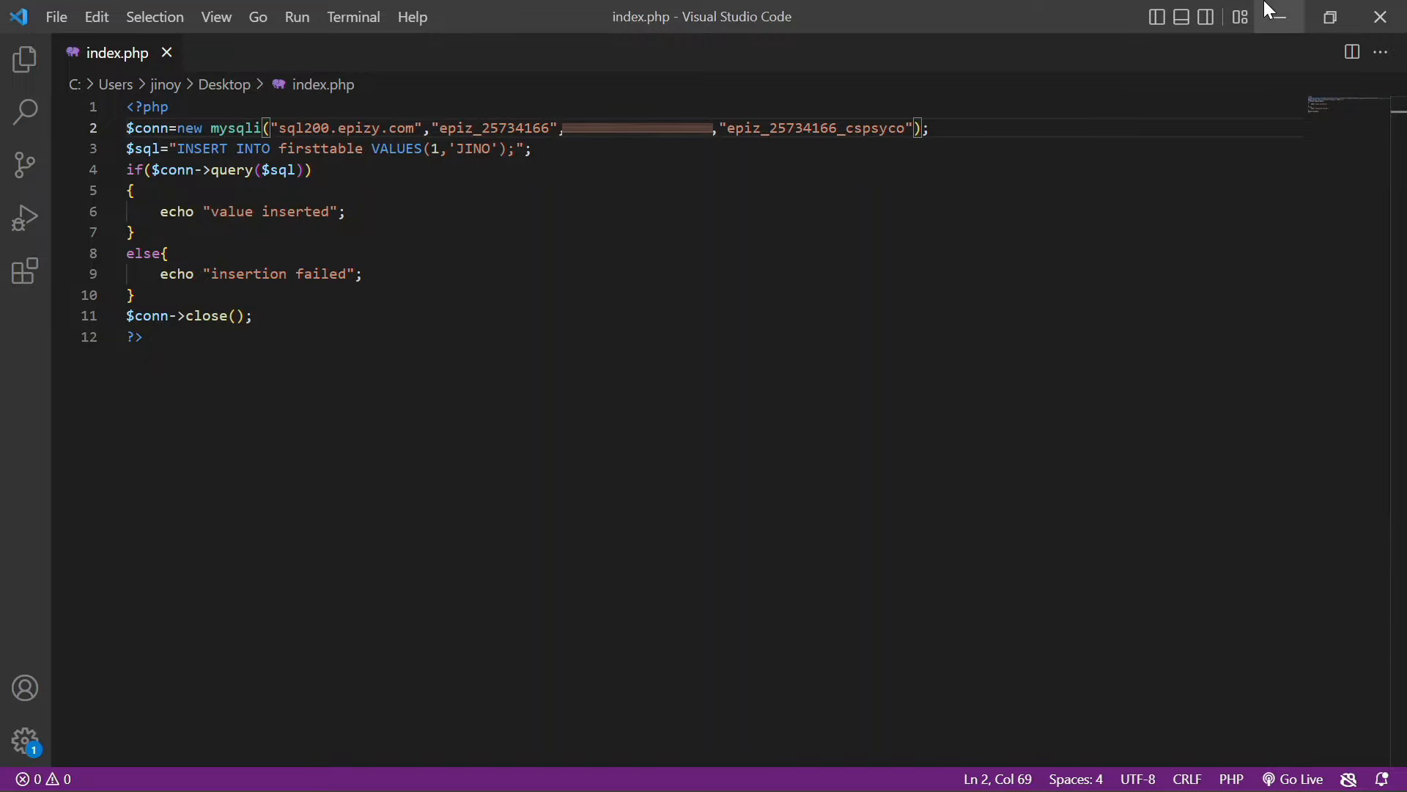
pyautogui.click(1279, 15)
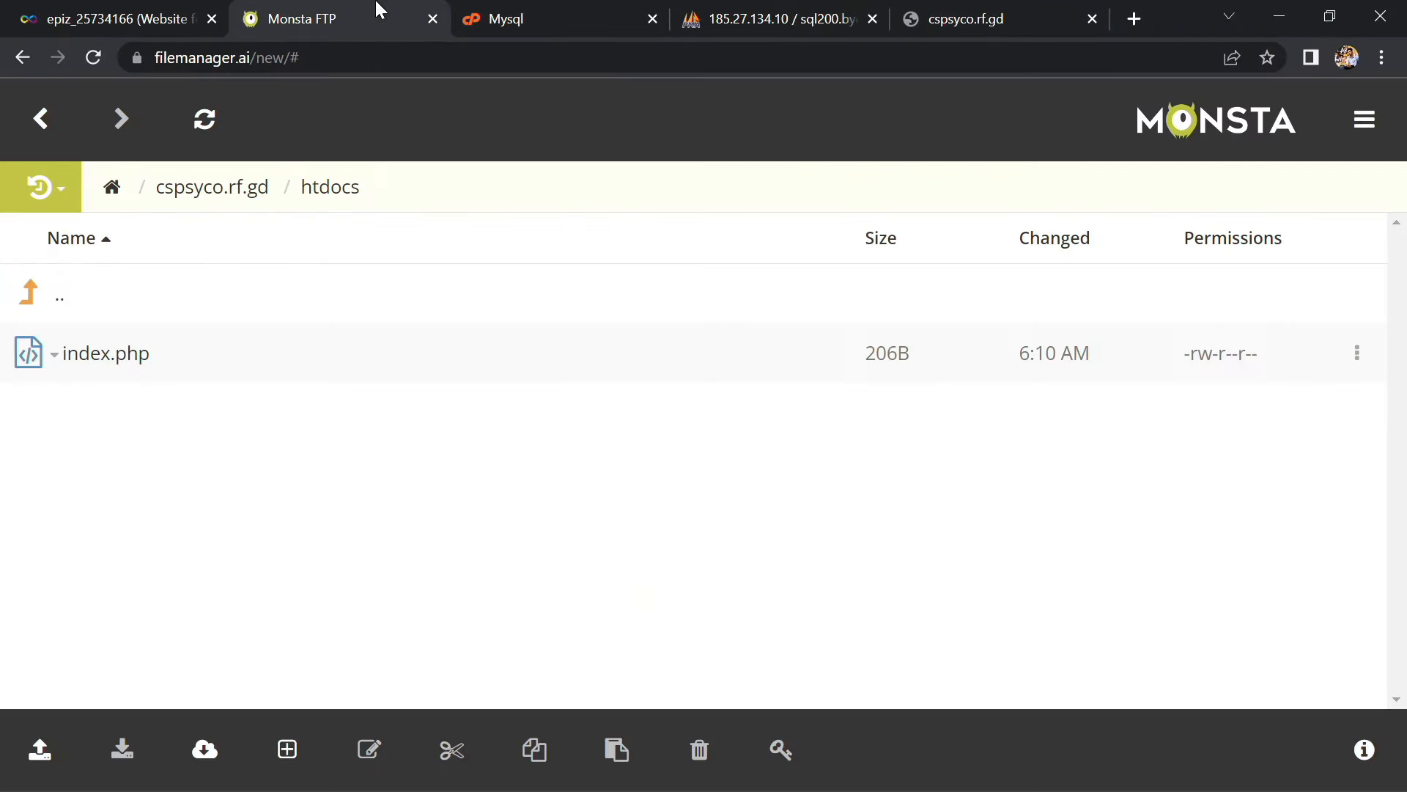
# Delete the old 206B index.php from htdocs
pyautogui.rightClick(129, 357)
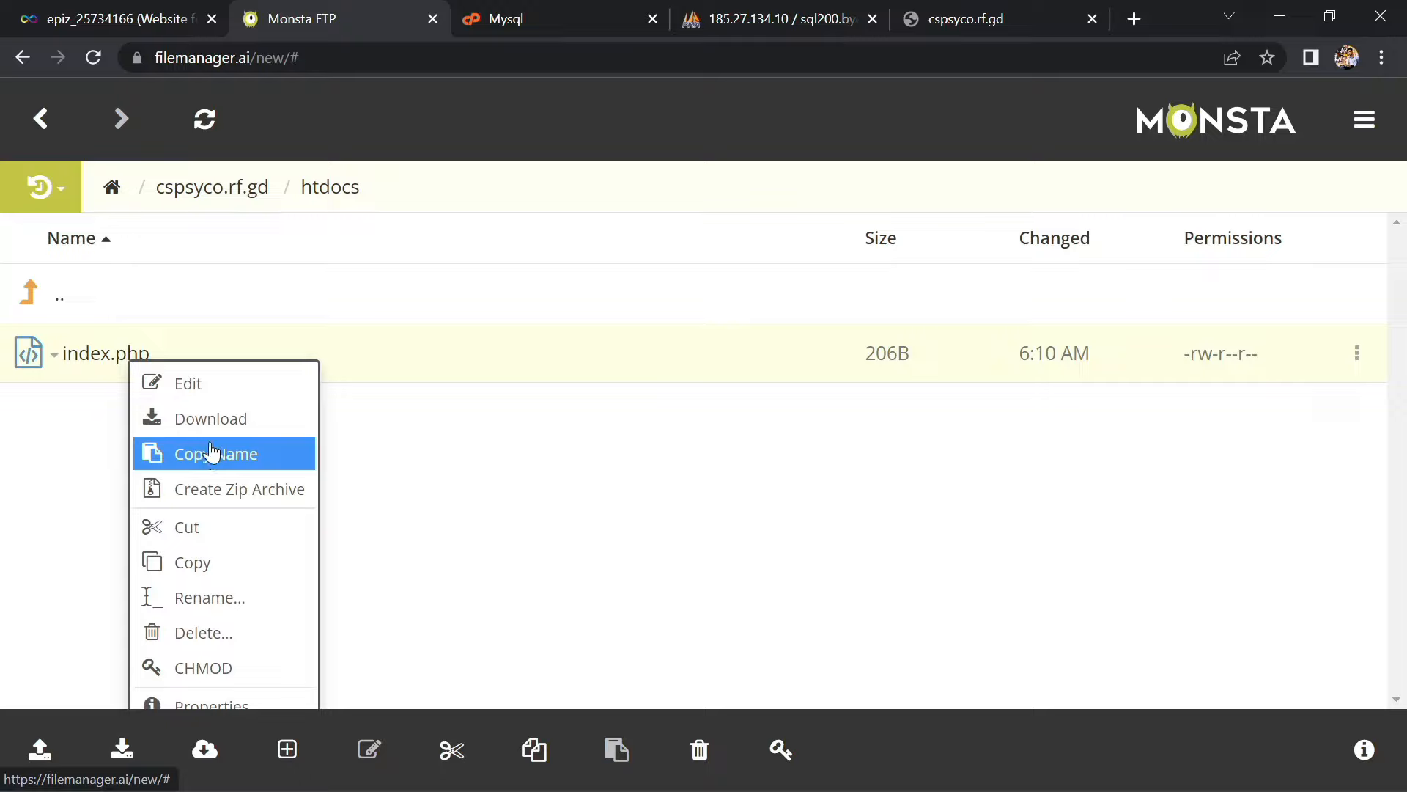
pyautogui.click(208, 652)
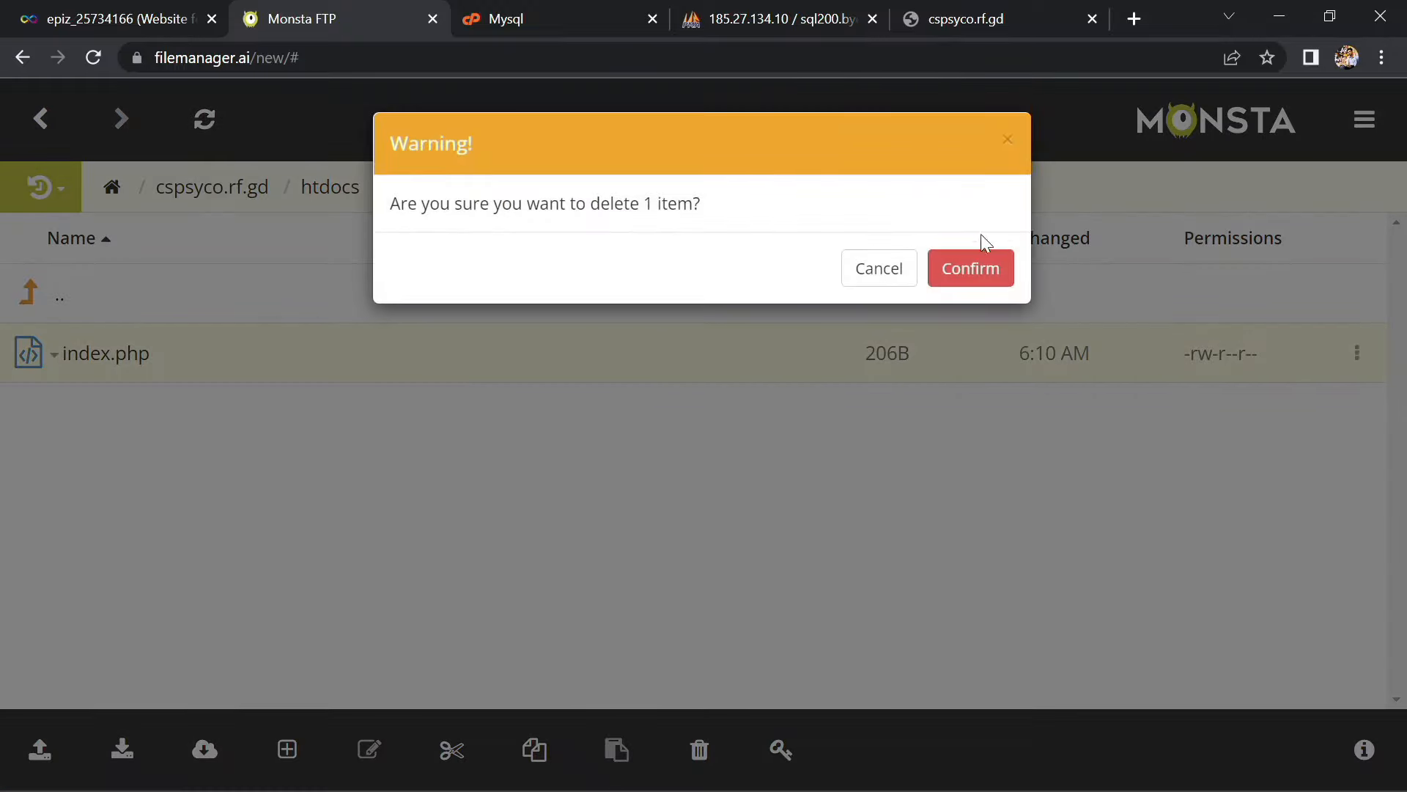
pyautogui.click(963, 266)
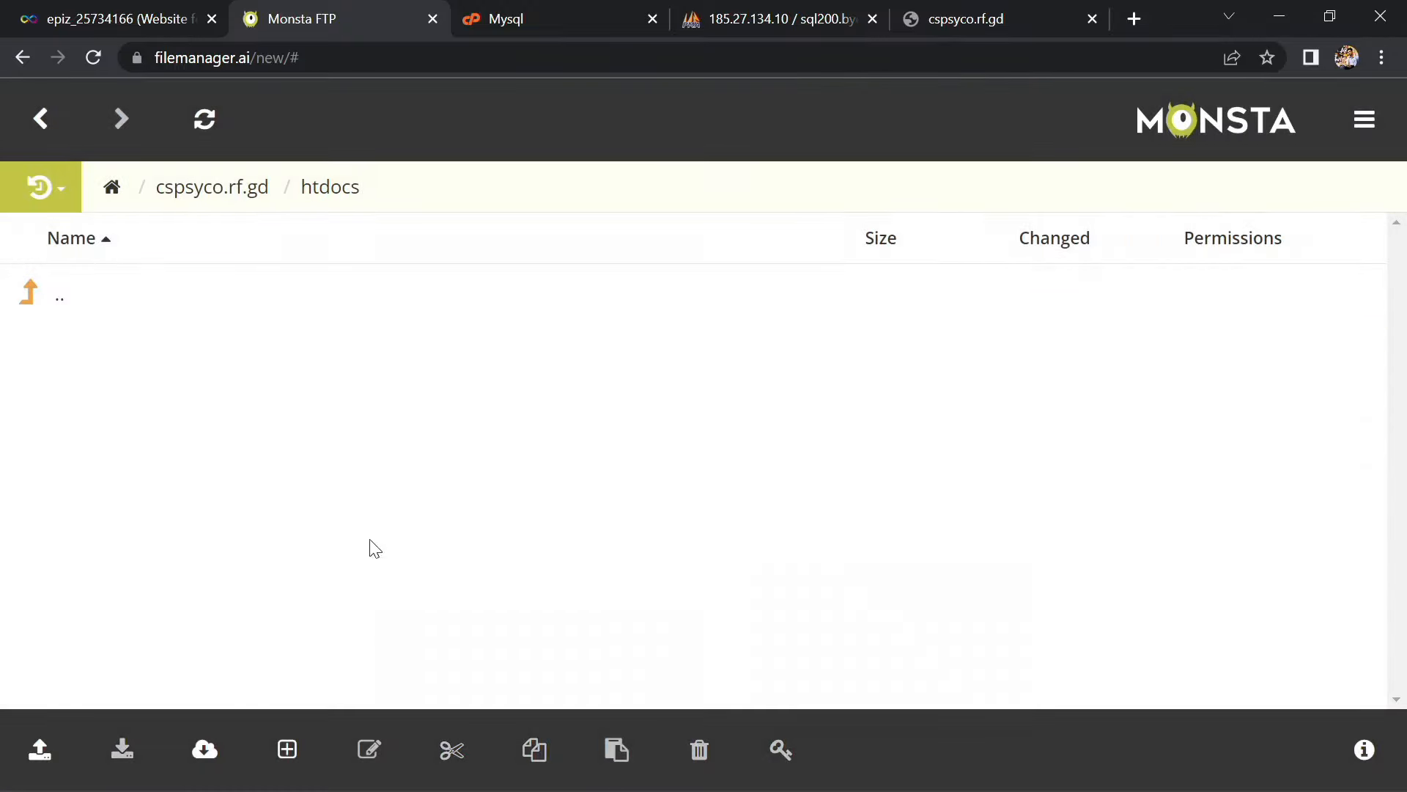
# Upload the updated index.php from the desktop into htdocs
pyautogui.click(6, 756)
pyautogui.click(38, 606)
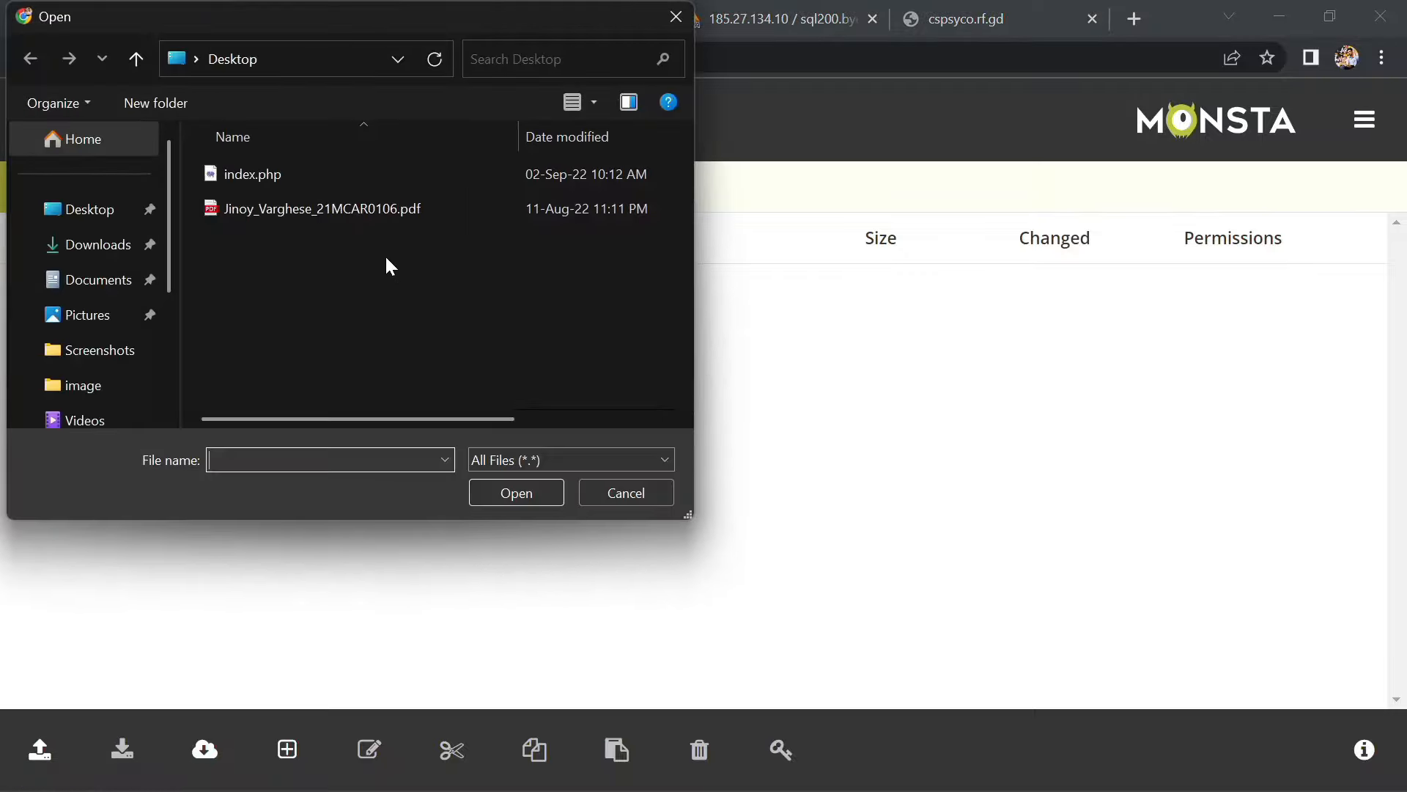
pyautogui.doubleClick(330, 174)
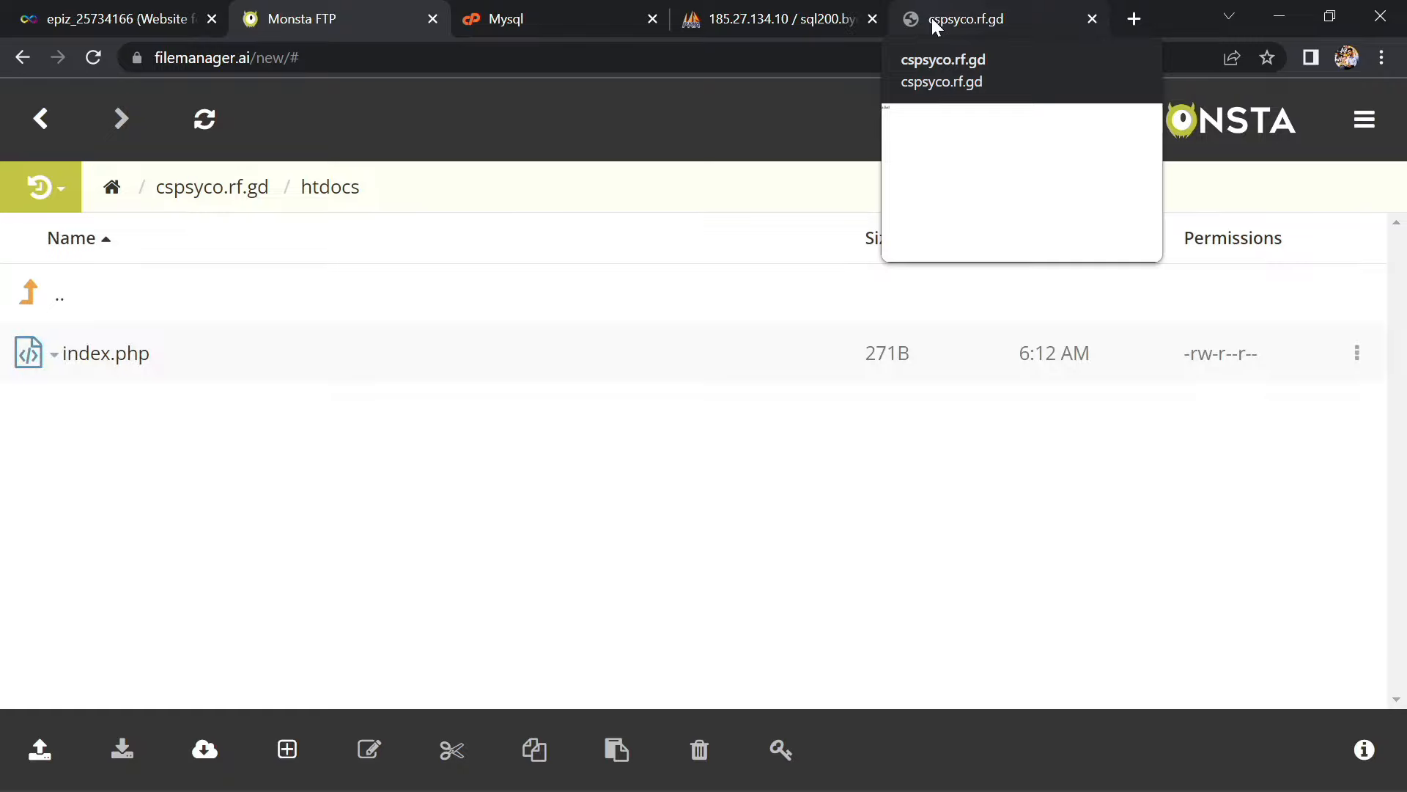
# Reload cspsyco.rf.gd to run the insert and confirm it prints "value inserted"
pyautogui.click(933, 22)
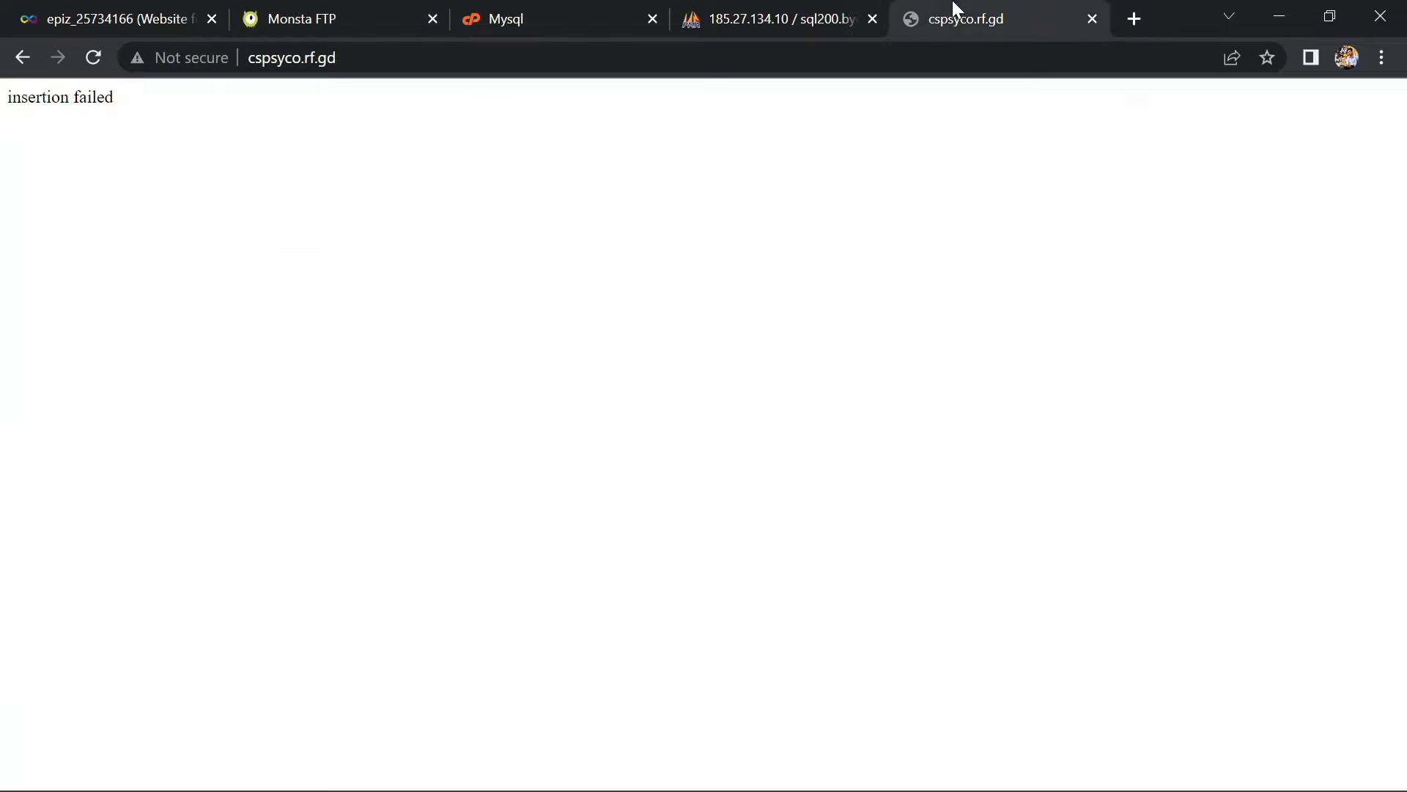
pyautogui.click(85, 68)
pyautogui.moveTo(138, 113); pyautogui.dragTo(4, 118)
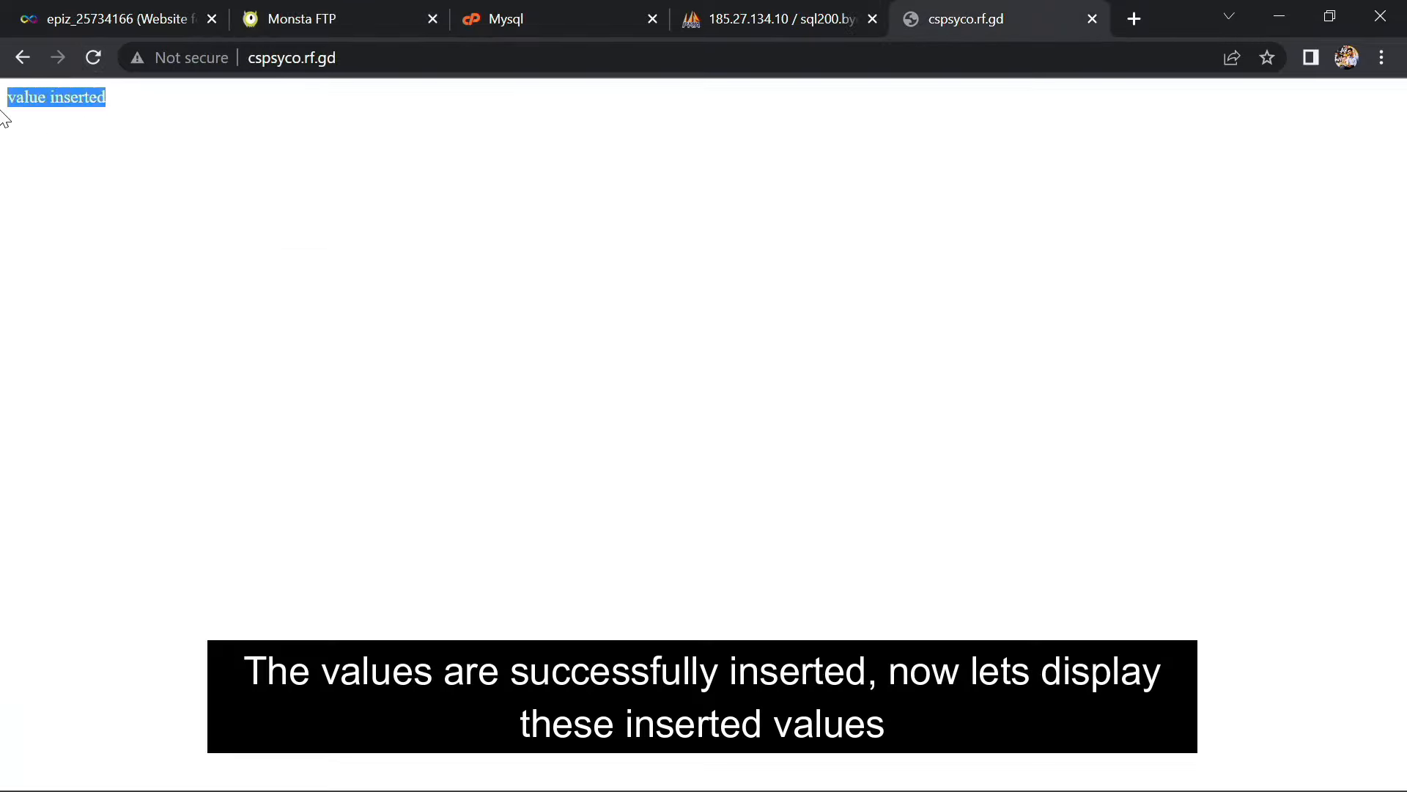
pyautogui.click(247, 112)
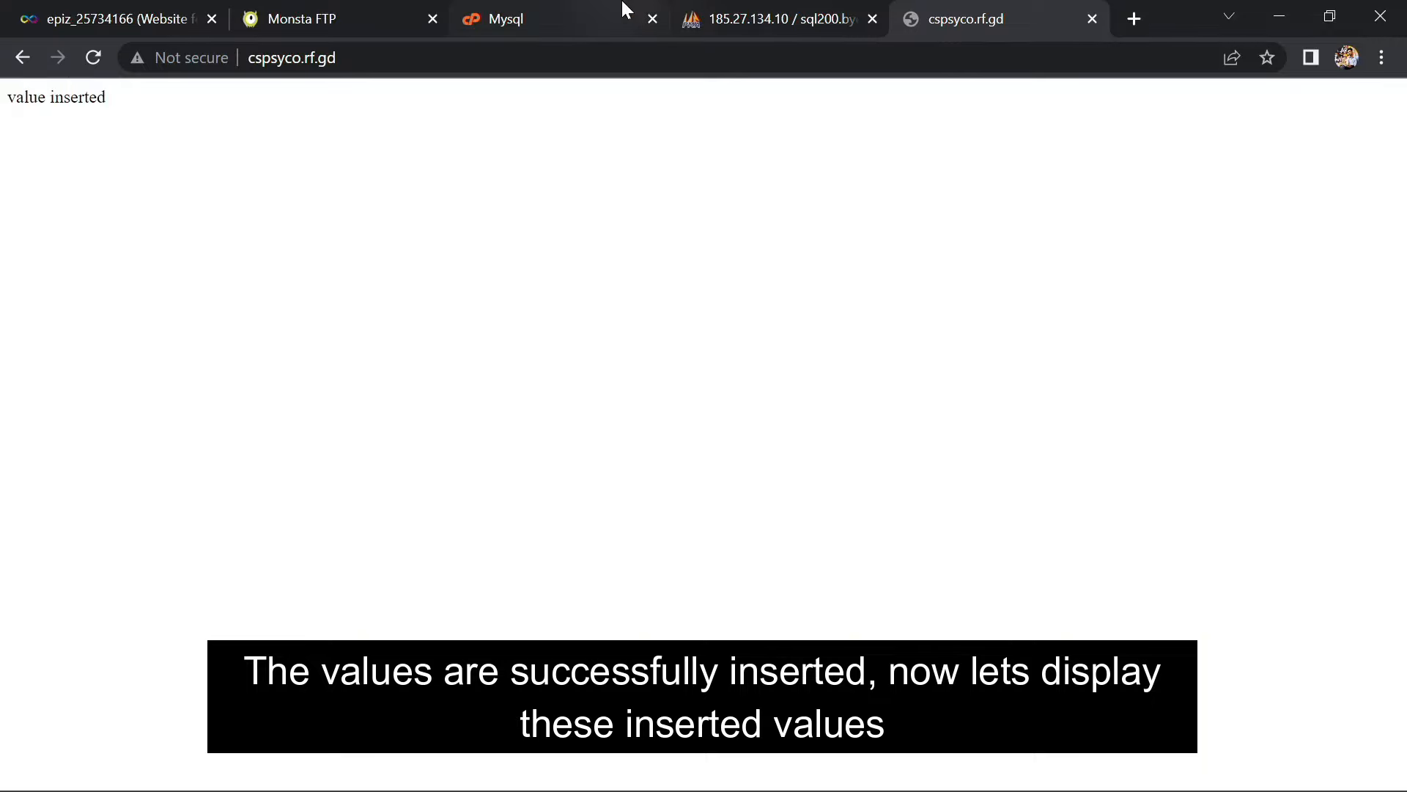
# Browse firsttable in phpMyAdmin to confirm the new row with id 1
pyautogui.click(726, 18)
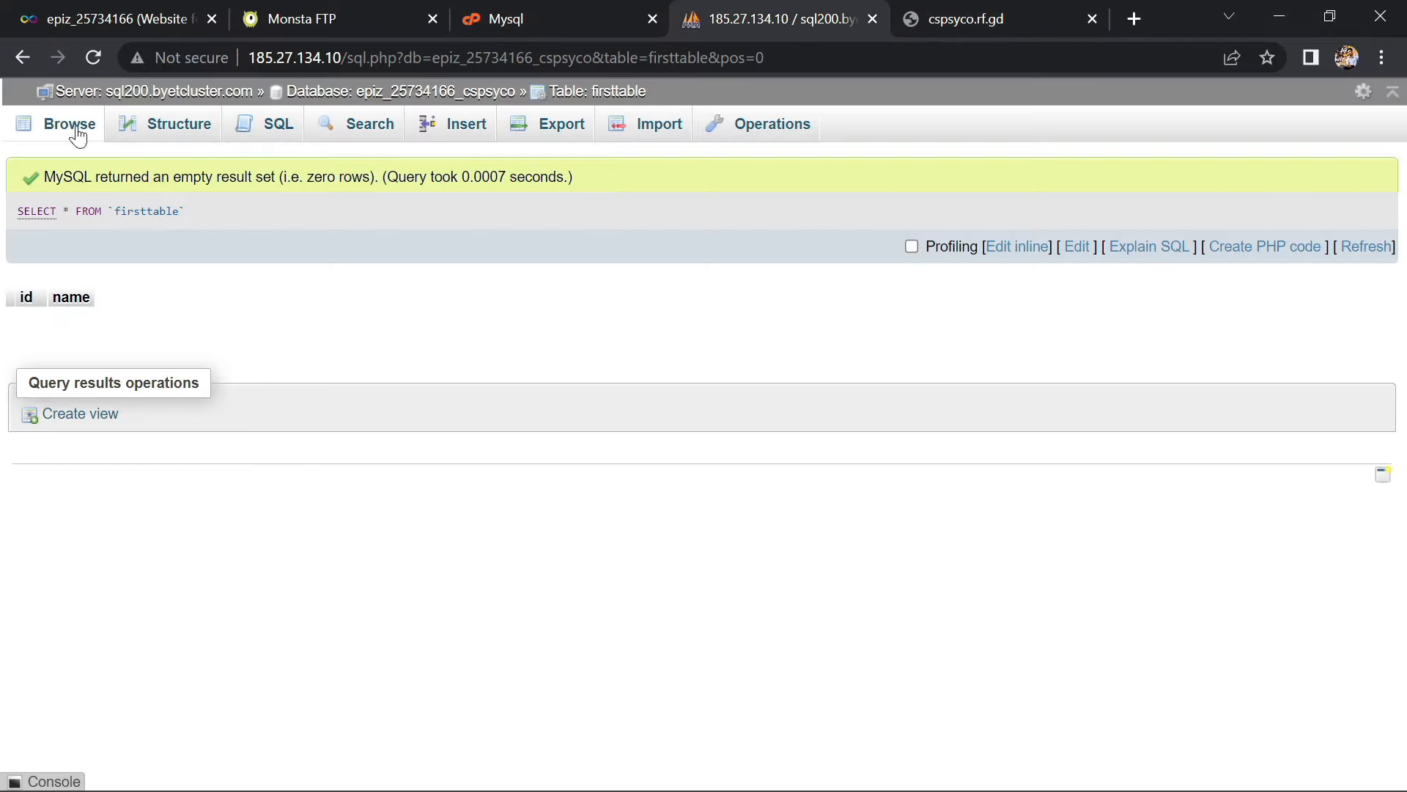
pyautogui.click(76, 129)
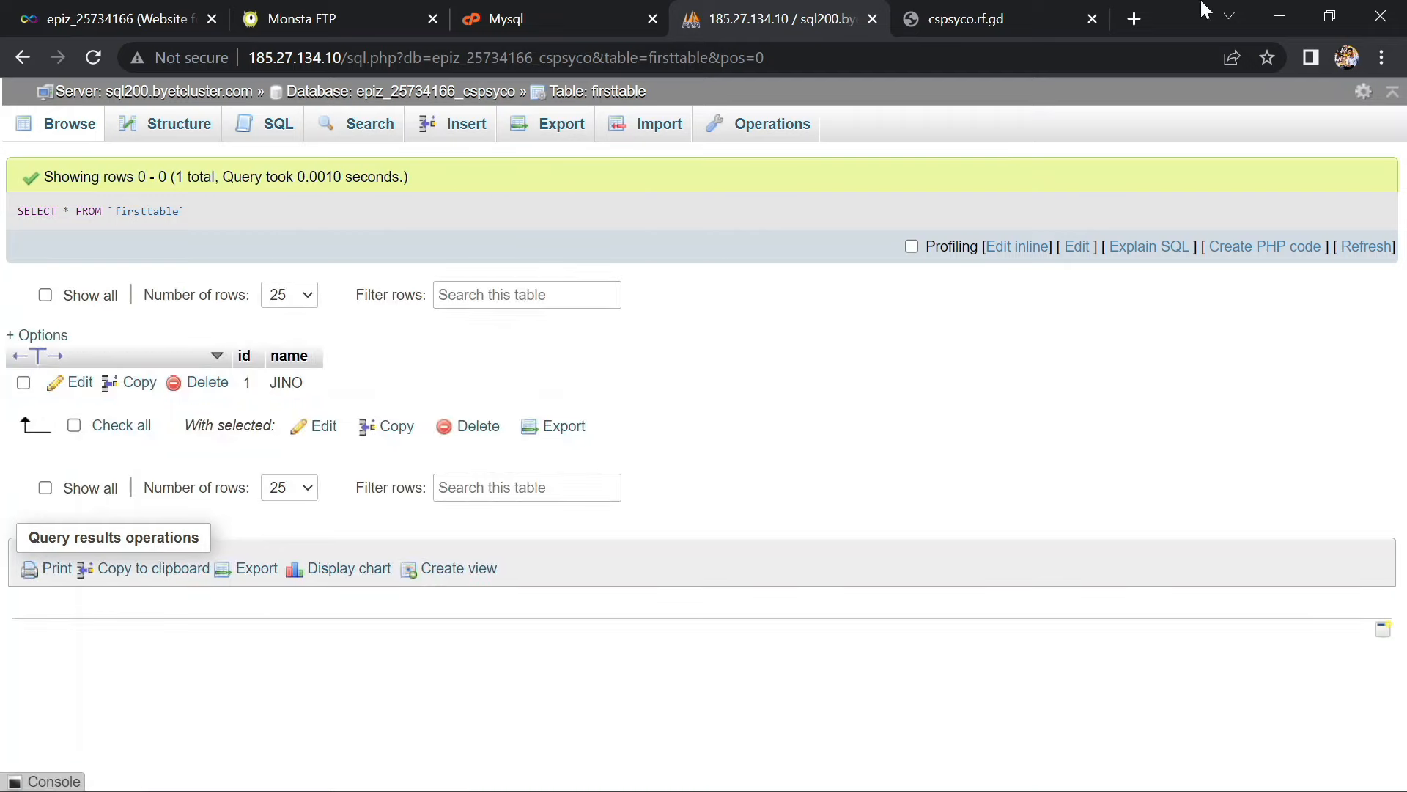
pyautogui.click(1266, 9)
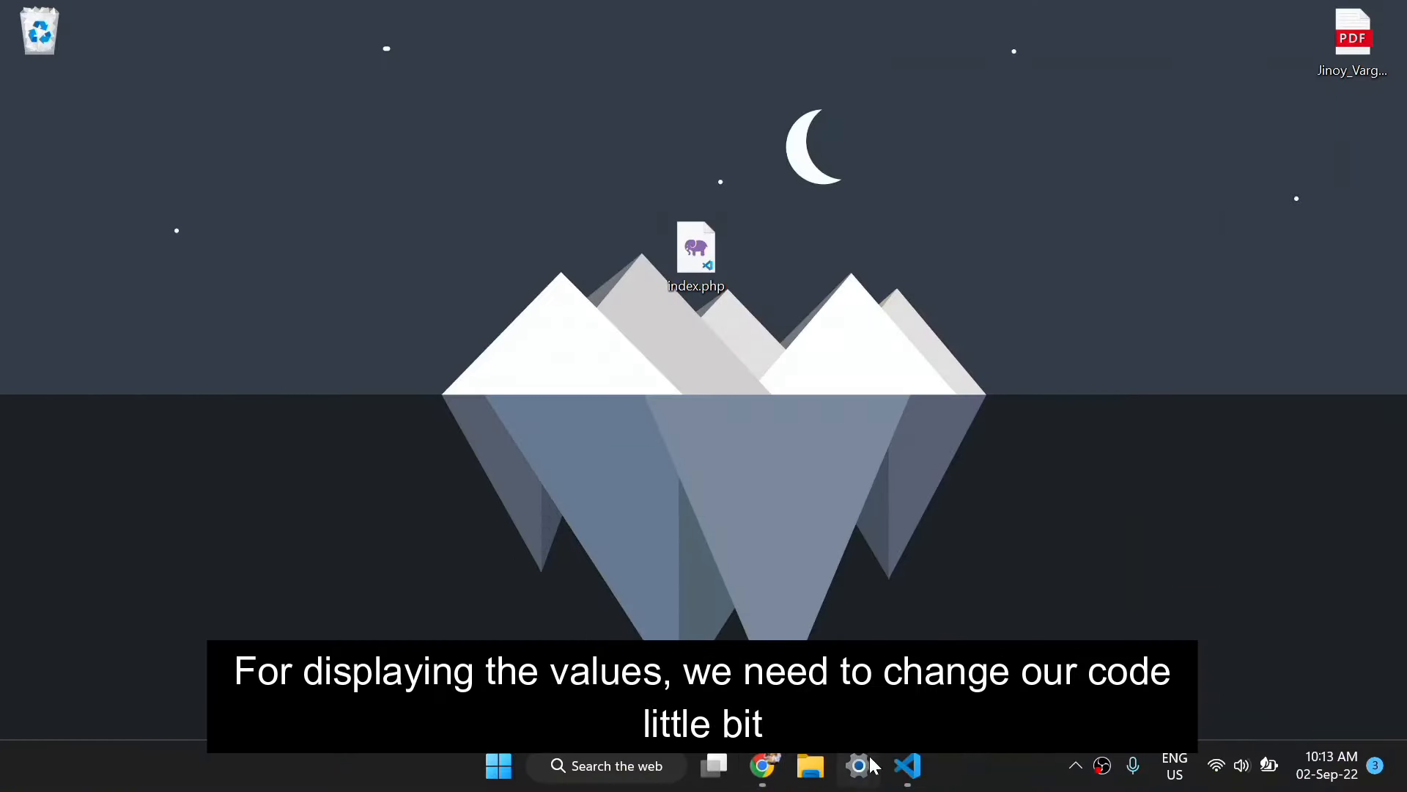
# Change the INSERT statement on line 3 to add id 2 with the name 'JIJO'
pyautogui.click(907, 765)
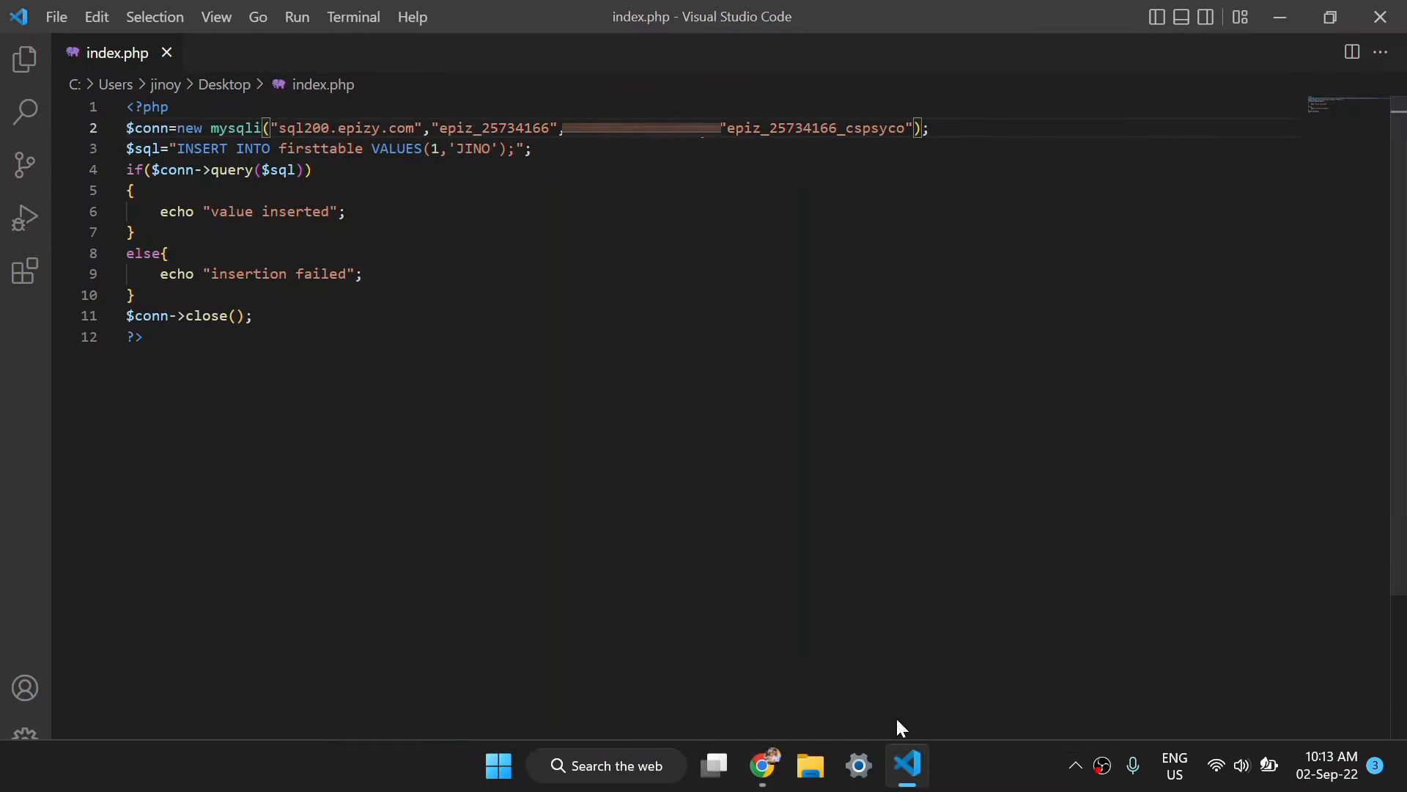
pyautogui.click(245, 361)
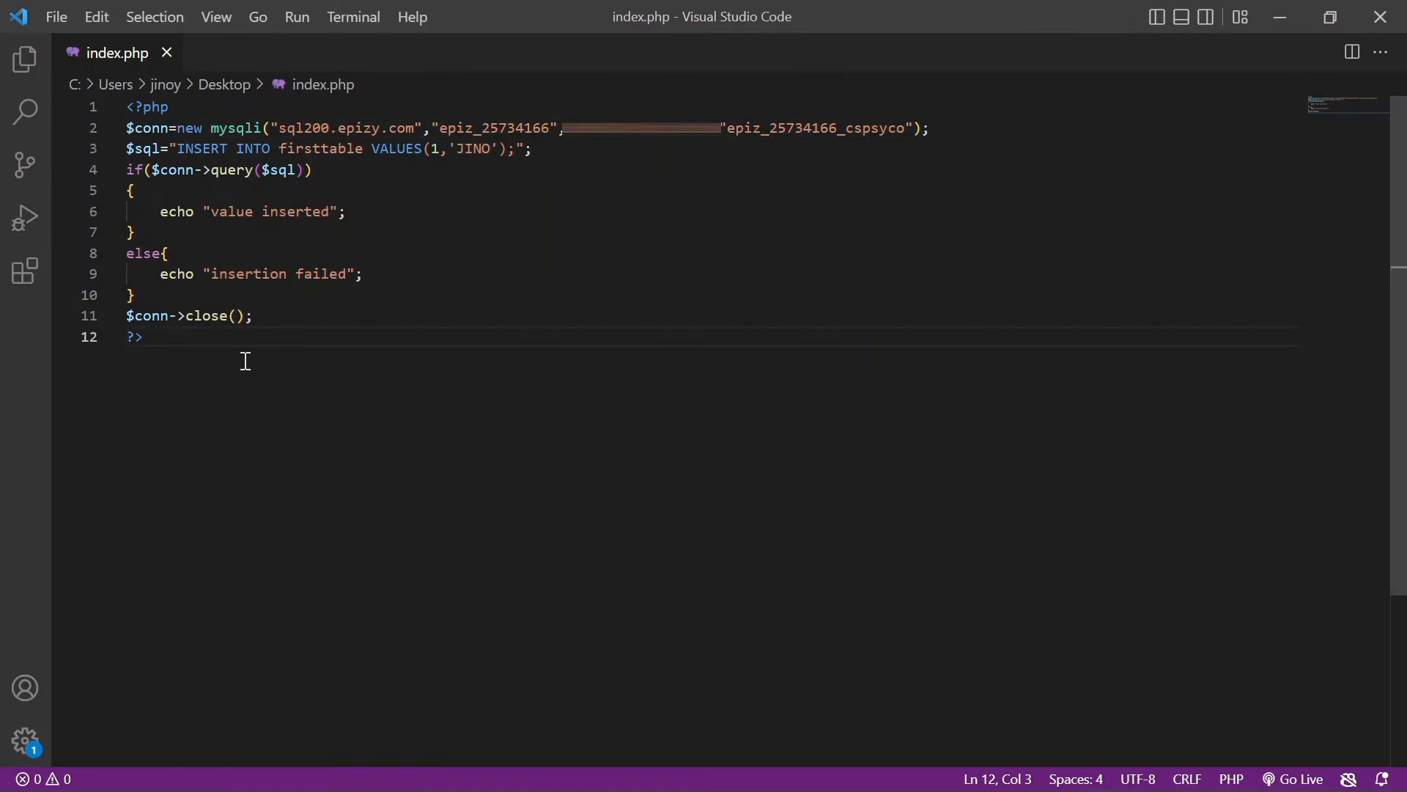
pyautogui.doubleClick(488, 150)
pyautogui.write('JIJO')
pyautogui.click(442, 151)
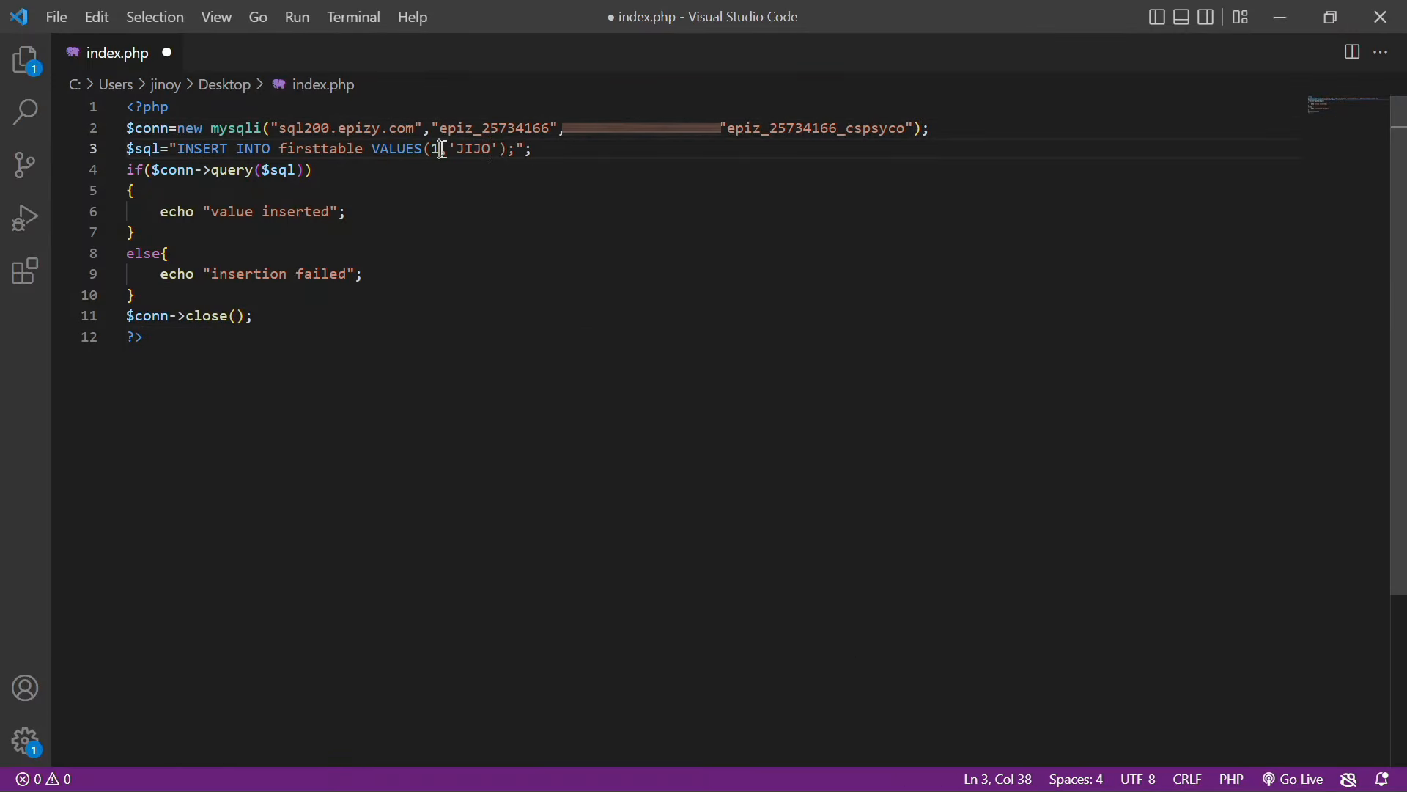
pyautogui.press('BackSpace')
pyautogui.write('2')
# After the else block, add $sql="SELECT * FROM firsttable;"
pyautogui.click(301, 292)
pyautogui.press('Return')
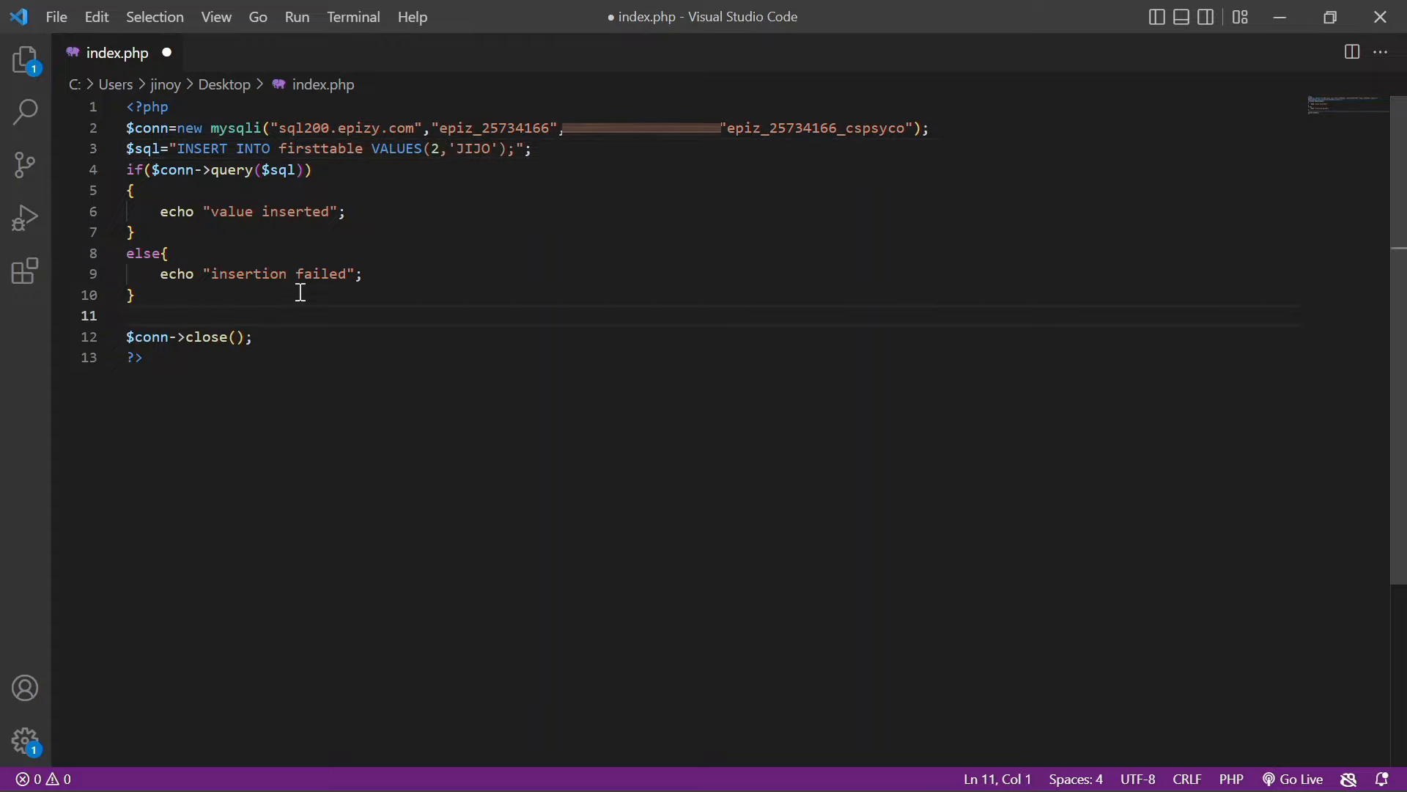
pyautogui.write('$sql=')
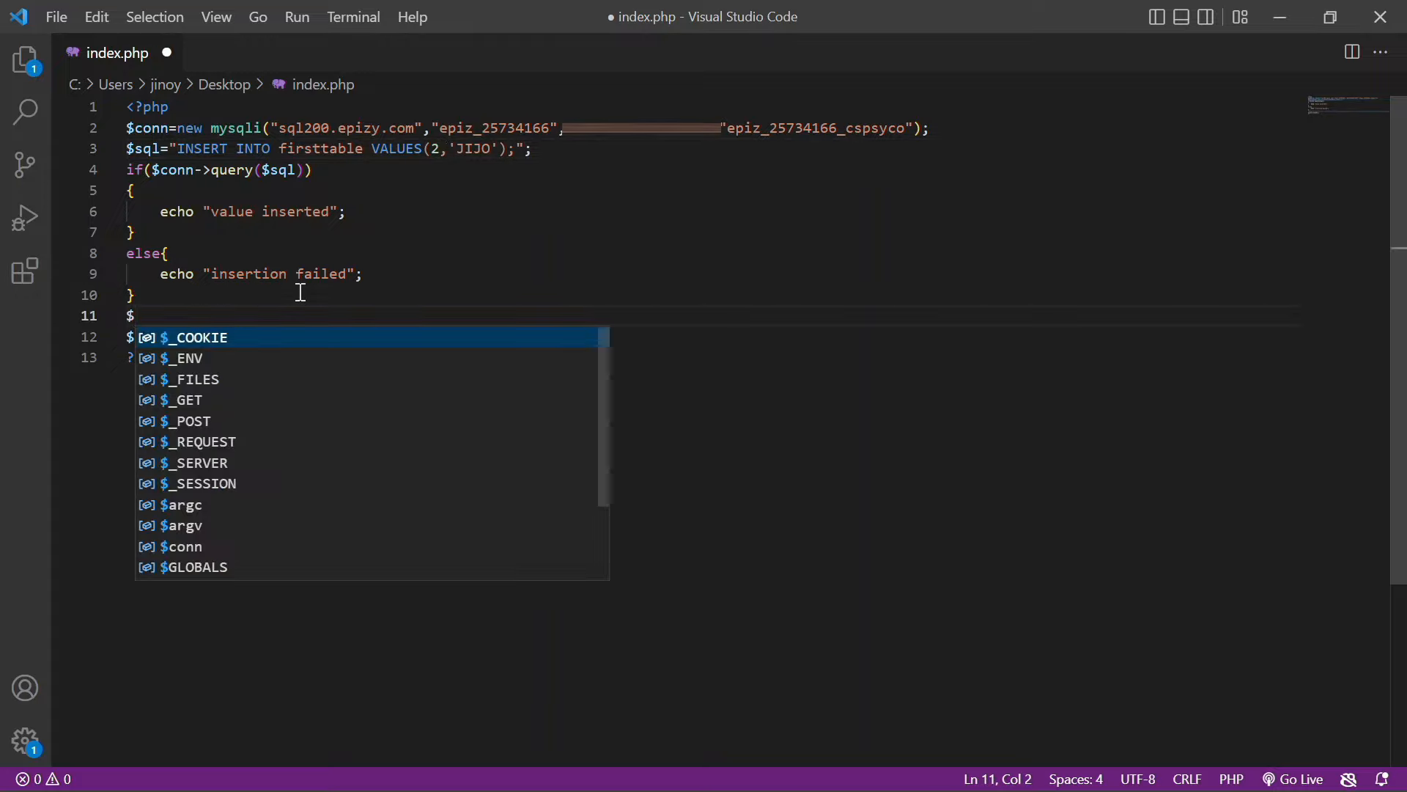
pyautogui.press('Return')
pyautogui.press('Return')
pyautogui.press('Return')
pyautogui.click(260, 316)
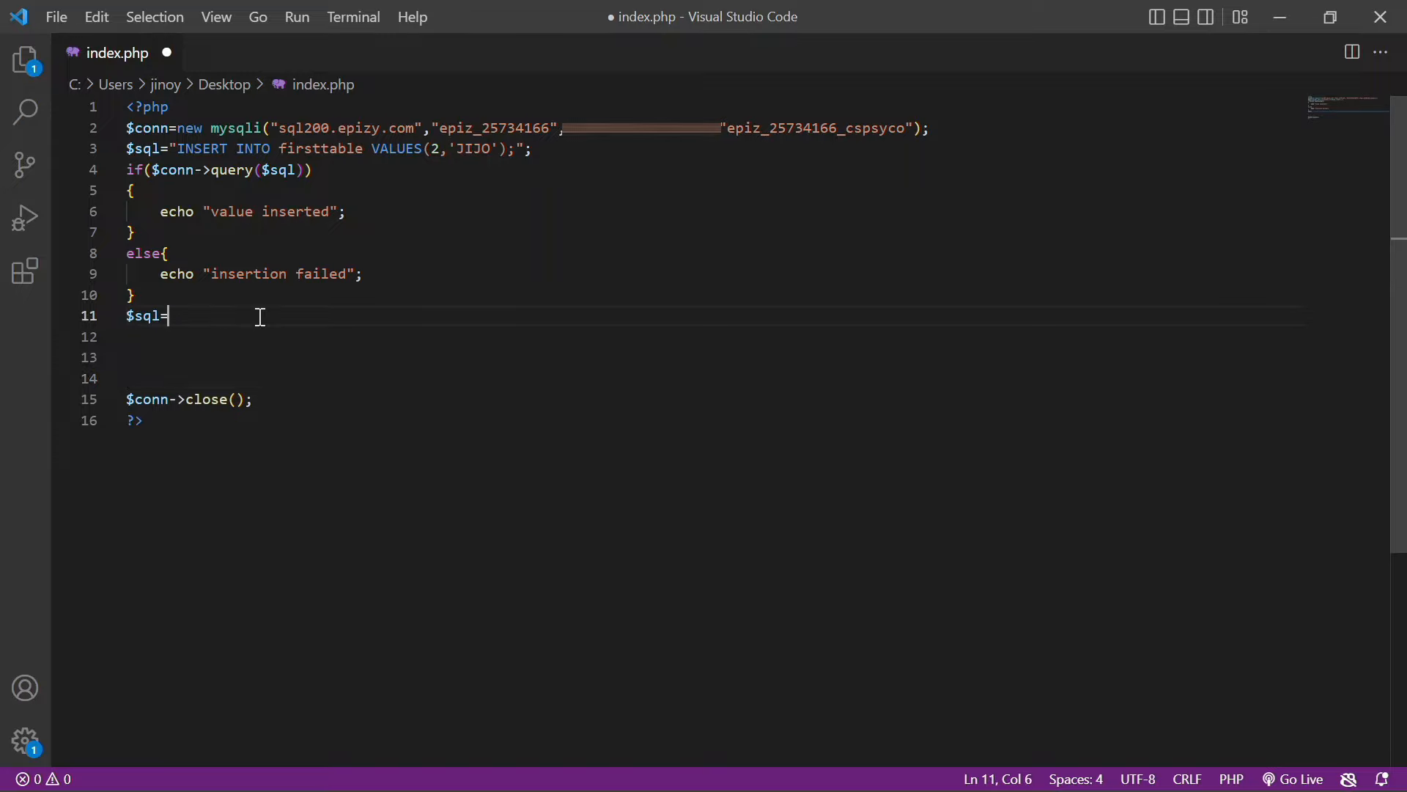
pyautogui.write('"select')
pyautogui.press('BackSpace')
pyautogui.press('BackSpace')
pyautogui.press('BackSpace')
pyautogui.press('BackSpace')
pyautogui.press('BackSpace')
pyautogui.press('BackSpace')
pyautogui.write('ELECT * FROM firsttab')
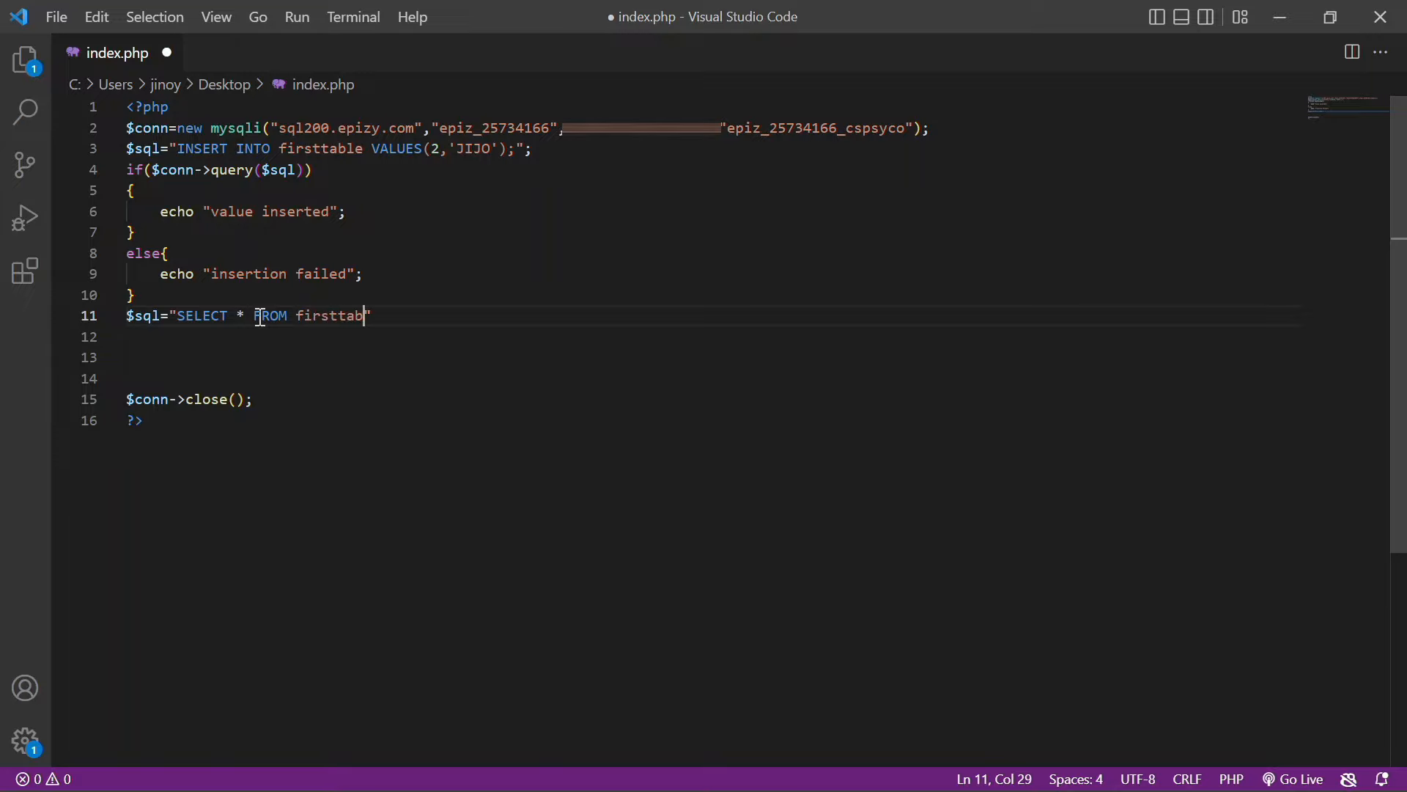
pyautogui.write('le;";')
# Add an if($result->num_rows>0) block echoing a bordered table with 'number' and 'name' headers
pyautogui.press('Return')
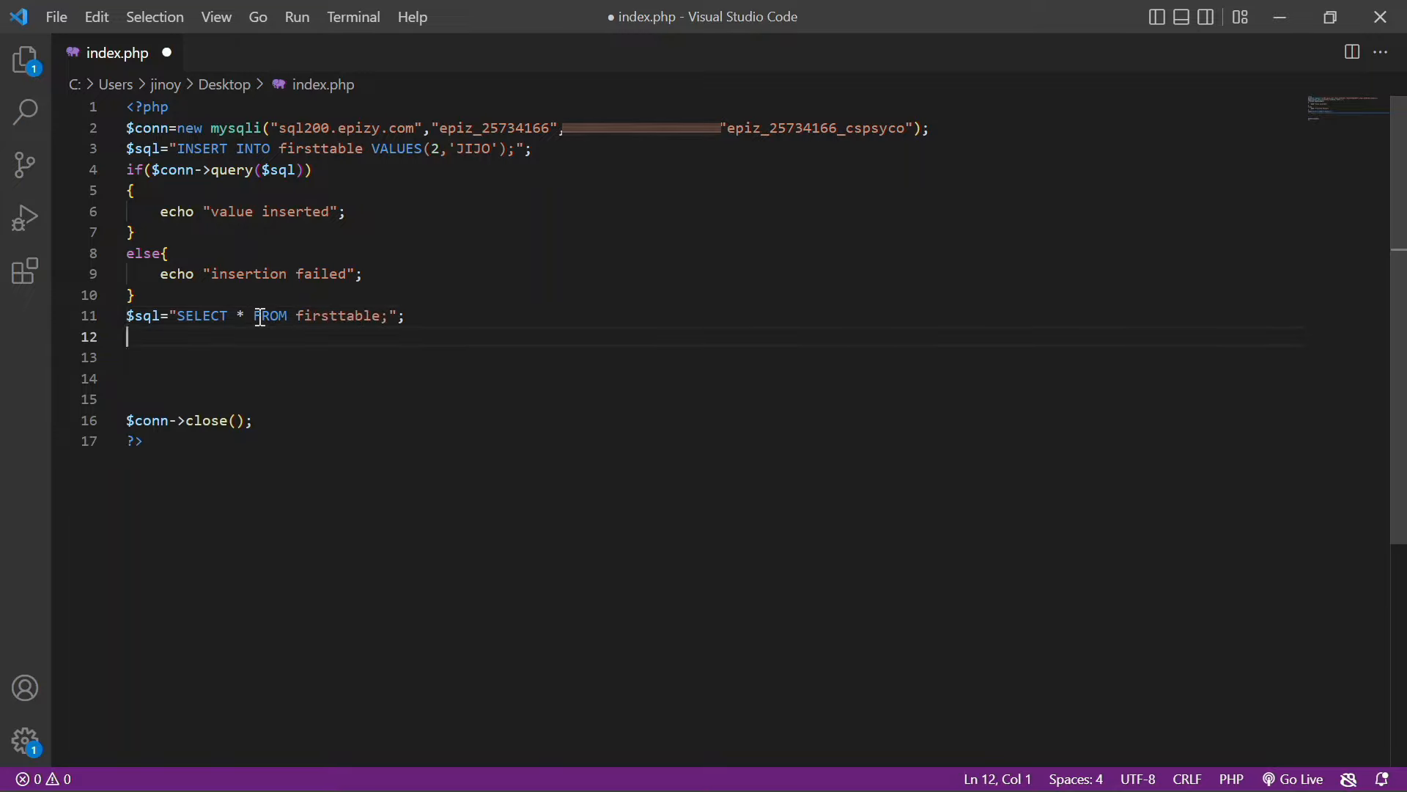
pyautogui.write('if(')
pyautogui.write('$result-')
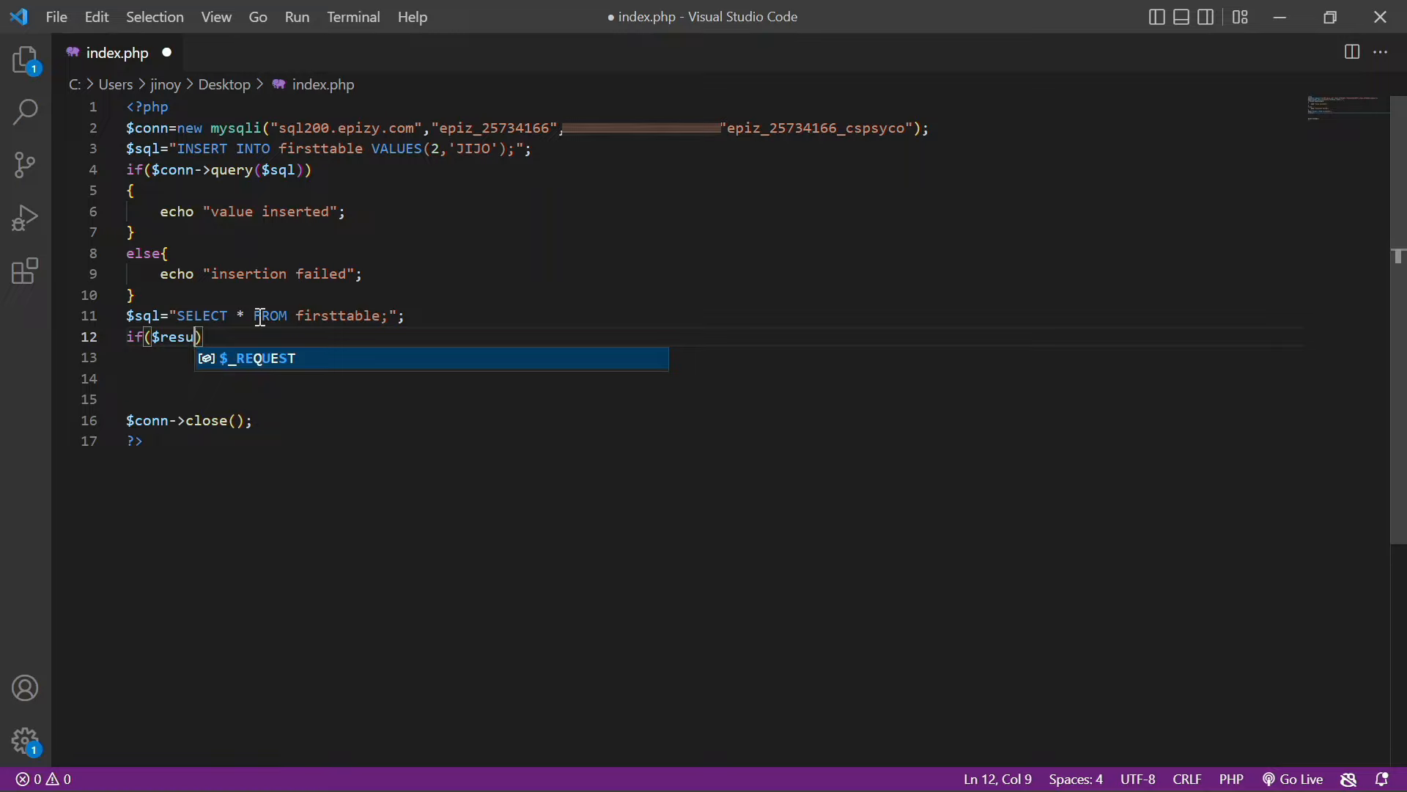
pyautogui.write('>num_row')
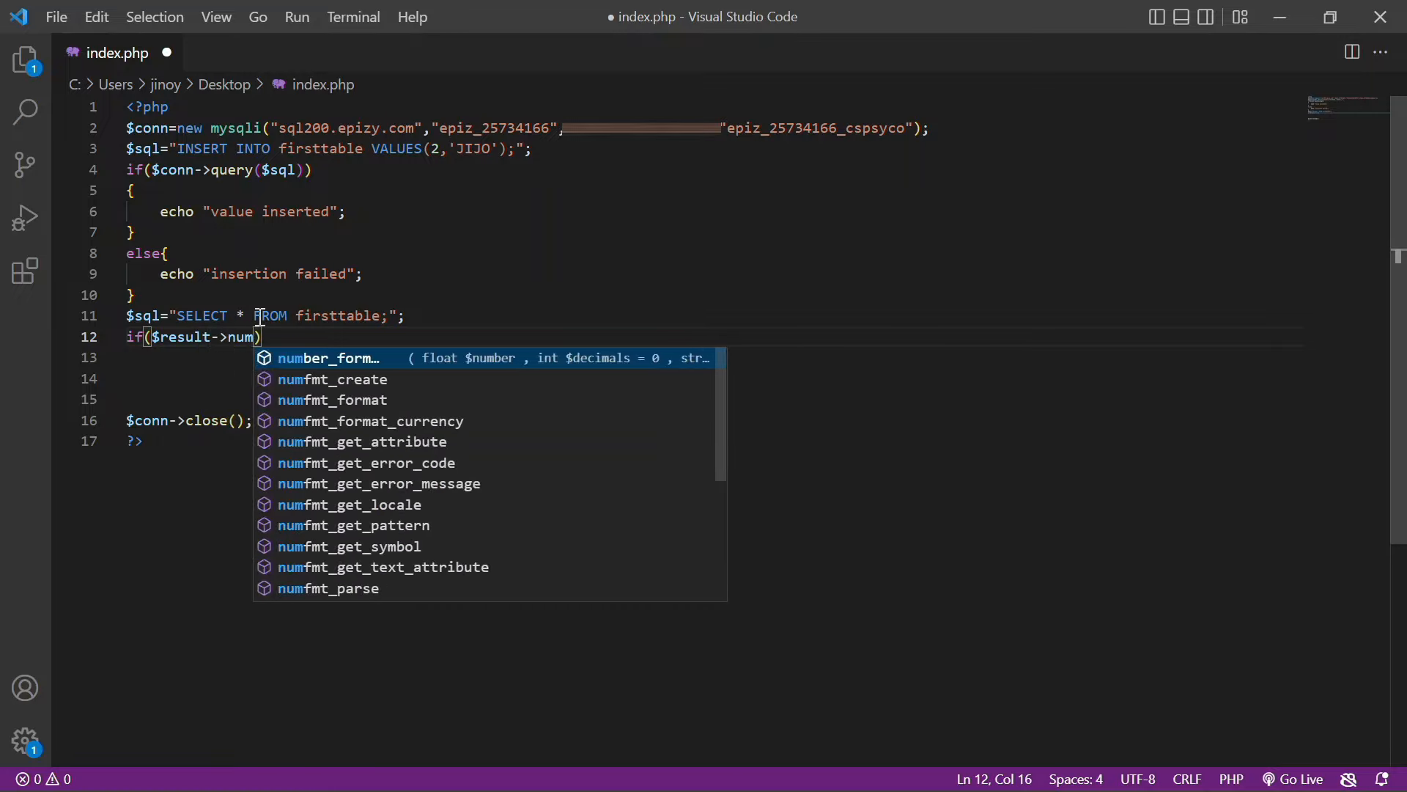
pyautogui.write('s>0)')
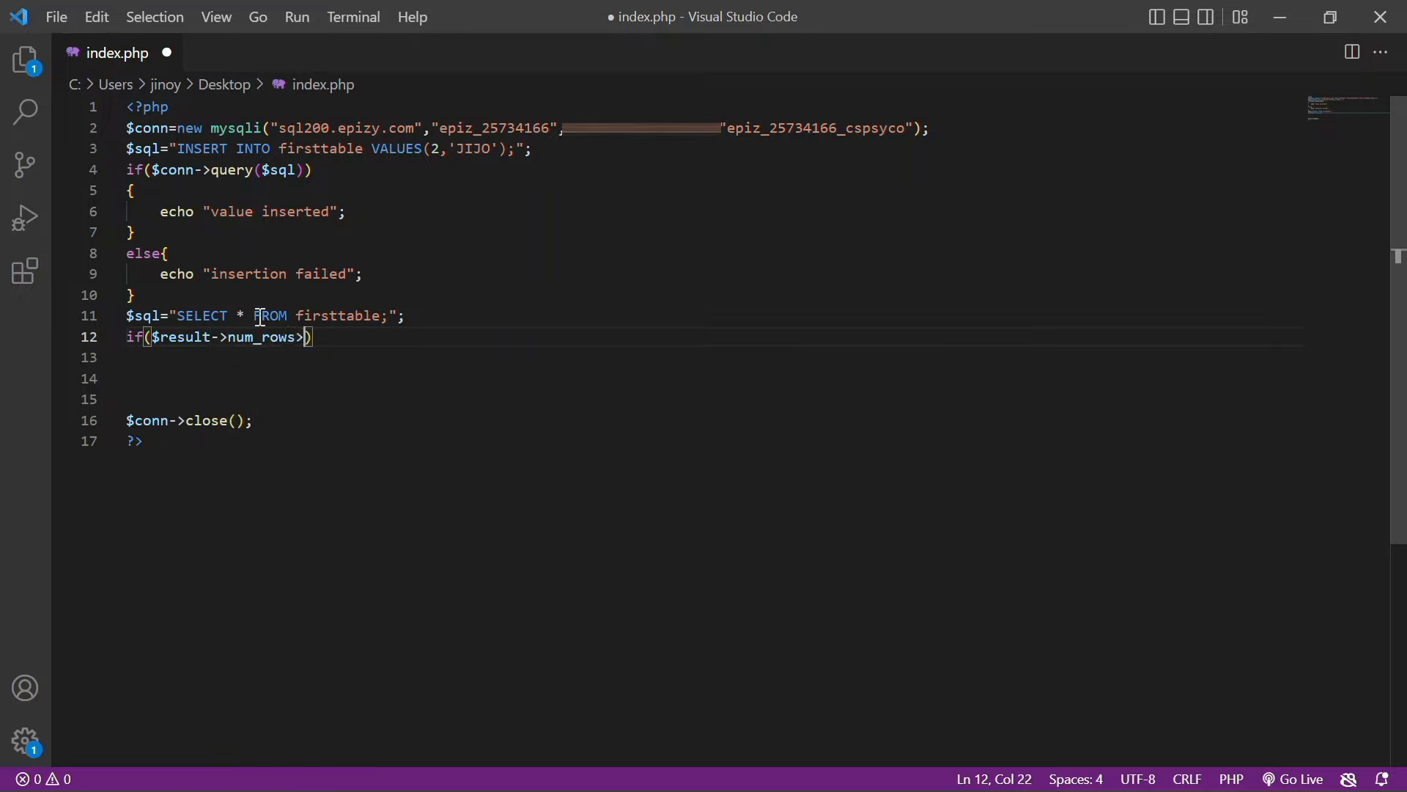
pyautogui.write('{')
pyautogui.press('Return')
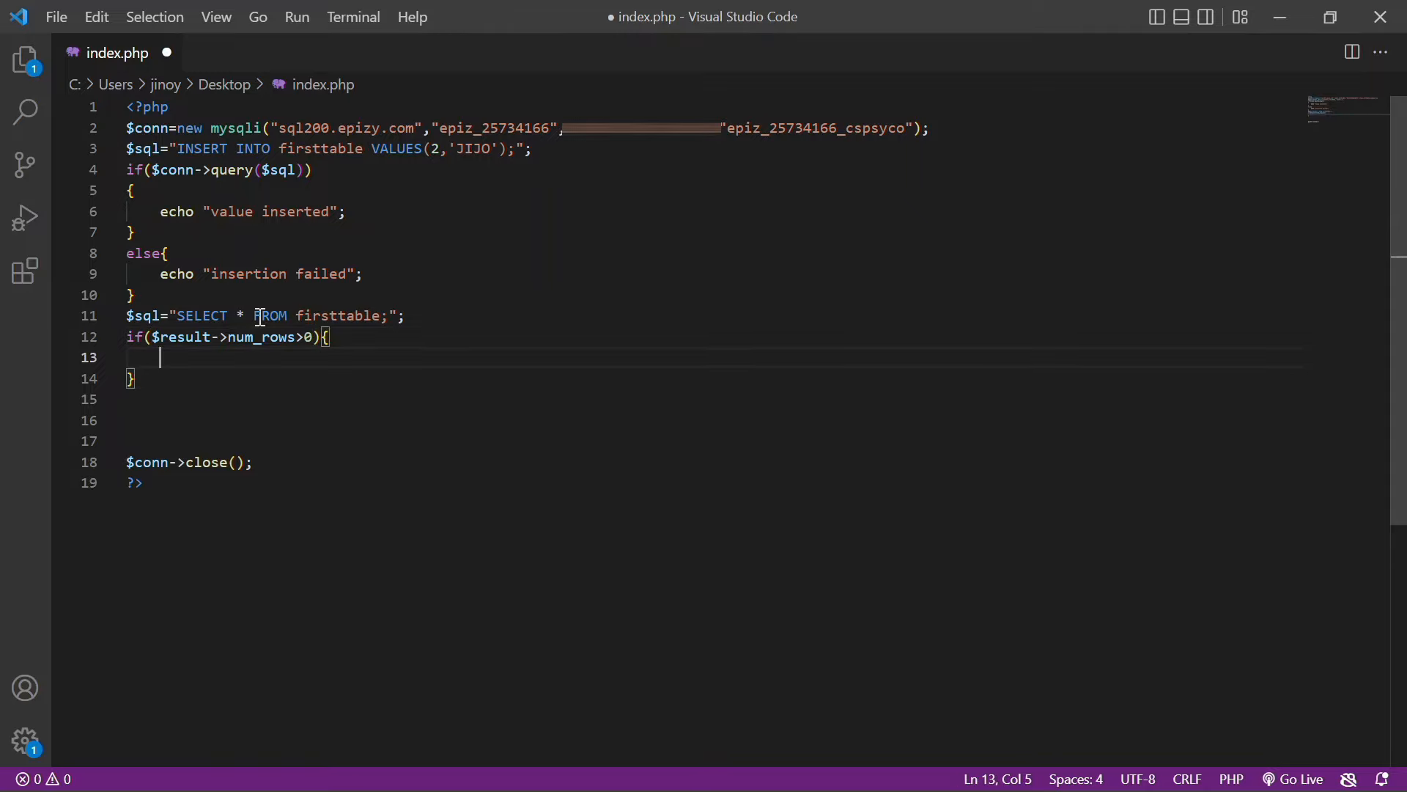
pyautogui.write('echo')
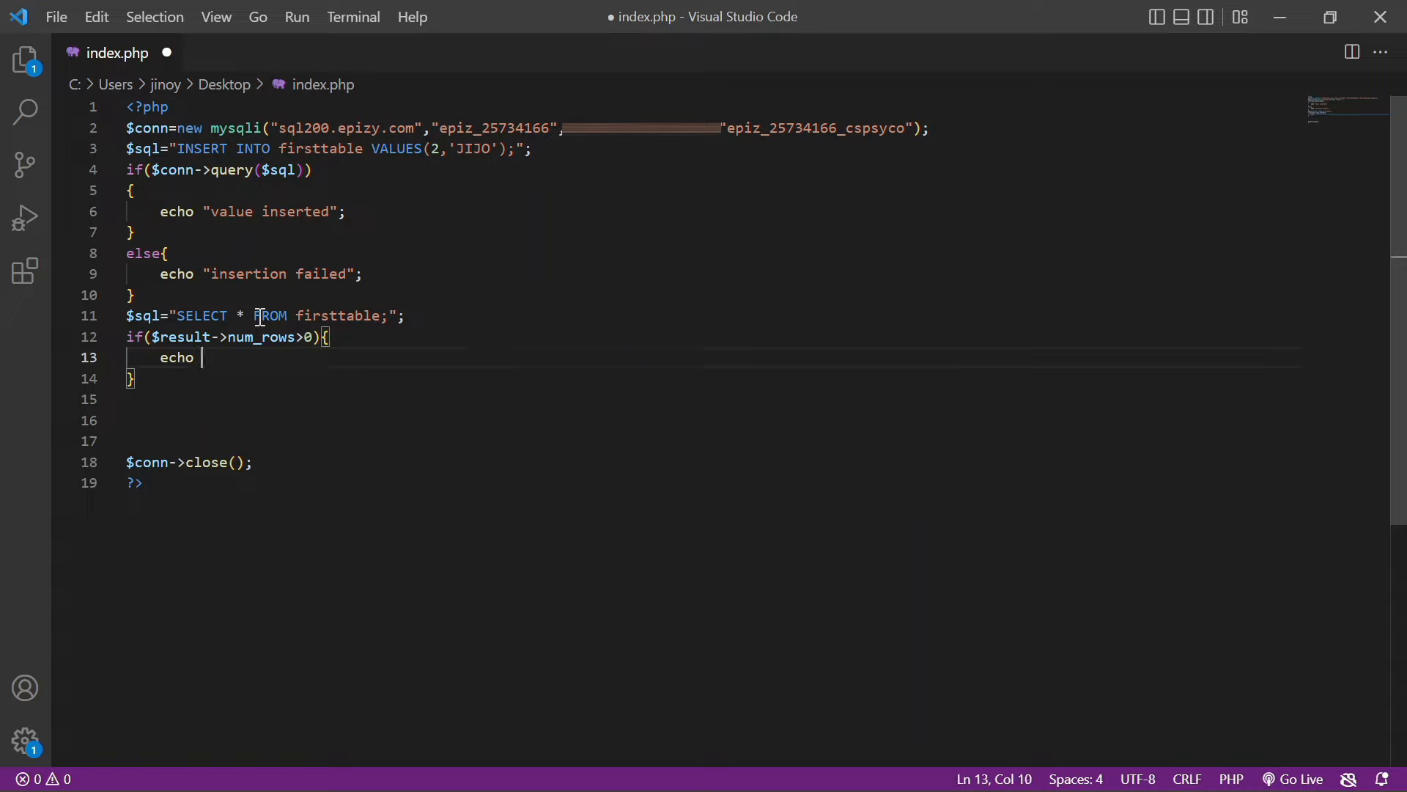
pyautogui.write(' "<table border=1>";')
pyautogui.press('Return')
pyautogui.write('echo "')
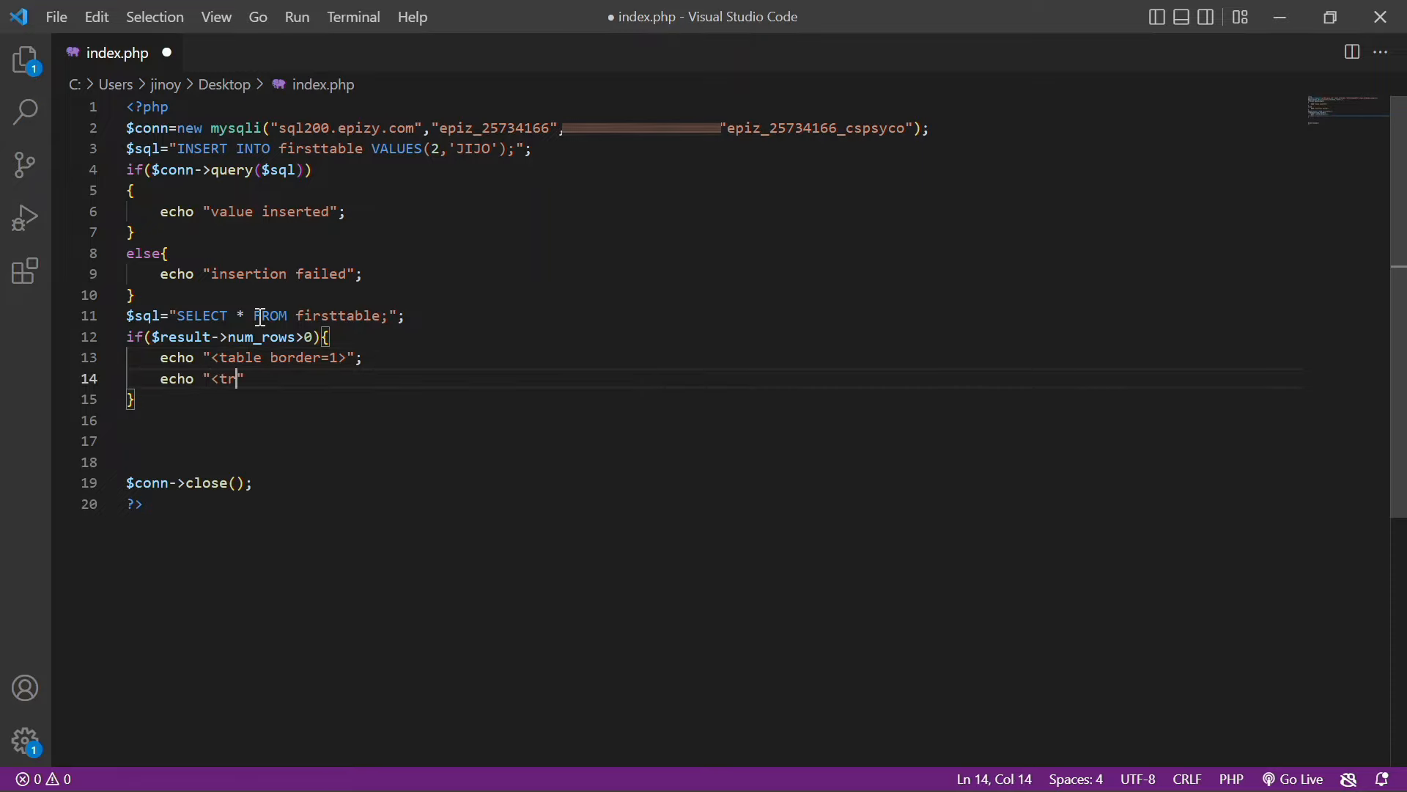
pyautogui.write('<tr><th>number</th')
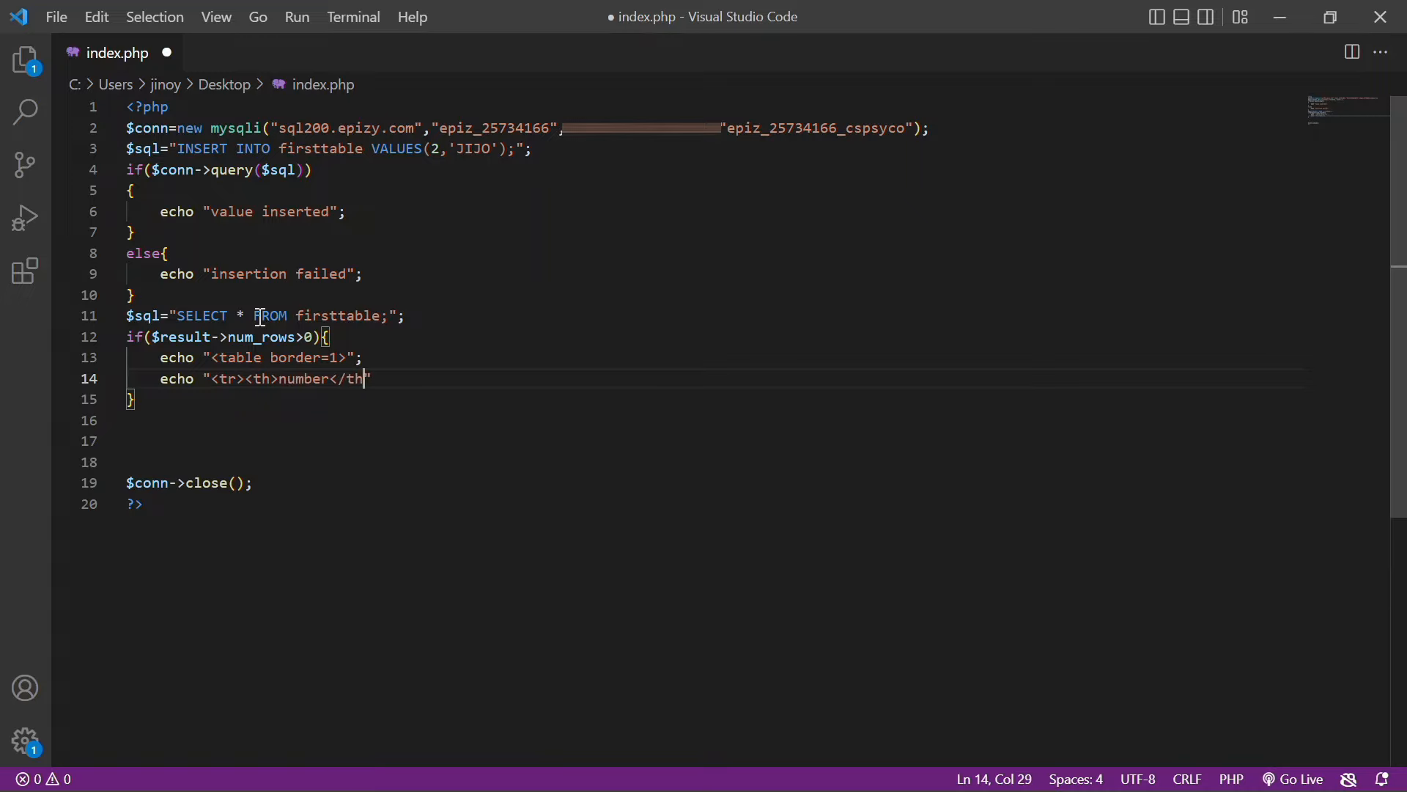
pyautogui.write('><th>name</th></tr>')
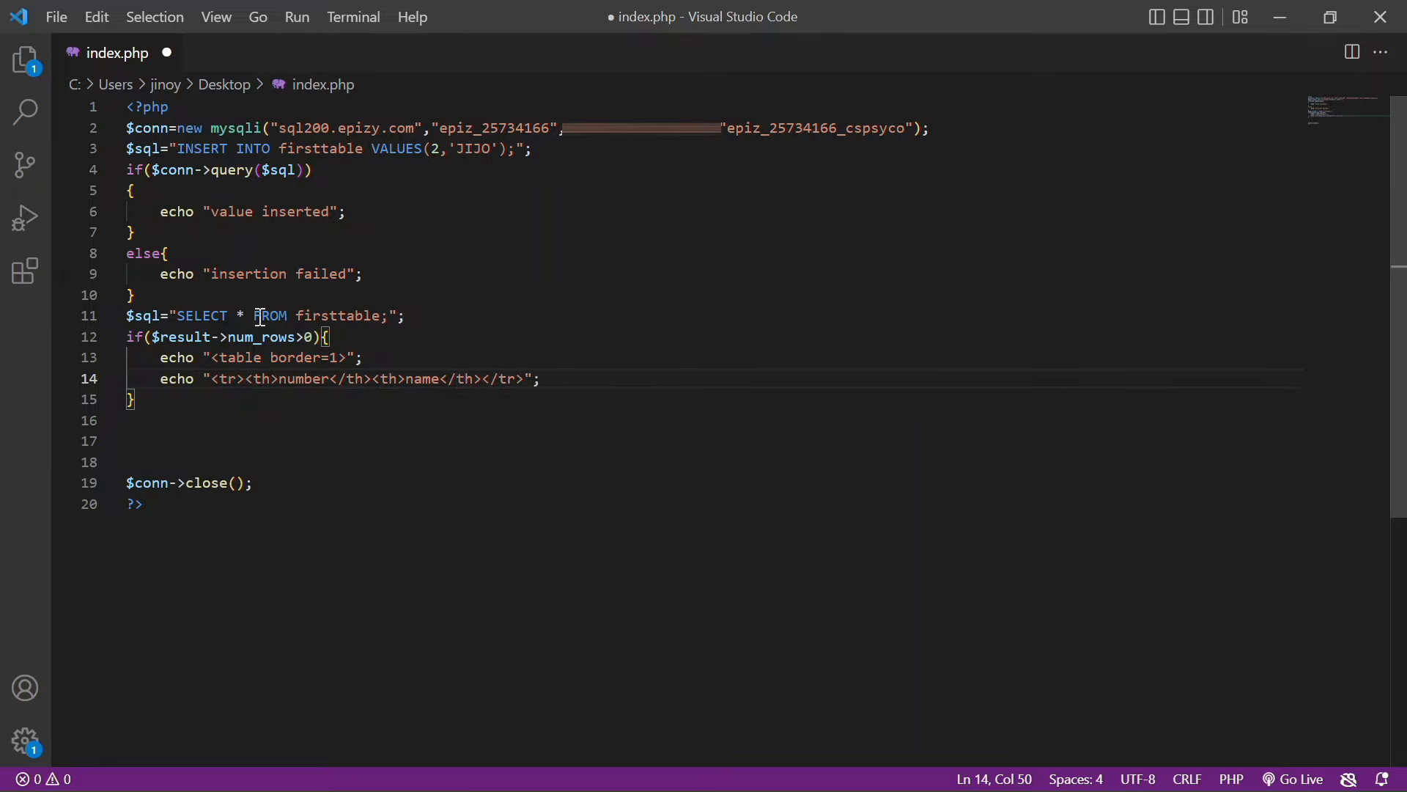
pyautogui.press('Return')
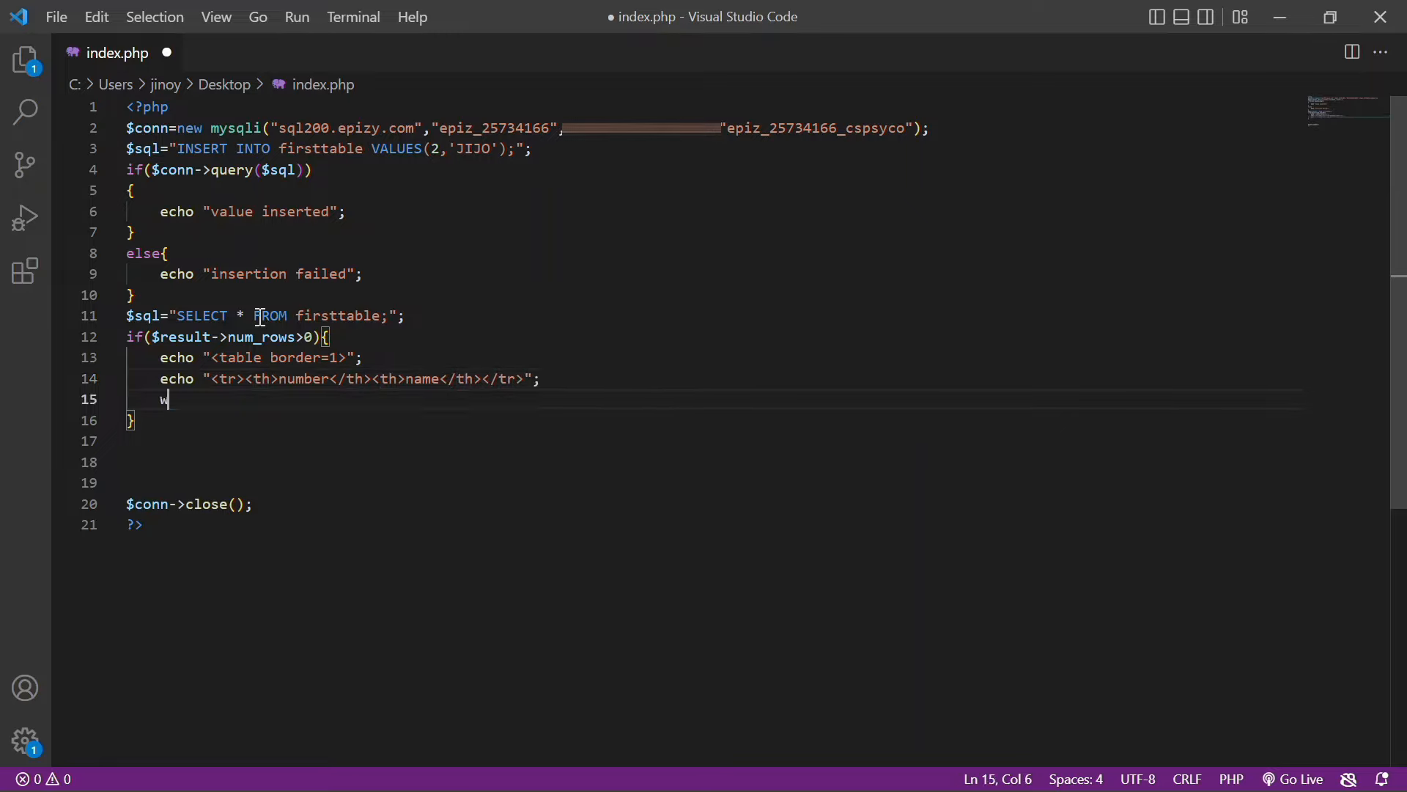
# Add a while loop over fetch_assoc() echoing each row's id and name as <td> cells
pyautogui.write('while(')
pyautogui.write('$row=')
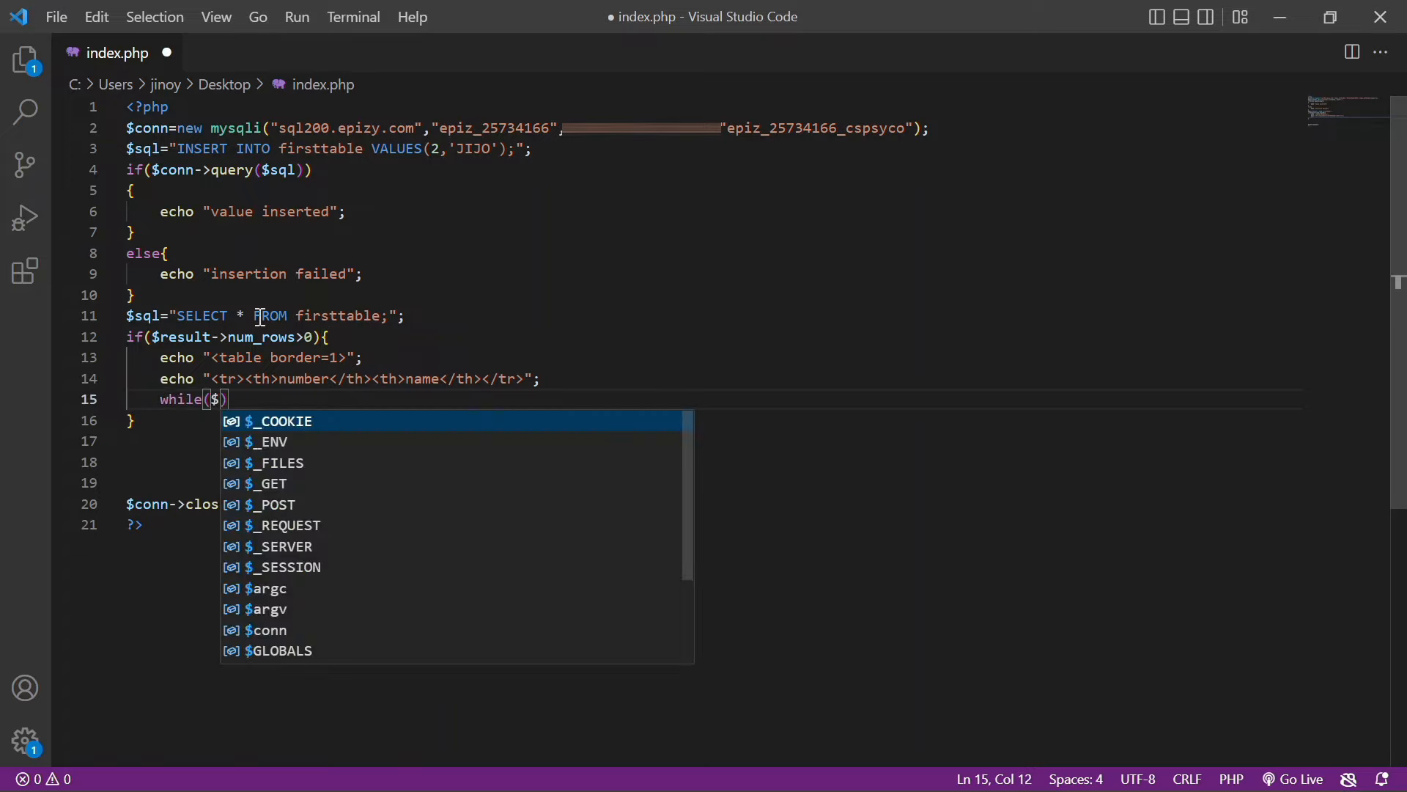
pyautogui.write('$result->')
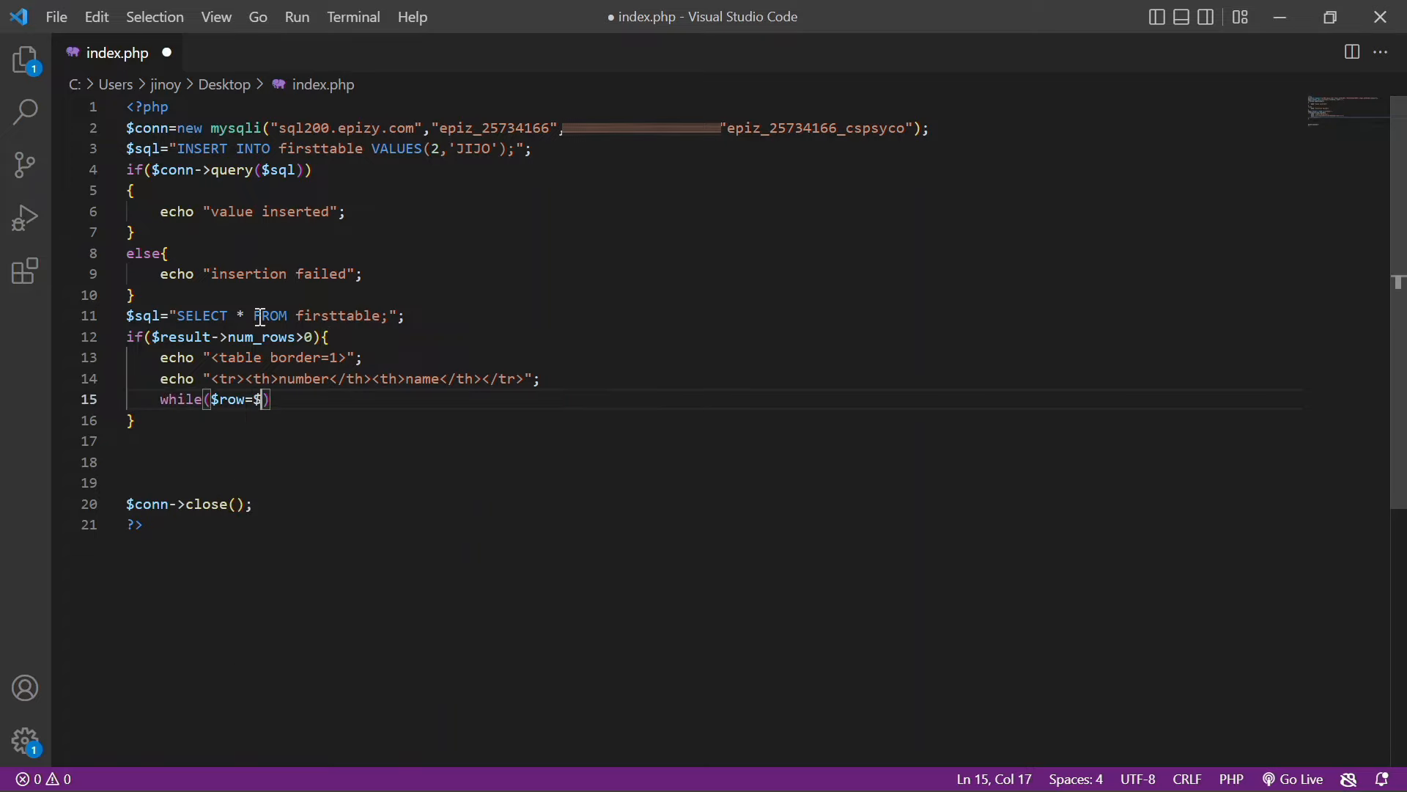
pyautogui.write('fetch_asso')
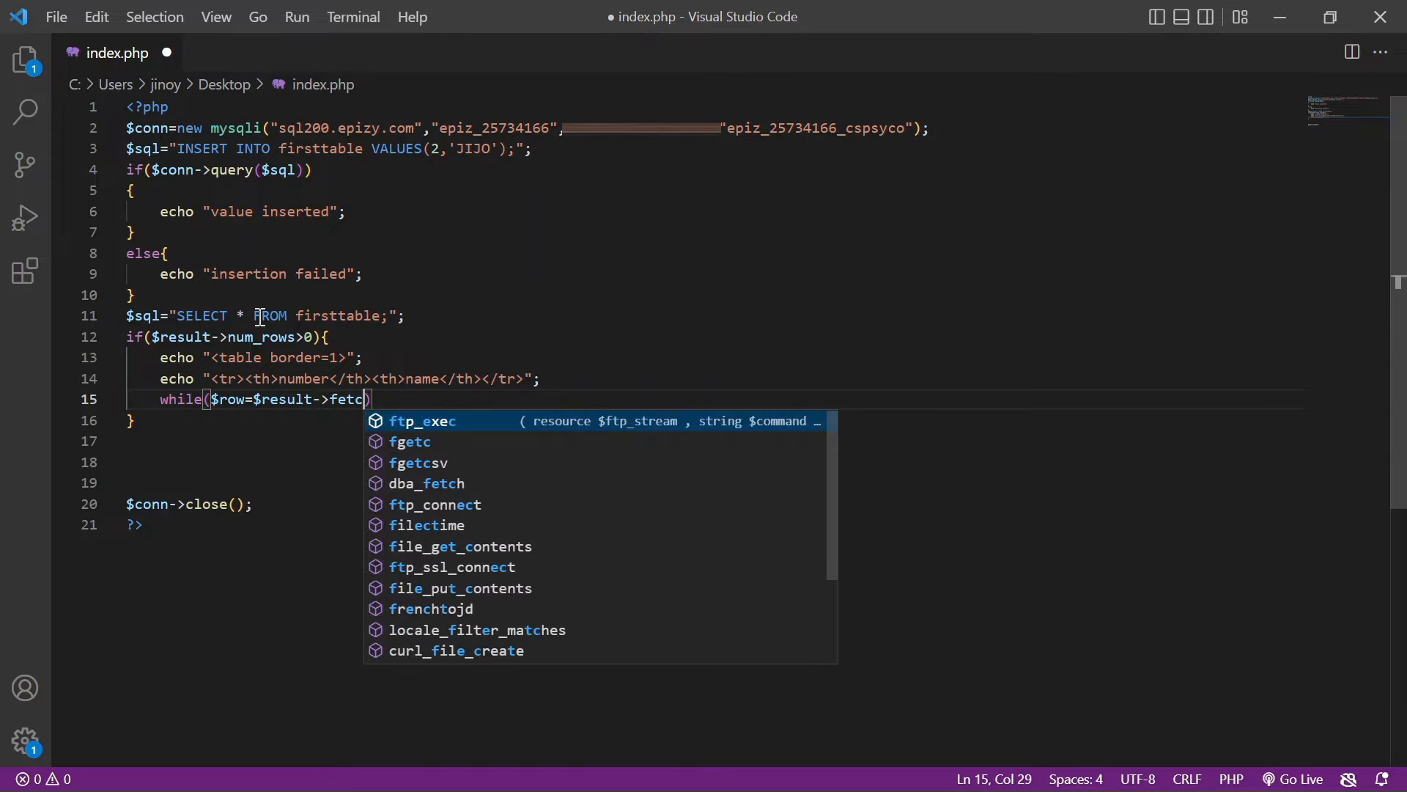
pyautogui.write('c()){')
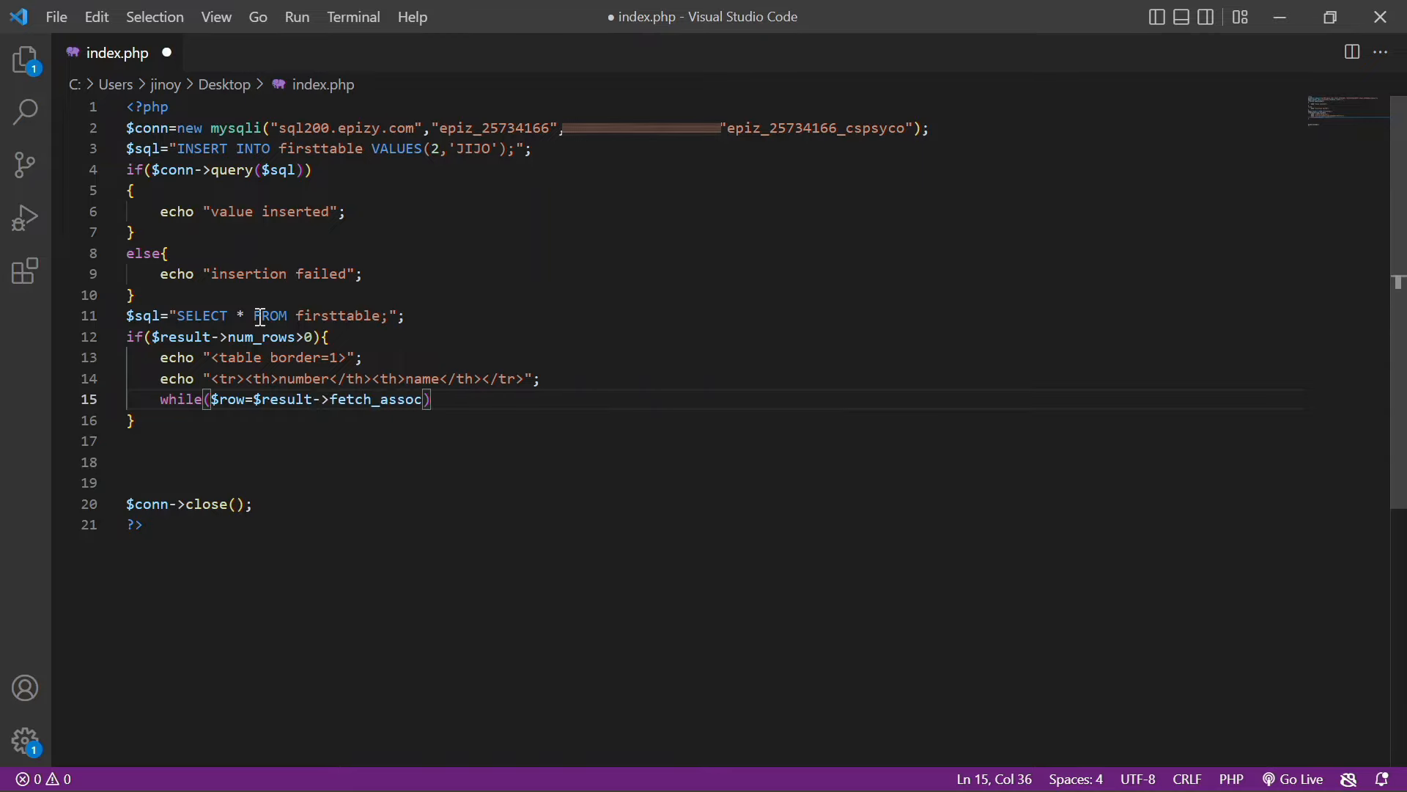
pyautogui.press('Return')
pyautogui.write('ec')
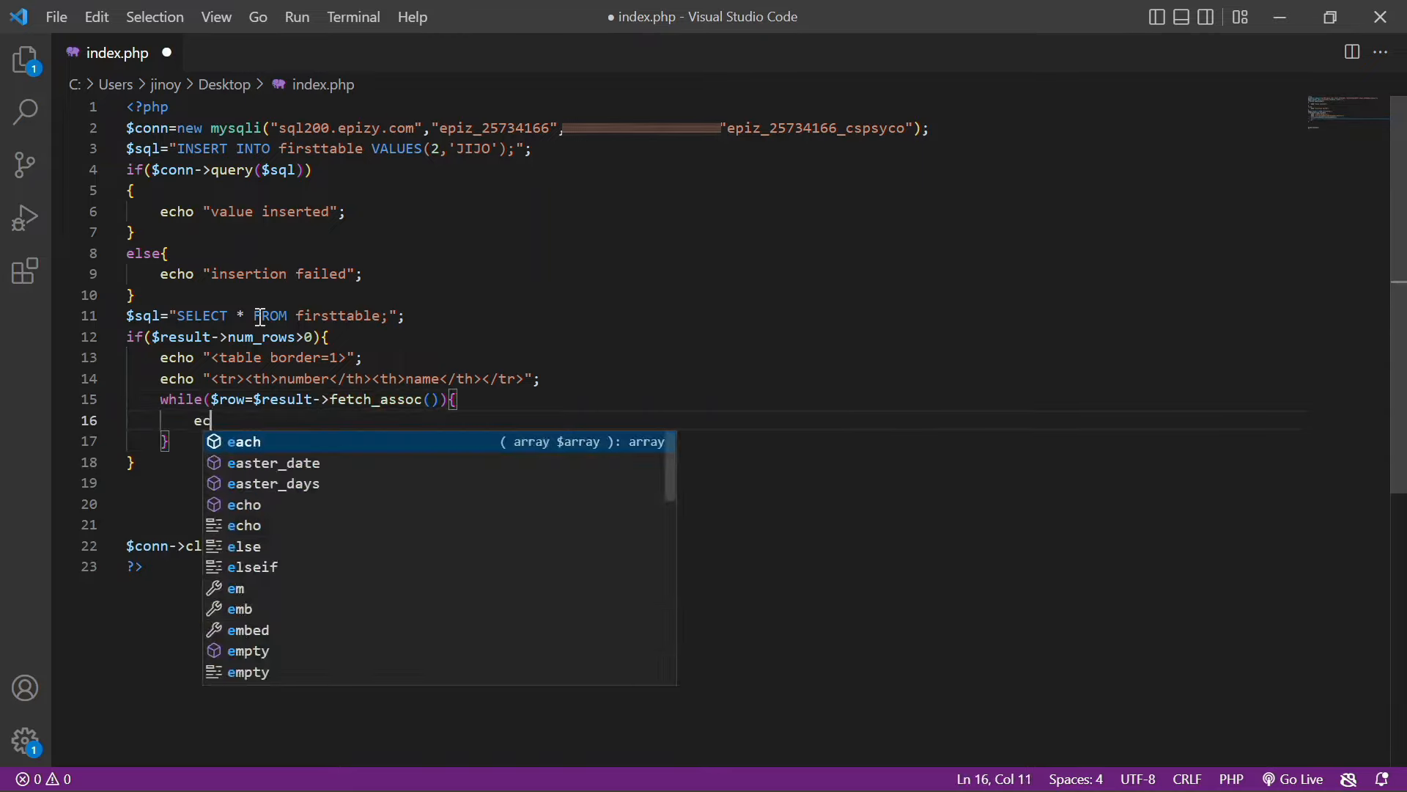
pyautogui.write('ho "<tr>')
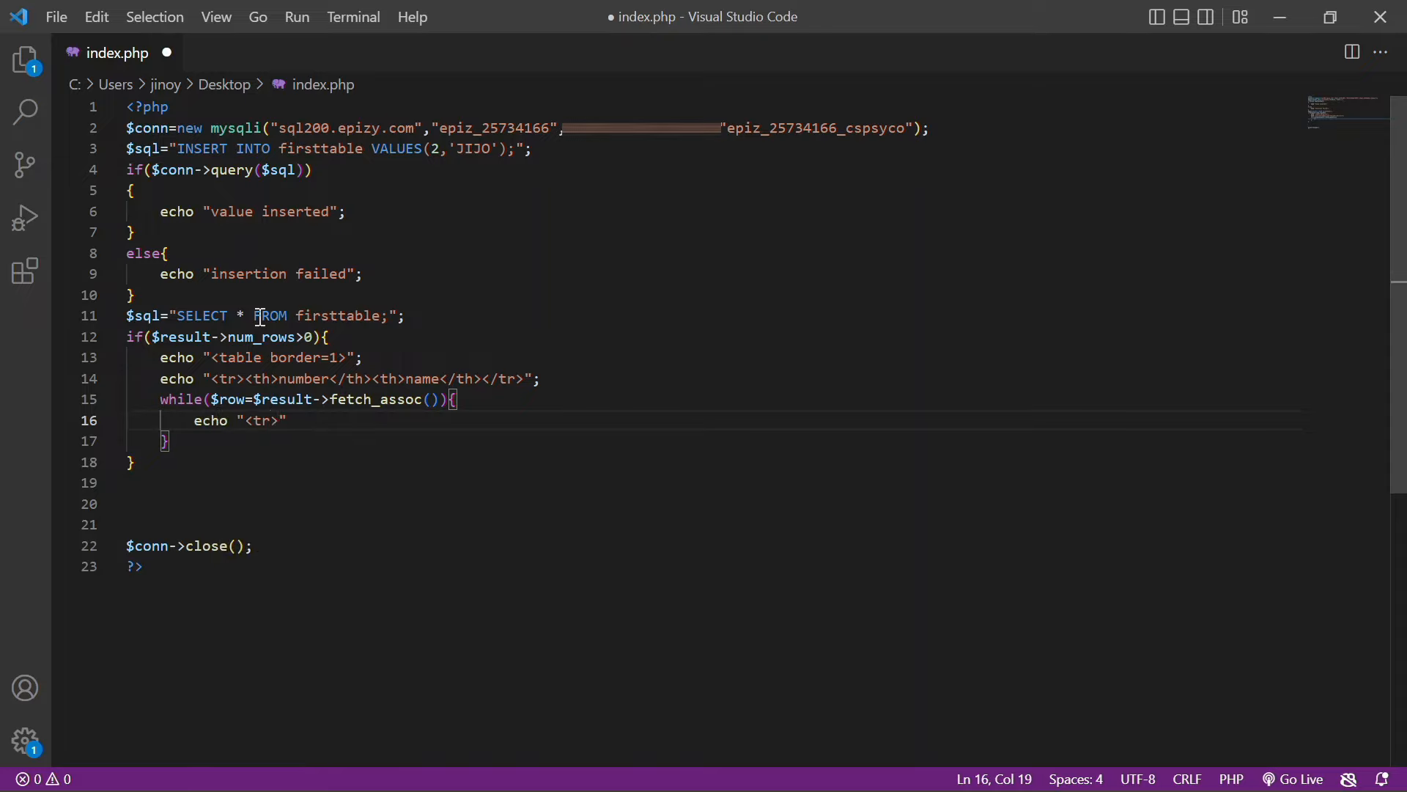
pyautogui.write('<td')
pyautogui.write('>".')
pyautogui.write('$')
pyautogui.press('BackSpace')
pyautogui.press('BackSpace')
pyautogui.press('Left')
pyautogui.write("$row['id']</td")
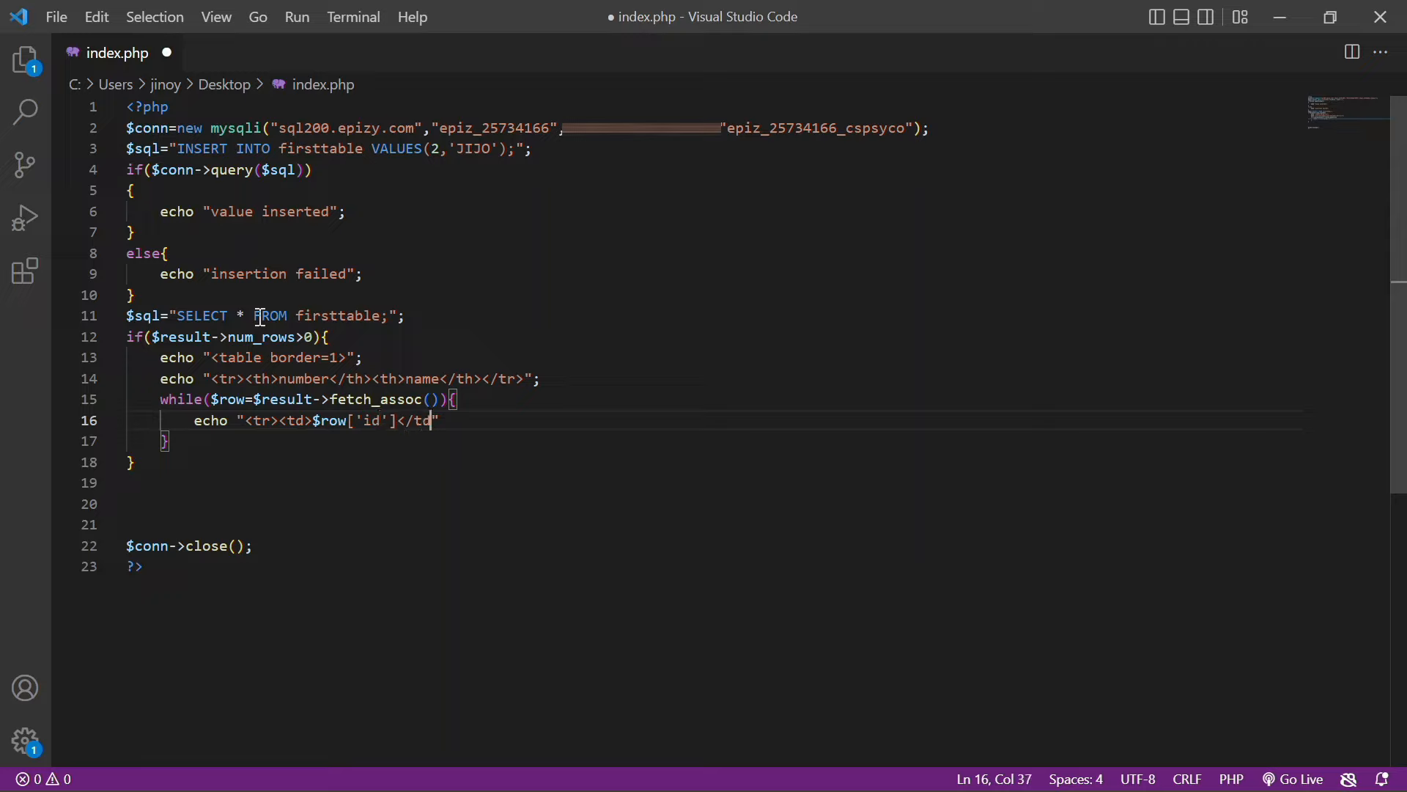
pyautogui.write("><td>$row['")
pyautogui.press('Left')
pyautogui.write('name')
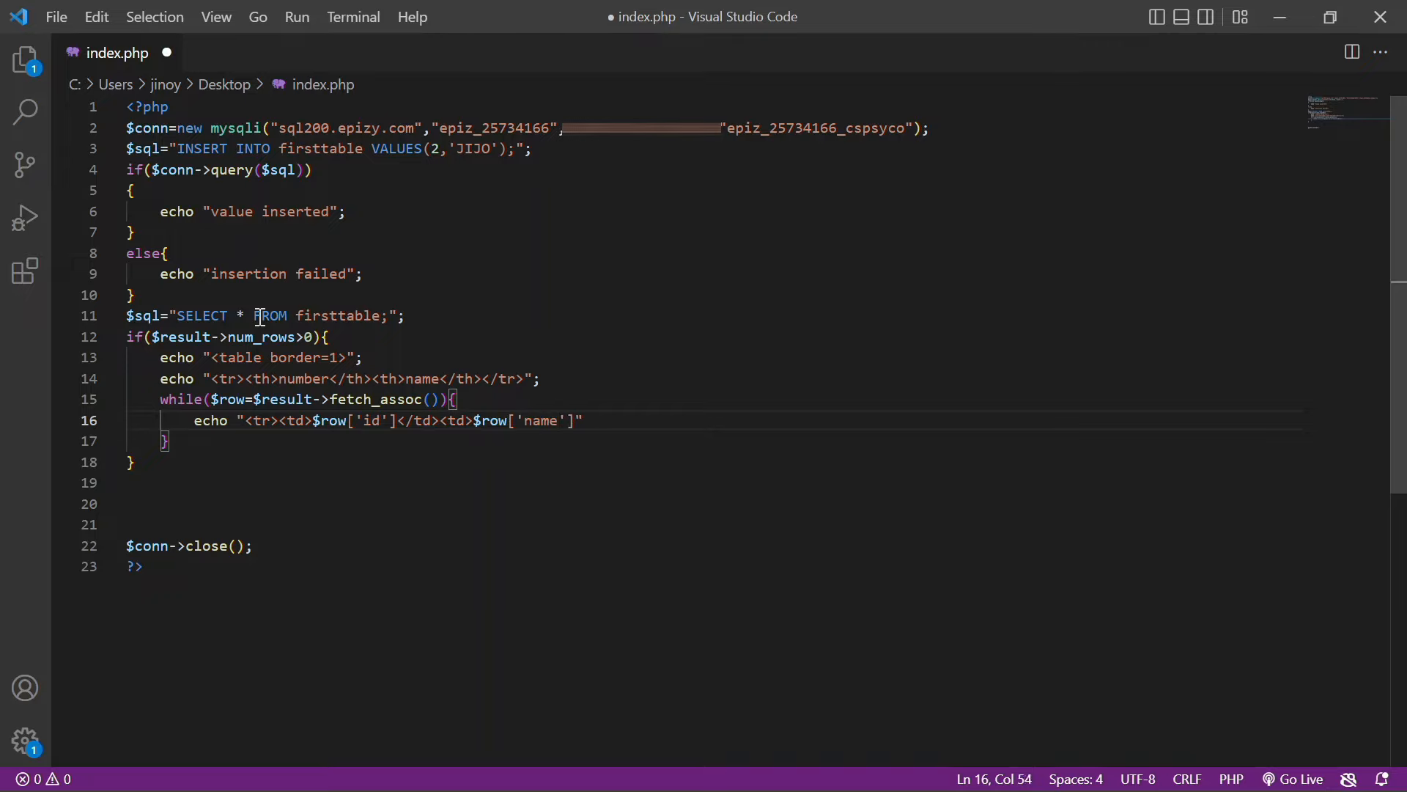
pyautogui.write('/td></tr>')
# Close the table with echo "</table>" and add an else echoing "0 rows available"
pyautogui.press('Down')
pyautogui.press('Return')
pyautogui.write('e')
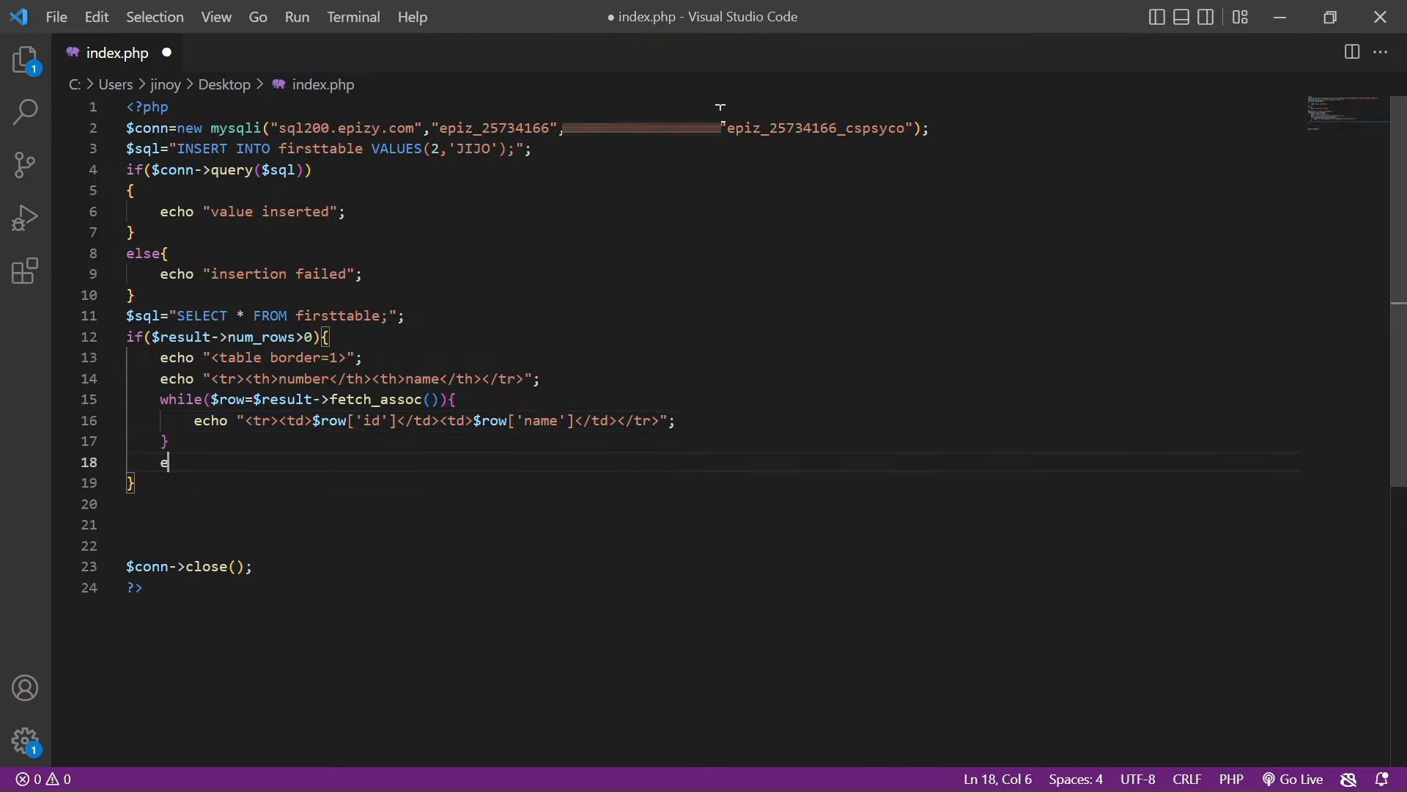
pyautogui.write('cho "</table')
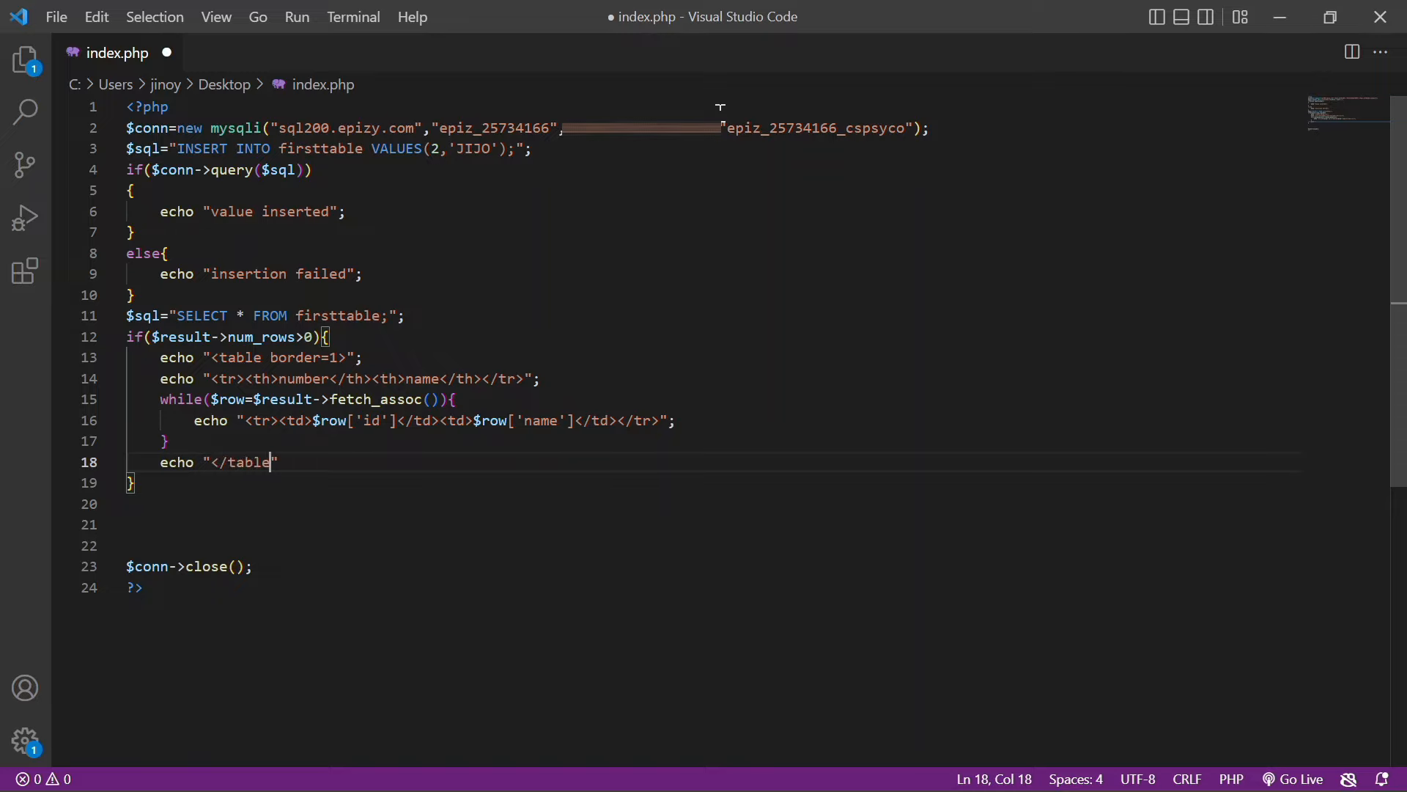
pyautogui.write('>";')
pyautogui.press('Down')
pyautogui.press('Down')
pyautogui.write('else{')
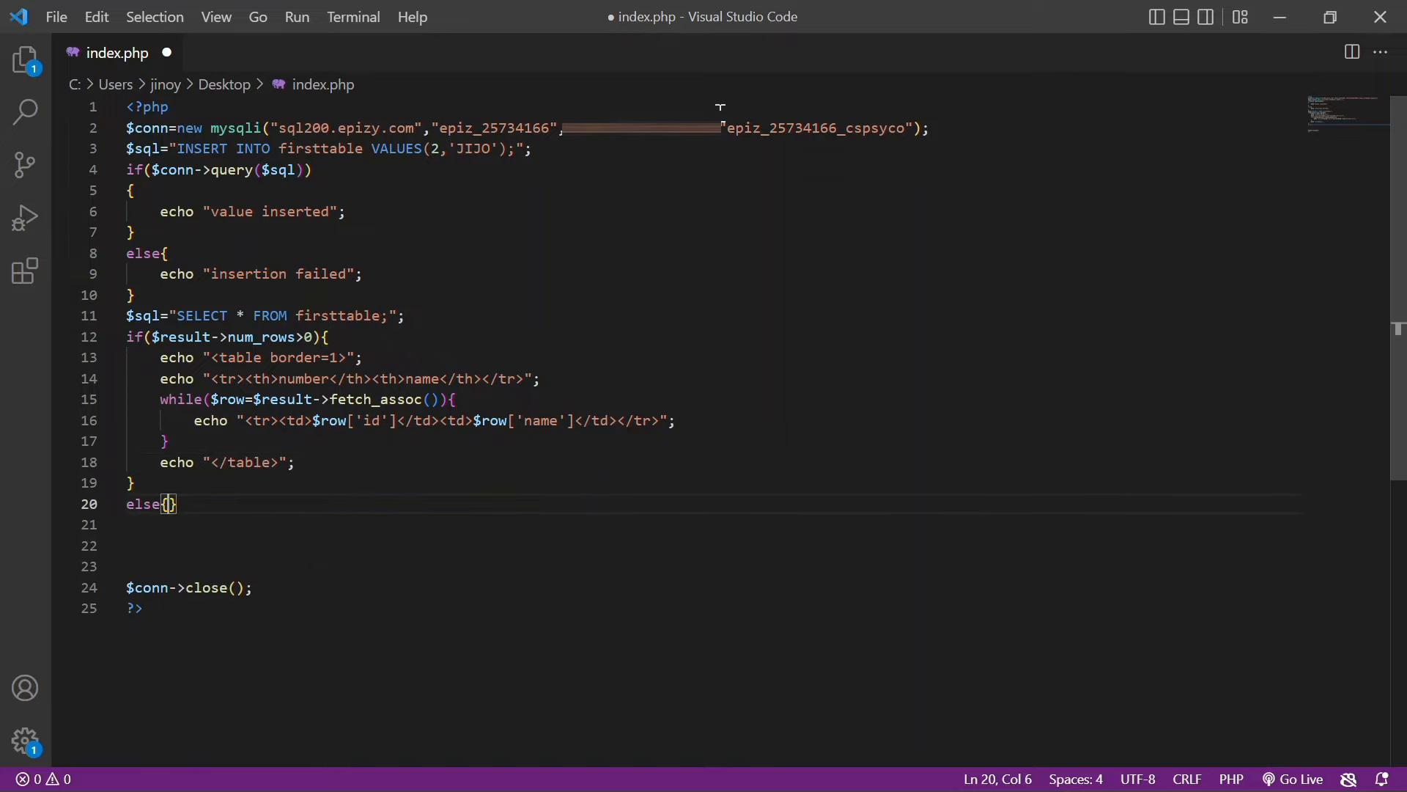
pyautogui.press('Return')
pyautogui.write('echo "')
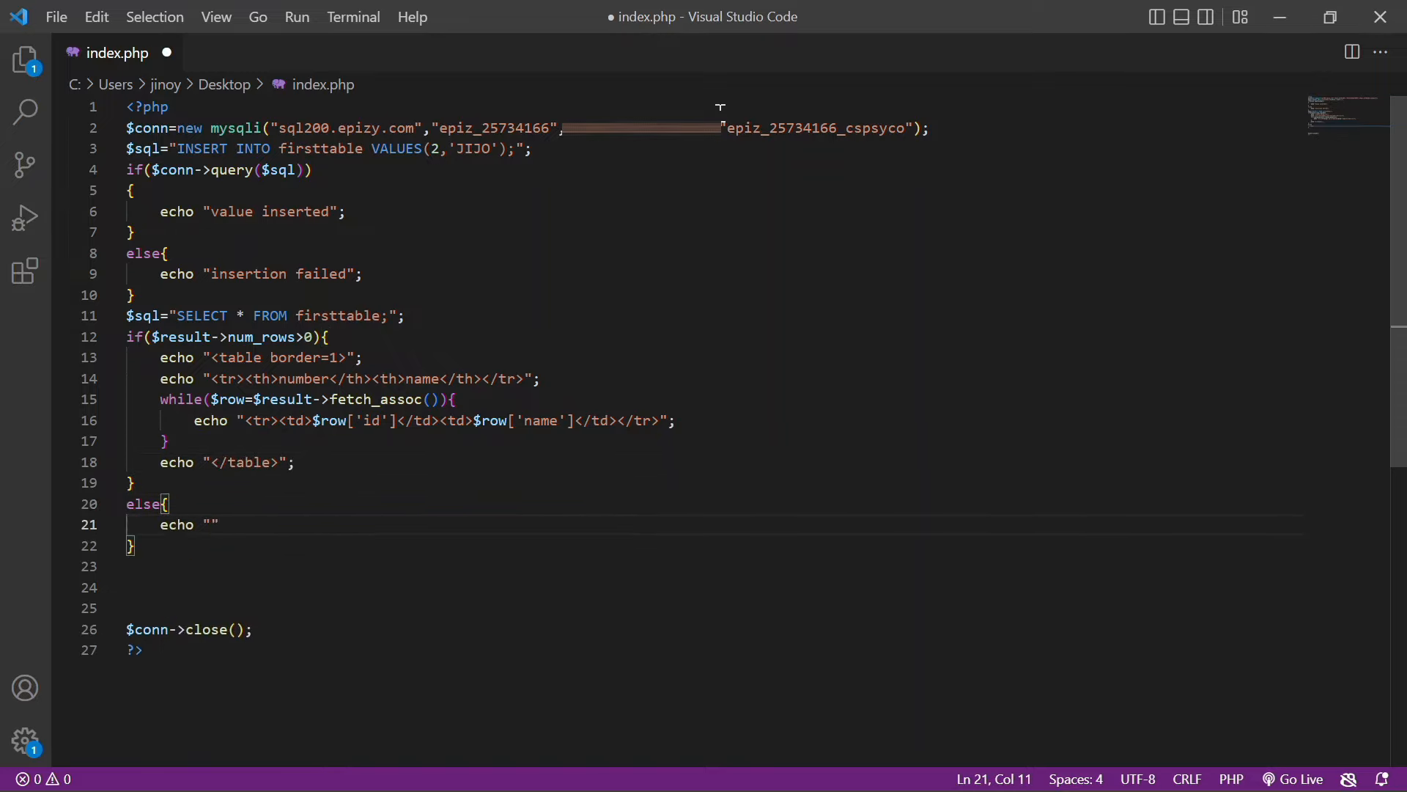
pyautogui.write('0 rows available')
pyautogui.press('Right')
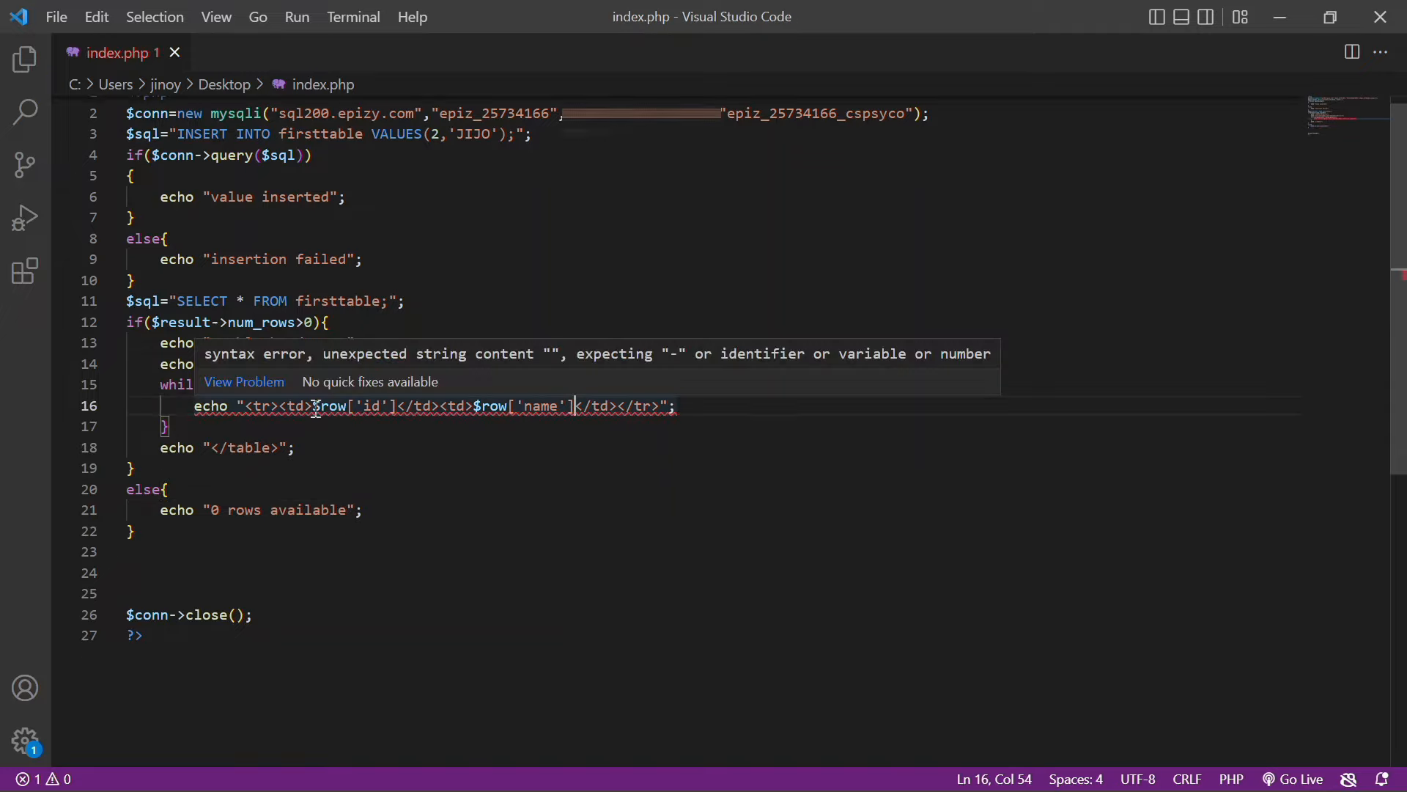
# Fix the string concatenation around $row['id'] and $row['name'], then save index.php
pyautogui.click(308, 406)
pyautogui.press('Right')
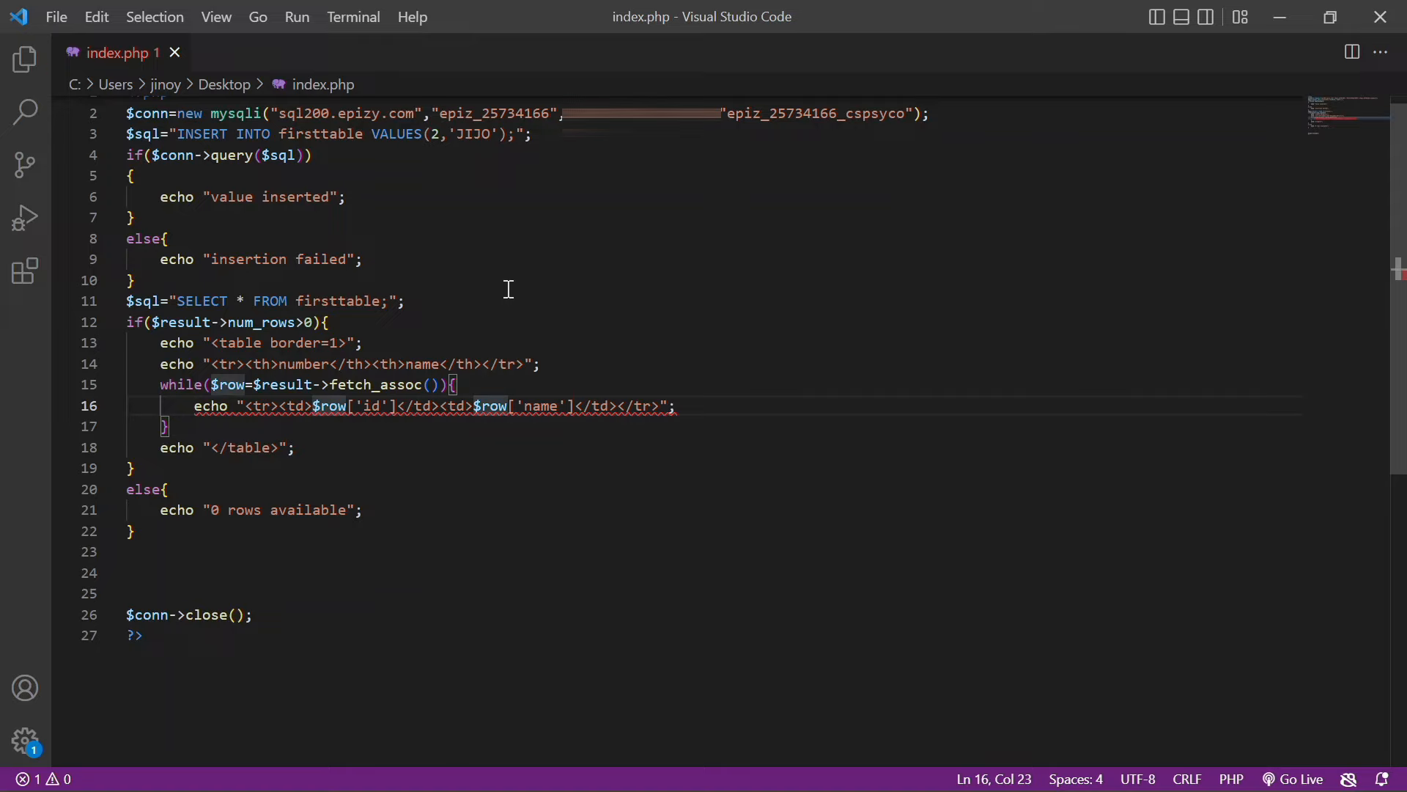
pyautogui.write('".')
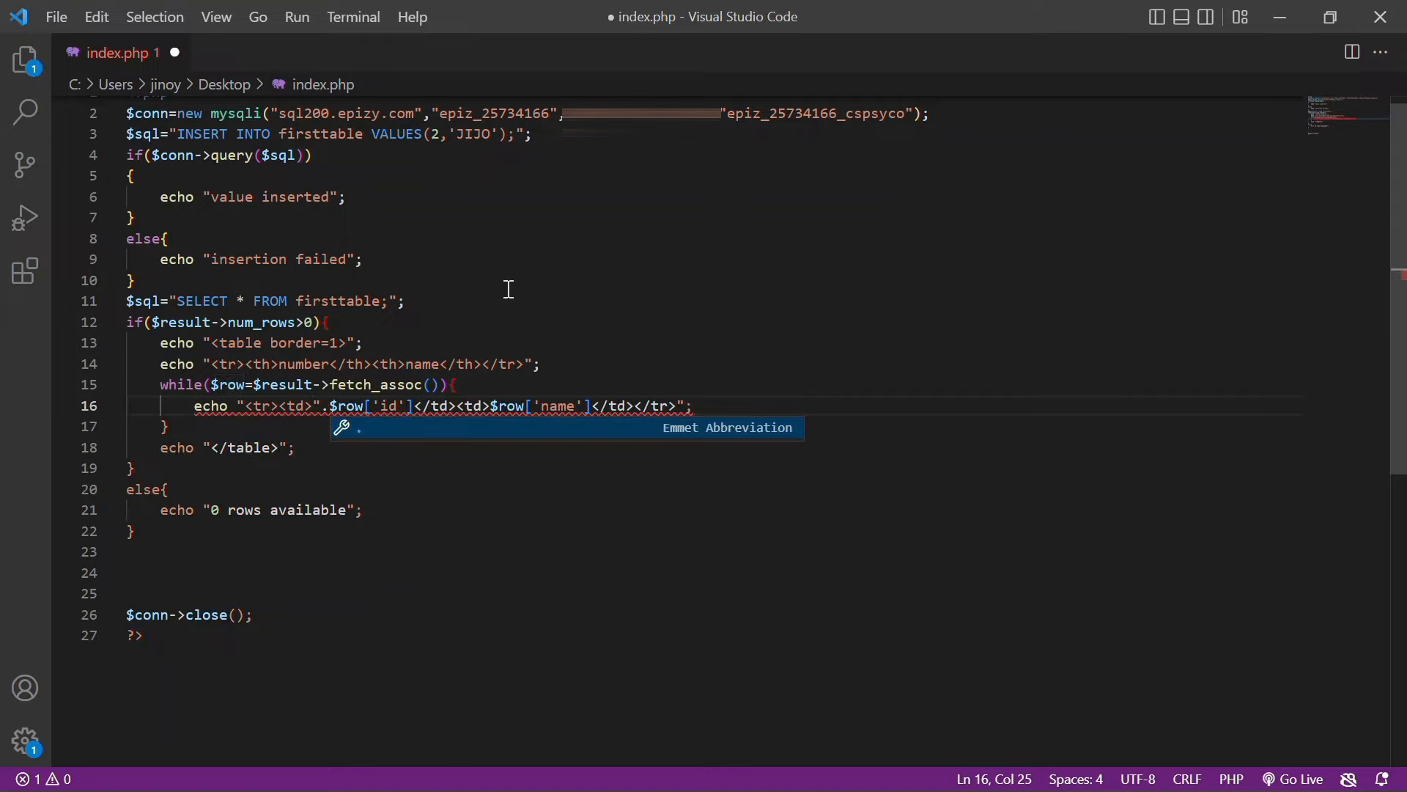
pyautogui.press('Escape')
pyautogui.press('Right')
pyautogui.press('Right')
pyautogui.press('Right')
pyautogui.press('Right')
pyautogui.press('Right')
pyautogui.press('Right')
pyautogui.press('Right')
pyautogui.press('Right')
pyautogui.press('Right')
pyautogui.press('Right')
pyautogui.write('."')
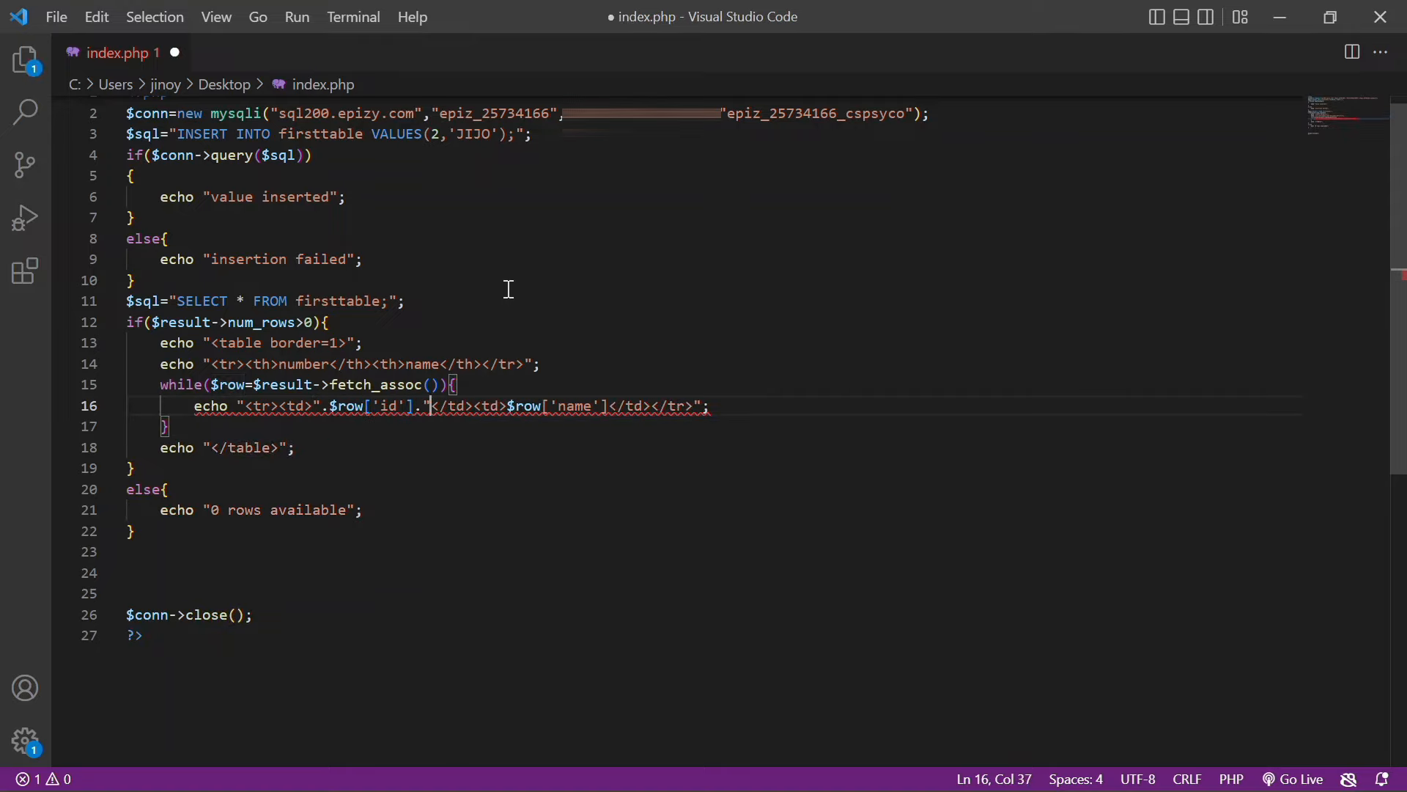
pyautogui.press('Right')
pyautogui.press('Right')
pyautogui.press('Right')
pyautogui.press('Right')
pyautogui.press('Right')
pyautogui.press('Right')
pyautogui.press('Right')
pyautogui.press('Right')
pyautogui.press('Right')
pyautogui.write('".')
pyautogui.press('Right')
pyautogui.press('Right')
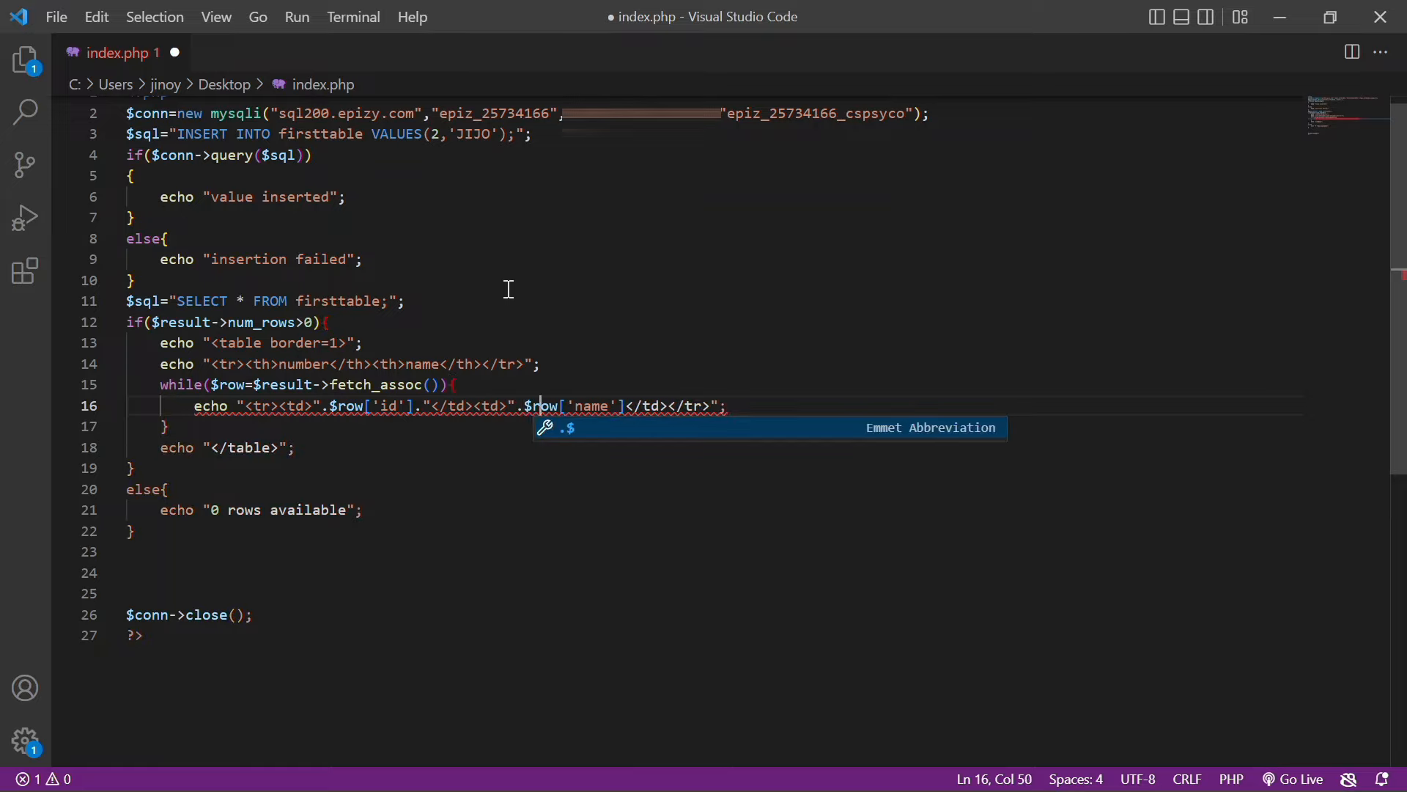
pyautogui.press('Escape')
pyautogui.press('Right')
pyautogui.press('Right')
pyautogui.press('Right')
pyautogui.press('Right')
pyautogui.press('Right')
pyautogui.press('Right')
pyautogui.press('Right')
pyautogui.press('Right')
pyautogui.press('Right')
pyautogui.press('Right')
pyautogui.write('."')
pyautogui.hotkey('ctrl', 's')
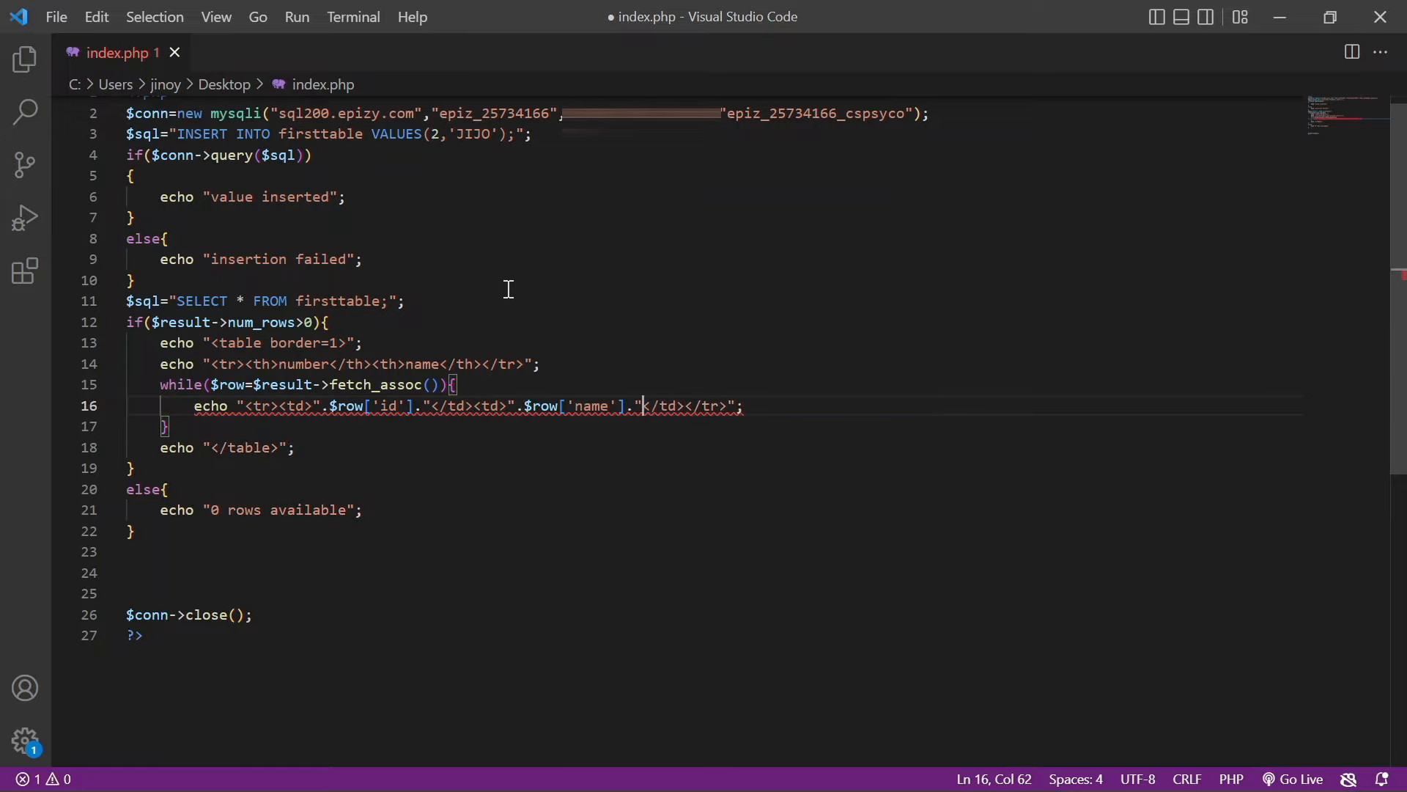
pyautogui.click(1282, 9)
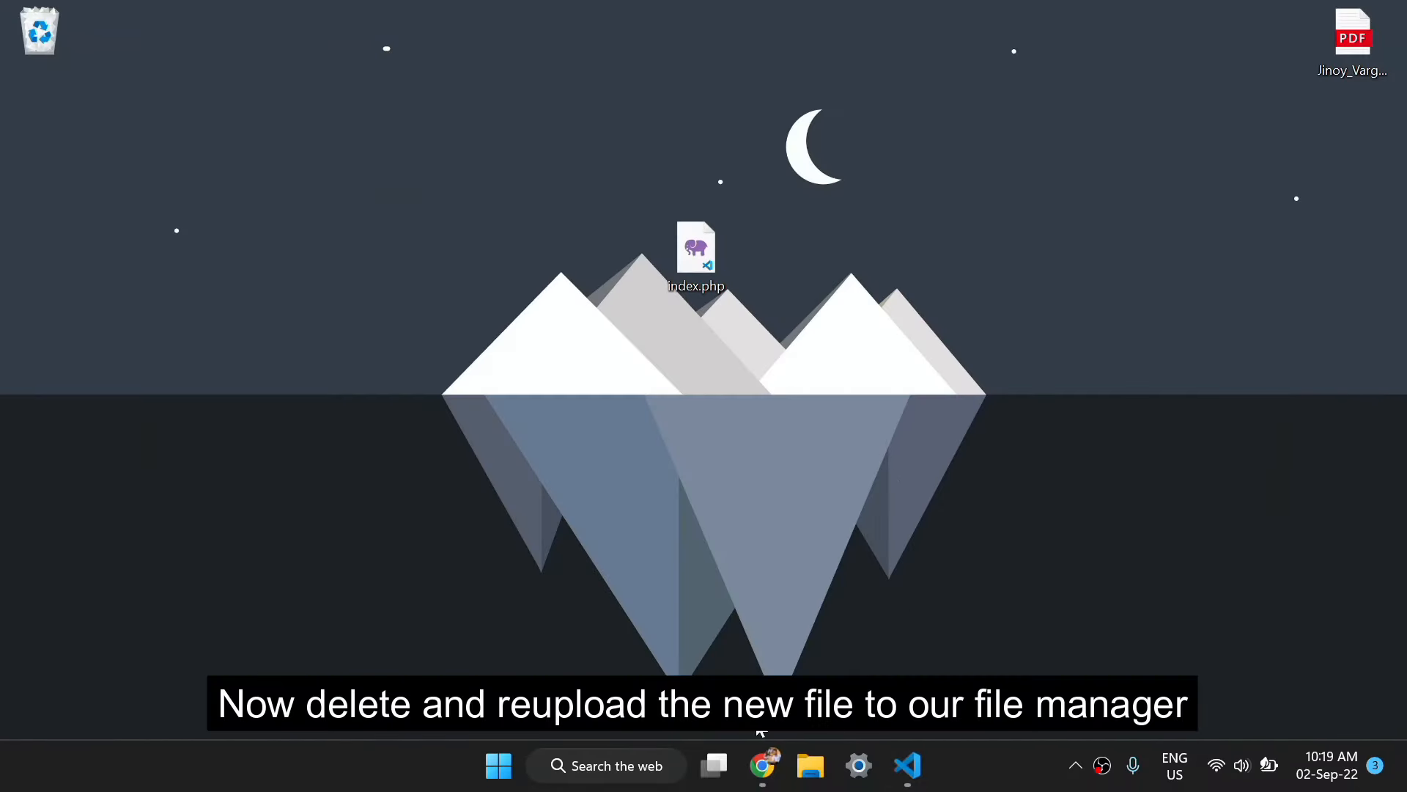
# Delete the old index.php from htdocs in Monsta FTP
pyautogui.click(762, 765)
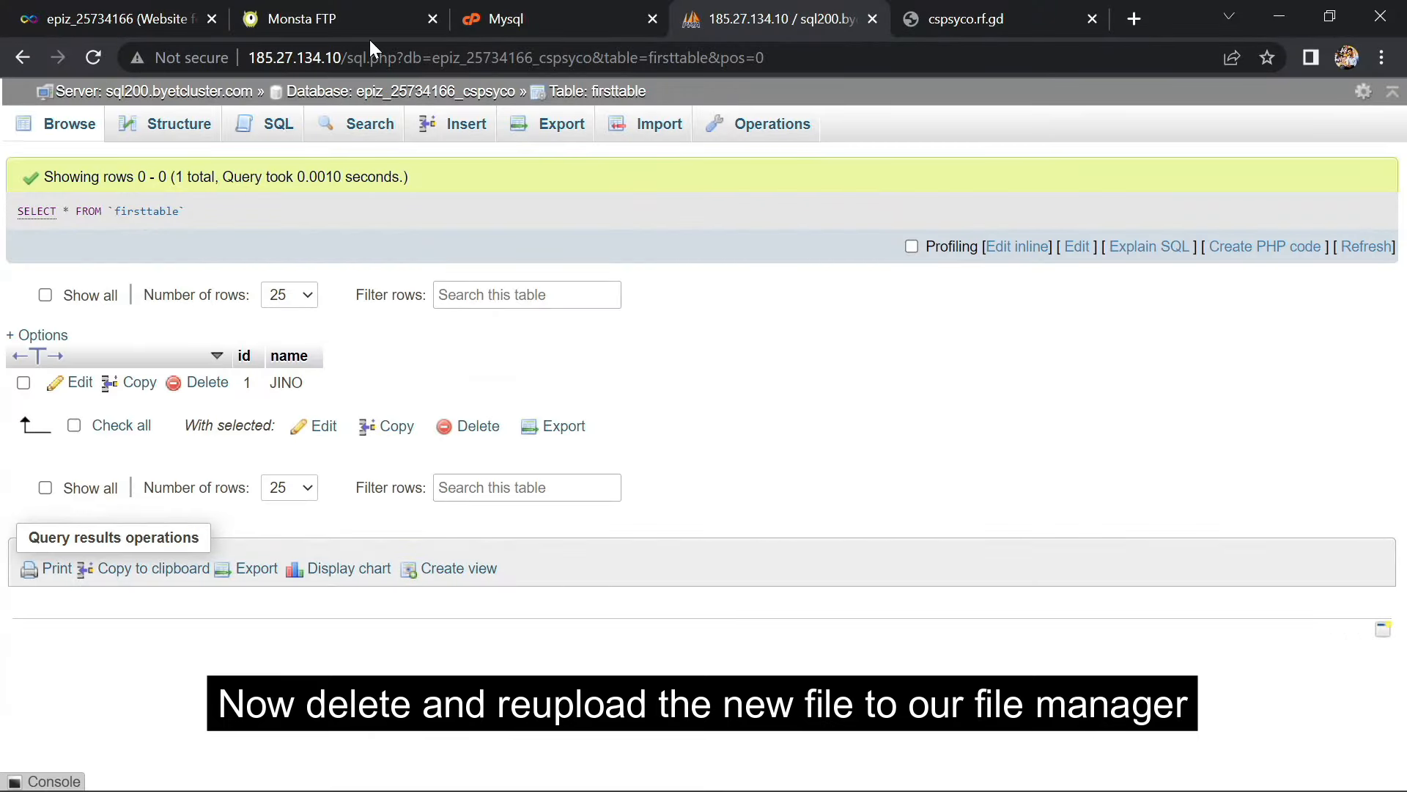
pyautogui.click(302, 15)
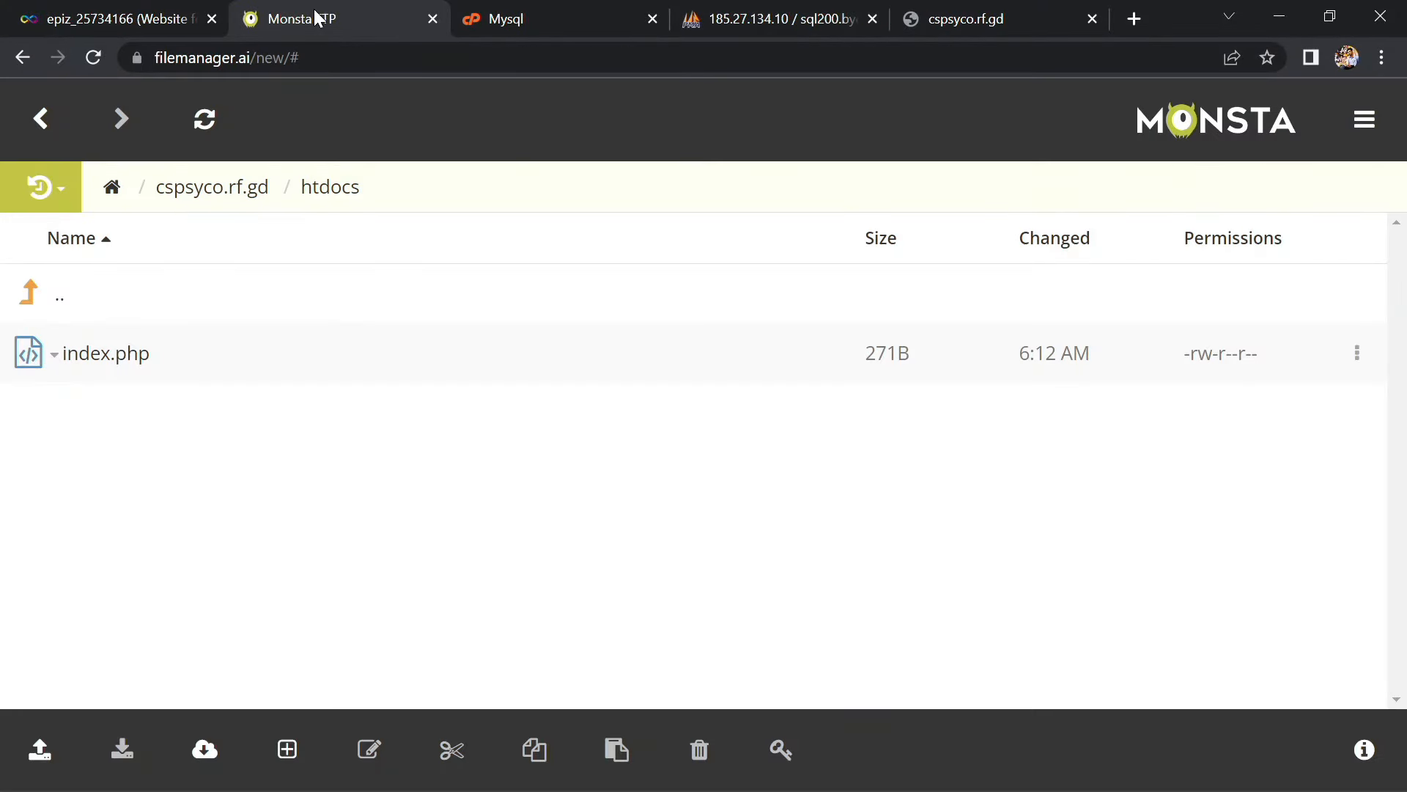
pyautogui.click(133, 365)
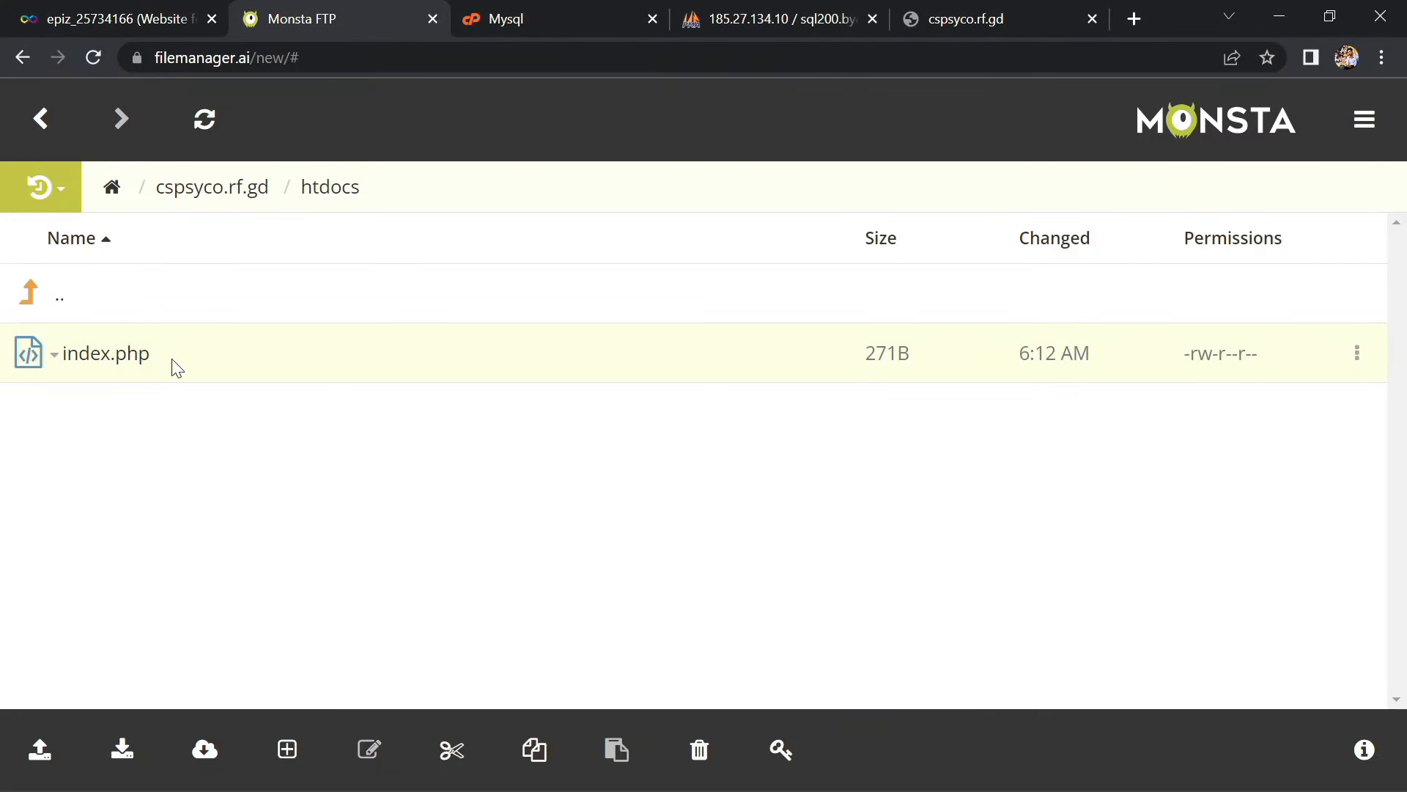
pyautogui.rightClick(134, 360)
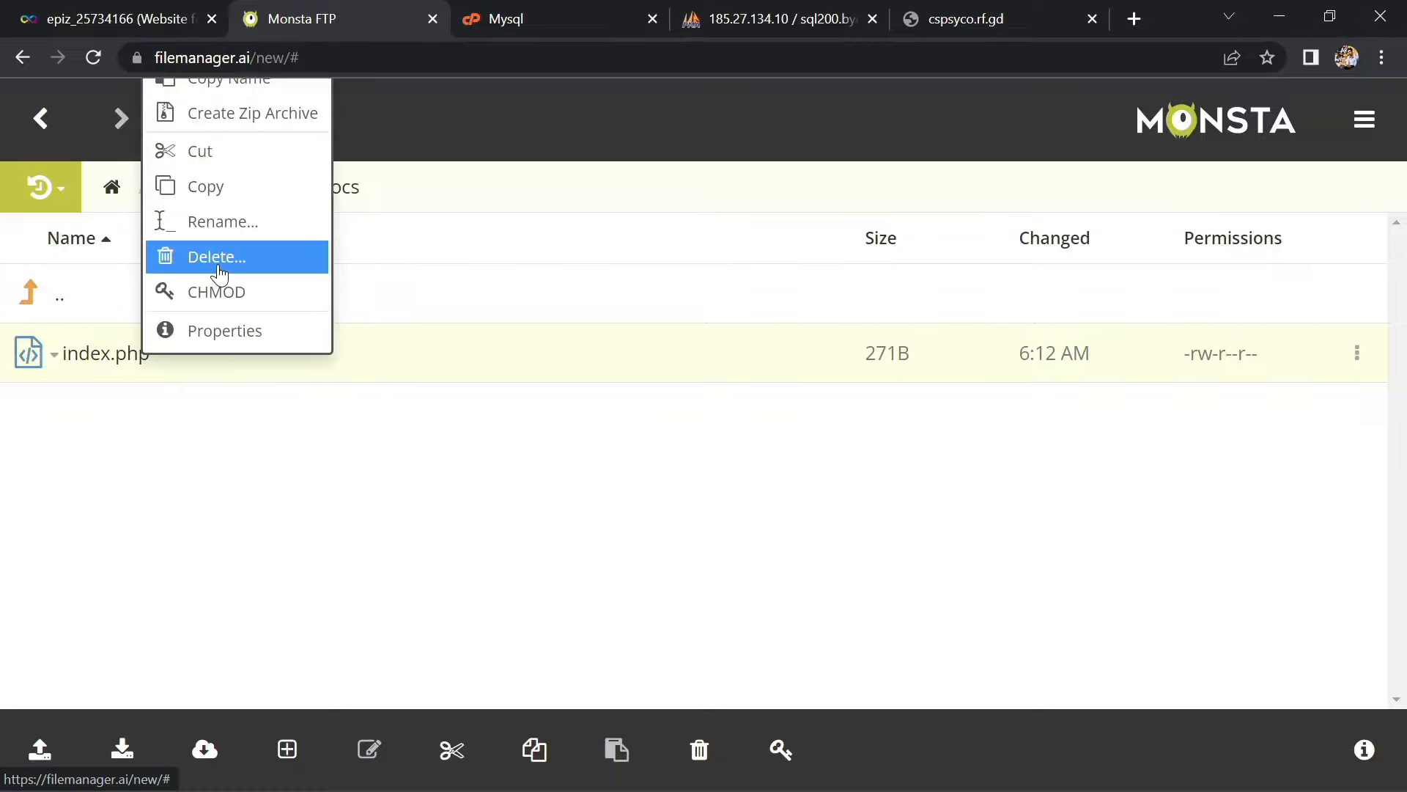
pyautogui.click(220, 271)
pyautogui.click(997, 268)
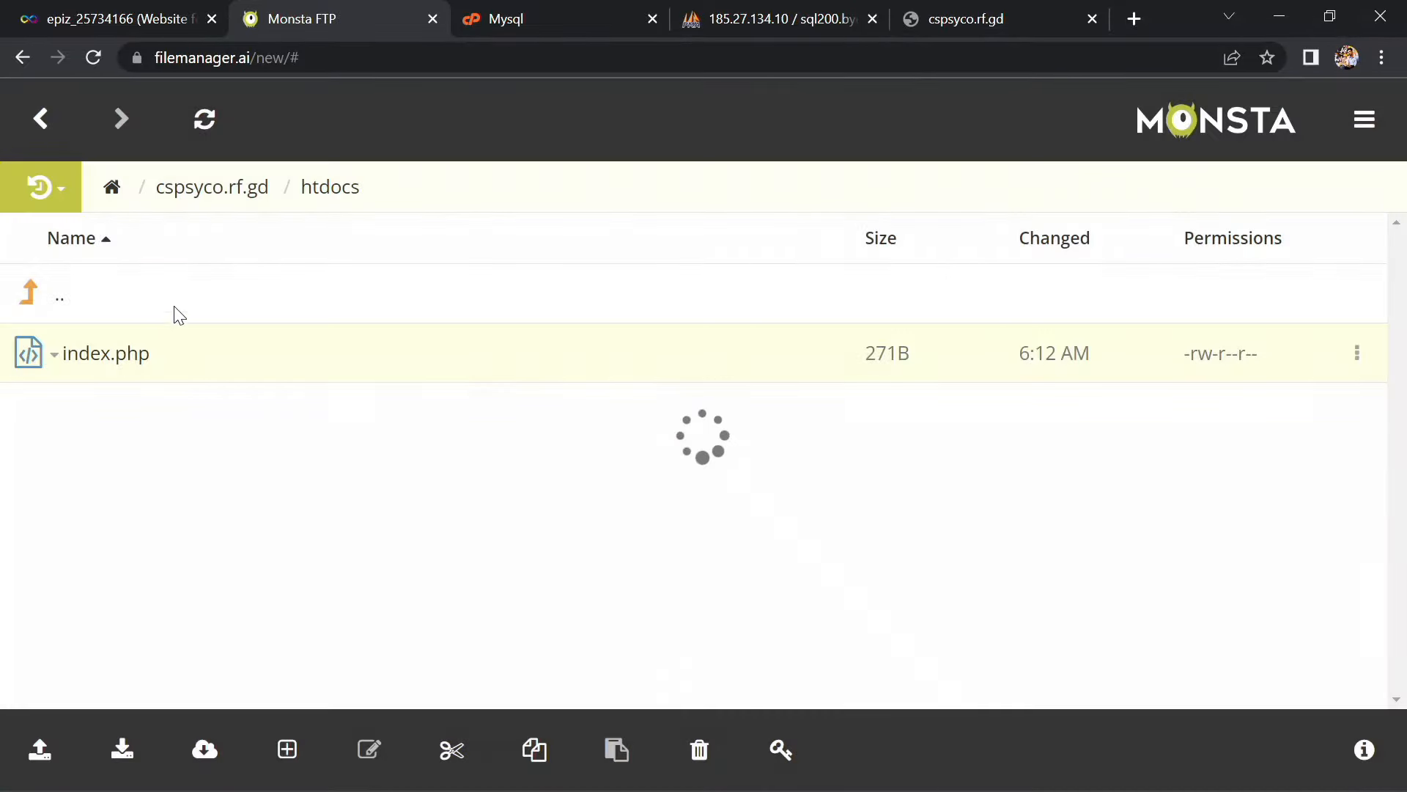
# Upload the updated index.php from the Desktop
pyautogui.click(19, 749)
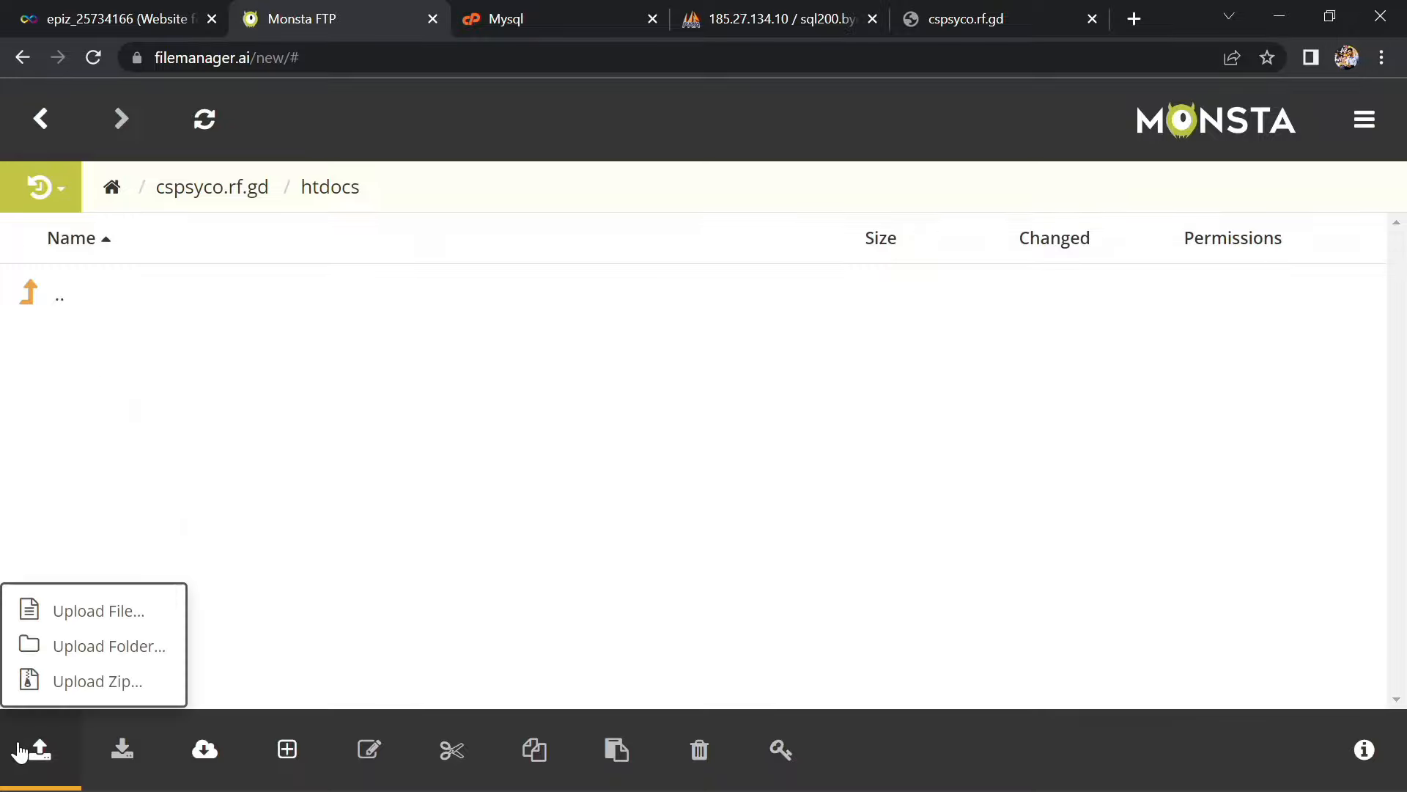
pyautogui.click(87, 612)
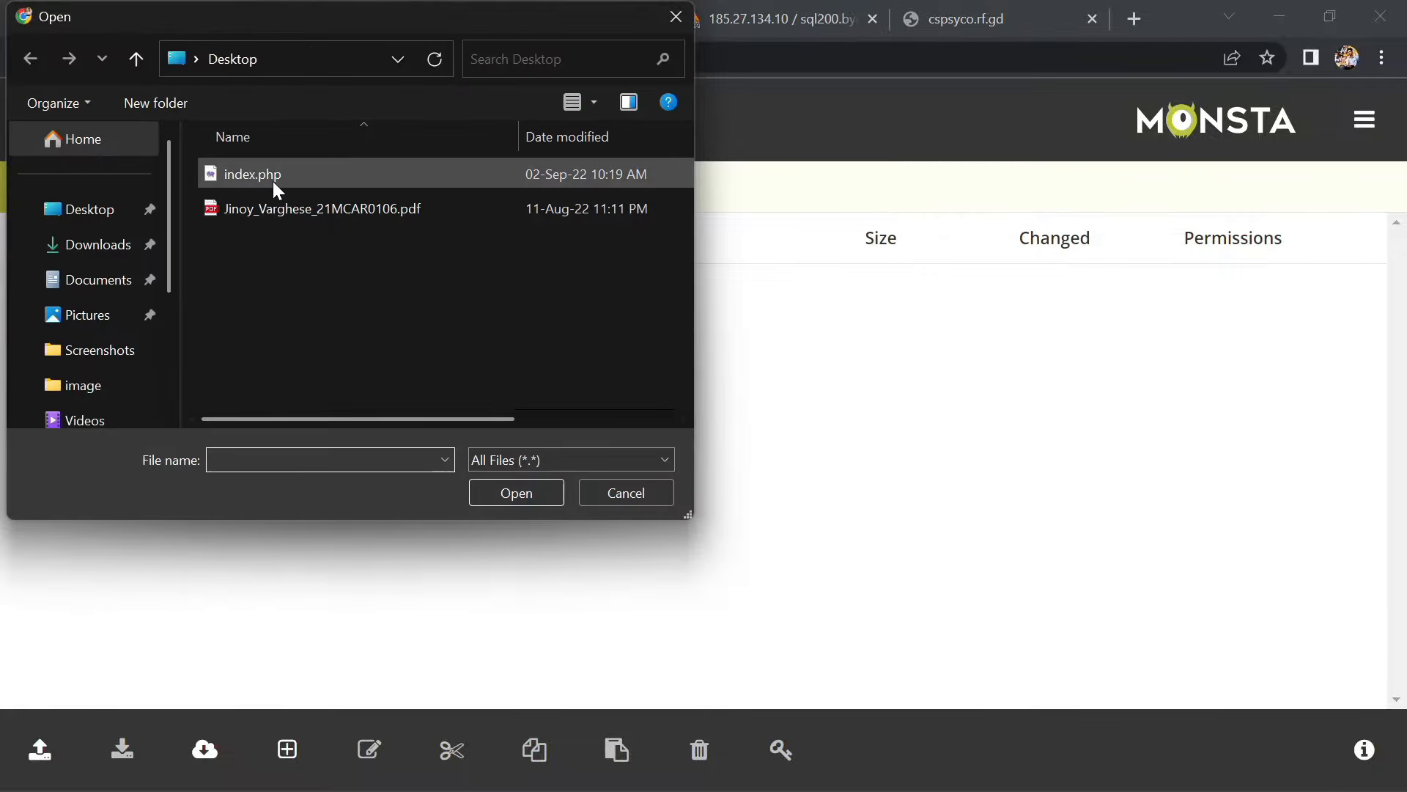
pyautogui.doubleClick(278, 177)
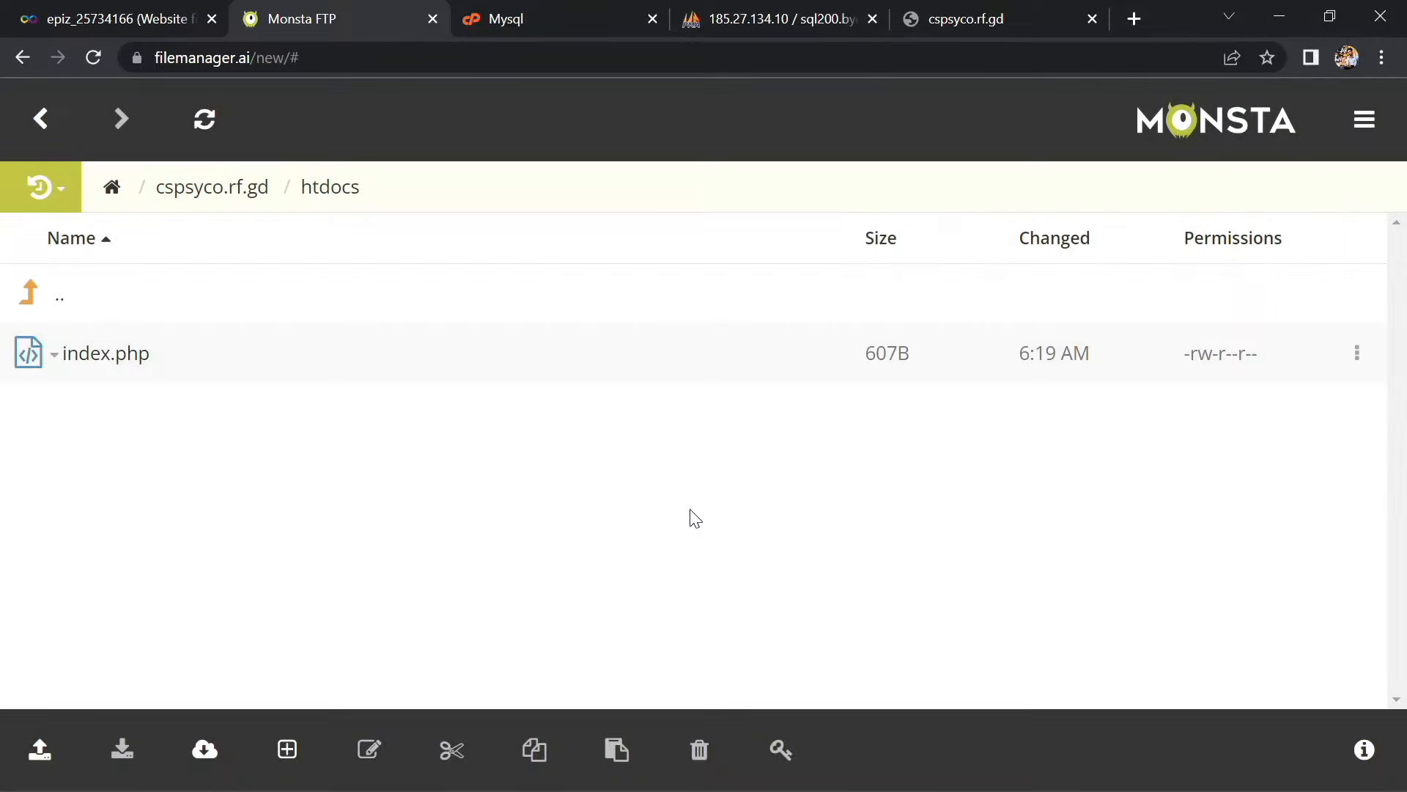
# Reload the live cspsyco.rf.gd page, then refresh firsttable in phpMyAdmin to see the id 2 row
pyautogui.click(972, 21)
pyautogui.click(92, 58)
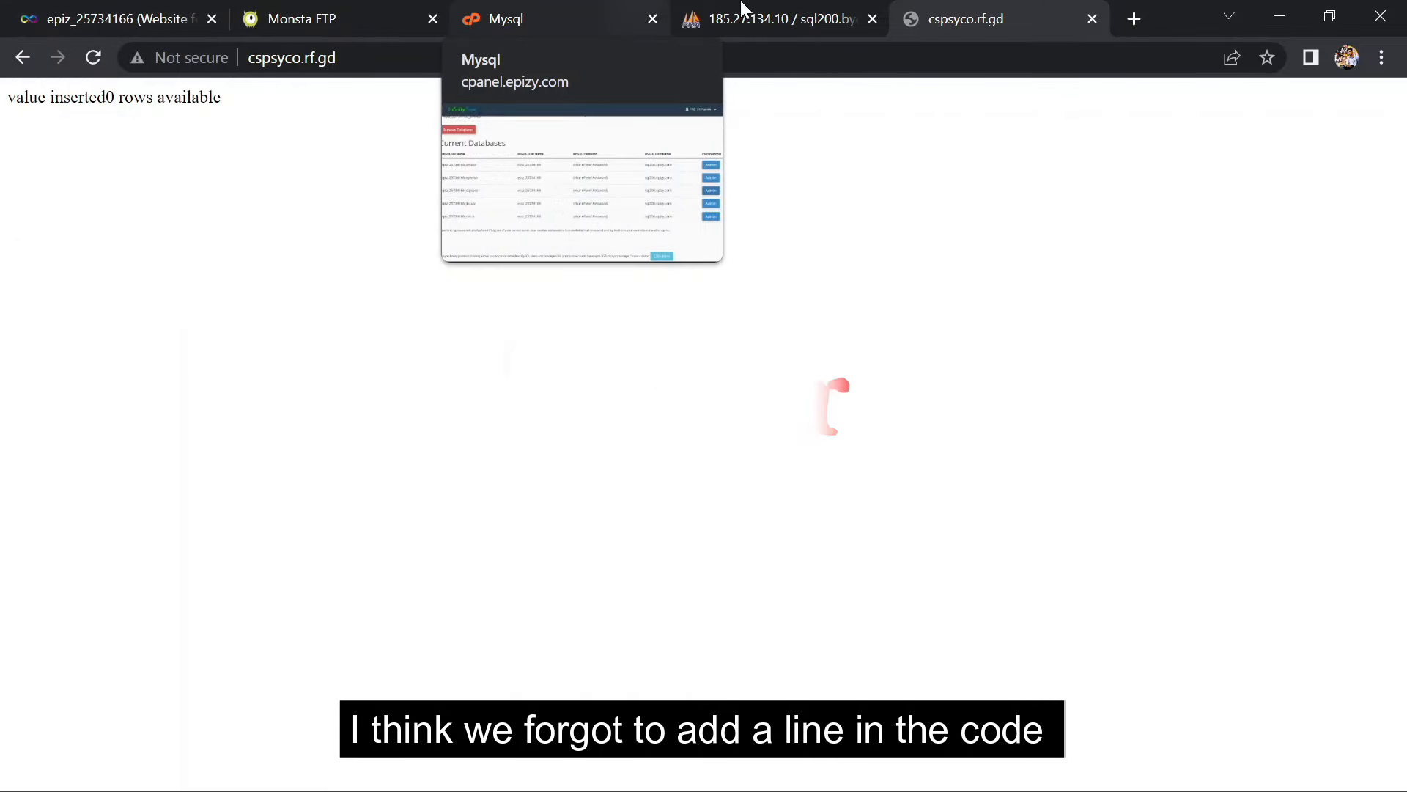
pyautogui.click(777, 18)
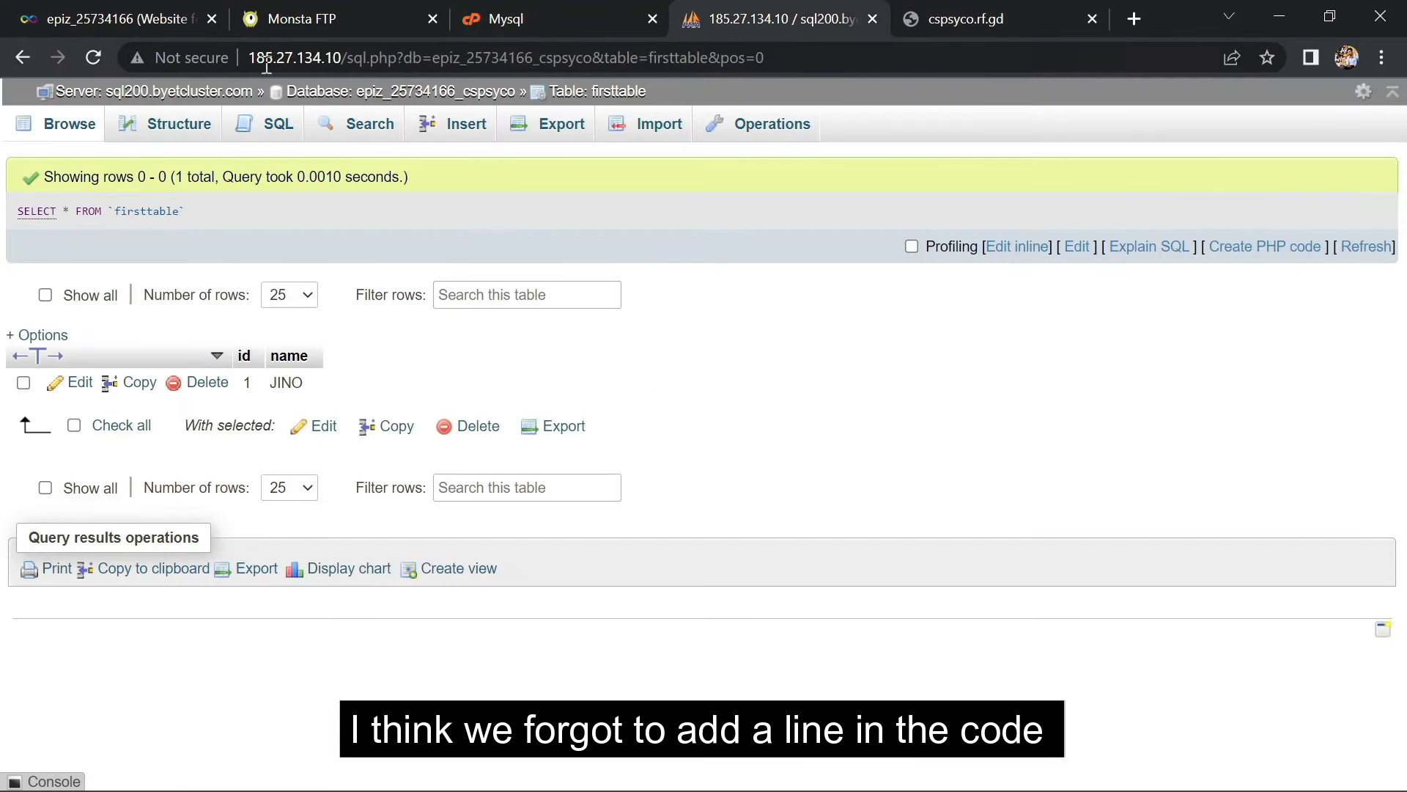
pyautogui.click(71, 126)
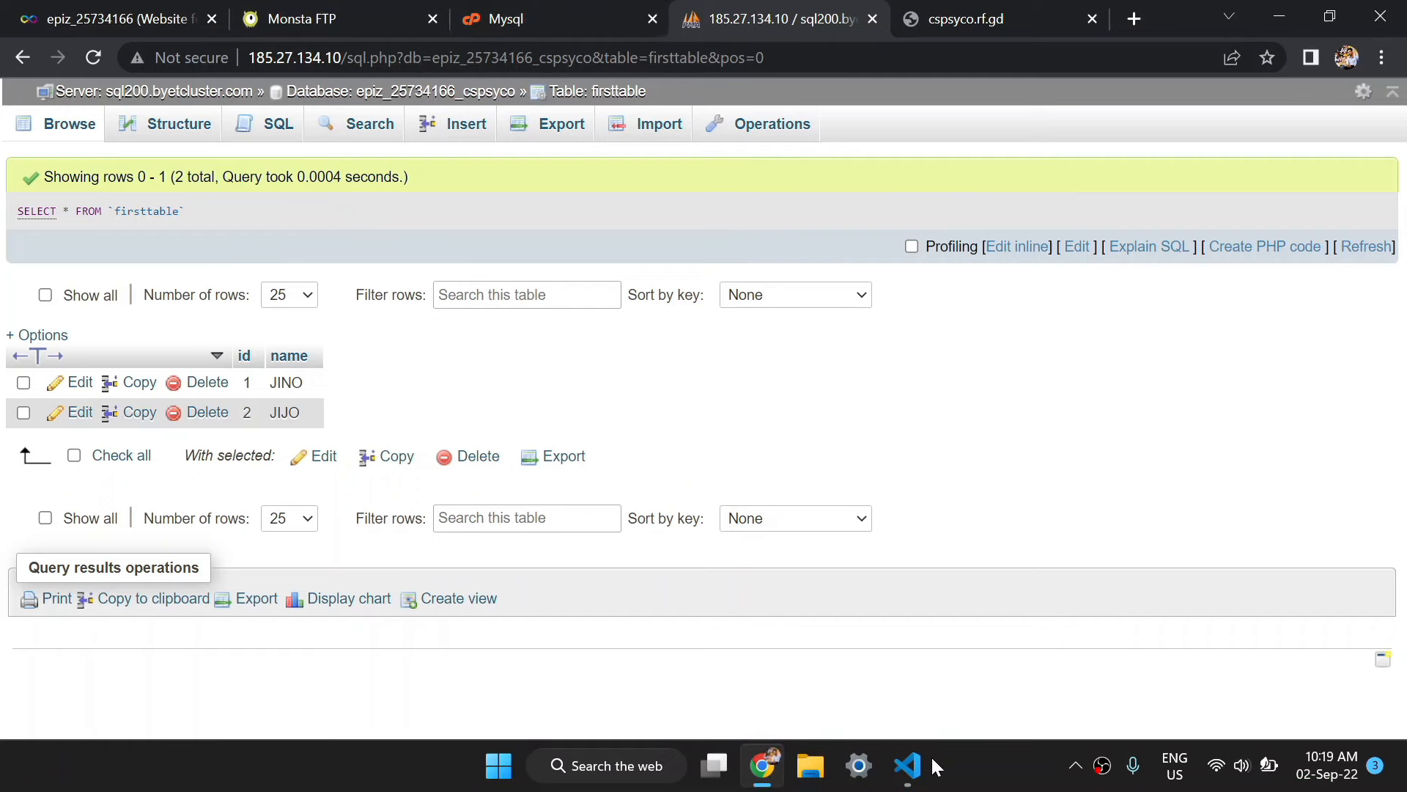
pyautogui.moveTo(928, 766)
pyautogui.click(932, 693)
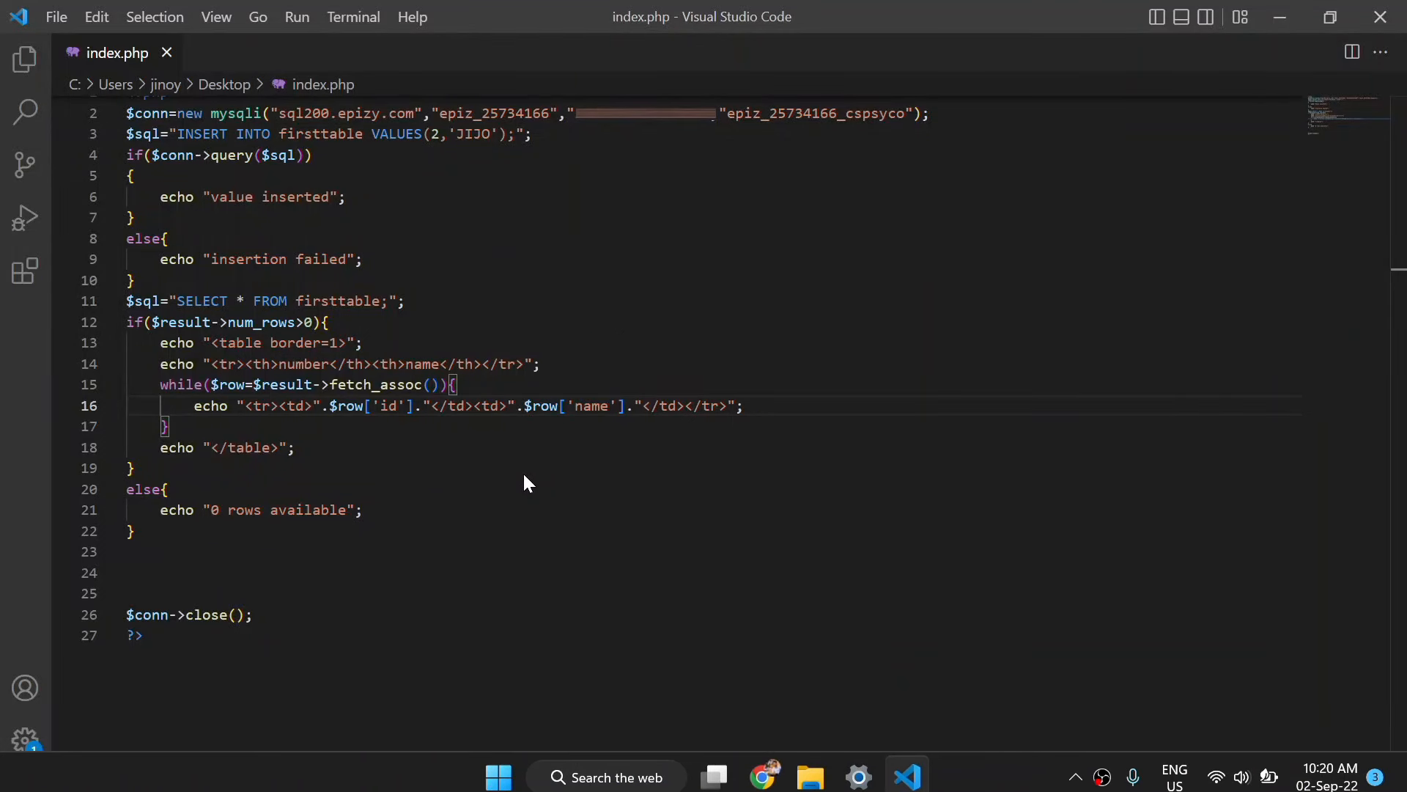
# Insert $result=$conn->query($sql); below the SELECT line and save index.php
pyautogui.click(444, 294)
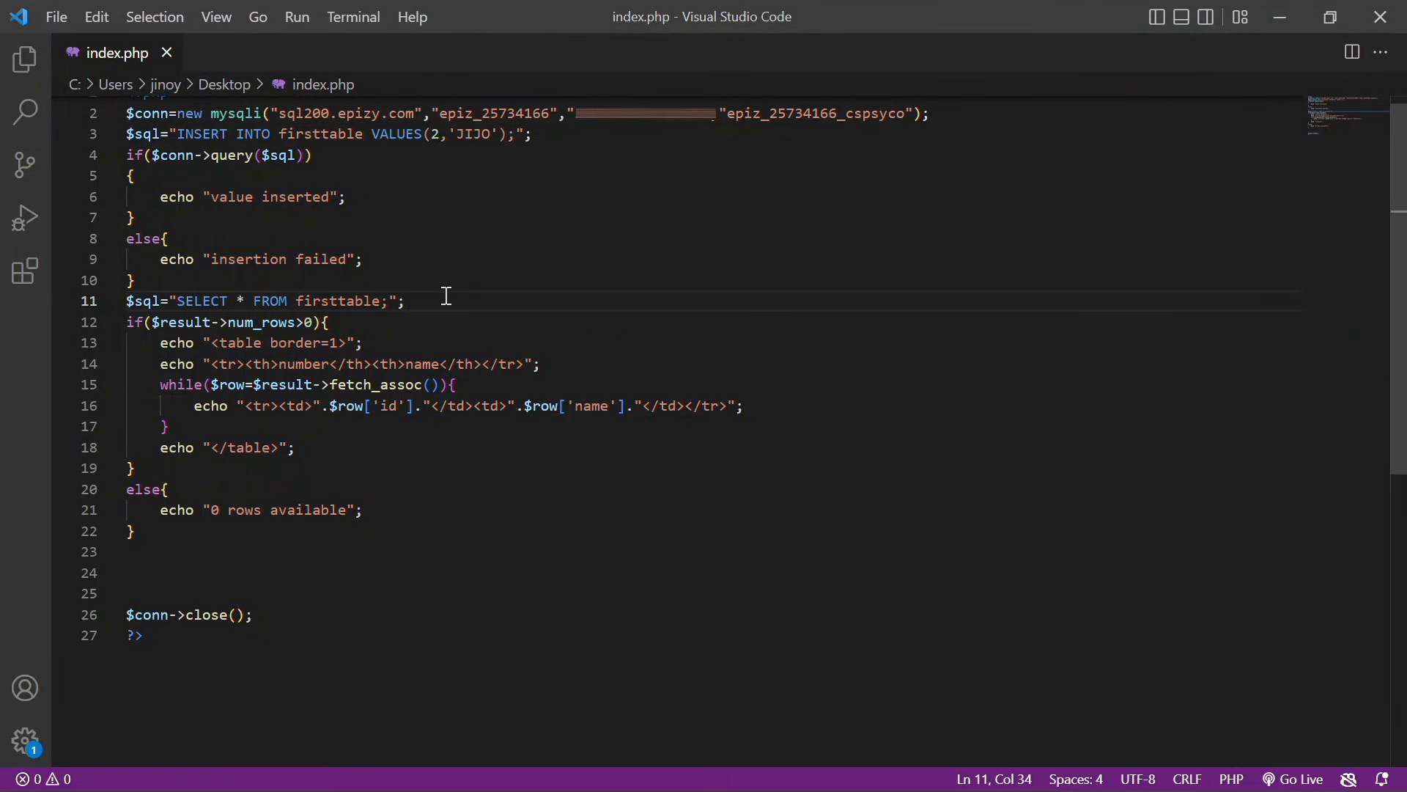
pyautogui.press('Return')
pyautogui.write('$')
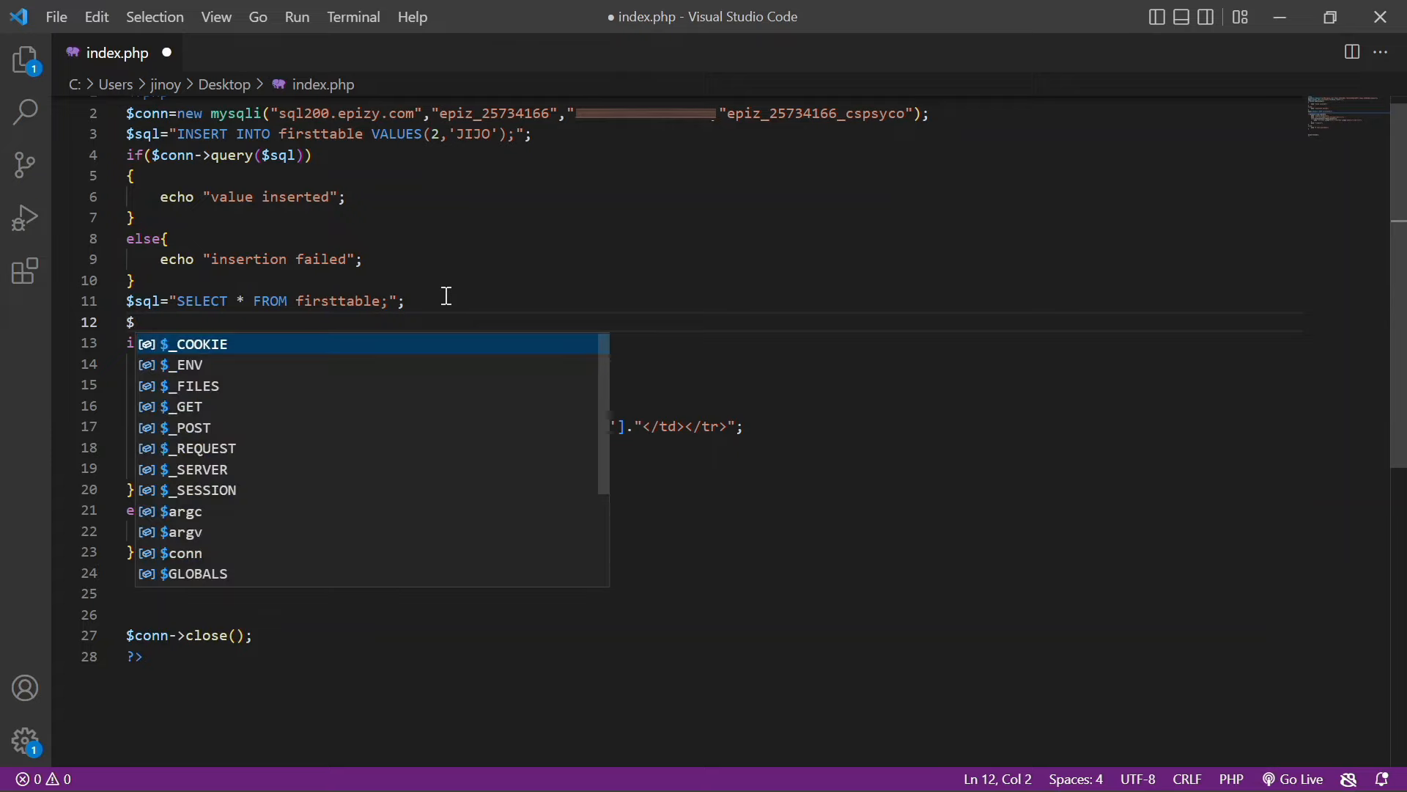
pyautogui.write('result')
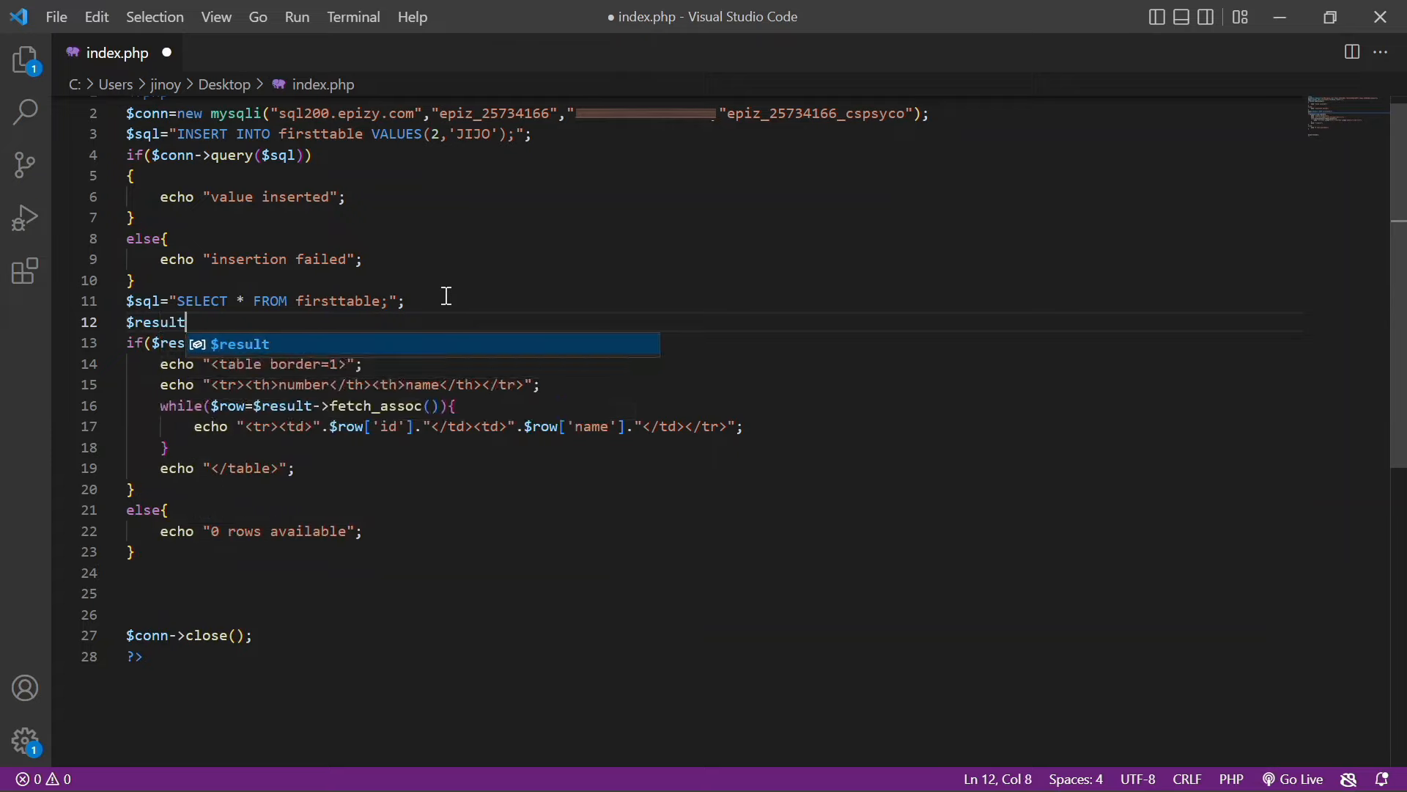
pyautogui.write('=')
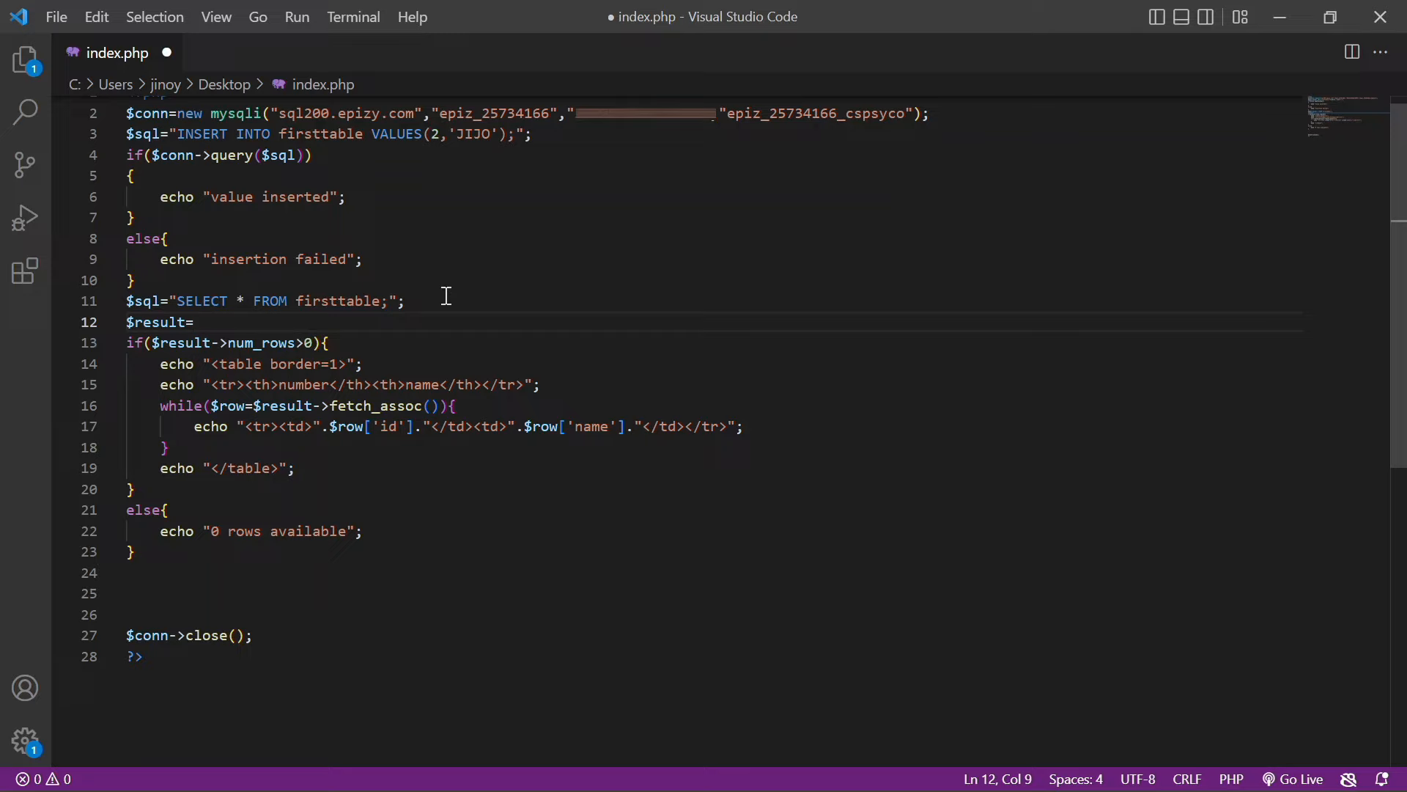
pyautogui.write('$conn')
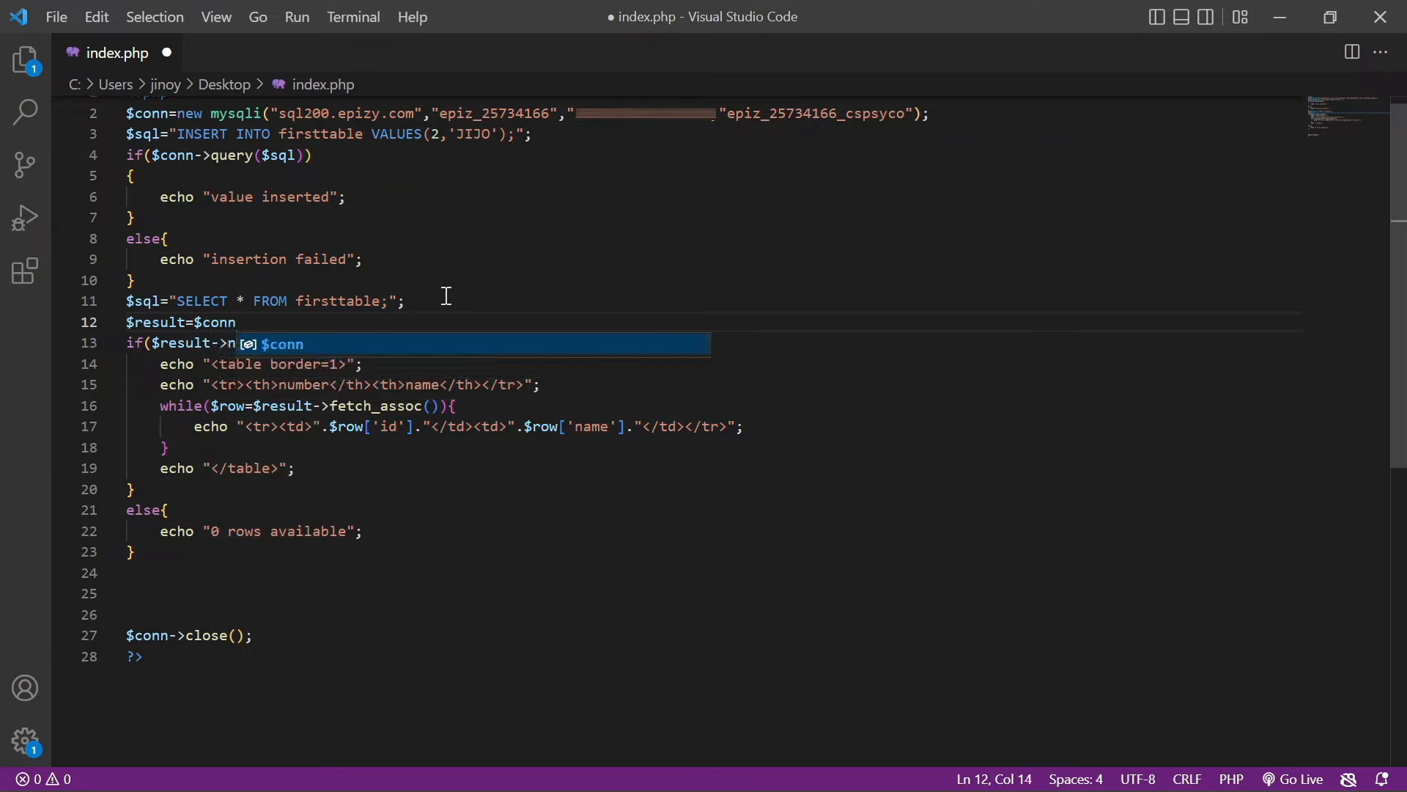
pyautogui.press('Return')
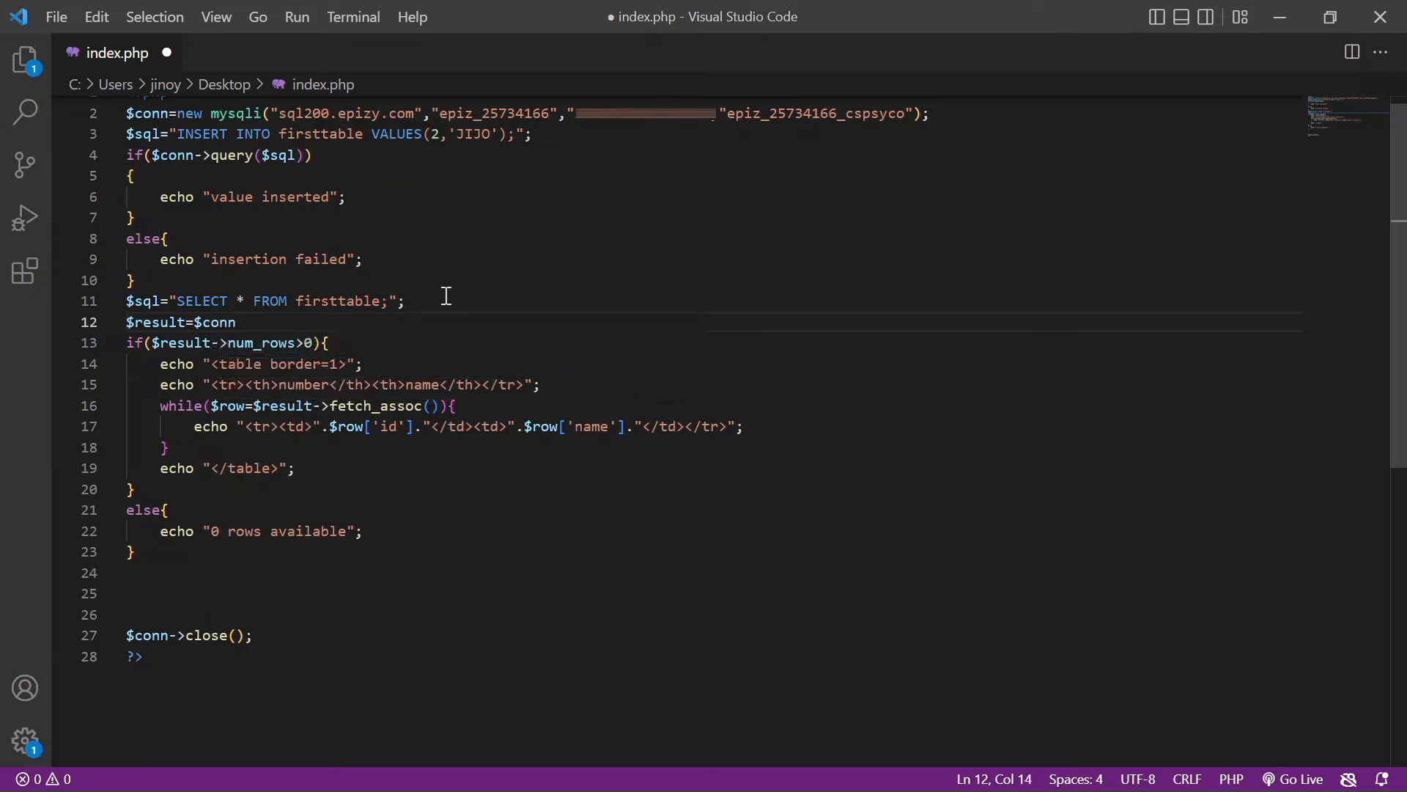
pyautogui.write('->')
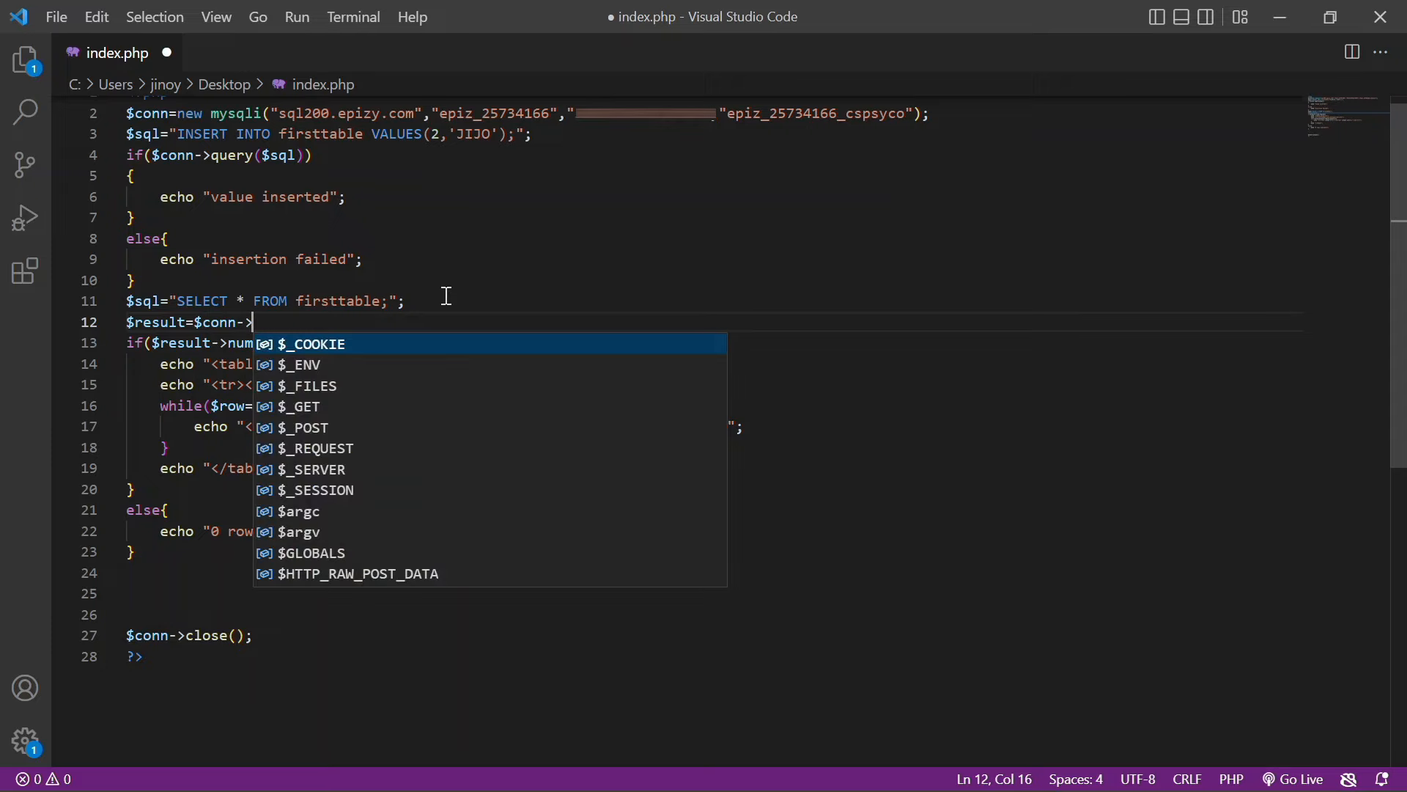
pyautogui.write('qu')
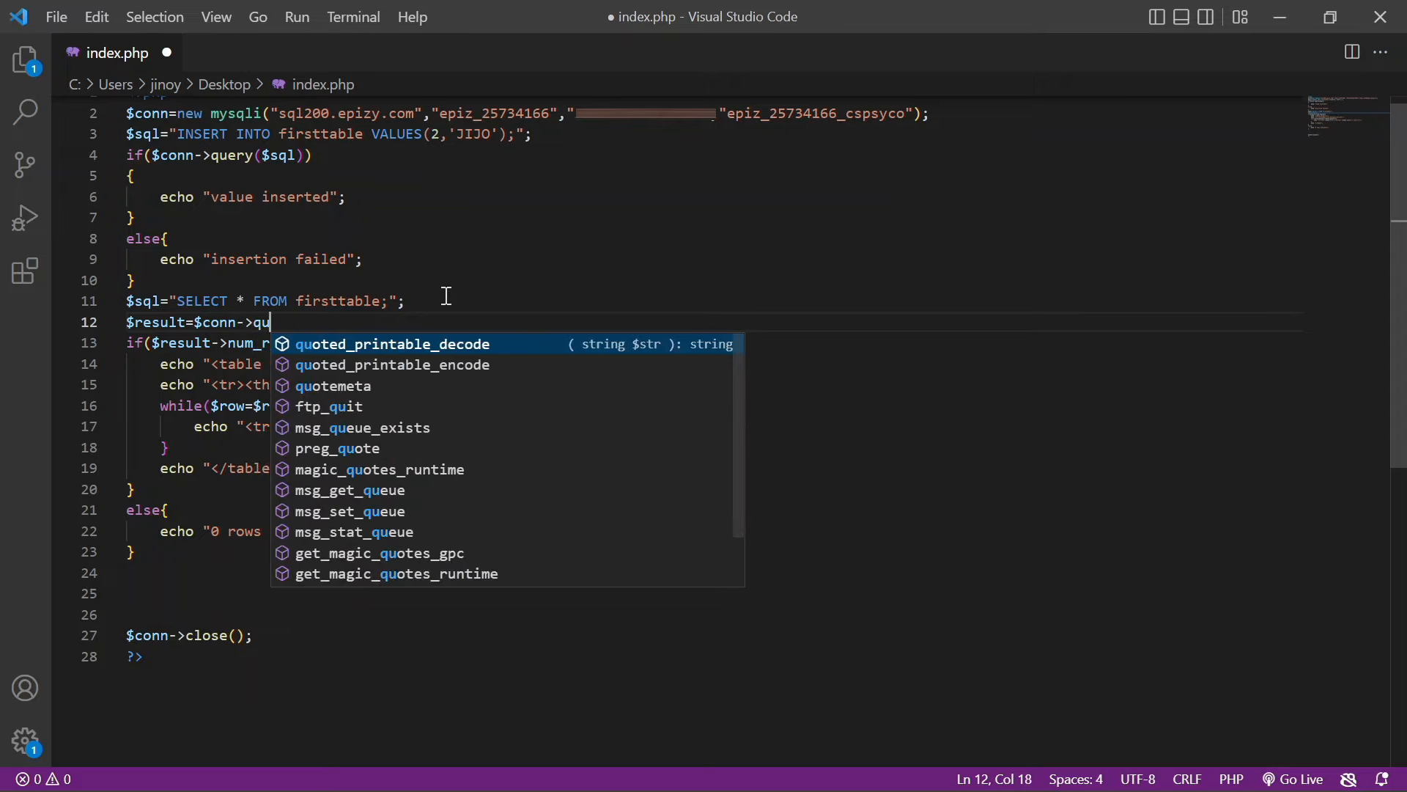
pyautogui.write('ery(')
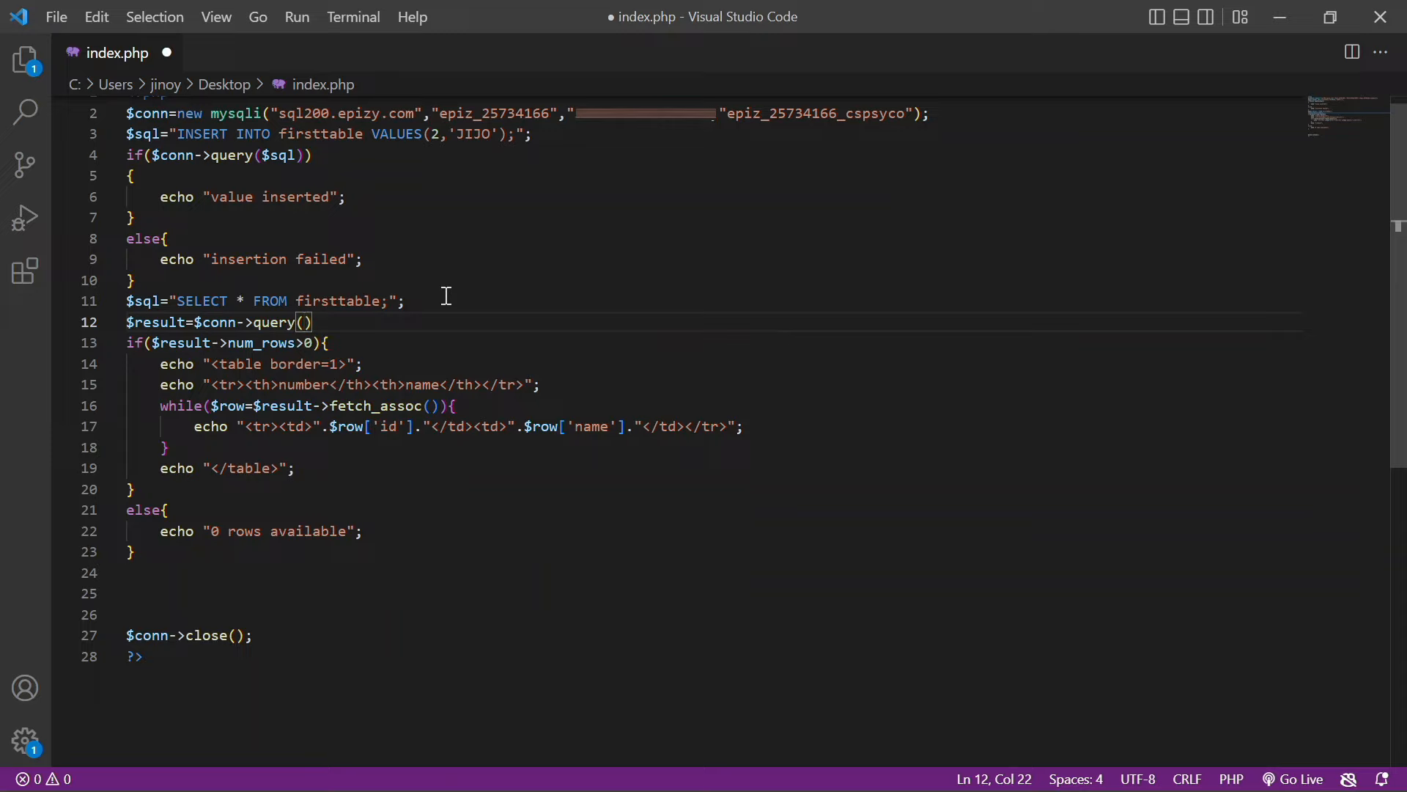
pyautogui.write('$sq')
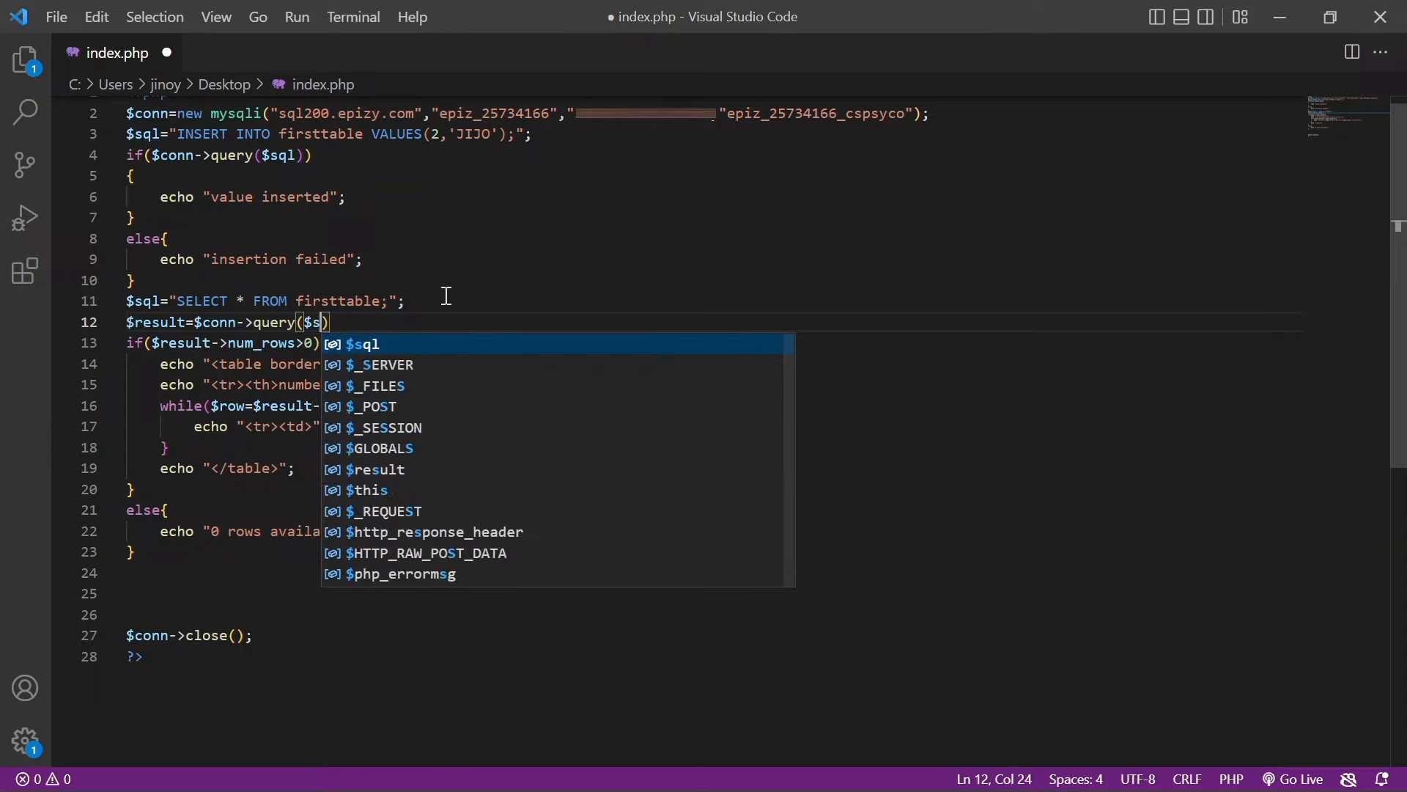
pyautogui.write('l)')
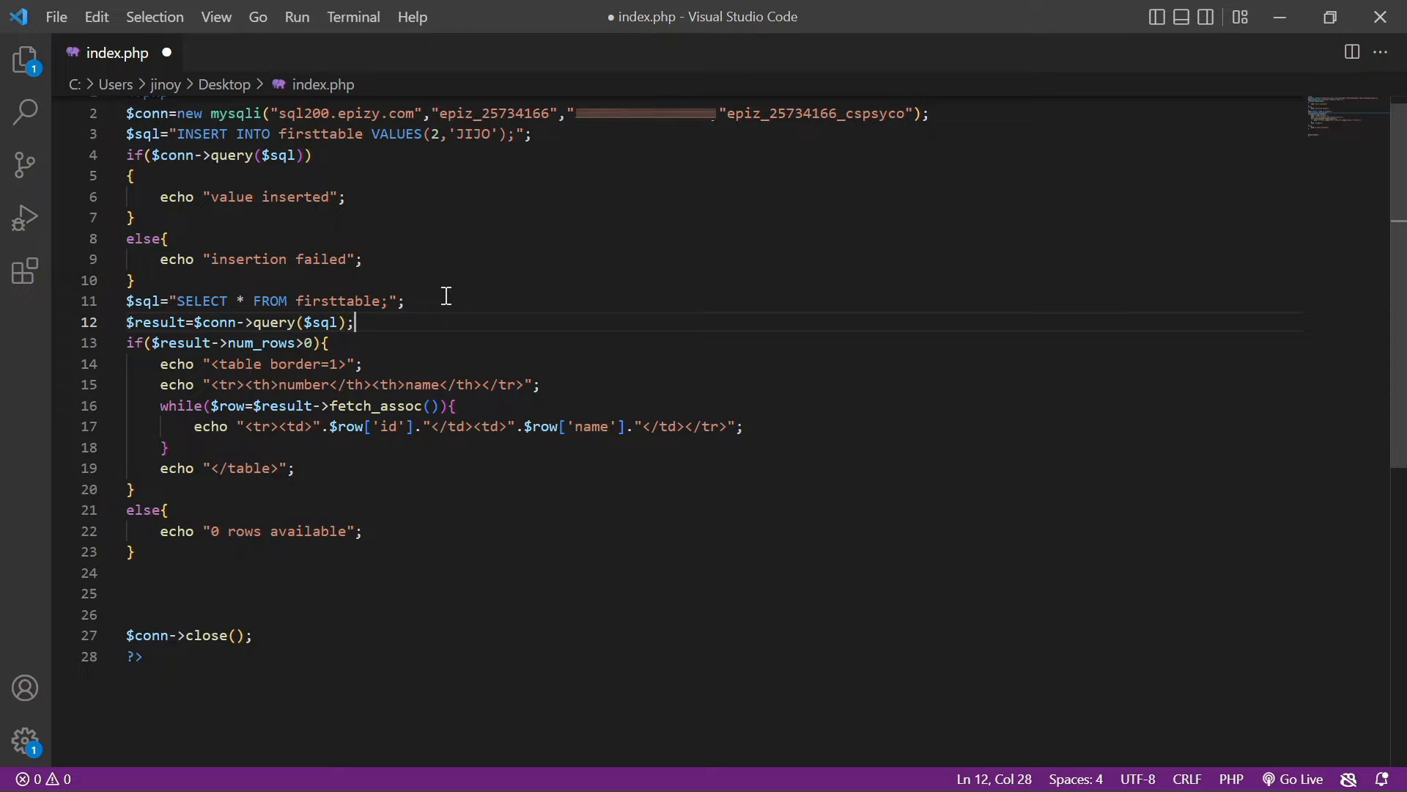
pyautogui.hotkey('ctrl', 's')
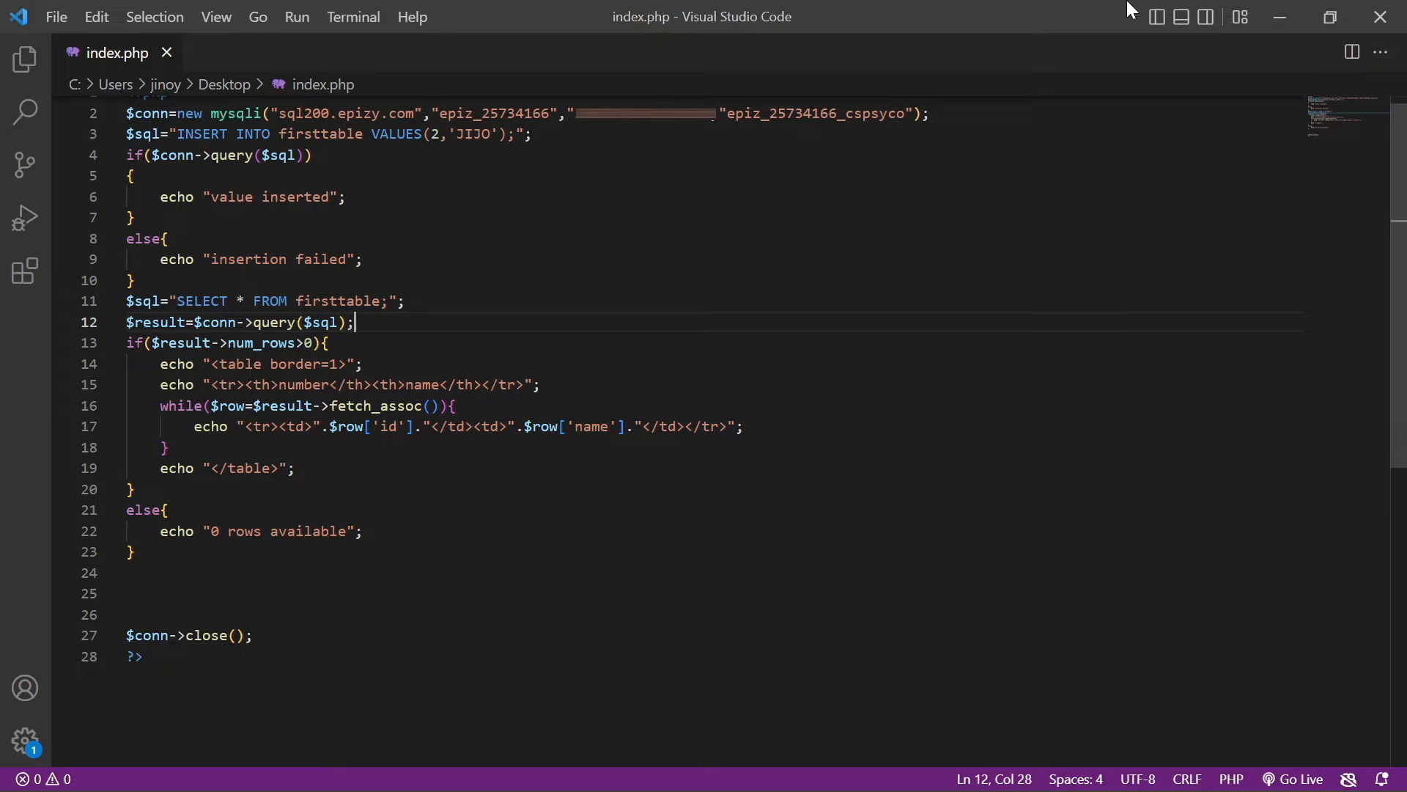
pyautogui.click(1280, 15)
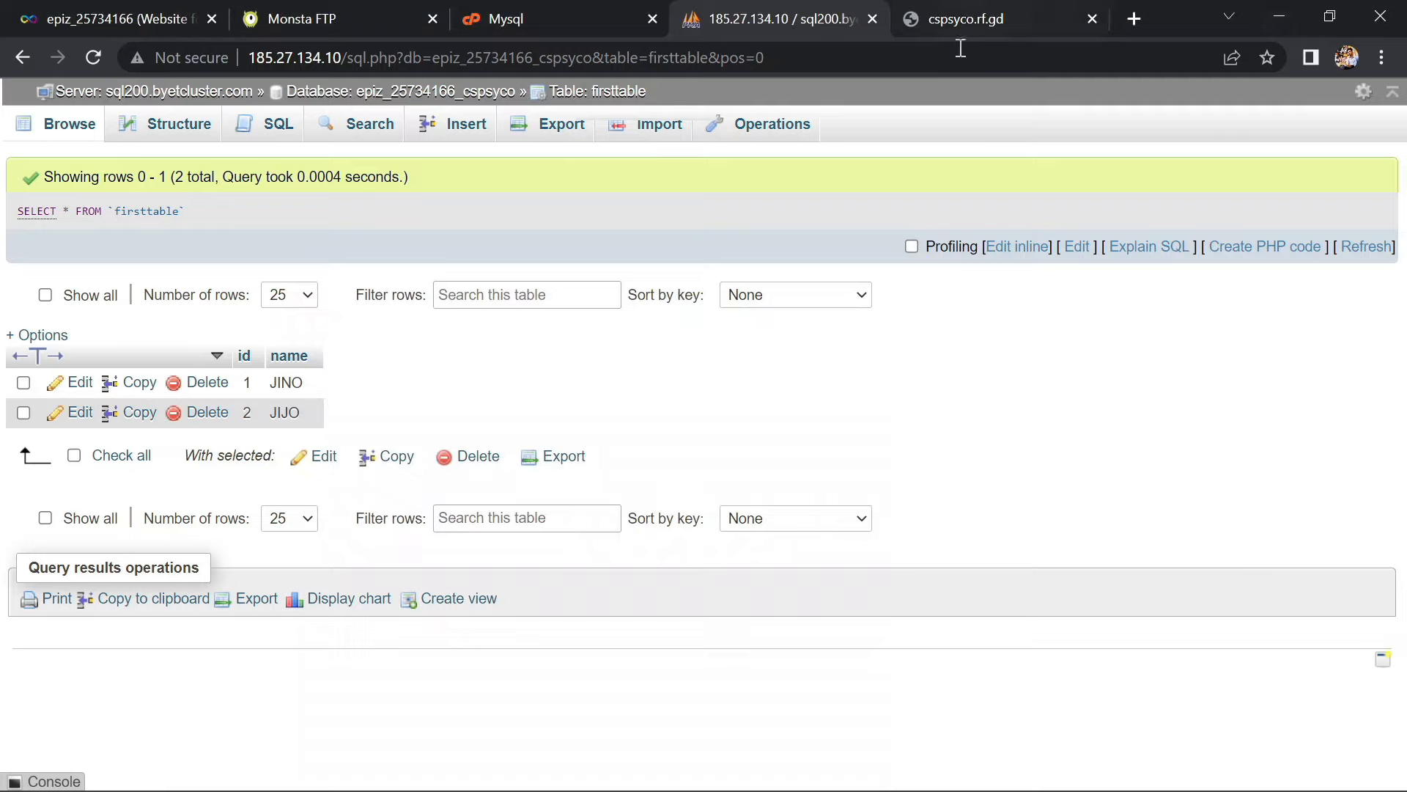
# Edit the INSERT values on line 3 to (3,'JIJI') and save index.php
pyautogui.click(301, 19)
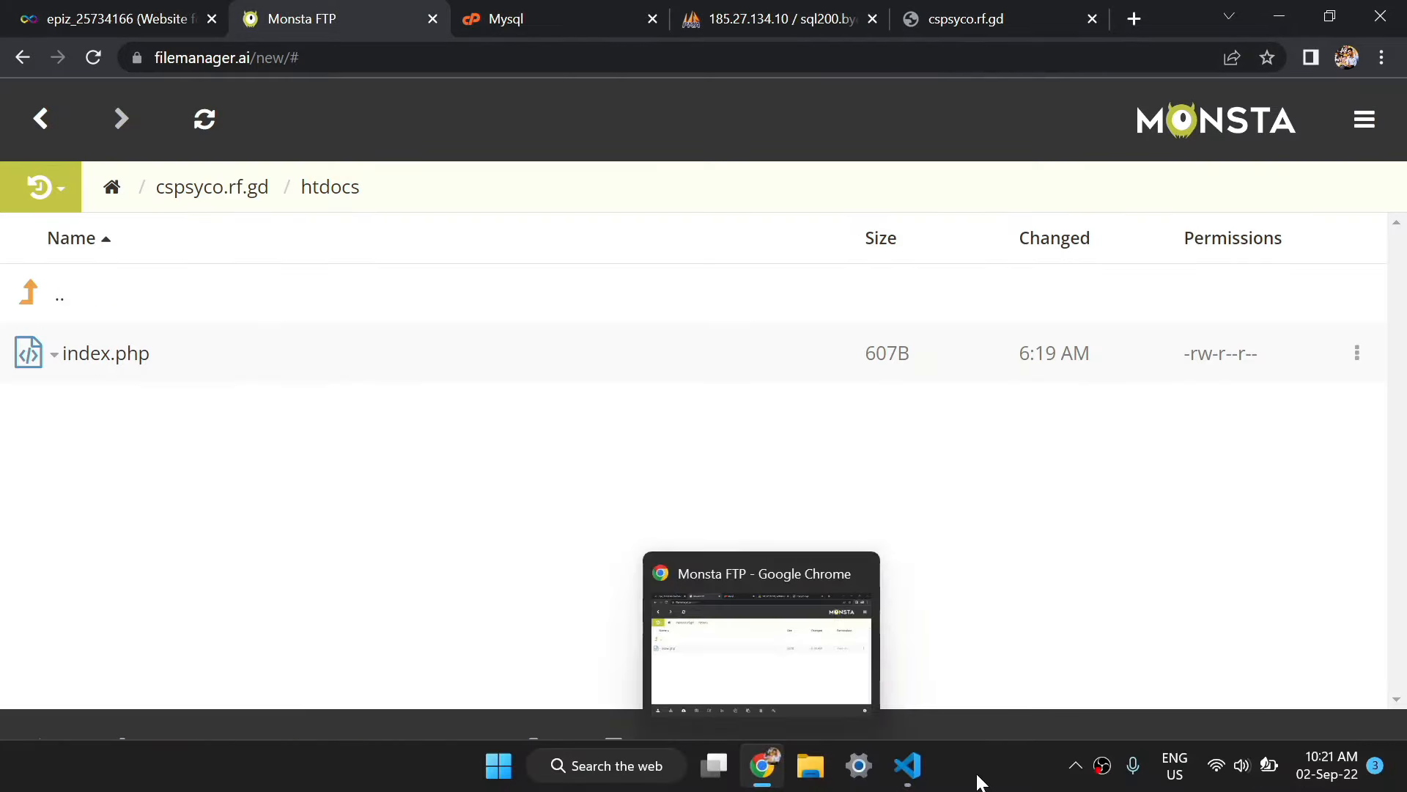
pyautogui.click(908, 773)
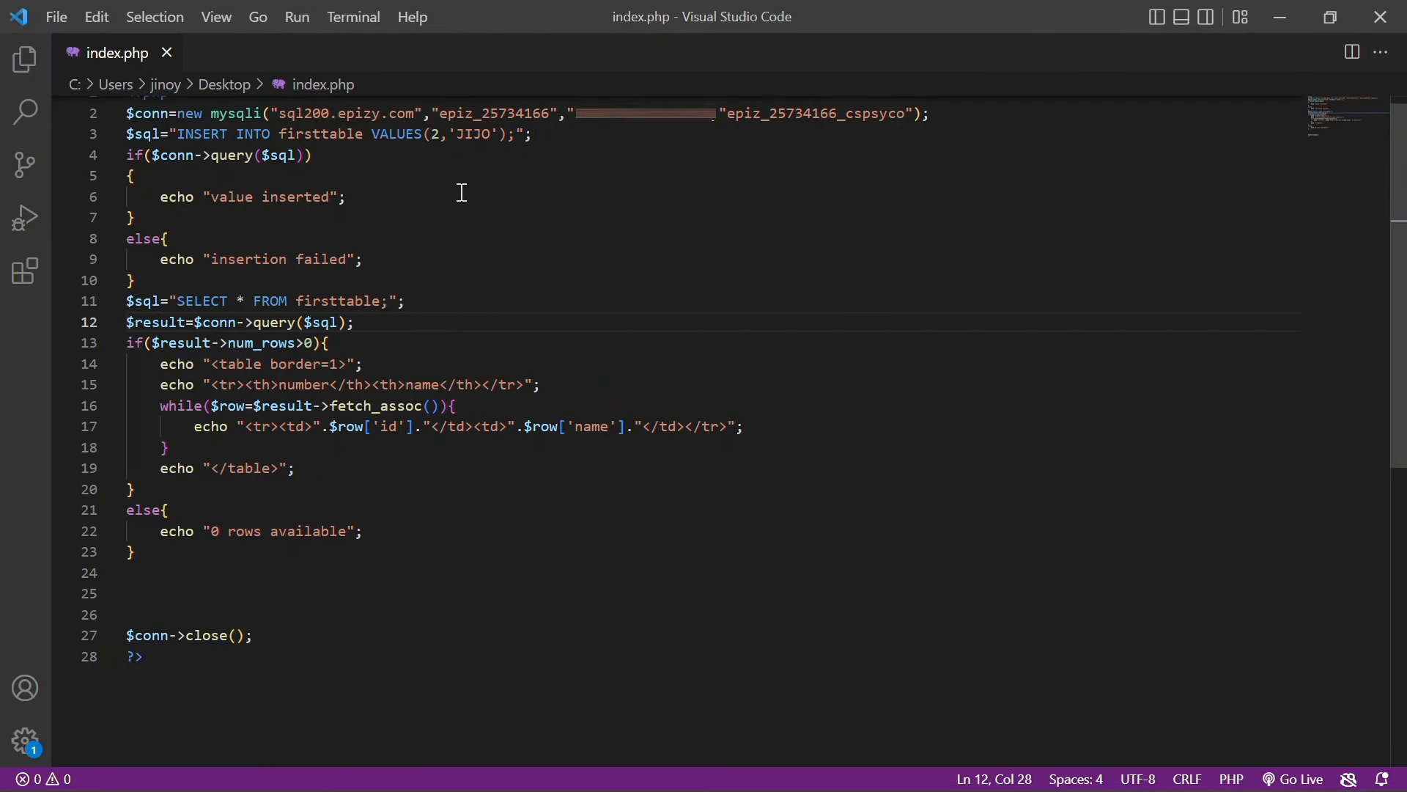
pyautogui.click(441, 134)
pyautogui.press('BackSpace')
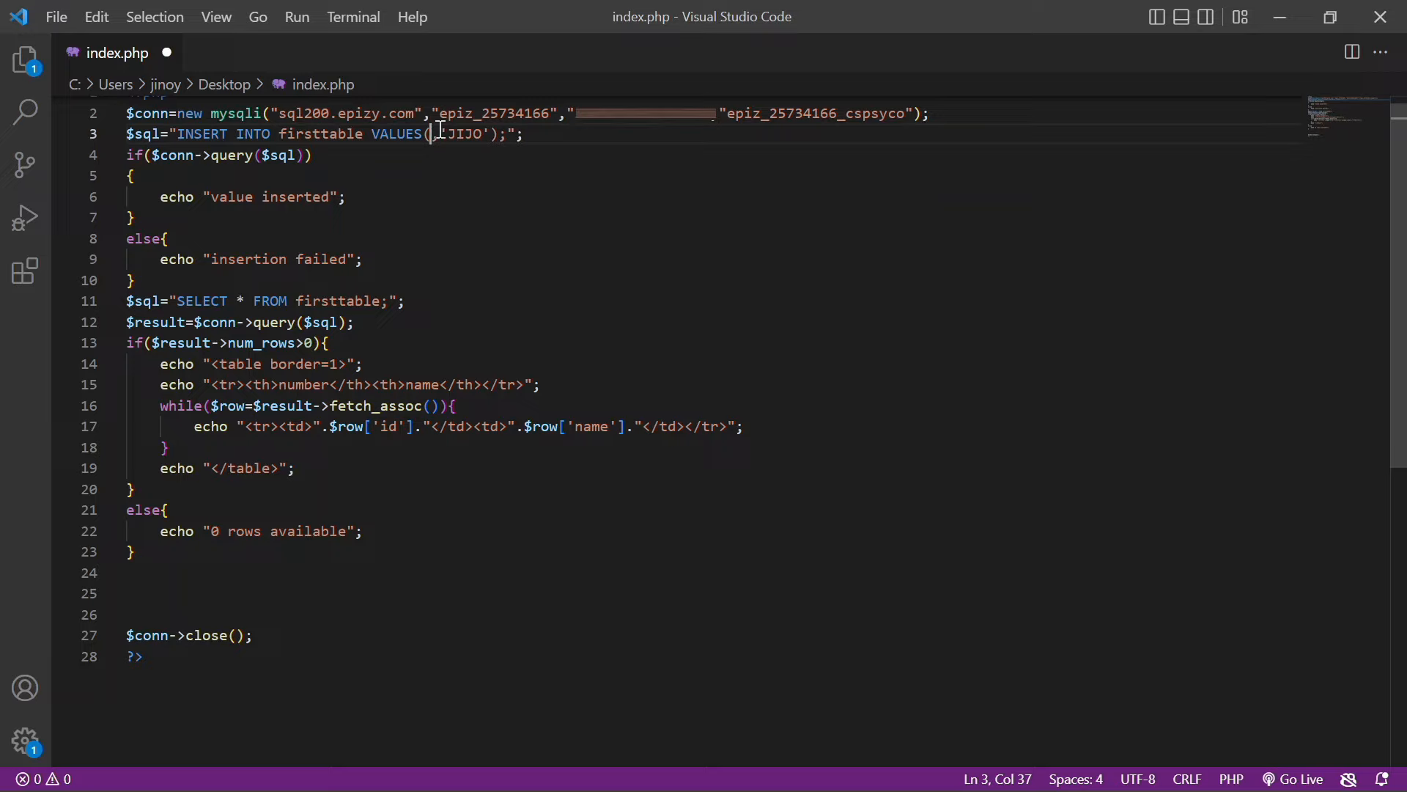
pyautogui.write('3')
pyautogui.press('Right')
pyautogui.press('Right')
pyautogui.press('Right')
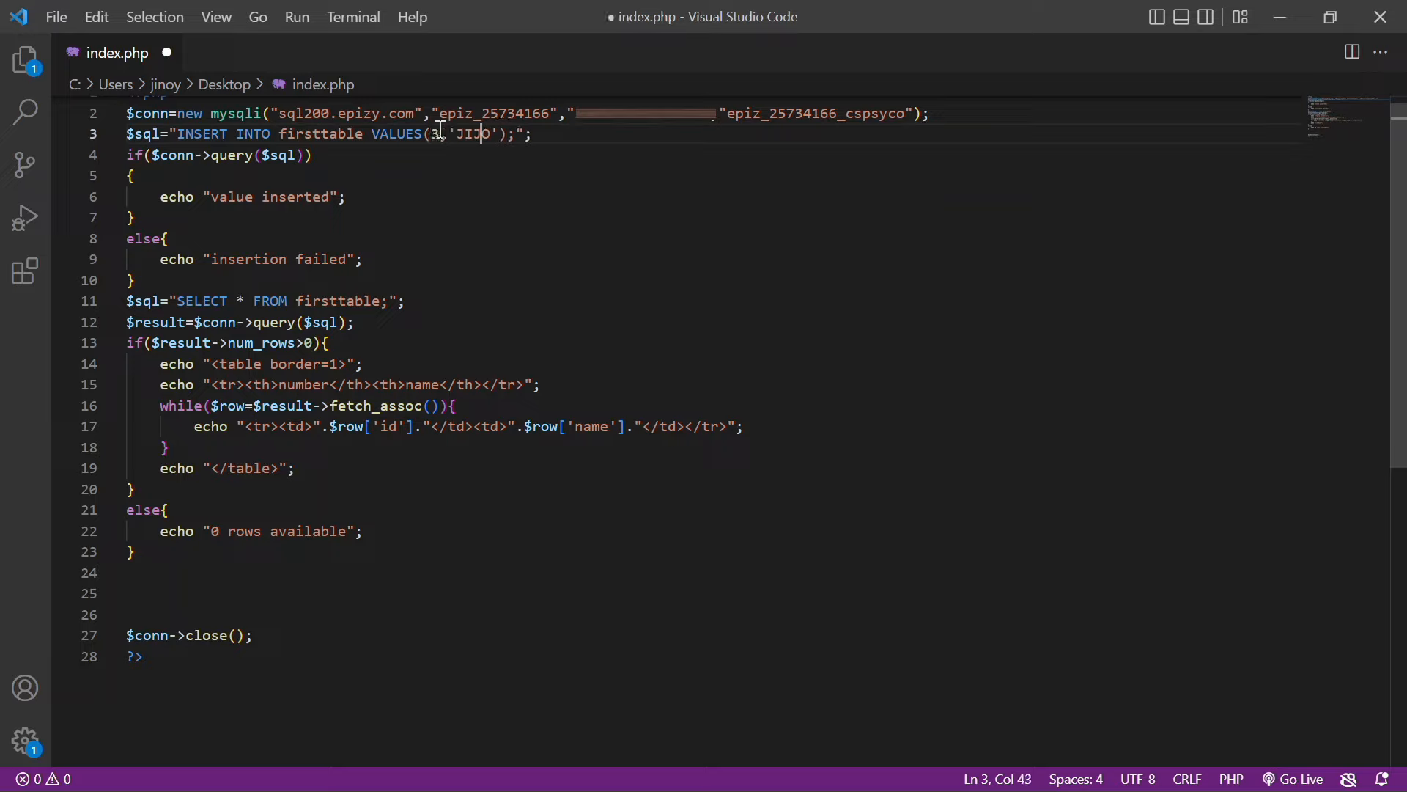
pyautogui.press('Right')
pyautogui.press('BackSpace')
pyautogui.write('i')
pyautogui.press('BackSpace')
pyautogui.write('I')
pyautogui.hotkey('ctrl', 's')
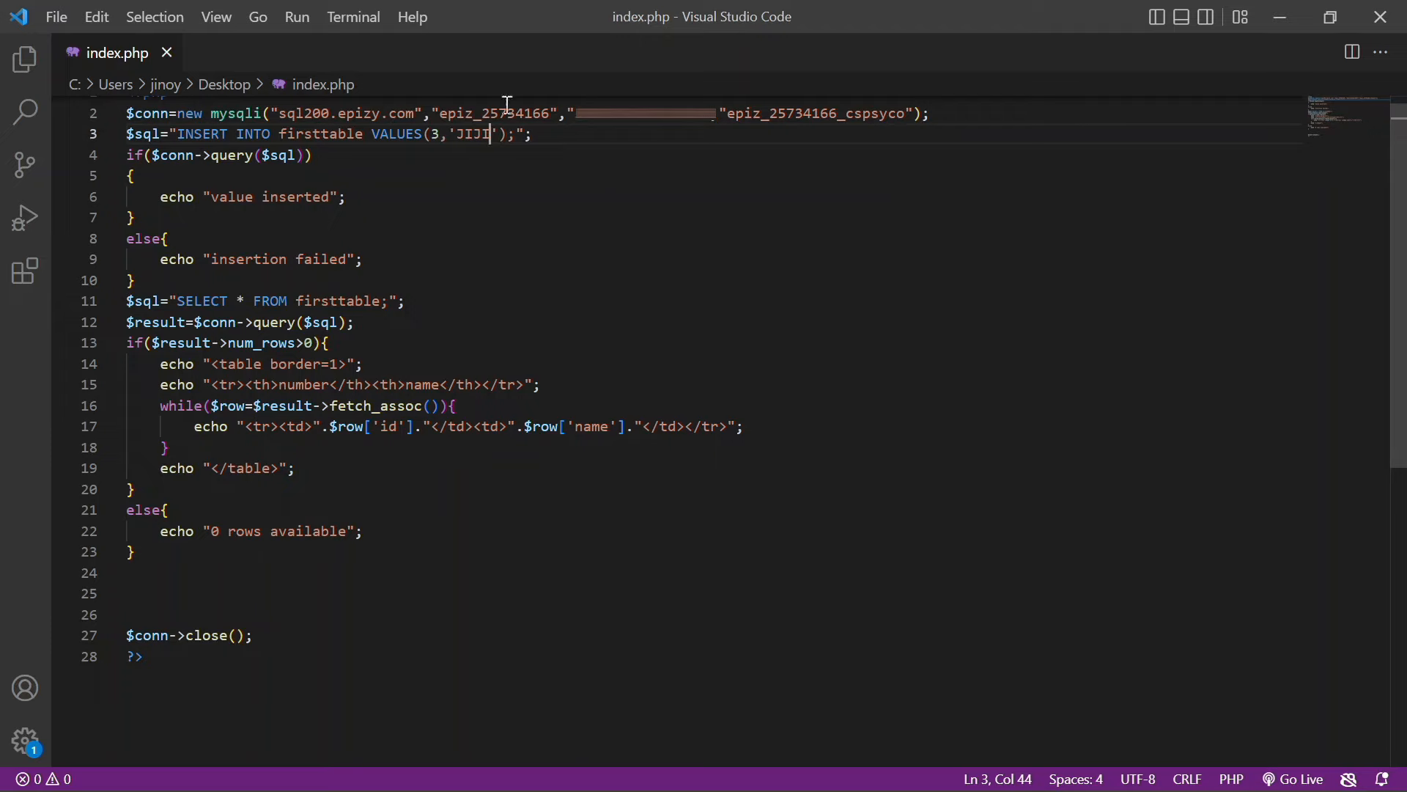
# Remove the 607B index.php from htdocs and start an Upload File from the Desktop
pyautogui.click(1281, 17)
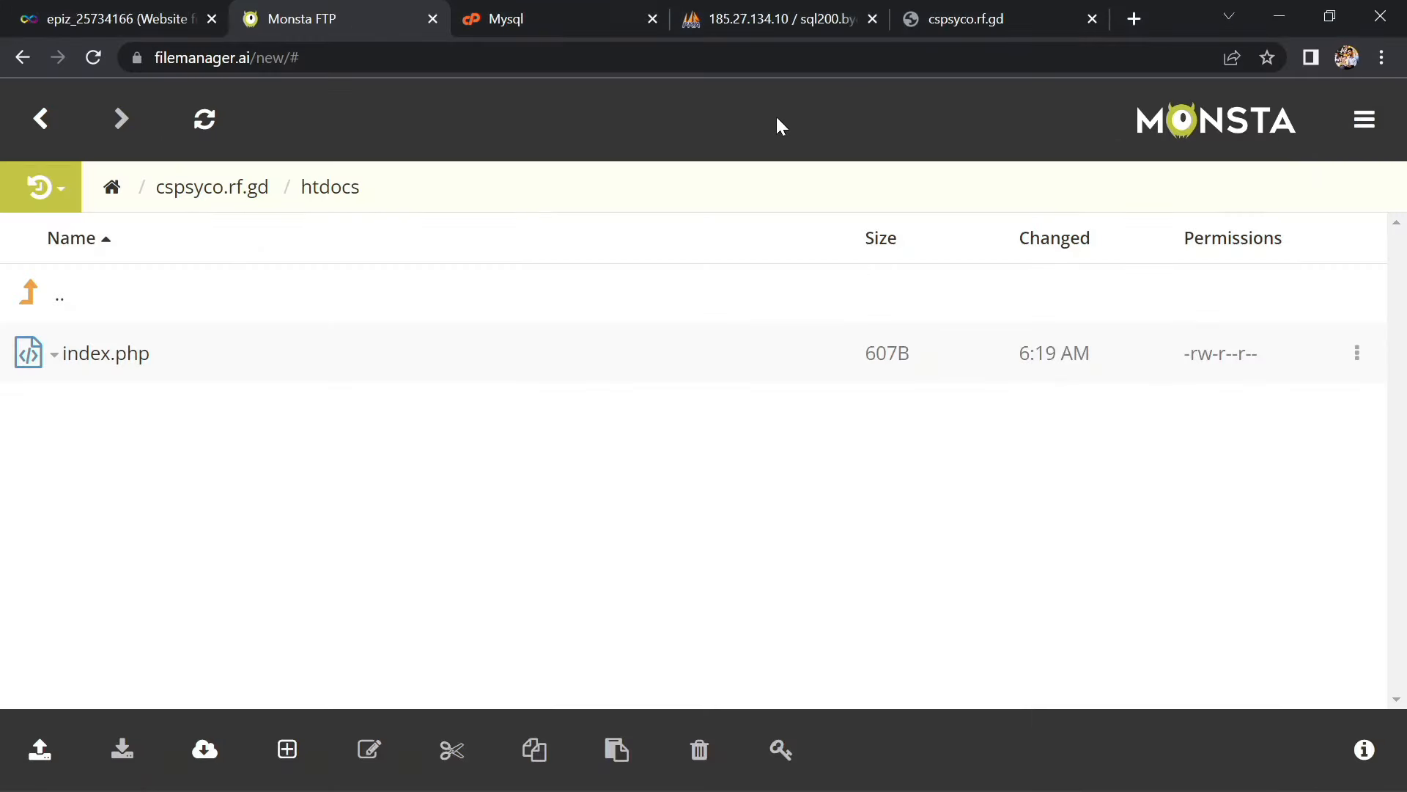
pyautogui.rightClick(108, 359)
pyautogui.click(176, 641)
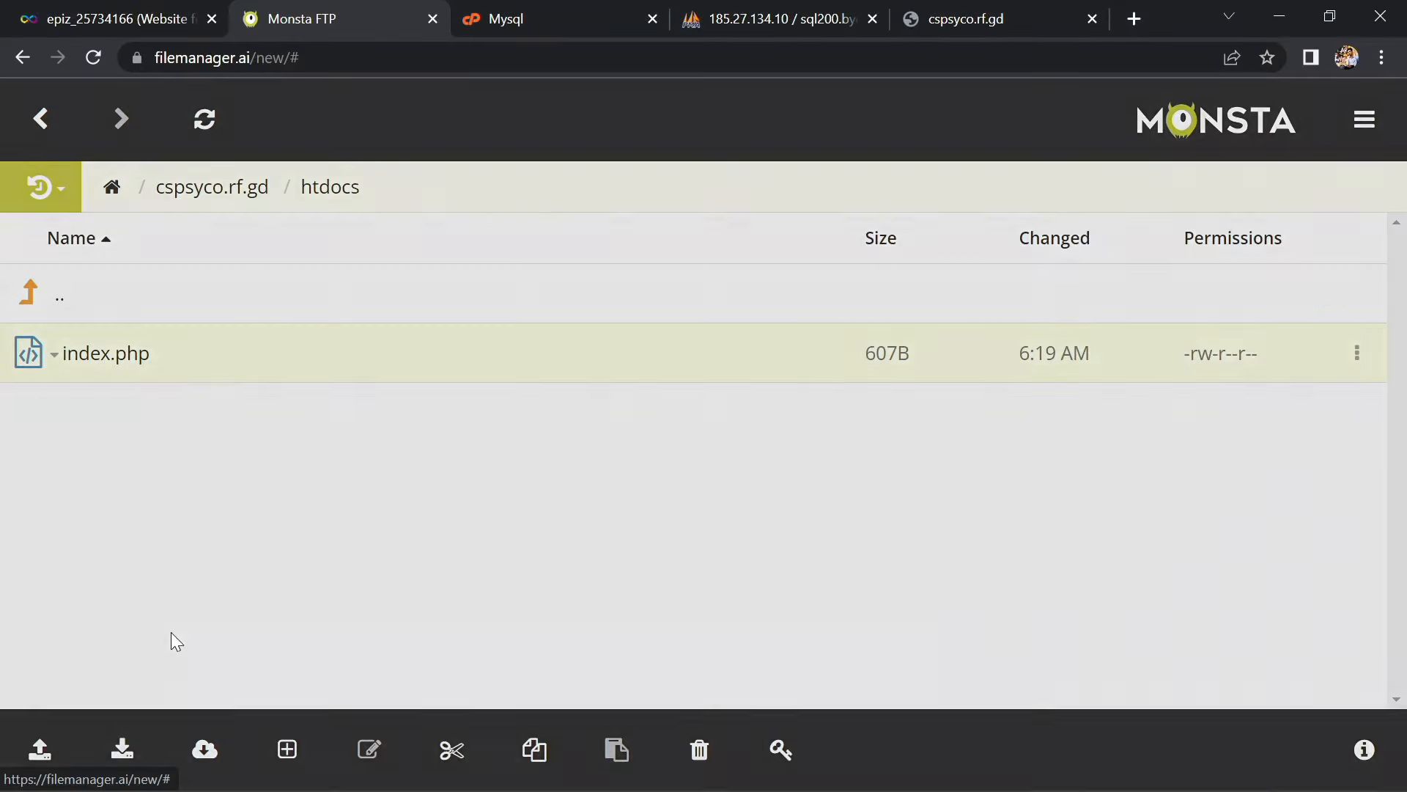
pyautogui.click(961, 269)
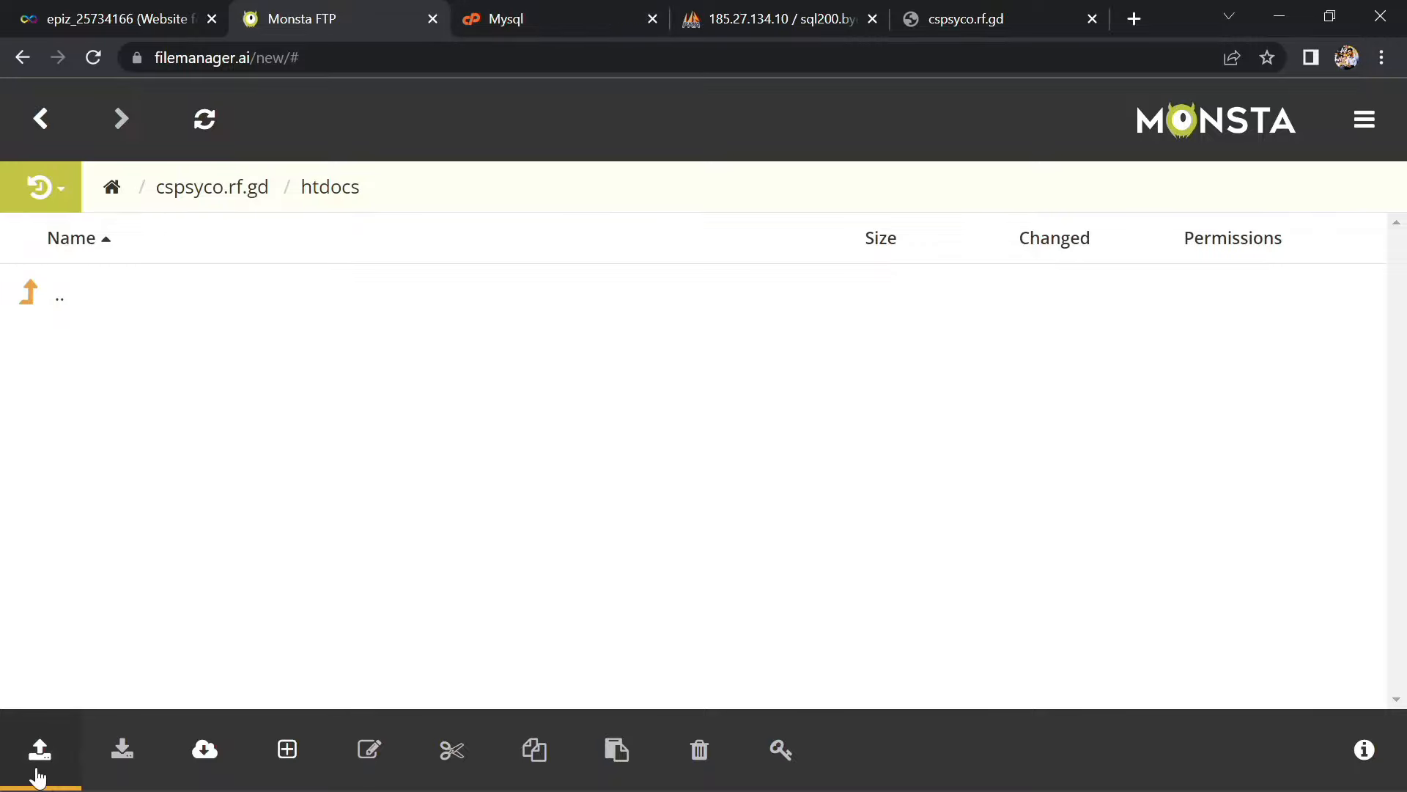
pyautogui.click(38, 776)
pyautogui.click(111, 608)
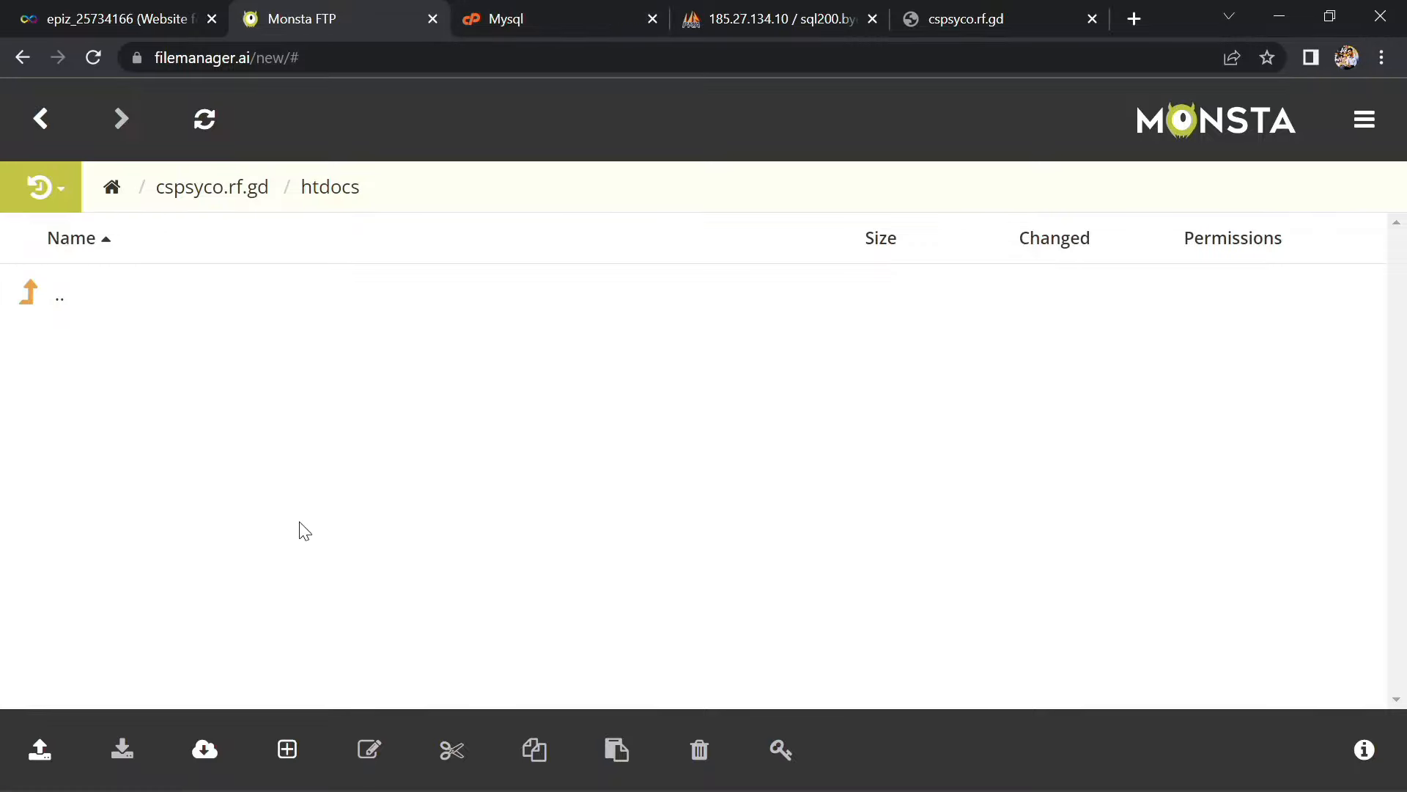
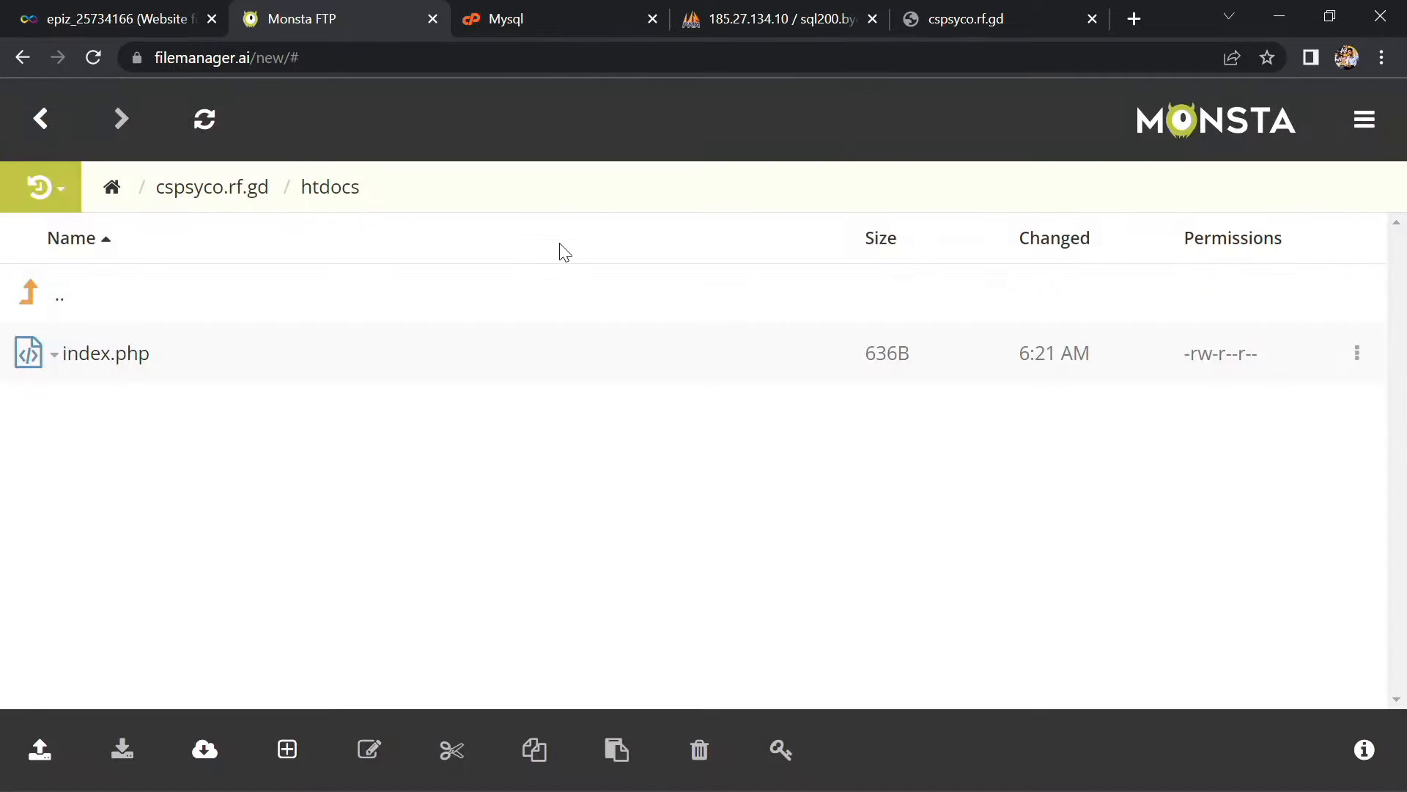
# Reload the cspsyco.rf.gd live site to view the inserted rows, then go back to phpMyAdmin
pyautogui.click(1039, 14)
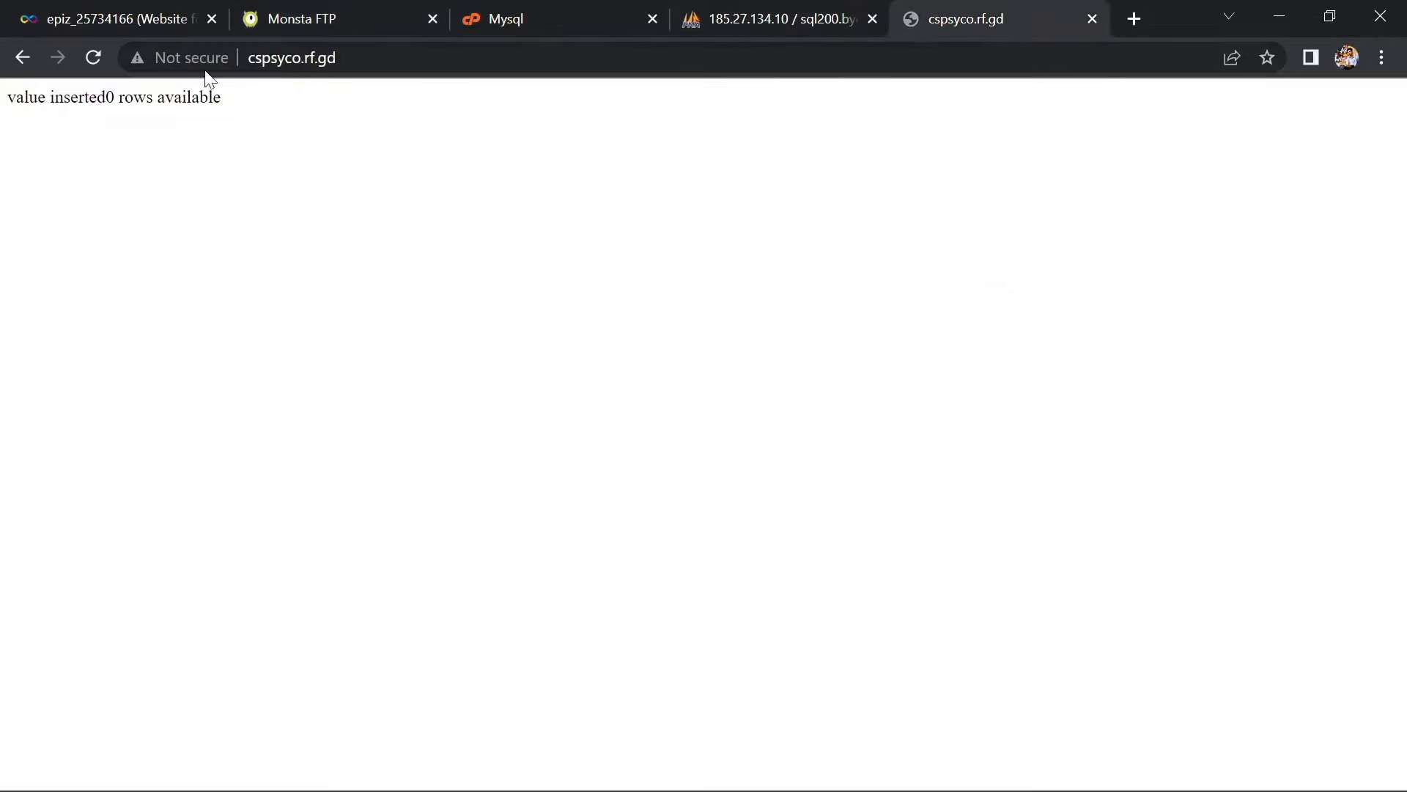
pyautogui.click(94, 59)
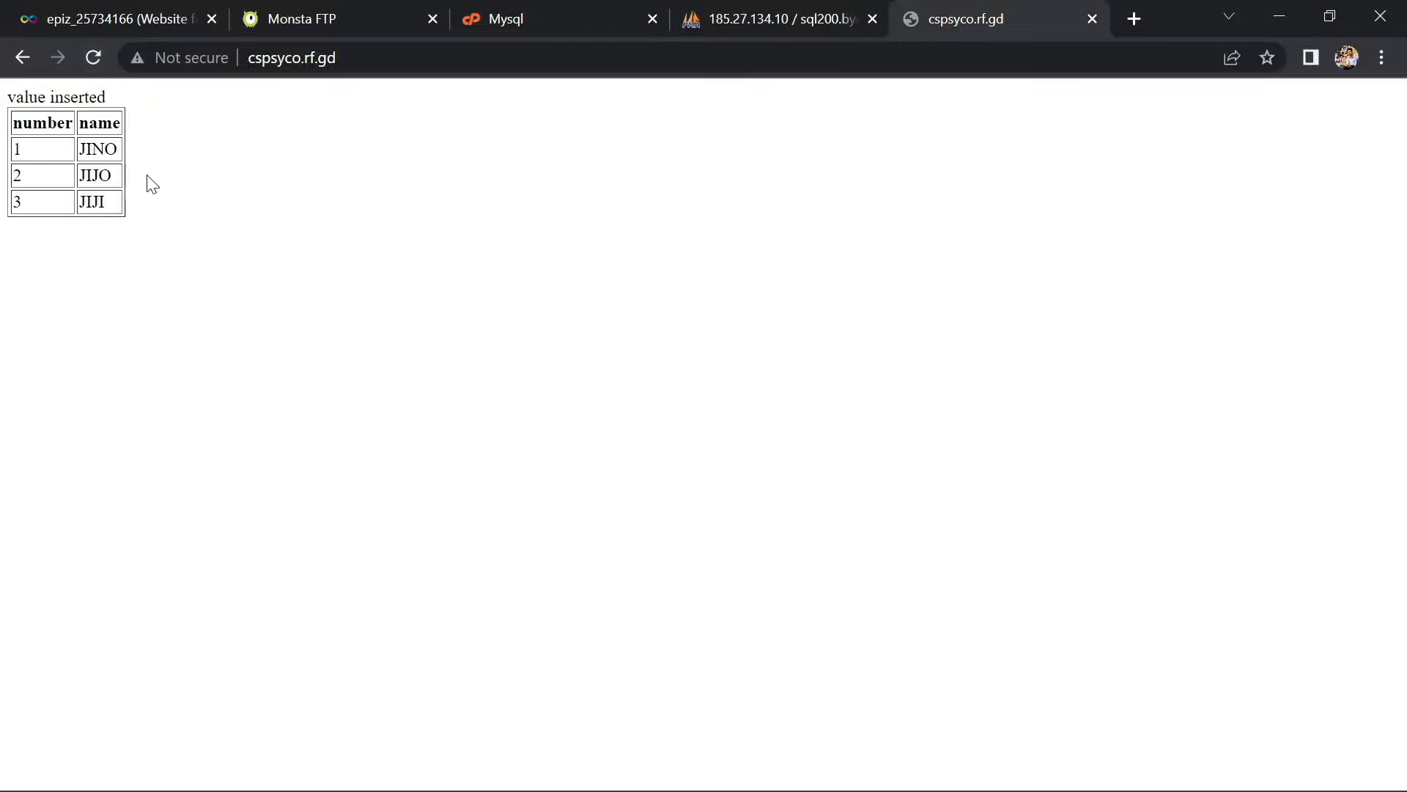
pyautogui.moveTo(168, 213); pyautogui.dragTo(6, 97)
pyautogui.click(500, 256)
pyautogui.click(850, 13)
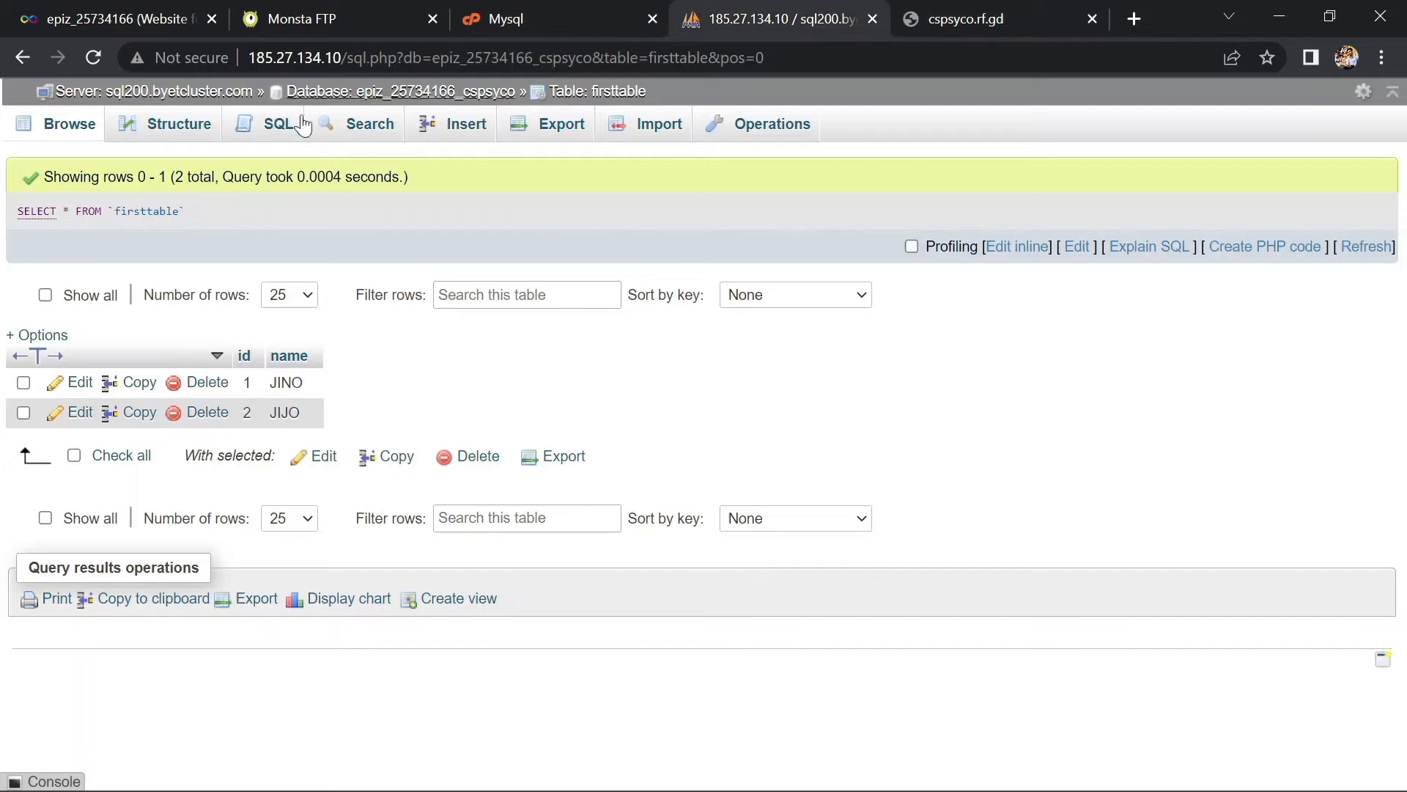
# Re-browse firsttable so it lists all three rows, including the new one
pyautogui.click(65, 126)
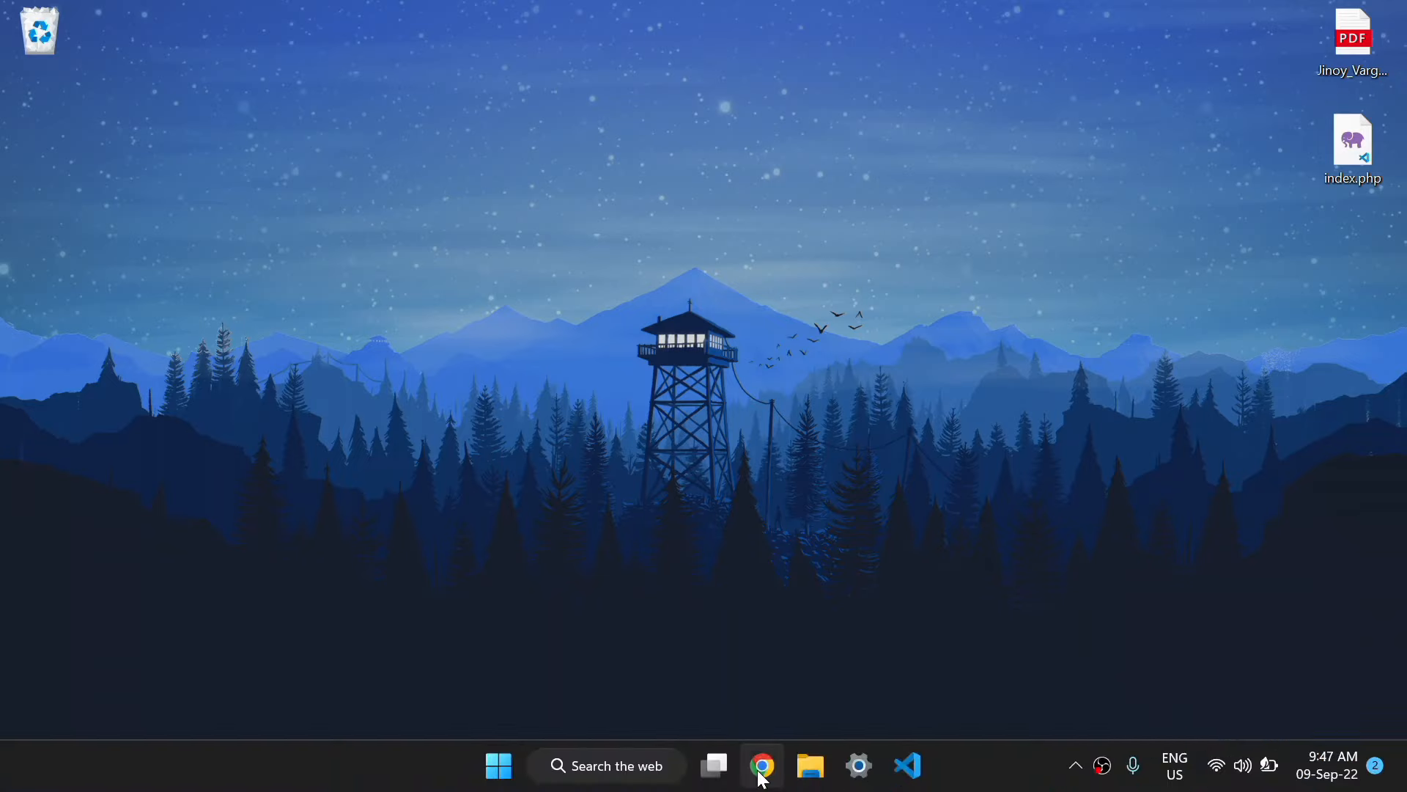
# Search Chrome for 'filezilla download for windows'
pyautogui.click(760, 772)
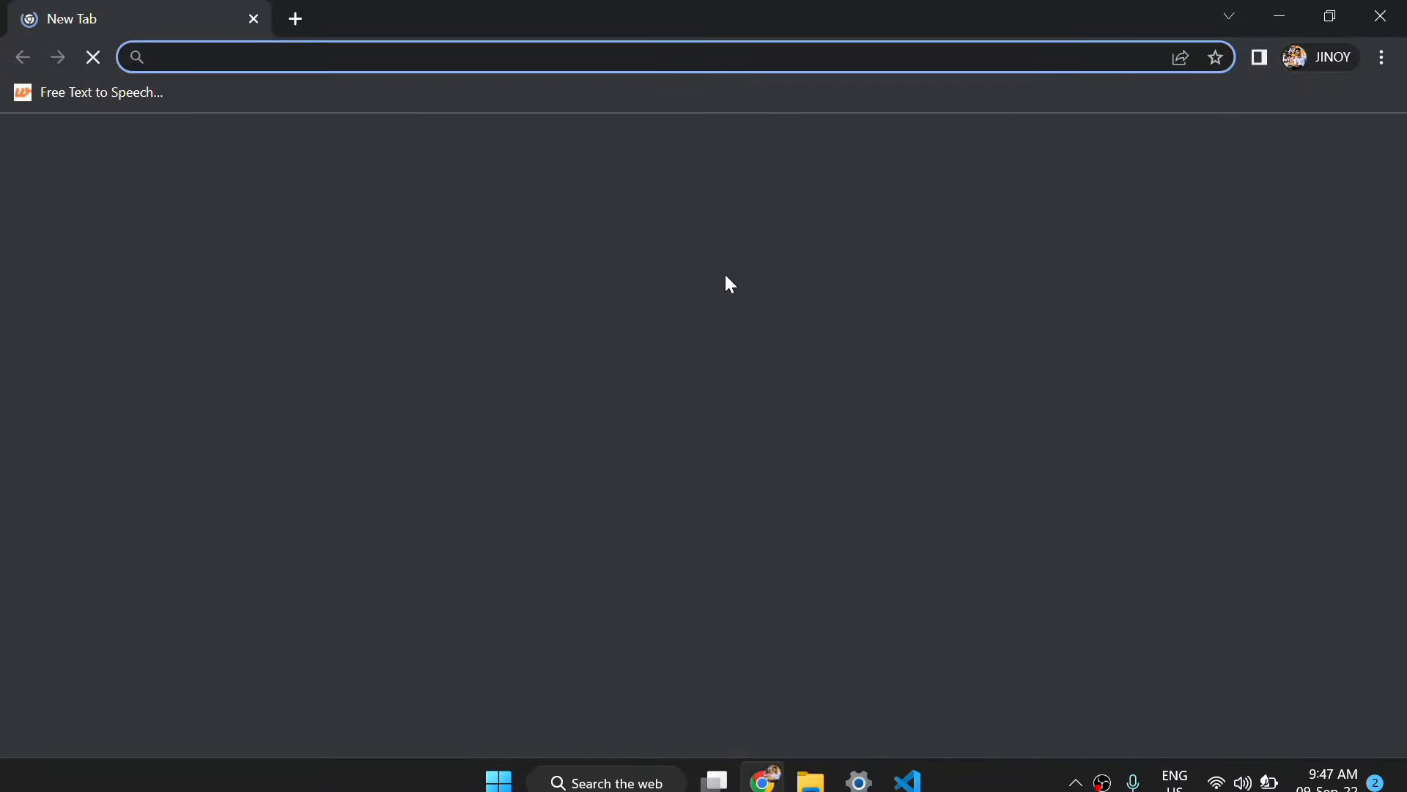
pyautogui.write('filez')
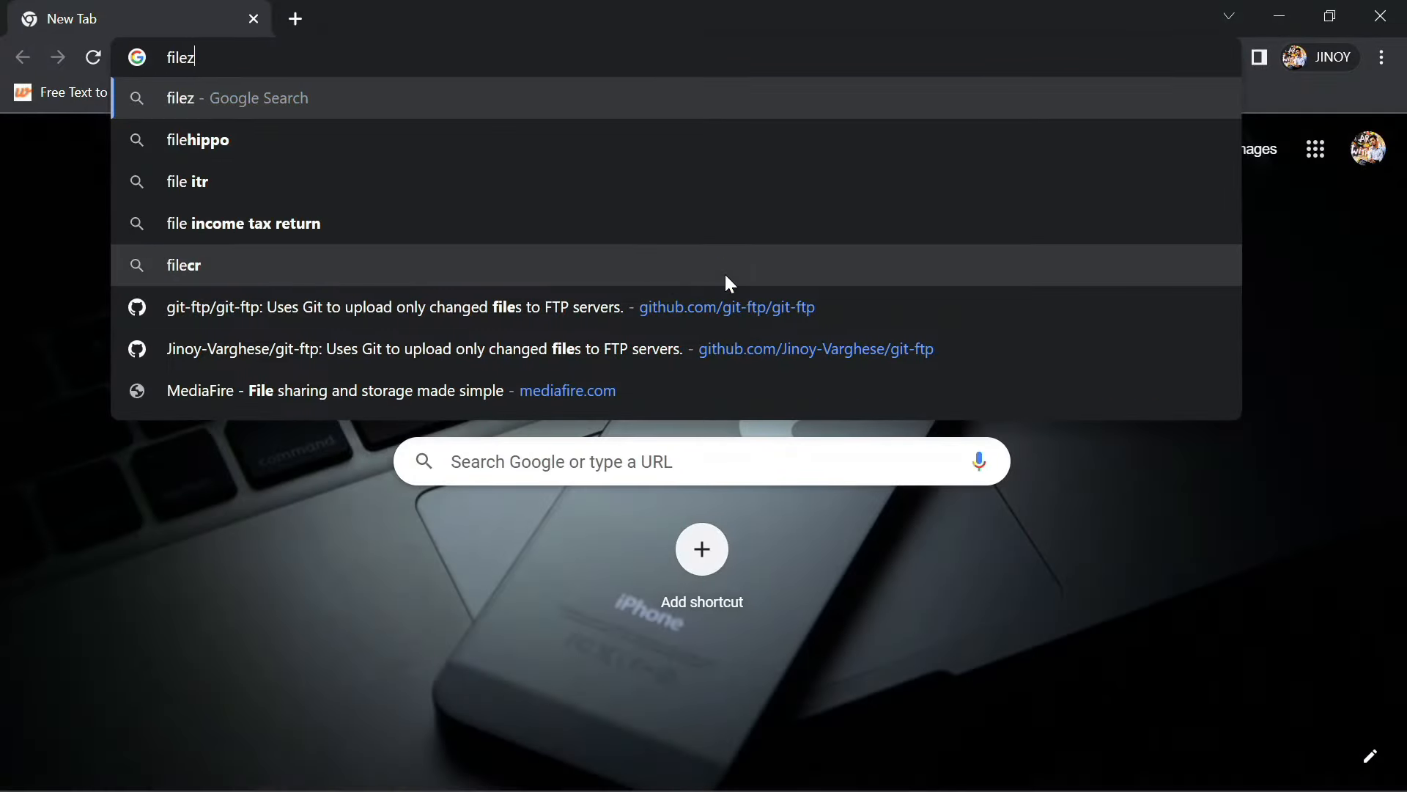
pyautogui.write('illa d')
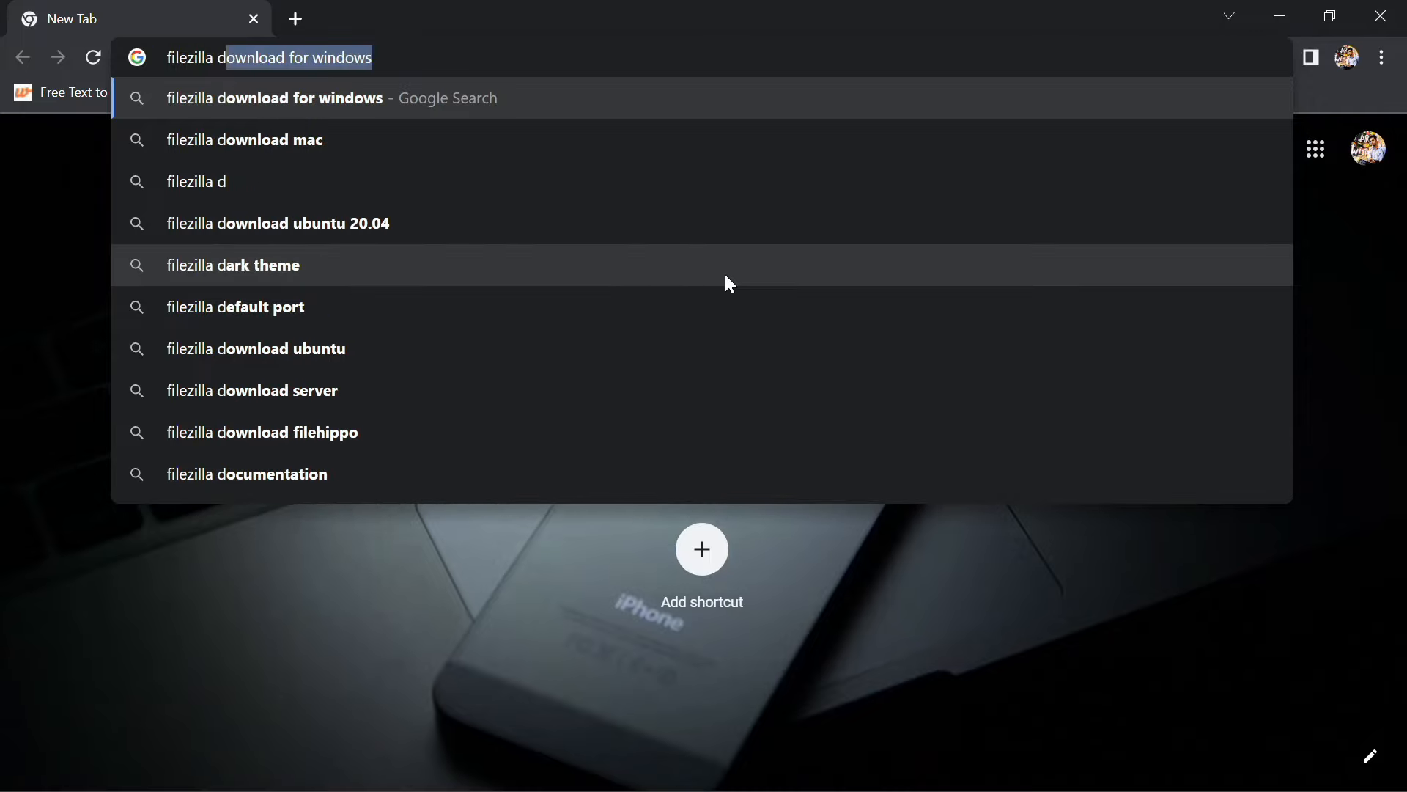
pyautogui.press('Right')
pyautogui.press('Return')
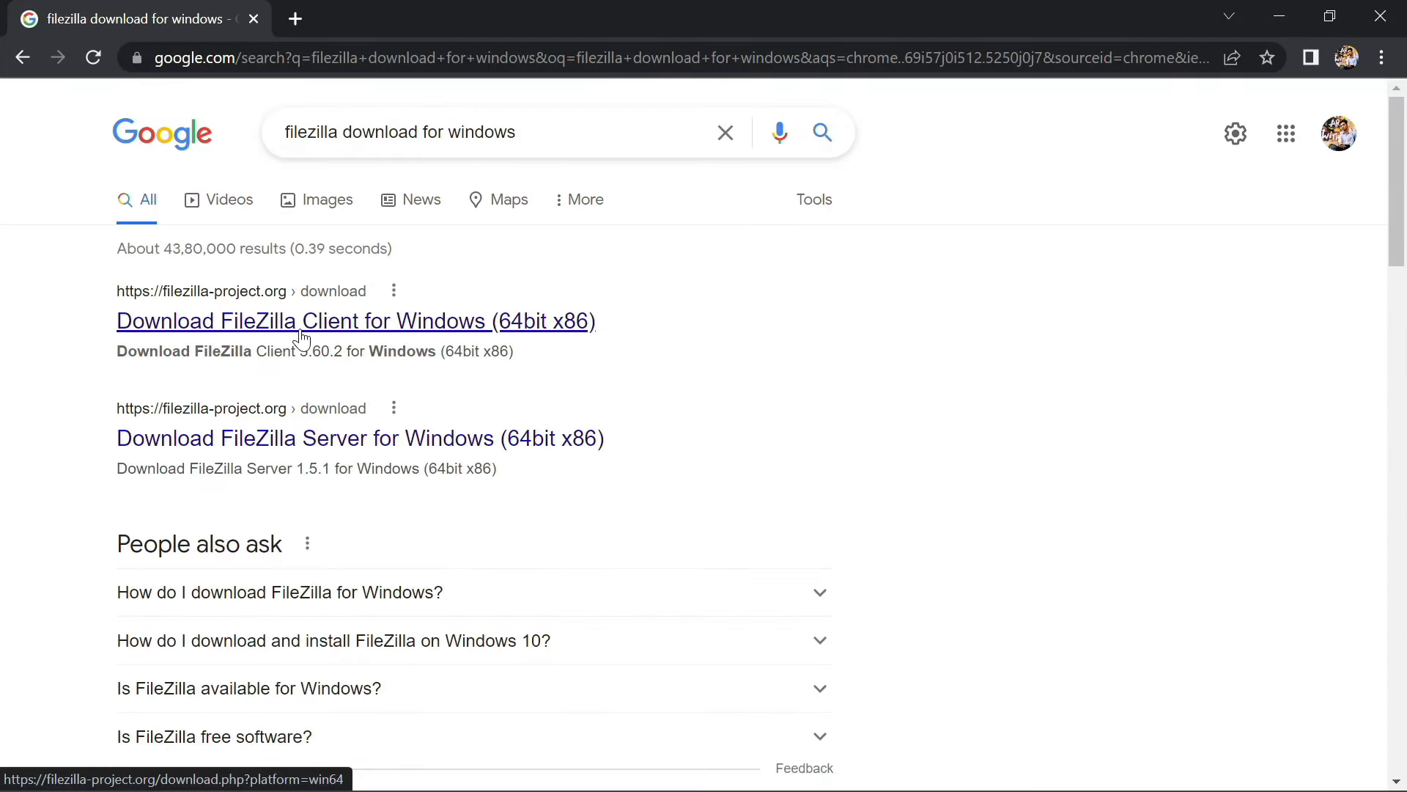
# Download the standard FileZilla Client 3.60.2 edition from filezilla-project.org
pyautogui.click(300, 331)
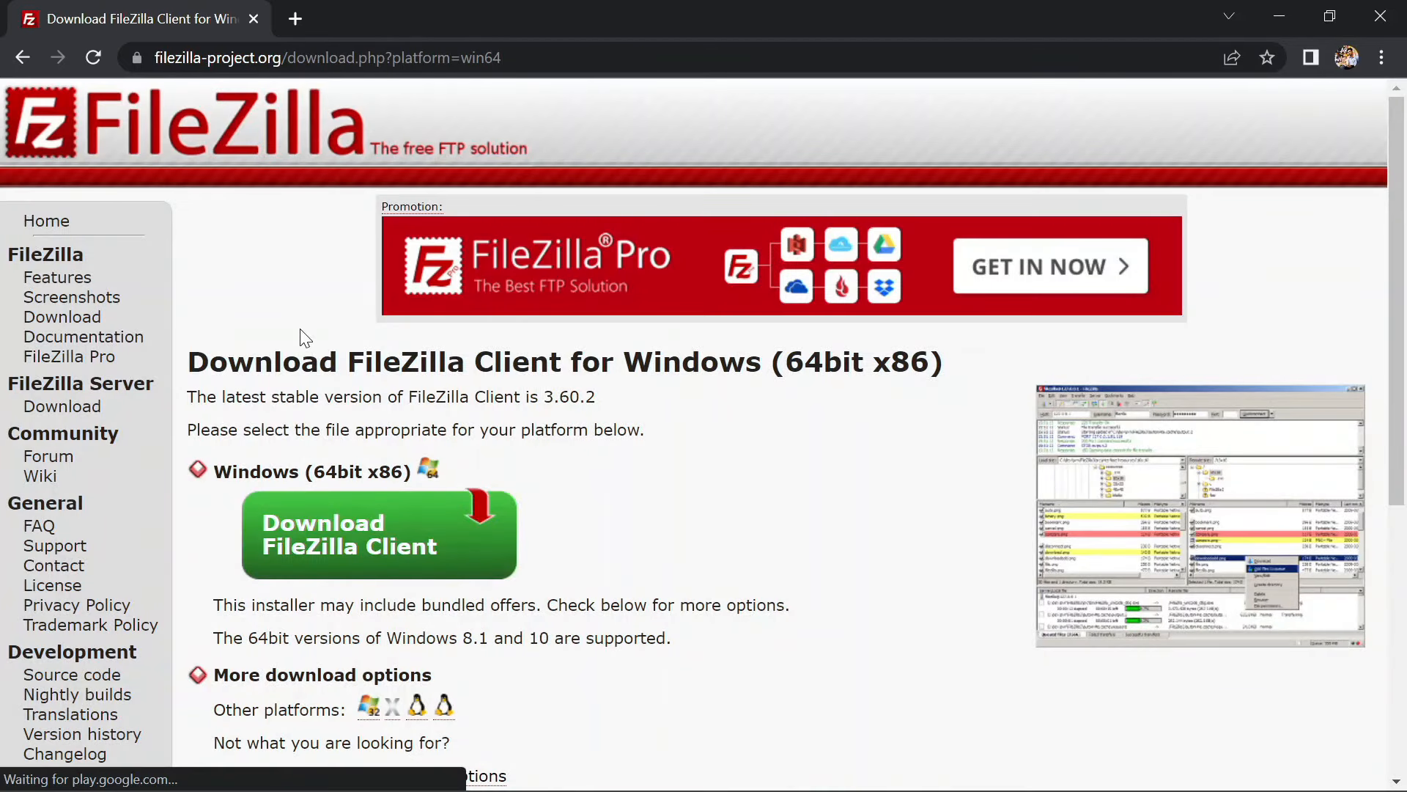
pyautogui.scroll(-1, 388, 526)
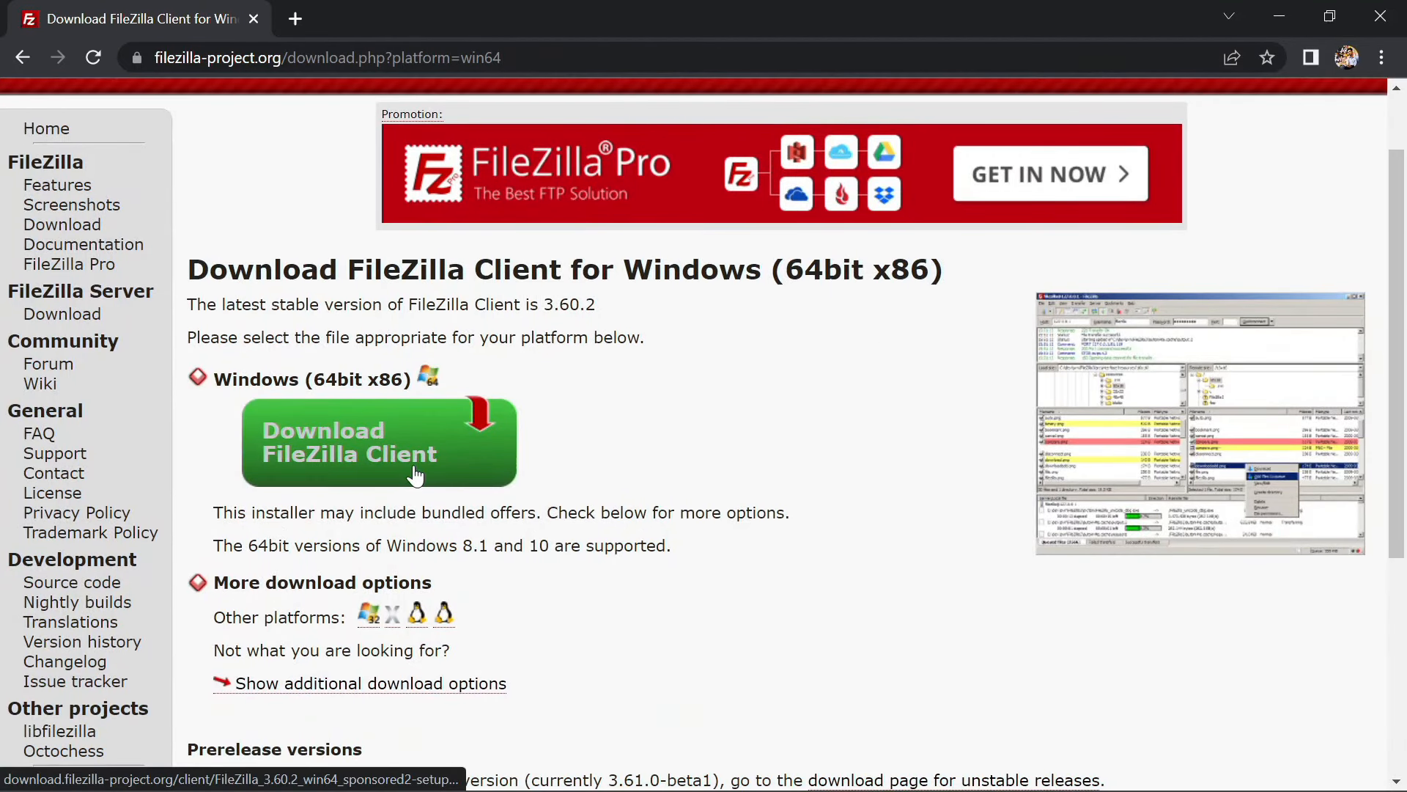
pyautogui.click(334, 474)
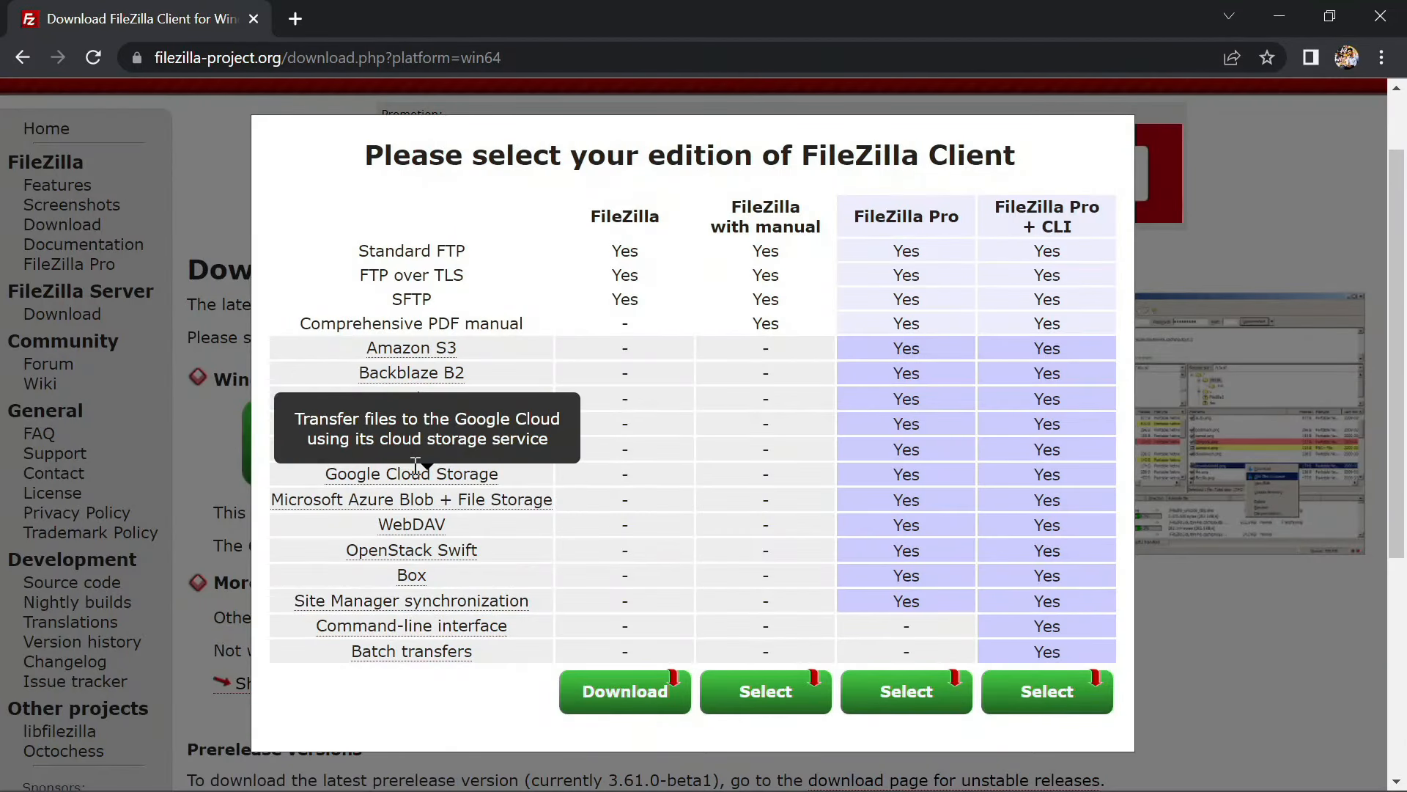
pyautogui.click(624, 696)
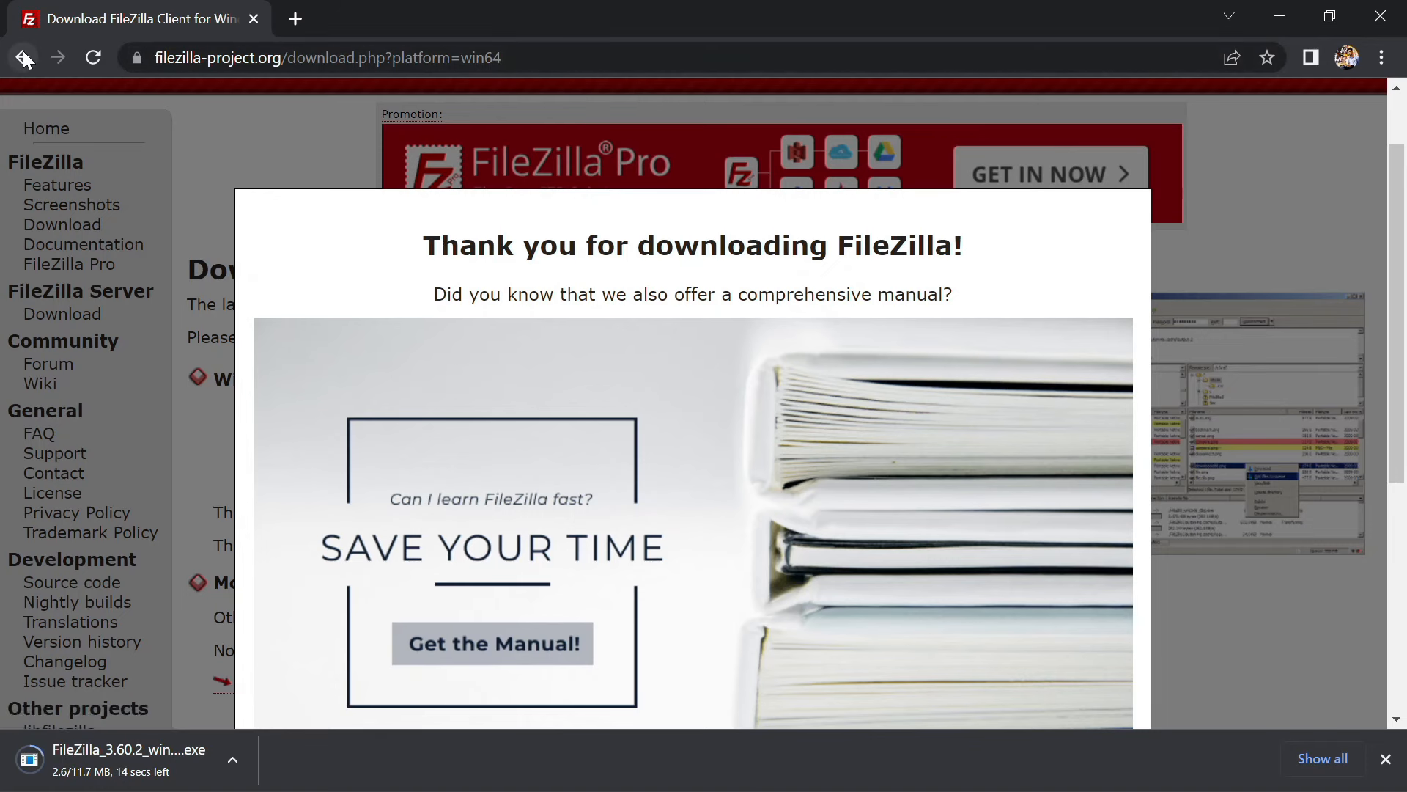
# Run the downloaded FileZilla_3.60.2_win64 setup file from Chrome's Downloads list, then close Downloads
pyautogui.click(23, 58)
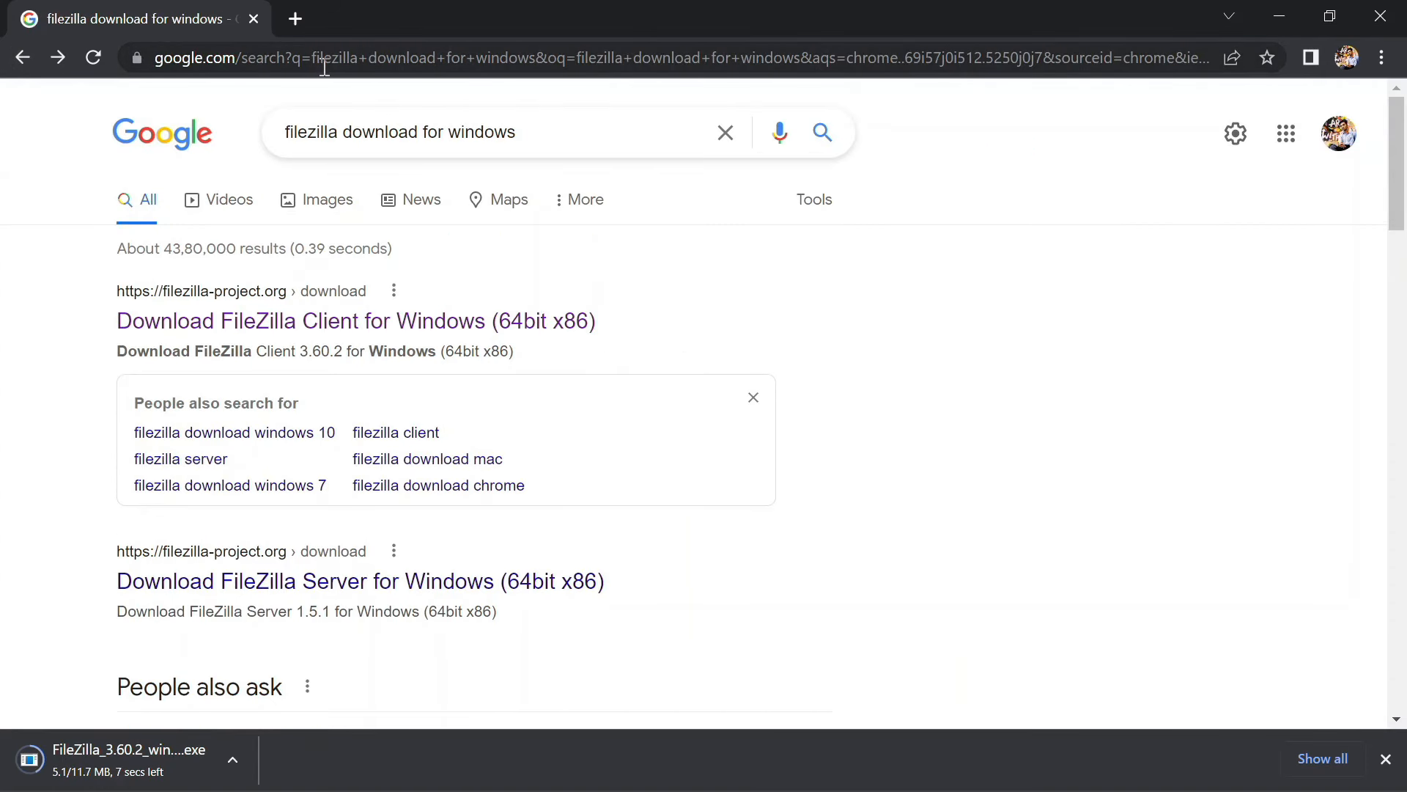
pyautogui.click(1382, 57)
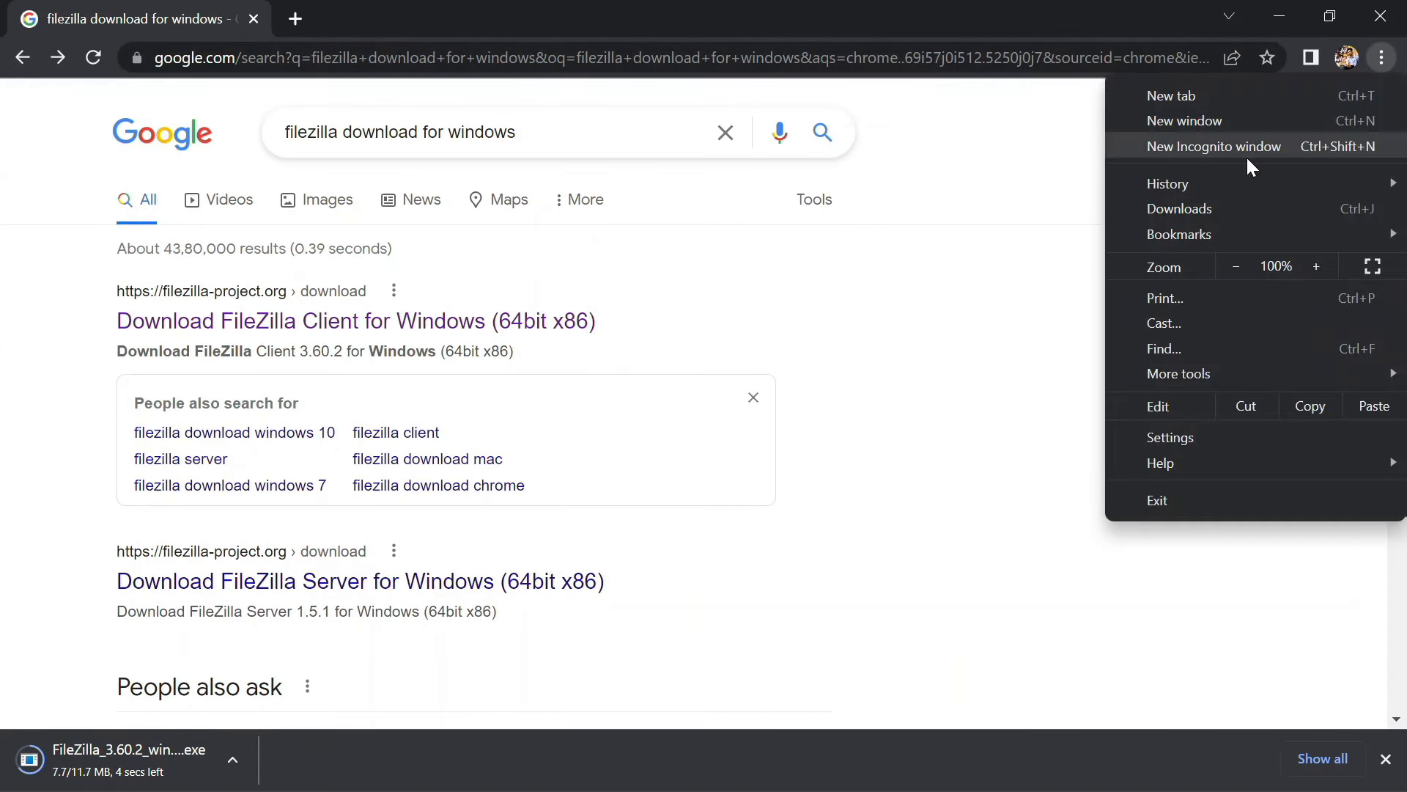
pyautogui.click(1233, 208)
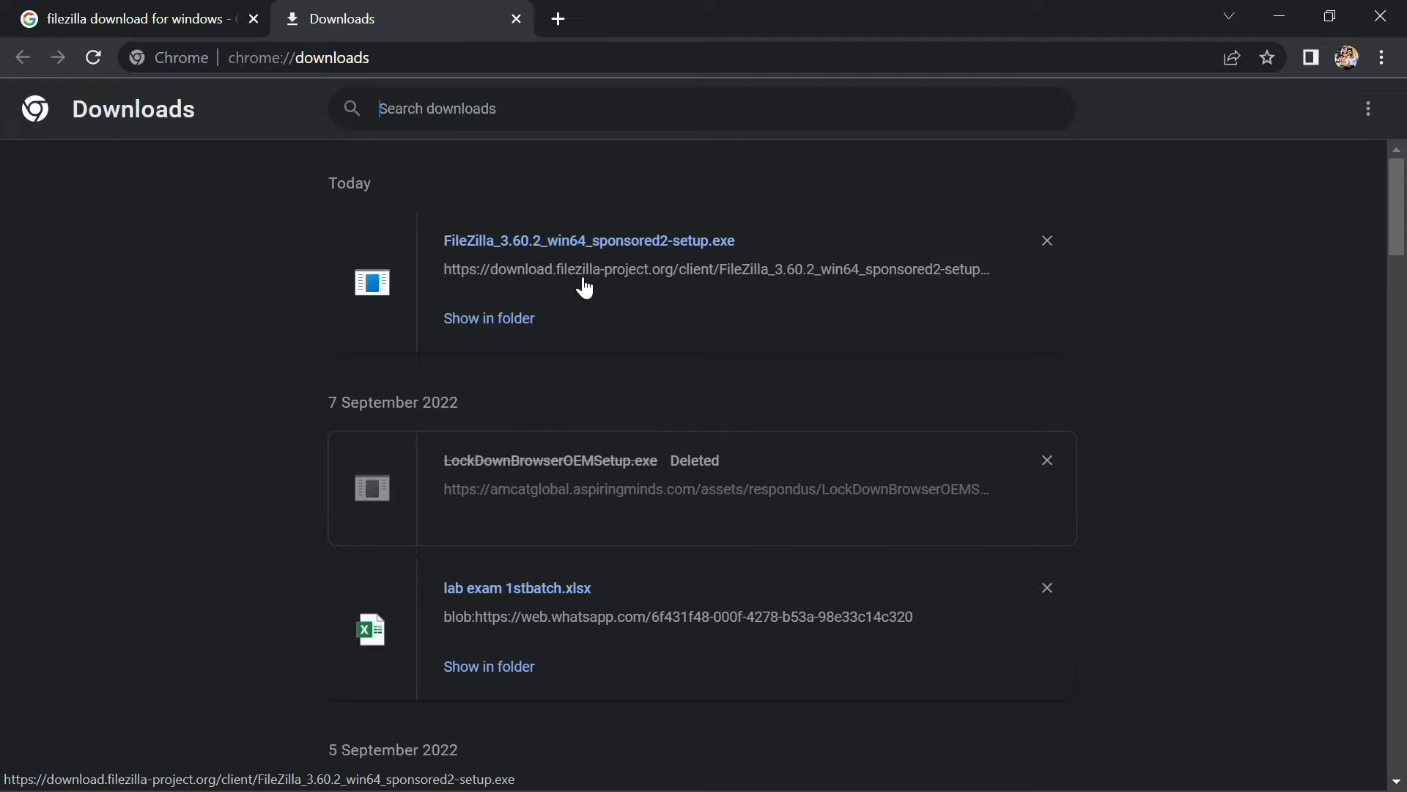
pyautogui.click(599, 241)
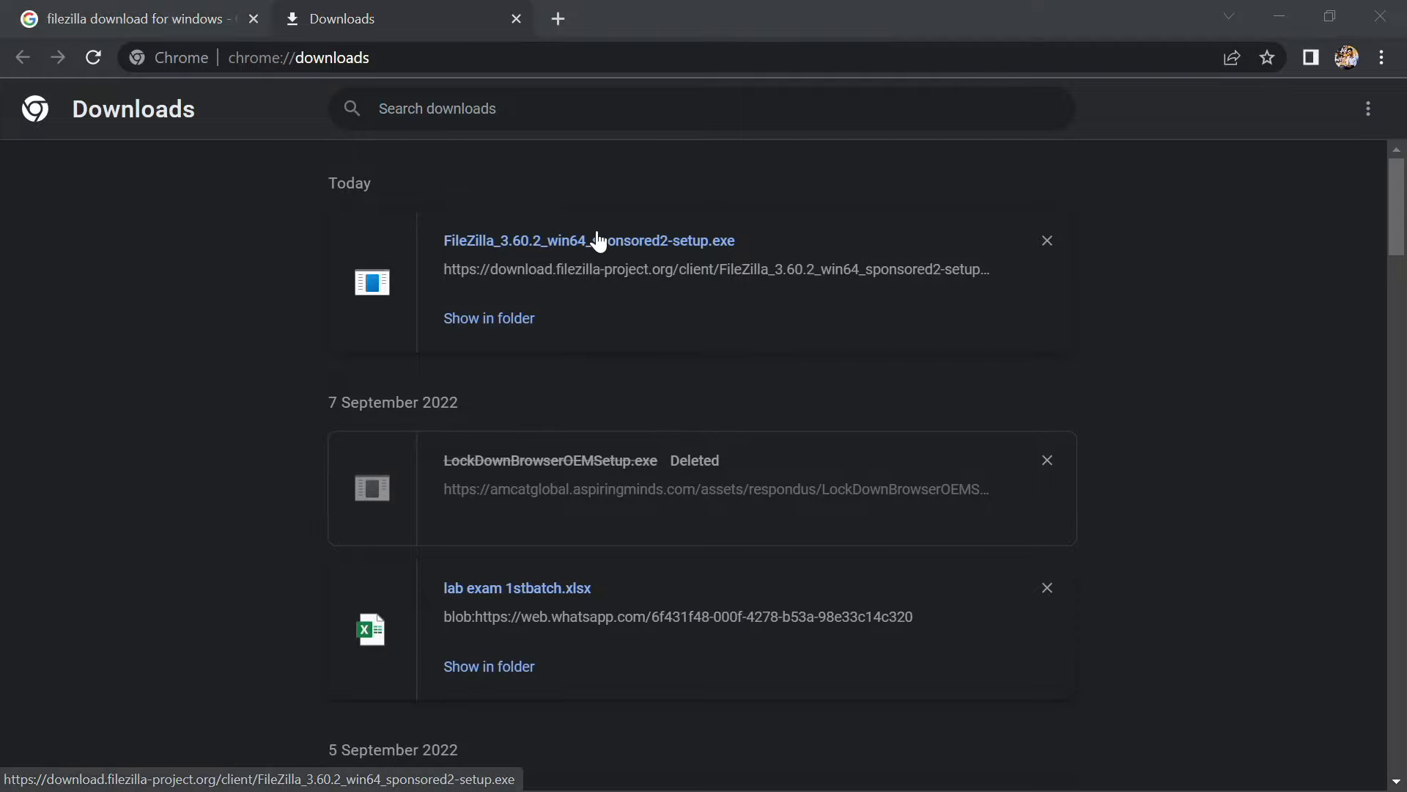
pyautogui.click(777, 440)
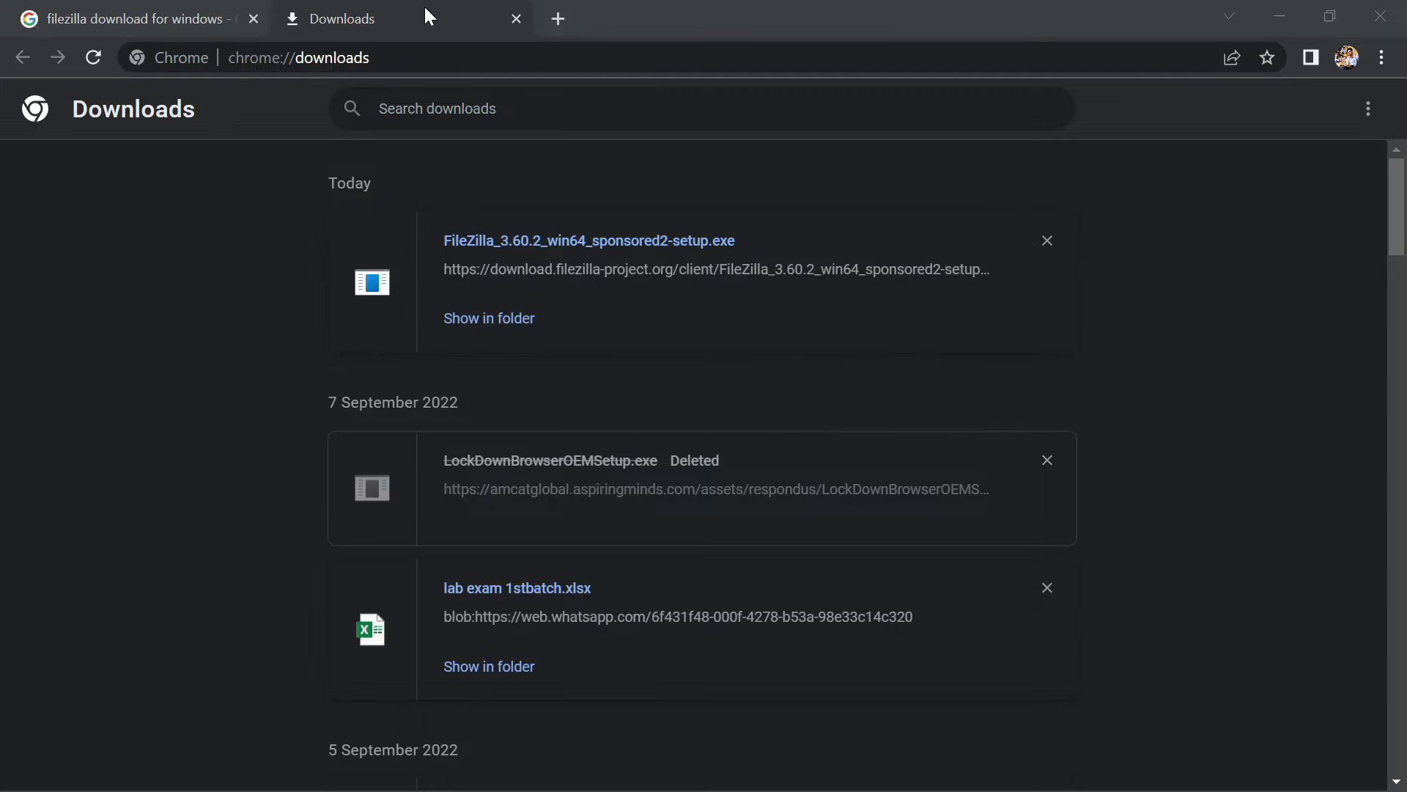
pyautogui.click(518, 22)
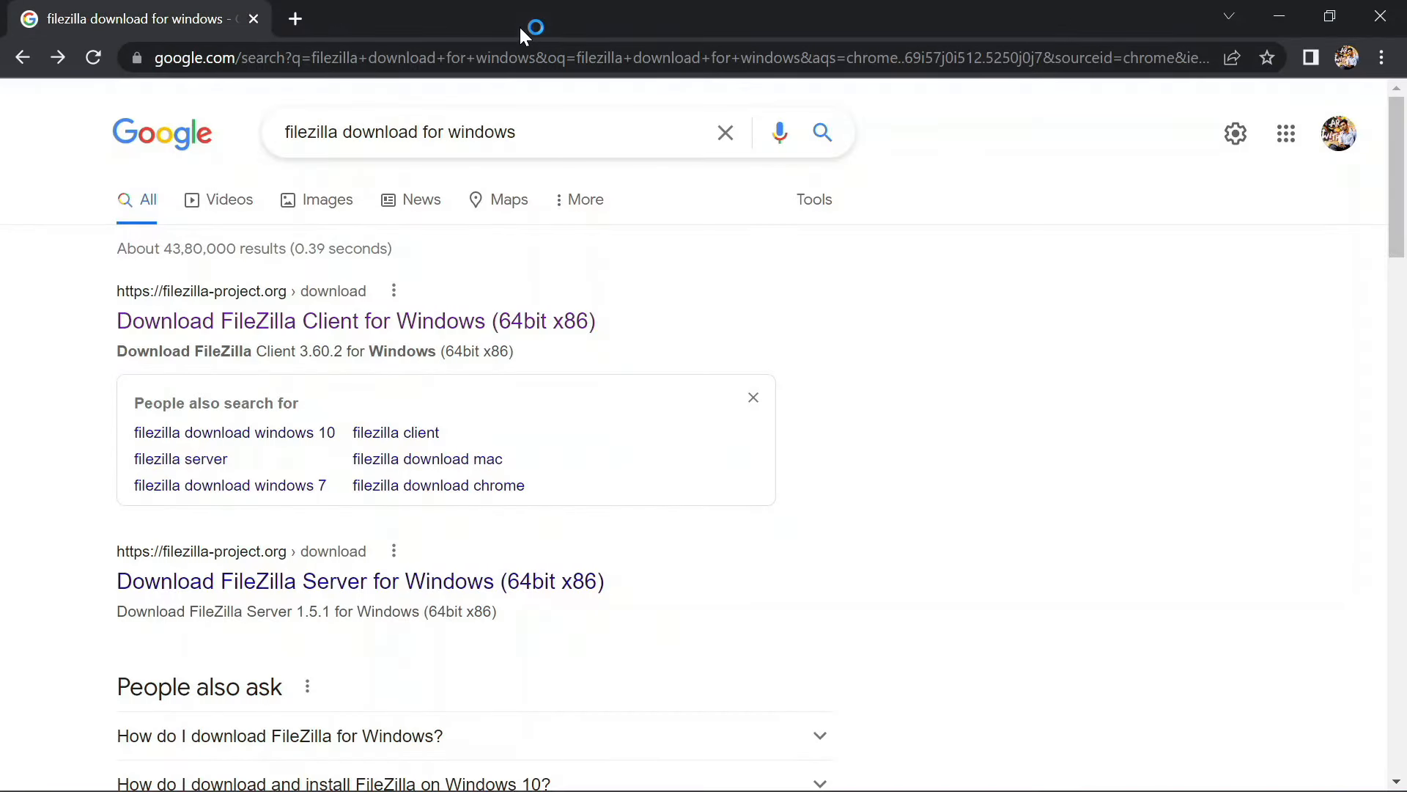
# Accept the FileZilla license agreement and decline the optional Google Chrome offer
pyautogui.click(1278, 10)
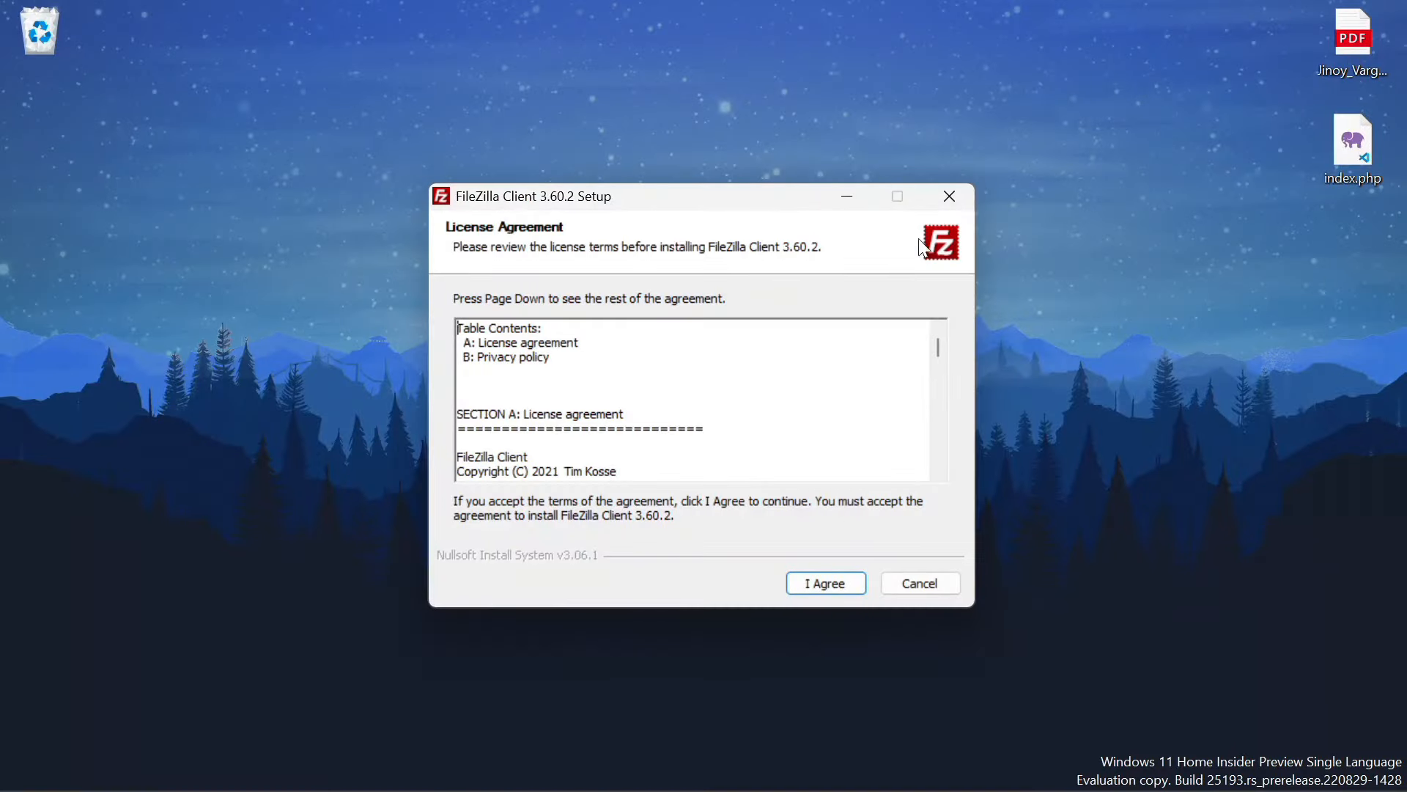
pyautogui.click(839, 577)
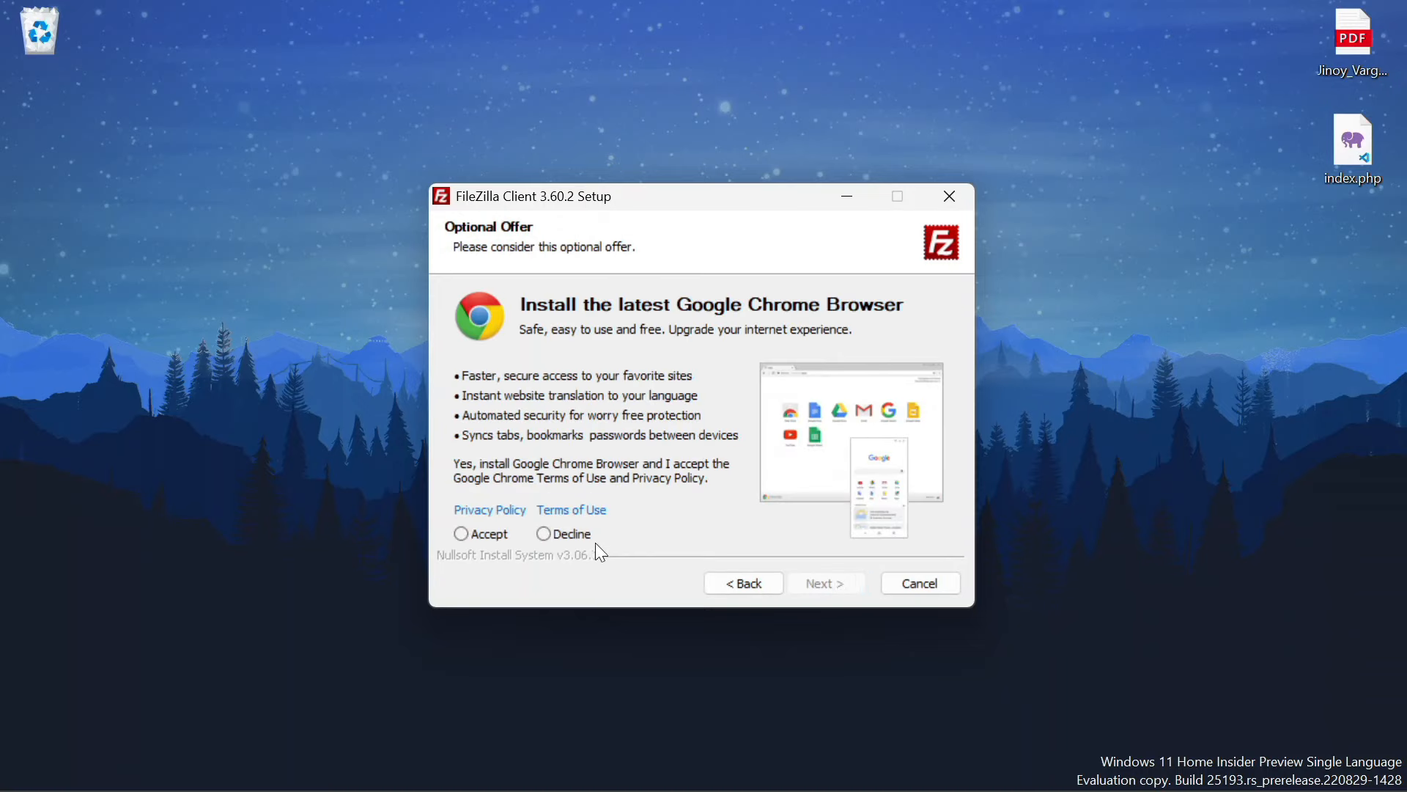
pyautogui.click(484, 533)
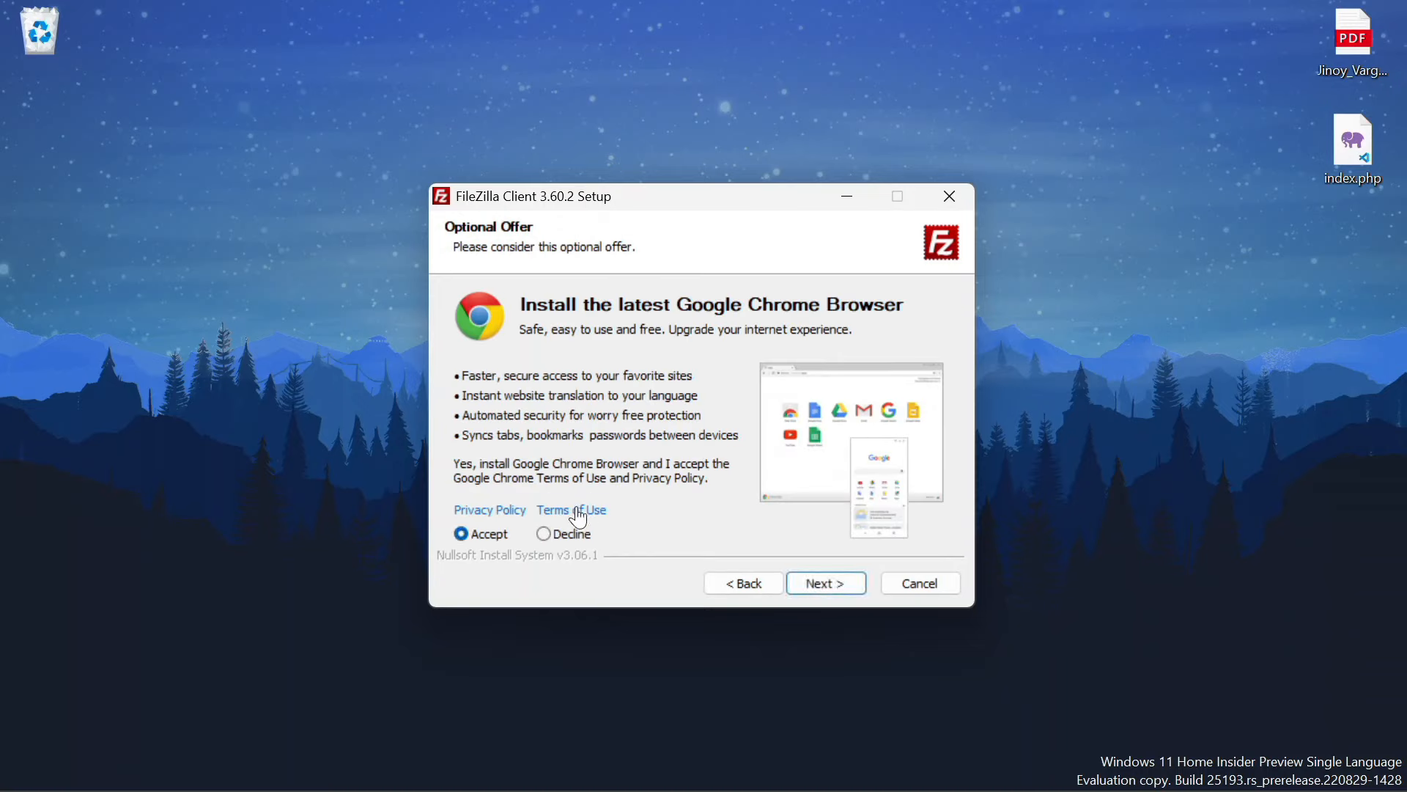
pyautogui.click(555, 539)
pyautogui.click(846, 587)
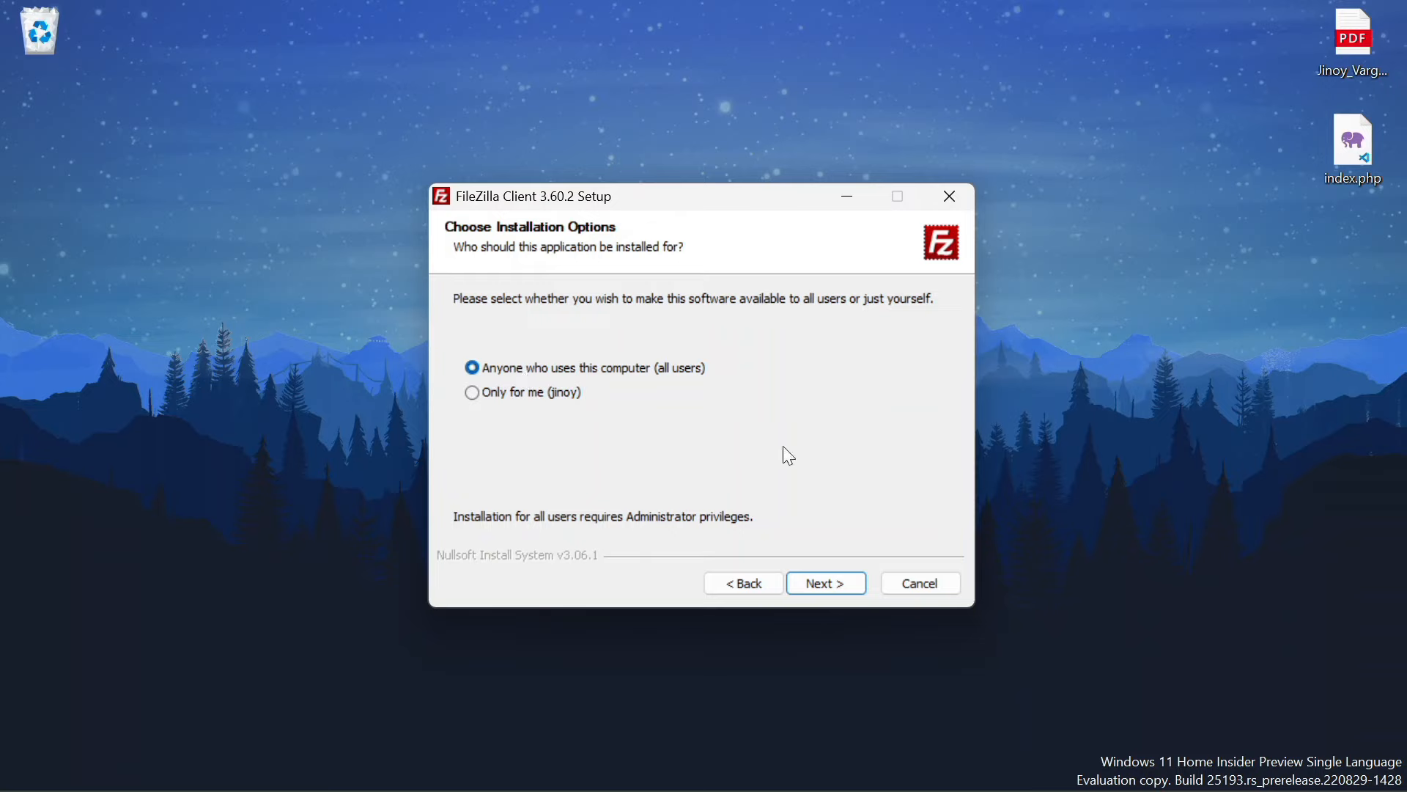
# Install with default users, components and folder, then finish and launch FileZilla
pyautogui.click(815, 582)
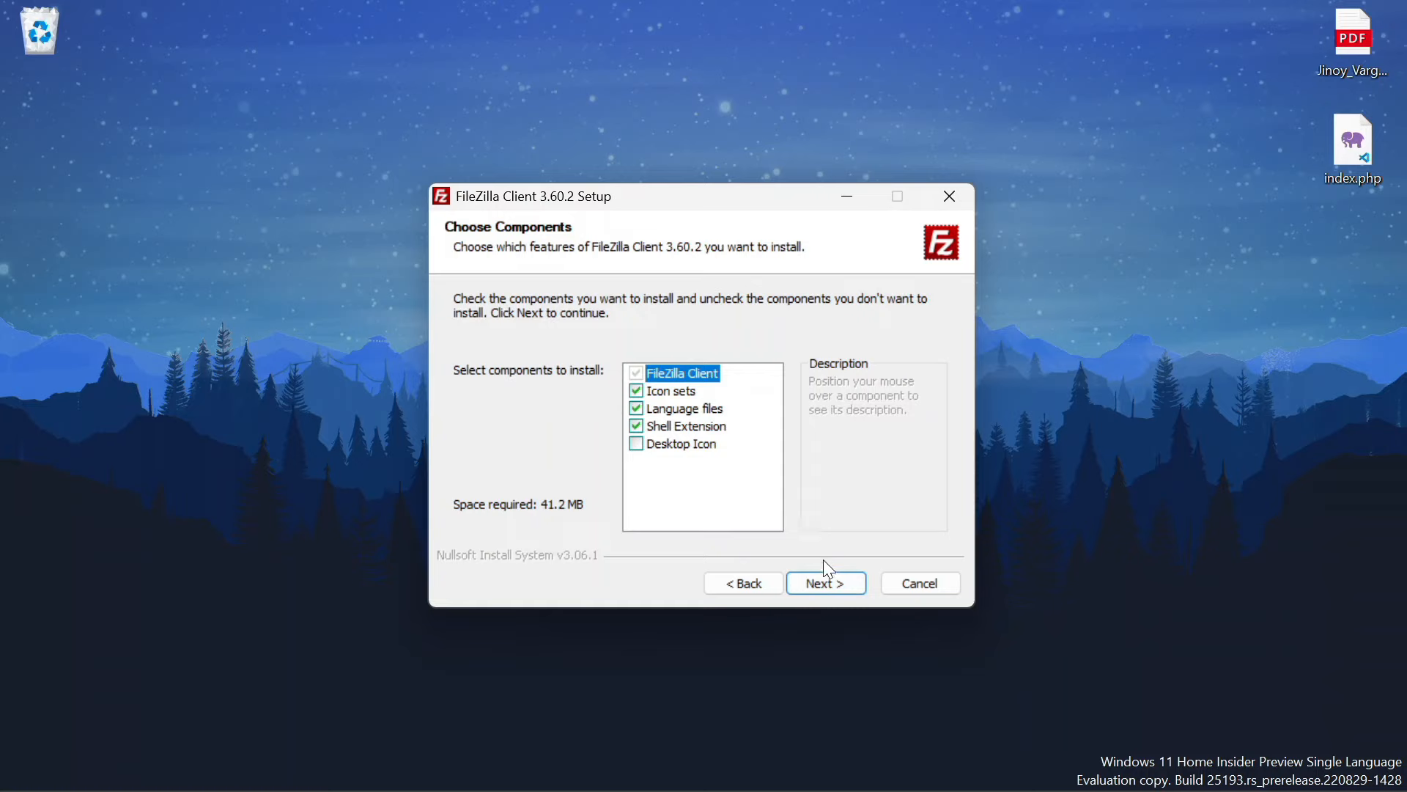
pyautogui.click(838, 592)
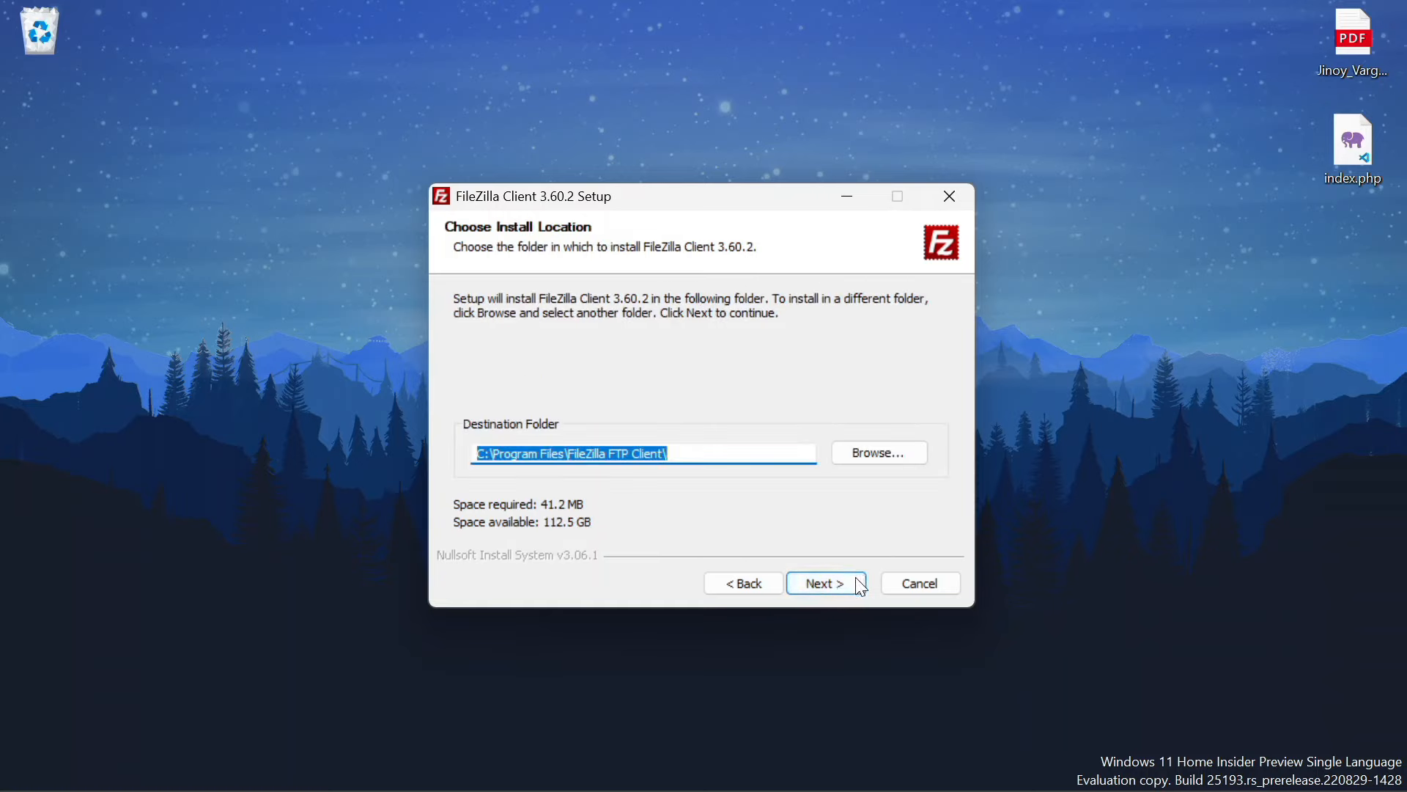
pyautogui.click(856, 579)
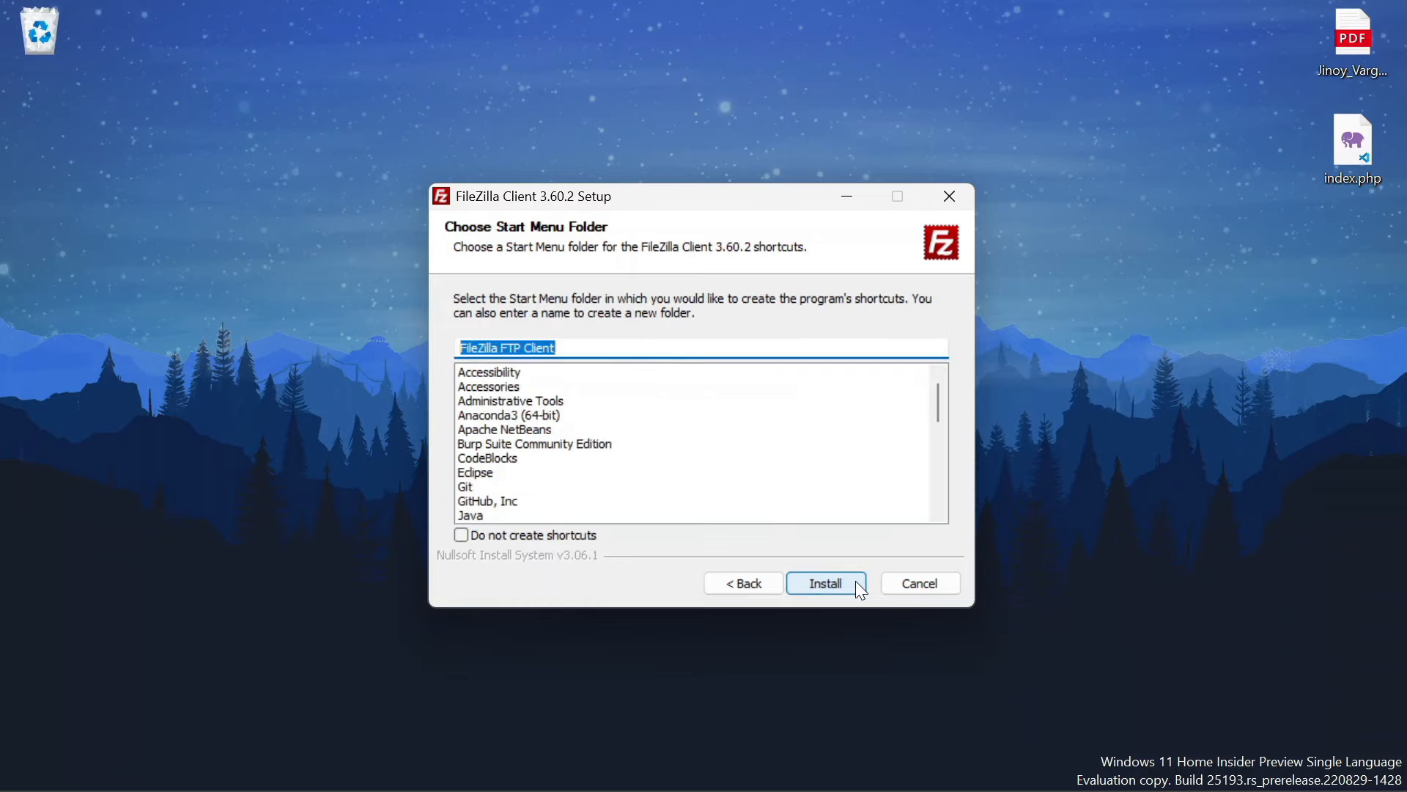
pyautogui.click(856, 581)
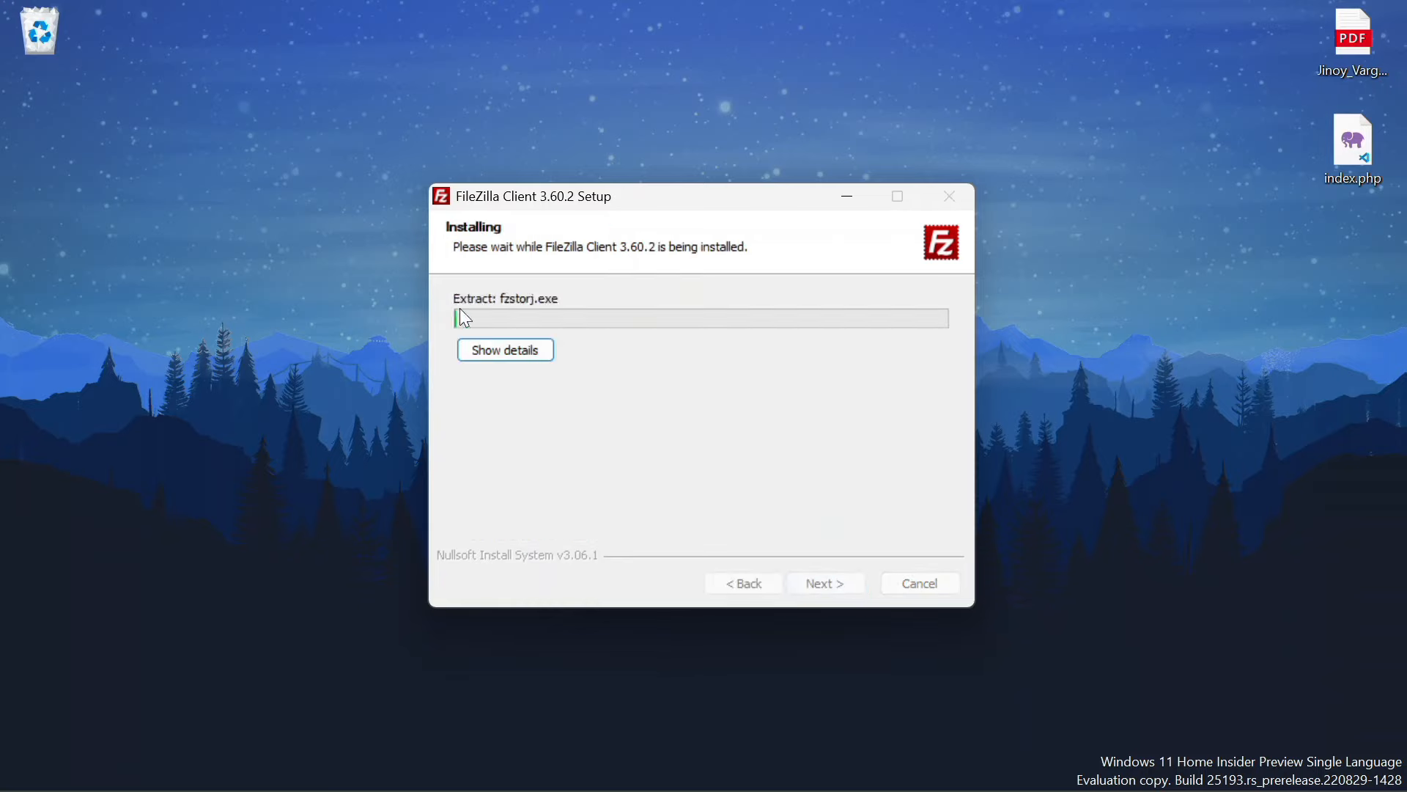
pyautogui.click(493, 352)
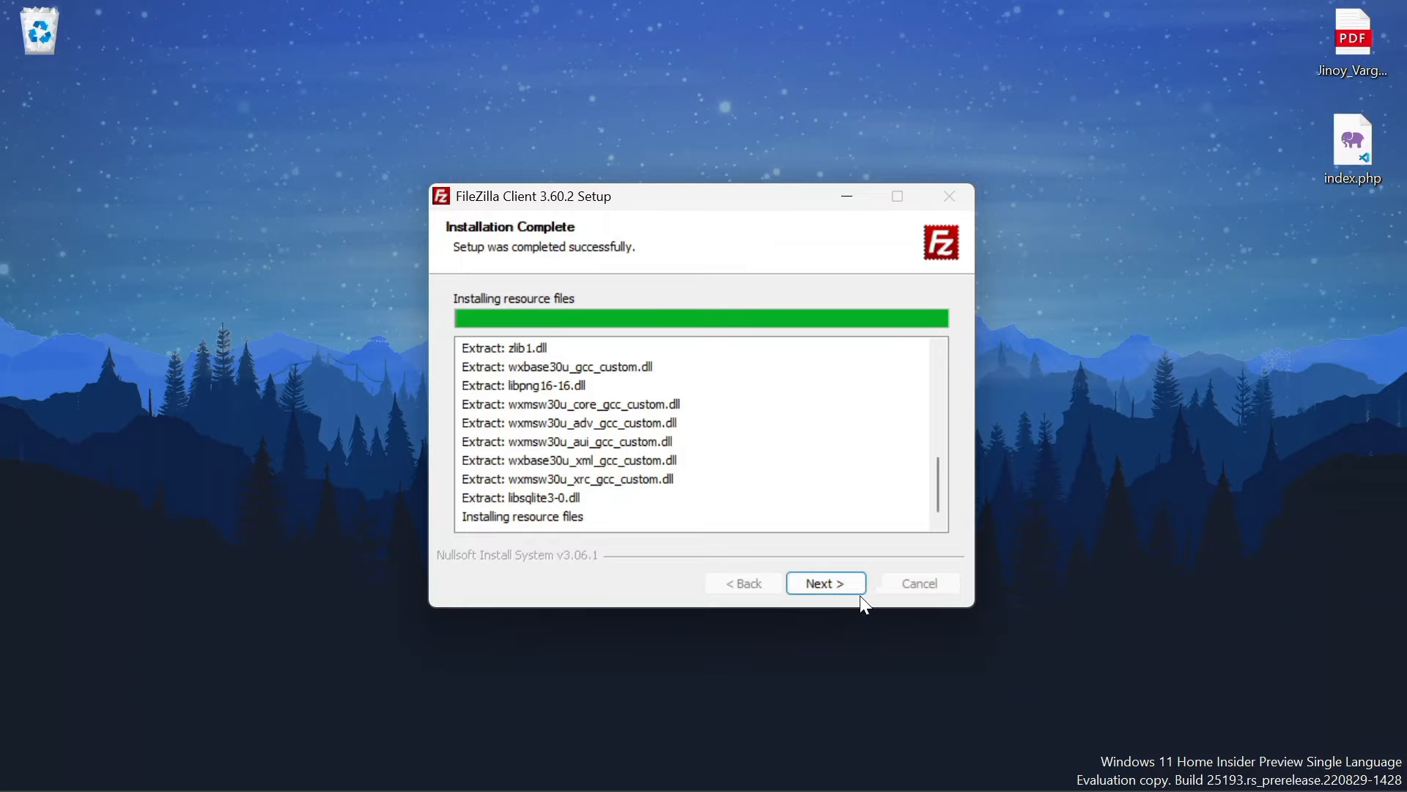
pyautogui.click(829, 586)
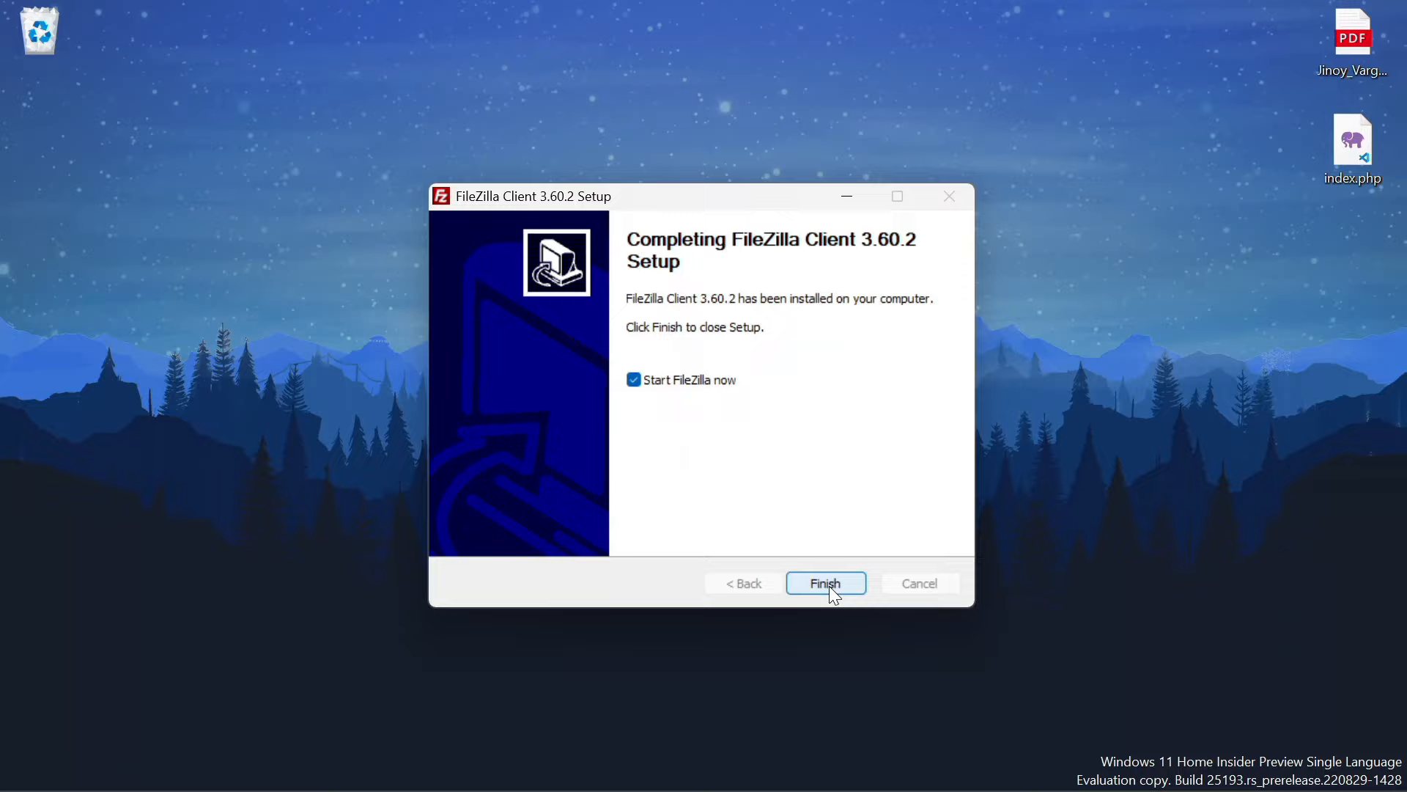
pyautogui.click(829, 584)
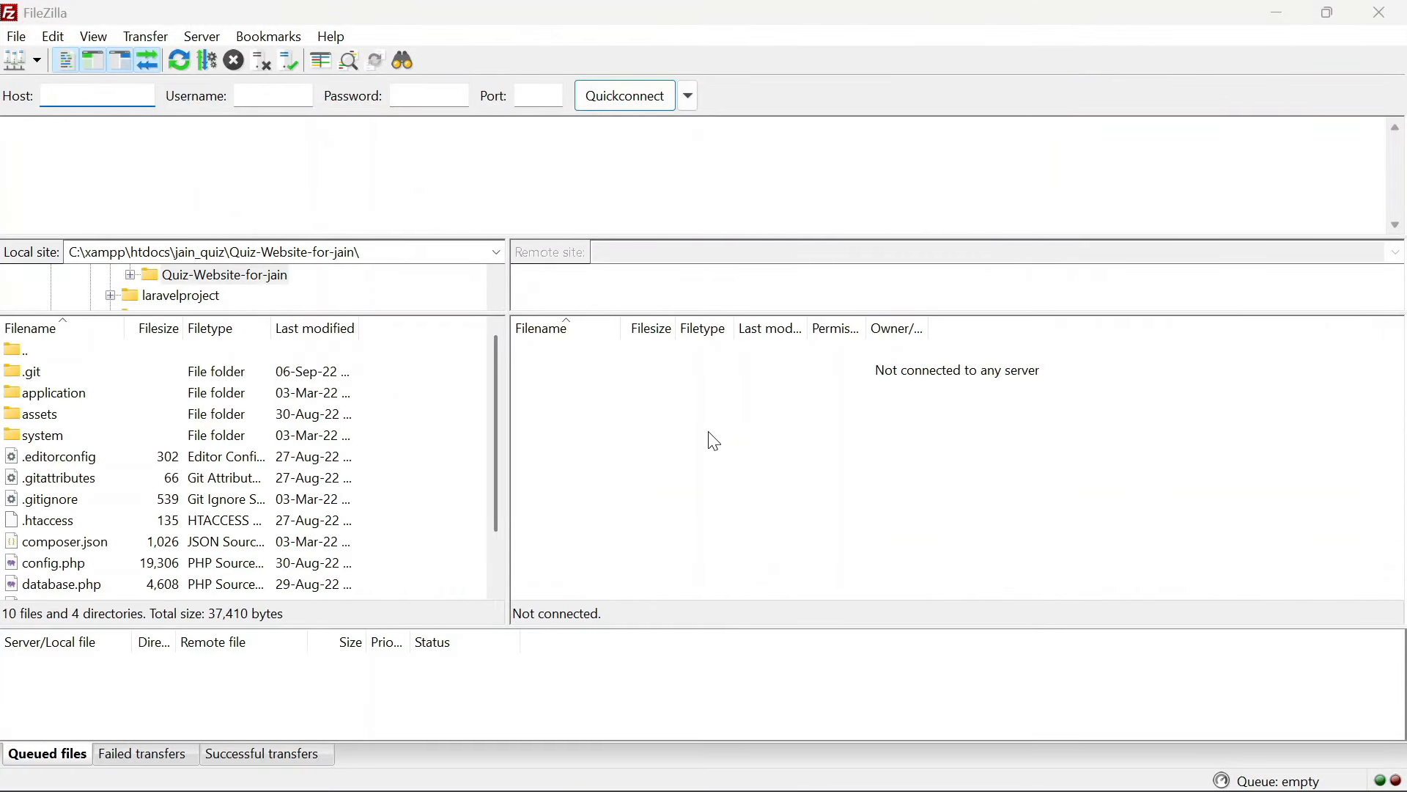
# Check FileZilla's recent Quickconnect history, then minimize the FileZilla window
pyautogui.click(689, 96)
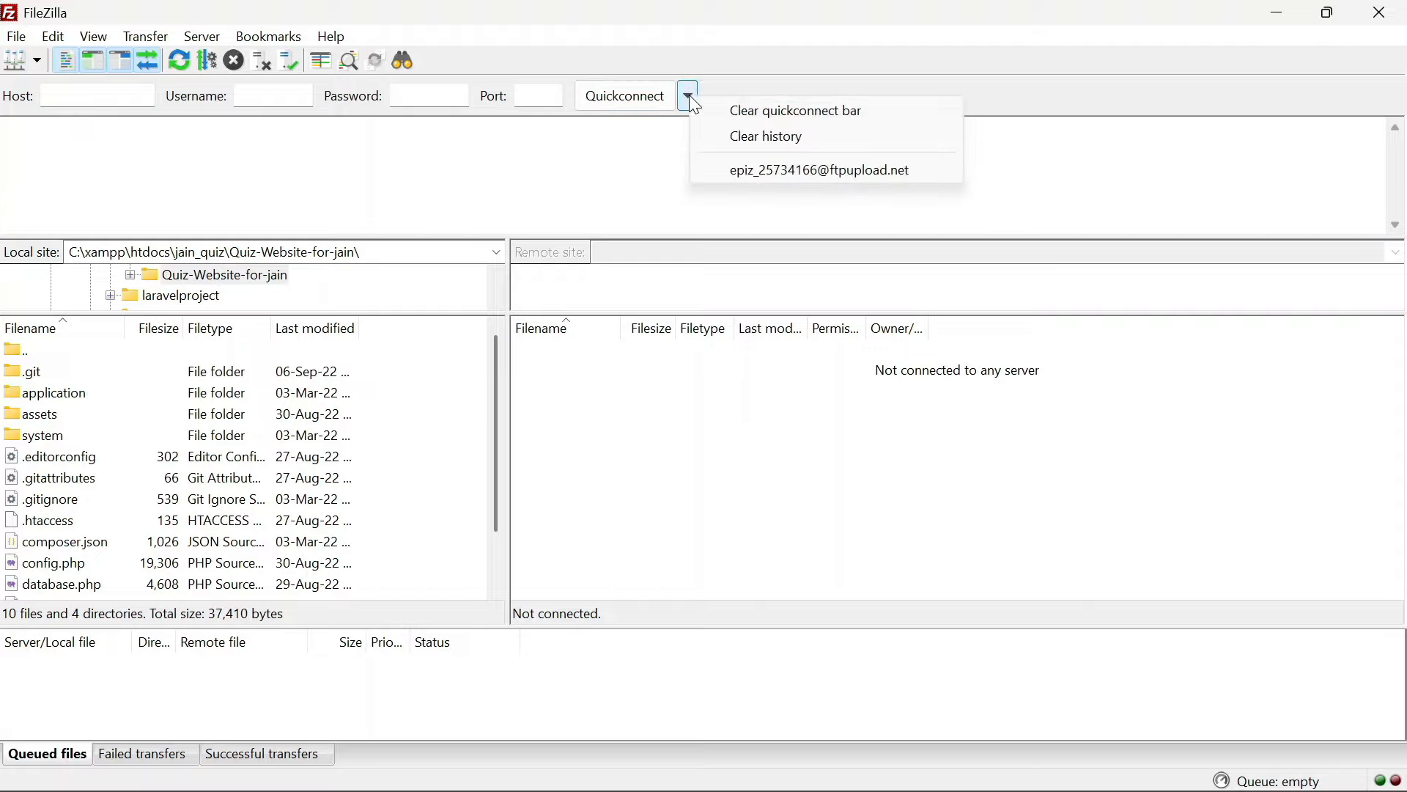
pyautogui.click(787, 17)
pyautogui.click(1272, 3)
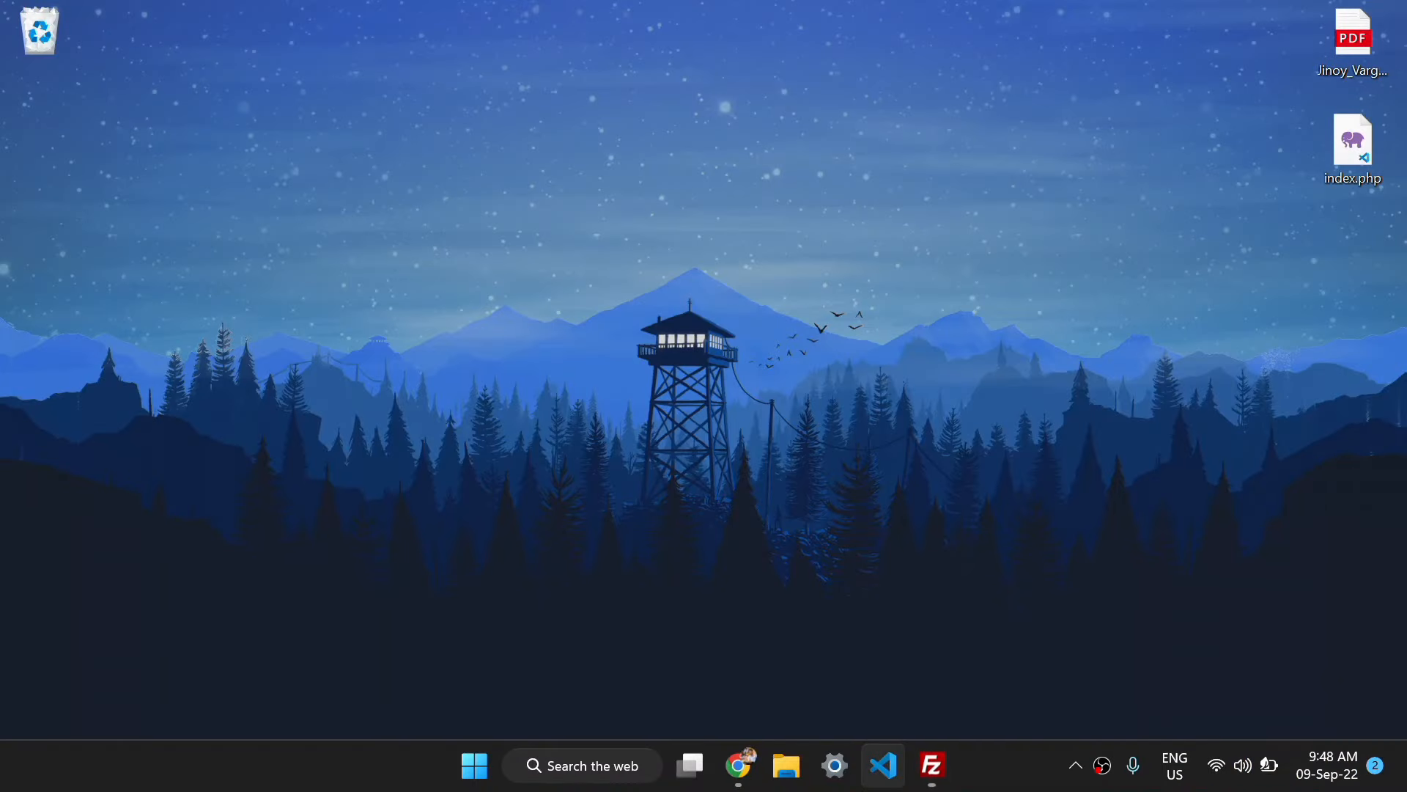
# Go to infinityfree.net and sign in with the saved credentials
pyautogui.click(749, 766)
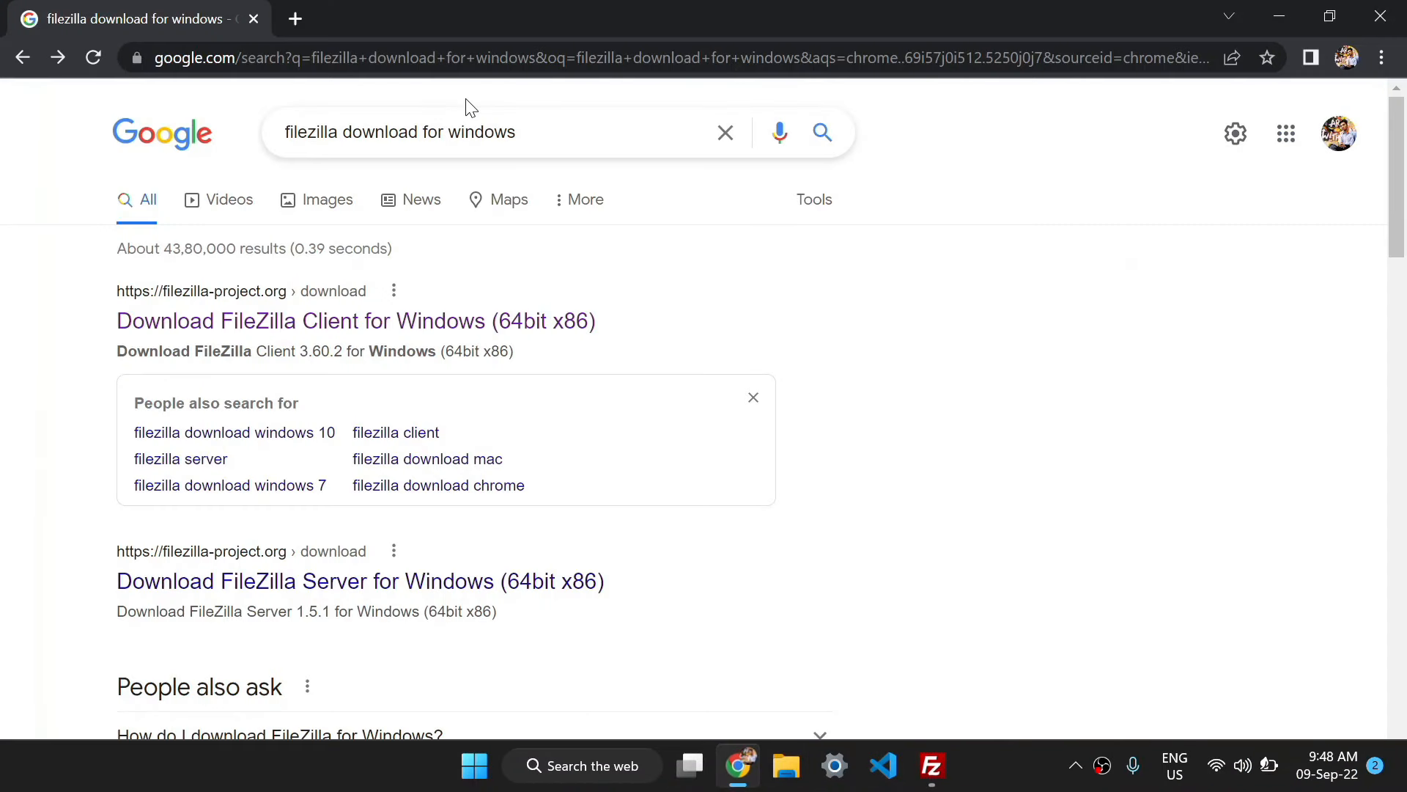
pyautogui.click(395, 58)
pyautogui.write('infinityfree.net')
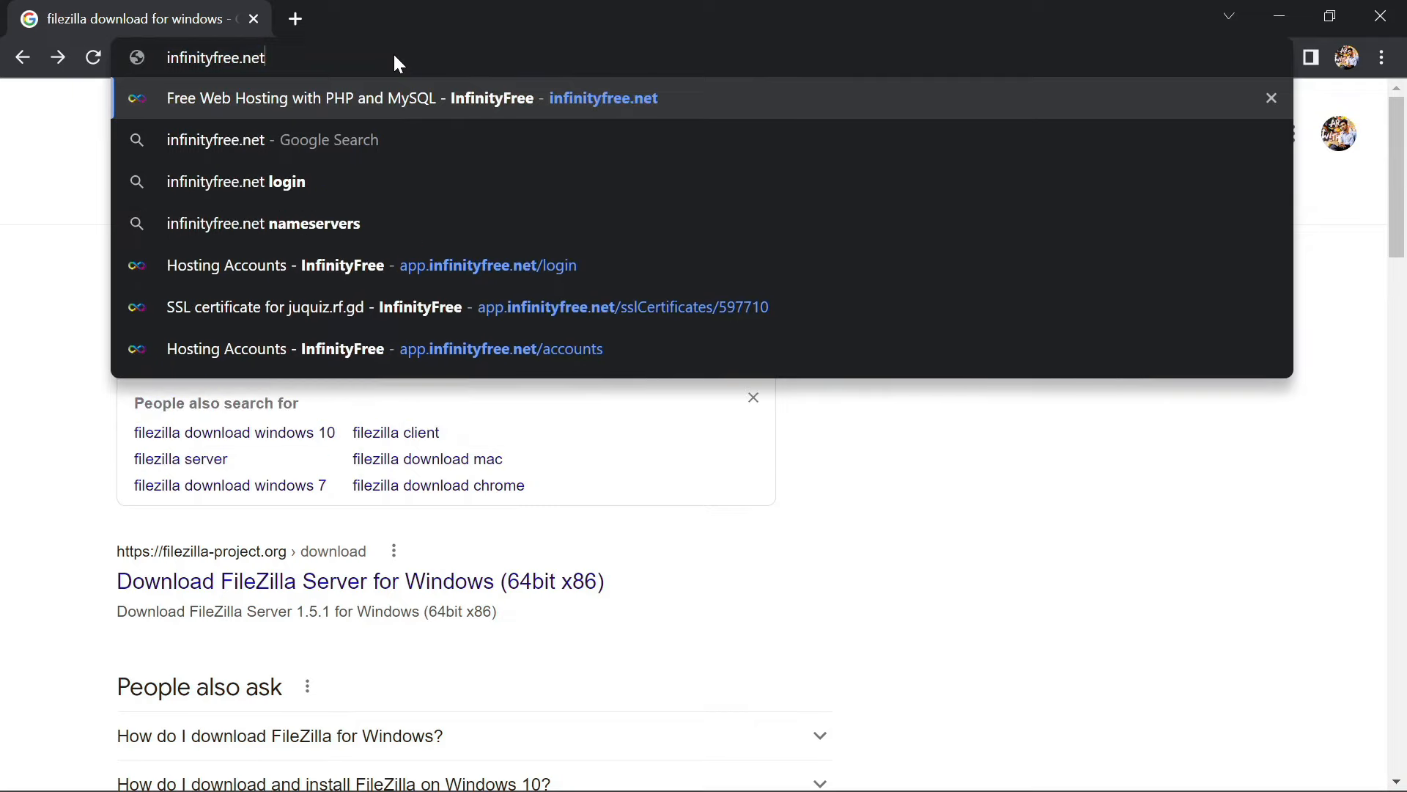
pyautogui.press('Return')
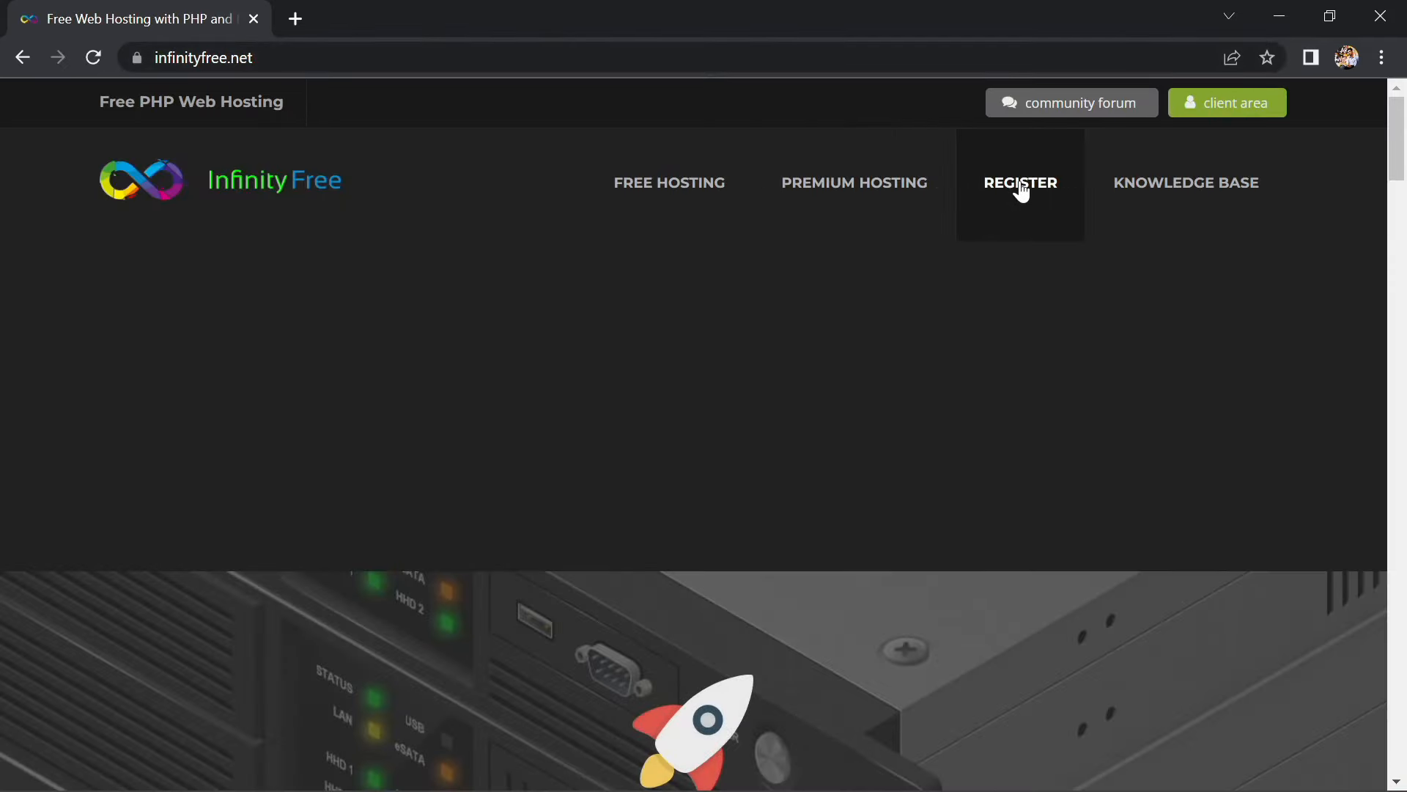
pyautogui.click(1021, 192)
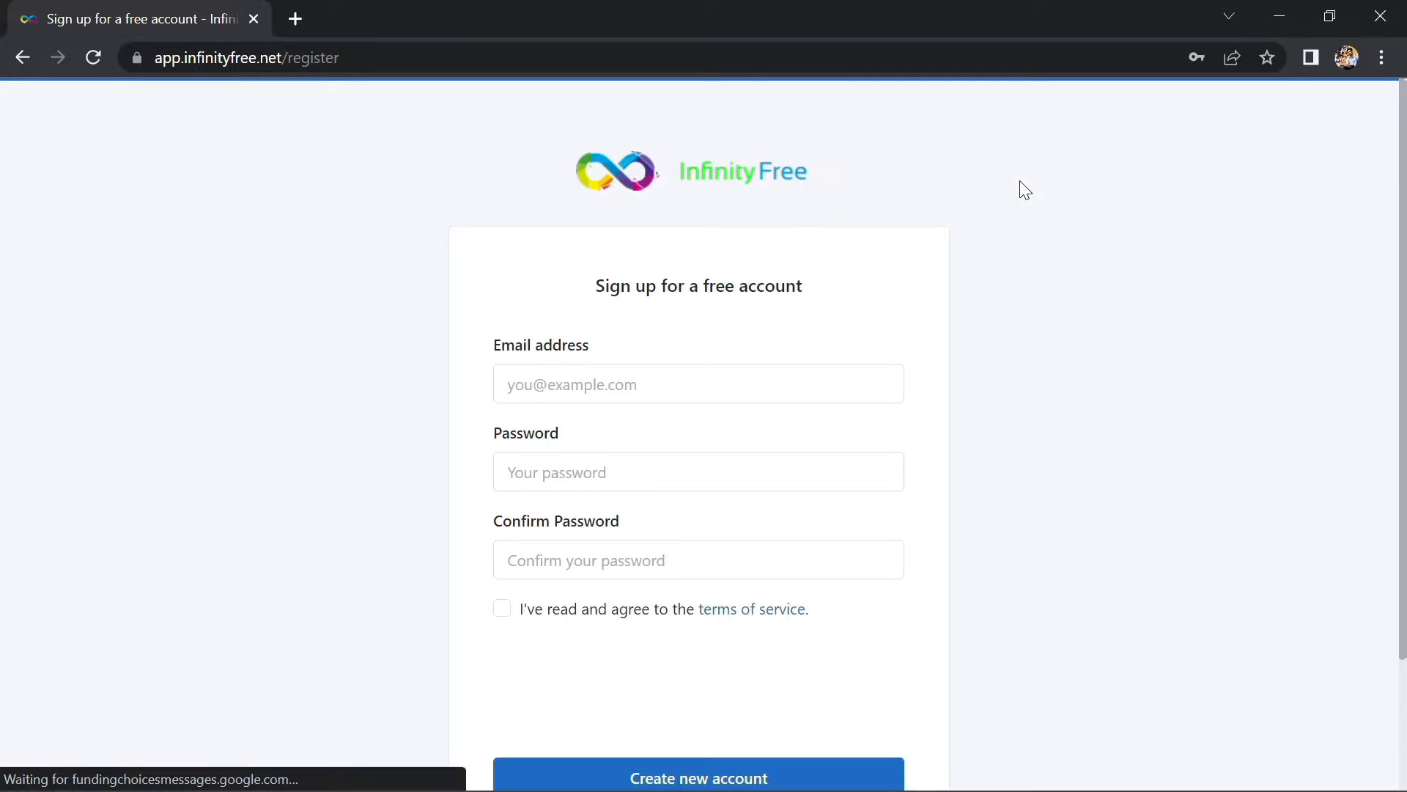
pyautogui.scroll(-2, 685, 740)
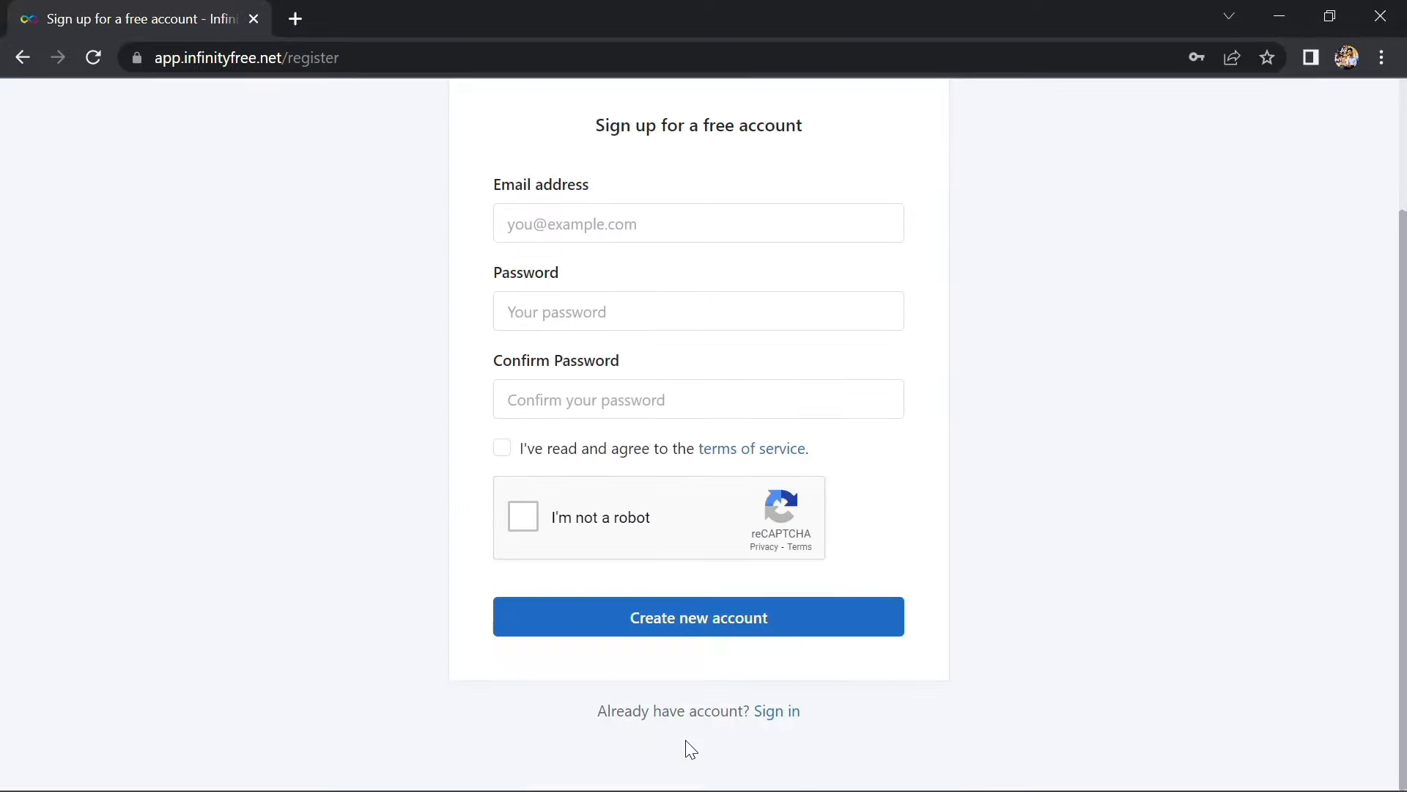
pyautogui.click(771, 715)
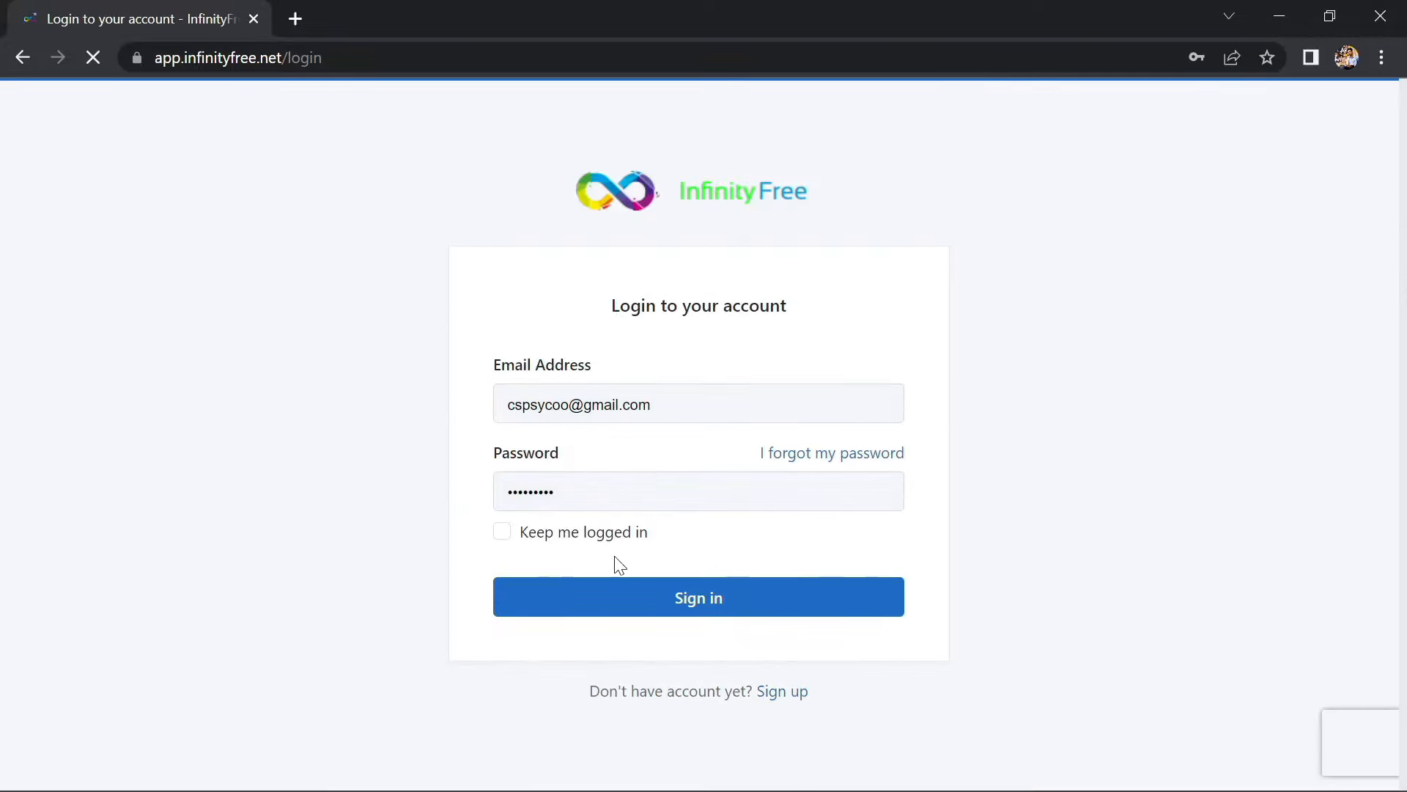
pyautogui.click(618, 596)
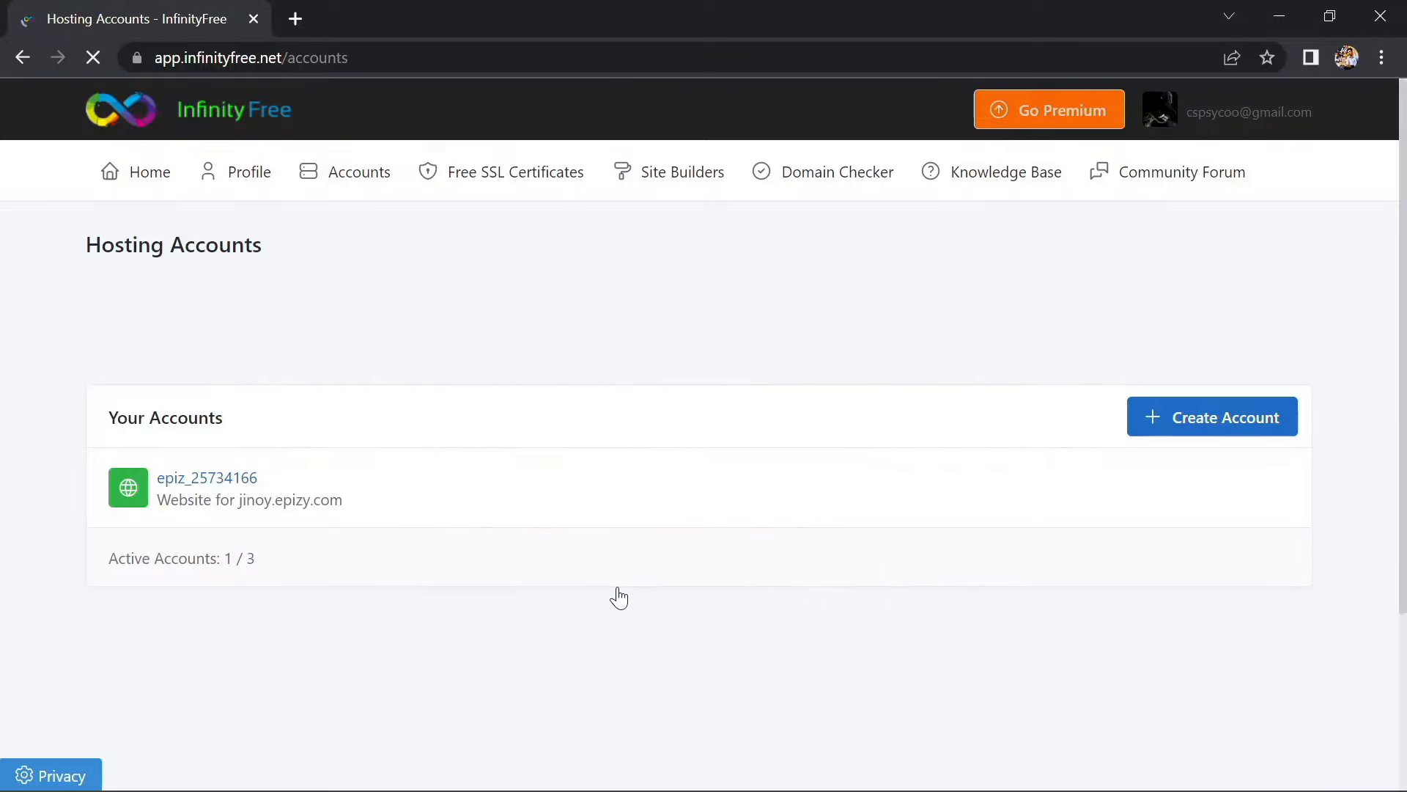
# Open the hosting account's details and copy its FTP username into FileZilla's reach
pyautogui.click(195, 481)
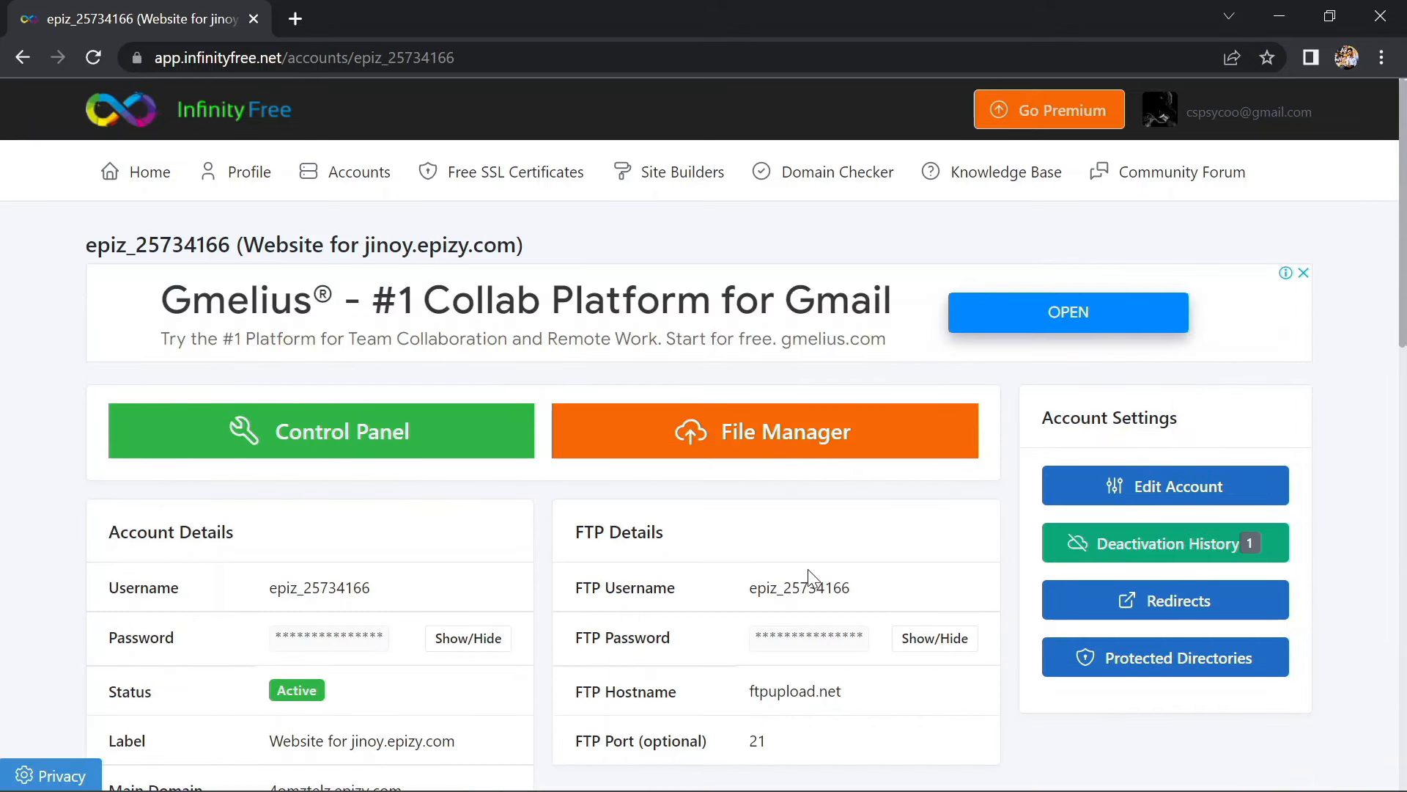
pyautogui.moveTo(857, 595); pyautogui.dragTo(751, 590)
pyautogui.hotkey('alt', 'Tab')
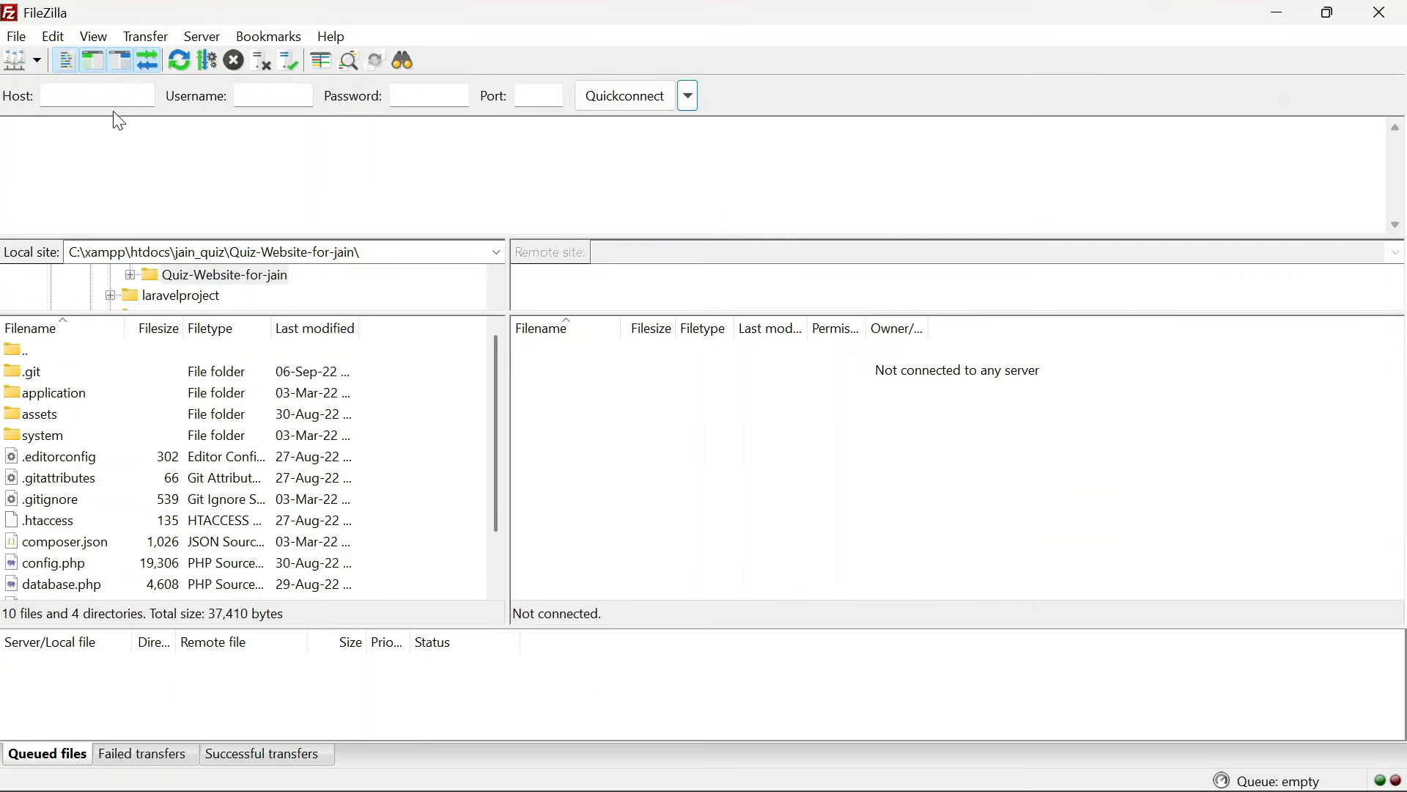
# Fill Quickconnect with the FTP username, host ftpupload.net and port 21
pyautogui.click(281, 102)
pyautogui.write('z_25734166')
pyautogui.hotkey('alt', 'Tab')
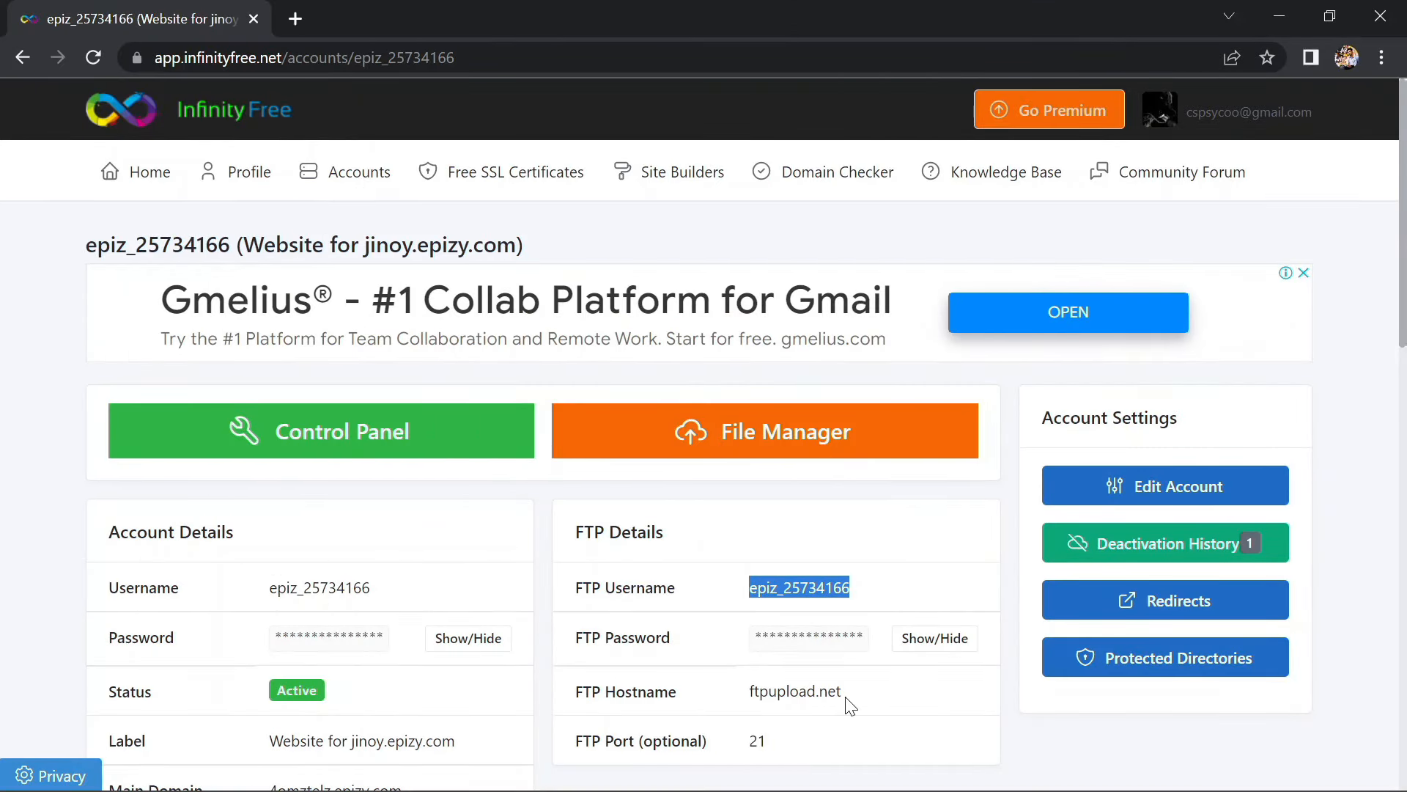
pyautogui.moveTo(846, 694); pyautogui.dragTo(756, 694)
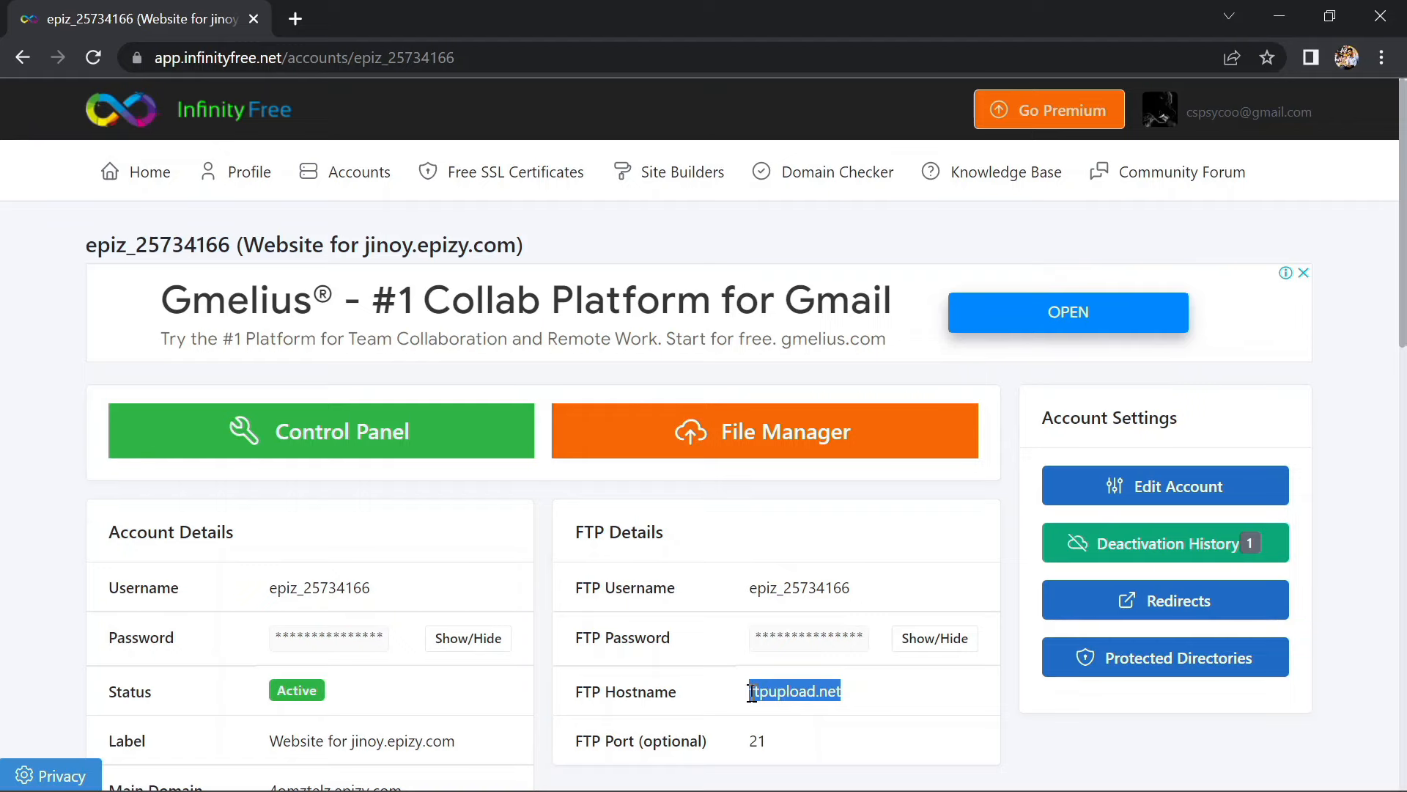
pyautogui.hotkey('alt', 'Tab')
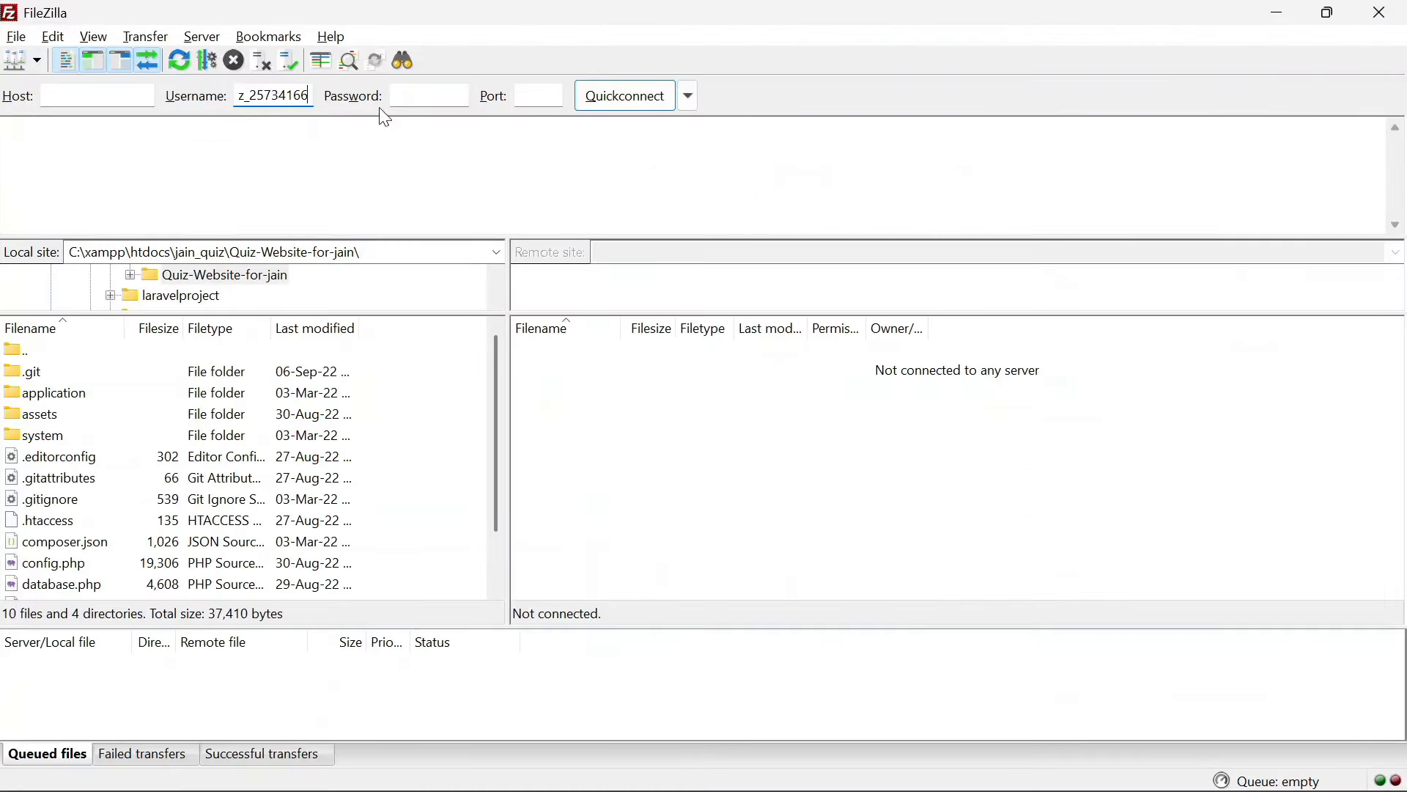
pyautogui.click(60, 94)
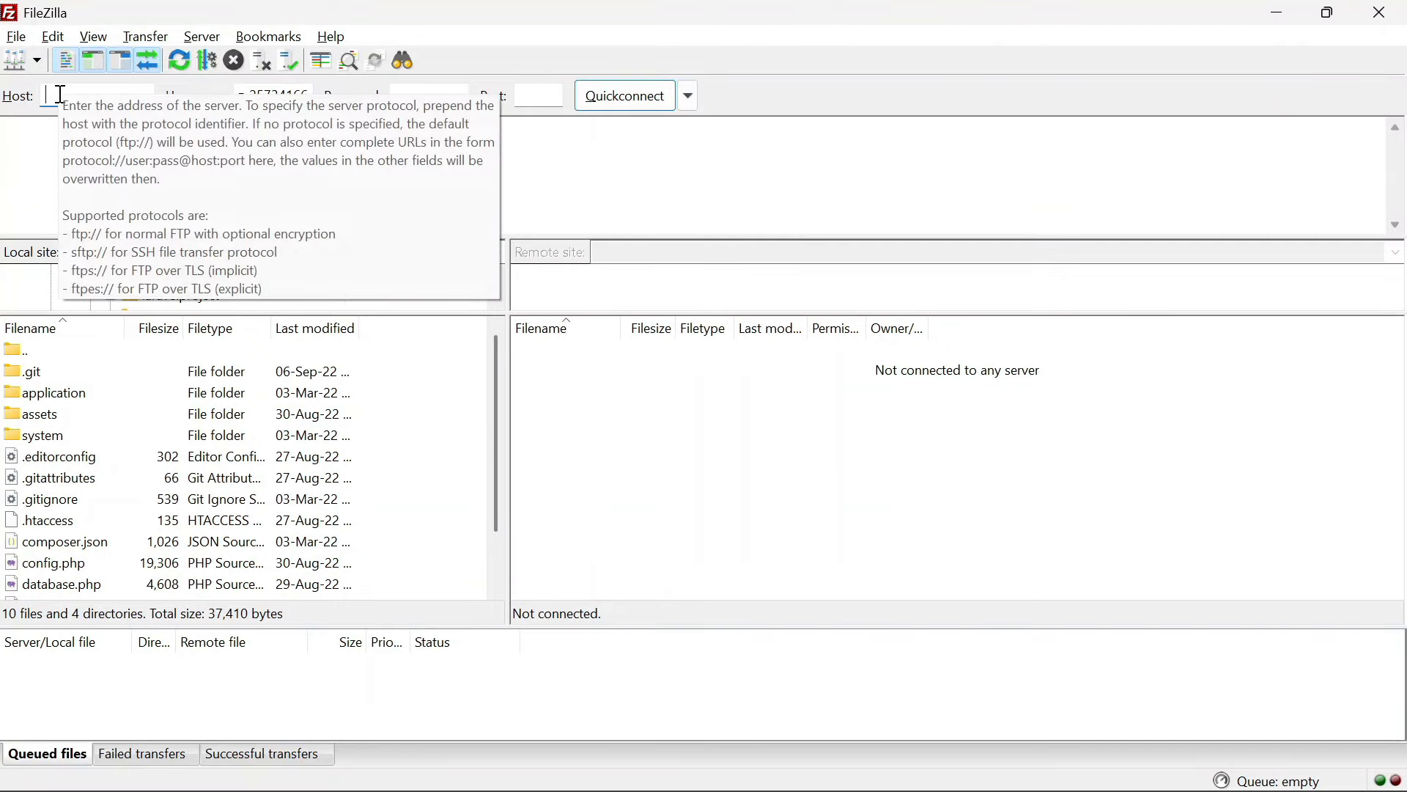
pyautogui.write('ftpupload.net')
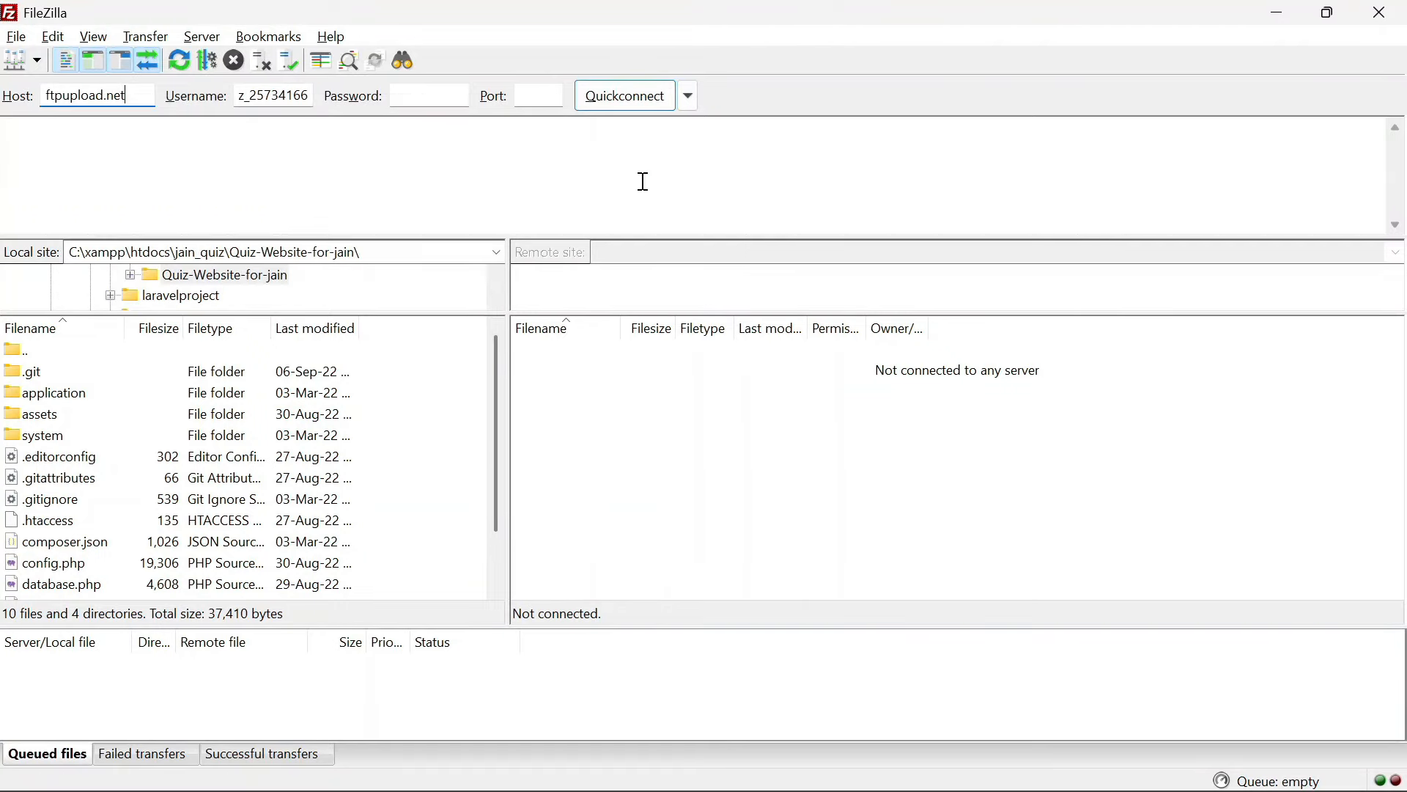
pyautogui.hotkey('alt', 'Tab')
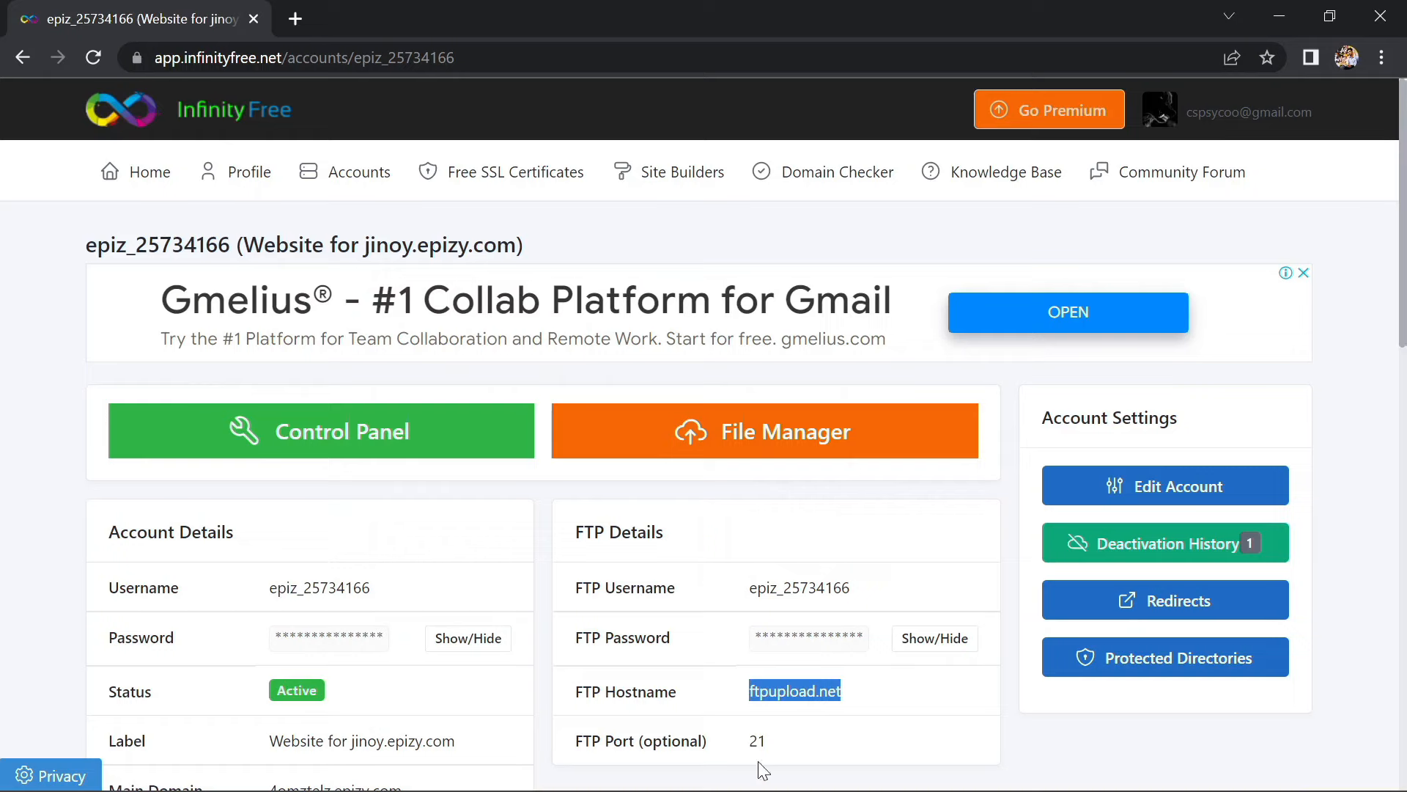
pyautogui.moveTo(779, 747); pyautogui.dragTo(746, 741)
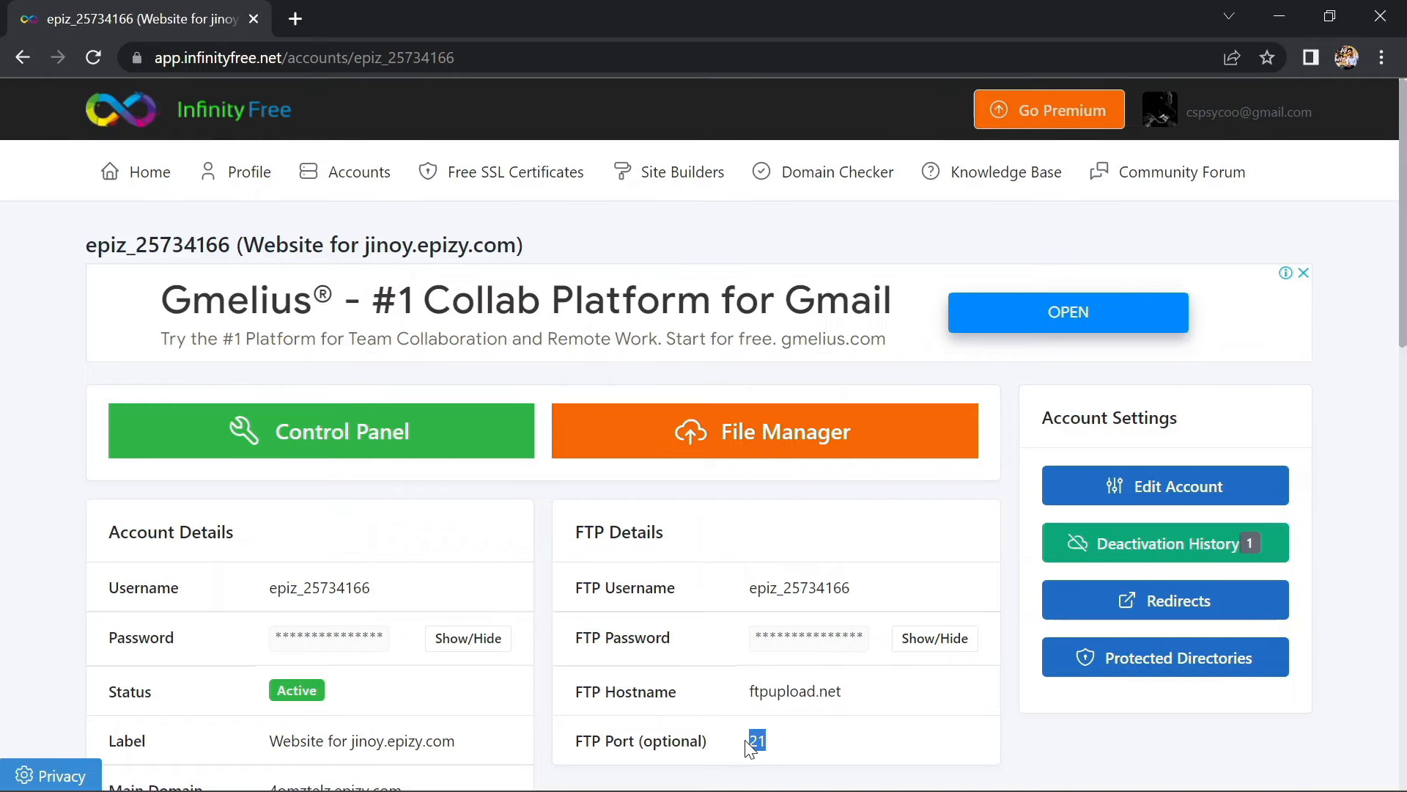
pyautogui.hotkey('alt', 'Tab')
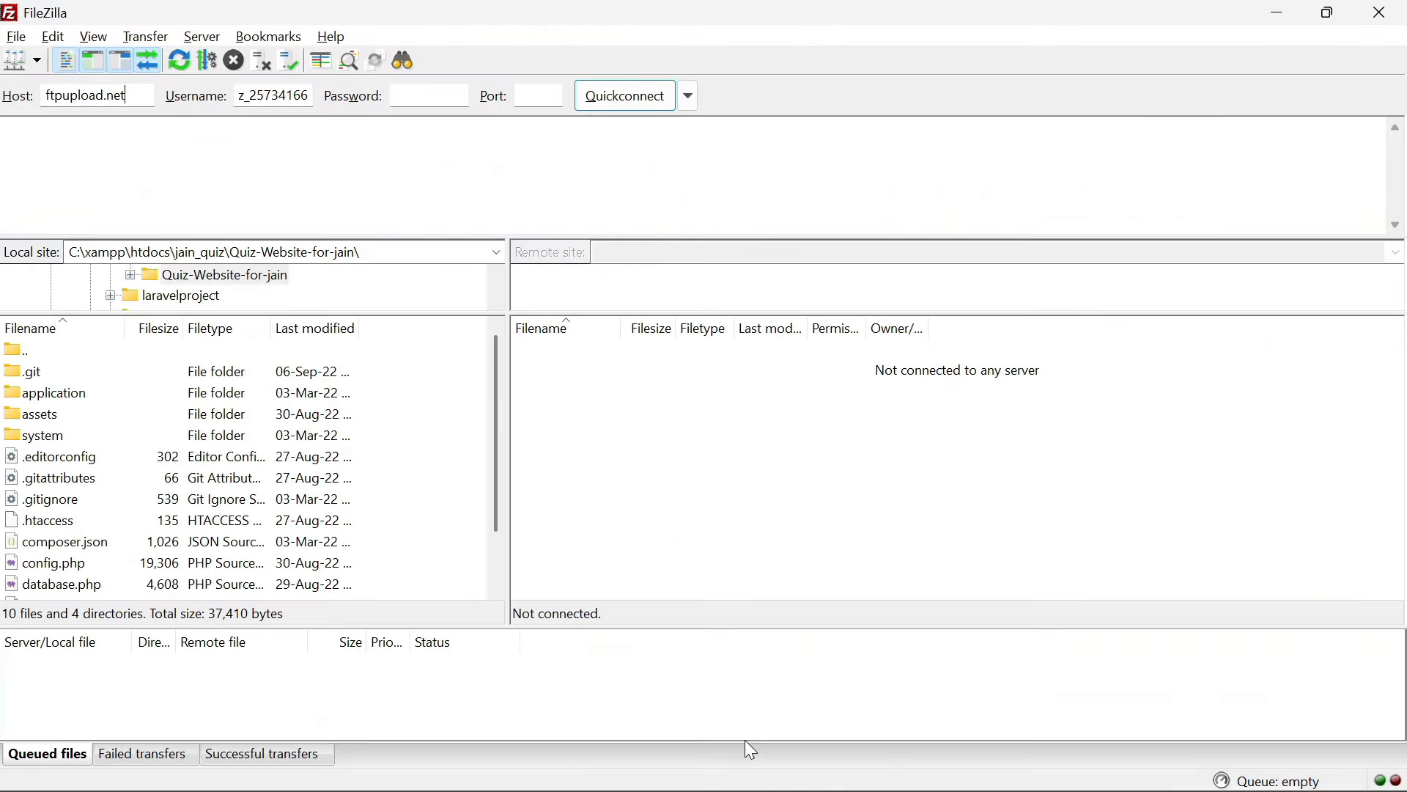
pyautogui.click(541, 96)
# Copy the account's FTP password into Quickconnect and connect to the server
pyautogui.hotkey('alt', 'Tab')
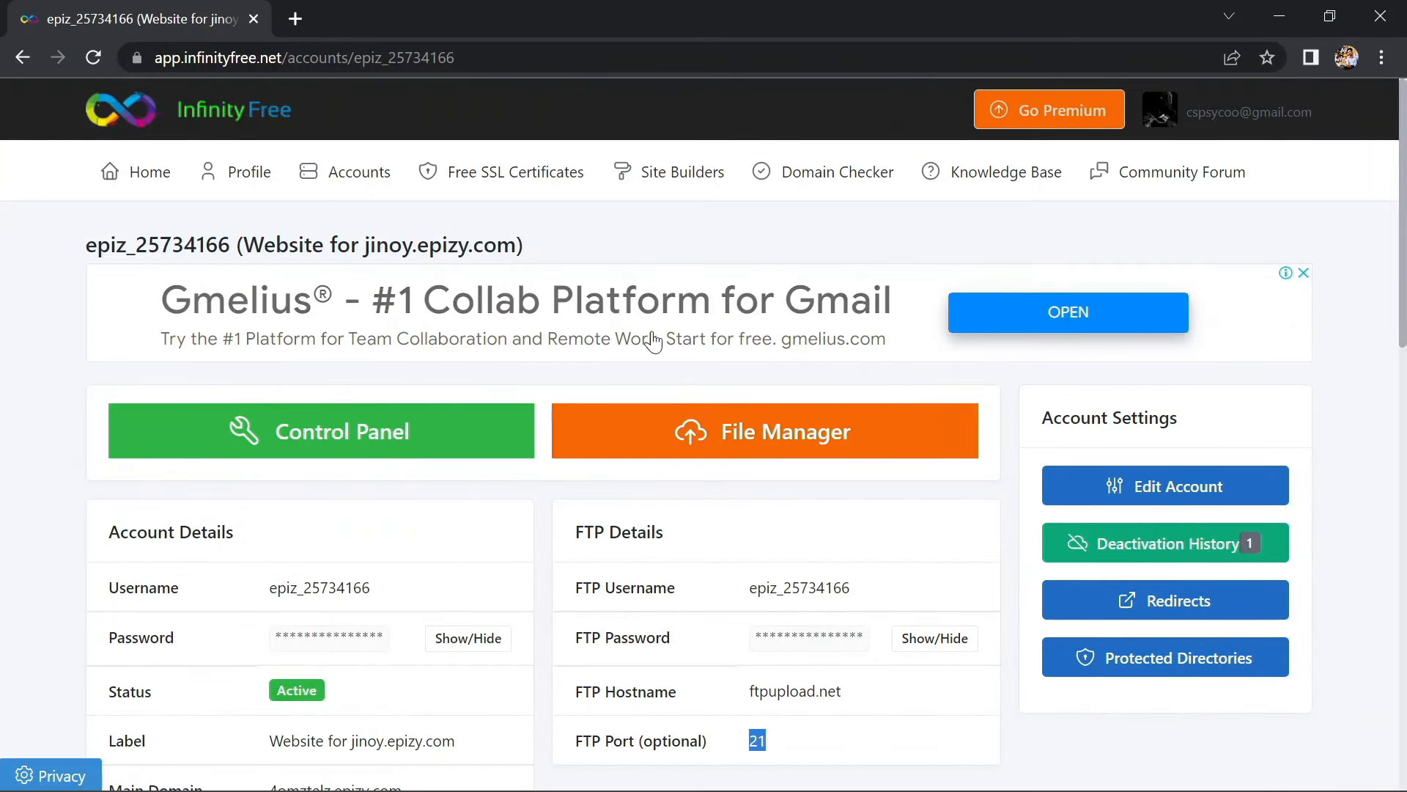
pyautogui.click(914, 645)
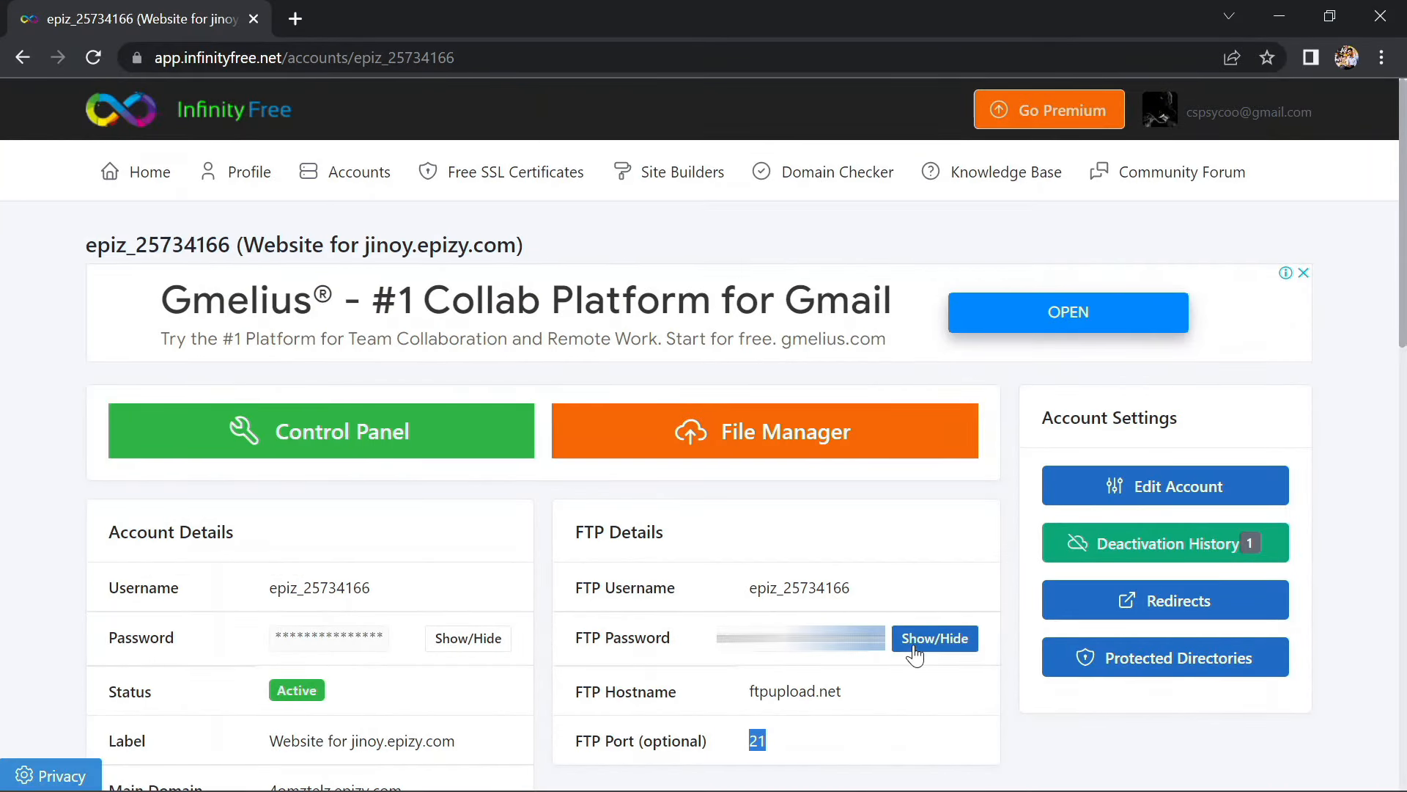
pyautogui.moveTo(757, 649); pyautogui.dragTo(861, 654)
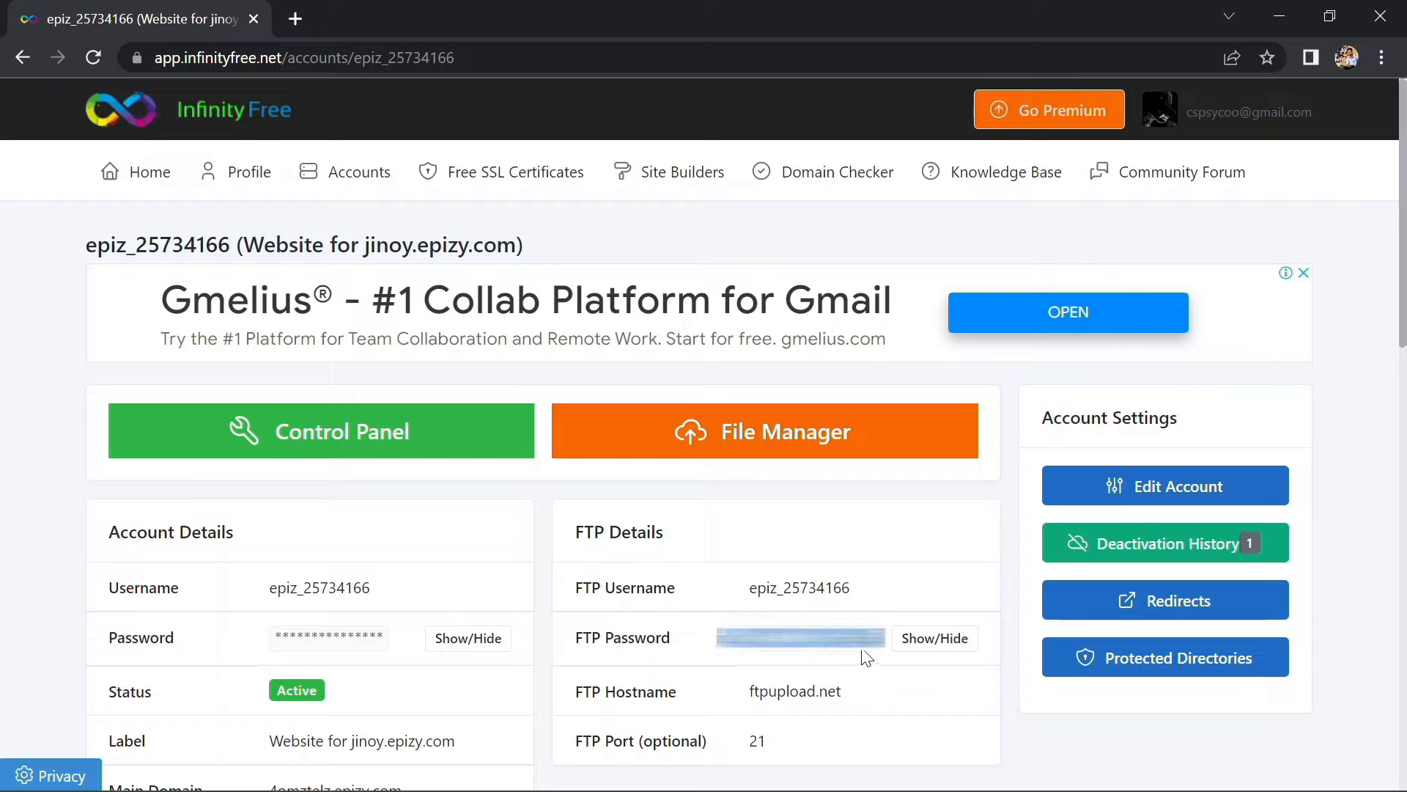
pyautogui.click(942, 638)
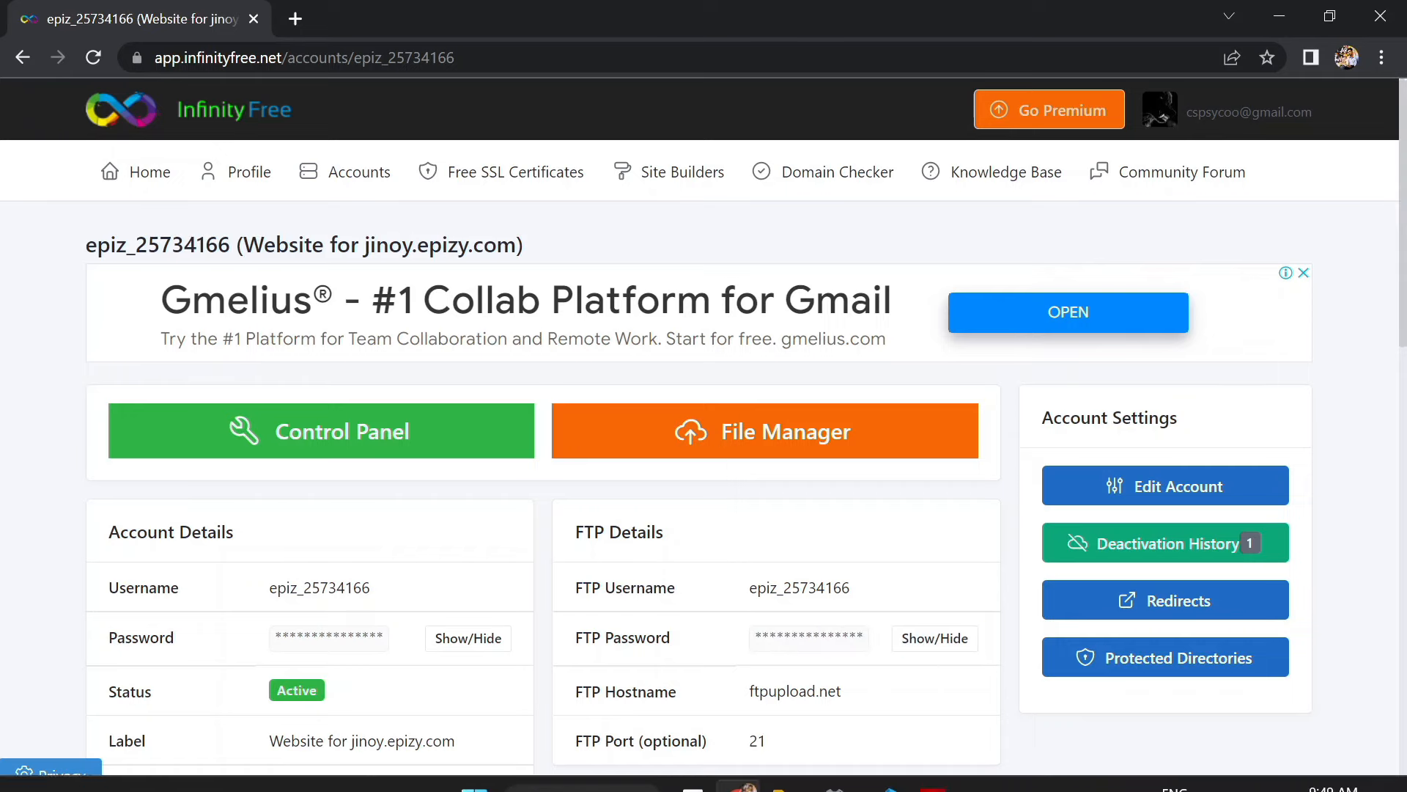
pyautogui.click(931, 765)
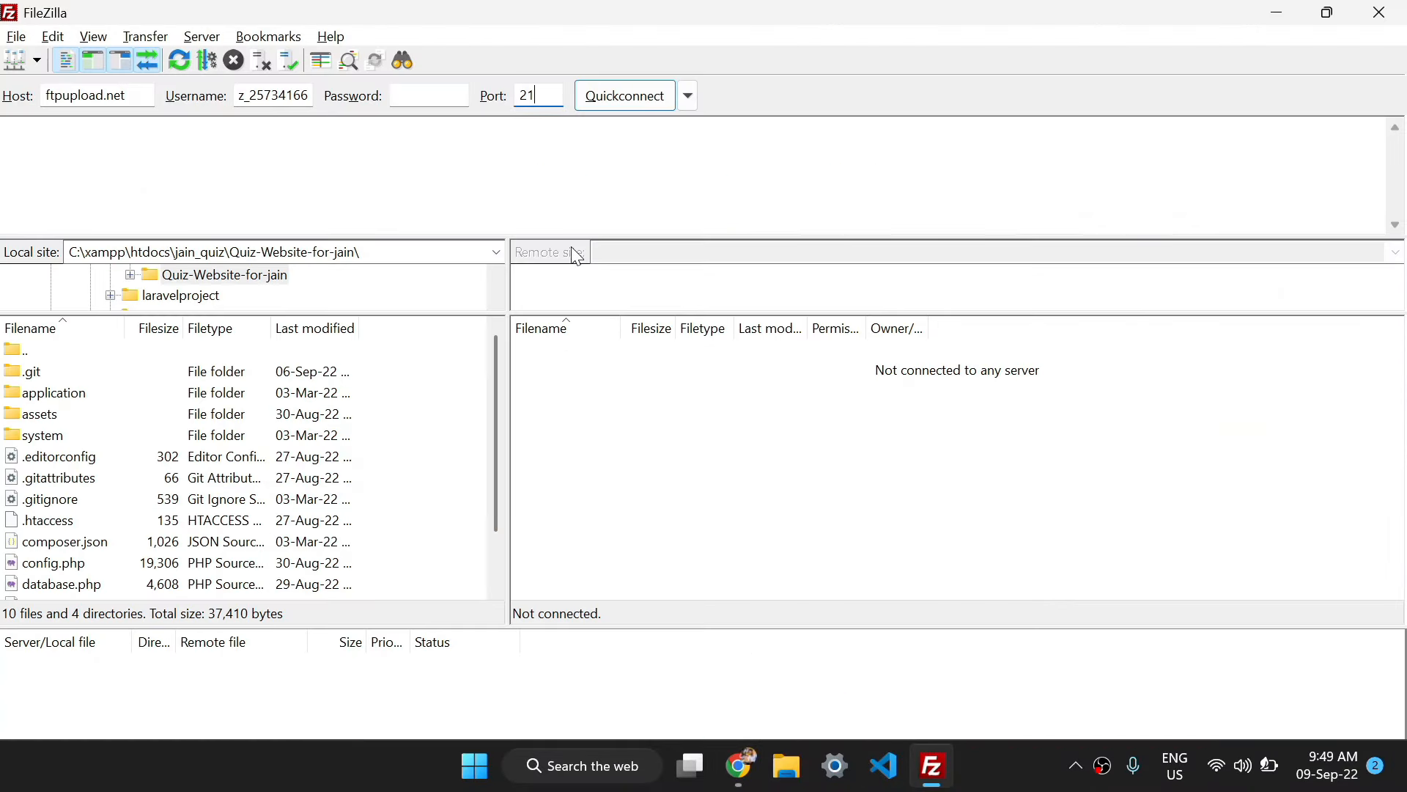
pyautogui.click(436, 93)
pyautogui.hotkey('ctrl', 'v')
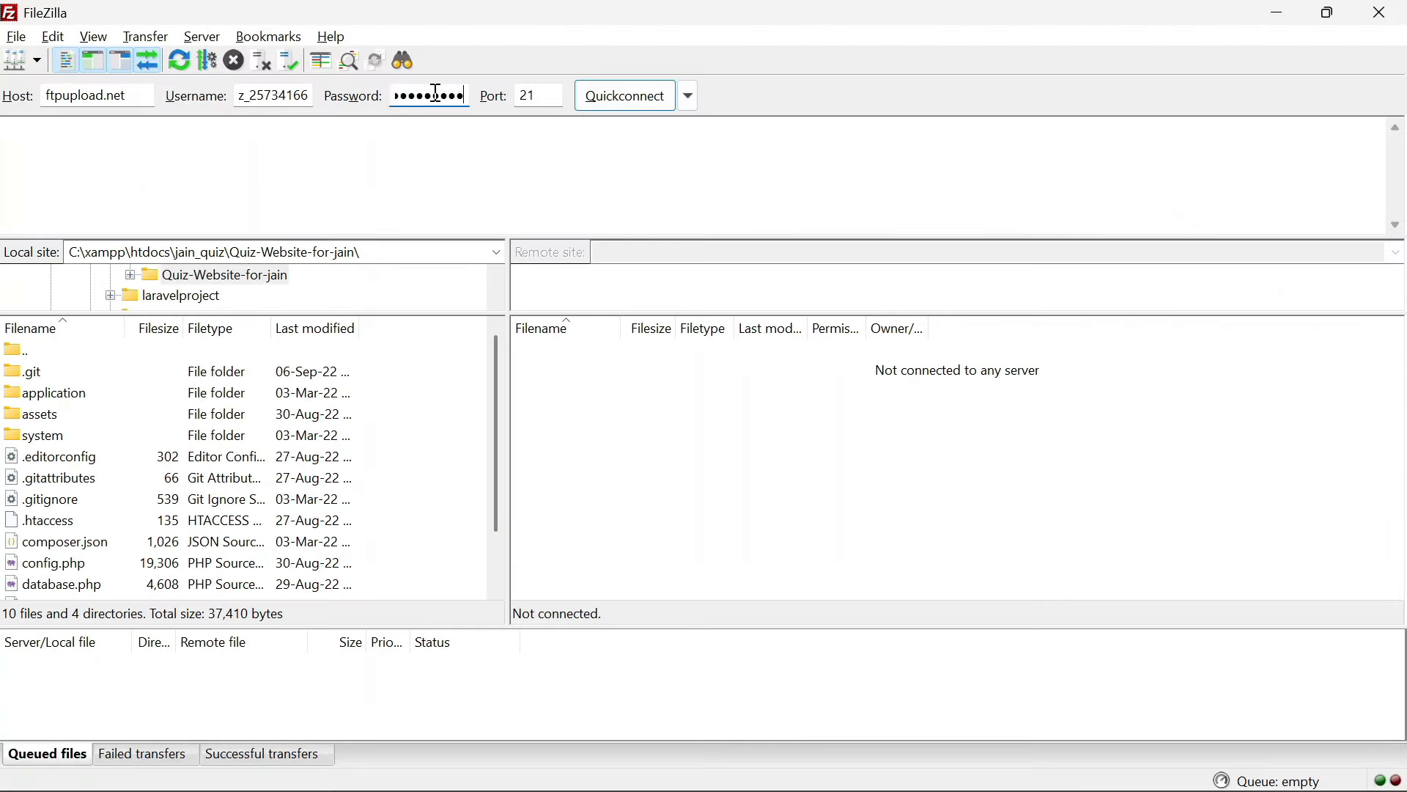
pyautogui.click(627, 106)
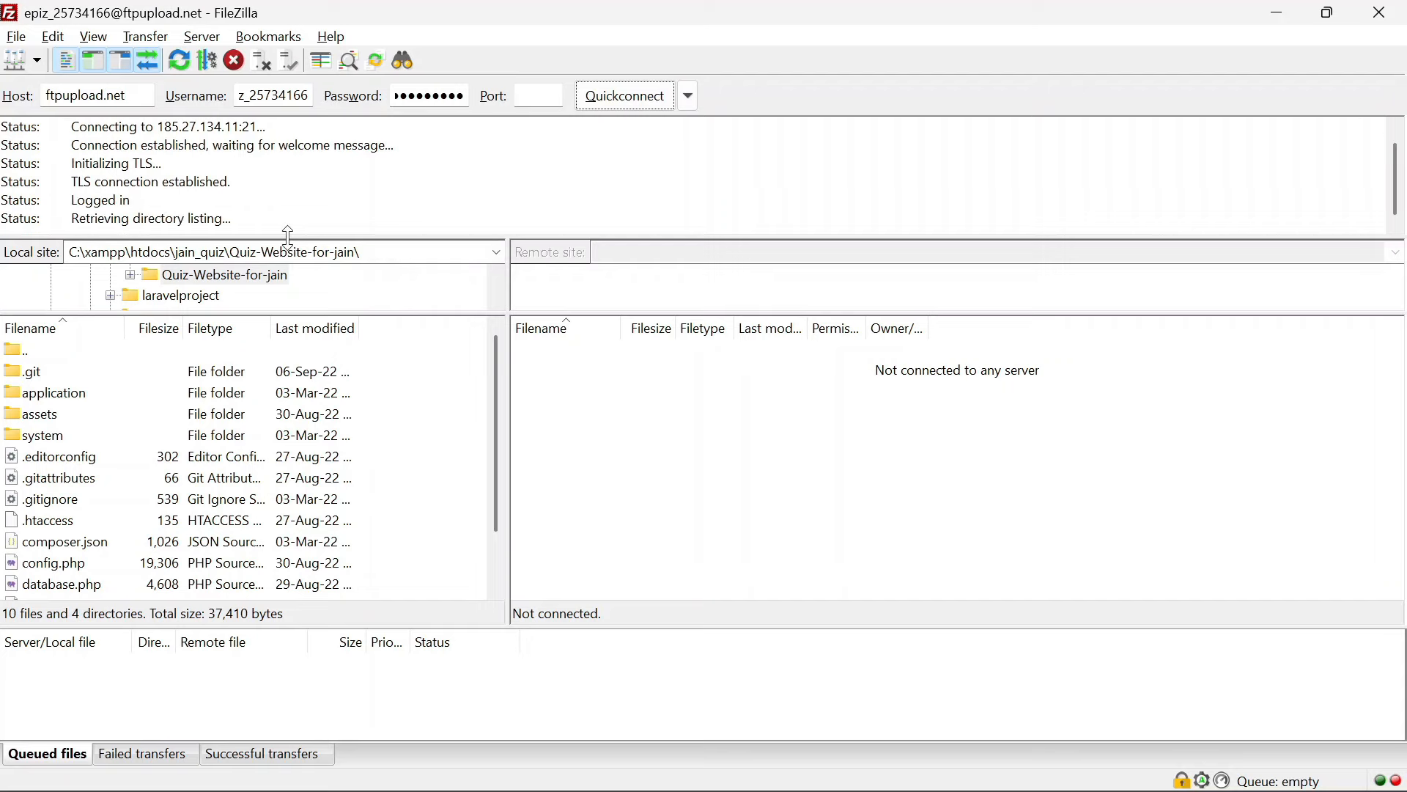
# Open the remote /cspsyco.rf.gd/htdocs folder, then minimize FileZilla and Chrome
pyautogui.moveTo(289, 235); pyautogui.dragTo(288, 314)
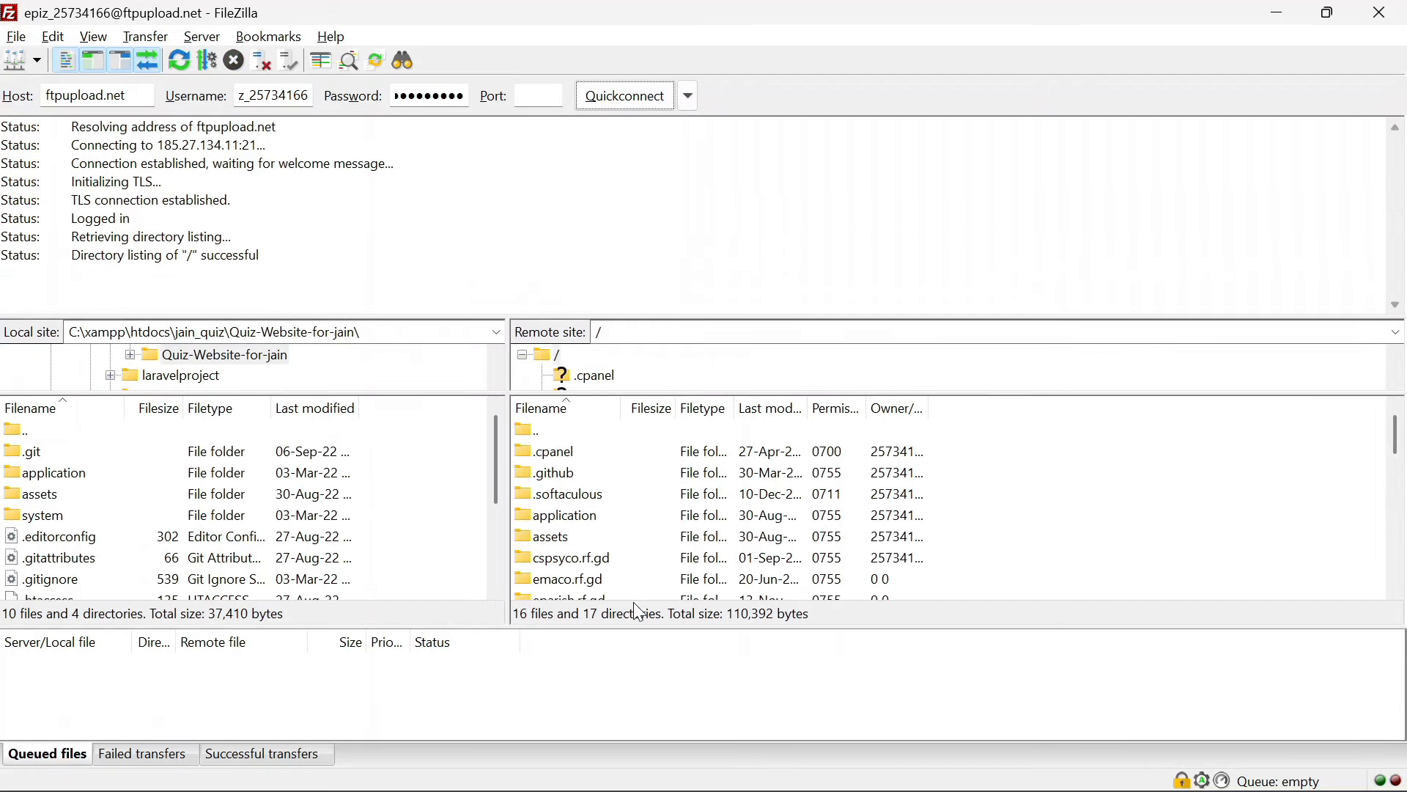
pyautogui.scroll(-8, 619, 562)
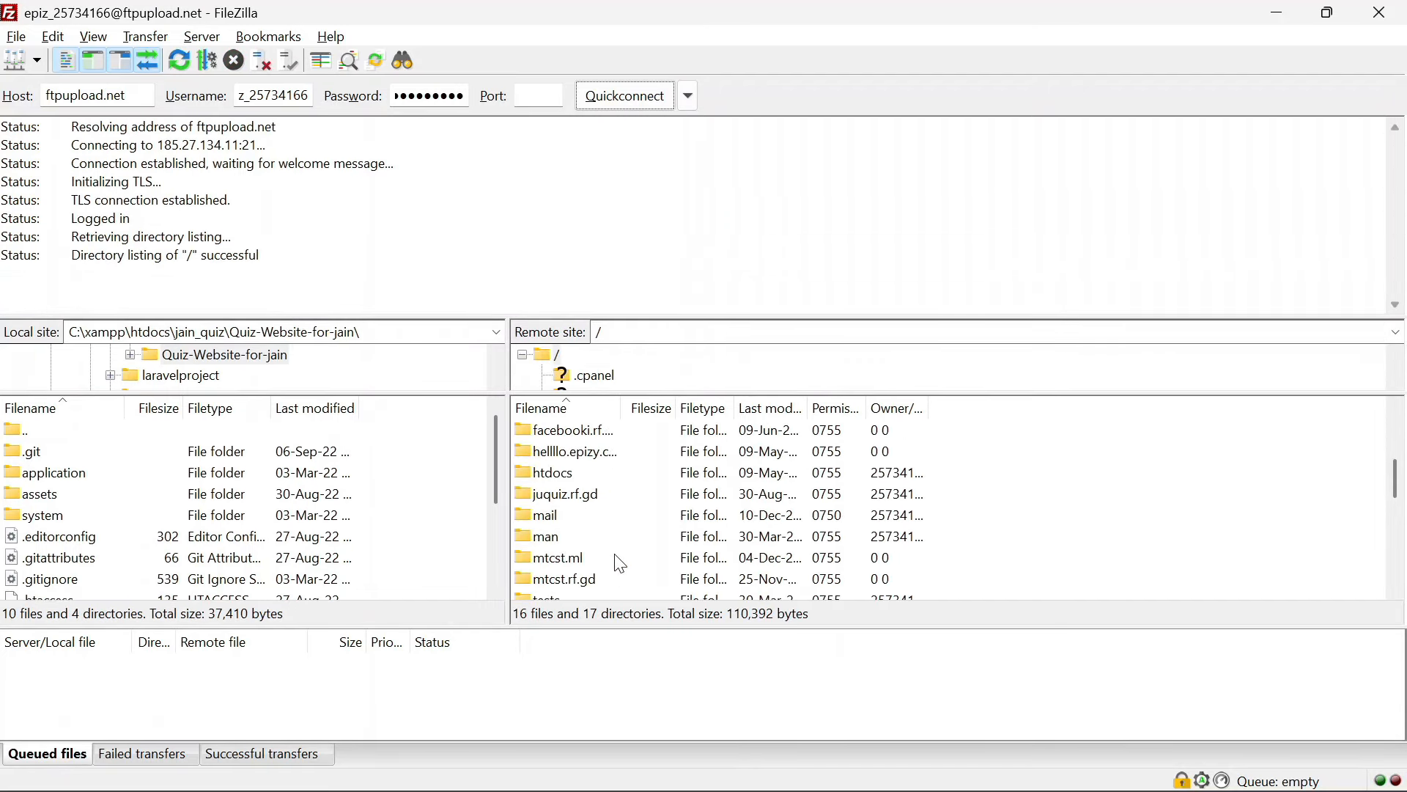
pyautogui.scroll(-2, 619, 563)
pyautogui.scroll(5, 619, 563)
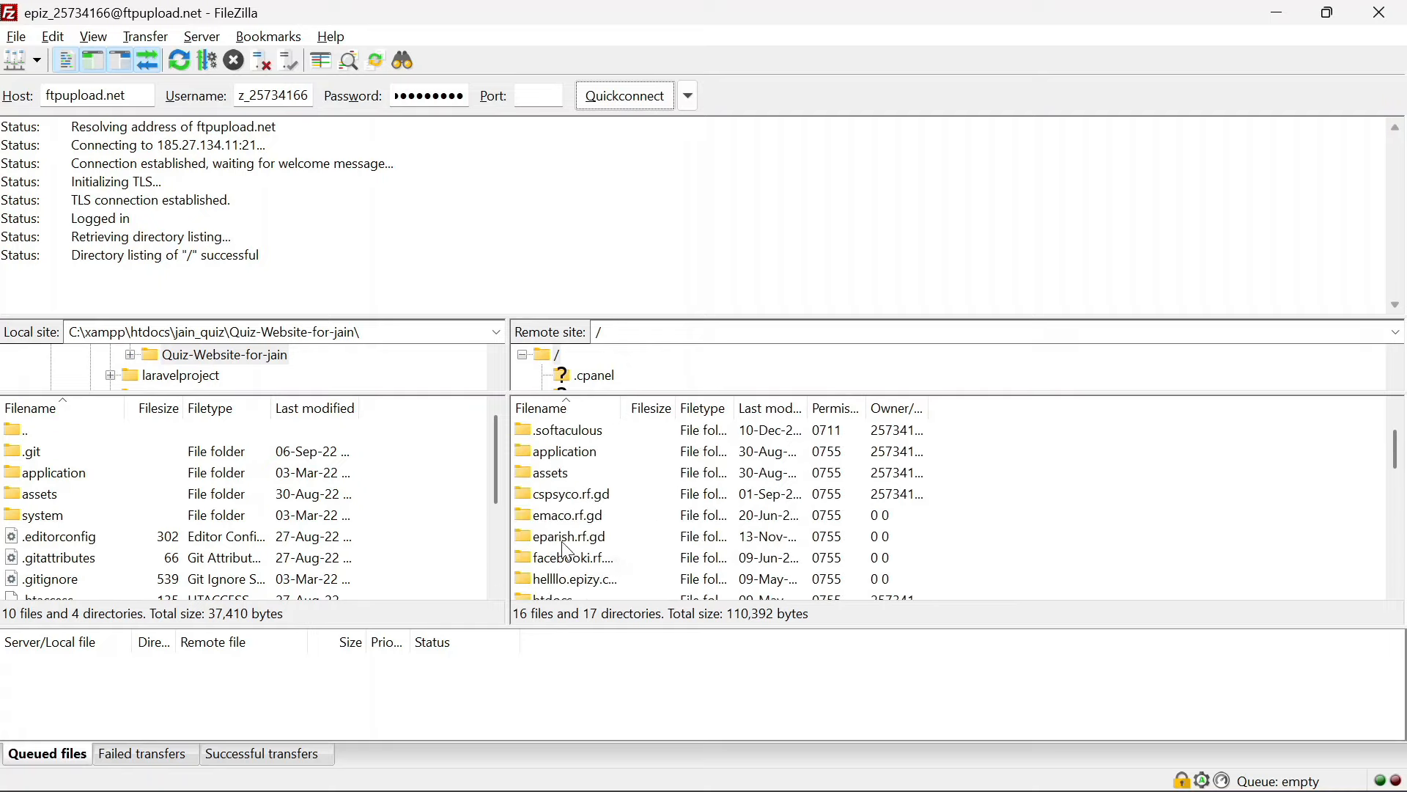
pyautogui.doubleClick(590, 495)
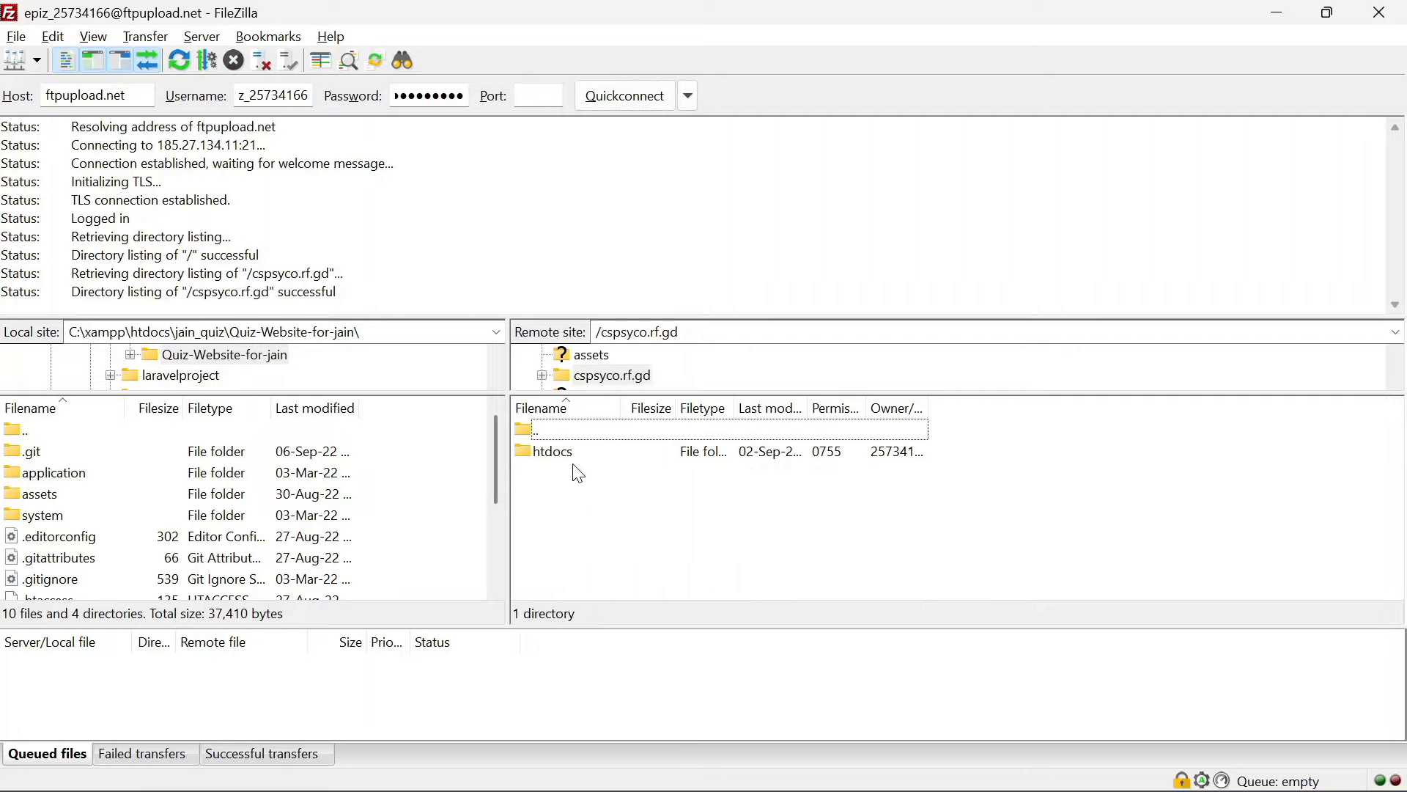
pyautogui.doubleClick(570, 454)
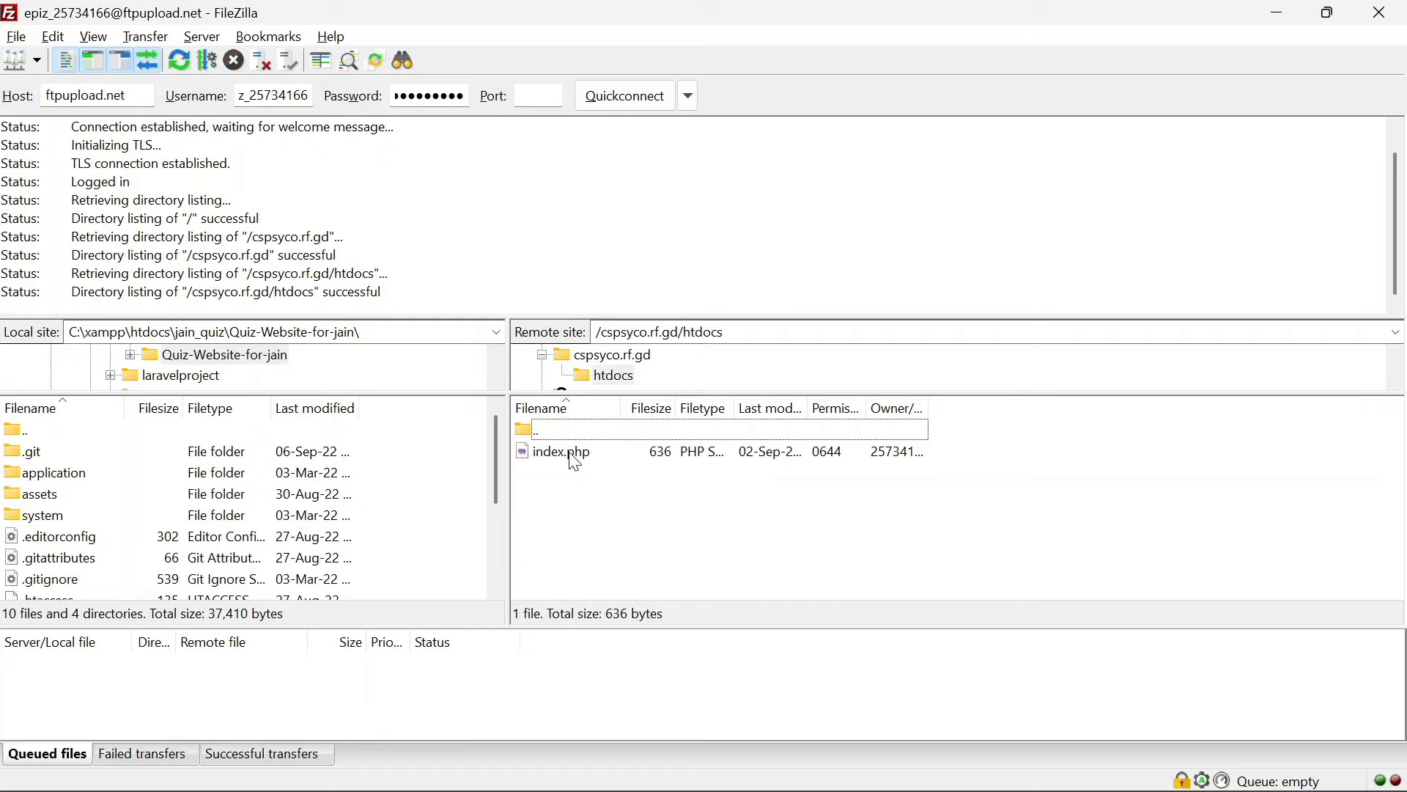
pyautogui.click(1282, 10)
pyautogui.click(1282, 9)
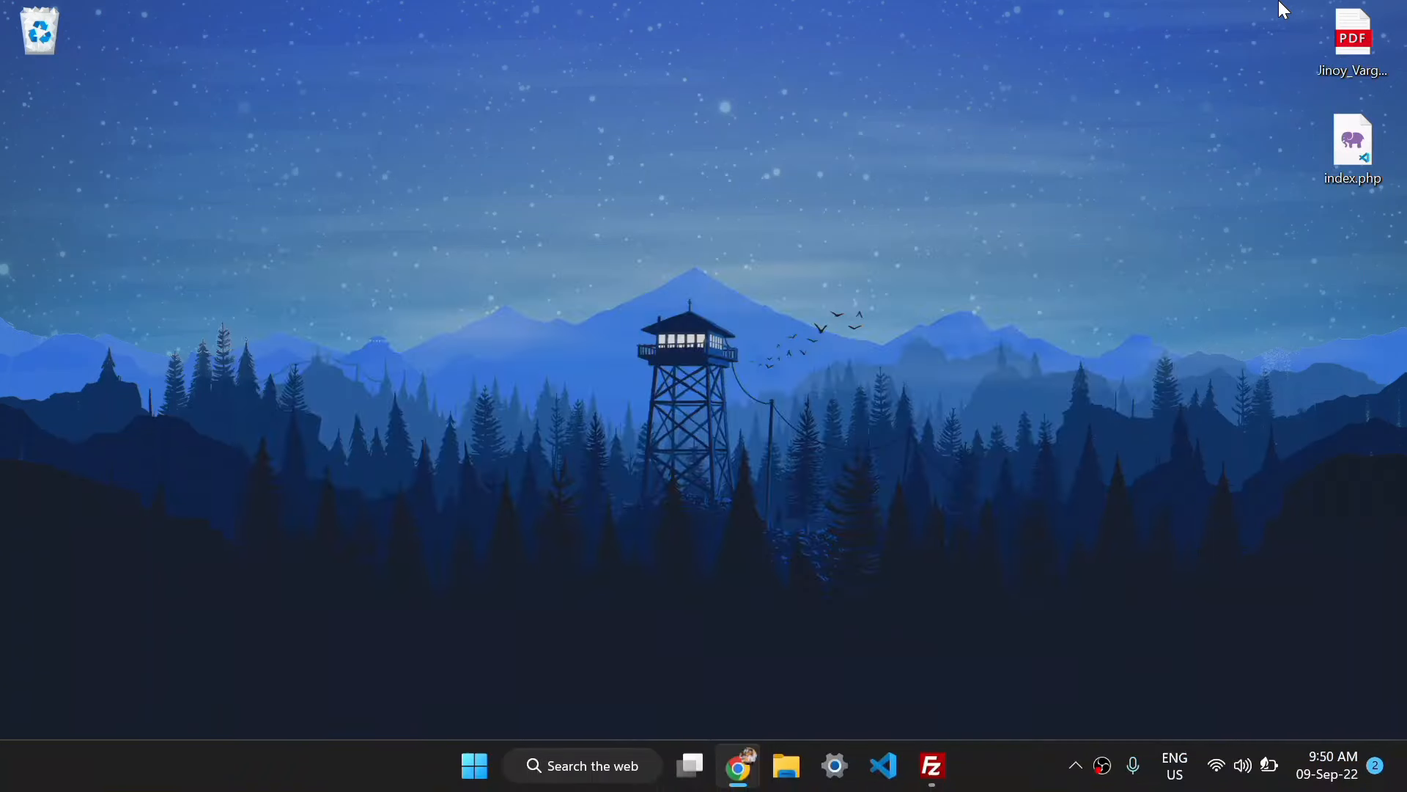
# Use the desktop's Show more options > Open with Code to open Desktop in VS Code
pyautogui.rightClick(693, 241)
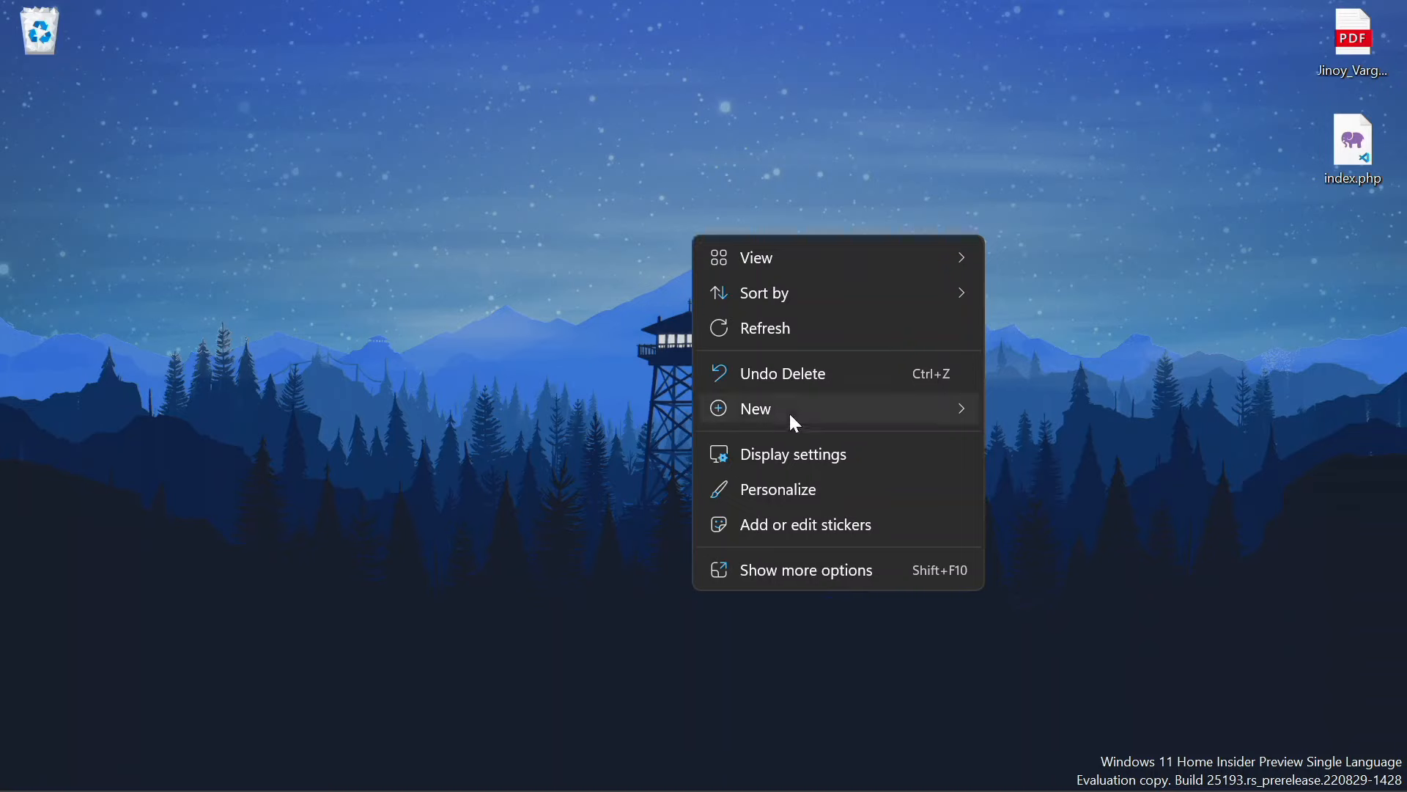
pyautogui.moveTo(792, 416)
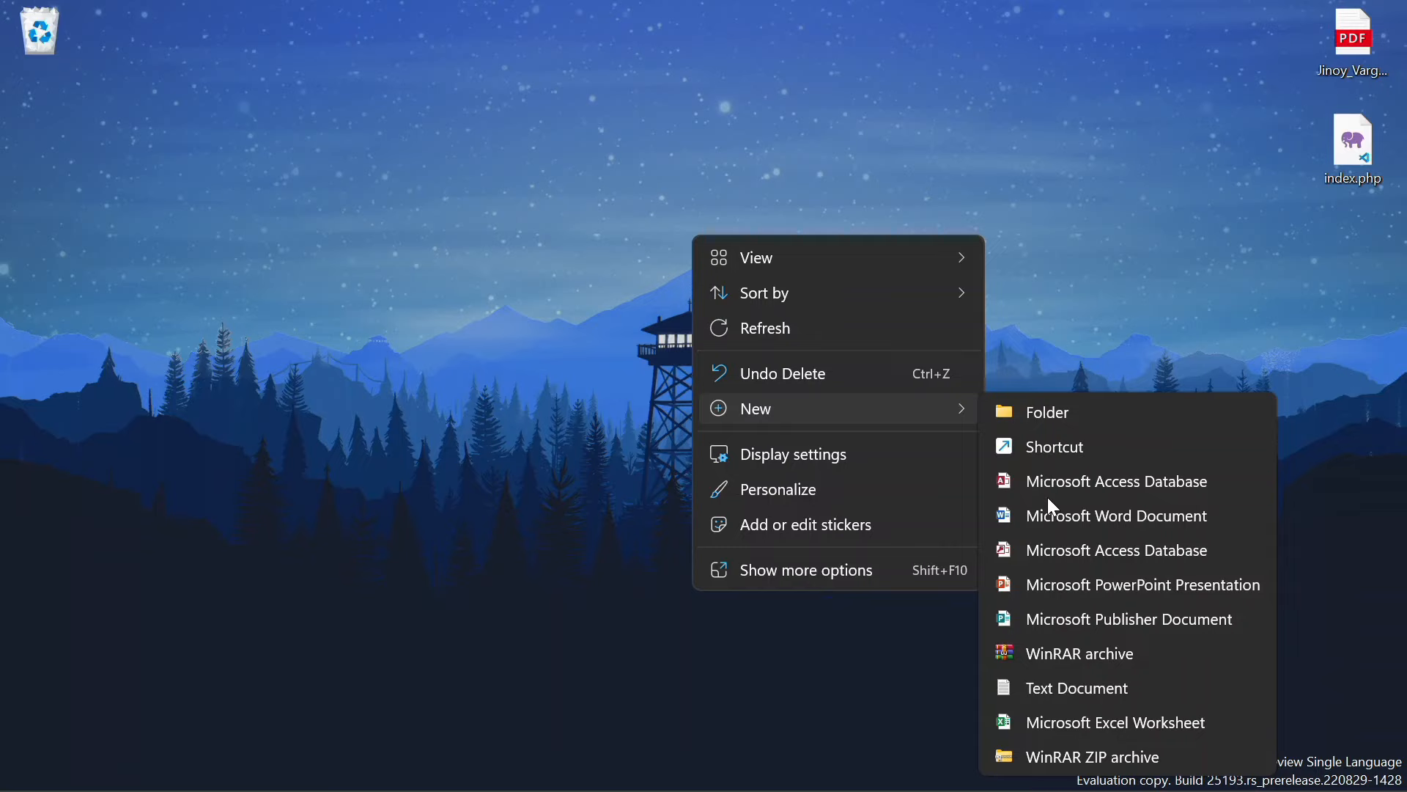
pyautogui.click(829, 579)
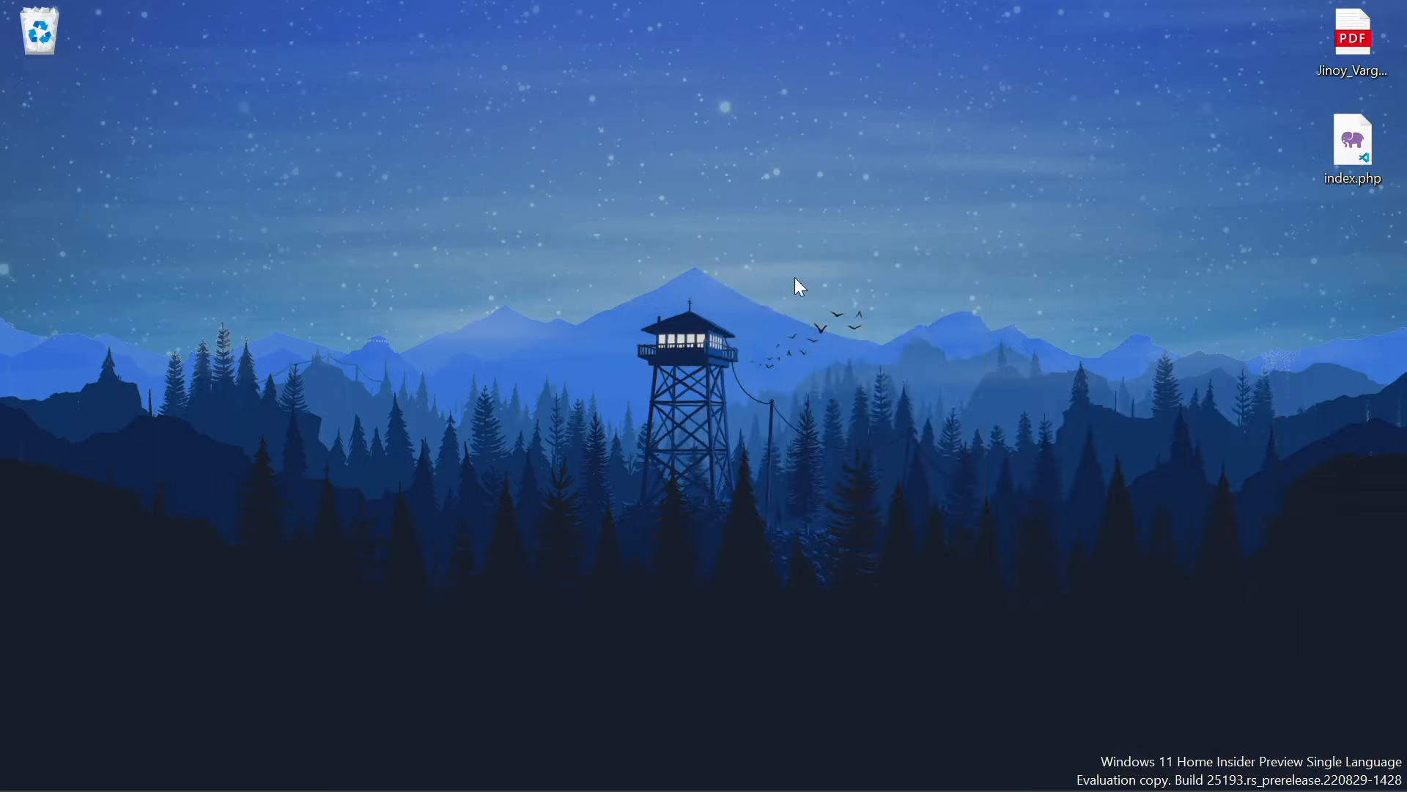
pyautogui.rightClick(795, 277)
pyautogui.click(794, 277)
pyautogui.rightClick(796, 279)
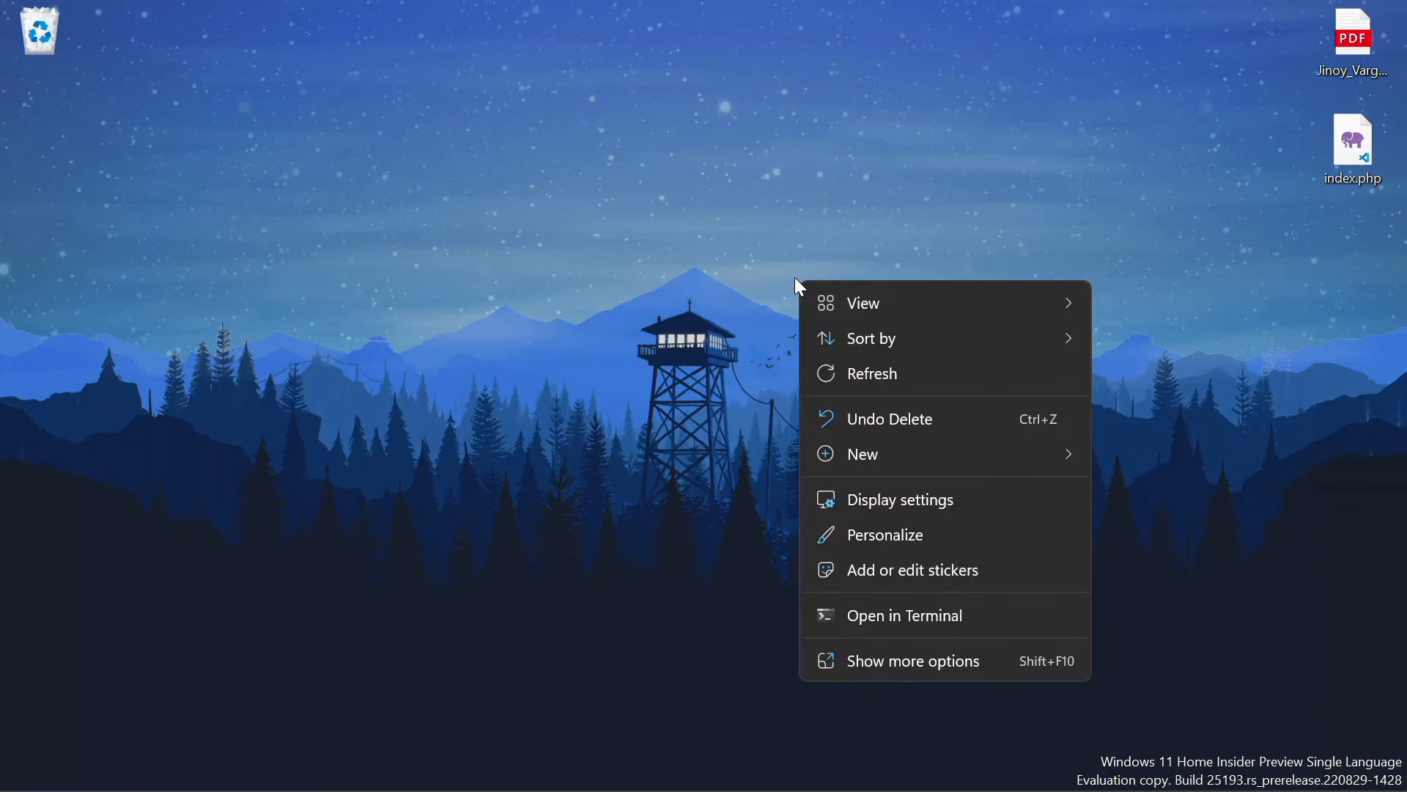
pyautogui.click(846, 661)
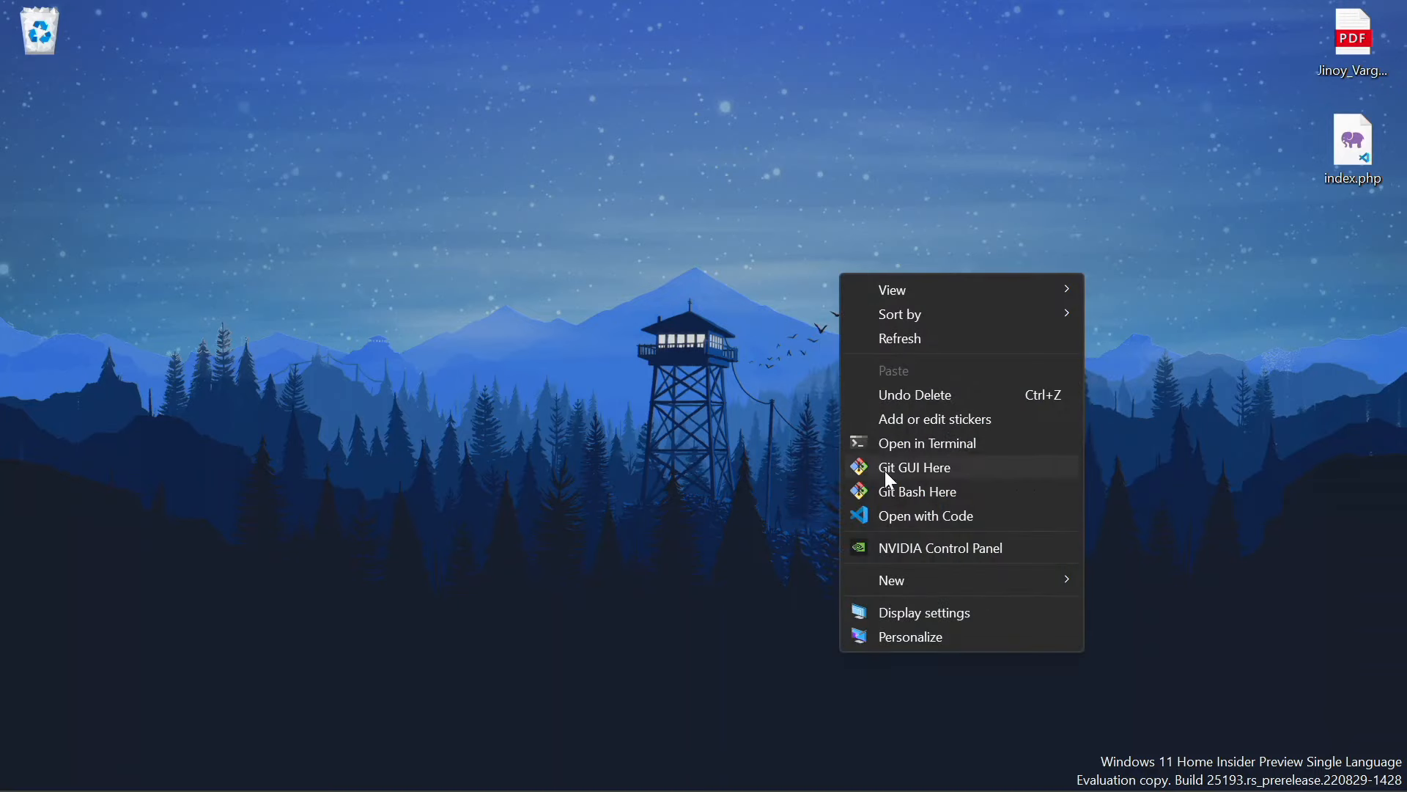
pyautogui.click(885, 513)
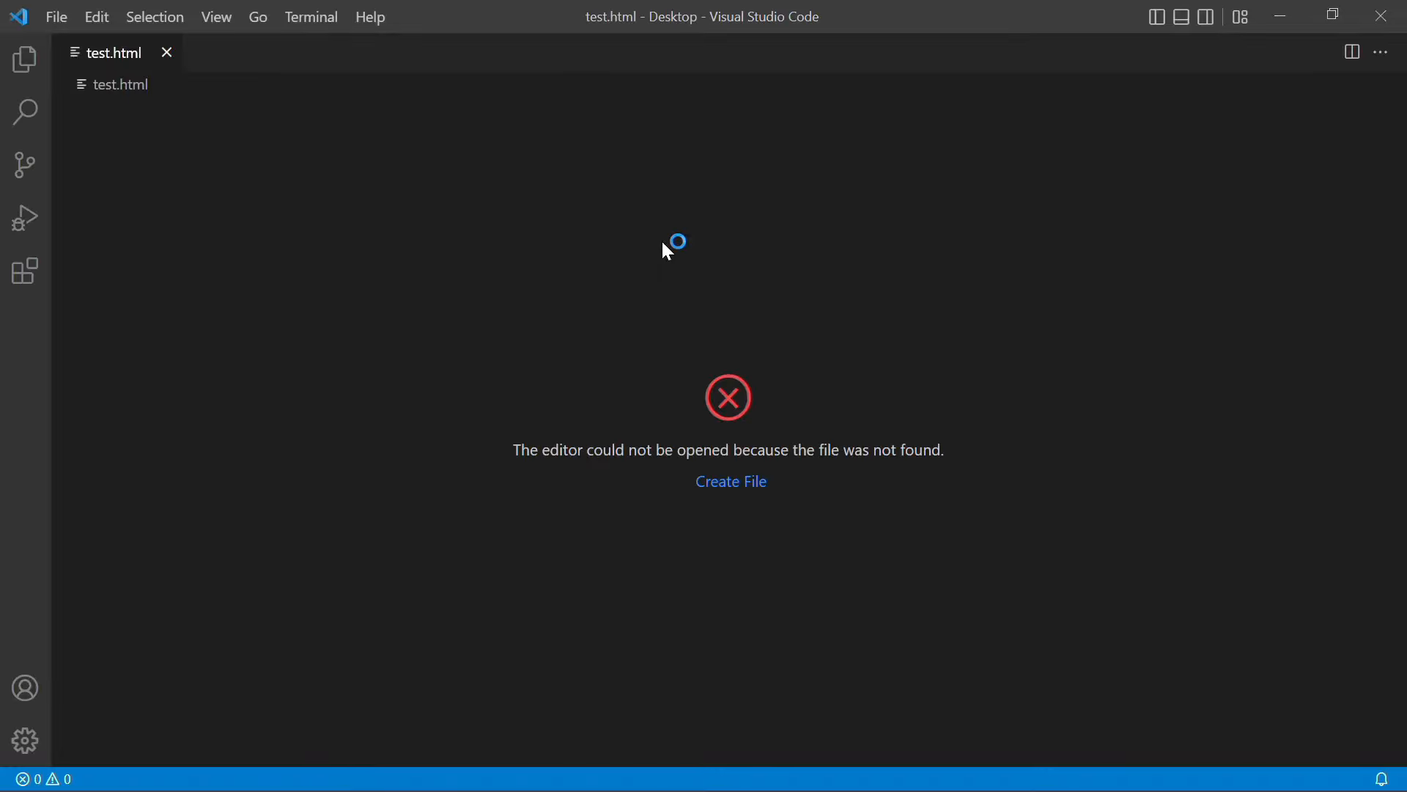
# Close test.html and create a new file named index2.php in the Desktop folder
pyautogui.click(166, 54)
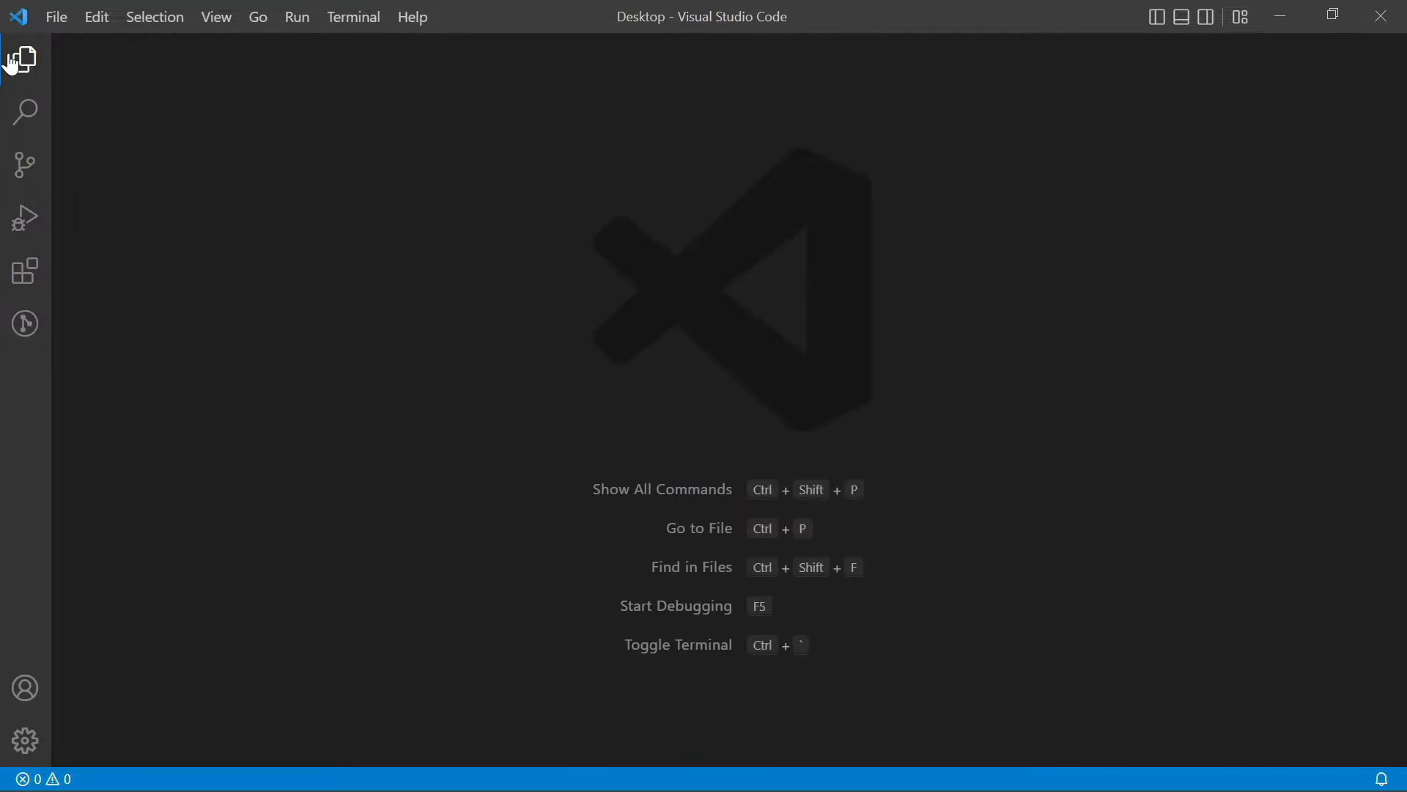
pyautogui.click(15, 62)
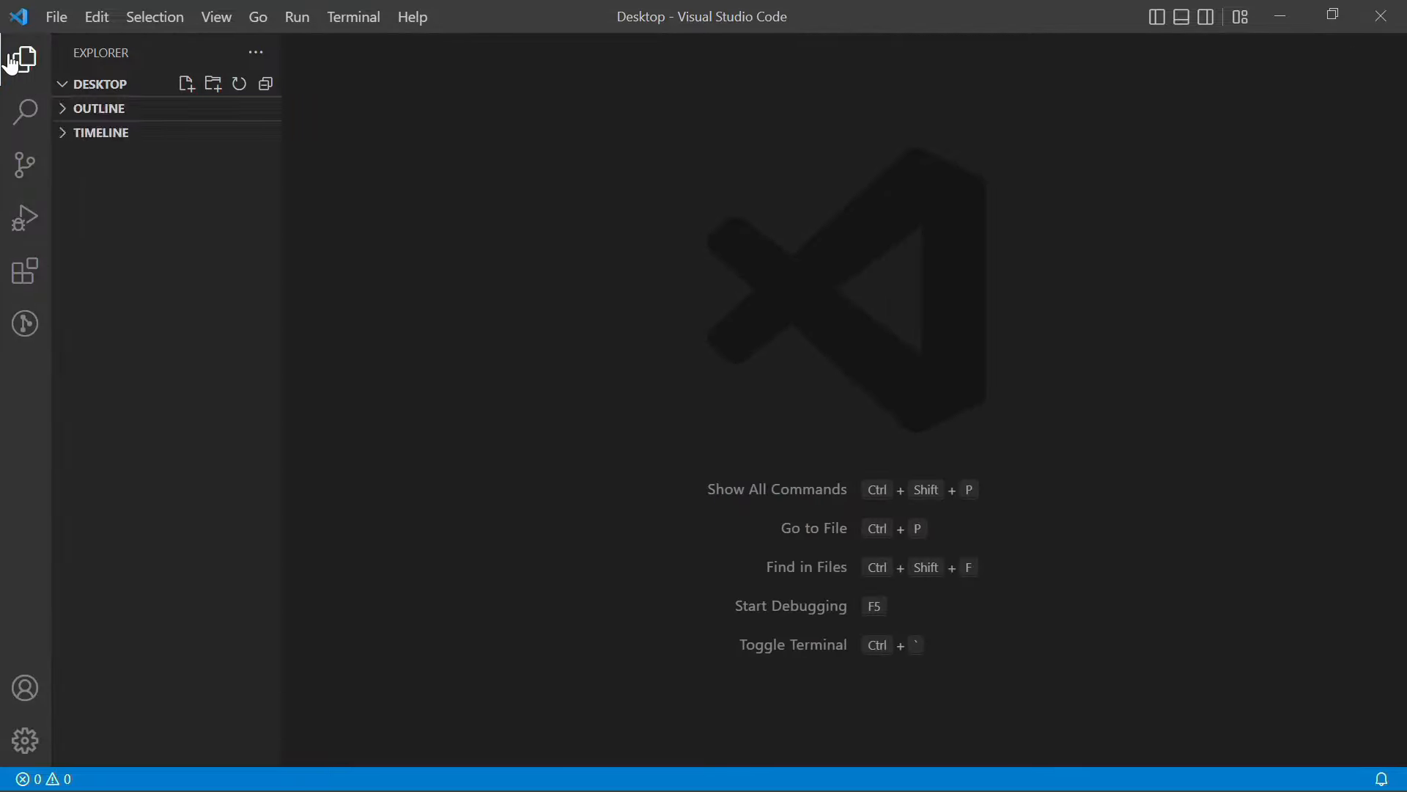
pyautogui.rightClick(173, 381)
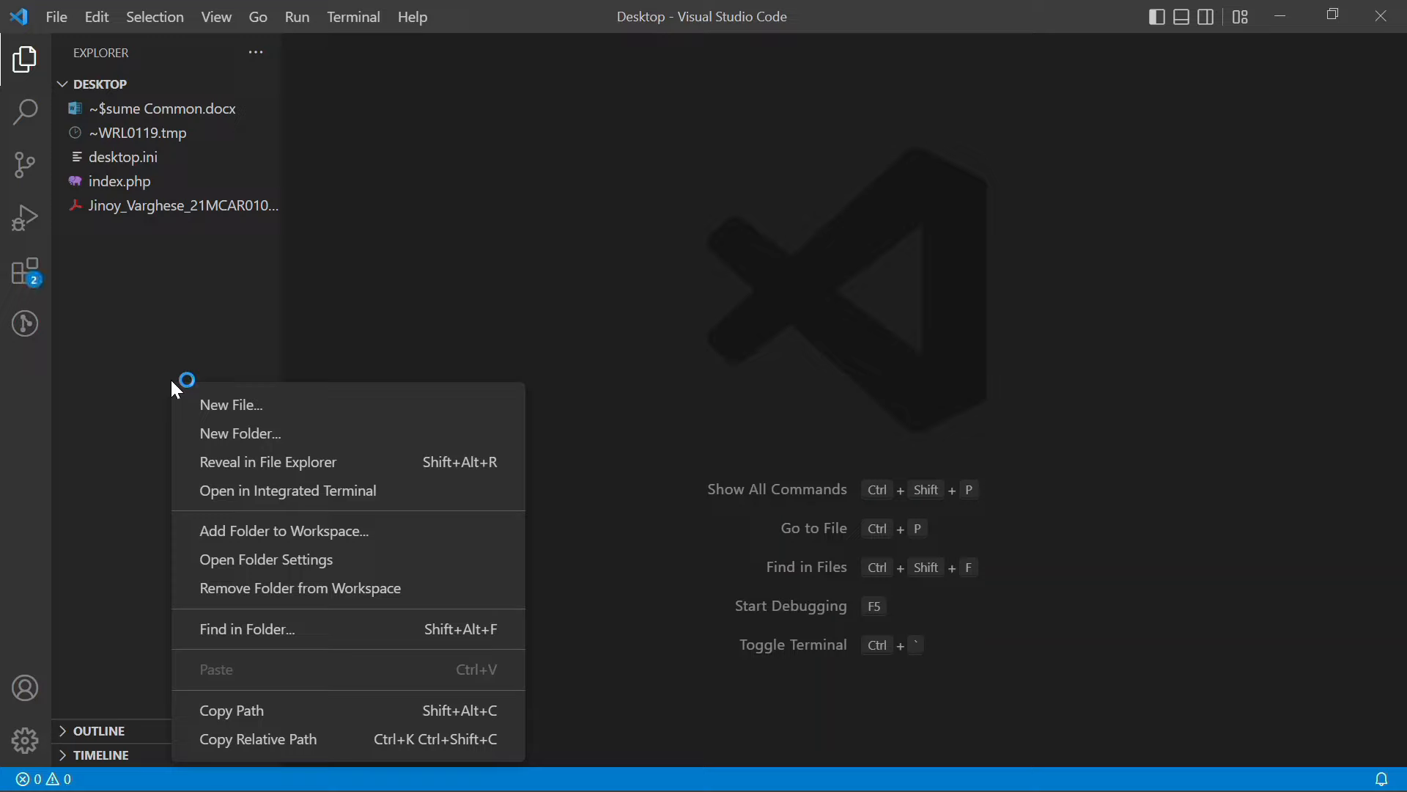
pyautogui.click(212, 395)
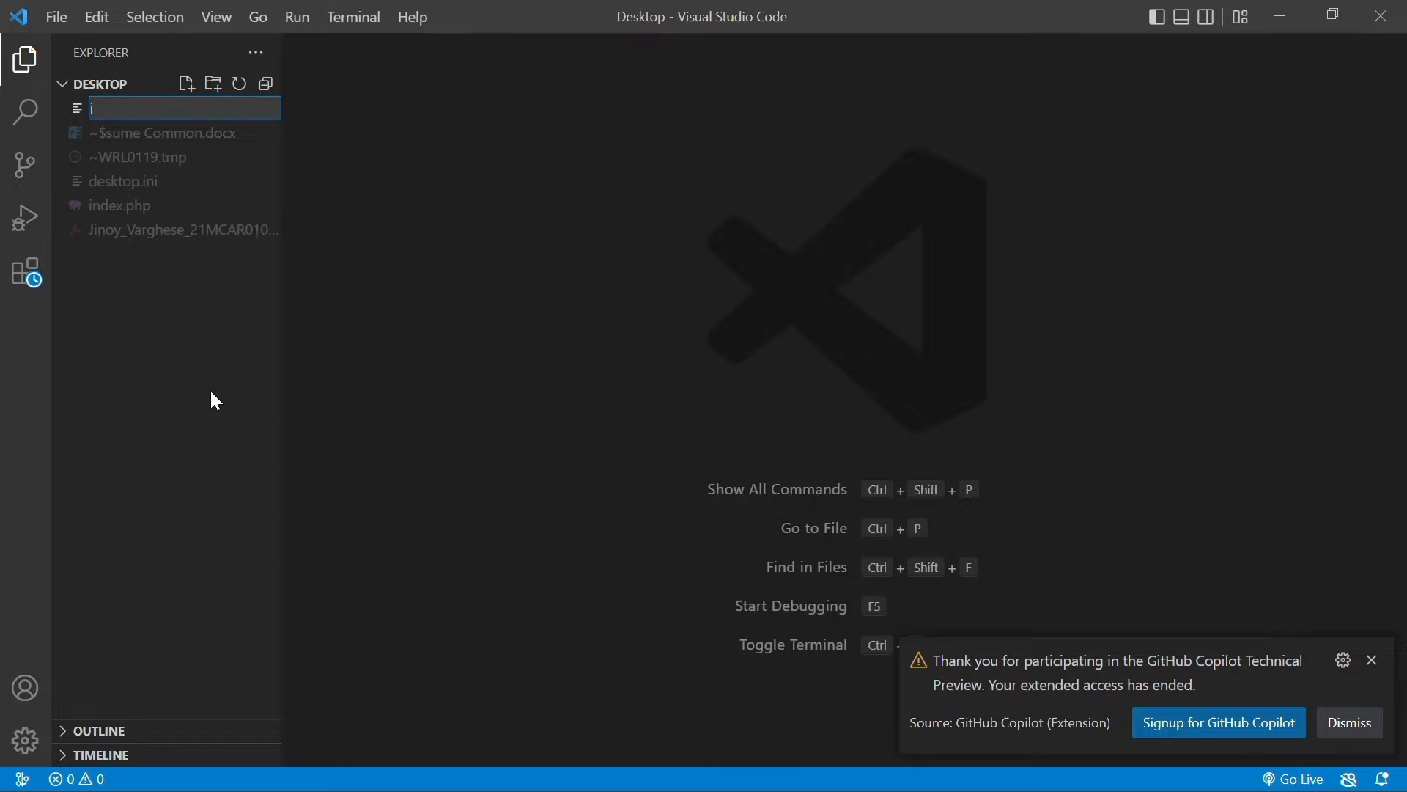
pyautogui.write('index2.php')
pyautogui.press('Return')
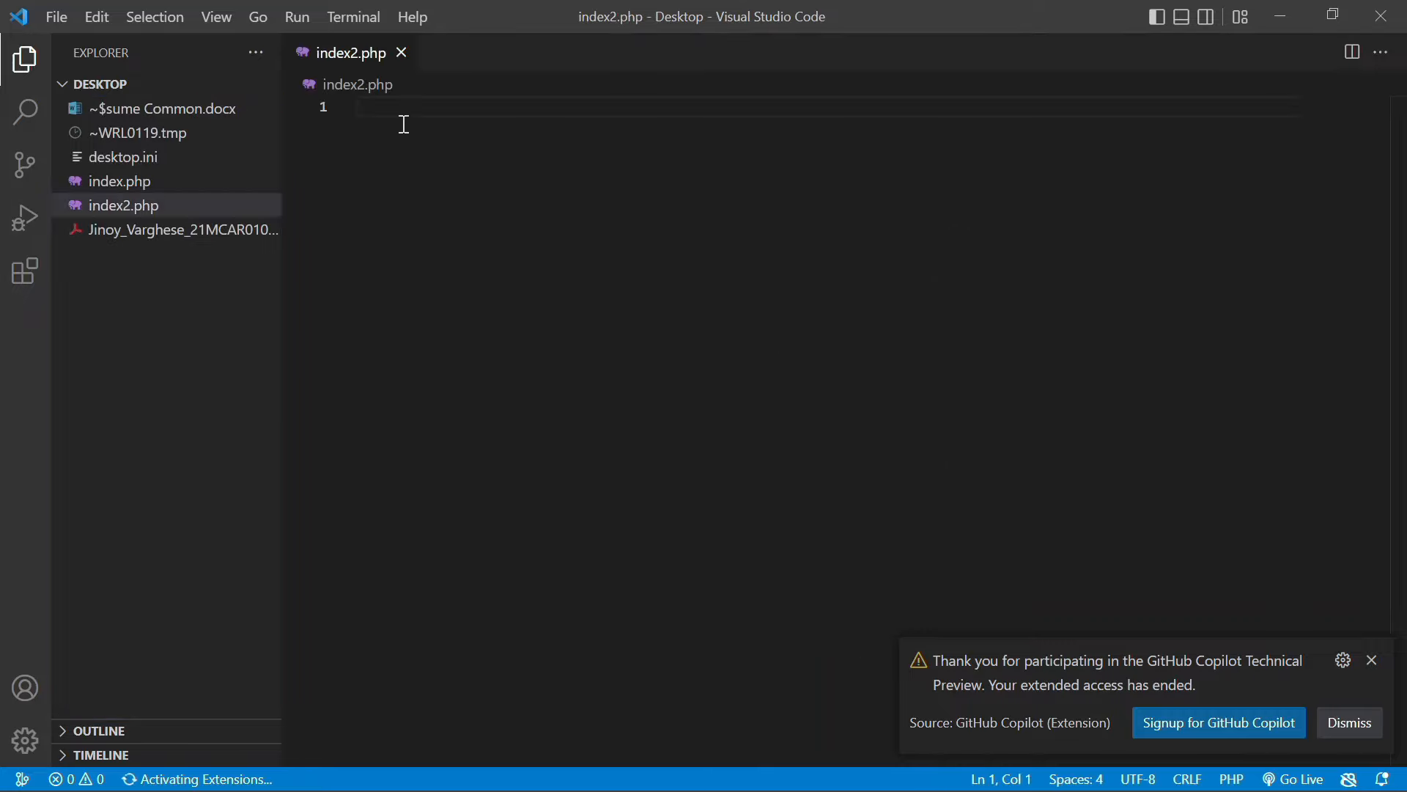
# Write <h2>index2</h2> into index2.php, save it, and copy the file
pyautogui.write('<h')
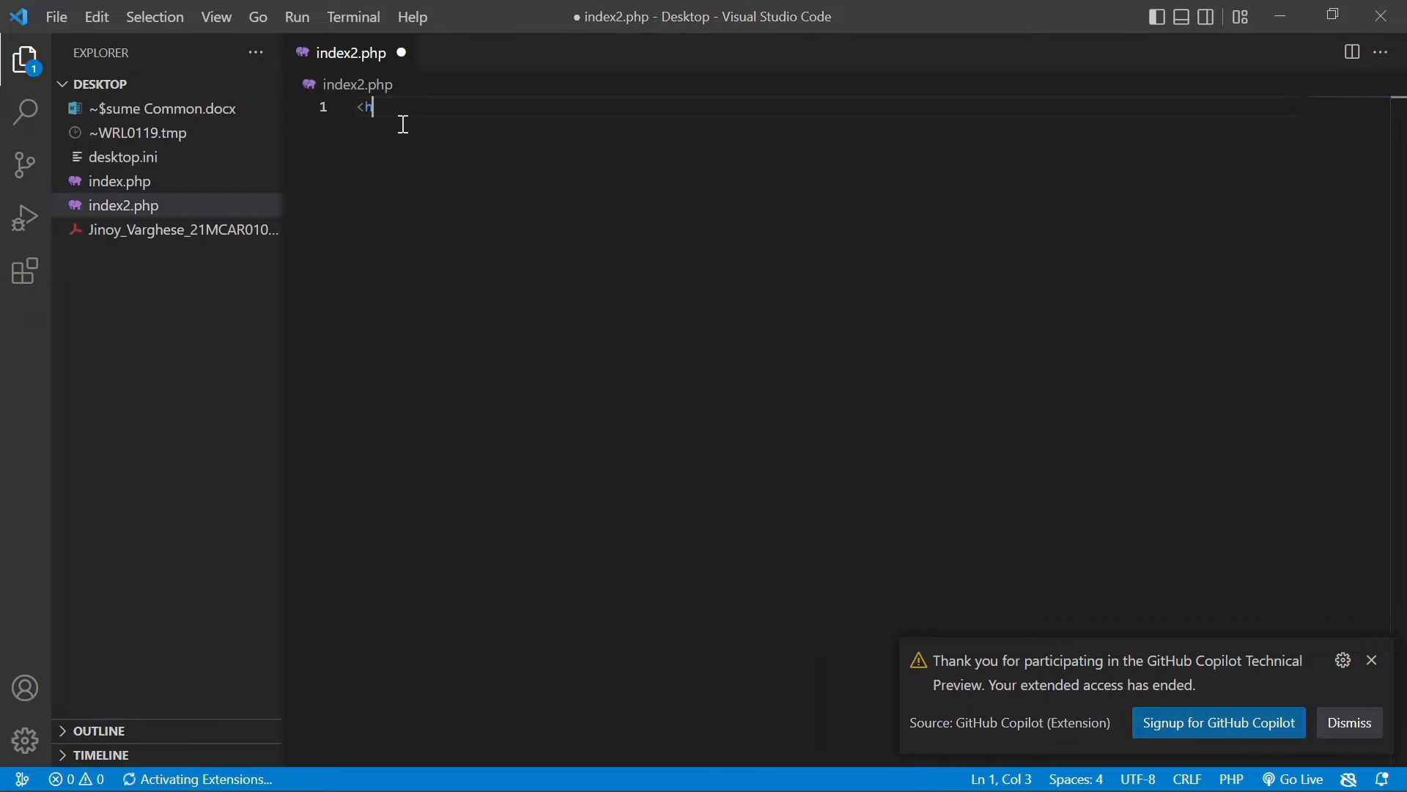
pyautogui.write('2>')
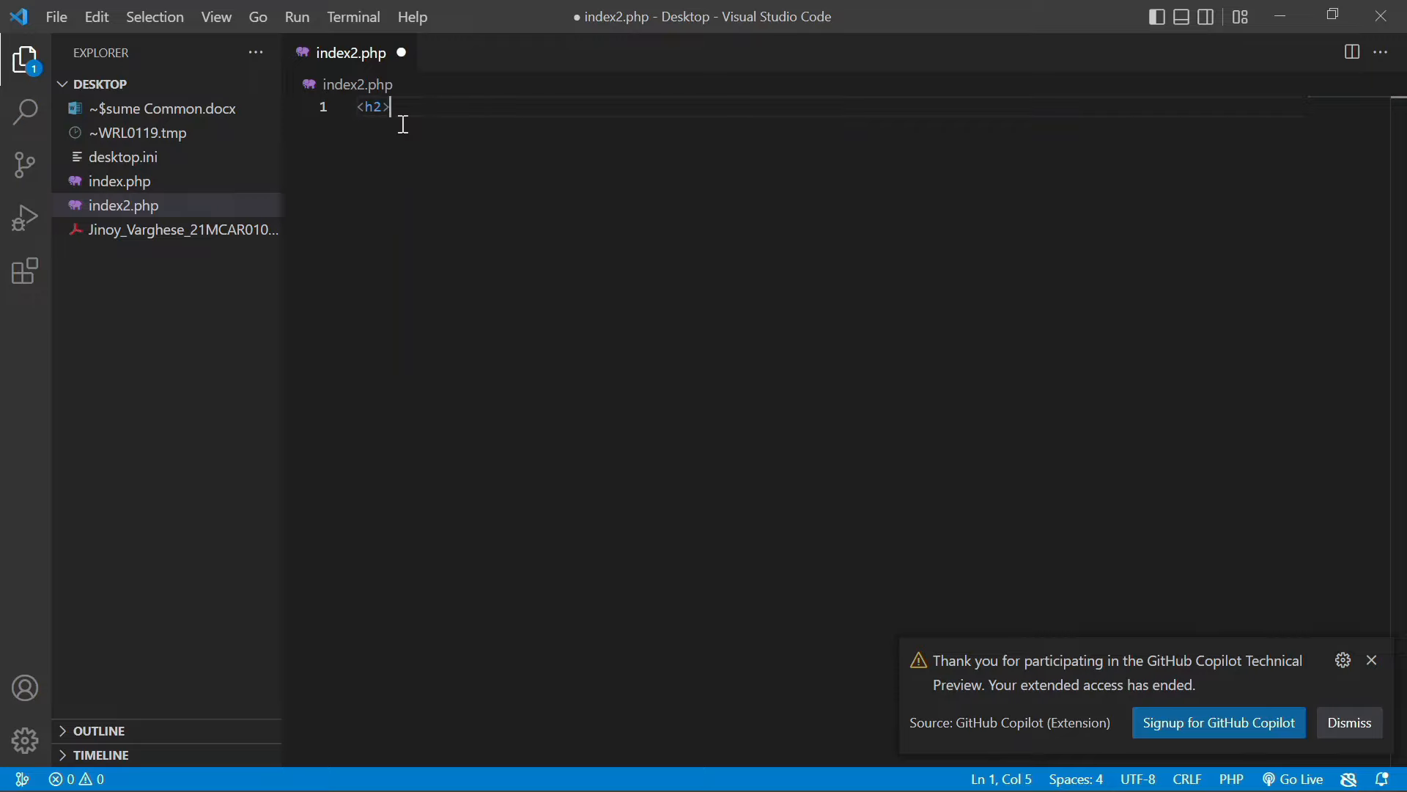
pyautogui.write('inde')
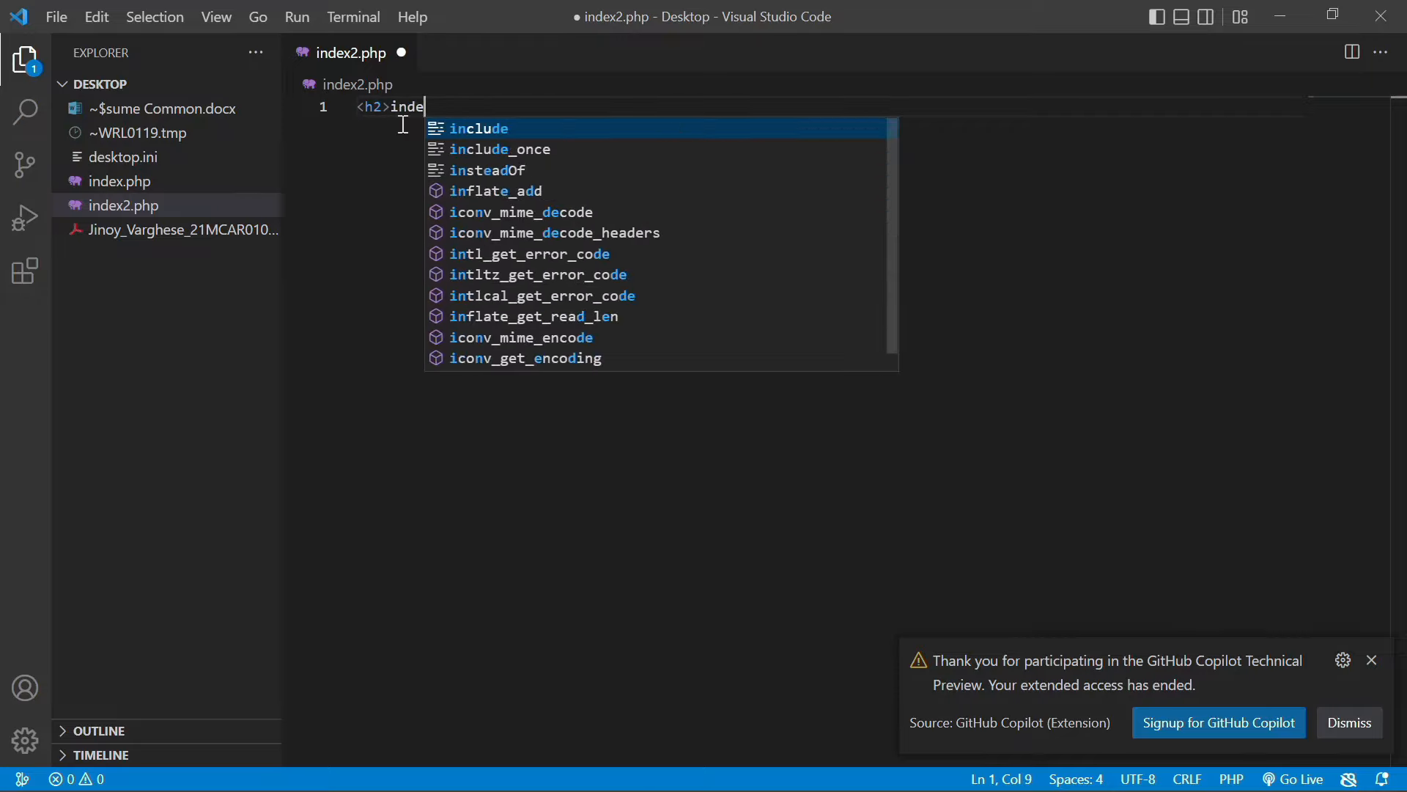
pyautogui.write('x2<')
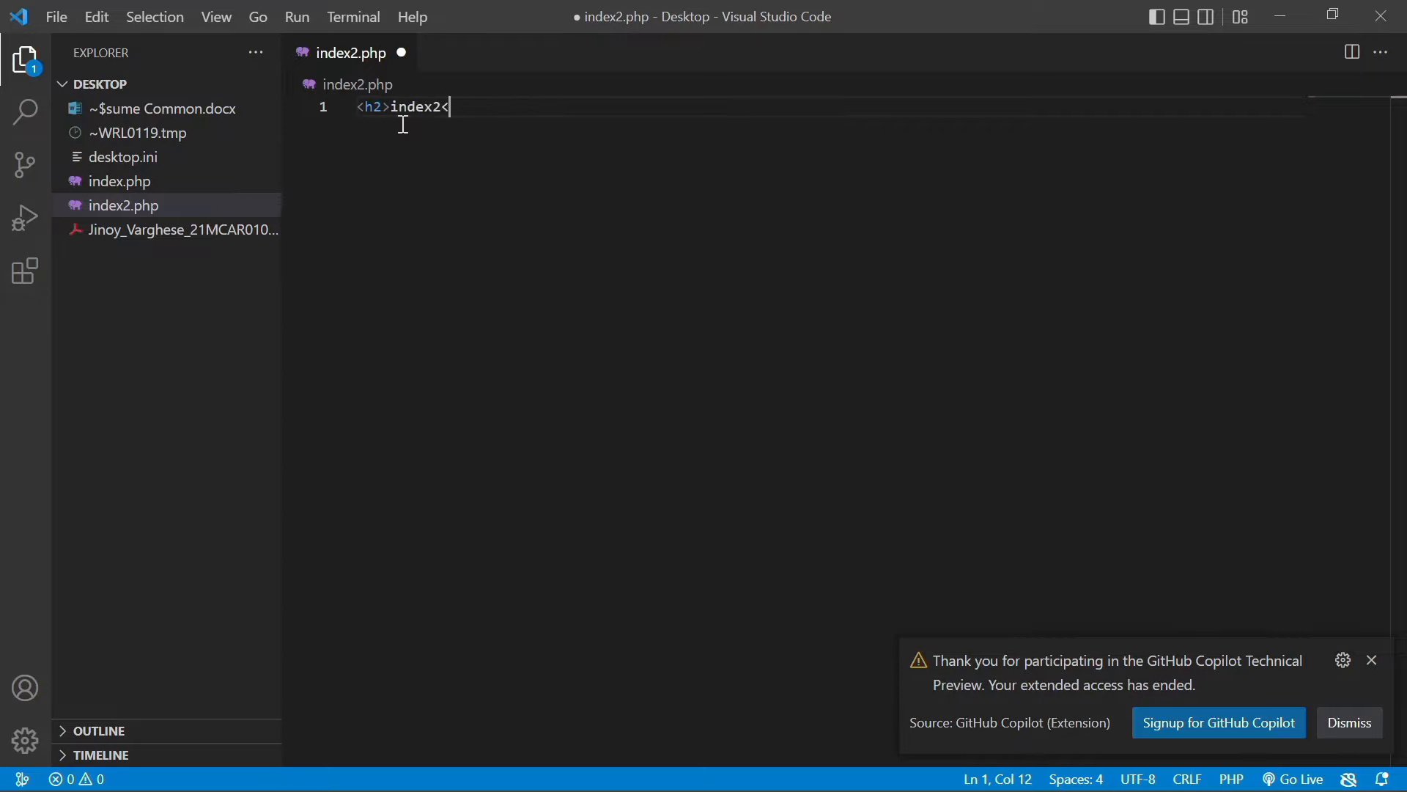
pyautogui.write('/h2>')
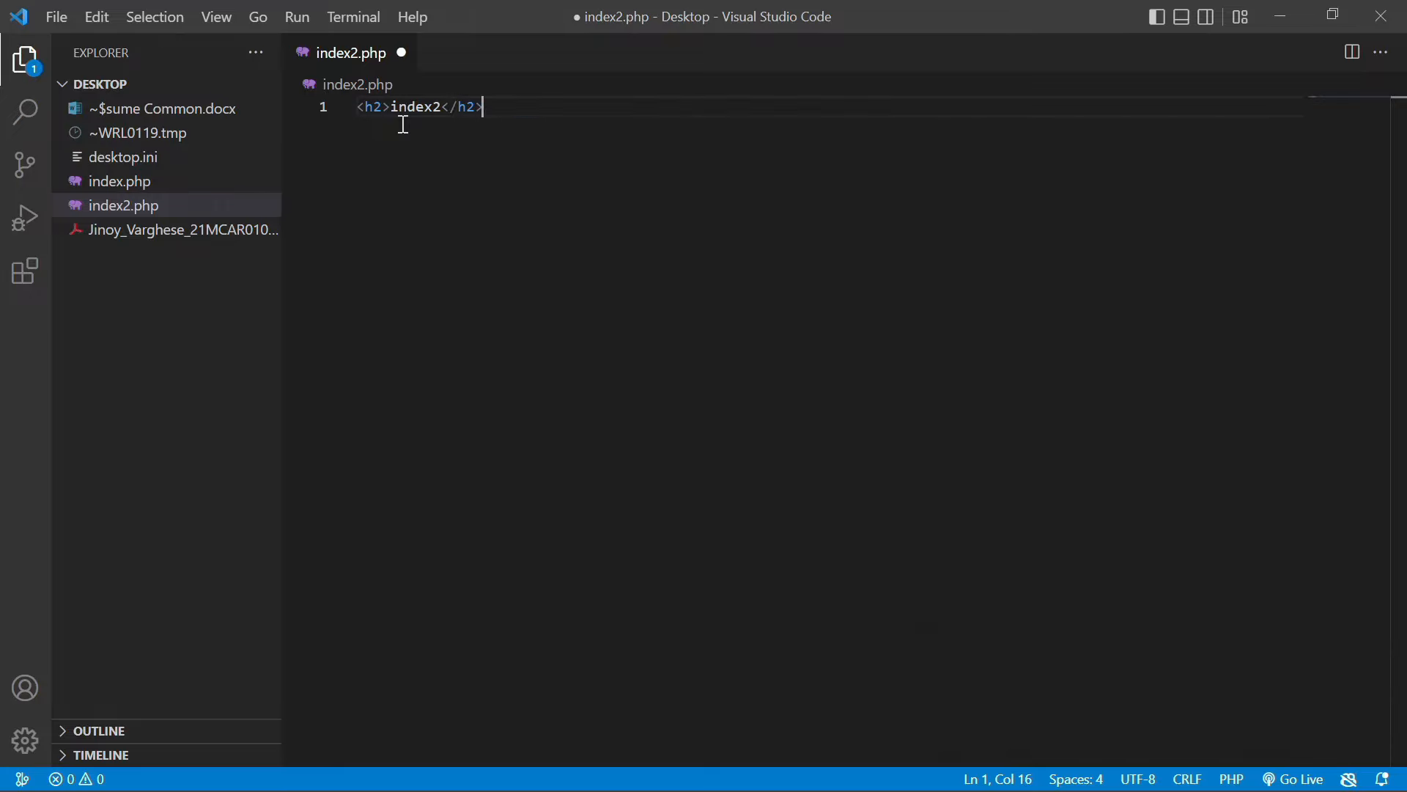
pyautogui.hotkey('ctrl', 's')
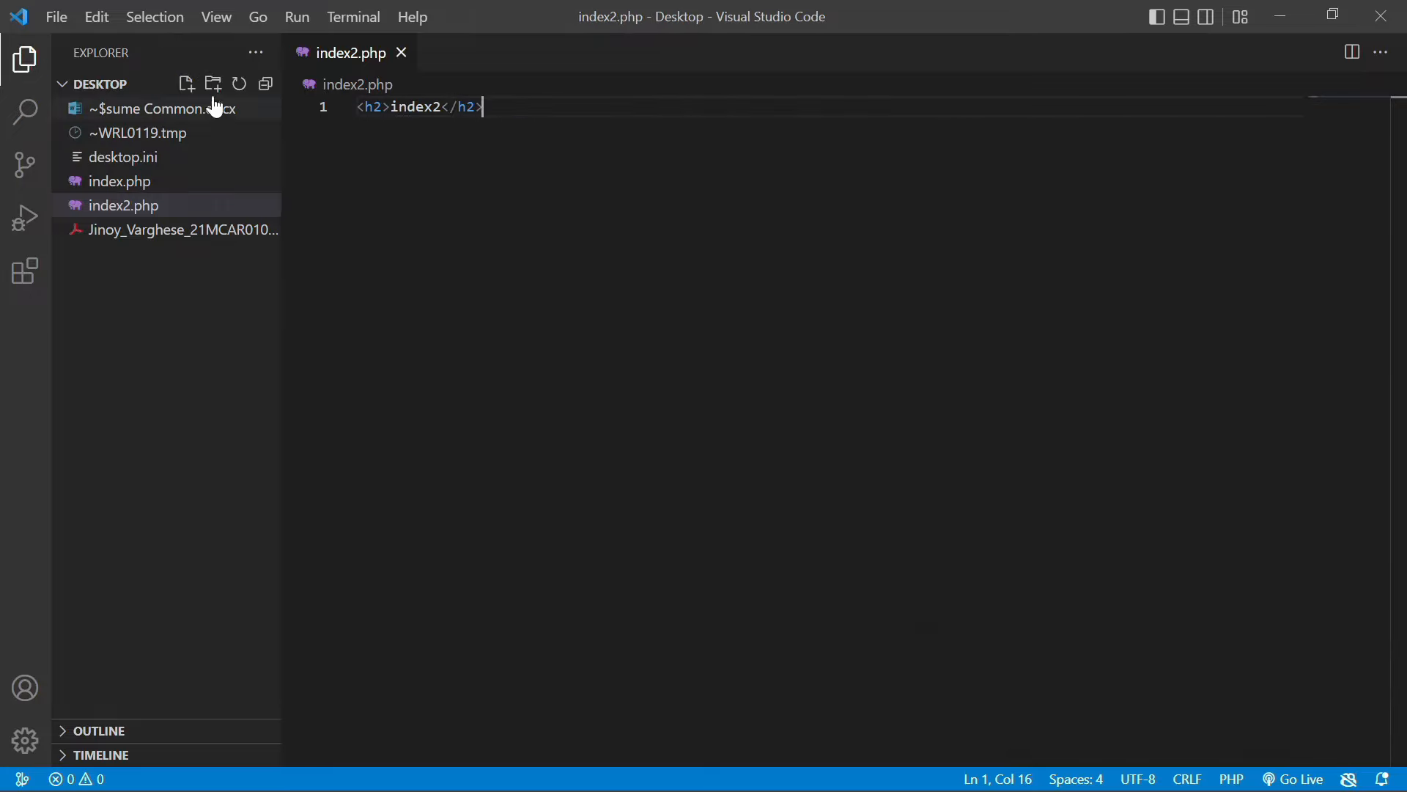
pyautogui.rightClick(191, 208)
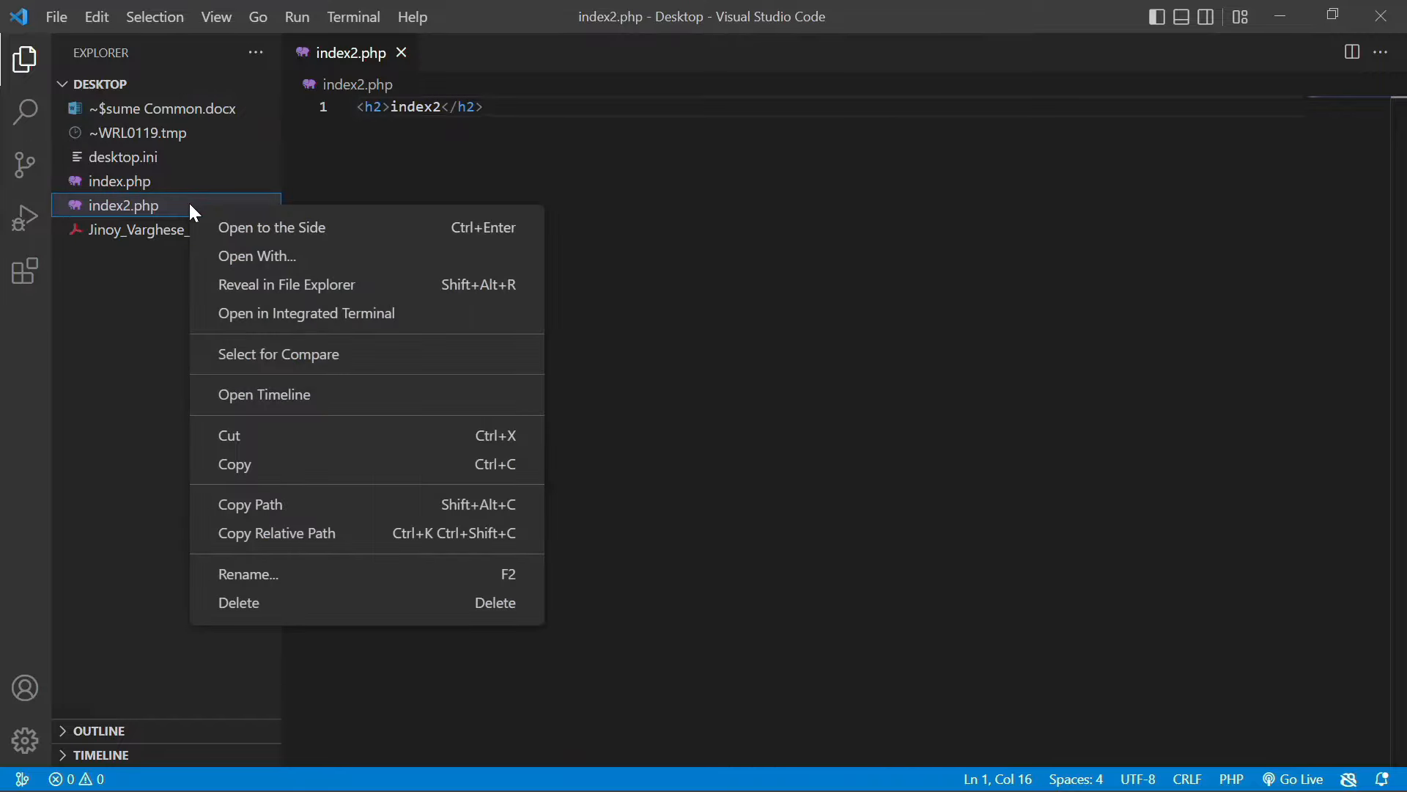
pyautogui.click(231, 464)
# Paste a duplicate of index2.php on the Desktop and rename it index3.html
pyautogui.rightClick(172, 385)
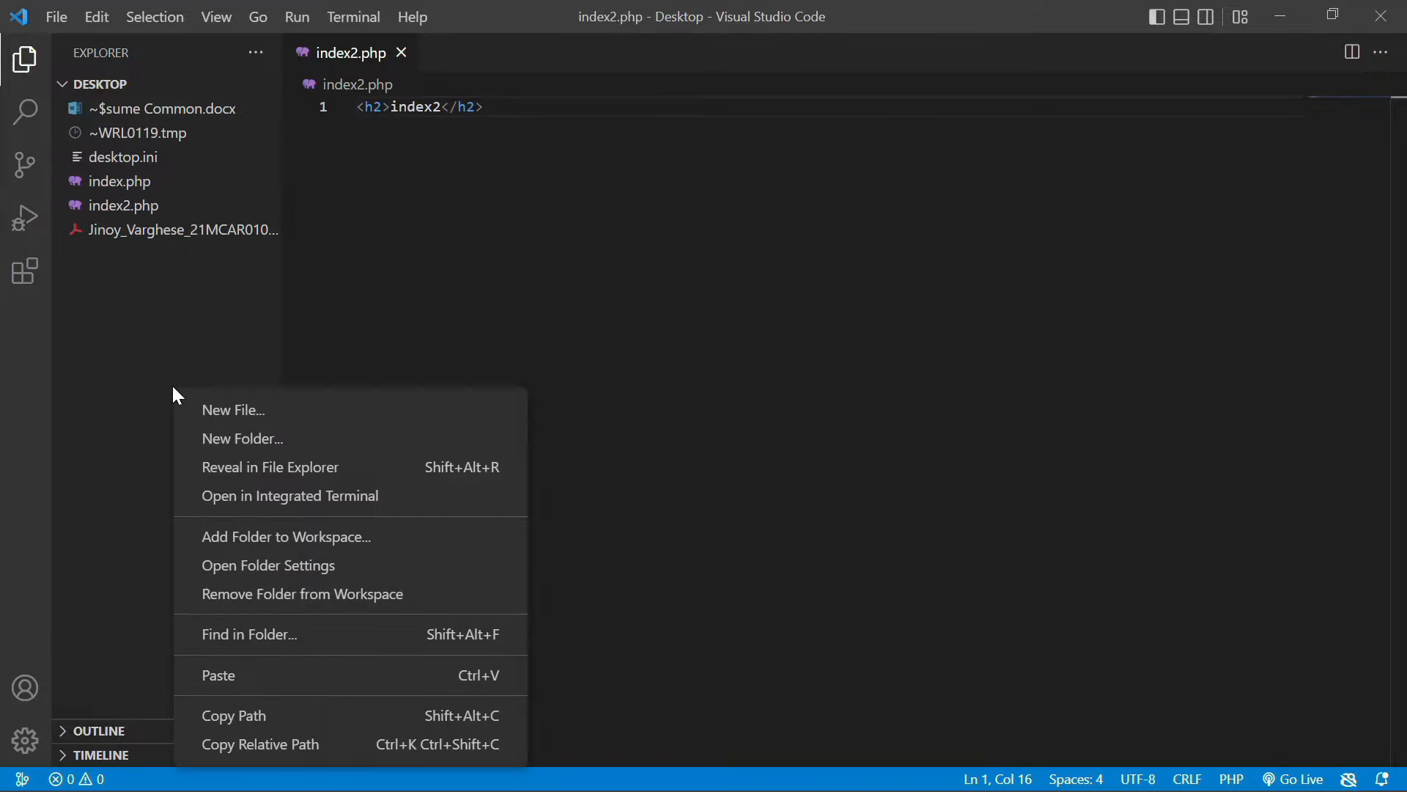
pyautogui.click(248, 676)
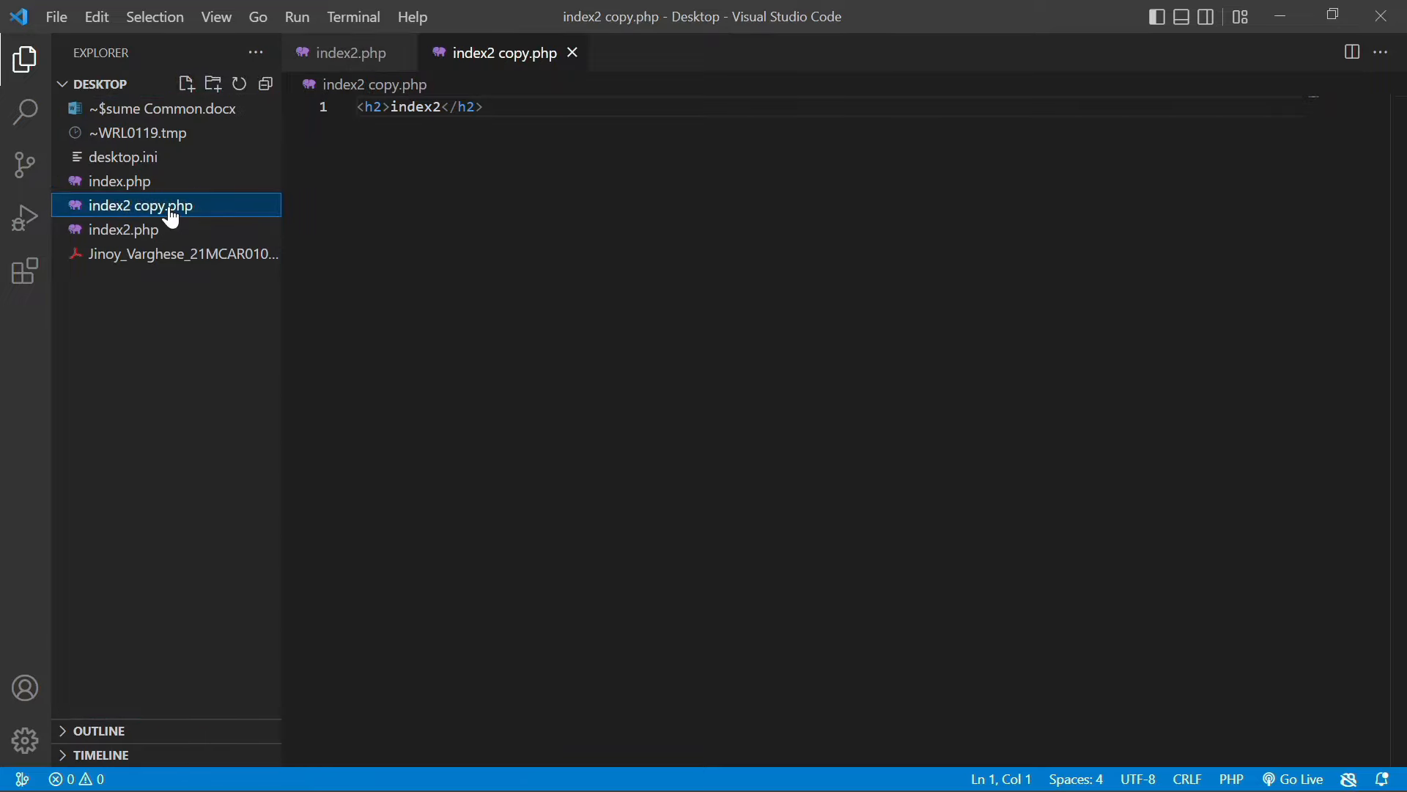
pyautogui.rightClick(171, 213)
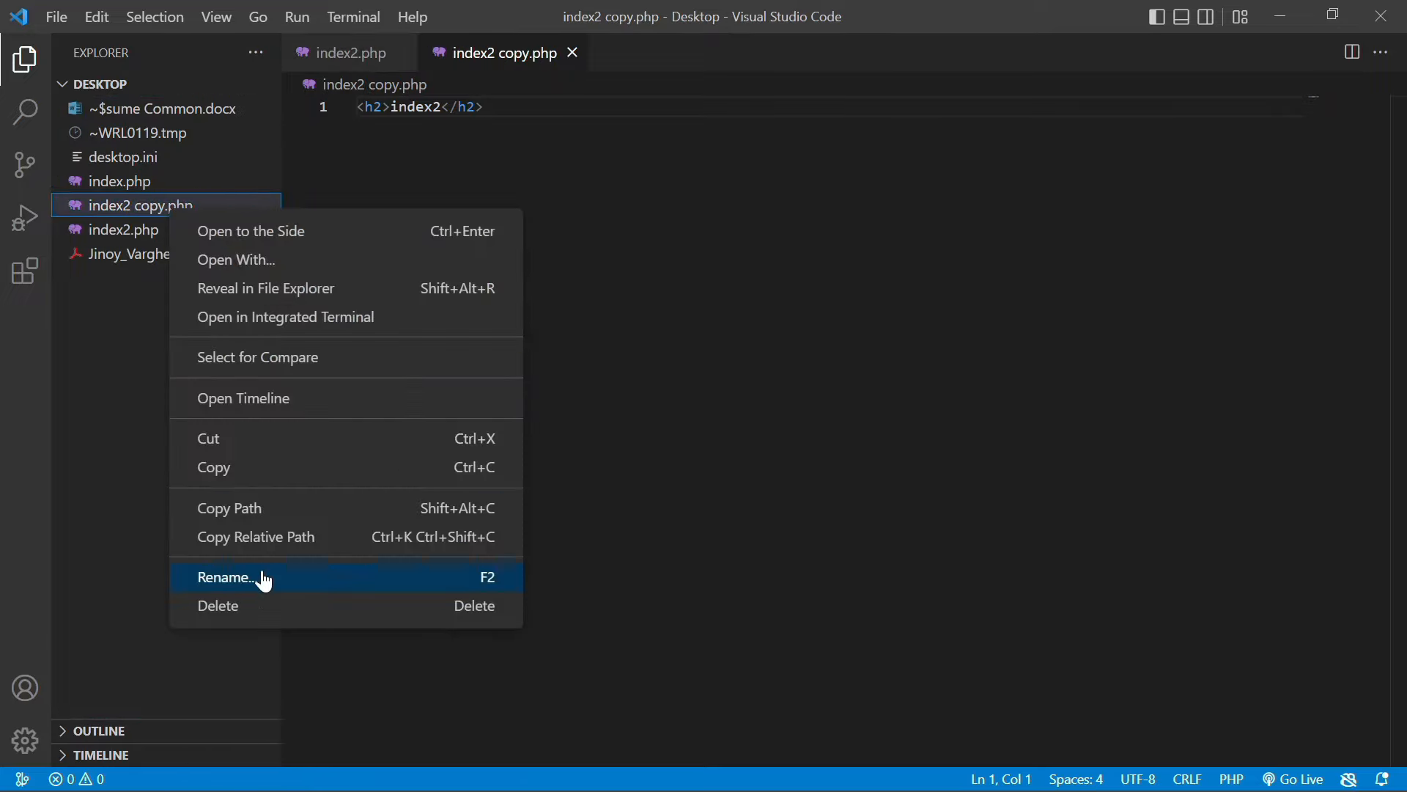
pyautogui.click(228, 577)
pyautogui.press('Right')
pyautogui.press('BackSpace')
pyautogui.press('BackSpace')
pyautogui.press('BackSpace')
pyautogui.press('BackSpace')
pyautogui.press('BackSpace')
pyautogui.press('BackSpace')
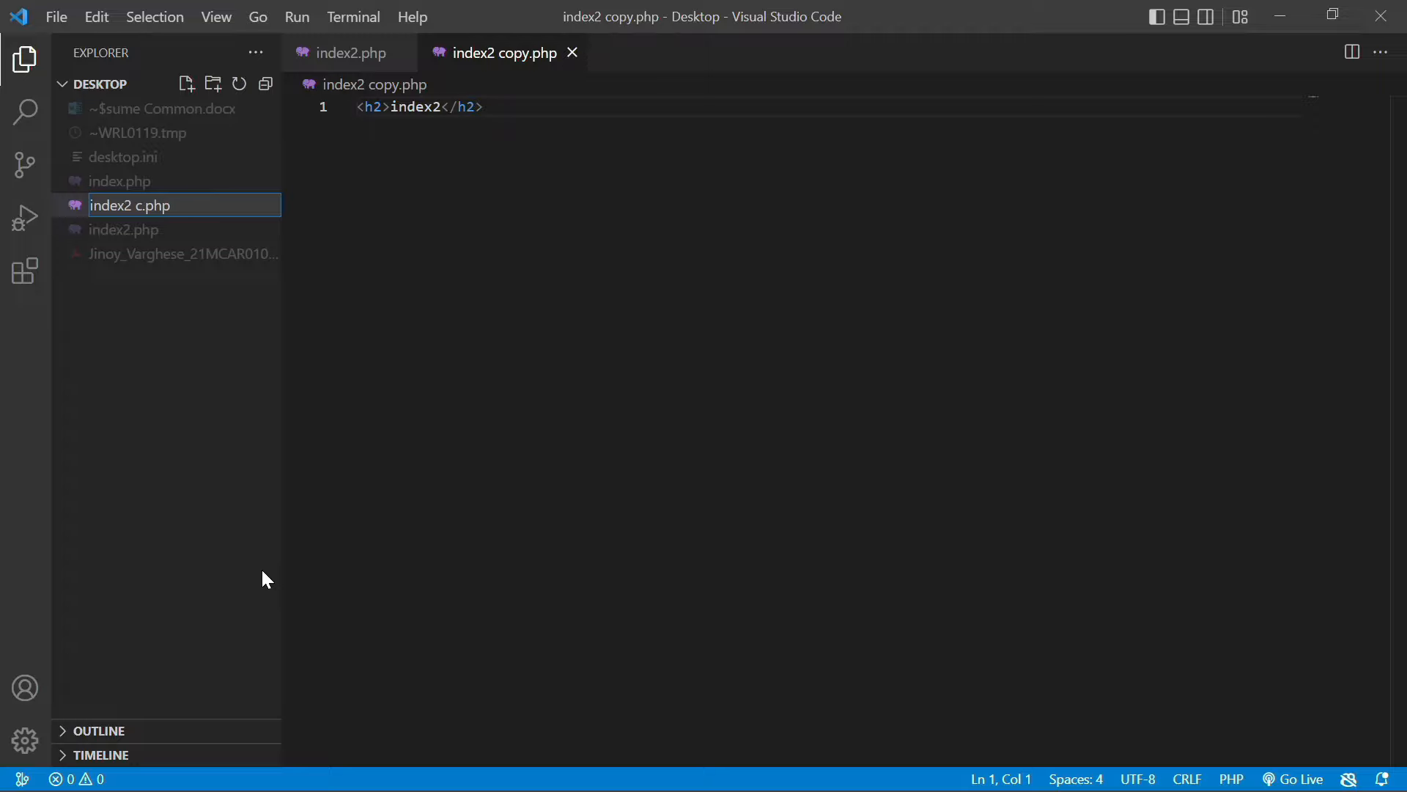
pyautogui.write('3')
pyautogui.moveTo(154, 208); pyautogui.dragTo(138, 208)
pyautogui.write('html')
pyautogui.press('Return')
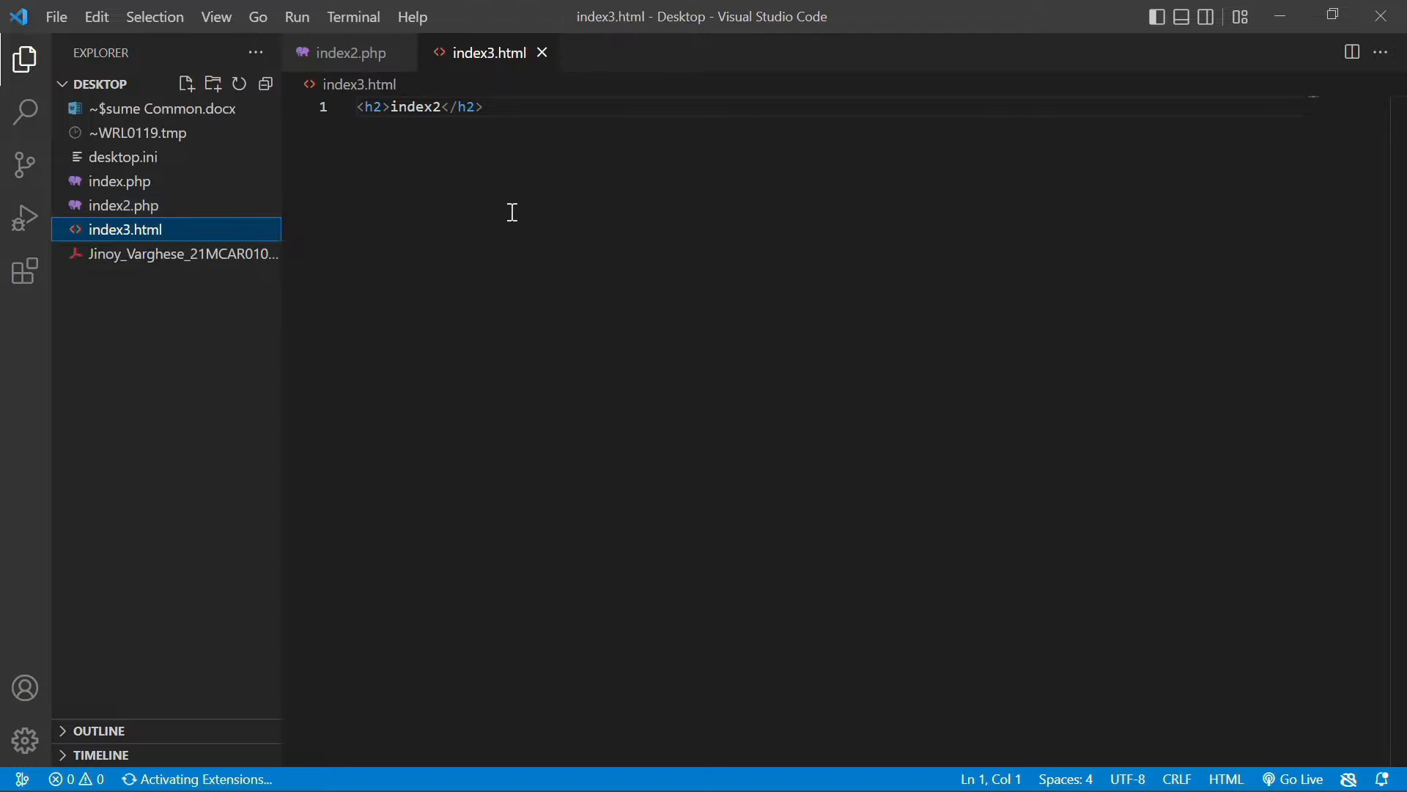
# Change the content to <h3>index3</h3>, save index3.html, and close VS Code
pyautogui.click(384, 106)
pyautogui.press('BackSpace')
pyautogui.write('3')
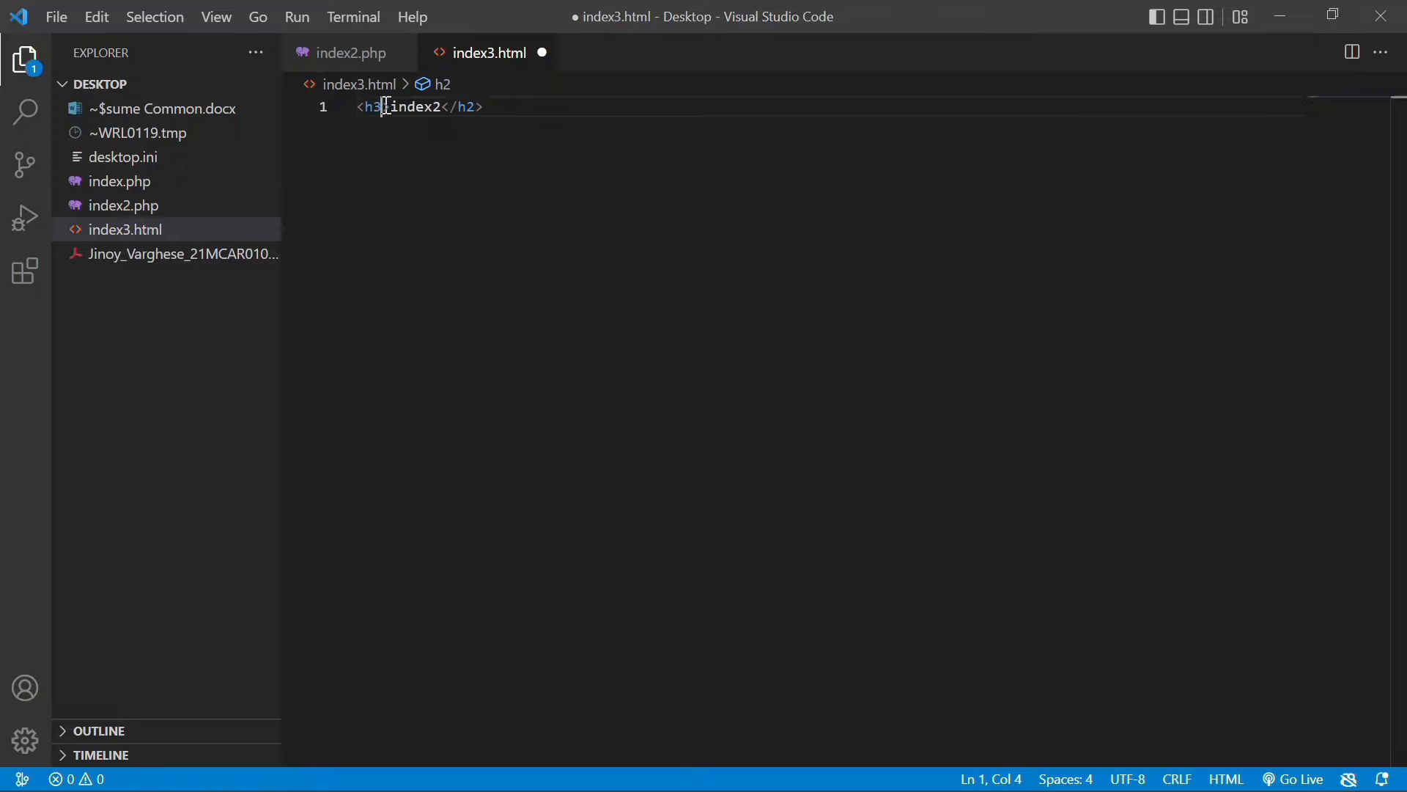
pyautogui.press('Right')
pyautogui.press('Right')
pyautogui.press('Right')
pyautogui.press('Right')
pyautogui.press('BackSpace')
pyautogui.write('3')
pyautogui.press('Right')
pyautogui.press('Right')
pyautogui.press('Right')
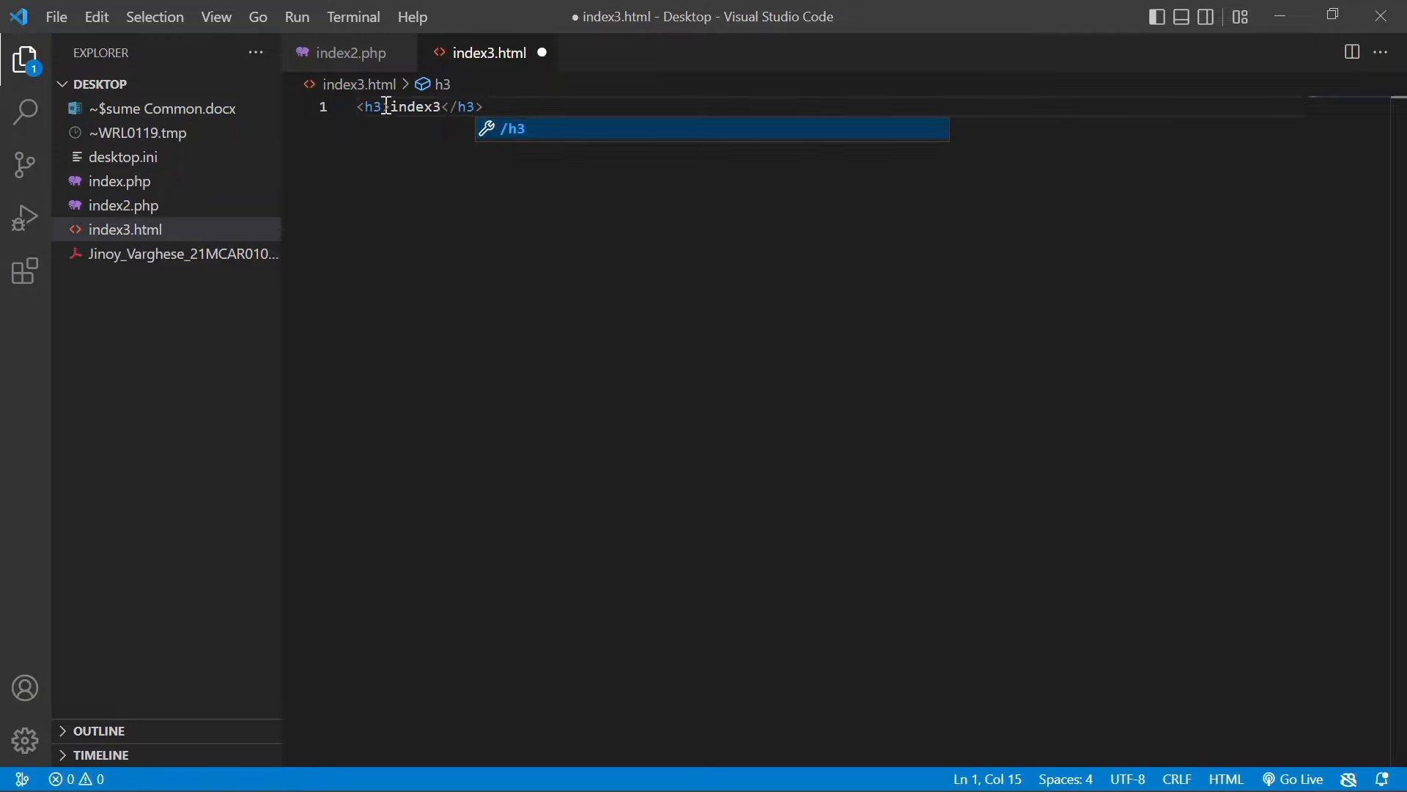
pyautogui.hotkey('ctrl', 's')
pyautogui.press('Right')
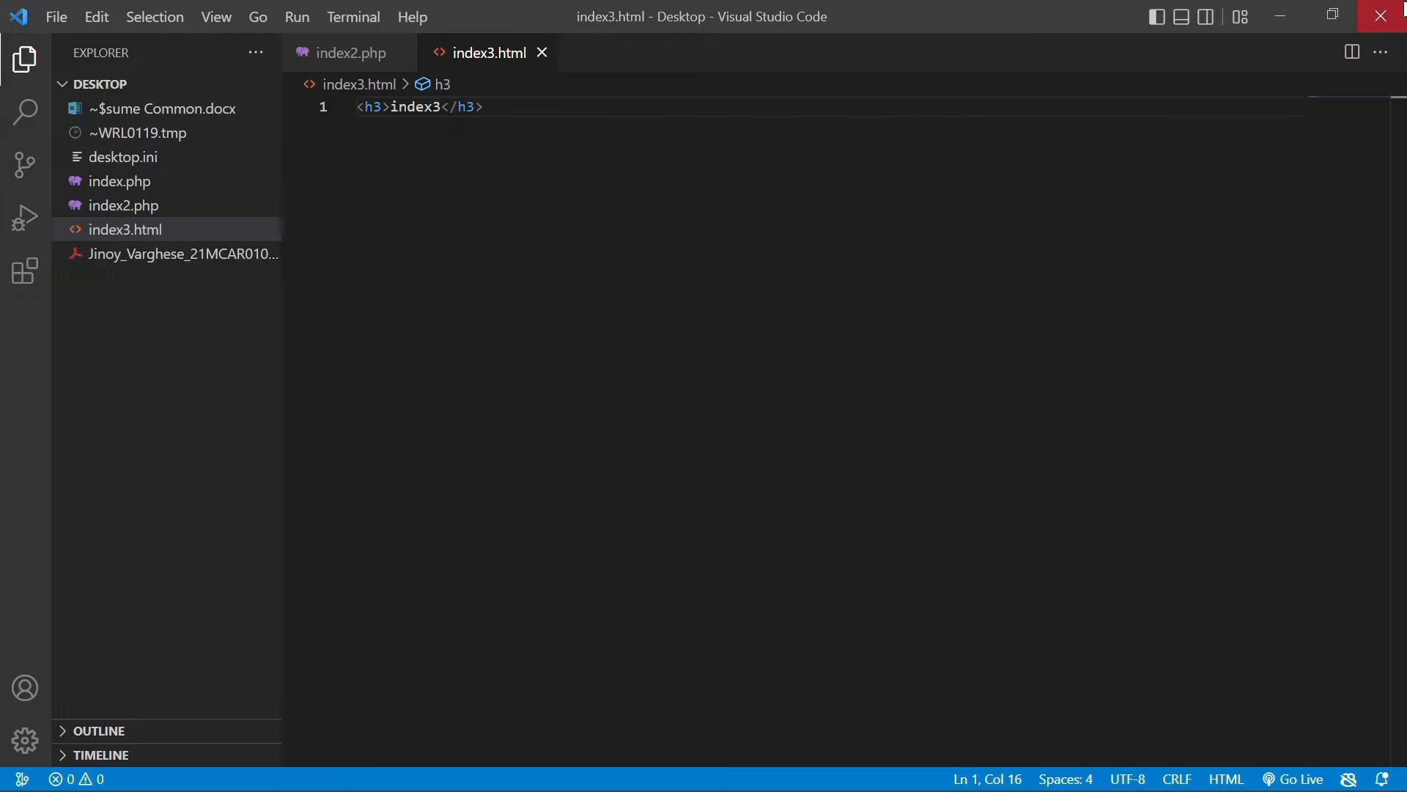
pyautogui.click(1404, 8)
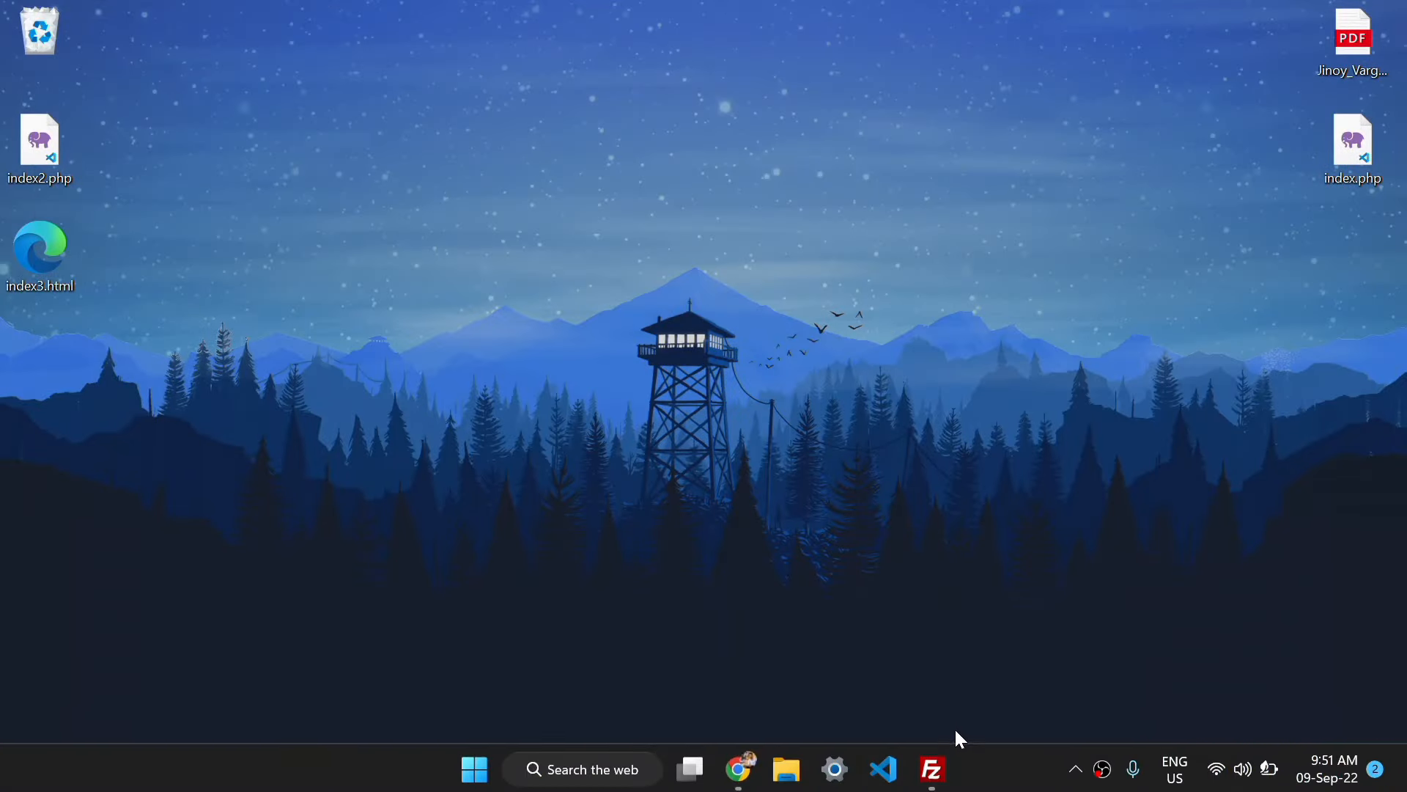
# Return to FileZilla and move the local side up from the xampp folder to drive C:
pyautogui.moveTo(838, 771)
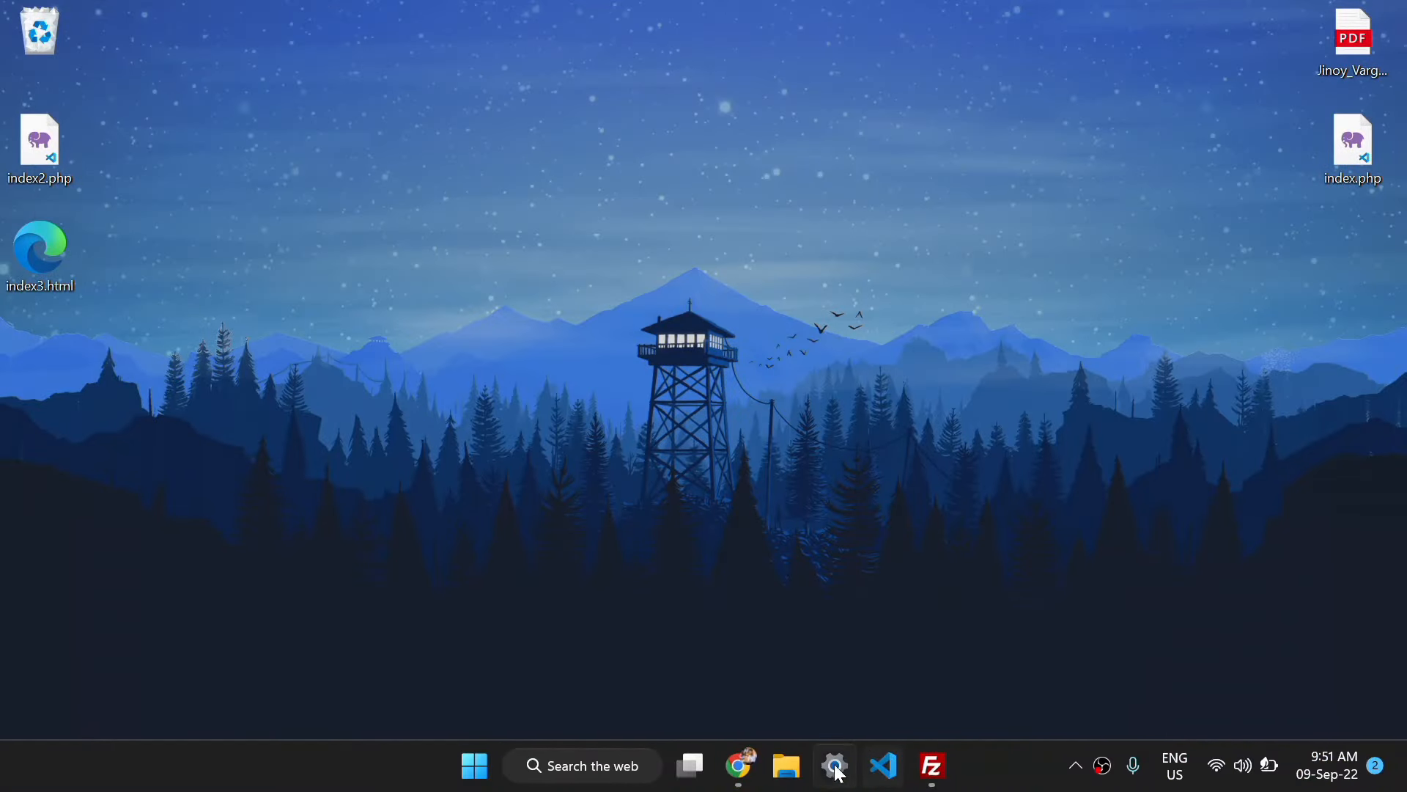
pyautogui.click(930, 777)
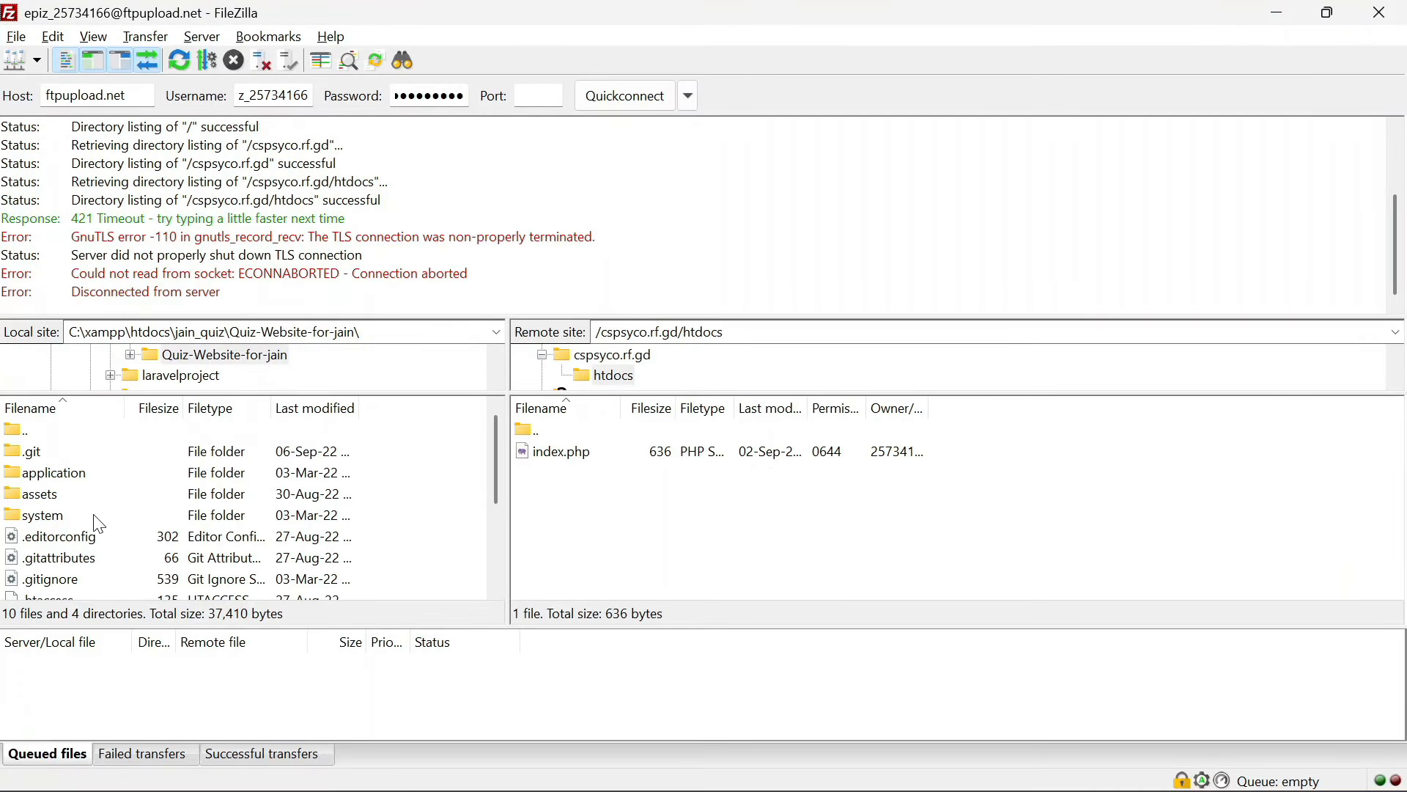
pyautogui.scroll(-3, 48, 513)
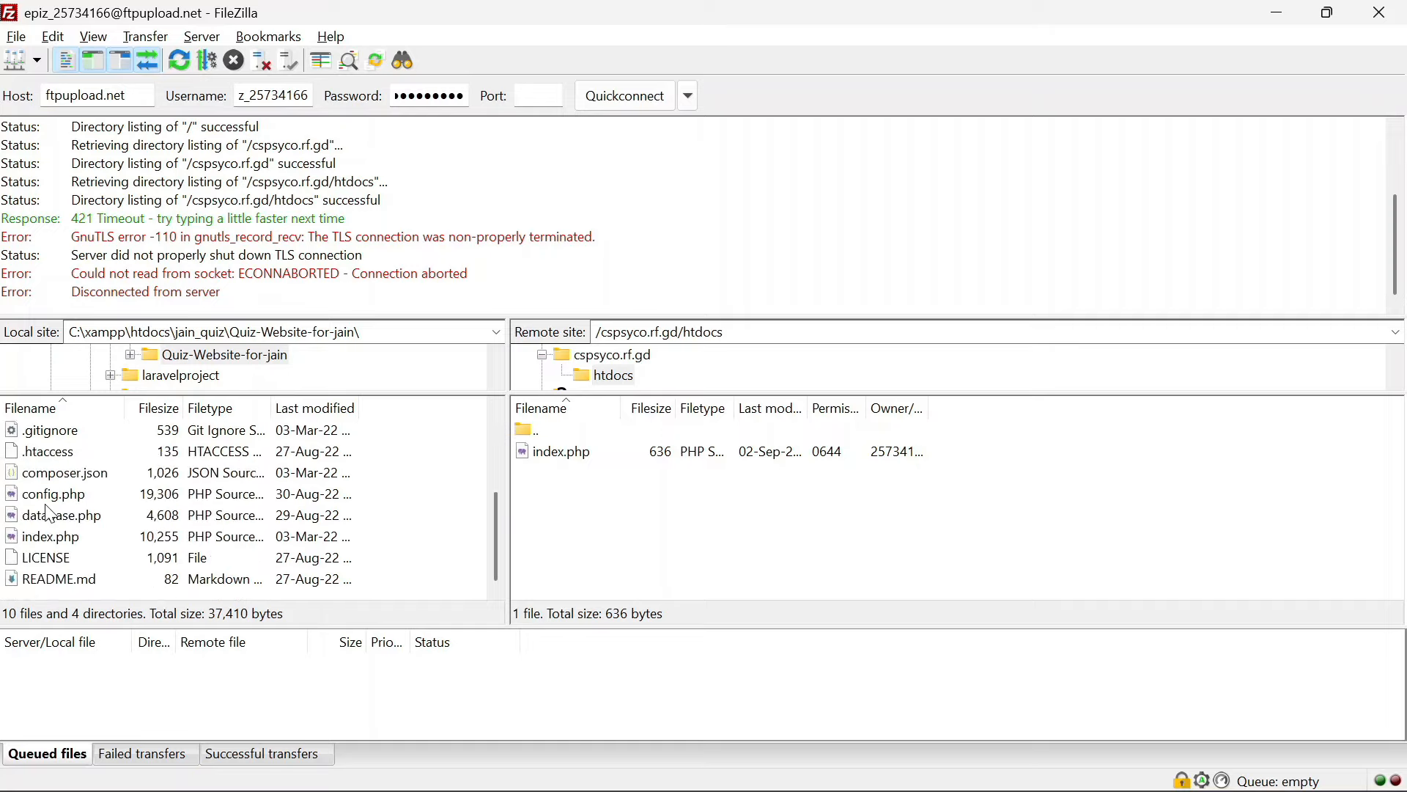
pyautogui.scroll(3, 48, 513)
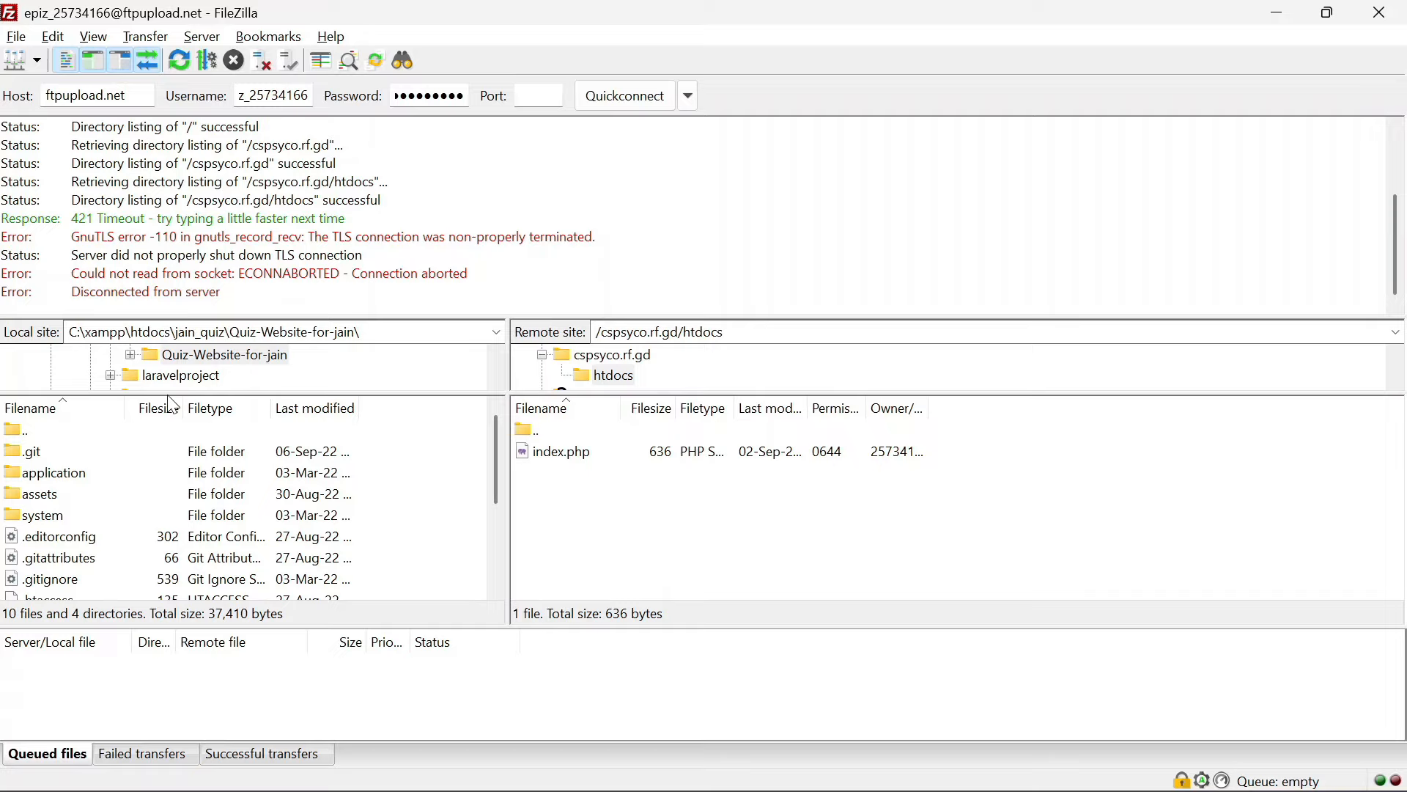
pyautogui.doubleClick(29, 432)
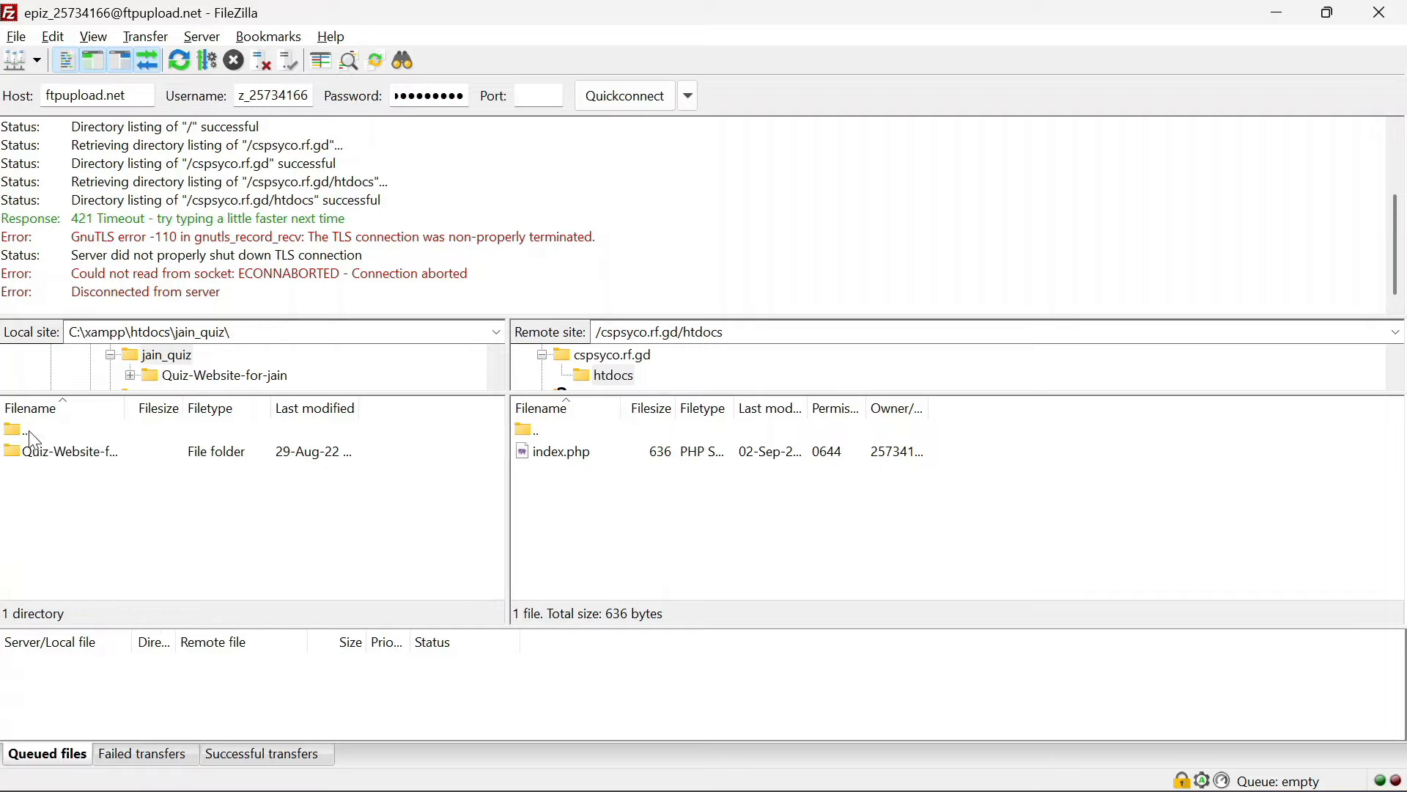
pyautogui.doubleClick(30, 432)
pyautogui.doubleClick(30, 431)
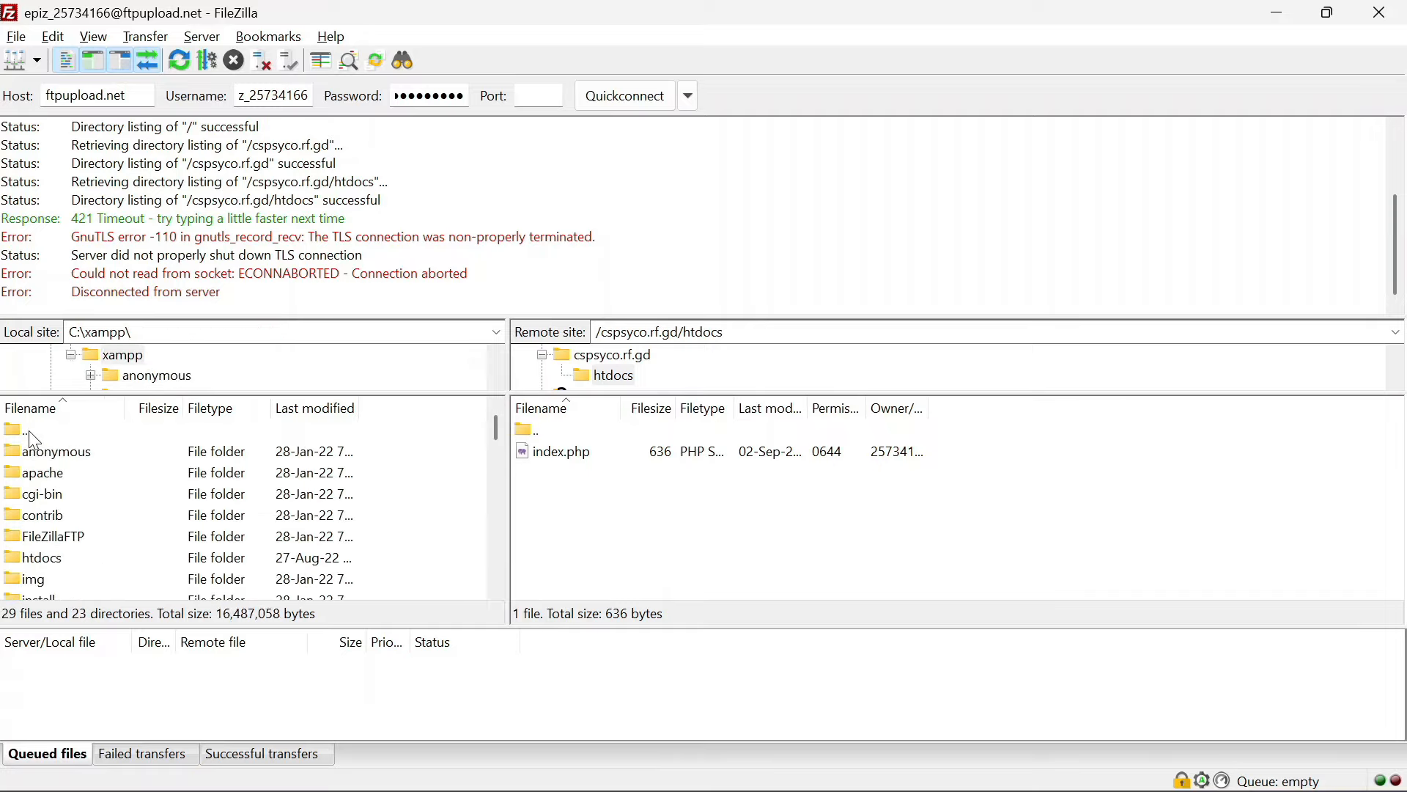
pyautogui.doubleClick(29, 431)
pyautogui.scroll(6, 30, 432)
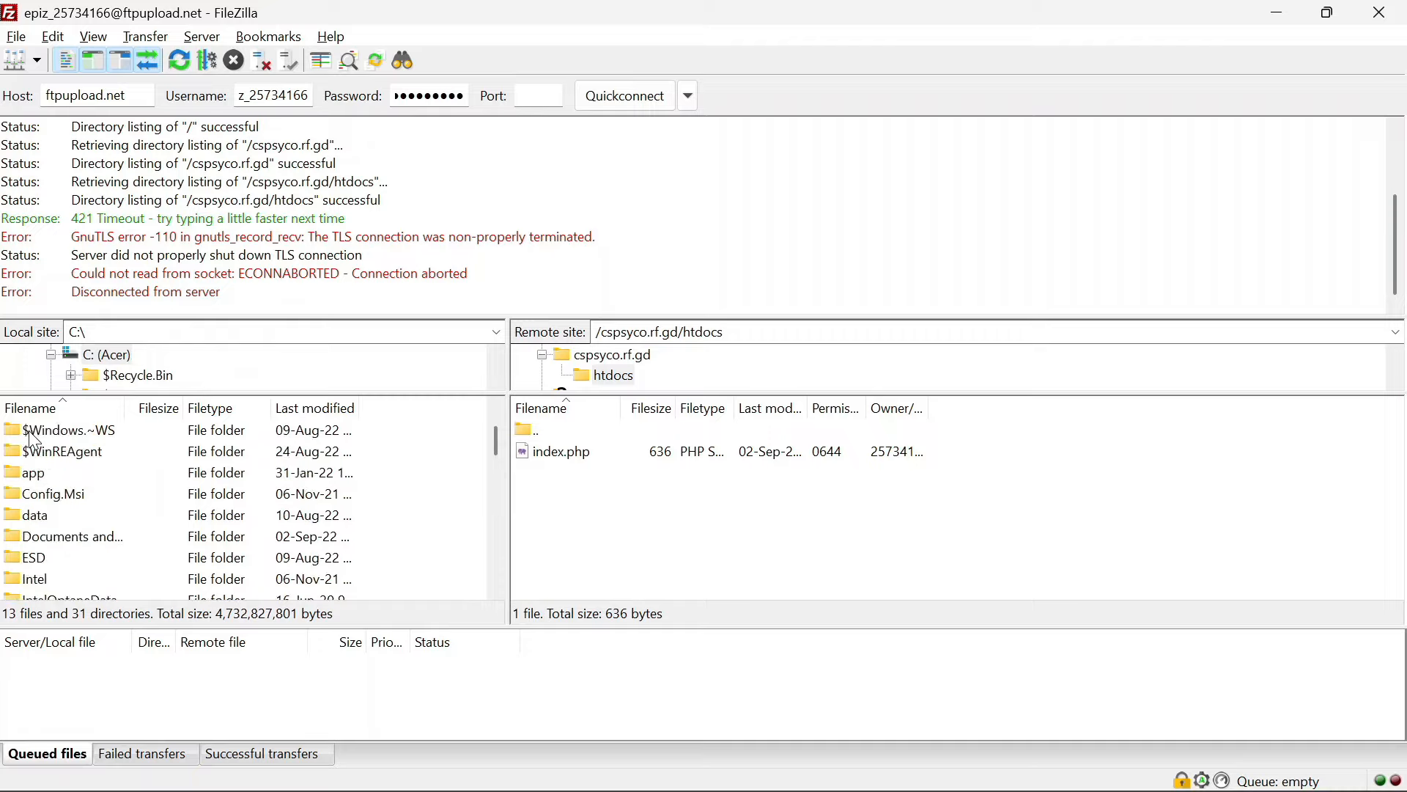
pyautogui.doubleClick(29, 431)
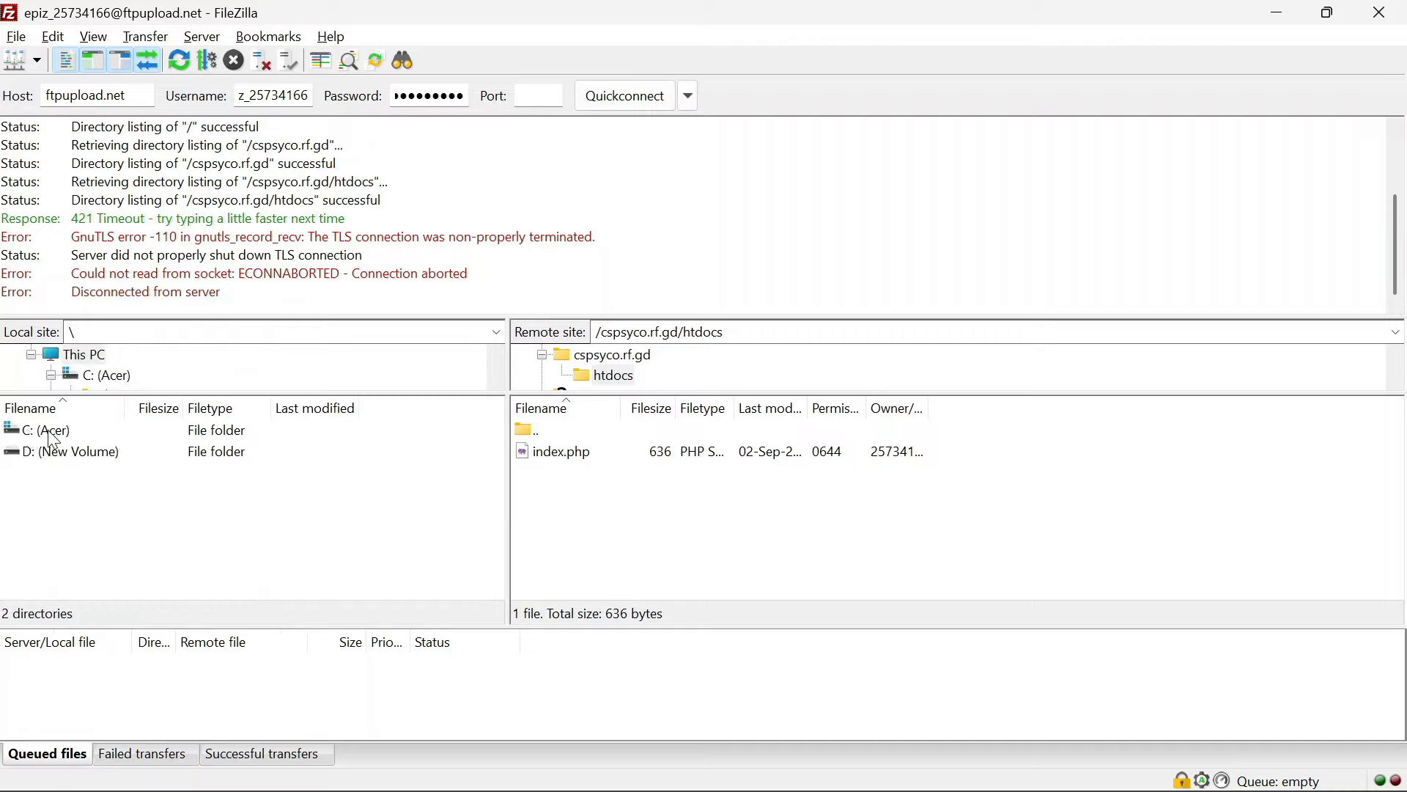
pyautogui.doubleClick(51, 433)
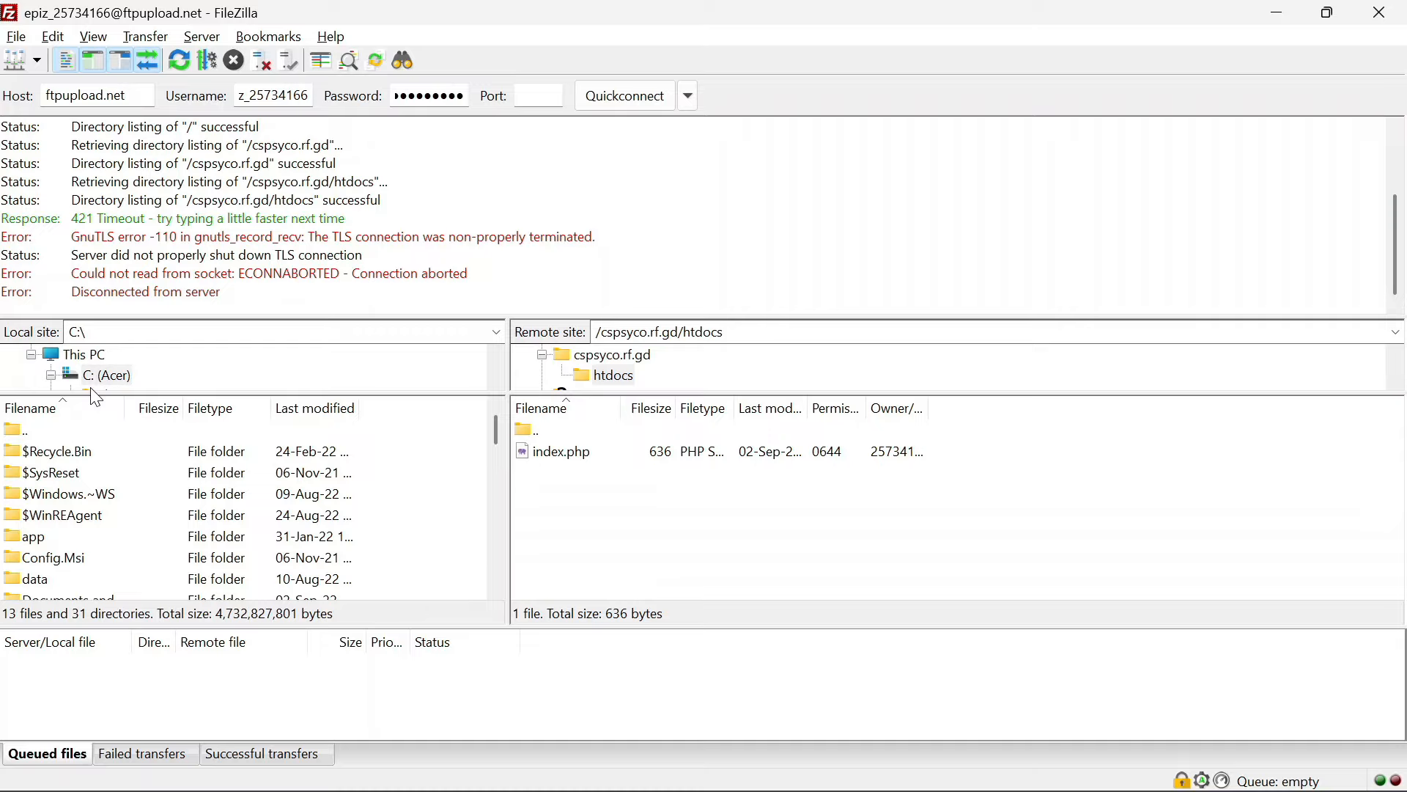
# Open C:\Users\<user>\Desktop in the local tree and enlarge the panes to list its files
pyautogui.moveTo(90, 393); pyautogui.dragTo(90, 540)
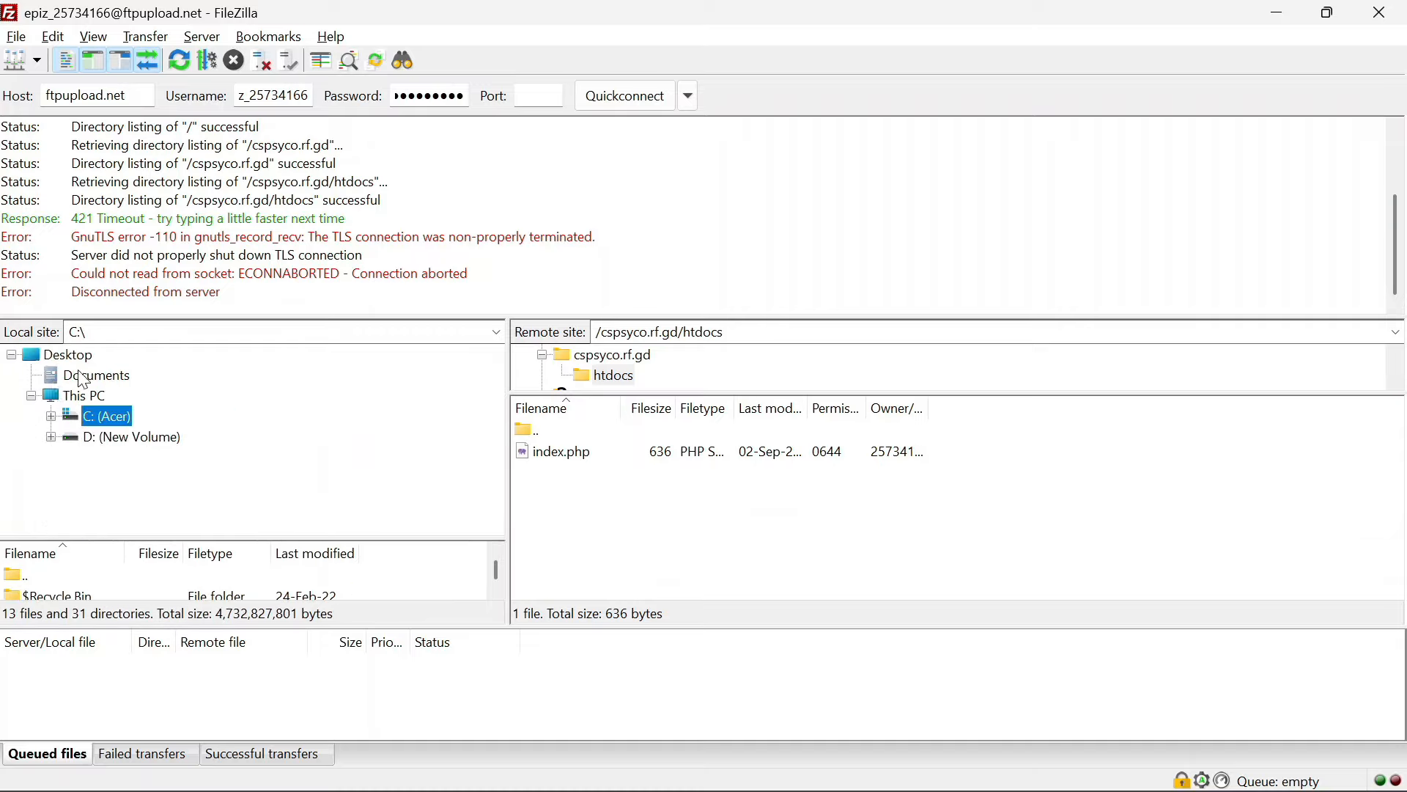
pyautogui.click(73, 356)
pyautogui.click(72, 351)
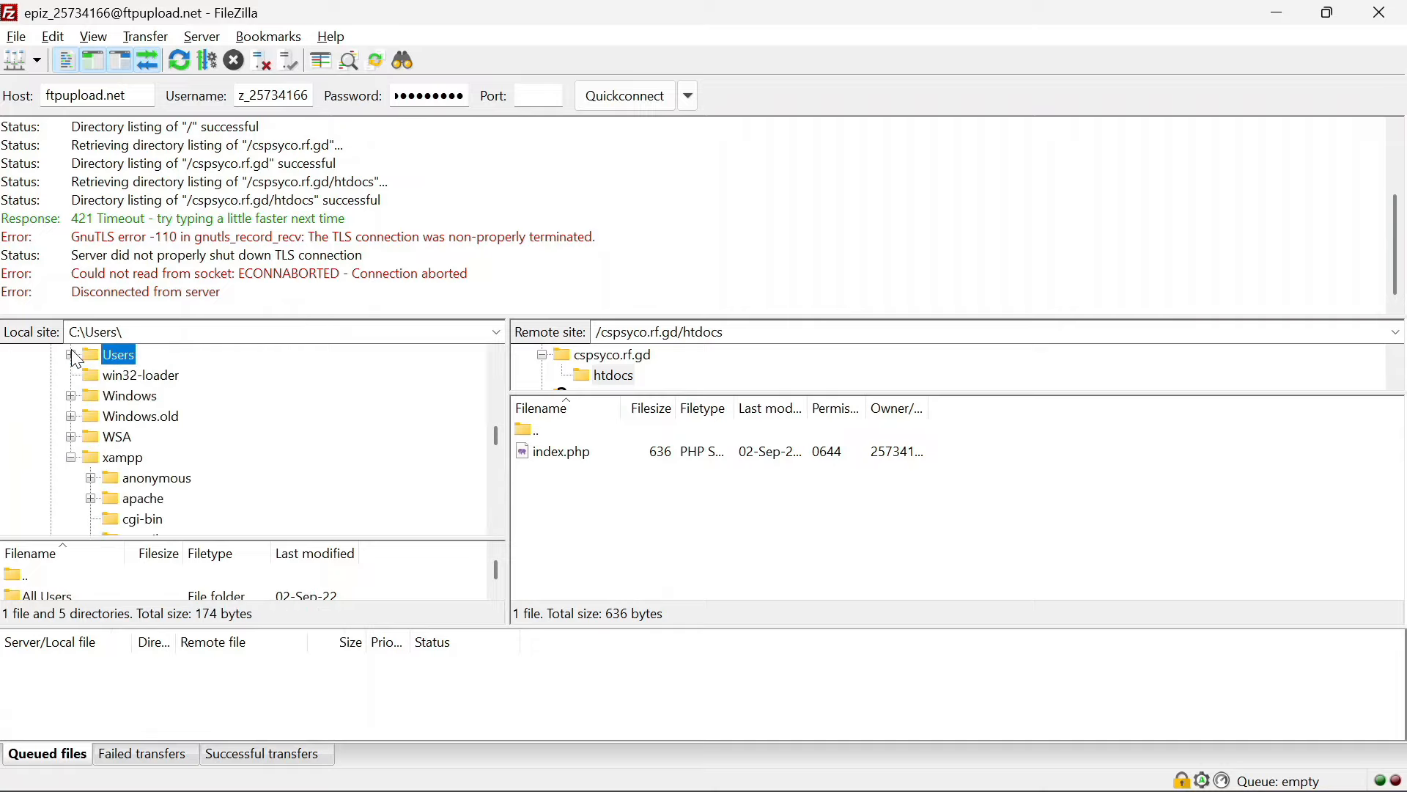
pyautogui.scroll(10, 72, 349)
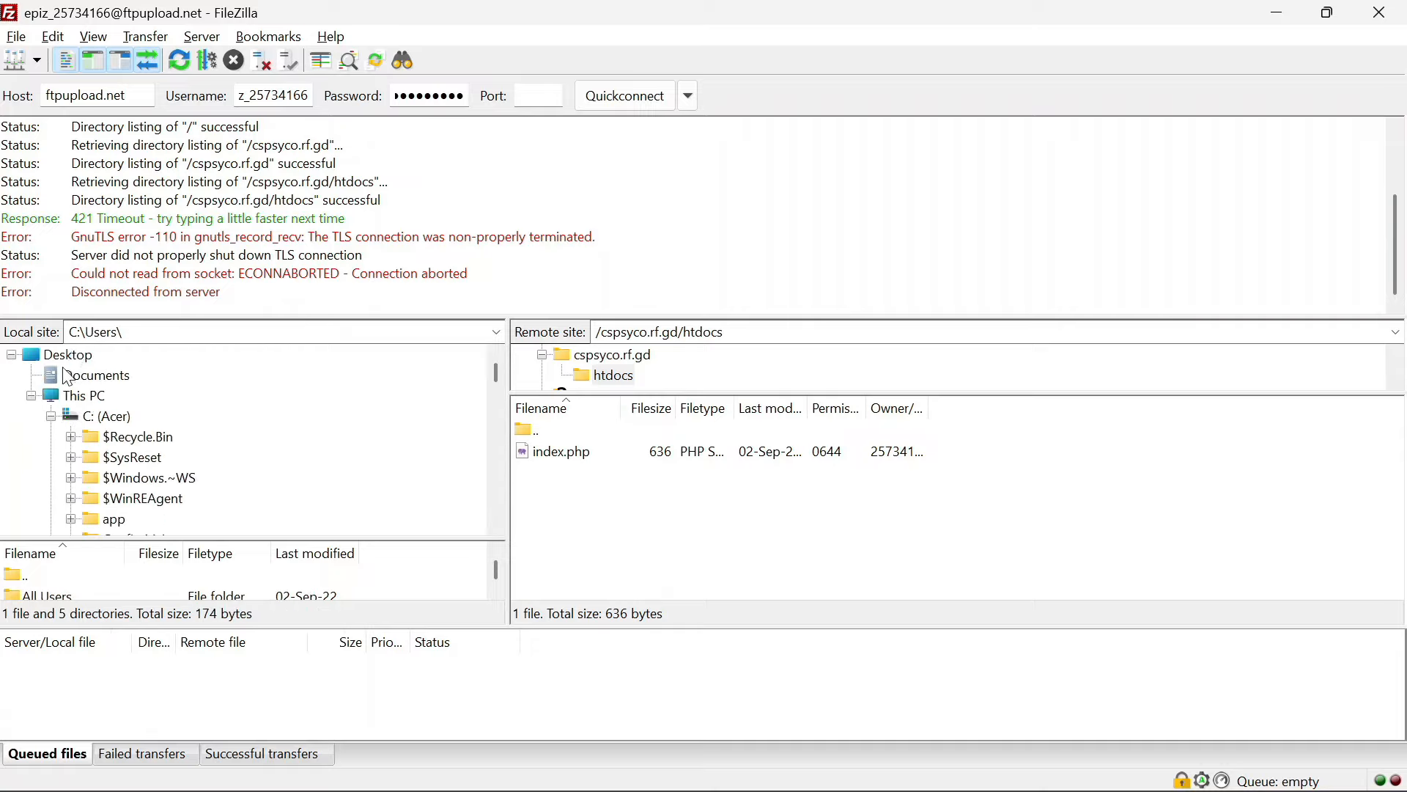
pyautogui.click(69, 354)
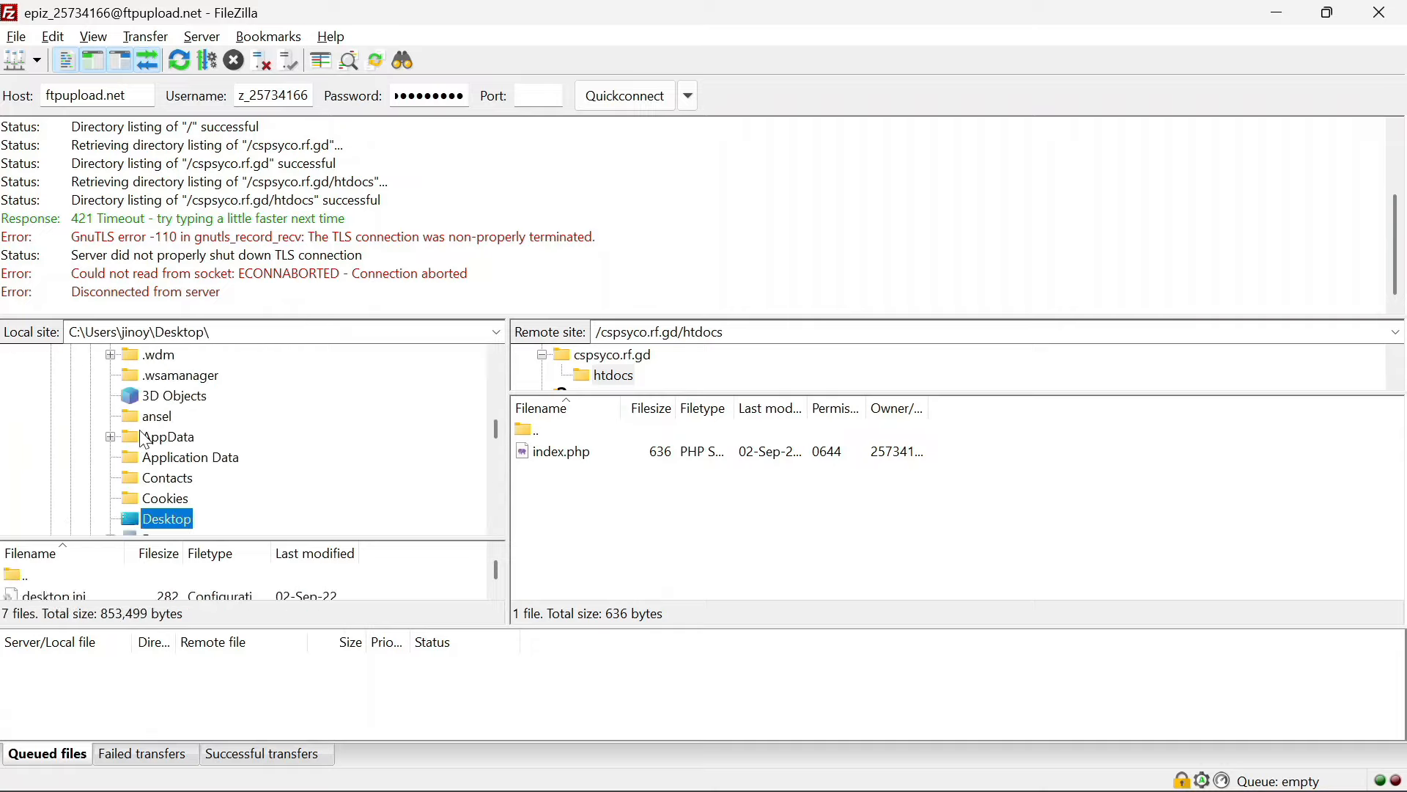
pyautogui.scroll(-4, 144, 438)
pyautogui.scroll(3, 144, 438)
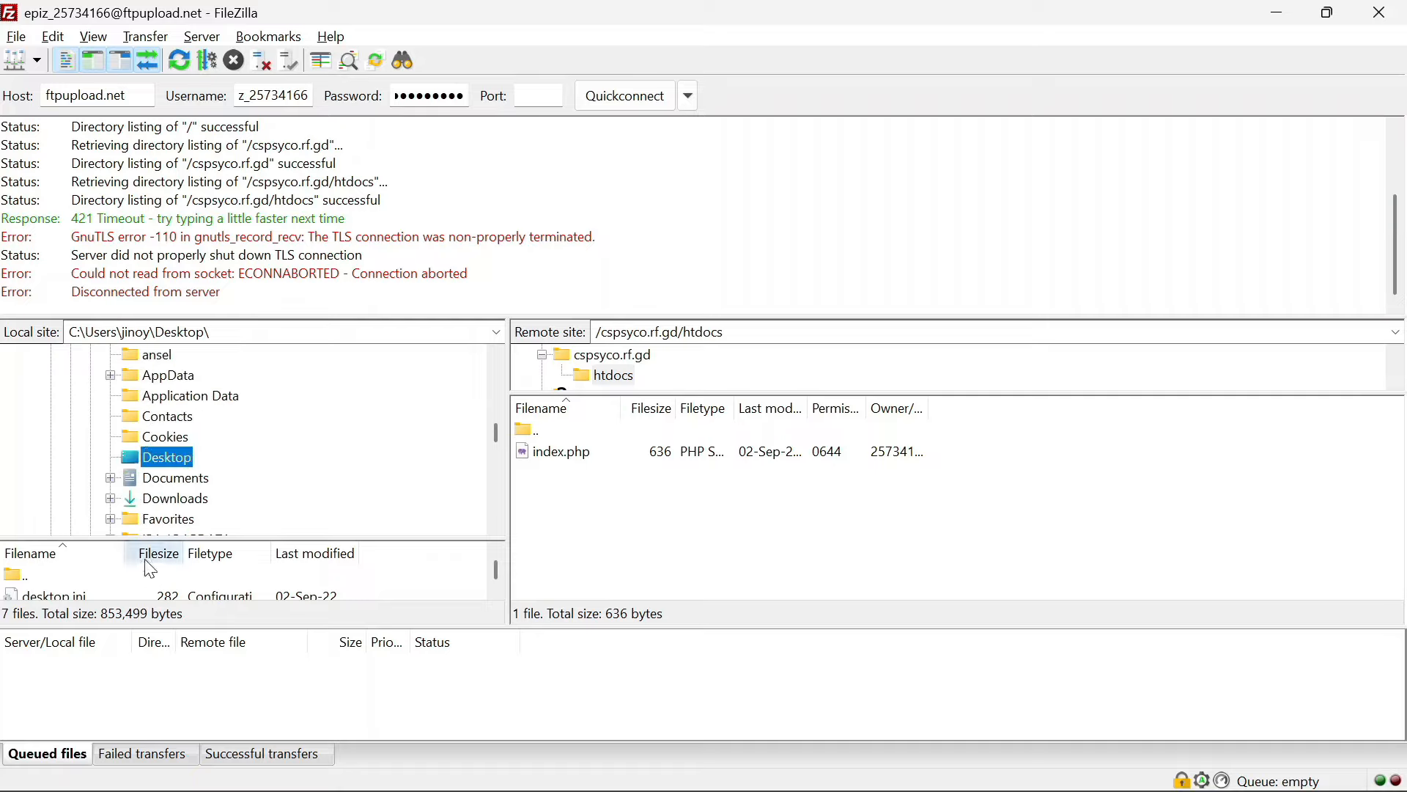
pyautogui.moveTo(155, 537); pyautogui.dragTo(170, 394)
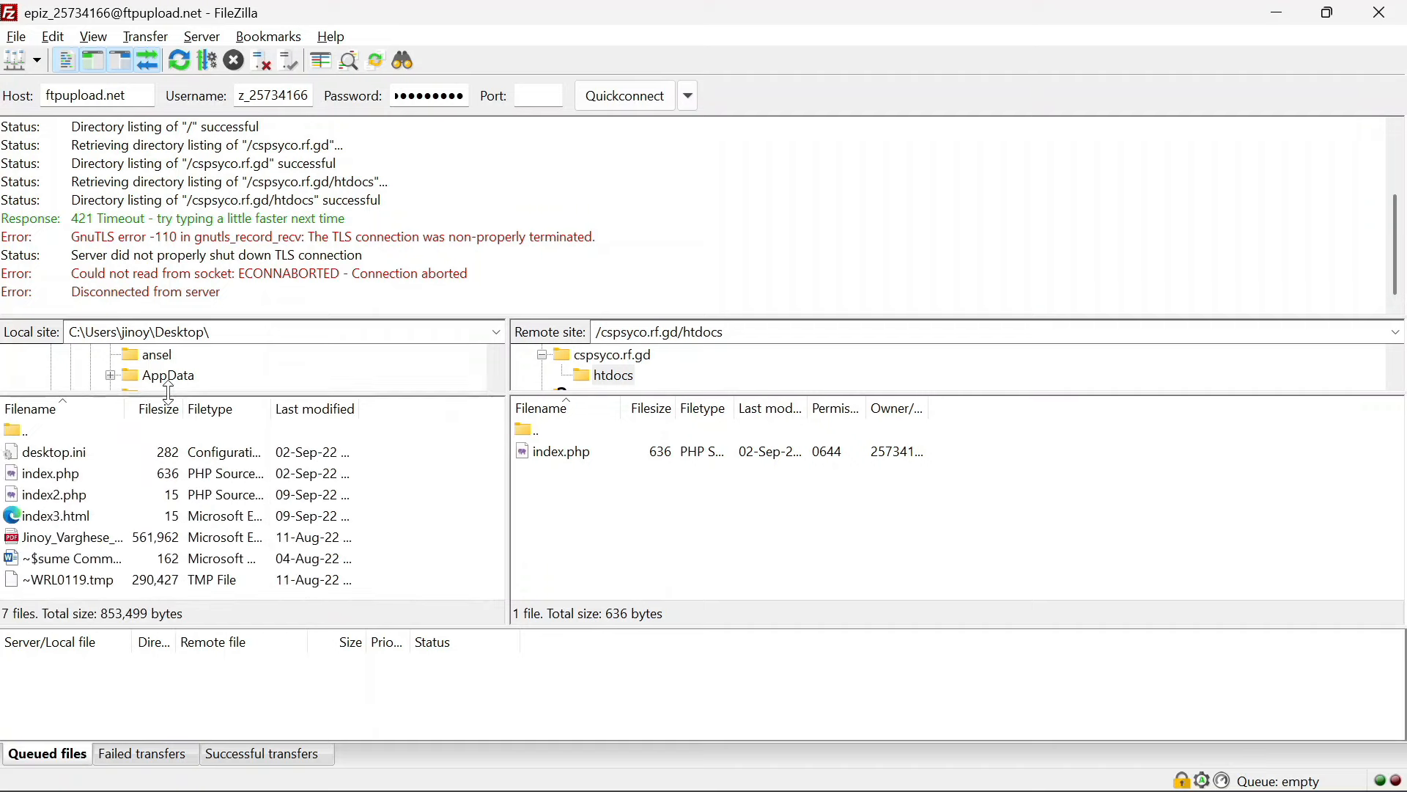
# Select index2.php and index3.html locally and drag both into the remote htdocs folder
pyautogui.click(41, 489)
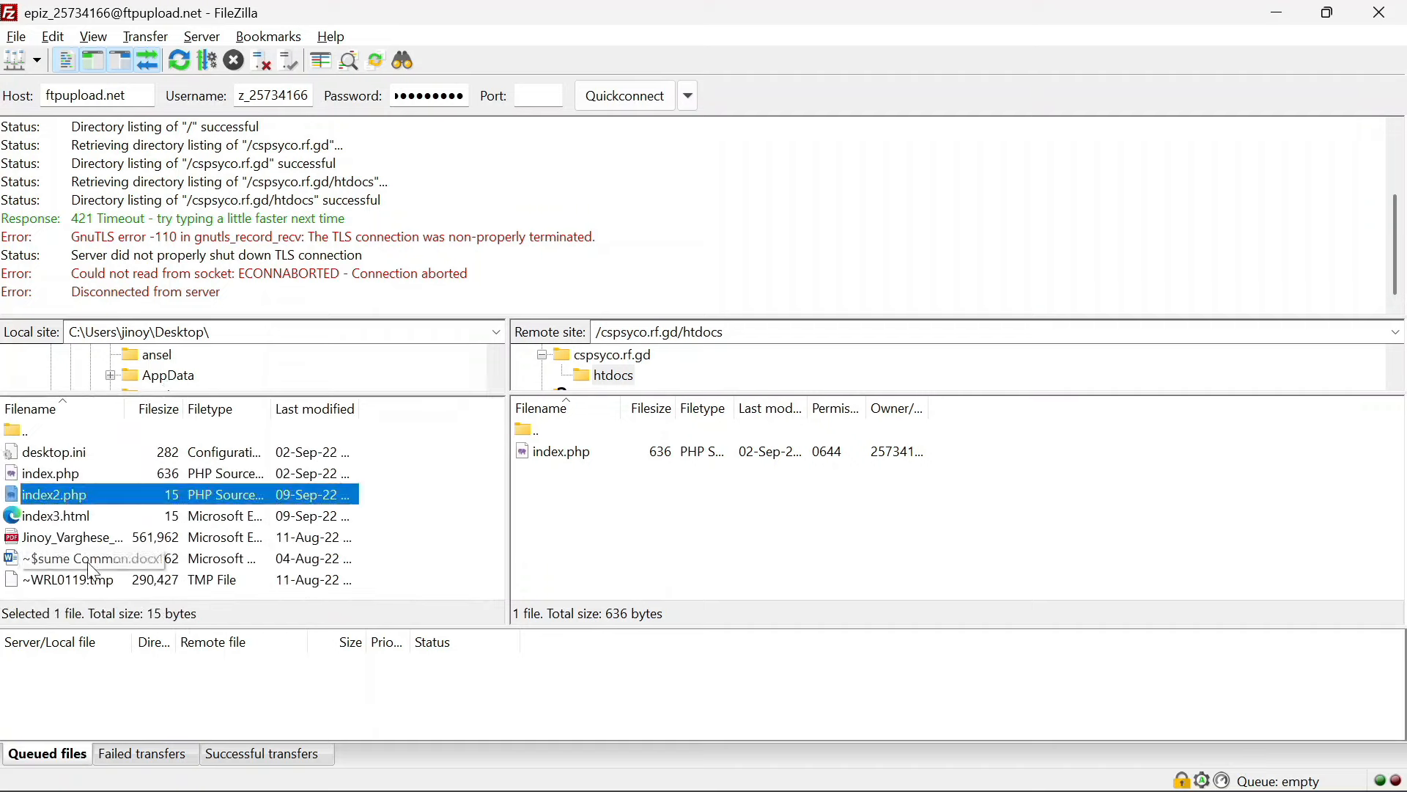
pyautogui.keyDown('ctrl'); pyautogui.click(87, 516); pyautogui.keyUp('ctrl')
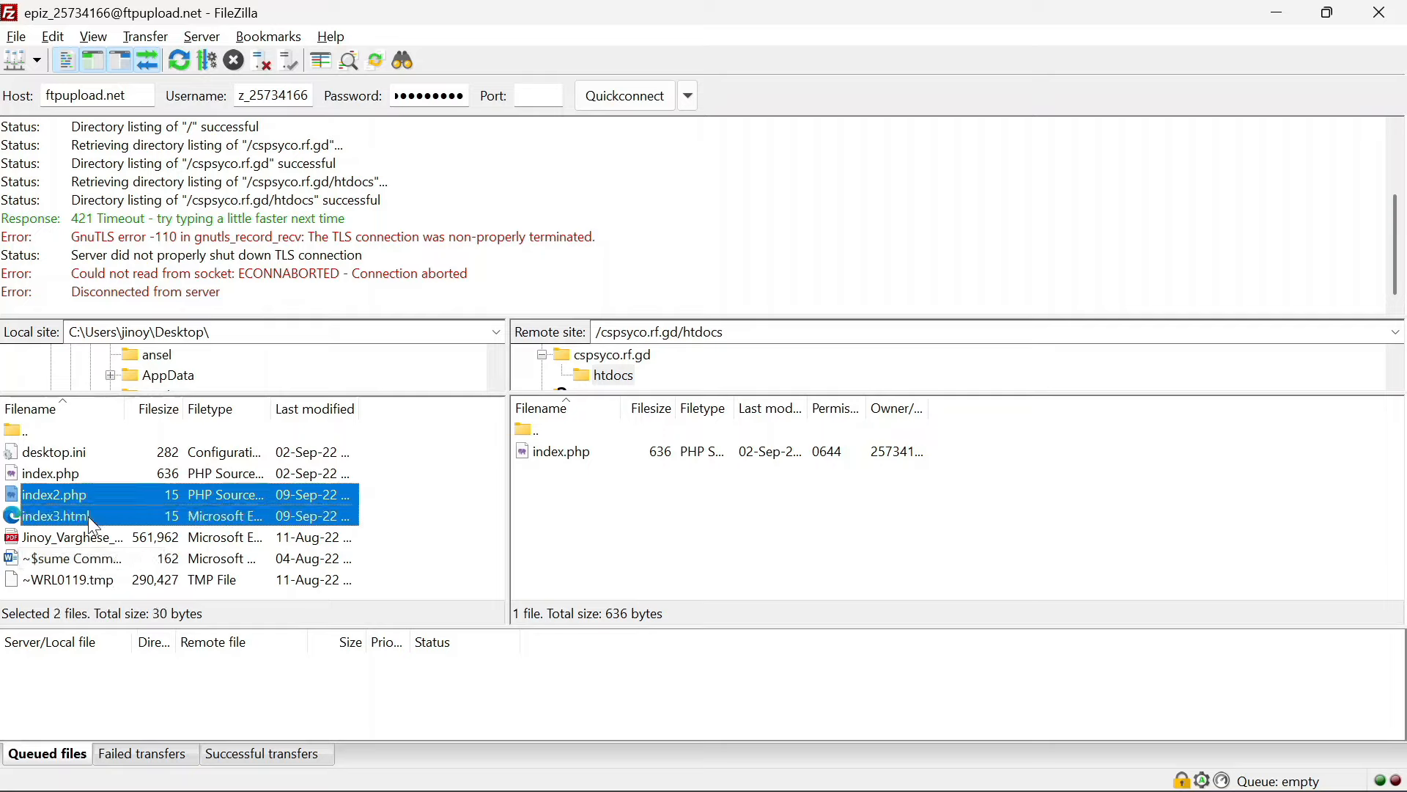
pyautogui.moveTo(283, 512); pyautogui.dragTo(600, 512)
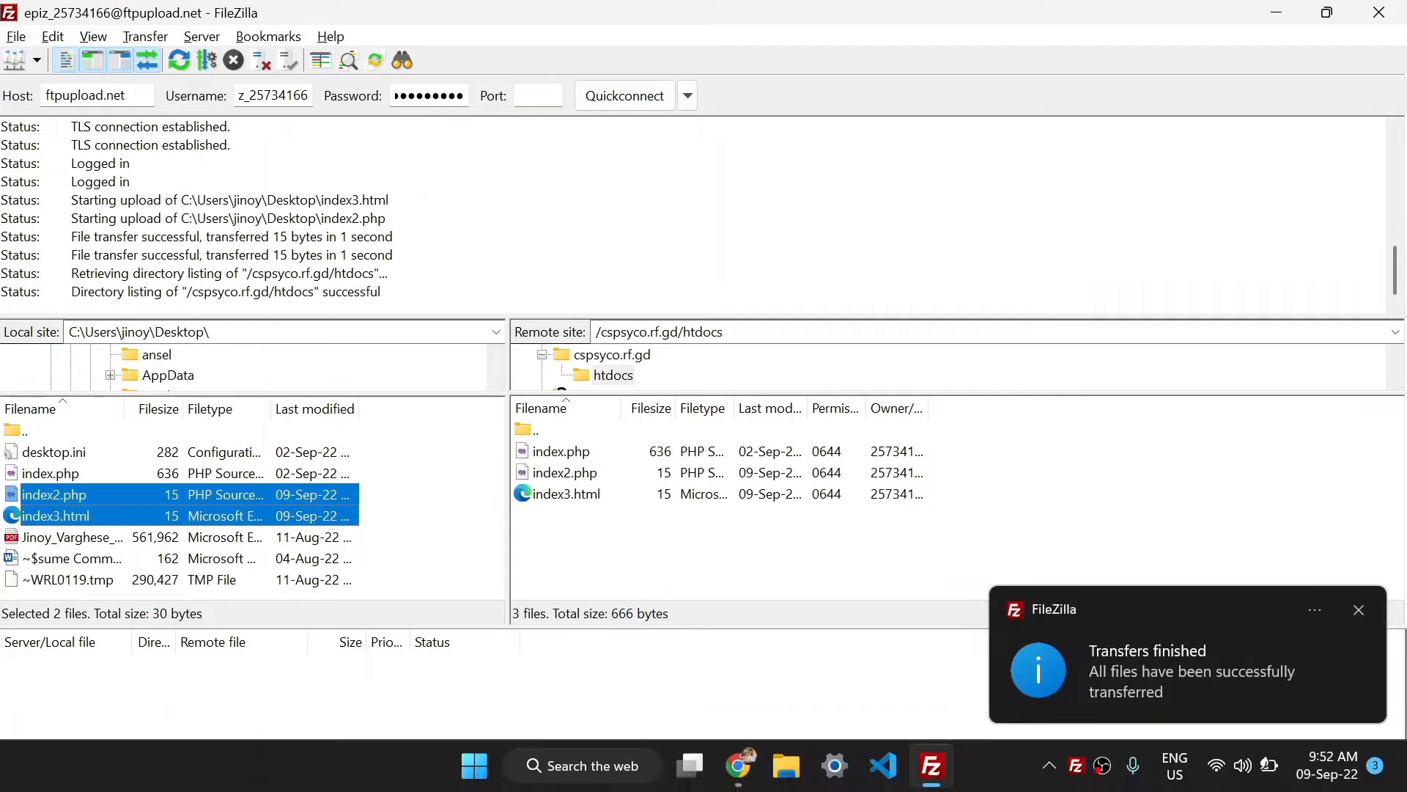
# In a new Chrome tab, load cspsyco.rf.gd/index.php
pyautogui.click(739, 766)
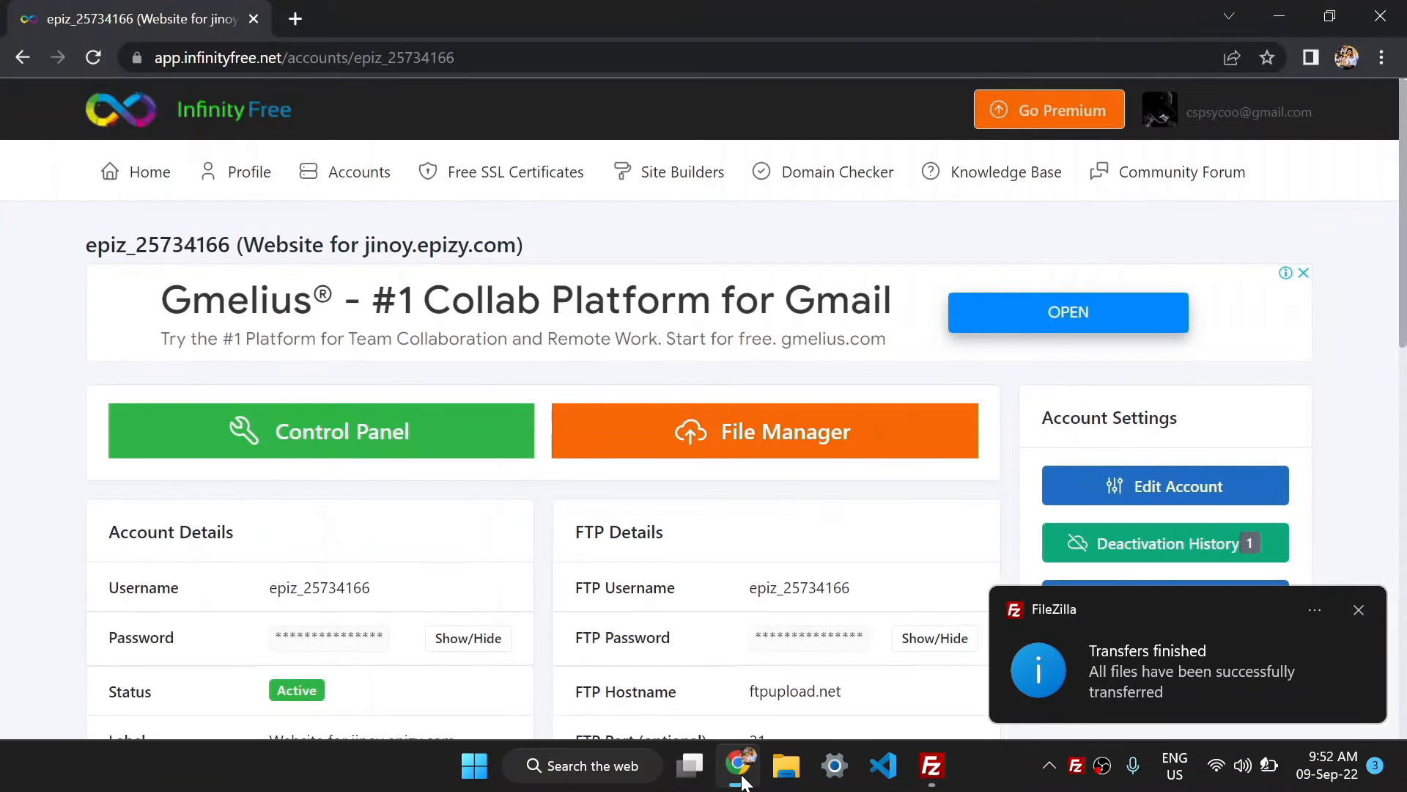
pyautogui.click(295, 17)
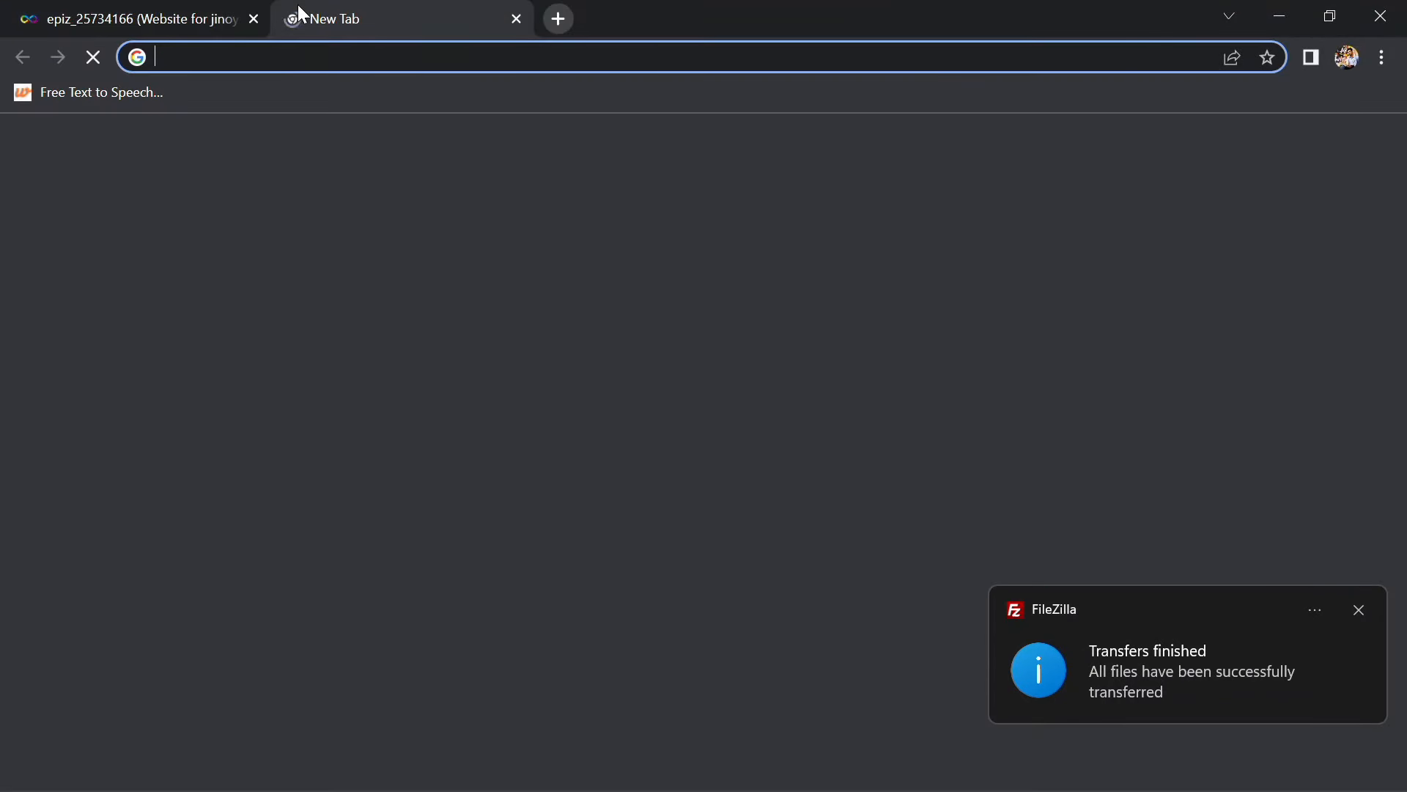
pyautogui.write('em')
pyautogui.press('BackSpace')
pyautogui.press('BackSpace')
pyautogui.press('BackSpace')
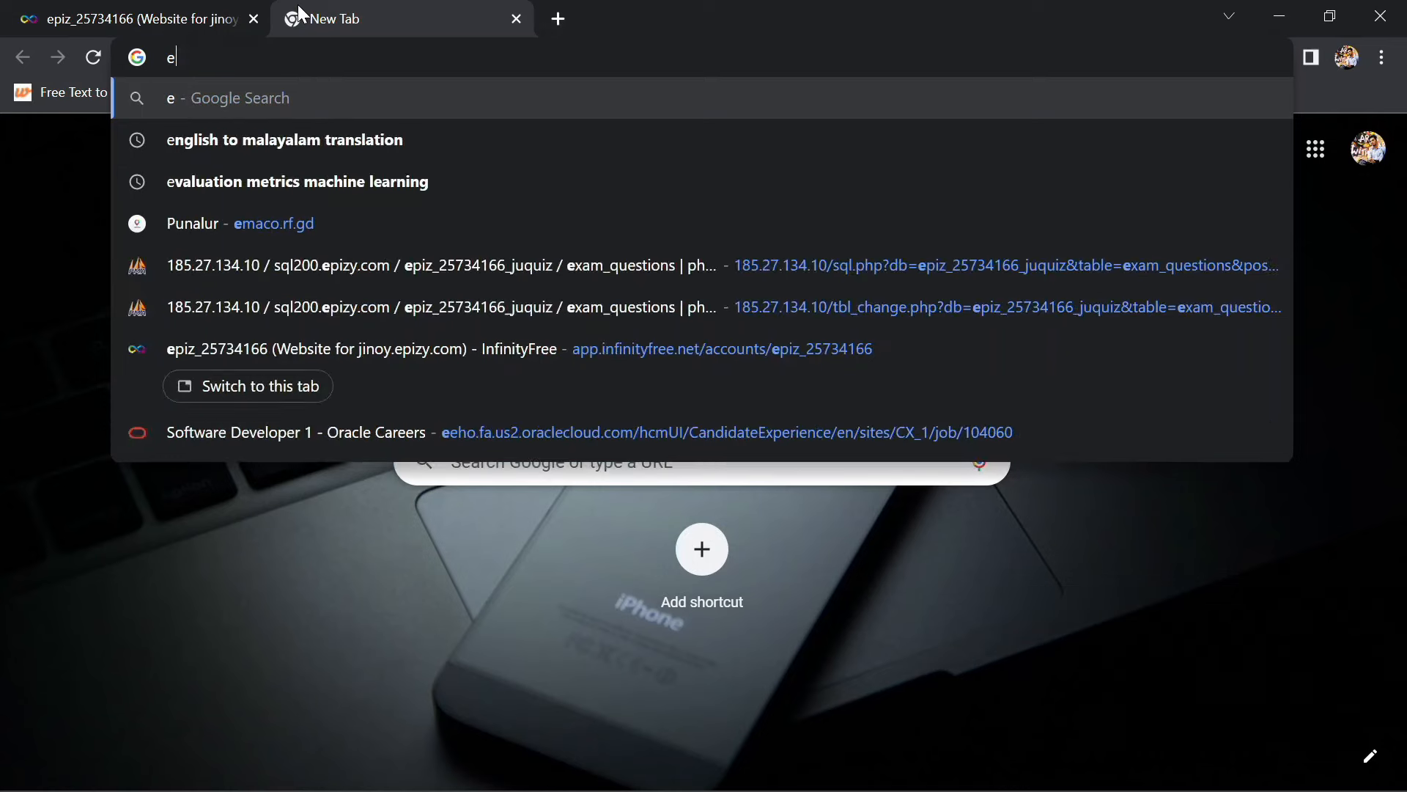
pyautogui.write('cspsyco.blogspot.com')
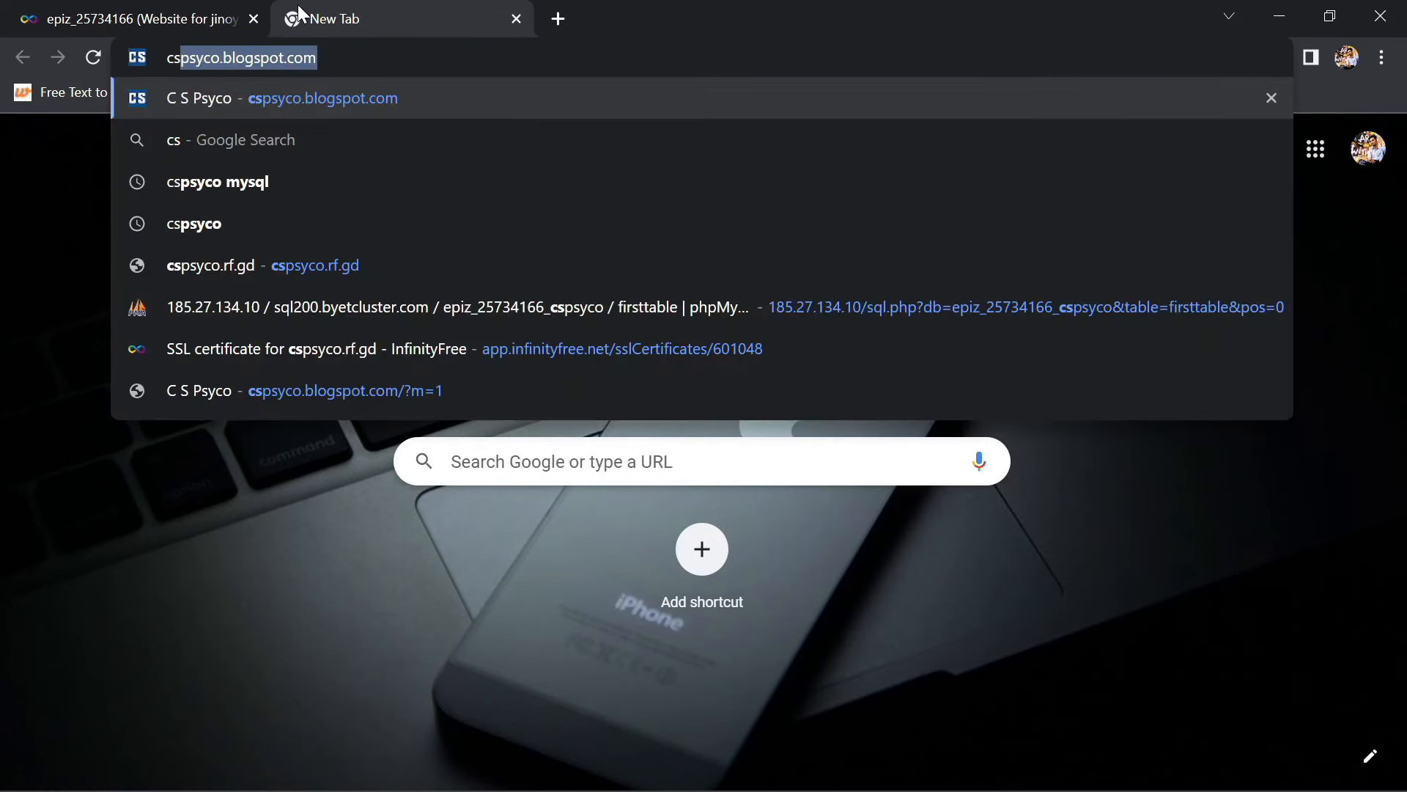
pyautogui.press('Down')
pyautogui.press('Down')
pyautogui.press('Down')
pyautogui.press('Down')
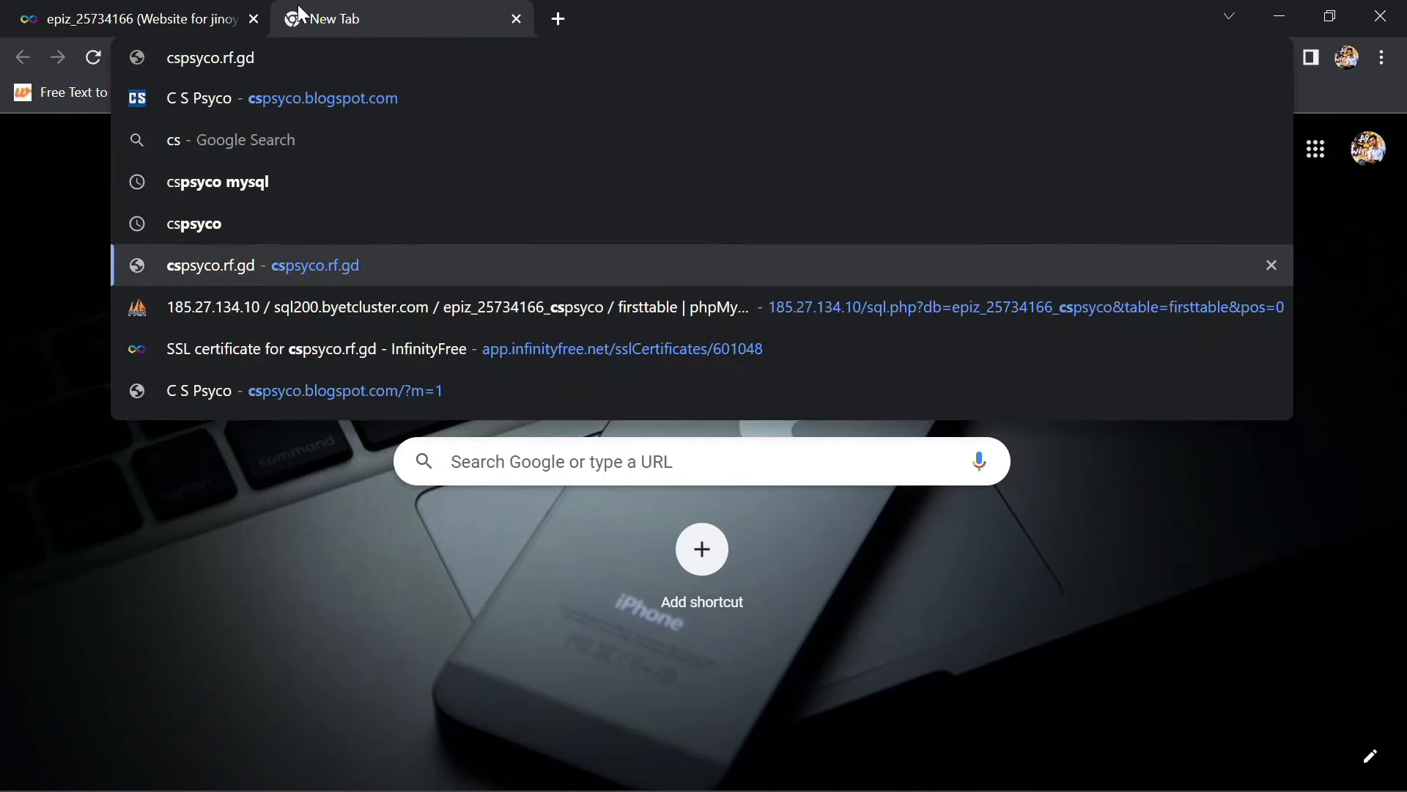
pyautogui.write('/inde')
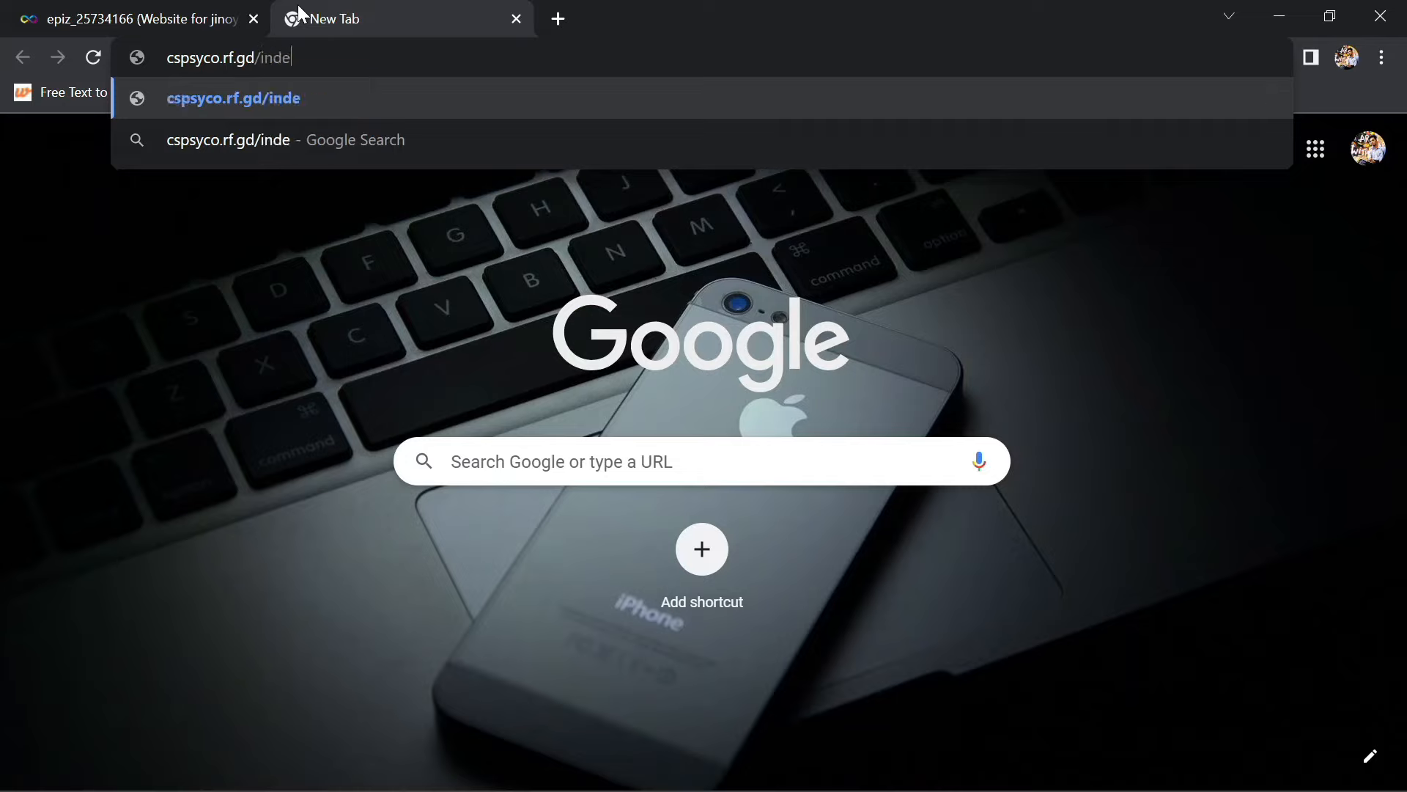
pyautogui.write('x.php')
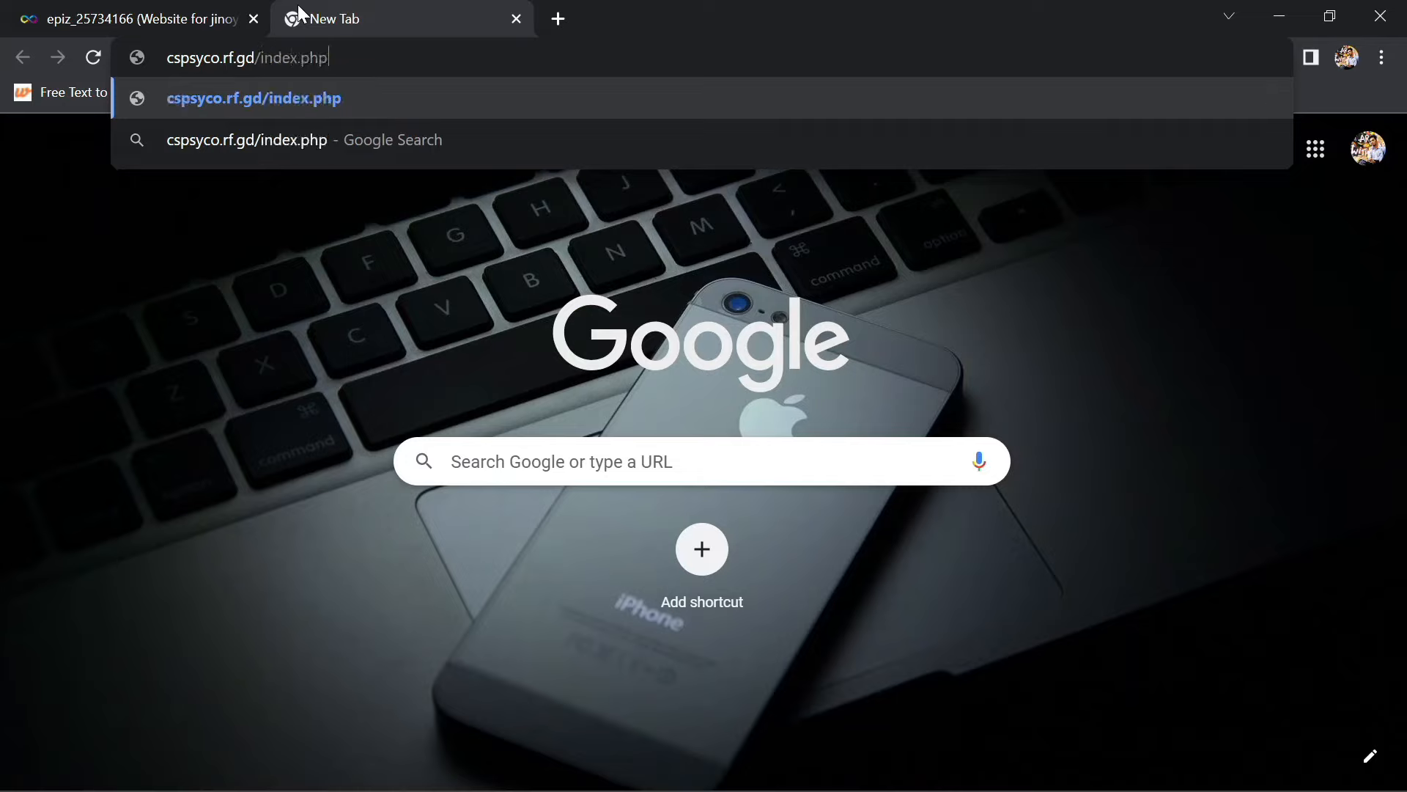
pyautogui.press('Return')
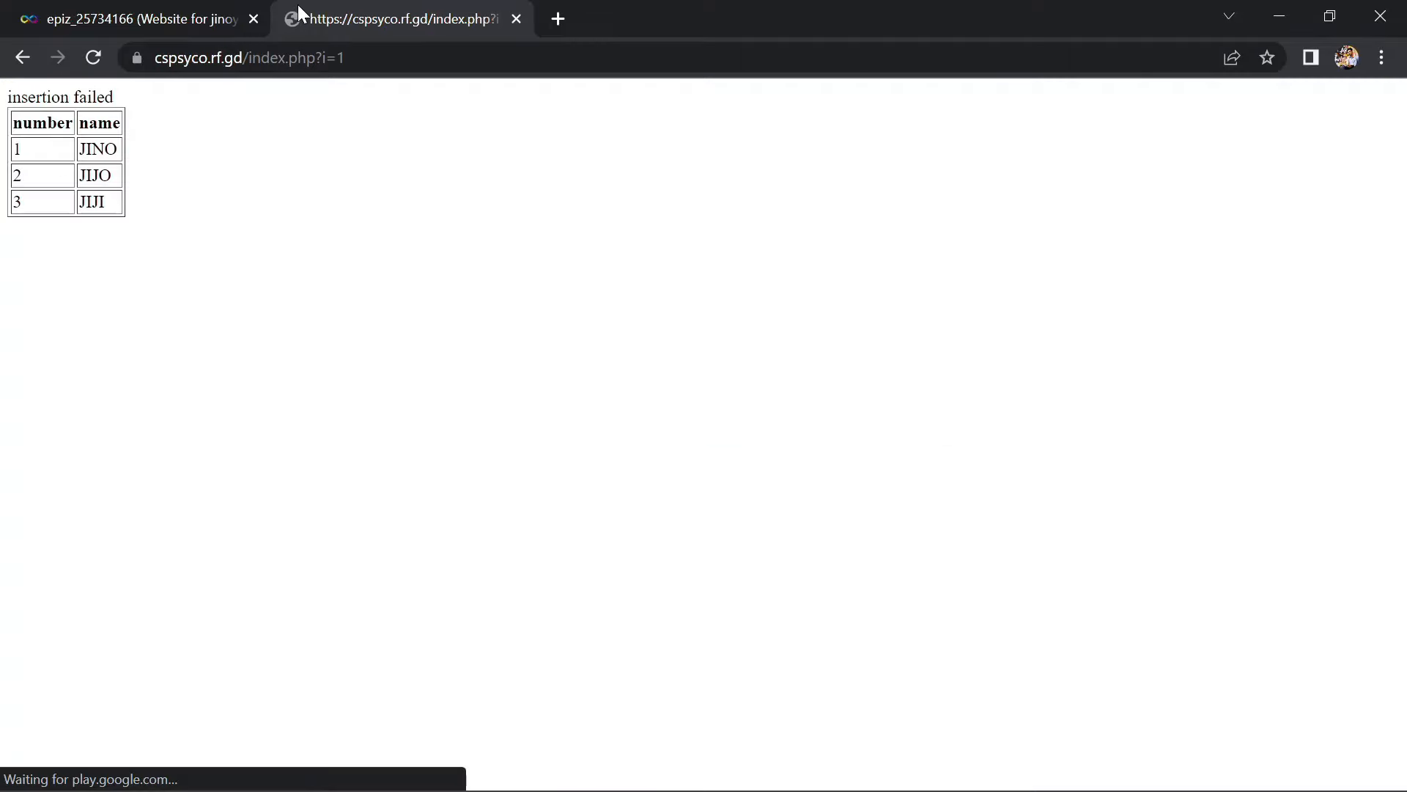
# Change the address to load index2.php, then index3.html, confirming both pages display
pyautogui.moveTo(357, 67); pyautogui.dragTo(293, 60)
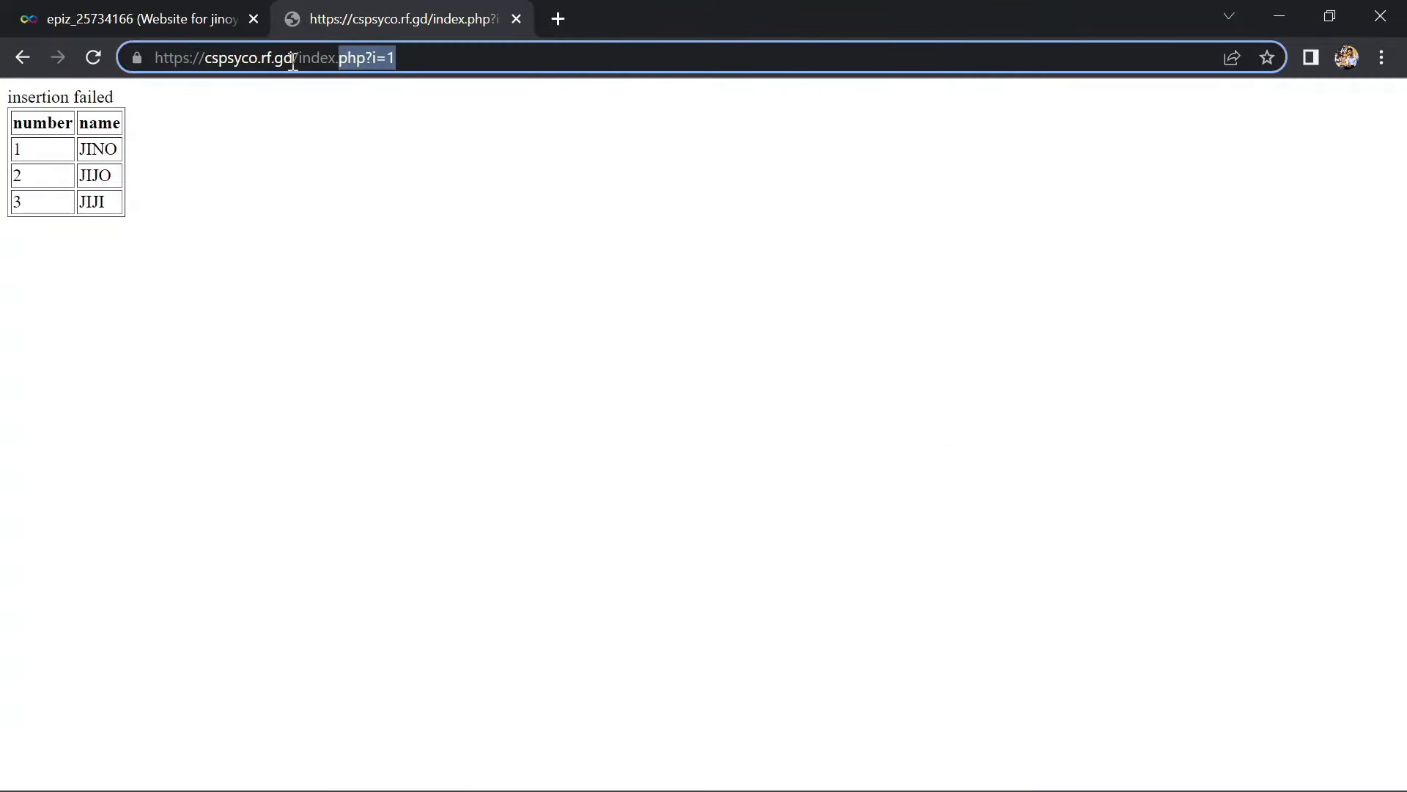
pyautogui.press('Left')
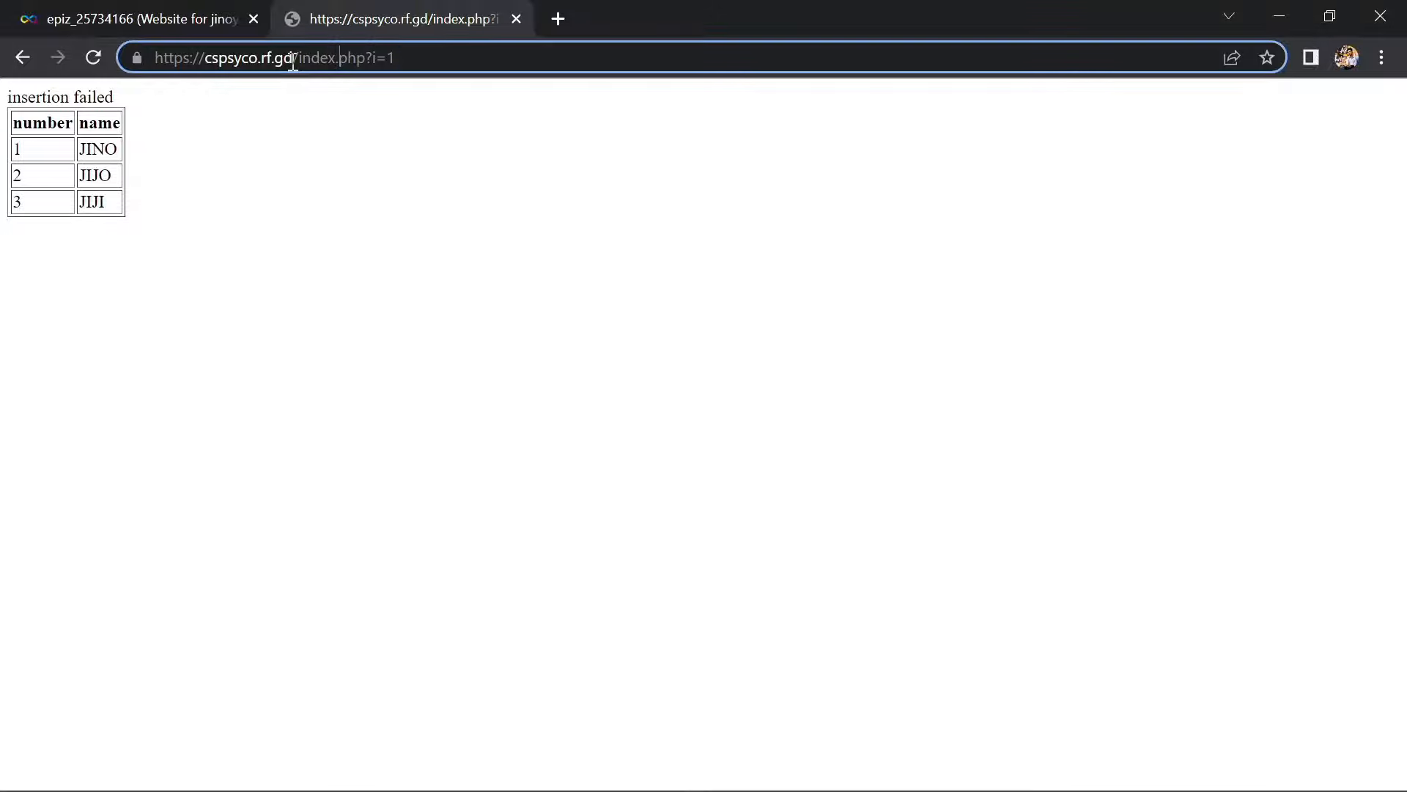
pyautogui.write('2')
pyautogui.press('Return')
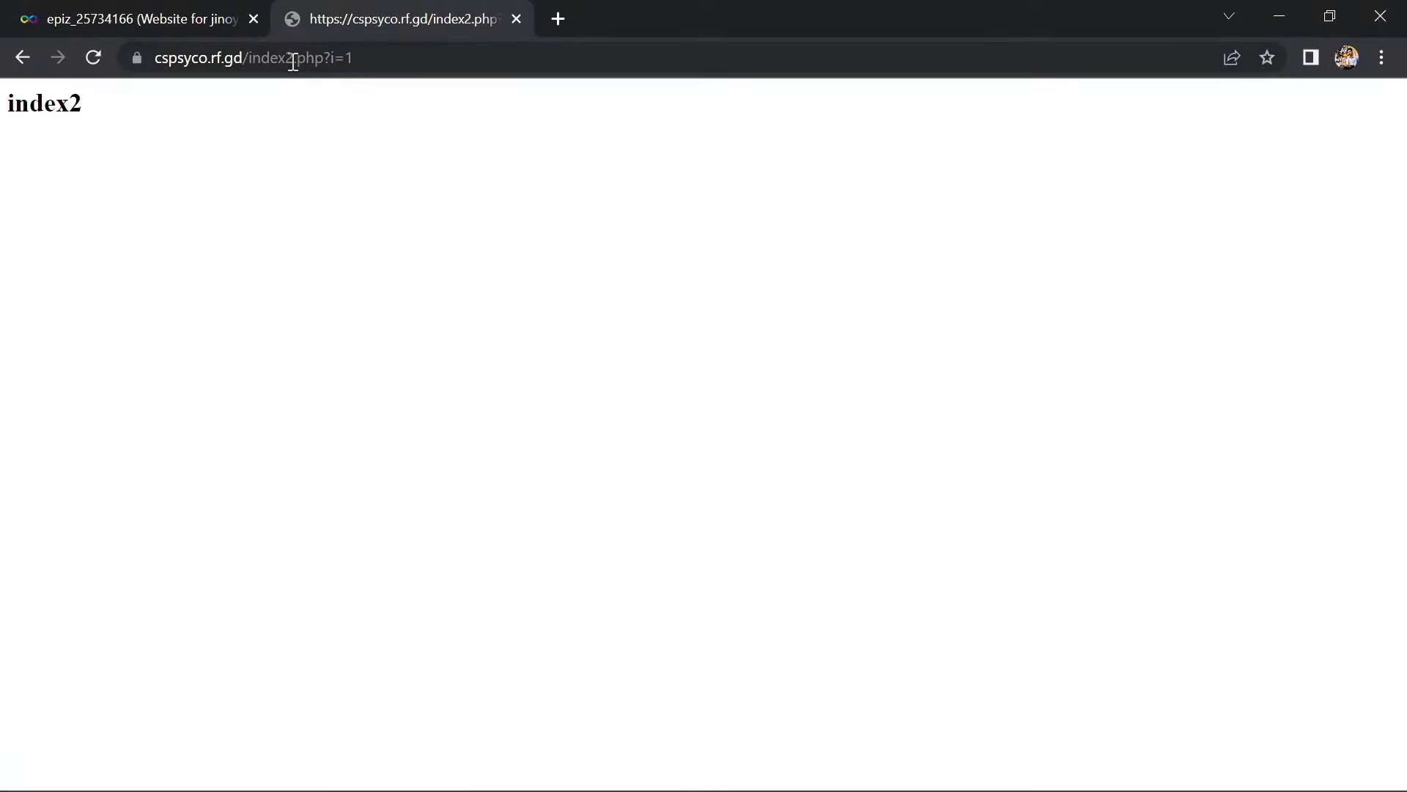
pyautogui.moveTo(383, 63); pyautogui.dragTo(290, 62)
pyautogui.press('BackSpace')
pyautogui.write('3.')
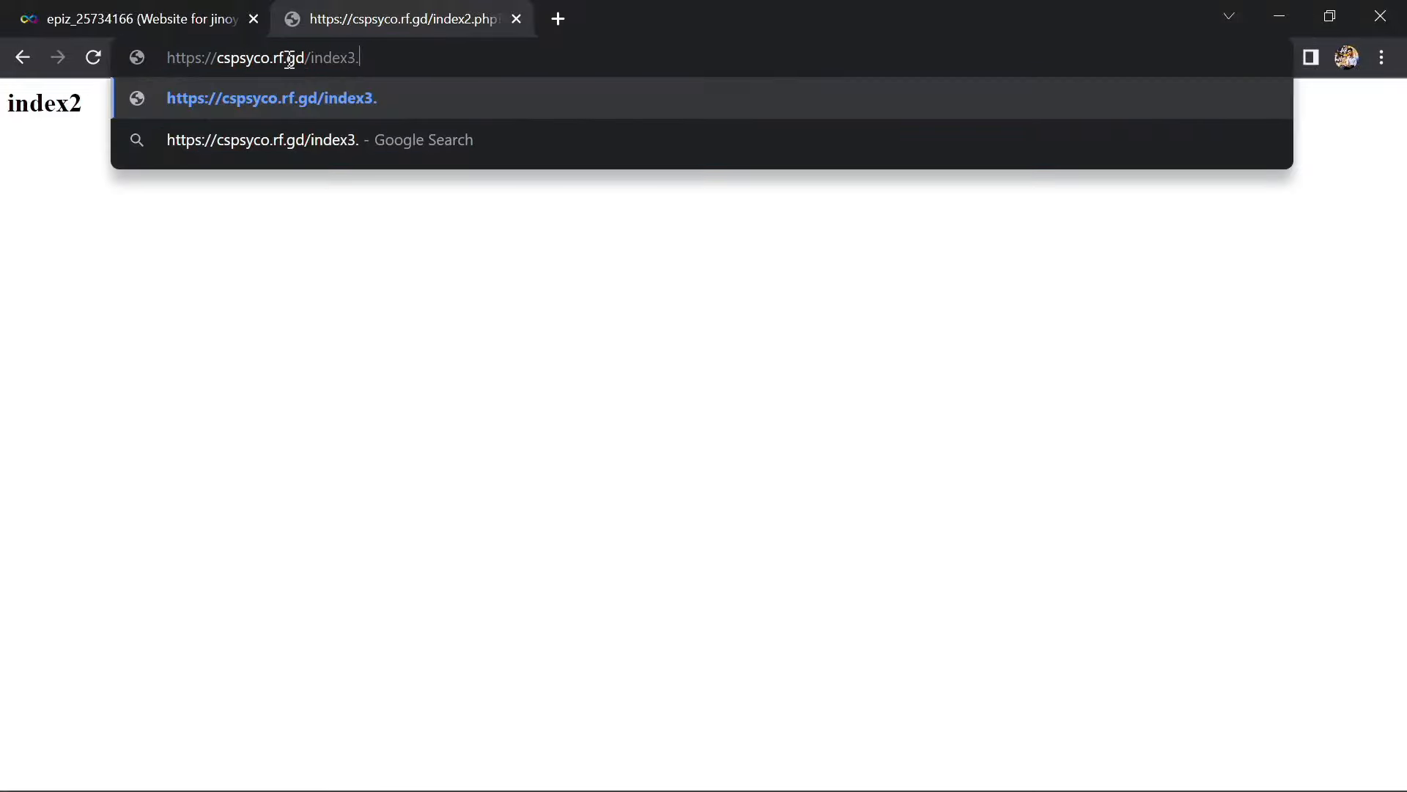
pyautogui.write('html')
pyautogui.press('Return')
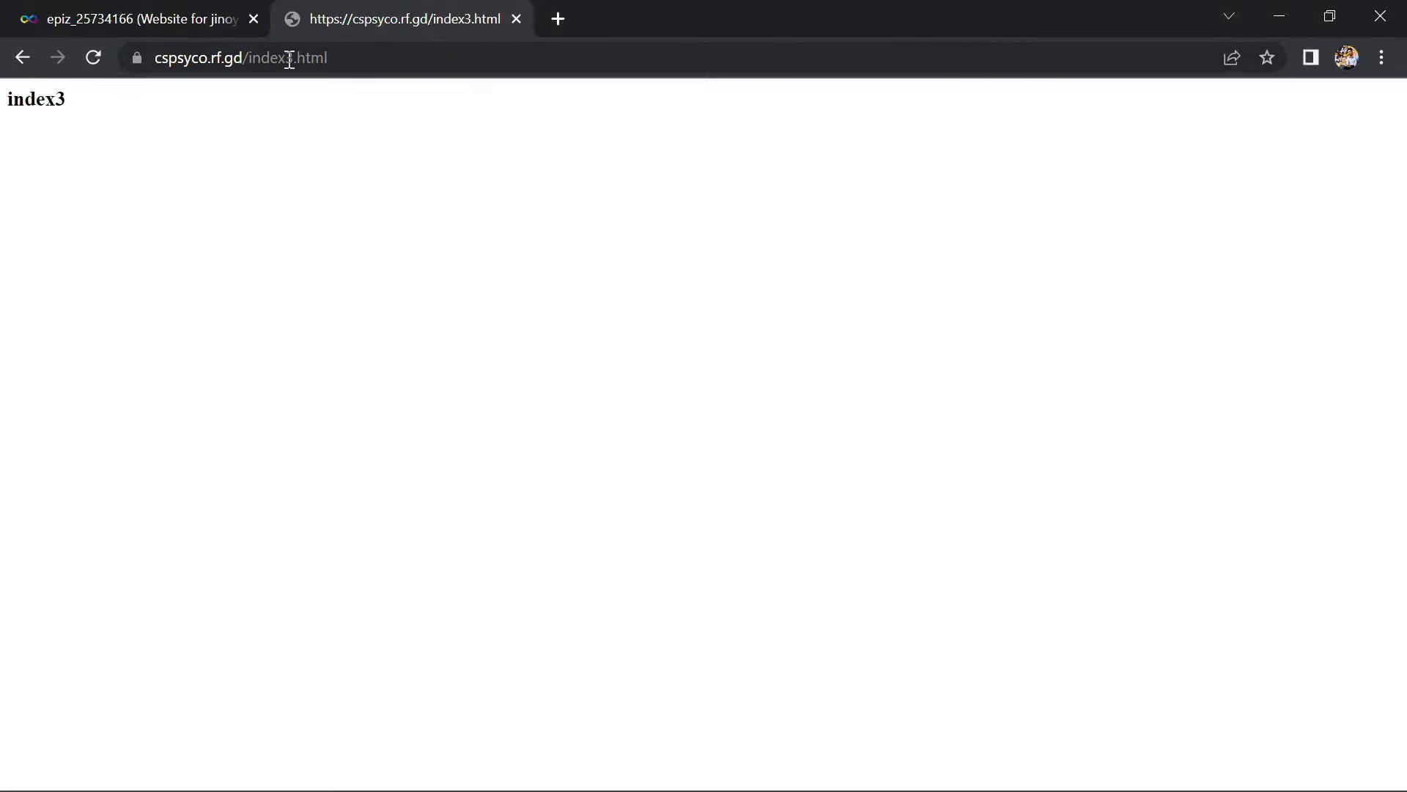
pyautogui.click(931, 765)
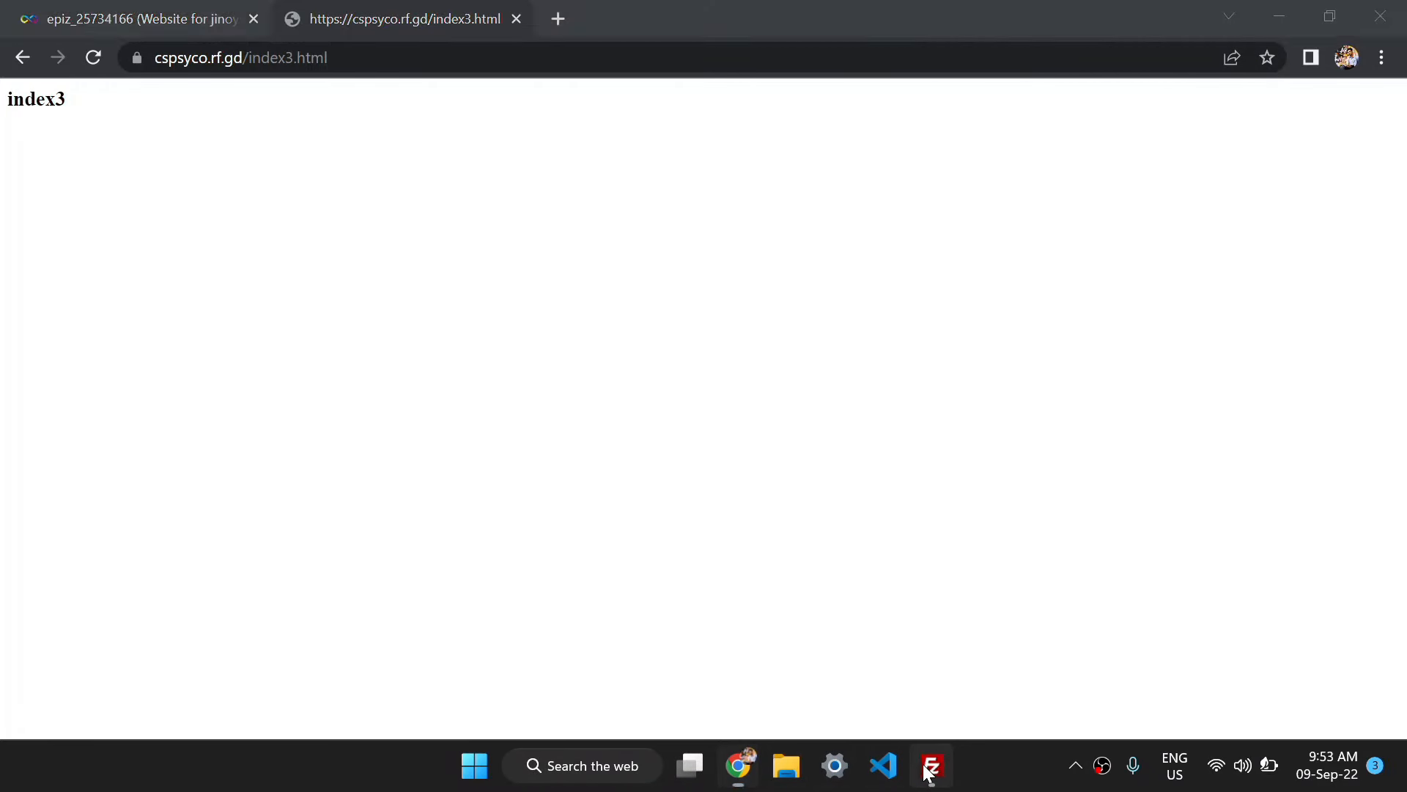
# Open the server's index2.php from htdocs with View/Edit
pyautogui.click(801, 540)
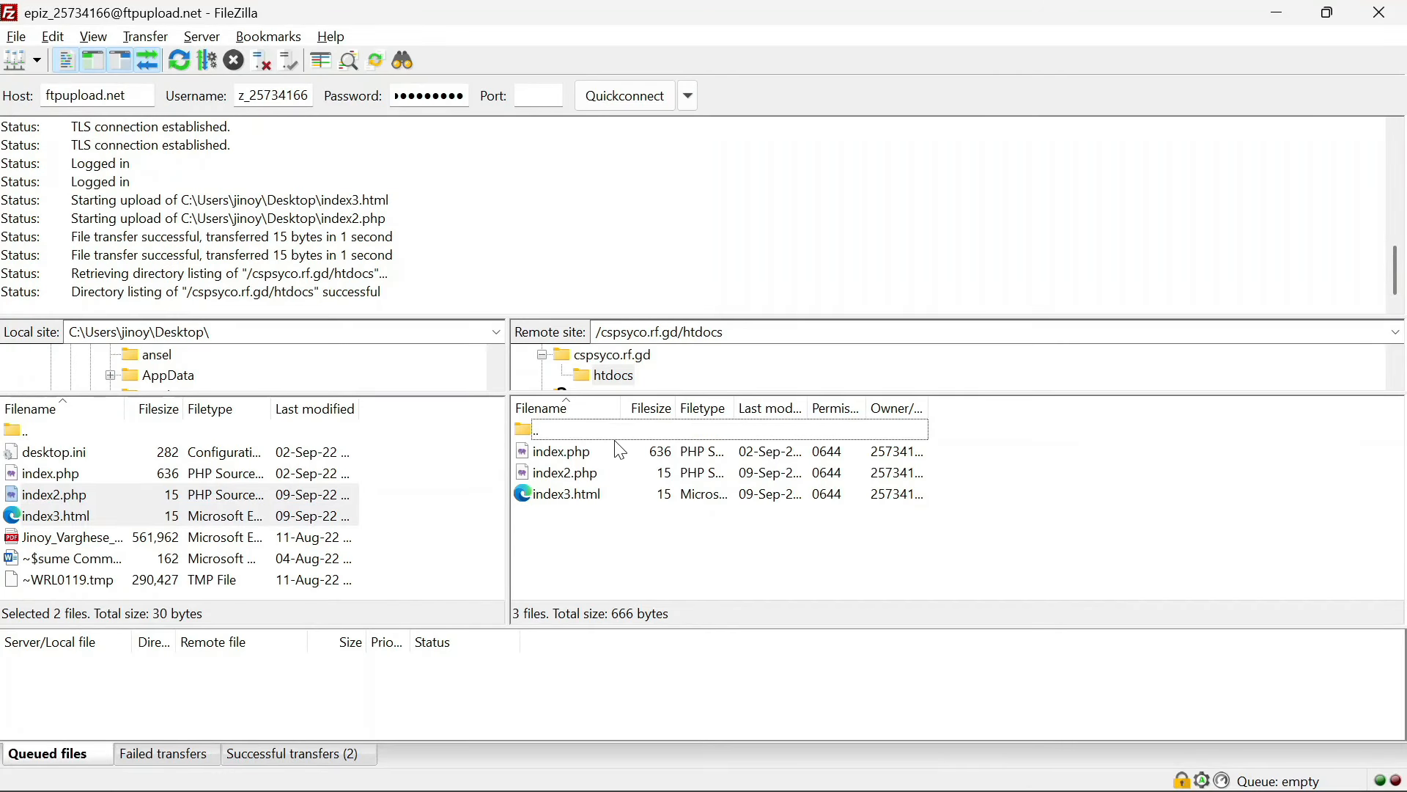
pyautogui.click(599, 476)
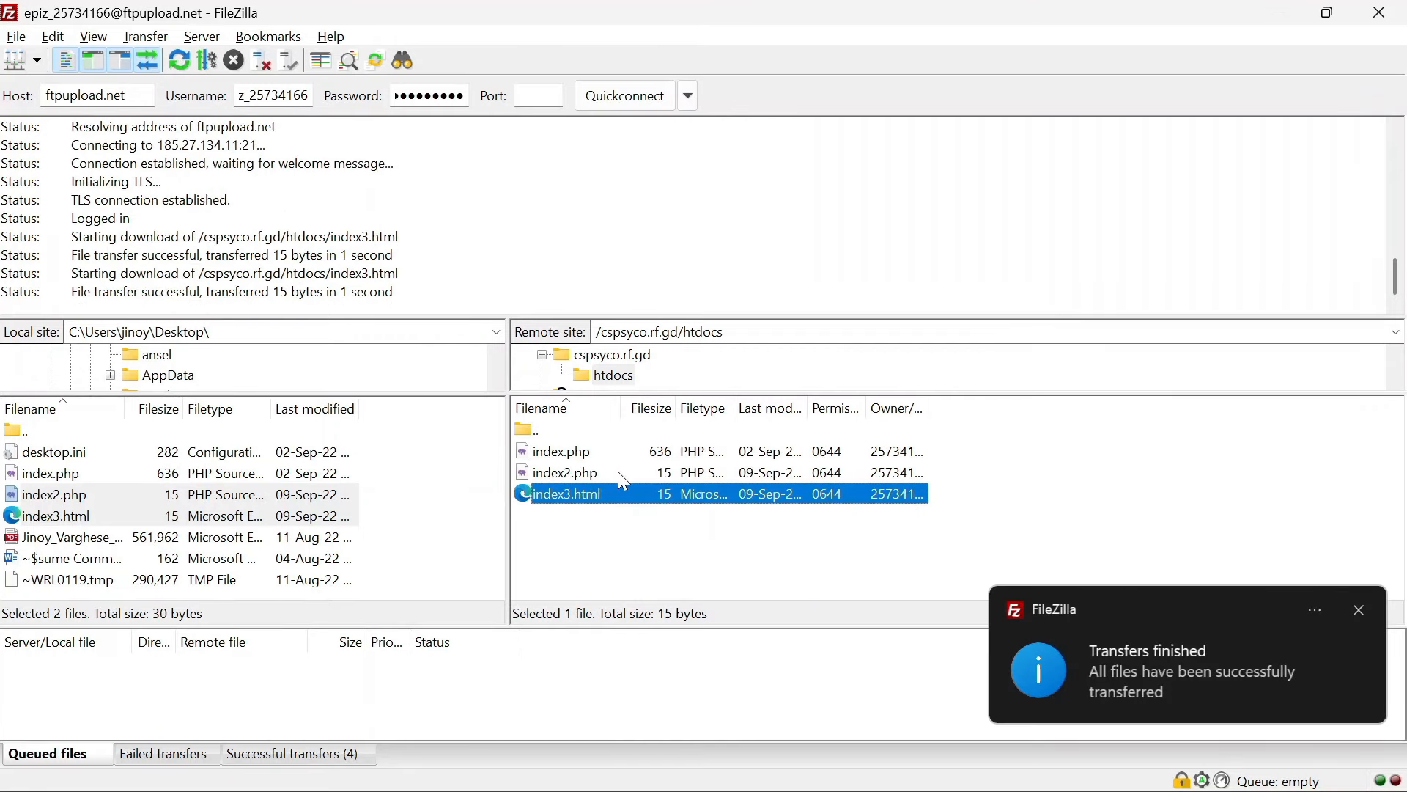
pyautogui.rightClick(623, 480)
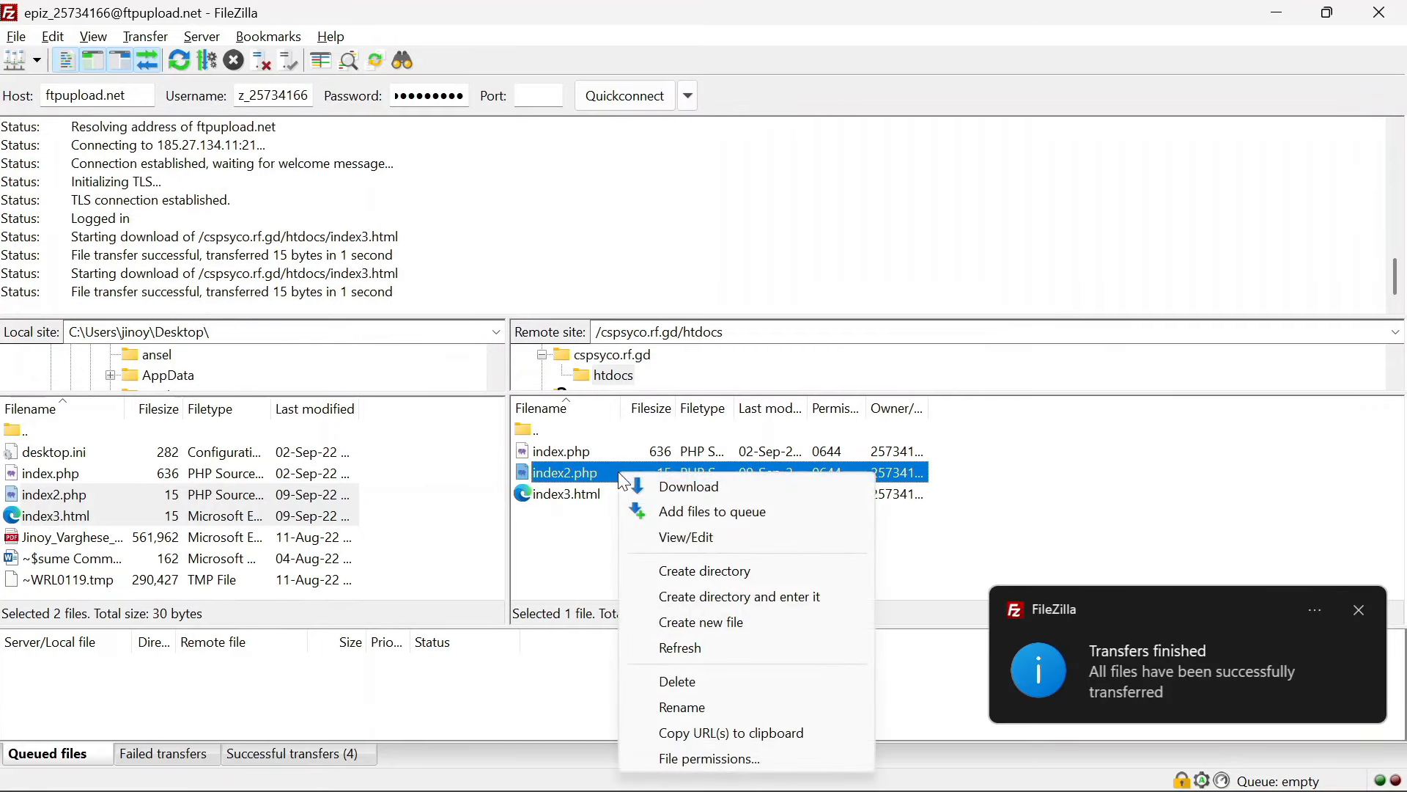
pyautogui.click(685, 539)
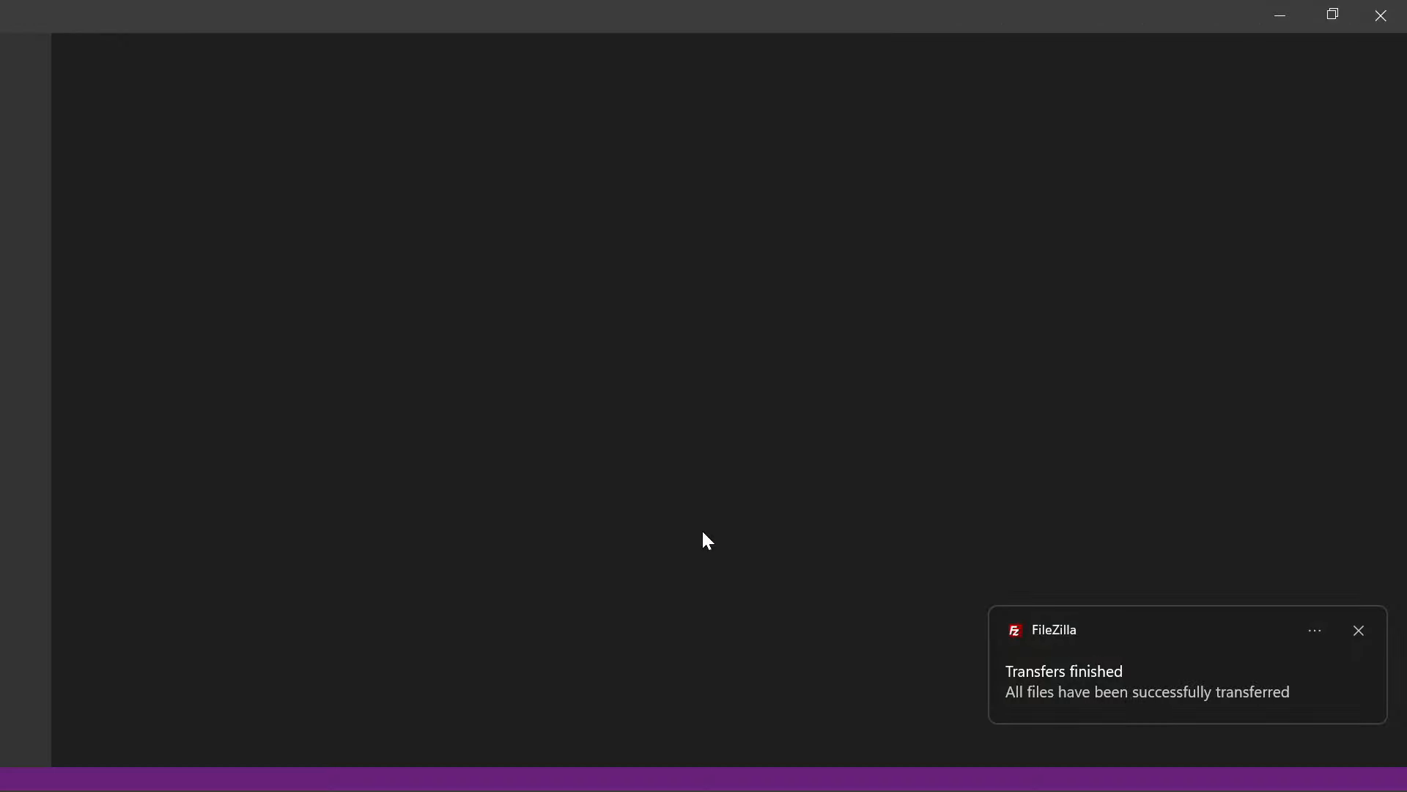
# Replace the index2 heading text with 'Hello World', save via File > Save, and minimize VS Code
pyautogui.click(1359, 631)
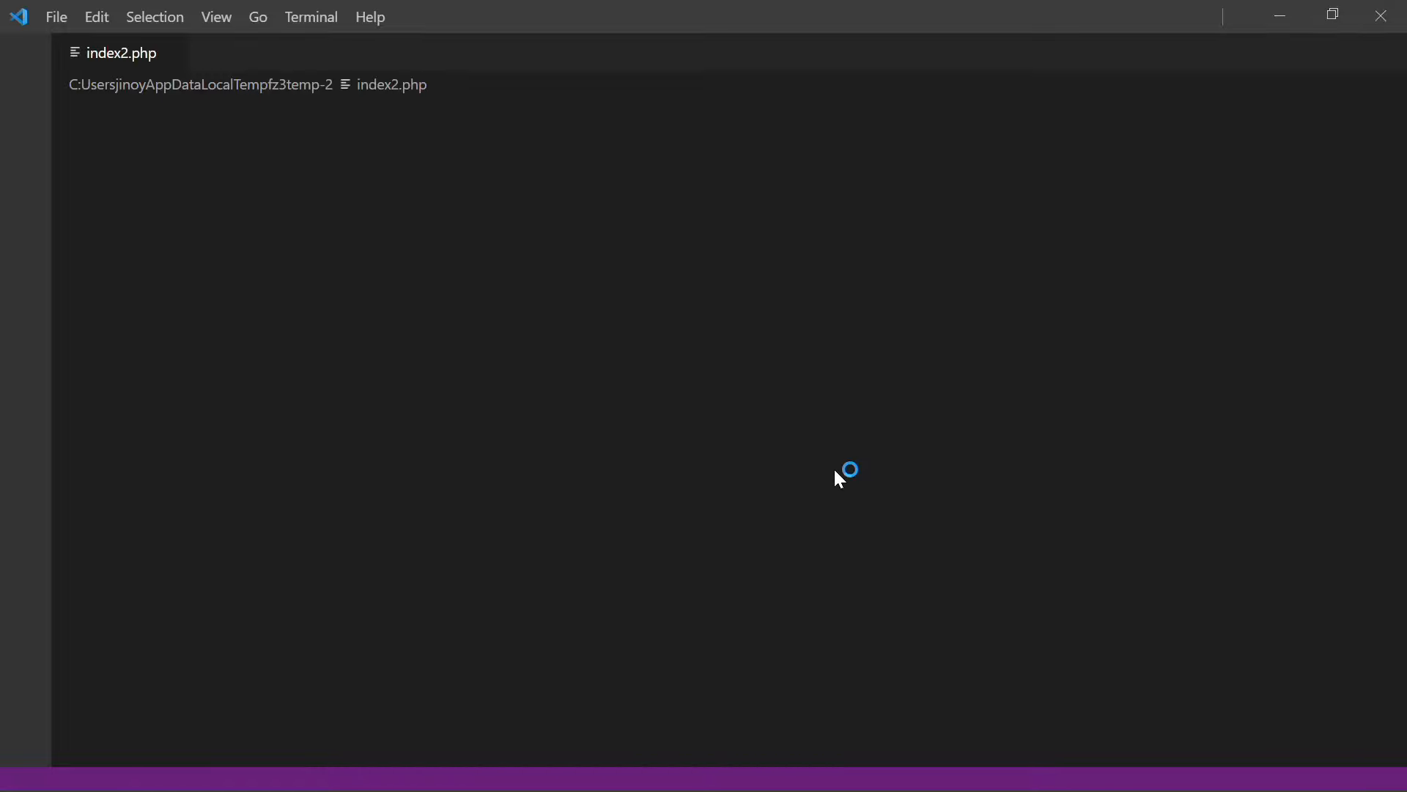
pyautogui.click(214, 107)
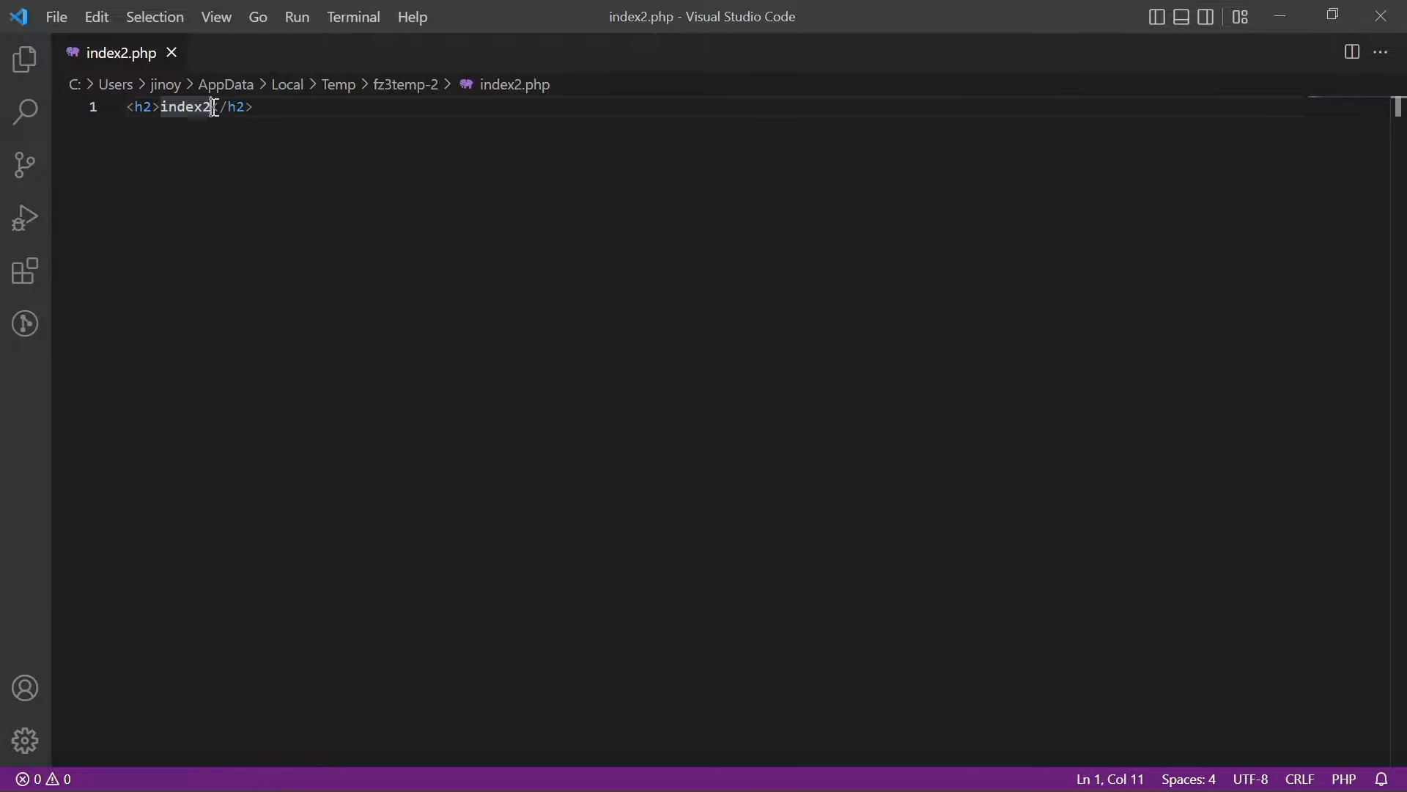
pyautogui.press('BackSpace')
pyautogui.press('BackSpace')
pyautogui.press('BackSpace')
pyautogui.press('BackSpace')
pyautogui.press('BackSpace')
pyautogui.press('BackSpace')
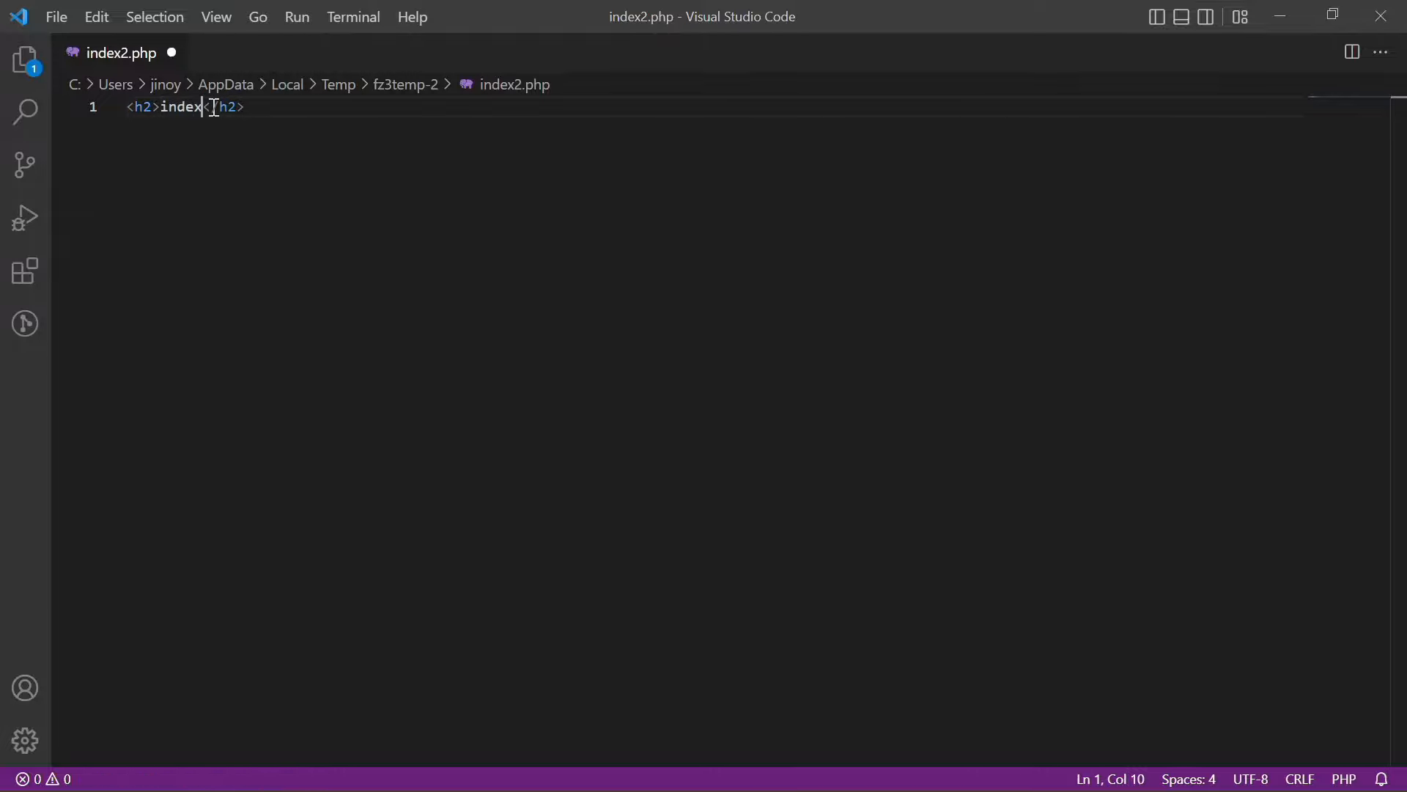
pyautogui.write('Hello ')
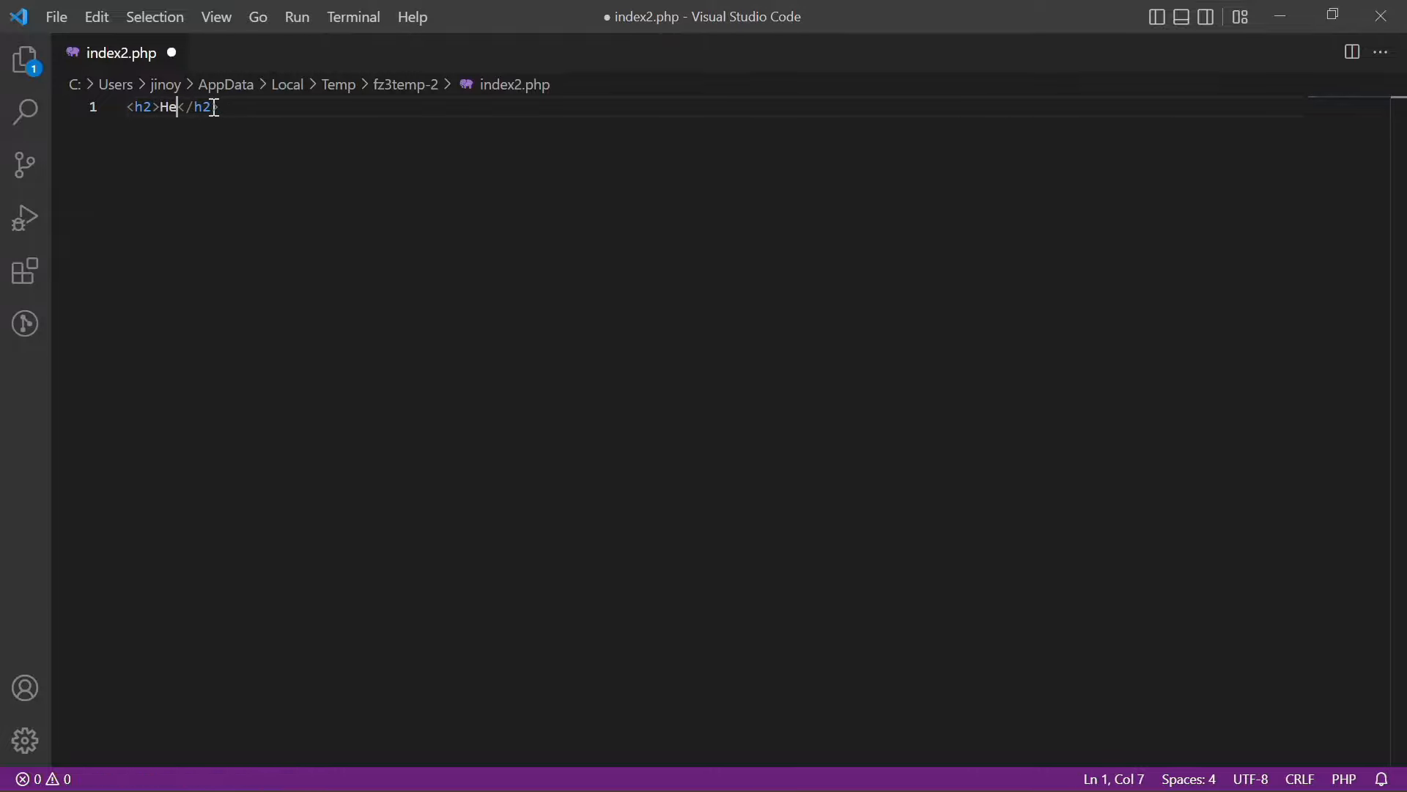
pyautogui.write('World')
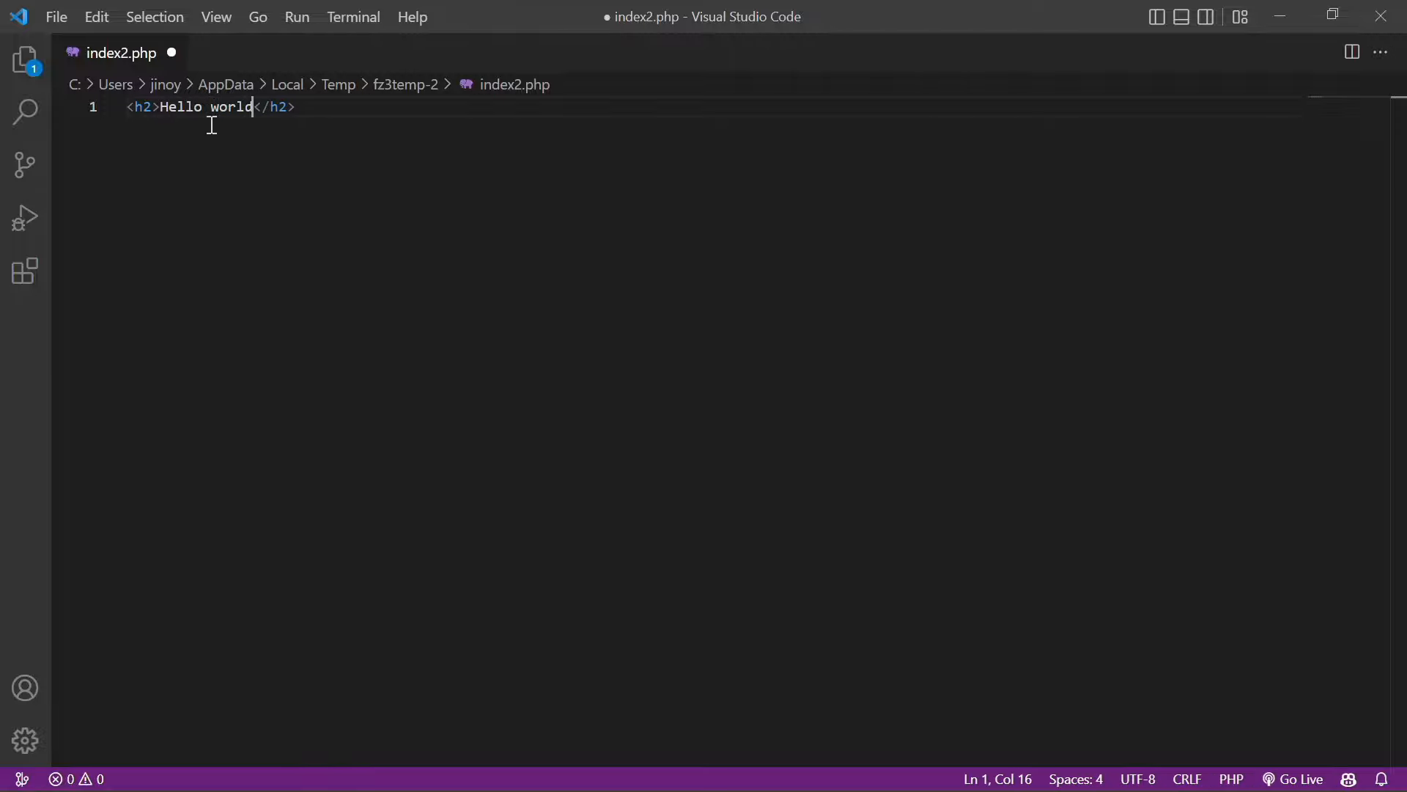
pyautogui.click(54, 20)
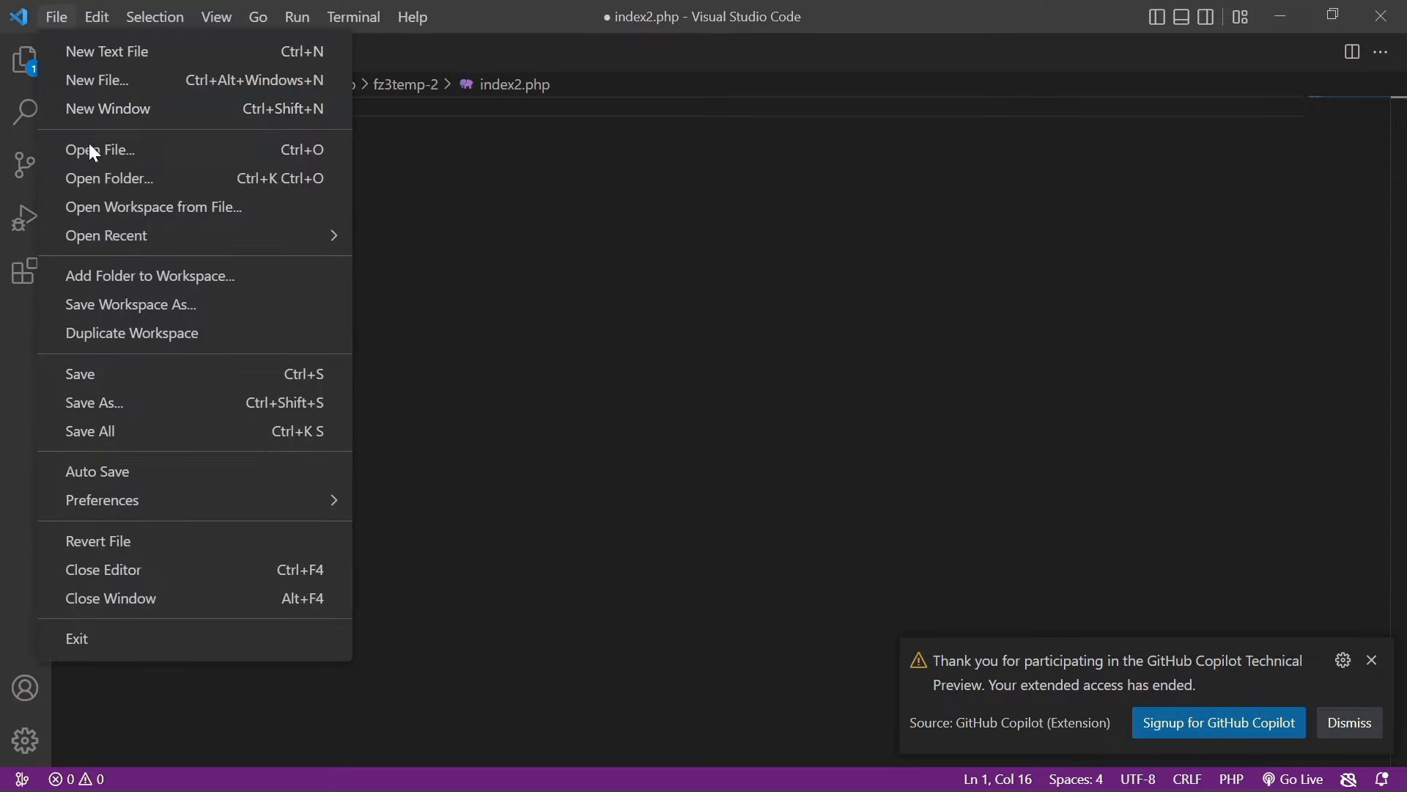
pyautogui.click(102, 388)
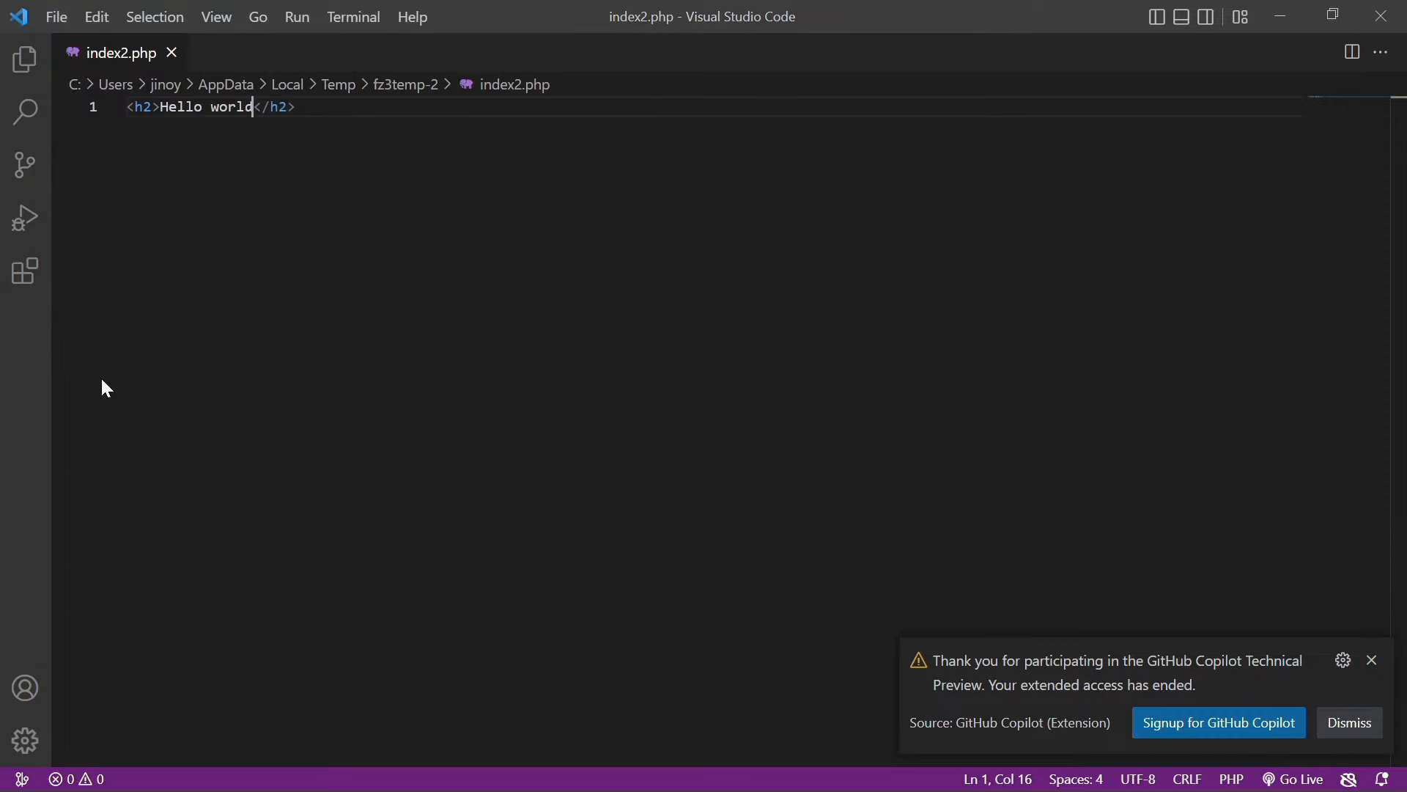
pyautogui.click(1279, 10)
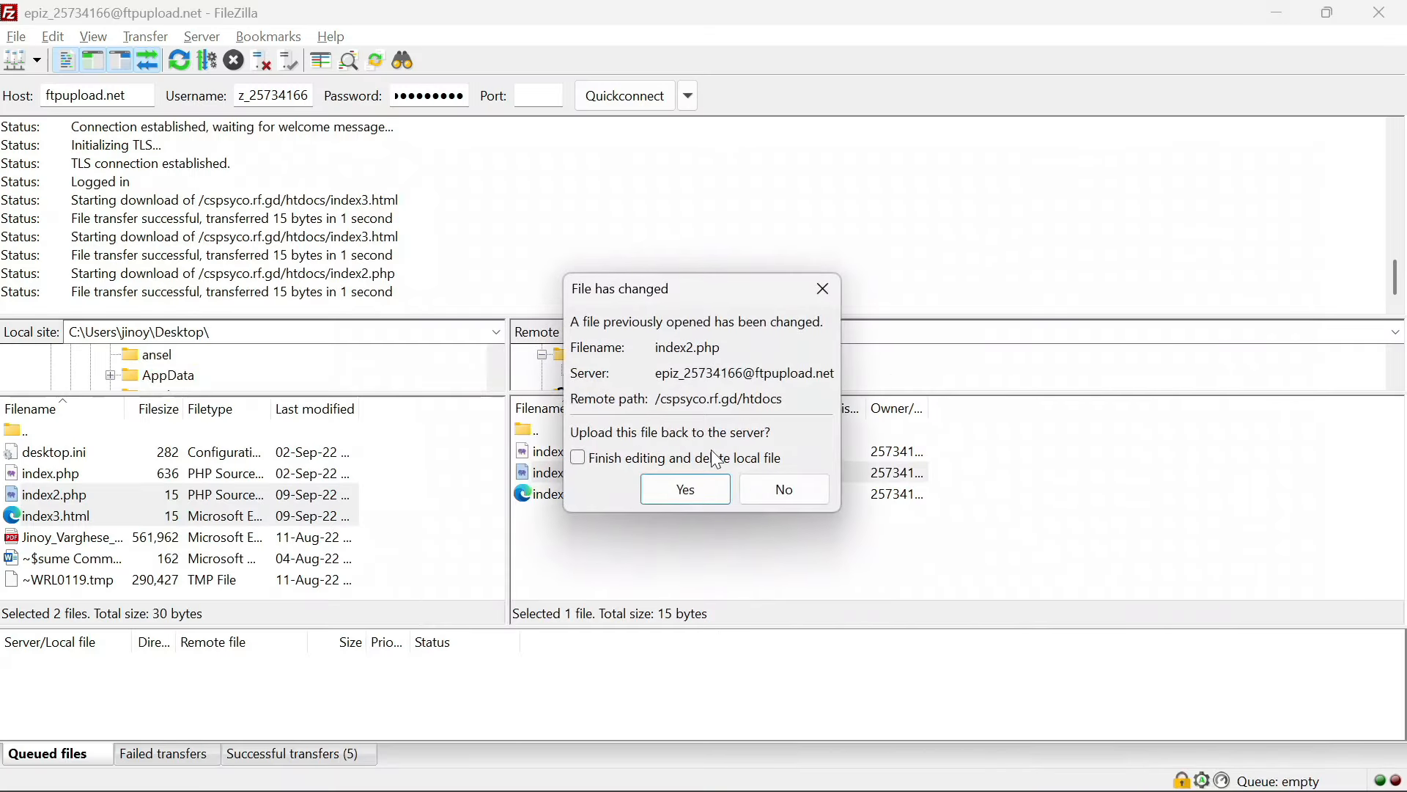
# Confirm uploading the changed index2.php to htdocs, then switch to Chrome
pyautogui.click(671, 486)
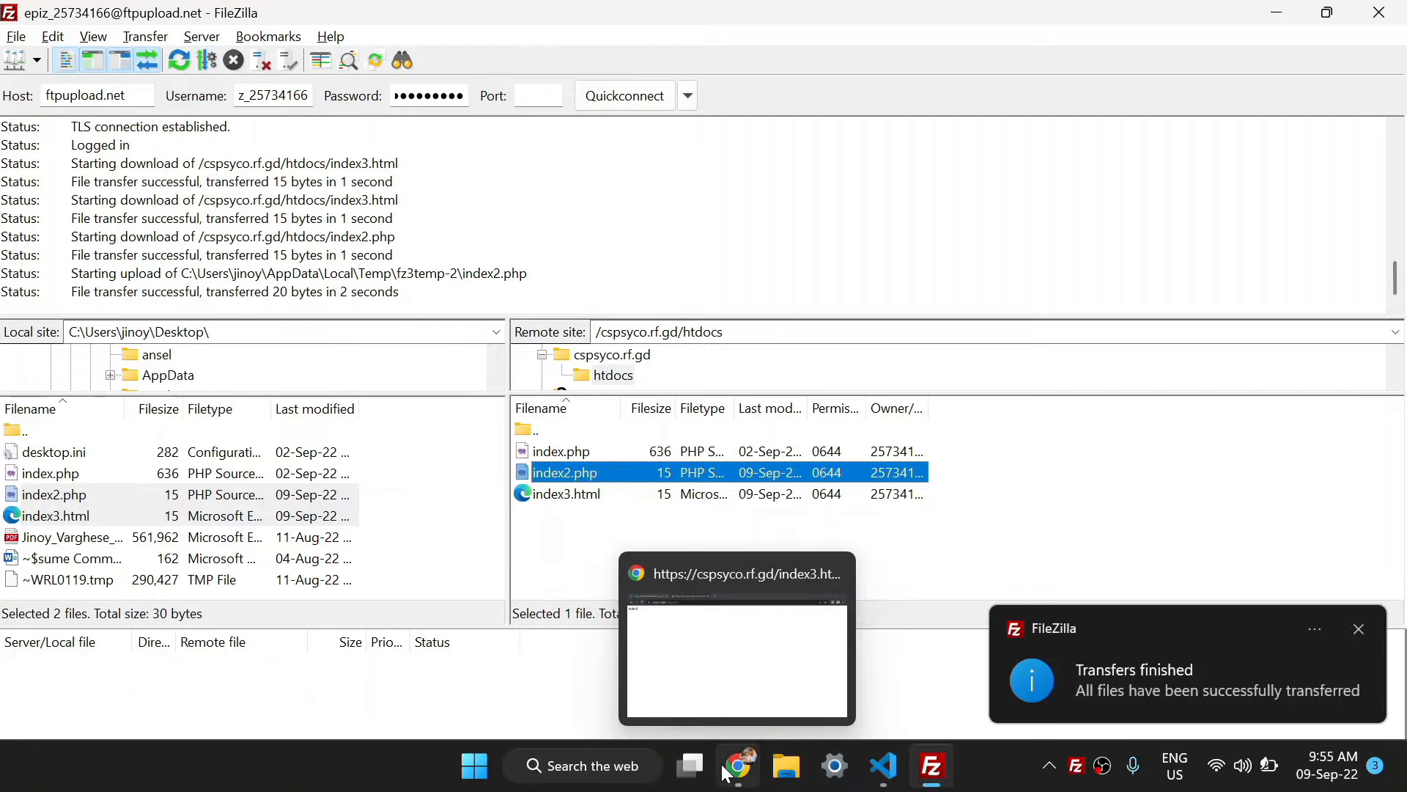
pyautogui.click(740, 770)
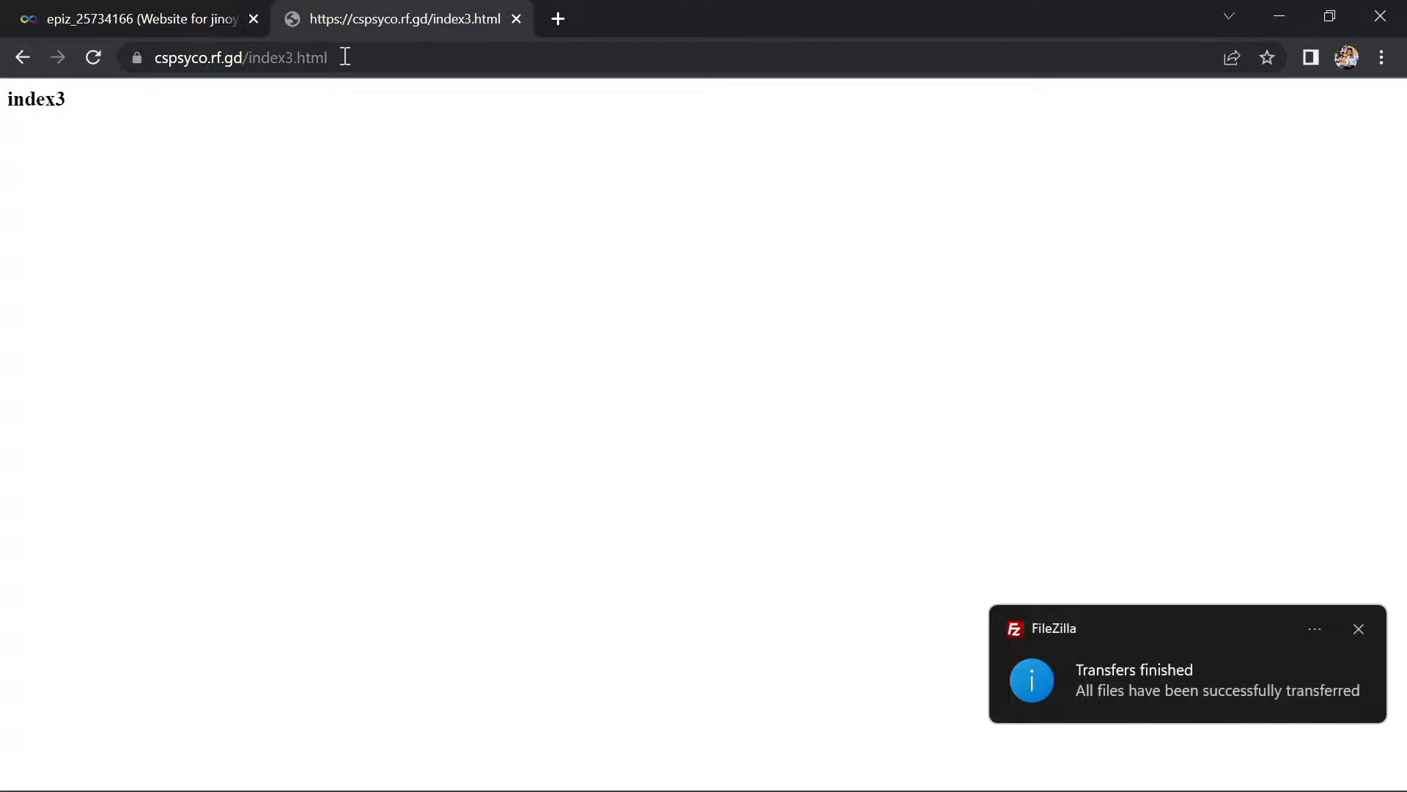
# Load cspsyco.rf.gd/index2.php to confirm the Hello World heading, then minimize Chrome
pyautogui.moveTo(327, 56); pyautogui.dragTo(289, 55)
pyautogui.write('2.php')
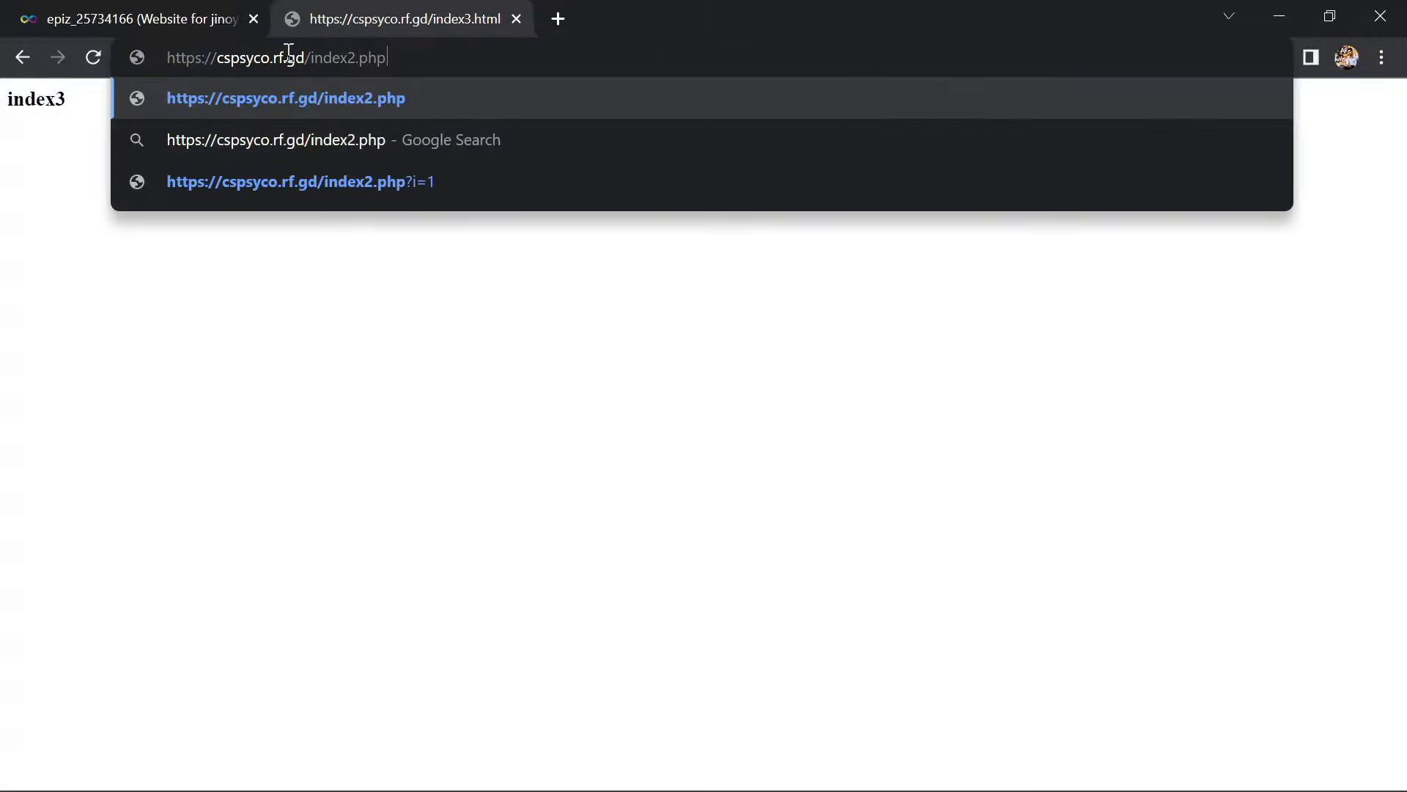
pyautogui.press('Return')
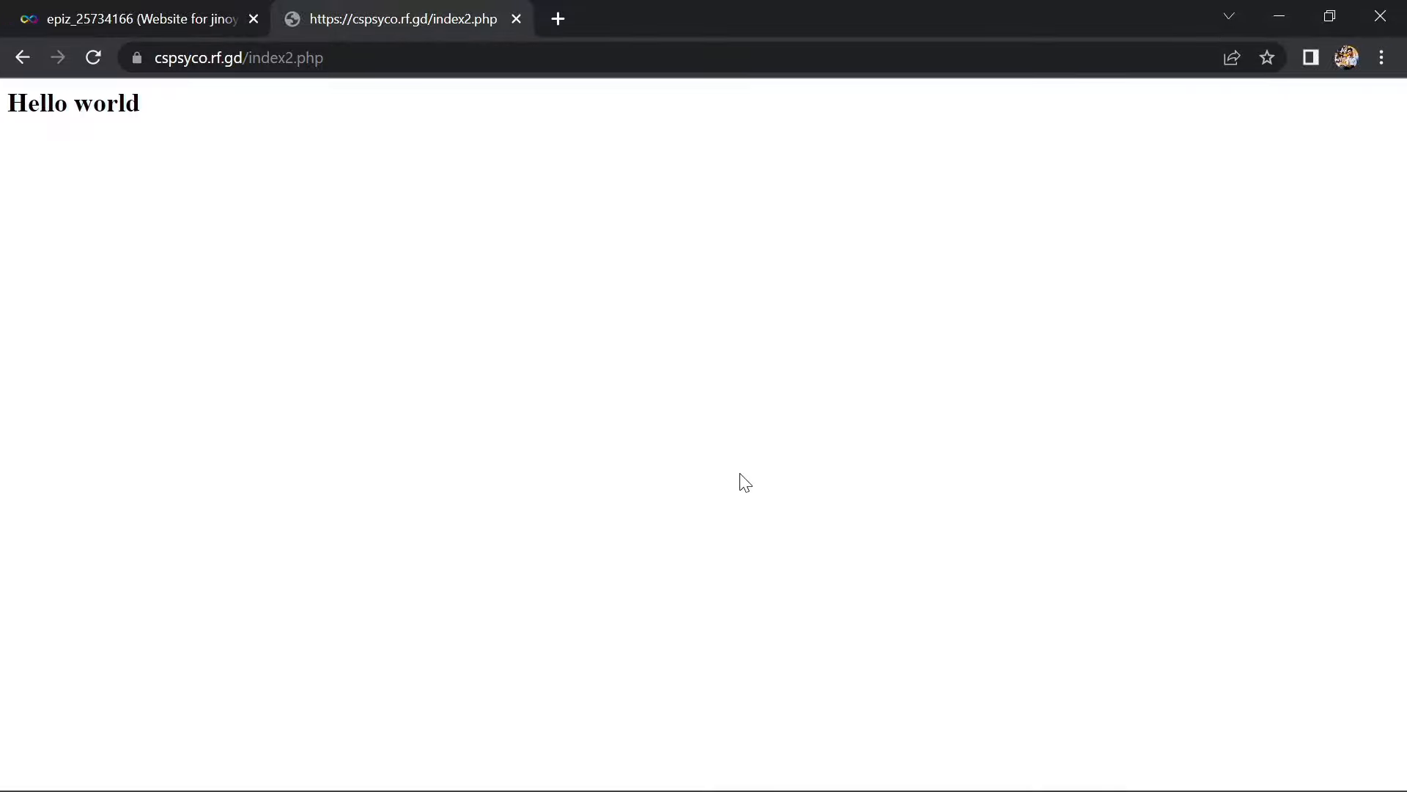
pyautogui.click(1283, 10)
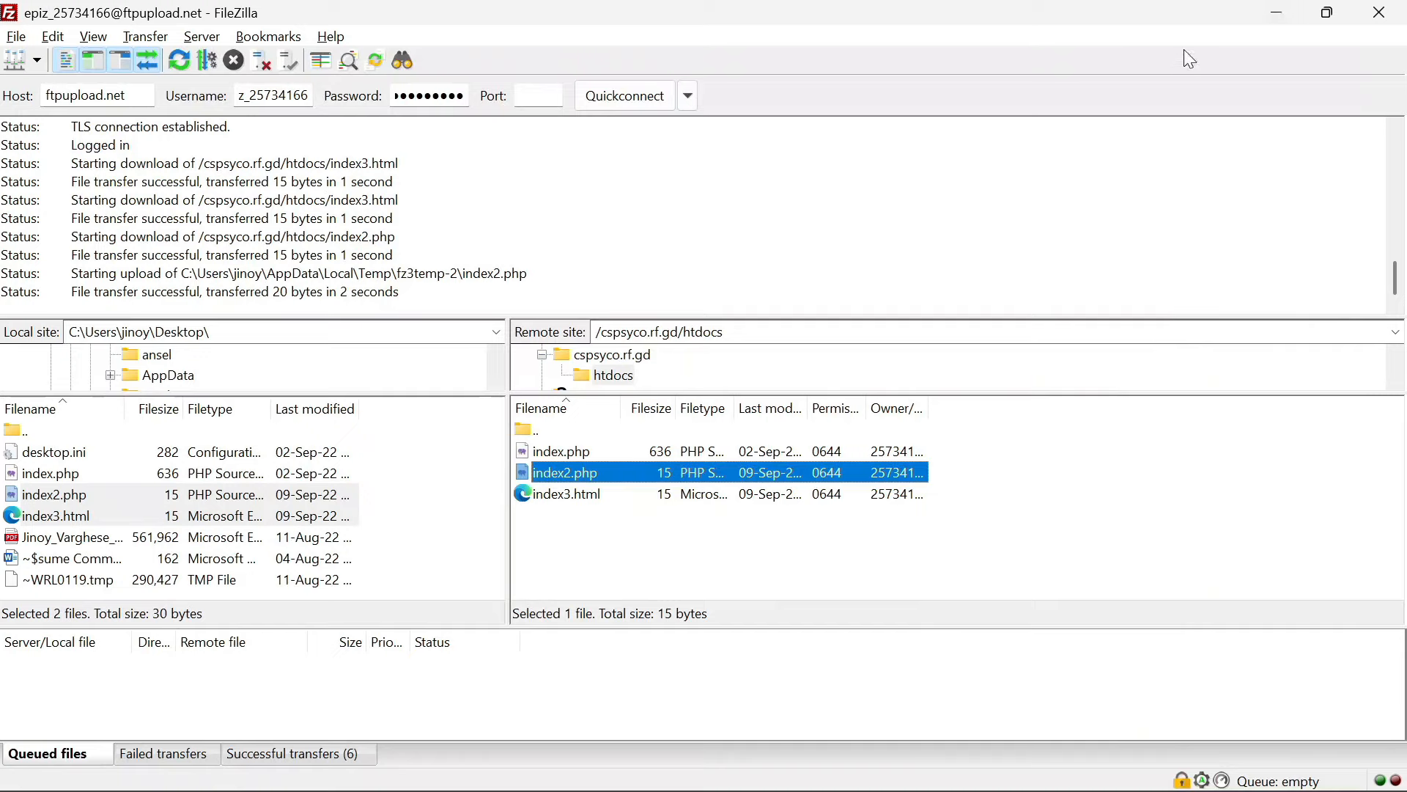
# Upload the PDF from the Desktop into htdocs, then delete it from the server
pyautogui.click(1034, 446)
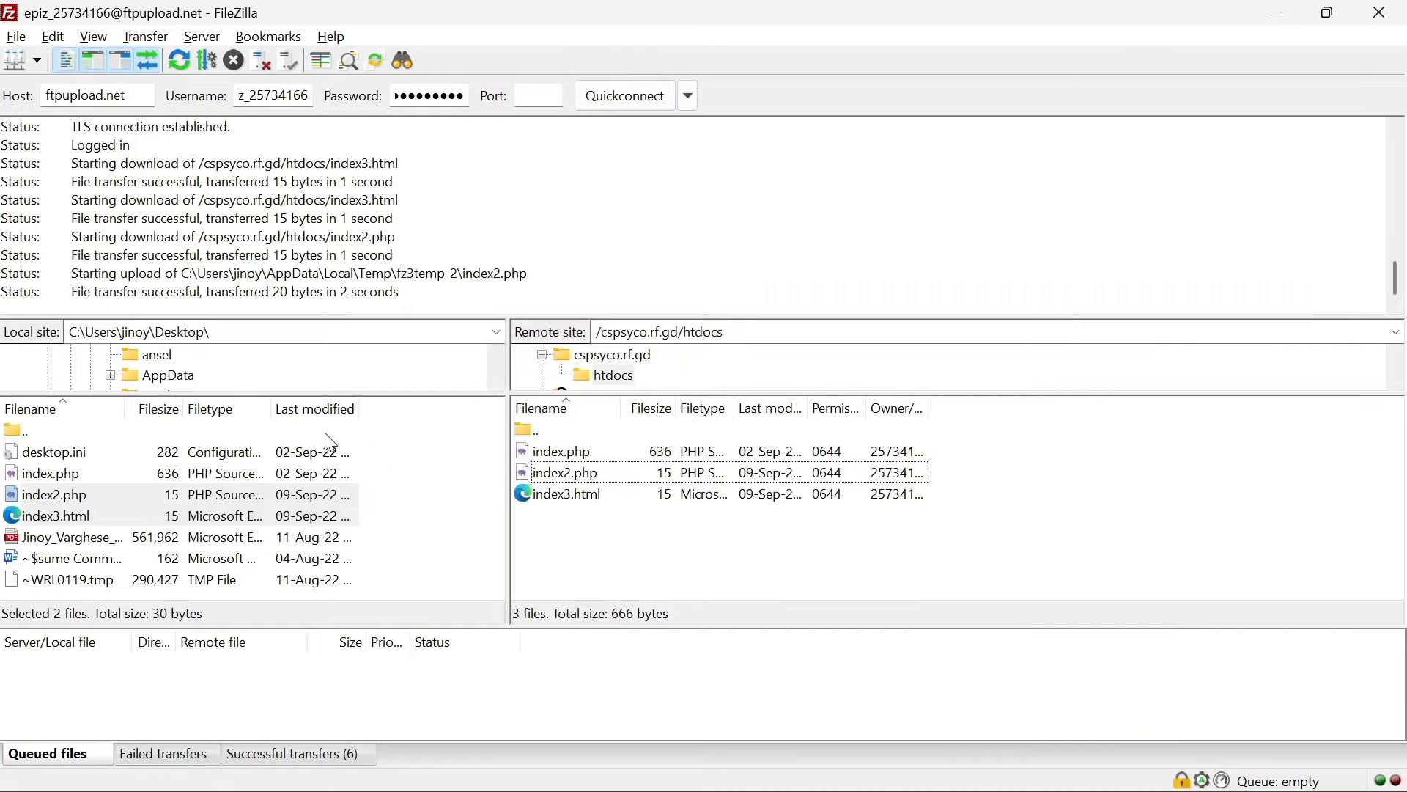
pyautogui.keyDown('ctrl'); pyautogui.click(126, 544); pyautogui.keyUp('ctrl')
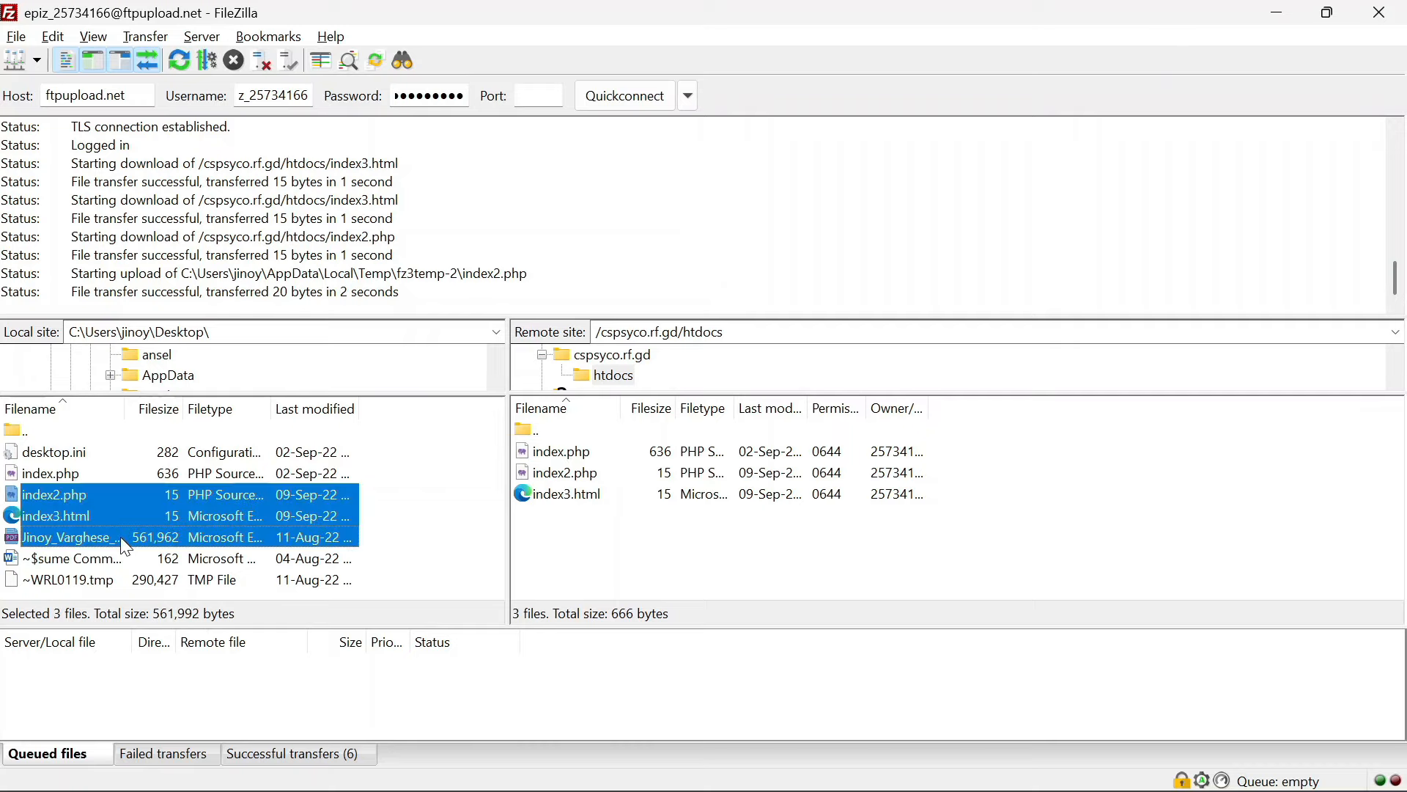
pyautogui.click(127, 547)
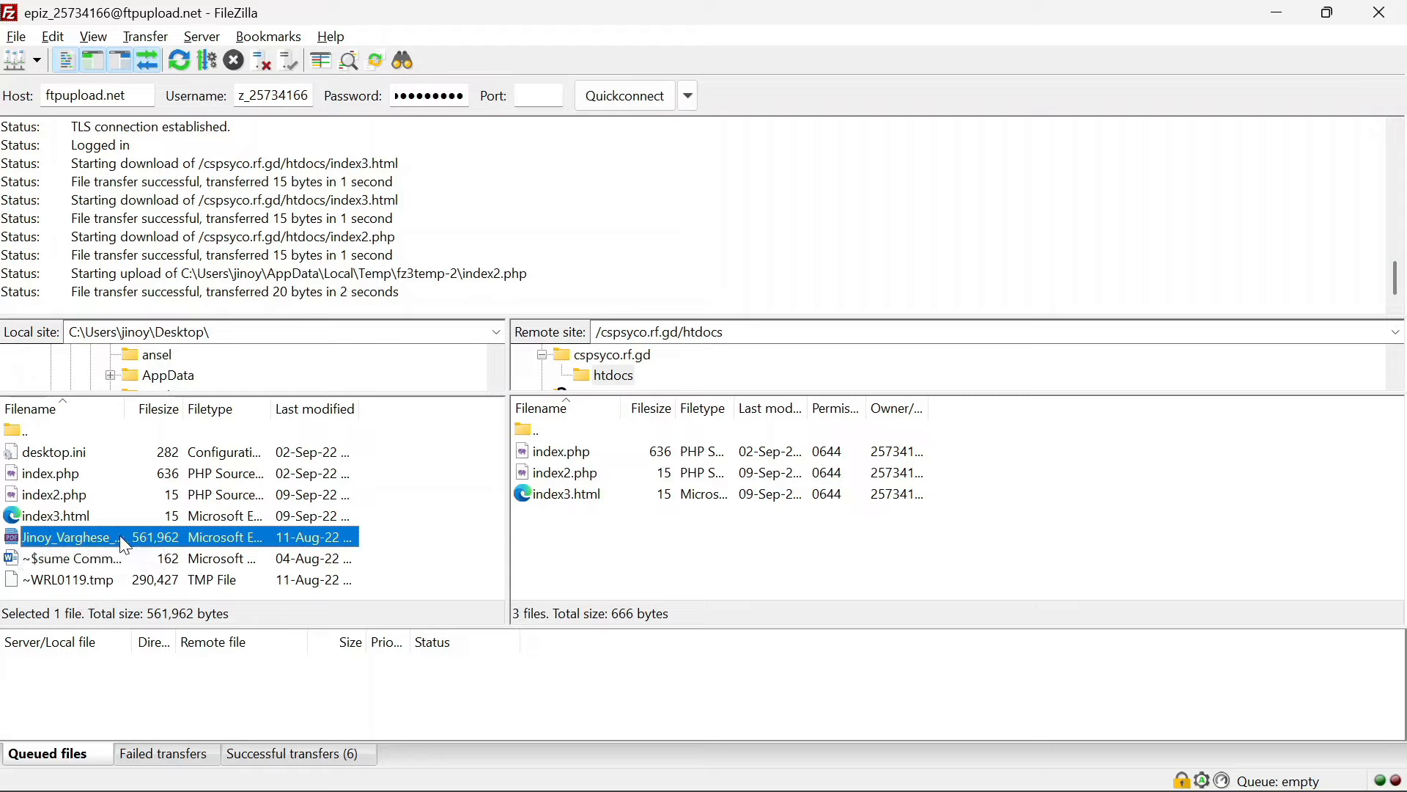
pyautogui.moveTo(116, 537); pyautogui.dragTo(594, 548)
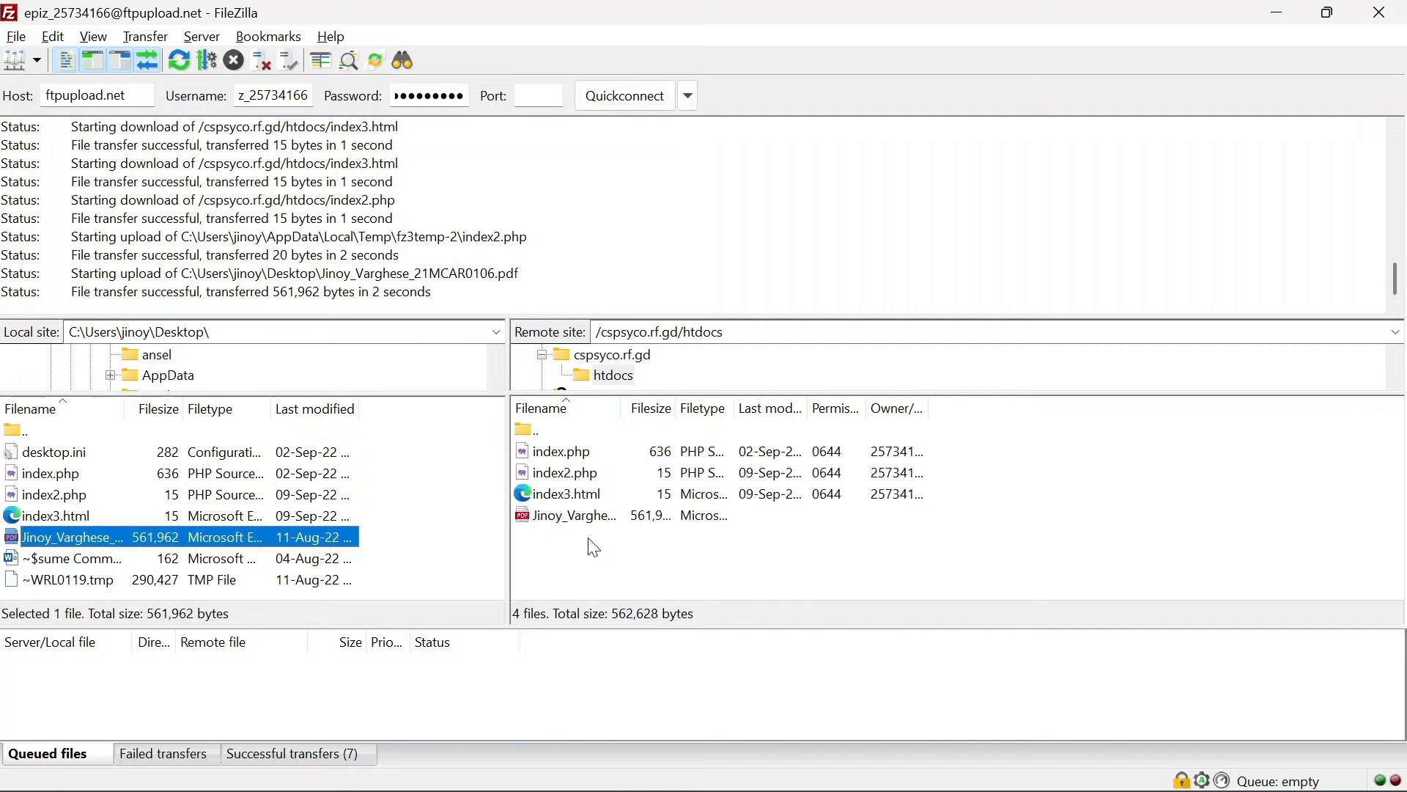
pyautogui.click(625, 524)
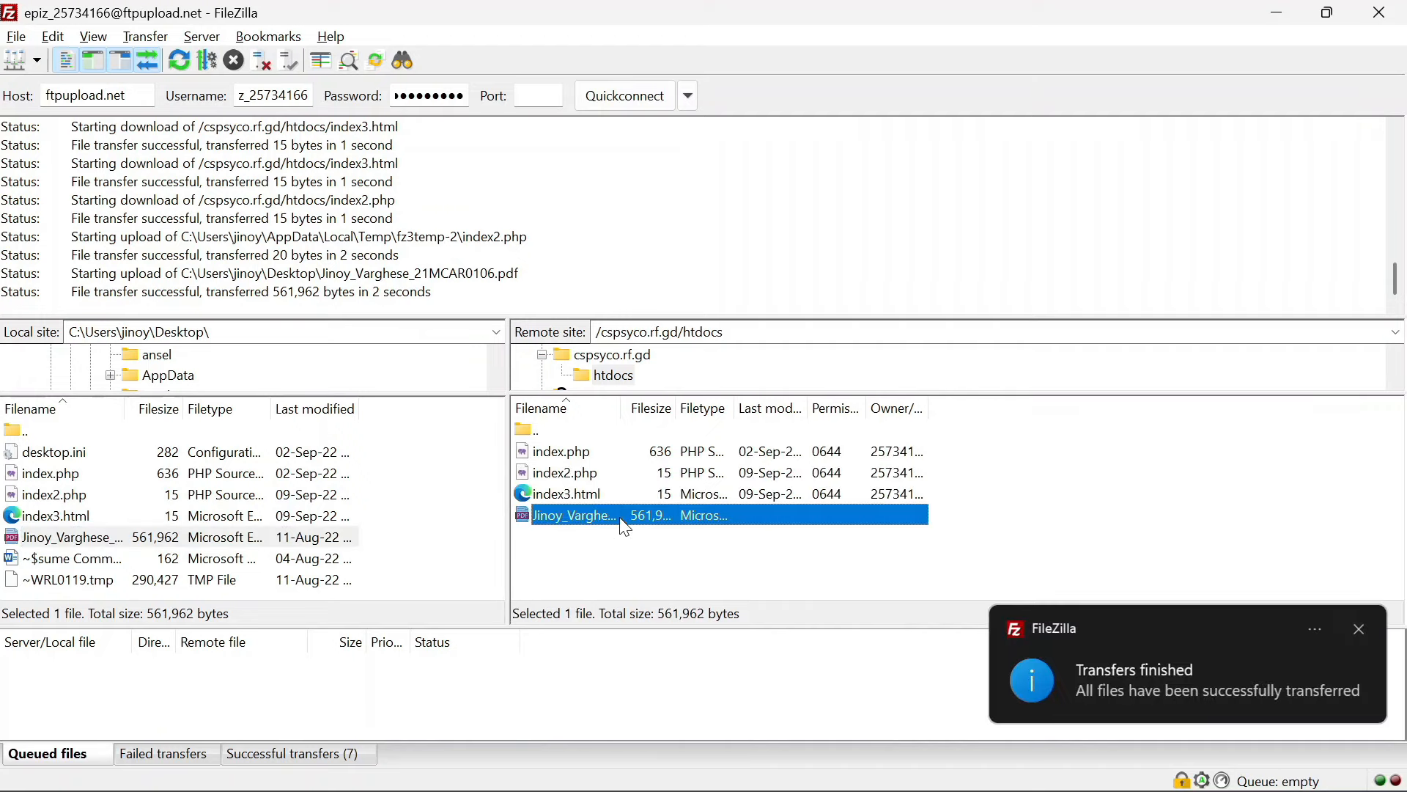
pyautogui.click(745, 587)
pyautogui.click(700, 522)
pyautogui.press('Delete')
pyautogui.click(758, 399)
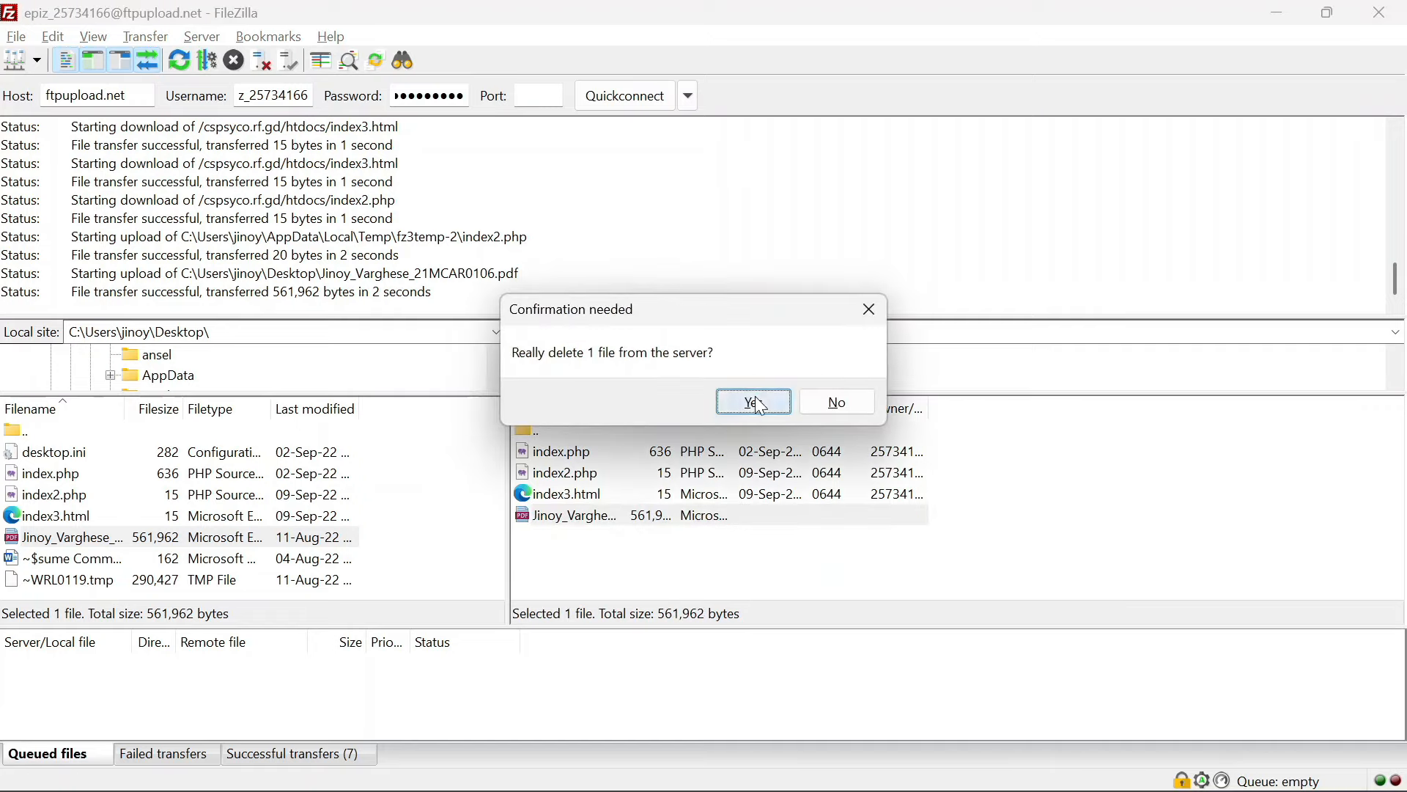
# Delete index2.php and index3.html from htdocs, leaving only index.php, and close FileZilla
pyautogui.click(628, 477)
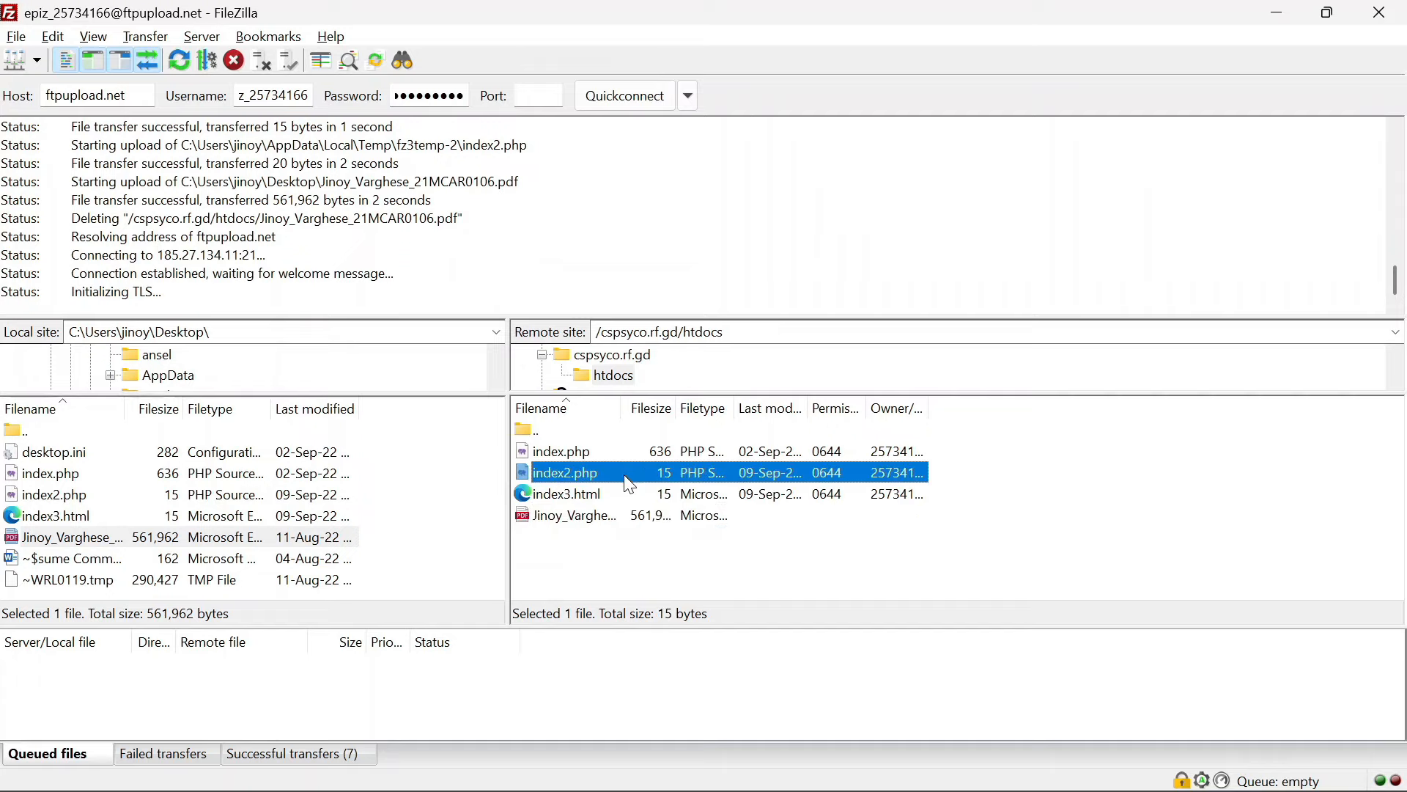
pyautogui.keyDown('ctrl'); pyautogui.click(576, 492); pyautogui.keyUp('ctrl')
pyautogui.press('Delete')
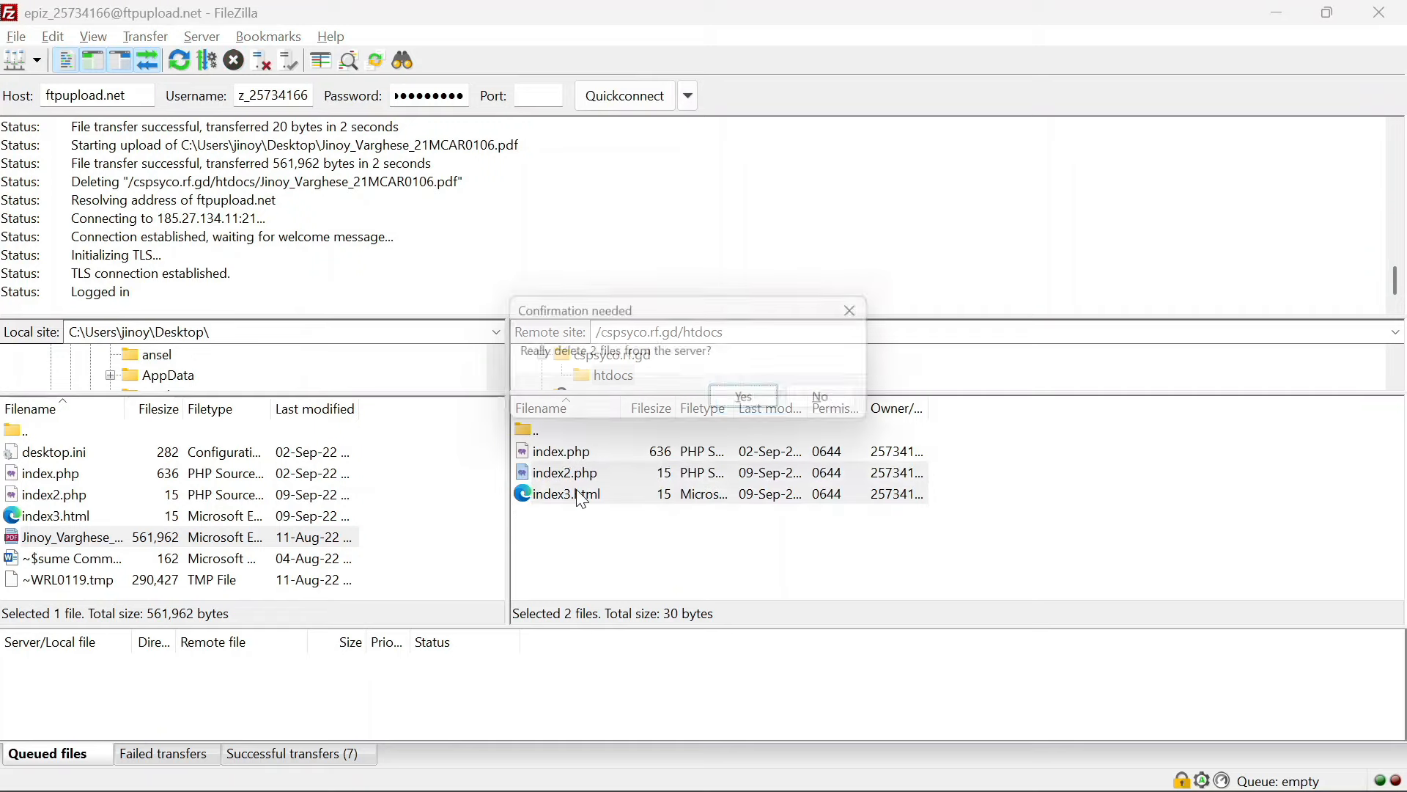
pyautogui.click(746, 403)
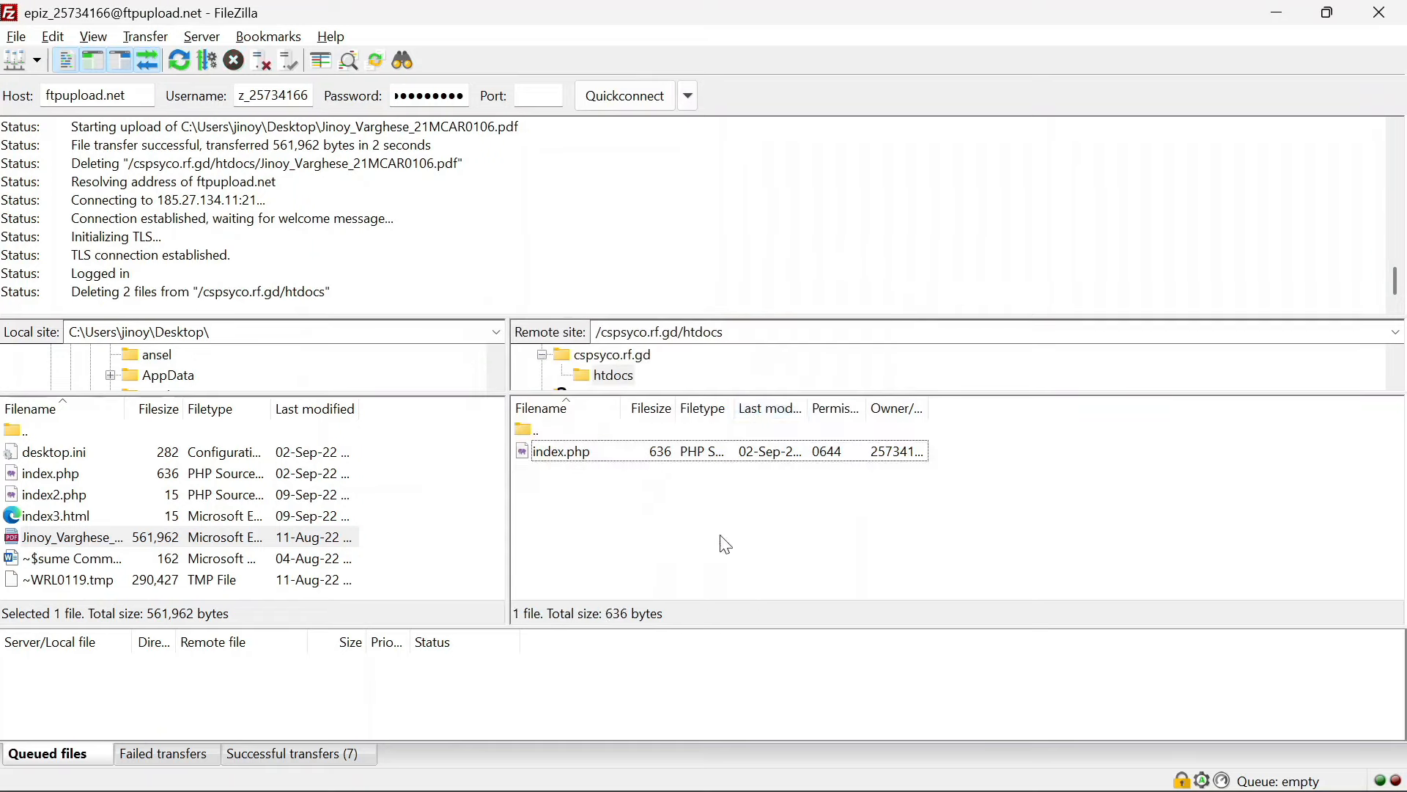
pyautogui.click(1381, 10)
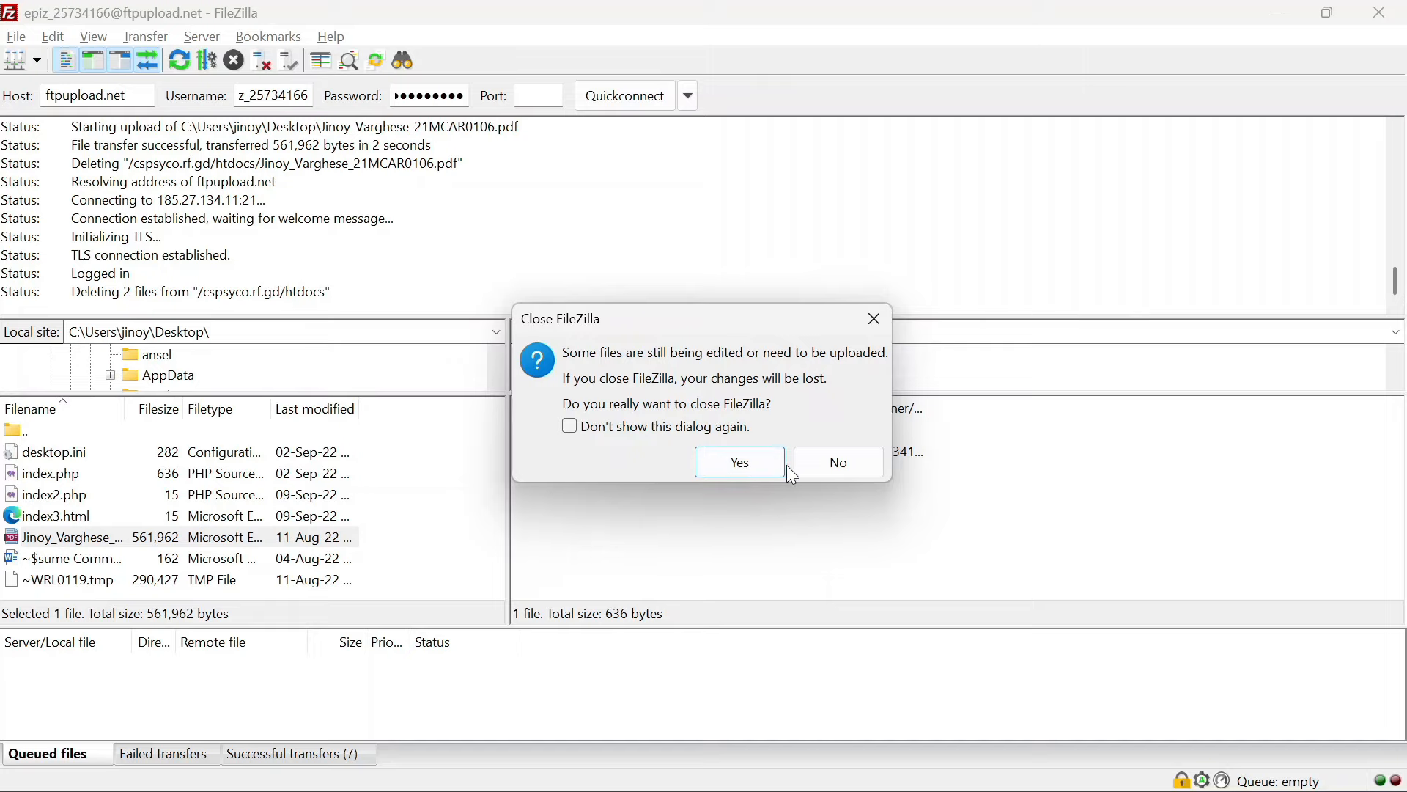
# Close FileZilla, reload index2.php in Chrome to see the 404 Not Found page, then minimize Chrome
pyautogui.click(765, 462)
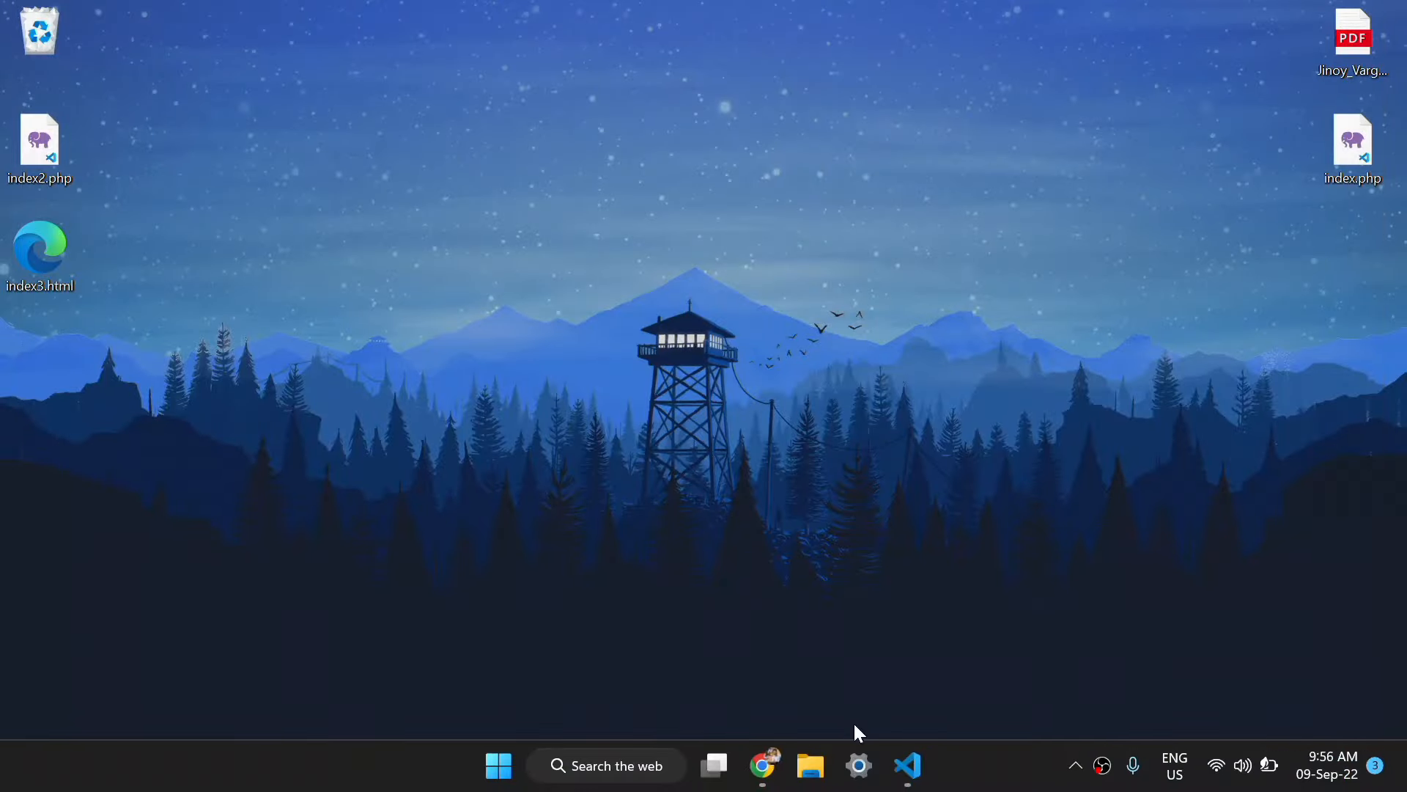
pyautogui.click(763, 762)
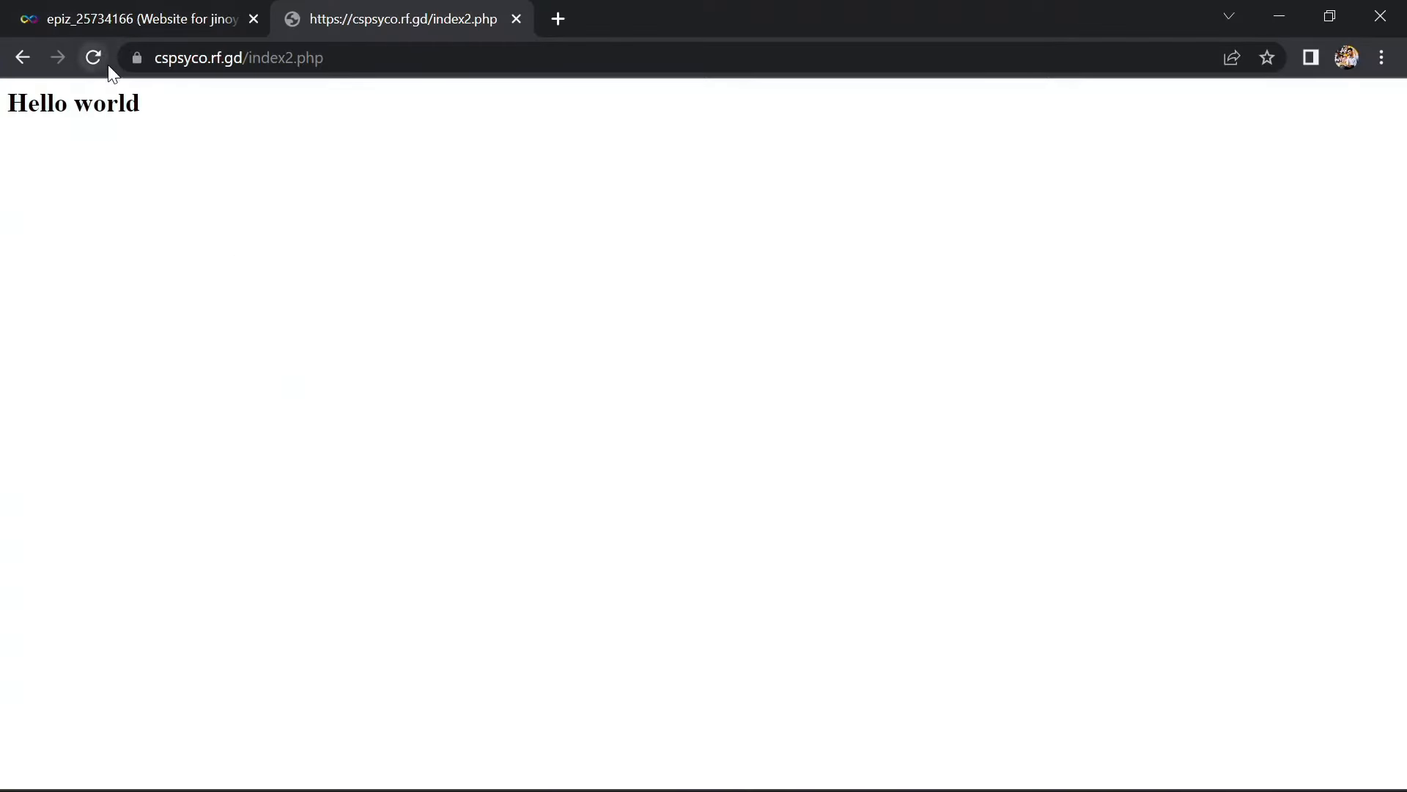
pyautogui.click(98, 57)
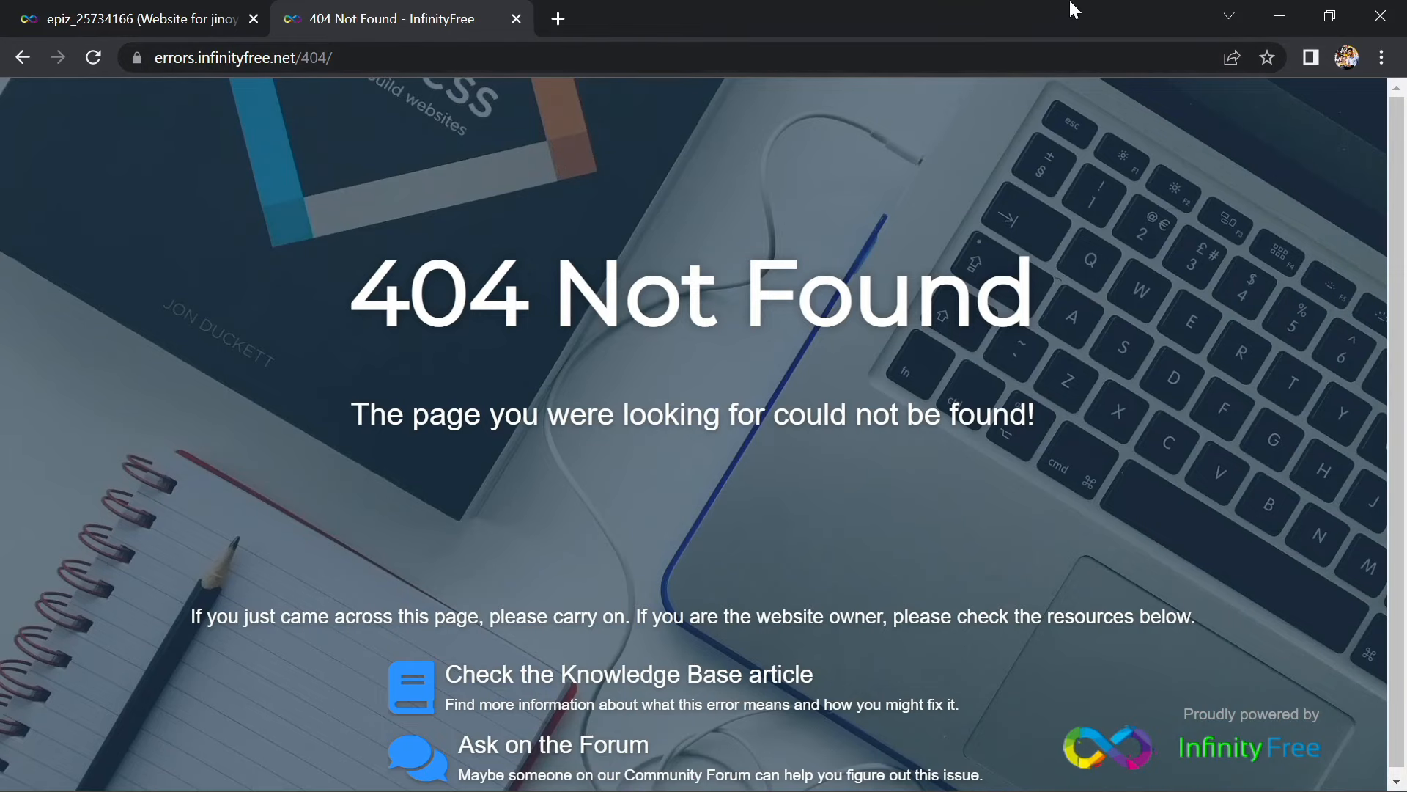
pyautogui.click(1277, 11)
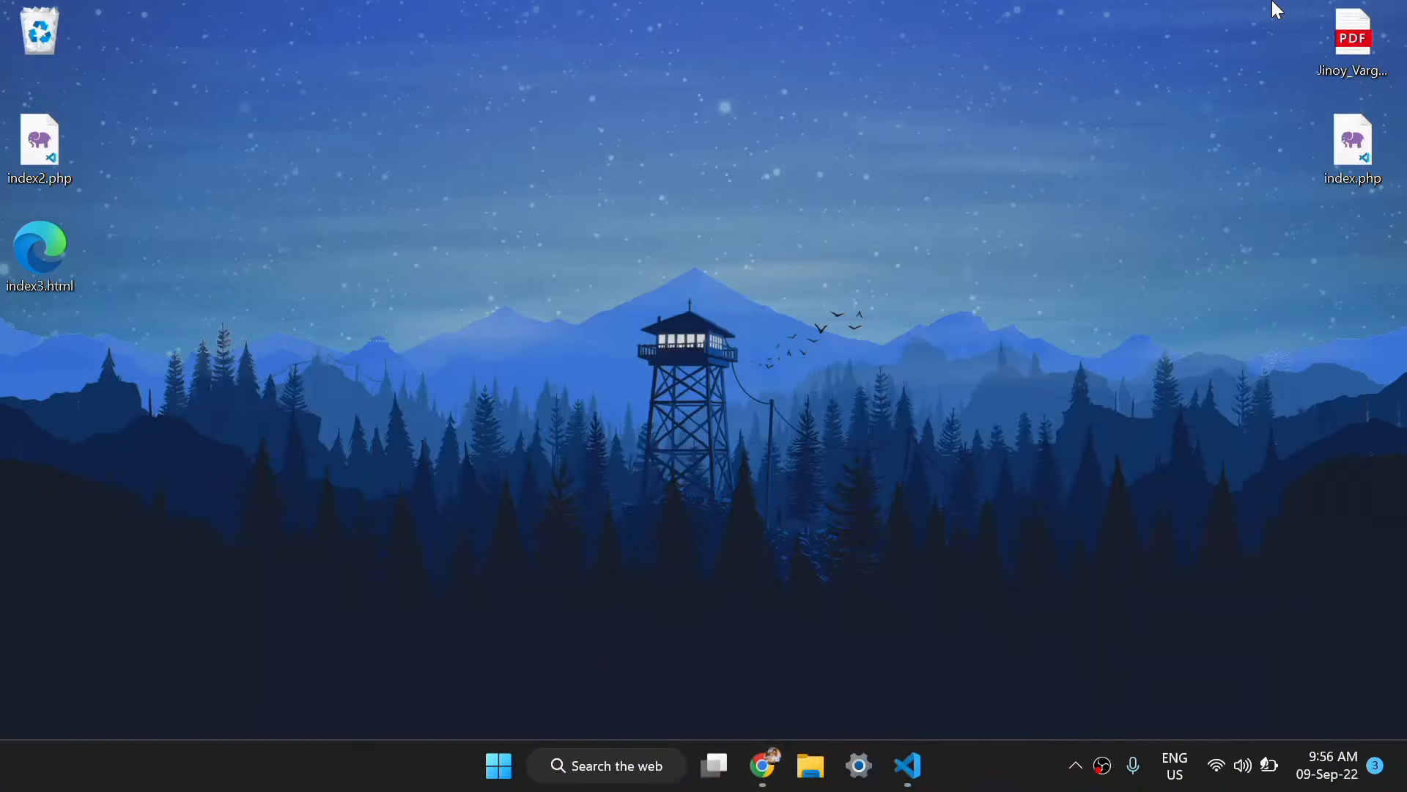
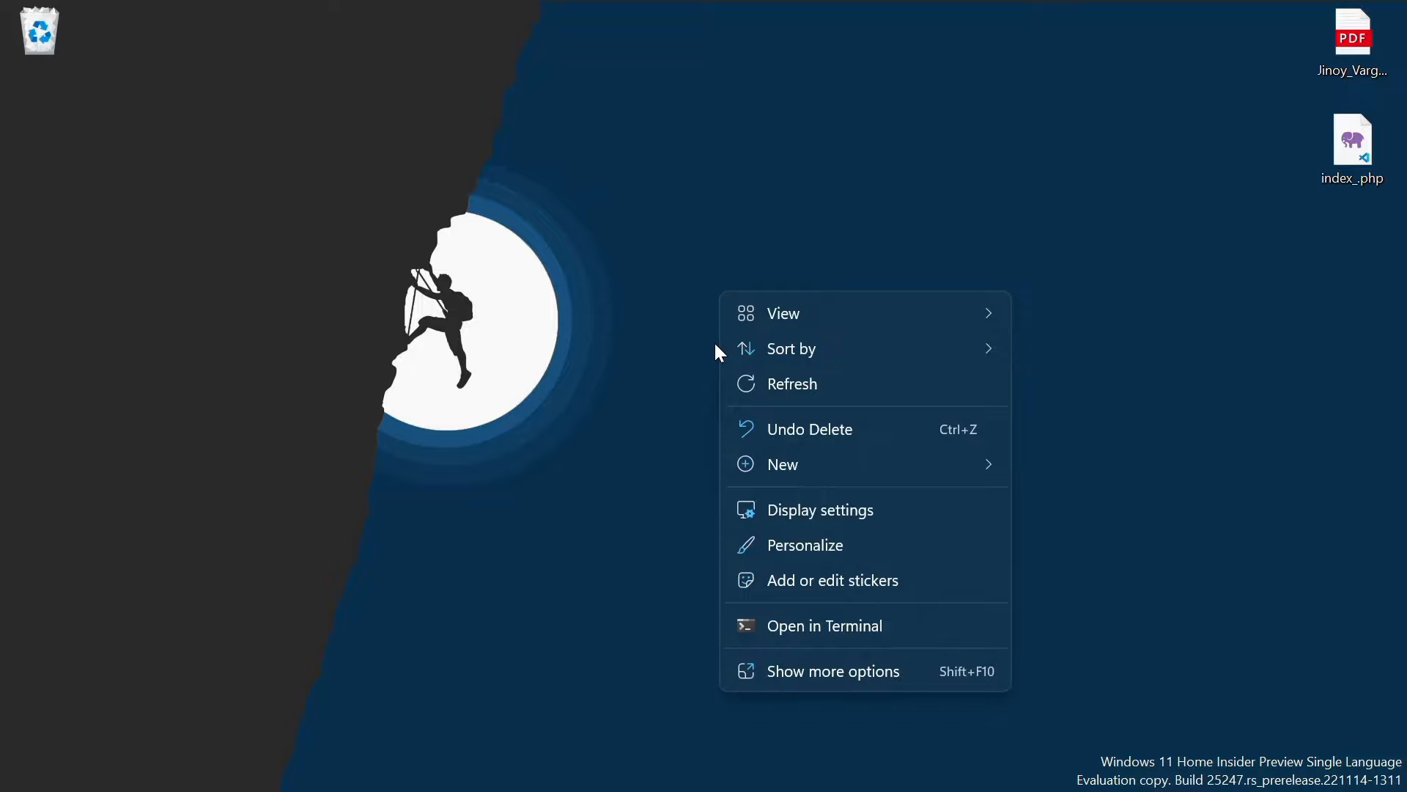
# Create a new desktop folder named 'host', then launch Google Chrome
pyautogui.click(716, 345)
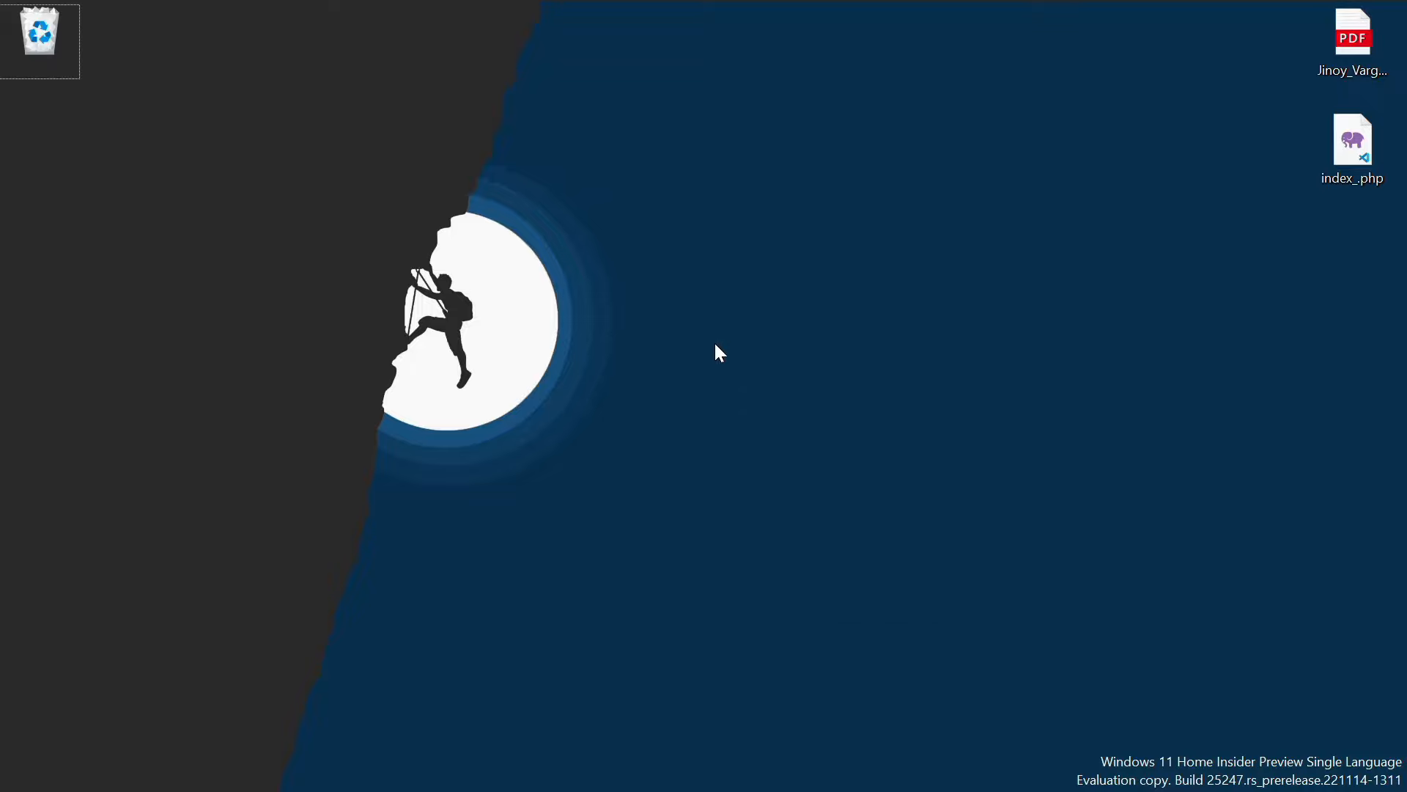
pyautogui.rightClick(715, 345)
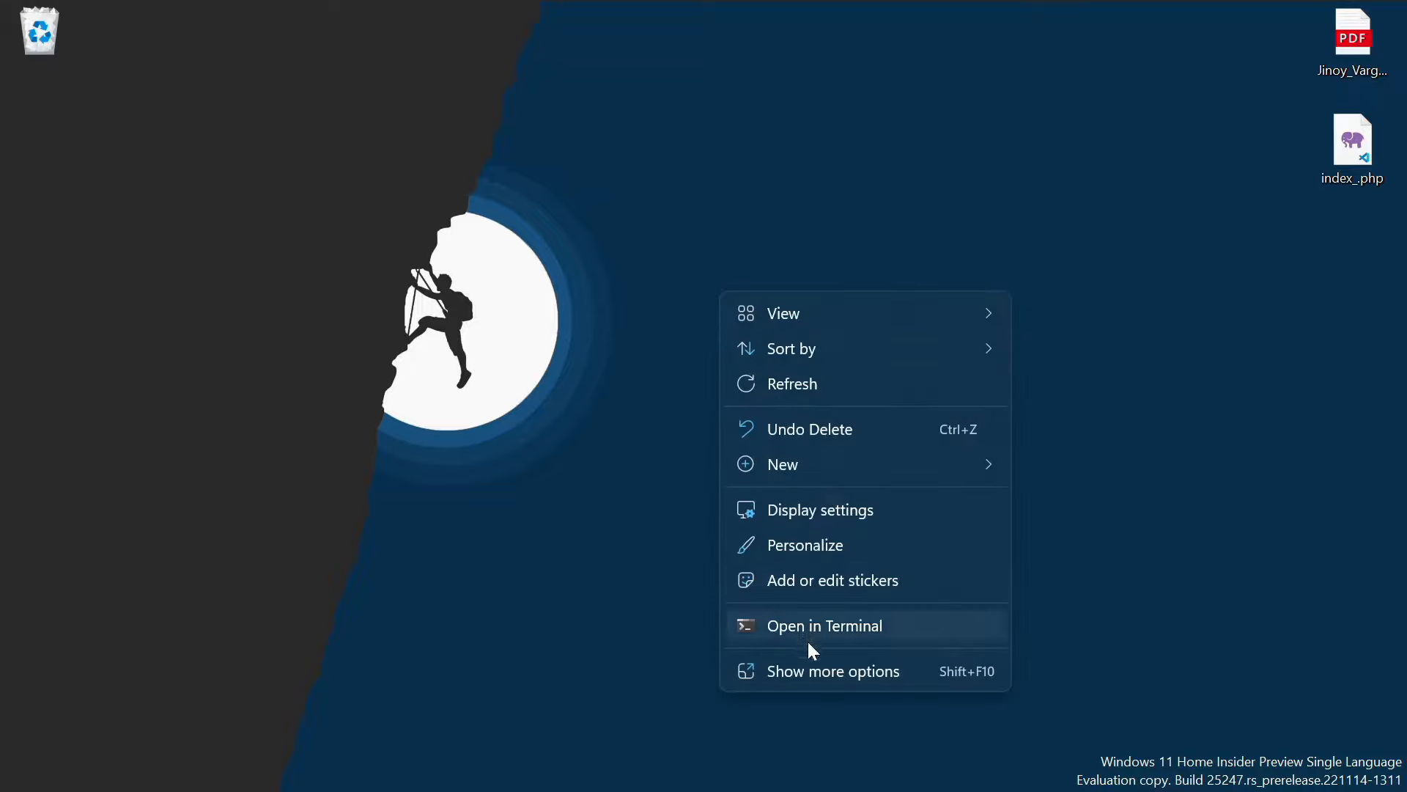
pyautogui.click(810, 670)
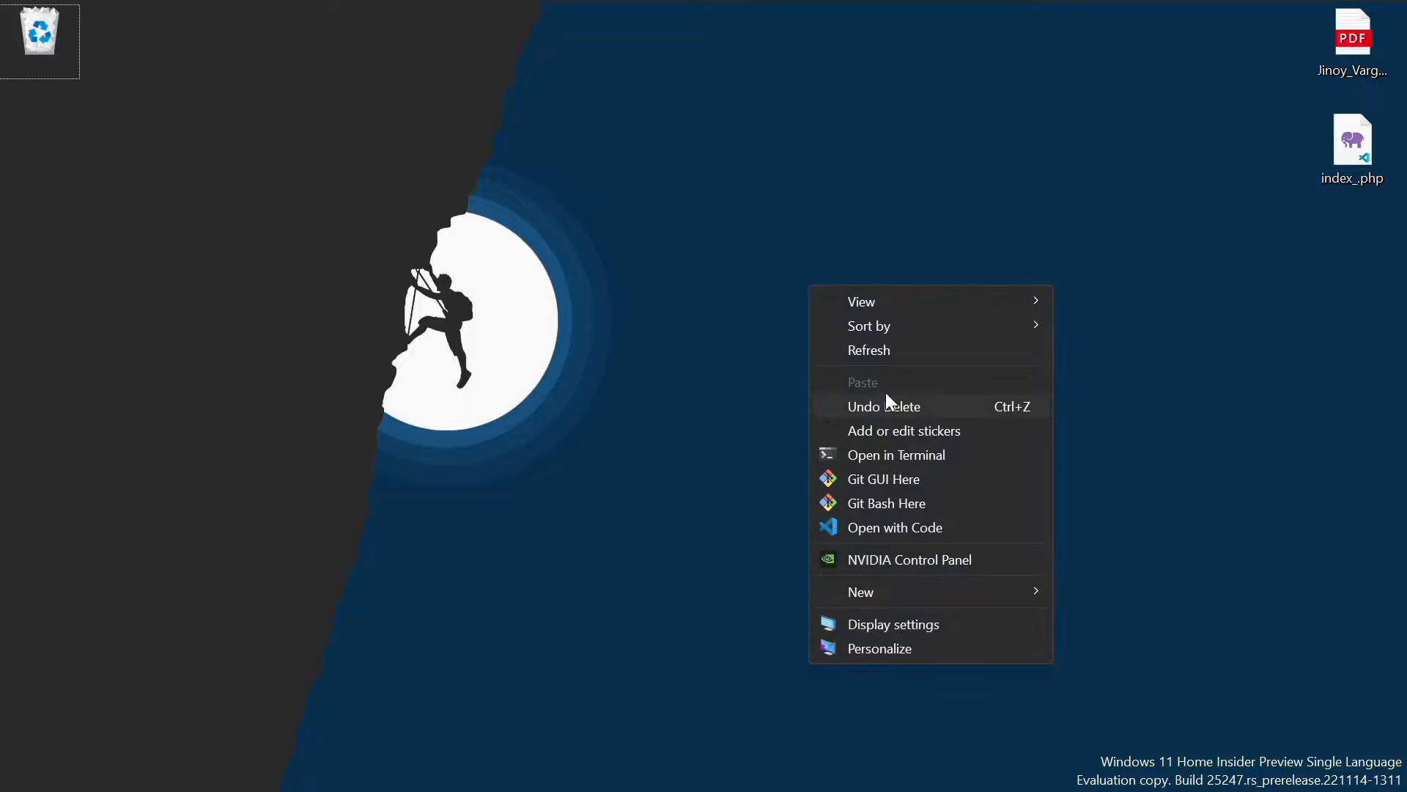
pyautogui.moveTo(872, 599)
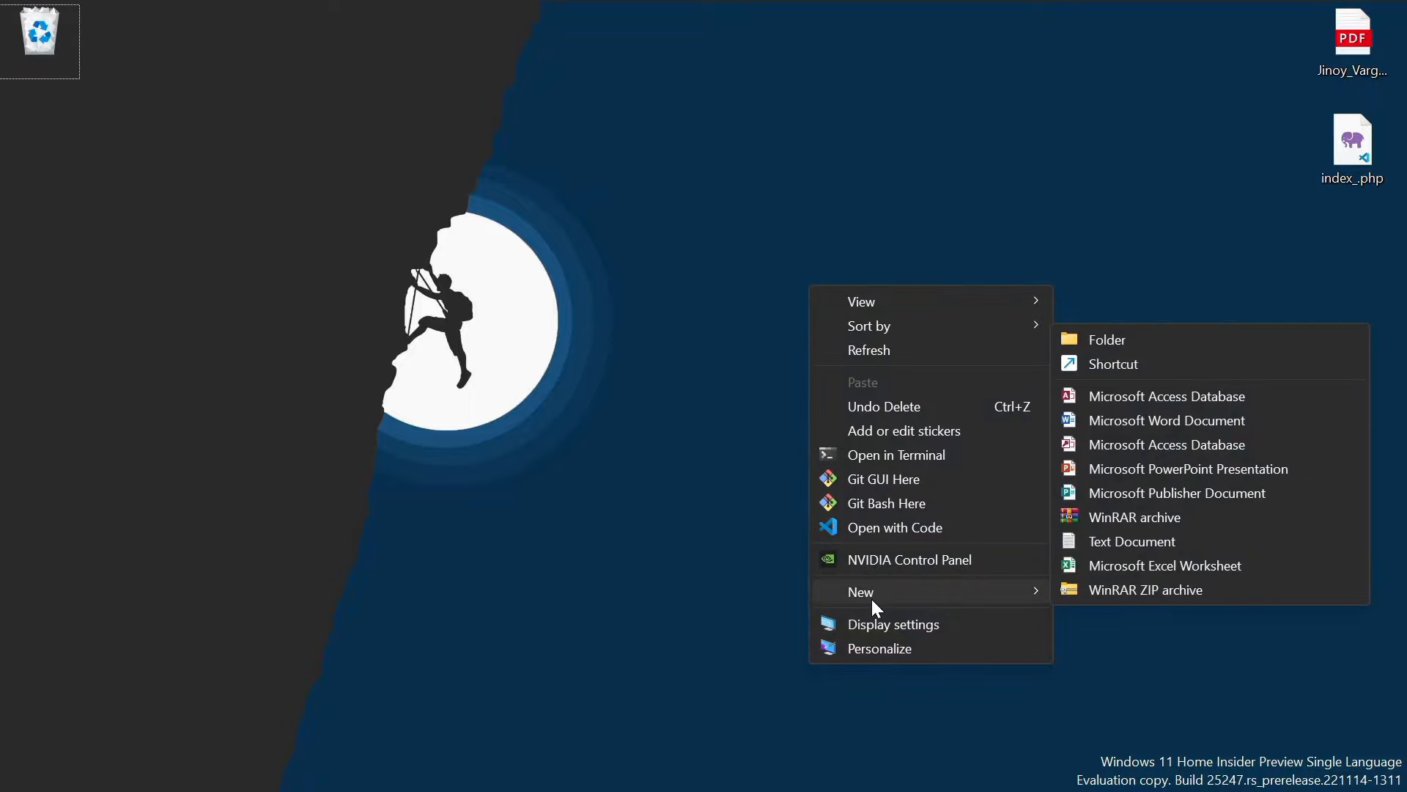
pyautogui.click(1088, 344)
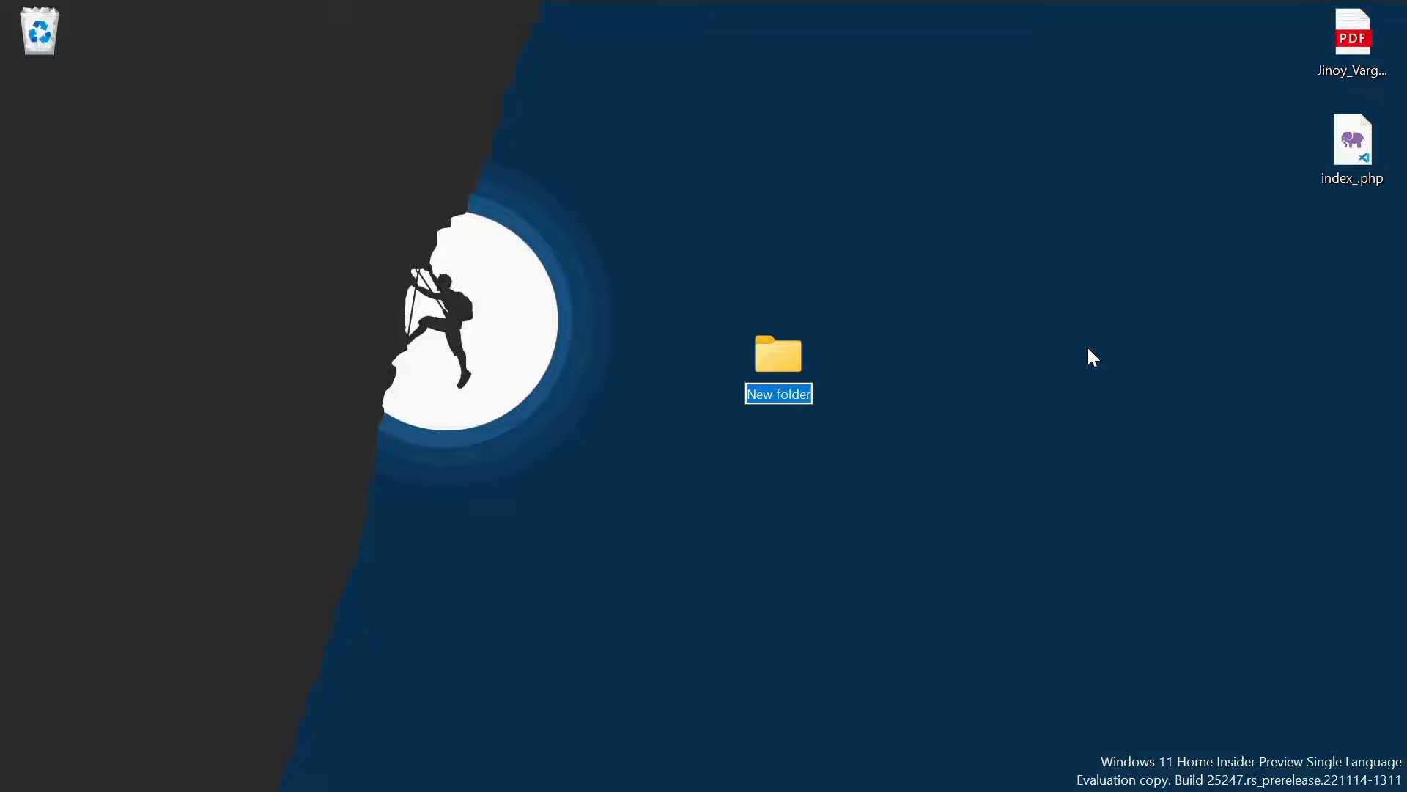
pyautogui.write('host')
pyautogui.press('Return')
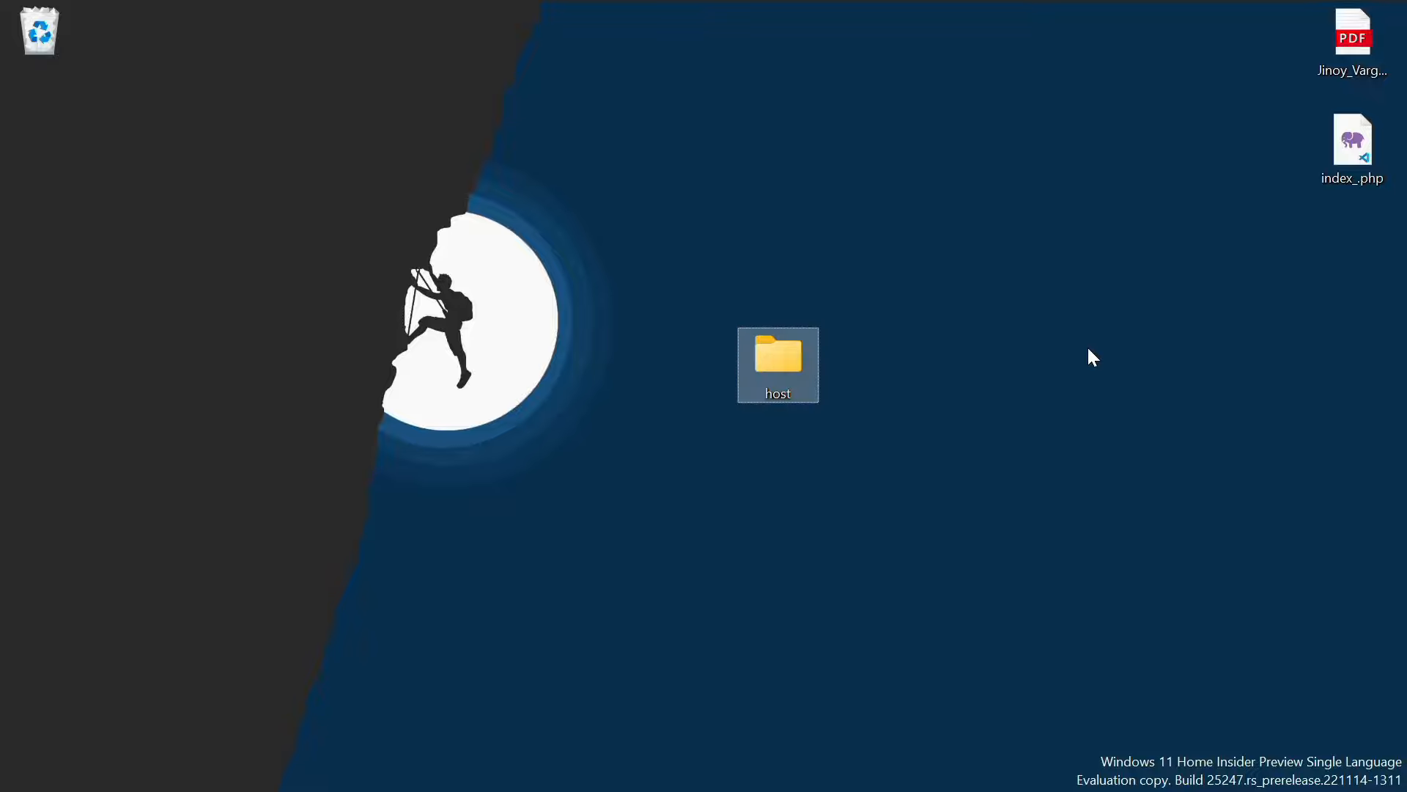
pyautogui.moveTo(882, 788)
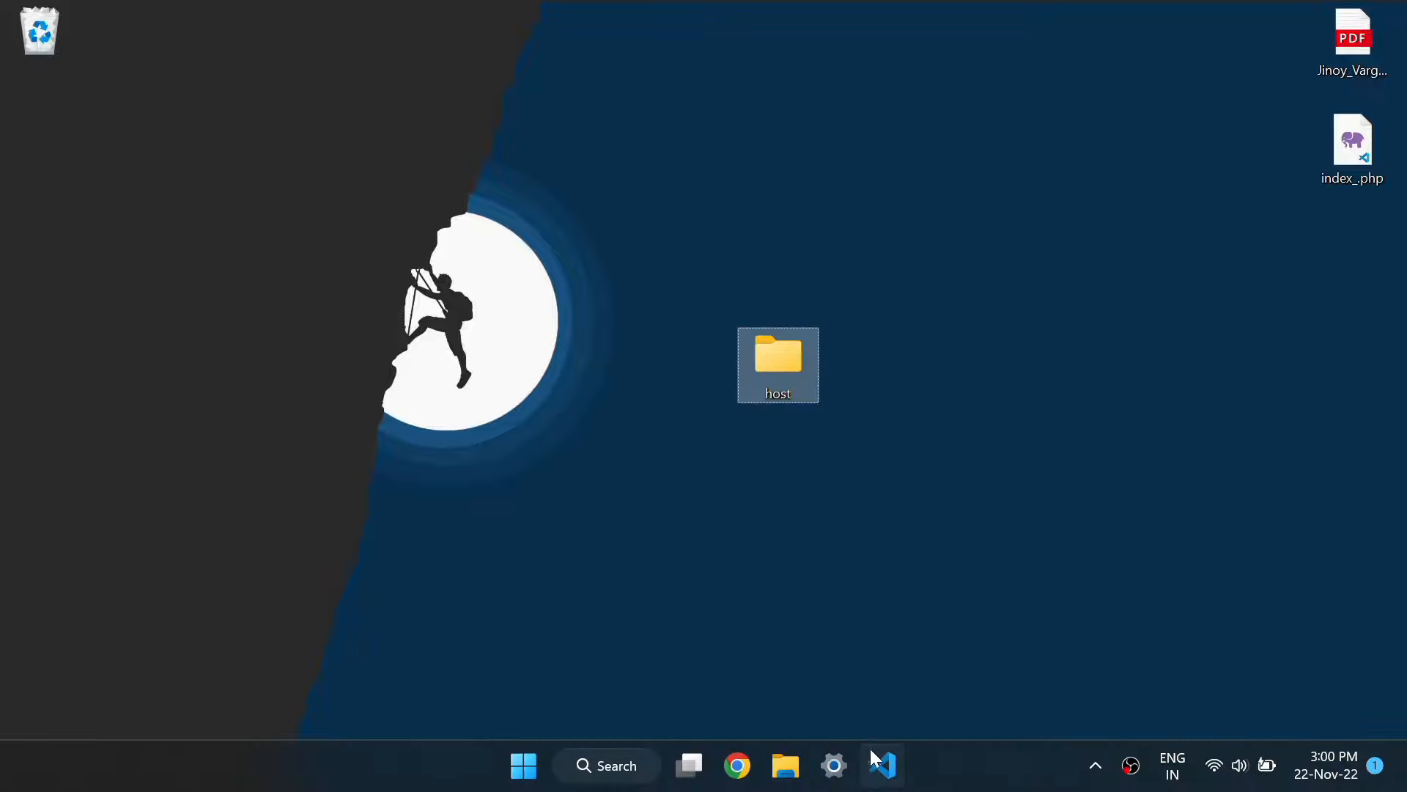
pyautogui.click(739, 764)
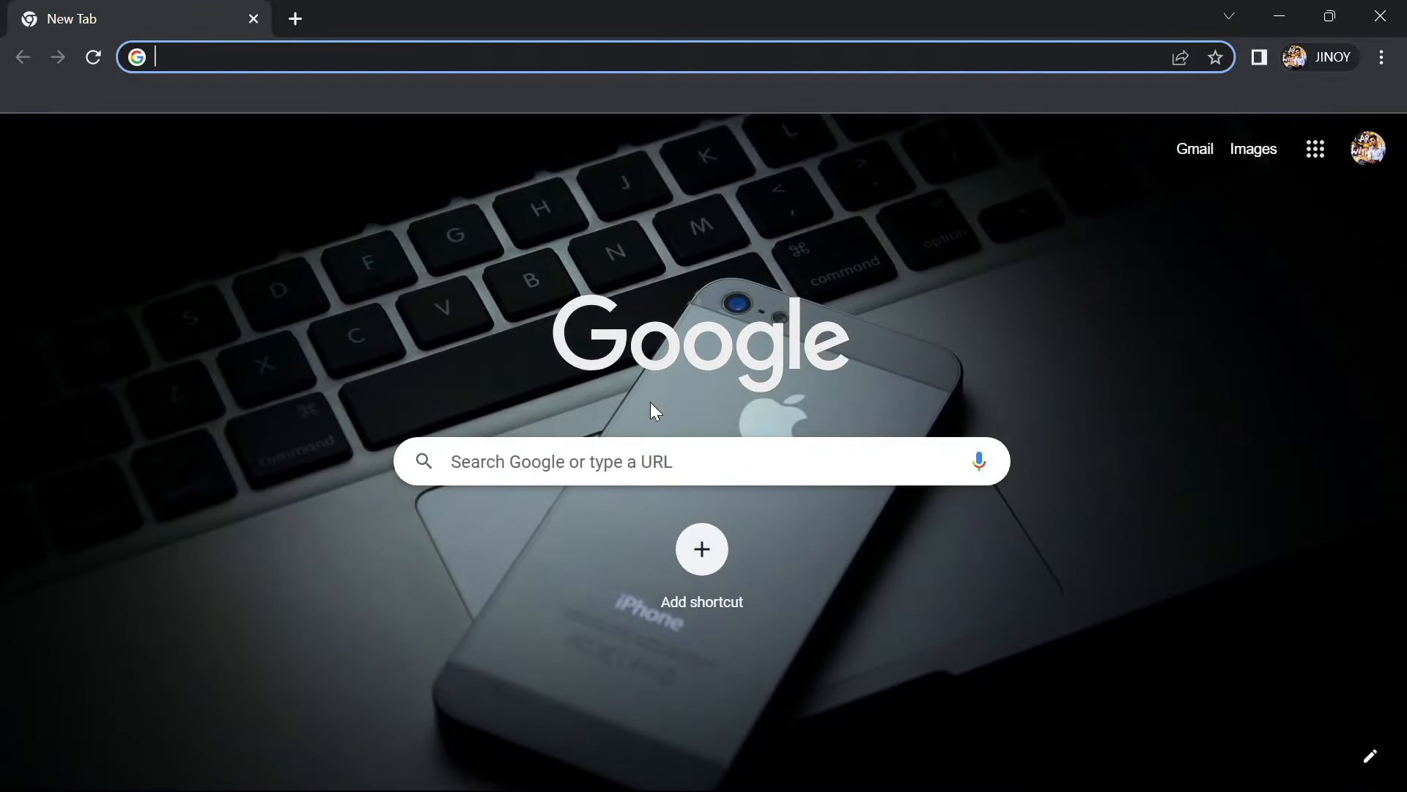
# Go to the git-ftp project page on GitHub
pyautogui.write('git')
pyautogui.press('Return')
pyautogui.scroll(-20, 507, 633)
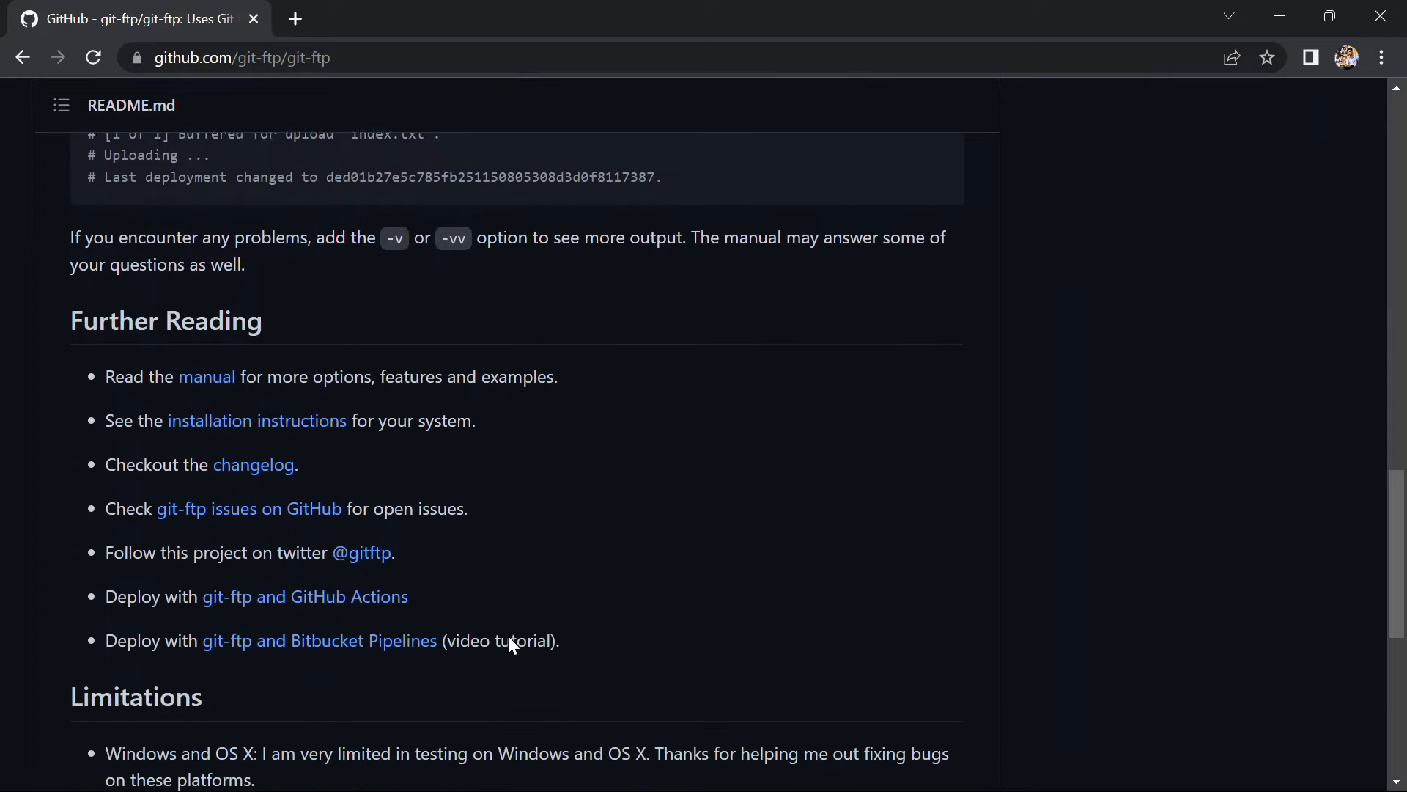
# Open the git-ftp installation instructions at the Windows section, then minimize Chrome
pyautogui.click(285, 411)
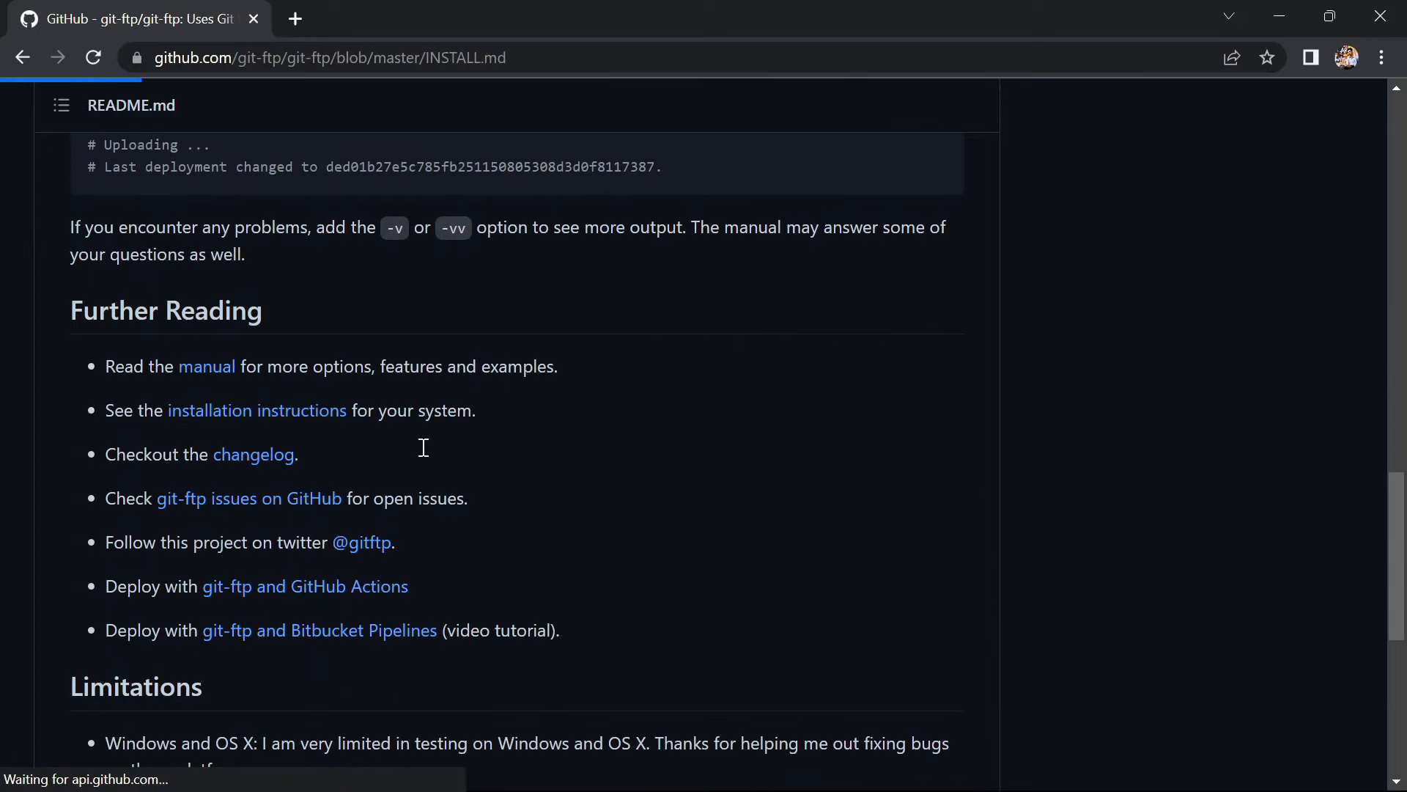
pyautogui.scroll(-8, 420, 451)
pyautogui.scroll(2, 421, 449)
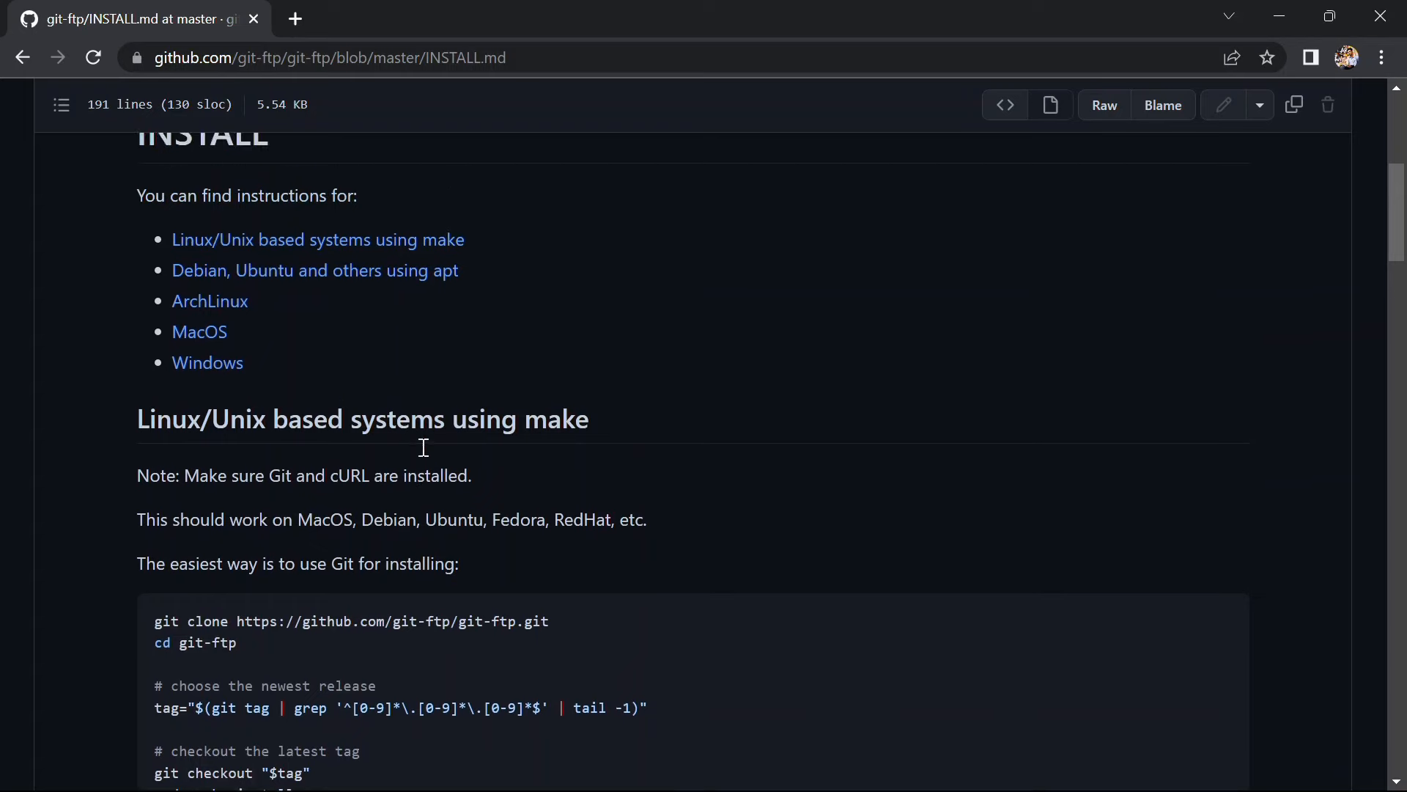
pyautogui.click(241, 362)
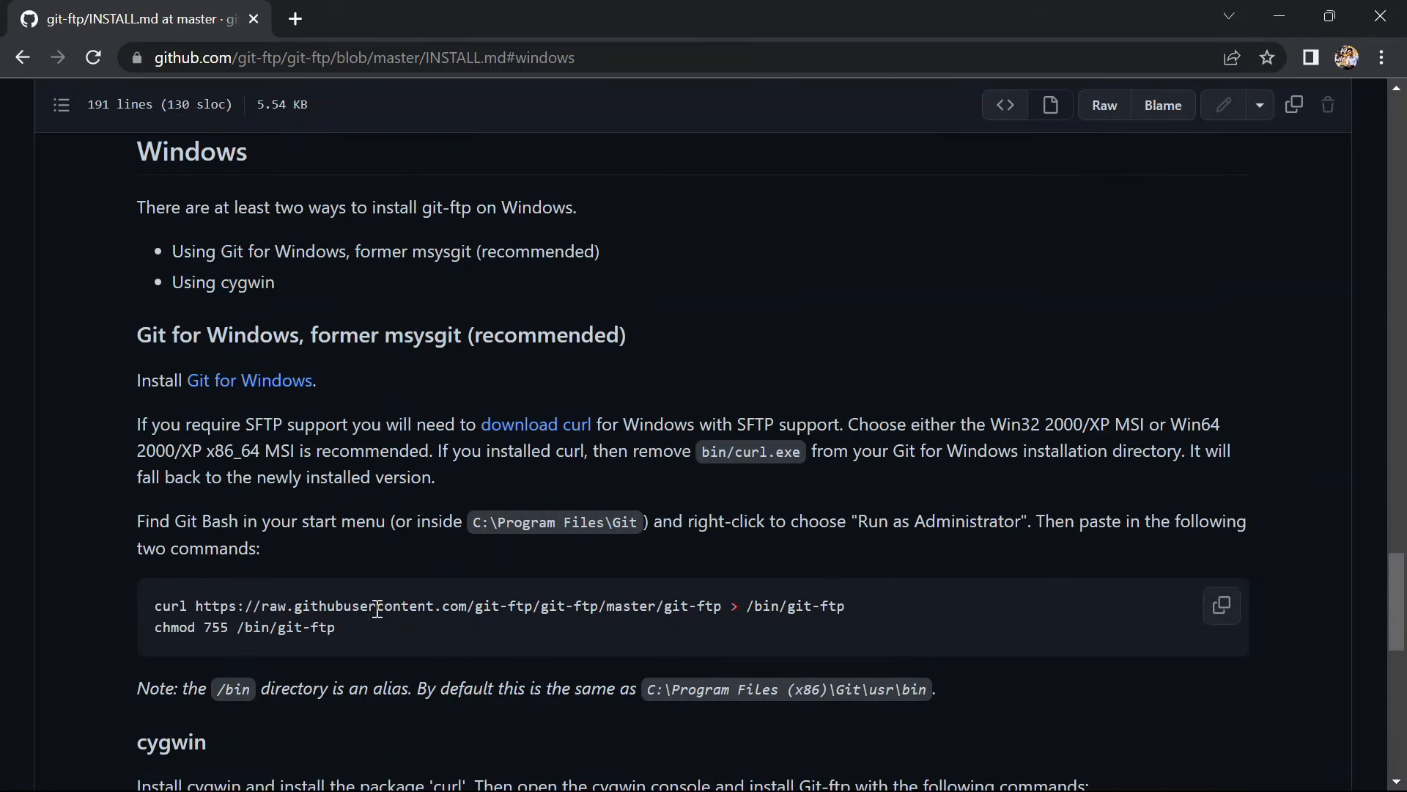
pyautogui.click(1272, 9)
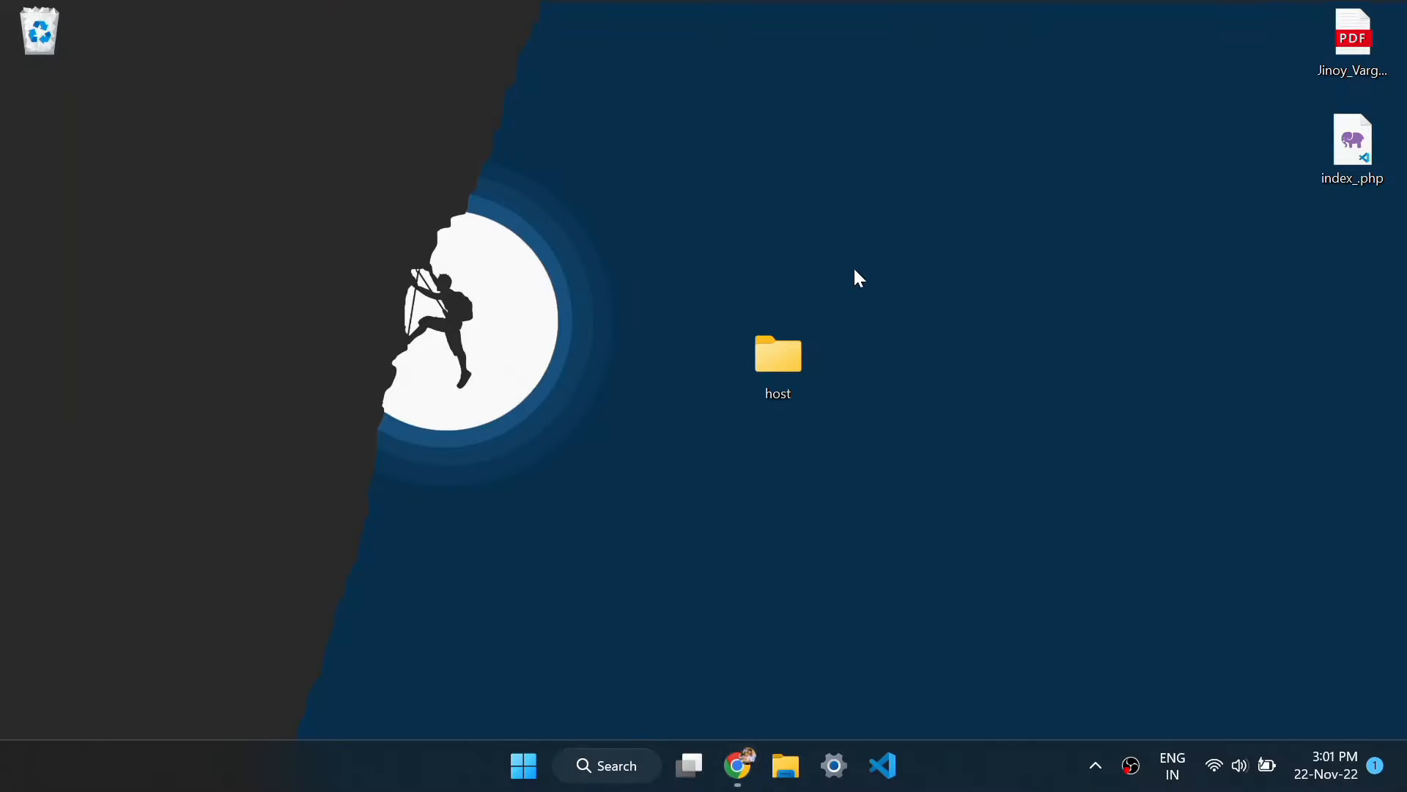
# Open the host folder in a terminal and run git init, then return to Chrome
pyautogui.doubleClick(790, 376)
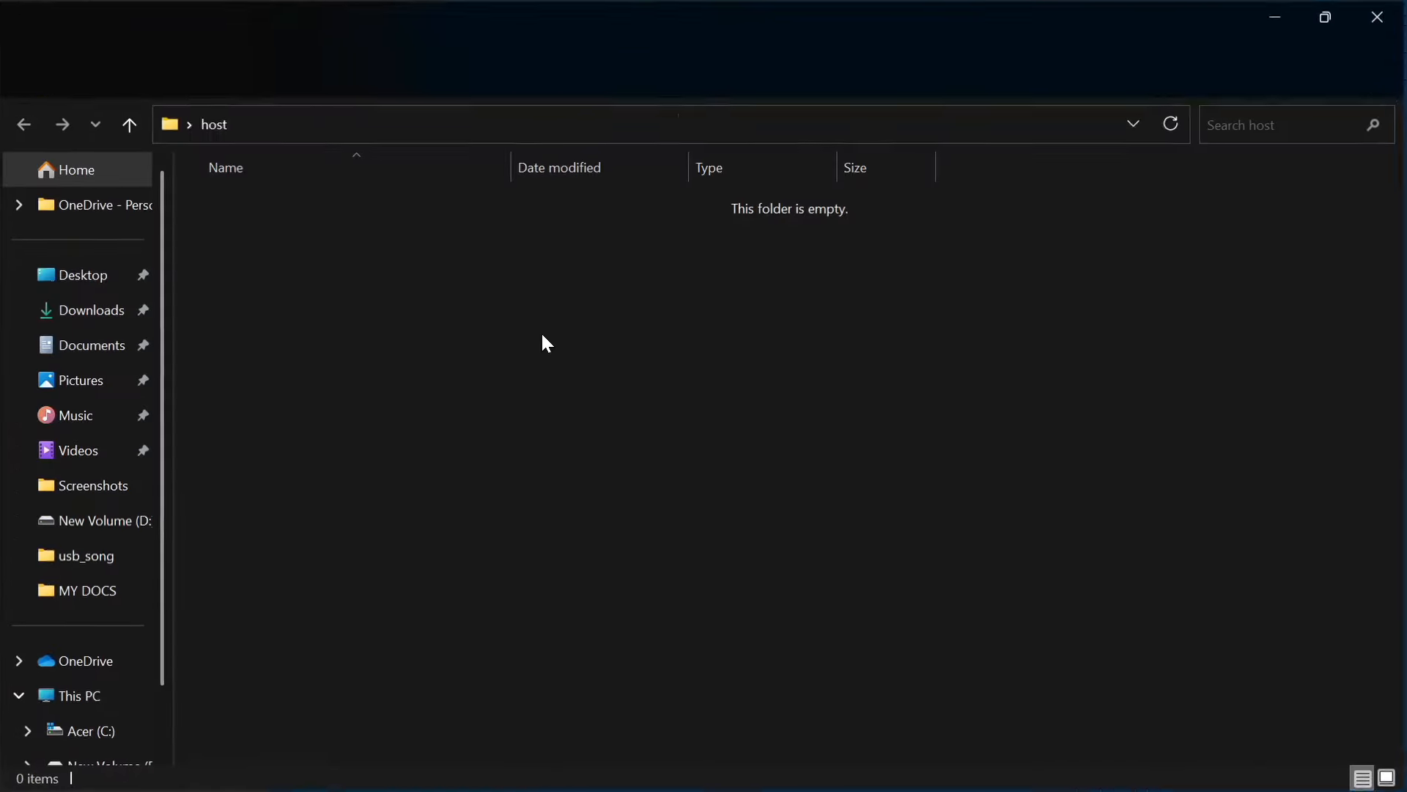
pyautogui.rightClick(487, 340)
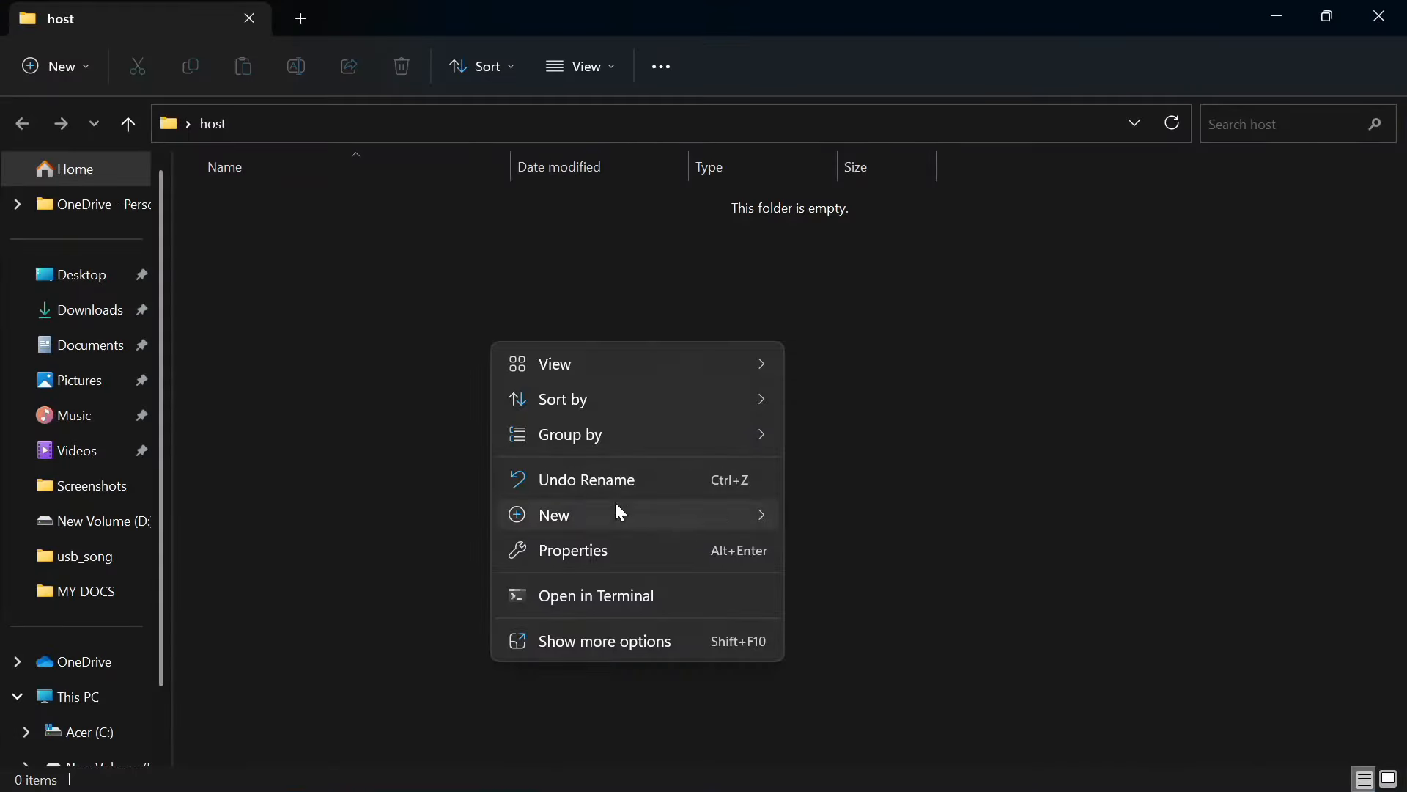
pyautogui.moveTo(615, 505)
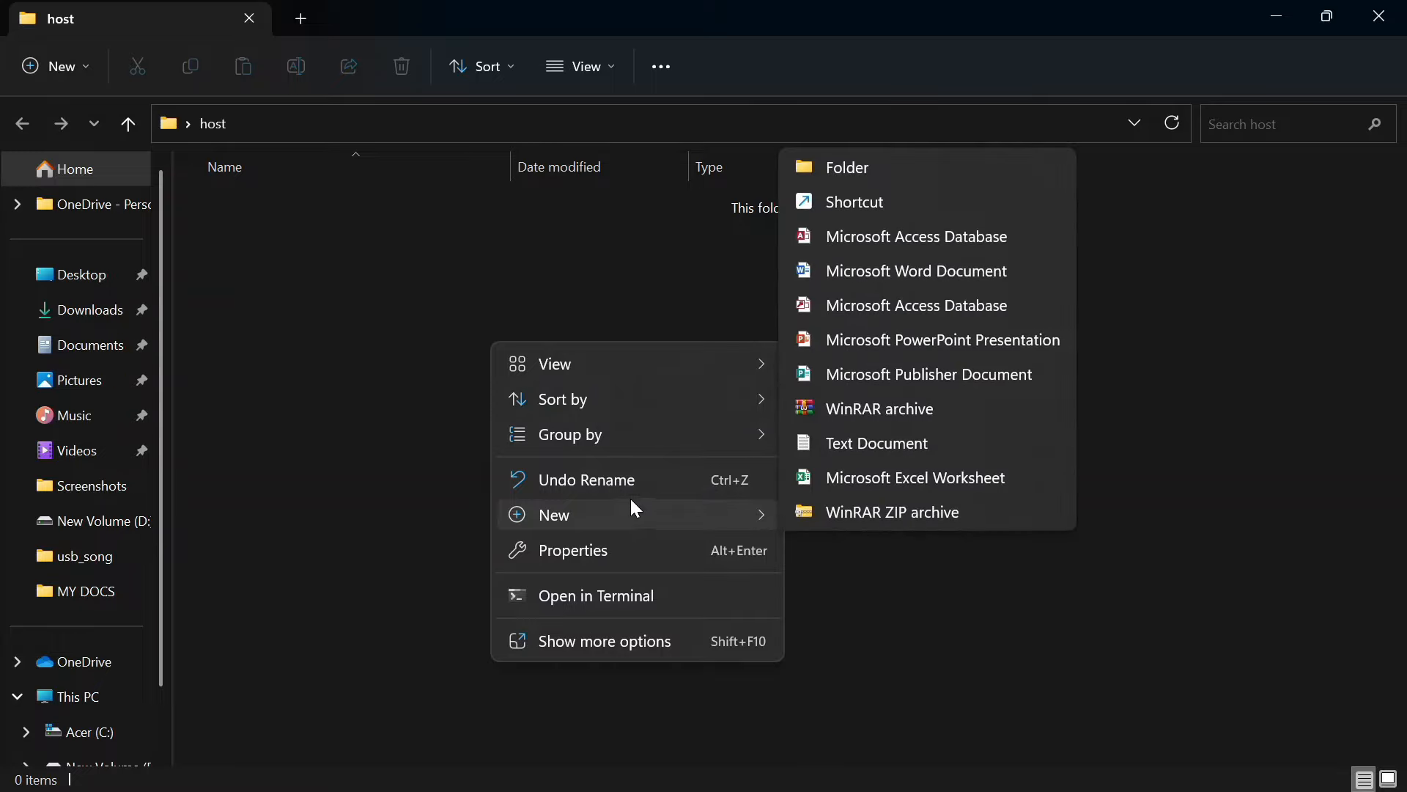
pyautogui.click(613, 595)
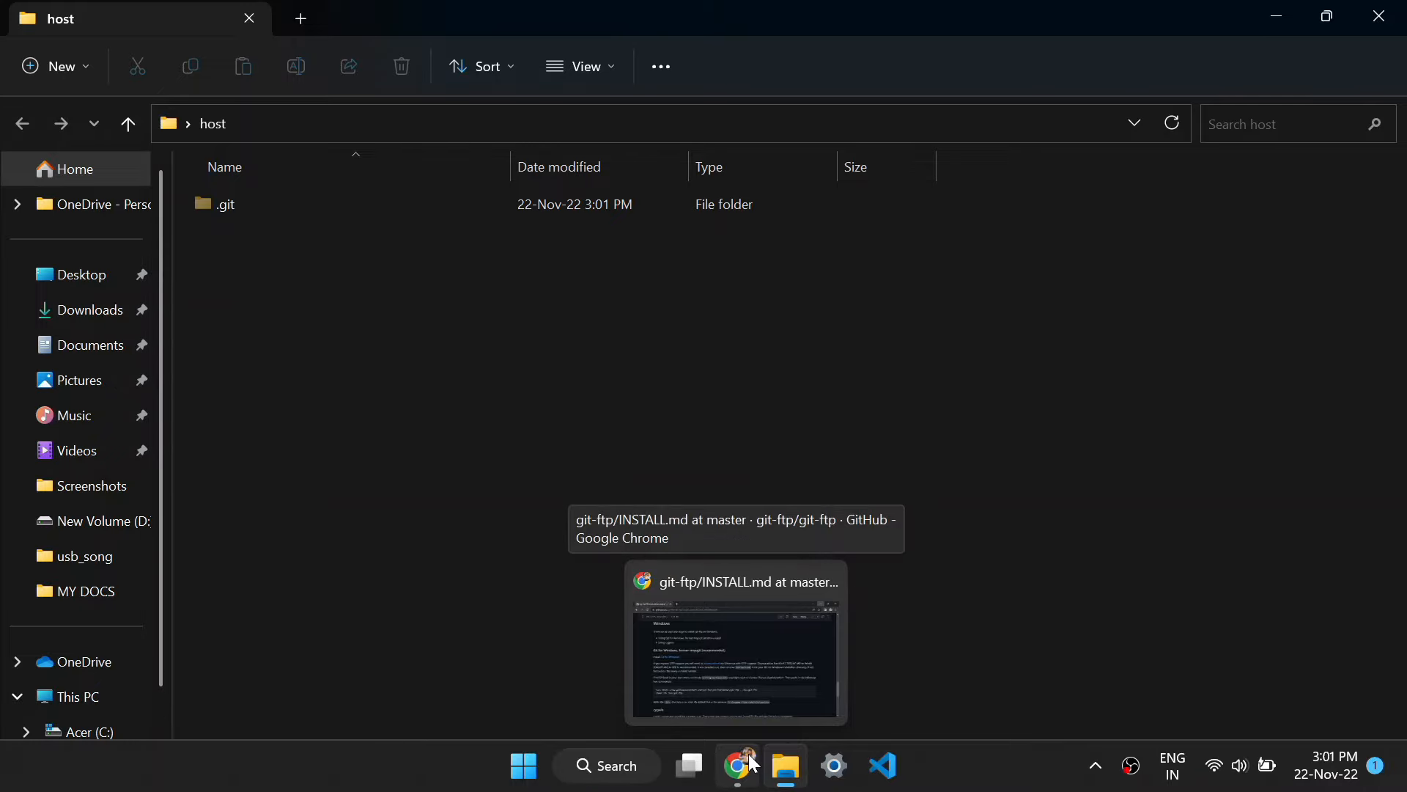
pyautogui.click(738, 765)
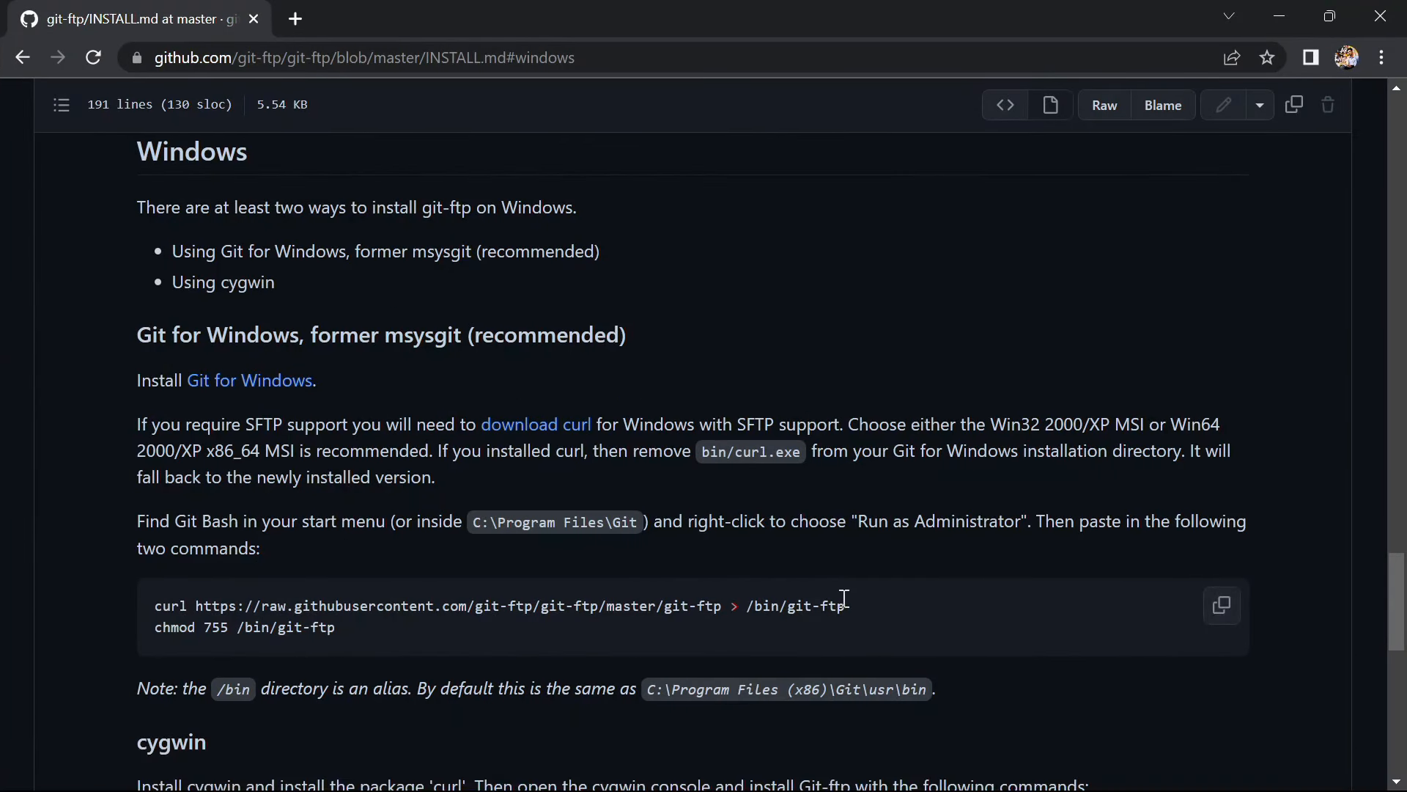
# Copy the git-ftp curl download command from the Windows instructions
pyautogui.moveTo(860, 598); pyautogui.dragTo(151, 599)
pyautogui.rightClick(187, 610)
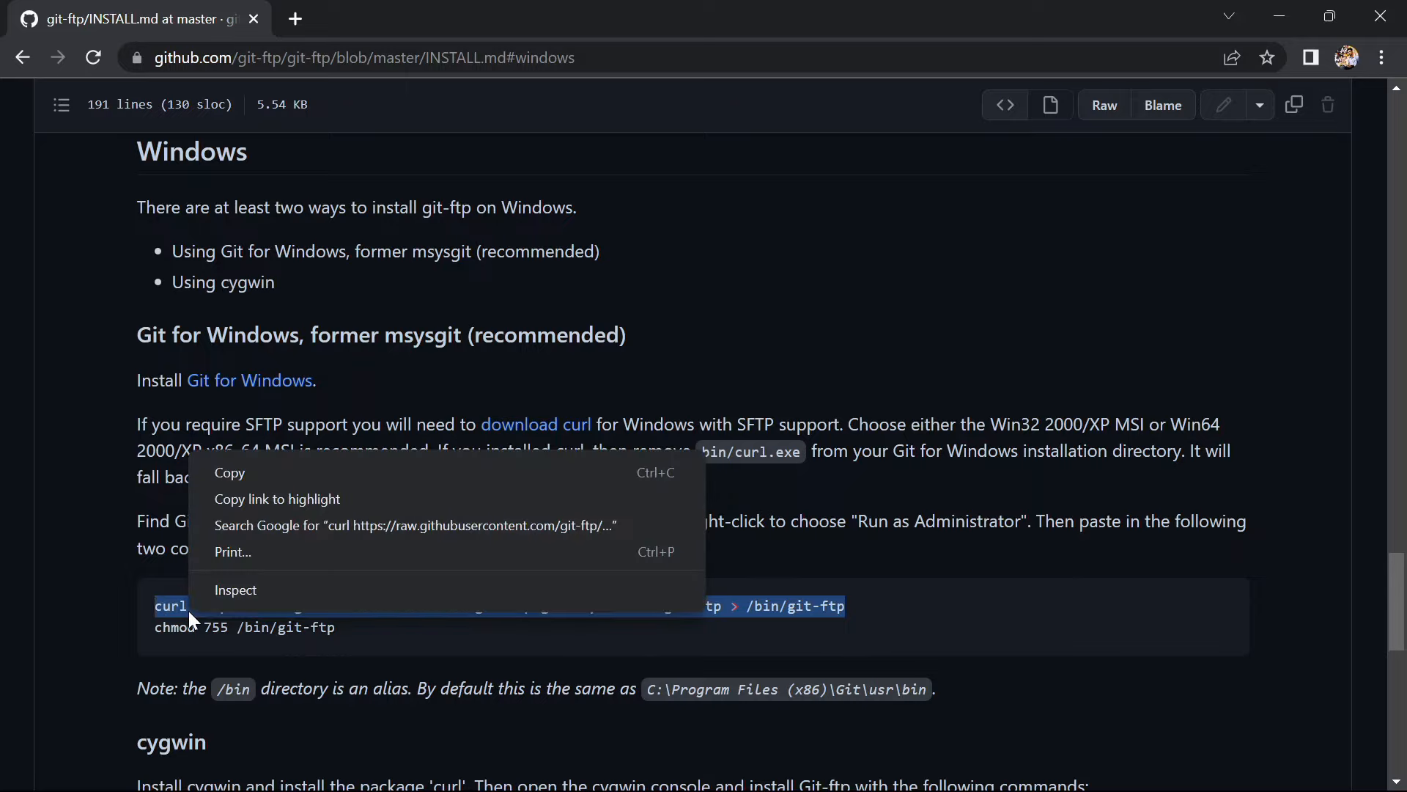
pyautogui.click(261, 474)
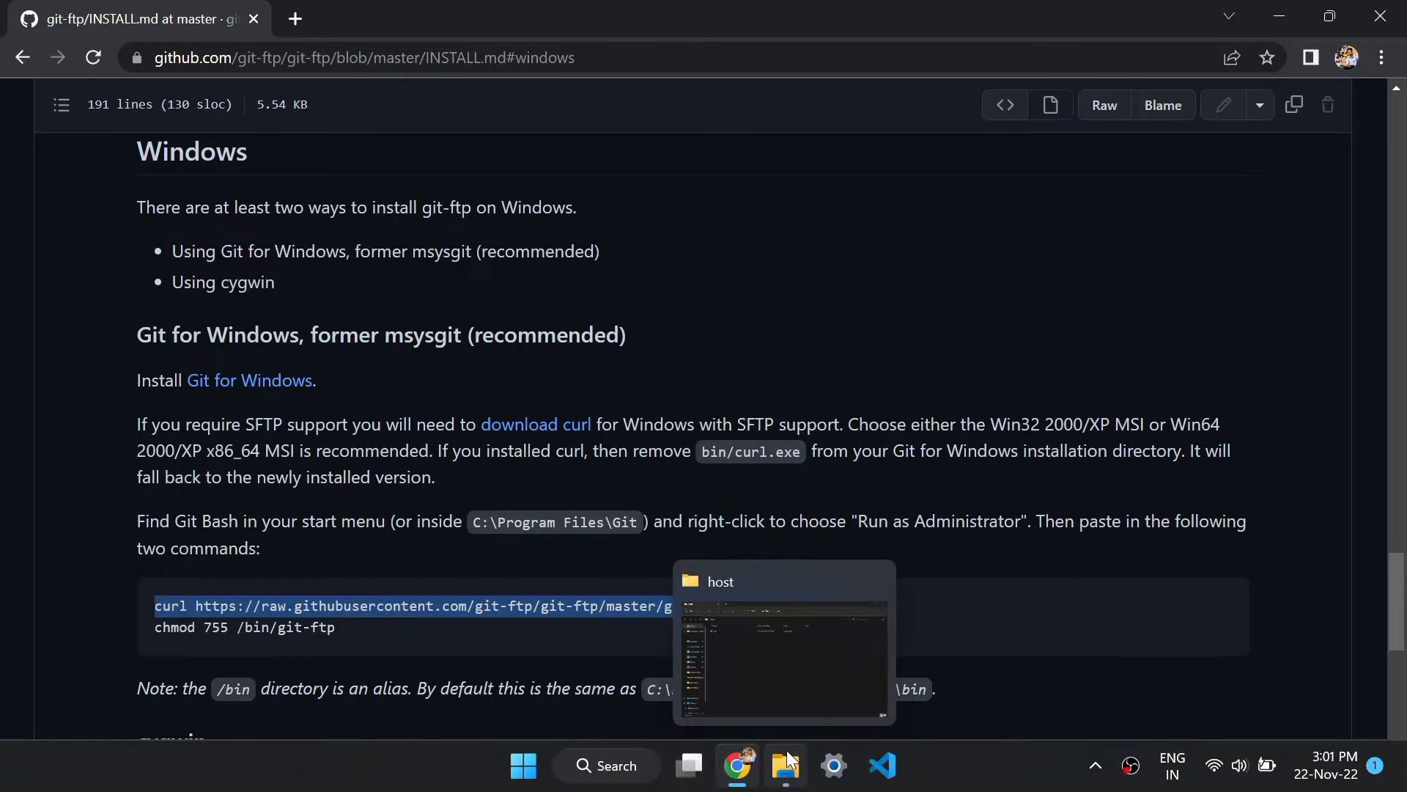
# Open a terminal in the host folder from File Explorer
pyautogui.click(789, 762)
pyautogui.rightClick(632, 415)
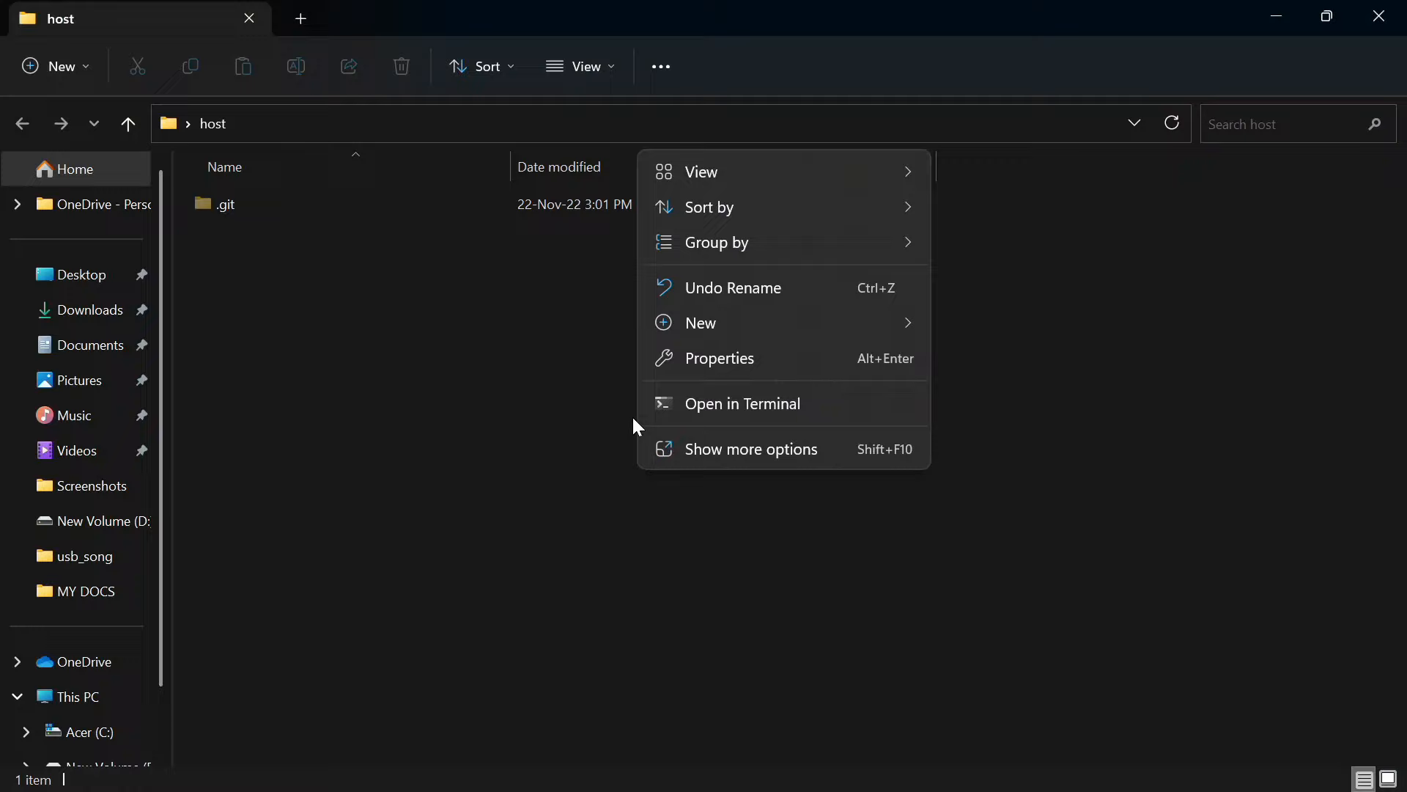
pyautogui.click(716, 395)
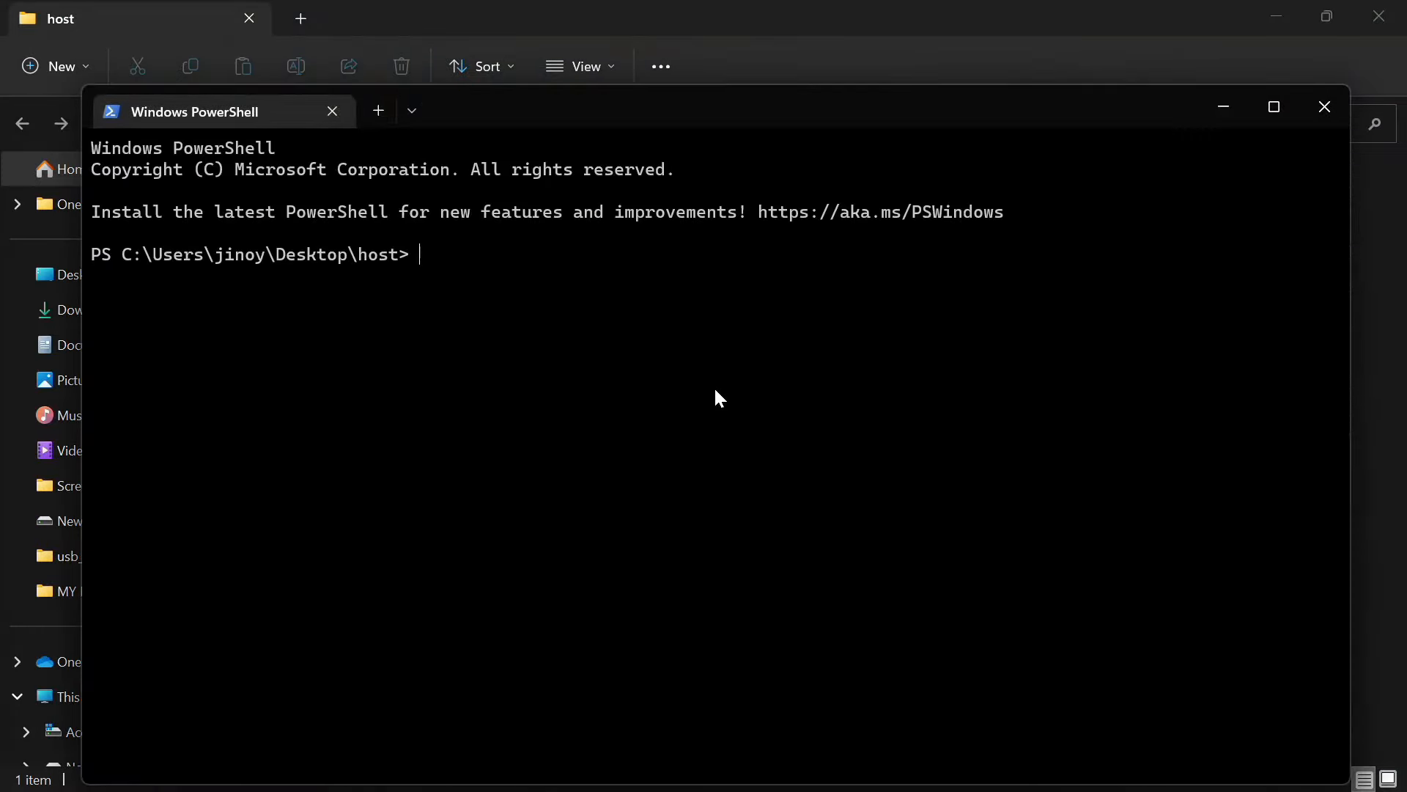
# Run the pasted curl command without the ' > /bin/git-ftp' redirect, getting 200 OK
pyautogui.hotkey('ctrl', 'v')
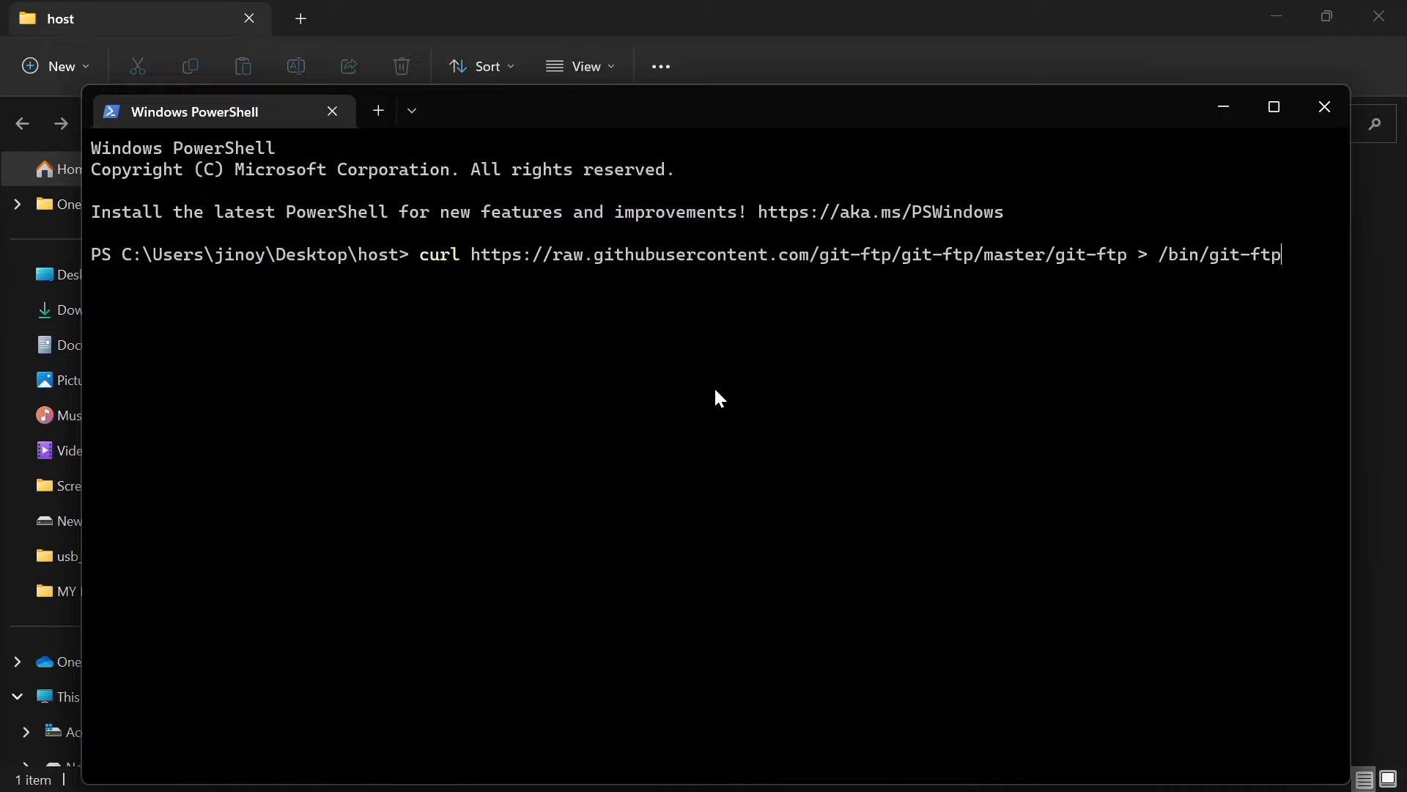
pyautogui.press('BackSpace')
pyautogui.press('BackSpace')
pyautogui.press('BackSpace')
pyautogui.press('BackSpace')
pyautogui.press('BackSpace')
pyautogui.press('BackSpace')
pyautogui.press('BackSpace')
pyautogui.press('BackSpace')
pyautogui.press('BackSpace')
pyautogui.press('BackSpace')
pyautogui.press('BackSpace')
pyautogui.press('BackSpace')
pyautogui.press('BackSpace')
pyautogui.press('BackSpace')
pyautogui.press('BackSpace')
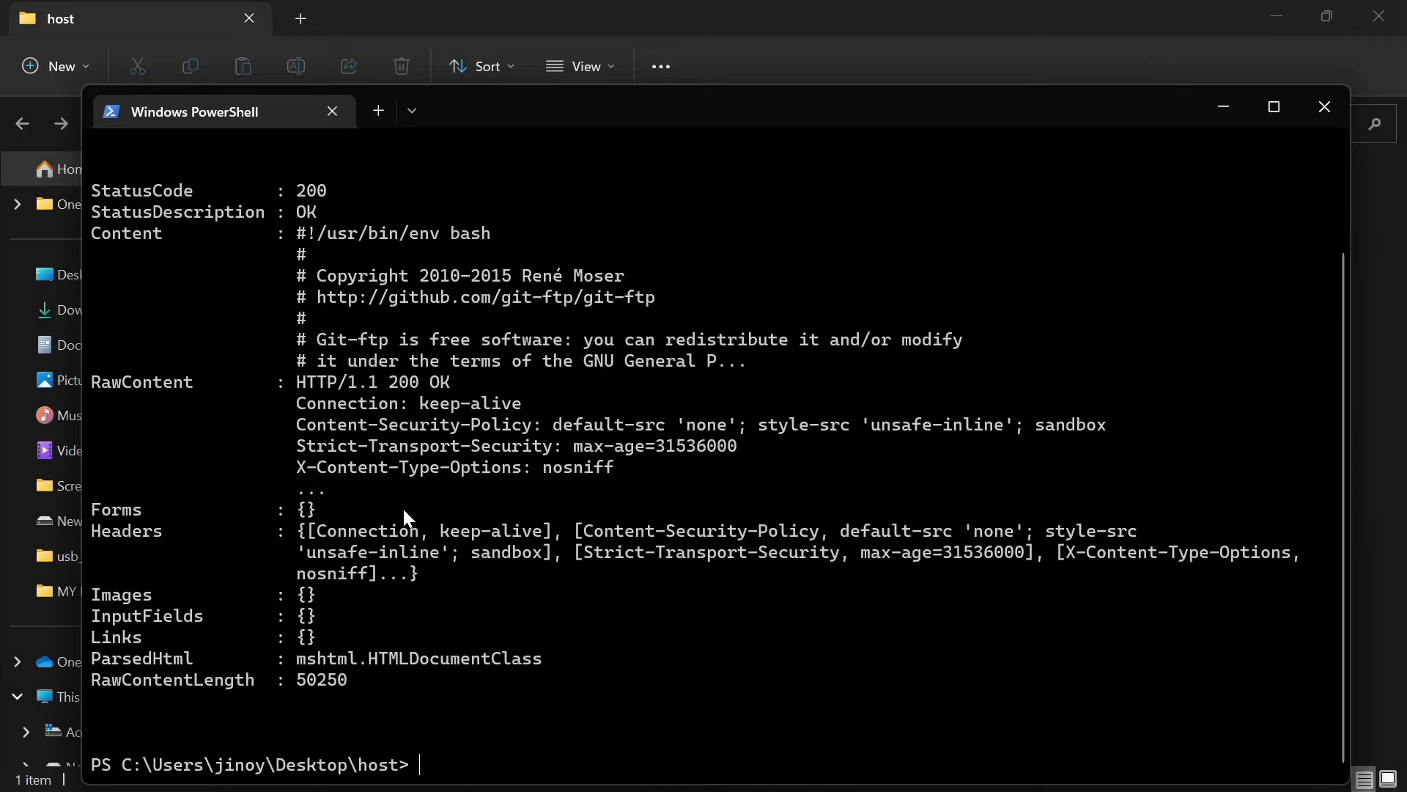
pyautogui.hotkey('alt', 'Tab')
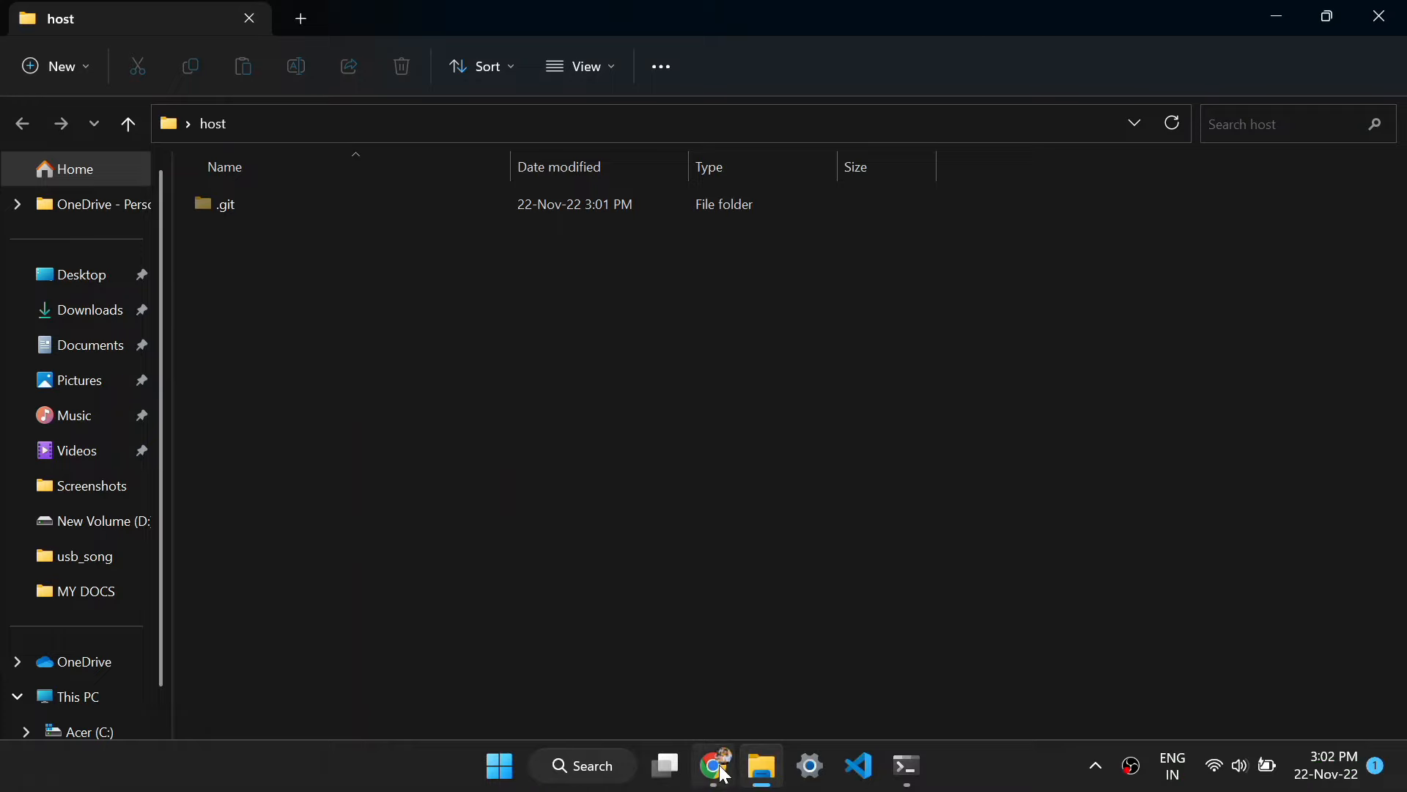
# Navigate back to the git-ftp README in Chrome
pyautogui.click(713, 772)
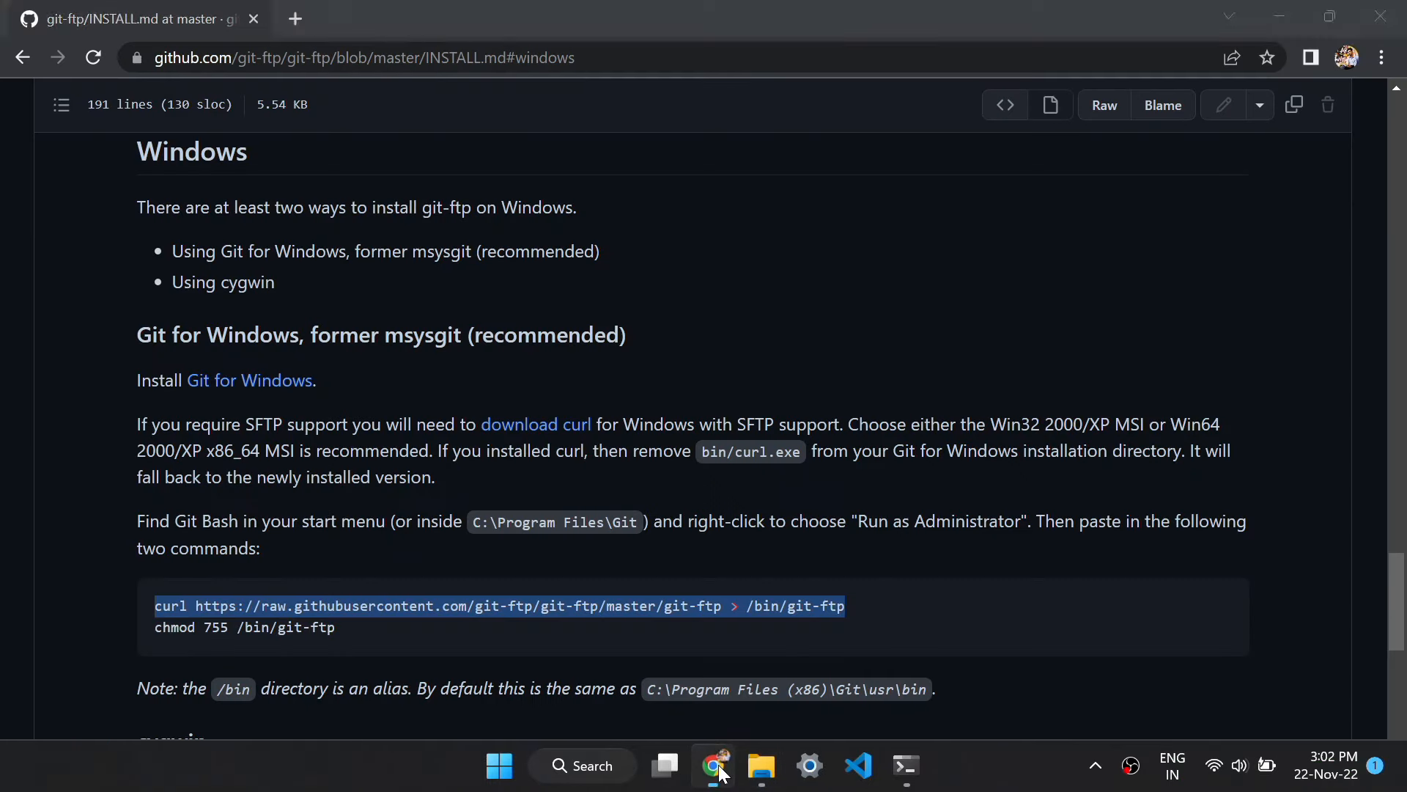
pyautogui.click(17, 56)
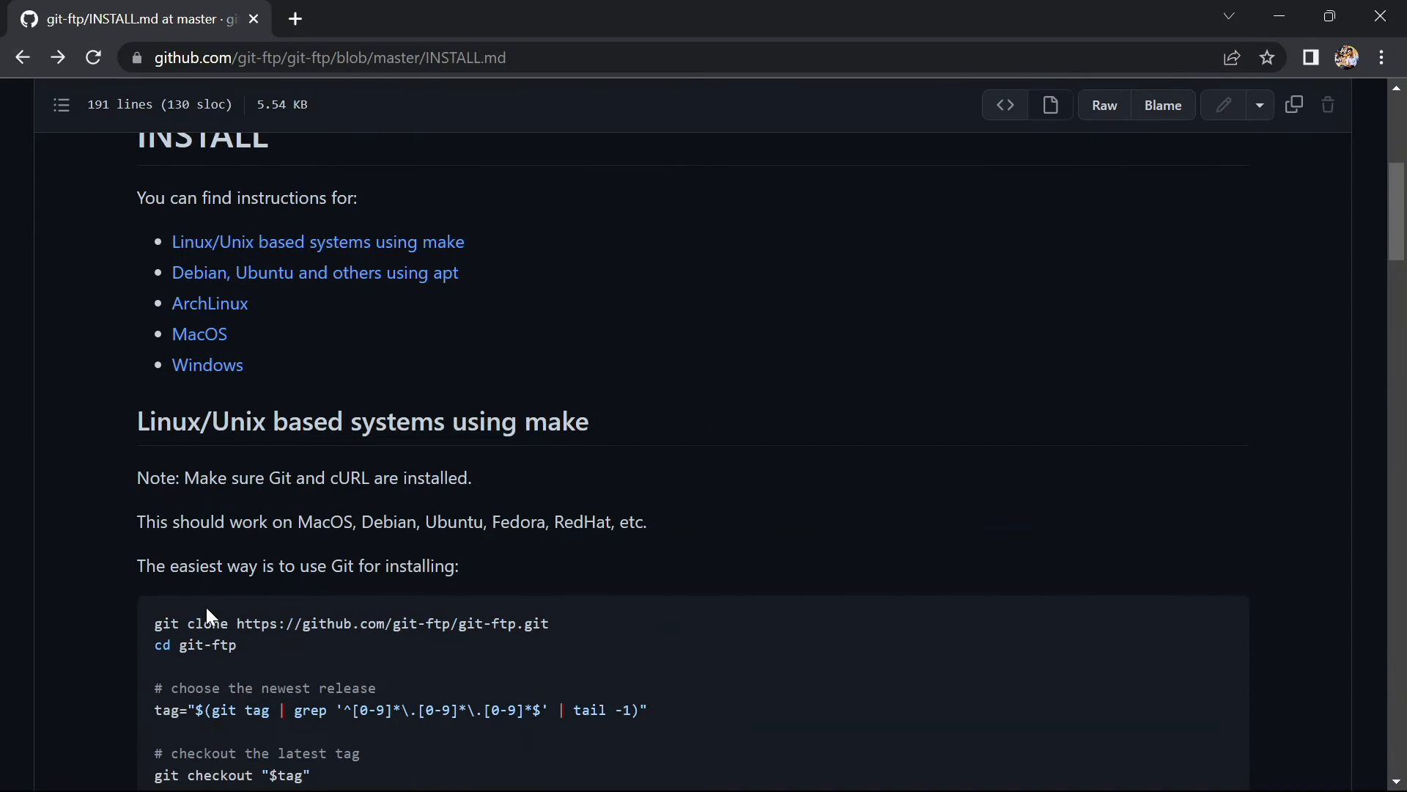
pyautogui.scroll(-1, 192, 594)
pyautogui.scroll(6, 151, 547)
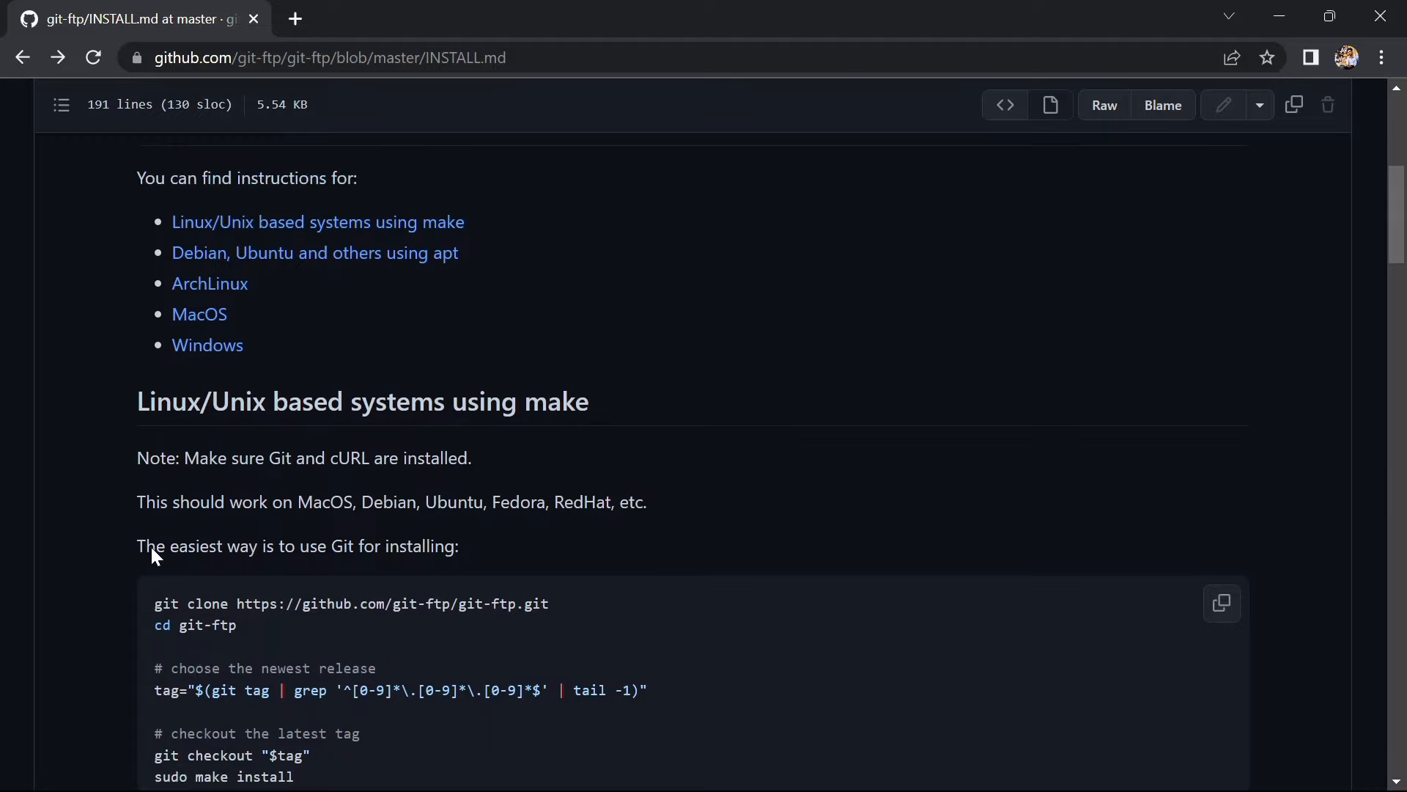
pyautogui.rightClick(151, 547)
pyautogui.click(19, 52)
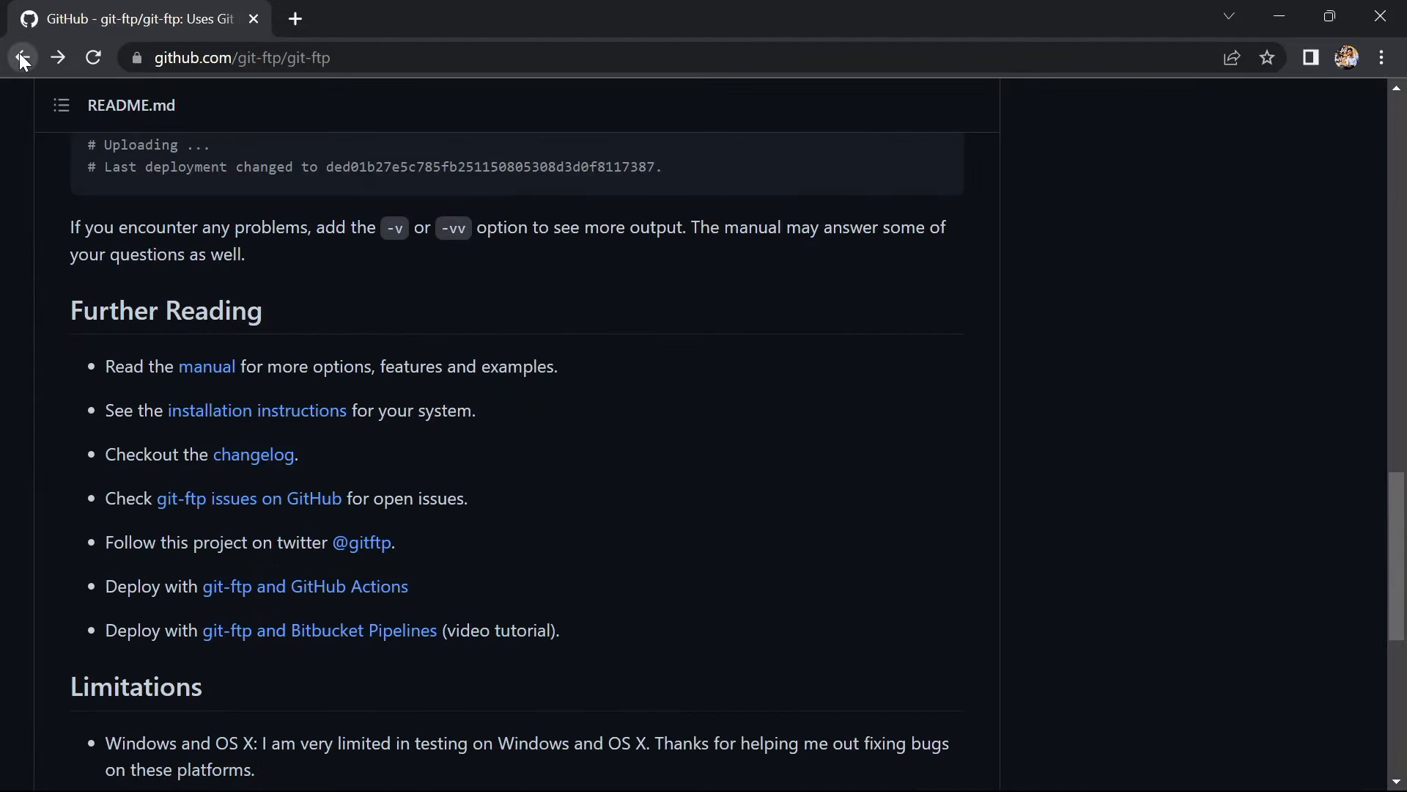
pyautogui.scroll(5, 317, 418)
pyautogui.scroll(4, 232, 412)
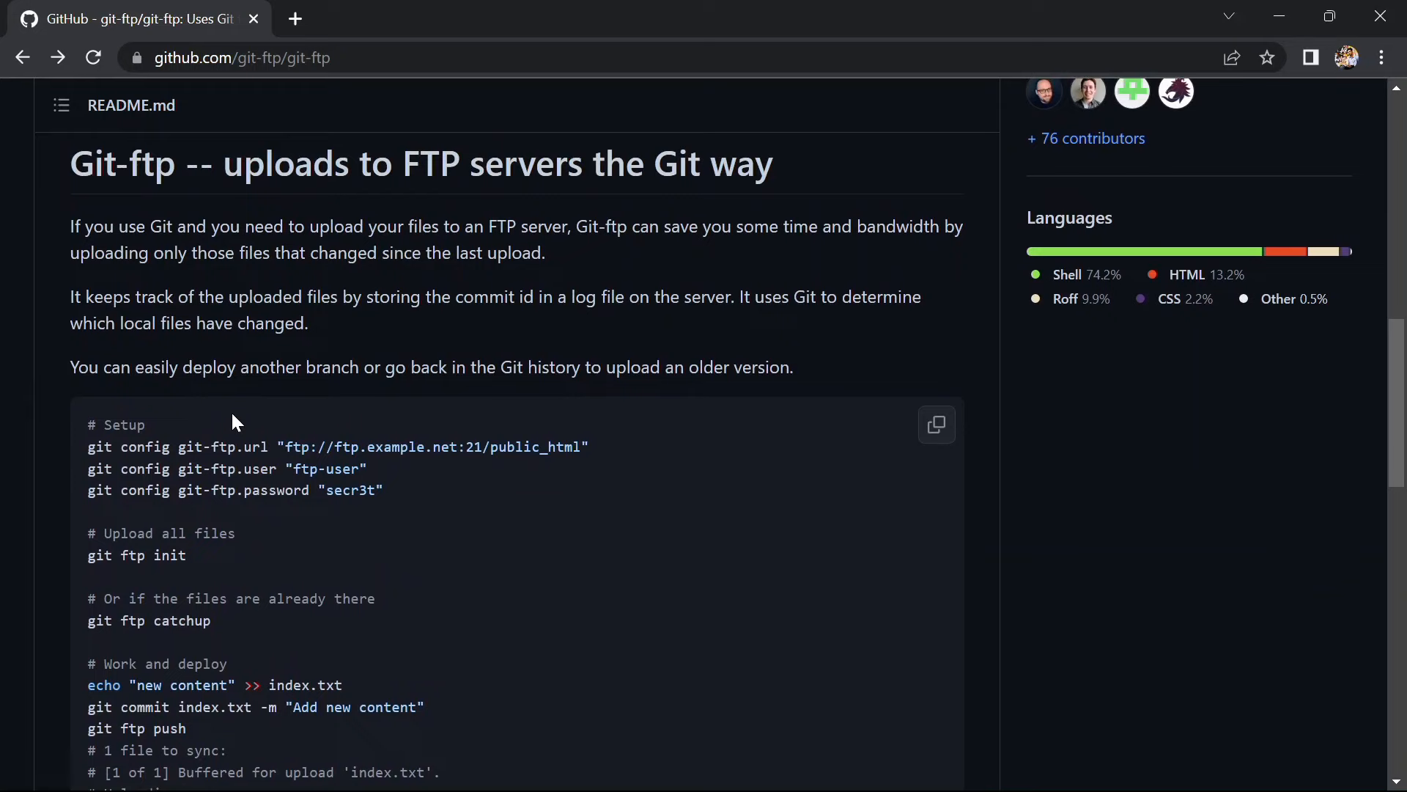
pyautogui.scroll(-1, 220, 410)
# Copy the git config git-ftp.url setup line and bring PowerShell forward
pyautogui.moveTo(85, 384); pyautogui.dragTo(470, 394)
pyautogui.moveTo(567, 389); pyautogui.dragTo(593, 385)
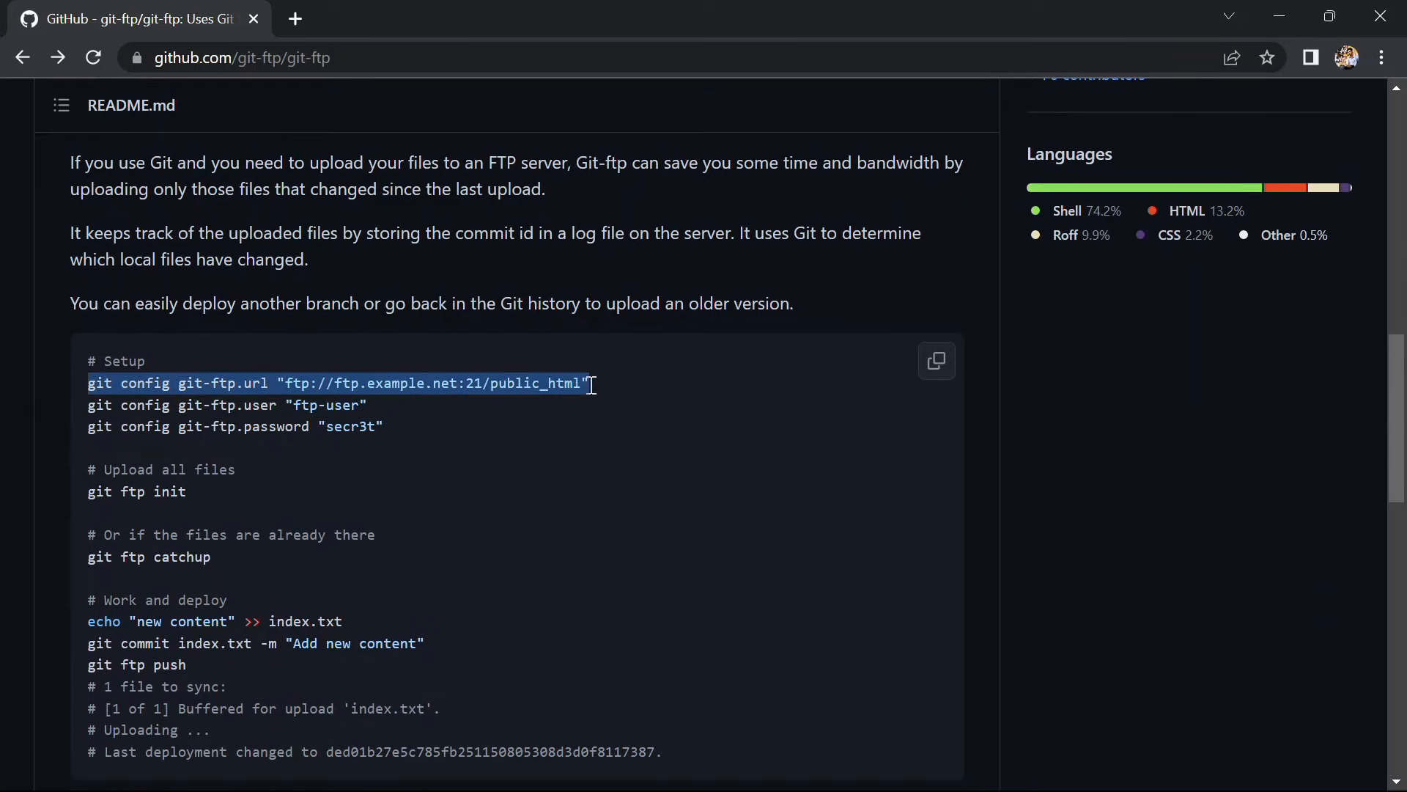
pyautogui.rightClick(536, 385)
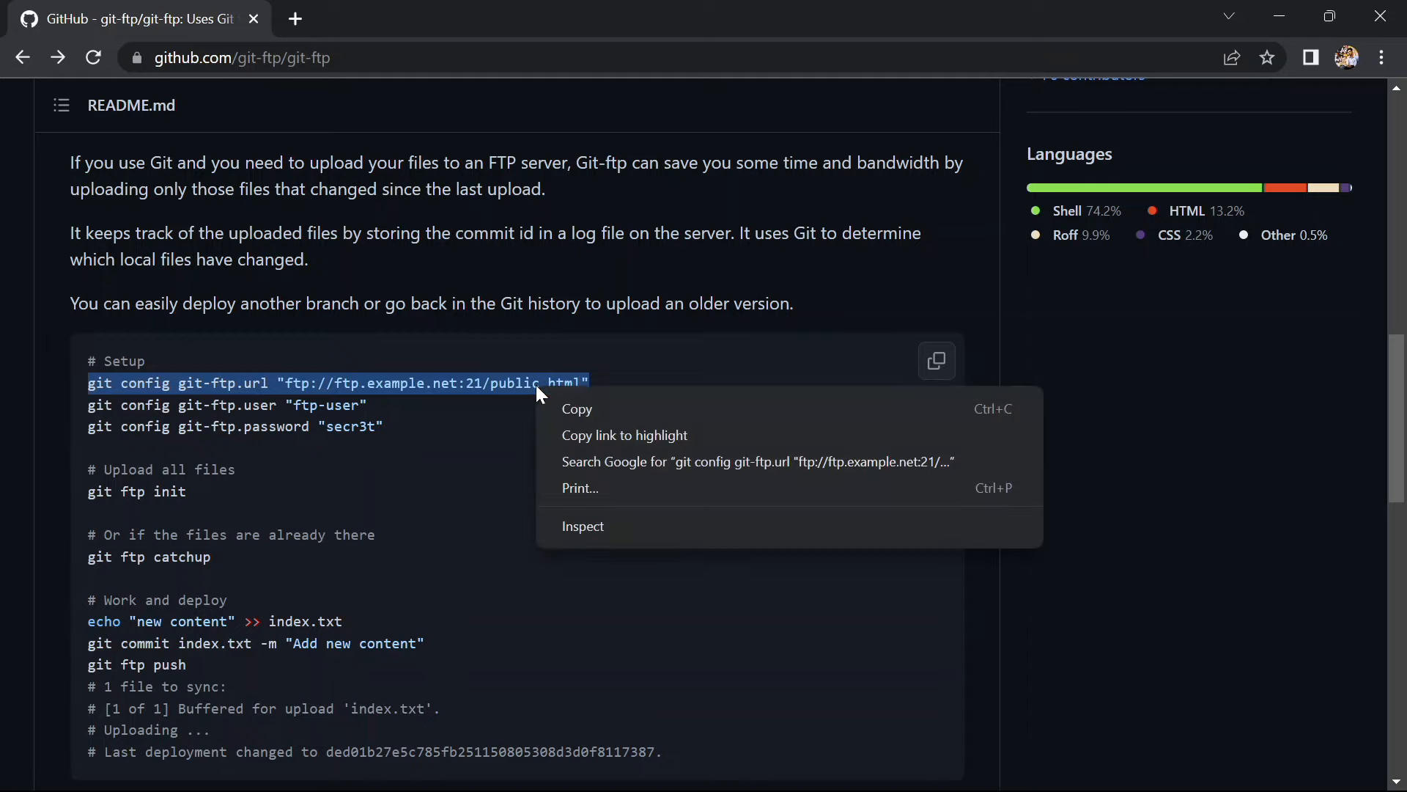
pyautogui.click(572, 398)
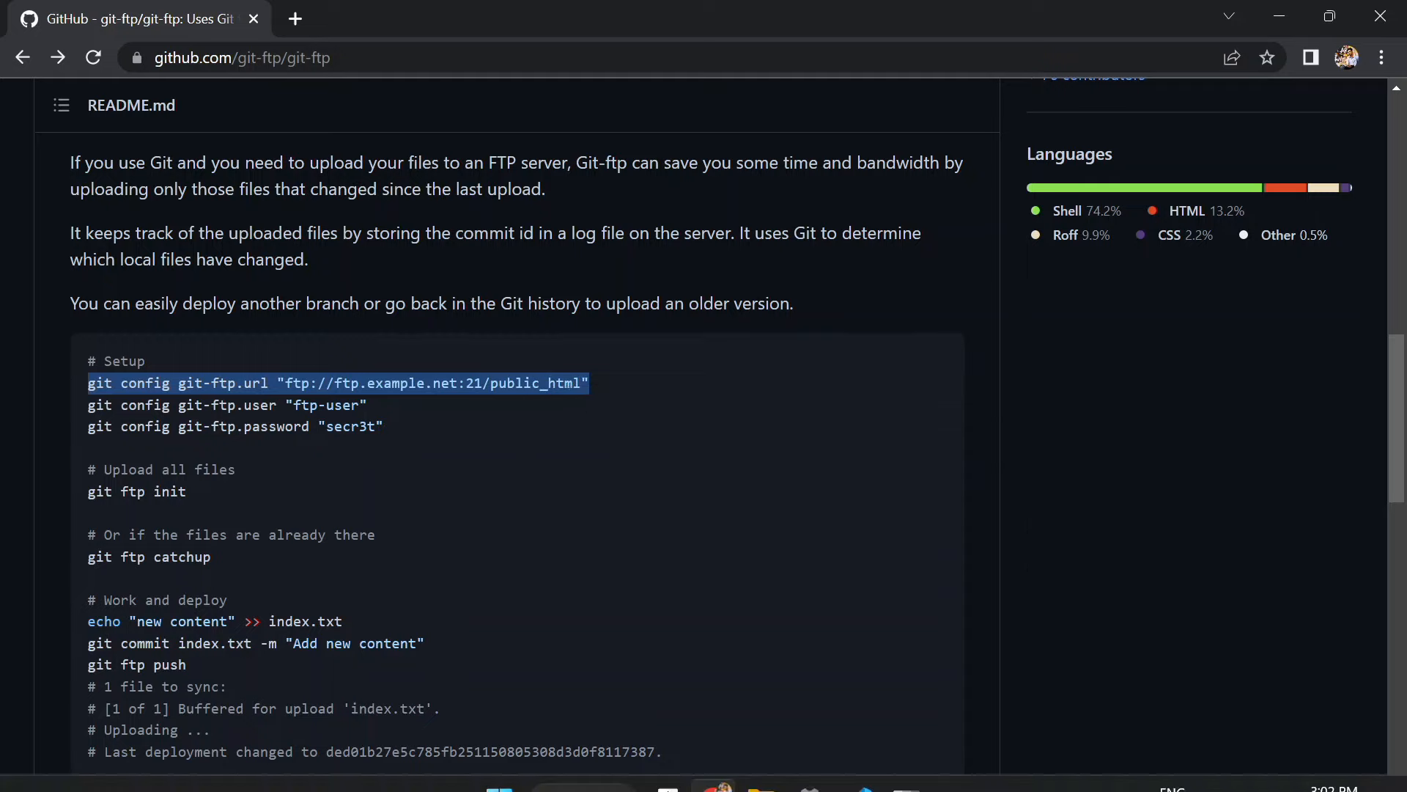
pyautogui.click(905, 765)
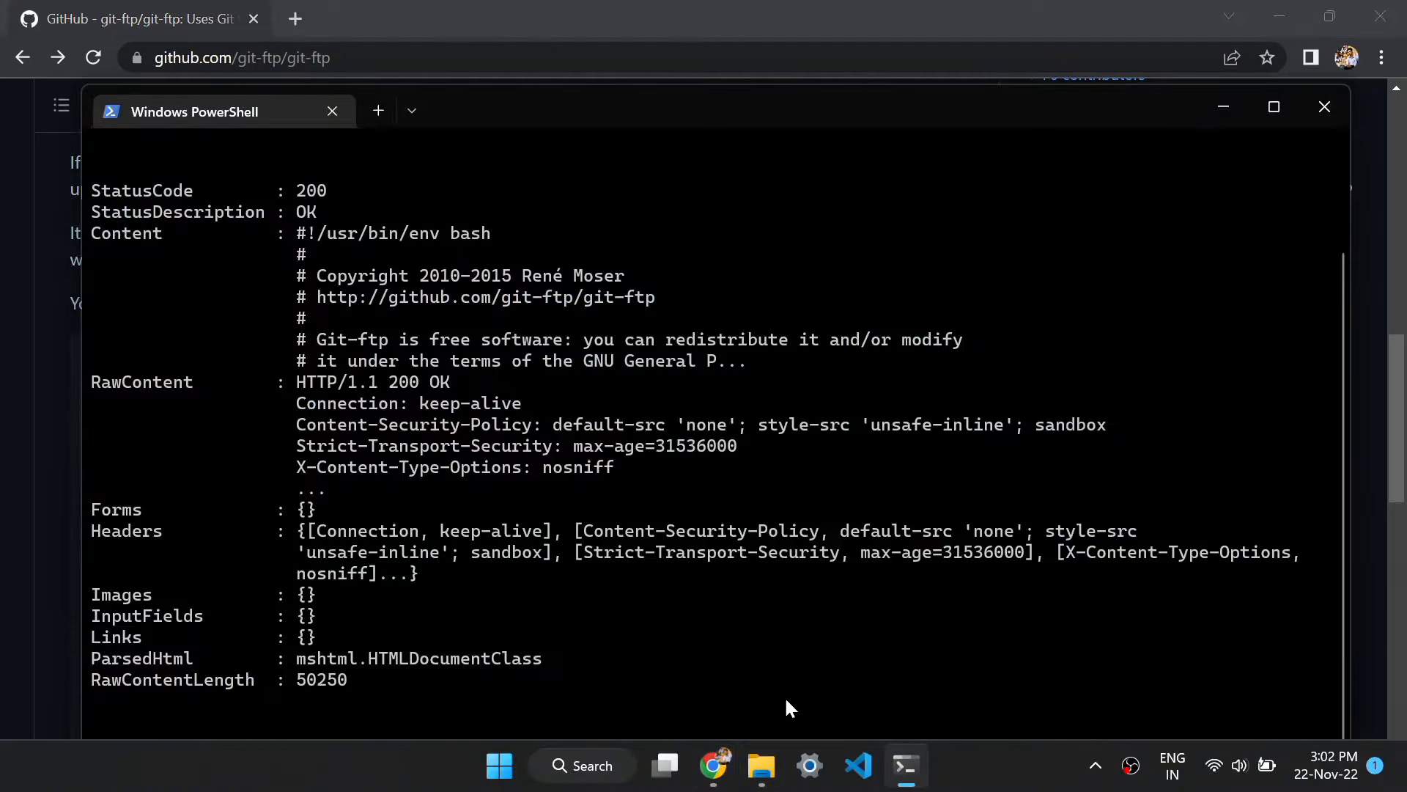
# Paste the git-ftp.url command with its example URL cleared to empty quotes, maximizing PowerShell
pyautogui.hotkey('ctrl', 'v')
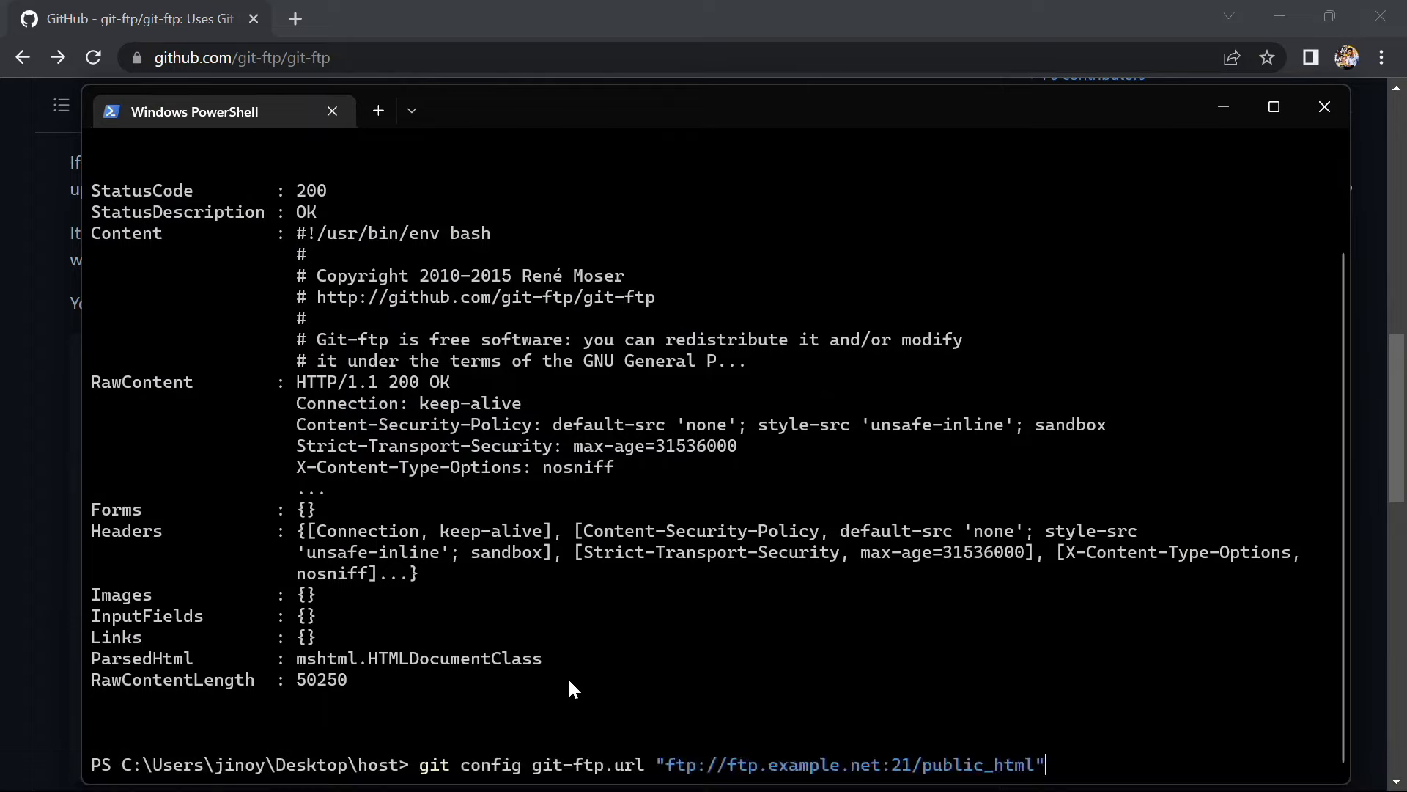
pyautogui.press('Left')
pyautogui.press('BackSpace')
pyautogui.press('BackSpace')
pyautogui.press('BackSpace')
pyautogui.press('BackSpace')
pyautogui.press('BackSpace')
pyautogui.press('BackSpace')
pyautogui.press('BackSpace')
pyautogui.press('BackSpace')
pyautogui.press('BackSpace')
pyautogui.press('BackSpace')
pyautogui.press('BackSpace')
pyautogui.press('BackSpace')
pyautogui.press('BackSpace')
pyautogui.press('BackSpace')
pyautogui.press('BackSpace')
pyautogui.press('BackSpace')
pyautogui.press('BackSpace')
pyautogui.press('BackSpace')
pyautogui.press('BackSpace')
pyautogui.press('BackSpace')
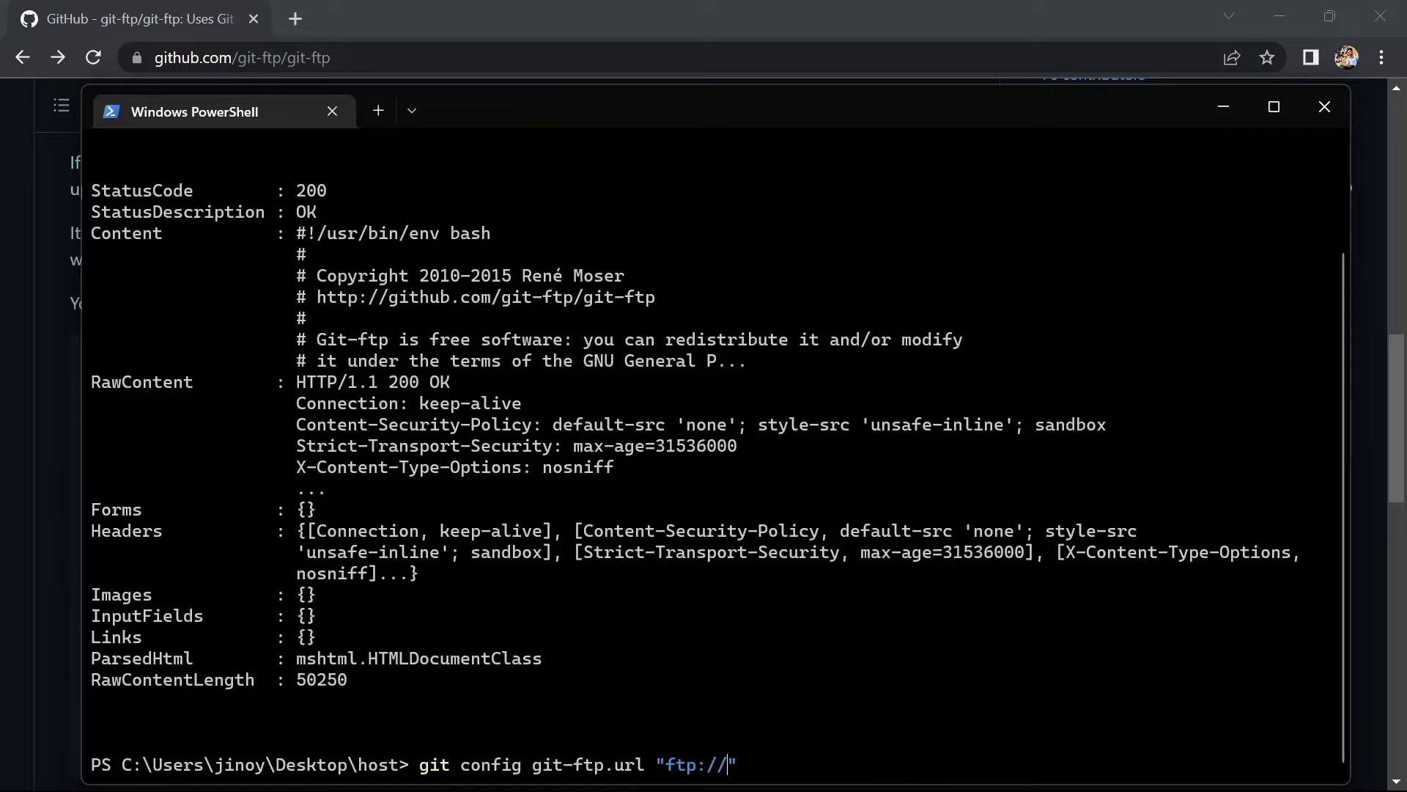
pyautogui.press('BackSpace')
pyautogui.press('BackSpace')
pyautogui.press('BackSpace')
pyautogui.press('BackSpace')
pyautogui.press('BackSpace')
pyautogui.press('BackSpace')
pyautogui.moveTo(1044, 106); pyautogui.dragTo(1039, 68)
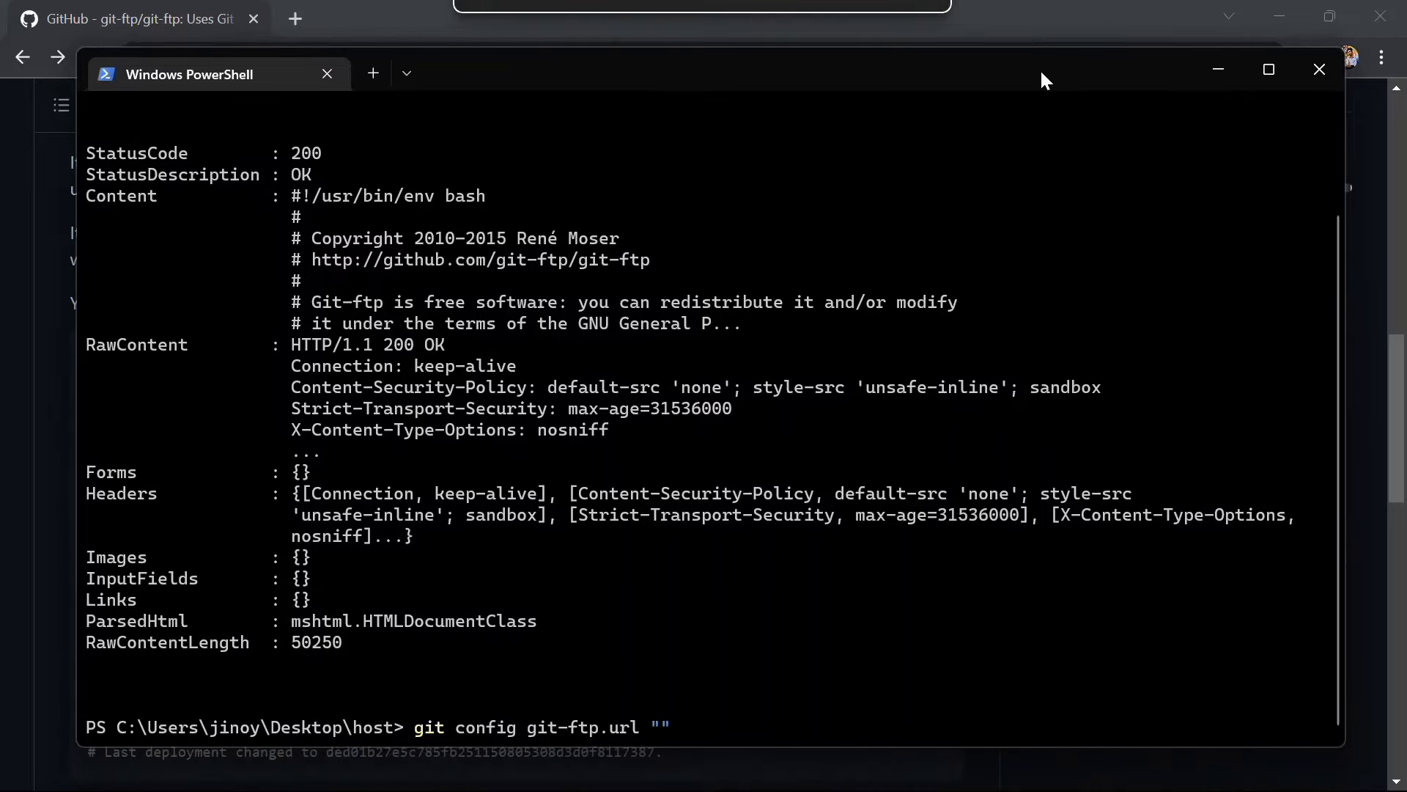
pyautogui.click(1267, 69)
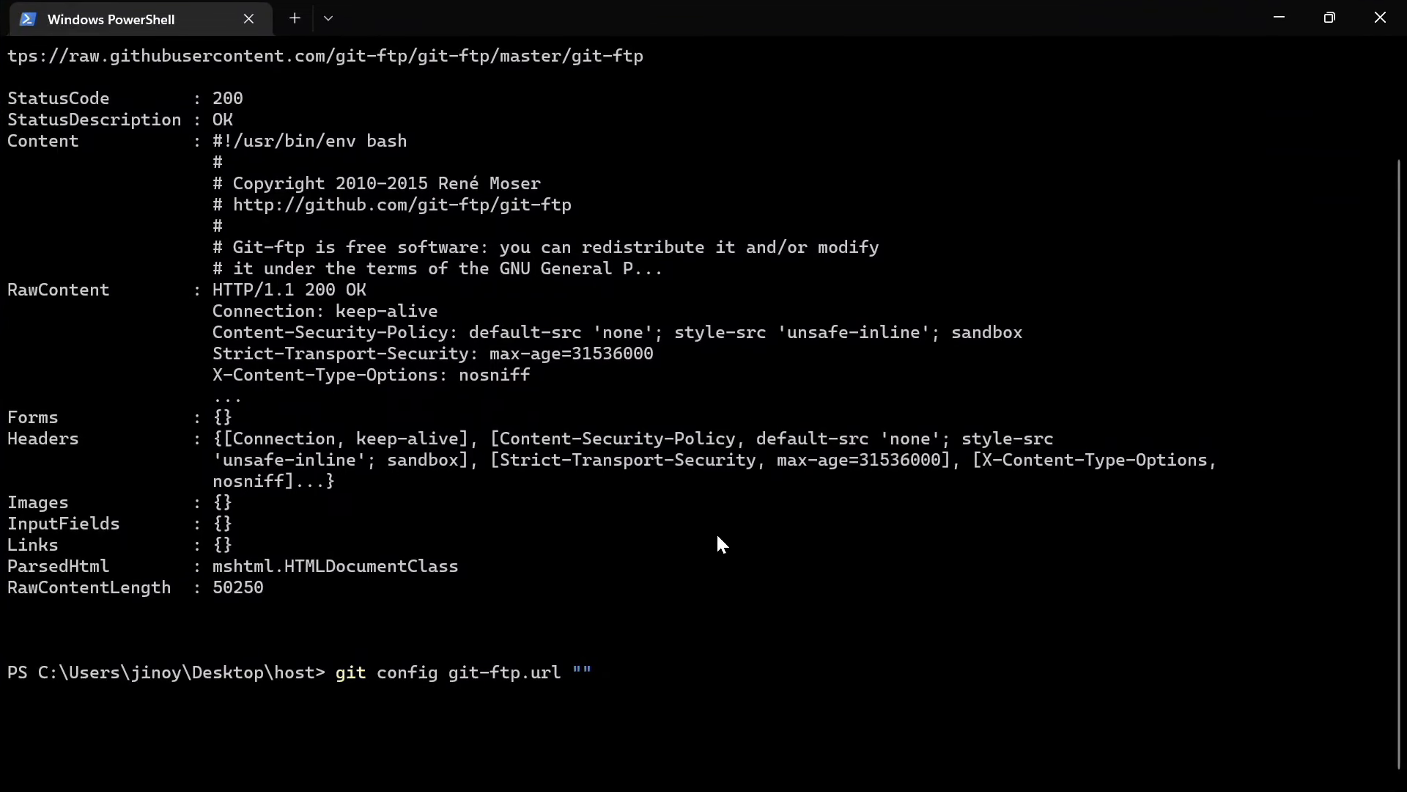
pyautogui.hotkey('alt', 'Tab')
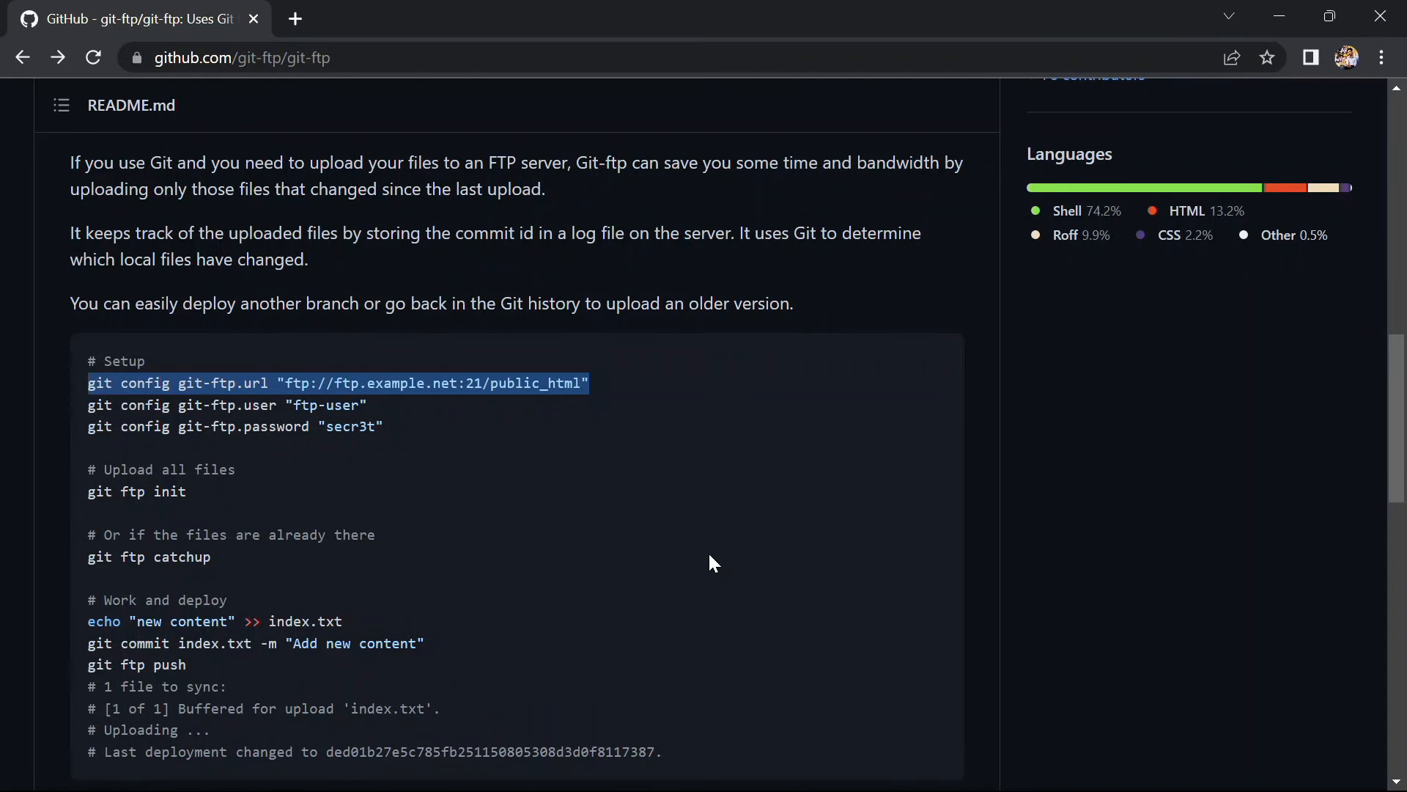
# Search for InfinityFree and open the hosting account in its client area
pyautogui.click(295, 19)
pyautogui.write('infi')
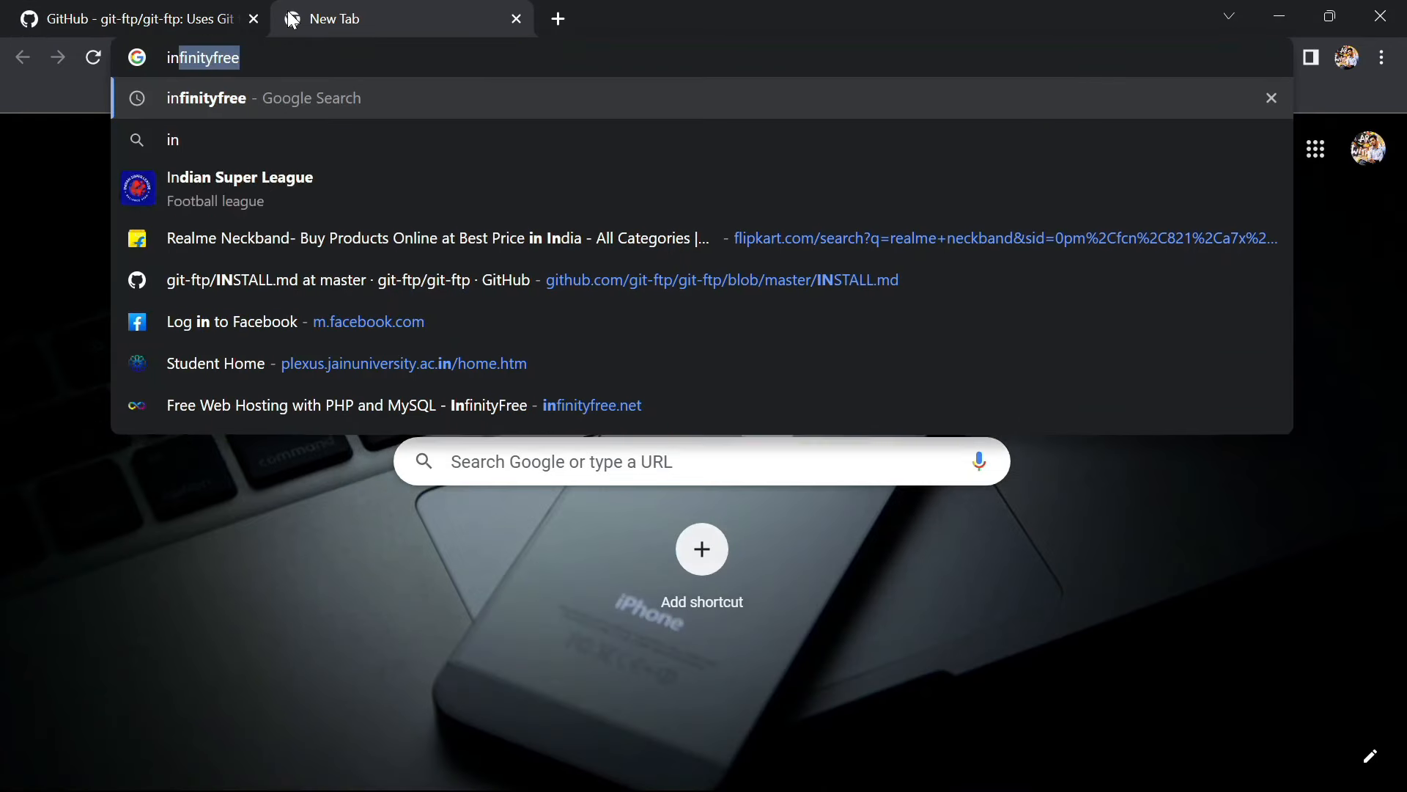
pyautogui.write('nityfree')
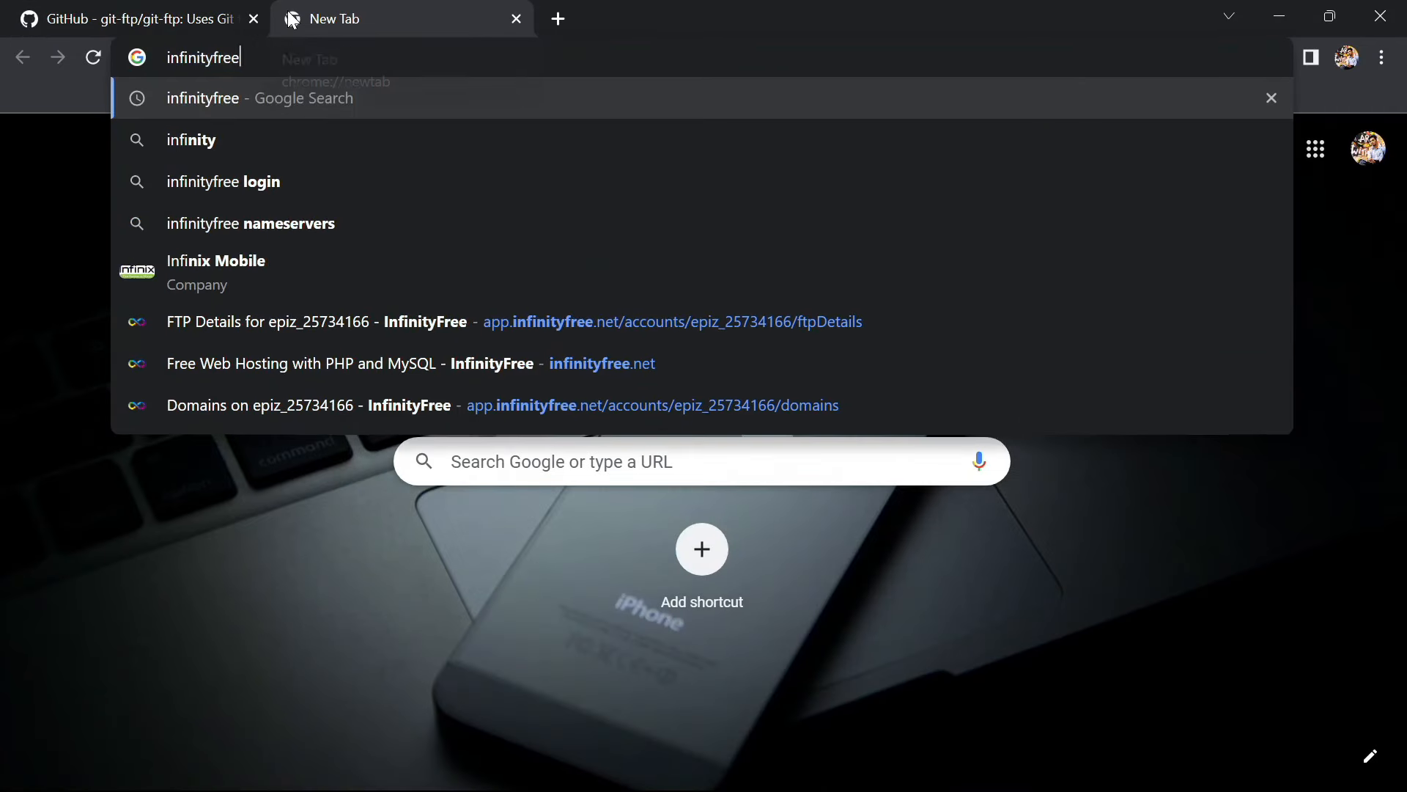
pyautogui.press('Return')
pyautogui.click(152, 323)
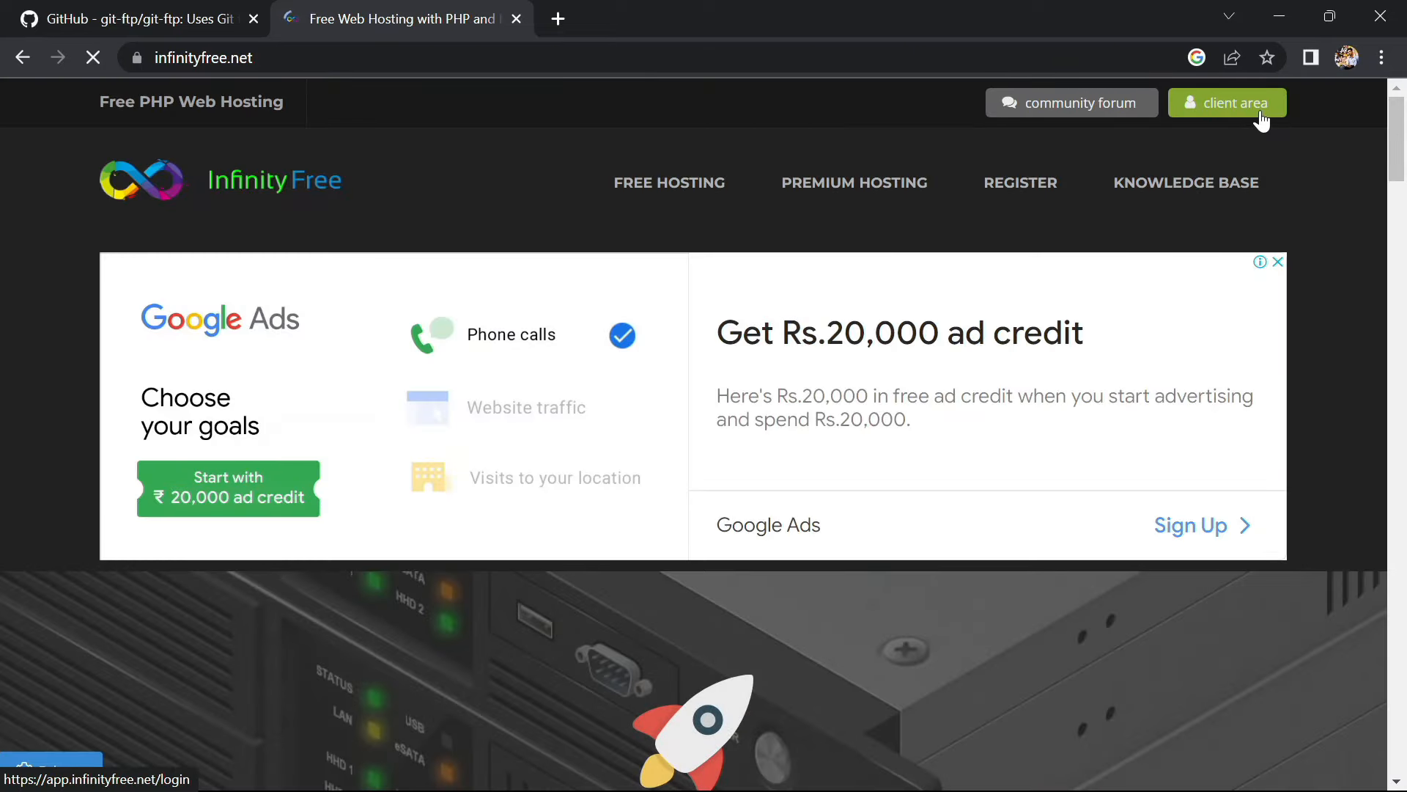
pyautogui.click(1260, 118)
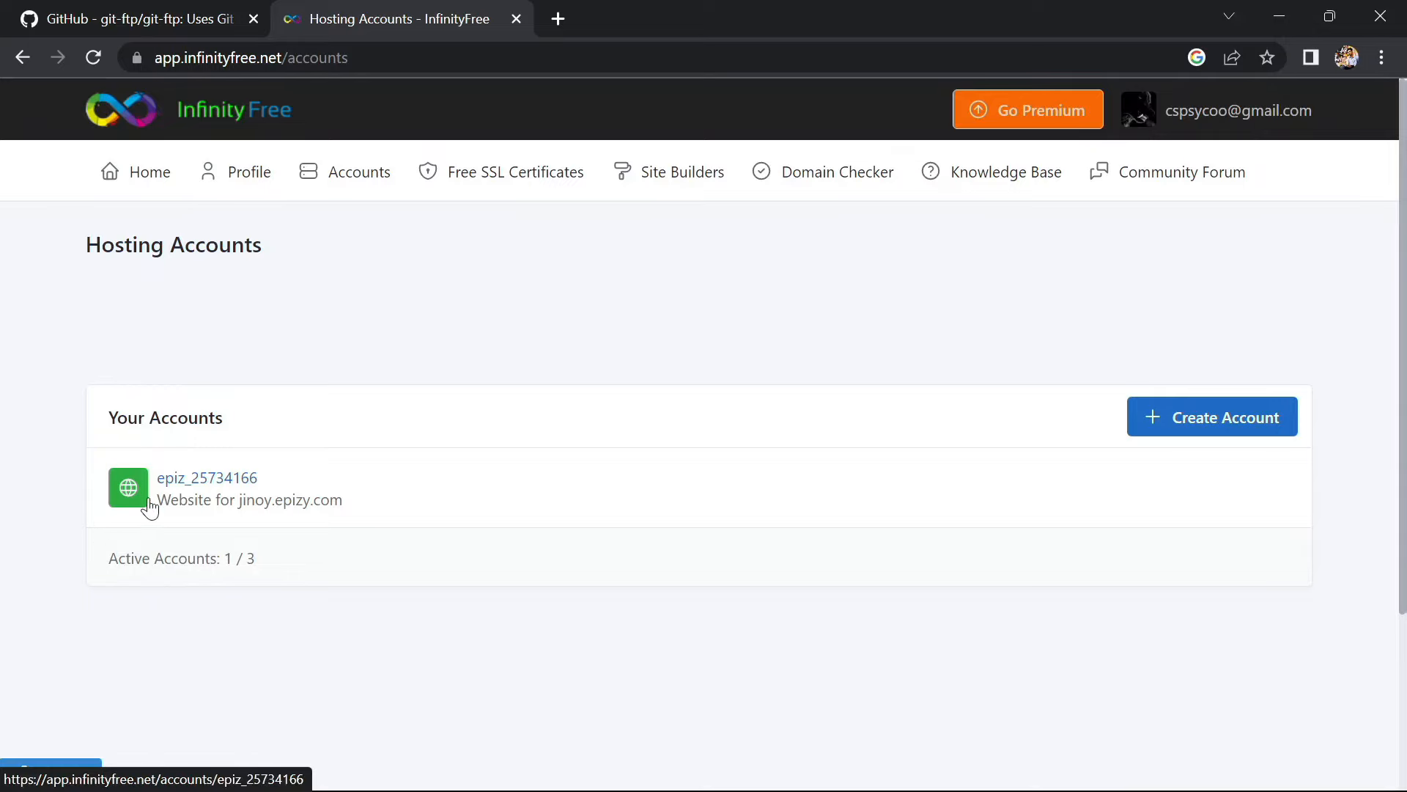
pyautogui.click(205, 482)
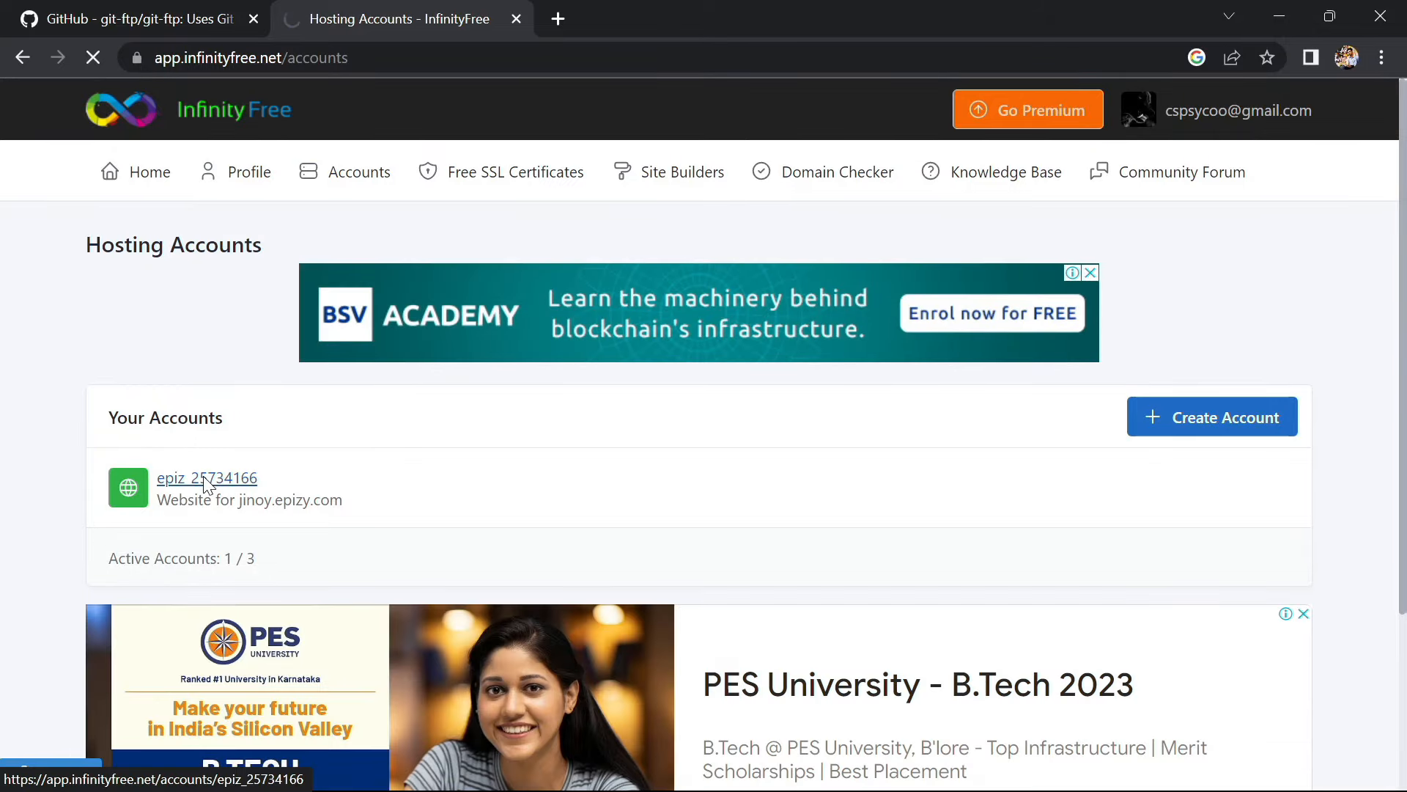
# Open the account's FTP Details and select the hostname ftpupload.net
pyautogui.scroll(-2, 217, 577)
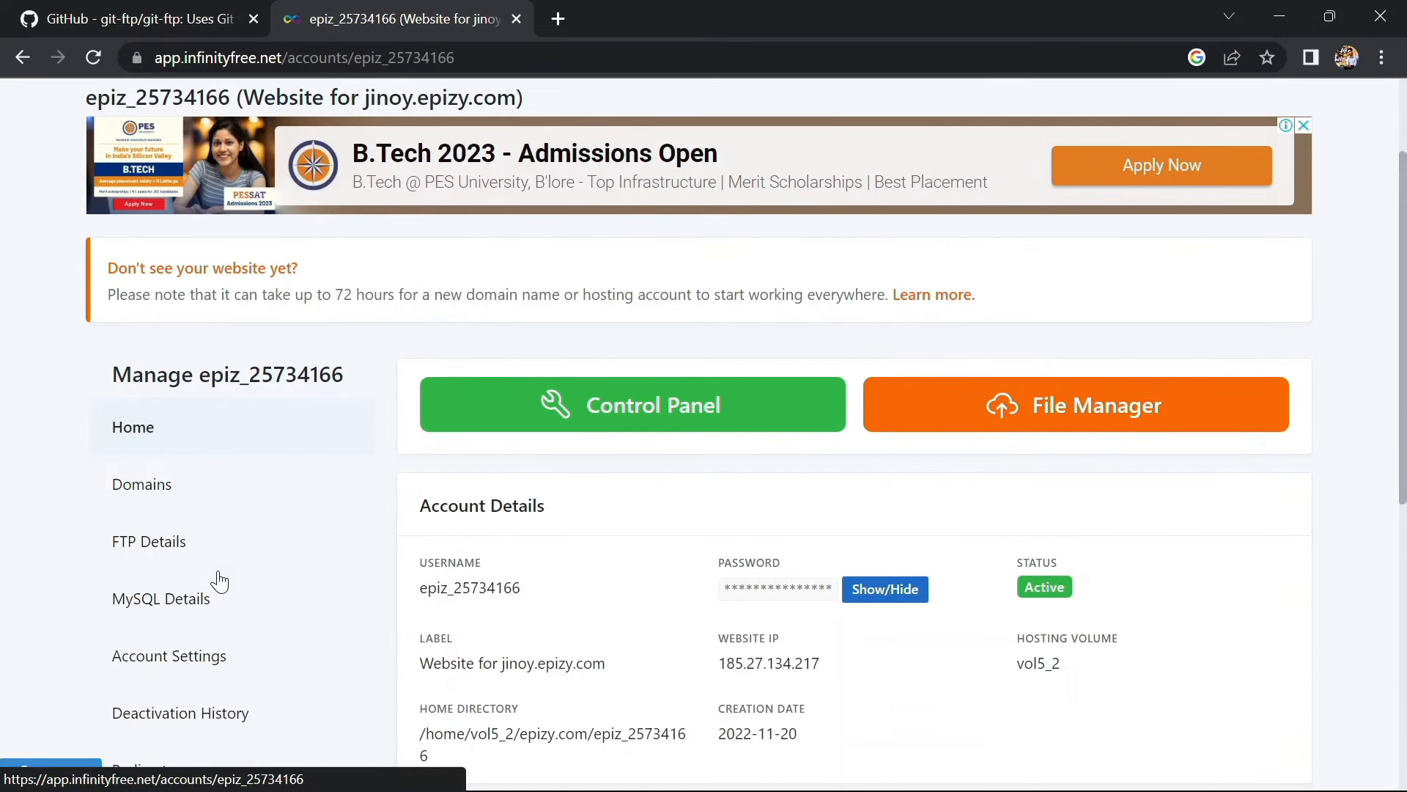
pyautogui.click(158, 535)
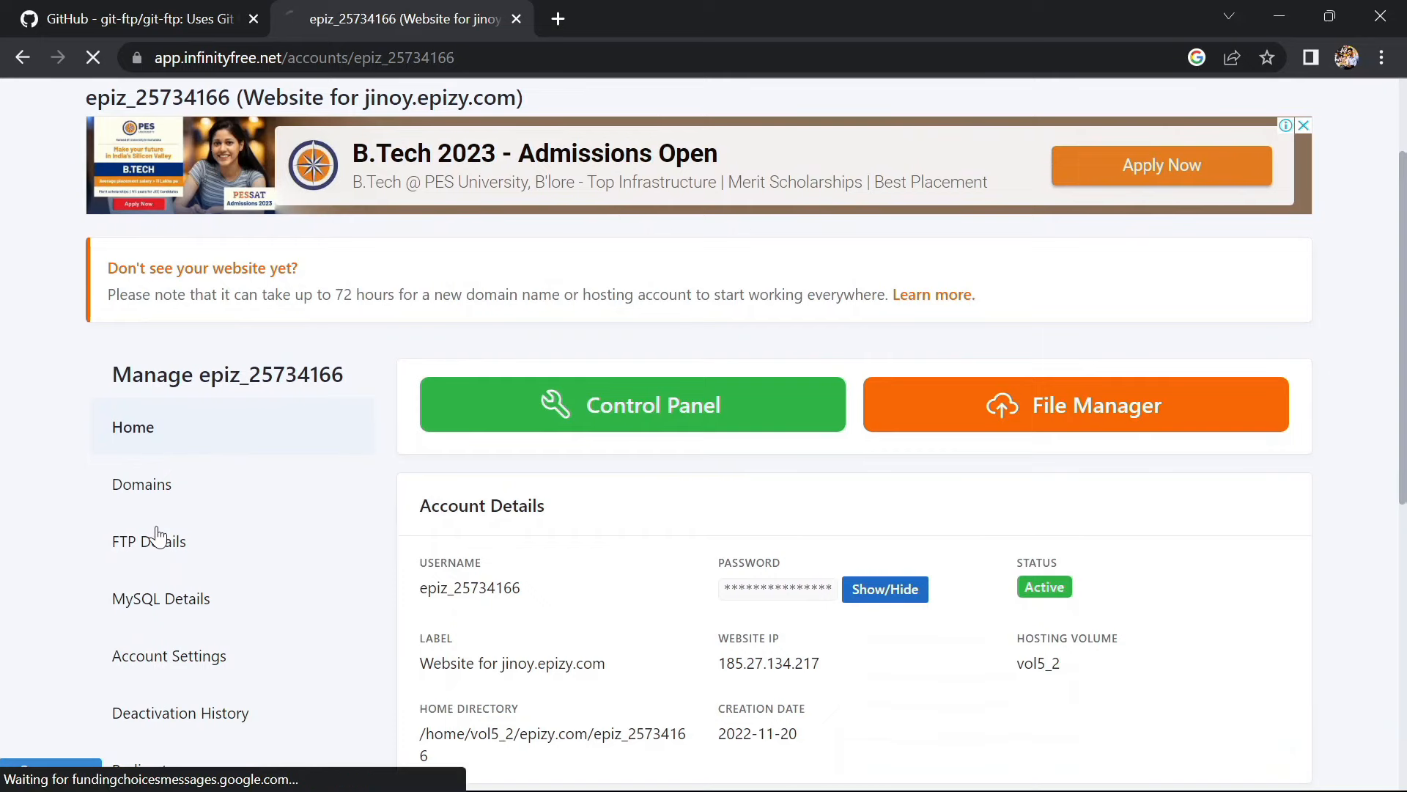
pyautogui.scroll(-3, 782, 569)
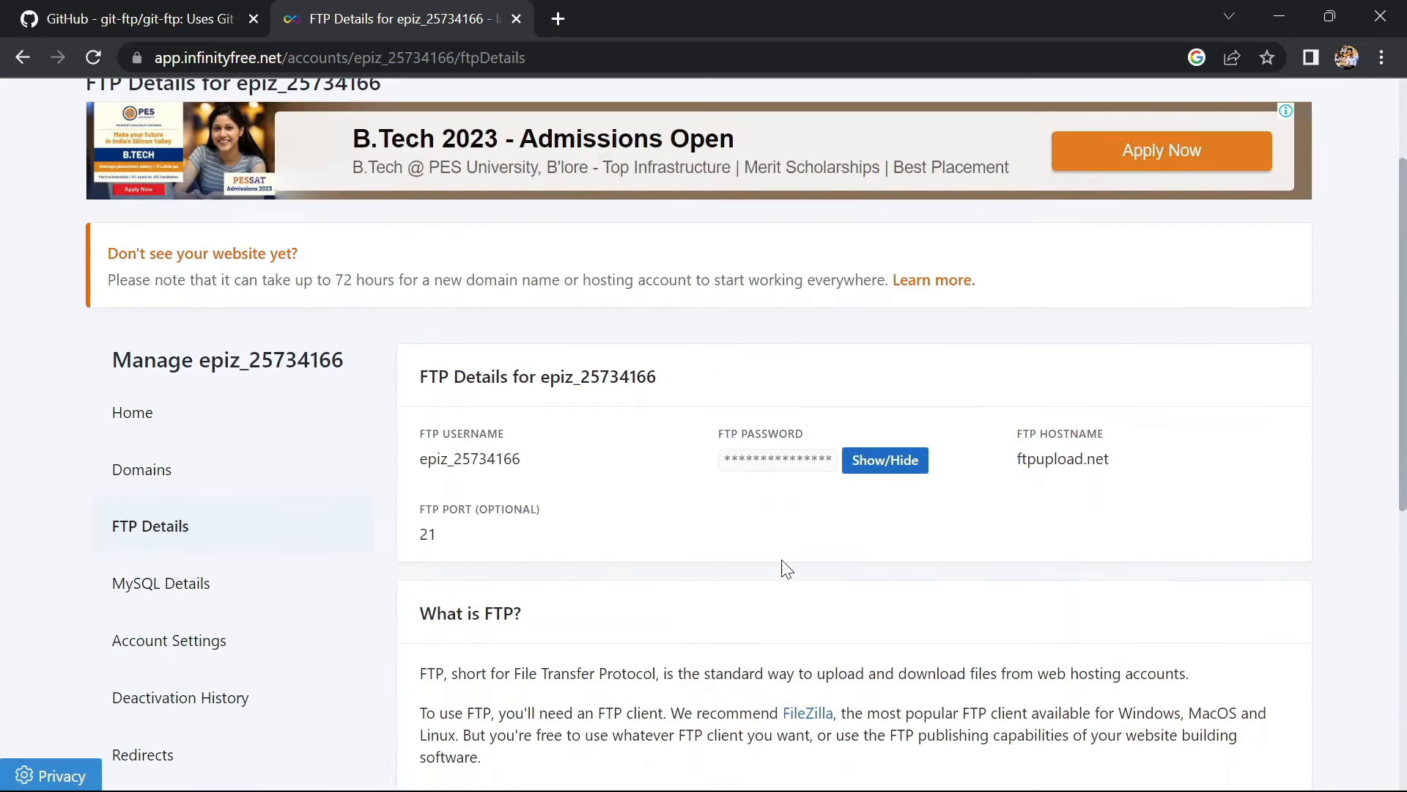
pyautogui.moveTo(1129, 460); pyautogui.dragTo(1032, 460)
pyautogui.rightClick(1036, 449)
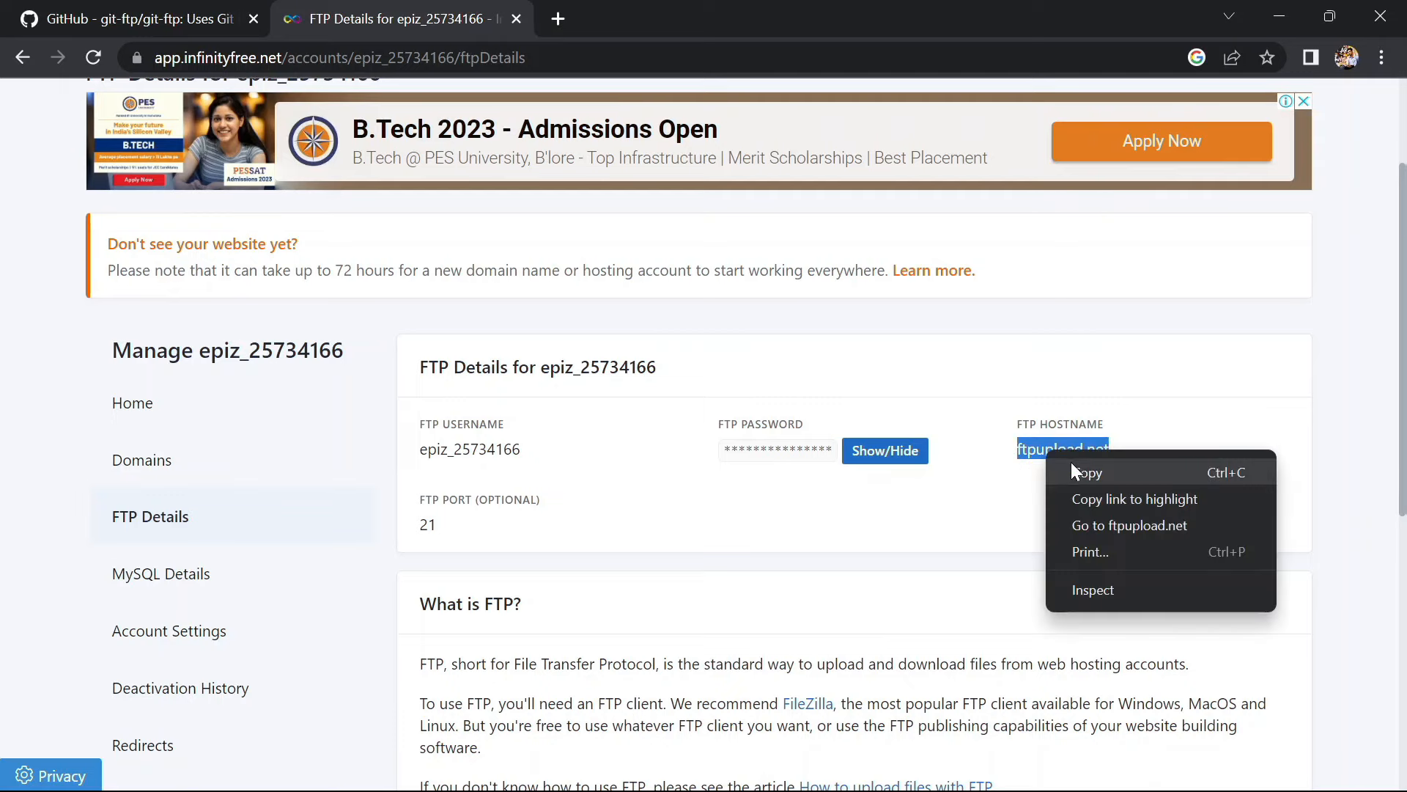
# Fill the git-ftp.url quotes with ftp://ftpupload.net:21/
pyautogui.click(1071, 462)
pyautogui.hotkey('alt', 'Tab')
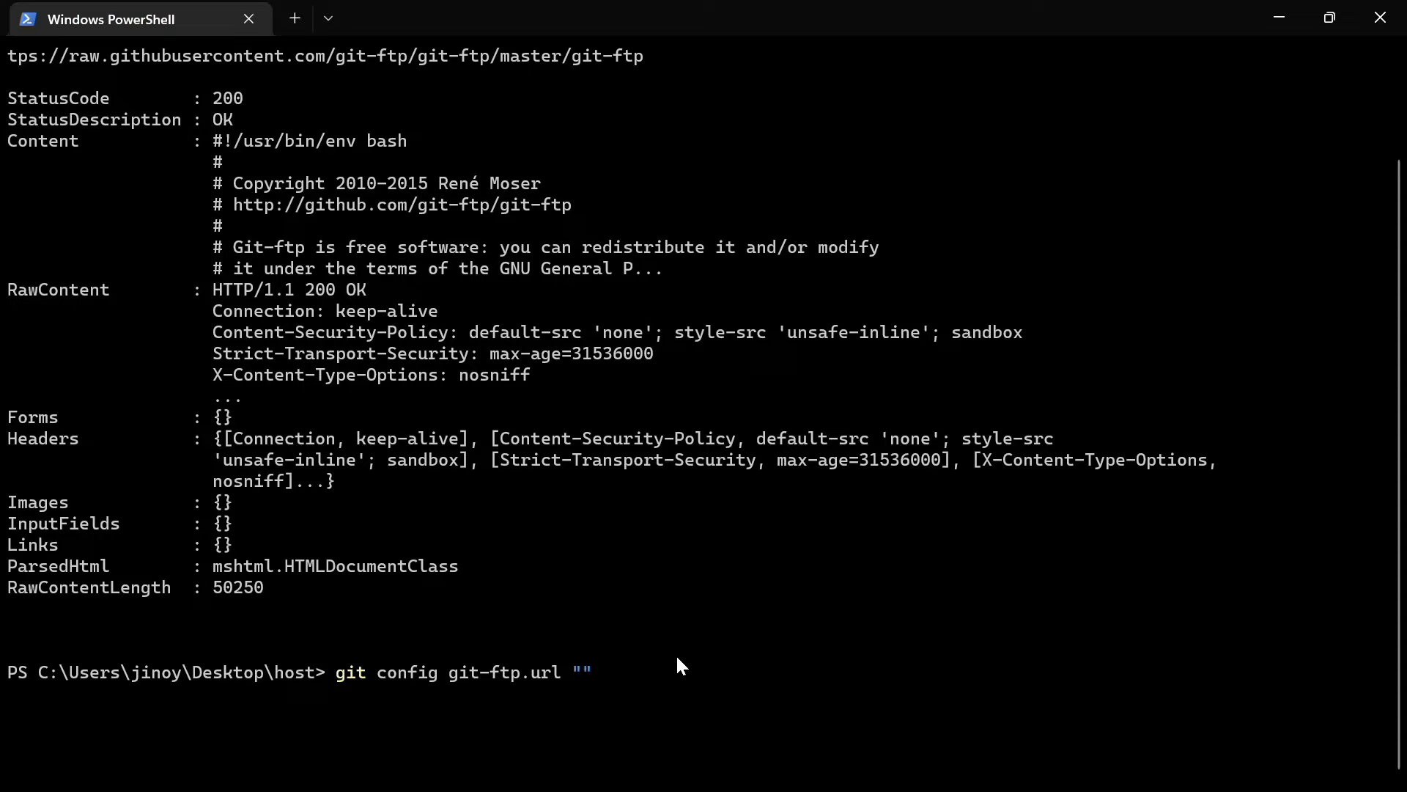
pyautogui.write('ftp://')
pyautogui.hotkey('ctrl', 'v')
pyautogui.write(':')
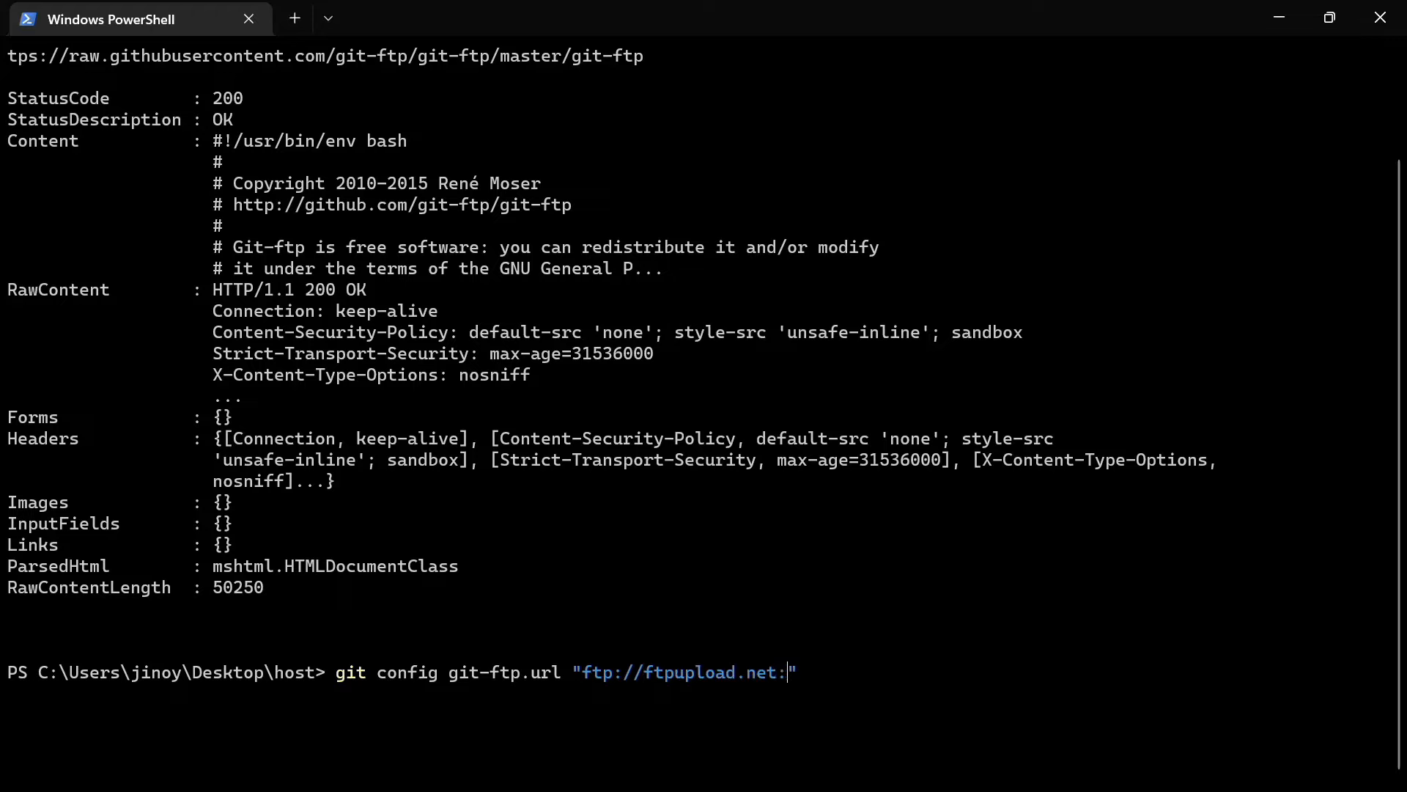
pyautogui.write('21/')
# Append the cspsyco.rf.gd/htdocs path from the Domains page and run the command
pyautogui.hotkey('alt', 'Tab')
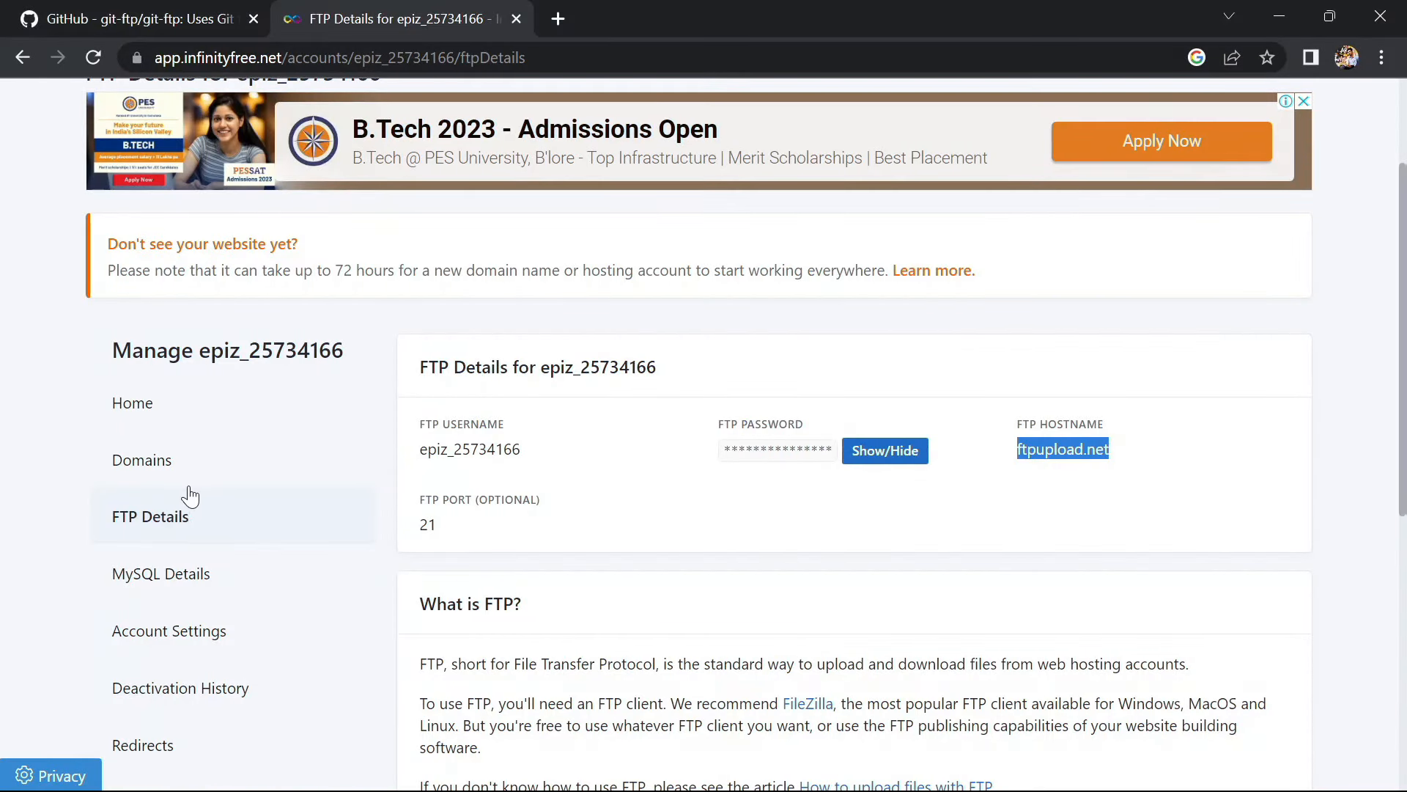
pyautogui.click(192, 461)
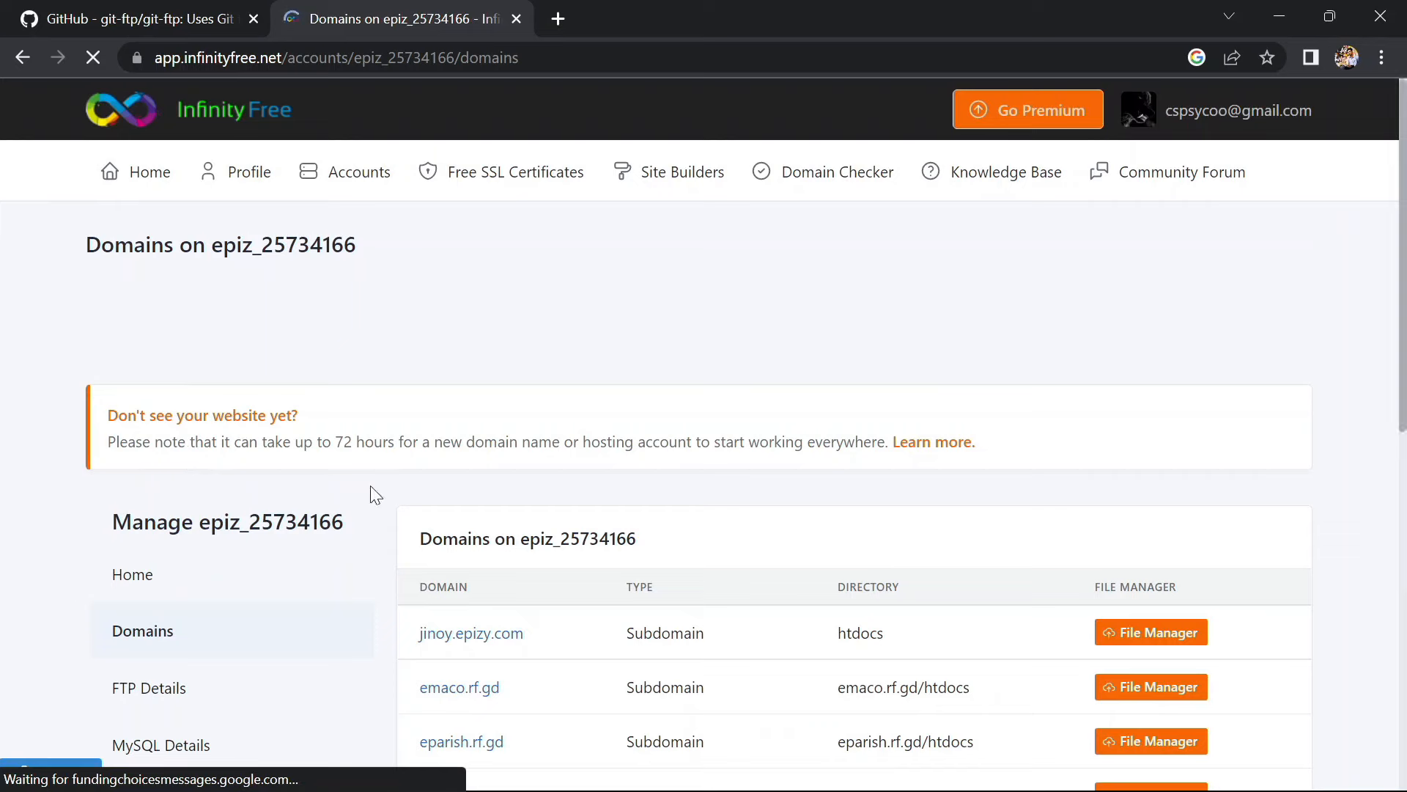
pyautogui.scroll(-5, 460, 552)
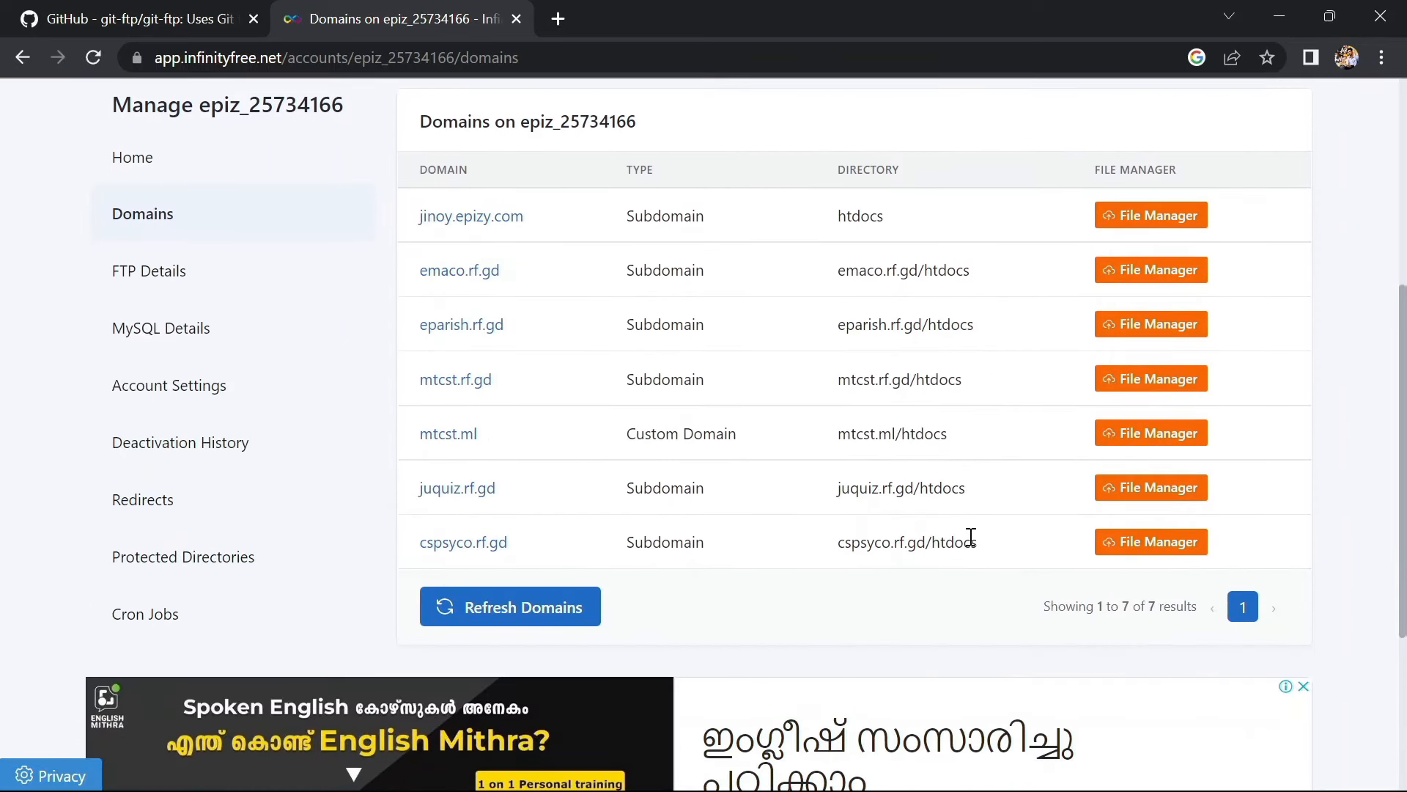
pyautogui.moveTo(983, 541); pyautogui.dragTo(838, 542)
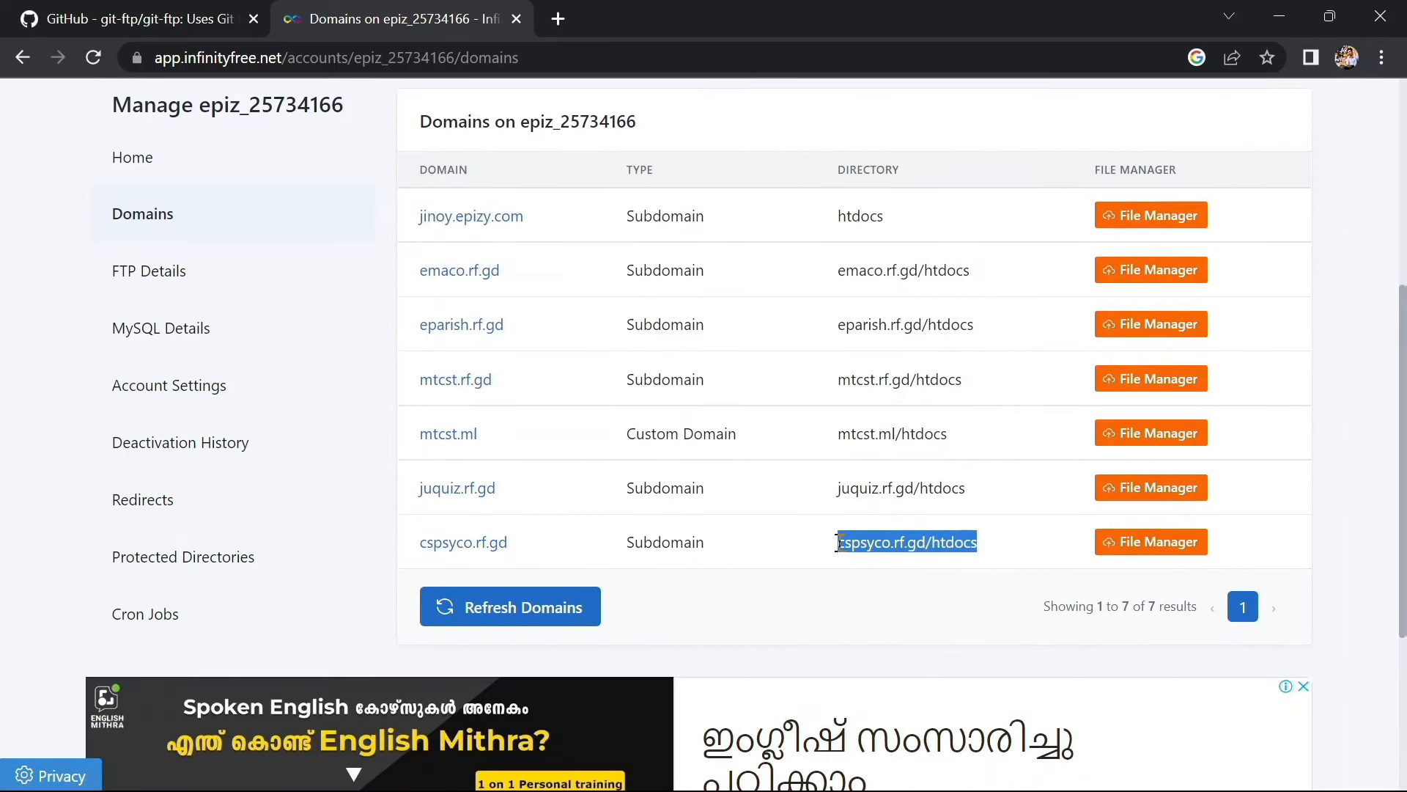
pyautogui.rightClick(870, 542)
pyautogui.click(899, 554)
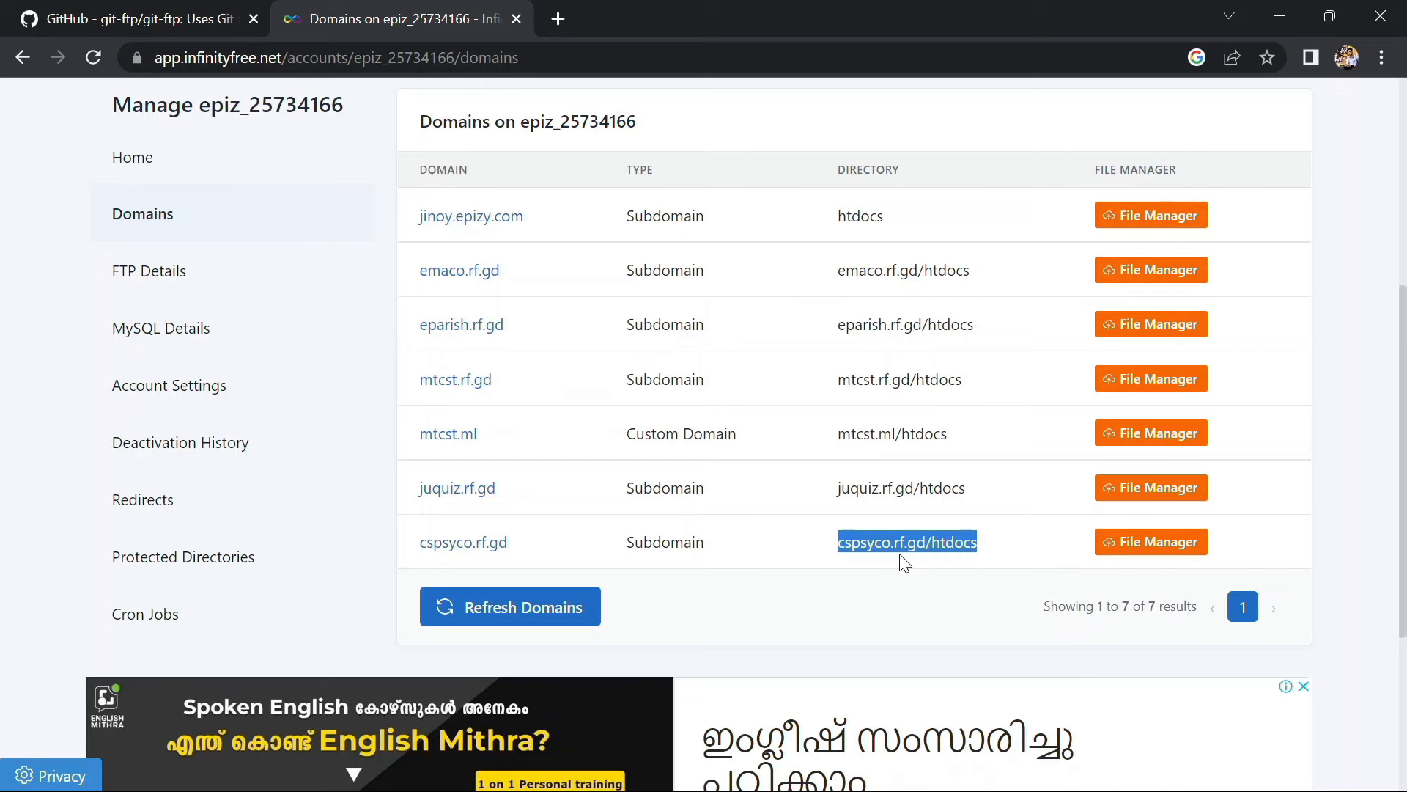
pyautogui.hotkey('alt', 'Tab')
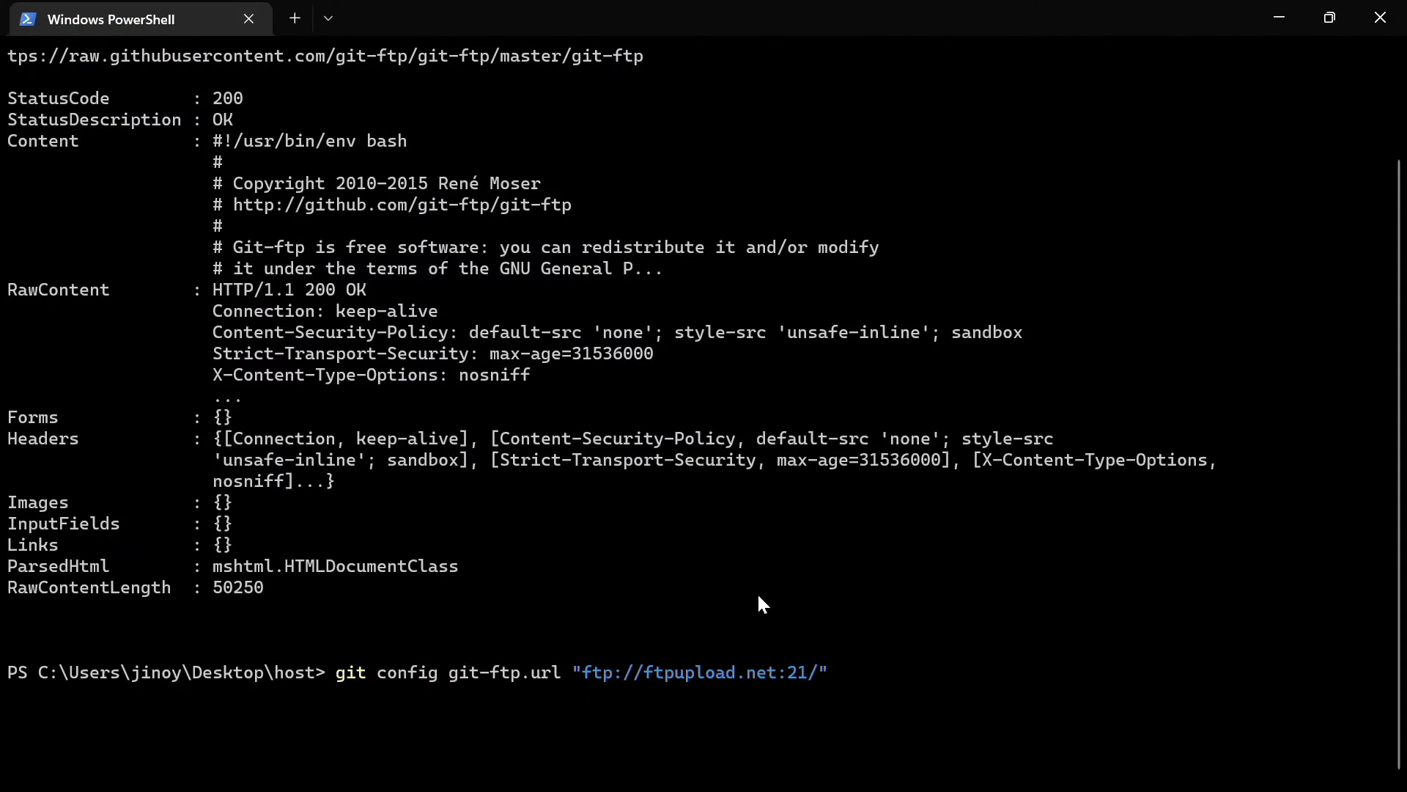
pyautogui.hotkey('ctrl', 'v')
pyautogui.press('Return')
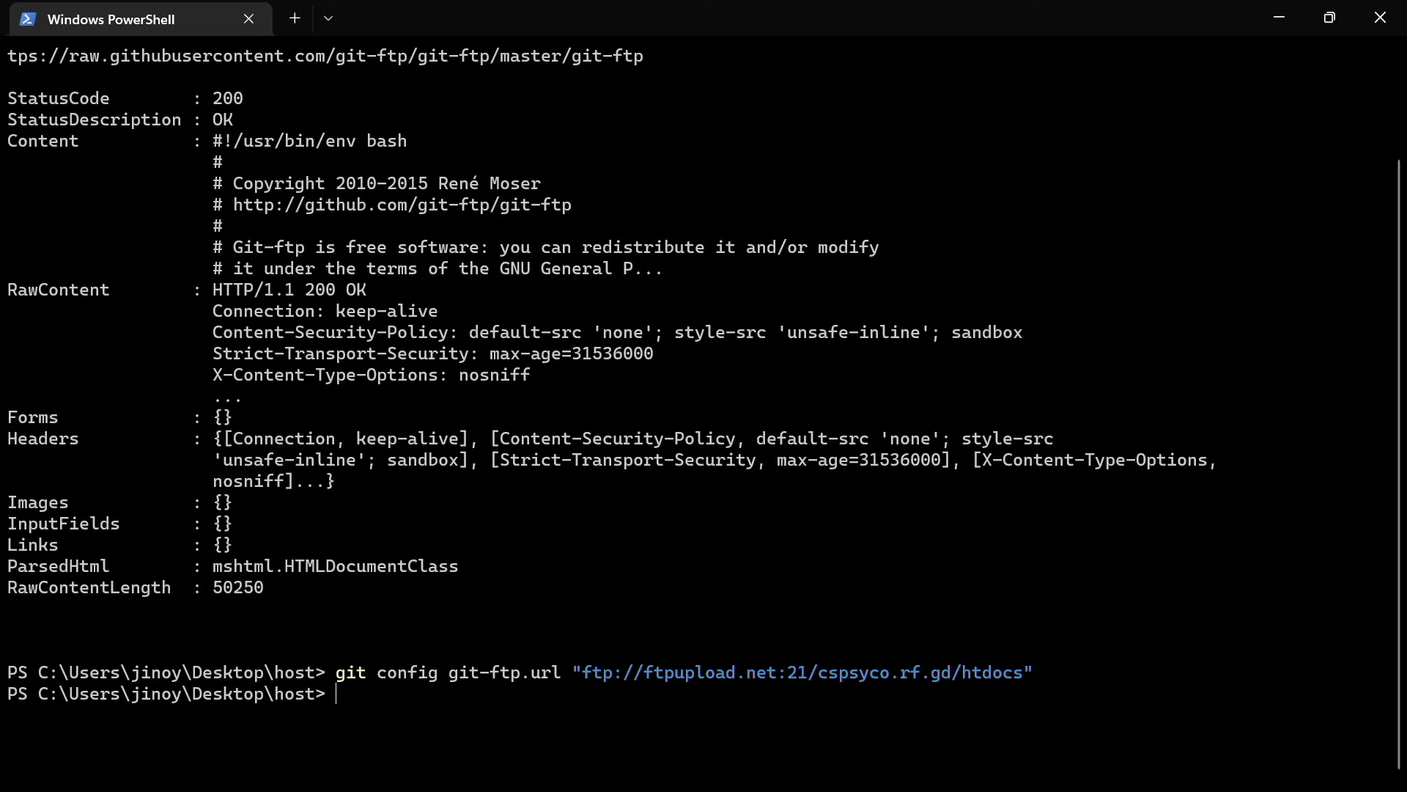
pyautogui.hotkey('alt', 'Tab')
pyautogui.click(196, 9)
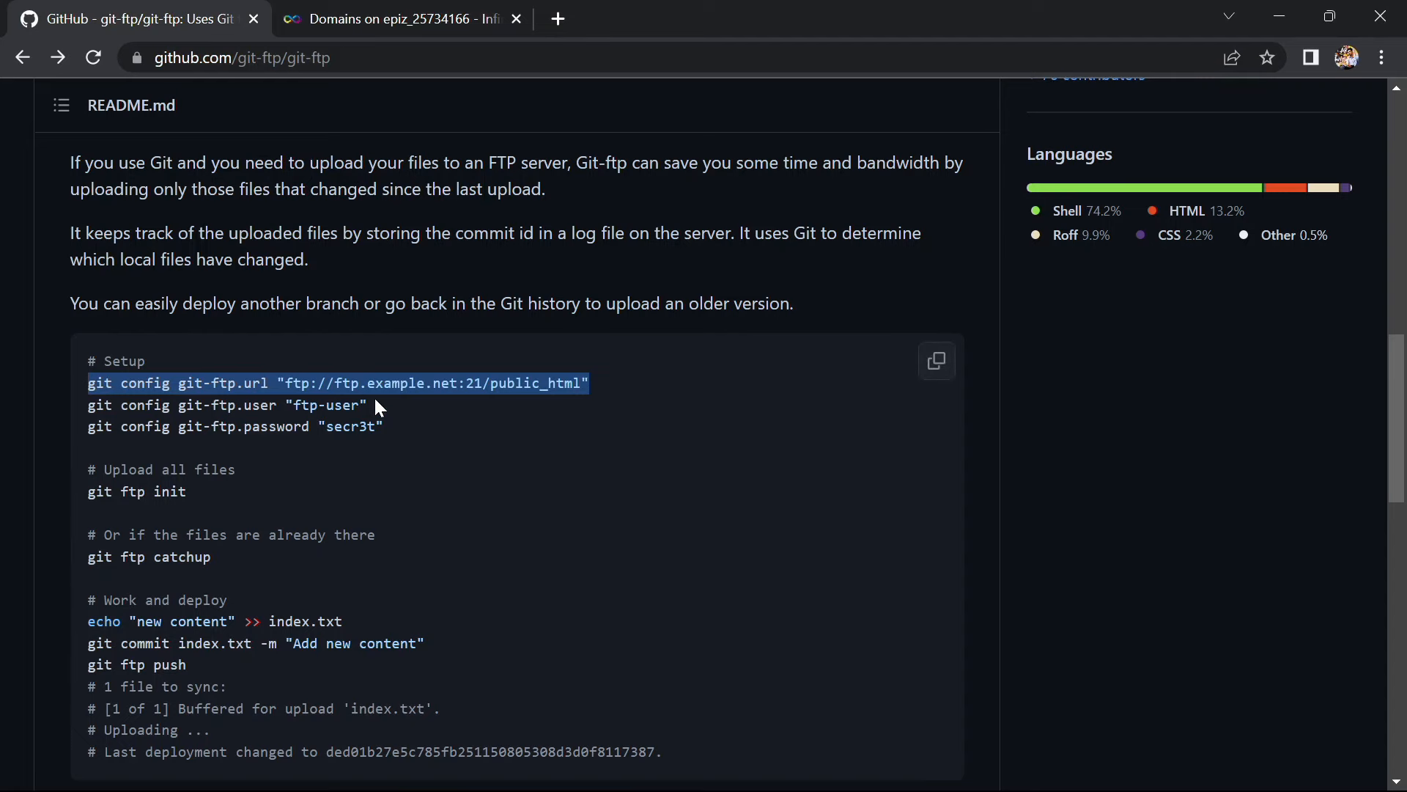
# Paste the git config git-ftp.user command from the README into PowerShell
pyautogui.moveTo(375, 401); pyautogui.dragTo(74, 404)
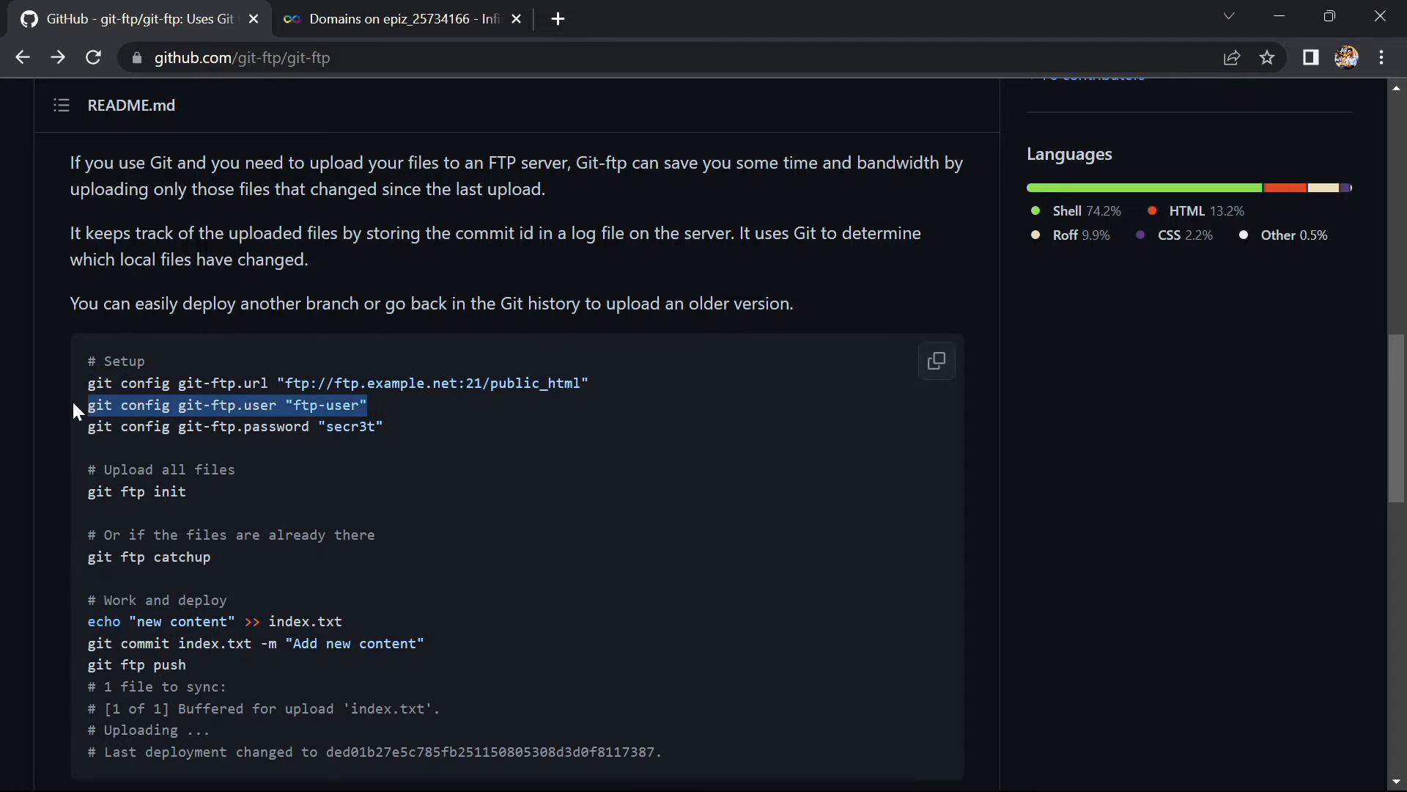
pyautogui.hotkey('alt', 'Tab')
pyautogui.hotkey('ctrl', 'v')
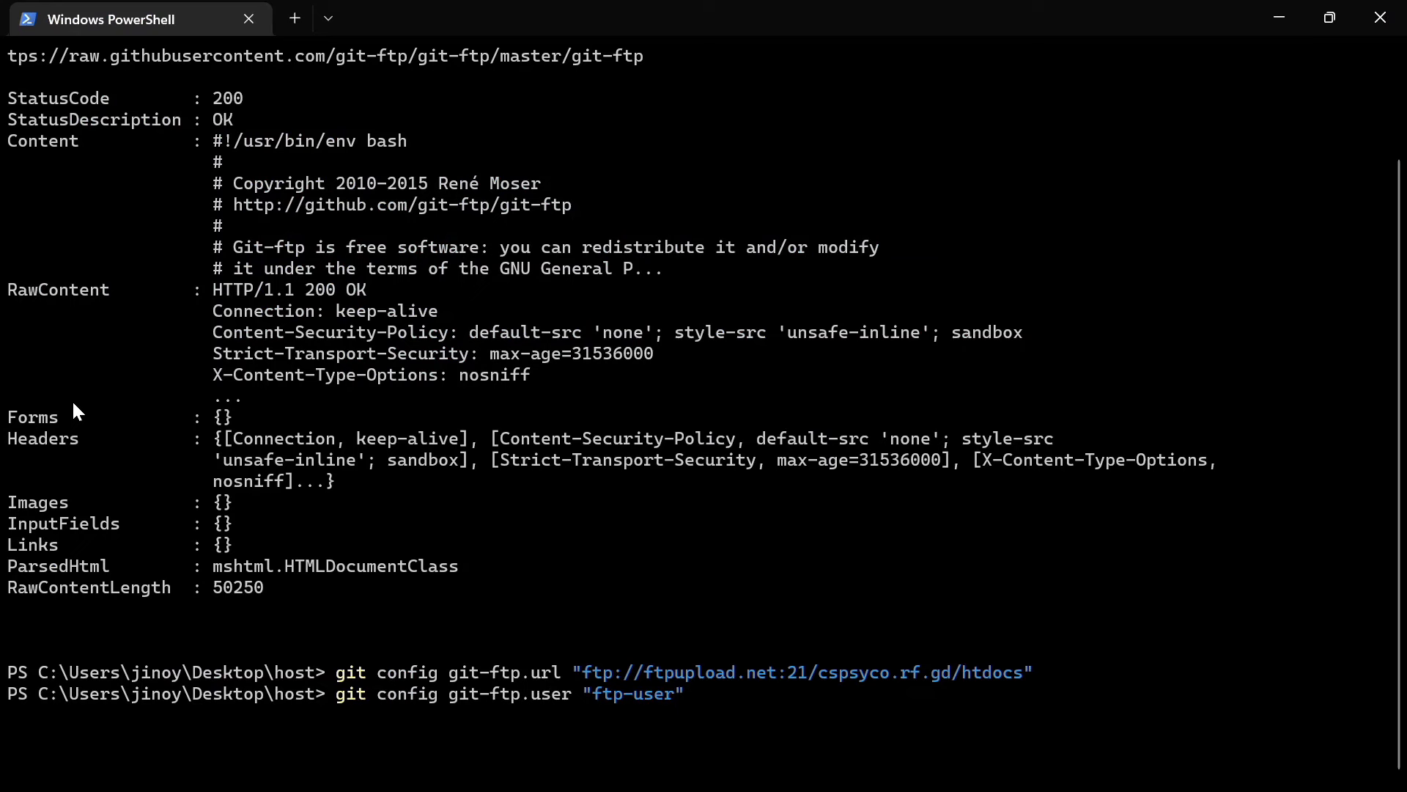
# Replace the ftp-user placeholder with the InfinityFree FTP username and run the command
pyautogui.hotkey('alt', 'Tab')
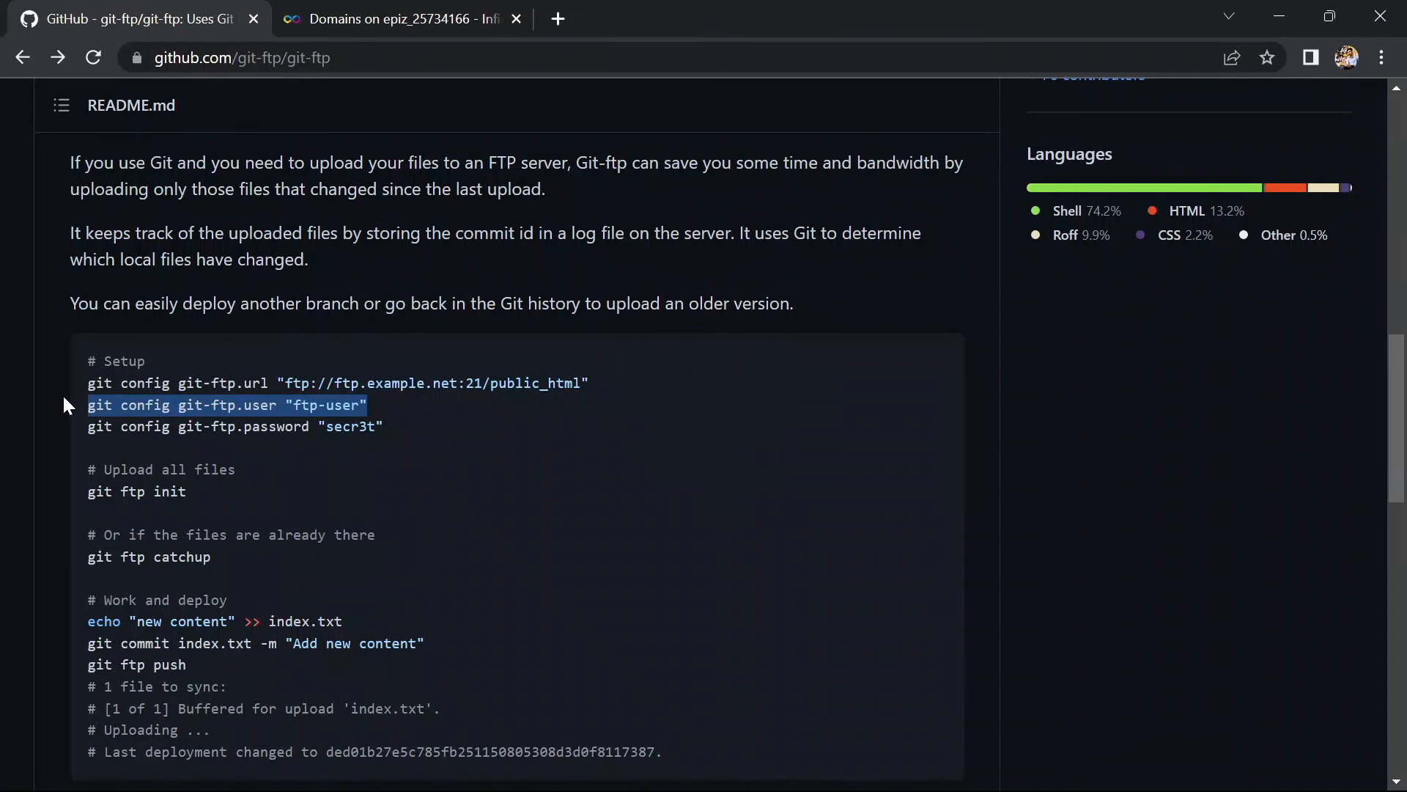
pyautogui.click(308, 7)
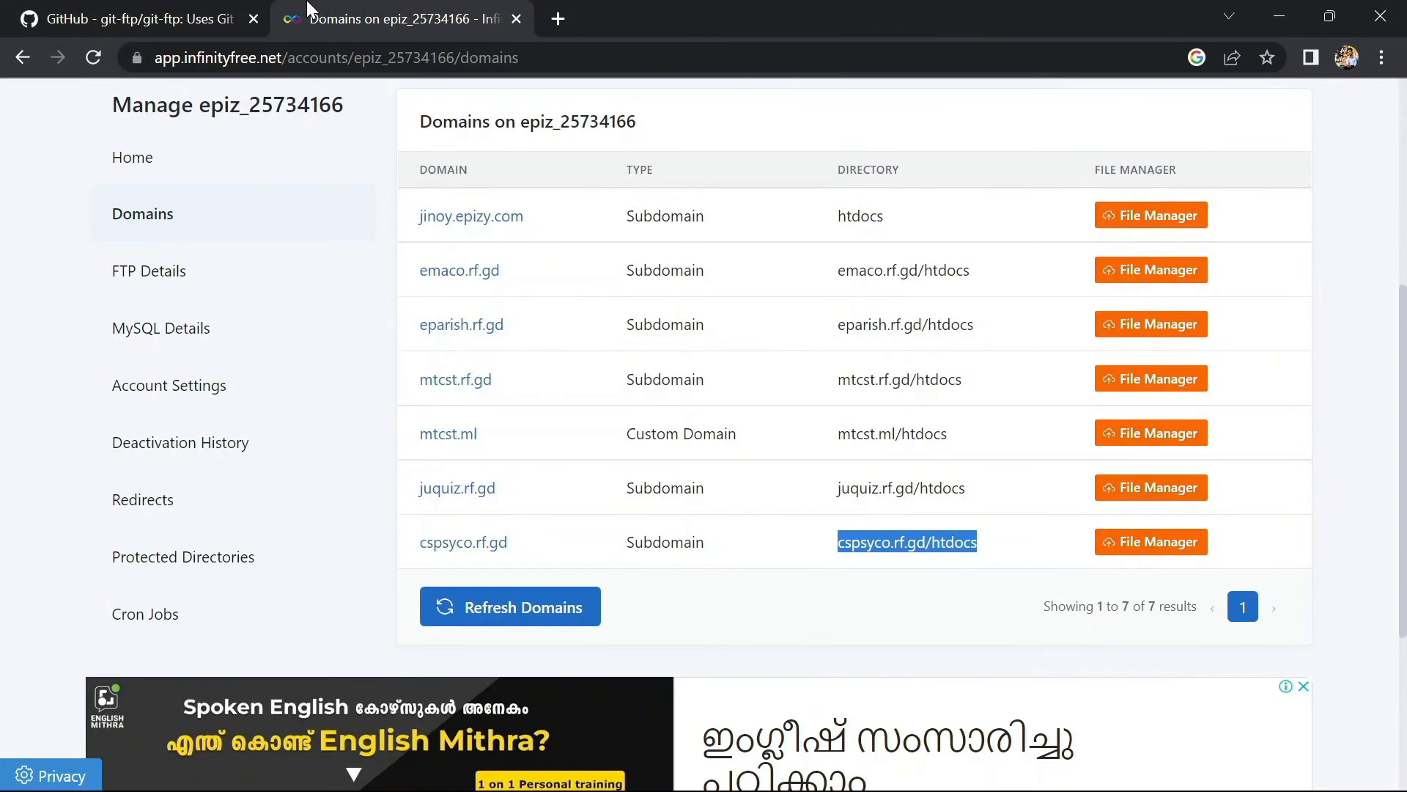
pyautogui.click(163, 263)
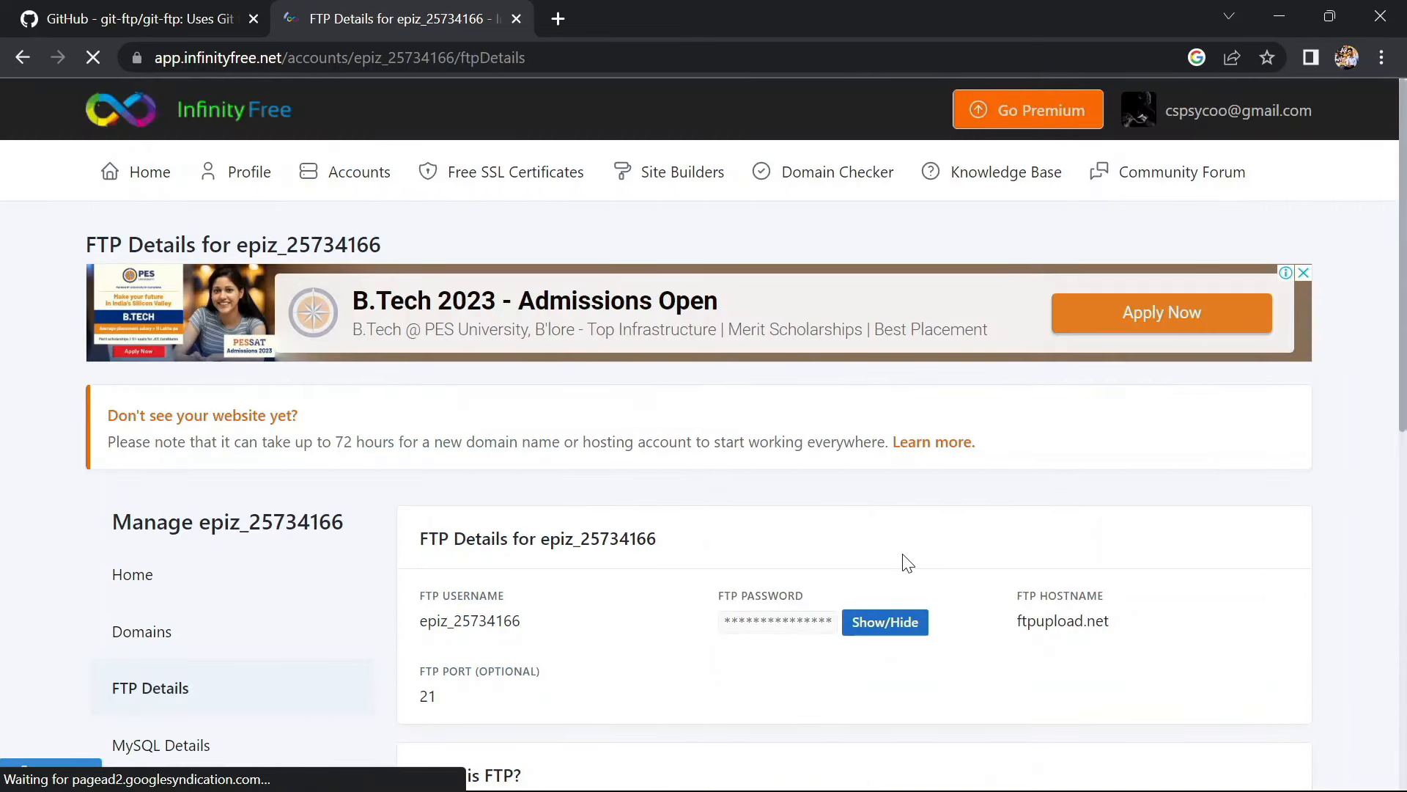
pyautogui.scroll(-2, 904, 560)
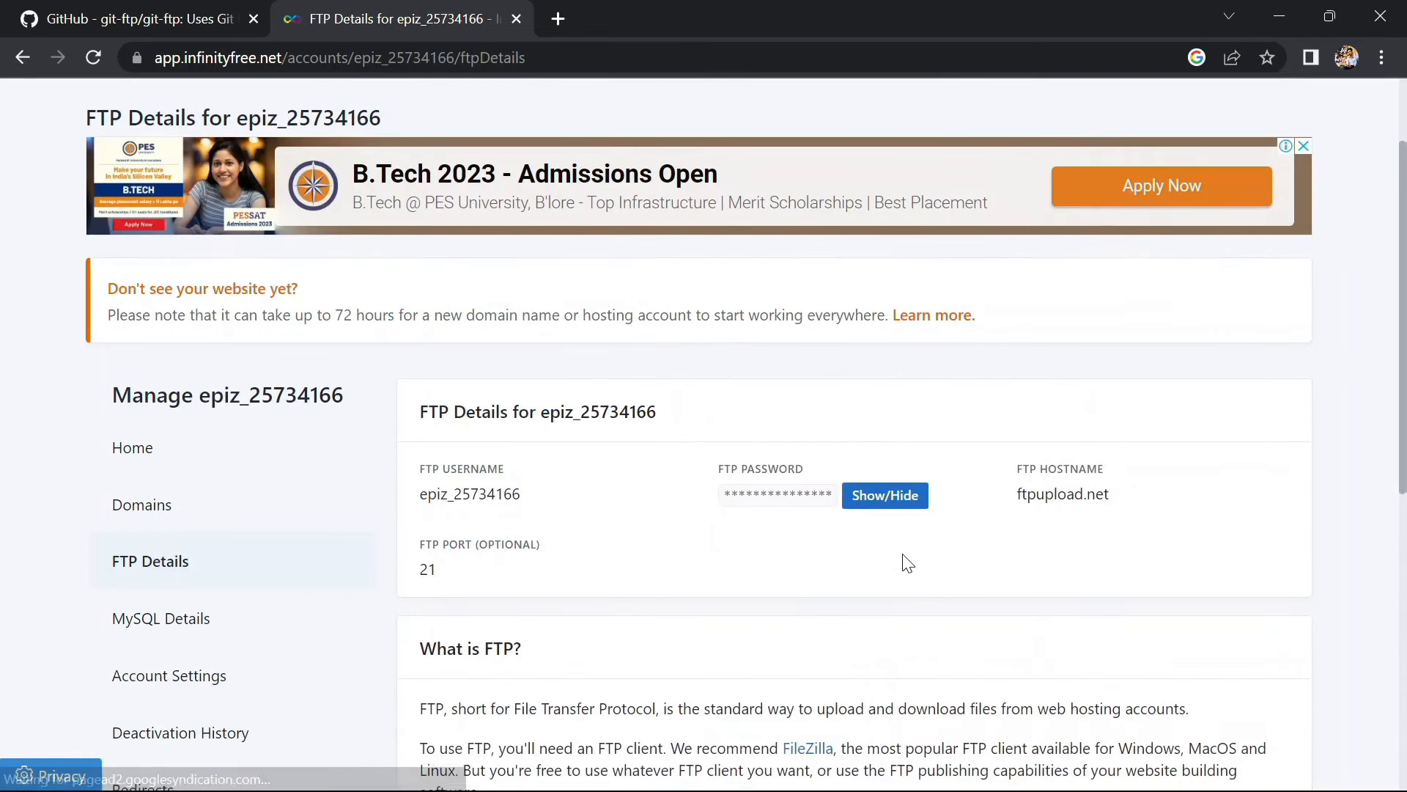
pyautogui.doubleClick(478, 493)
pyautogui.rightClick(490, 495)
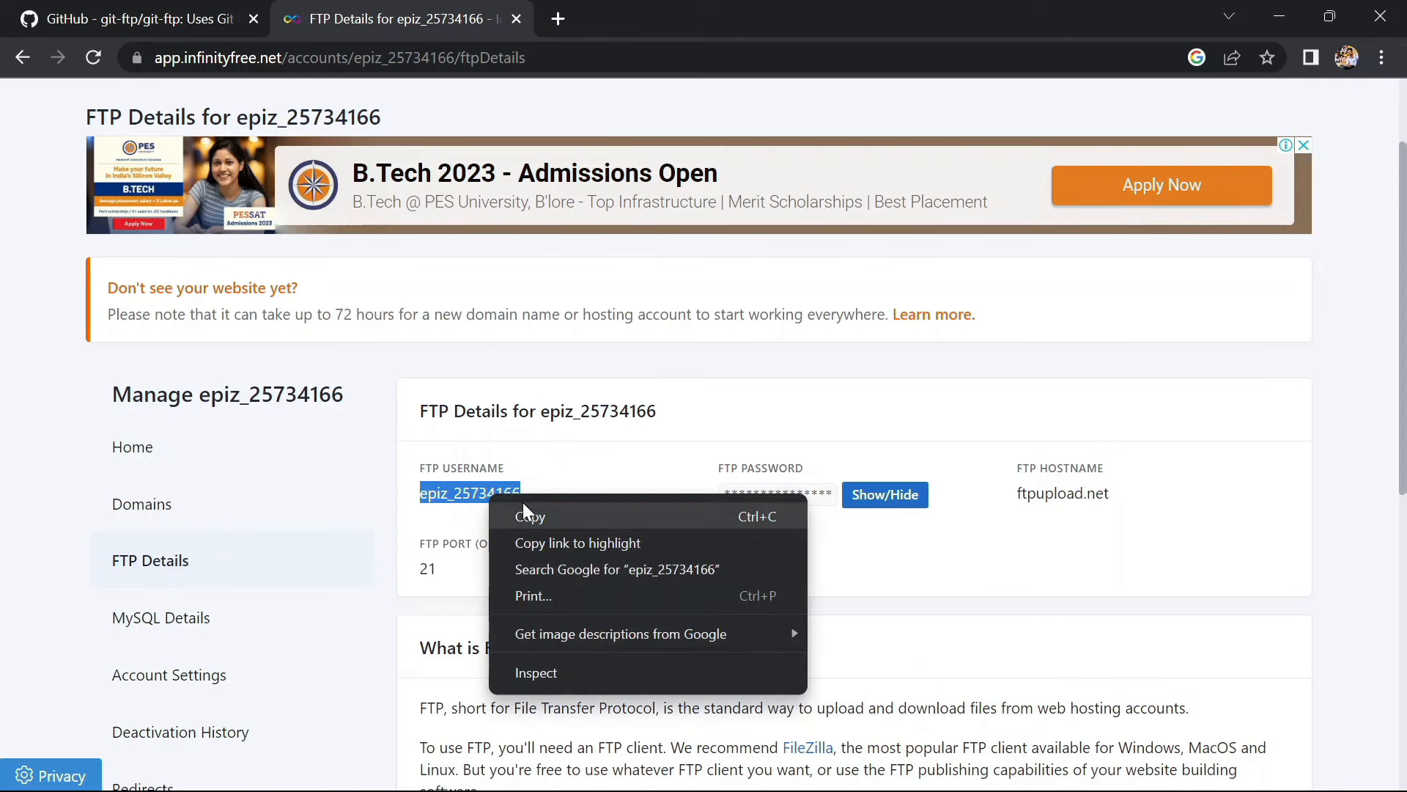
pyautogui.click(522, 506)
pyautogui.hotkey('alt', 'Tab')
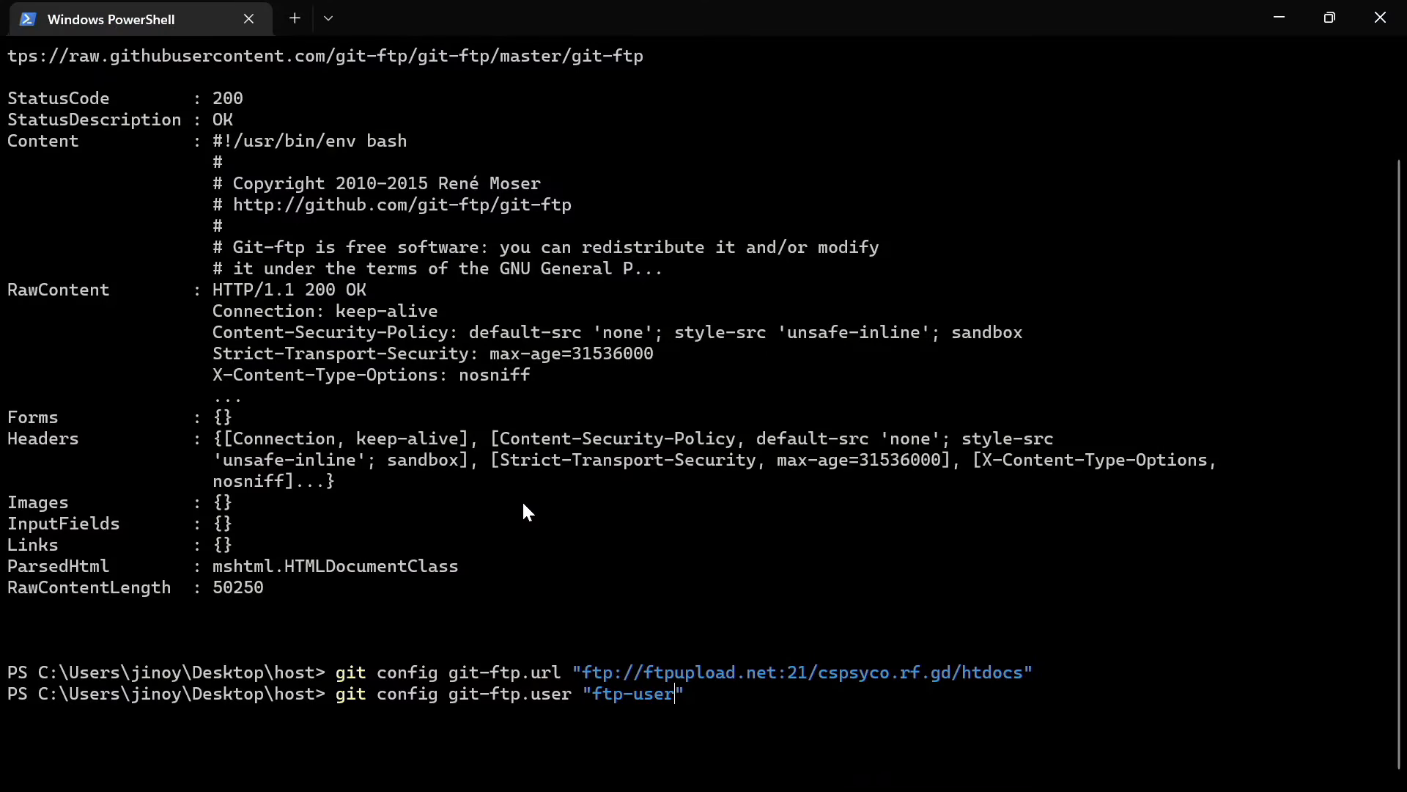
pyautogui.press('BackSpace')
pyautogui.press('BackSpace')
pyautogui.press('BackSpace')
pyautogui.press('BackSpace')
pyautogui.press('BackSpace')
pyautogui.press('BackSpace')
pyautogui.press('BackSpace')
pyautogui.press('BackSpace')
pyautogui.hotkey('ctrl', 'v')
pyautogui.press('Return')
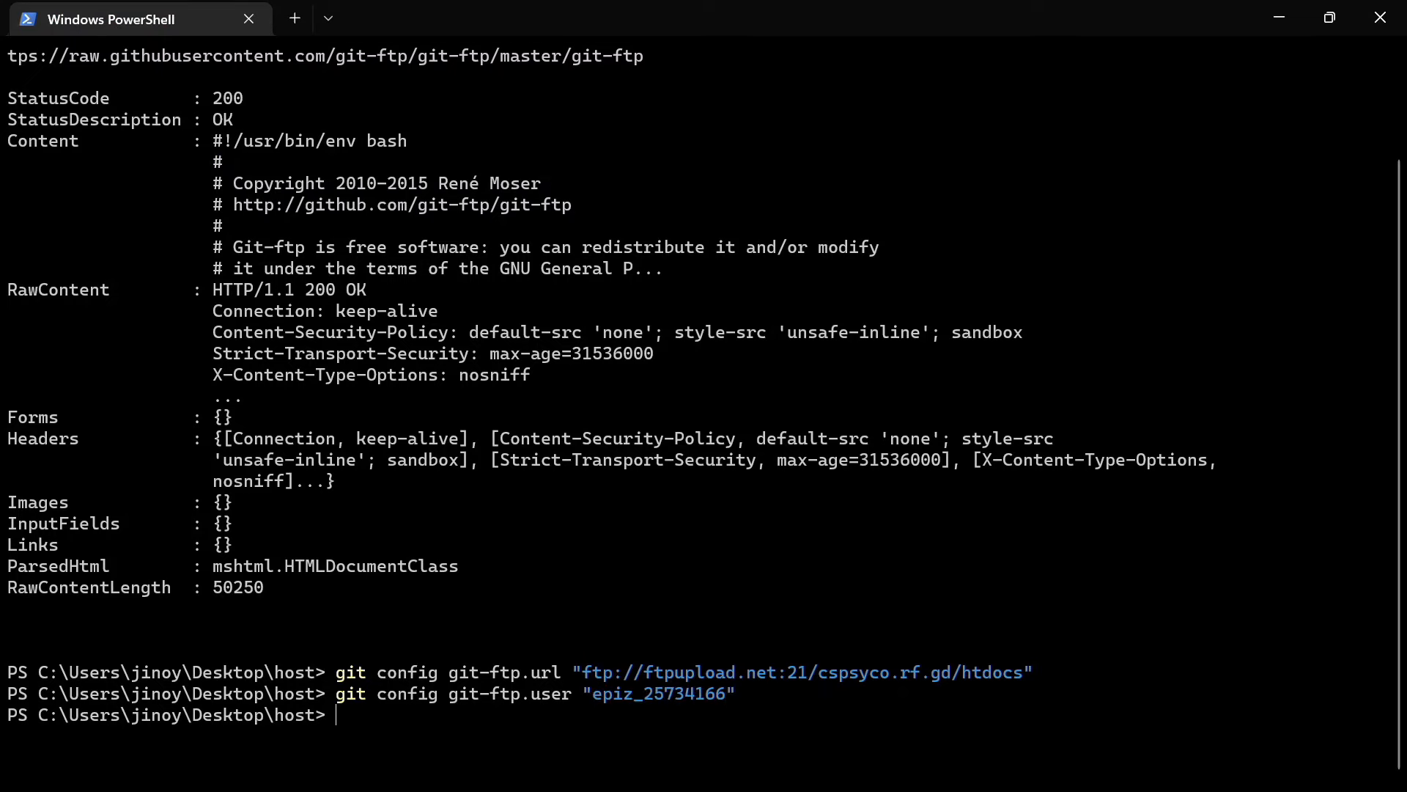
pyautogui.hotkey('alt', 'Tab')
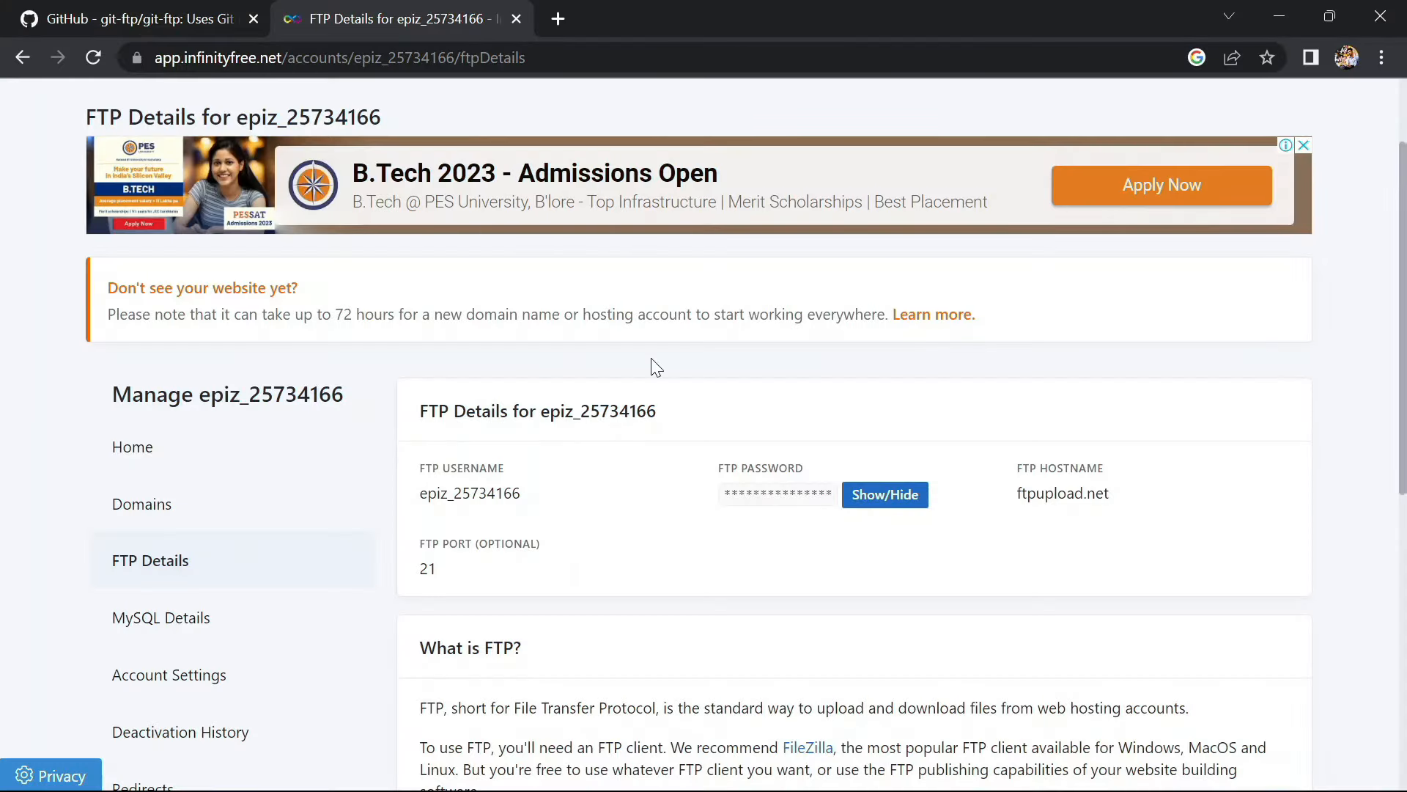
# Paste the README's git config git-ftp.password command into PowerShell and erase the placeholder password
pyautogui.click(196, 16)
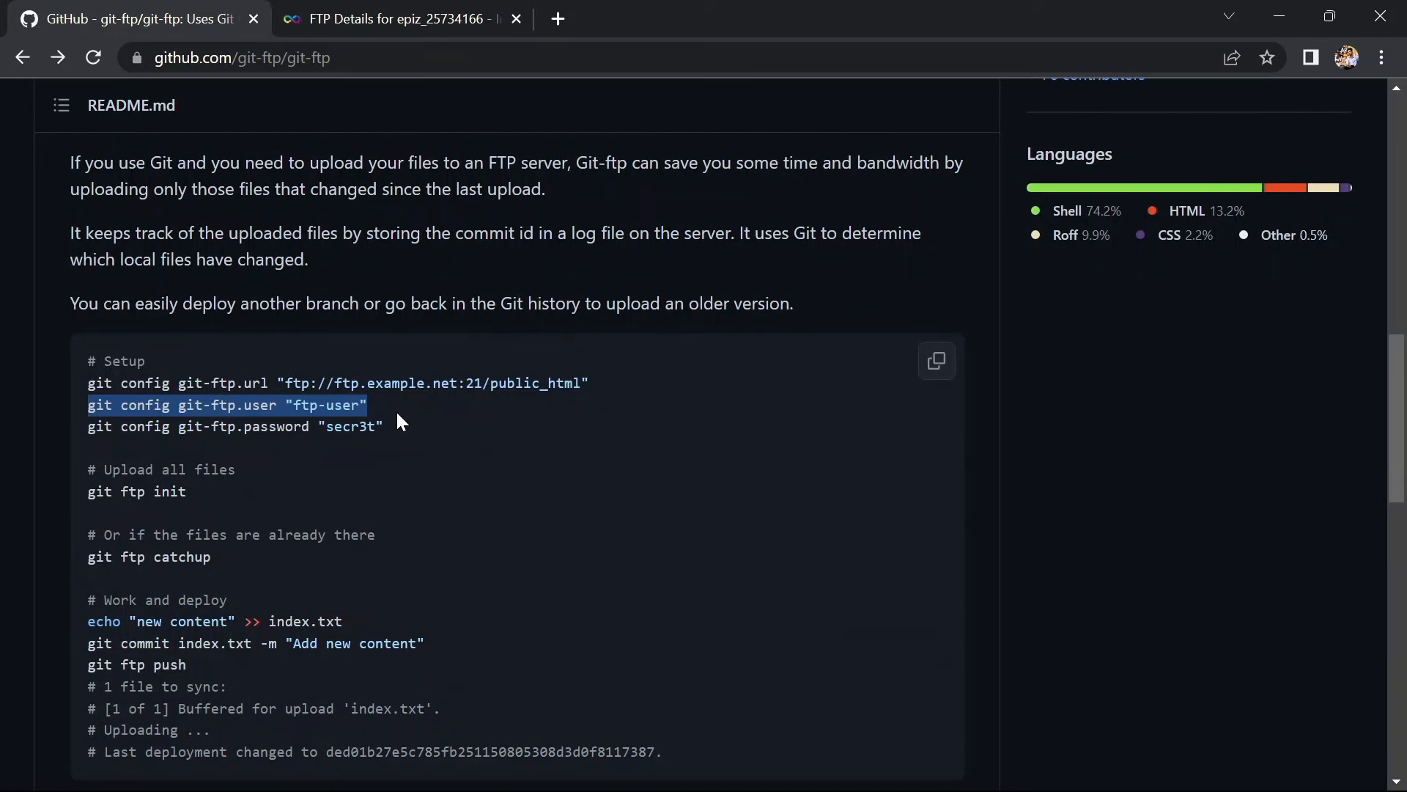
pyautogui.moveTo(391, 425); pyautogui.dragTo(95, 425)
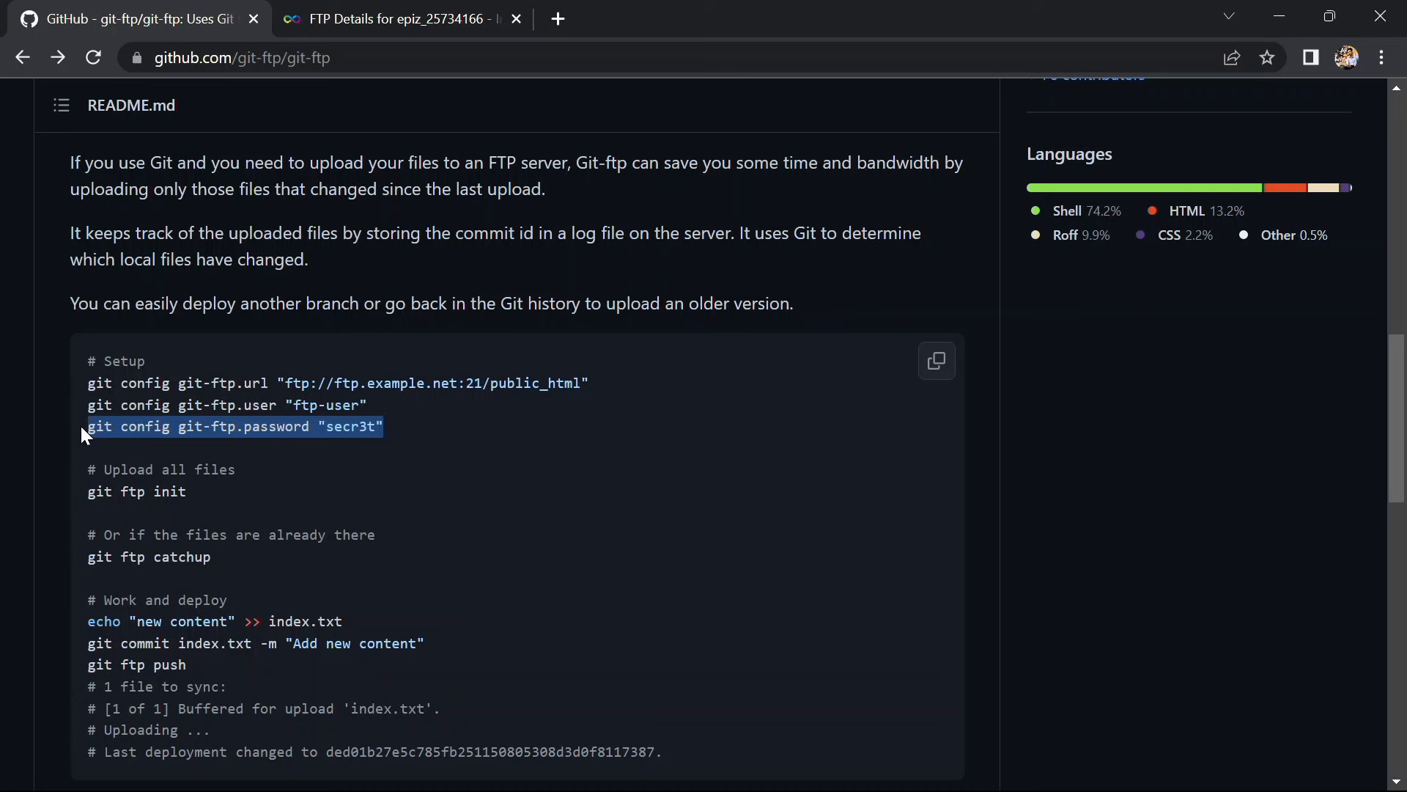
pyautogui.hotkey('alt', 'Tab')
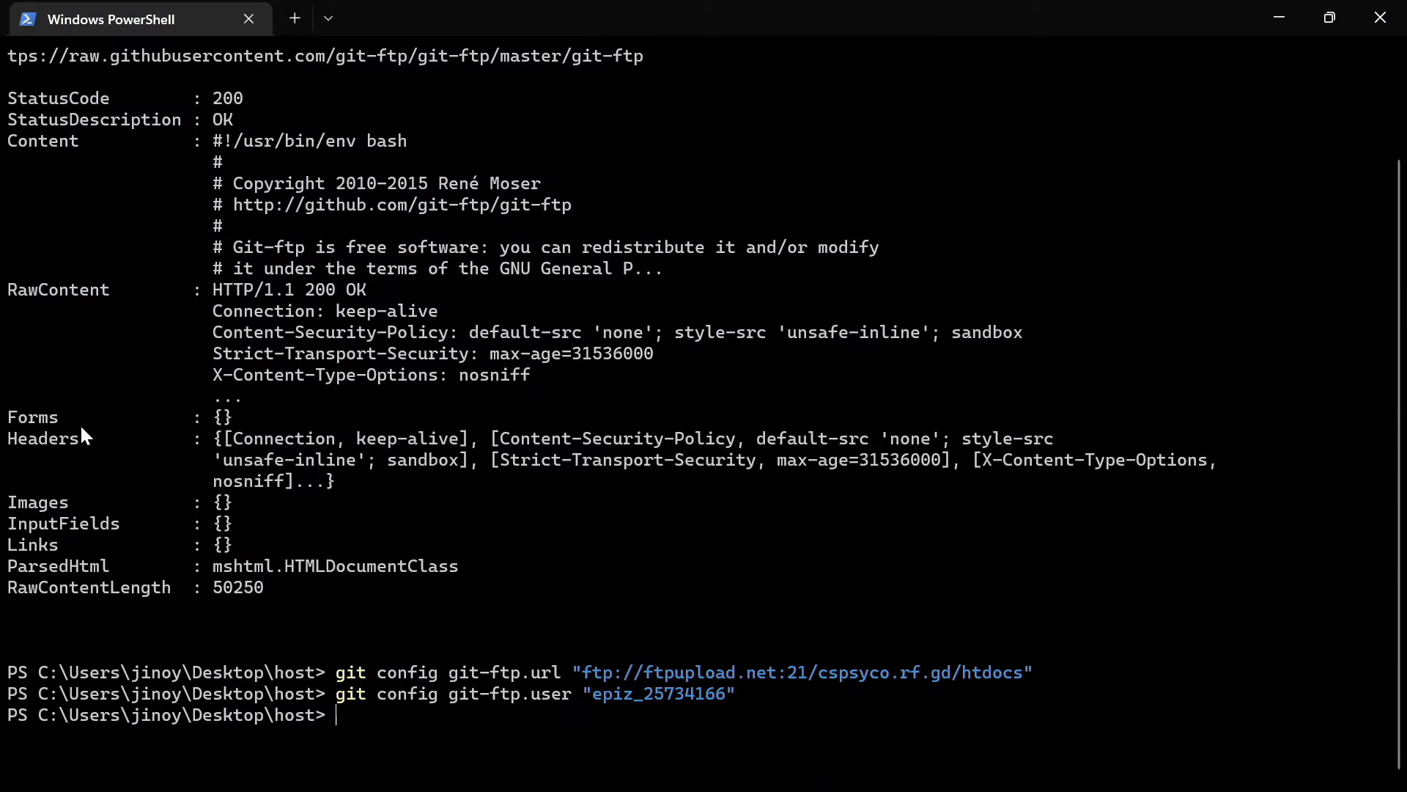
pyautogui.hotkey('ctrl', 'v')
pyautogui.press('BackSpace')
pyautogui.press('BackSpace')
pyautogui.press('BackSpace')
pyautogui.press('BackSpace')
pyautogui.press('BackSpace')
pyautogui.press('BackSpace')
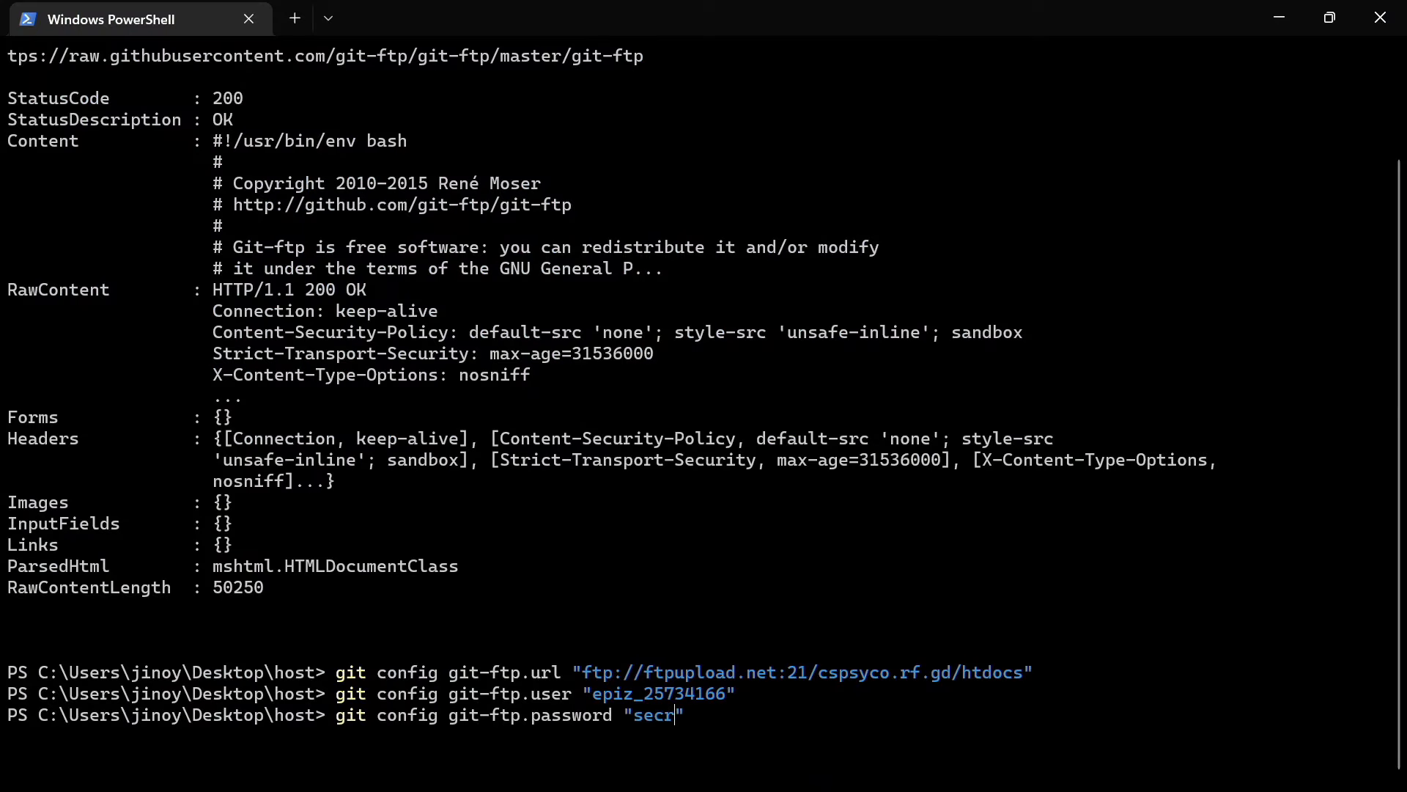
# Copy the InfinityFree FTP account password from FTP Details into the PowerShell command
pyautogui.hotkey('alt', 'Tab')
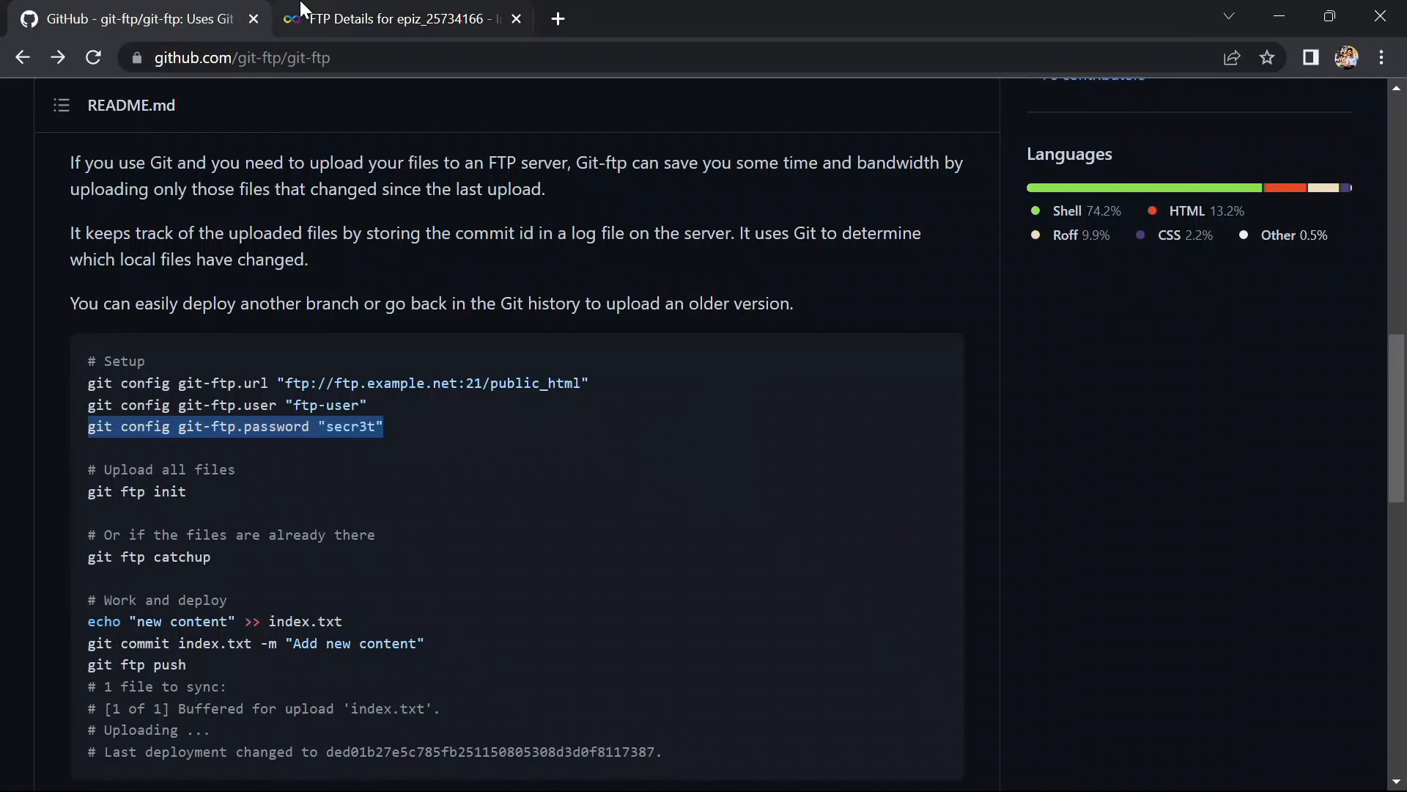
pyautogui.click(389, 18)
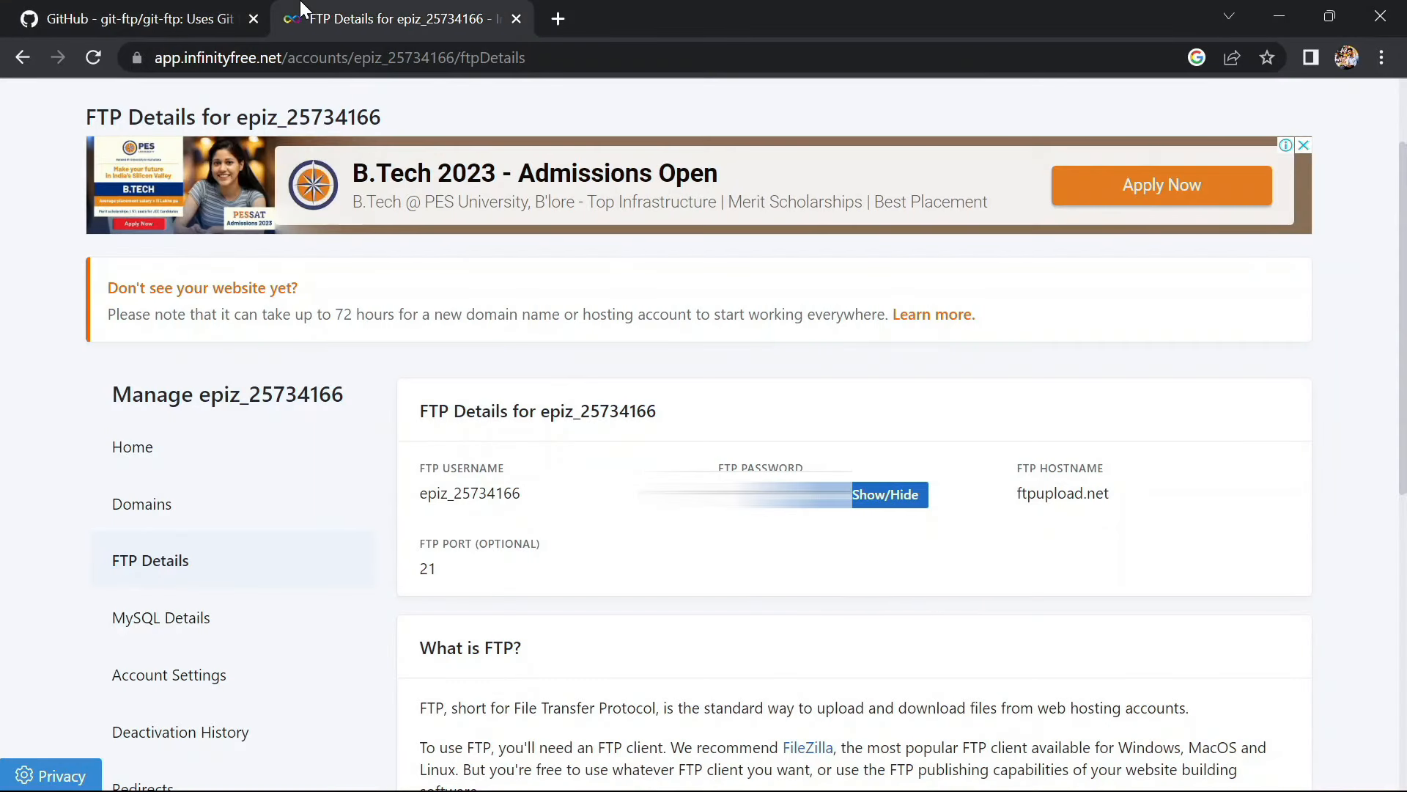
pyautogui.click(857, 497)
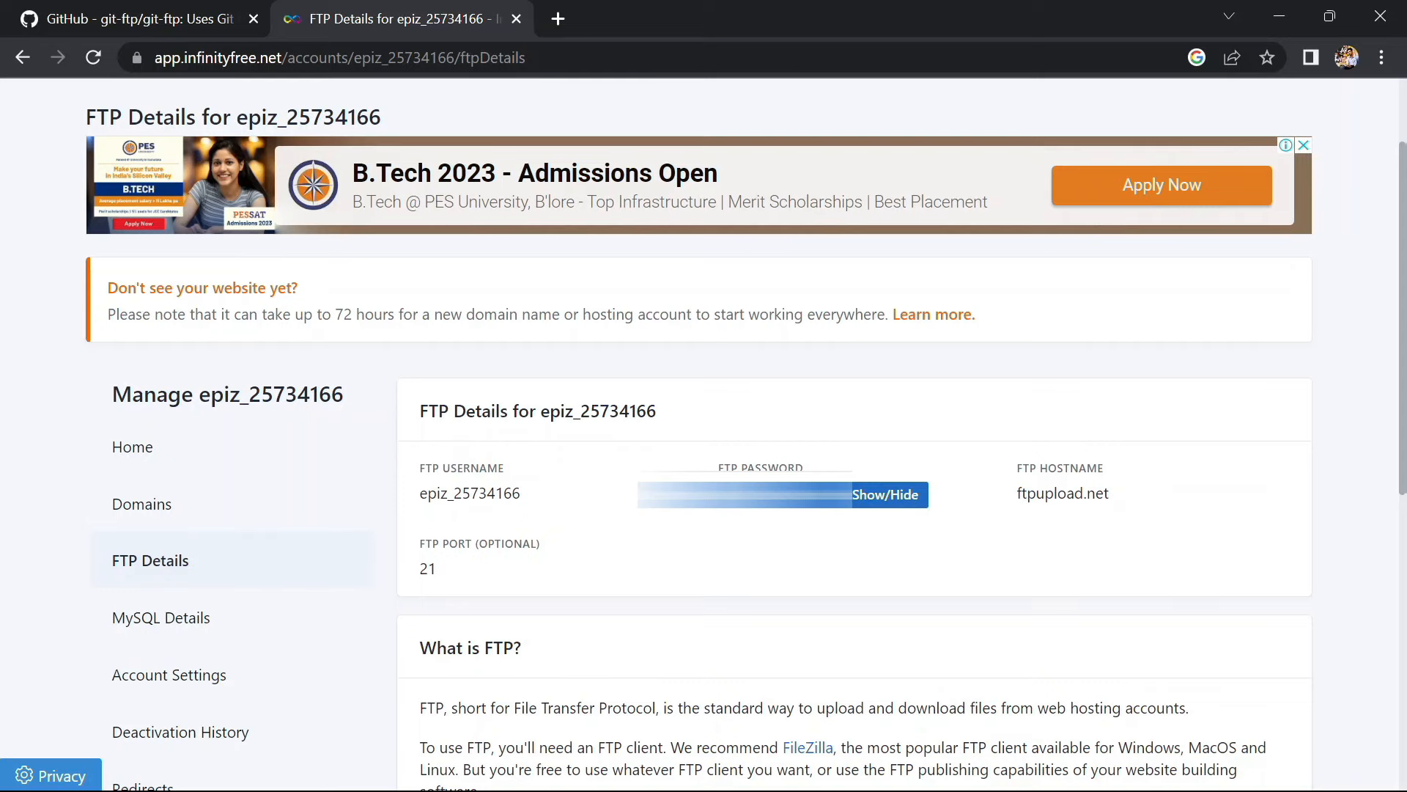
pyautogui.doubleClick(821, 495)
pyautogui.hotkey('ctrl', 'c')
pyautogui.hotkey('alt', 'Tab')
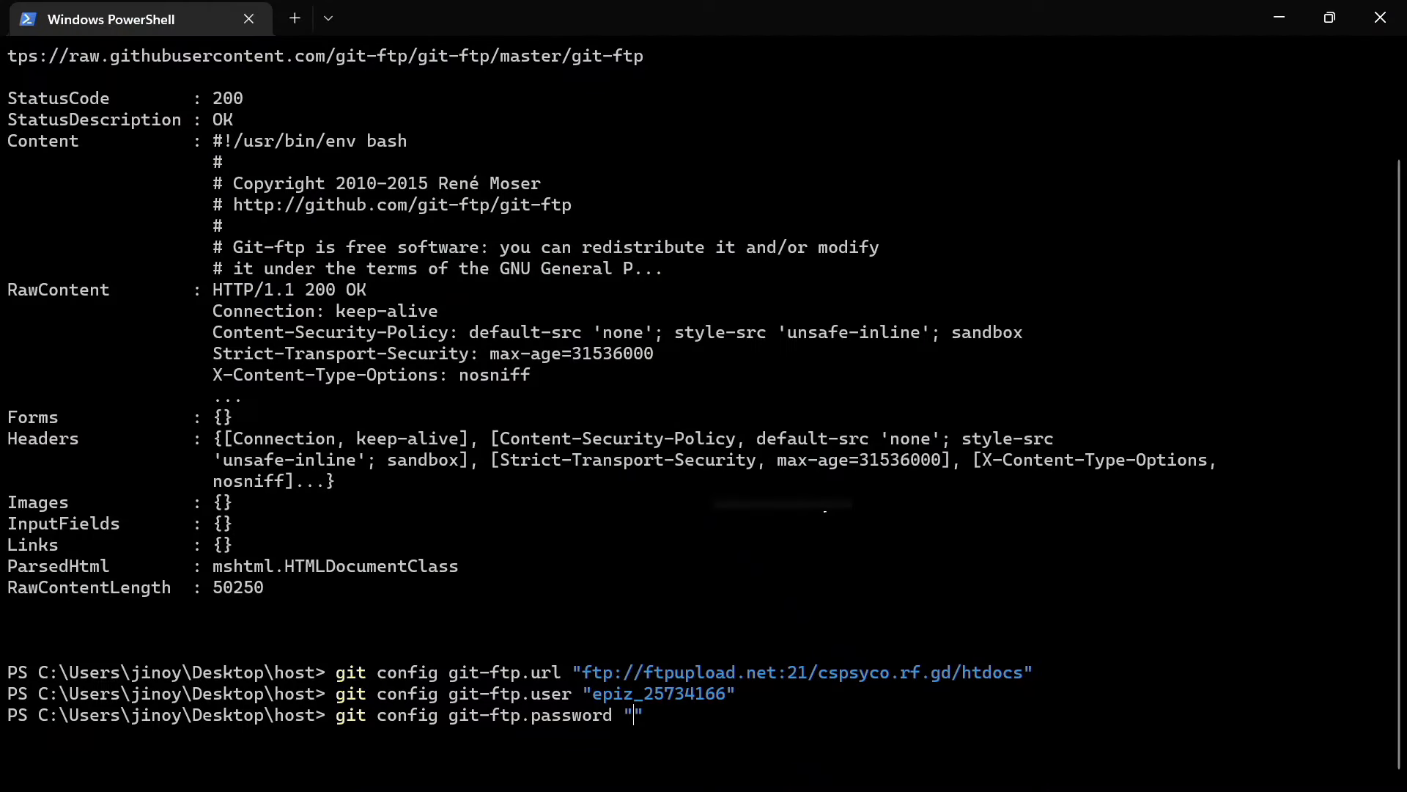
pyautogui.hotkey('alt', 'Tab')
pyautogui.click(884, 501)
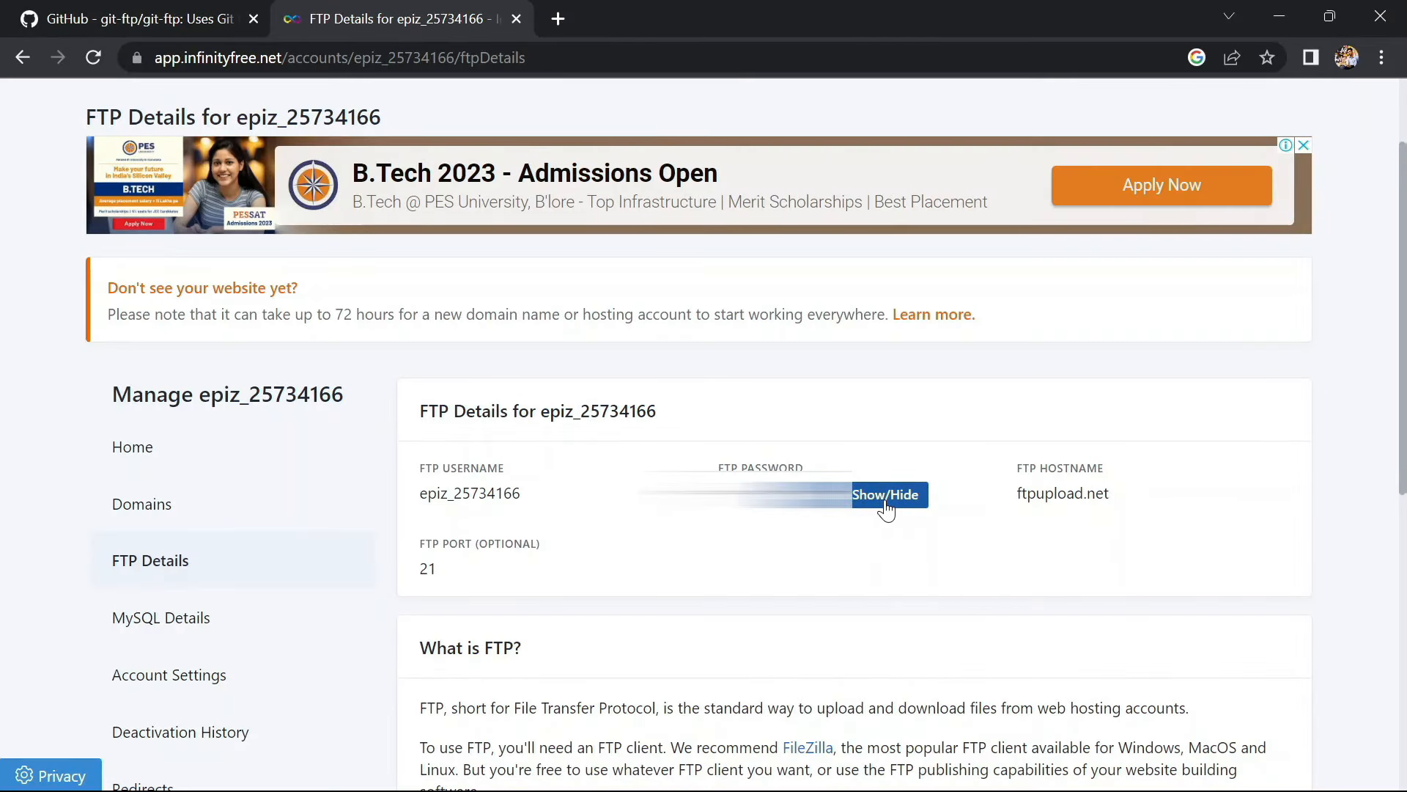
pyautogui.hotkey('alt', 'Tab')
pyautogui.hotkey('ctrl', 'v')
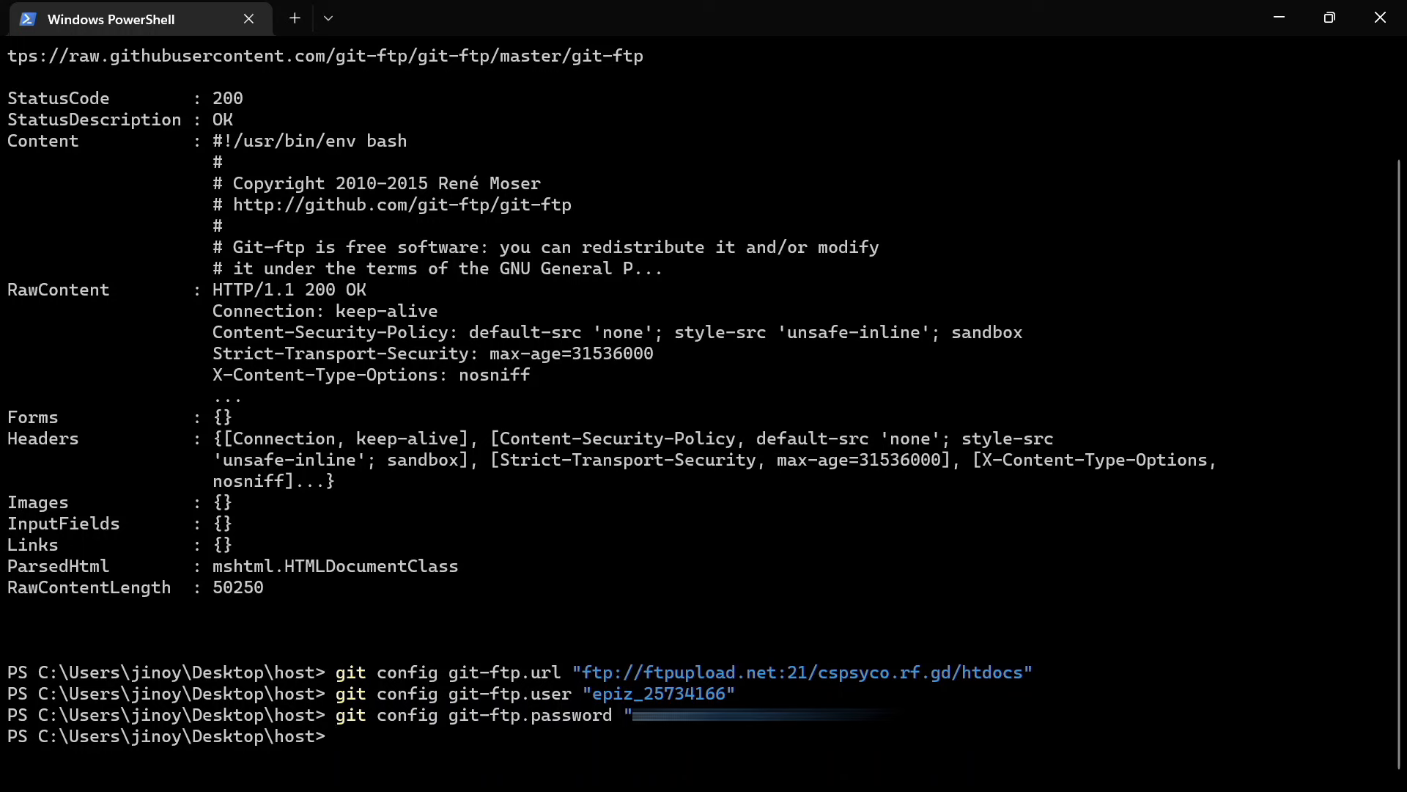
pyautogui.hotkey('alt', 'Tab')
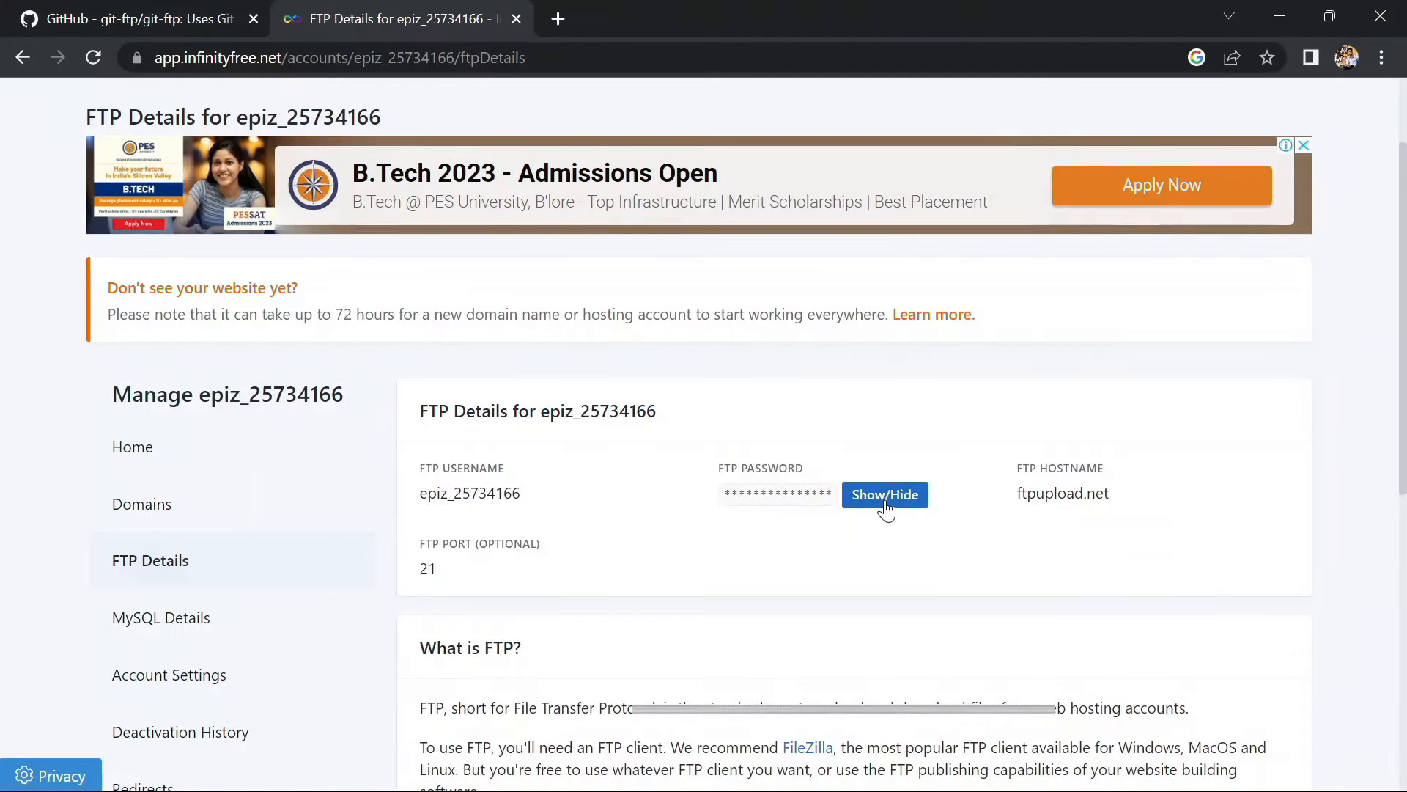
# Run git init in the host folder to reinitialise its repository
pyautogui.hotkey('alt', 'Tab')
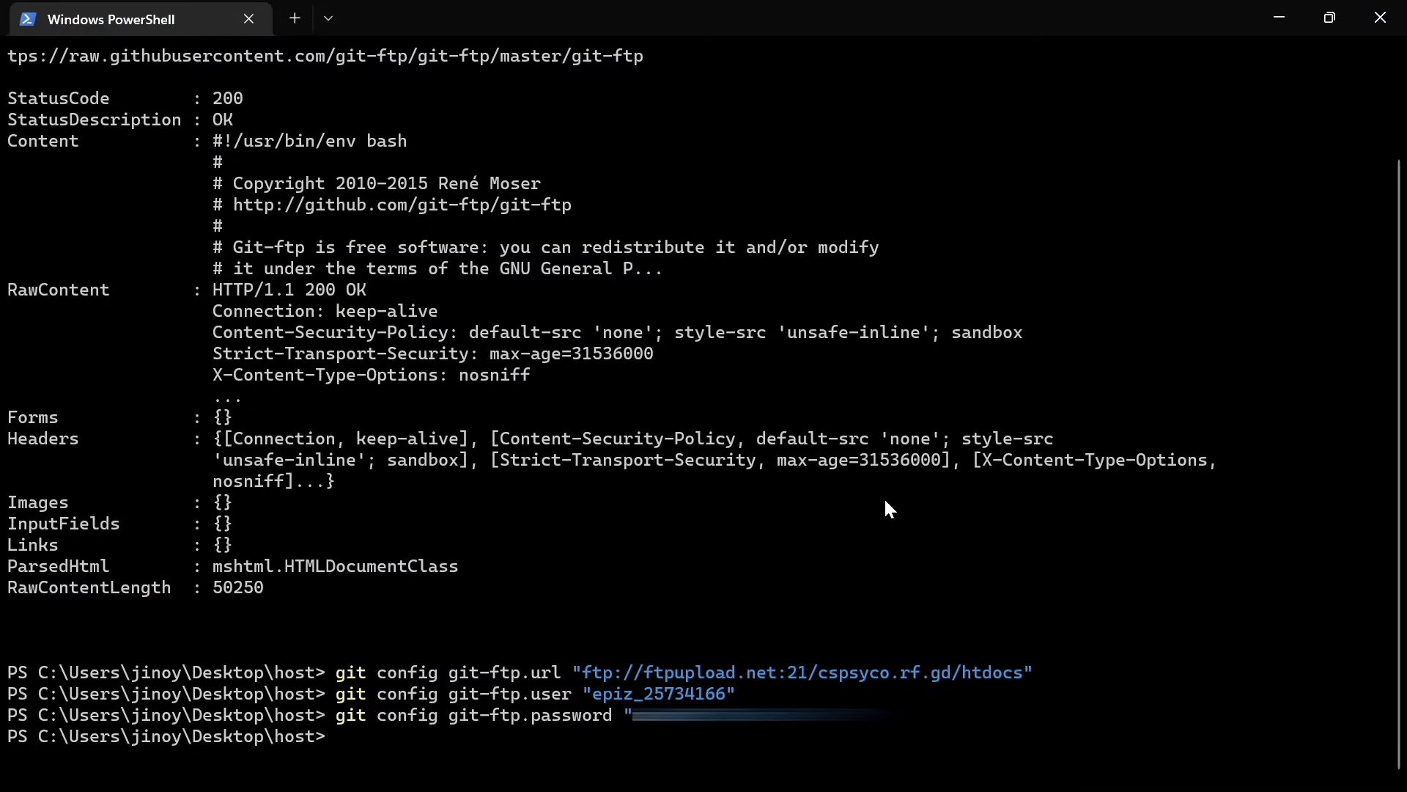
pyautogui.write('git init')
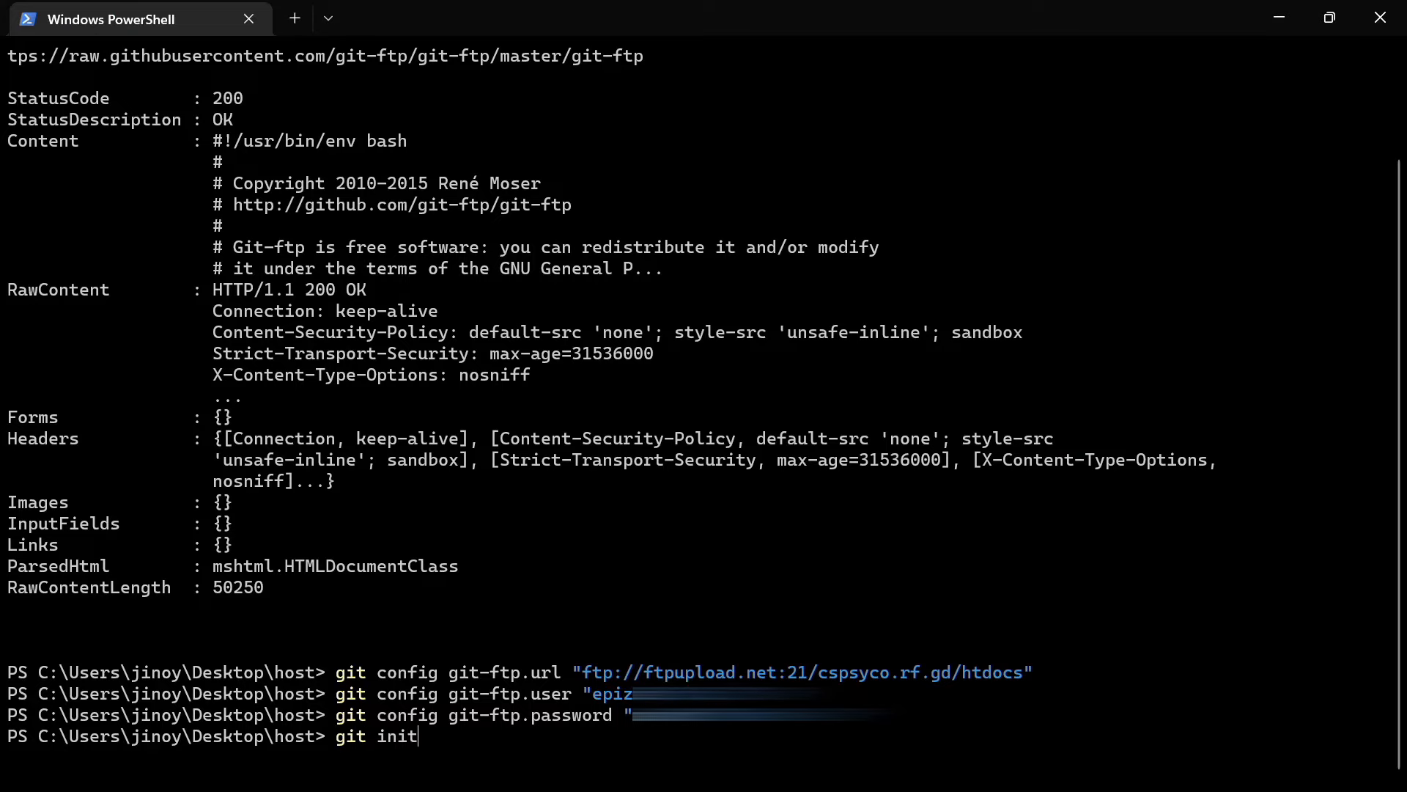
pyautogui.press('Return')
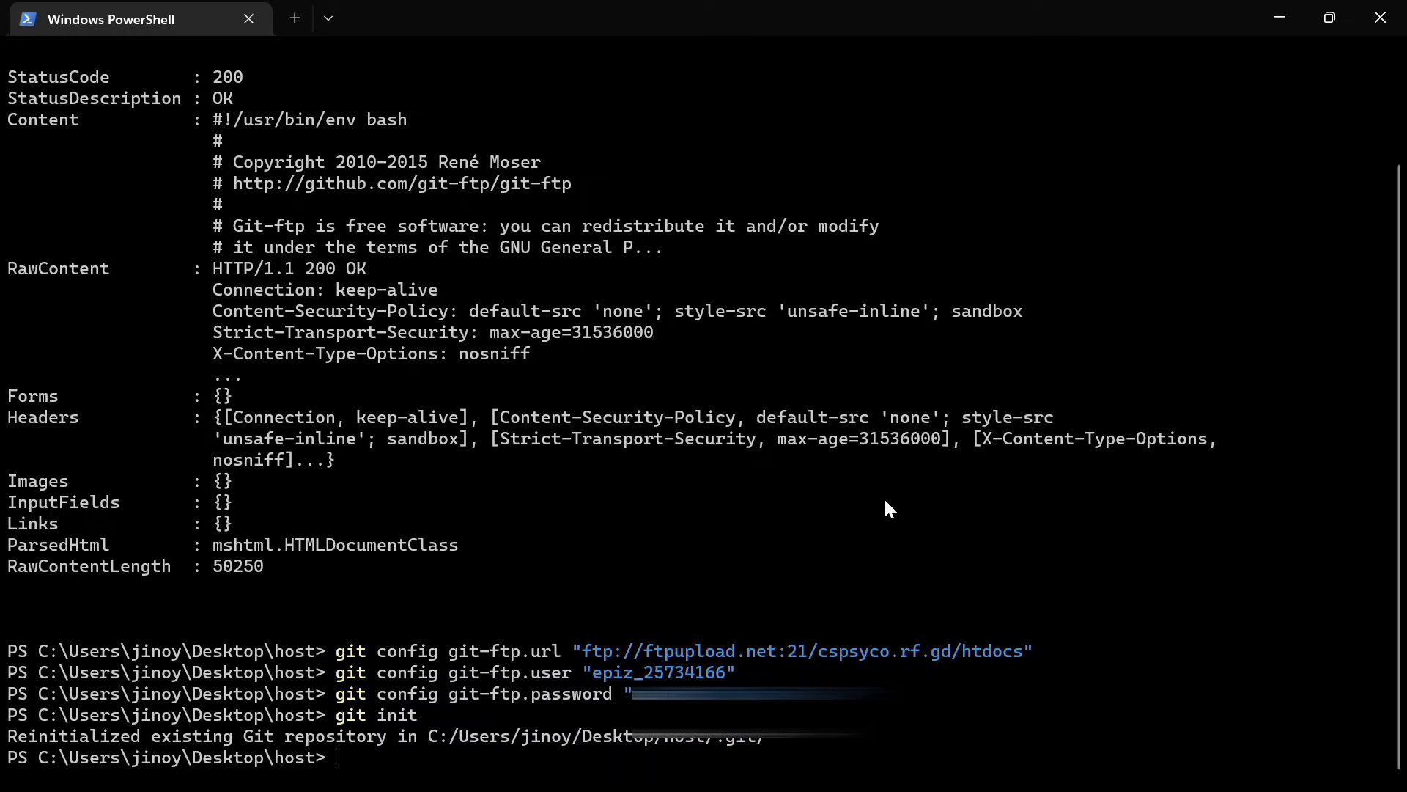
# Minimise Chrome and PowerShell to reveal the host folder in File Explorer
pyautogui.hotkey('alt', 'Tab')
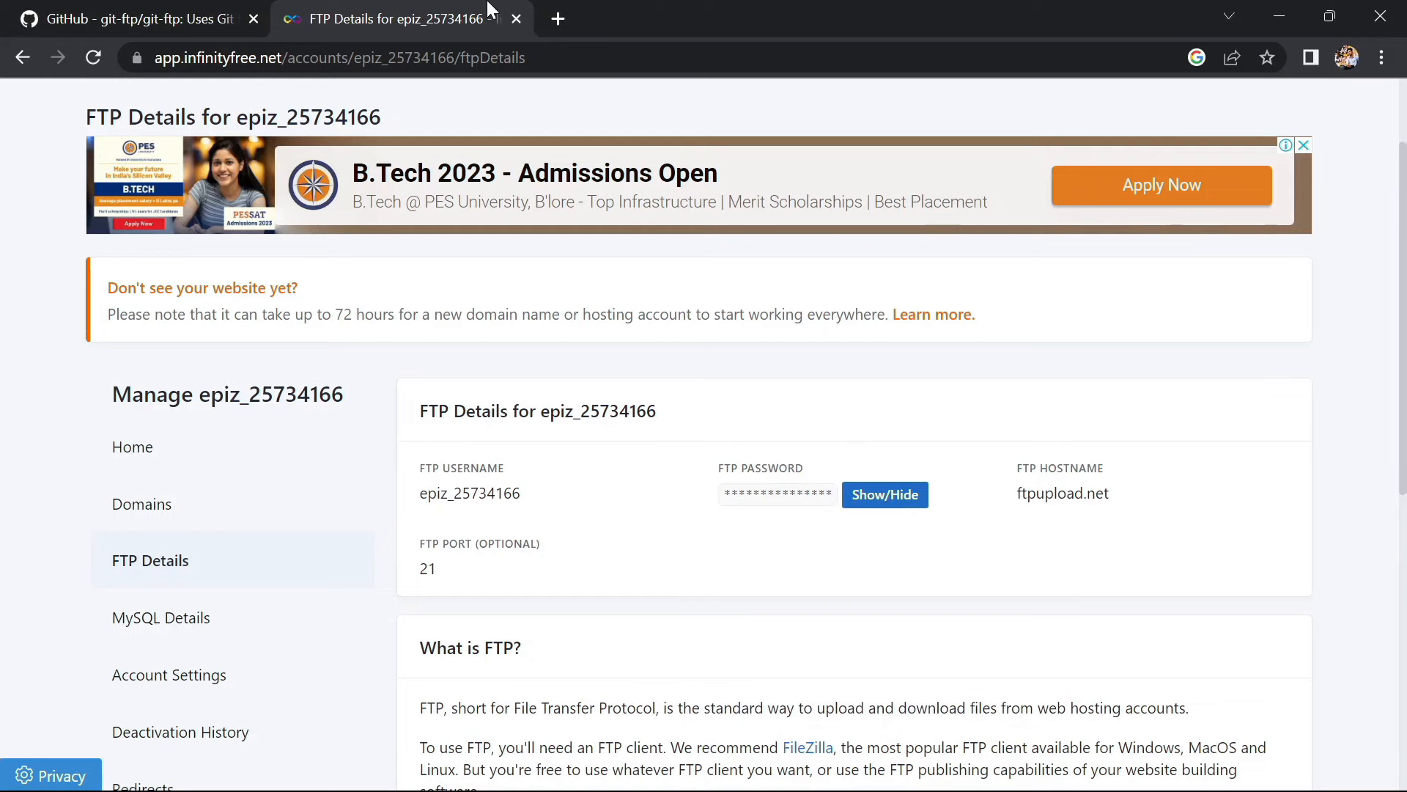
pyautogui.click(224, 9)
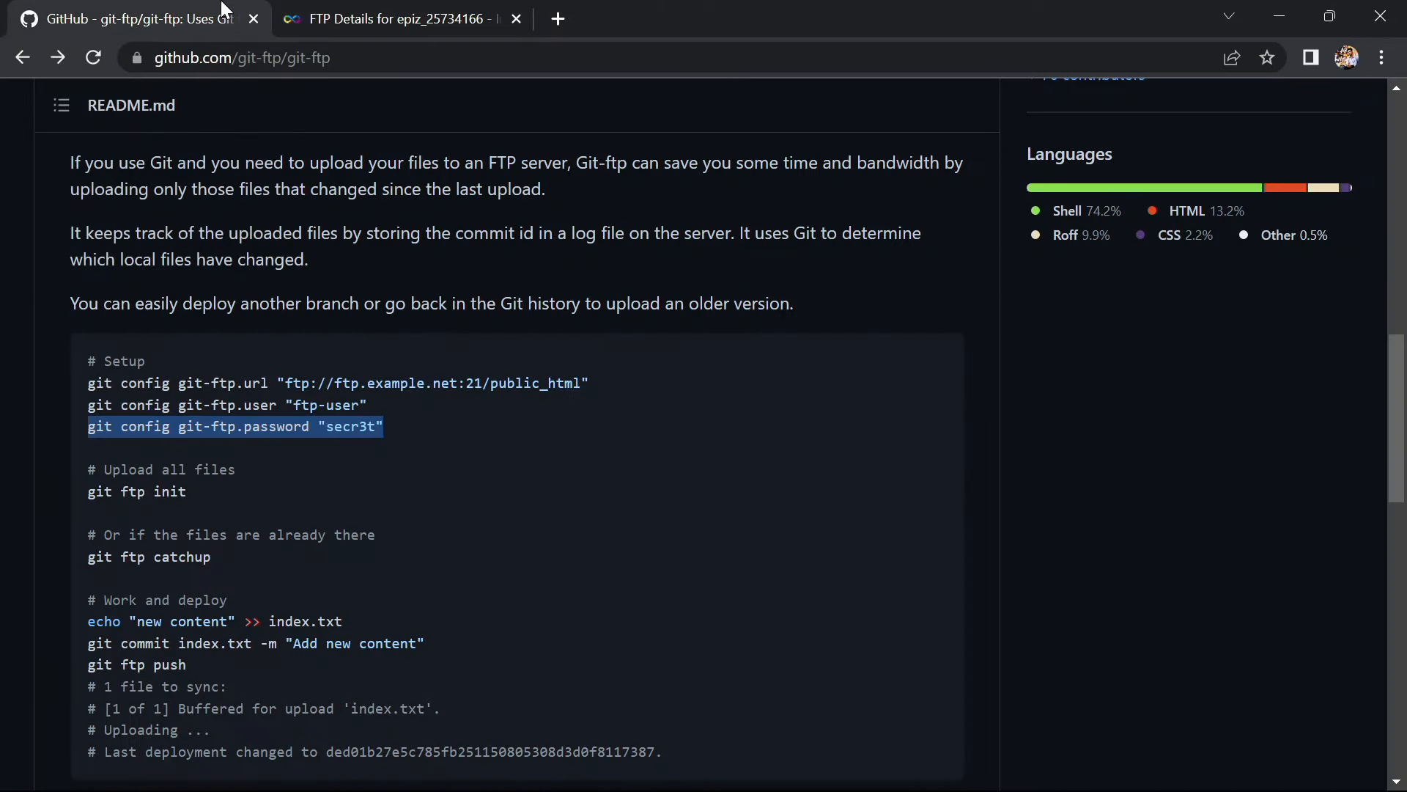
pyautogui.click(361, 9)
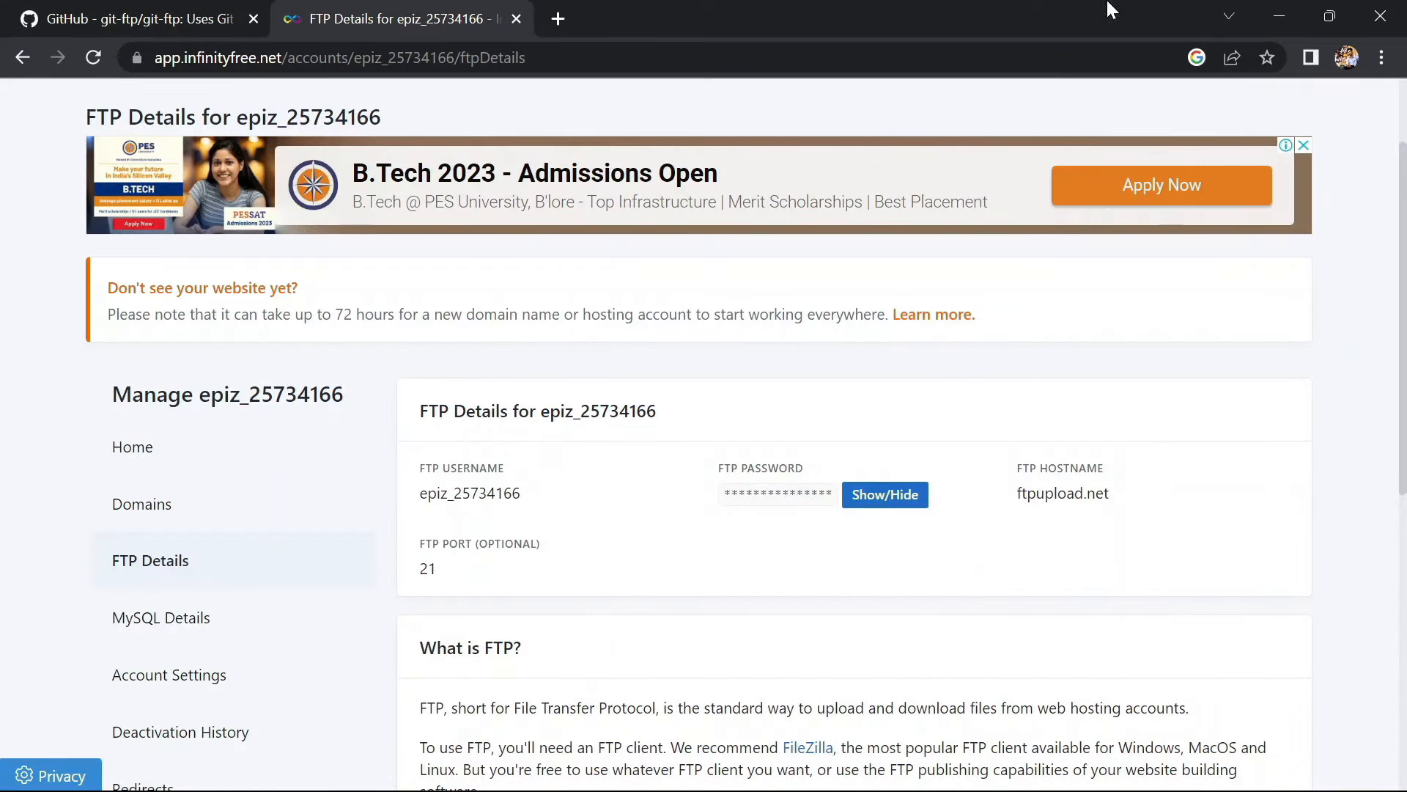
pyautogui.click(1275, 12)
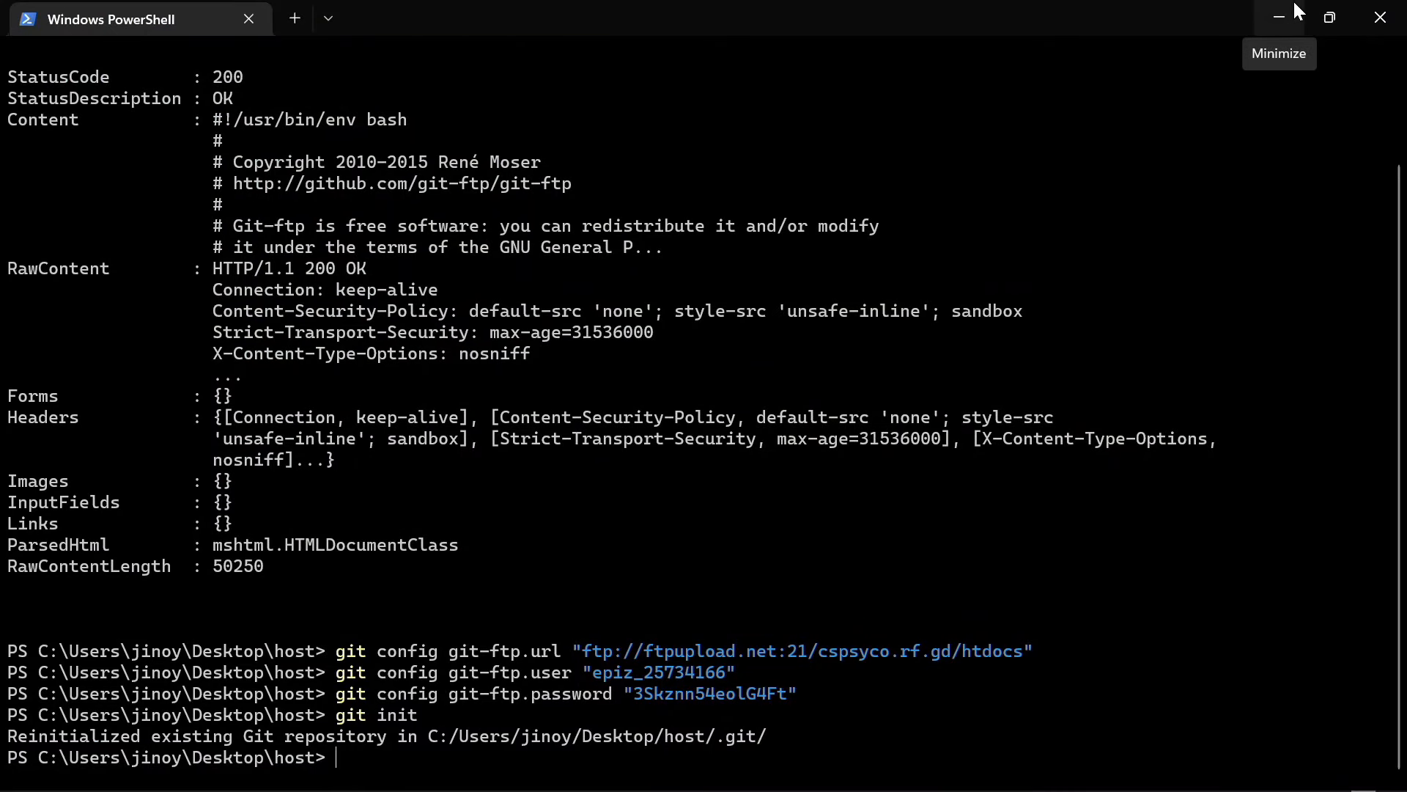
pyautogui.click(1380, 17)
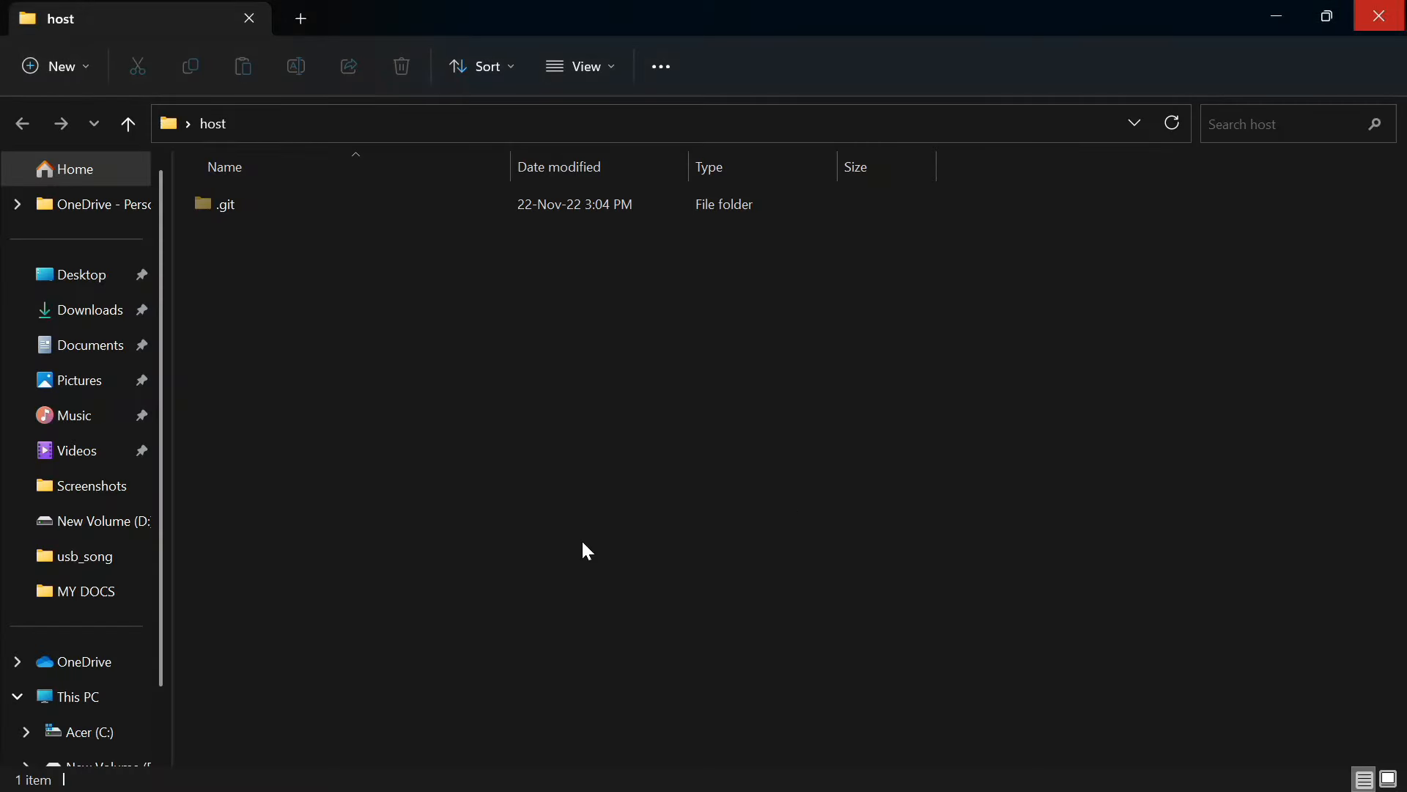
# Create a new text document in host and rename it helloo.html, accepting the extension change
pyautogui.rightClick(442, 377)
pyautogui.moveTo(563, 551)
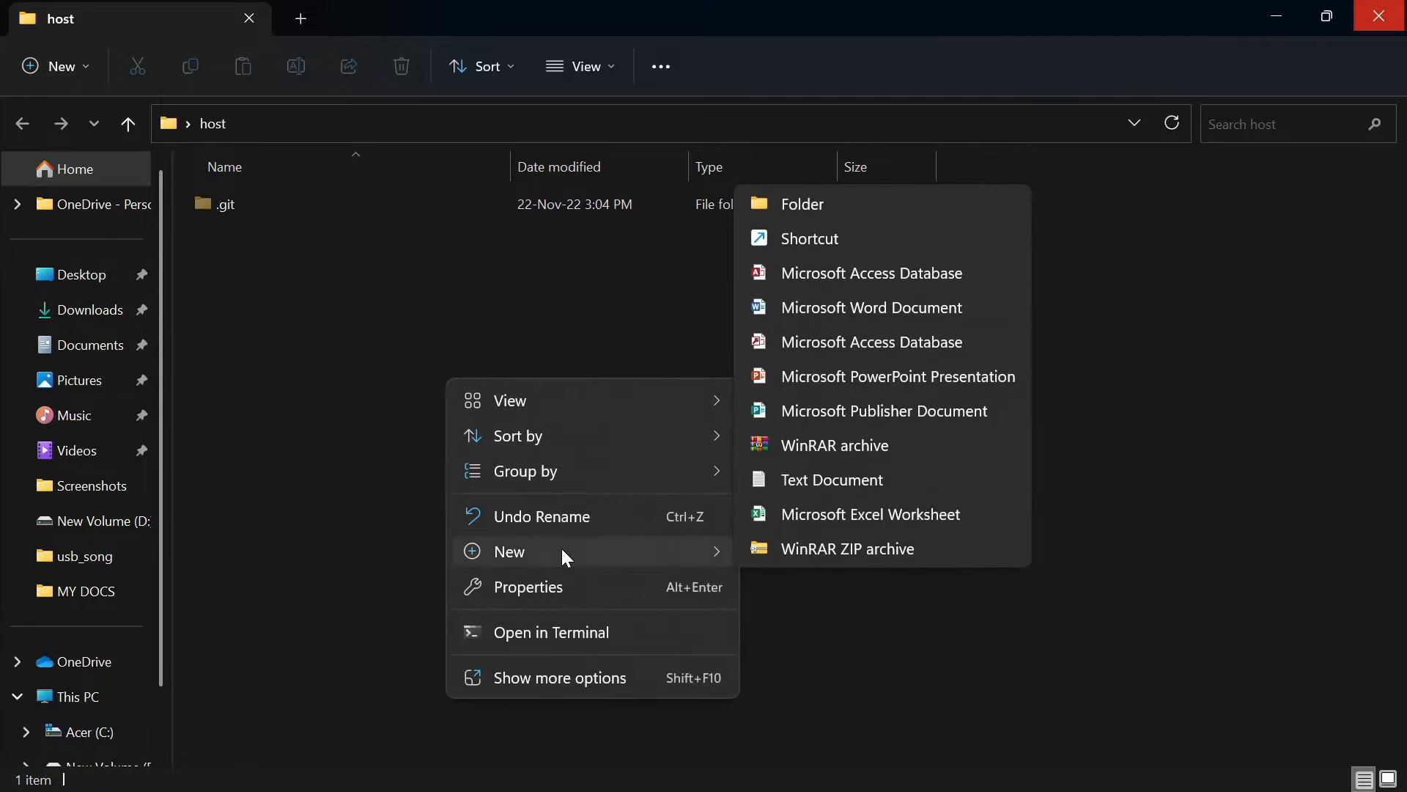
pyautogui.click(793, 490)
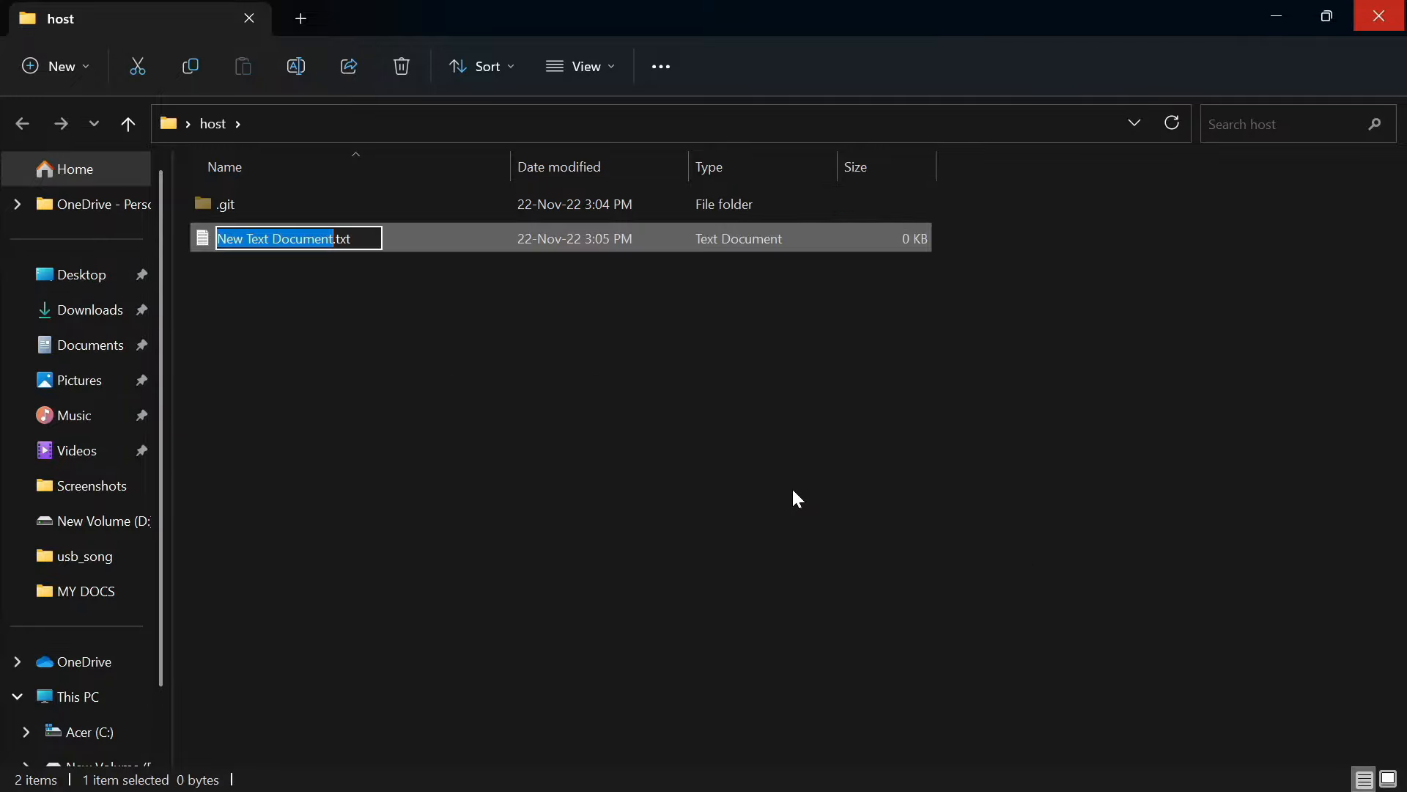
pyautogui.write('he')
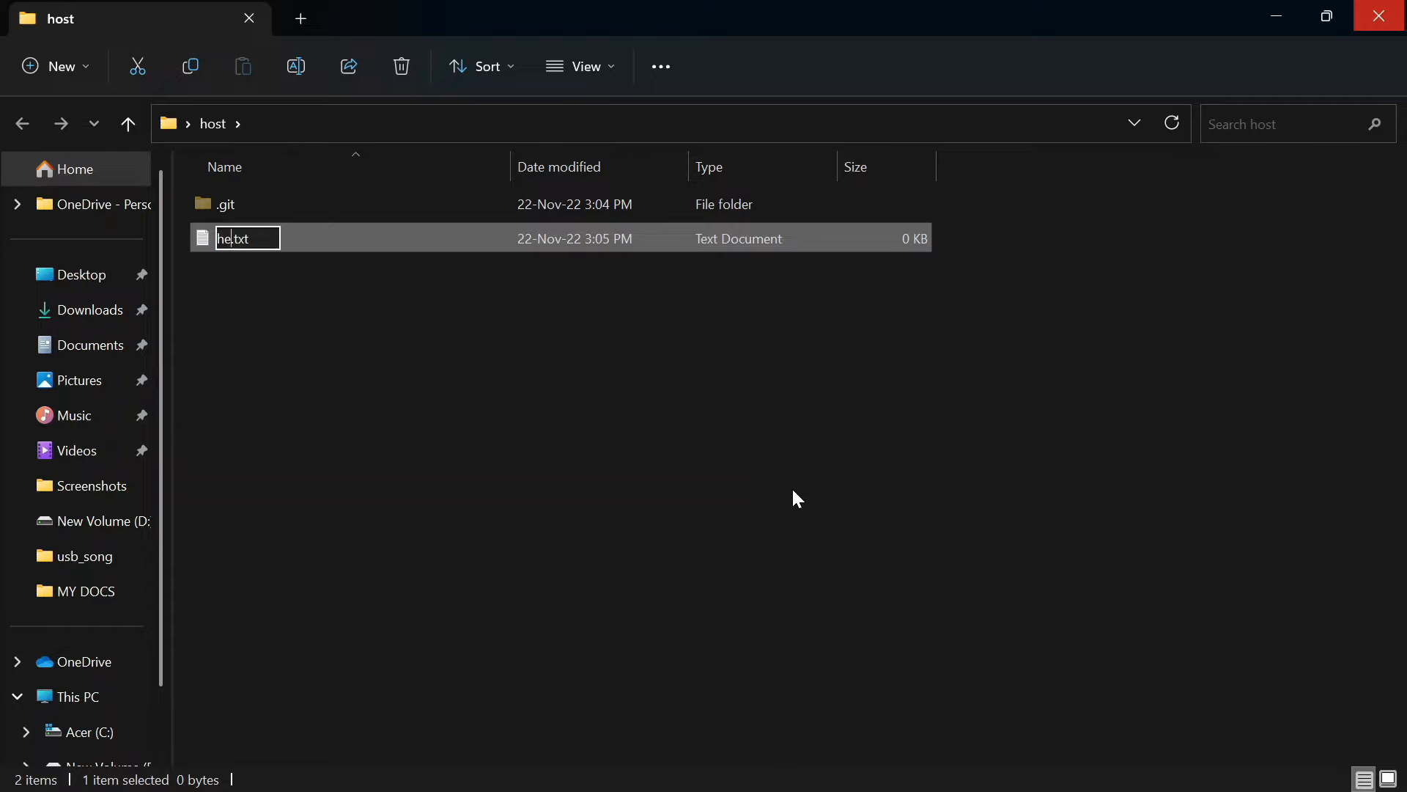
pyautogui.write('lloo')
pyautogui.press('End')
pyautogui.press('BackSpace')
pyautogui.press('BackSpace')
pyautogui.press('BackSpace')
pyautogui.write('html')
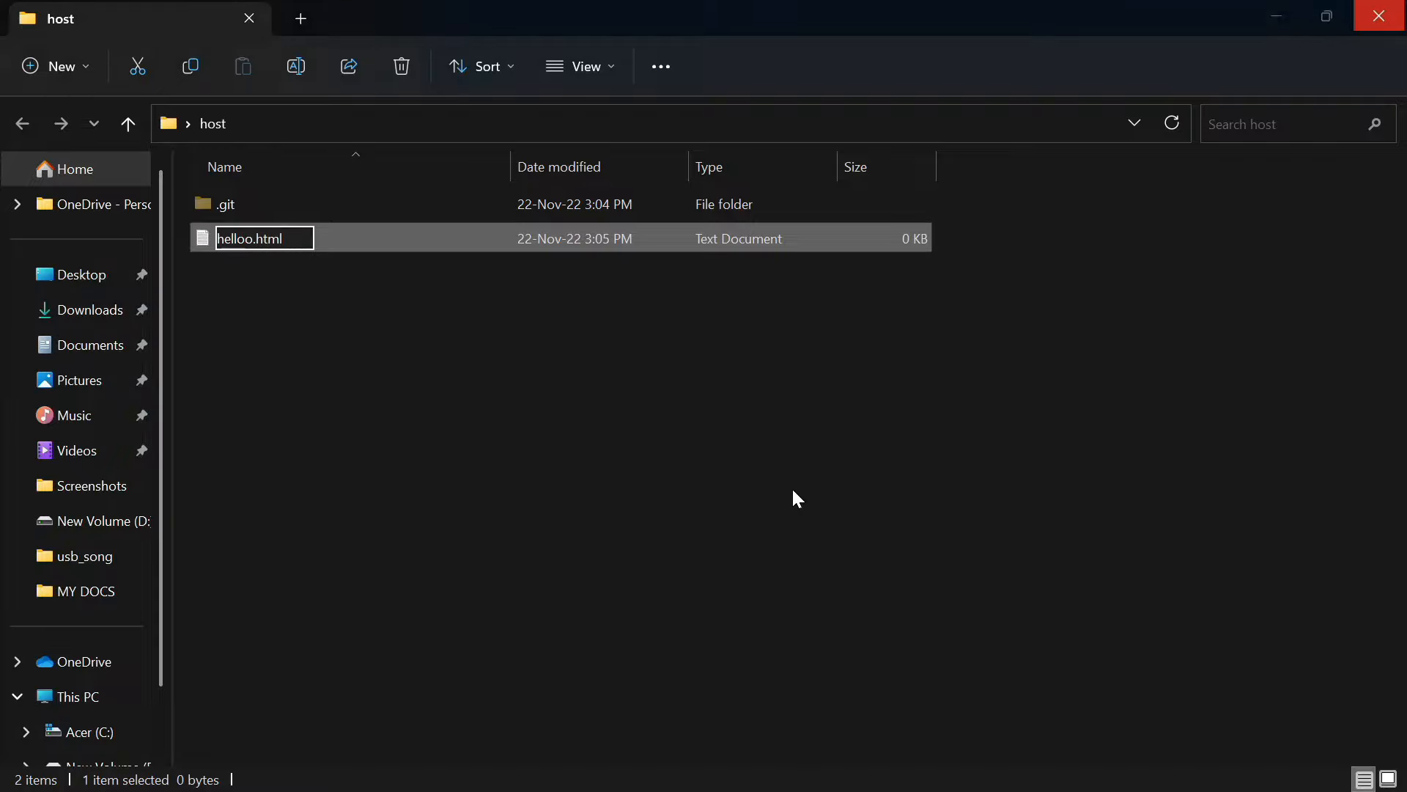
pyautogui.press('Return')
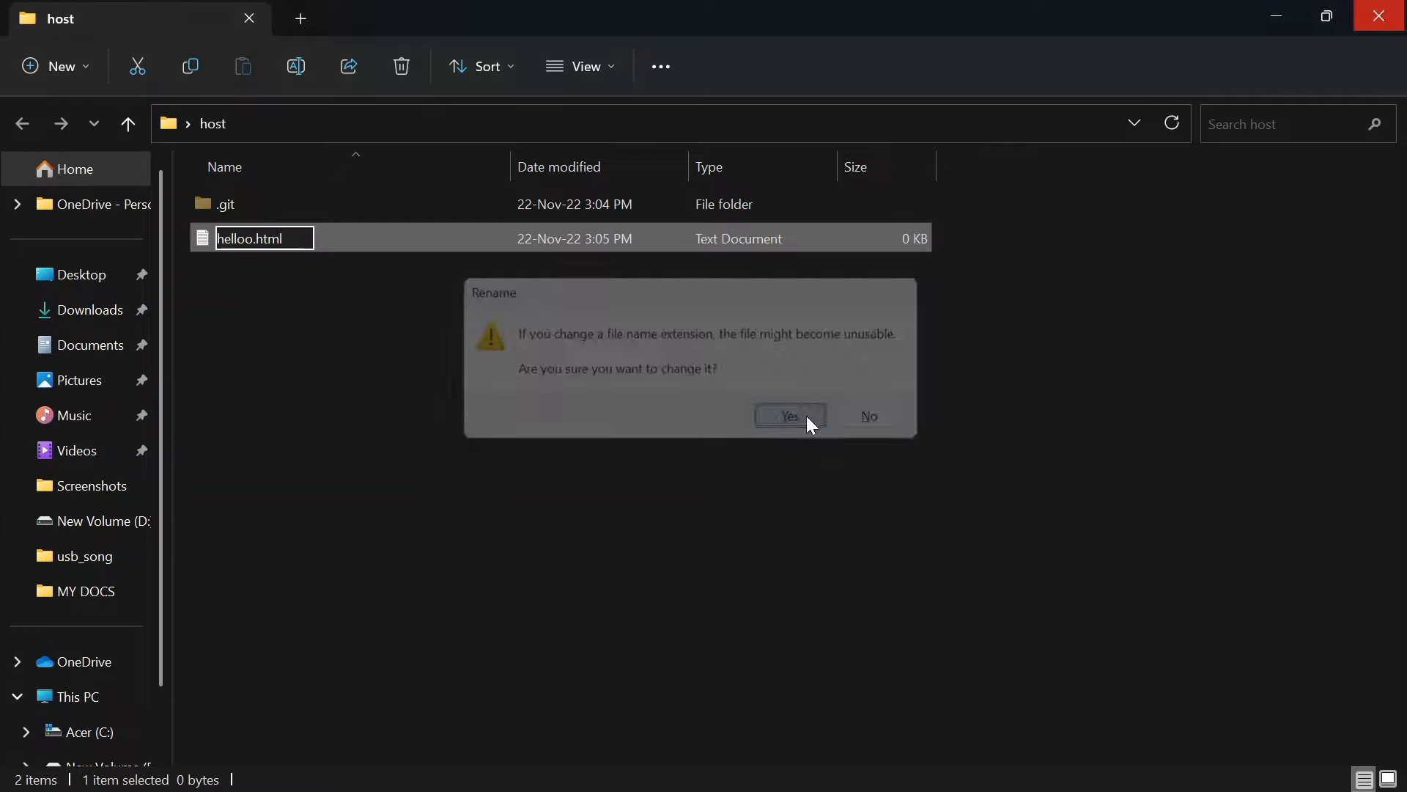
pyautogui.click(799, 420)
# Open the host folder in Visual Studio Code
pyautogui.rightClick(508, 425)
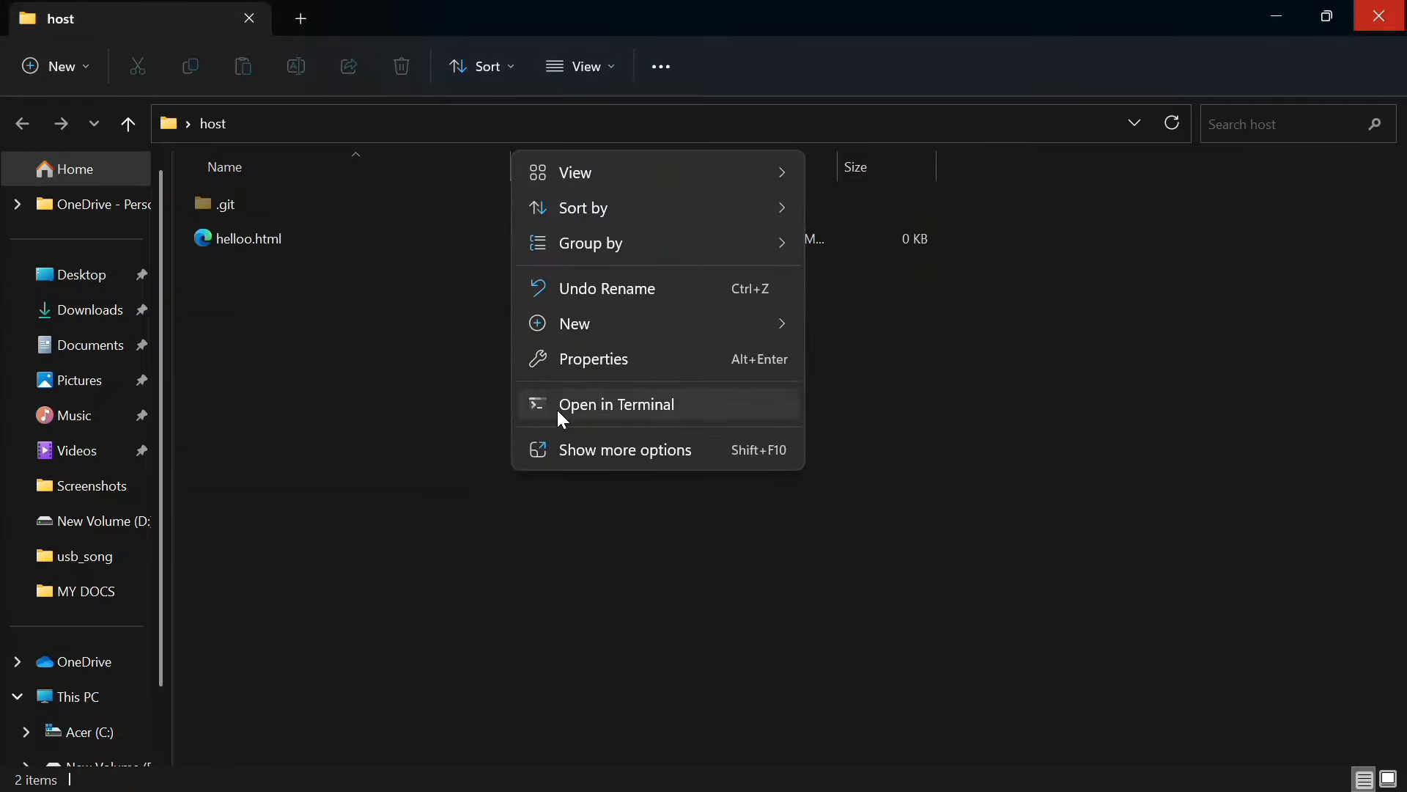
pyautogui.click(571, 445)
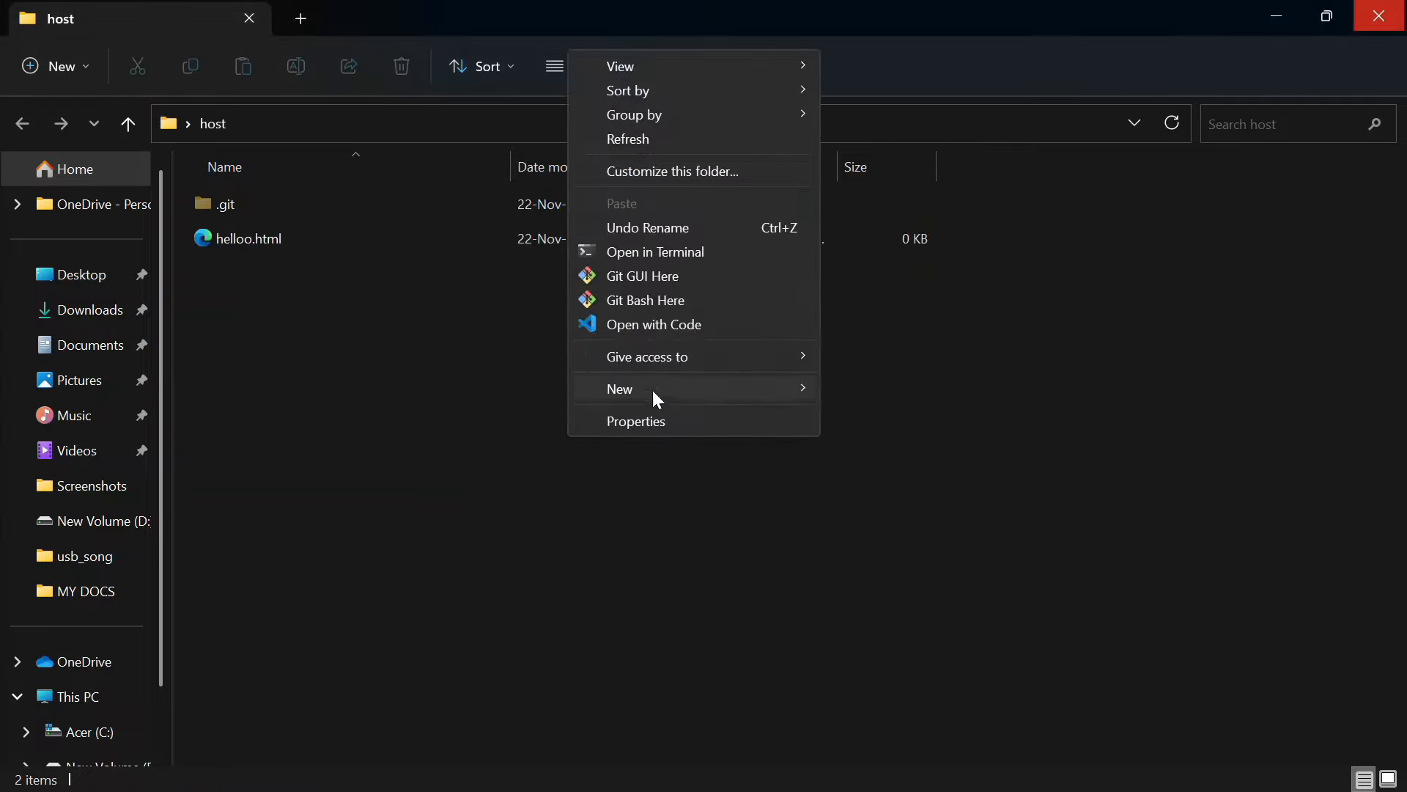
pyautogui.click(684, 327)
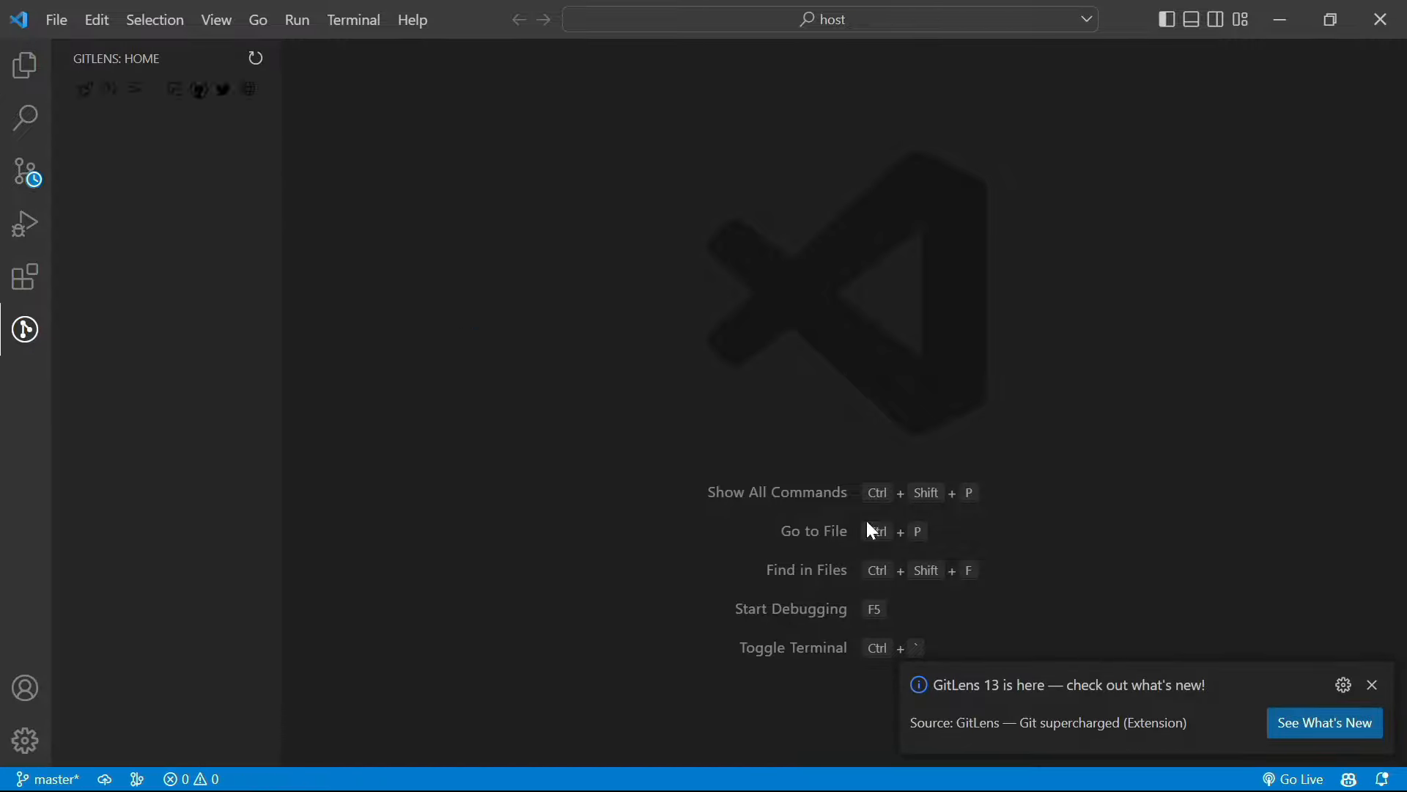
# Type 'helloooooooooooo world' on line 1 of helloo.html and save it
pyautogui.click(1374, 689)
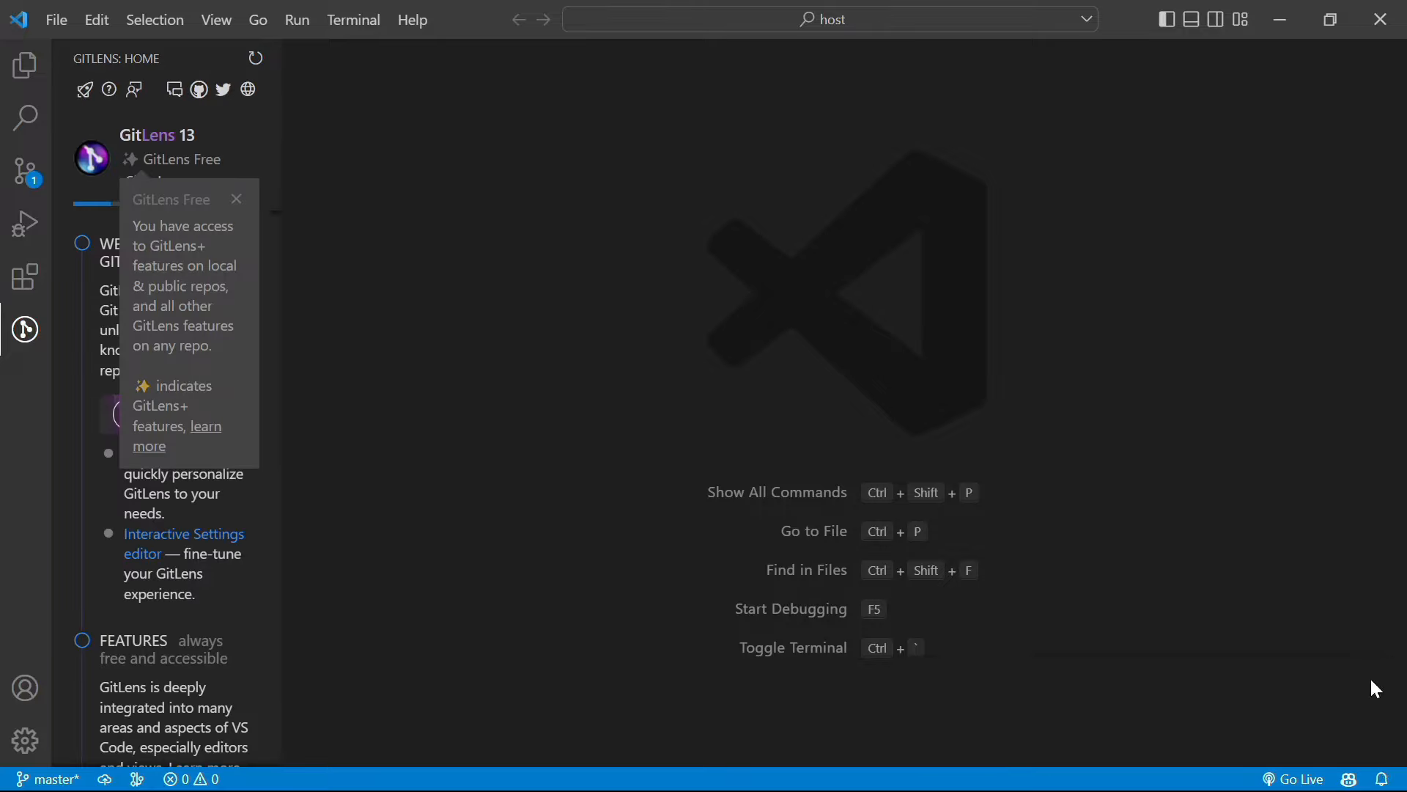
pyautogui.click(19, 80)
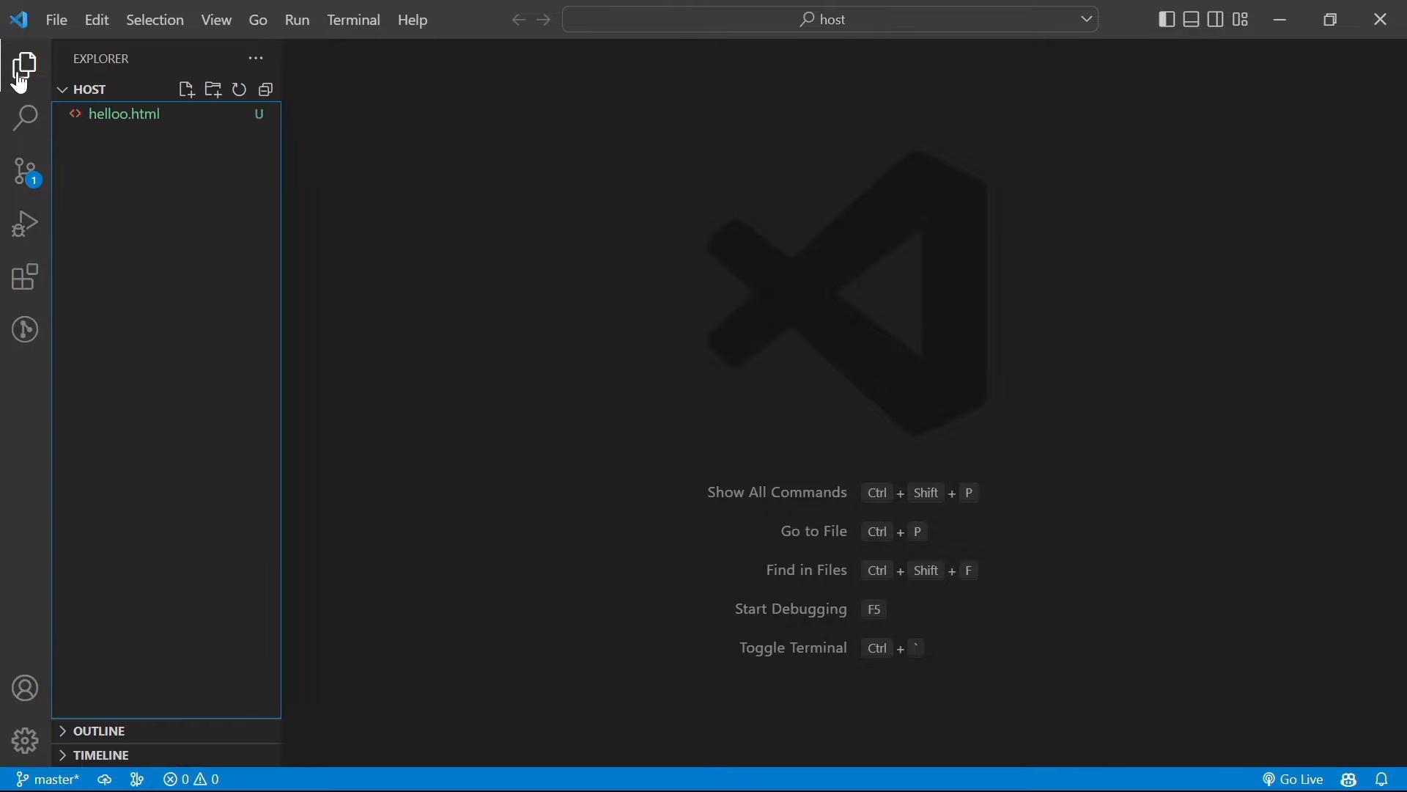
pyautogui.click(154, 132)
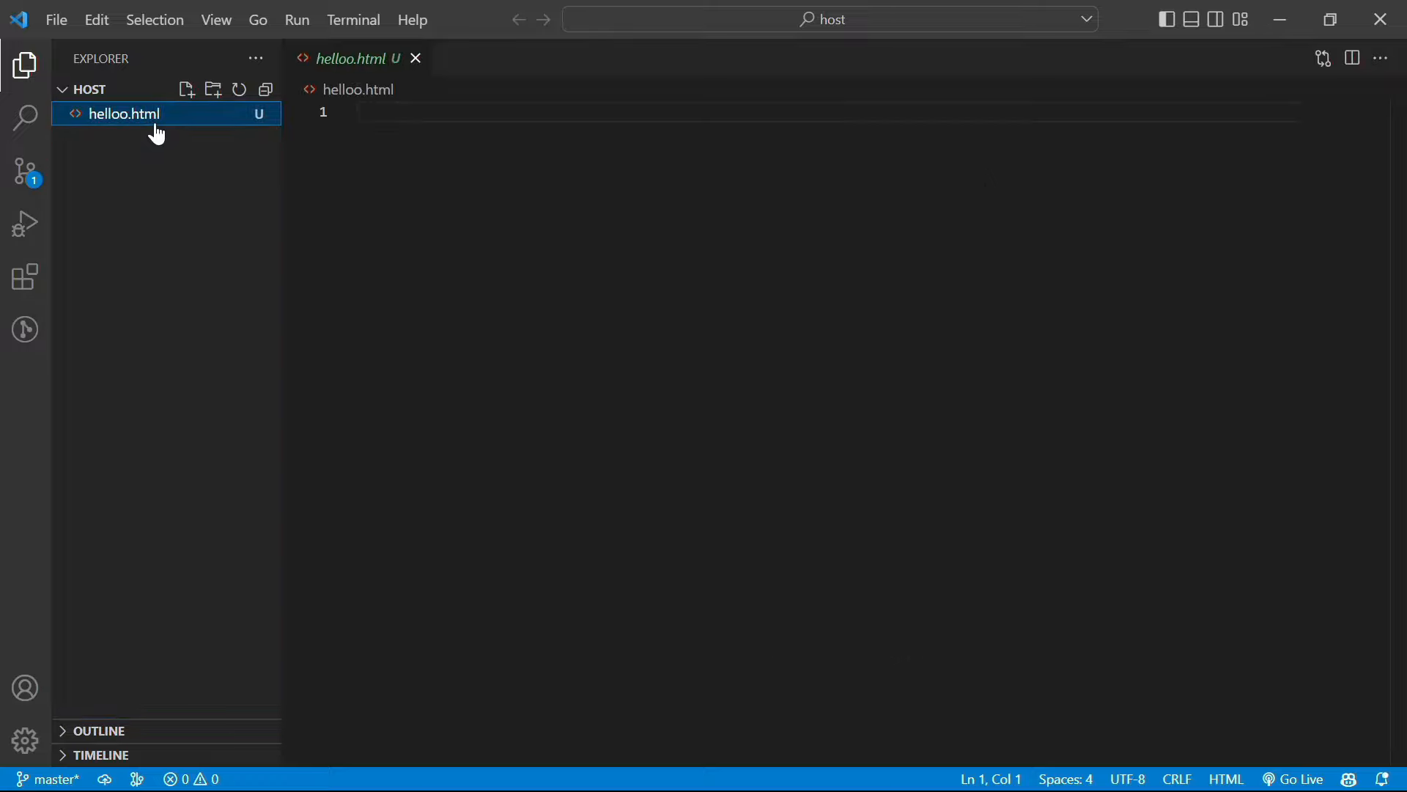
pyautogui.write('h')
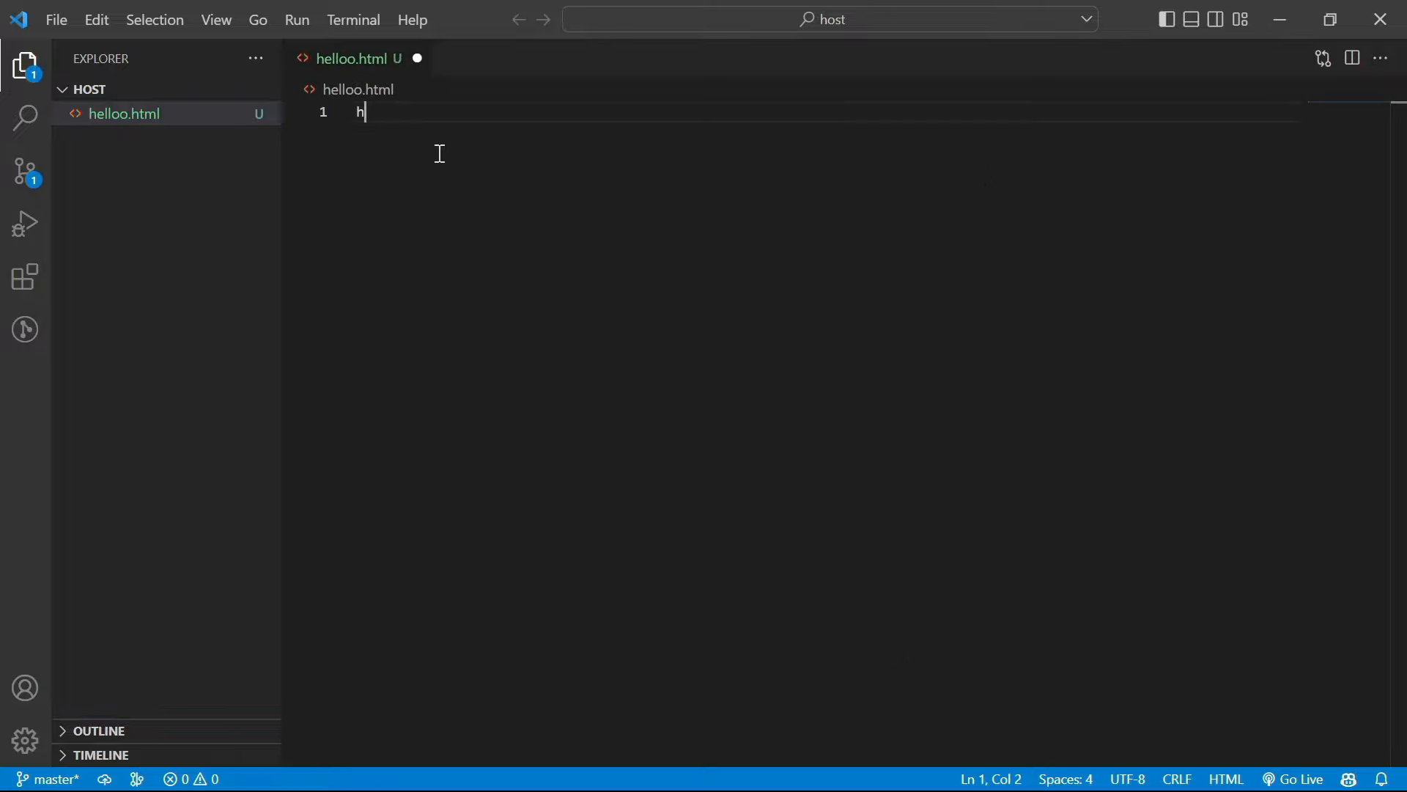
pyautogui.write('ellooooooooo')
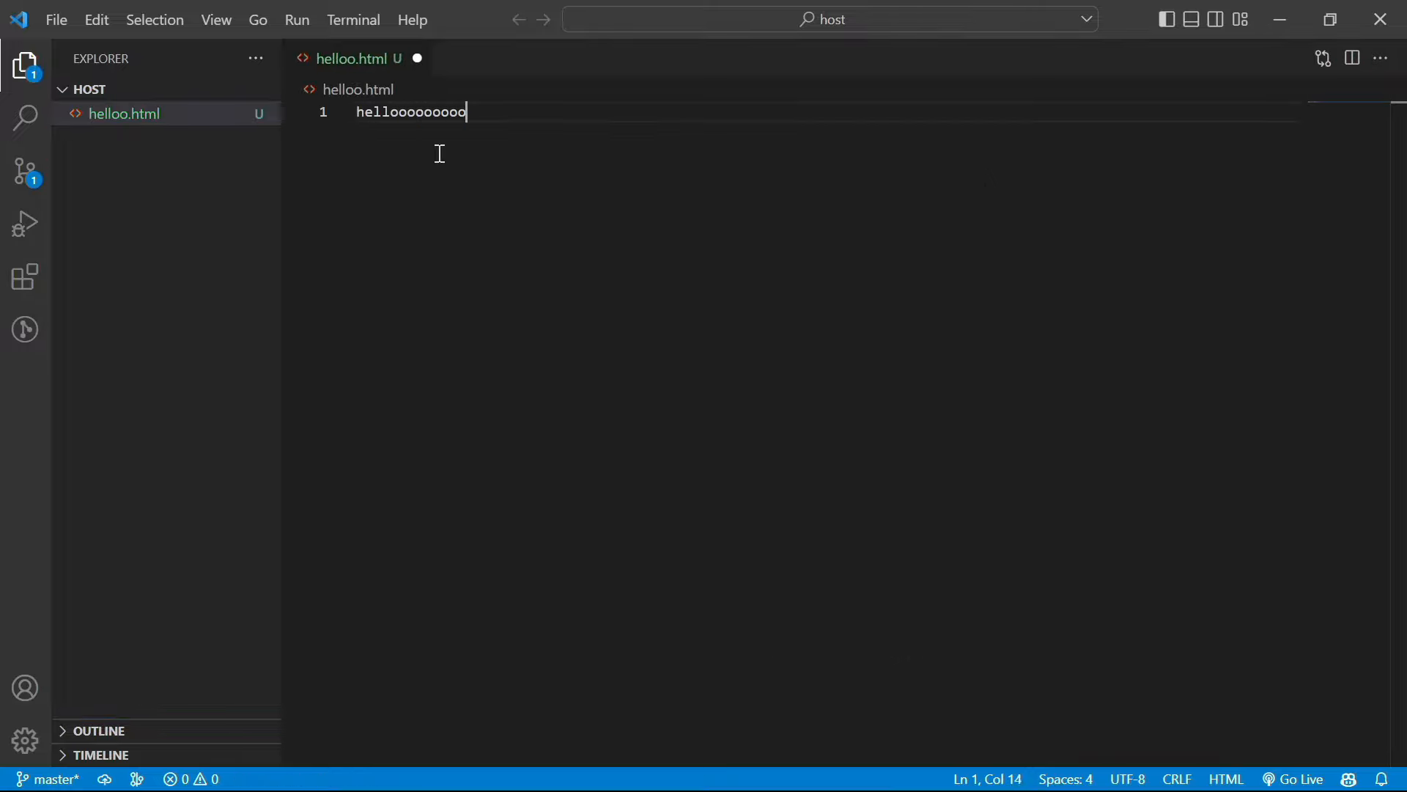
pyautogui.write('ooo world')
pyautogui.hotkey('ctrl', 's')
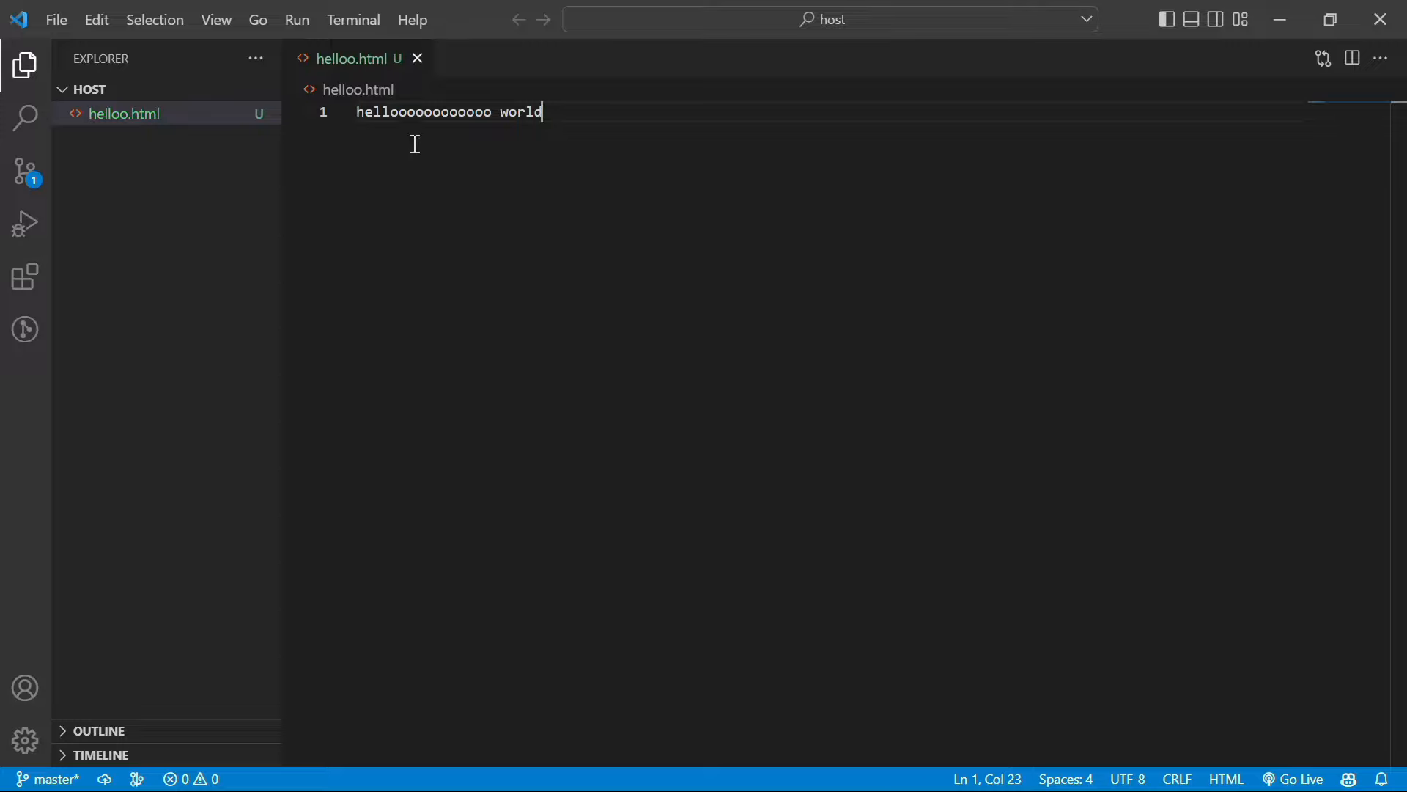
pyautogui.click(351, 21)
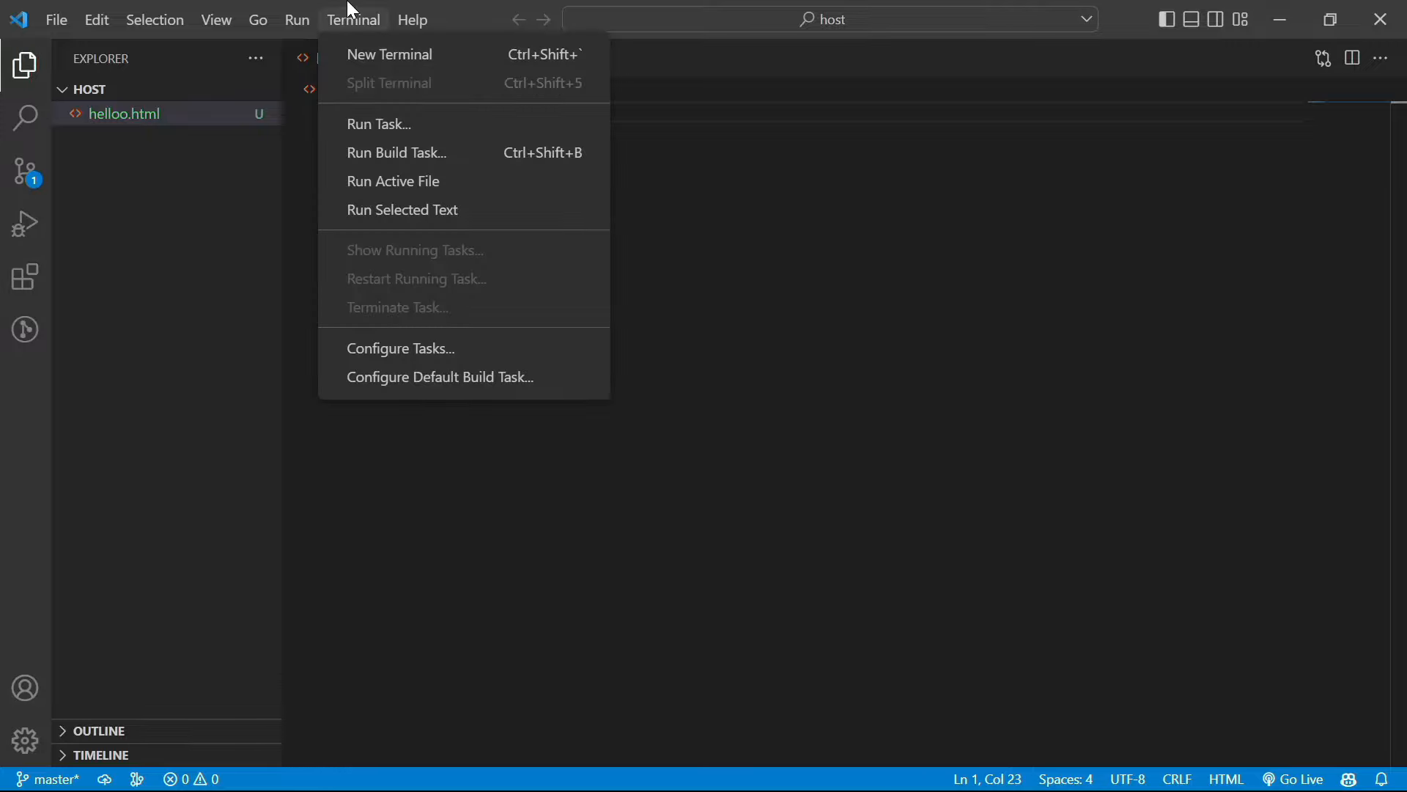
# In a new terminal, stage all files and commit them as 'my test commit'
pyautogui.click(363, 48)
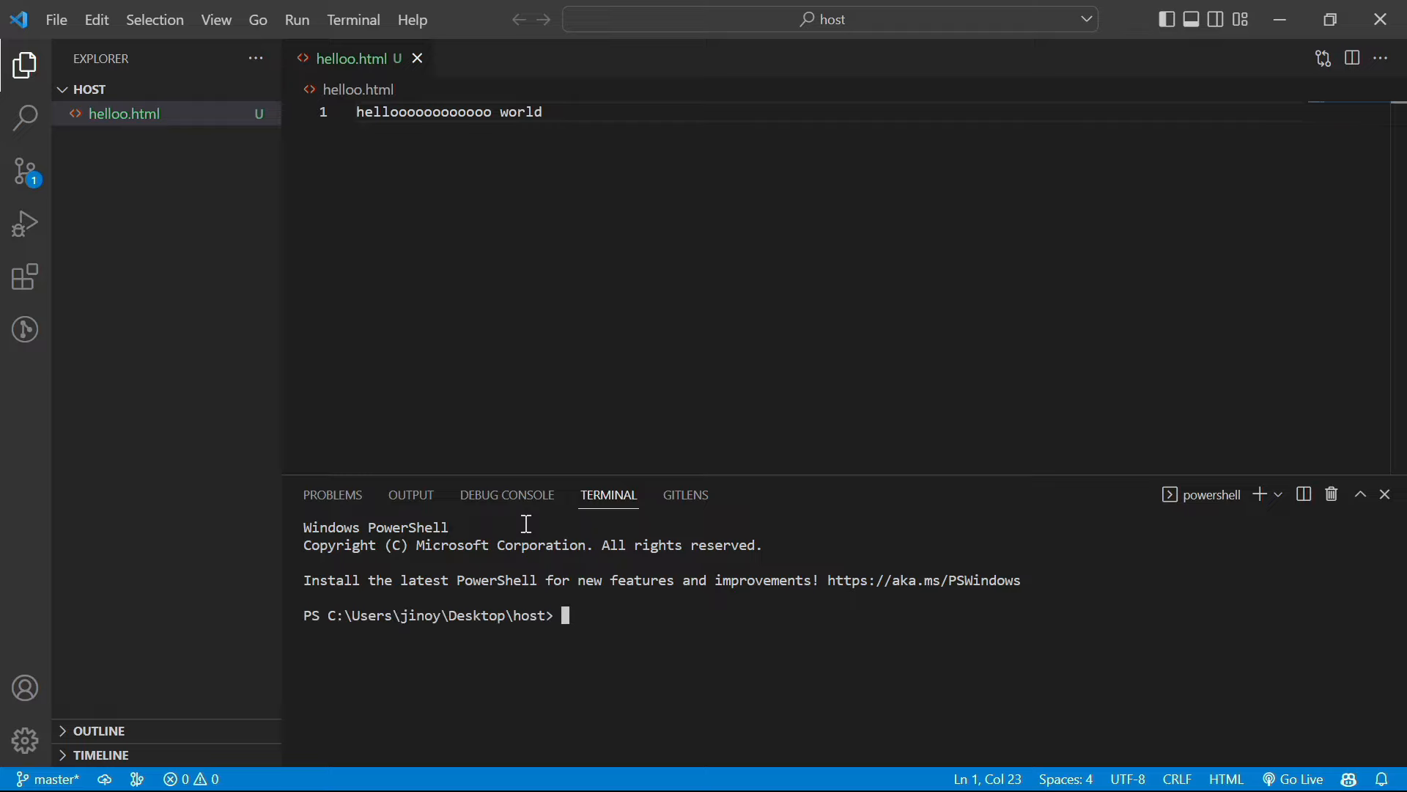
pyautogui.write('git add .')
pyautogui.press('Return')
pyautogui.write('git')
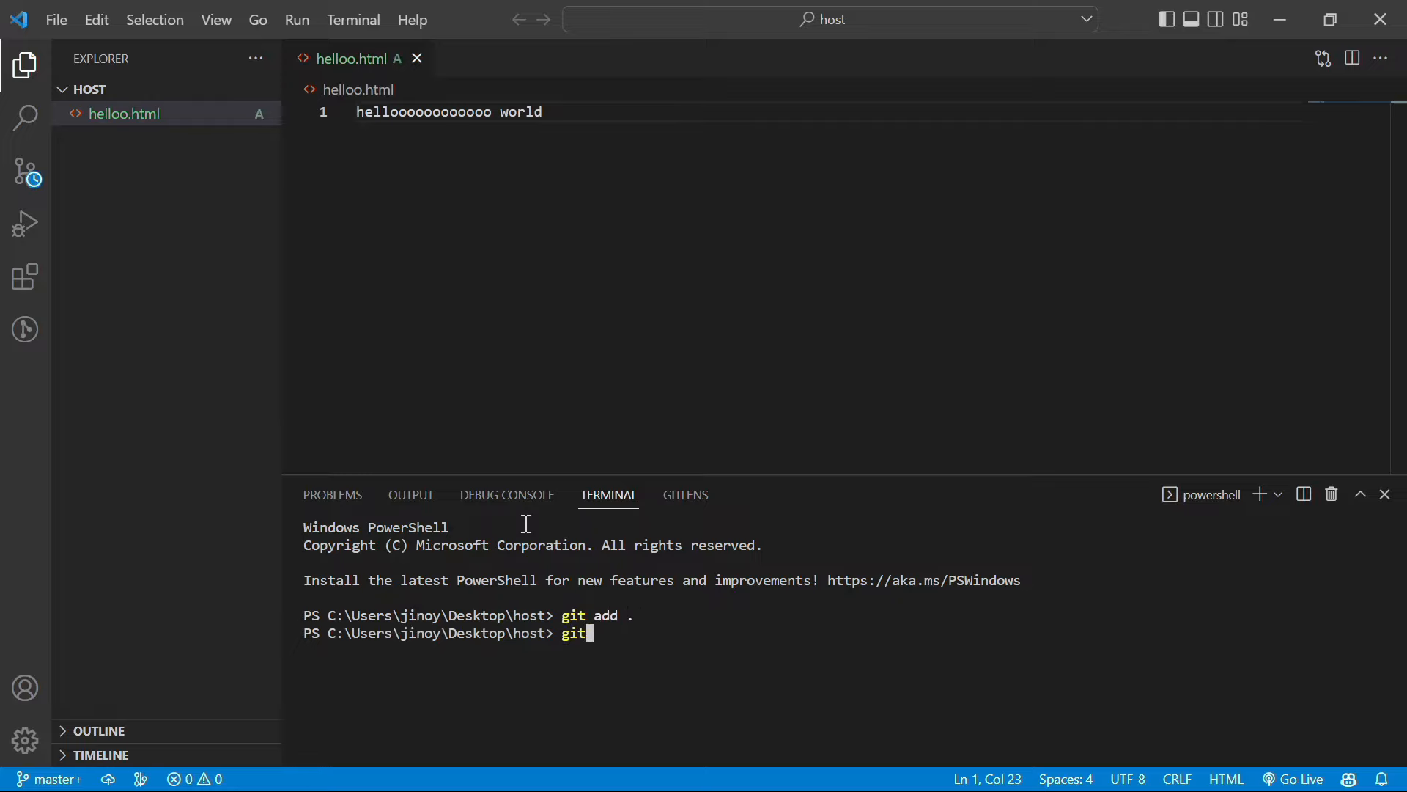
pyautogui.write(' commit -m "my te')
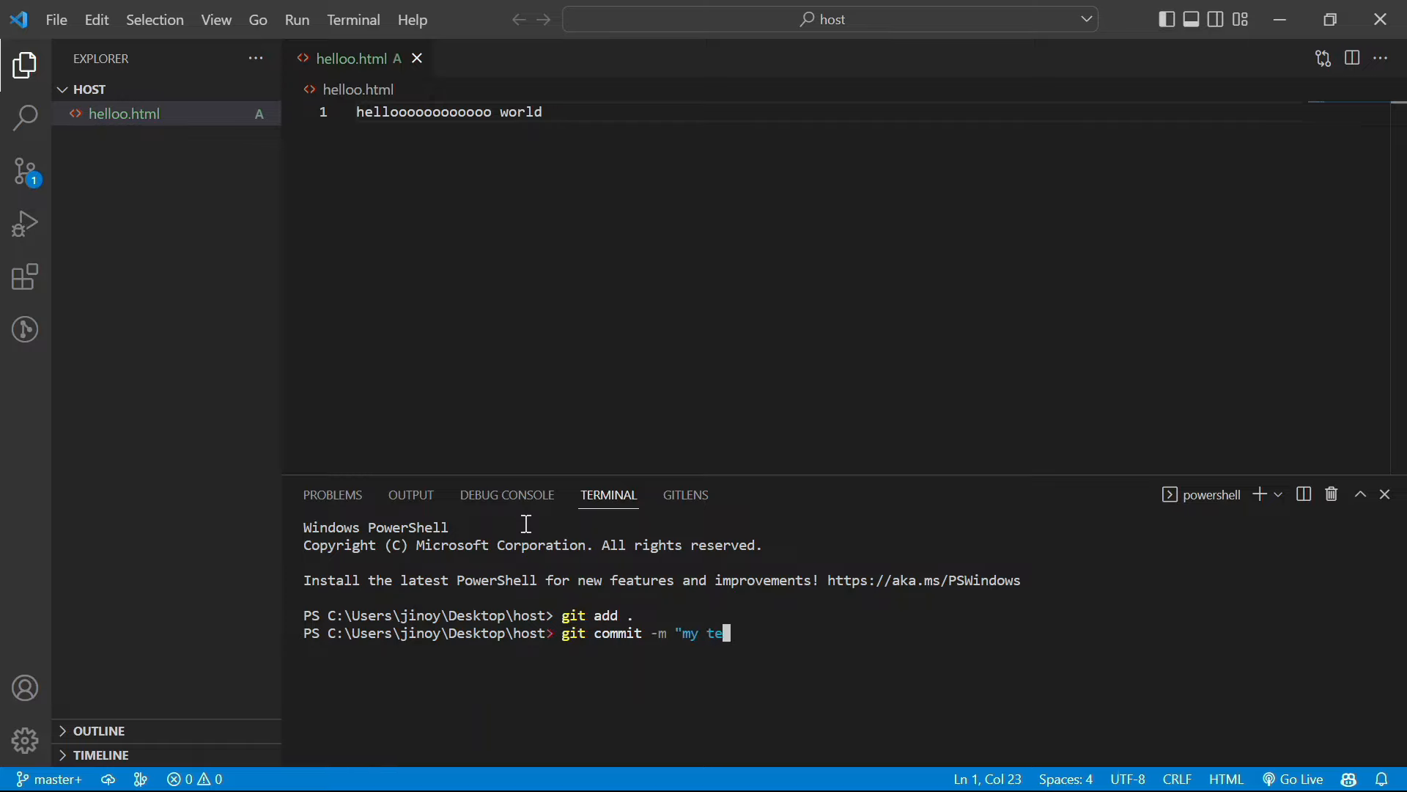
pyautogui.write('st commit"')
pyautogui.press('Return')
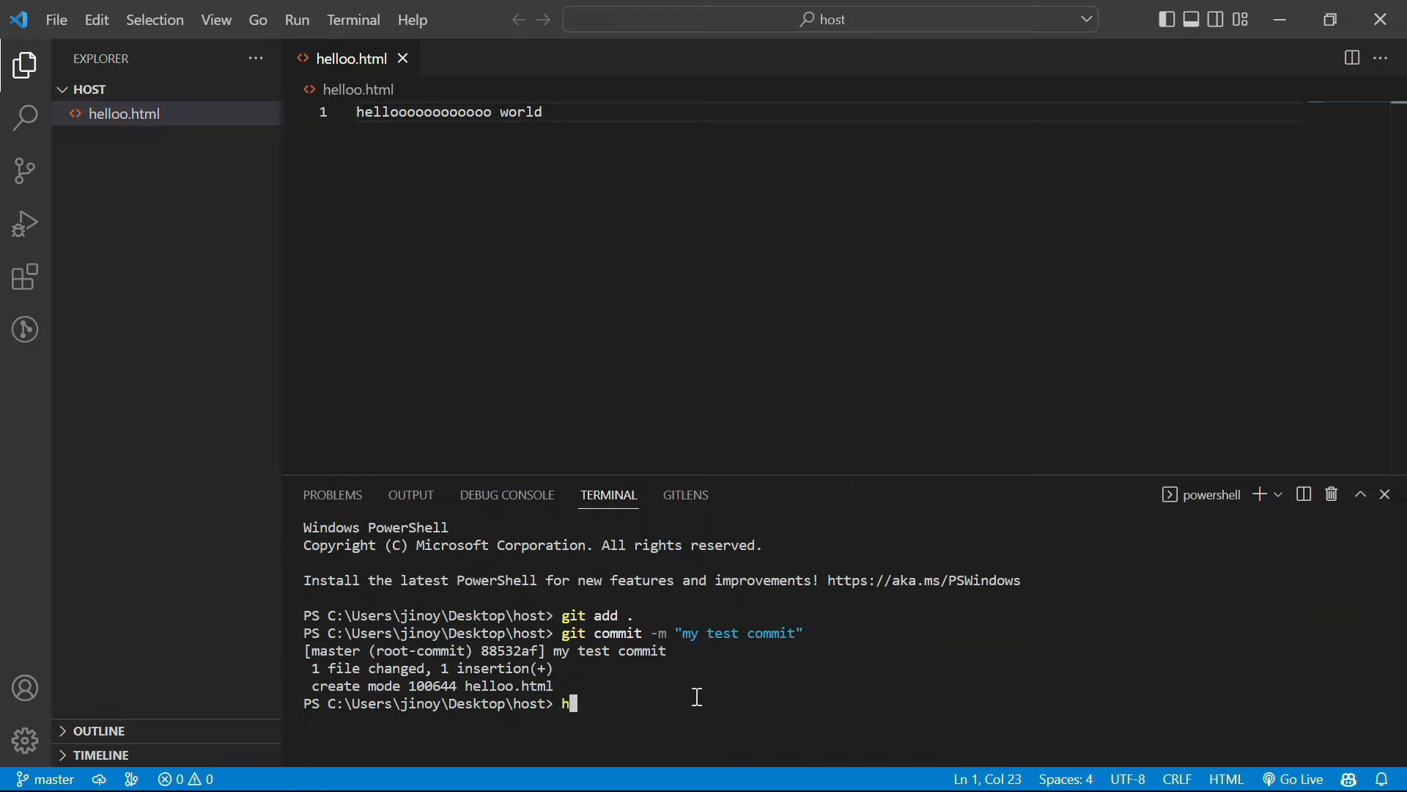
# Run git ftp push and answer y to upload all files
pyautogui.write('git ftp push')
pyautogui.press('Return')
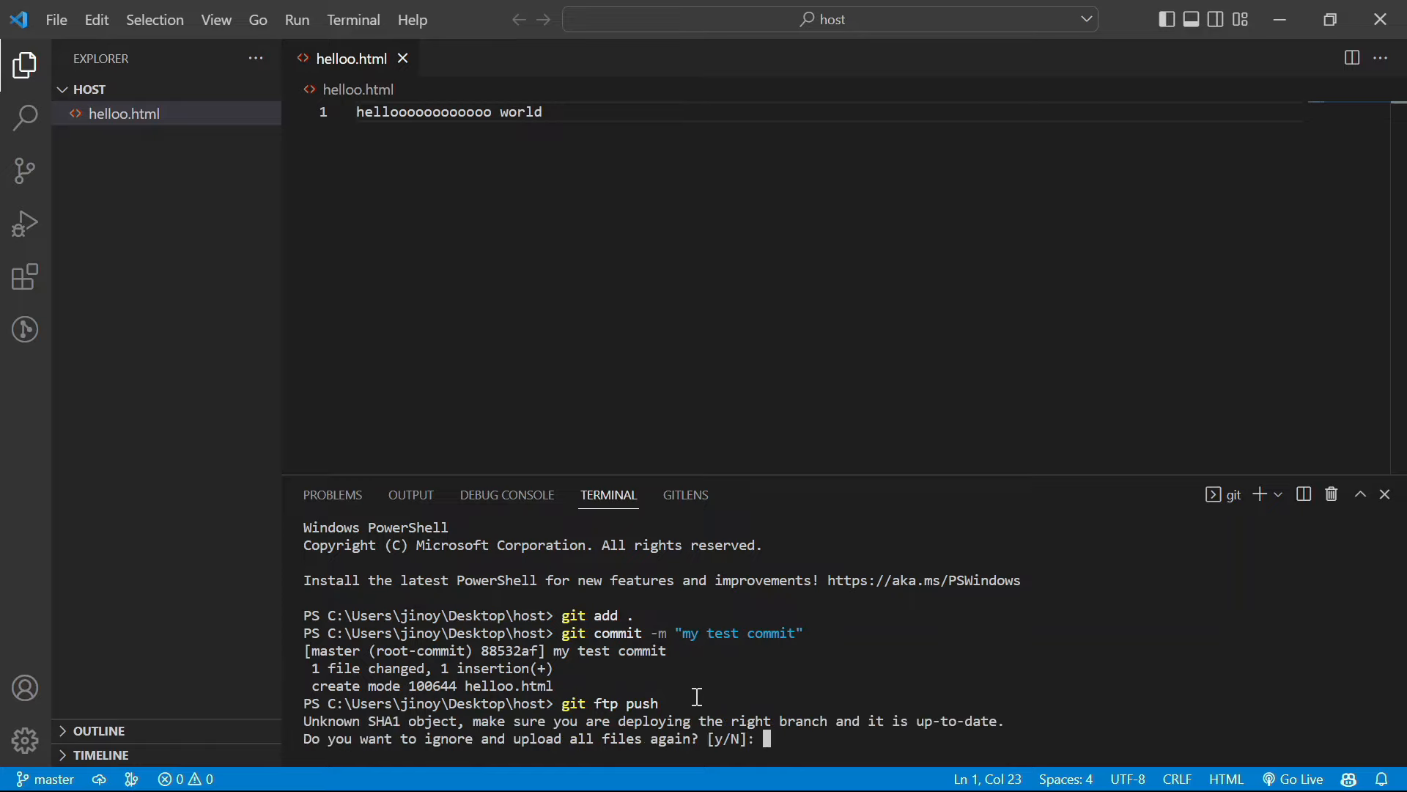
pyautogui.write('y')
pyautogui.press('Return')
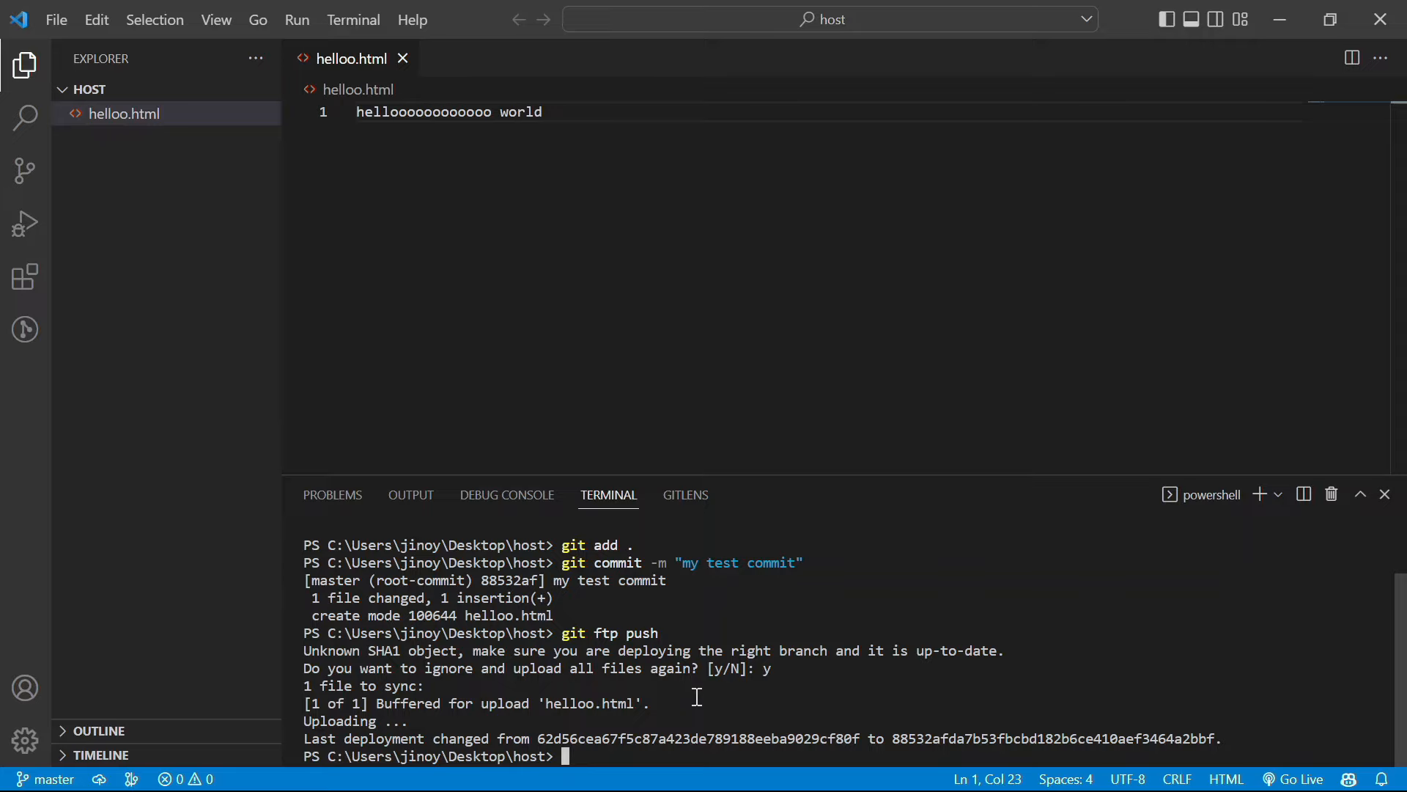
# Add <br /> after the greeting and a second line about the author's first page, then save
pyautogui.click(562, 110)
pyautogui.press('Return')
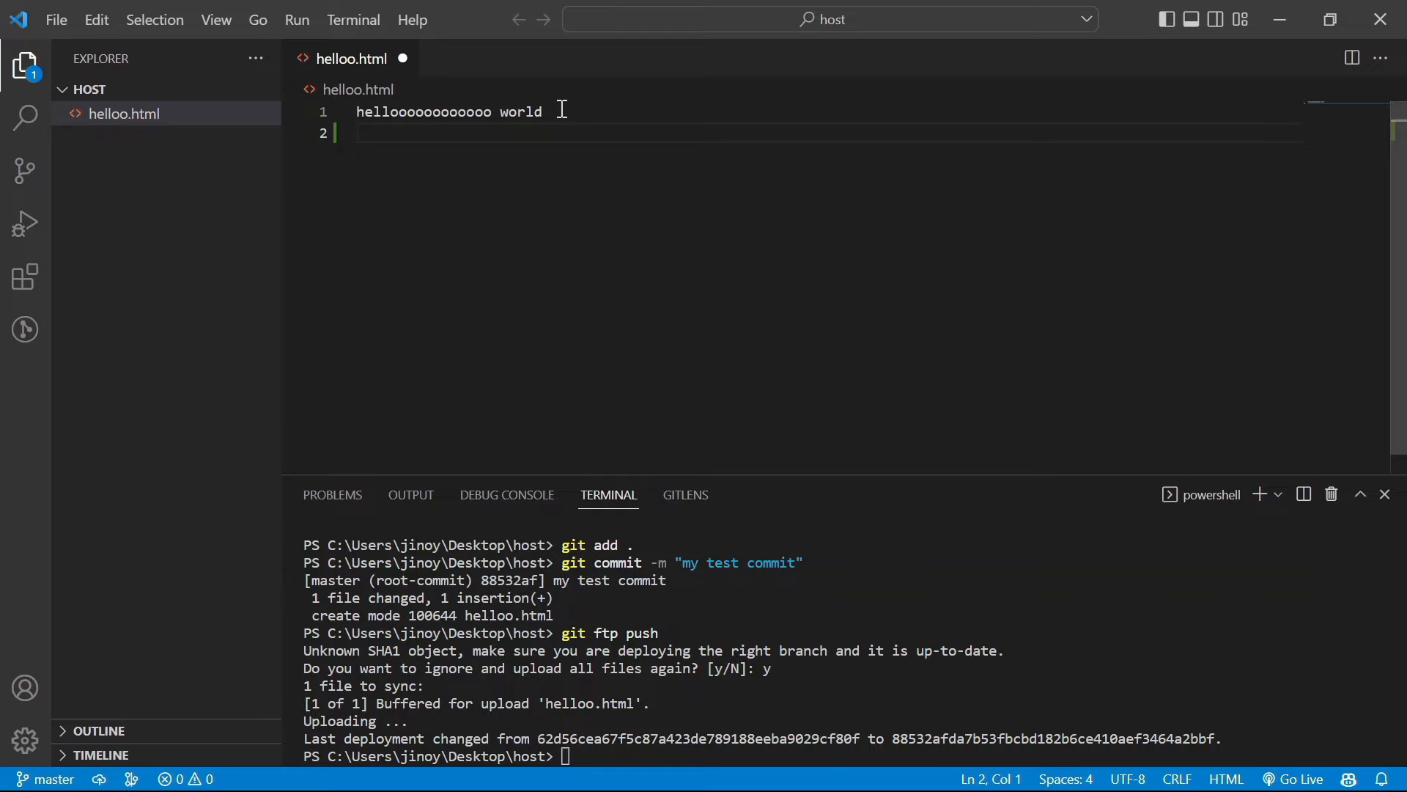
pyautogui.press('BackSpace')
pyautogui.write('<br')
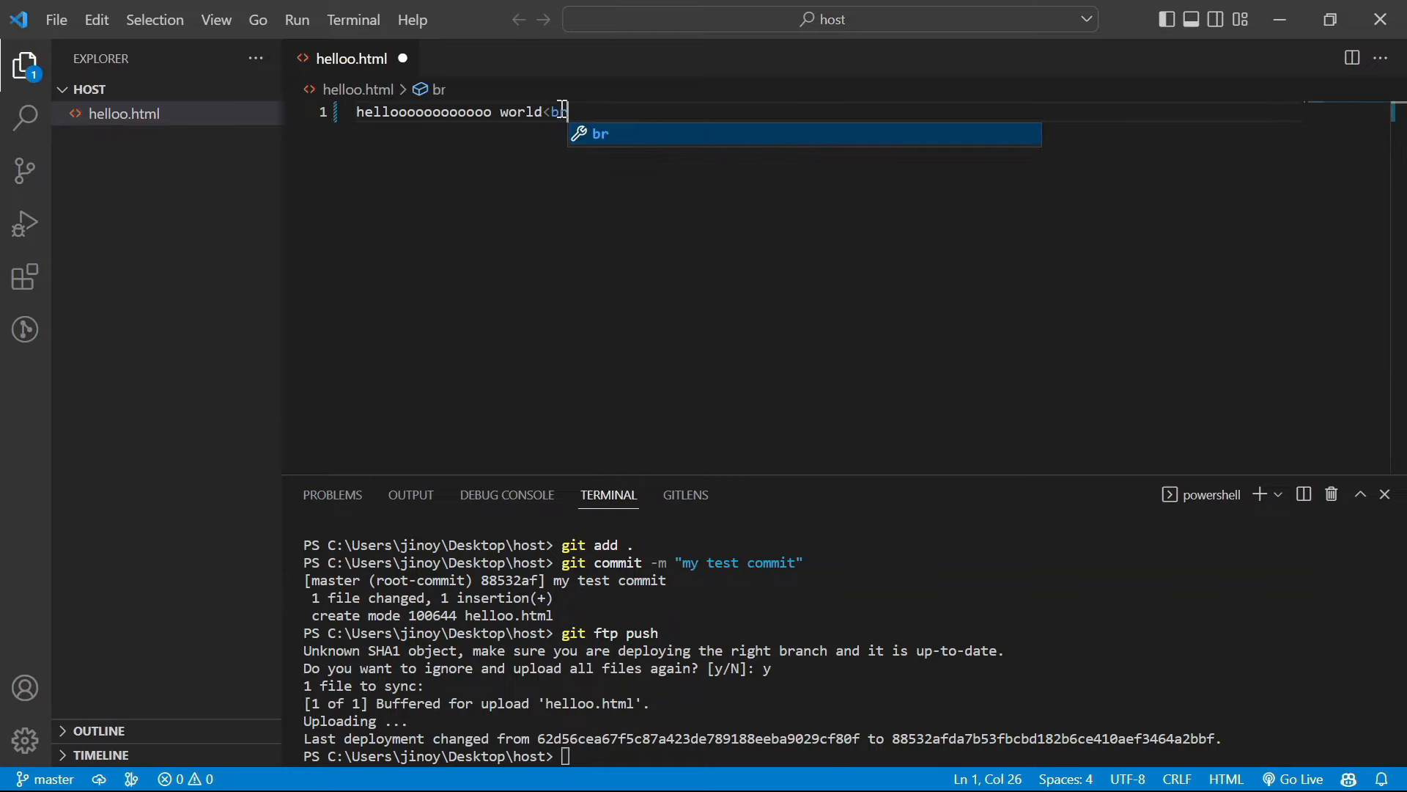
pyautogui.press('Escape')
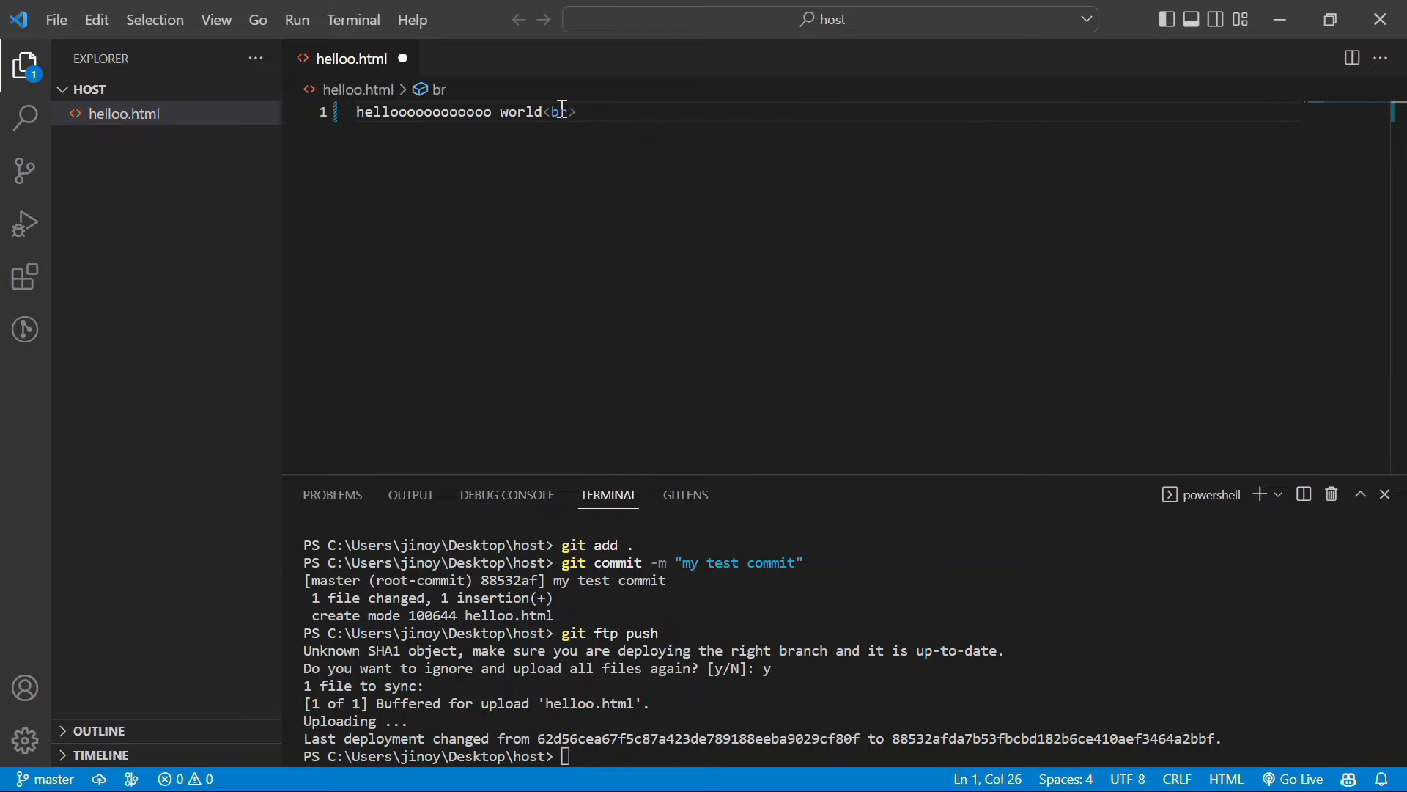
pyautogui.write('/>')
pyautogui.press('Return')
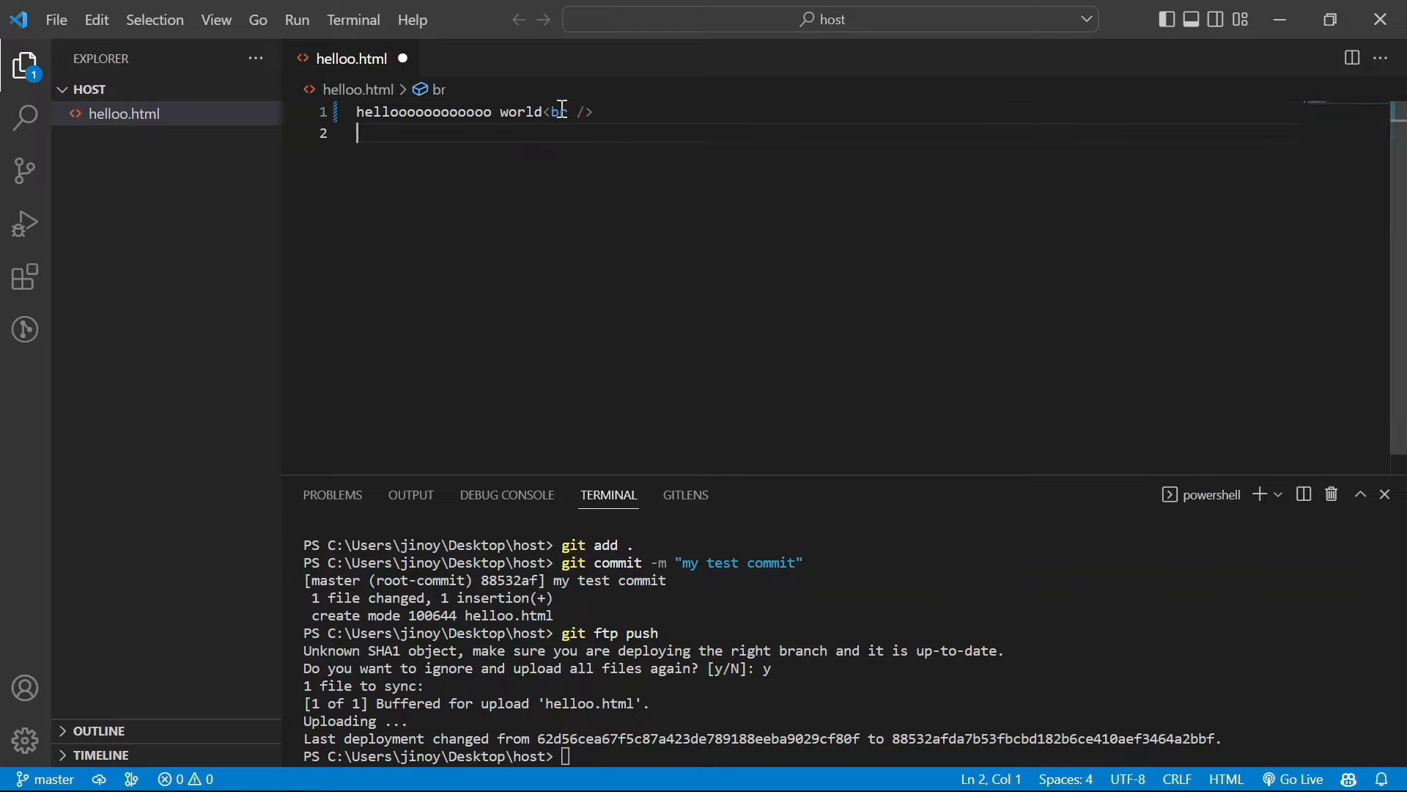
pyautogui.write('This is jino')
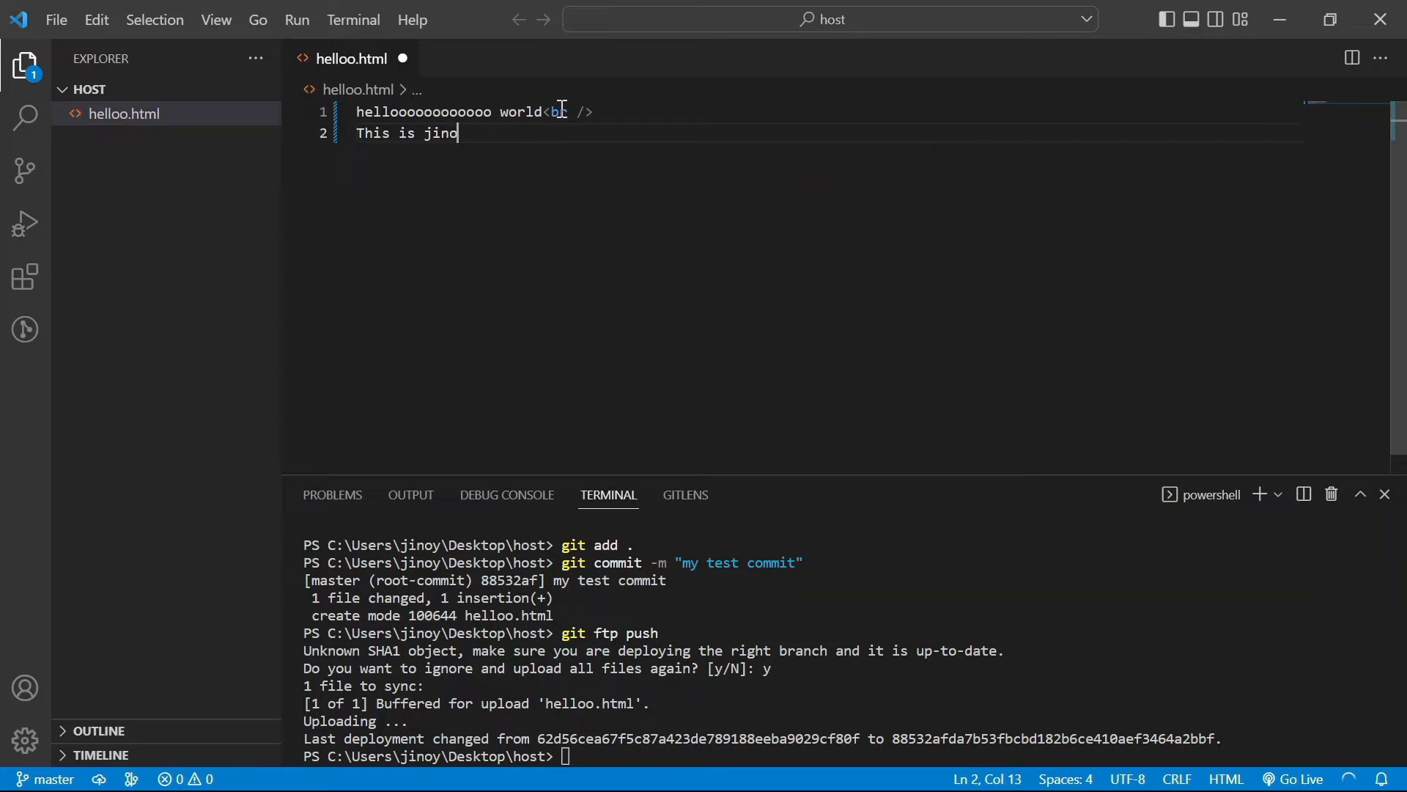
pyautogui.write("y's")
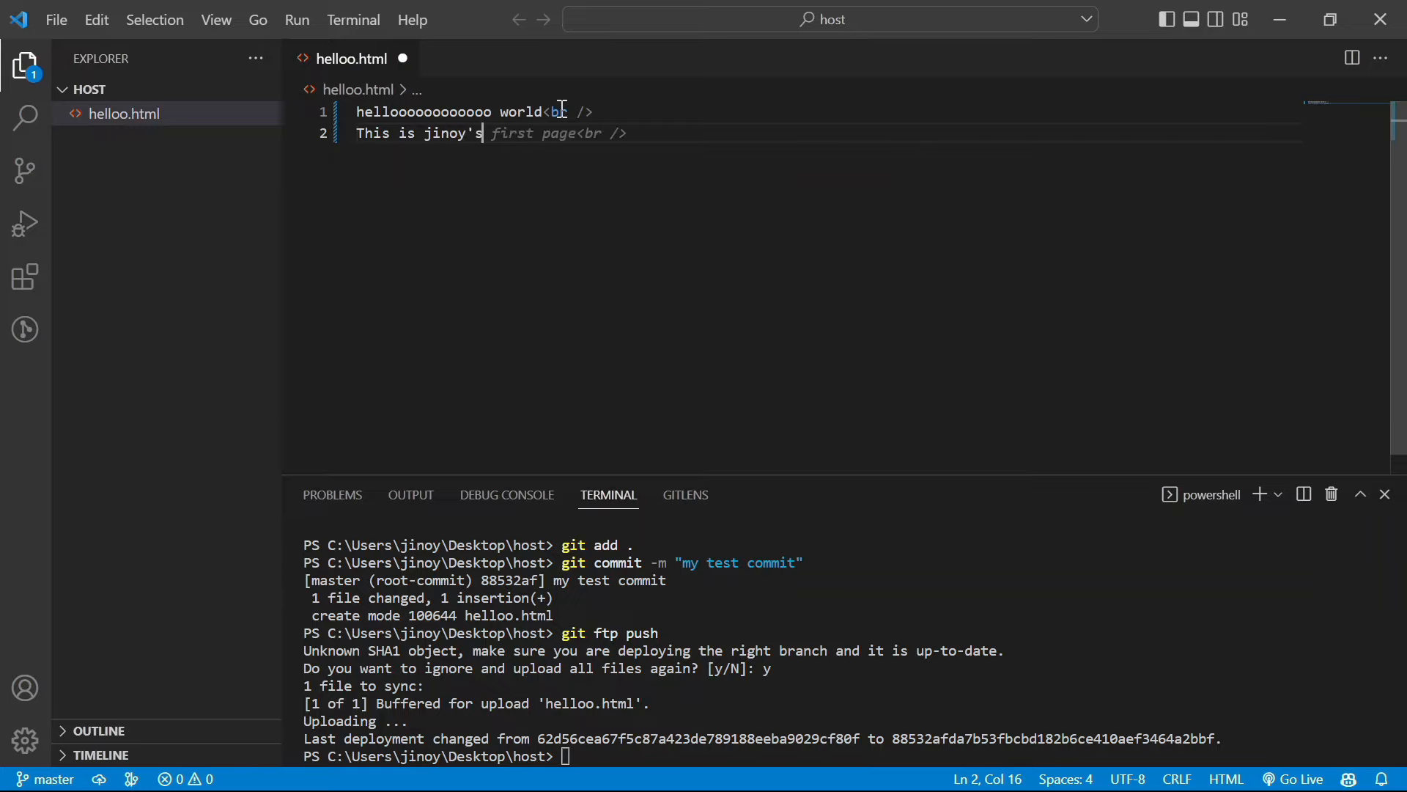
pyautogui.press('Tab')
pyautogui.press('Left')
pyautogui.press('Left')
pyautogui.press('Left')
pyautogui.press('BackSpace')
pyautogui.press('BackSpace')
pyautogui.press('BackSpace')
pyautogui.hotkey('ctrl', 's')
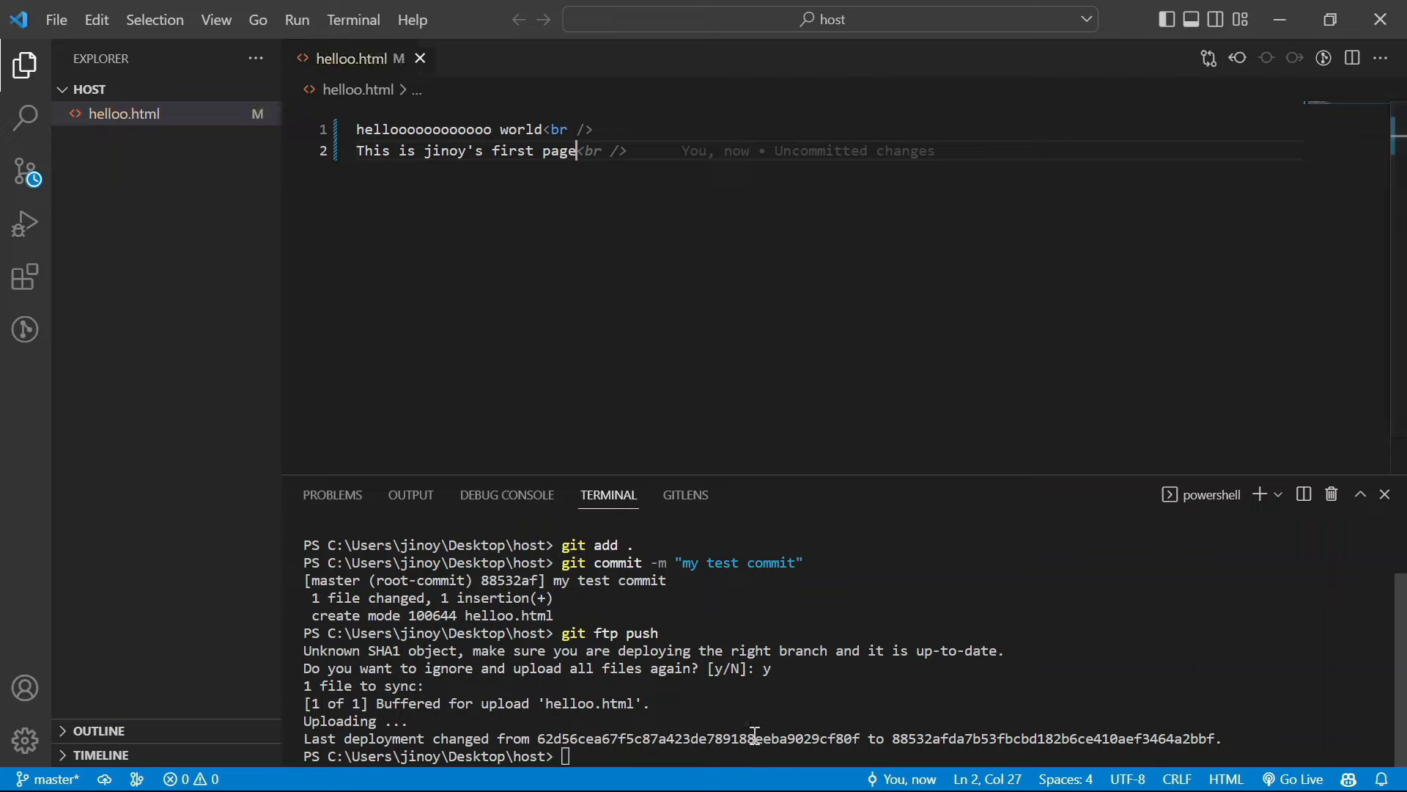
# Stage the edited helloo.html and commit it as 'my test commit2' using terminal history
pyautogui.click(761, 720)
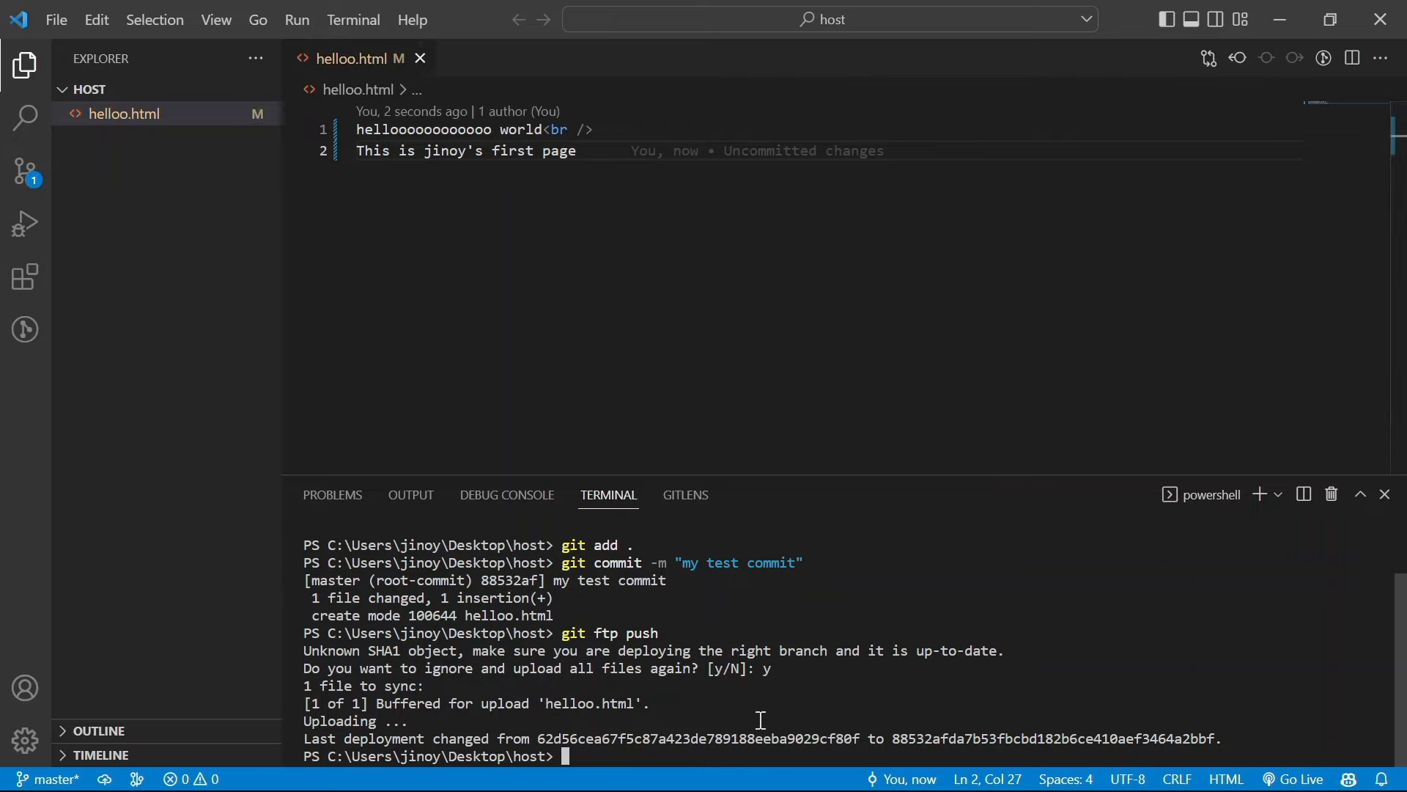
pyautogui.press('Up')
pyautogui.press('Up')
pyautogui.press('Up')
pyautogui.press('Down')
pyautogui.press('Up')
pyautogui.press('Return')
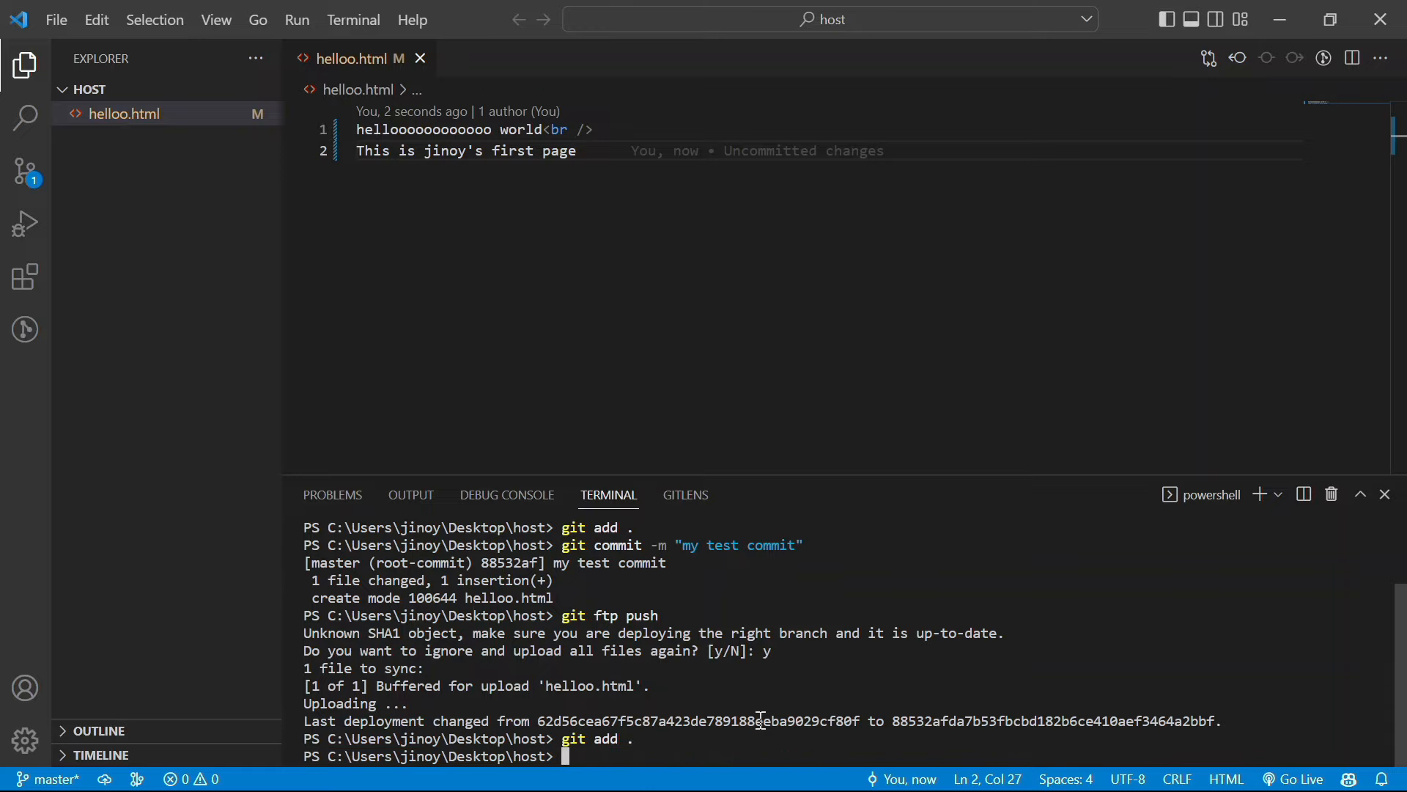
pyautogui.press('Up')
pyautogui.press('Up')
pyautogui.press('Up')
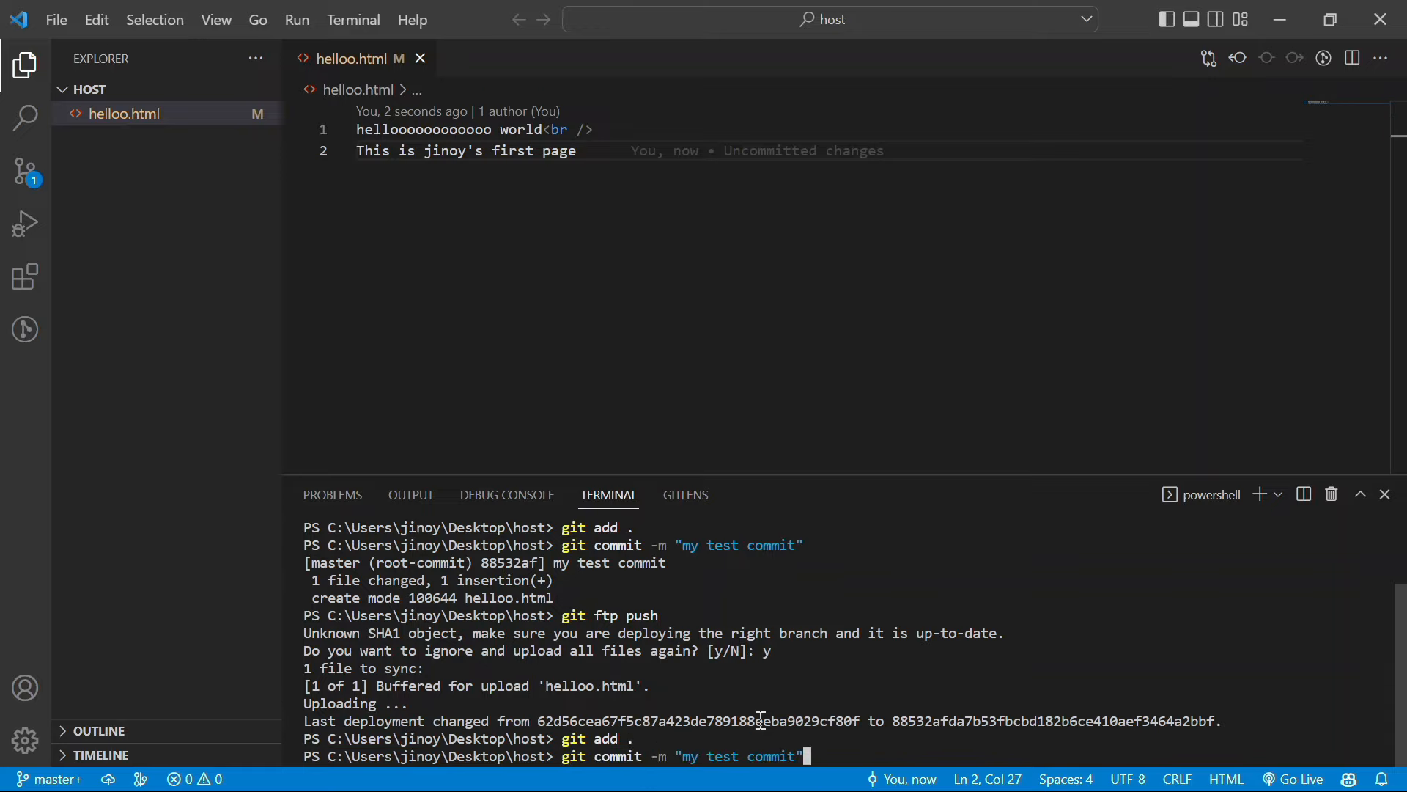
pyautogui.press('Left')
pyautogui.write('2')
pyautogui.press('Return')
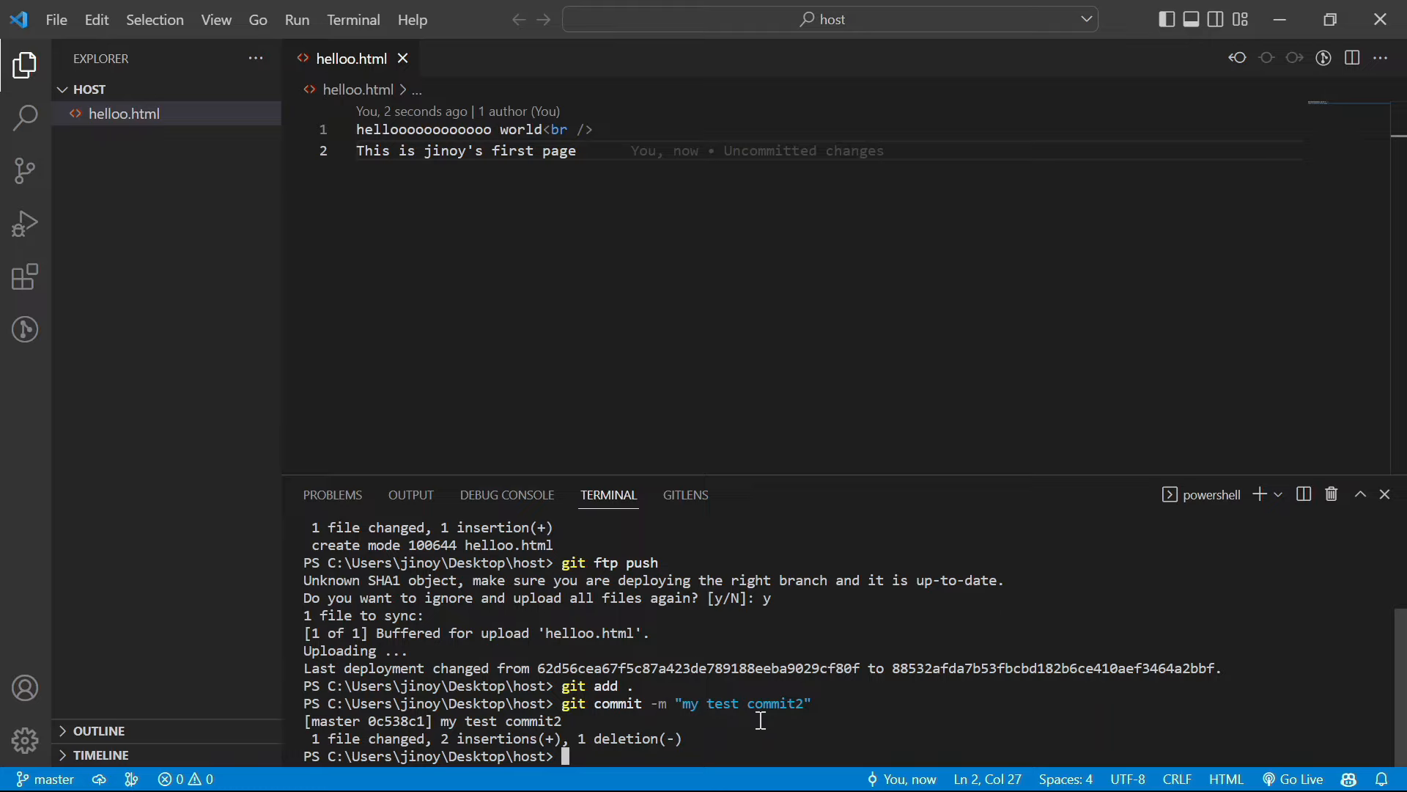
# Upload the new commit with git ftp push and bring Chrome forward
pyautogui.press('Up')
pyautogui.press('Up')
pyautogui.press('Up')
pyautogui.press('Return')
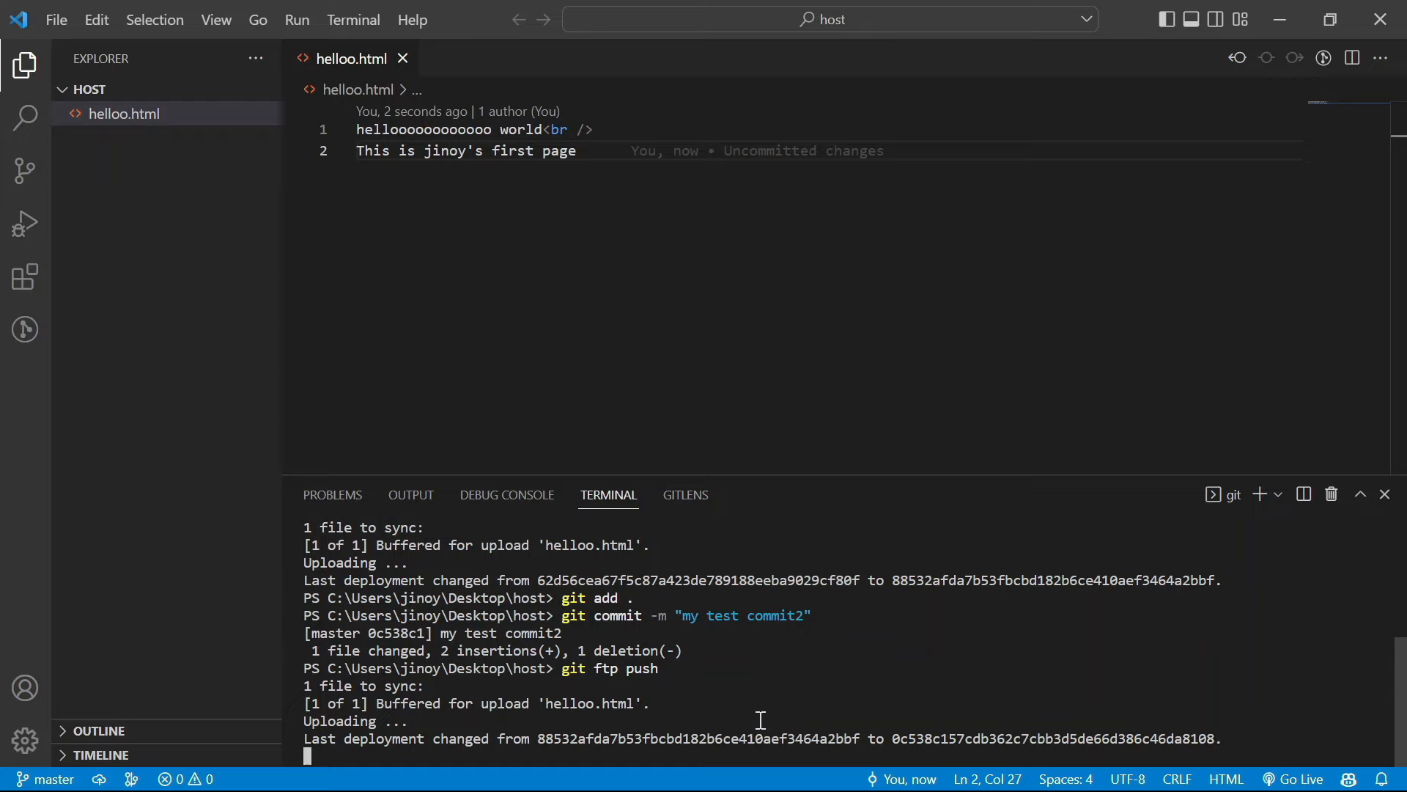
pyautogui.moveTo(797, 790)
pyautogui.click(748, 771)
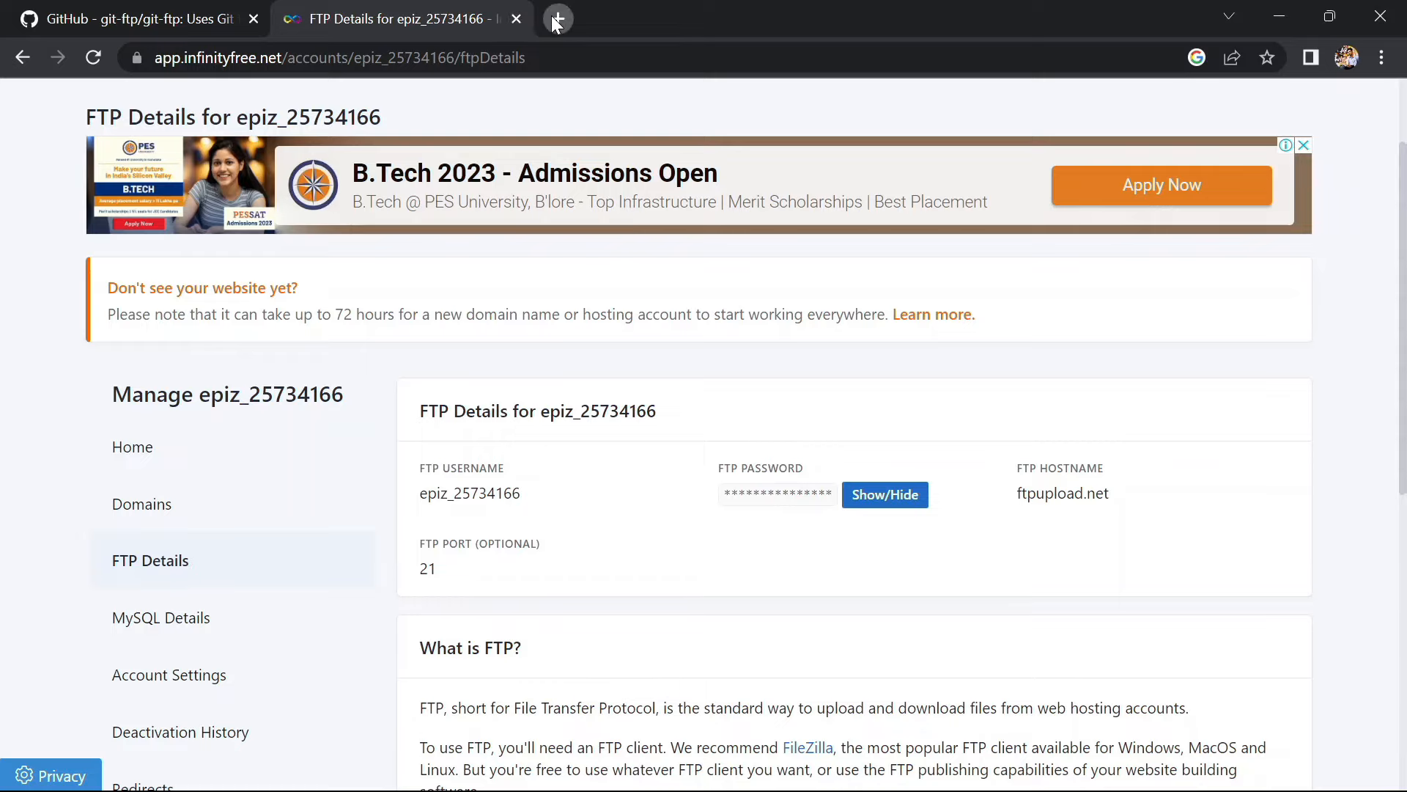
# Load cspsyco.rf.gd/helloo.html in a new tab and confirm both lines appear live
pyautogui.click(555, 22)
pyautogui.write('g')
pyautogui.press('BackSpace')
pyautogui.write('cspsyco.rf.gd')
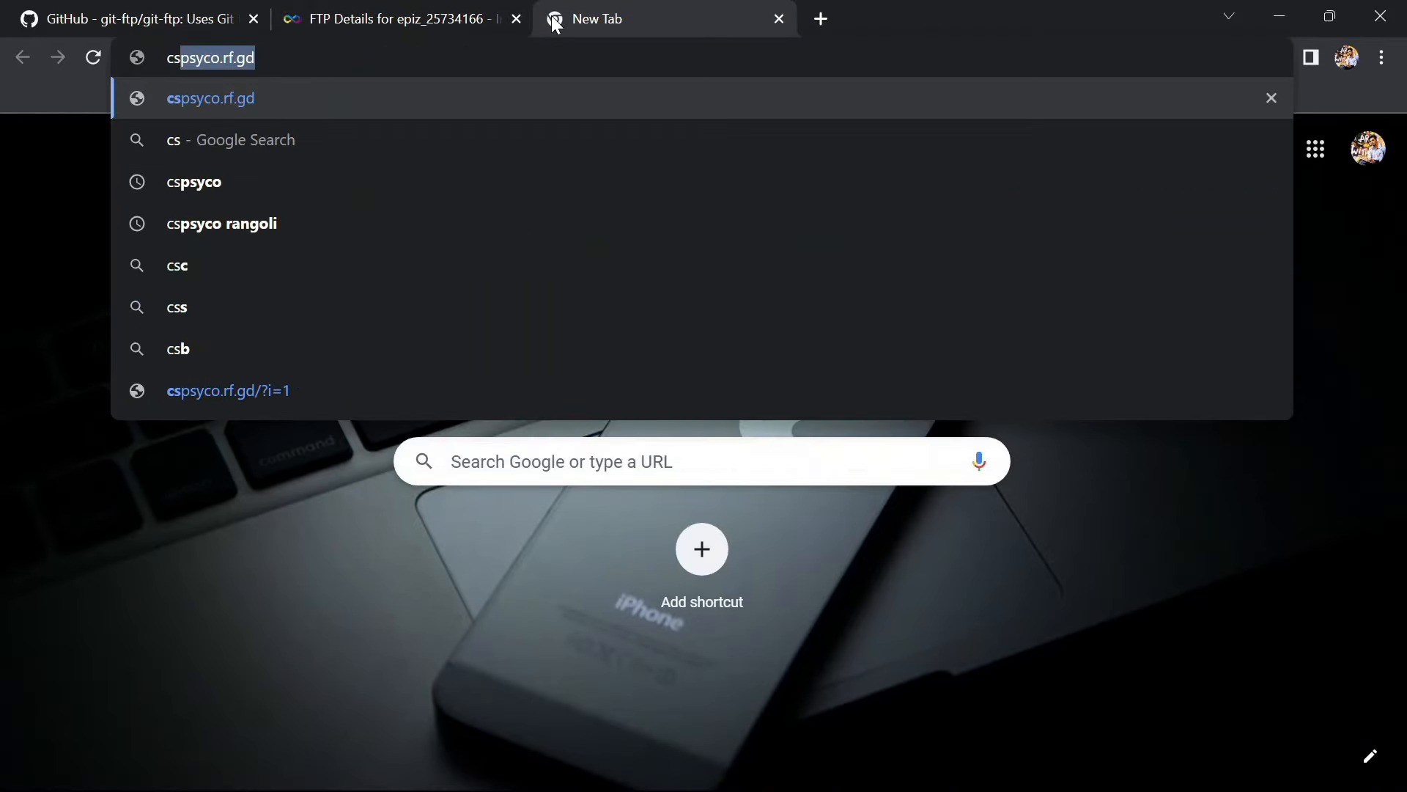
pyautogui.press('Right')
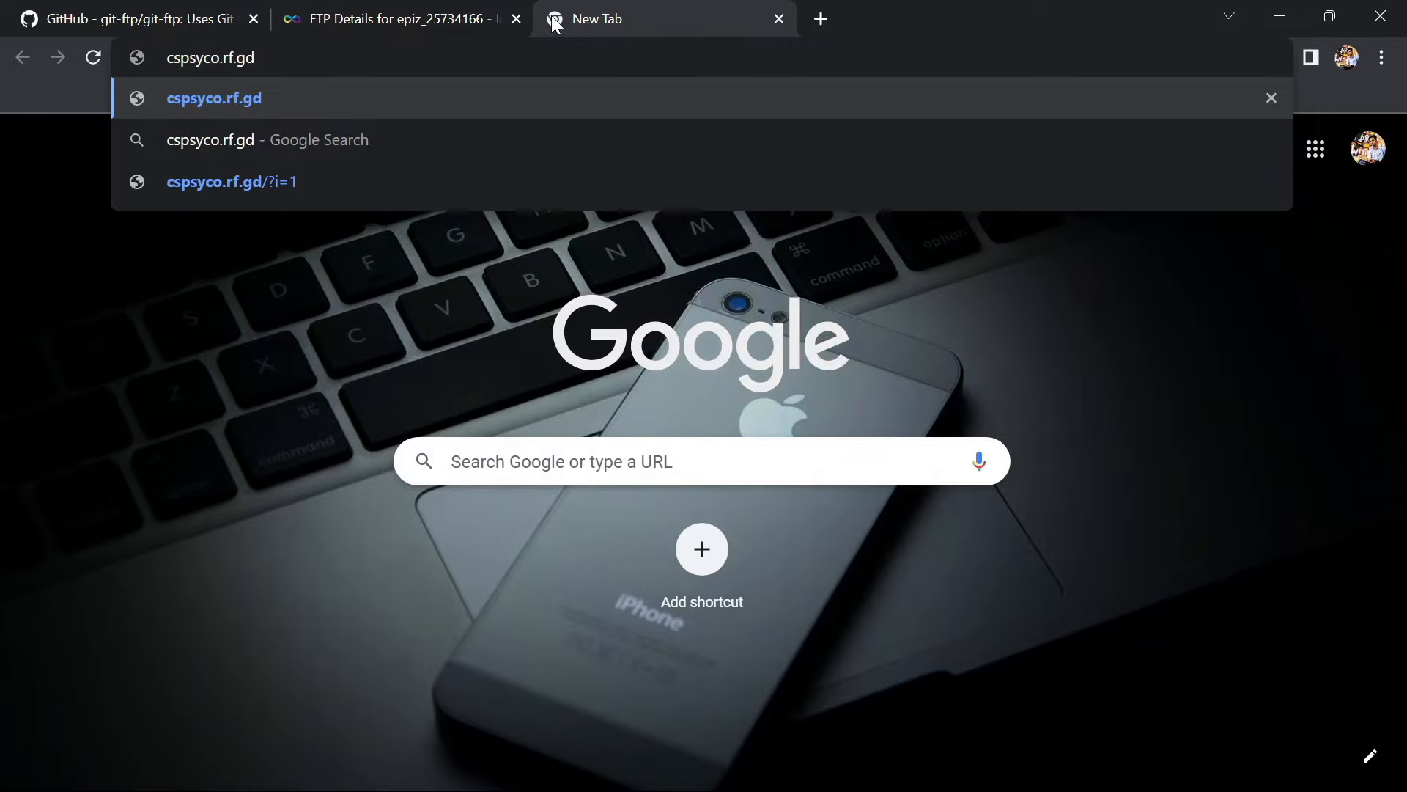
pyautogui.write('/hel')
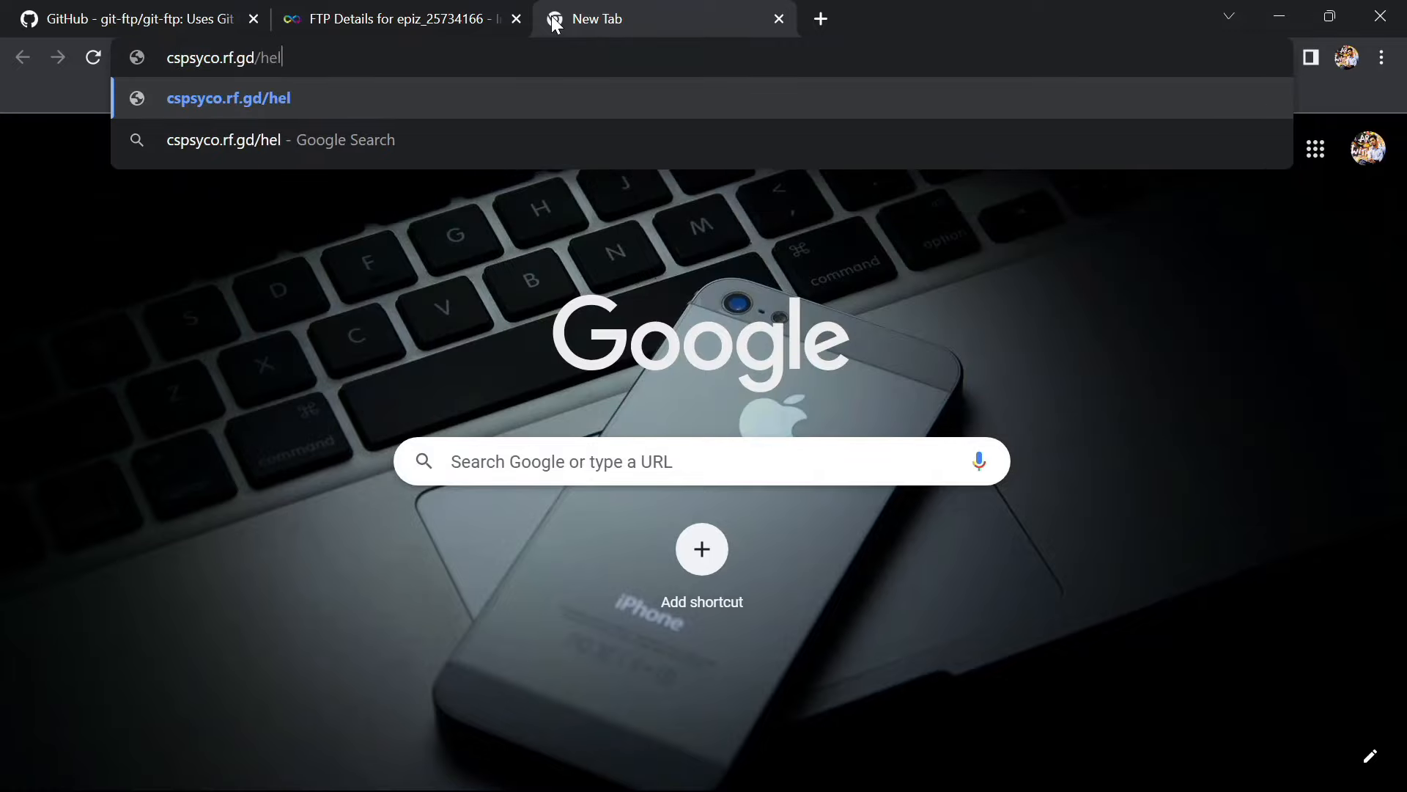
pyautogui.write('loo.ht')
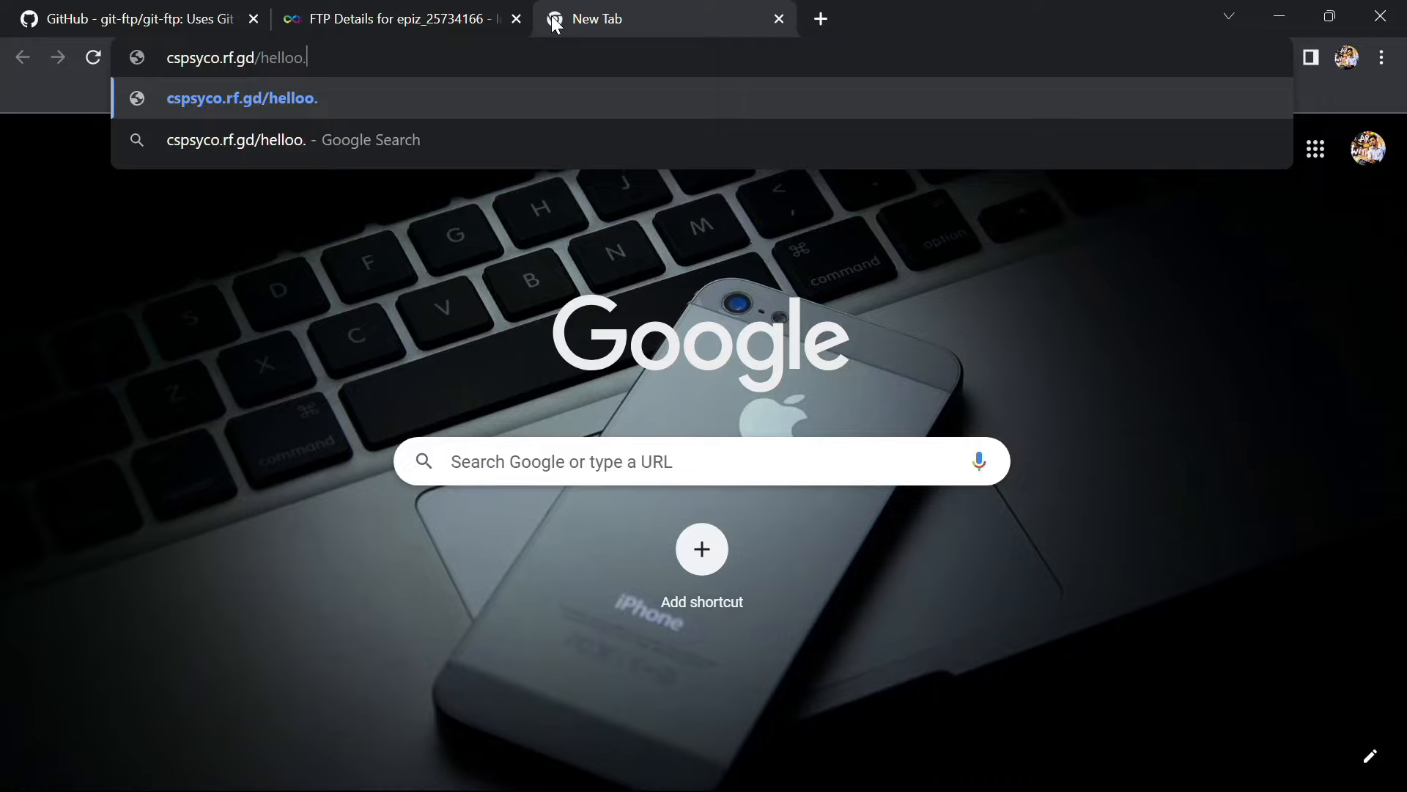
pyautogui.write('ml')
pyautogui.press('Return')
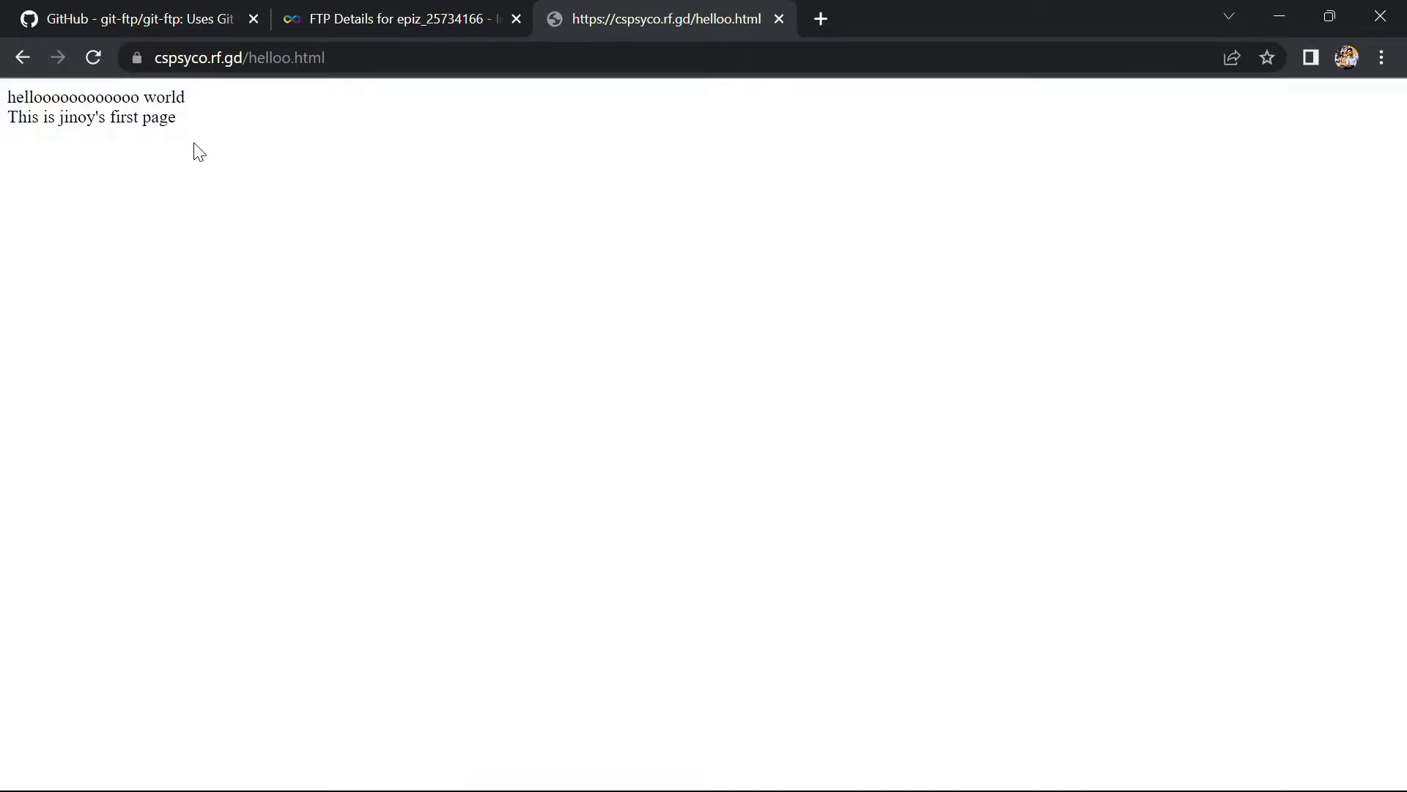
pyautogui.moveTo(214, 144); pyautogui.dragTo(12, 94)
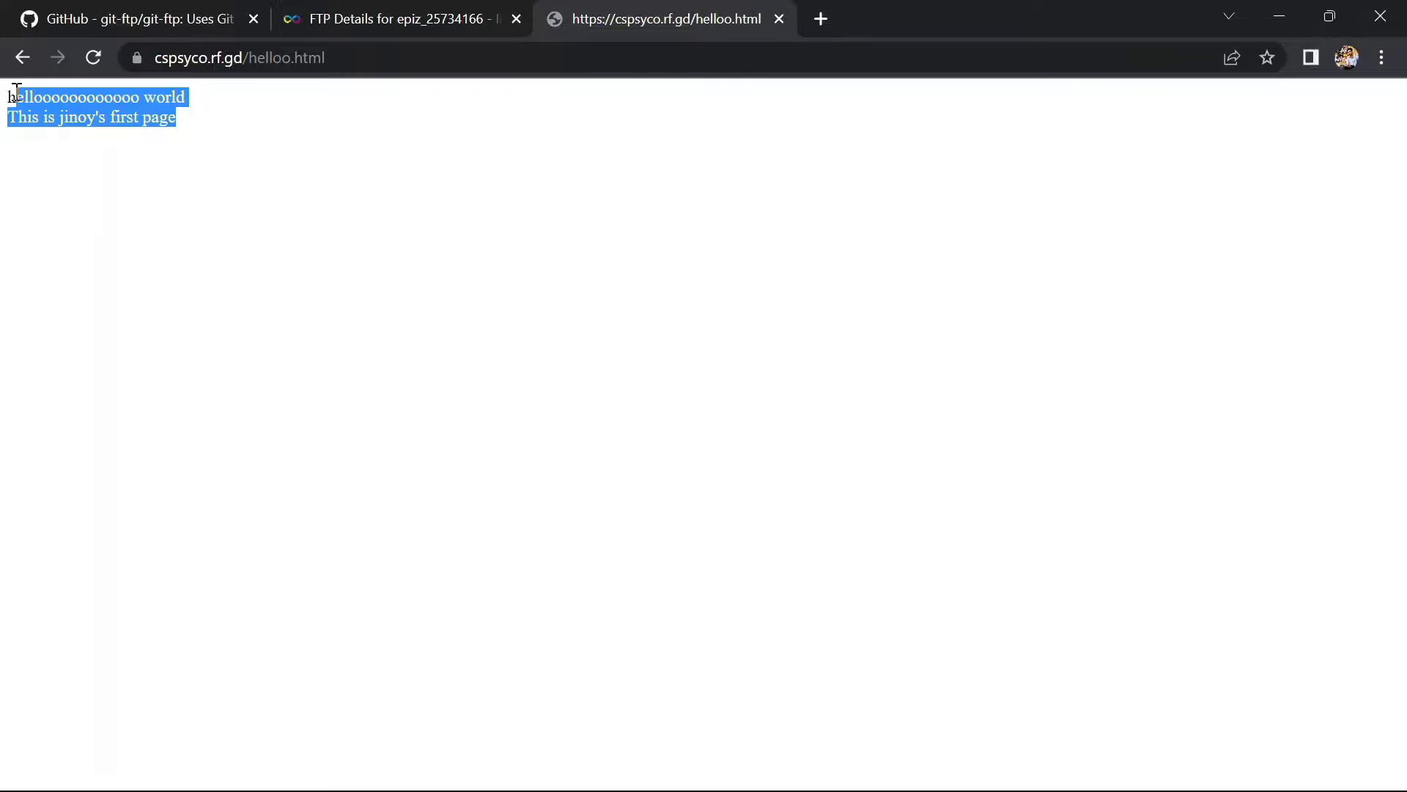
pyautogui.click(161, 204)
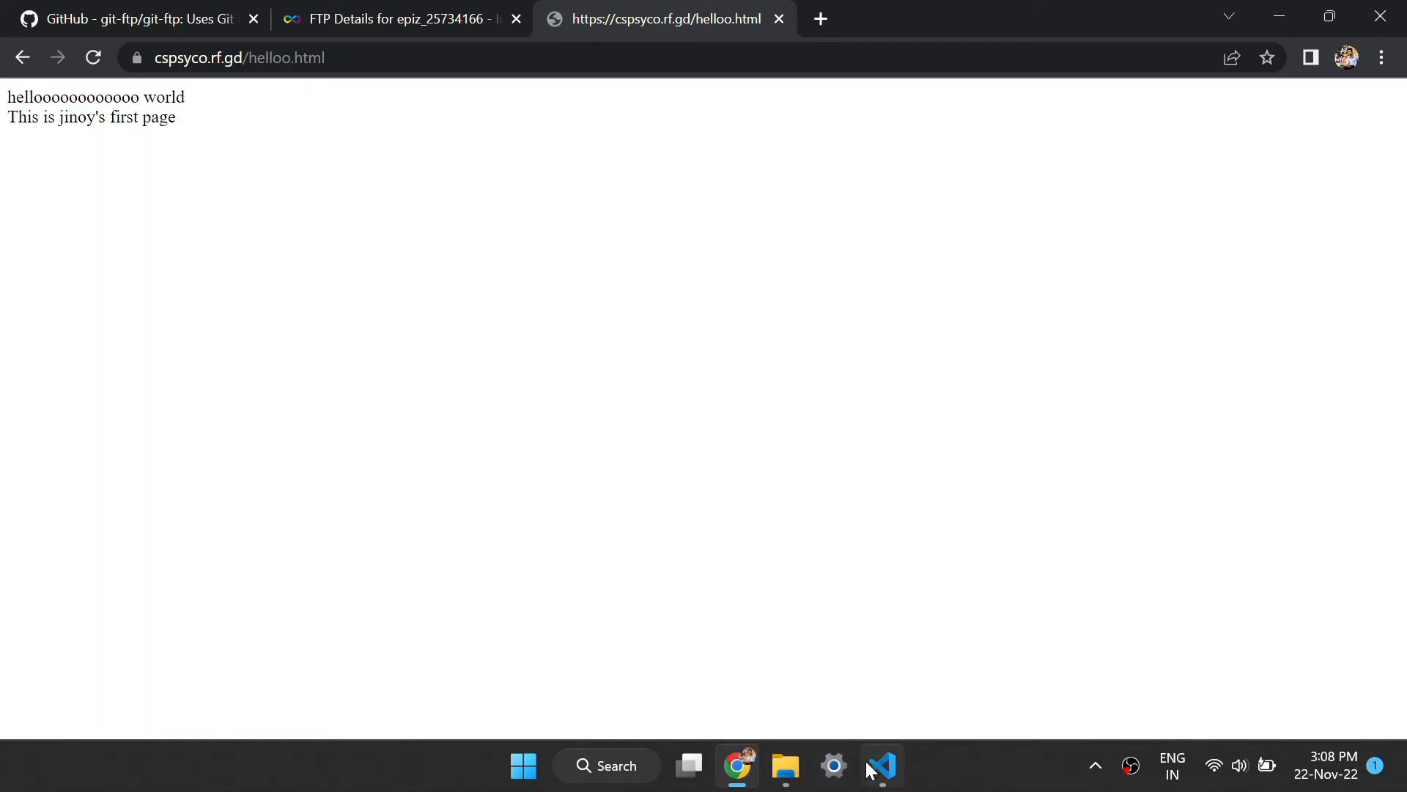
pyautogui.click(875, 766)
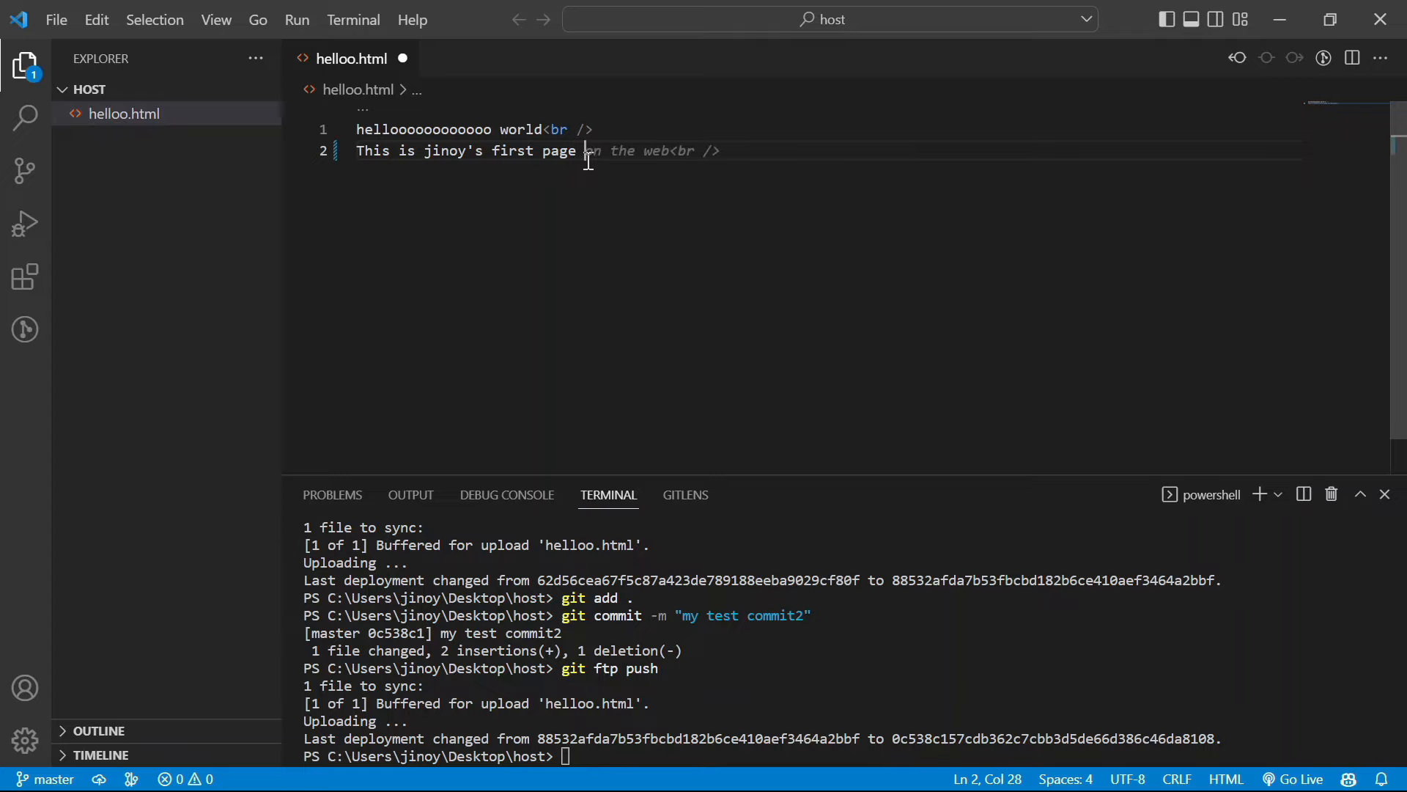
# End line 2 with the suggested 'on the web', add 'new line<br />' as line 3, and save
pyautogui.press('Tab')
pyautogui.press('Return')
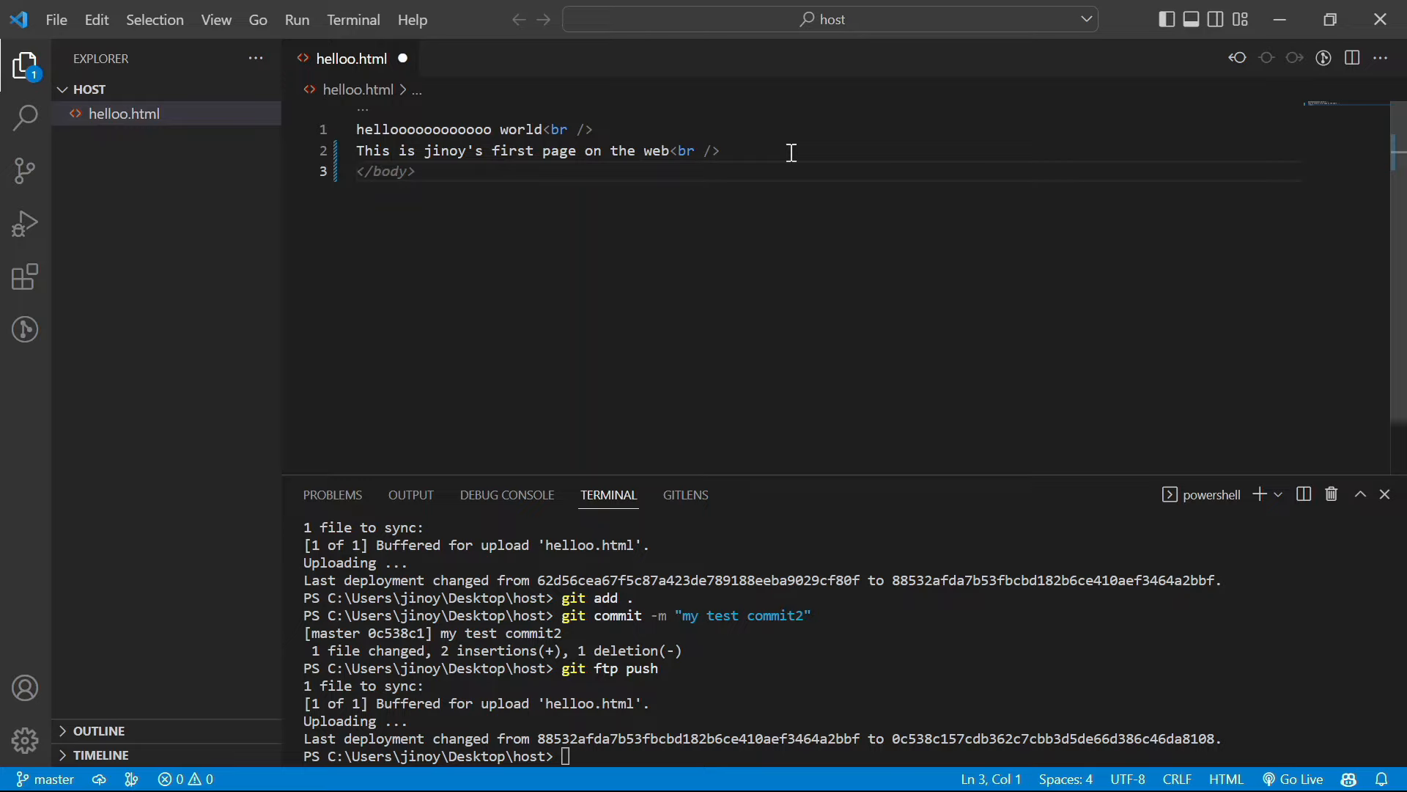
pyautogui.write('n')
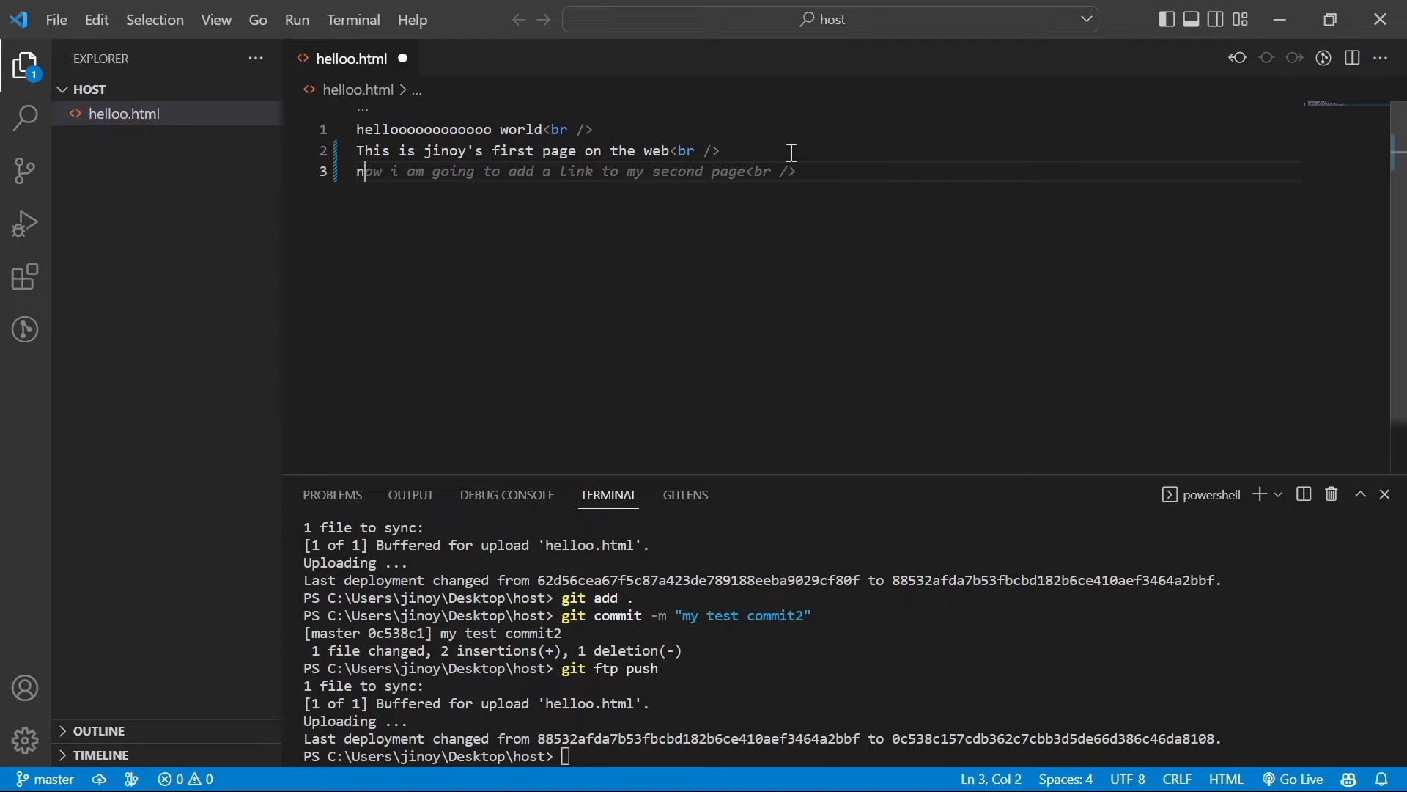
pyautogui.write('ew line<br />')
pyautogui.hotkey('ctrl', 's')
# Stage, commit as 'my test commit3' and FTP-push the change from the terminal
pyautogui.click(794, 641)
pyautogui.press('Up')
pyautogui.press('Up')
pyautogui.press('Up')
pyautogui.press('Return')
pyautogui.press('Up')
pyautogui.press('Up')
pyautogui.press('Up')
pyautogui.press('Left')
pyautogui.press('BackSpace')
pyautogui.write('3')
pyautogui.press('Return')
pyautogui.press('Up')
pyautogui.press('Up')
pyautogui.press('Up')
pyautogui.press('Return')
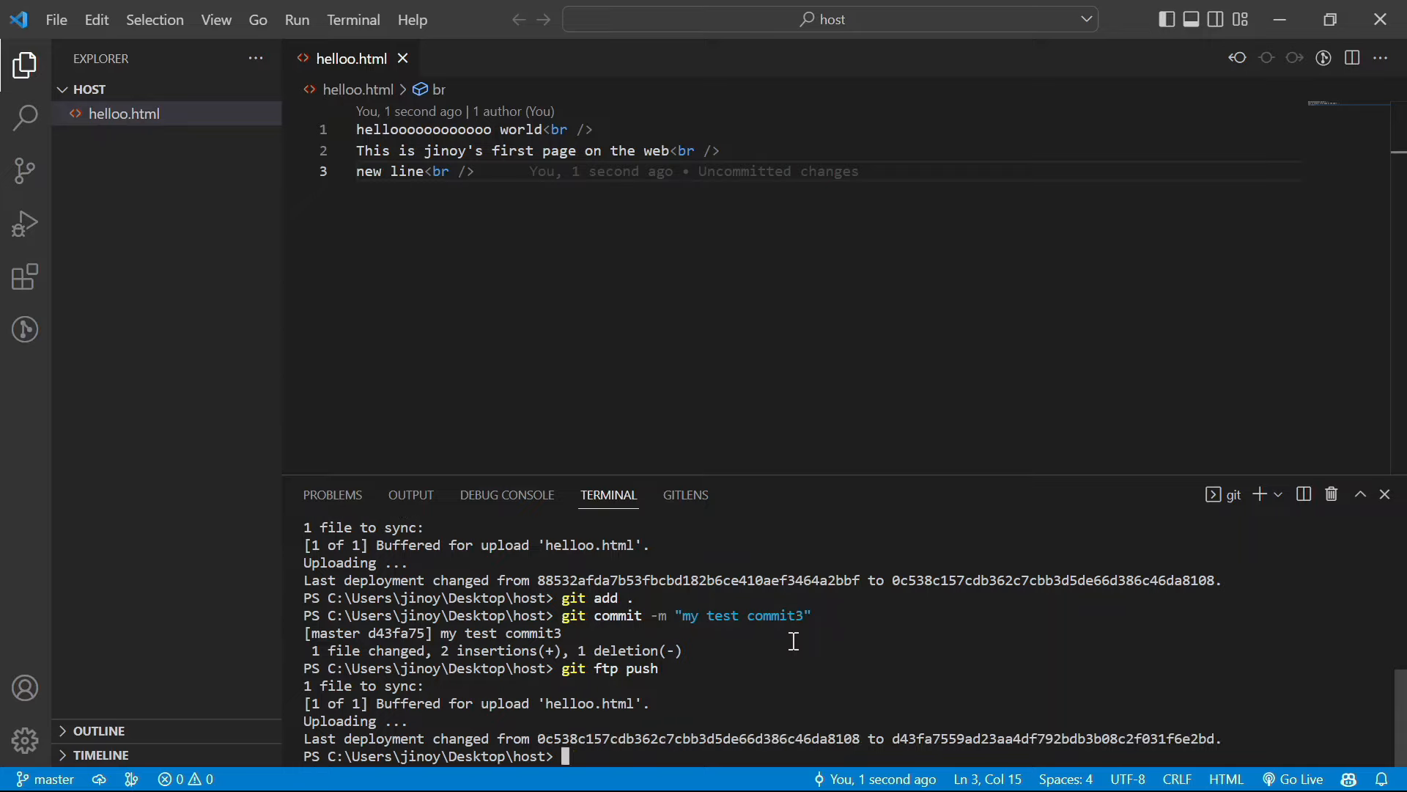
pyautogui.hotkey('alt', 'Tab')
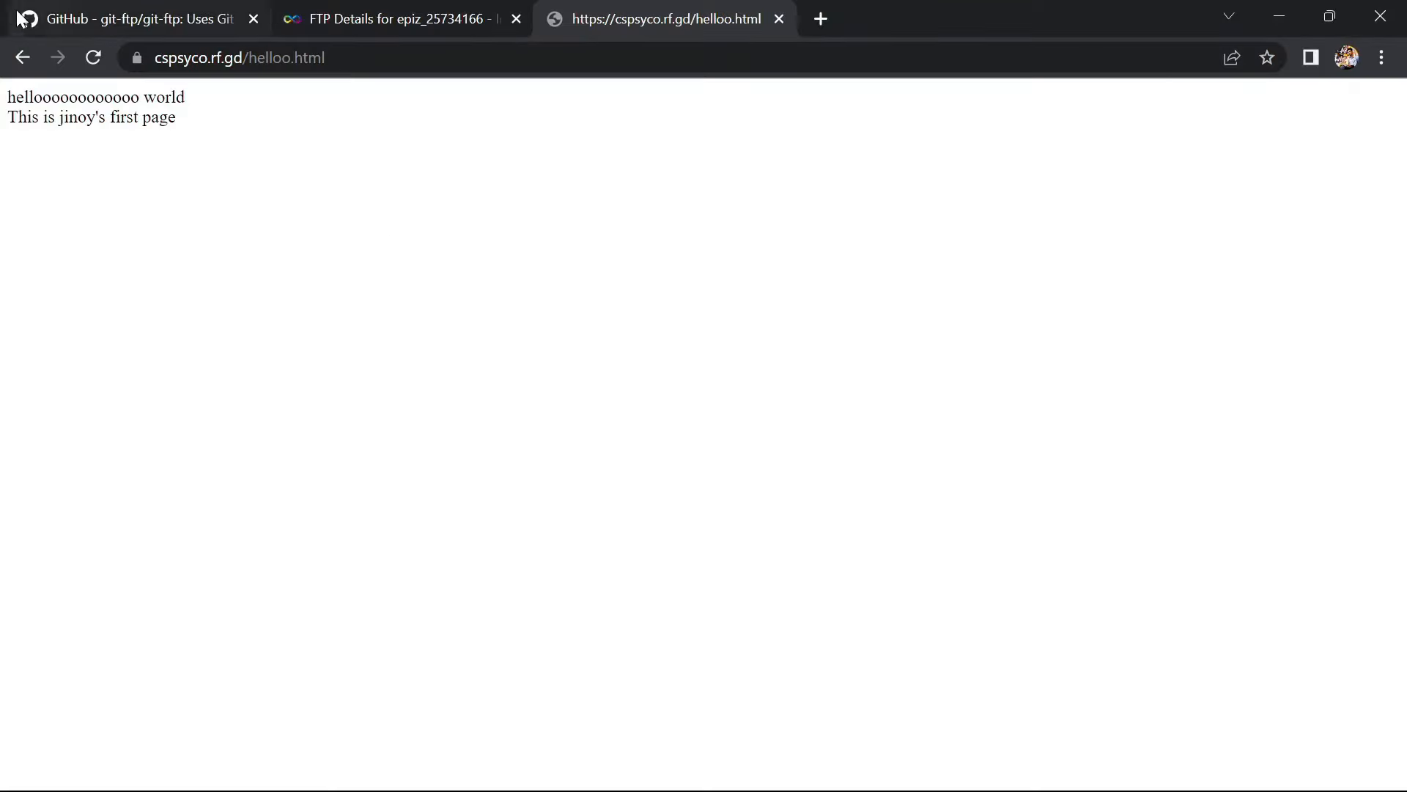
# Reload the live helloo.html to confirm 'on the web' and 'new line' now appear
pyautogui.click(93, 58)
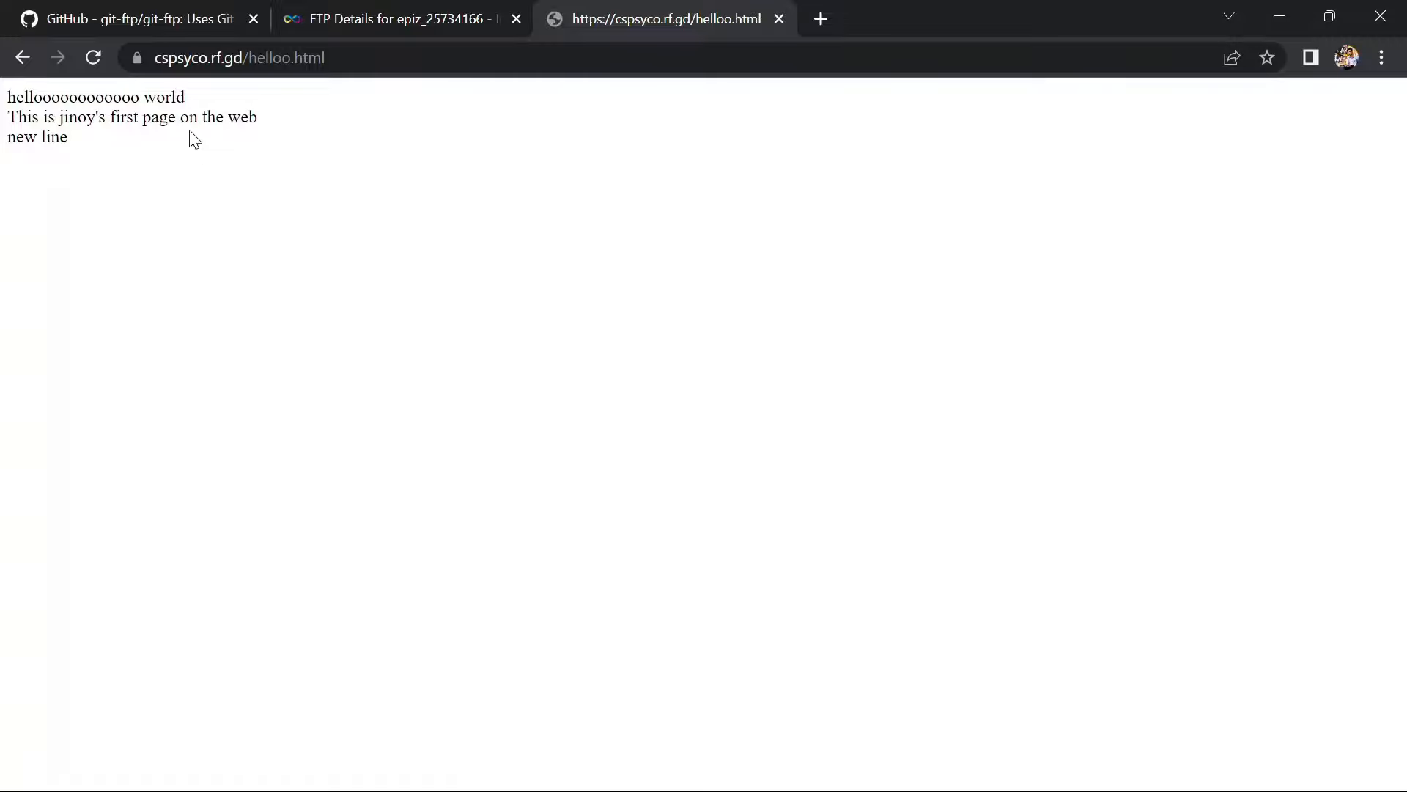
pyautogui.moveTo(69, 139); pyautogui.dragTo(2, 94)
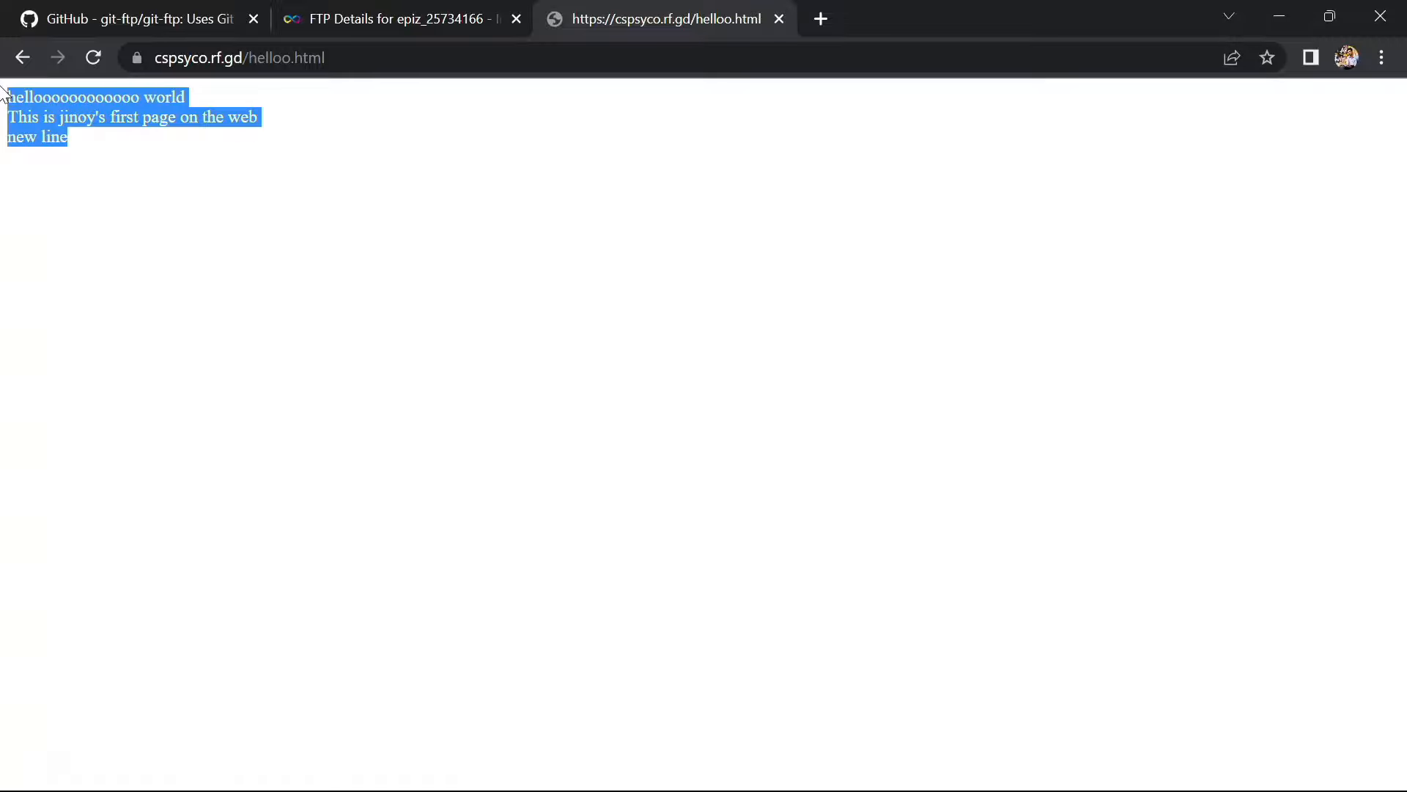
pyautogui.click(510, 232)
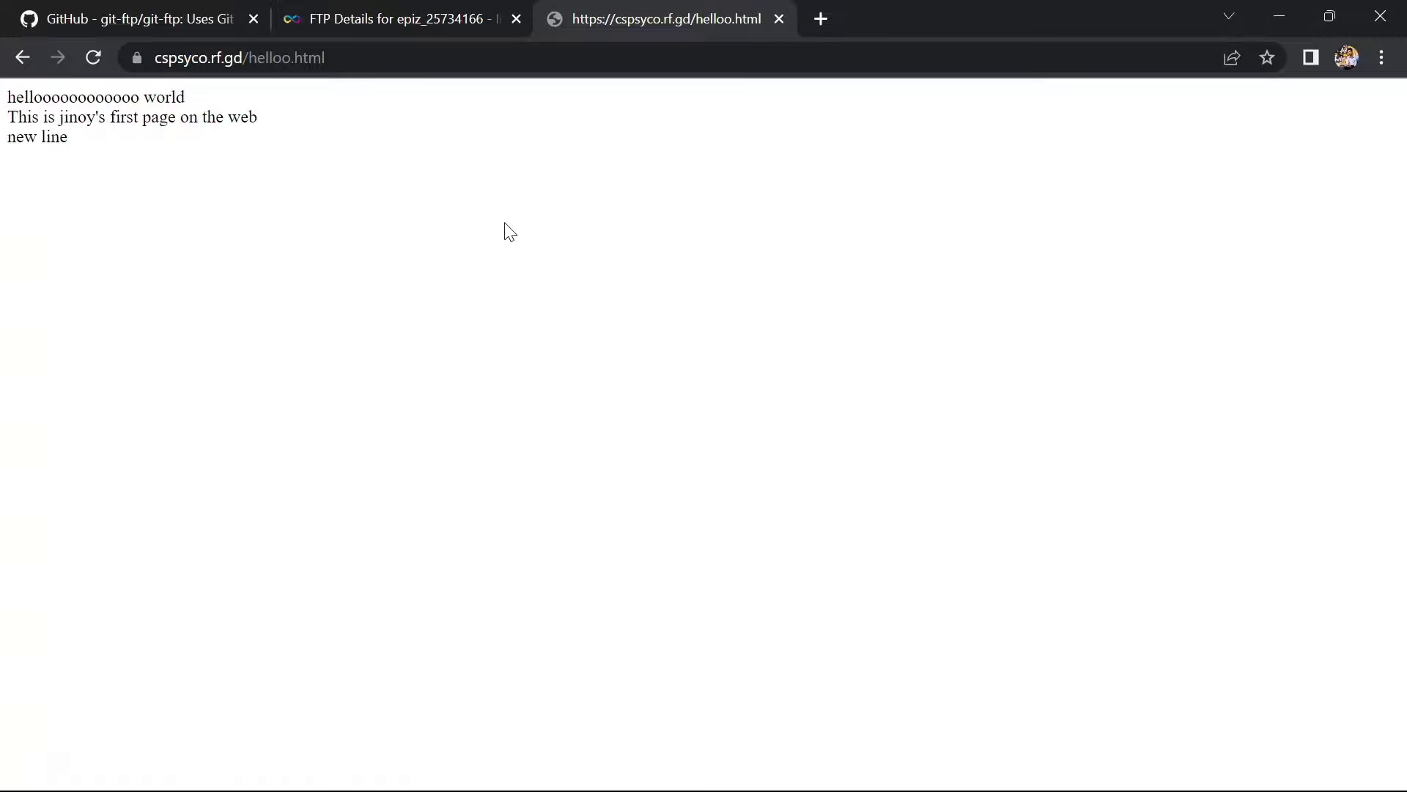
pyautogui.hotkey('alt', 'Tab')
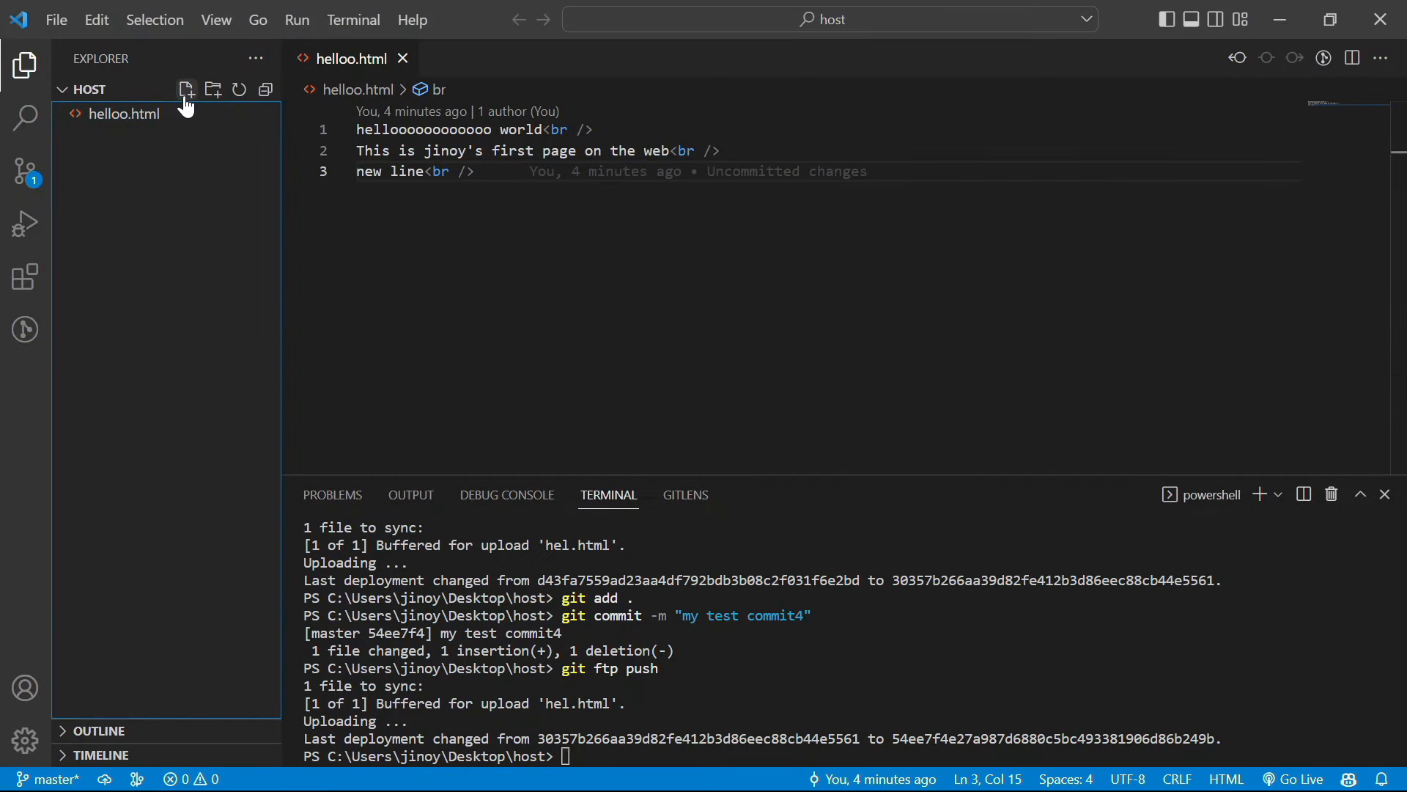
# Create a new file named test.html in the host folder
pyautogui.click(187, 91)
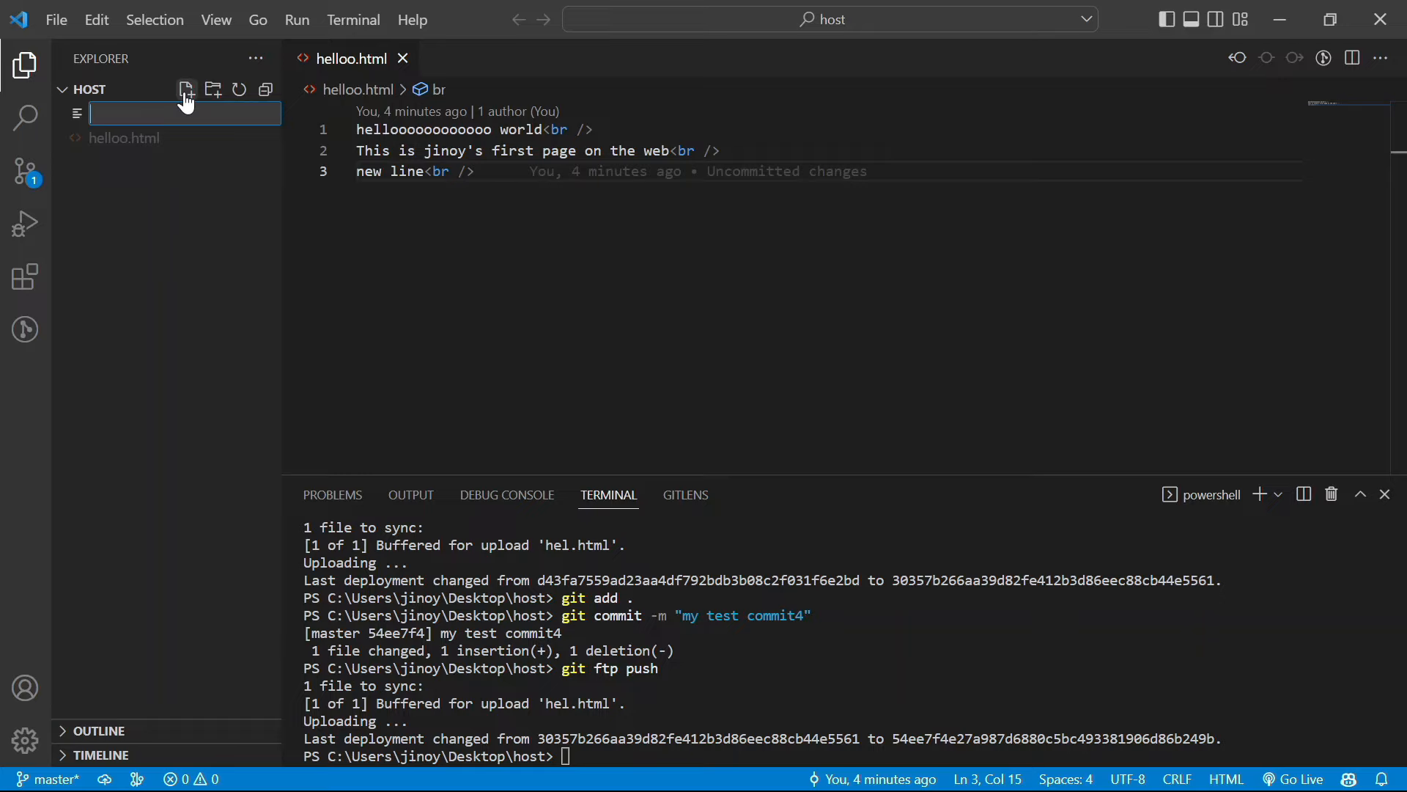
pyautogui.write('he')
pyautogui.press('BackSpace')
pyautogui.press('BackSpace')
pyautogui.write('test.html')
pyautogui.press('Return')
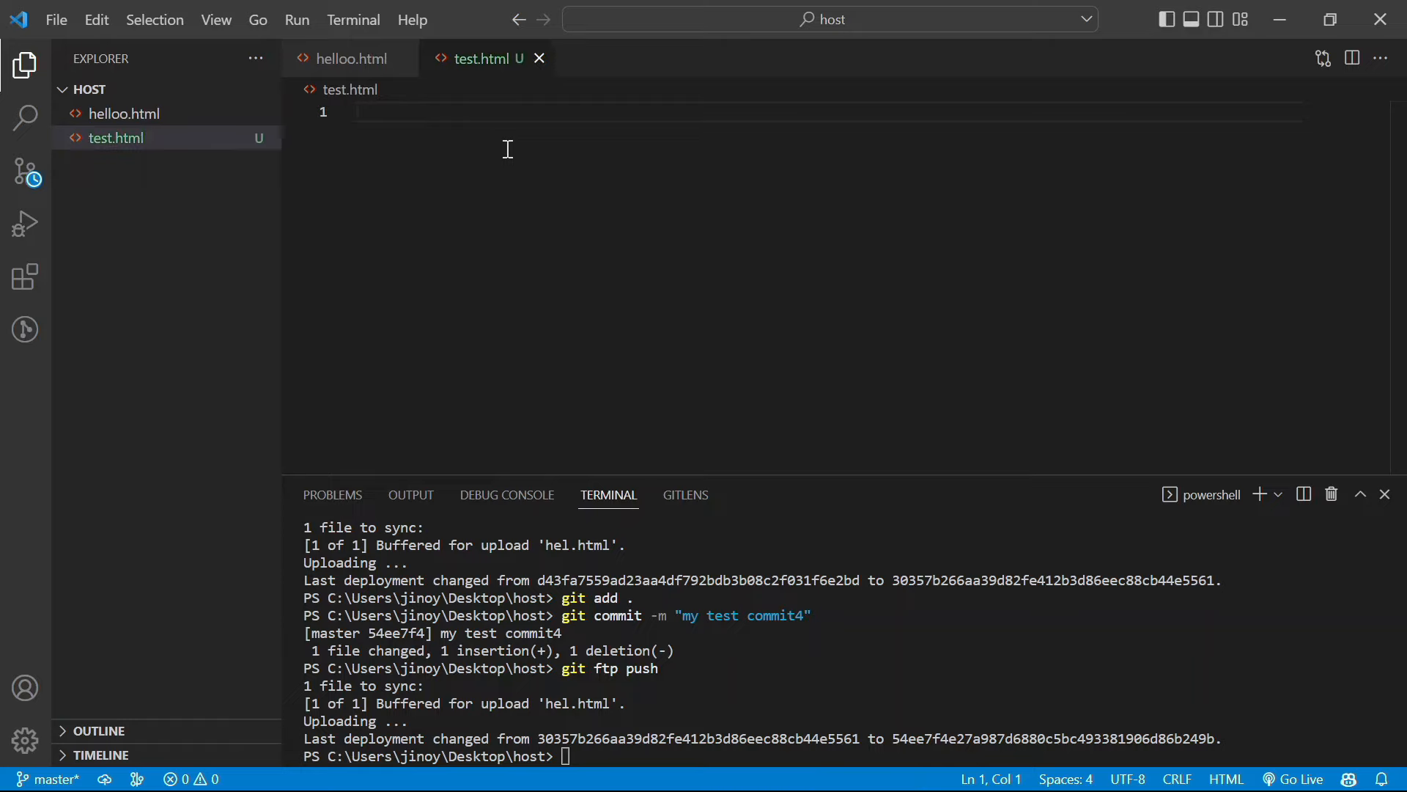
# Write a single 'hello world' greeting line in test.html and save it
pyautogui.write('hell')
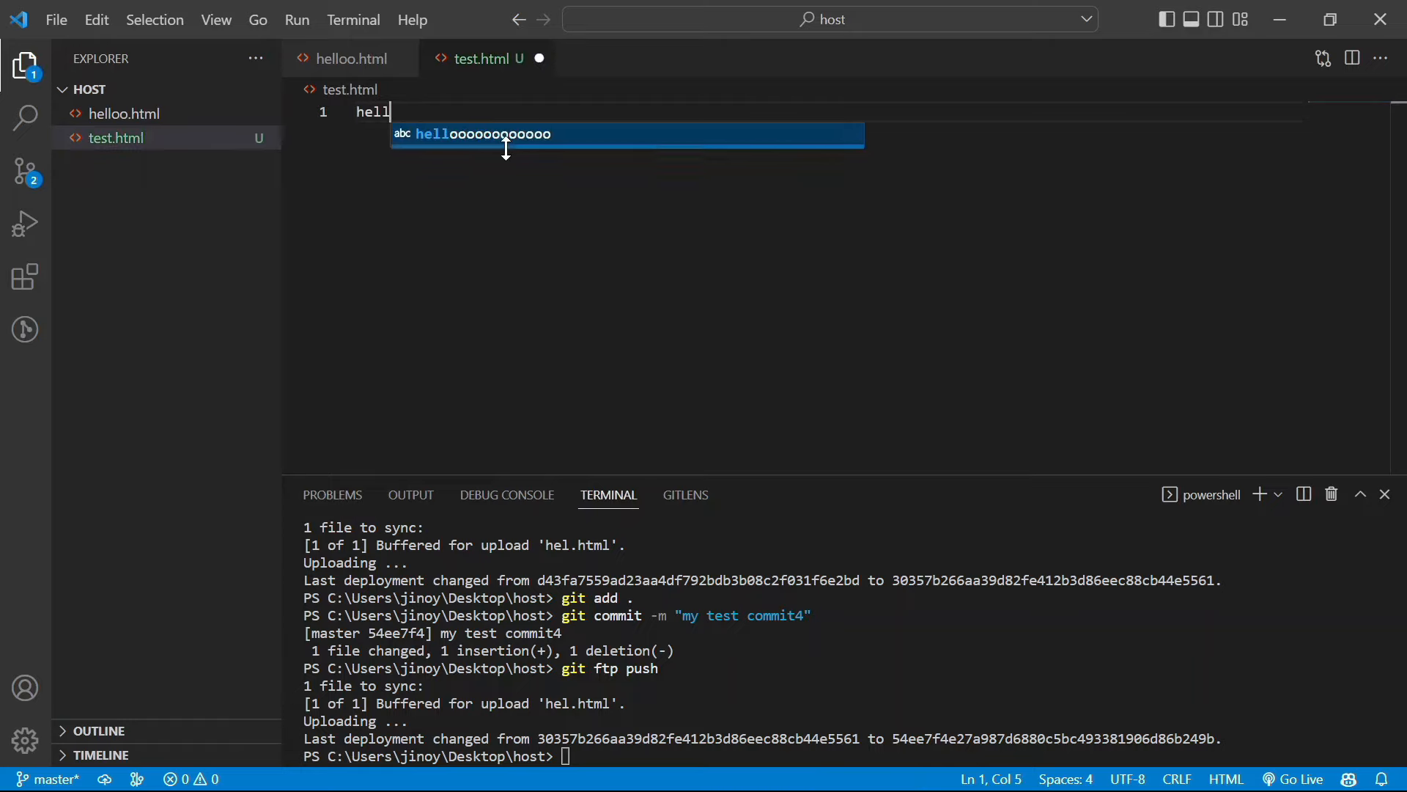
pyautogui.press('Return')
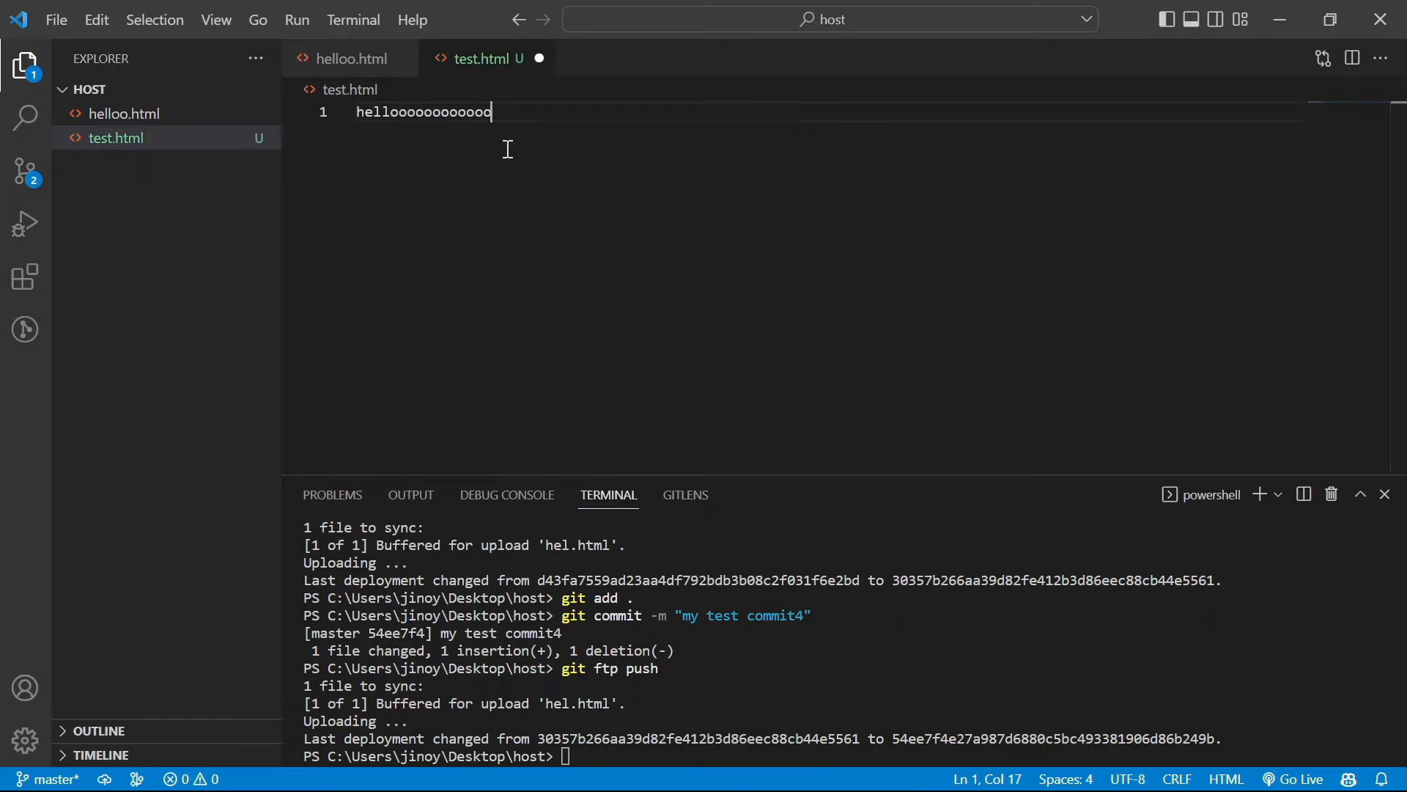
pyautogui.press('Tab')
pyautogui.write('thi')
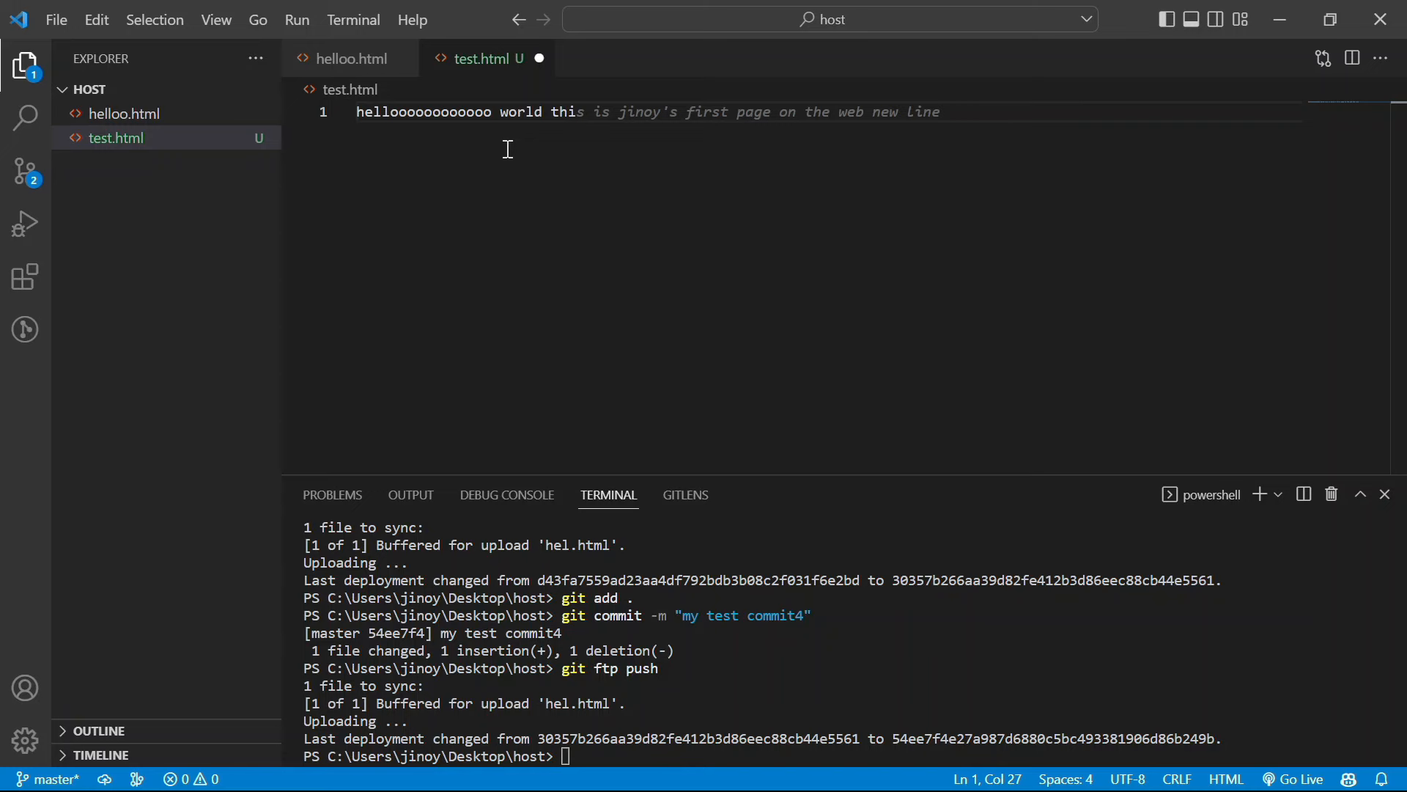
pyautogui.press('Tab')
pyautogui.hotkey('ctrl', 's')
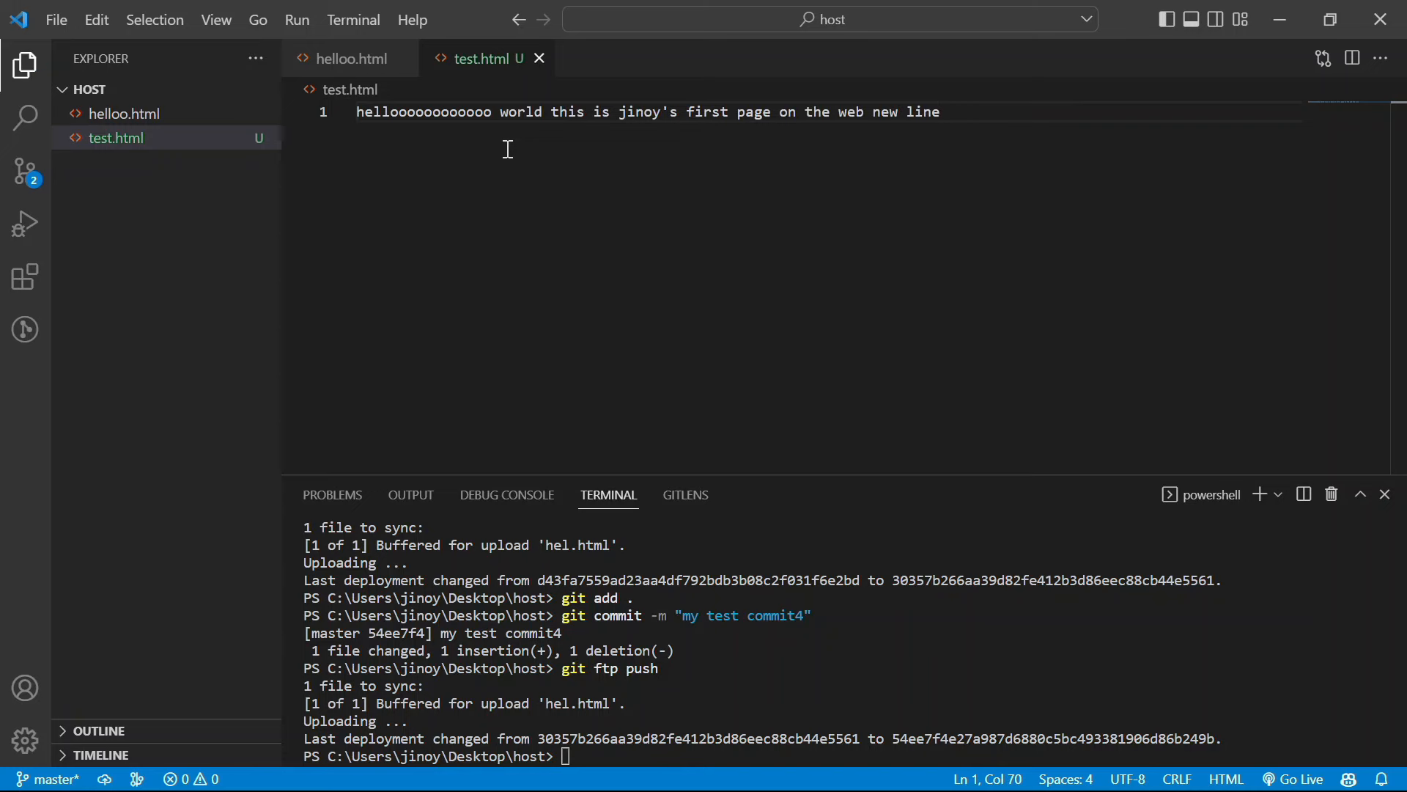
pyautogui.hotkey('alt', 'Tab')
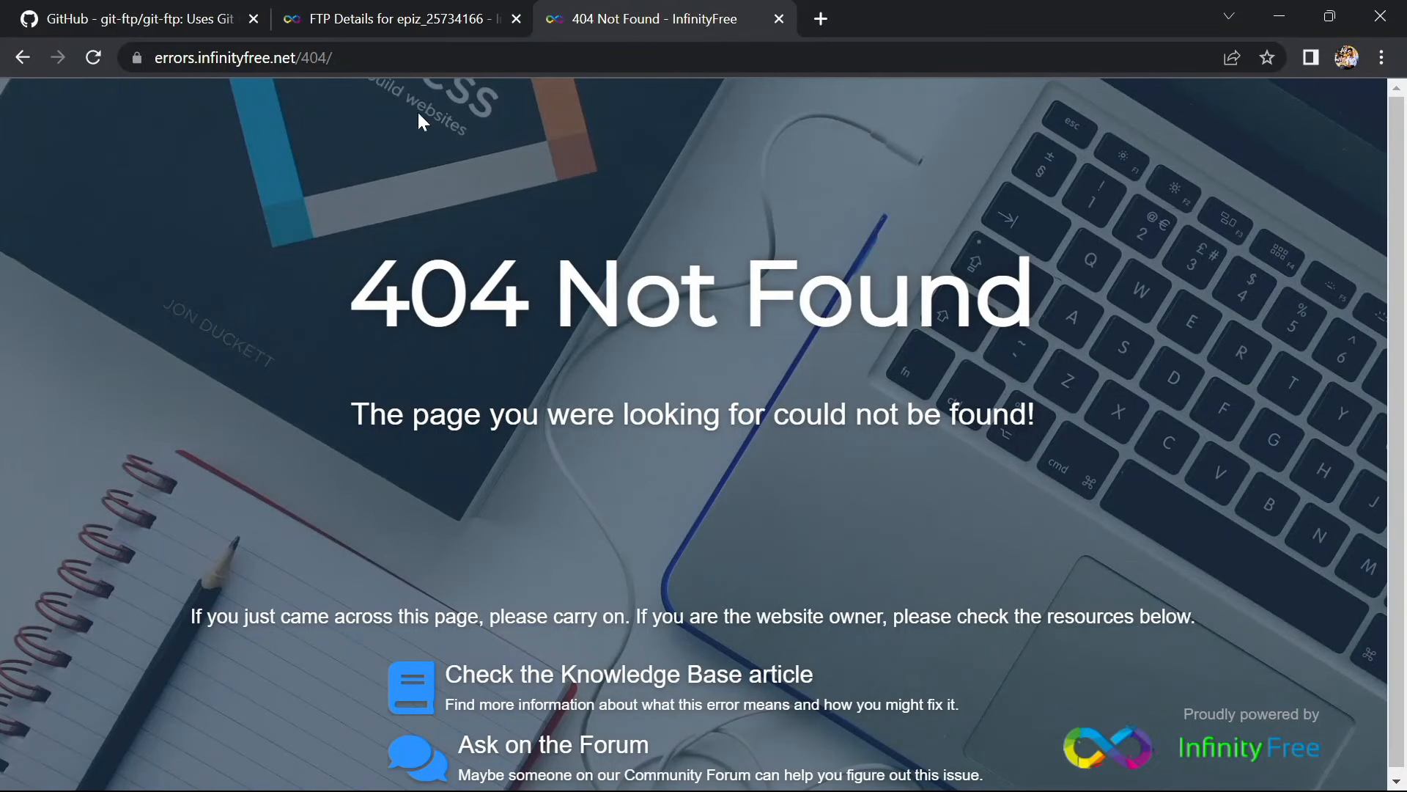
# Return Chrome to helloo.html, then stage all changes with git add in the terminal
pyautogui.click(20, 58)
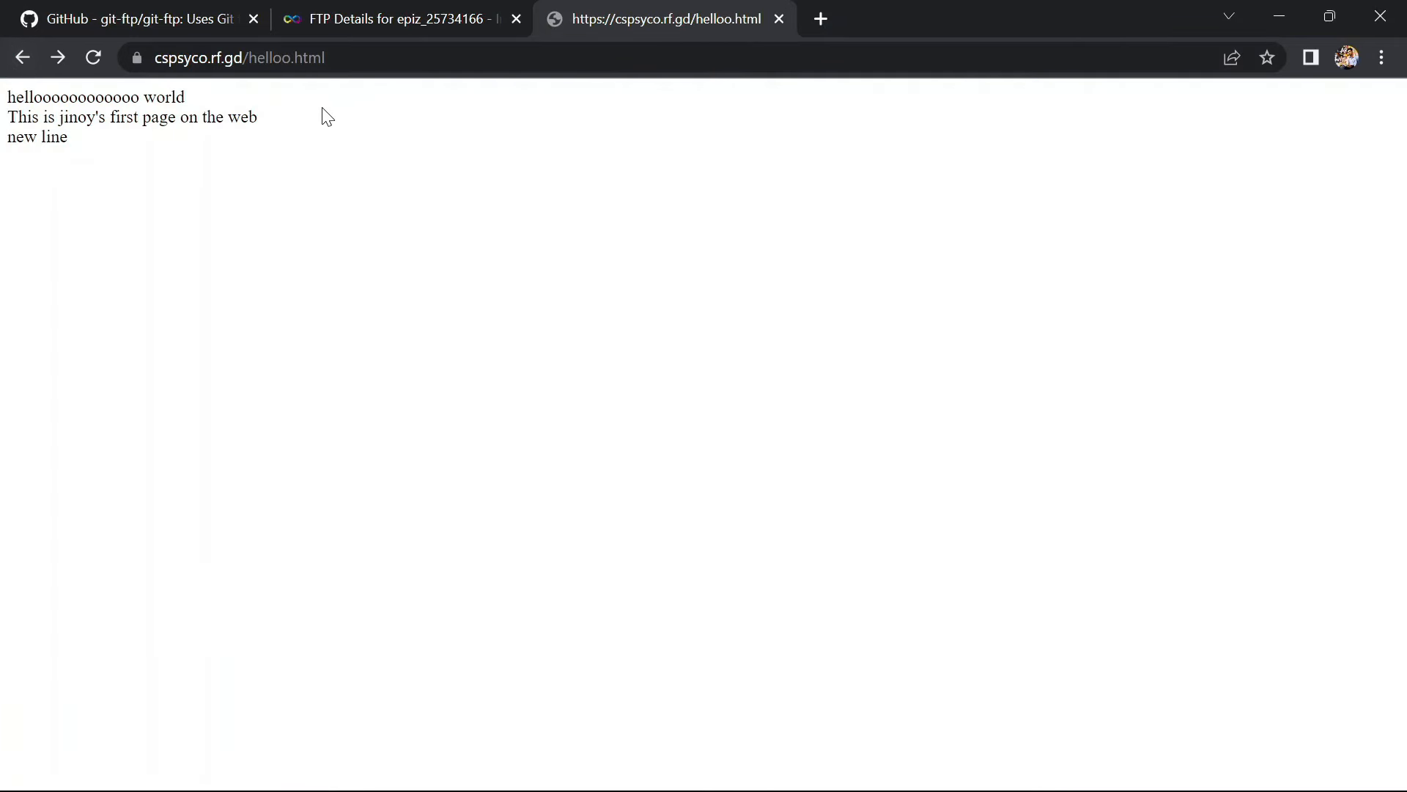
pyautogui.hotkey('alt', 'Tab')
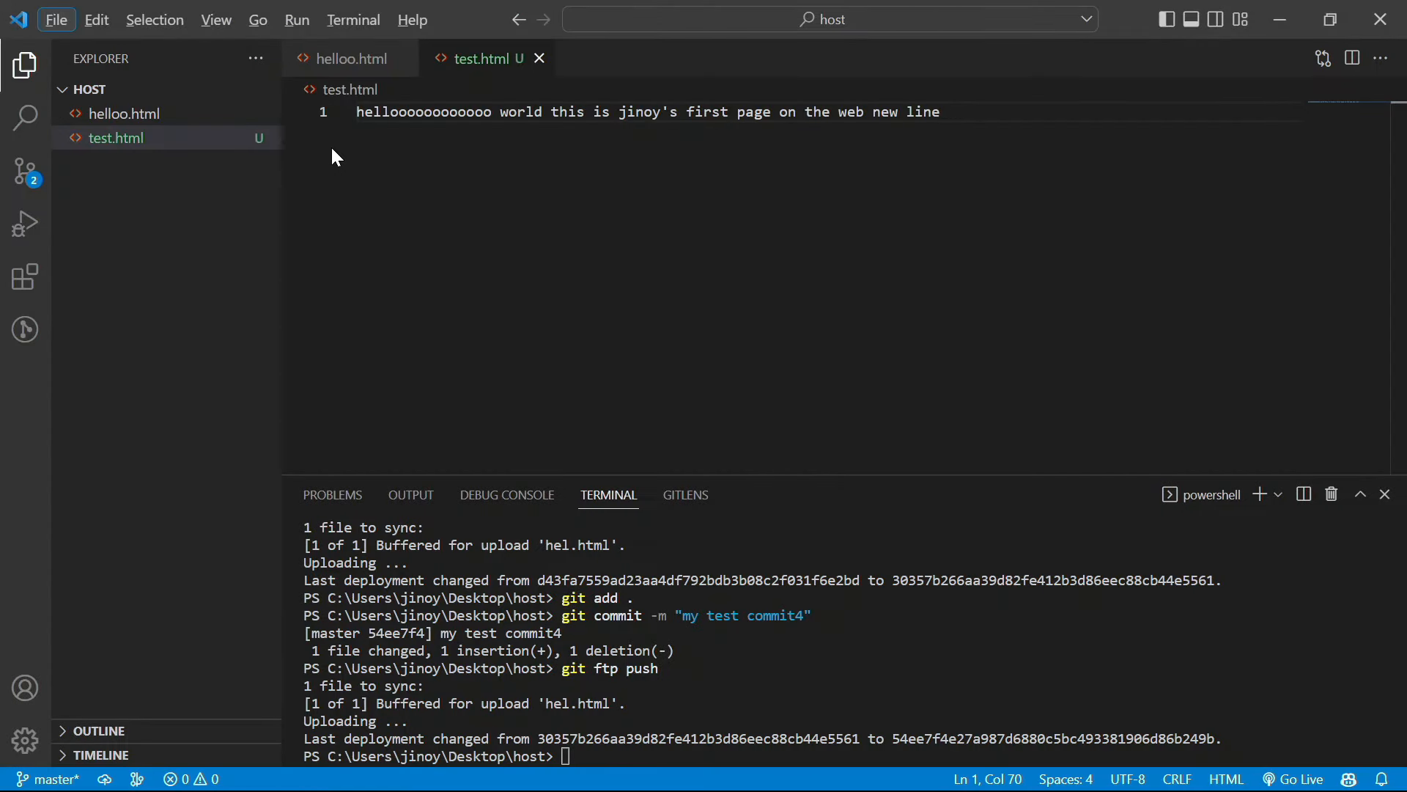
pyautogui.click(710, 708)
pyautogui.write('git ftp push')
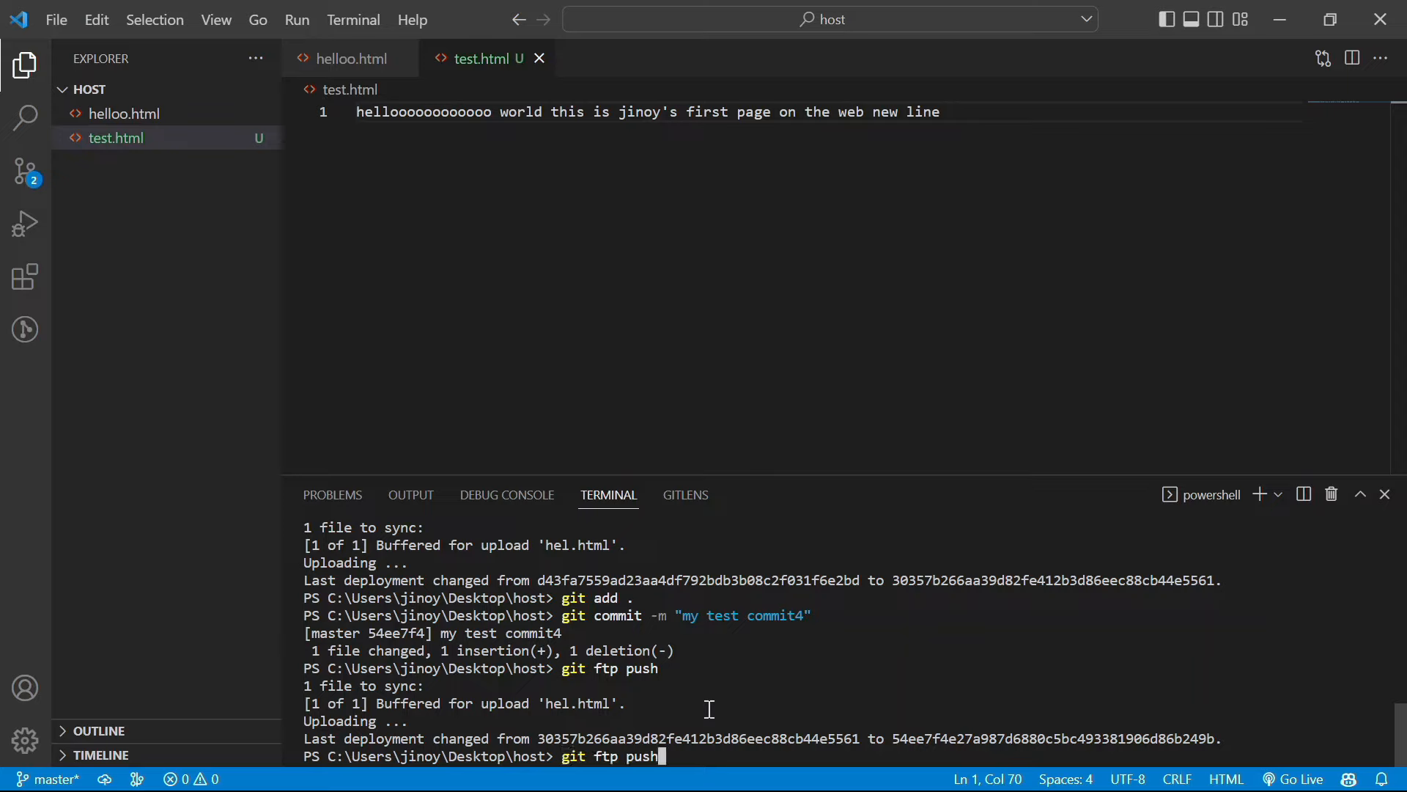
pyautogui.press('Up')
pyautogui.press('Up')
pyautogui.press('Return')
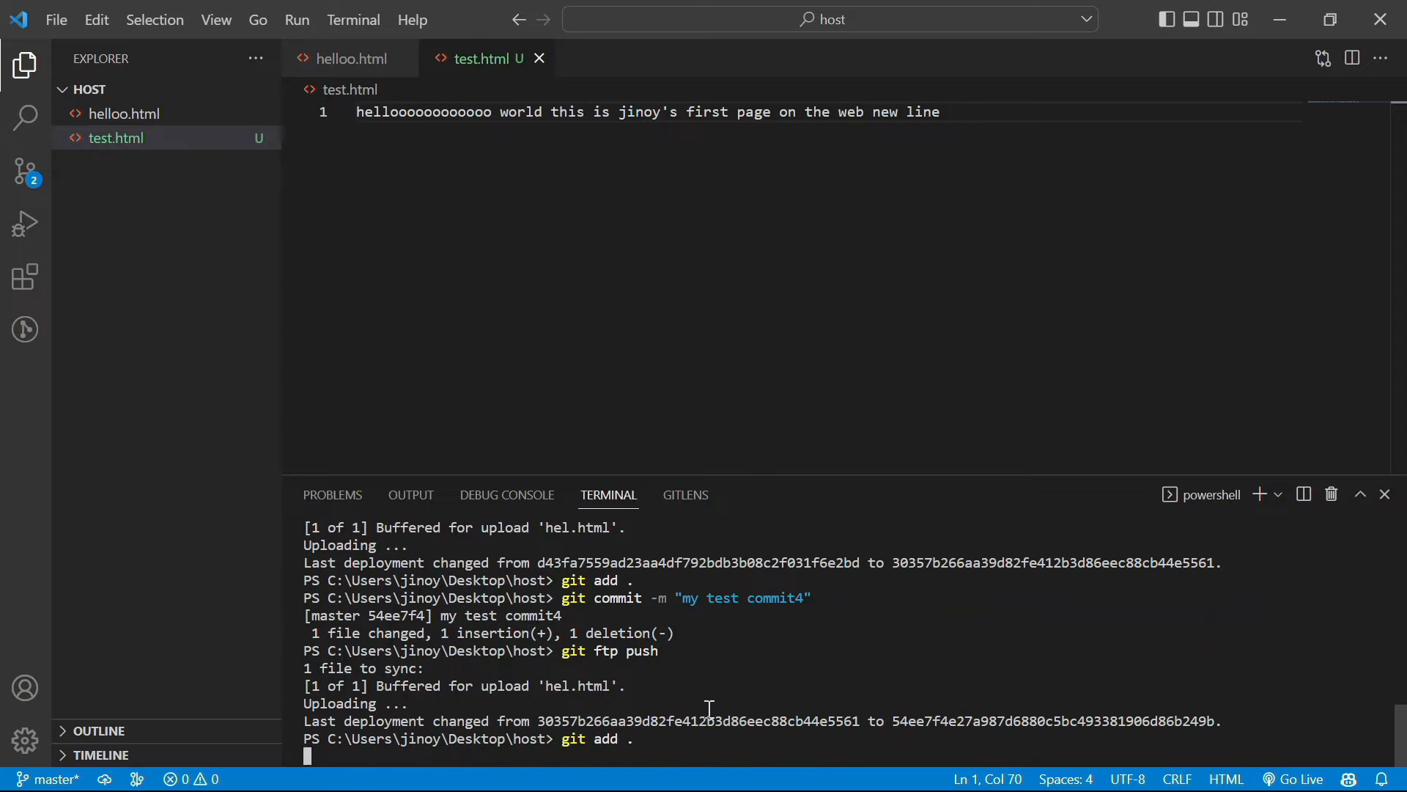
# Commit as 'my test commit4' and git ftp push, uploading test.html and deleting hel.html
pyautogui.press('Up')
pyautogui.press('Up')
pyautogui.press('Up')
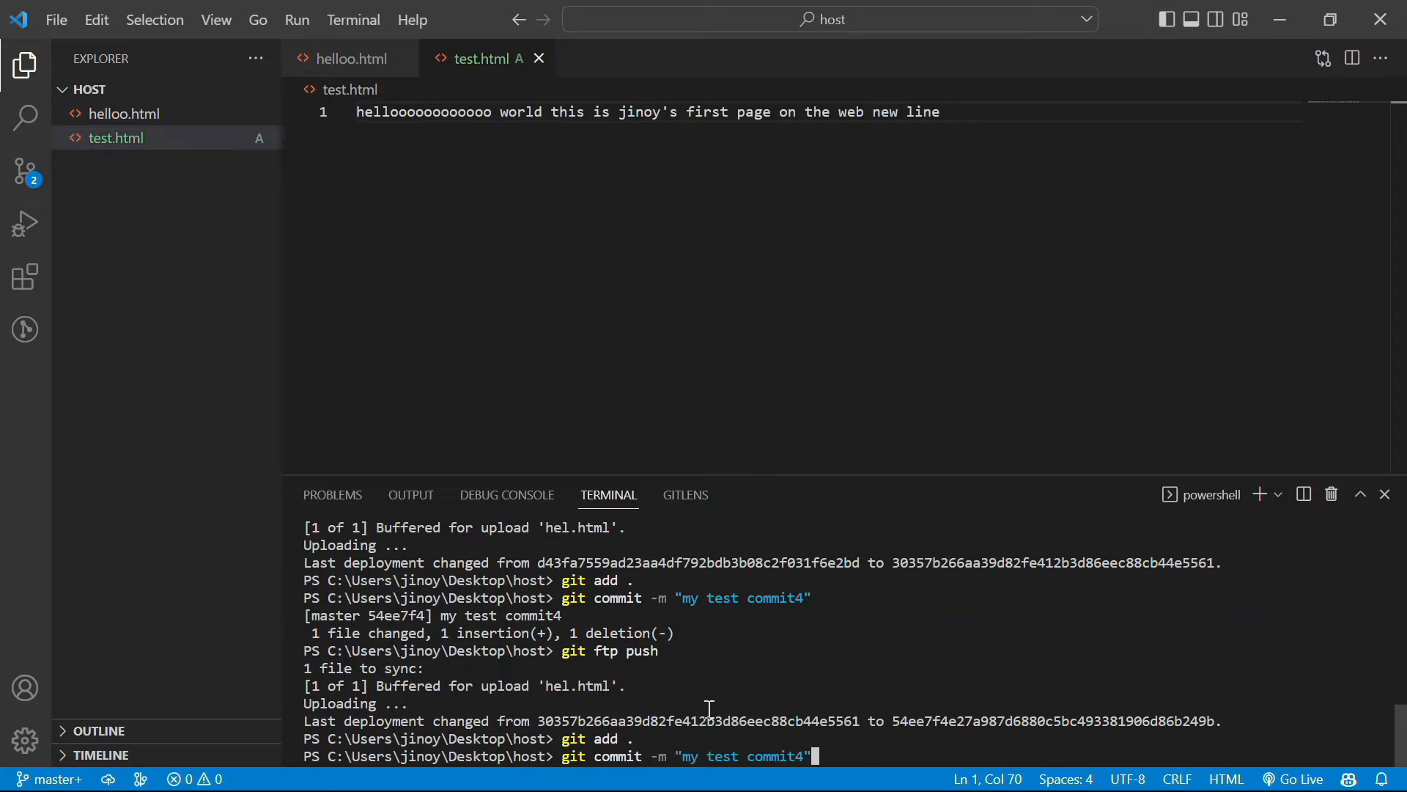
pyautogui.press('Return')
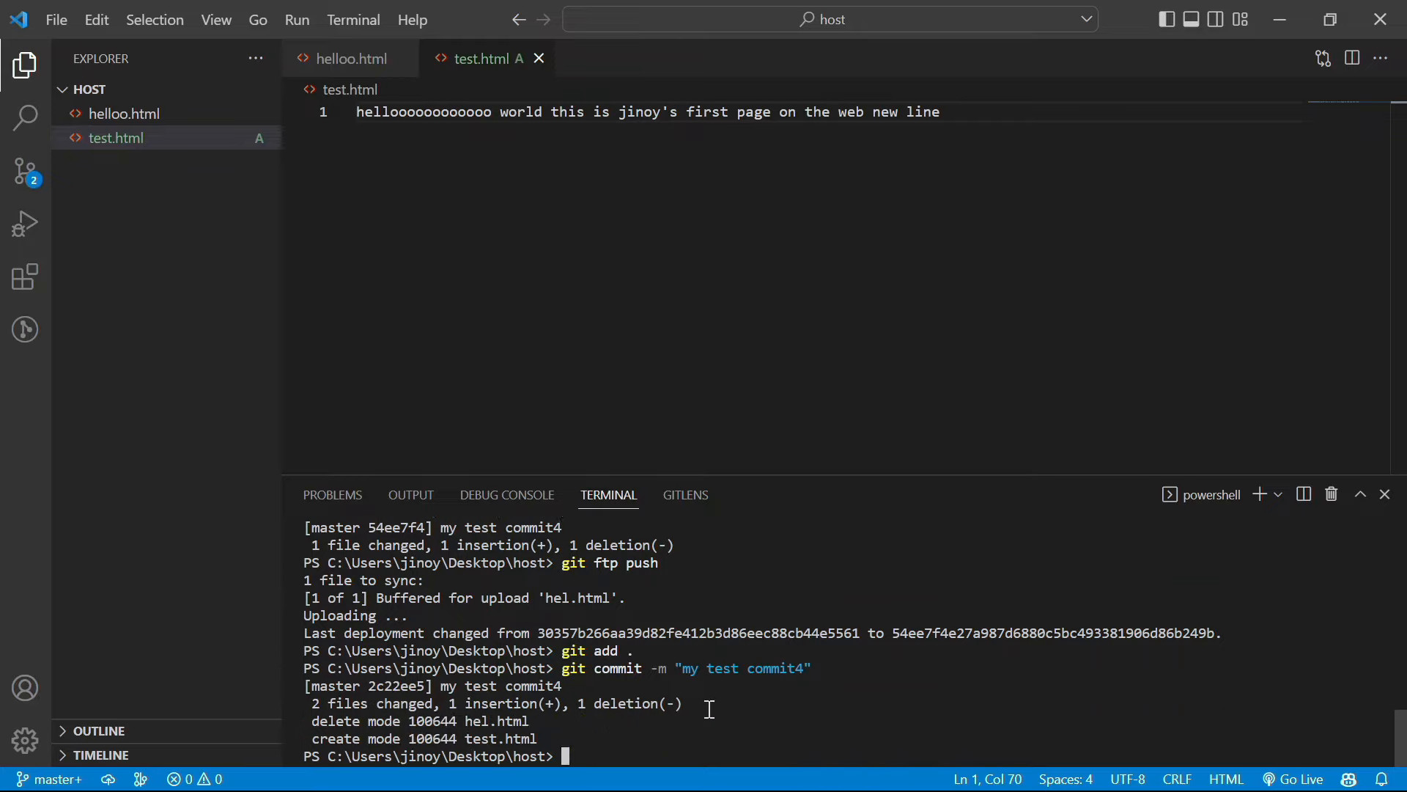
pyautogui.press('Up')
pyautogui.press('Up')
pyautogui.press('Up')
pyautogui.press('Return')
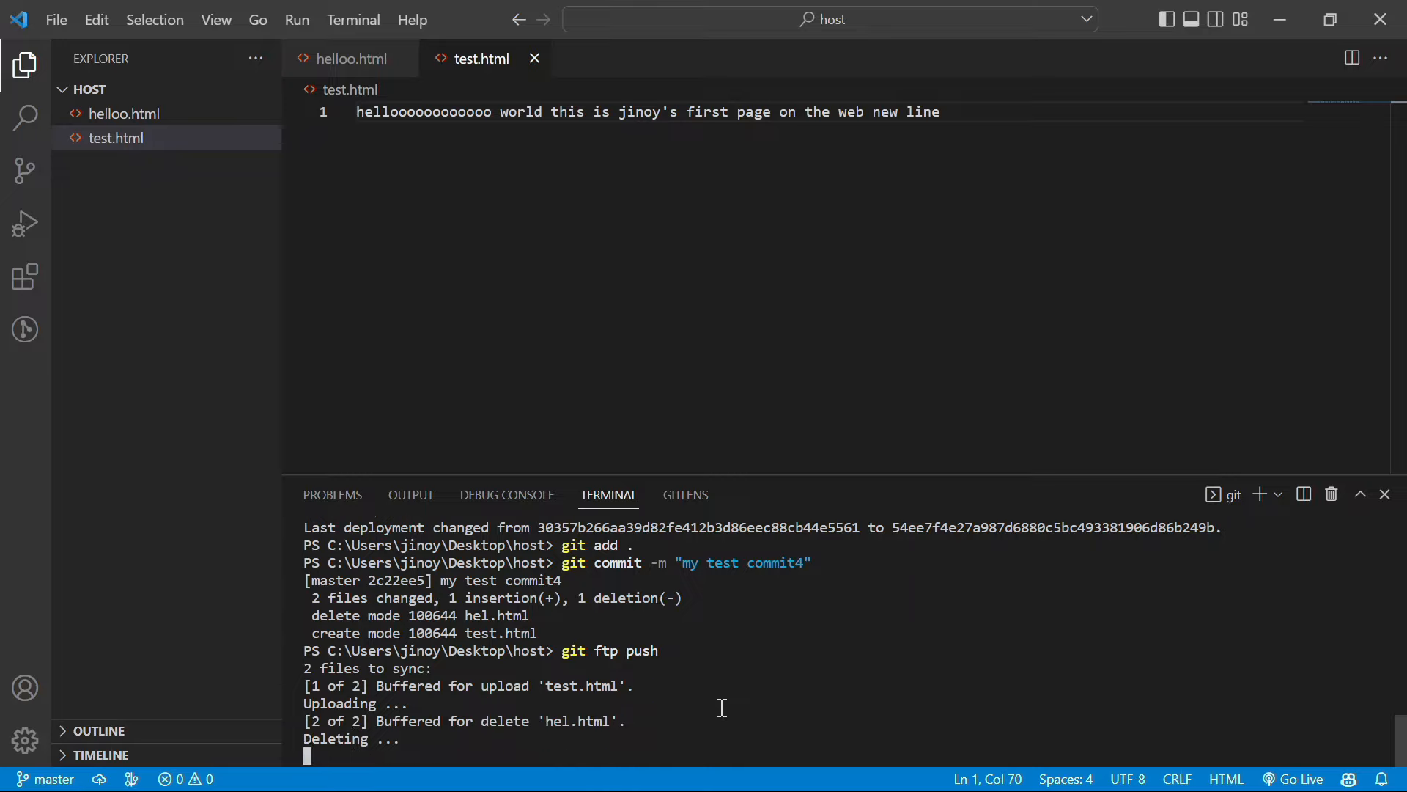
# Load cspsyco.rf.gd/test.html in Chrome and check its single greeting line
pyautogui.moveTo(686, 788)
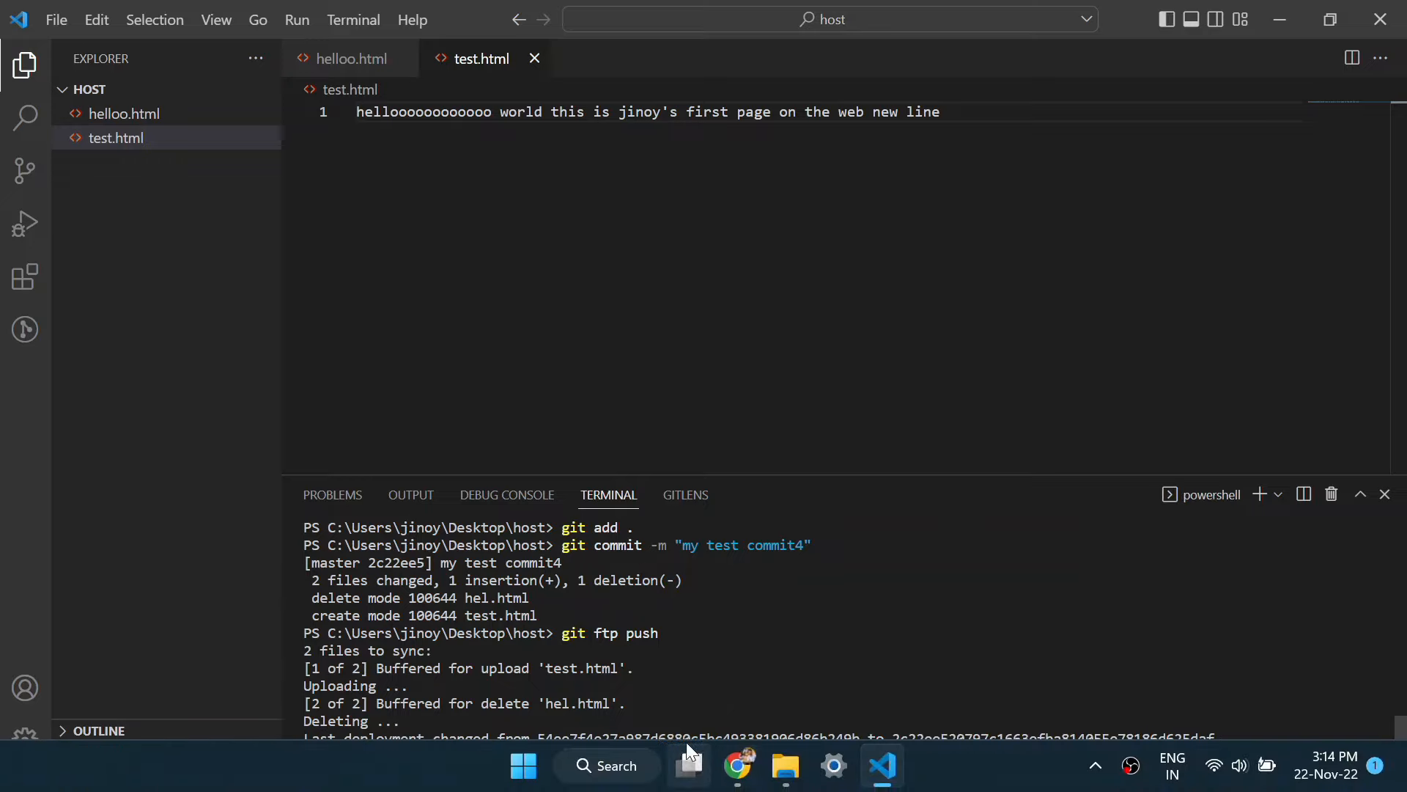
pyautogui.click(756, 771)
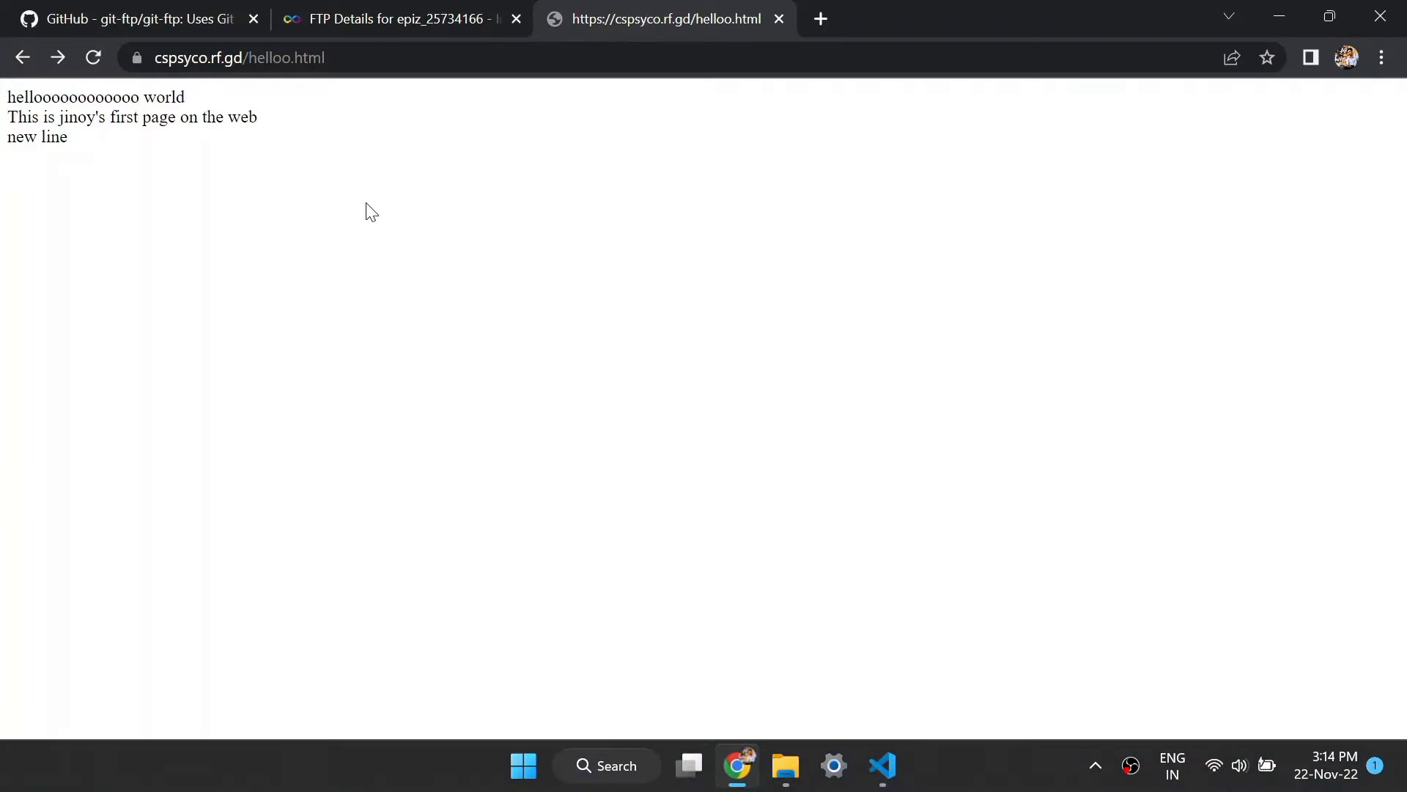
pyautogui.doubleClick(280, 51)
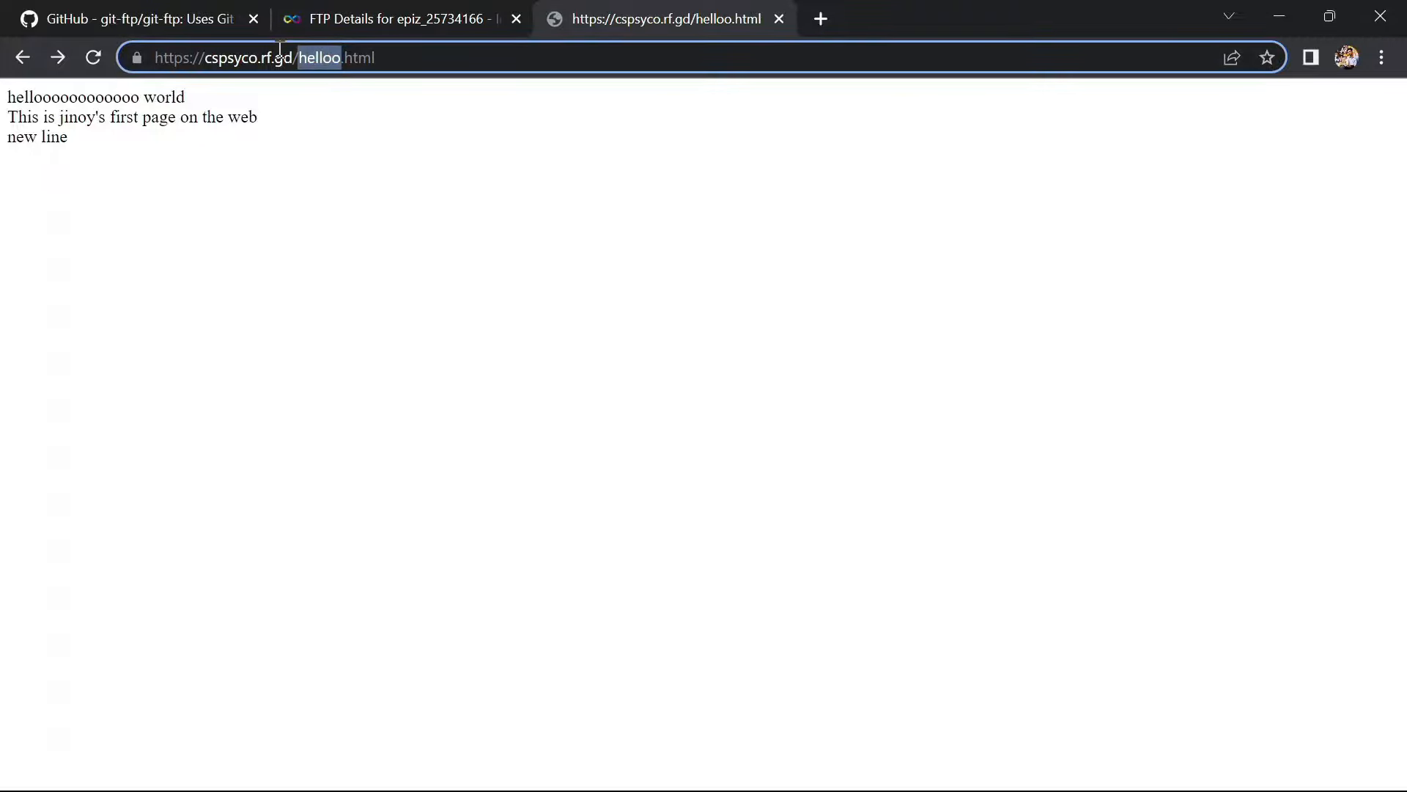
pyautogui.write('test')
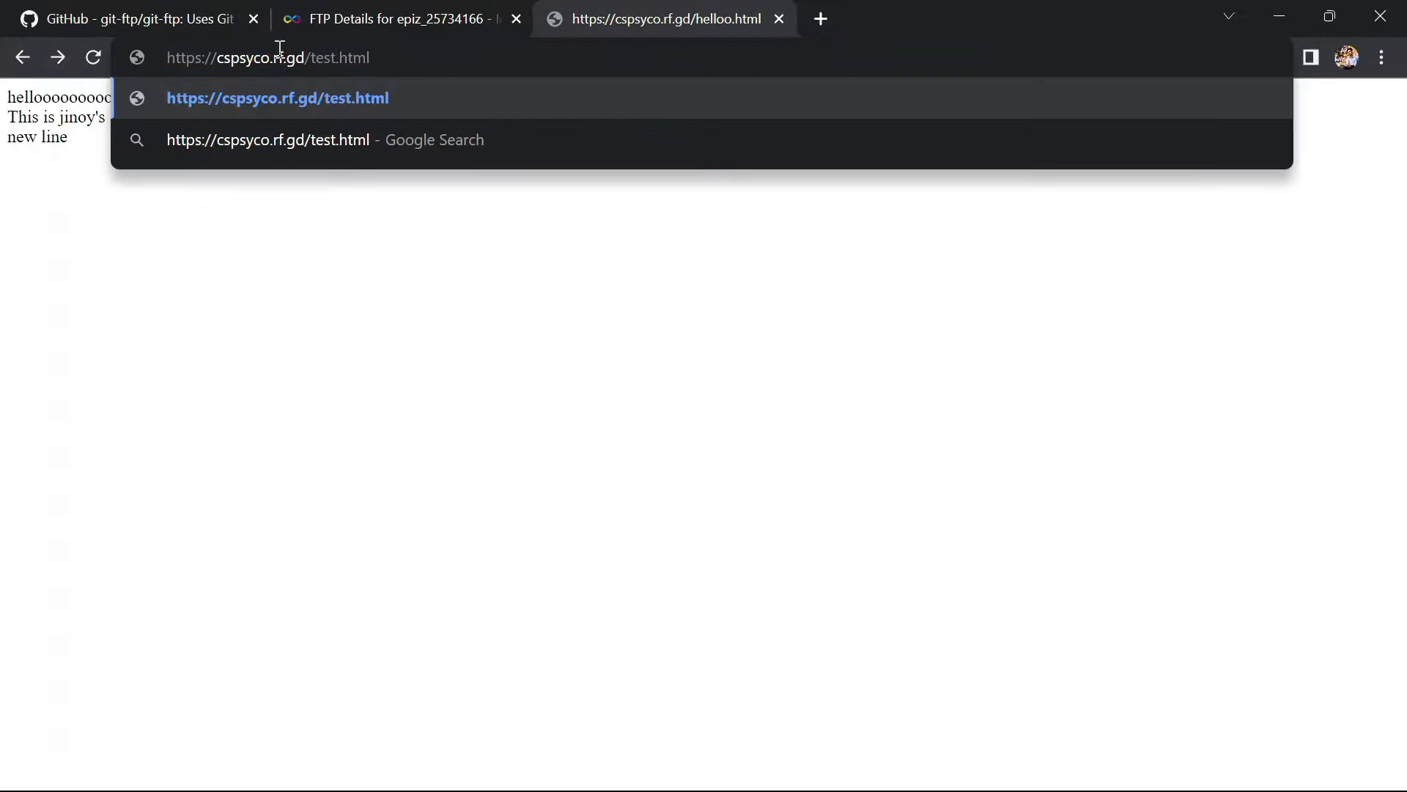
pyautogui.press('Return')
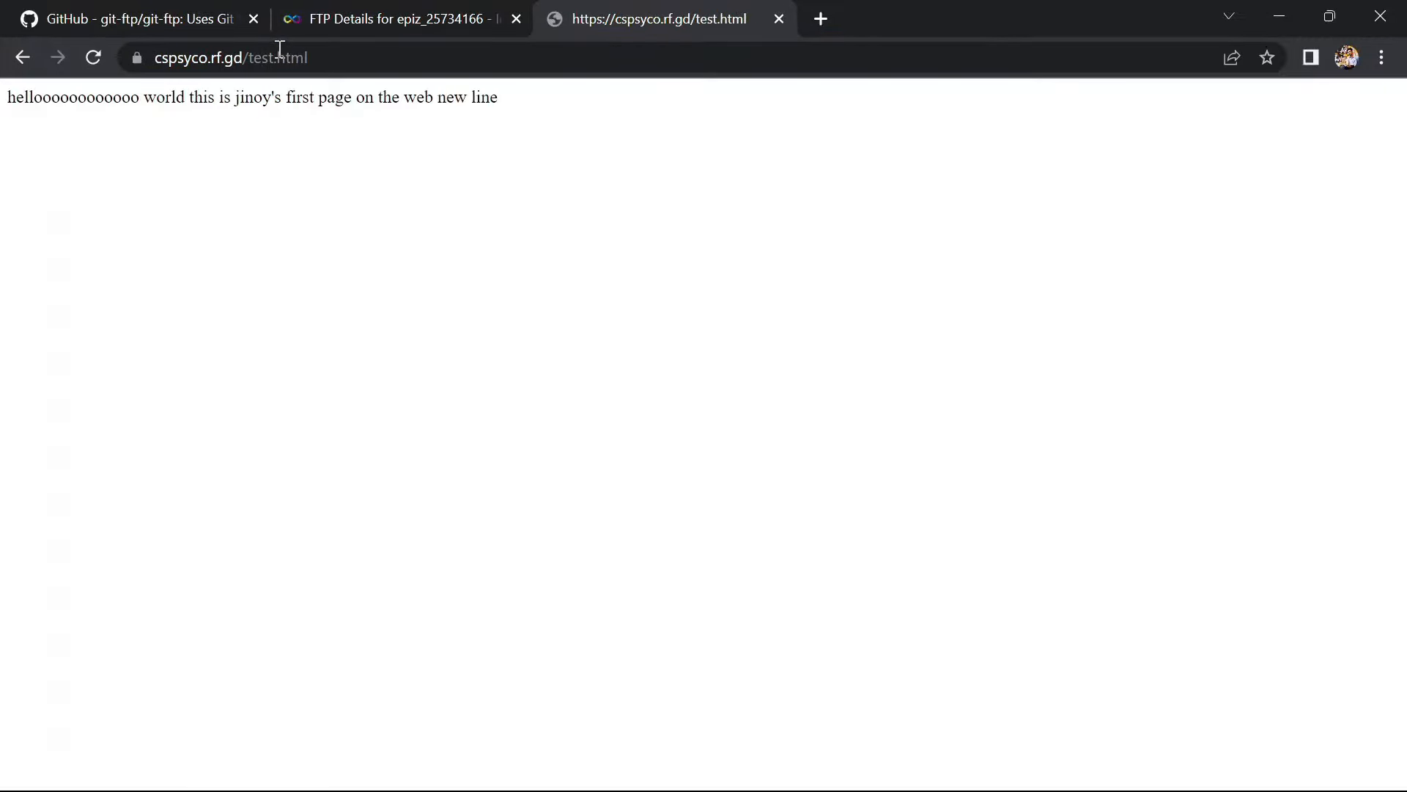
pyautogui.moveTo(509, 103); pyautogui.dragTo(3, 98)
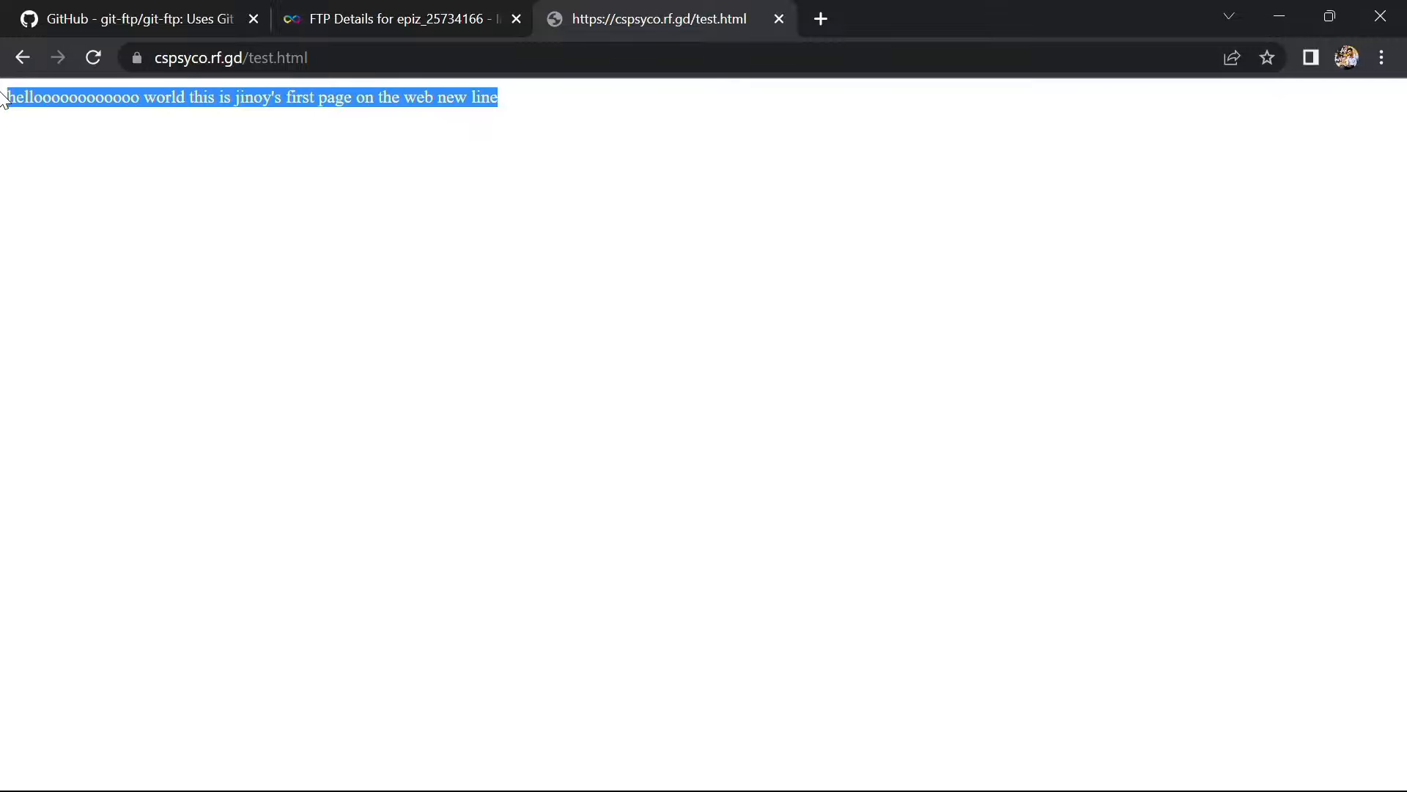
pyautogui.click(250, 168)
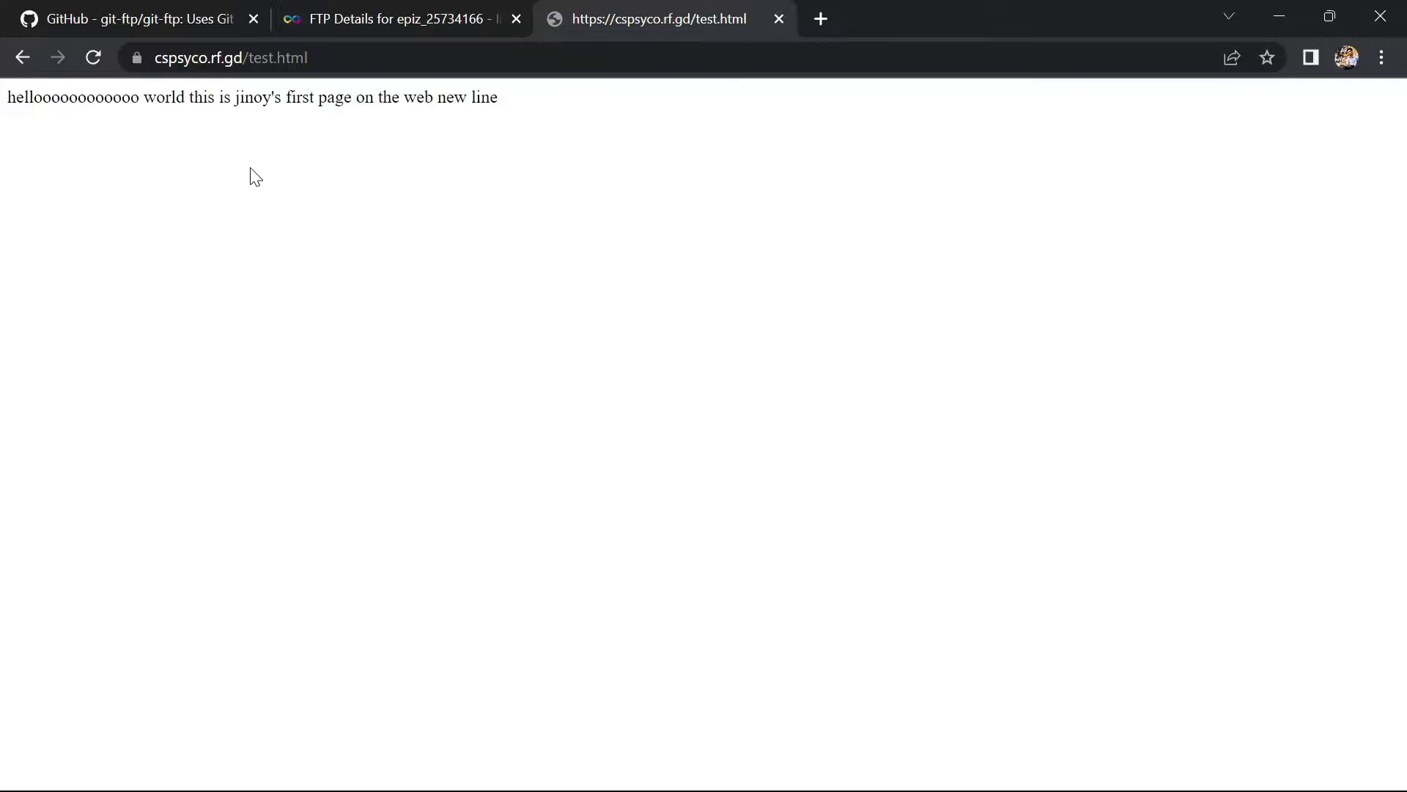
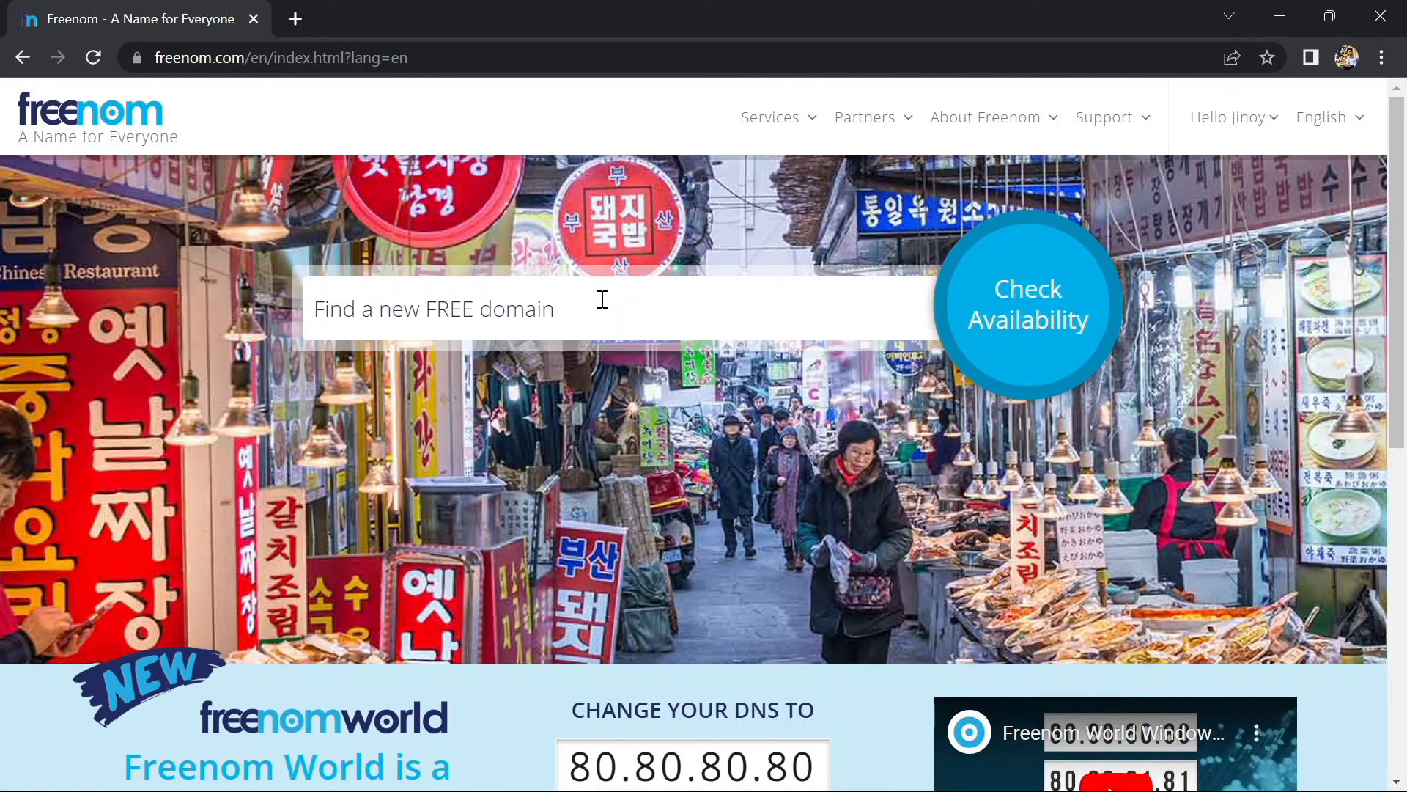
# Search for cspsyco and add the free cspsyco.ml domain to the cart
pyautogui.click(602, 299)
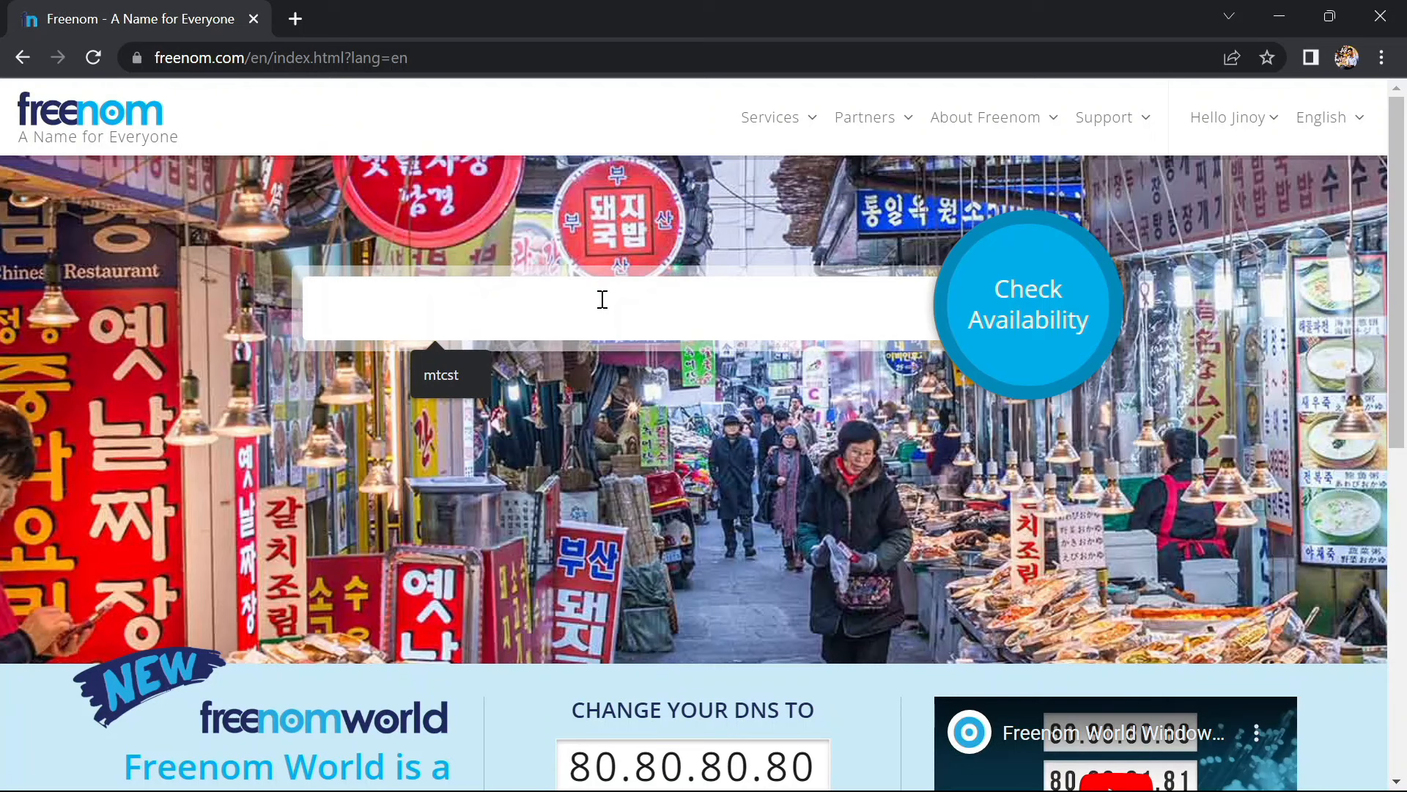
pyautogui.write('csps')
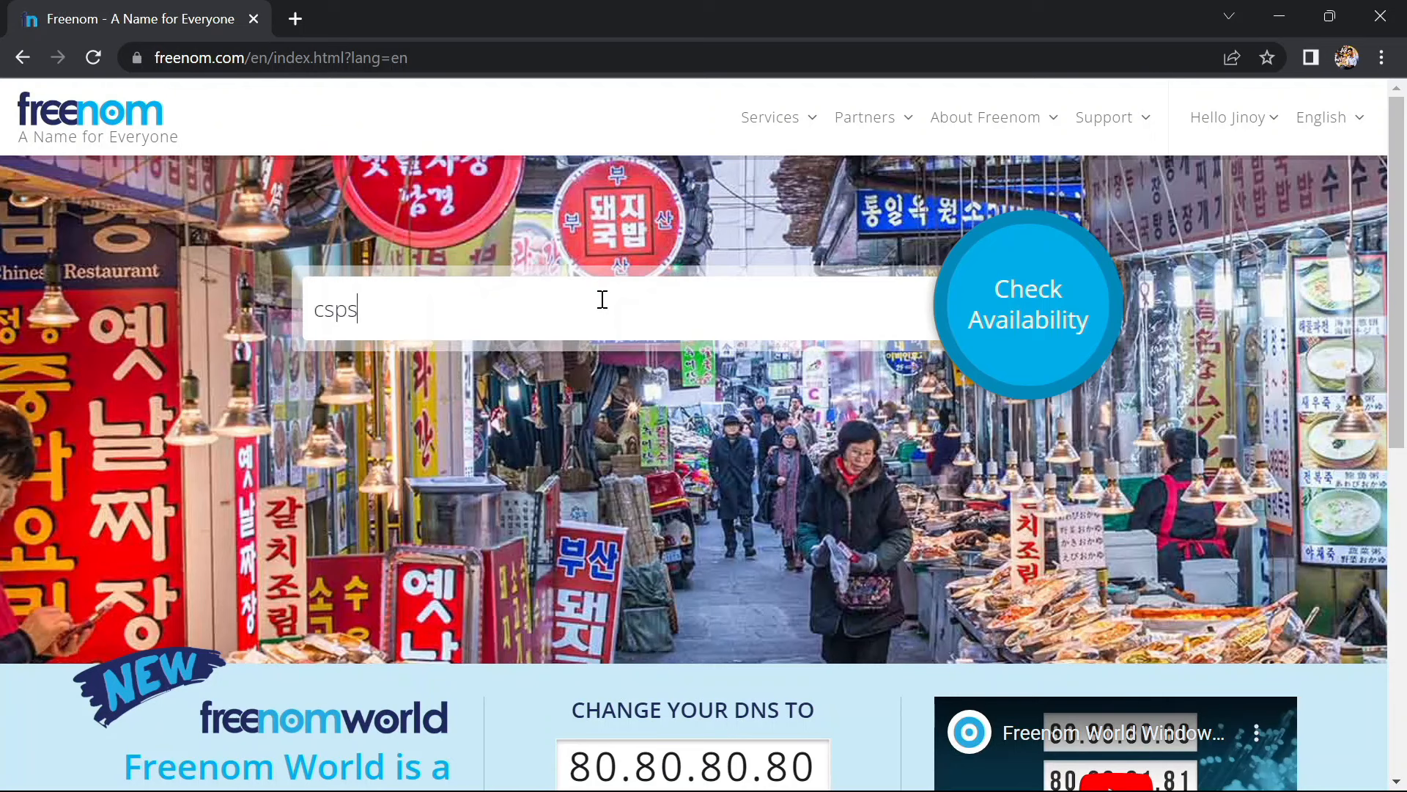
pyautogui.write('yco')
pyautogui.click(1001, 322)
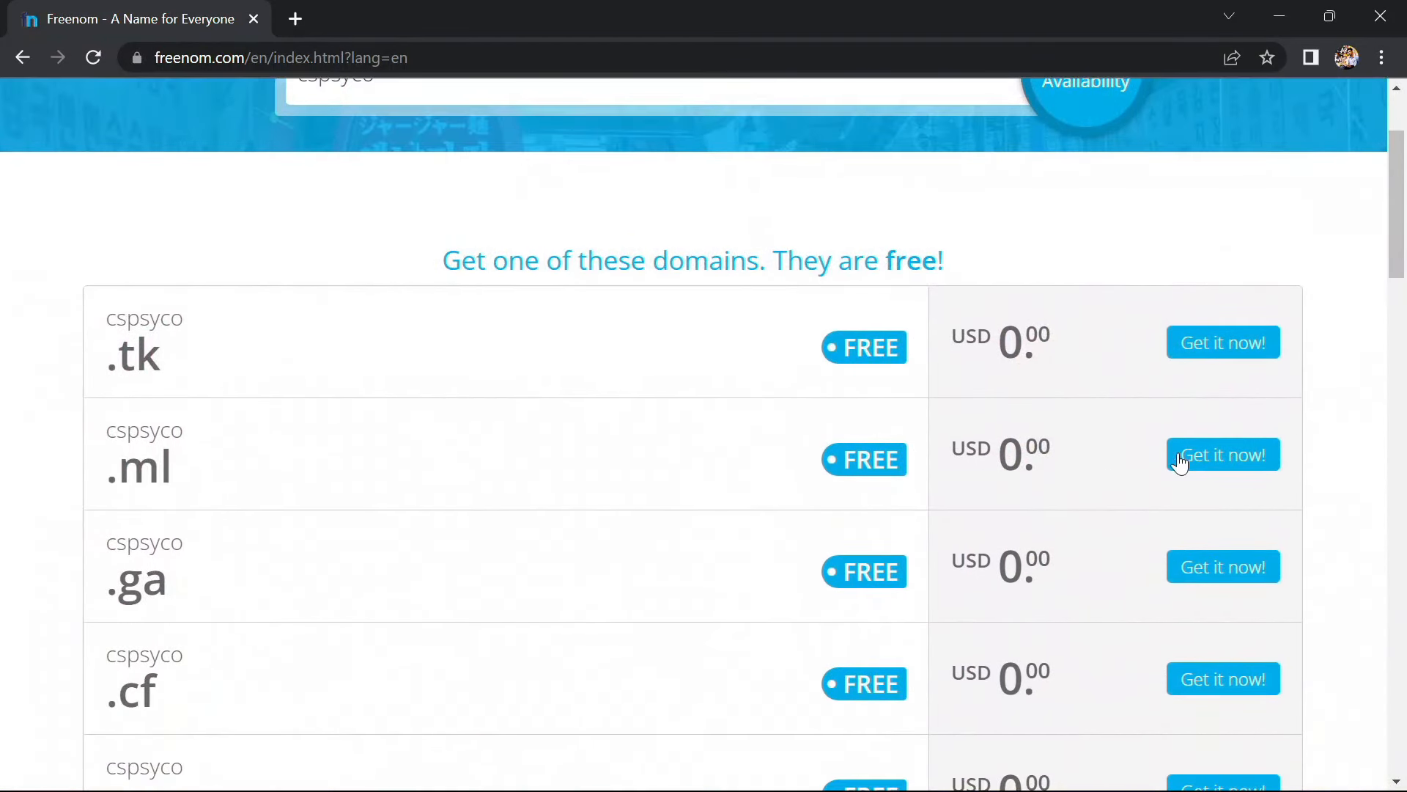
pyautogui.click(1206, 461)
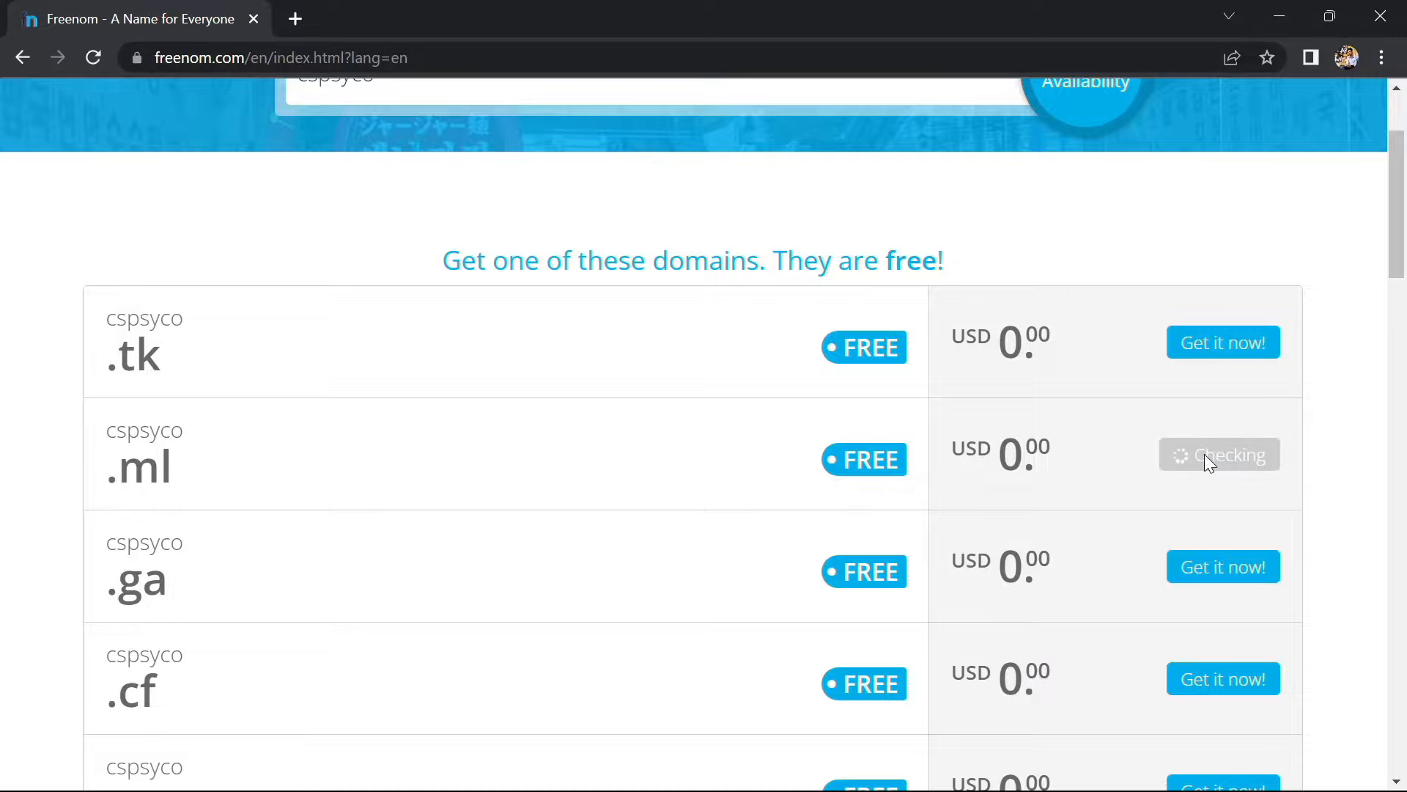
pyautogui.scroll(-4, 719, 559)
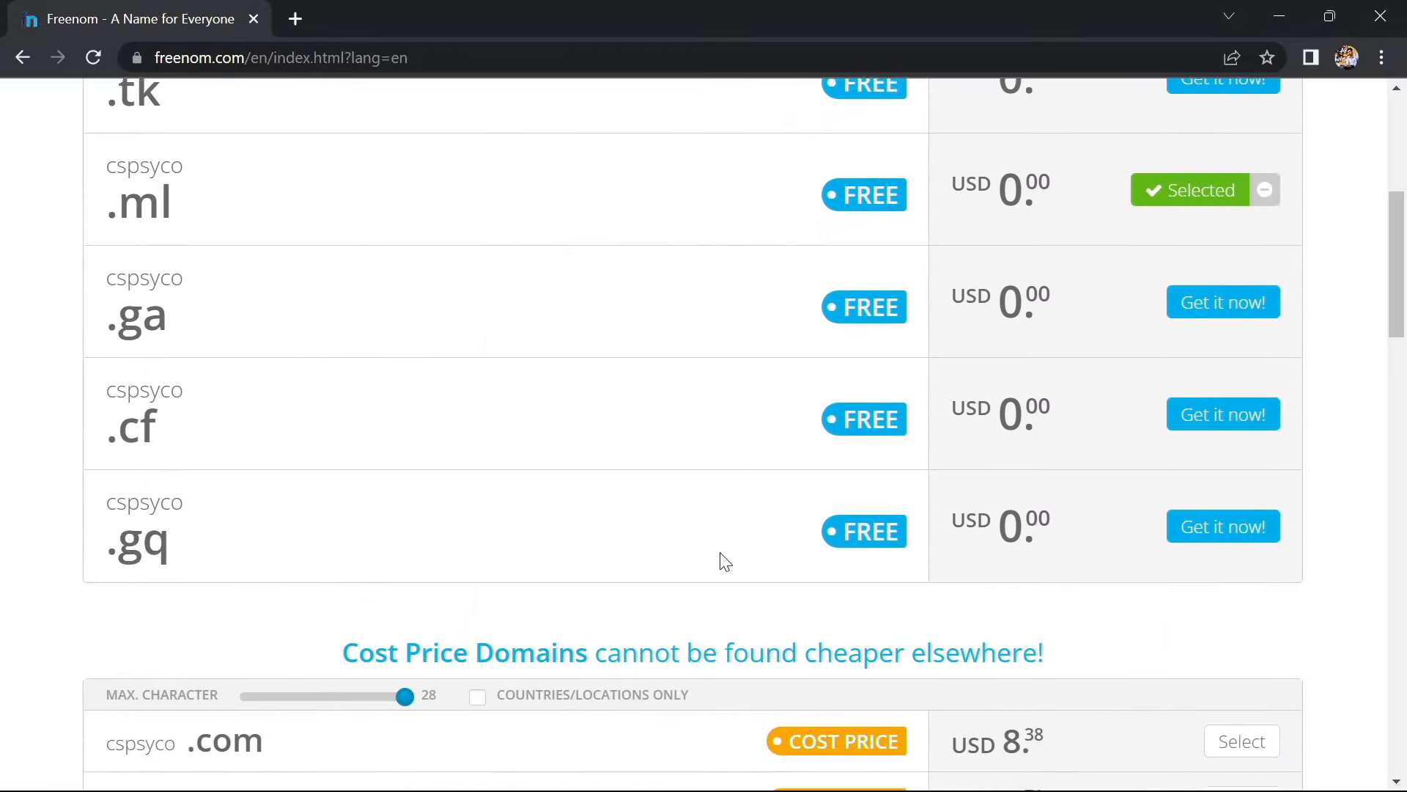
pyautogui.scroll(-20, 724, 561)
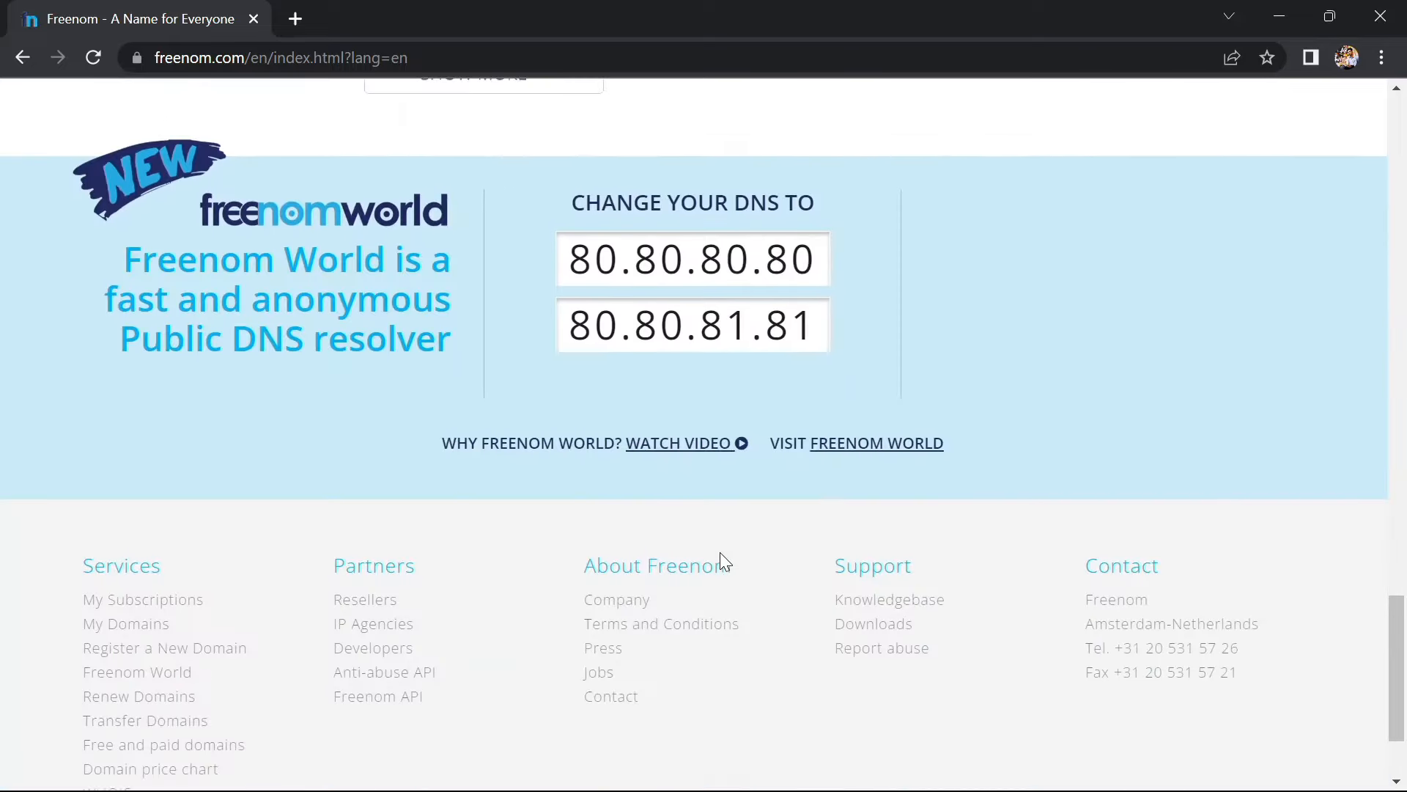
pyautogui.scroll(6, 720, 552)
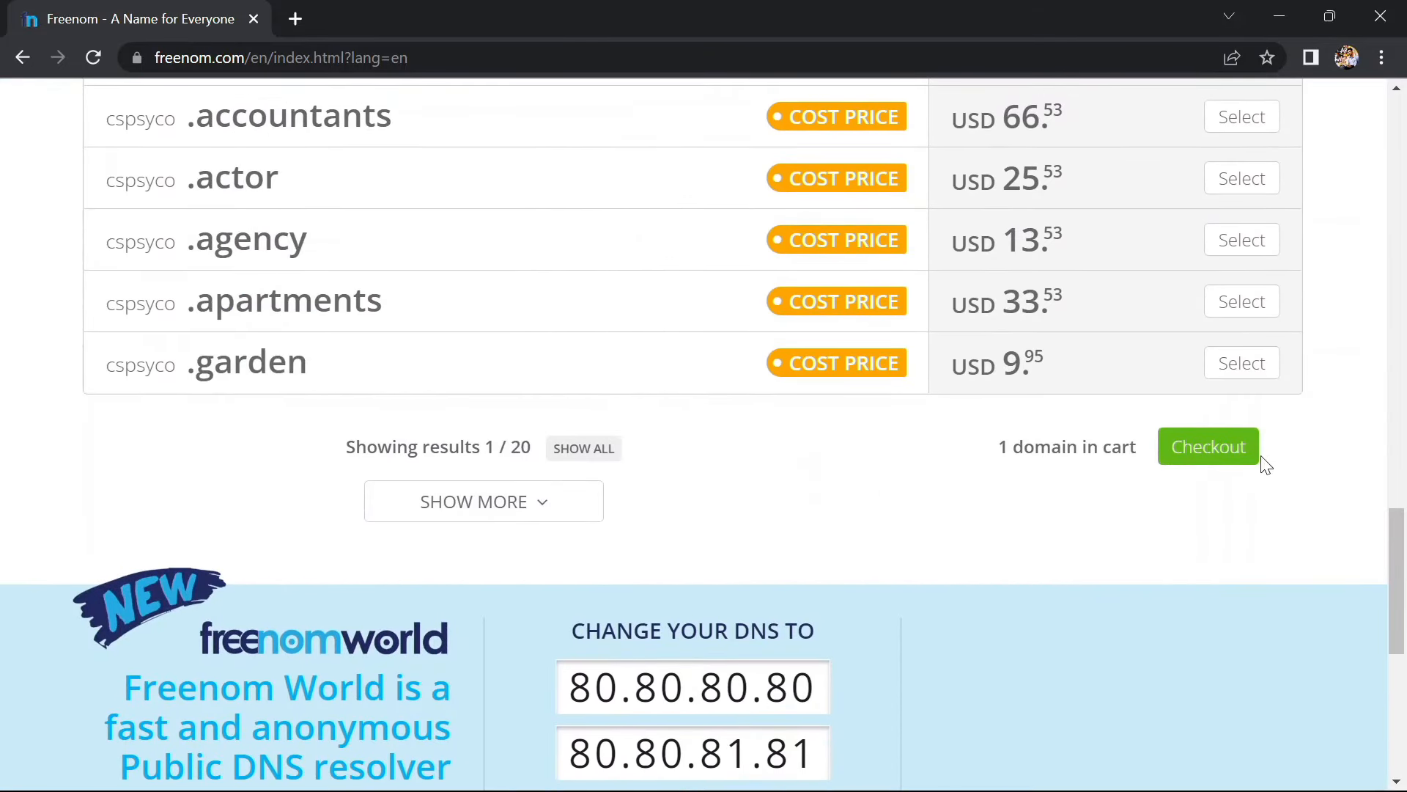
# Check out cspsyco.ml with a free 12-month period, accept the terms and complete the order
pyautogui.click(1214, 445)
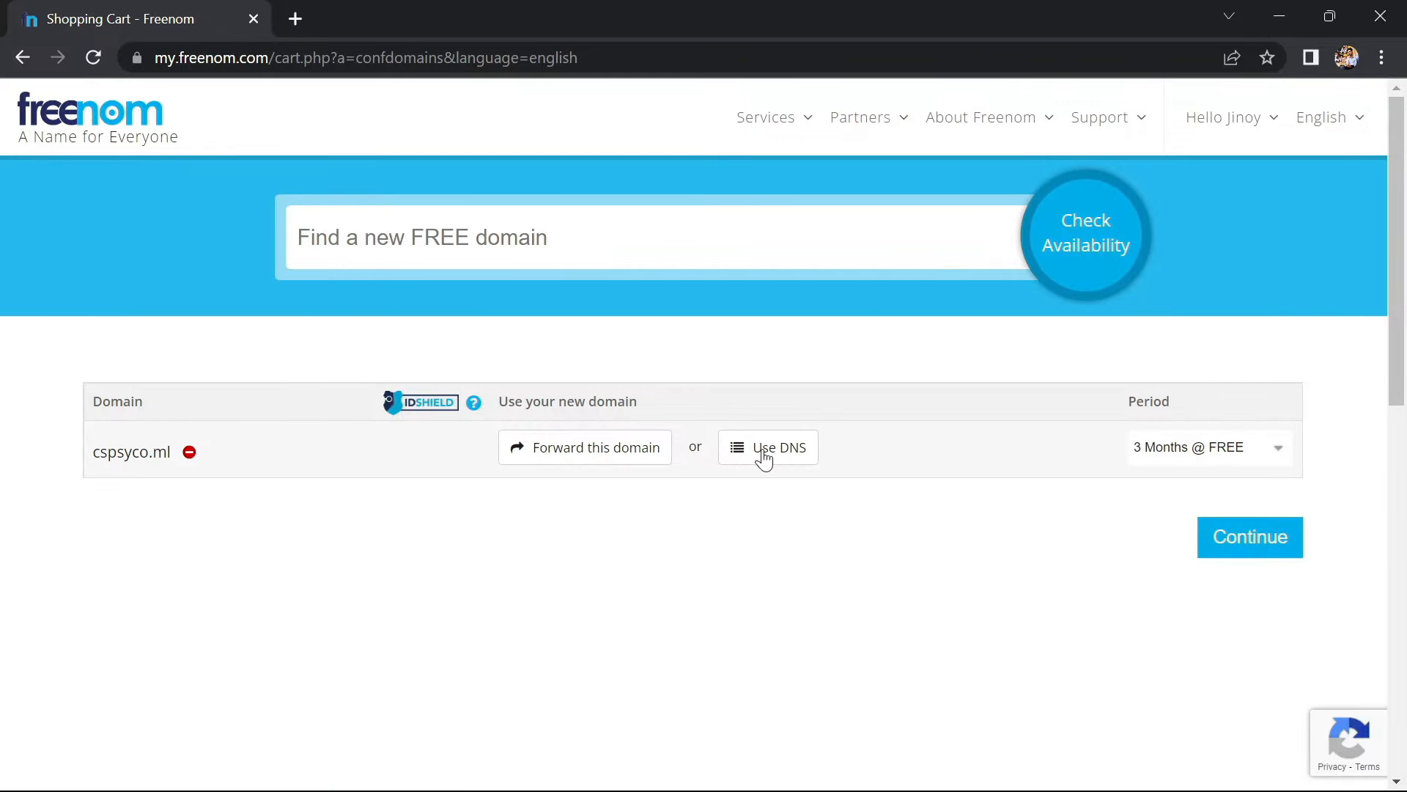
pyautogui.click(1240, 449)
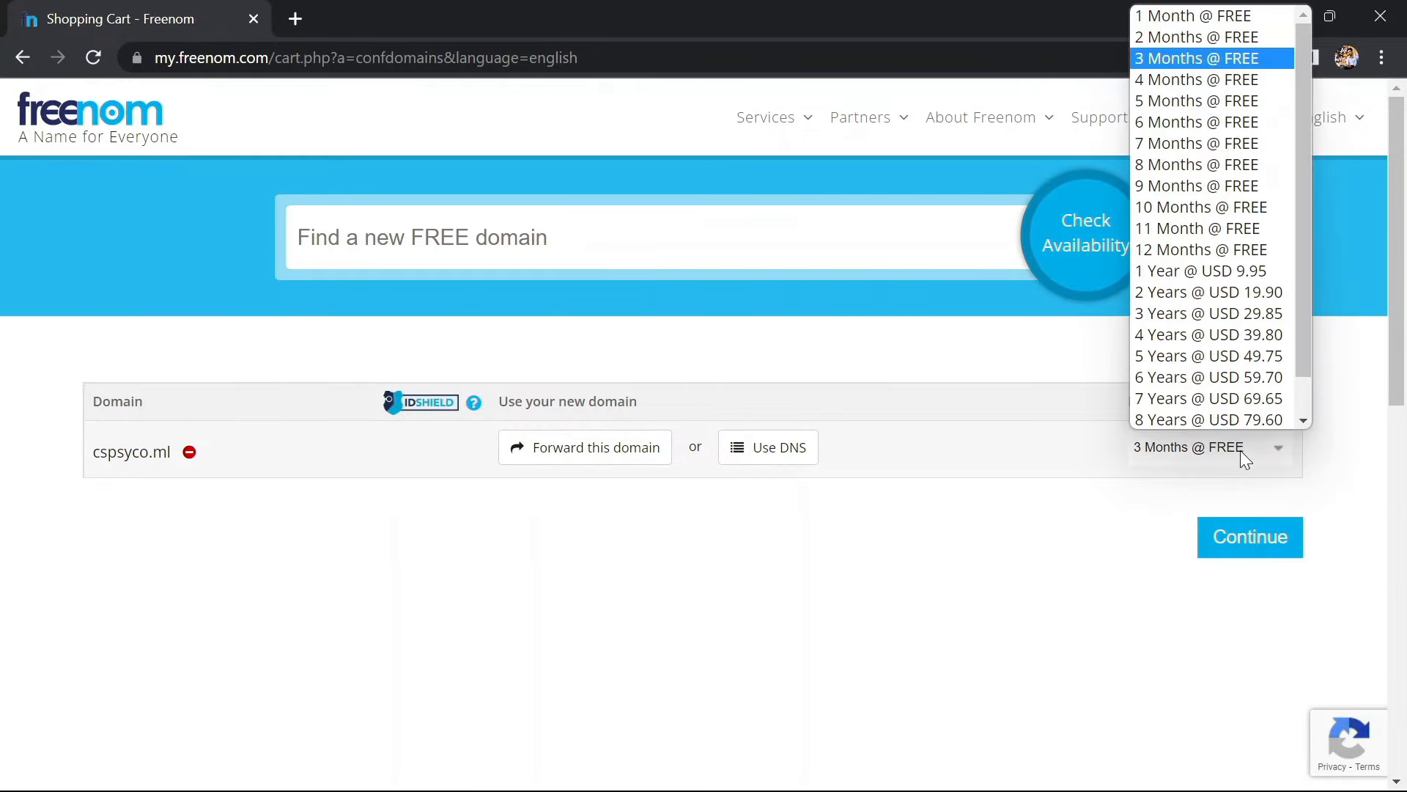
pyautogui.click(1251, 253)
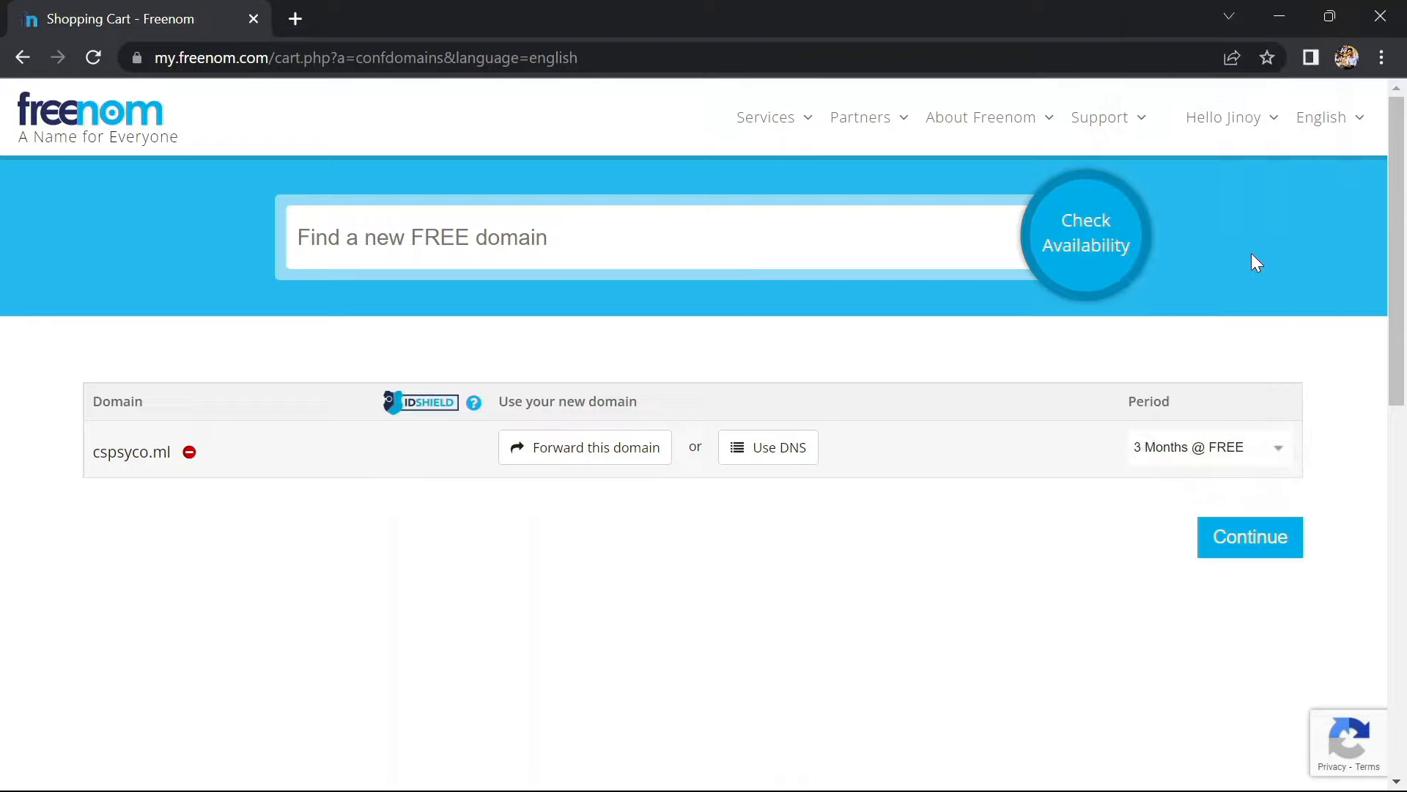
pyautogui.click(1253, 536)
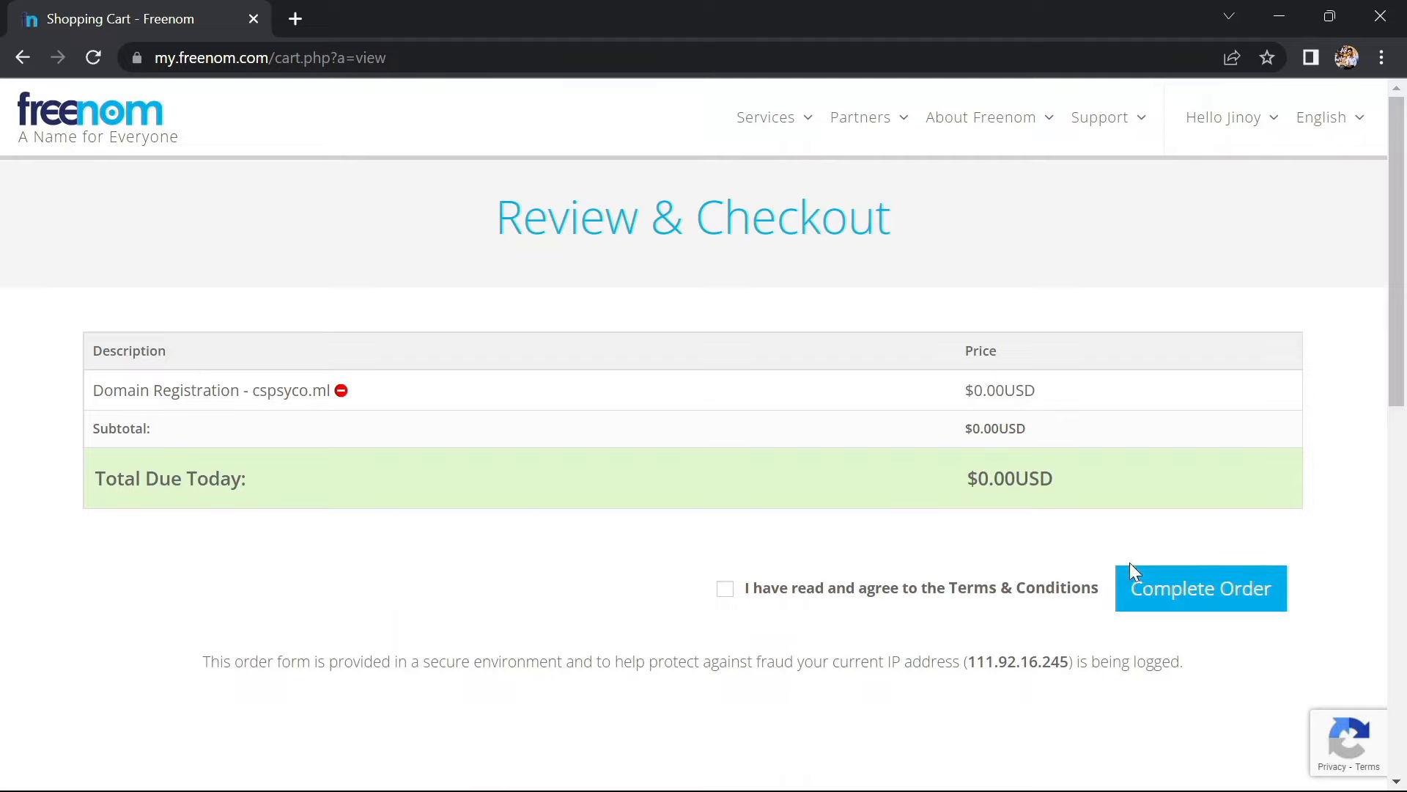
pyautogui.click(727, 590)
pyautogui.click(1222, 601)
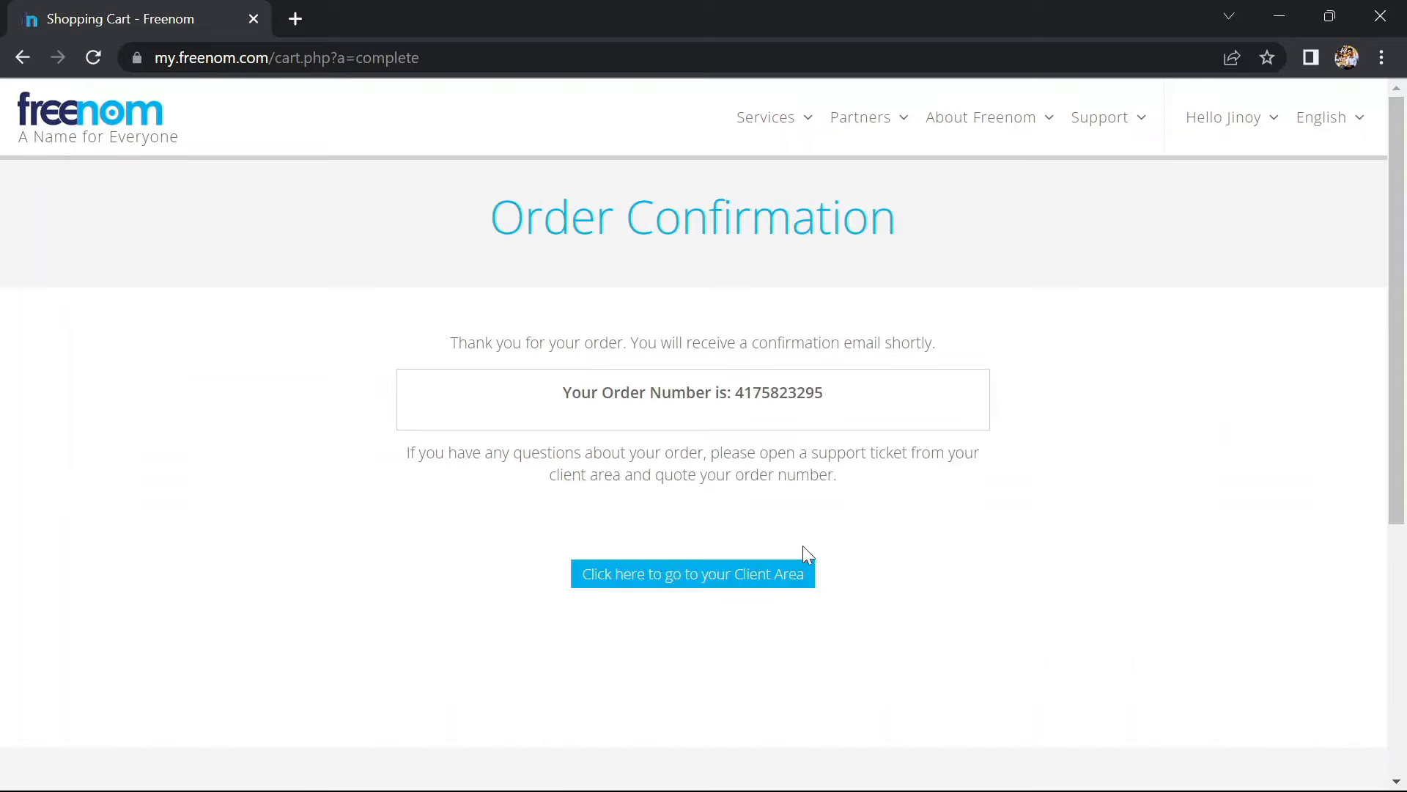
# Go to the client area's My Domains list showing cspsyco.ml active until 2023-11-26
pyautogui.click(666, 579)
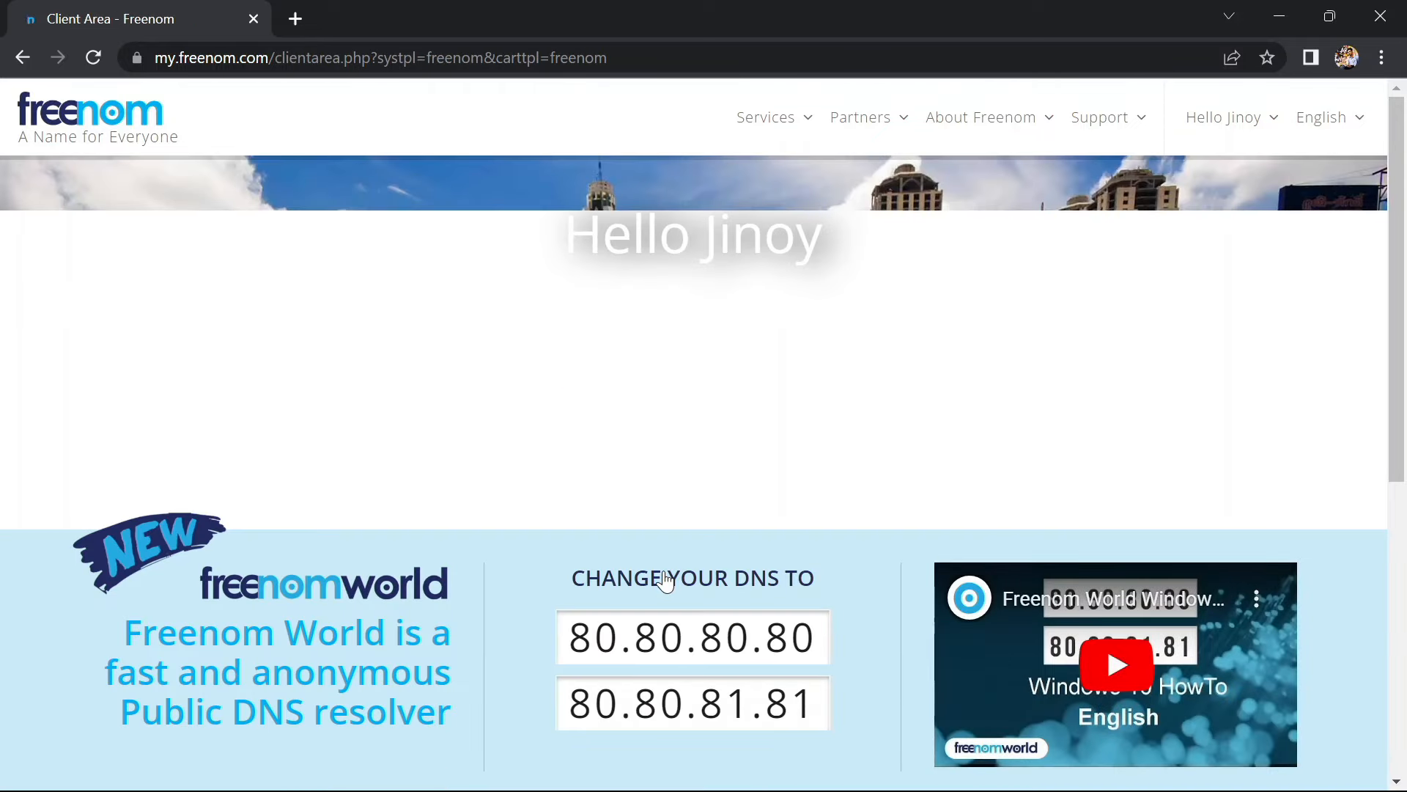
pyautogui.scroll(-7, 665, 579)
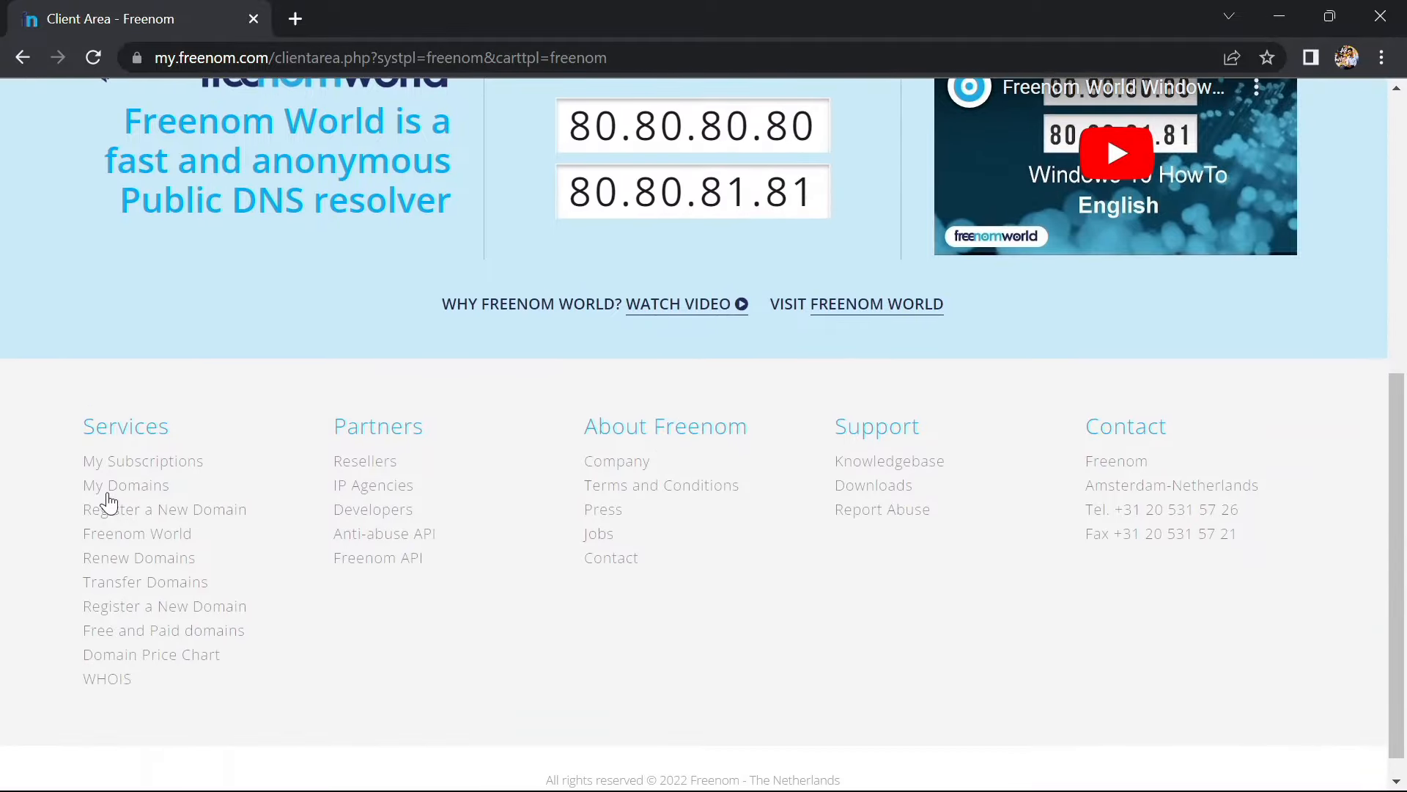
pyautogui.click(121, 491)
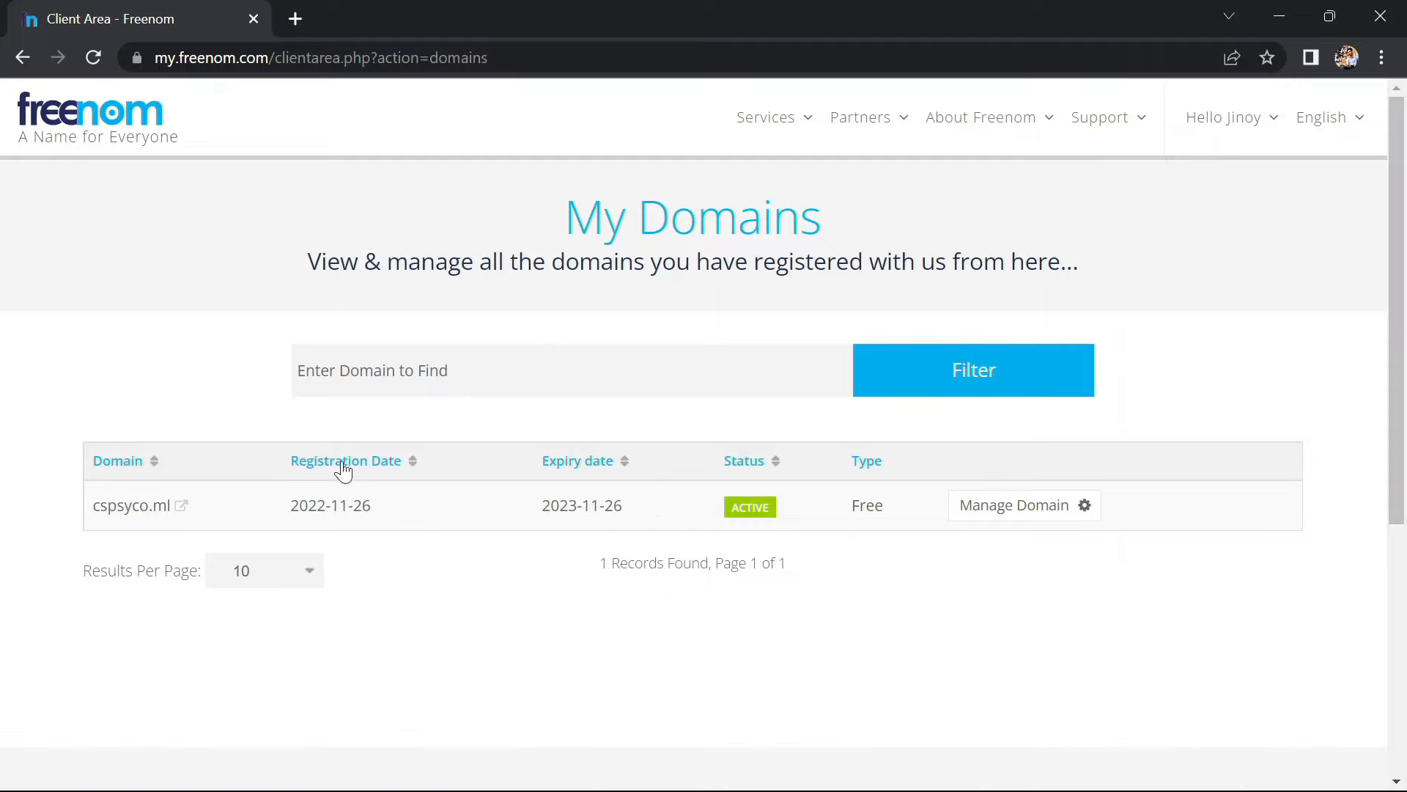
# In a new tab, load the InfinityFree account and open its hosting control panel
pyautogui.click(296, 18)
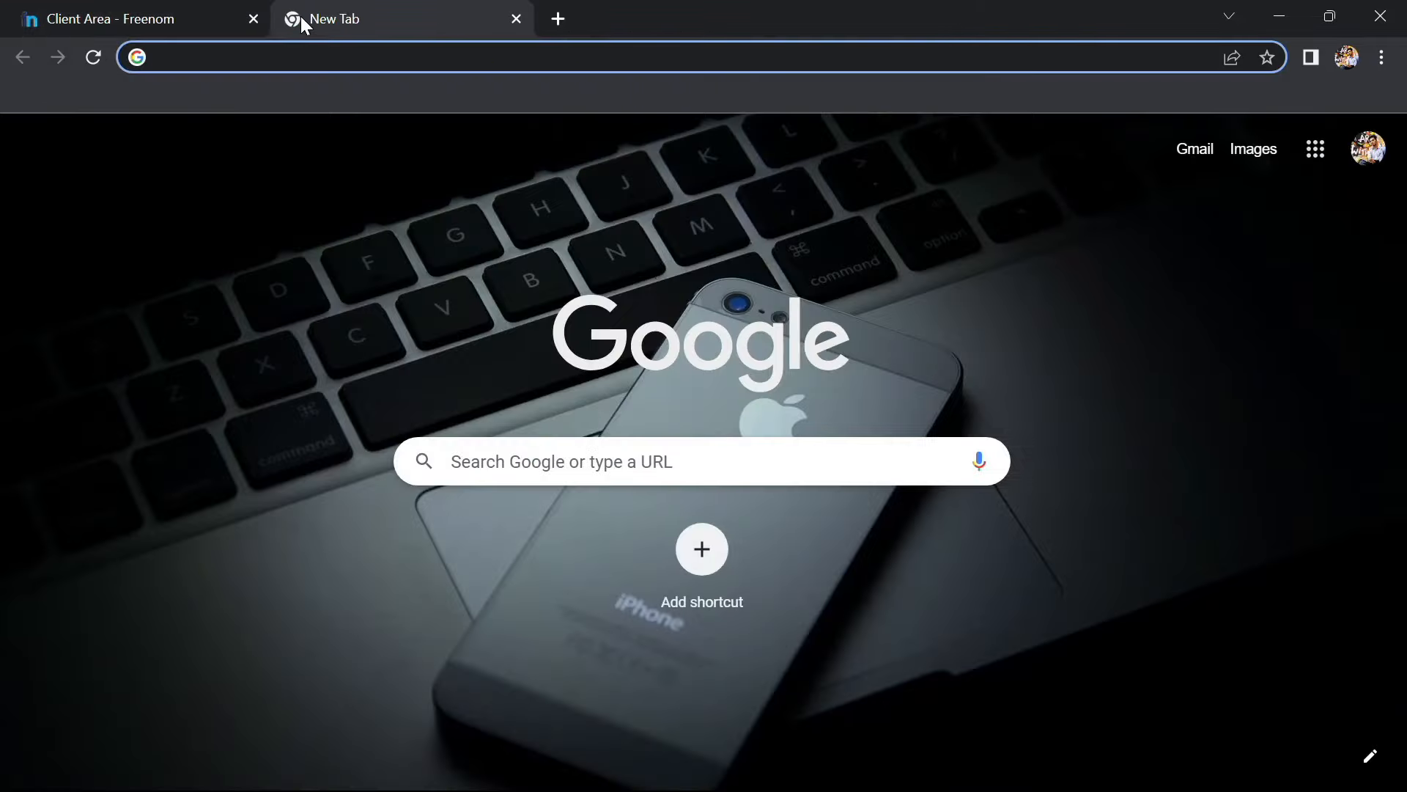
pyautogui.write('in')
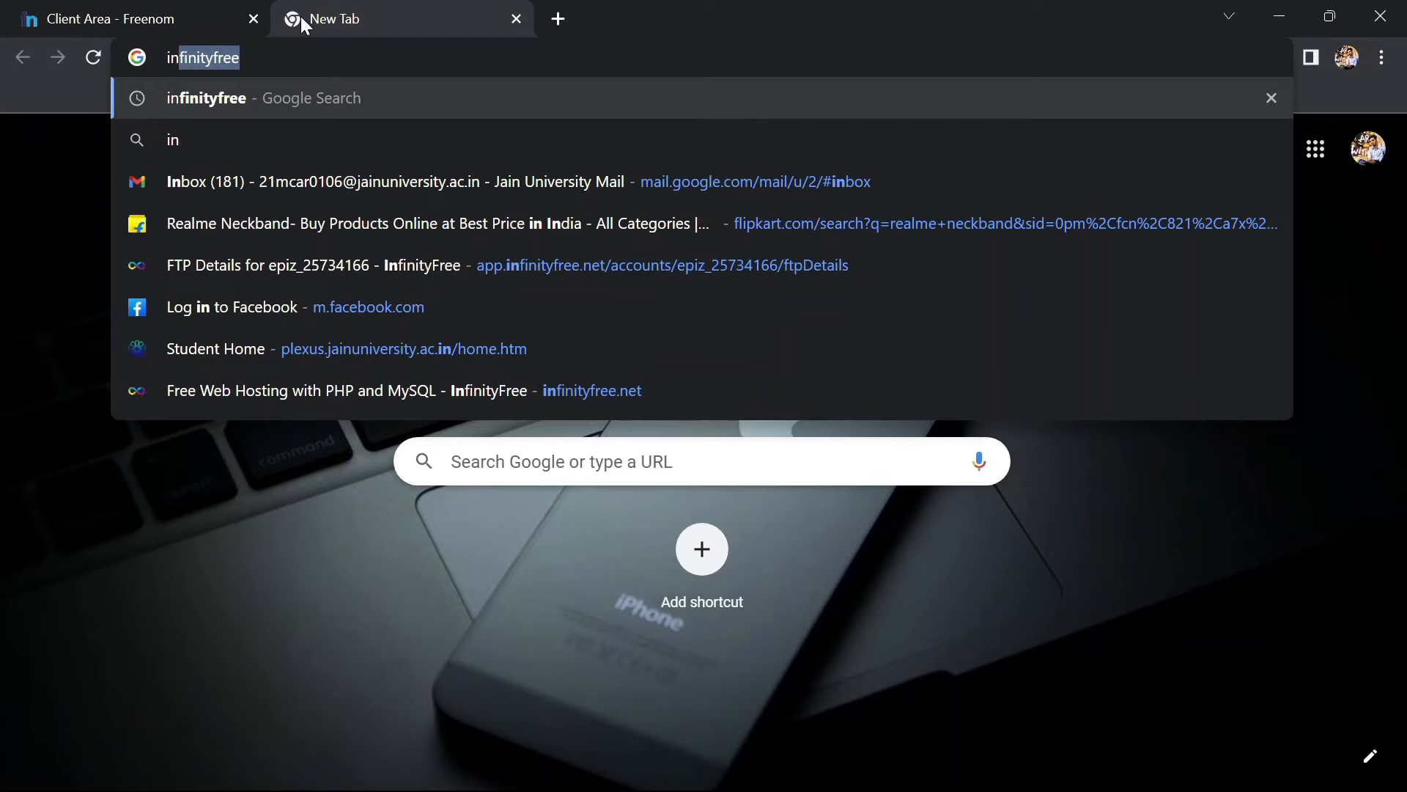
pyautogui.press('Down')
pyautogui.press('Down')
pyautogui.press('Down')
pyautogui.press('Down')
pyautogui.press('Return')
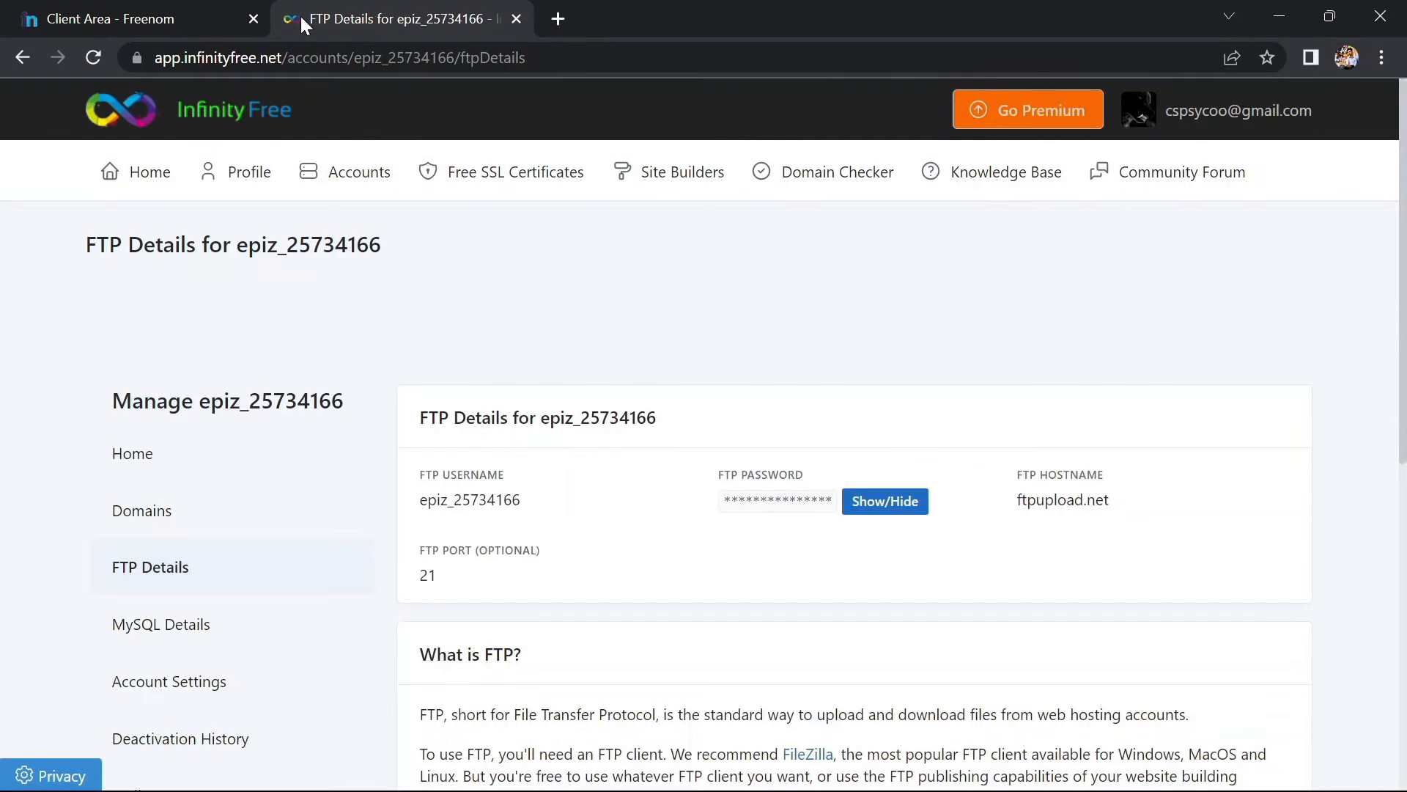
pyautogui.scroll(-2, 496, 389)
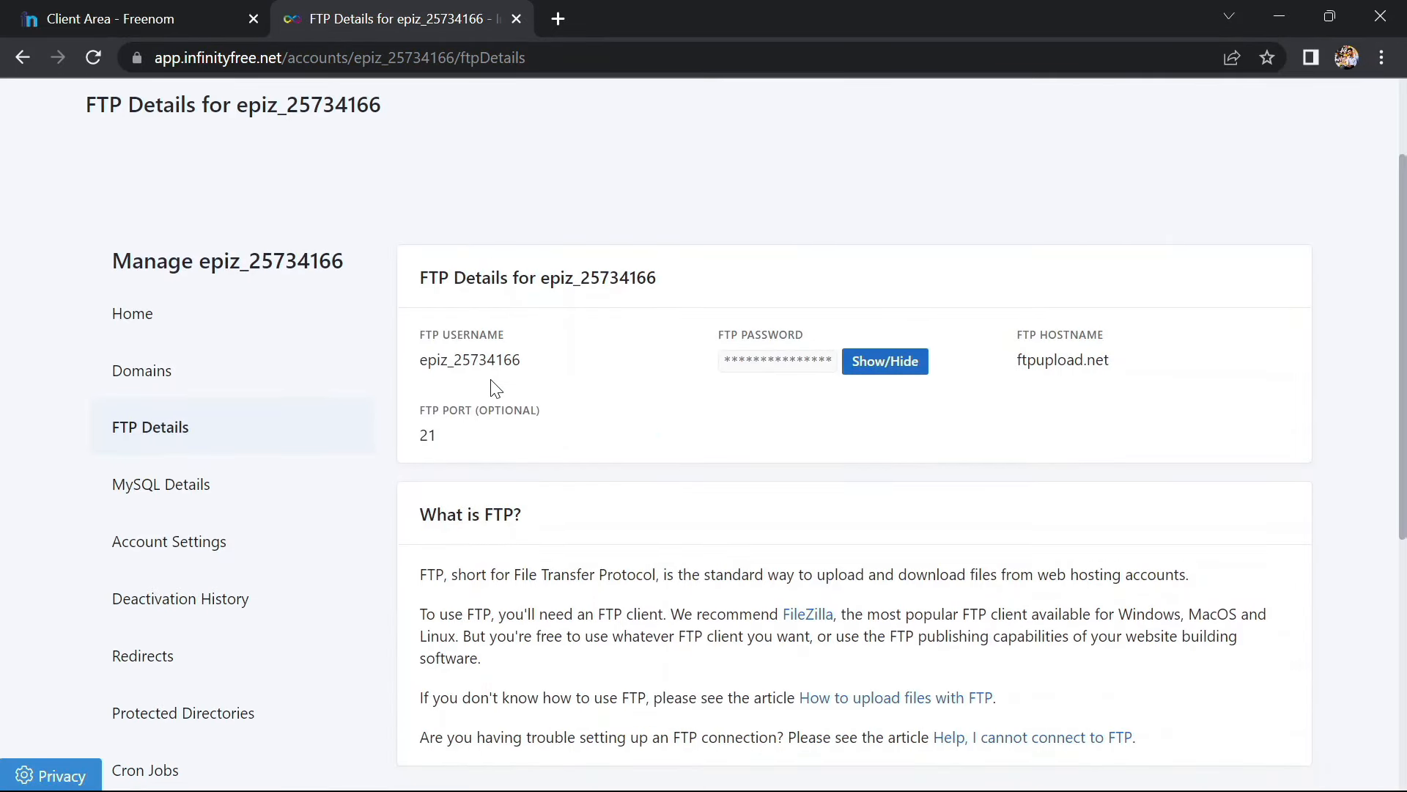
pyautogui.click(233, 312)
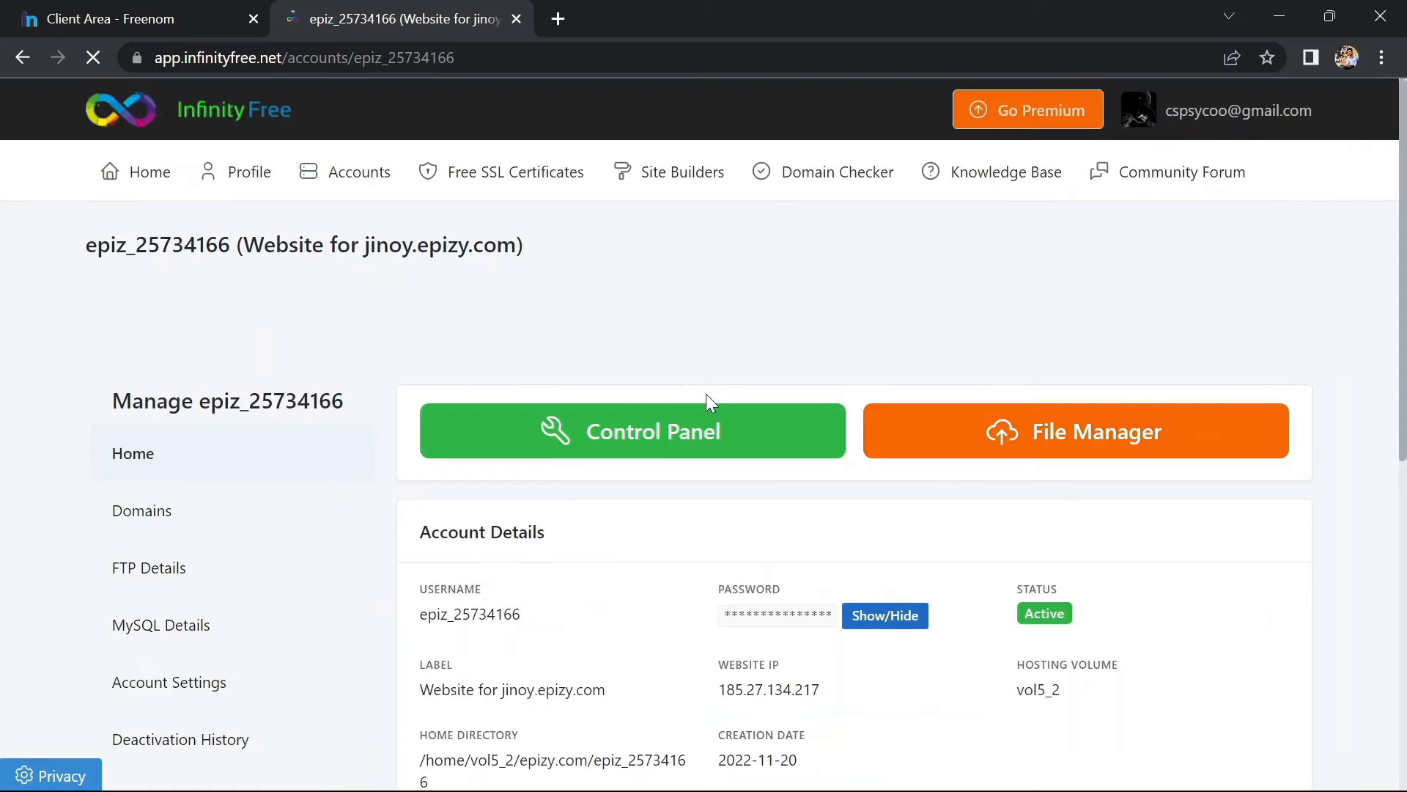
pyautogui.click(703, 440)
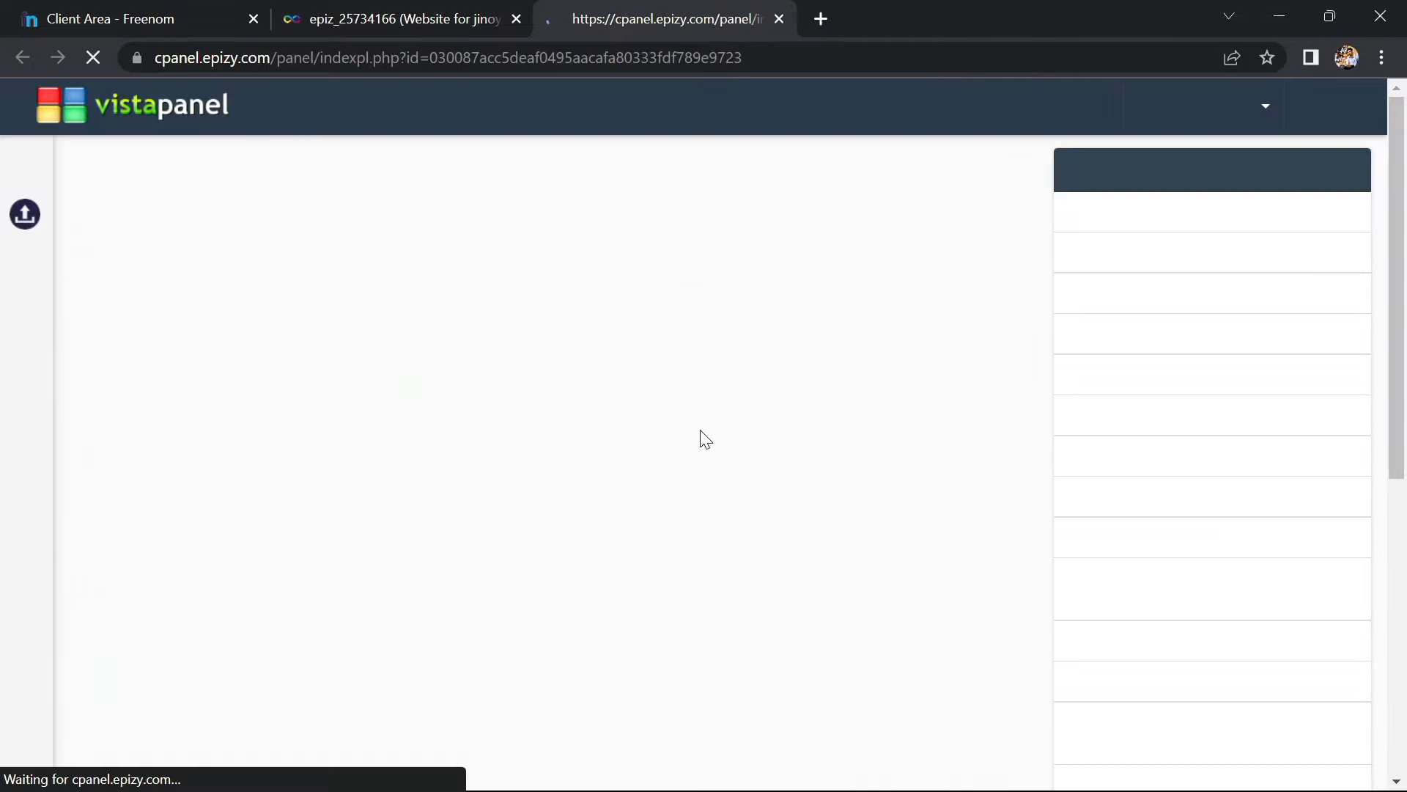
# Read the required nameservers ns1.epizy.com and ns2.epizy.com on Addon Domains, then return to Freenom
pyautogui.scroll(-7, 702, 433)
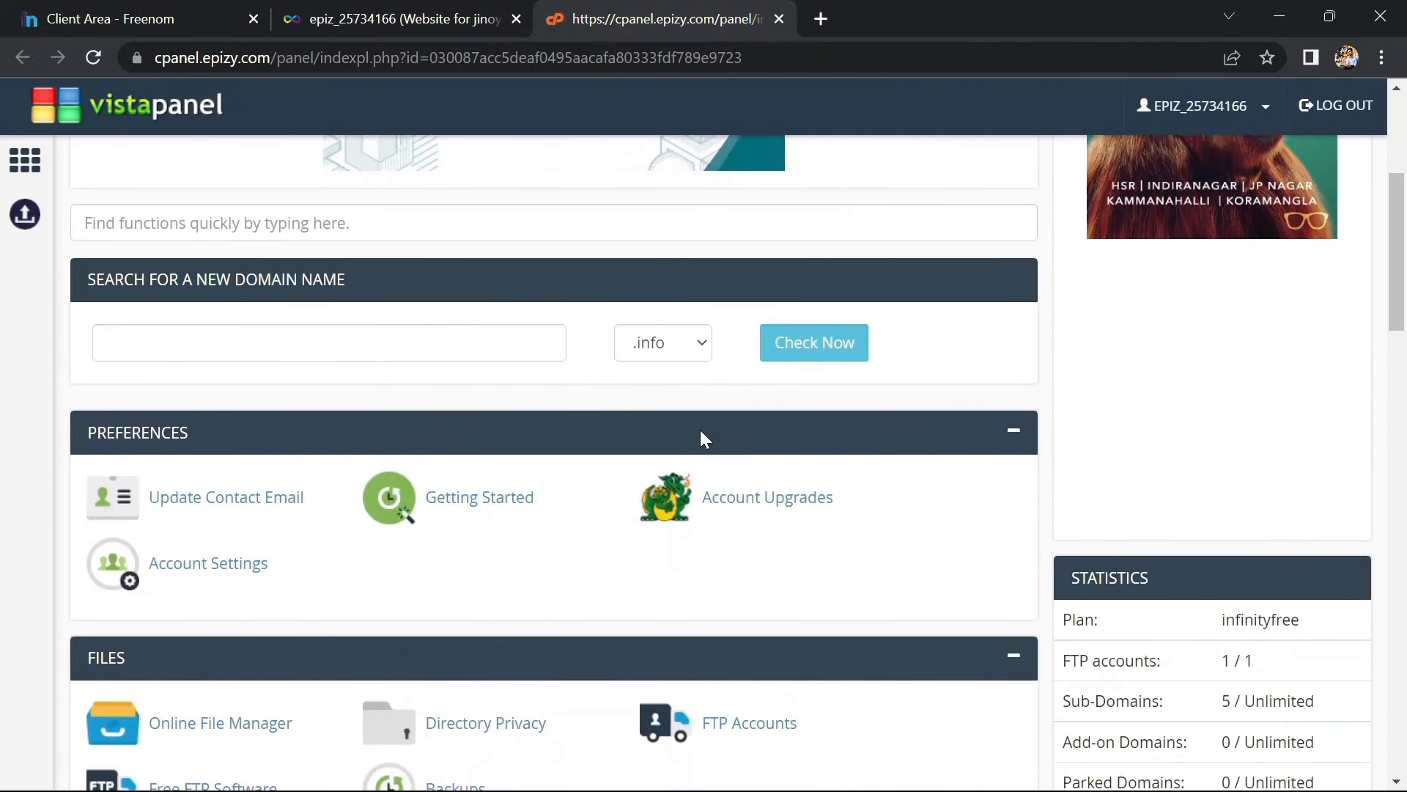
pyautogui.scroll(-5, 701, 438)
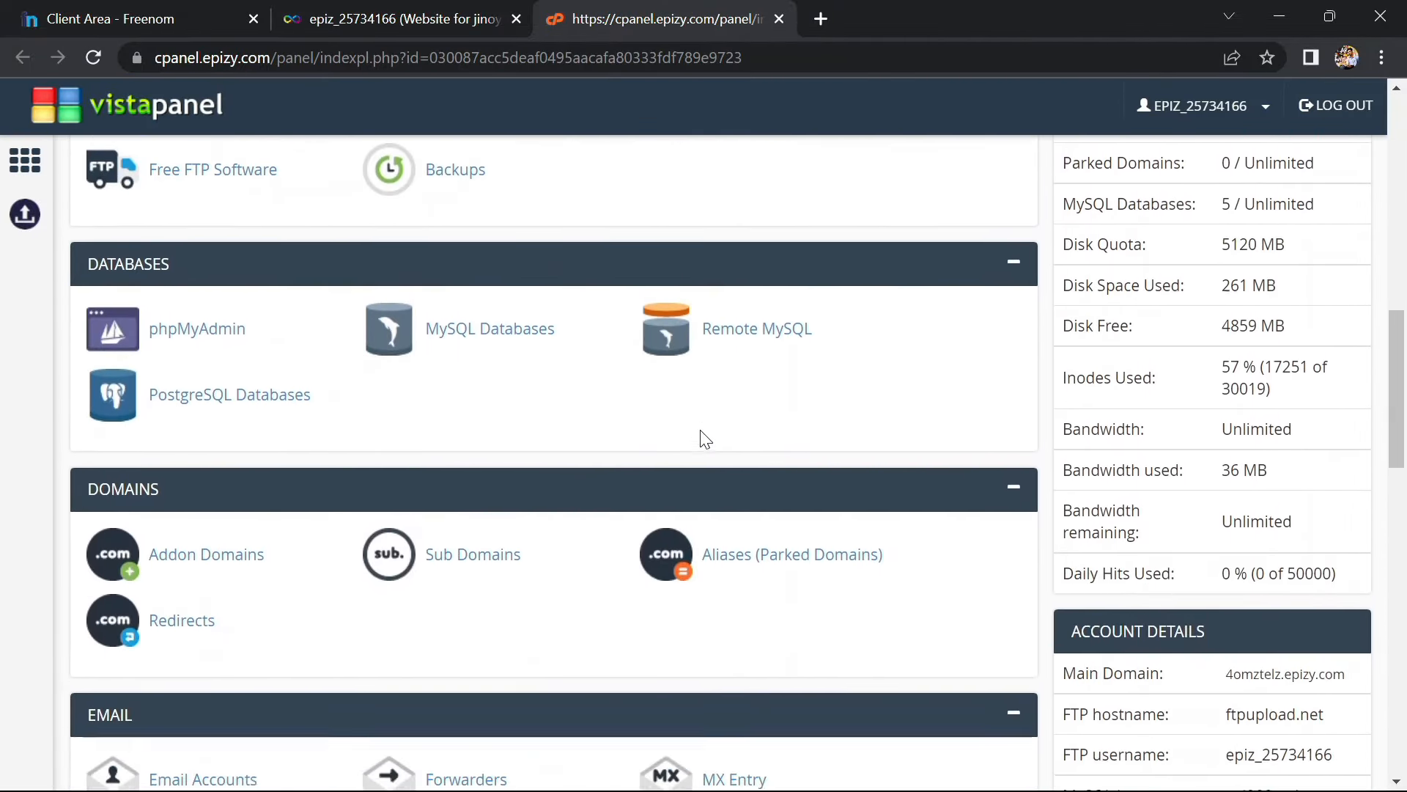
pyautogui.click(219, 548)
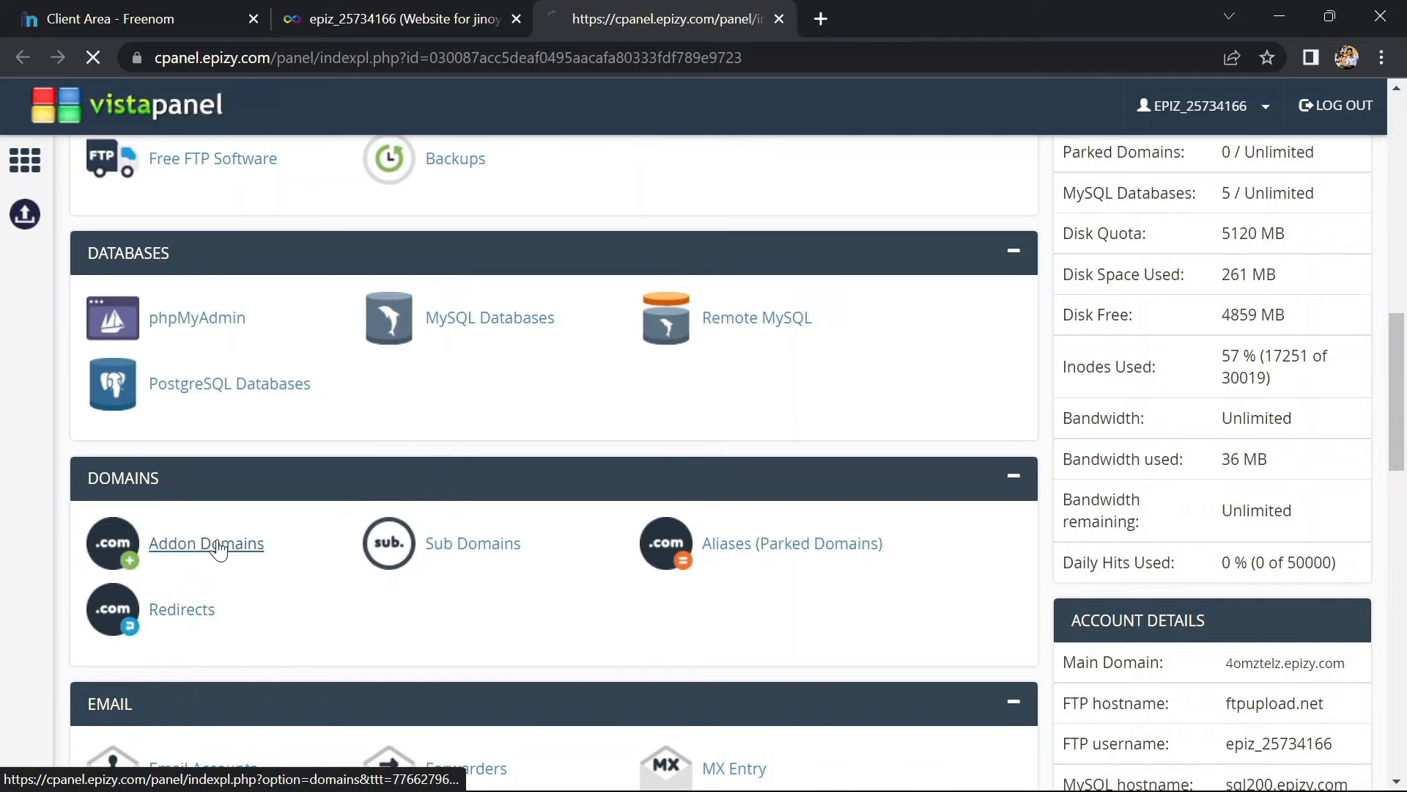
pyautogui.scroll(-4, 218, 548)
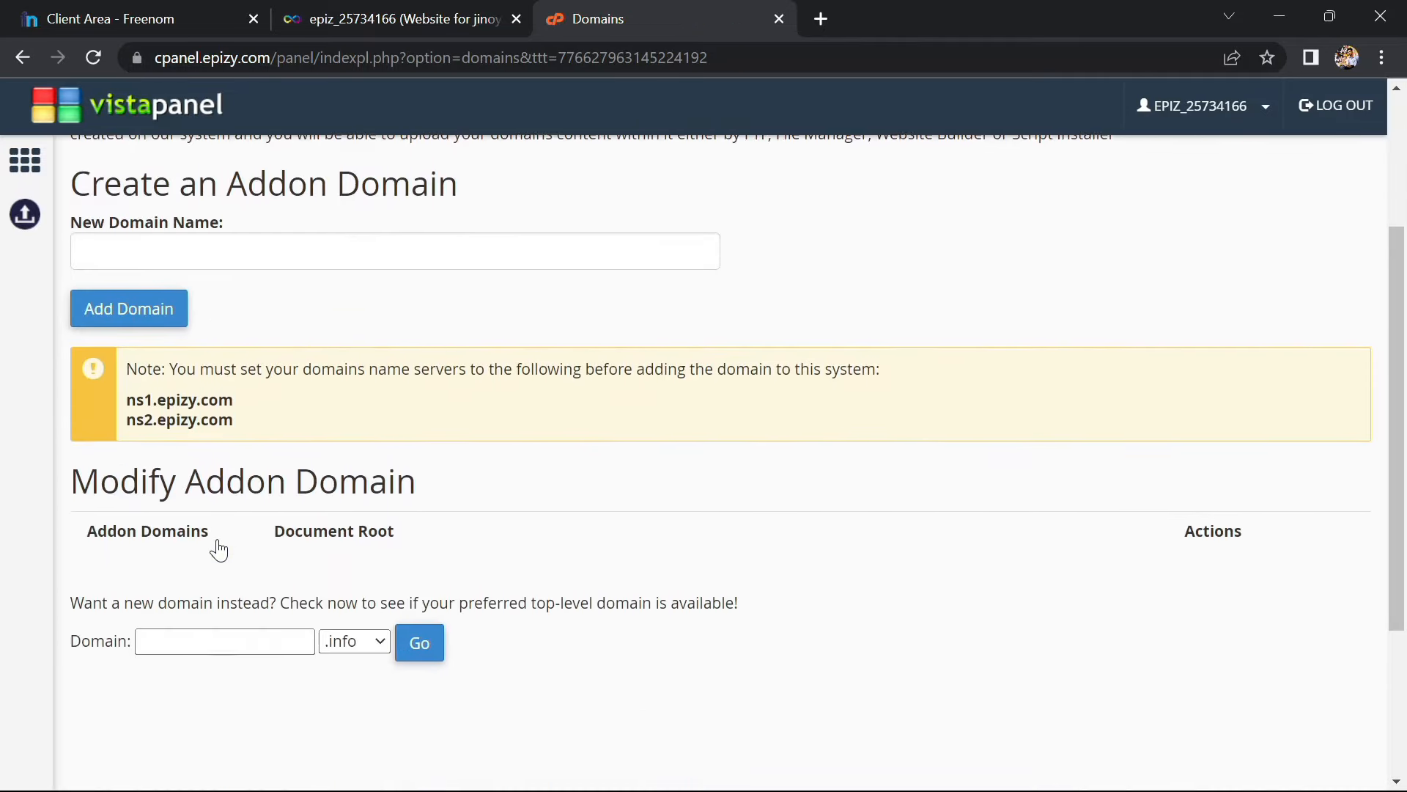
pyautogui.scroll(-1, 218, 548)
pyautogui.scroll(1, 218, 548)
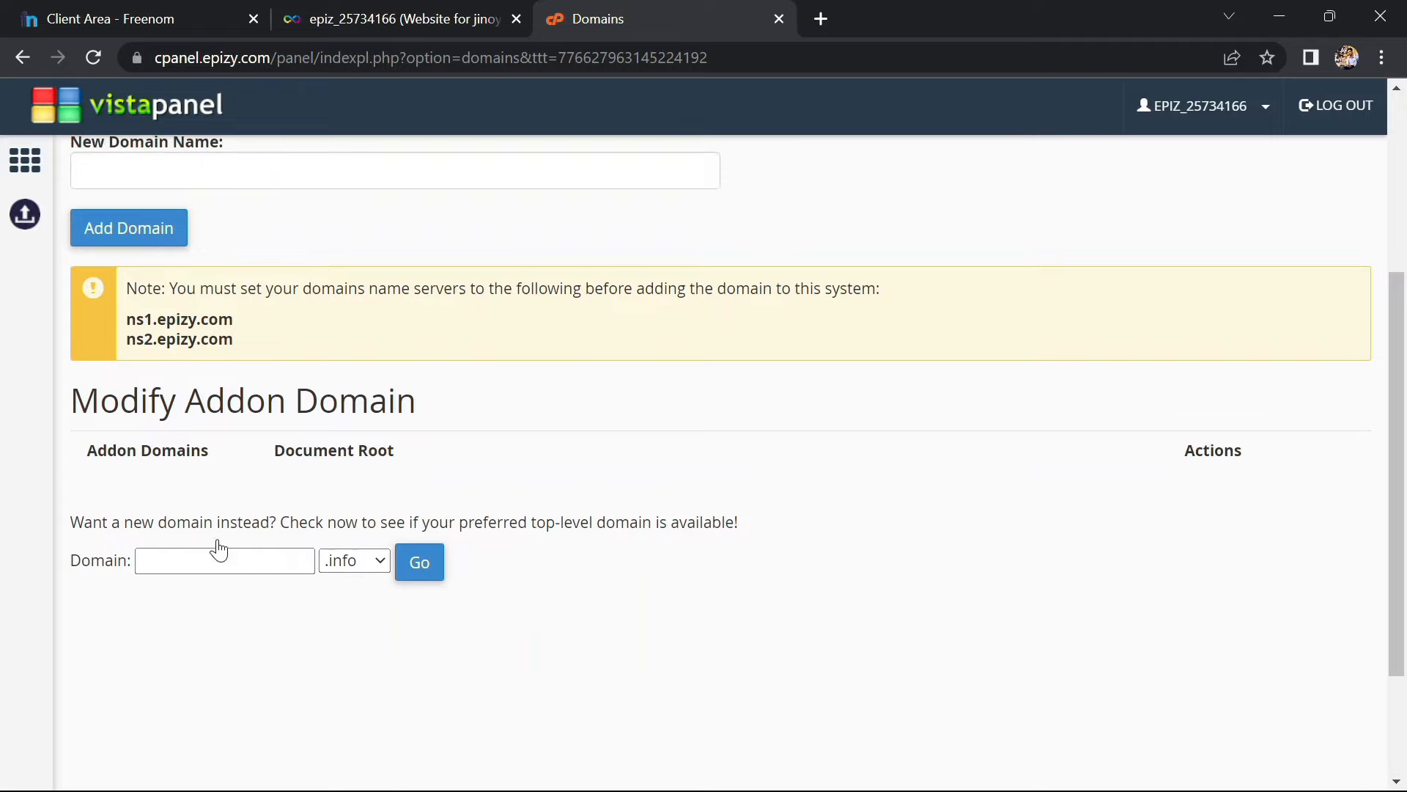
pyautogui.moveTo(129, 286); pyautogui.dragTo(283, 349)
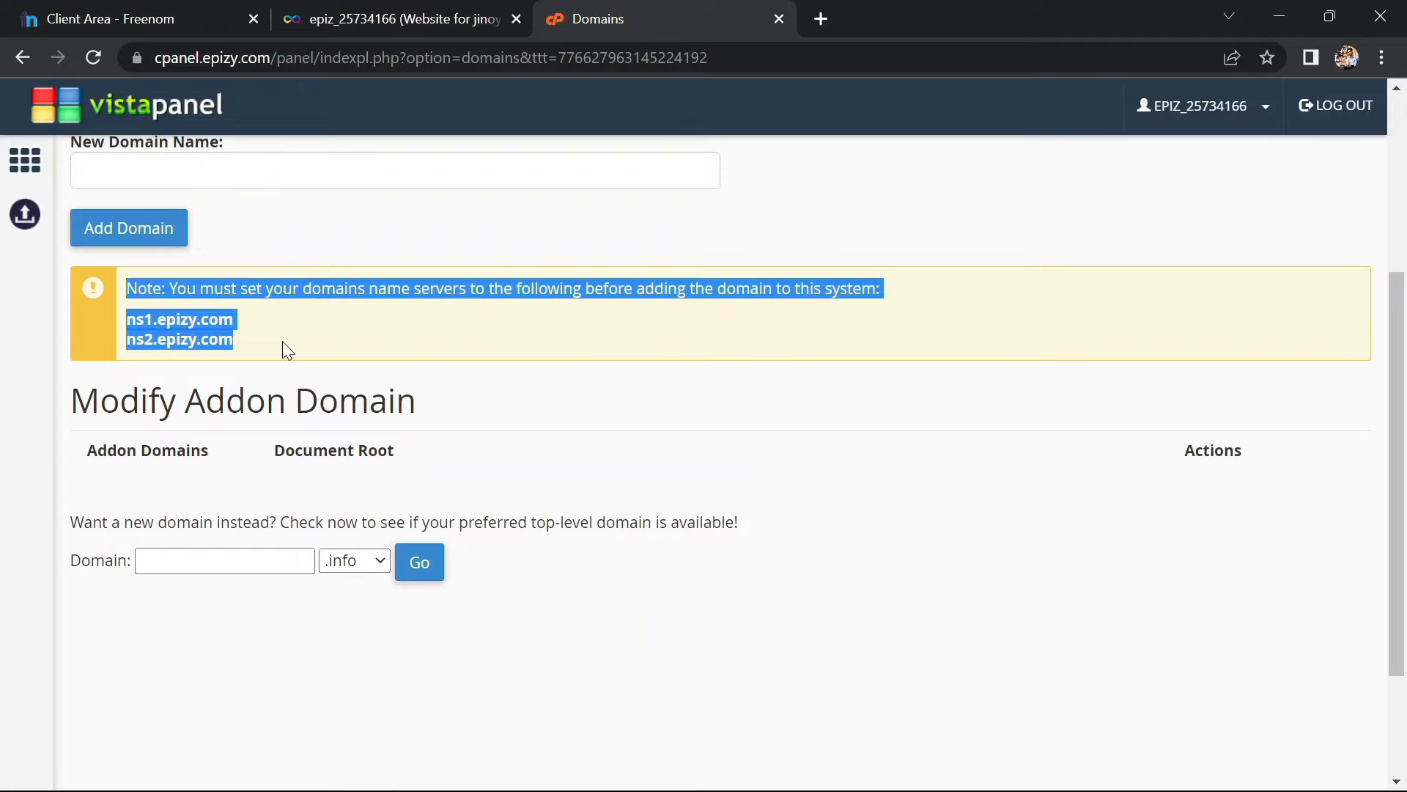
pyautogui.click(284, 351)
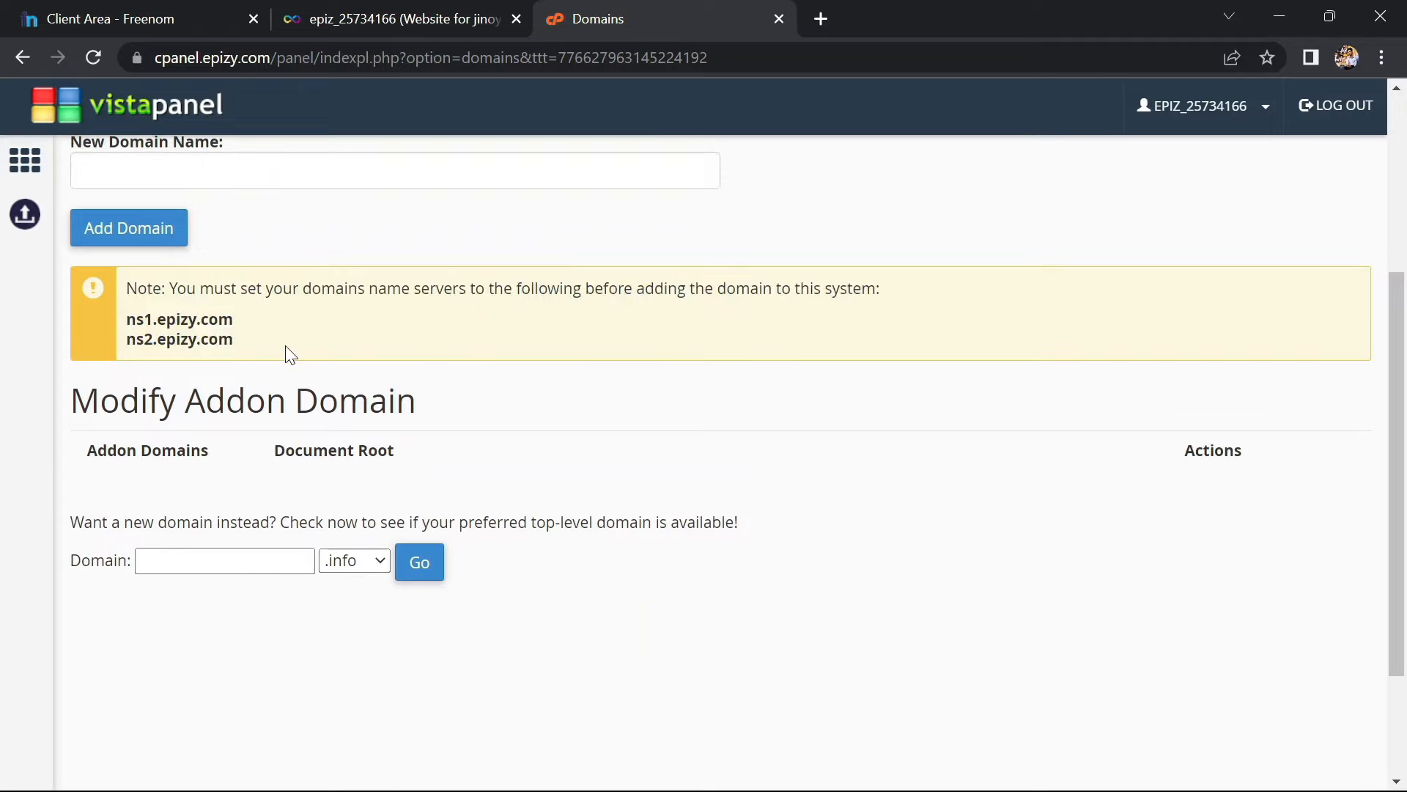
pyautogui.click(213, 9)
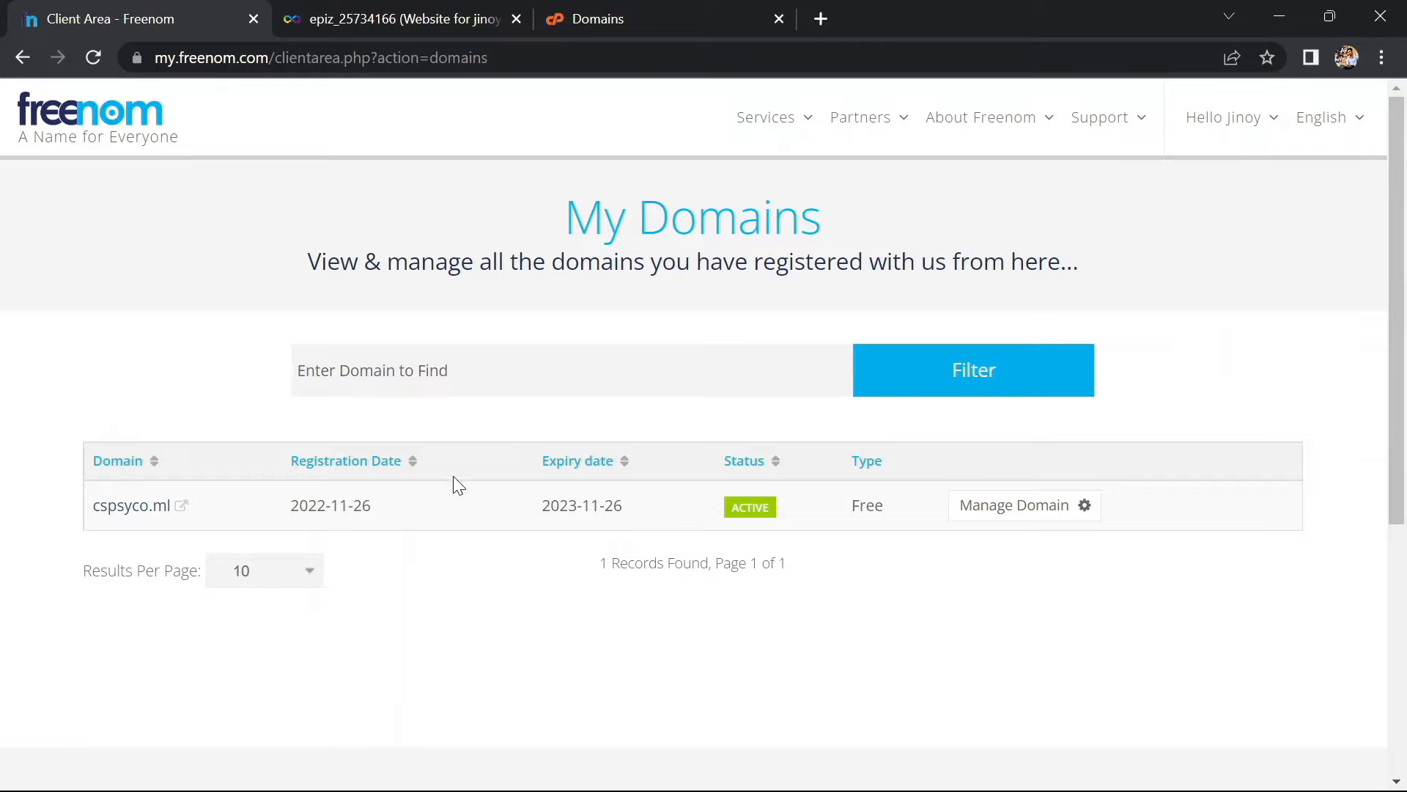
# Switch cspsyco.ml's nameserver settings to custom nameservers
pyautogui.click(1058, 513)
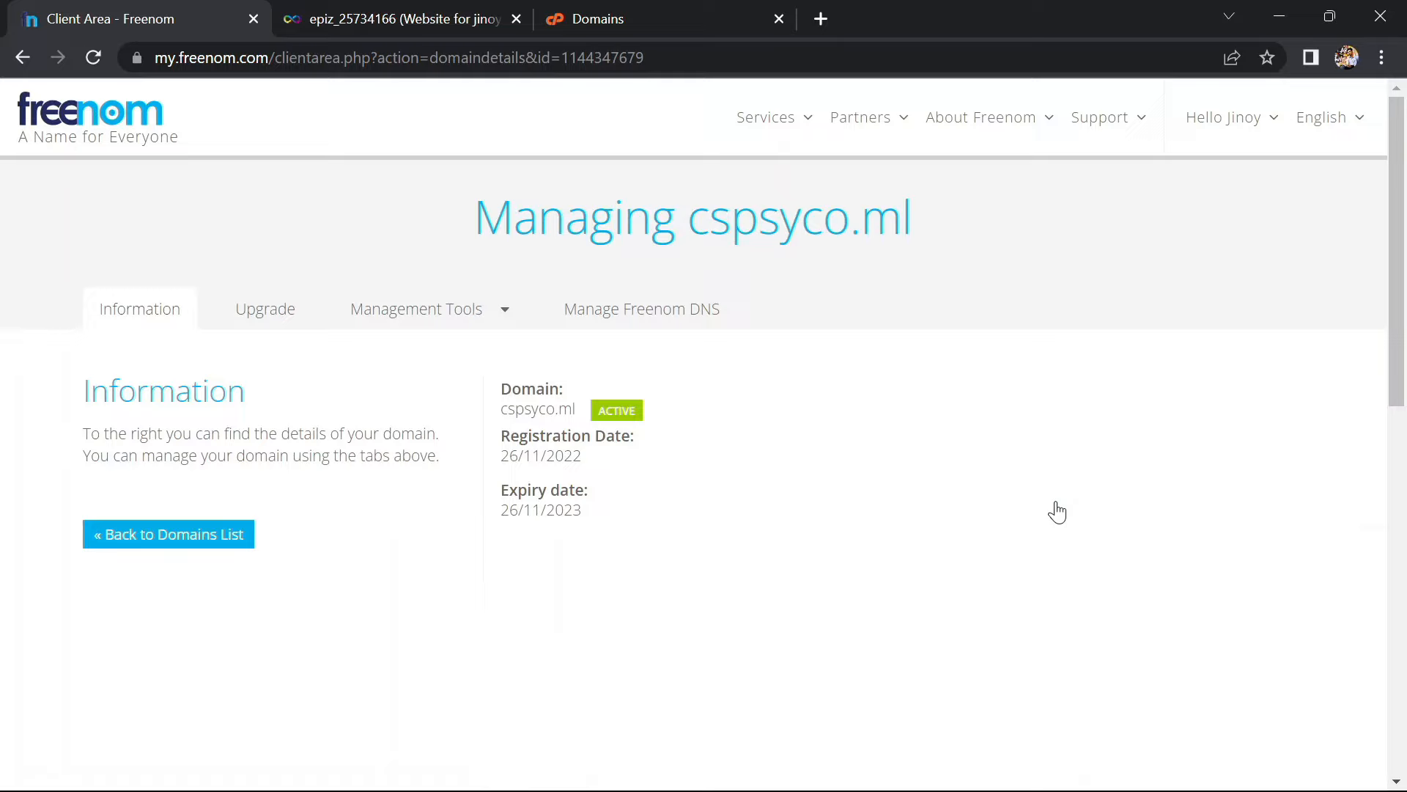
pyautogui.click(412, 315)
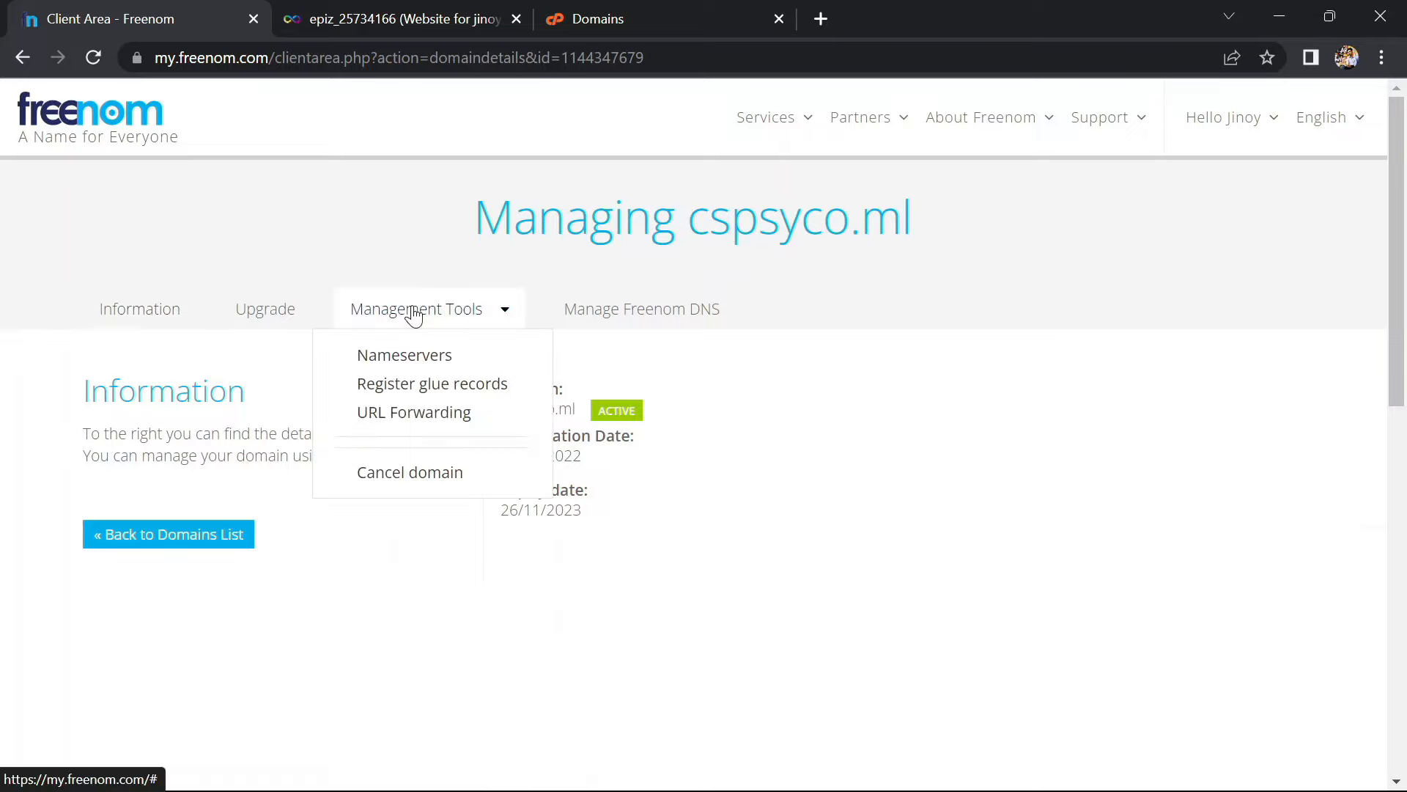
pyautogui.click(409, 358)
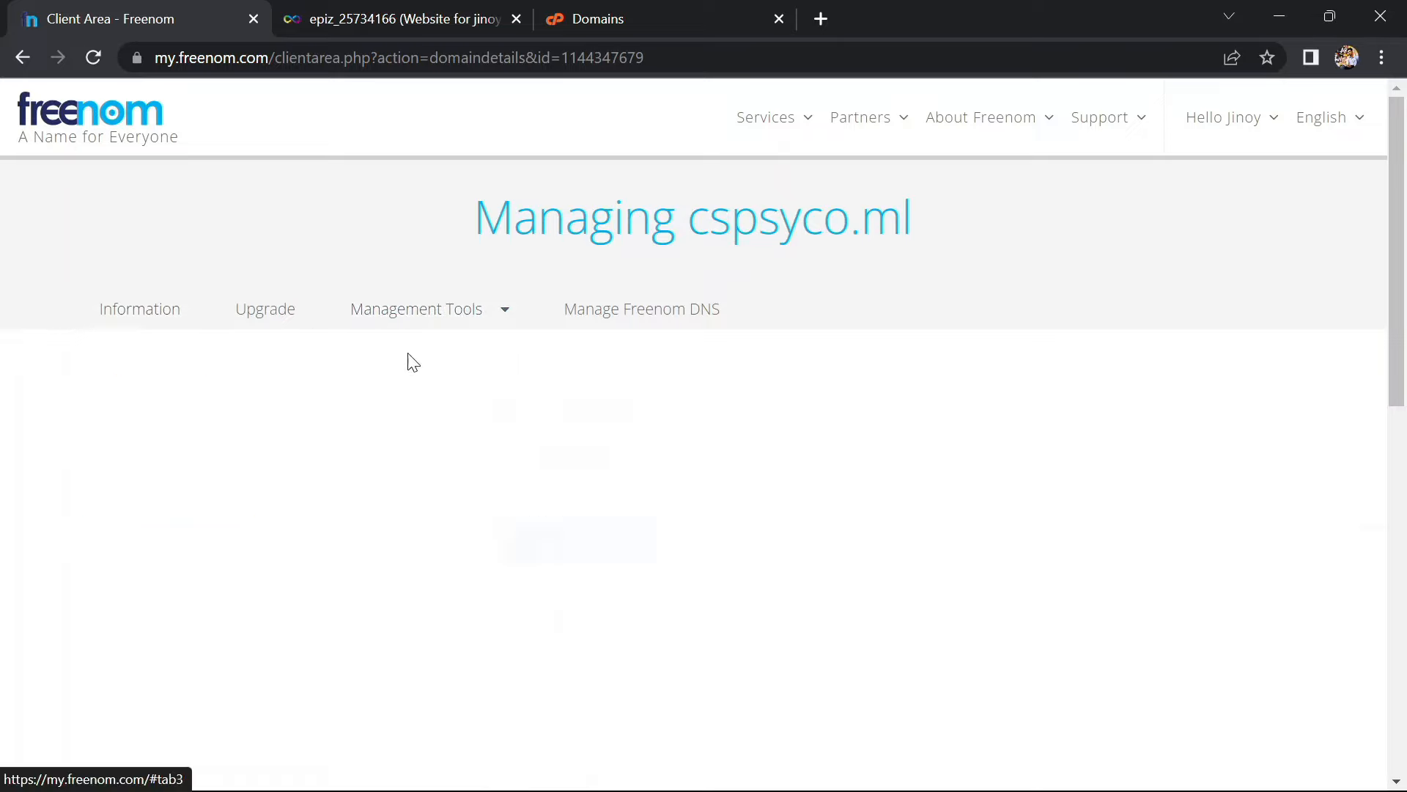
pyautogui.click(582, 541)
pyautogui.click(579, 464)
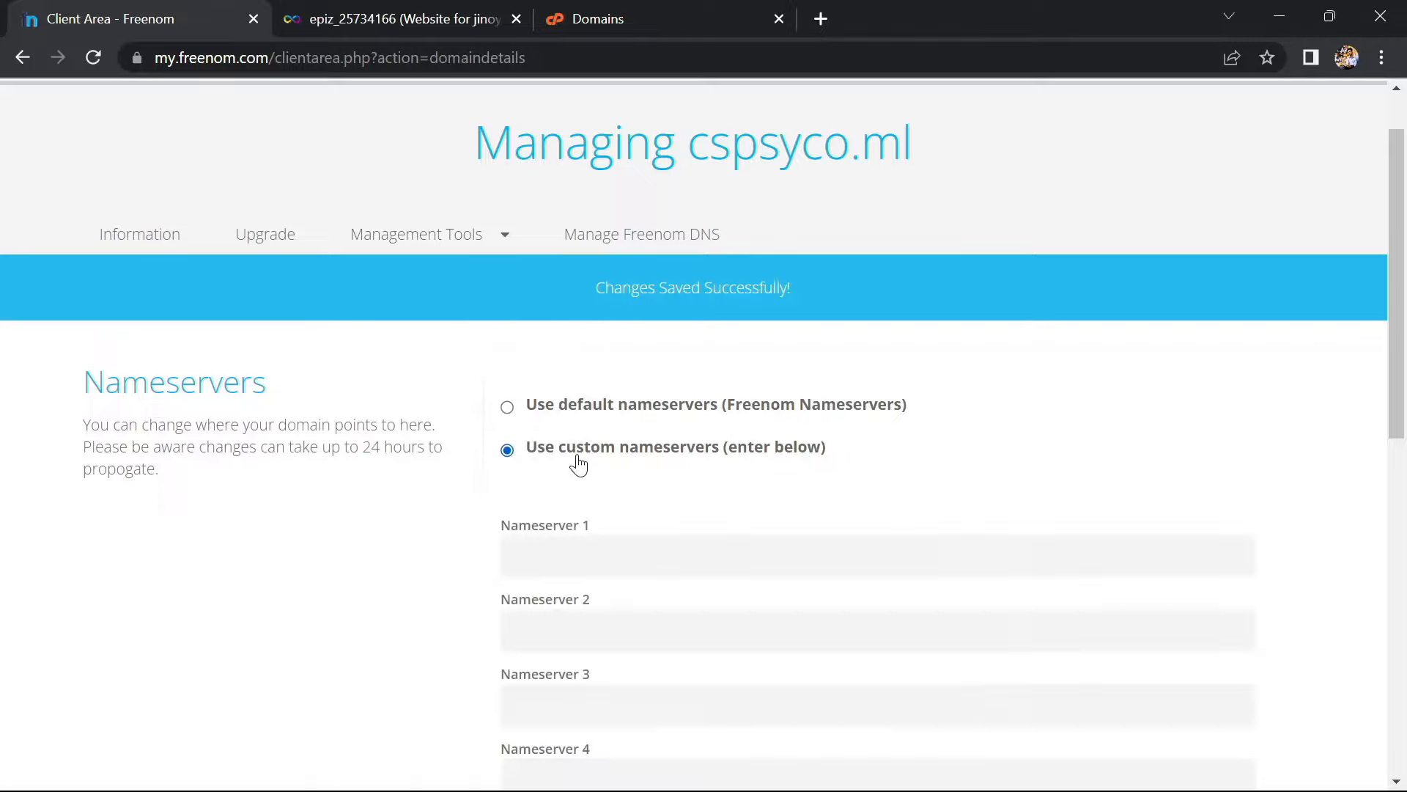
pyautogui.scroll(-1, 590, 524)
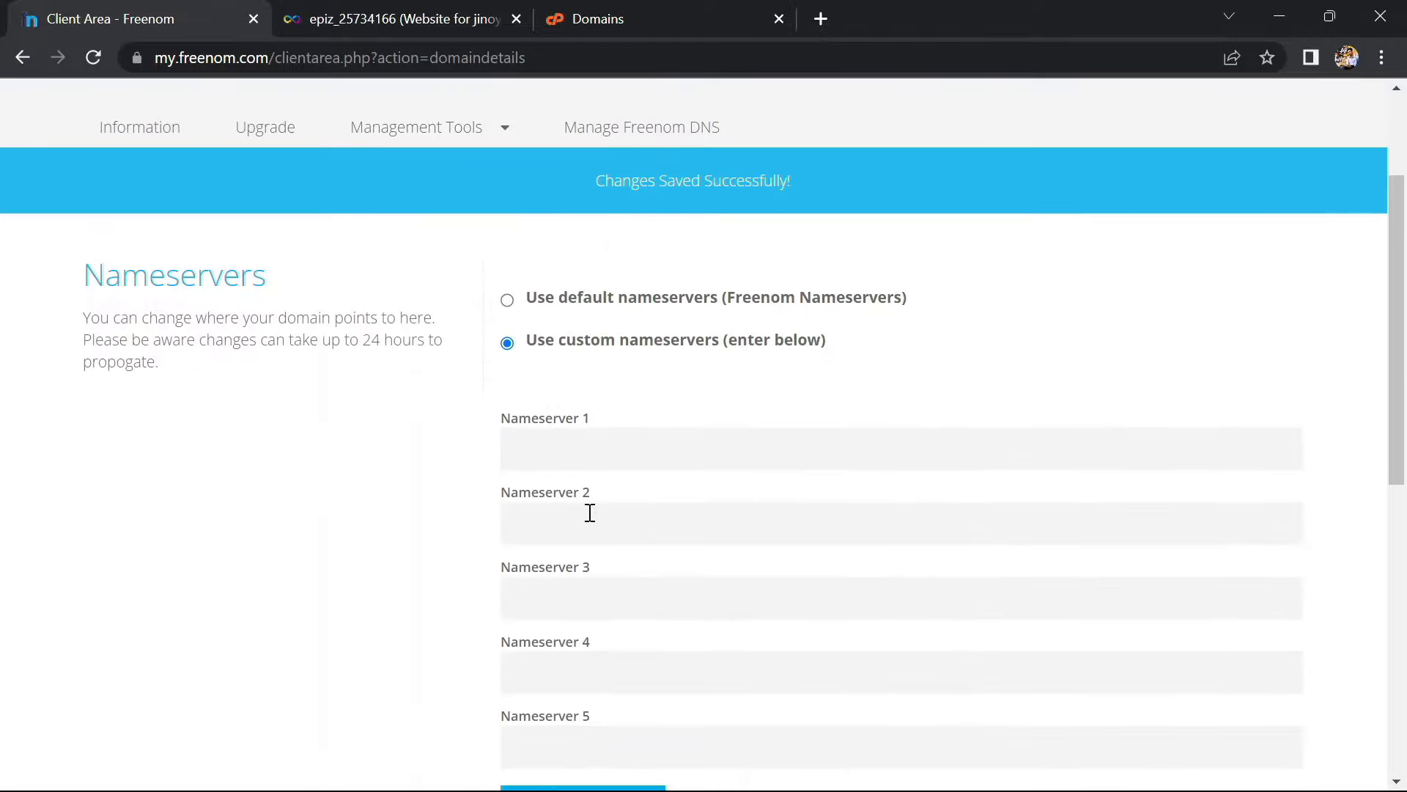
pyautogui.click(561, 456)
# Copy ns1.epizy.com from the hosting panel into the first nameserver field
pyautogui.click(595, 14)
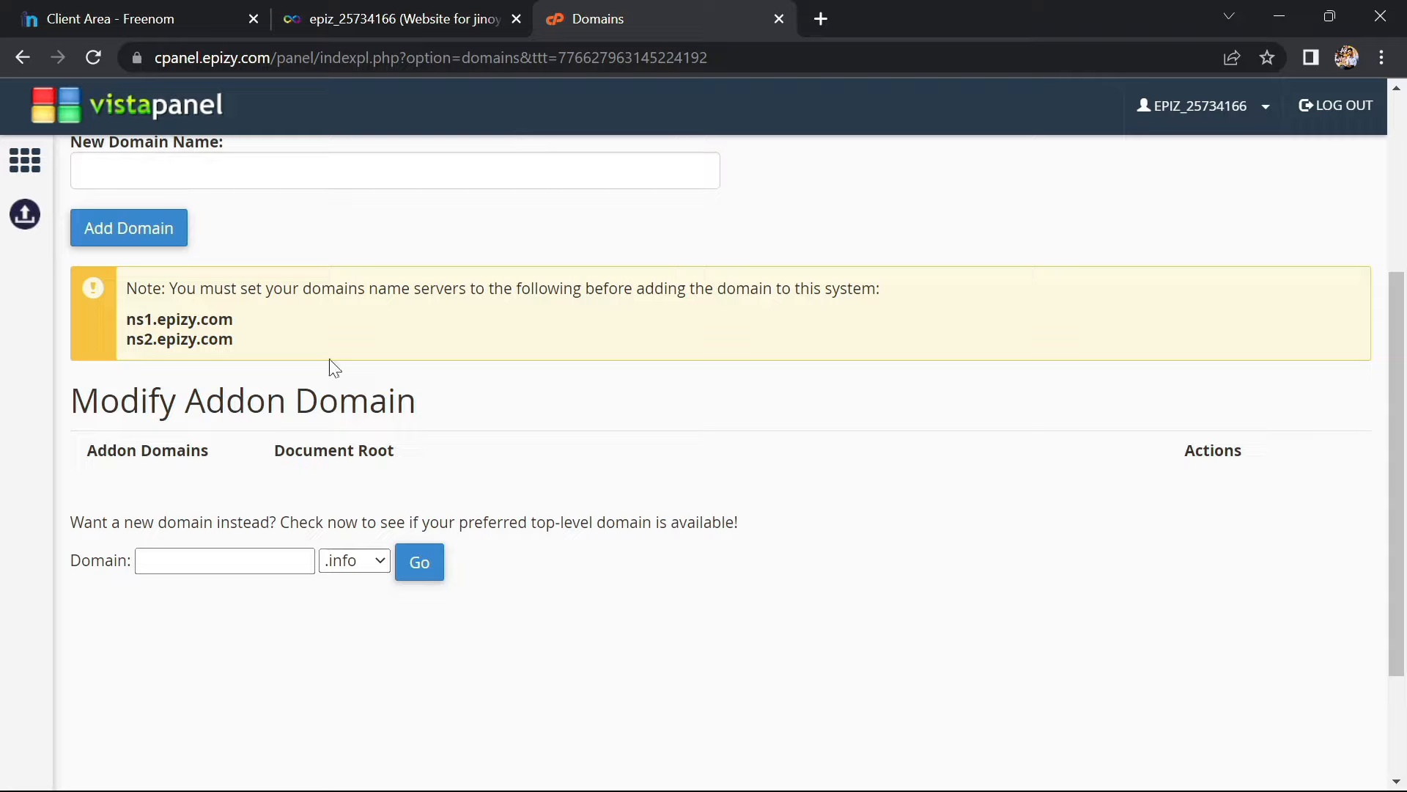
pyautogui.moveTo(240, 320); pyautogui.dragTo(126, 325)
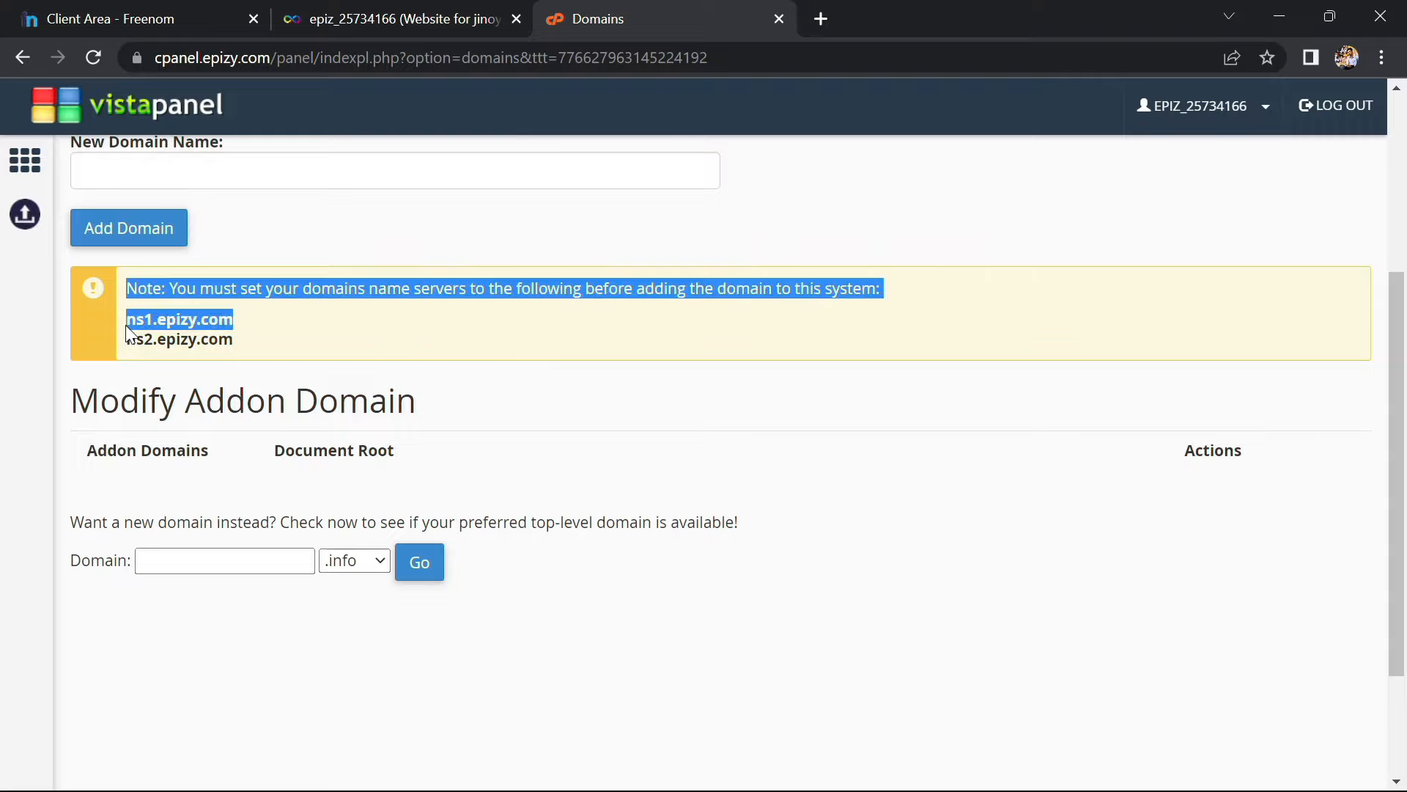
pyautogui.tripleClick(173, 321)
pyautogui.hotkey('ctrl', 'c')
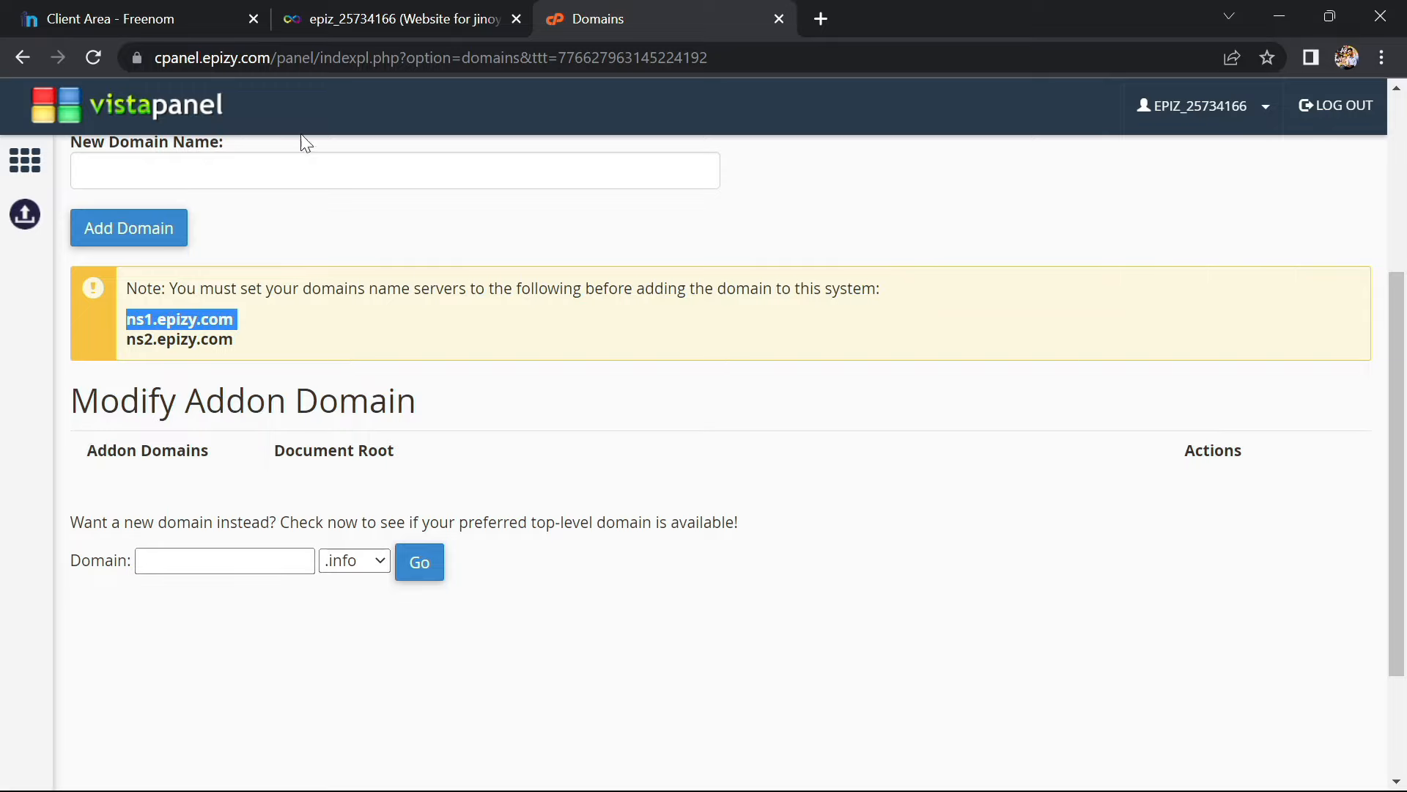
pyautogui.click(484, 15)
pyautogui.click(167, 9)
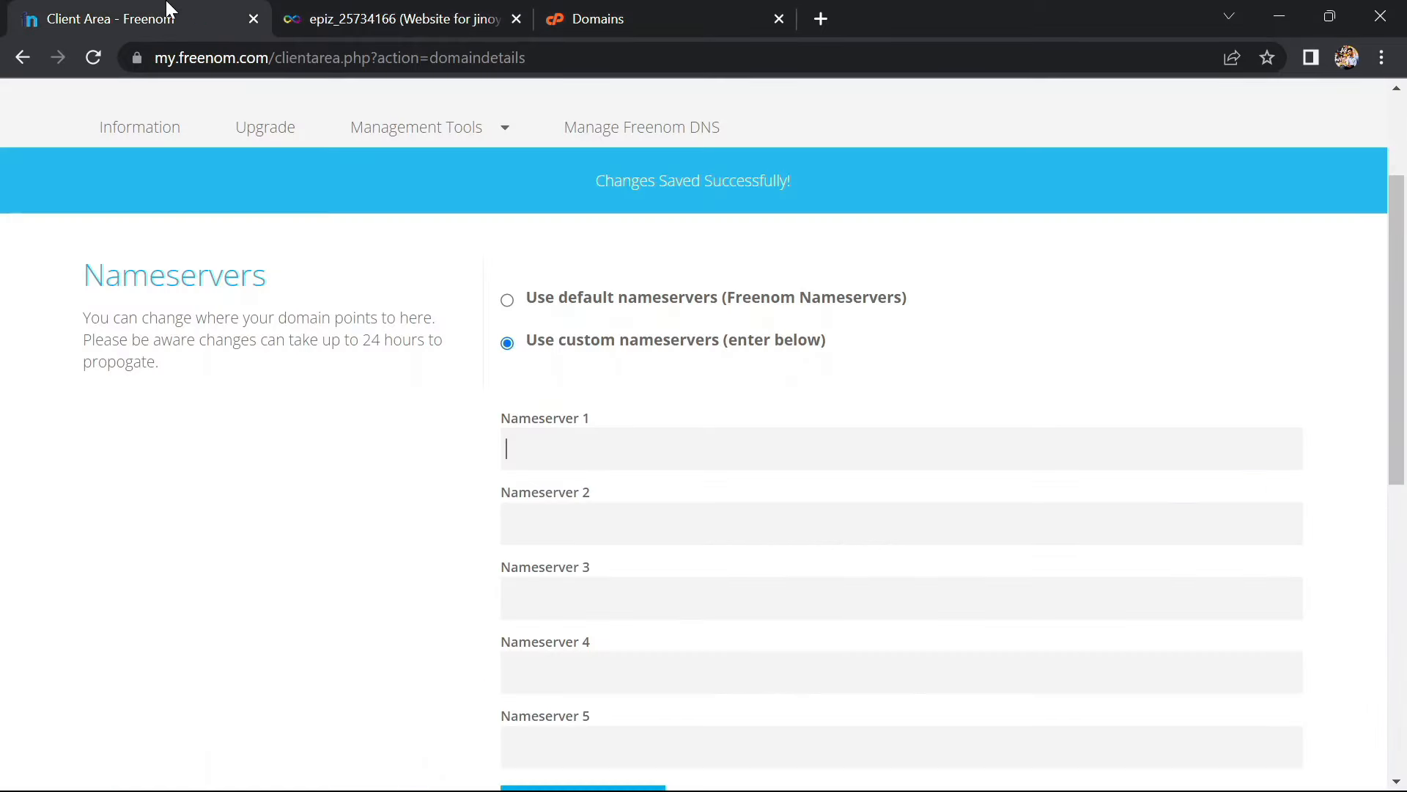
pyautogui.click(532, 451)
pyautogui.hotkey('ctrl', 'v')
# Copy ns2.epizy.com into the second nameserver field and save the nameserver change
pyautogui.click(614, 9)
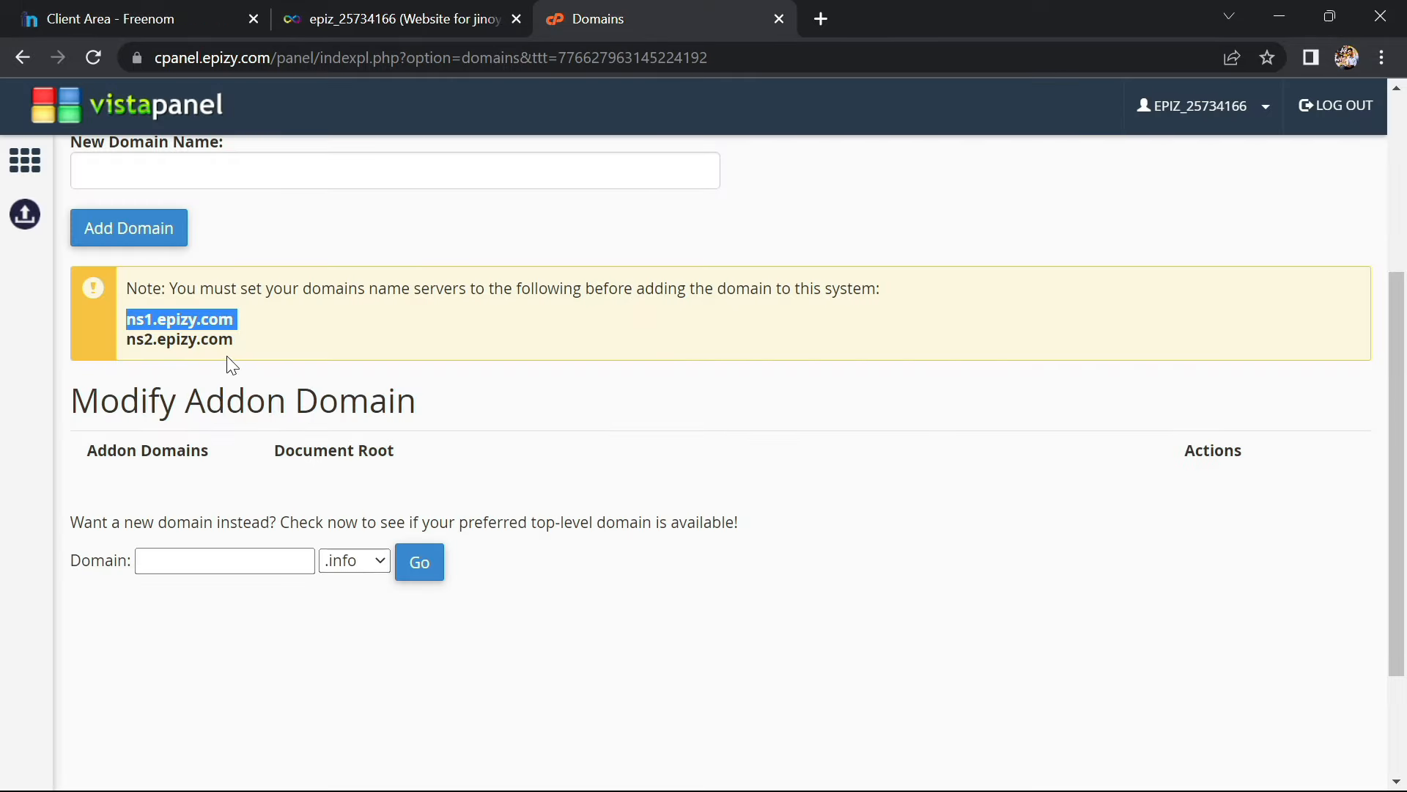
pyautogui.tripleClick(189, 339)
pyautogui.hotkey('ctrl', 'c')
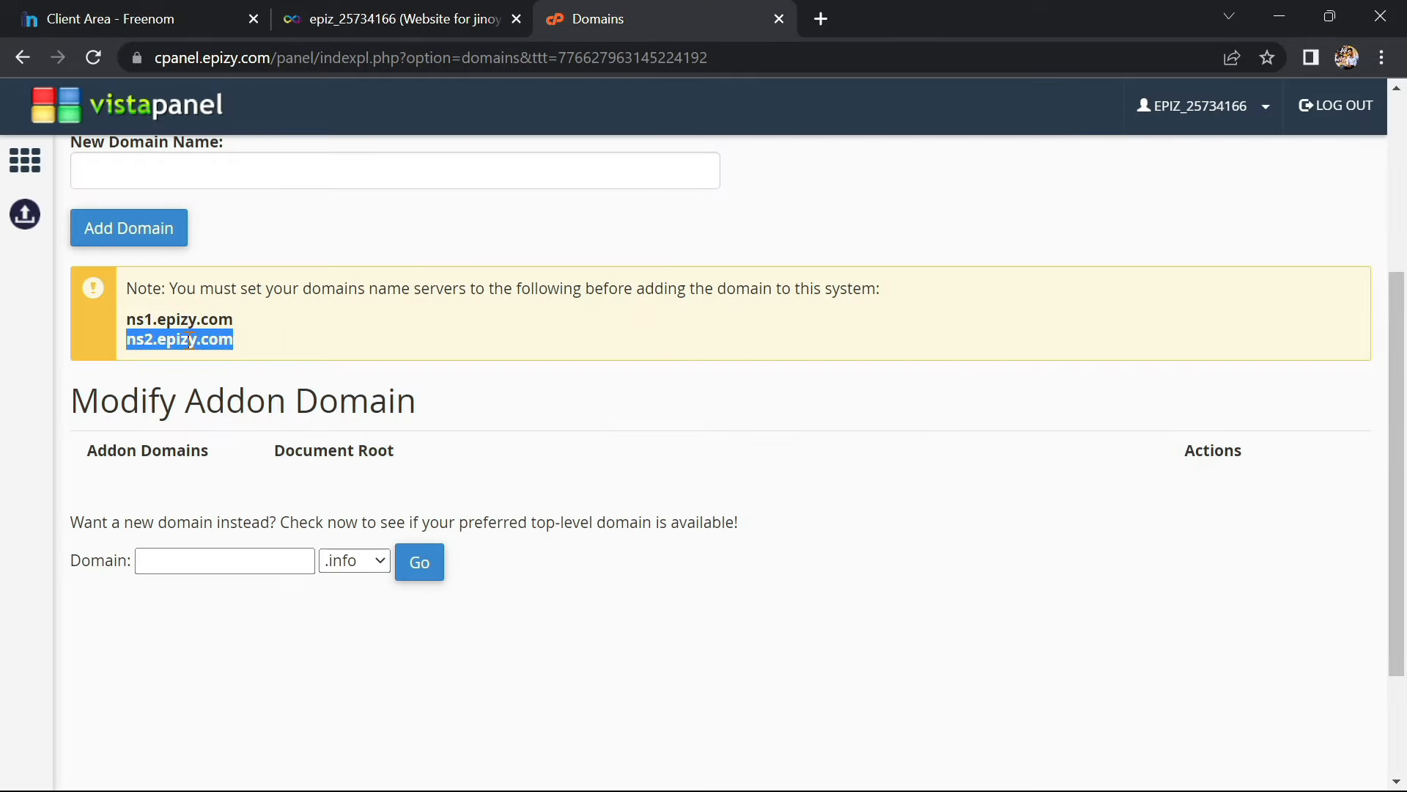
pyautogui.click(159, 11)
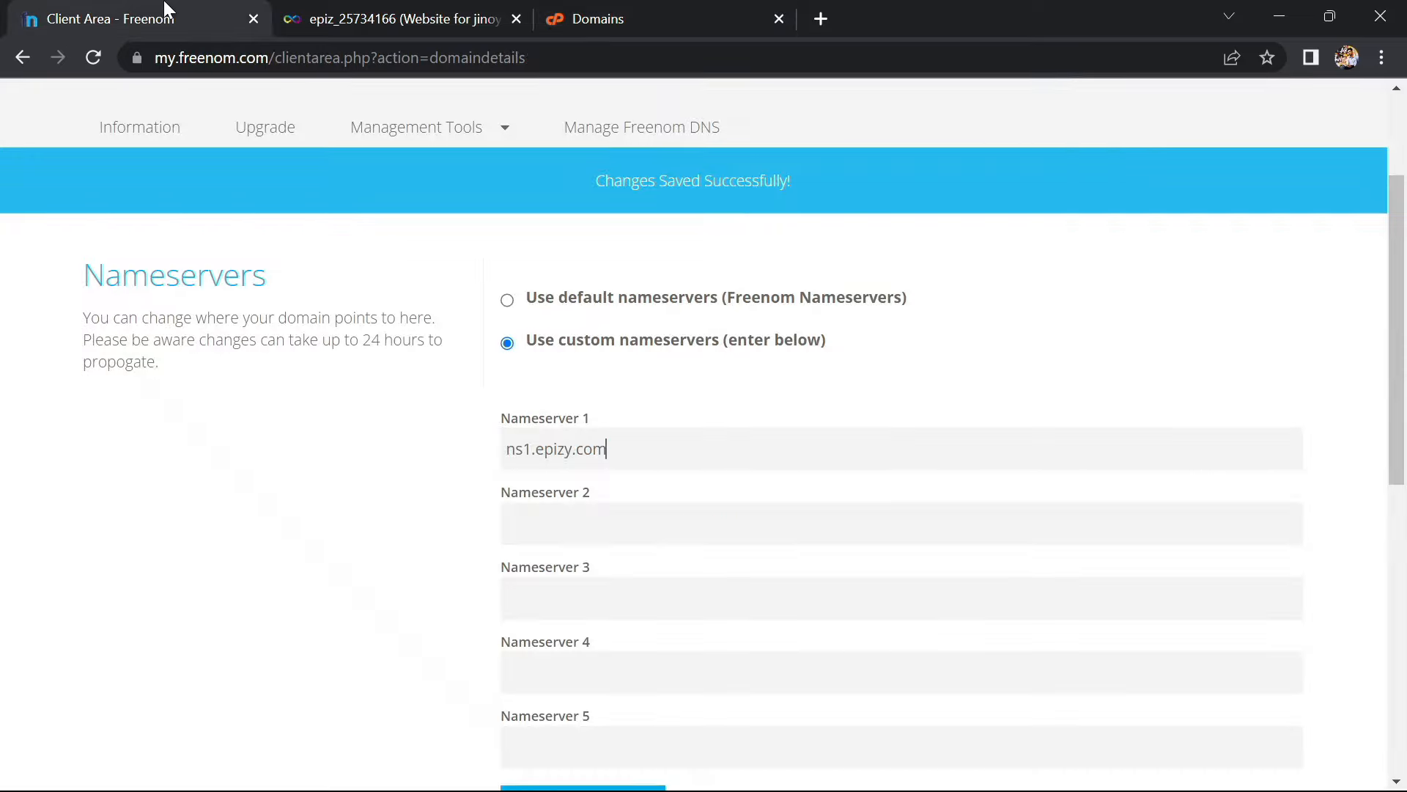
pyautogui.click(579, 527)
pyautogui.hotkey('ctrl', 'v')
pyautogui.scroll(-2, 578, 527)
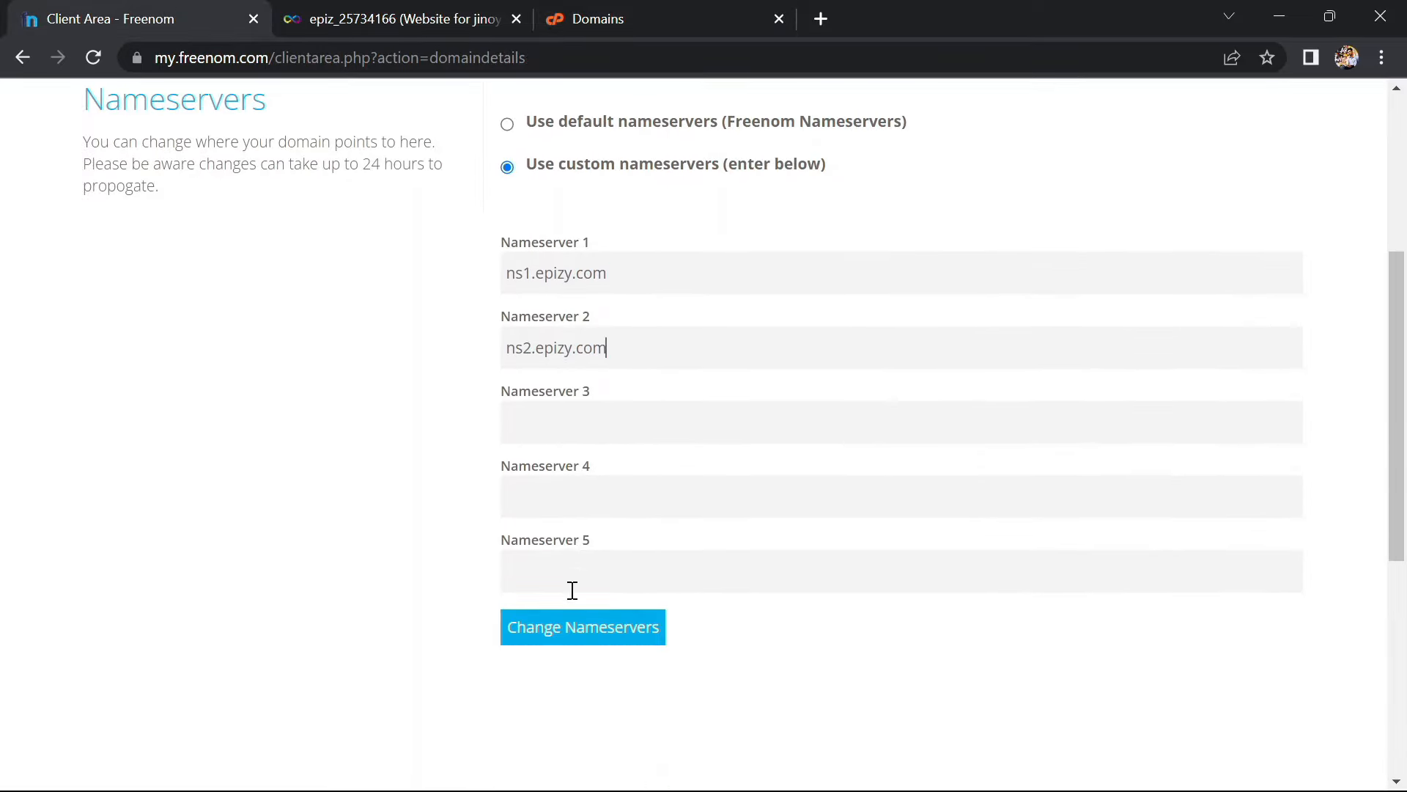
pyautogui.click(578, 632)
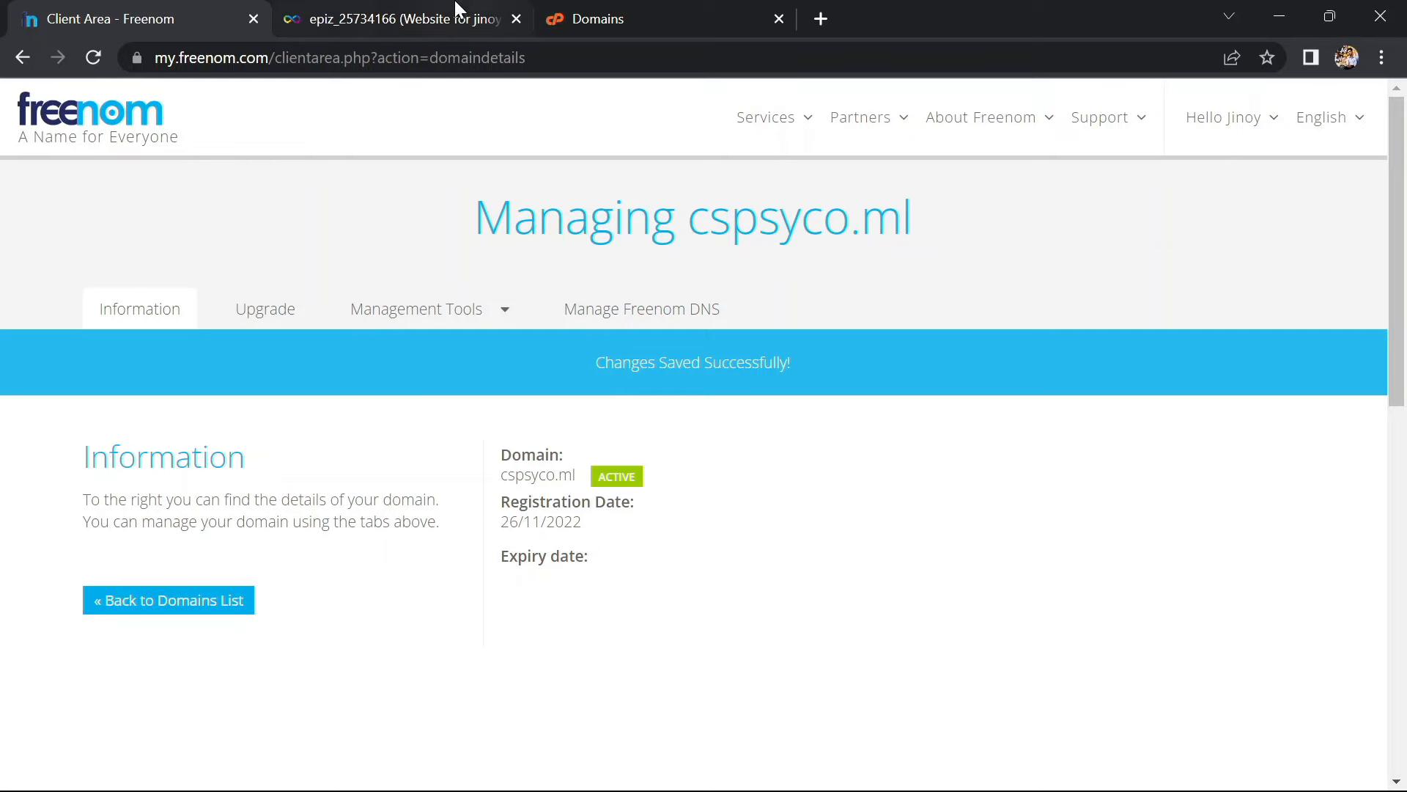
pyautogui.click(595, 9)
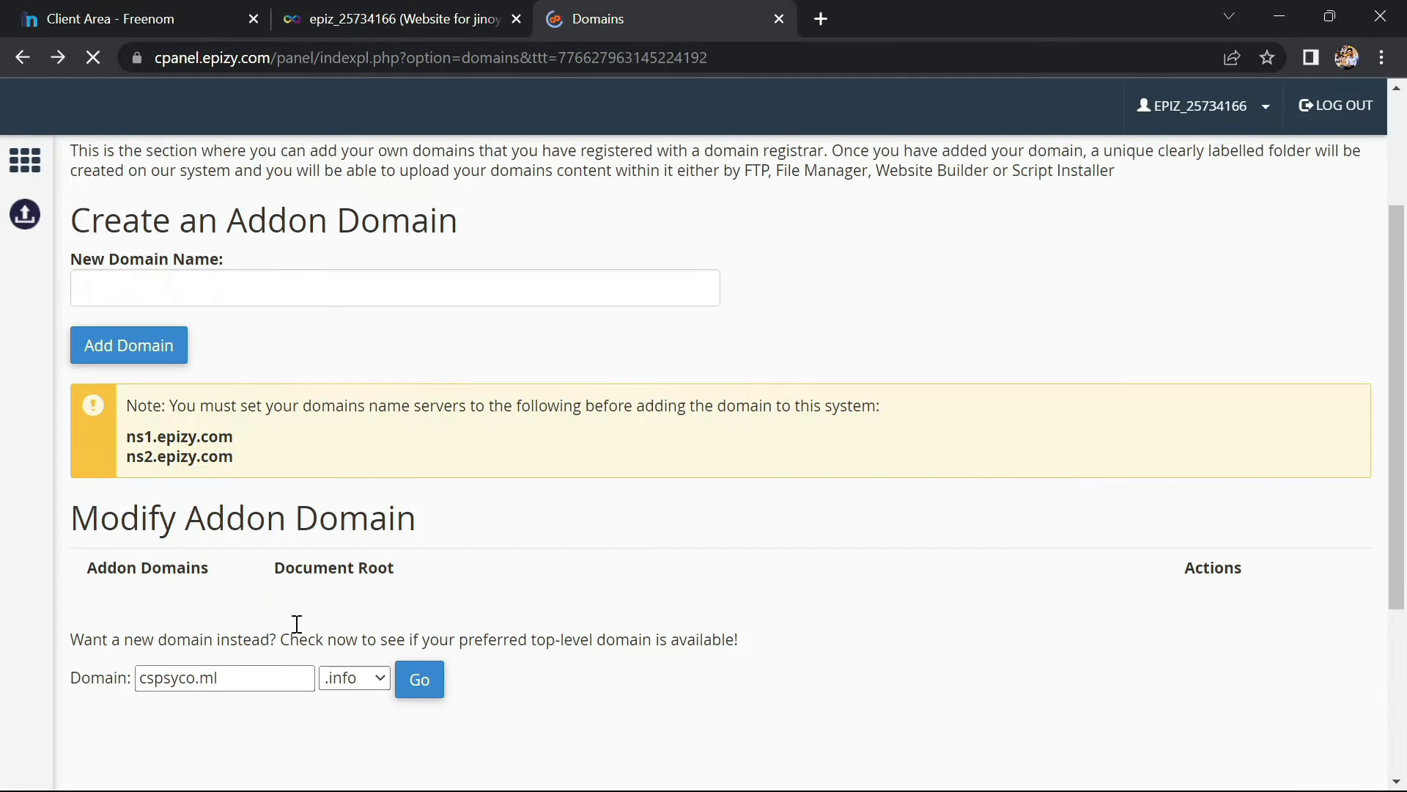
# Submit cspsyco.ml as a new addon domain; the error demands nameservers ns1–ns5.byet.org
pyautogui.click(268, 478)
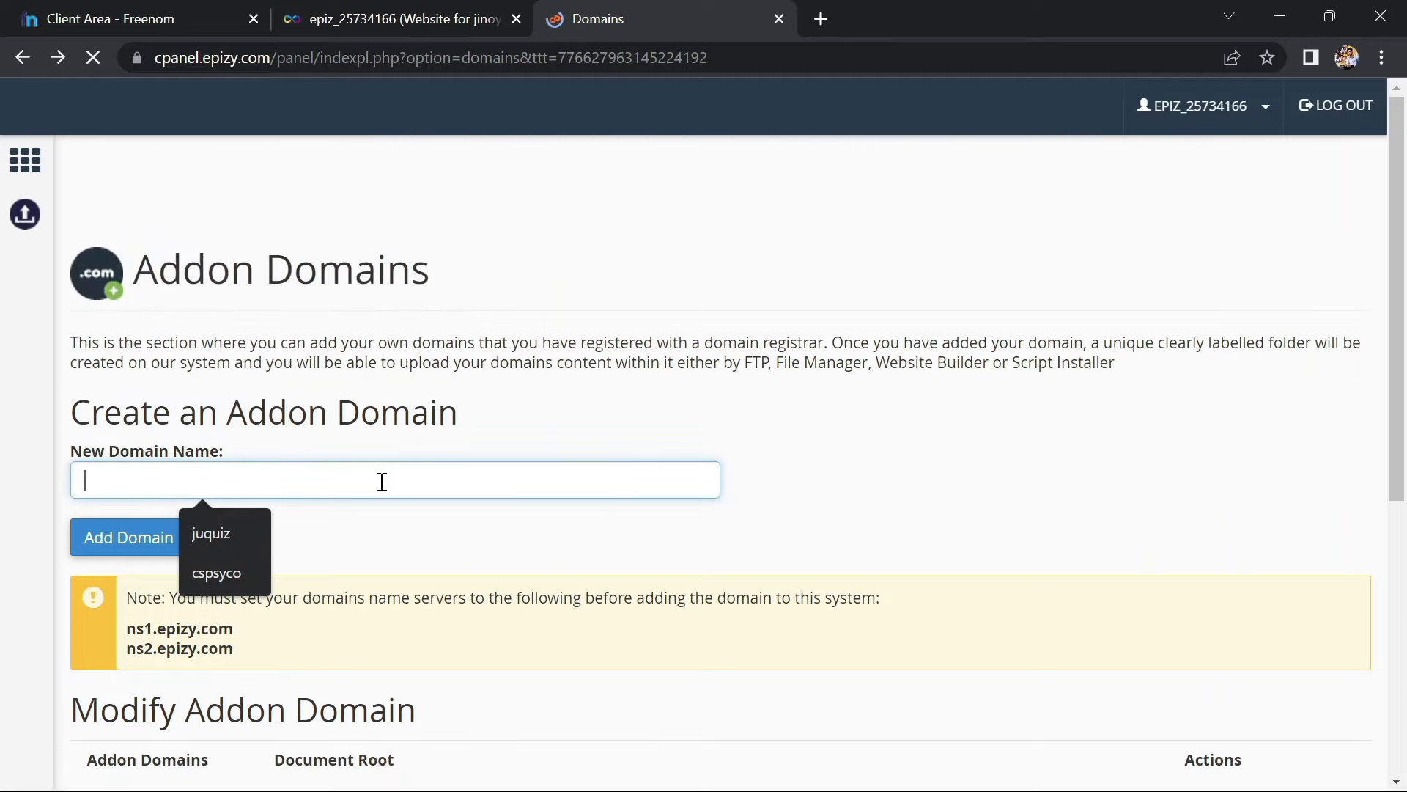
pyautogui.write('cs')
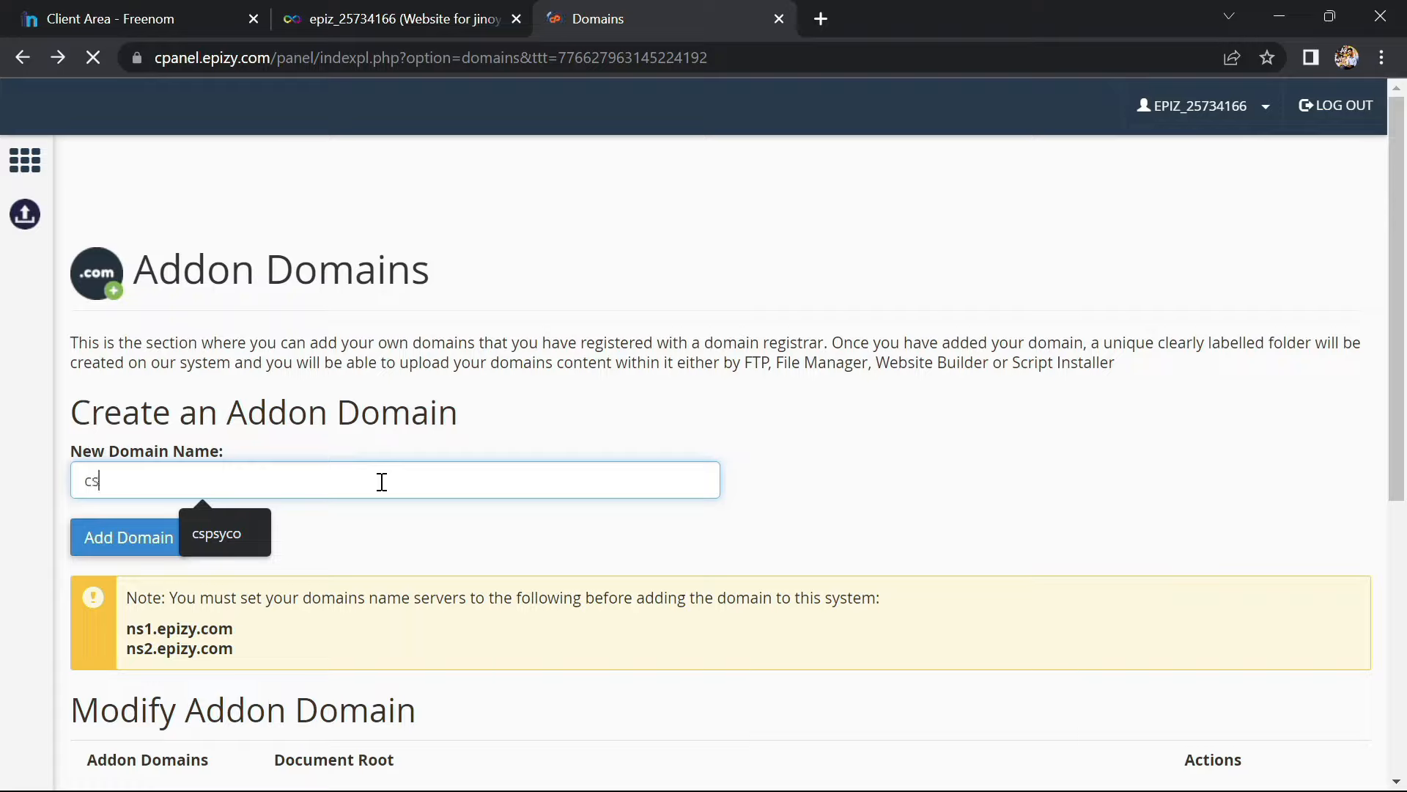
pyautogui.write('psyco.ml')
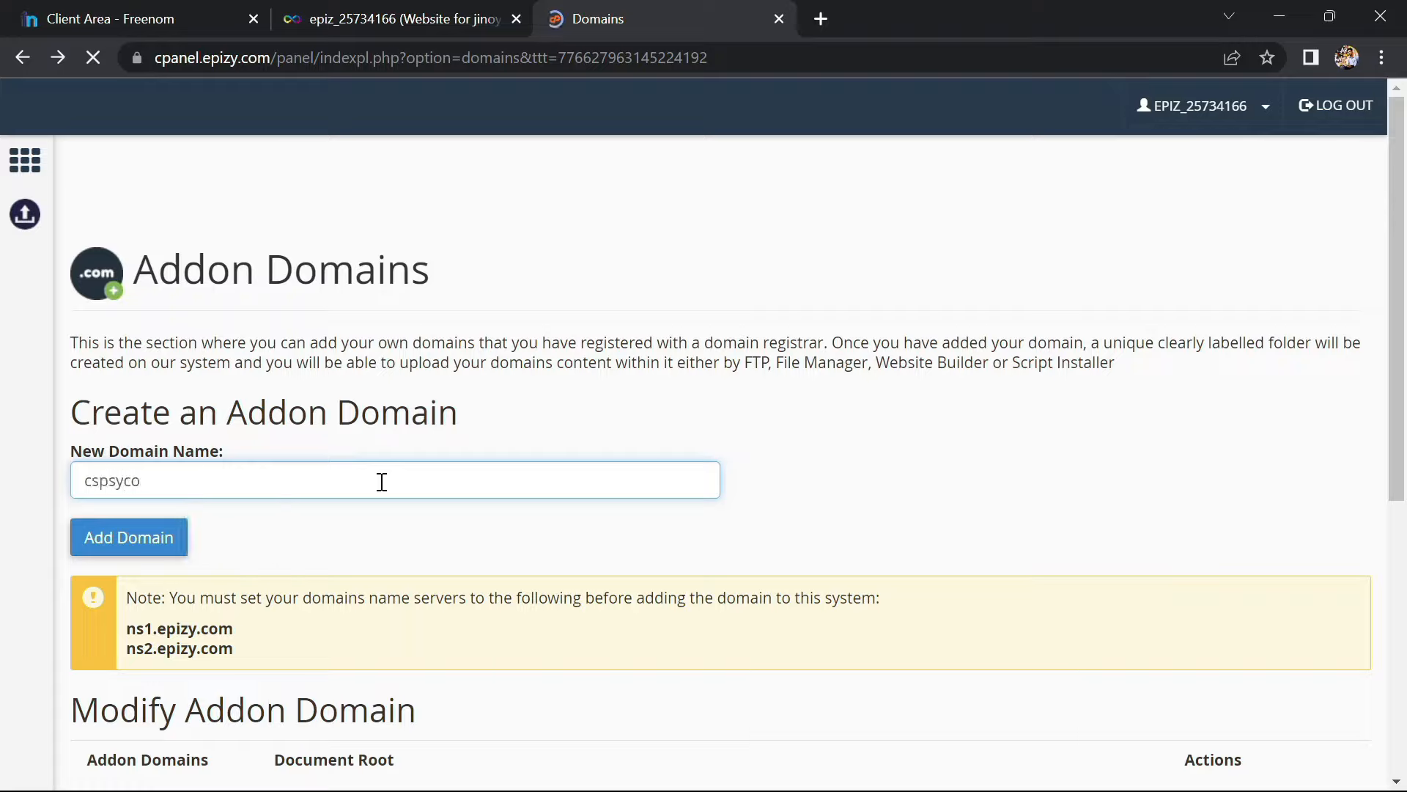
pyautogui.click(121, 539)
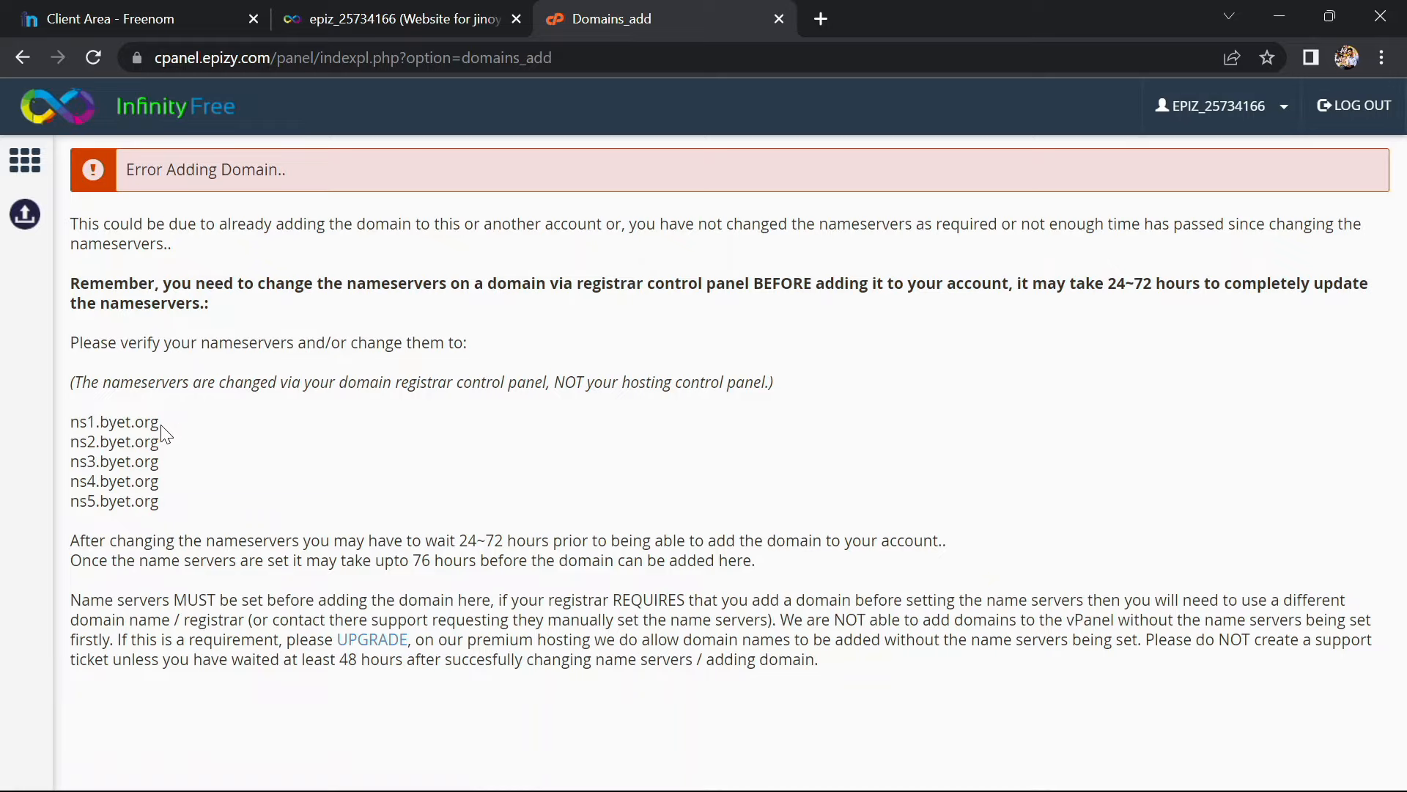
pyautogui.moveTo(159, 425); pyautogui.dragTo(75, 424)
pyautogui.hotkey('ctrl', 'c')
# Reopen cspsyco.ml's nameserver settings and replace the first nameserver with ns1.byet.org
pyautogui.click(433, 10)
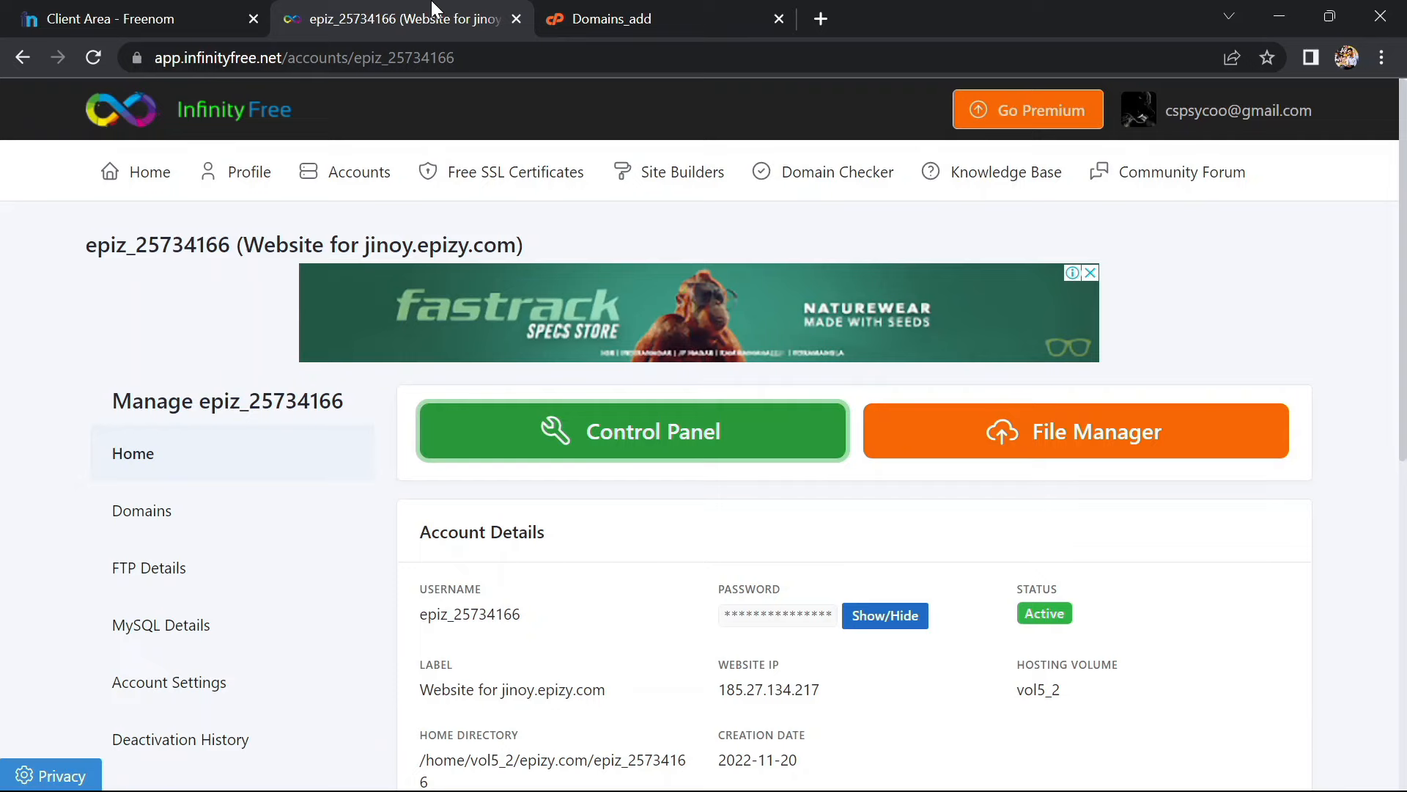
pyautogui.click(165, 11)
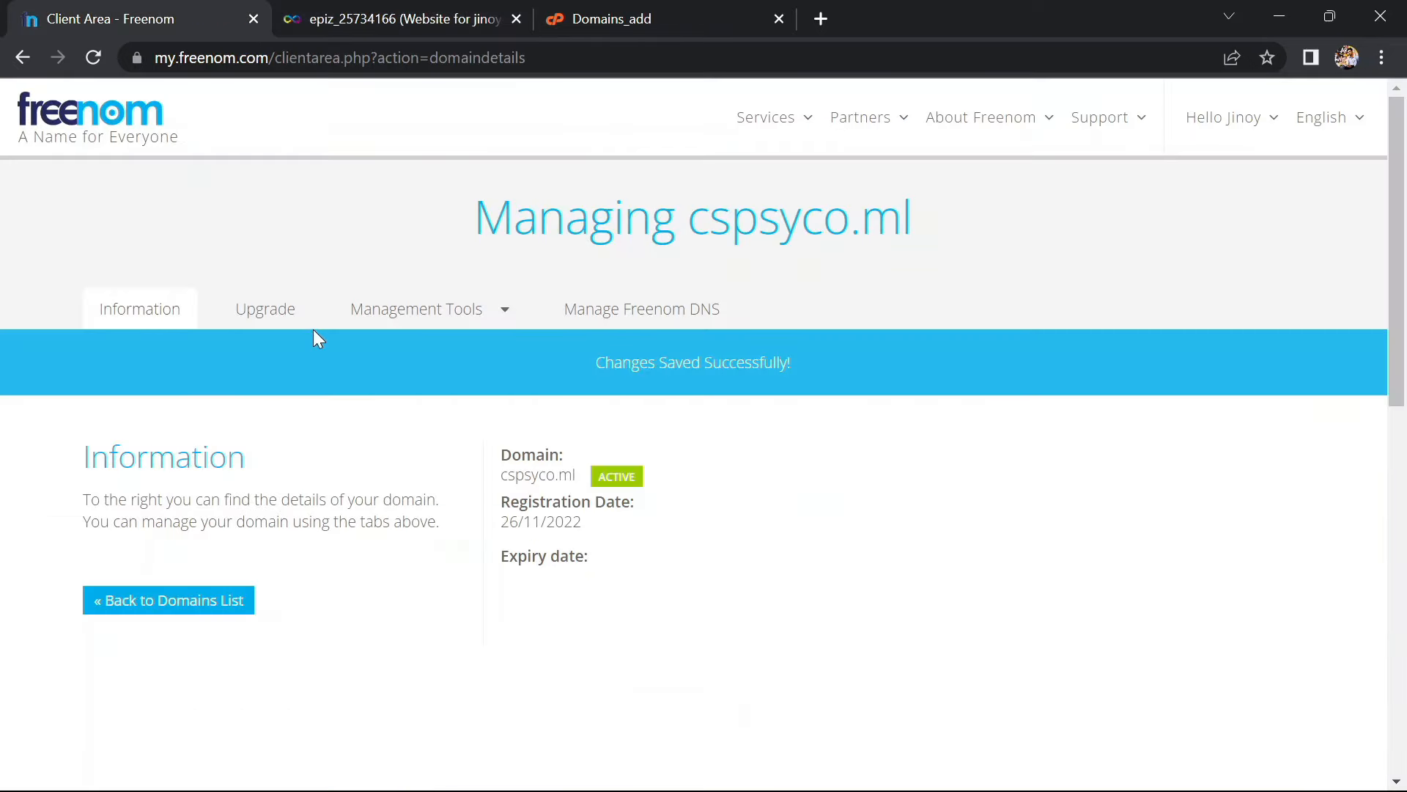
pyautogui.click(385, 321)
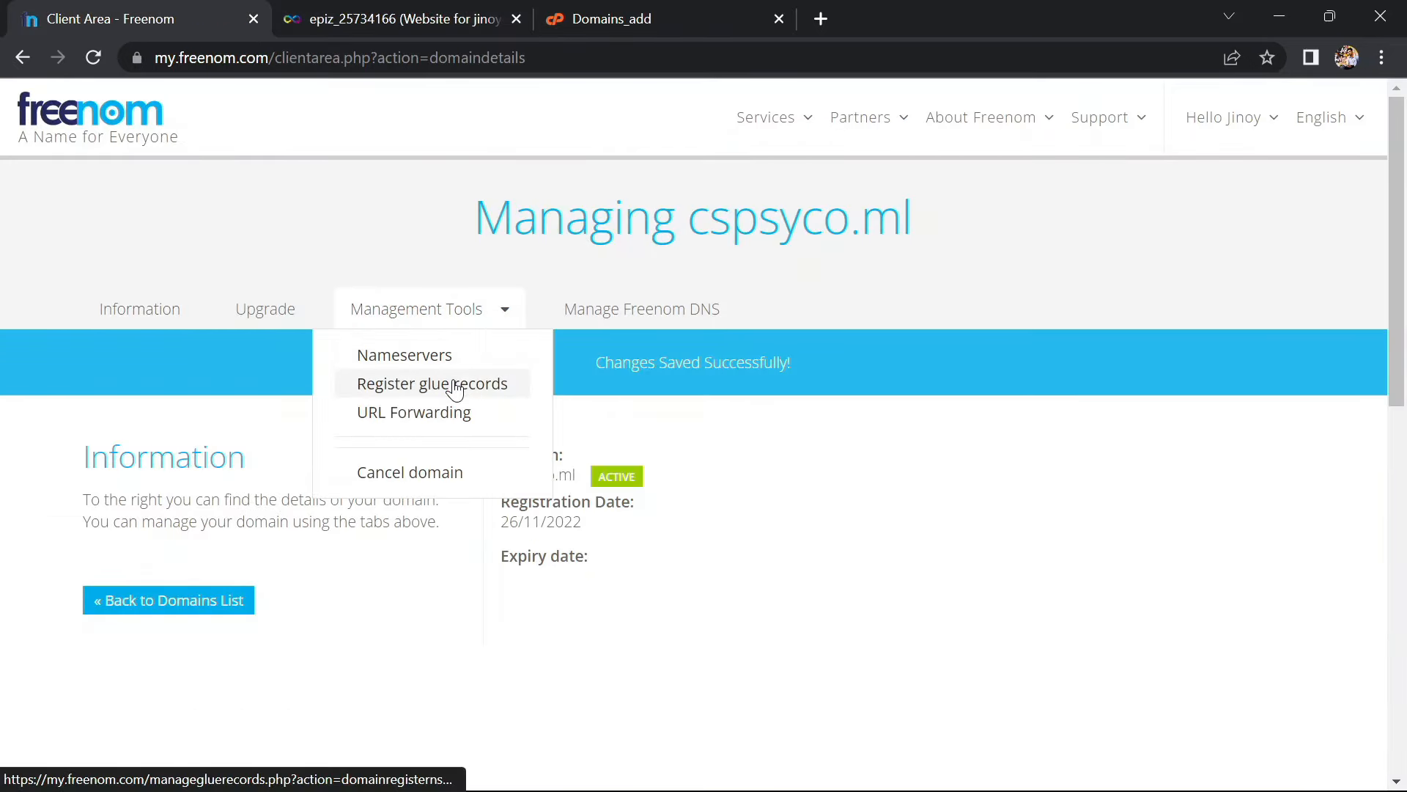
pyautogui.click(443, 357)
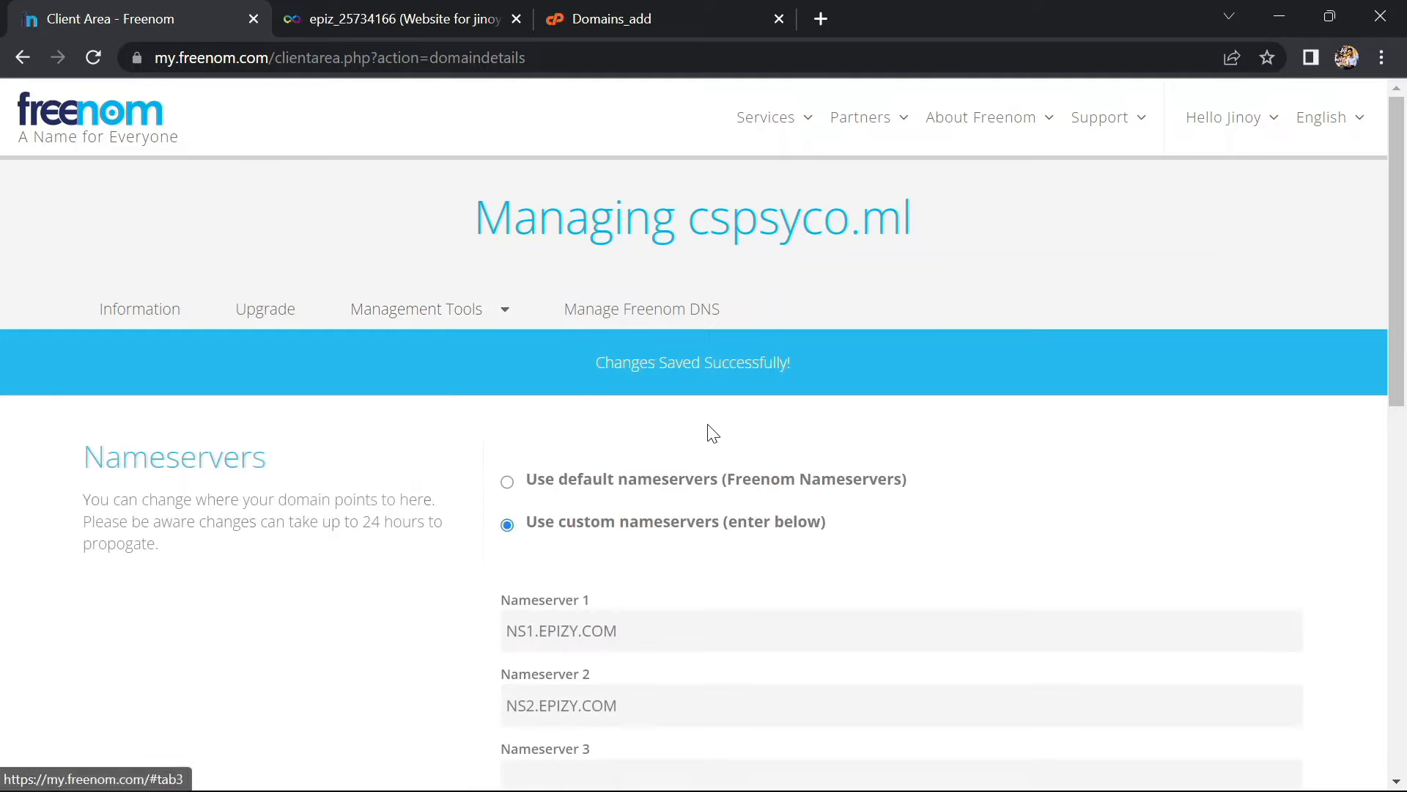
pyautogui.scroll(-1, 660, 609)
pyautogui.moveTo(631, 570); pyautogui.dragTo(416, 571)
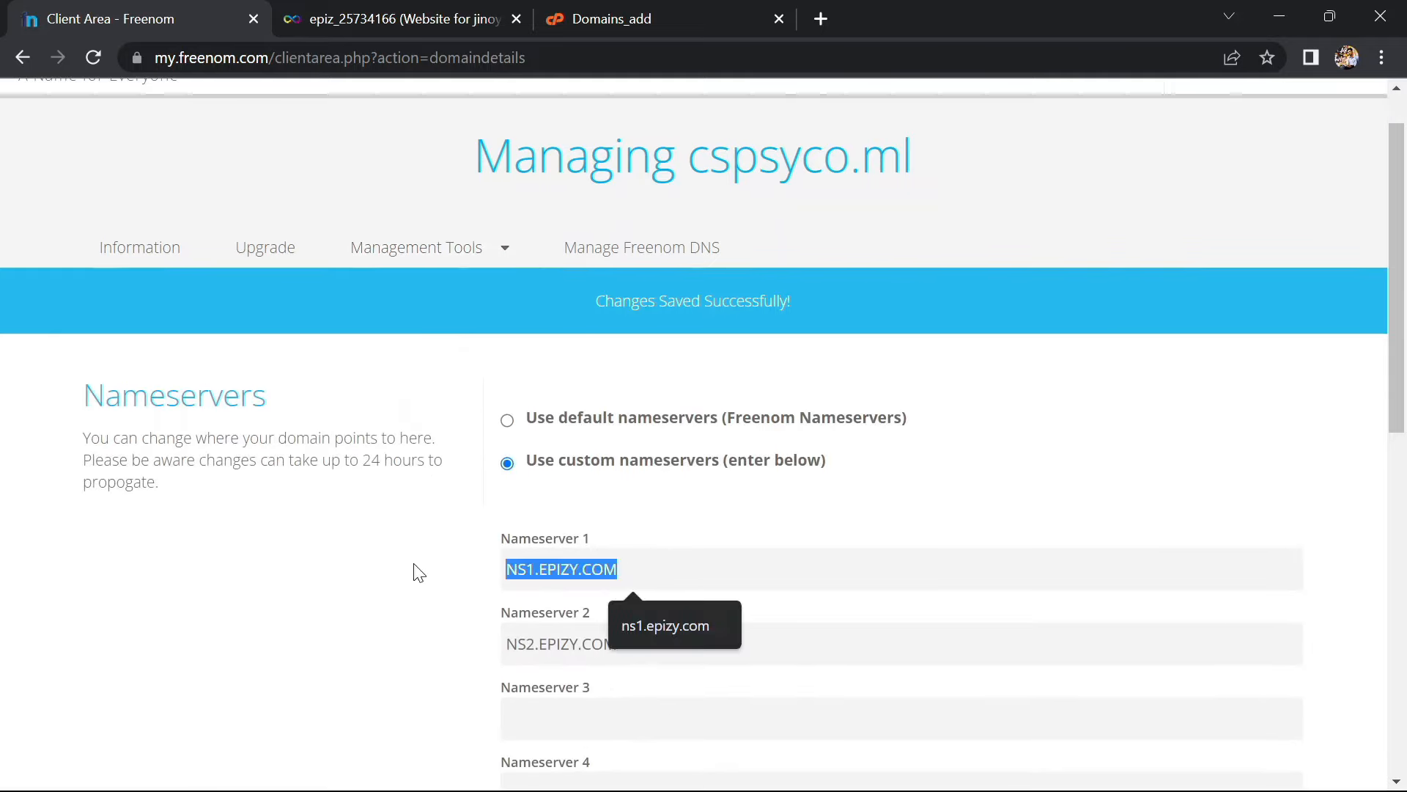
pyautogui.hotkey('ctrl', 'v')
# Replace the second nameserver NS2.EPIZY.COM with the byet.org address
pyautogui.click(380, 9)
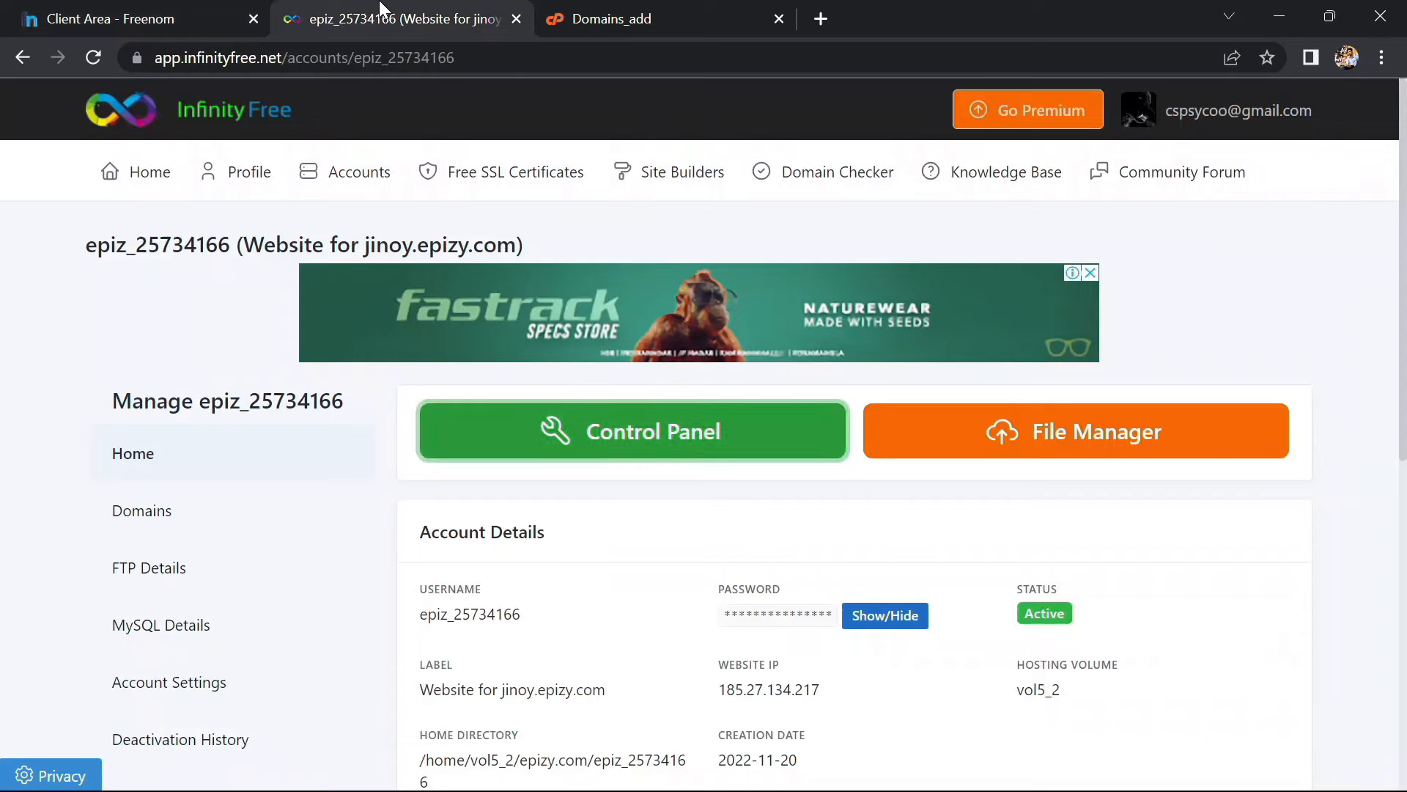
pyautogui.click(579, 19)
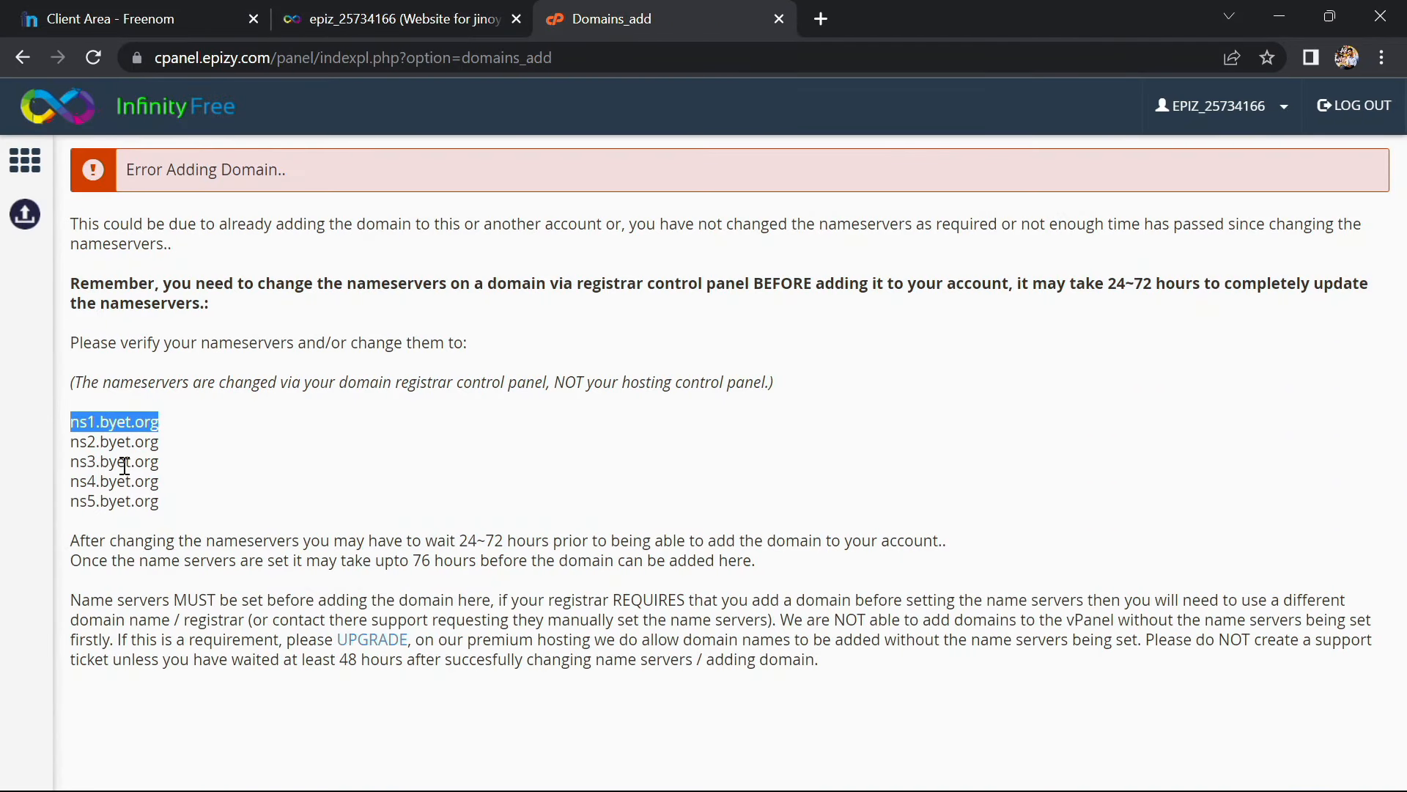
pyautogui.click(117, 18)
pyautogui.scroll(-3, 510, 559)
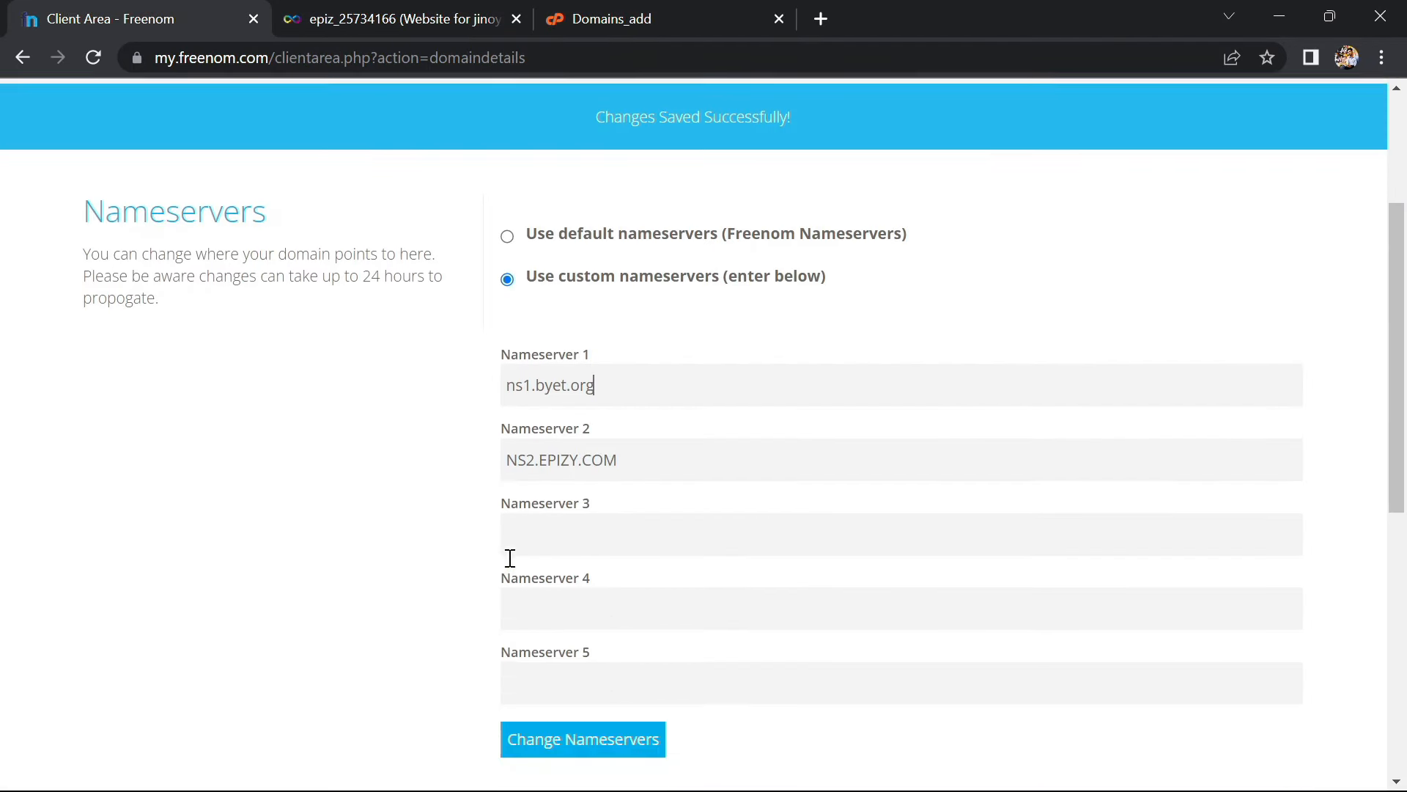
pyautogui.doubleClick(650, 423)
pyautogui.moveTo(650, 424); pyautogui.dragTo(449, 446)
pyautogui.write('ns1.byet.org')
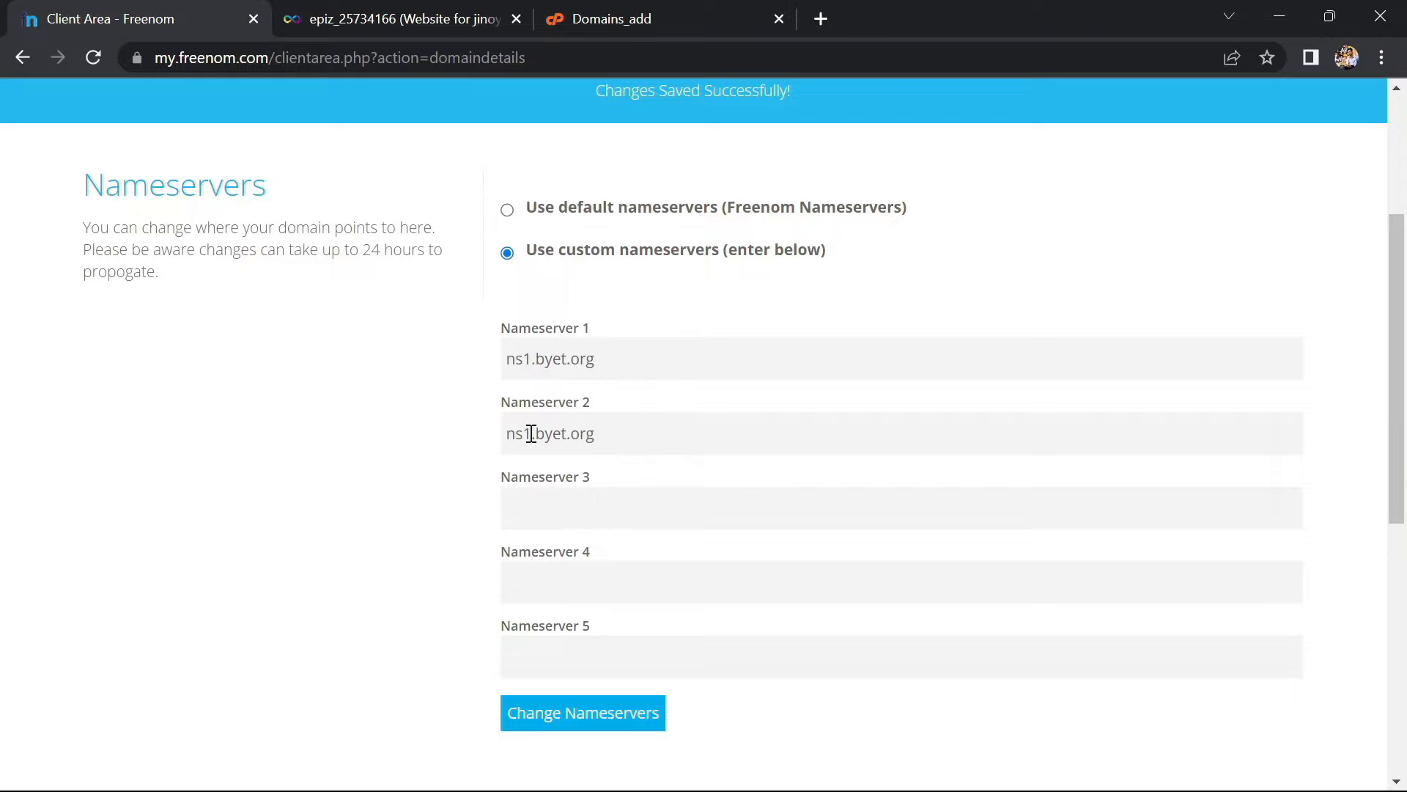
# Fill the third, fourth and fifth nameservers with ns3, ns4 and ns5.byet.org, then save
pyautogui.click(536, 496)
pyautogui.write('ns1.byet.org')
pyautogui.press('BackSpace')
pyautogui.write('3')
pyautogui.click(541, 587)
pyautogui.write('ns1.byet.org')
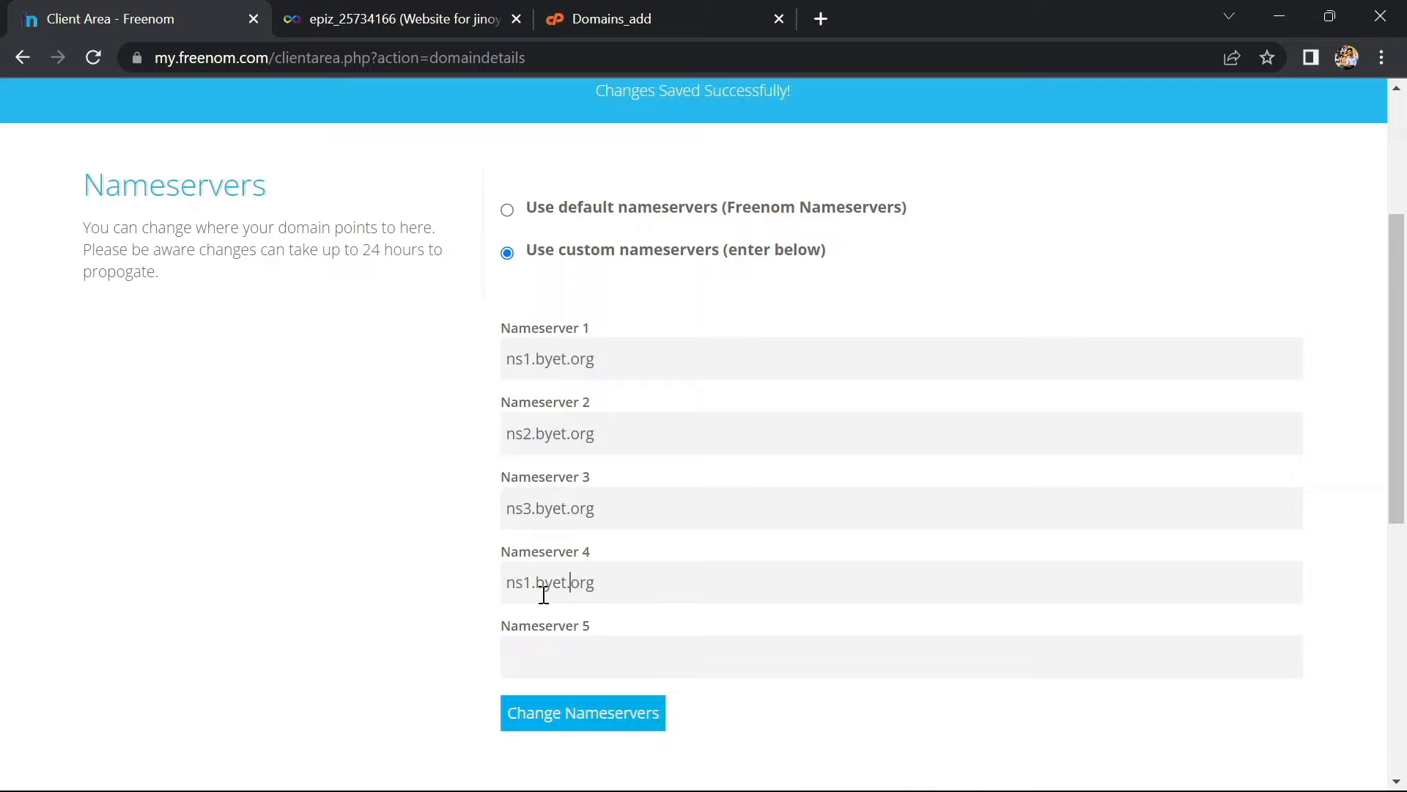
pyautogui.press('BackSpace')
pyautogui.write('4')
pyautogui.click(543, 666)
pyautogui.write('ns1.byet.org')
pyautogui.click(549, 709)
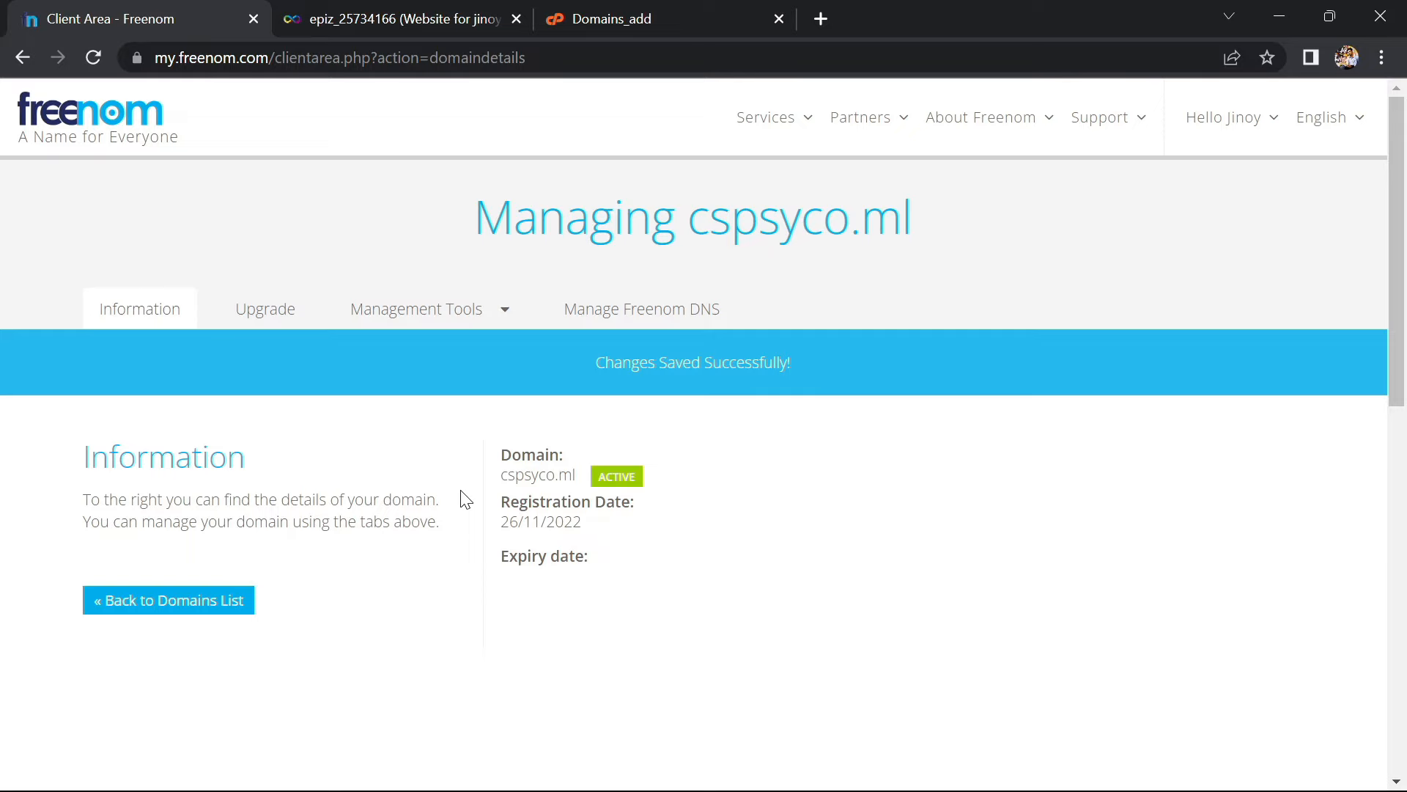
# Resubmit the cspsyco.ml addon domain request, getting the domain-added confirmation and DNS propagation note
pyautogui.click(561, 18)
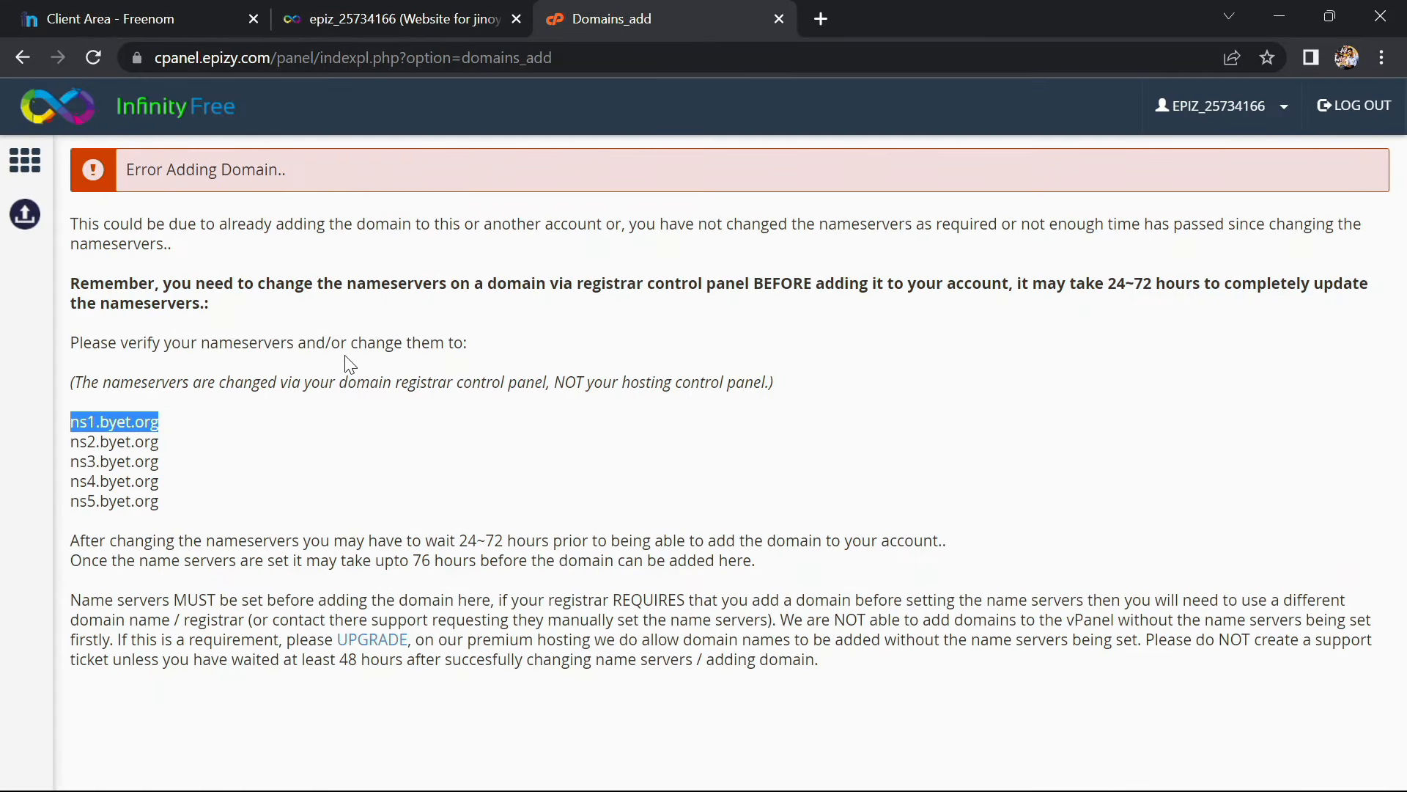
pyautogui.click(105, 57)
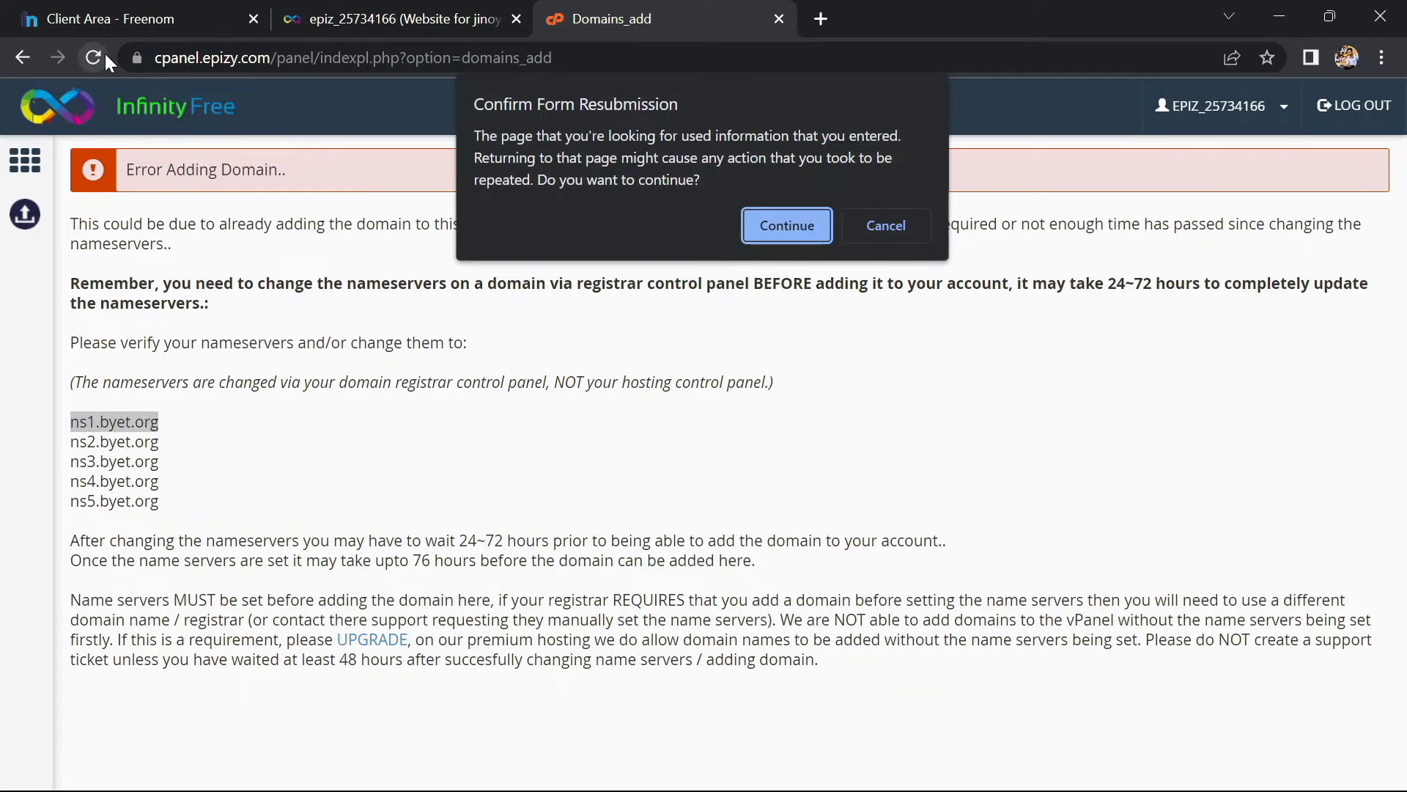
pyautogui.click(779, 222)
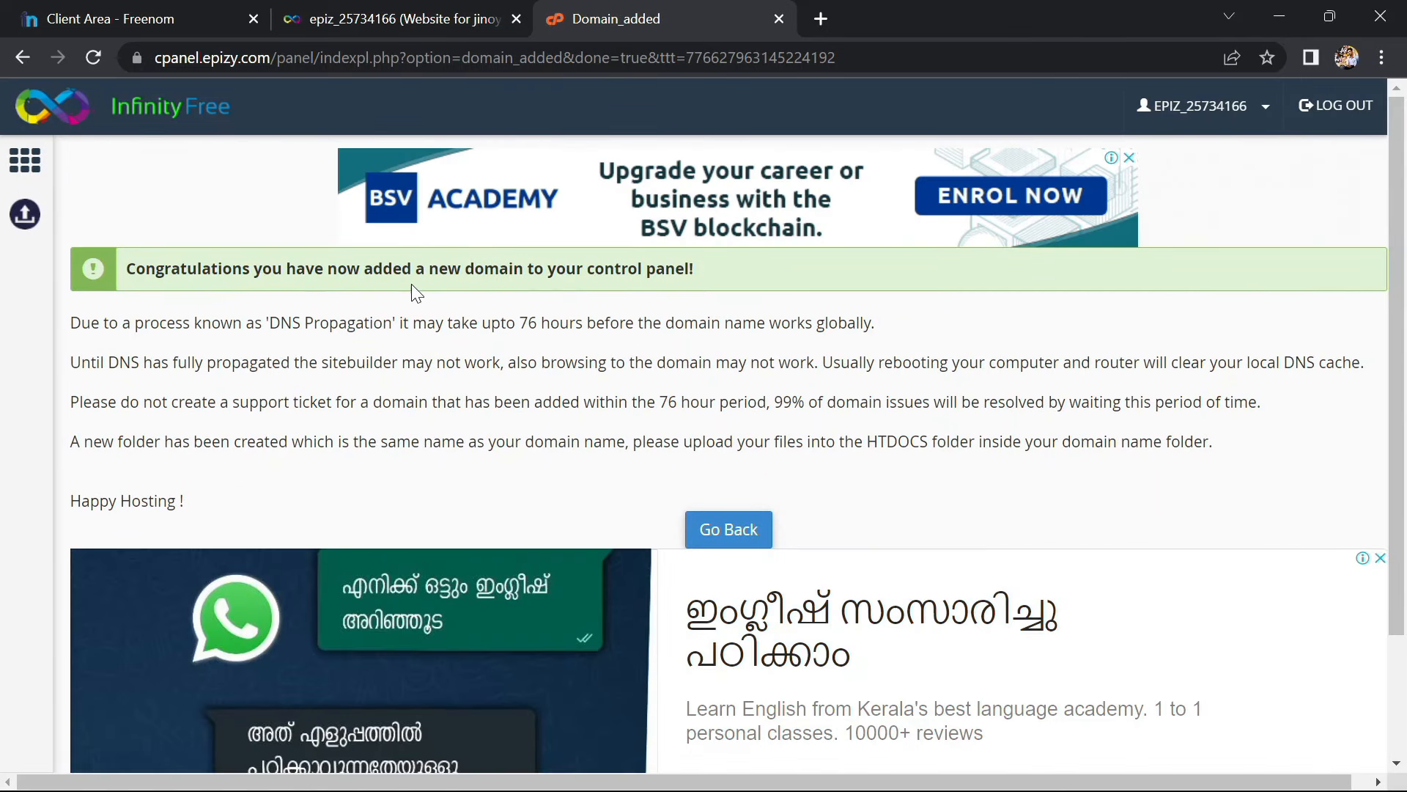
pyautogui.moveTo(123, 269); pyautogui.dragTo(706, 274)
pyautogui.click(683, 330)
pyautogui.moveTo(275, 326); pyautogui.dragTo(947, 311)
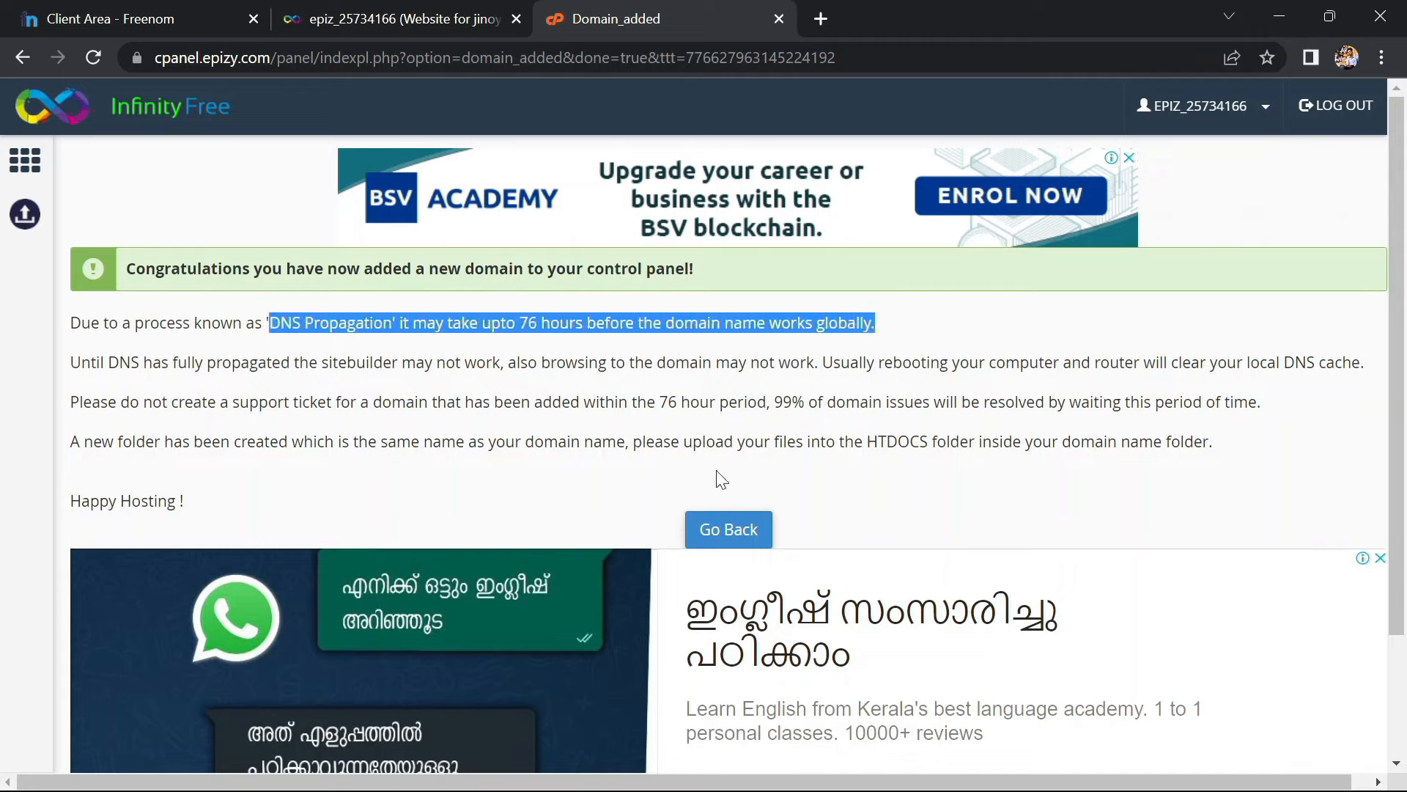
# Return to Addon Domains and check cspsyco.ml's entry with its document root
pyautogui.scroll(-1, 704, 492)
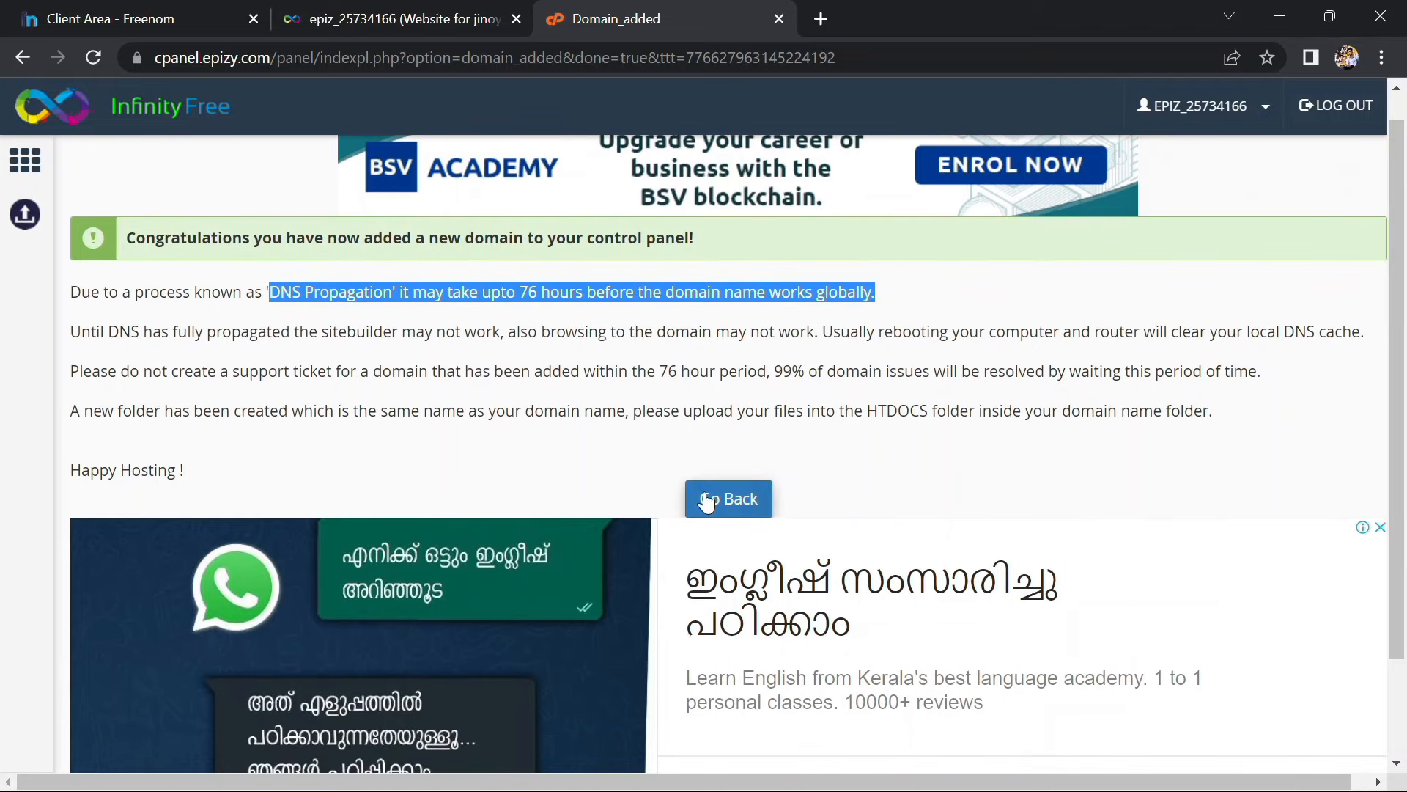
pyautogui.click(739, 498)
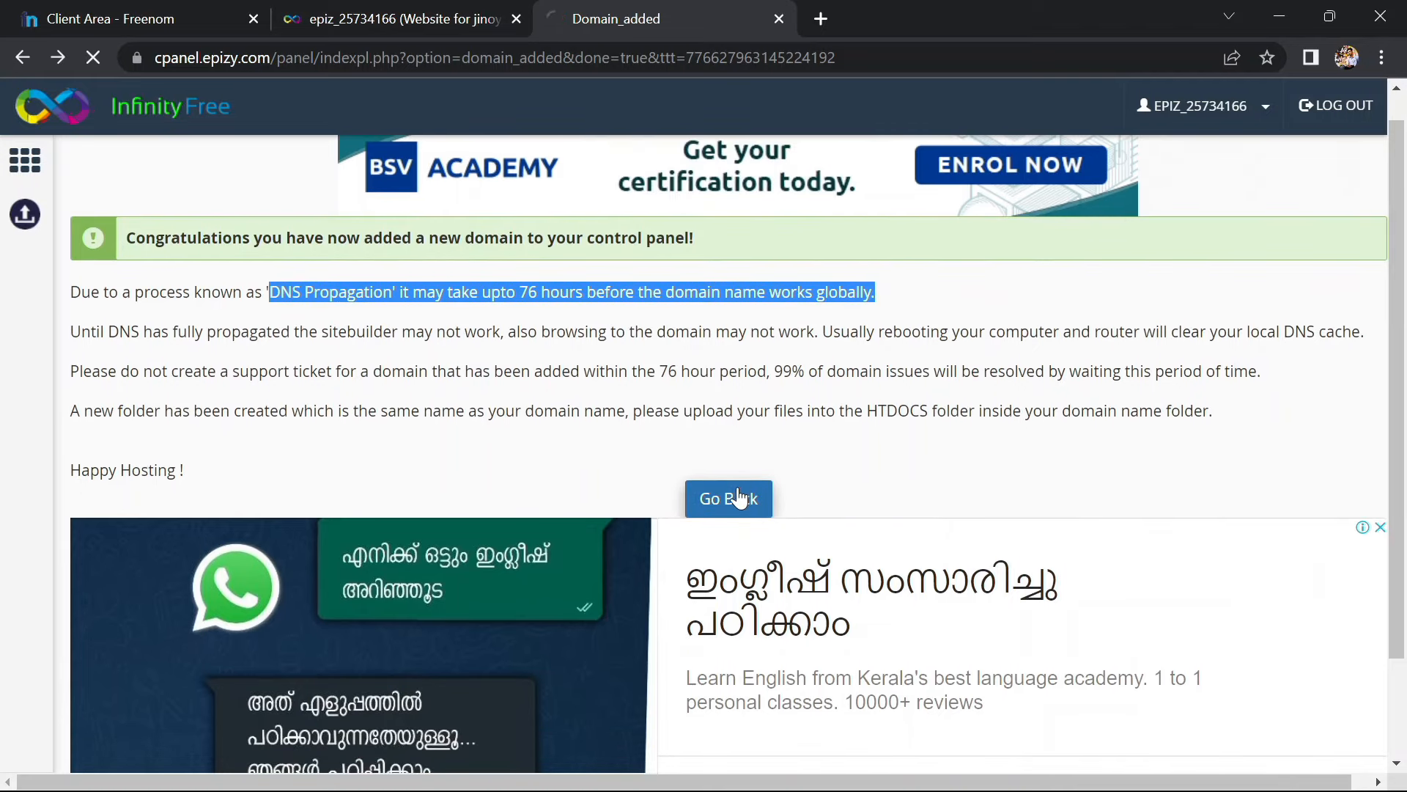
pyautogui.scroll(-5, 551, 467)
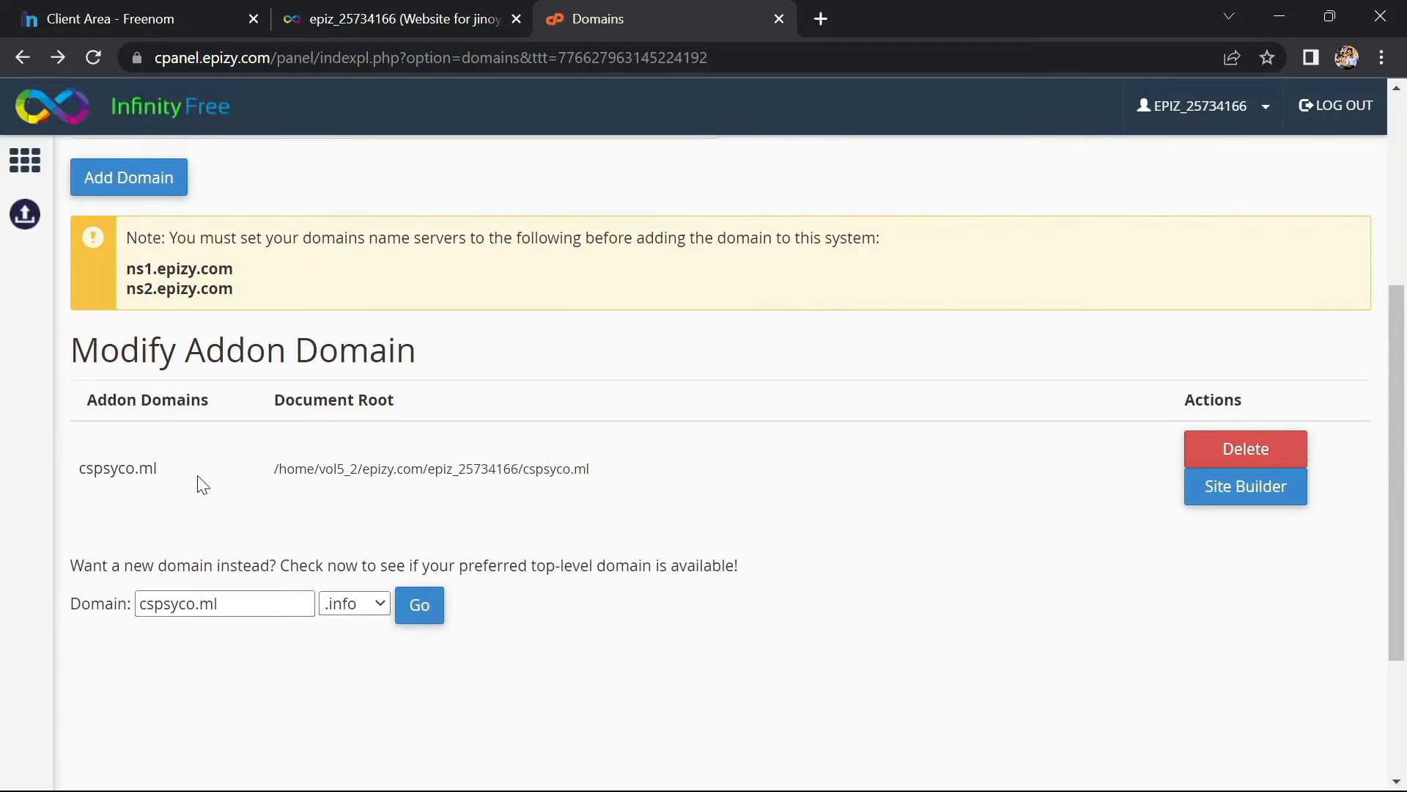
pyautogui.scroll(4, 450, 469)
pyautogui.scroll(1, 450, 470)
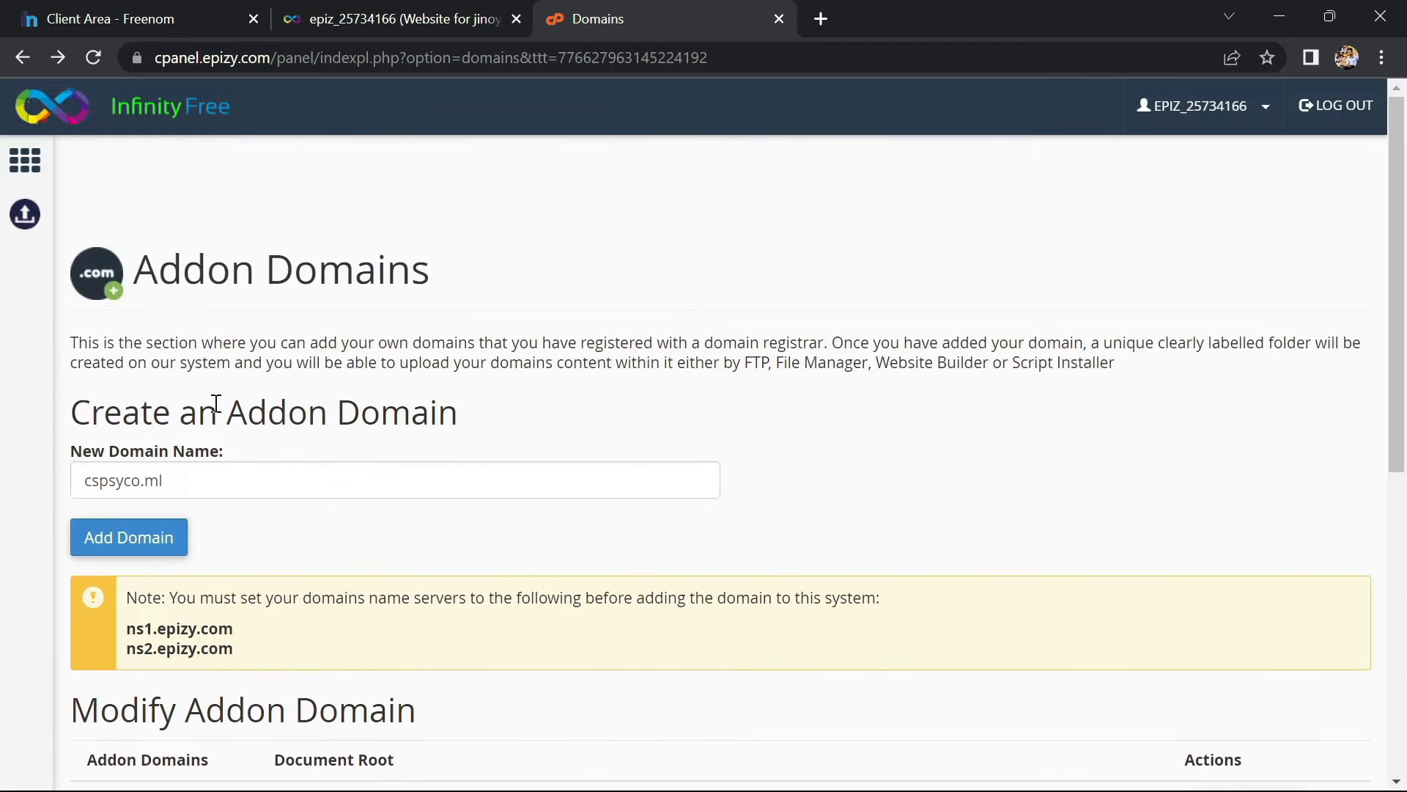
# Go back to the cPanel home, close the extra website tab, and launch Online File Manager
pyautogui.click(24, 67)
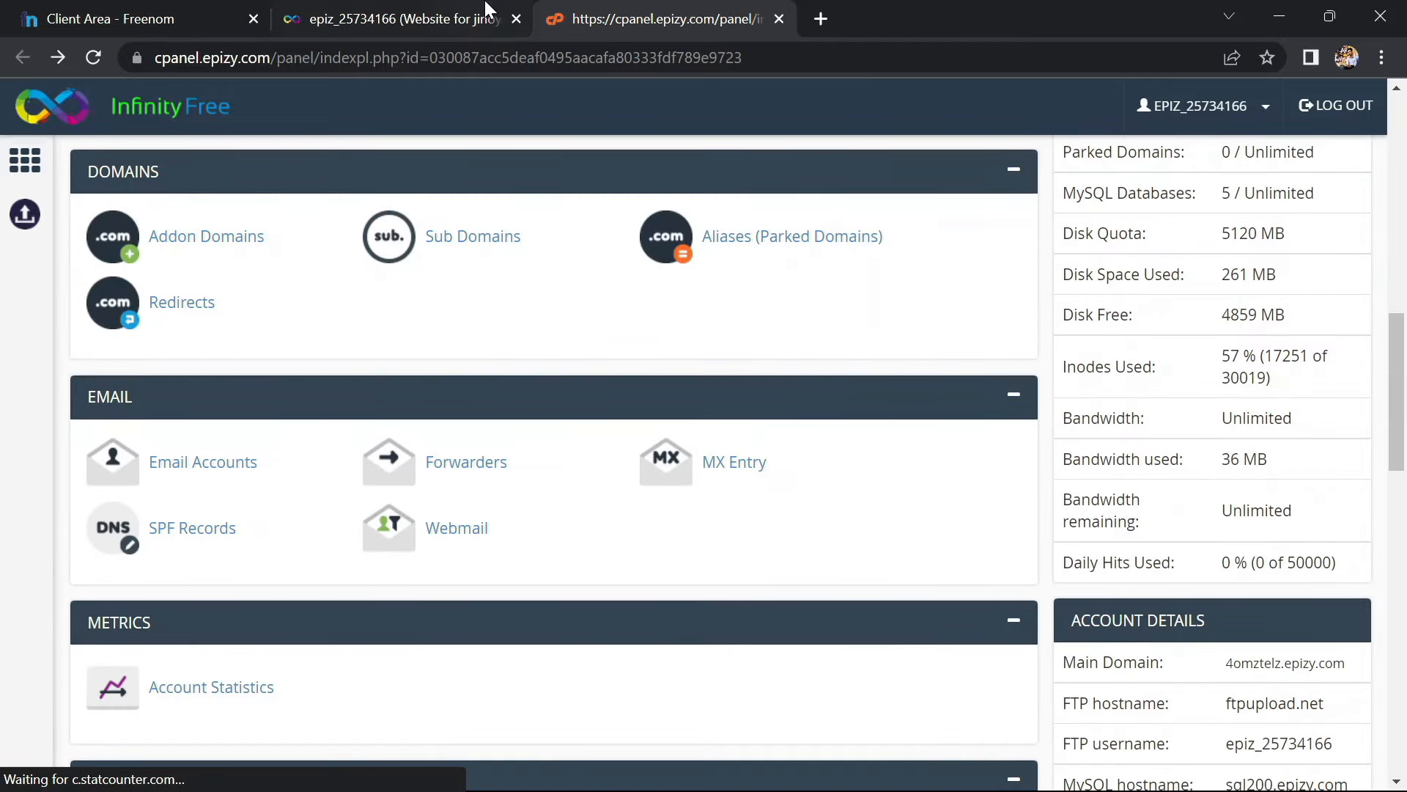
pyautogui.click(486, 16)
pyautogui.click(516, 19)
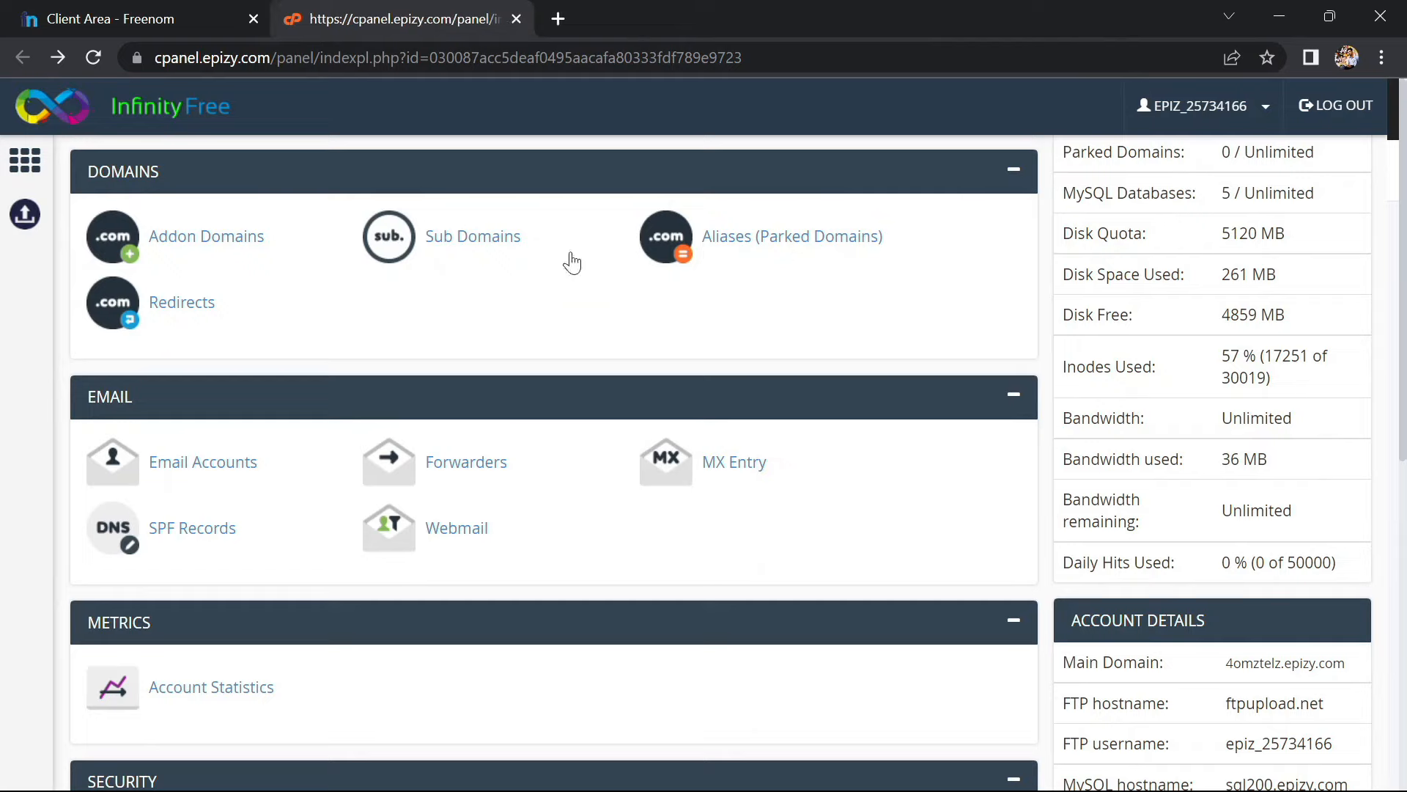
pyautogui.scroll(-6, 550, 442)
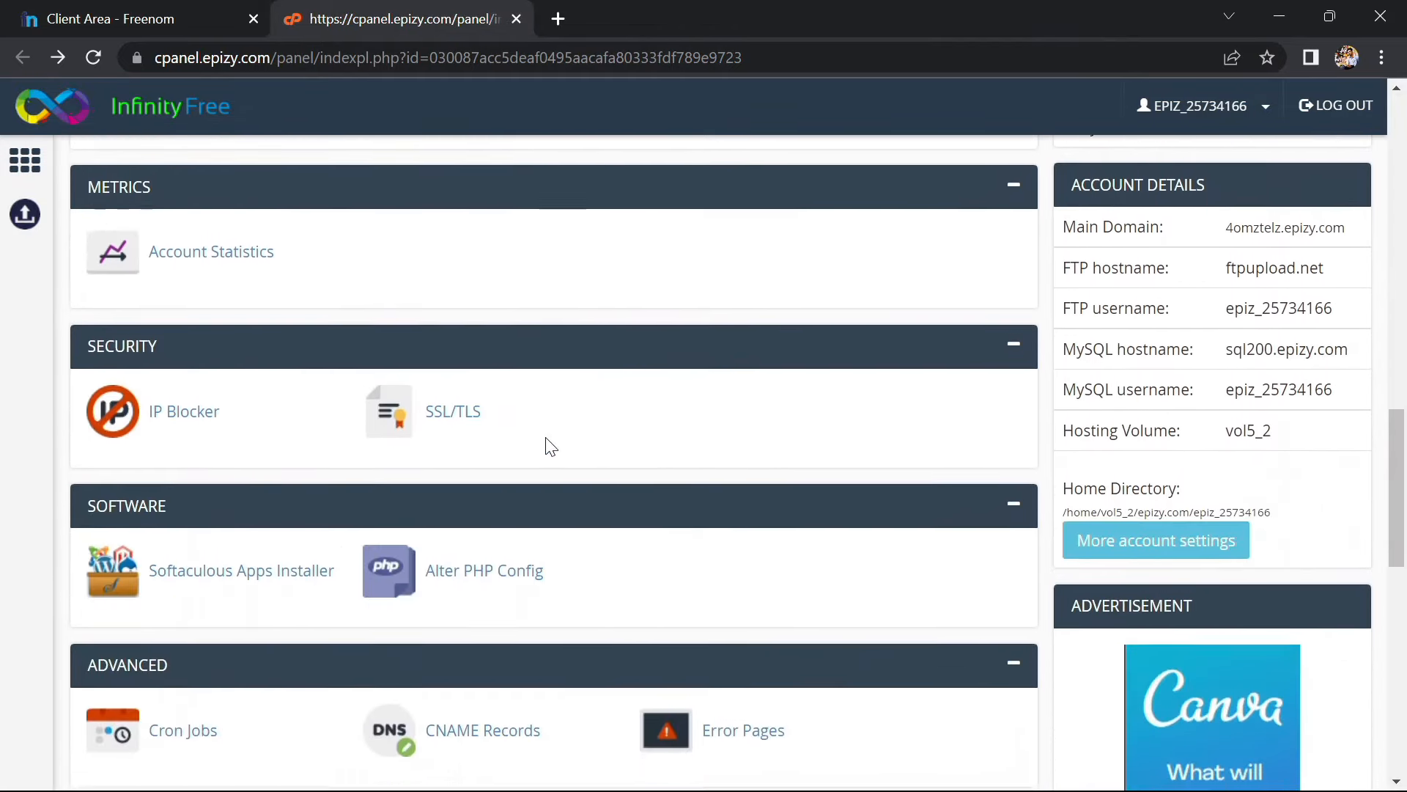
pyautogui.scroll(-1, 550, 446)
pyautogui.scroll(3, 546, 439)
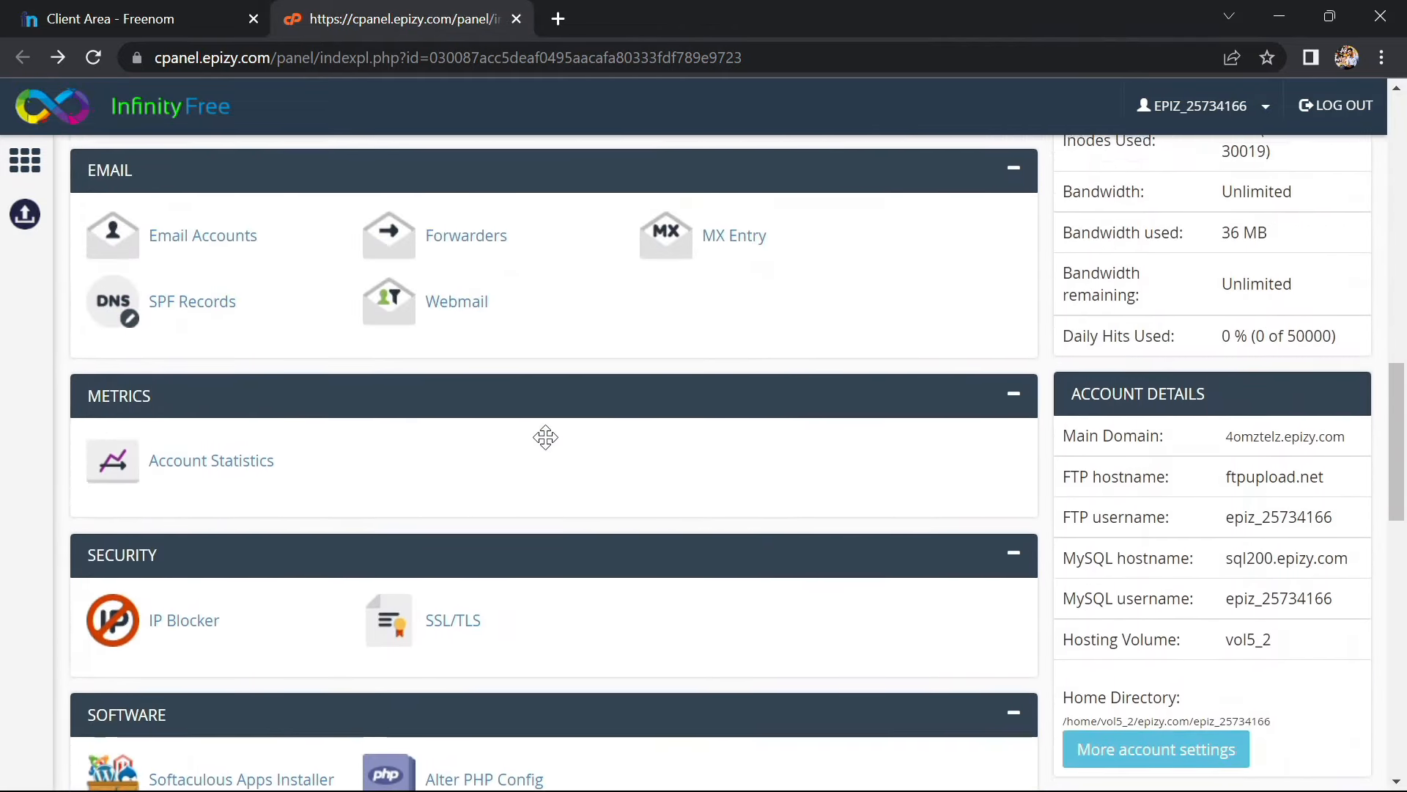
pyautogui.scroll(-8, 545, 437)
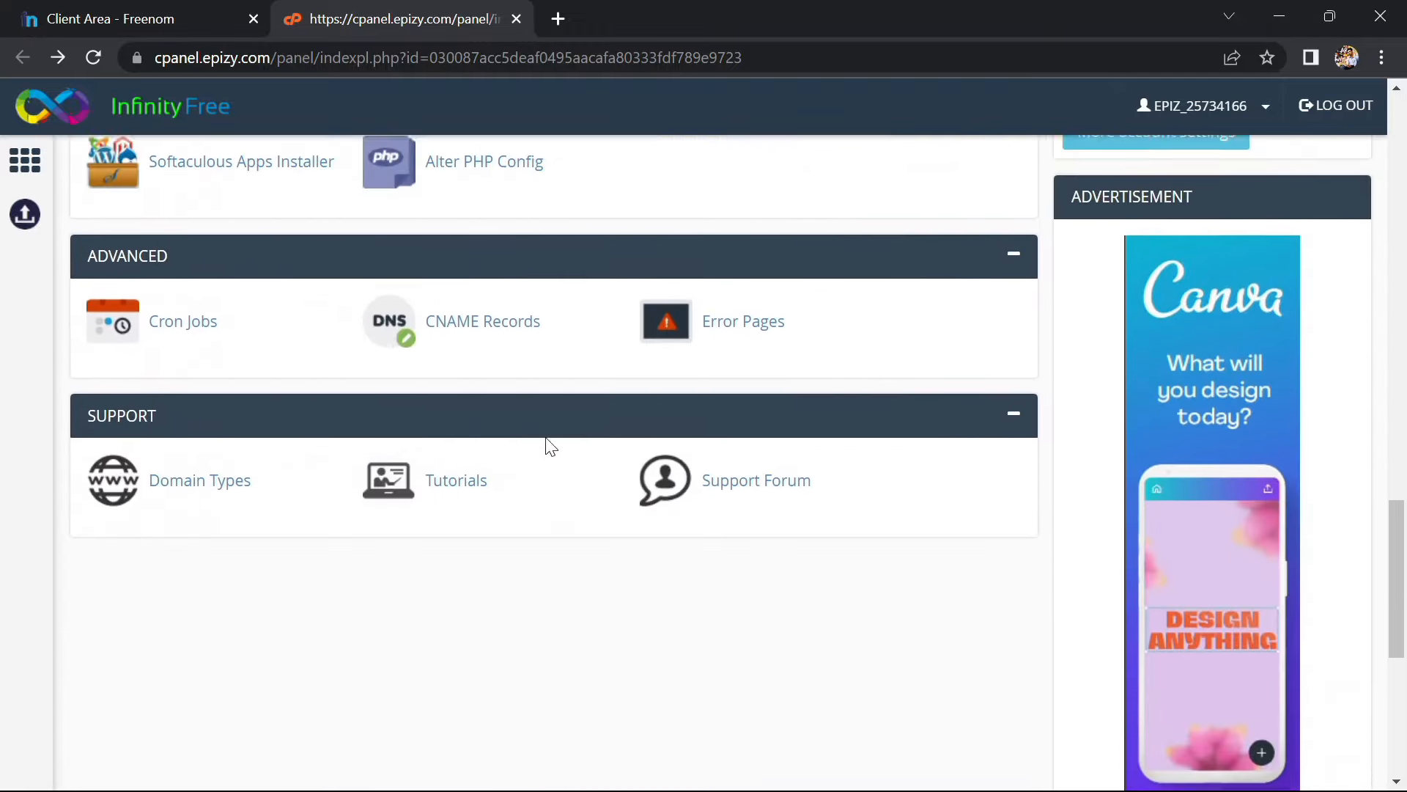
pyautogui.scroll(17, 549, 446)
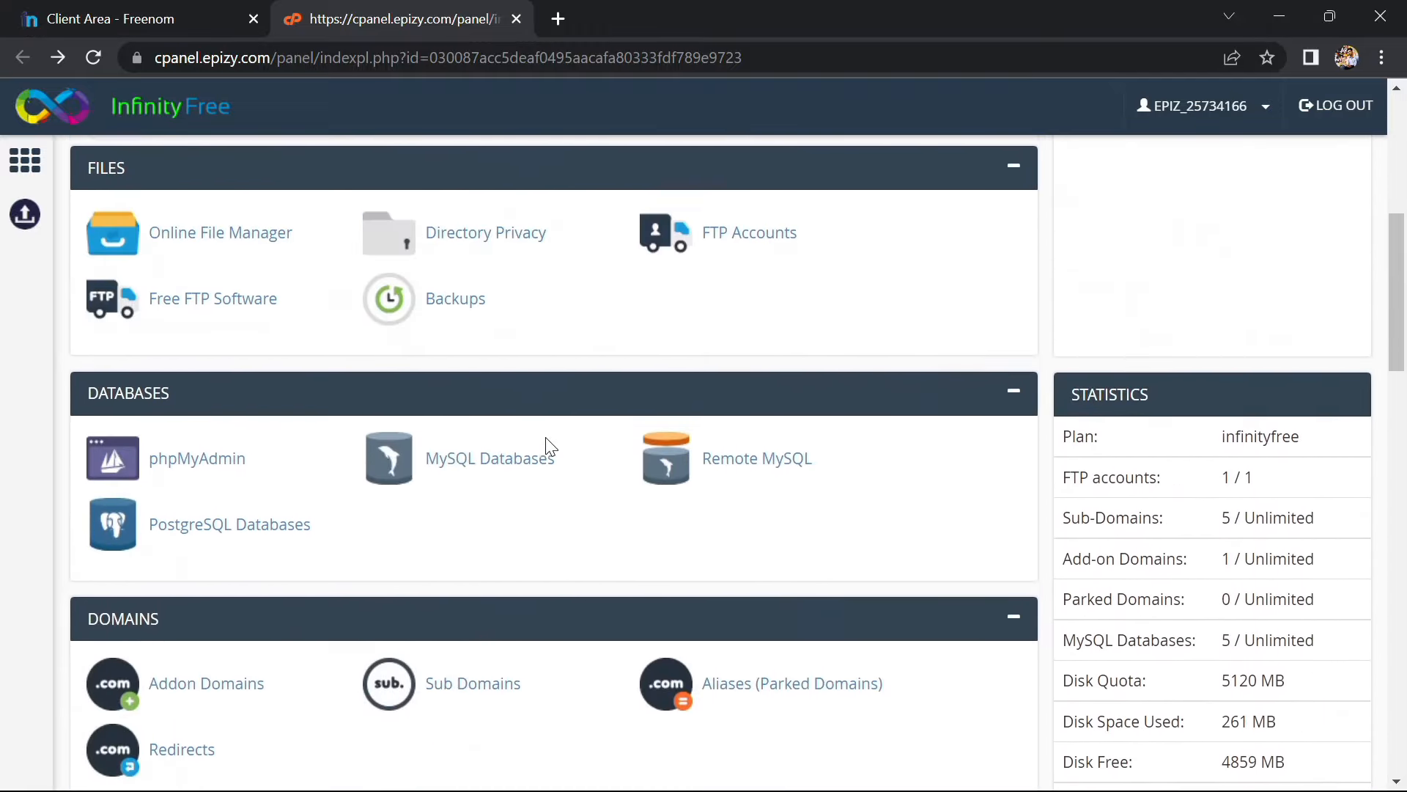
pyautogui.scroll(2, 543, 437)
pyautogui.scroll(1, 226, 459)
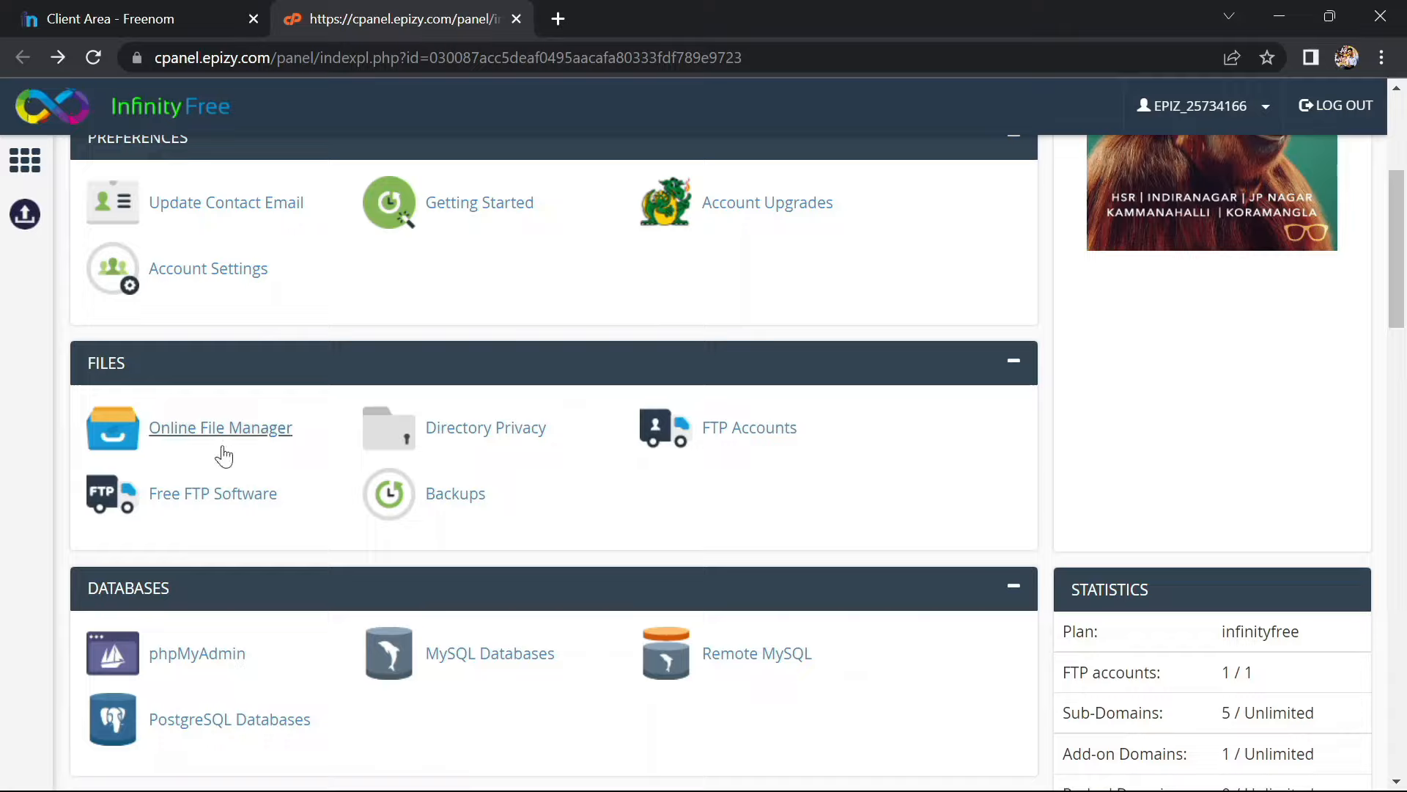
pyautogui.click(222, 449)
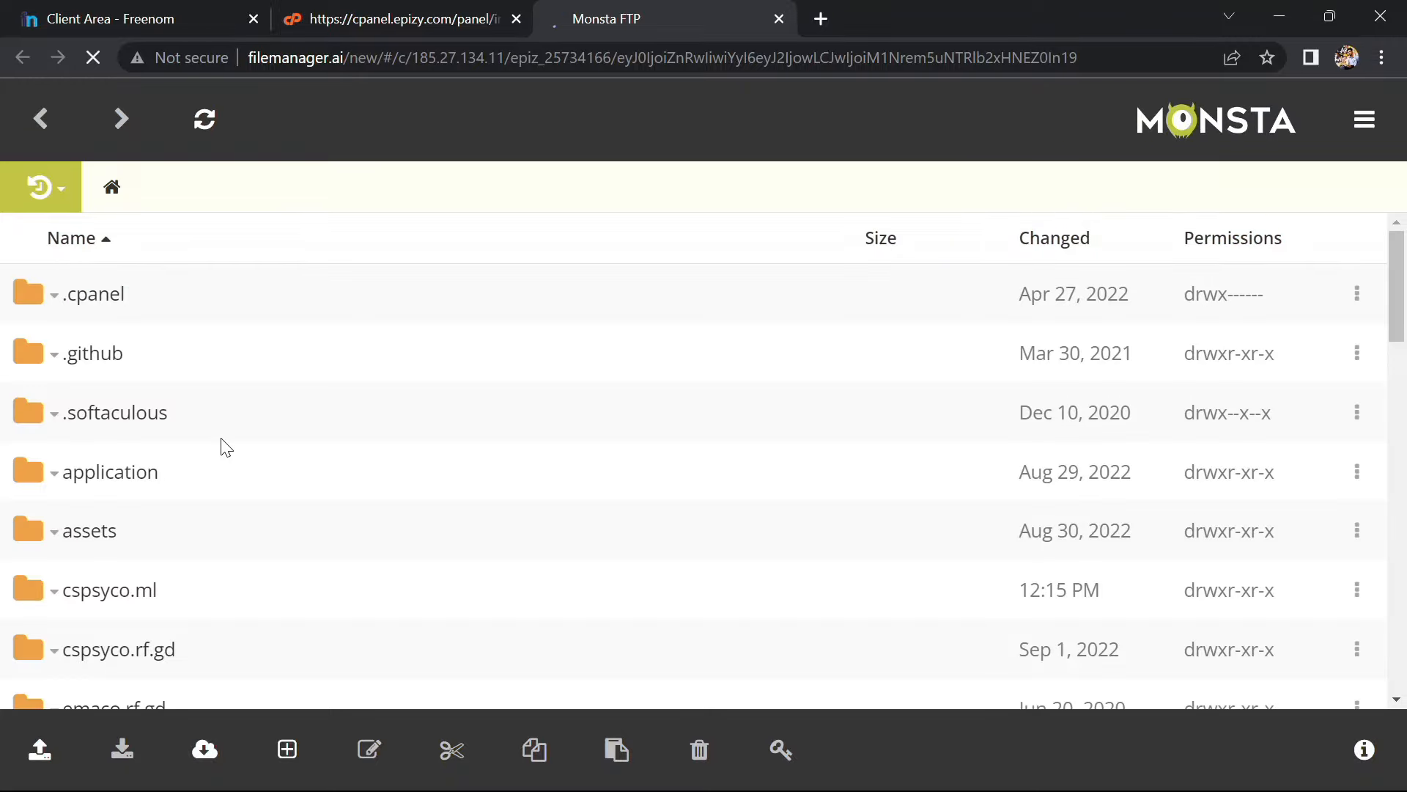
# Check cspsyco.ml's htdocs, then browse into cspsyco.rf.gd's htdocs folder
pyautogui.scroll(-1, 157, 493)
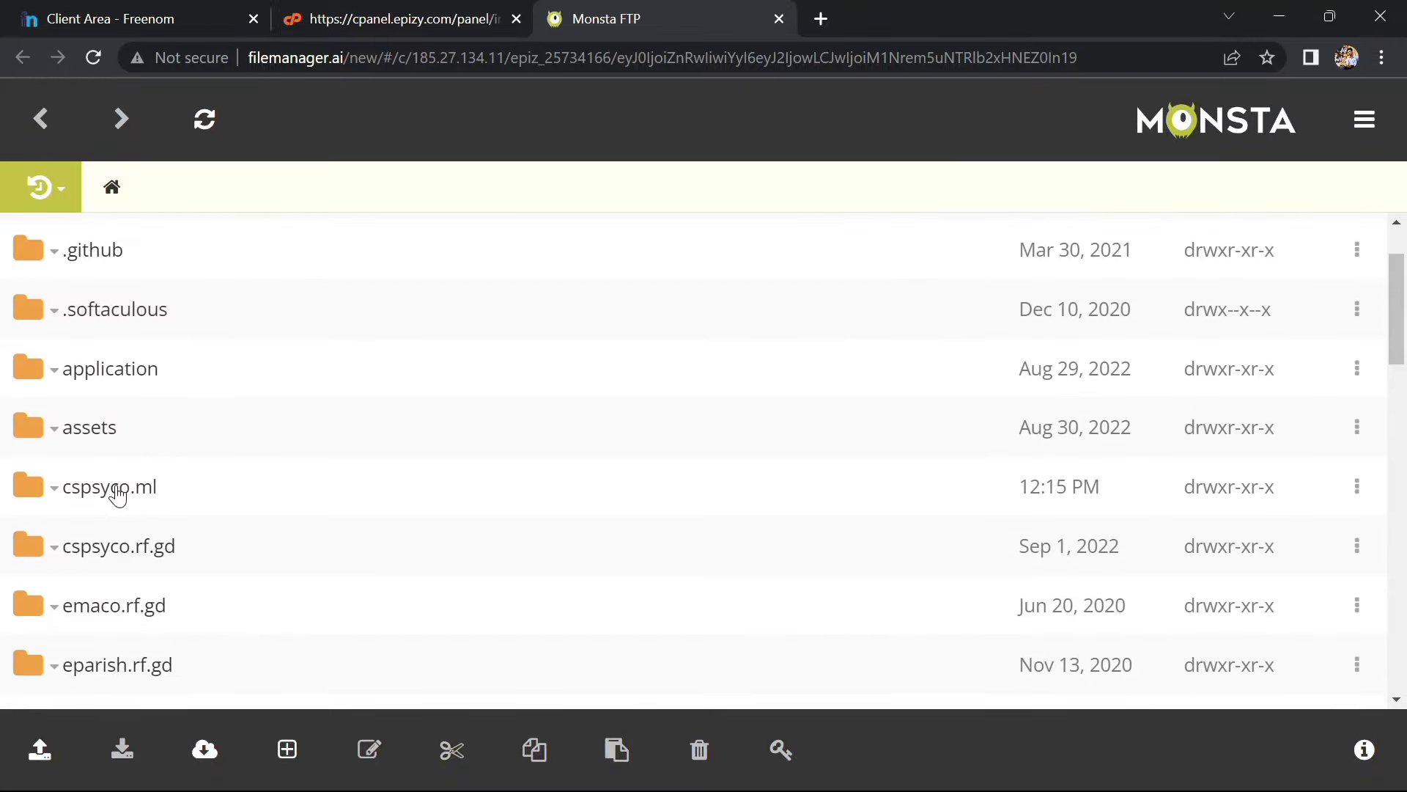
pyautogui.click(117, 491)
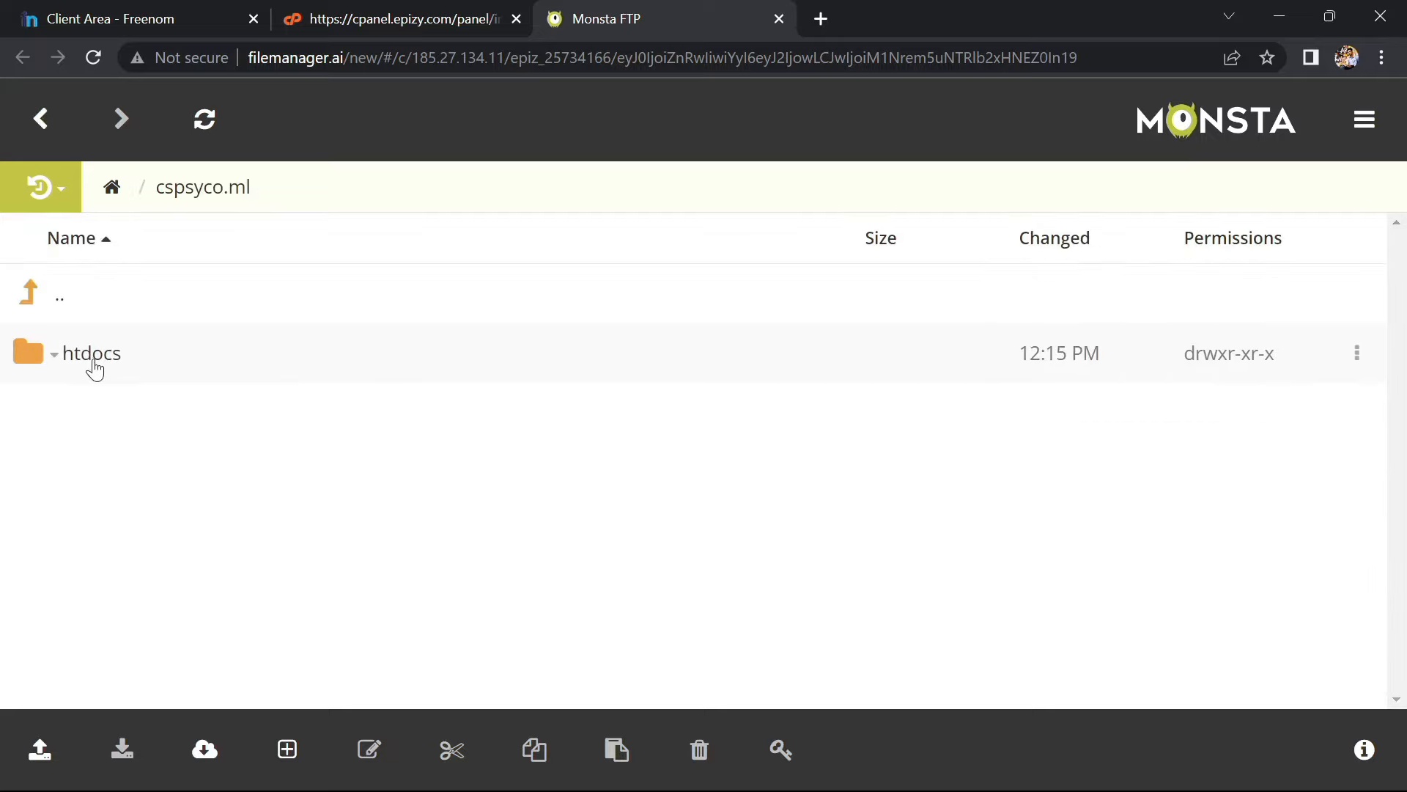
pyautogui.click(89, 359)
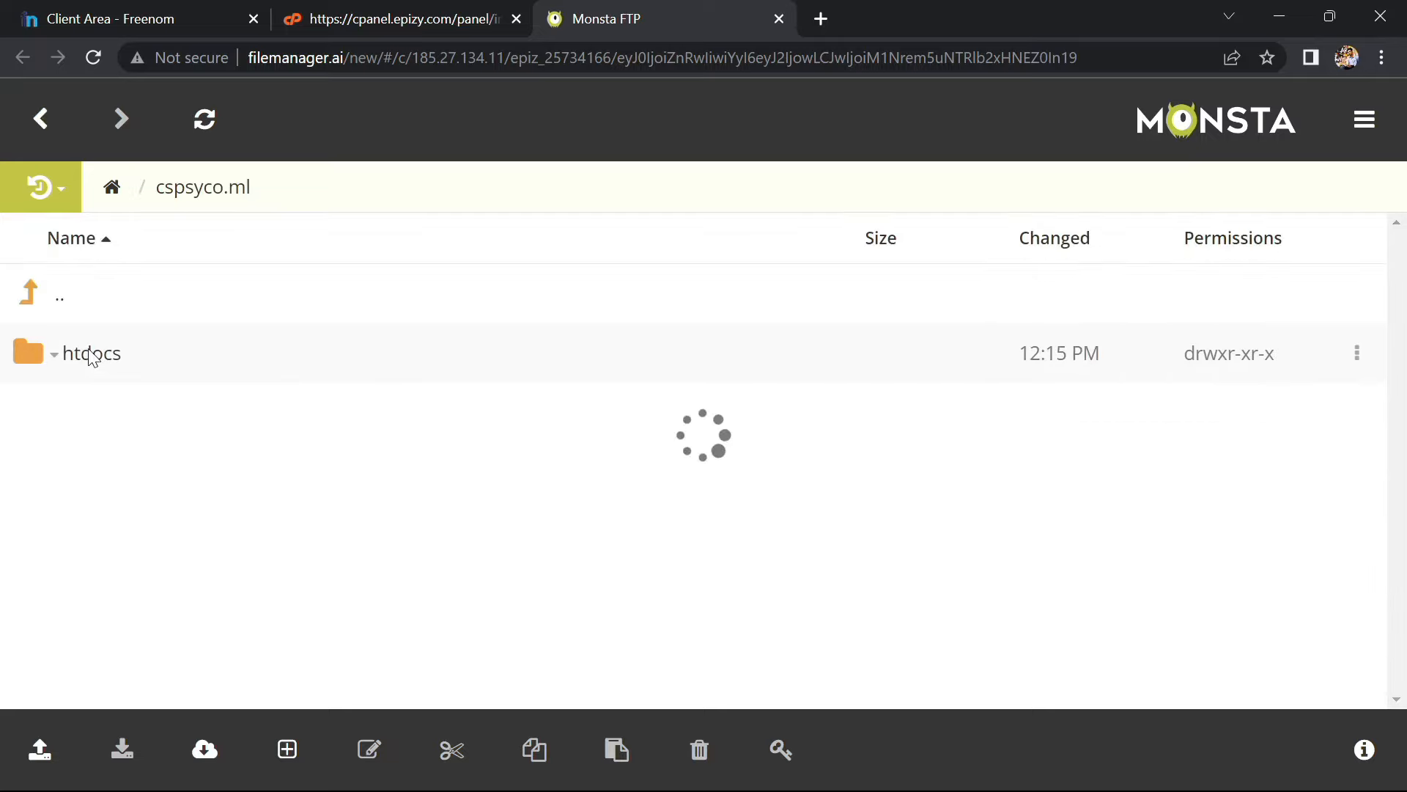
pyautogui.click(62, 306)
pyautogui.click(62, 306)
pyautogui.click(132, 652)
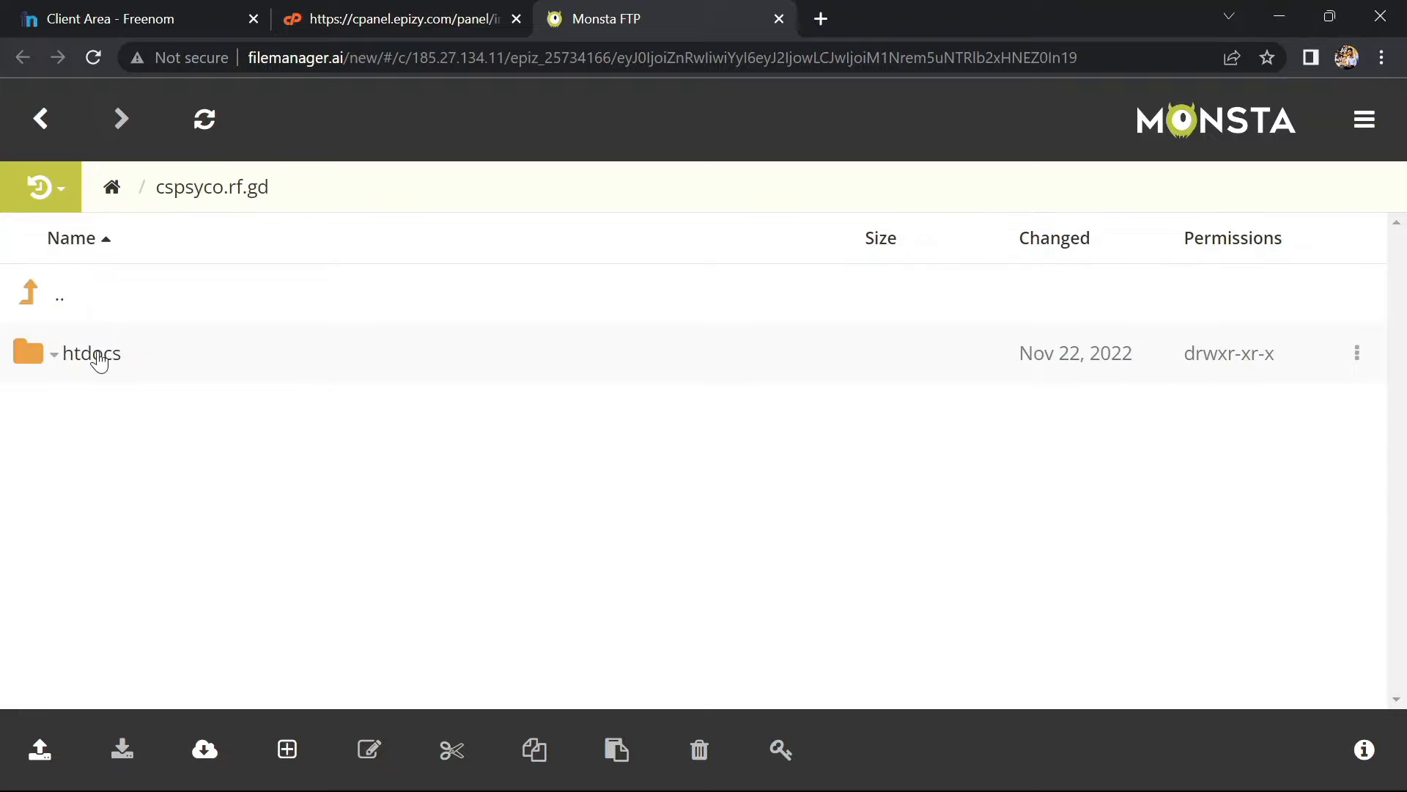
pyautogui.click(92, 354)
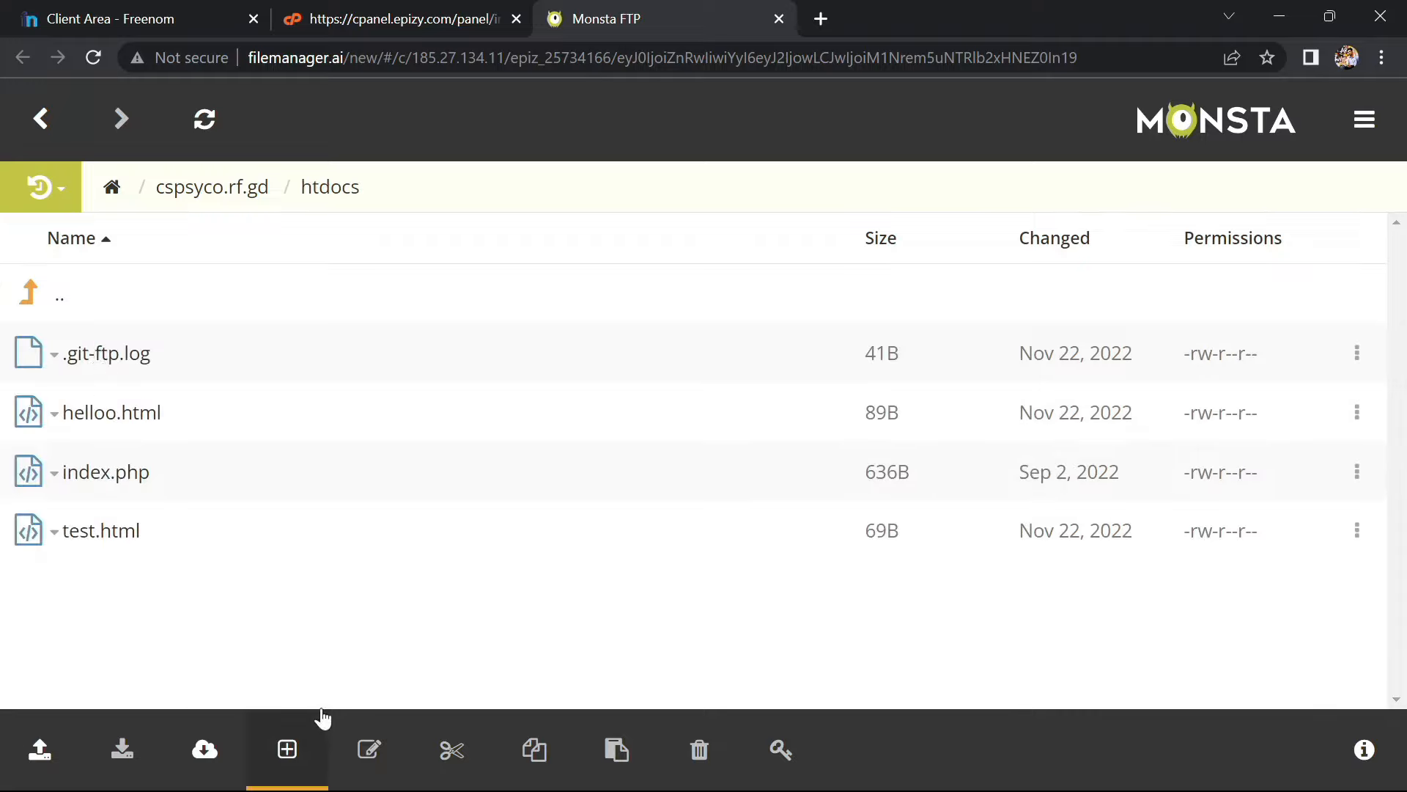
# Select .git-ftp.log, helloo.html and test.html in cspsyco.rf.gd/htdocs and copy them
pyautogui.click(279, 363)
pyautogui.keyDown('ctrl'); pyautogui.click(235, 534); pyautogui.keyUp('ctrl')
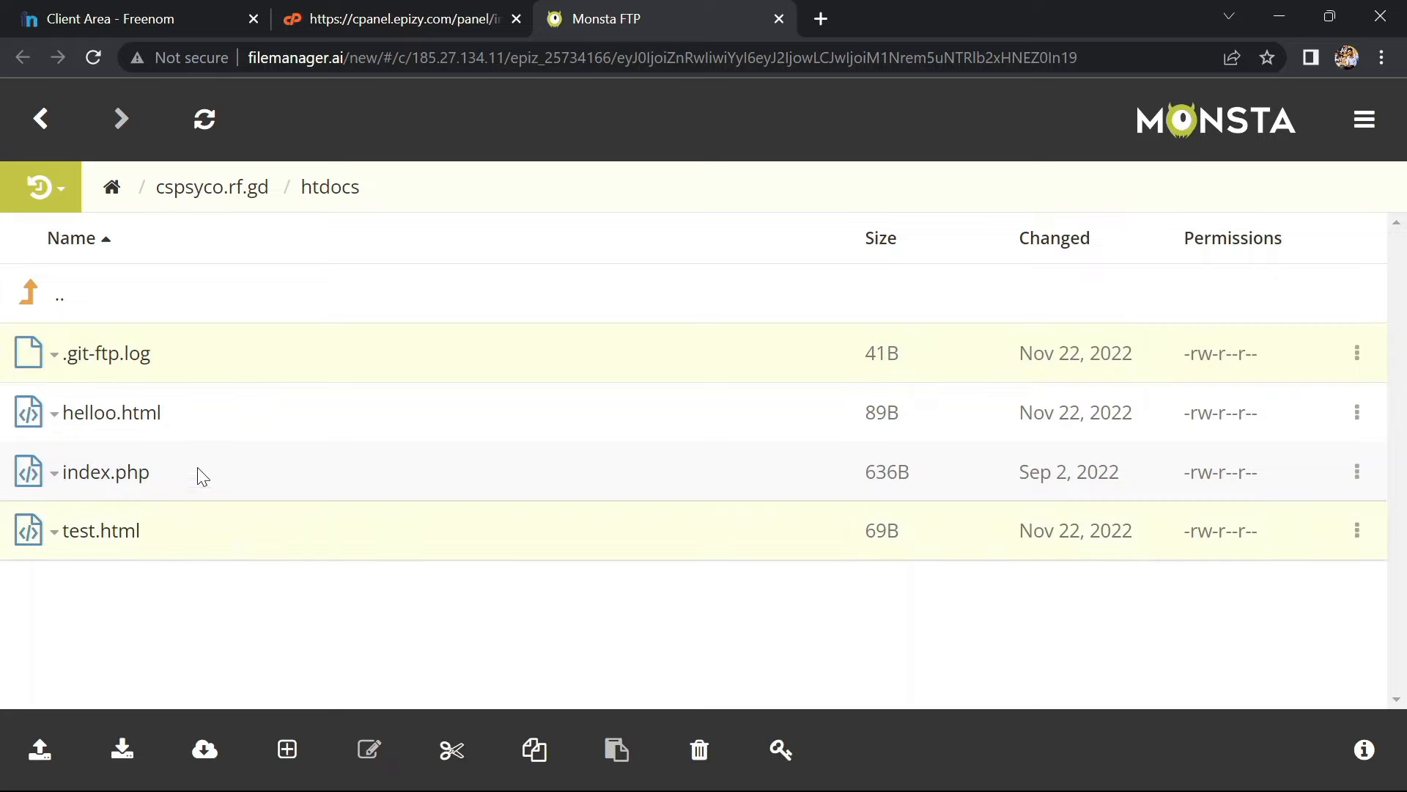
pyautogui.keyDown('ctrl'); pyautogui.click(202, 477); pyautogui.keyUp('ctrl')
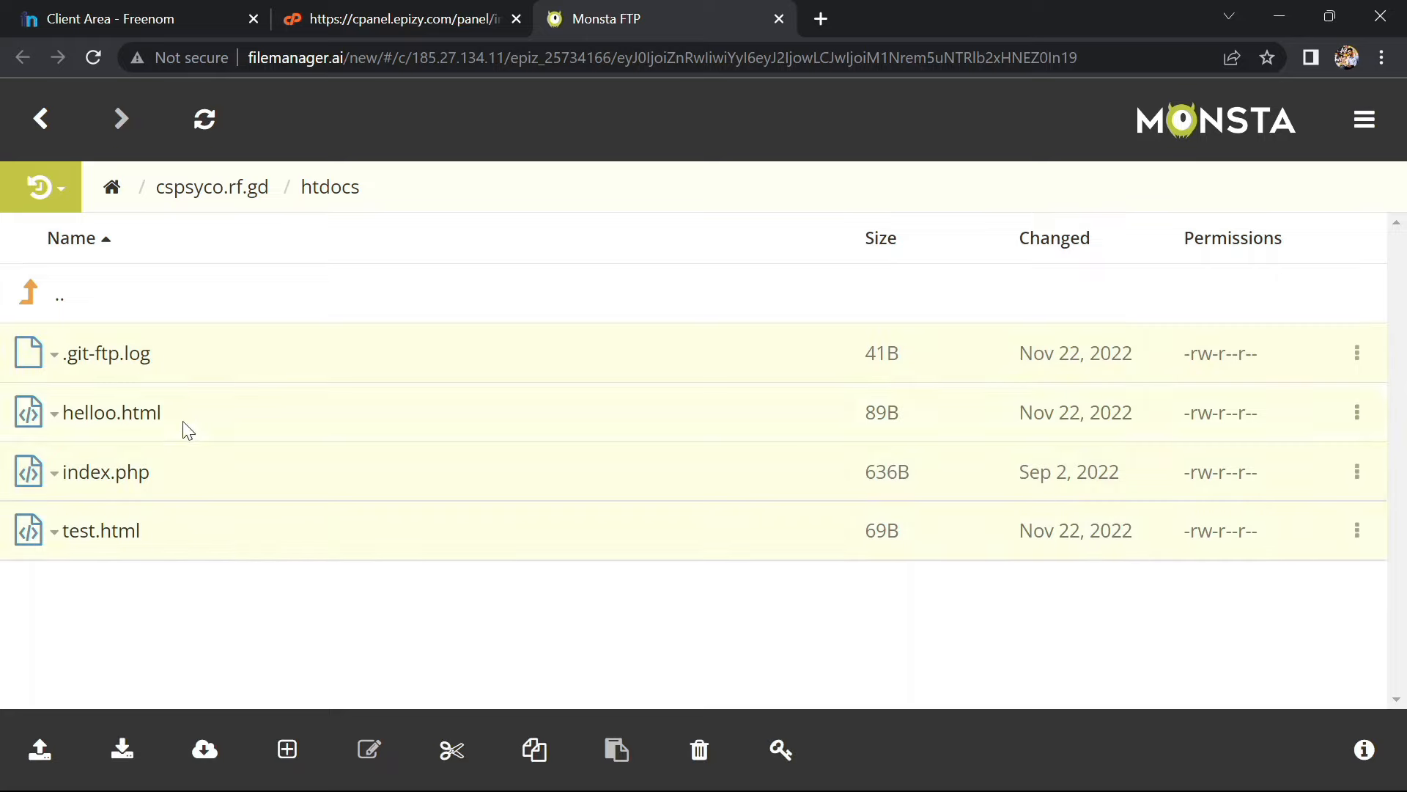
pyautogui.rightClick(183, 420)
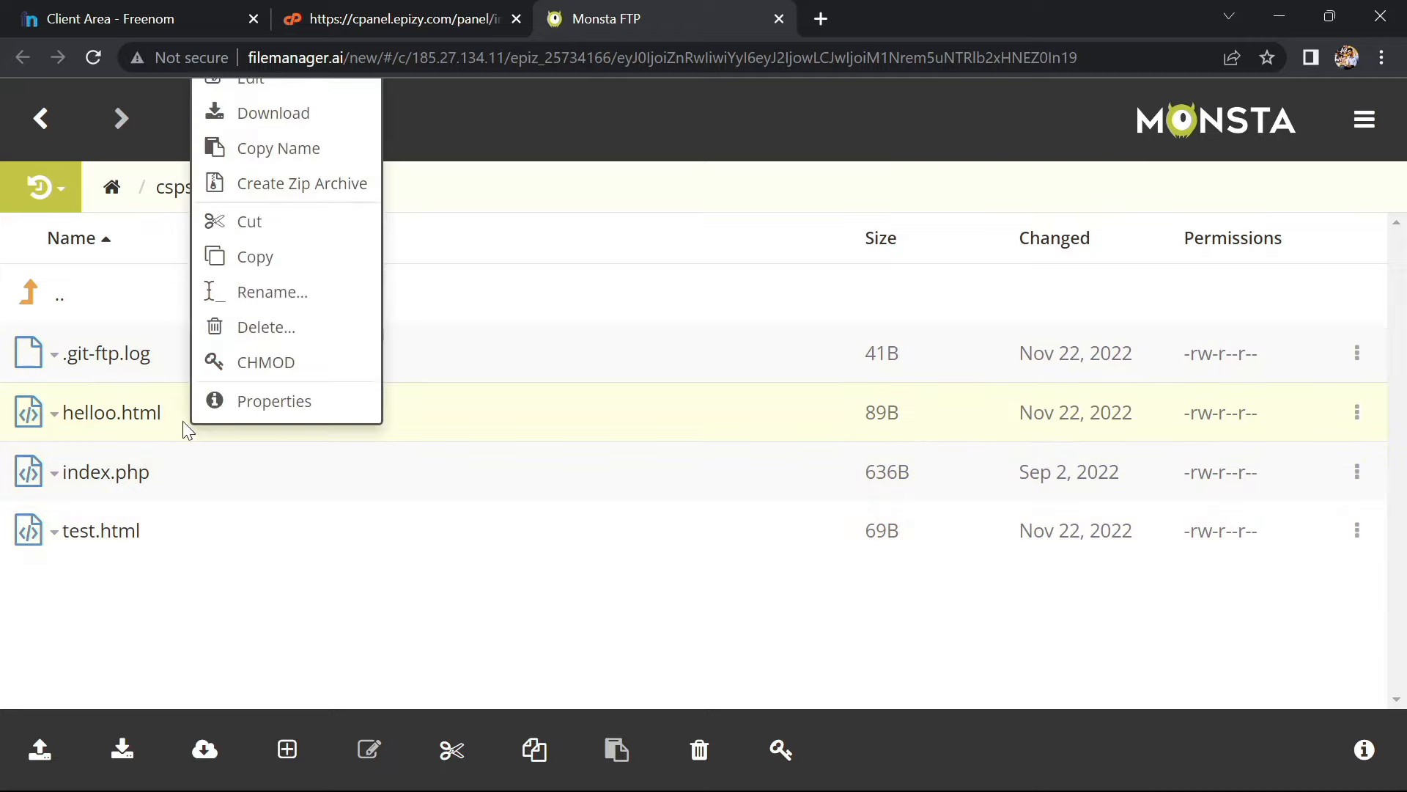
pyautogui.click(170, 522)
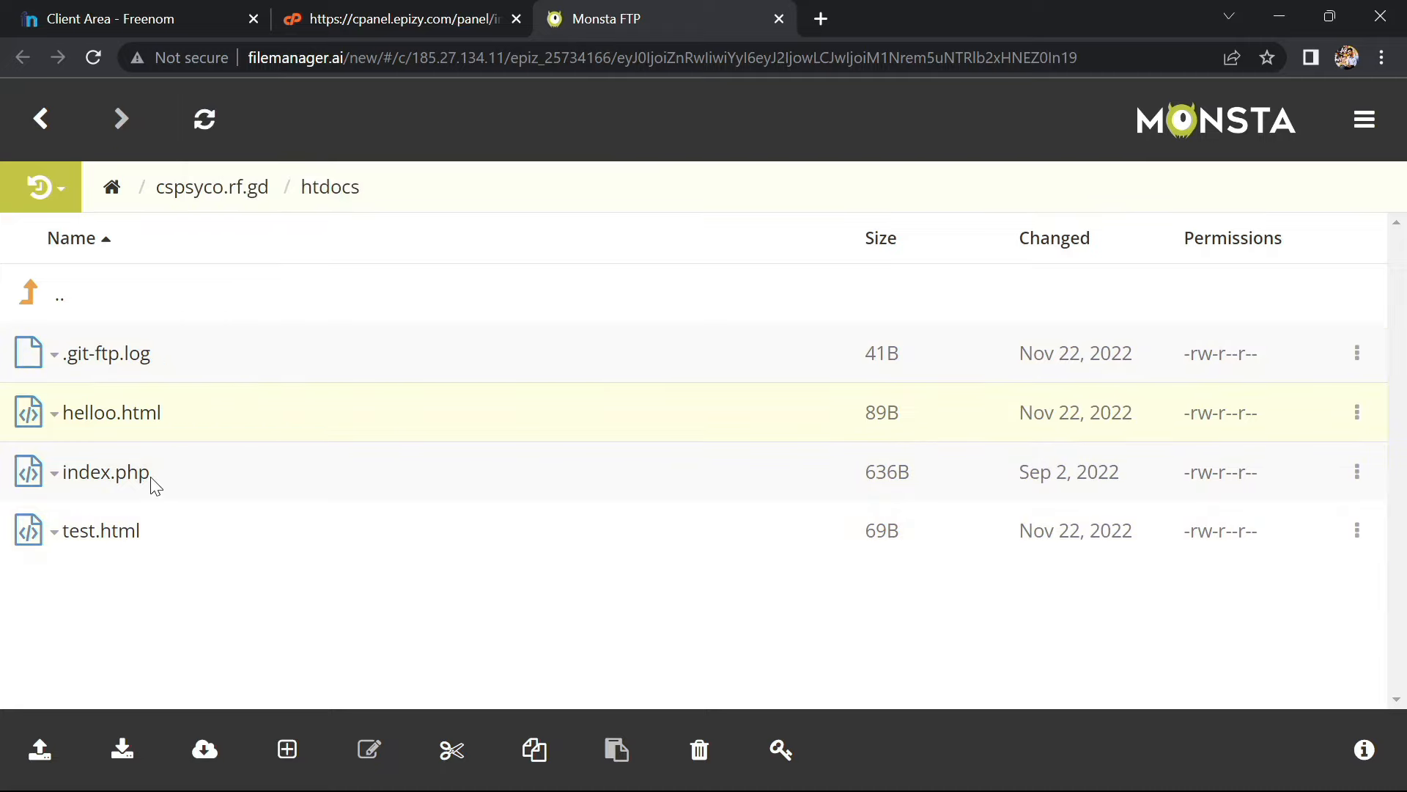
pyautogui.keyDown('ctrl'); pyautogui.click(150, 521); pyautogui.keyUp('ctrl')
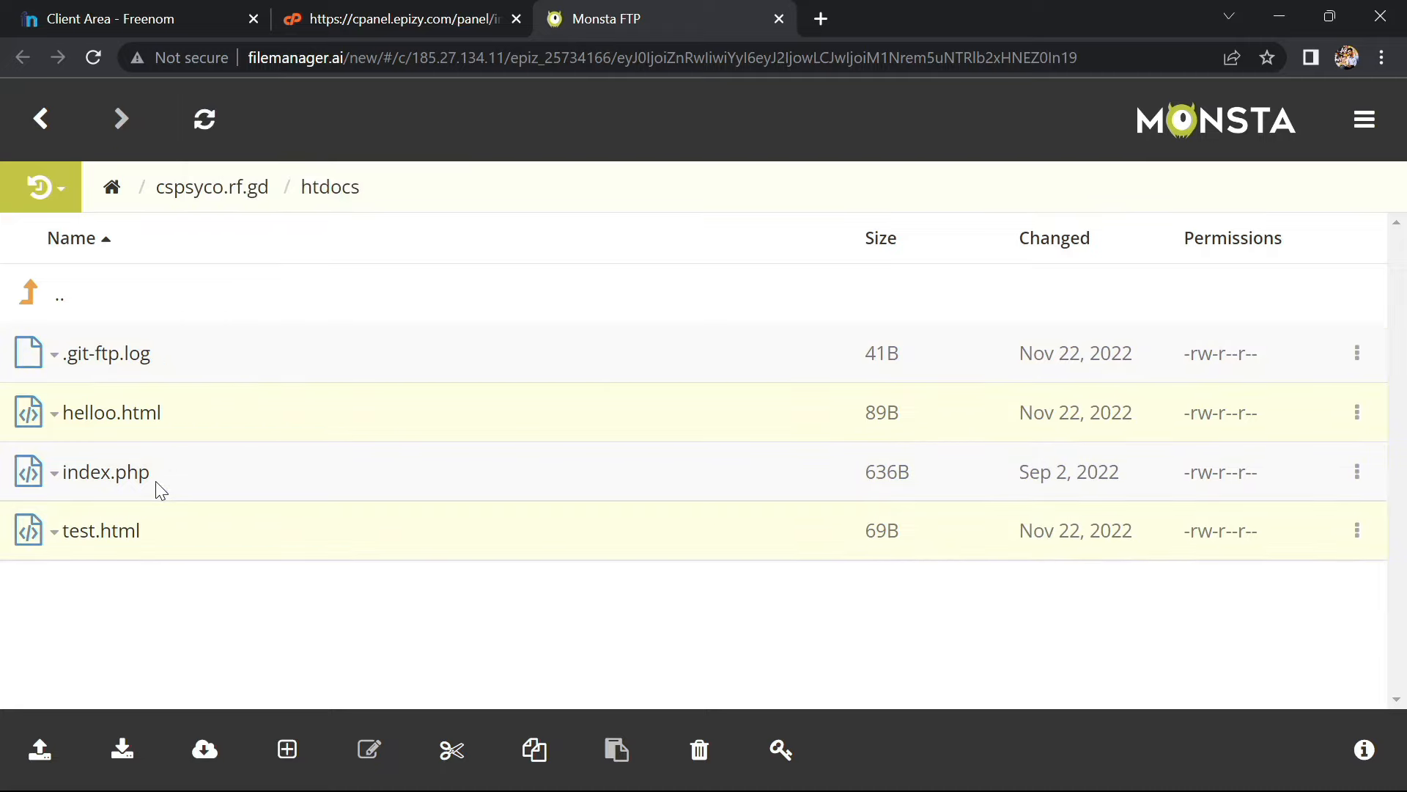
pyautogui.keyDown('ctrl'); pyautogui.click(173, 359); pyautogui.keyUp('ctrl')
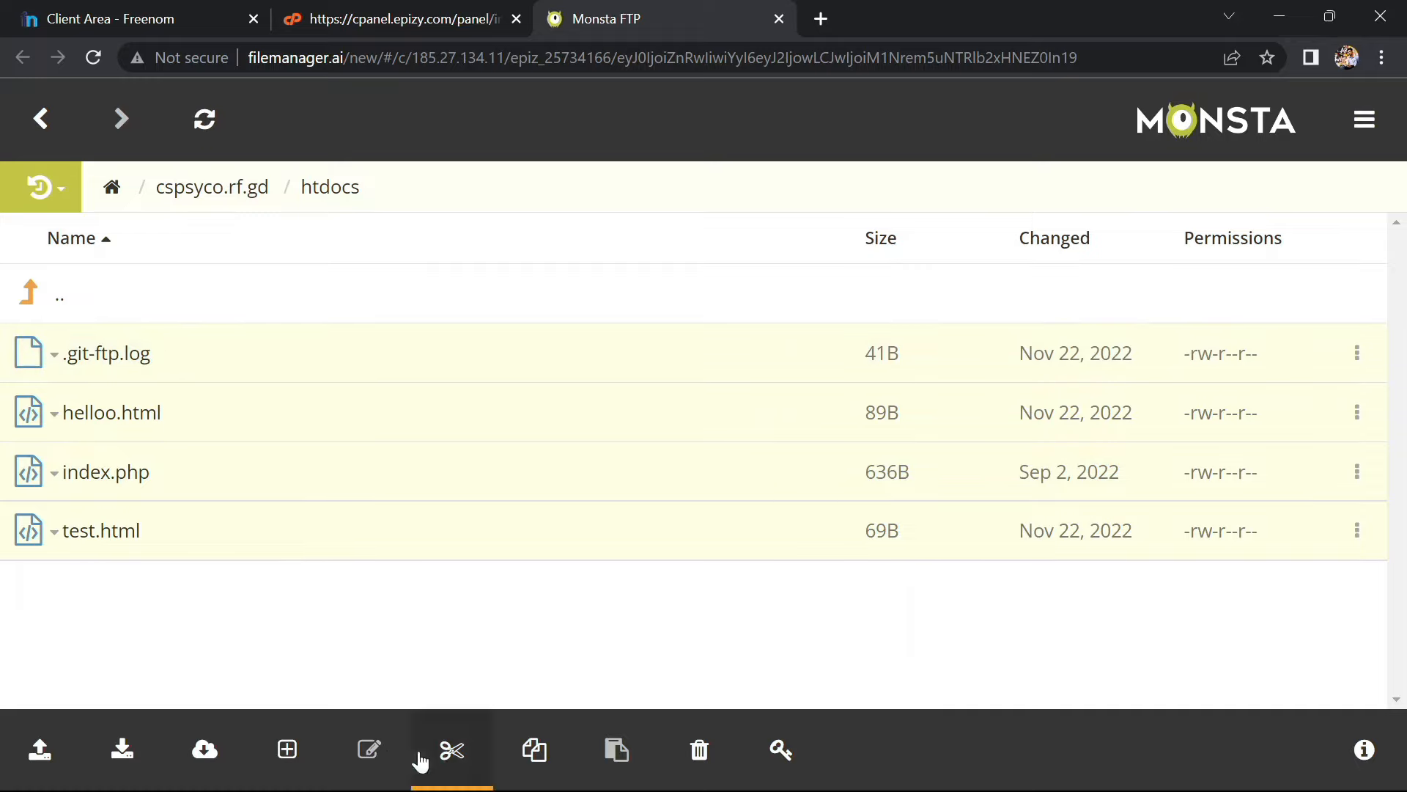
pyautogui.click(533, 755)
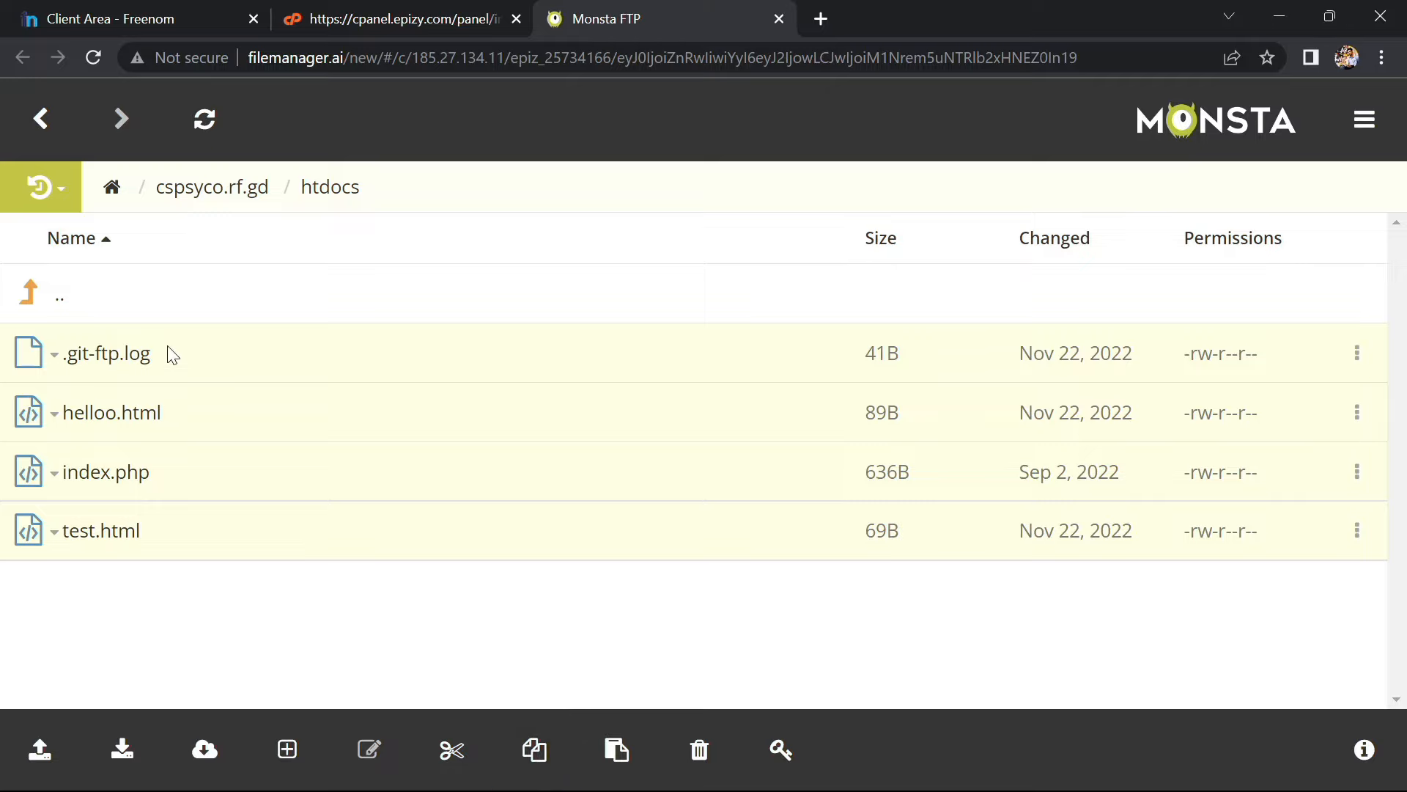
# Paste the copied files into cspsyco.ml/htdocs and dismiss the paste error
pyautogui.click(60, 302)
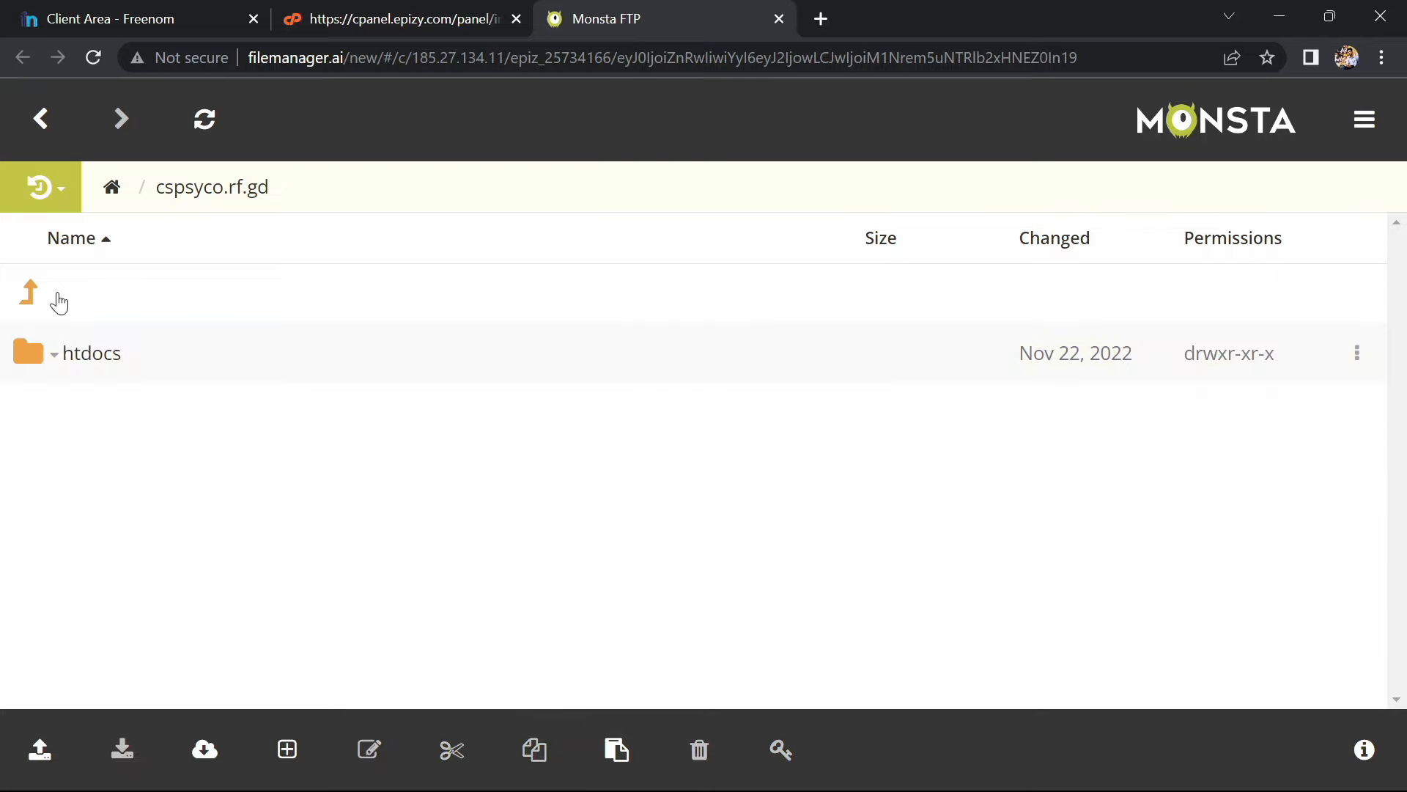
pyautogui.click(59, 302)
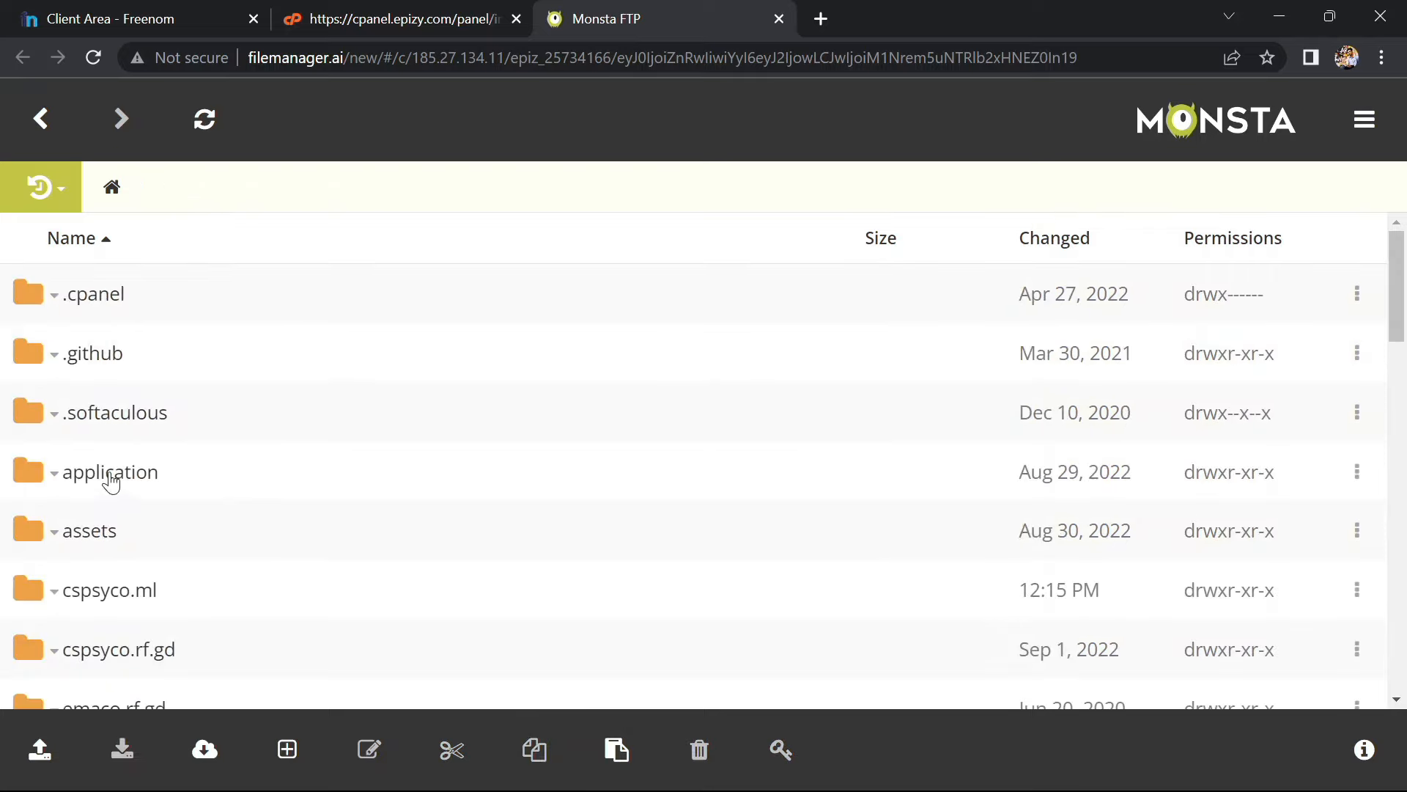
pyautogui.click(102, 594)
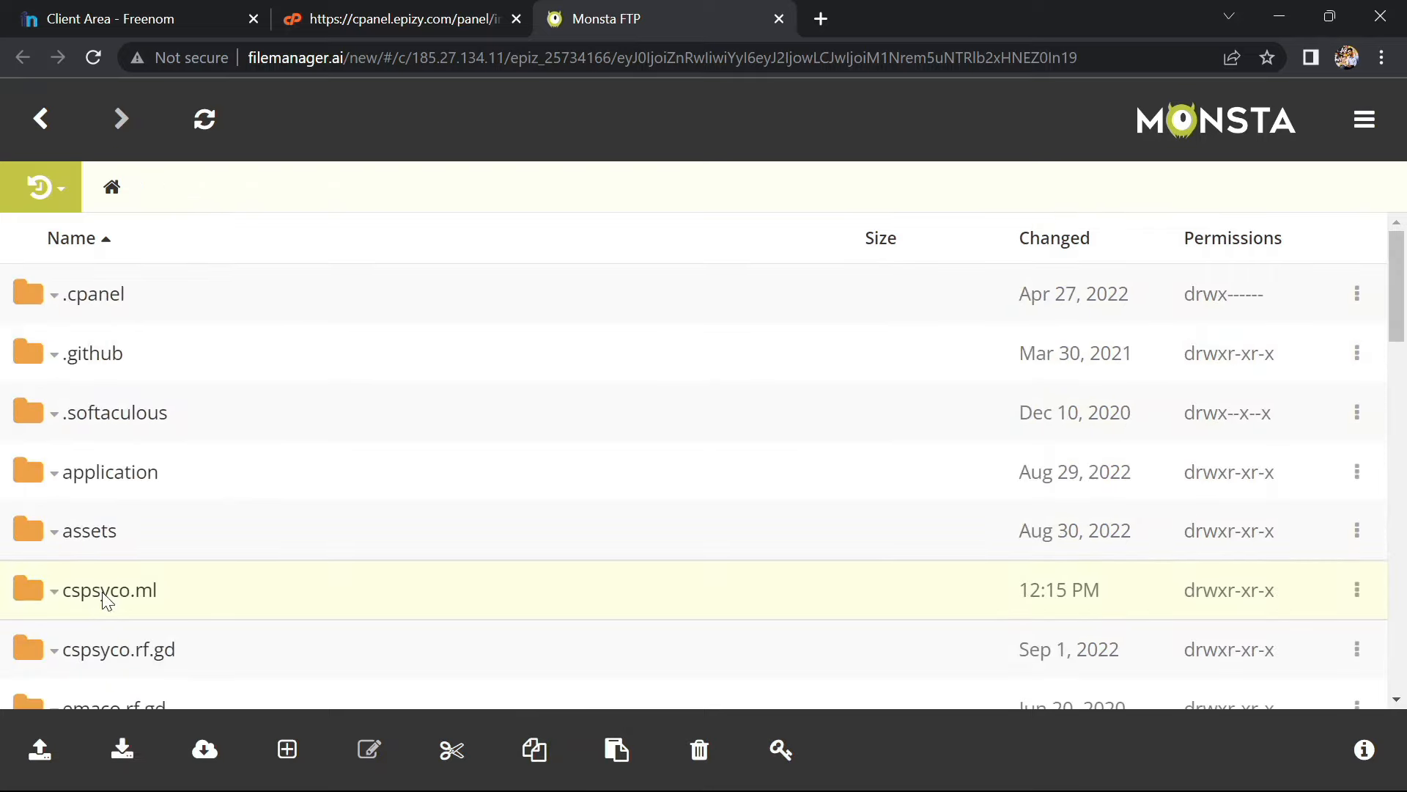
pyautogui.click(91, 359)
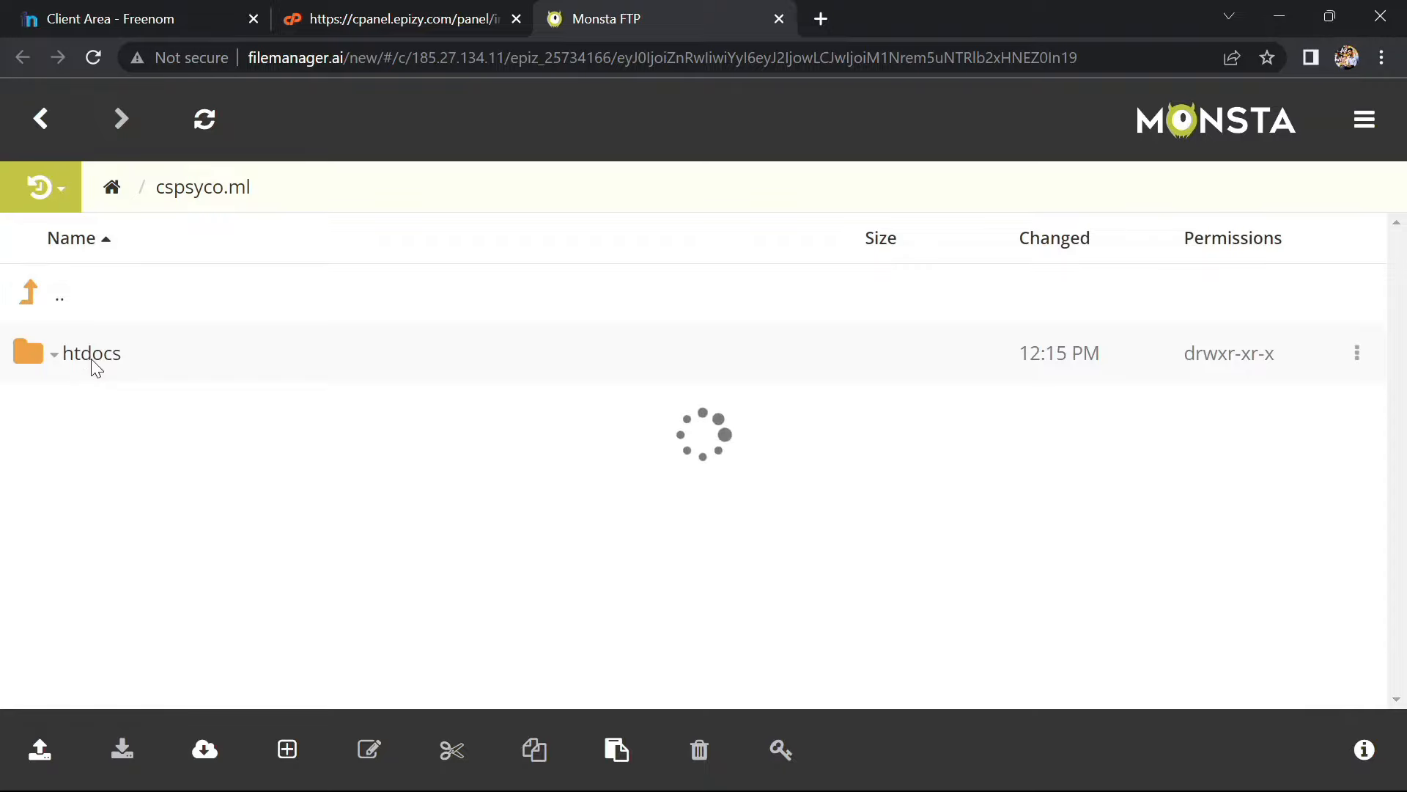
pyautogui.click(625, 757)
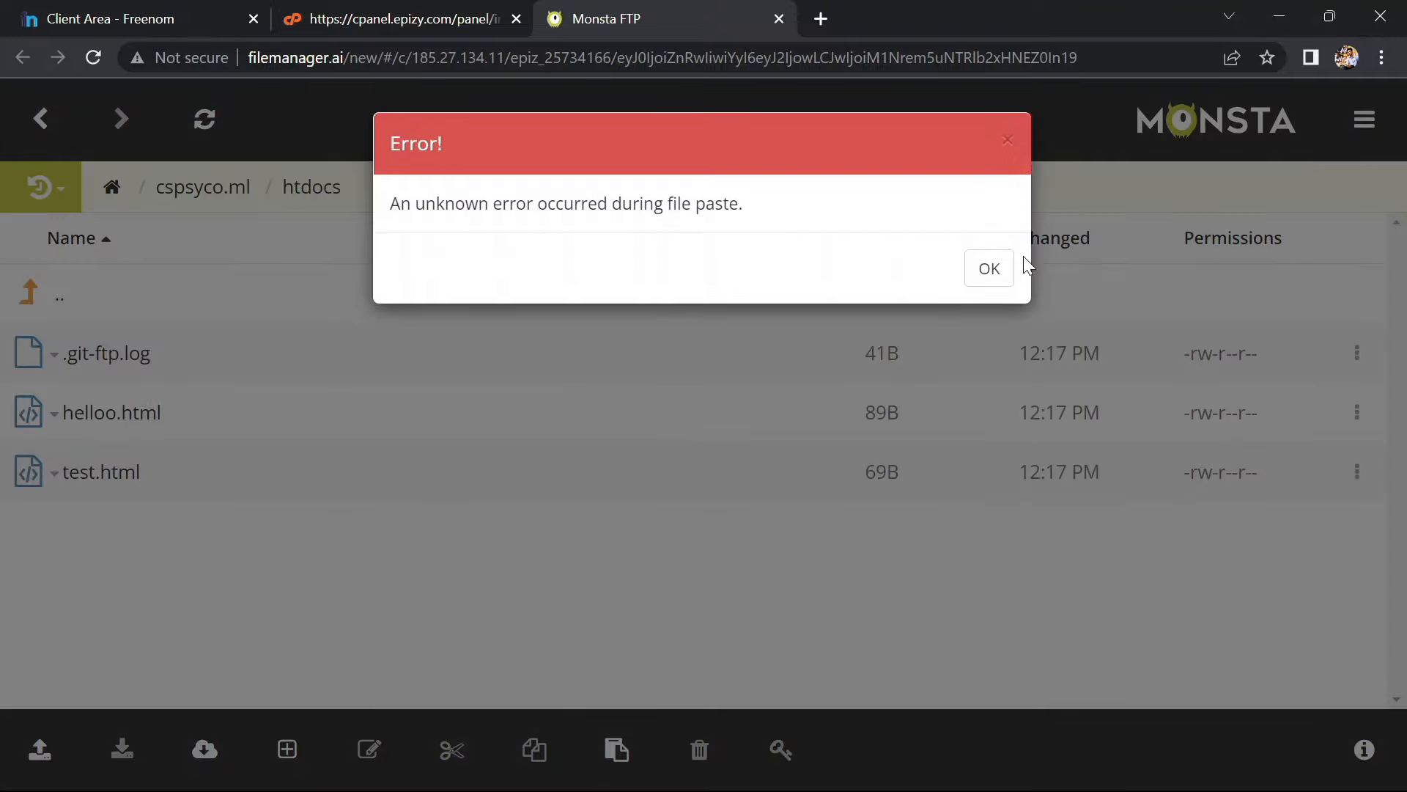
pyautogui.click(1007, 277)
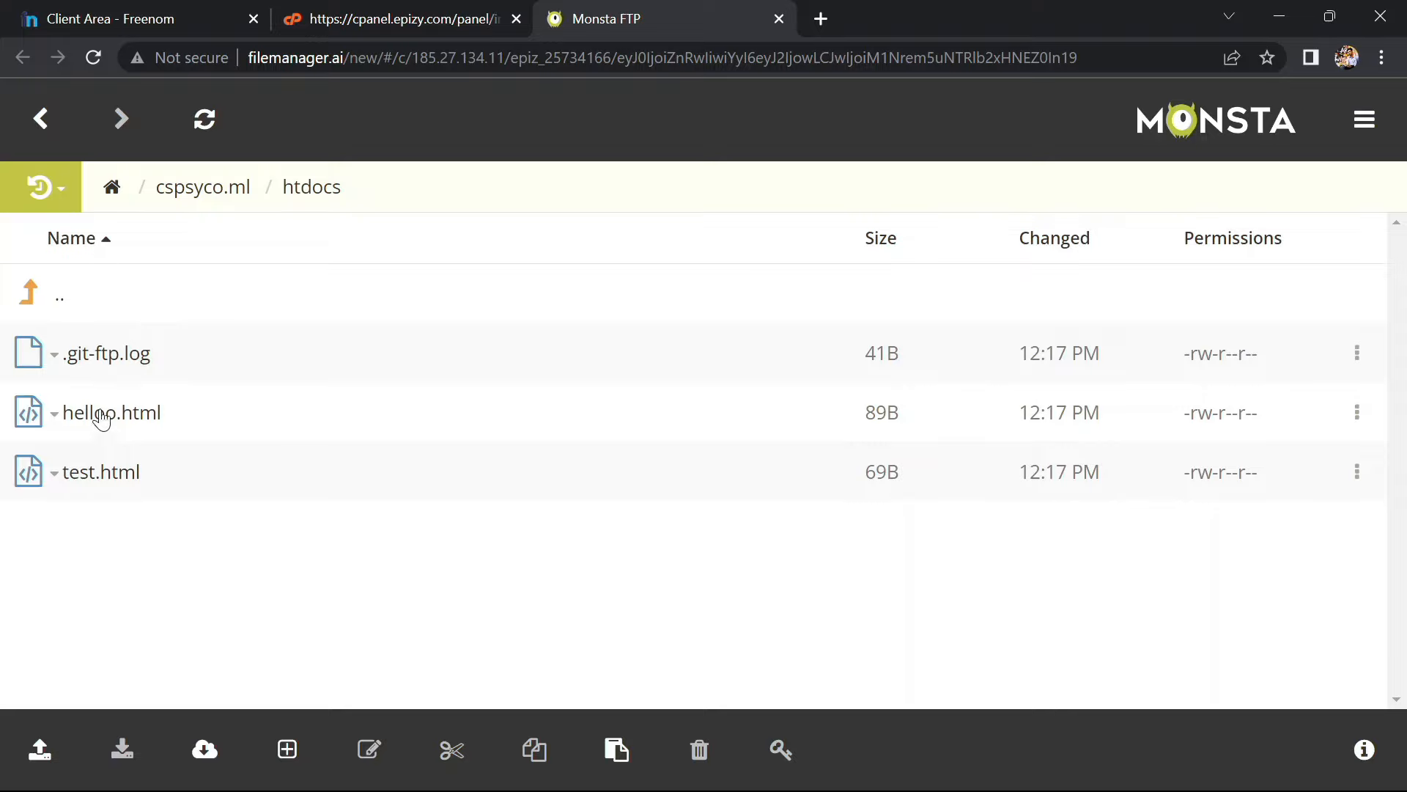
# Navigate to cspsyco.rf.gd/htdocs and copy index.php
pyautogui.click(60, 307)
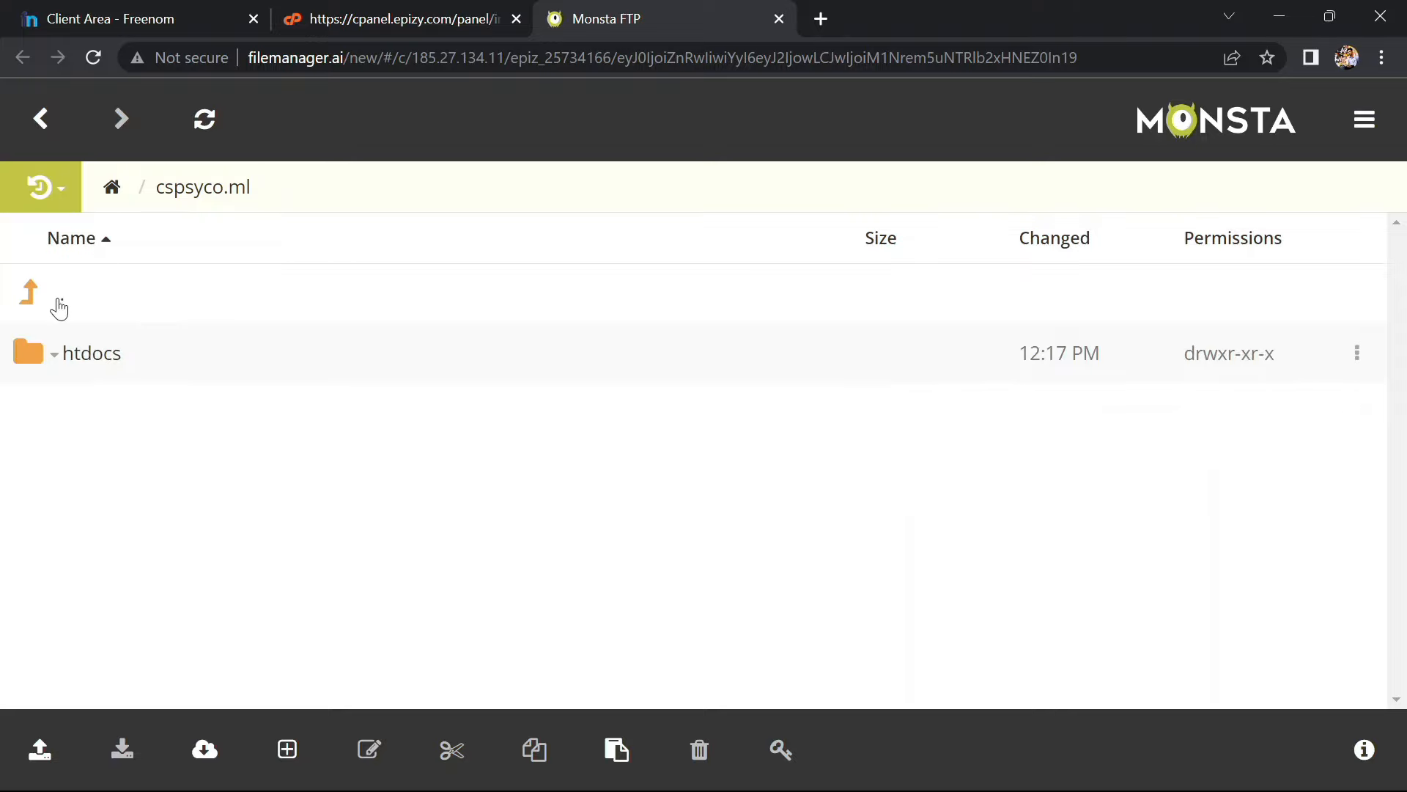
pyautogui.click(59, 306)
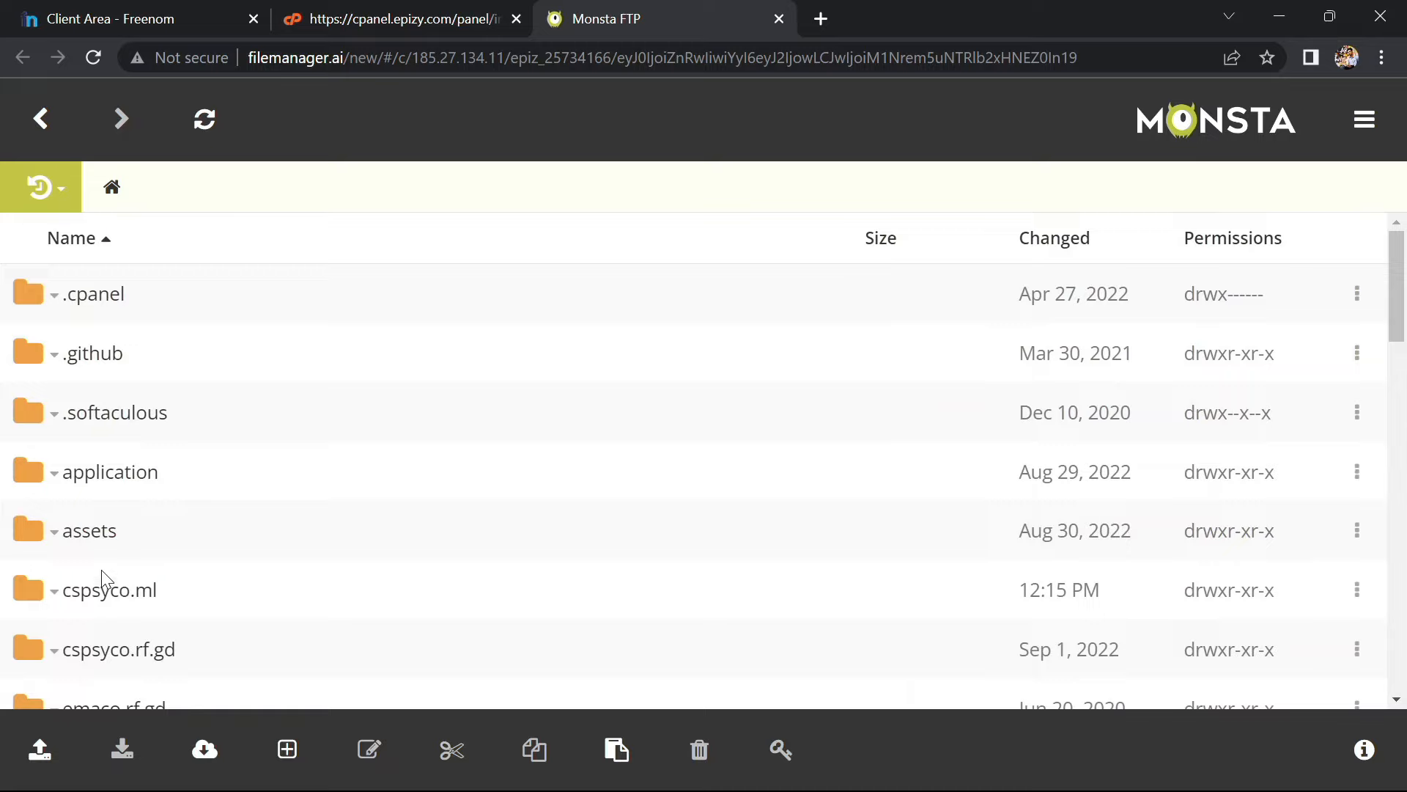
pyautogui.click(101, 661)
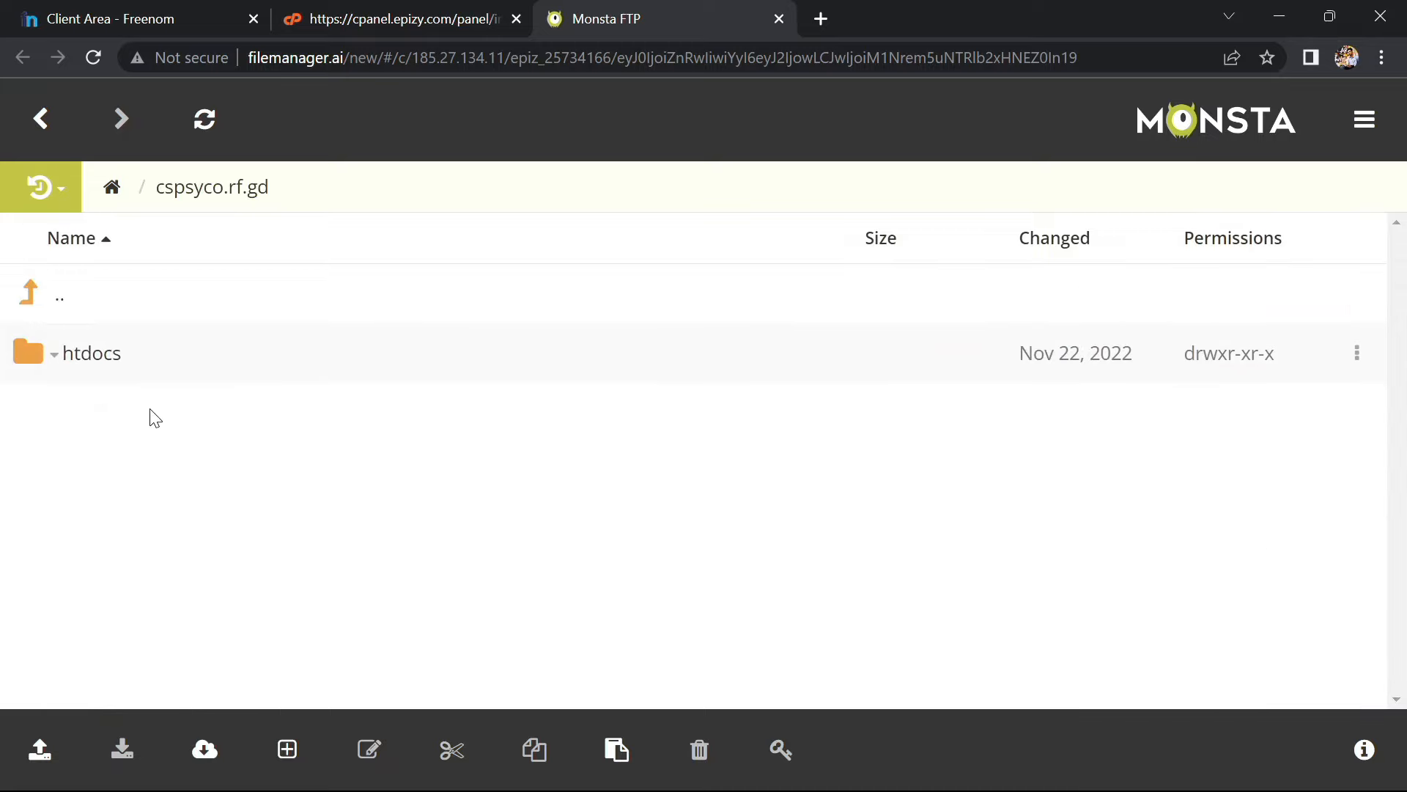
pyautogui.click(90, 359)
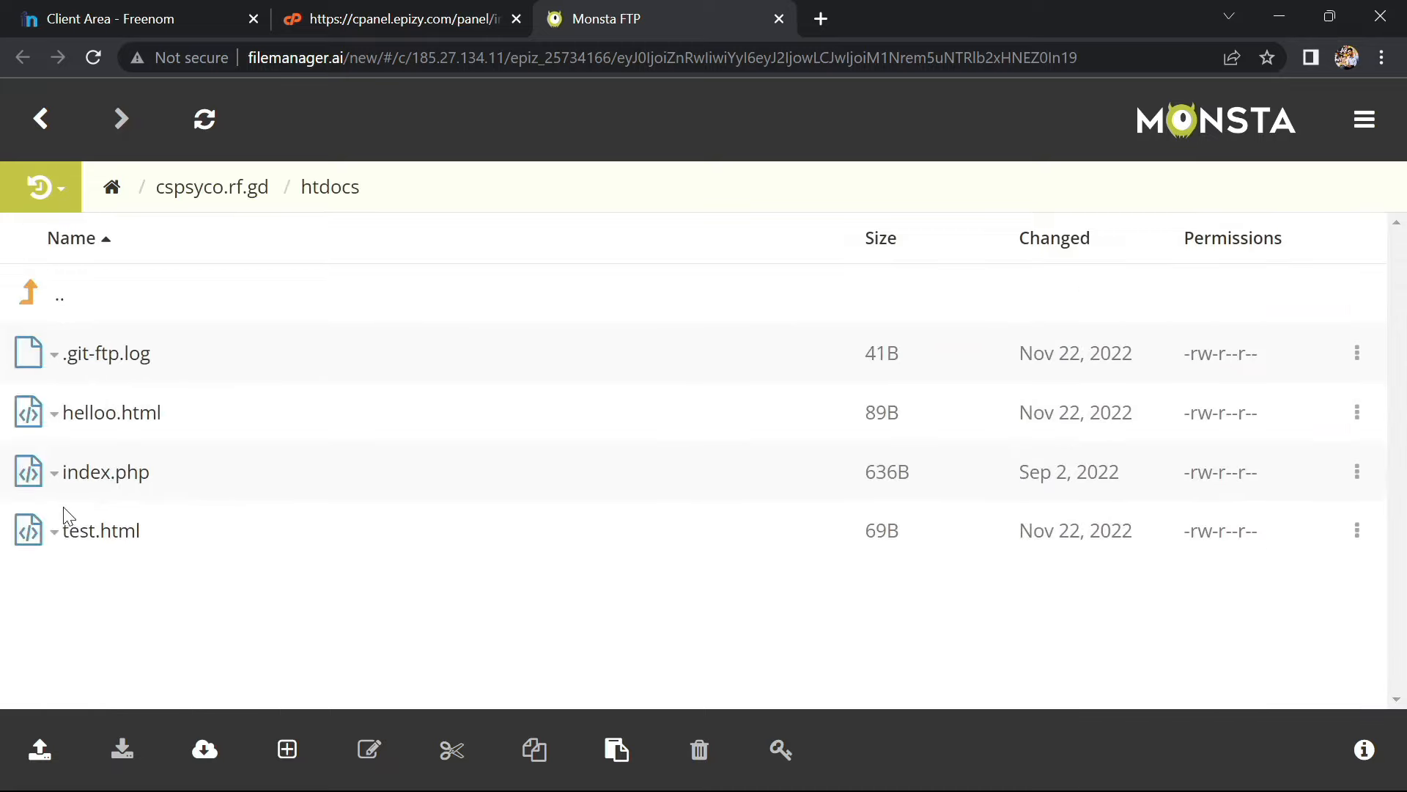
pyautogui.click(57, 472)
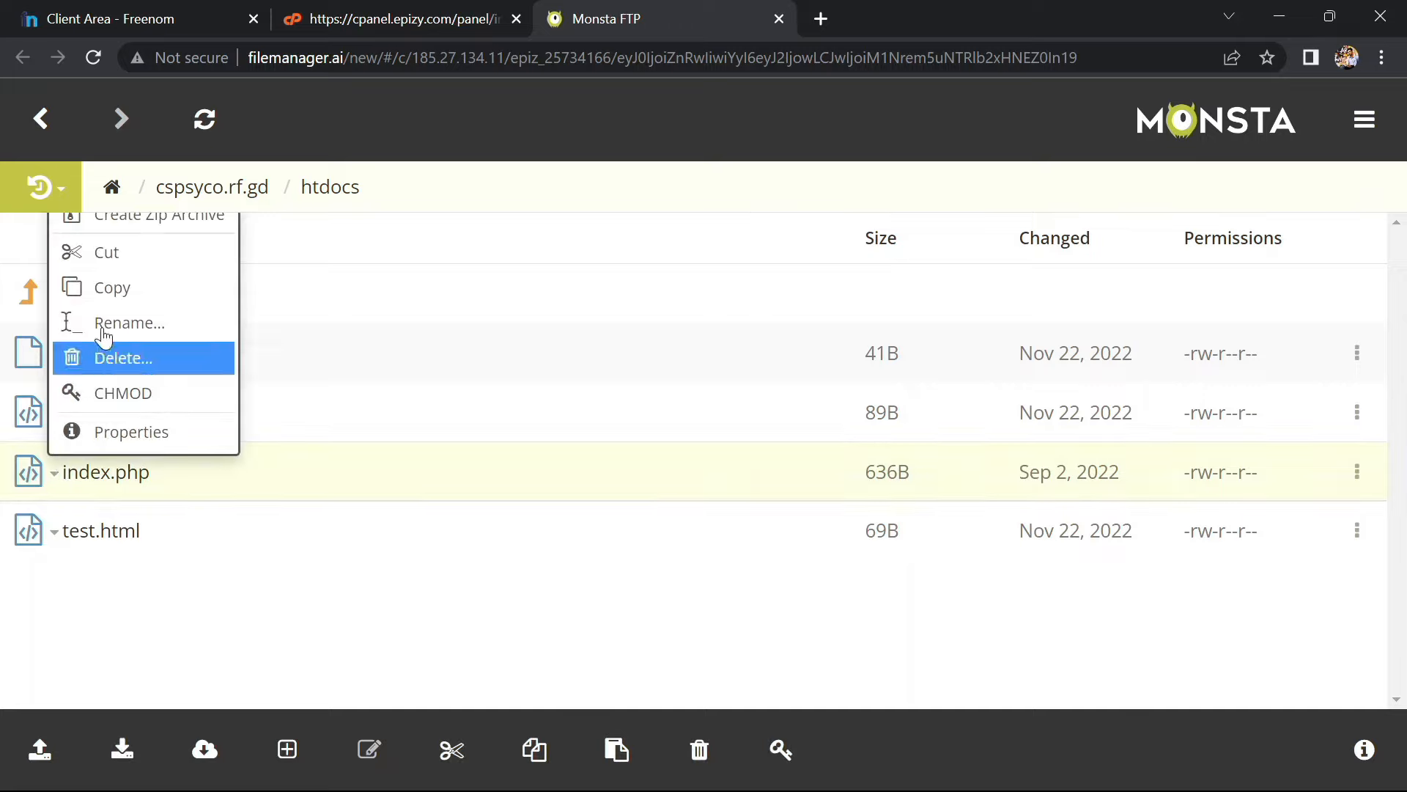
pyautogui.click(112, 303)
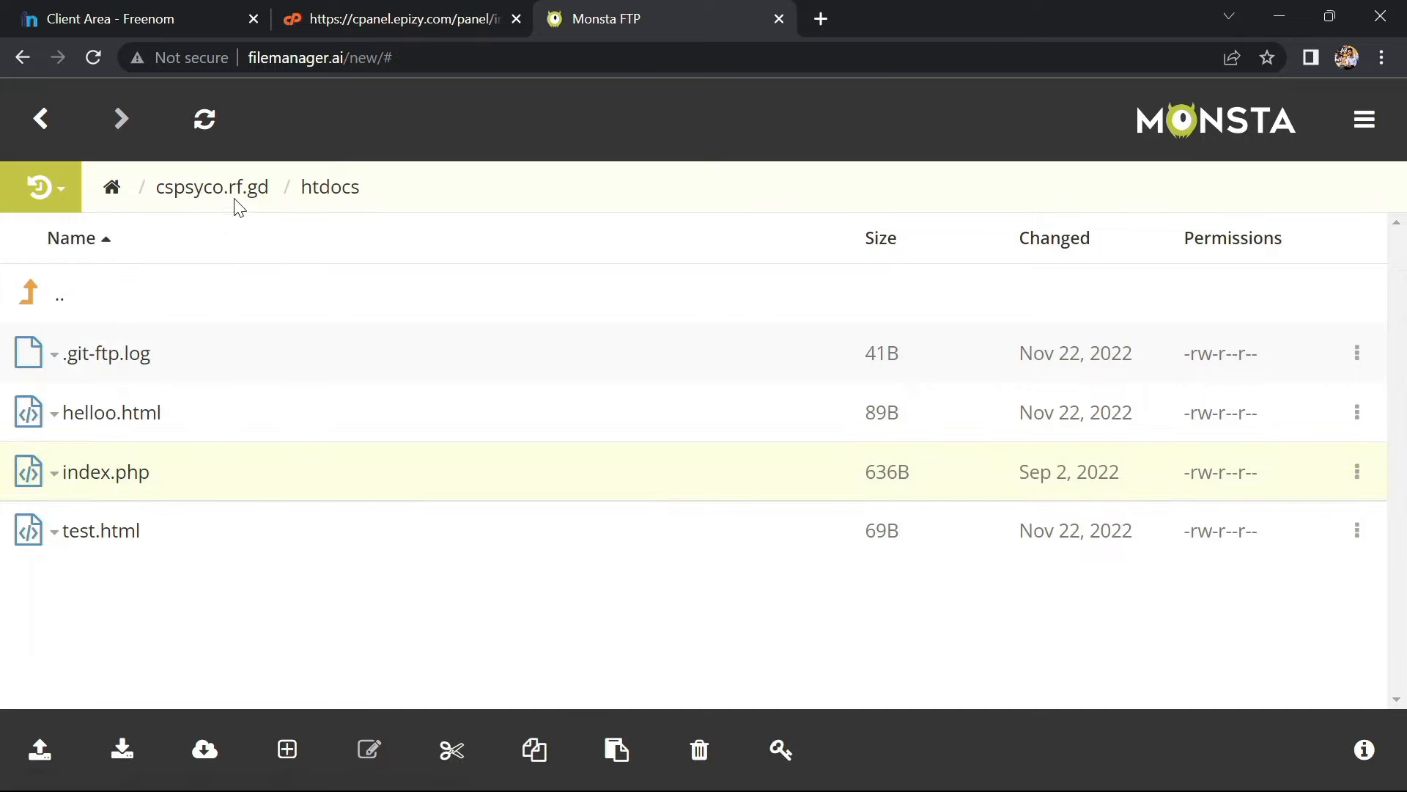
# Paste index.php (636B) into cspsyco.ml/htdocs alongside the other three site files
pyautogui.click(116, 192)
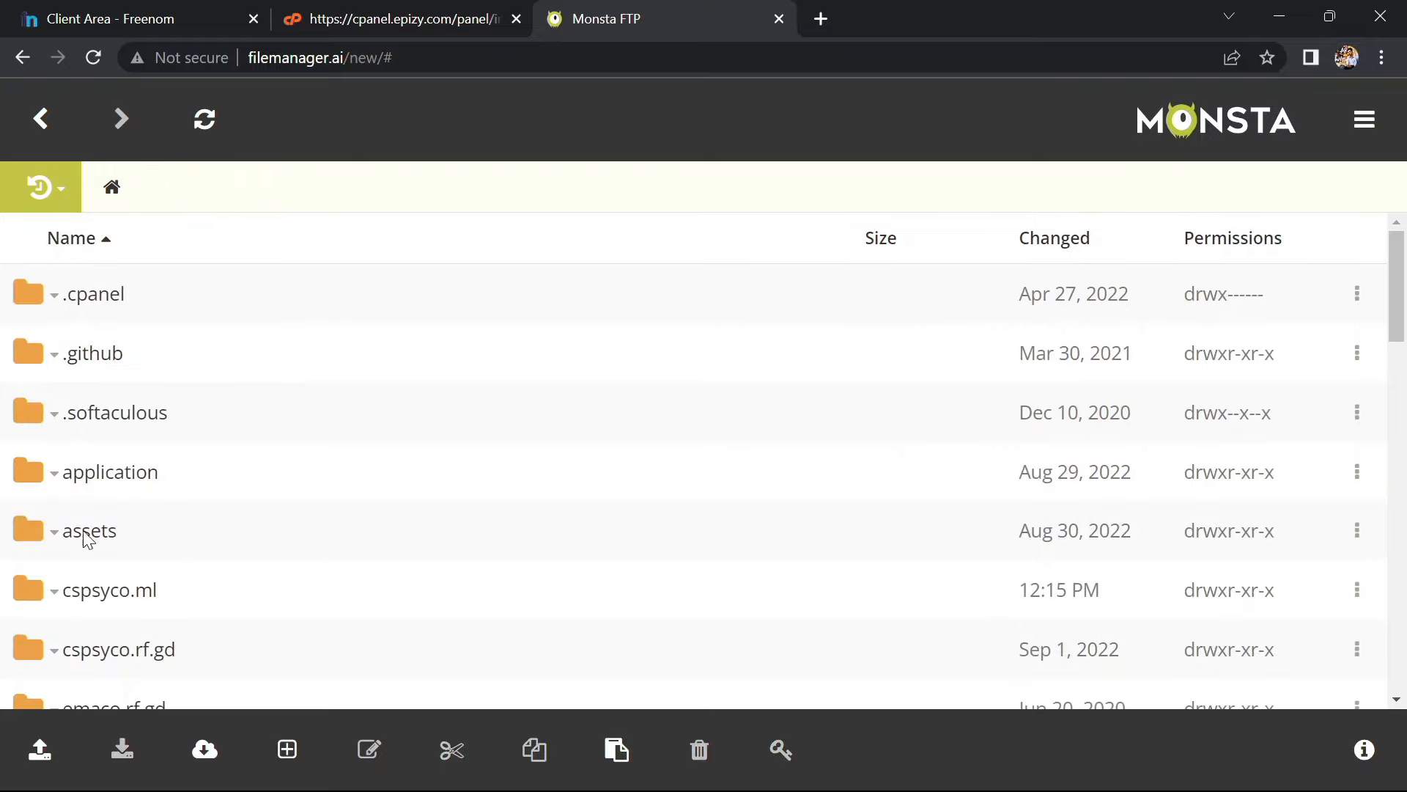
pyautogui.click(84, 598)
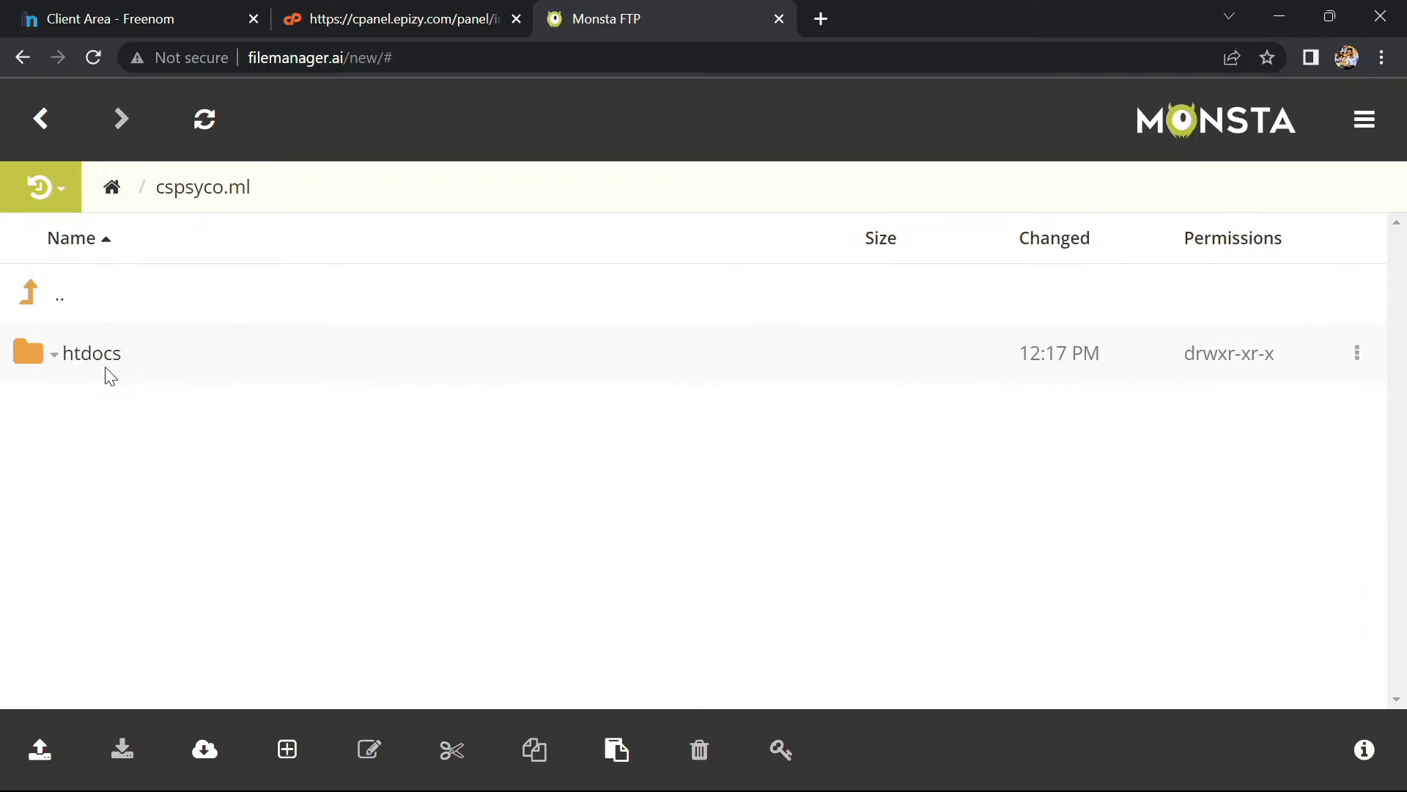
pyautogui.click(98, 366)
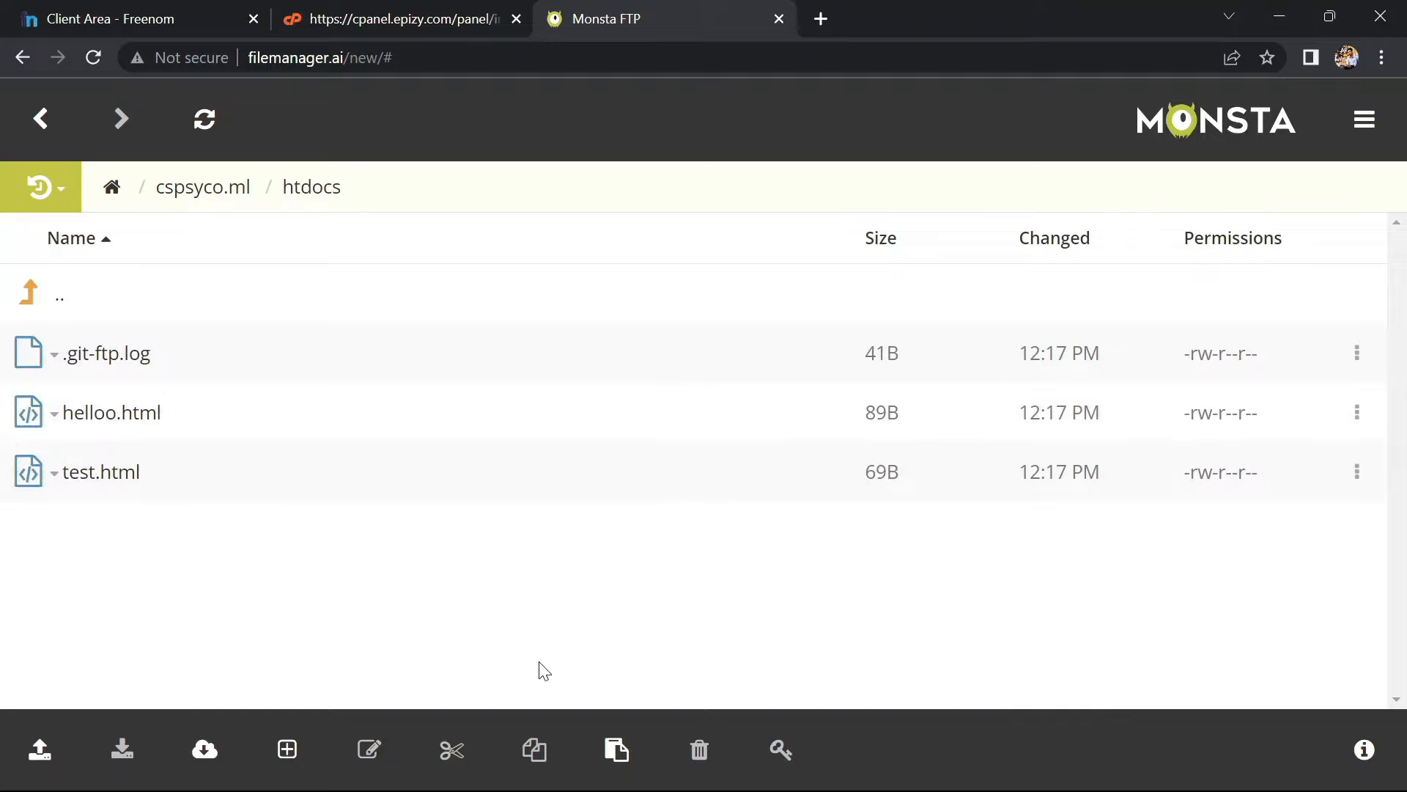
pyautogui.click(624, 770)
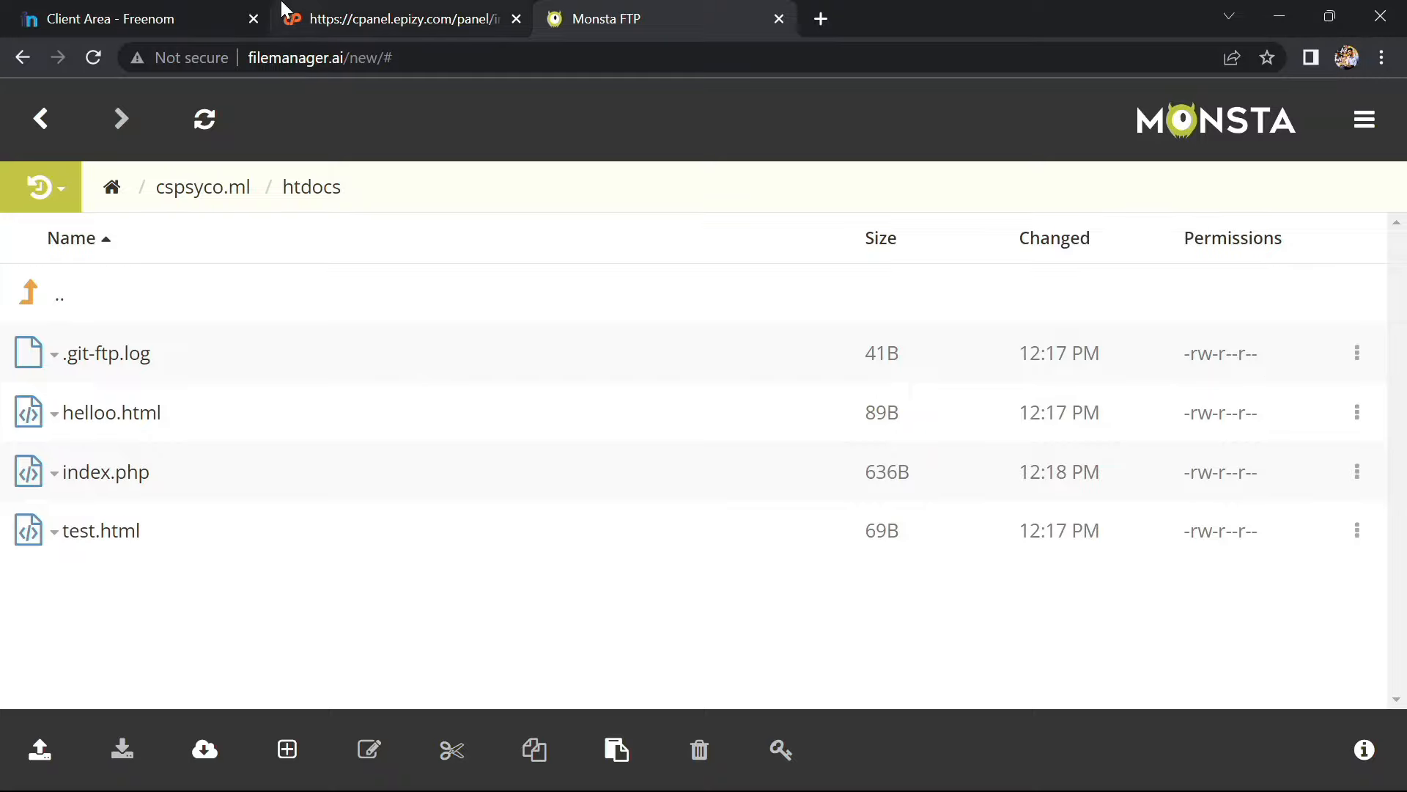
# Load cspsyco.ml in a new Chrome tab, showing 'insertion failed' above the number/name table
pyautogui.click(821, 19)
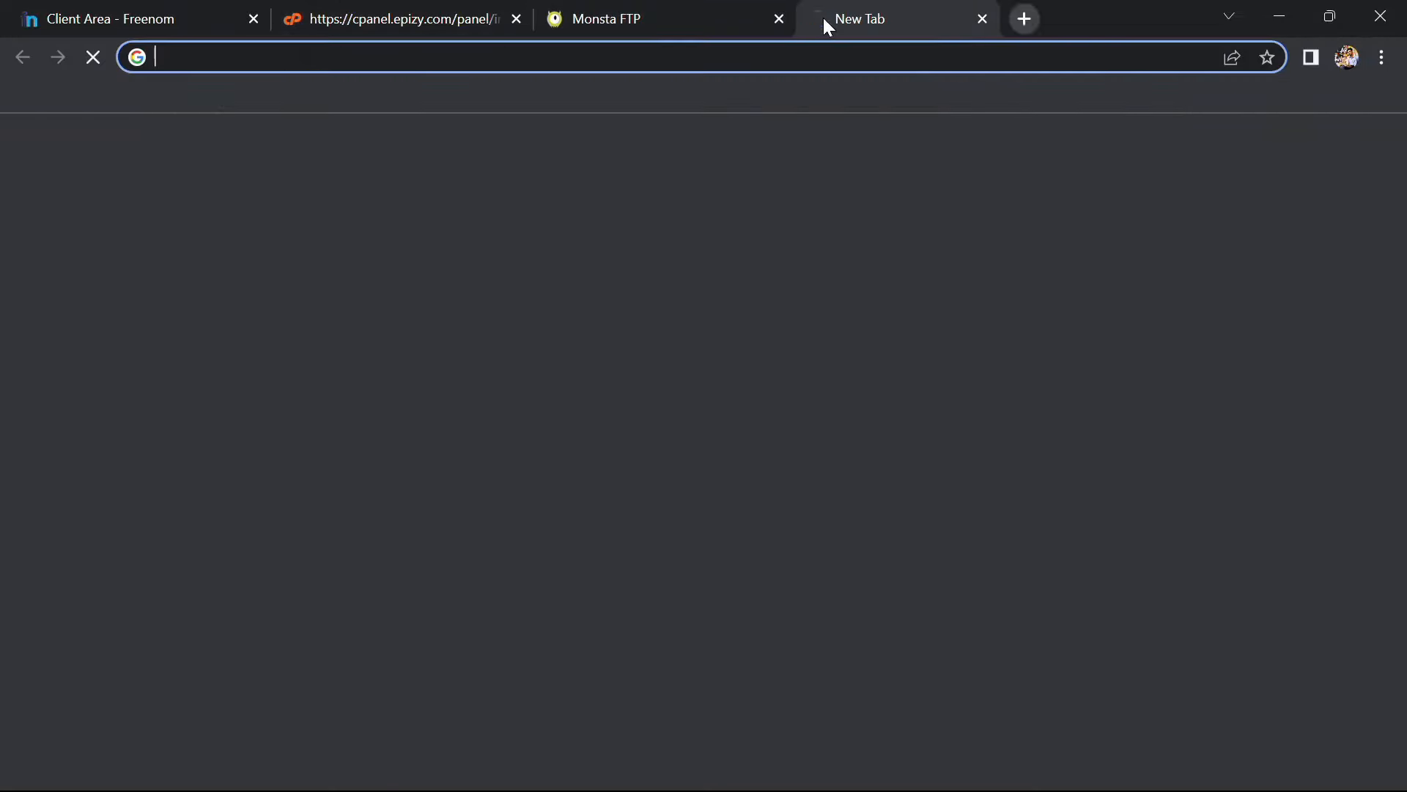
pyautogui.write('mi')
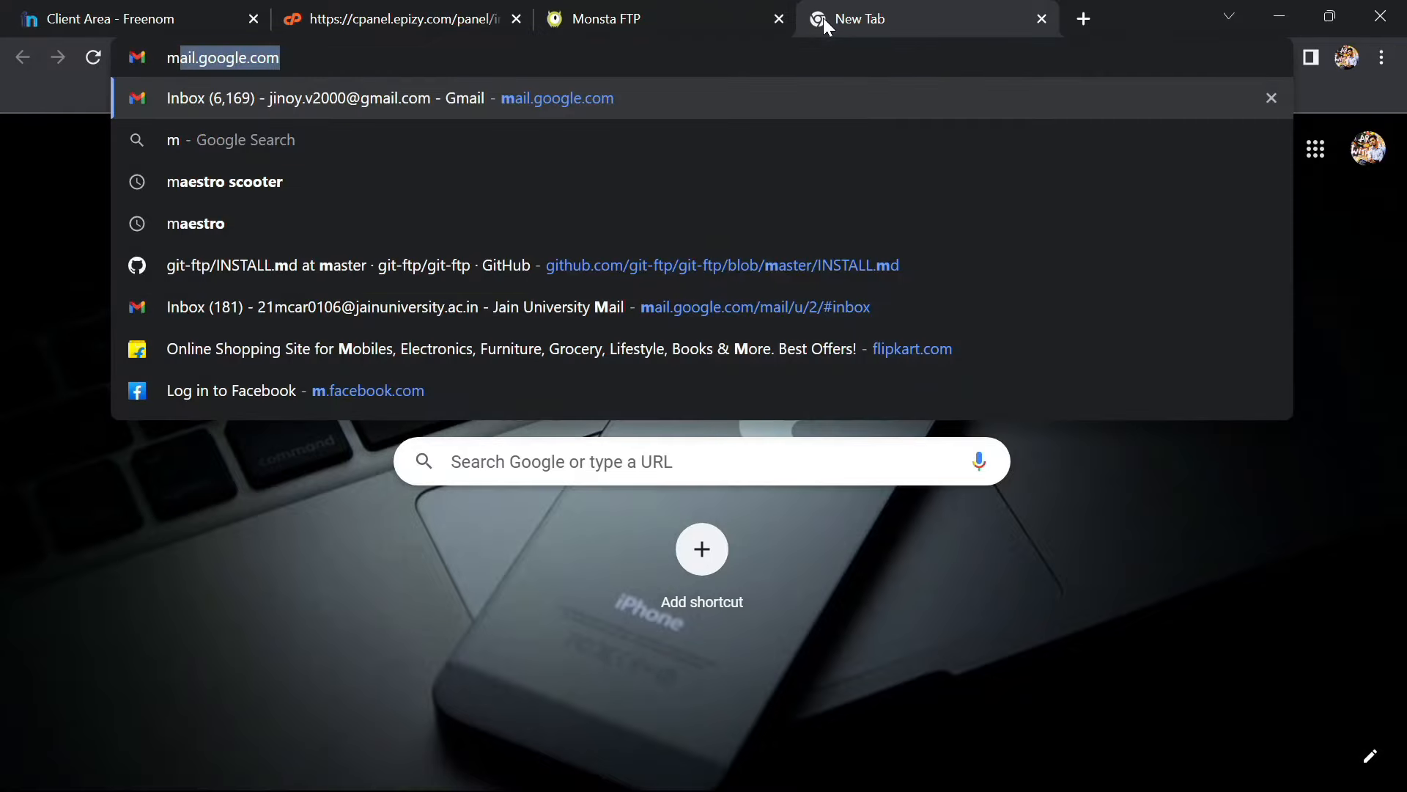
pyautogui.press('BackSpace')
pyautogui.press('BackSpace')
pyautogui.write('csps')
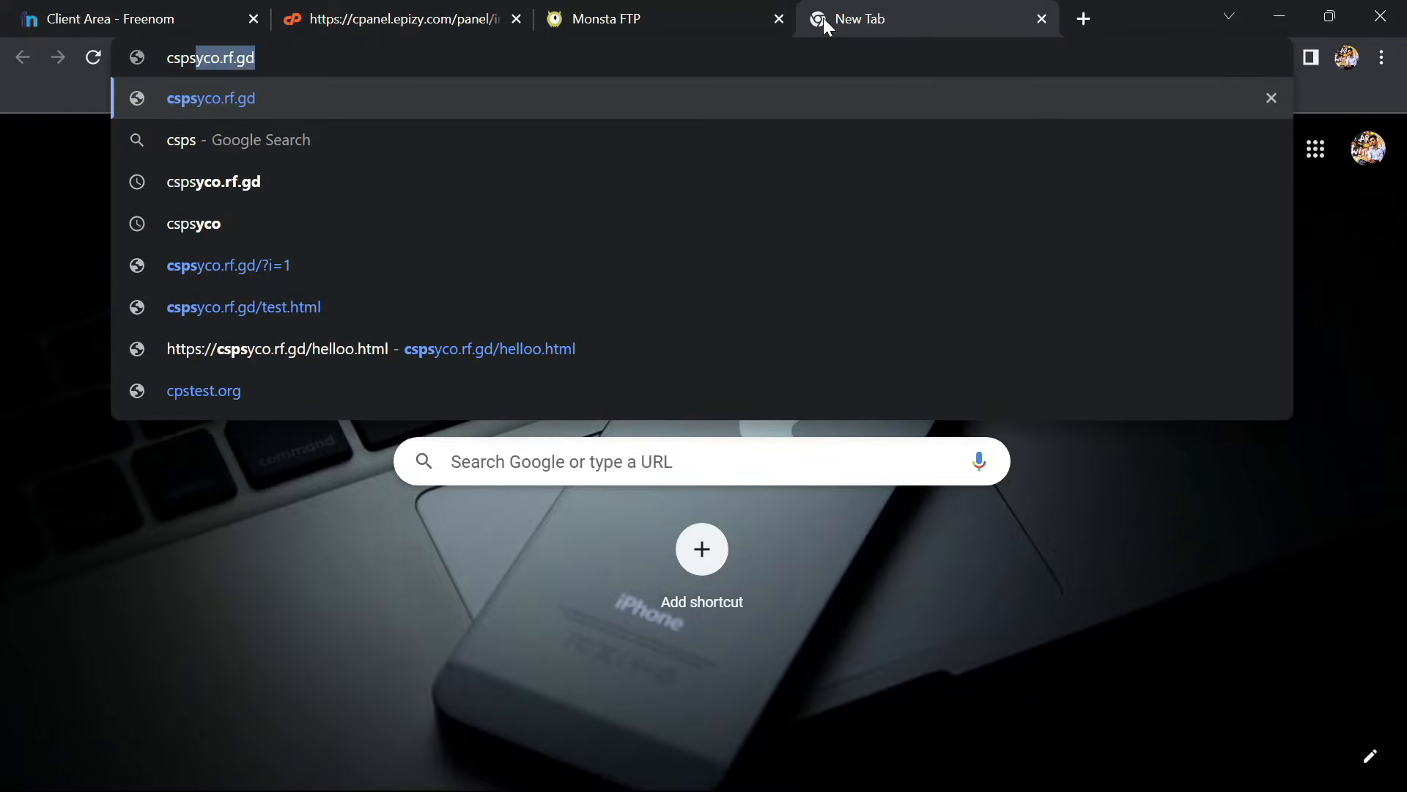
pyautogui.write('yco')
pyautogui.press('BackSpace')
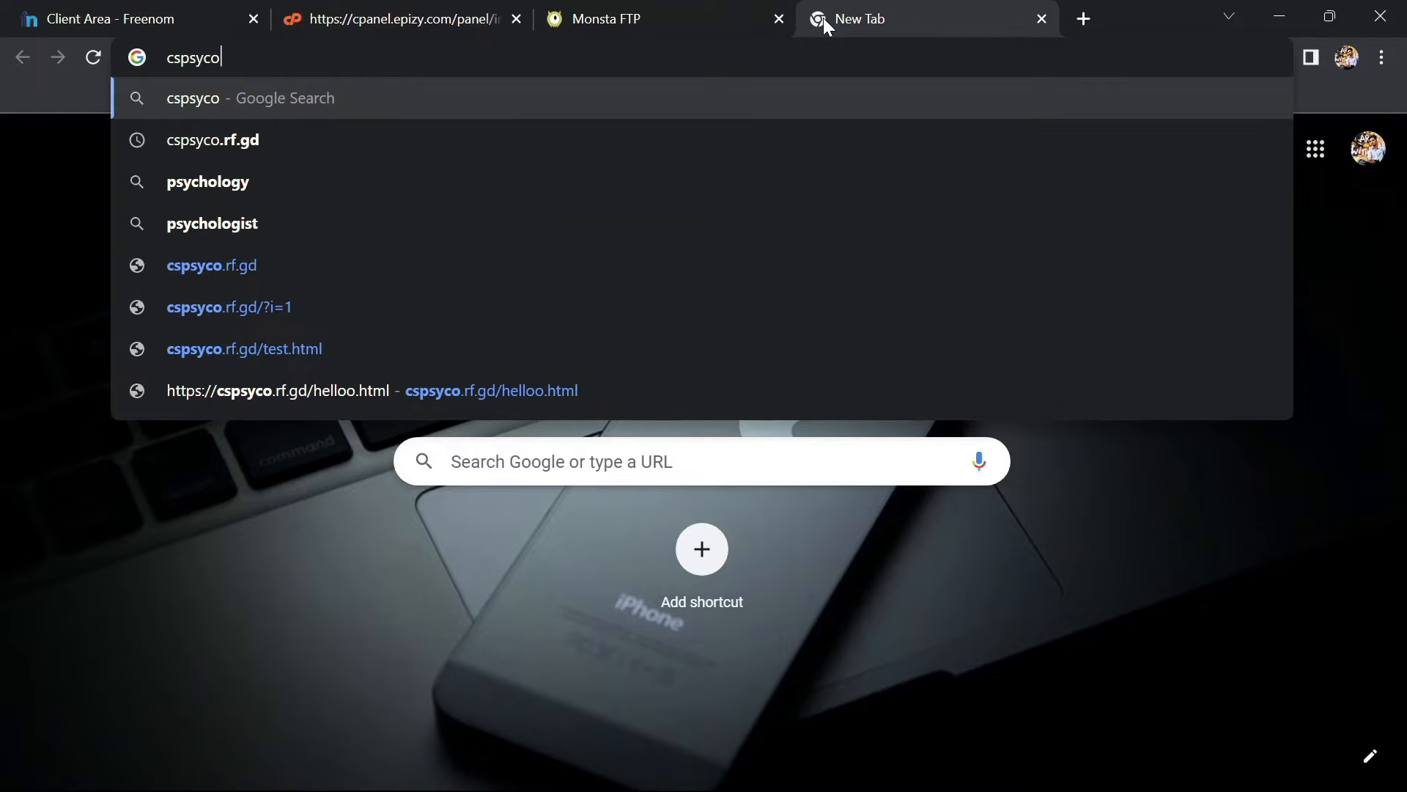
pyautogui.write('.ml')
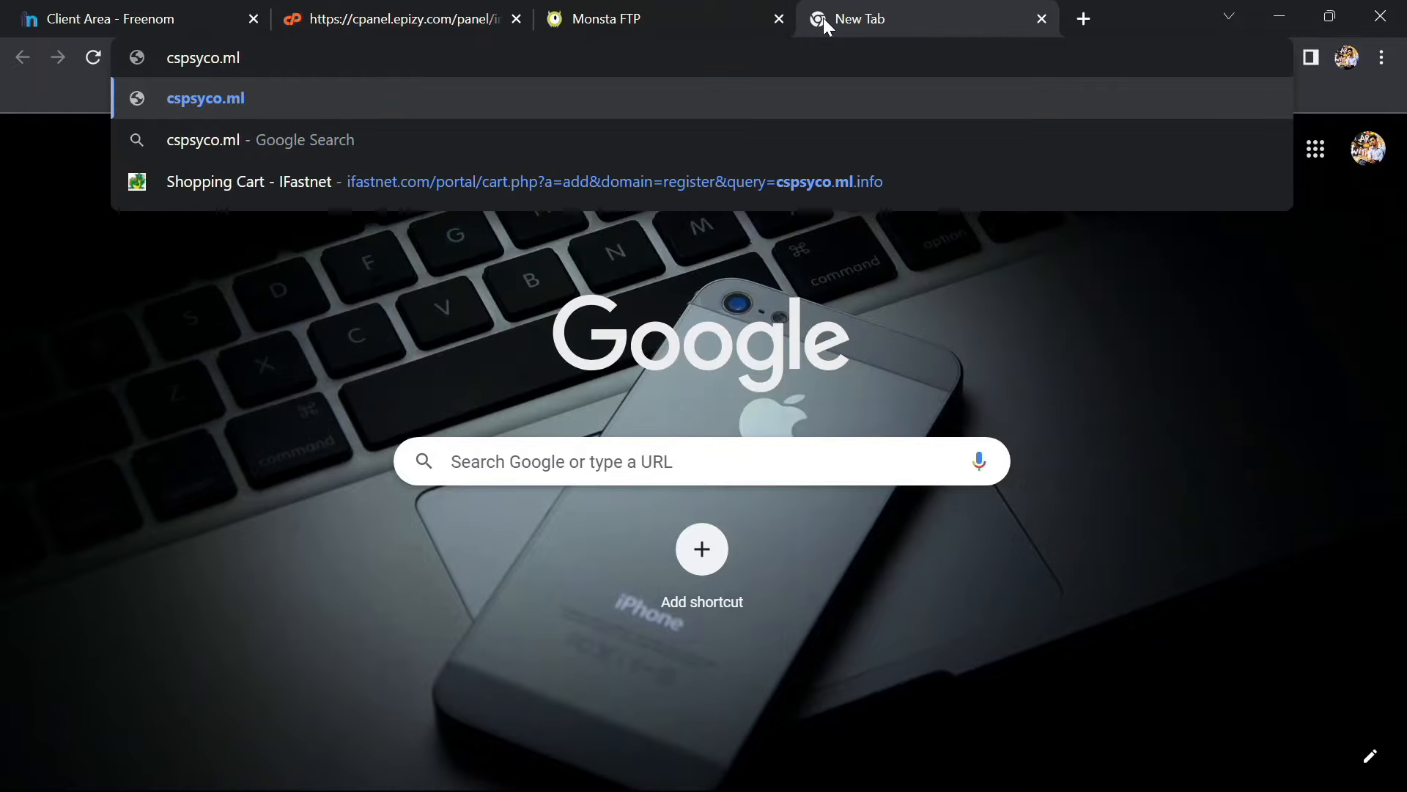
pyautogui.press('Return')
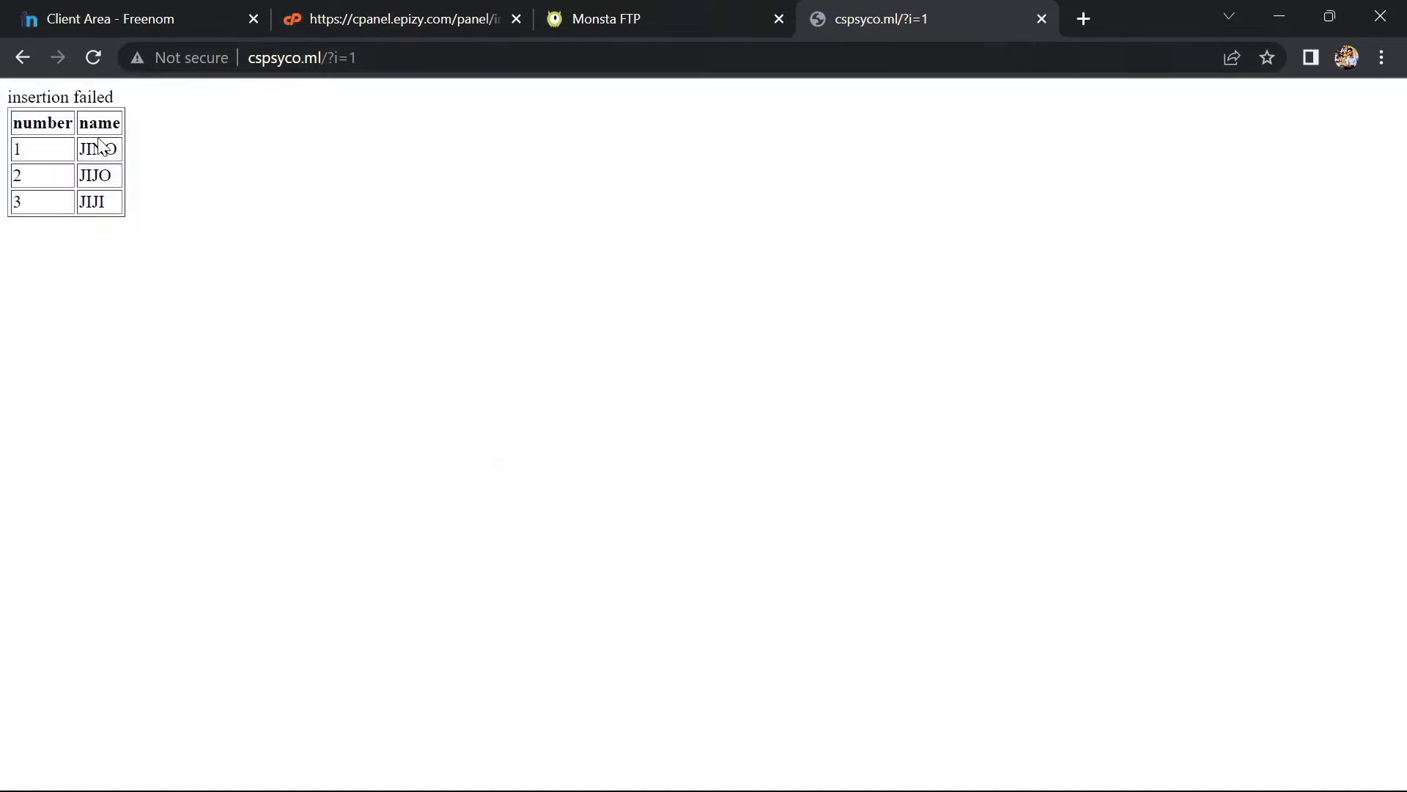
# Compare with the file manager listing, then replace ?i=1 in the address with helloo.html
pyautogui.click(648, 10)
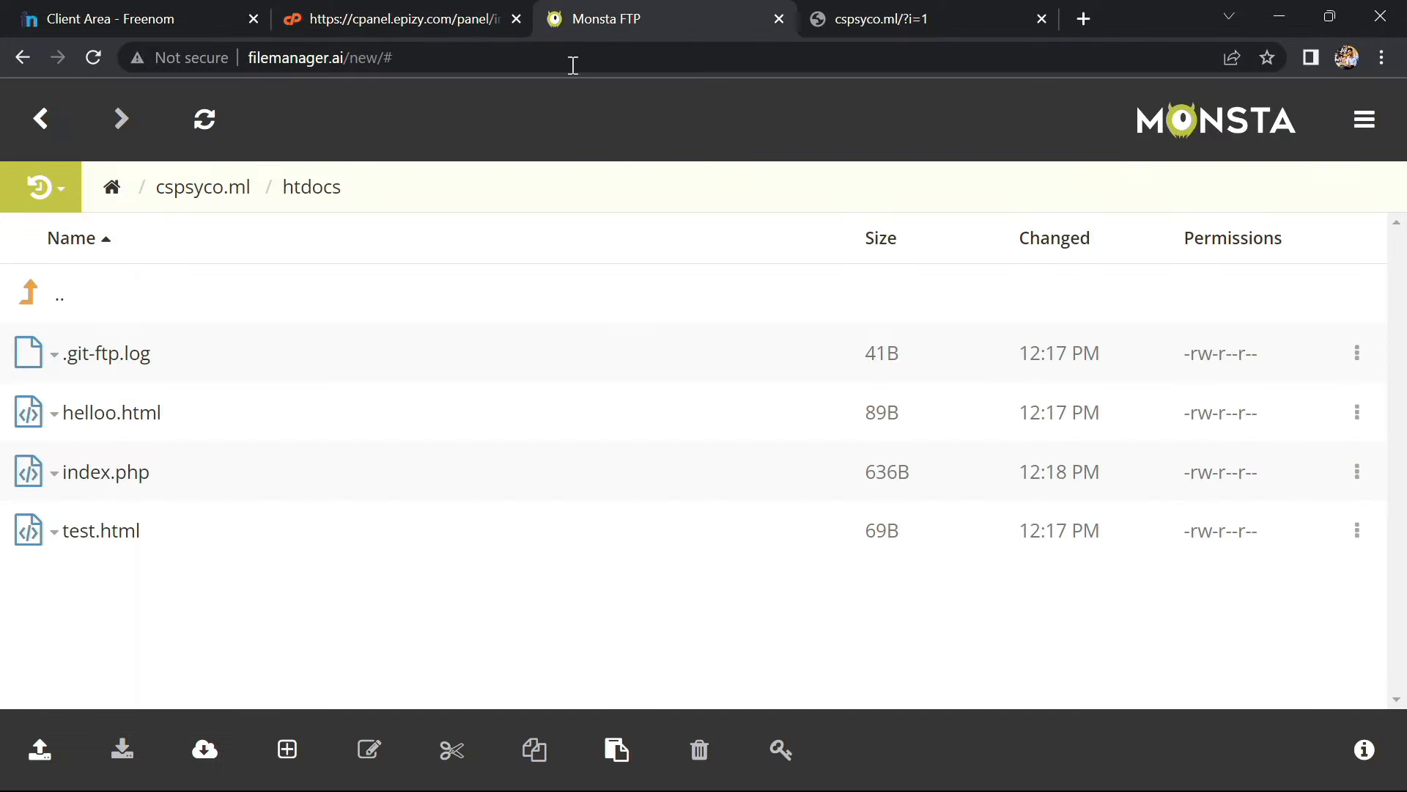
pyautogui.click(973, 6)
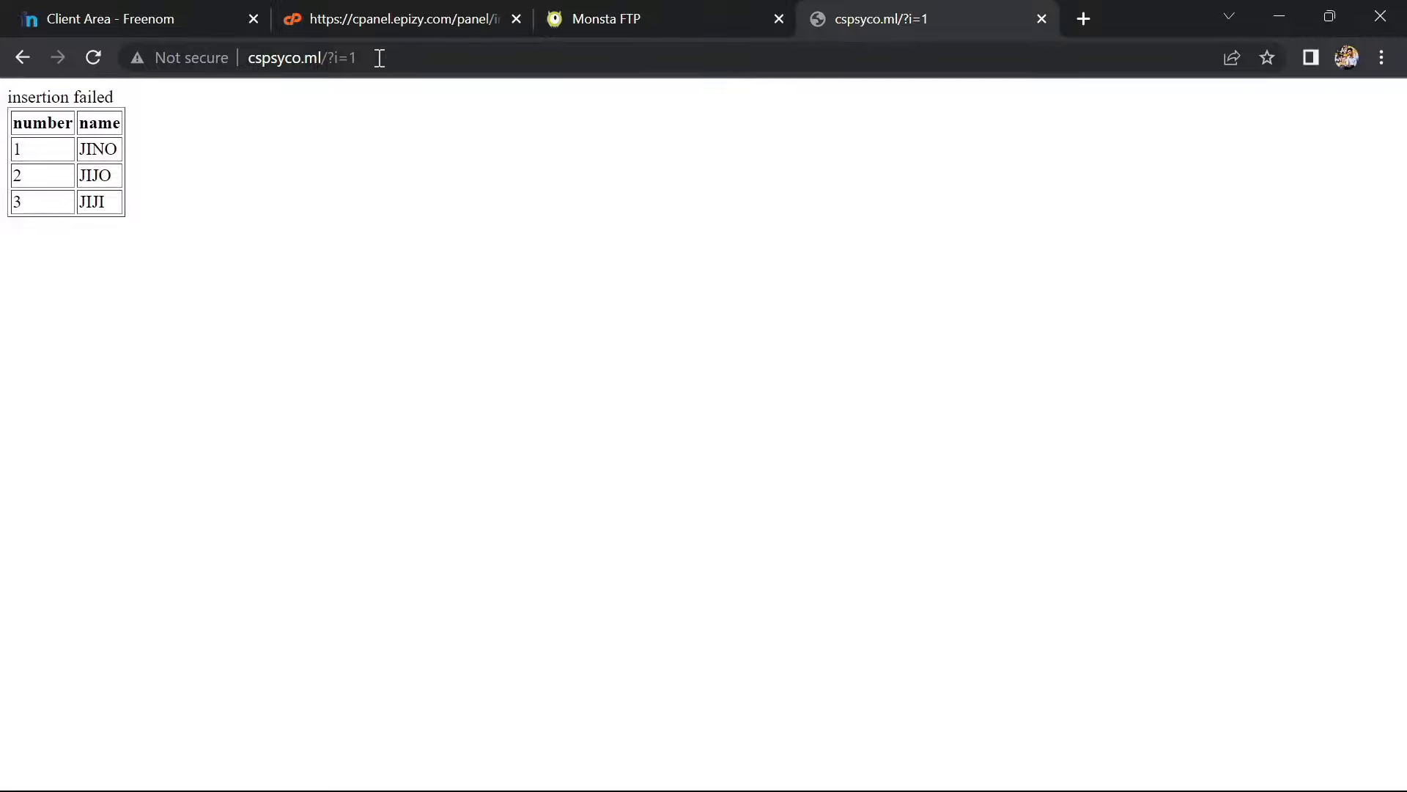
pyautogui.moveTo(377, 57); pyautogui.dragTo(326, 58)
pyautogui.write('helloo')
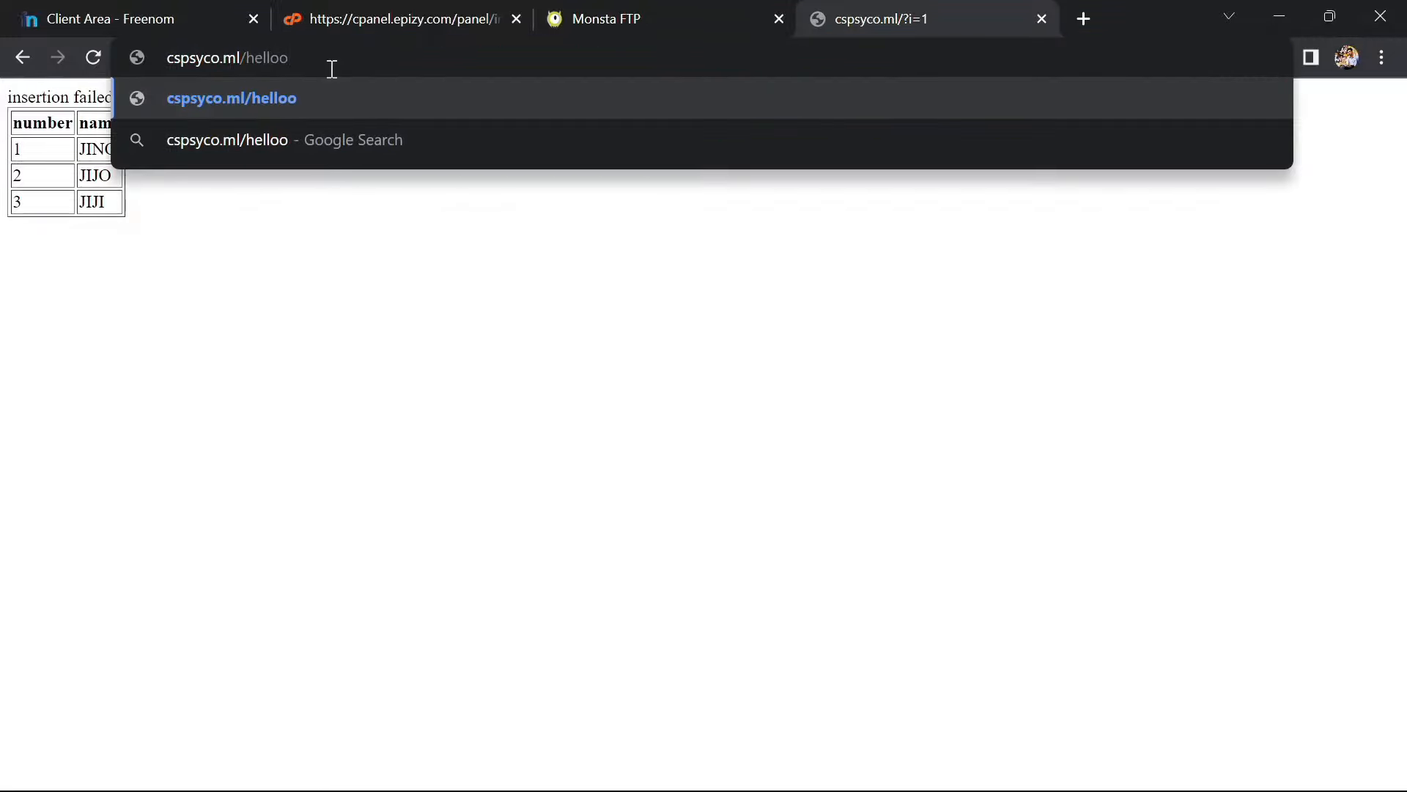
pyautogui.write('.html')
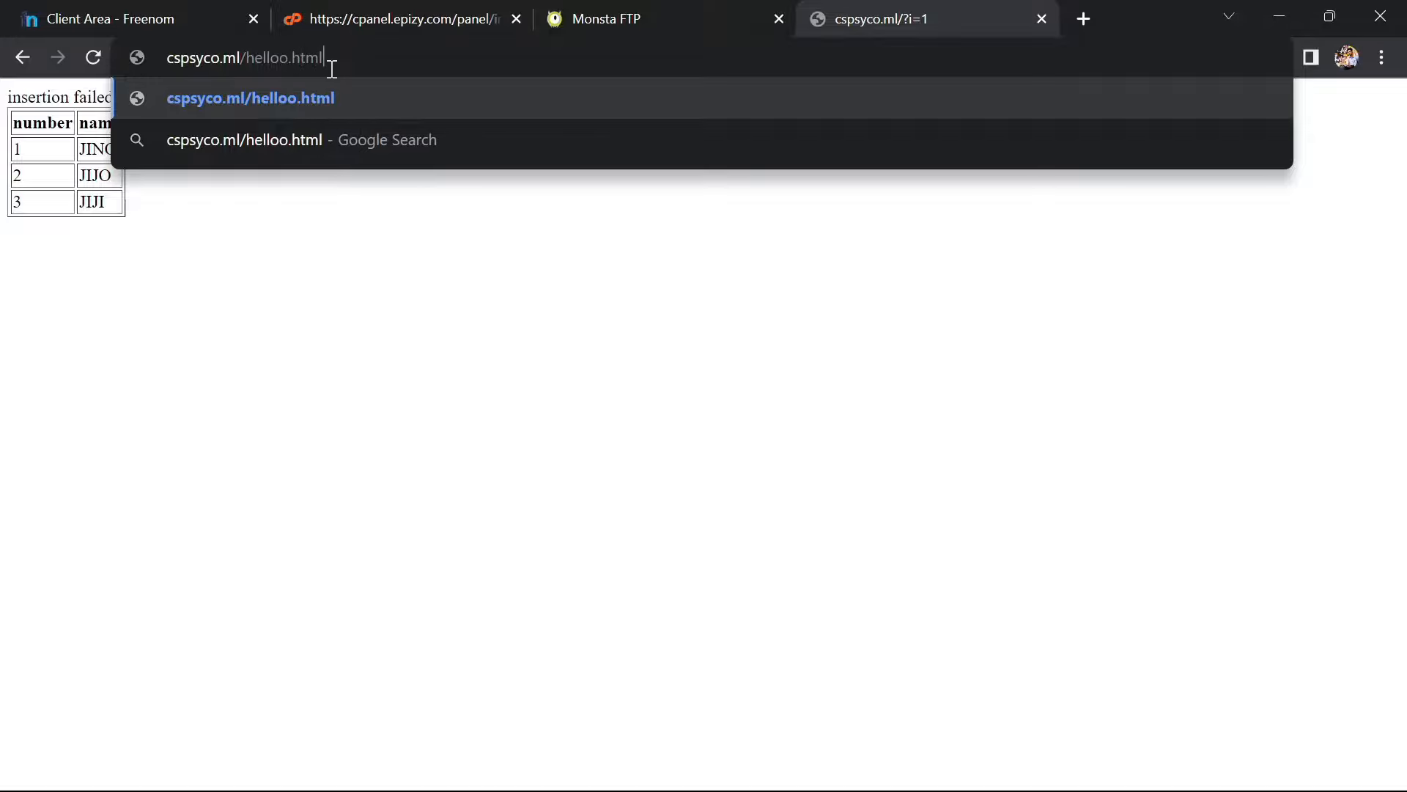
# Load cspsyco.ml/helloo.html, check its Not secure connection details, then return to the InfinityFree control panel
pyautogui.press('Return')
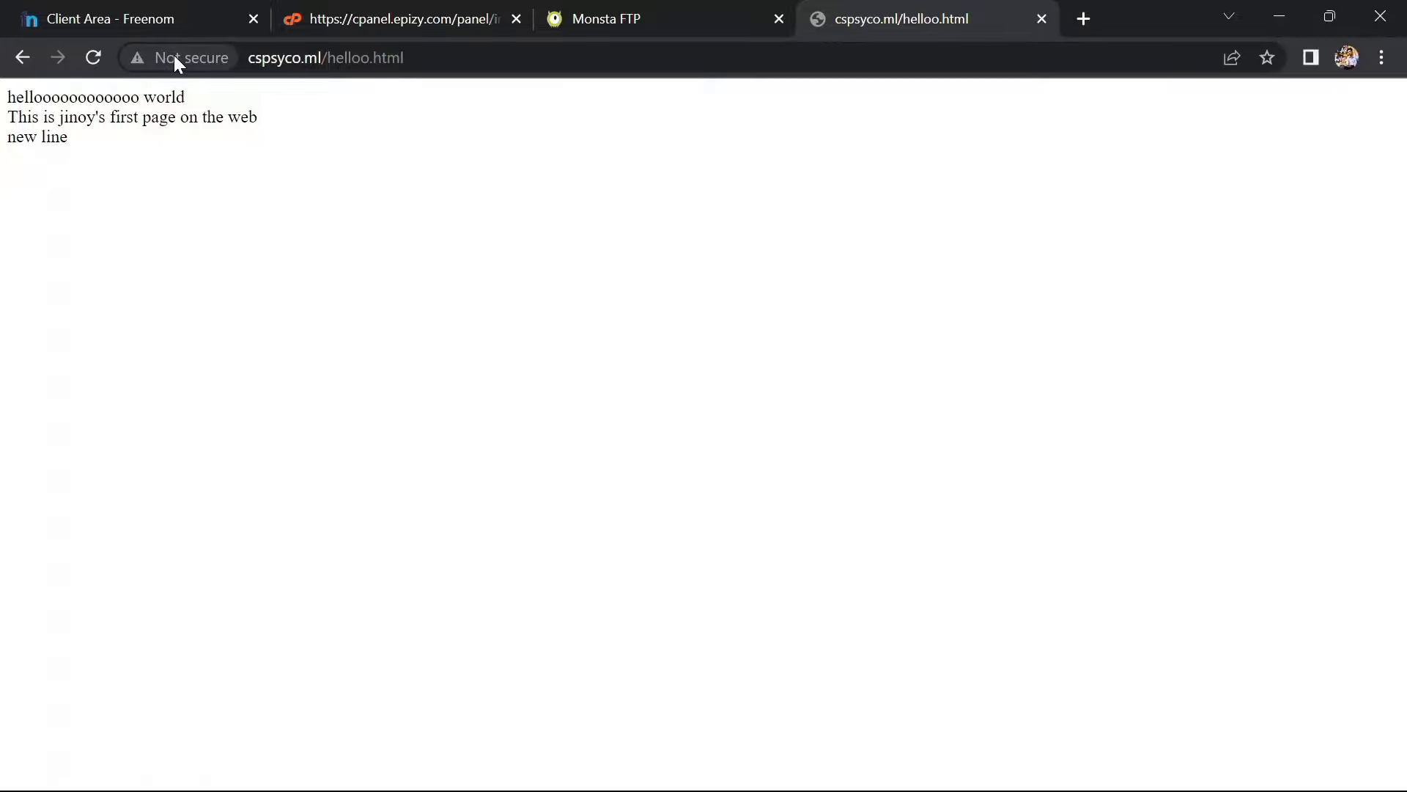
pyautogui.click(174, 59)
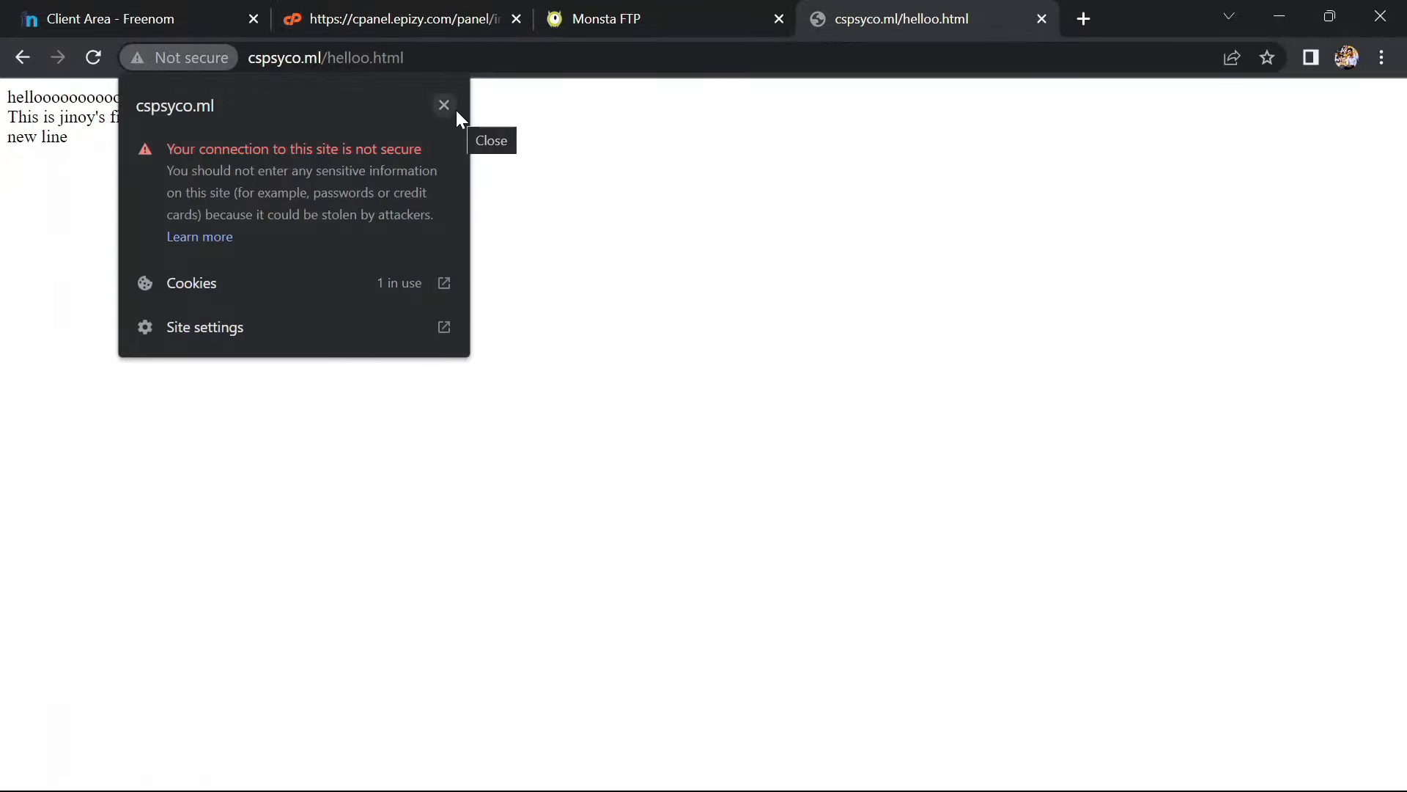
pyautogui.click(261, 59)
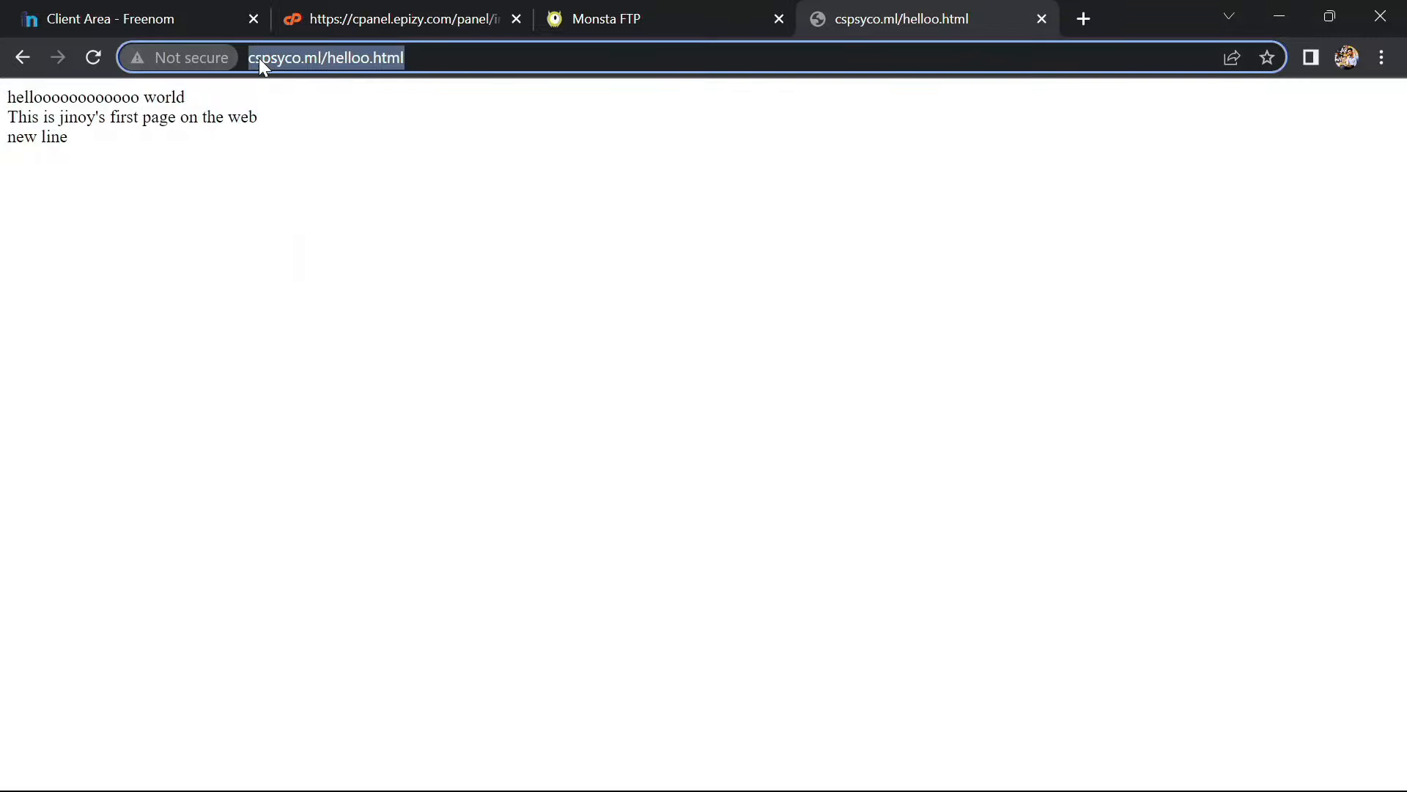
pyautogui.click(434, 112)
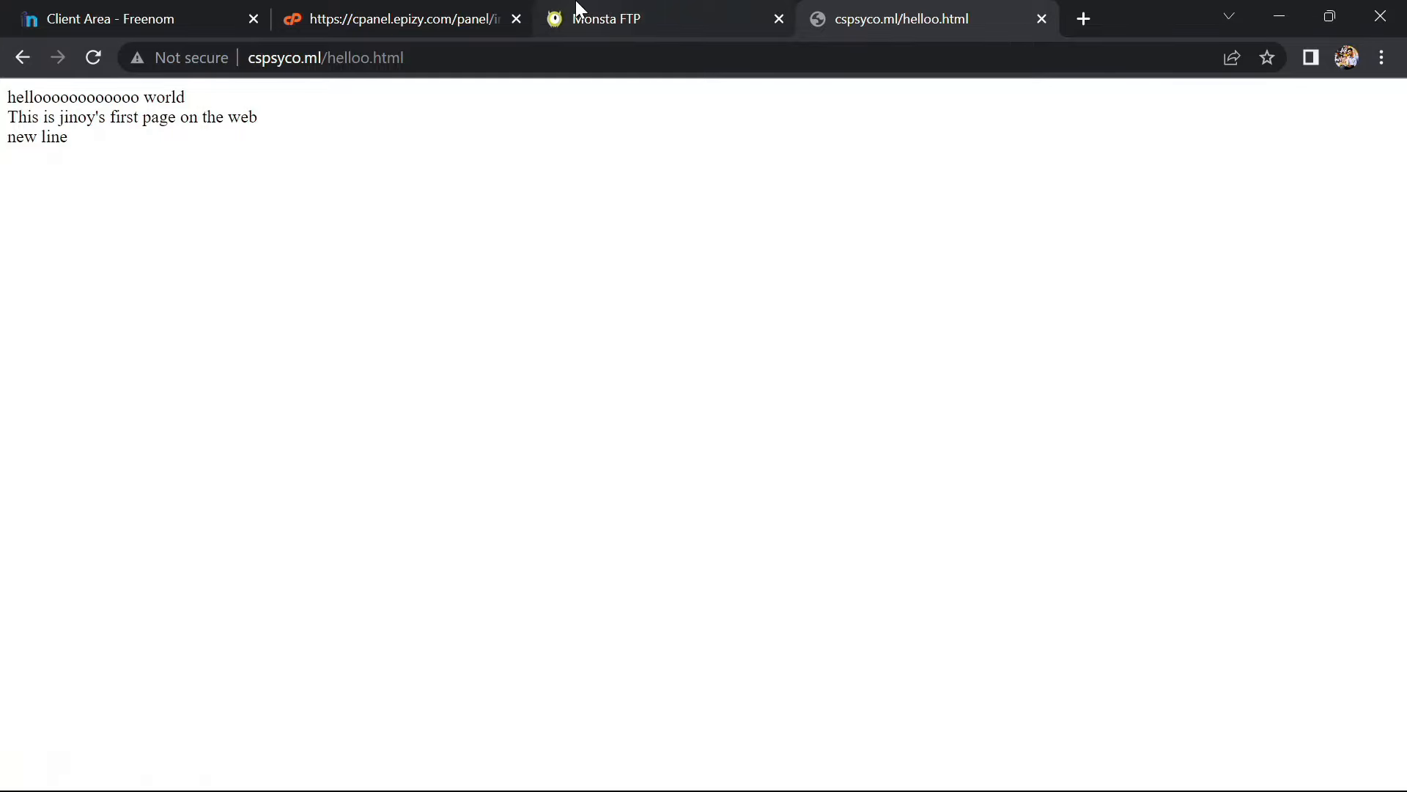
pyautogui.click(461, 13)
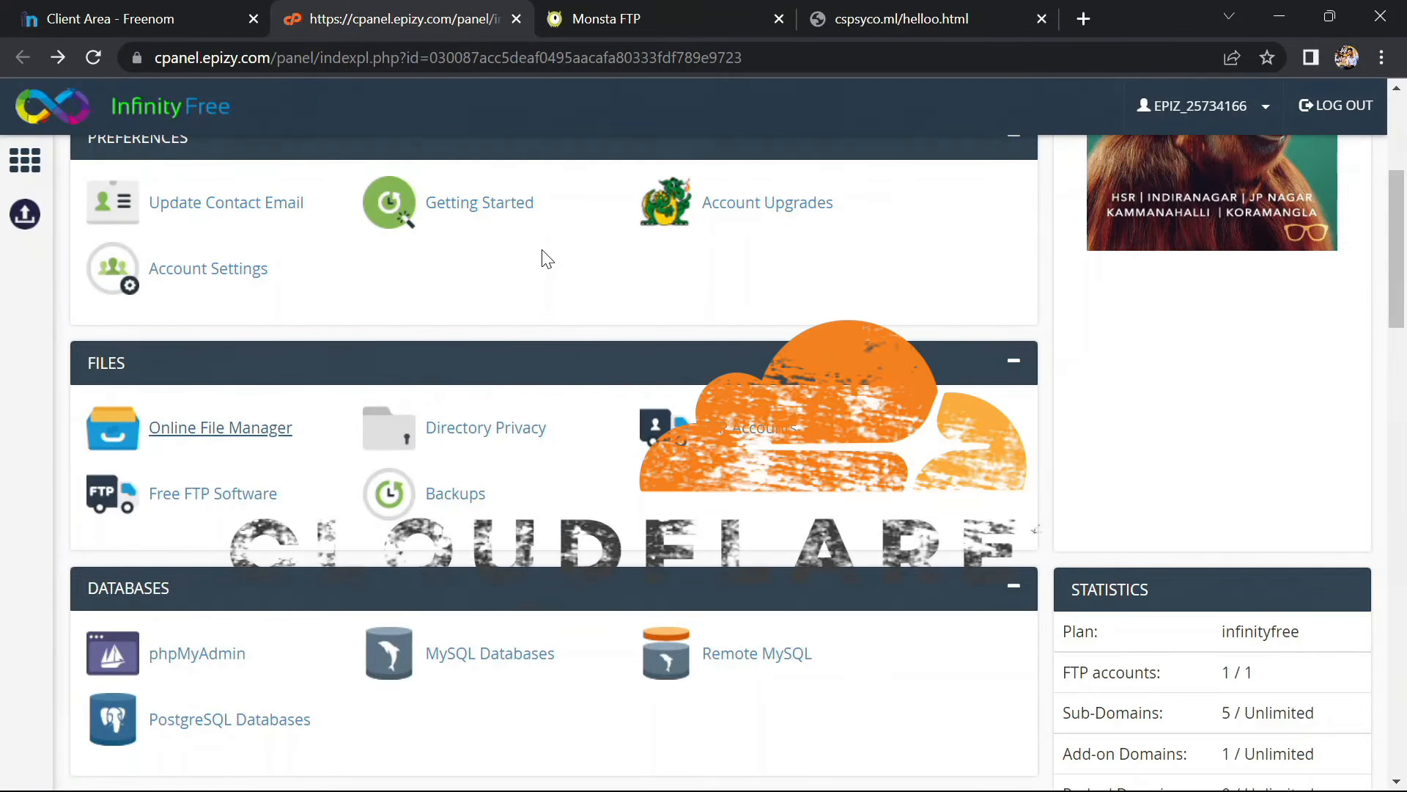
# Return to Freenom's Managing cspsyco.ml page and scroll to the active status and saved-changes confirmation
pyautogui.scroll(1, 540, 257)
pyautogui.click(138, 9)
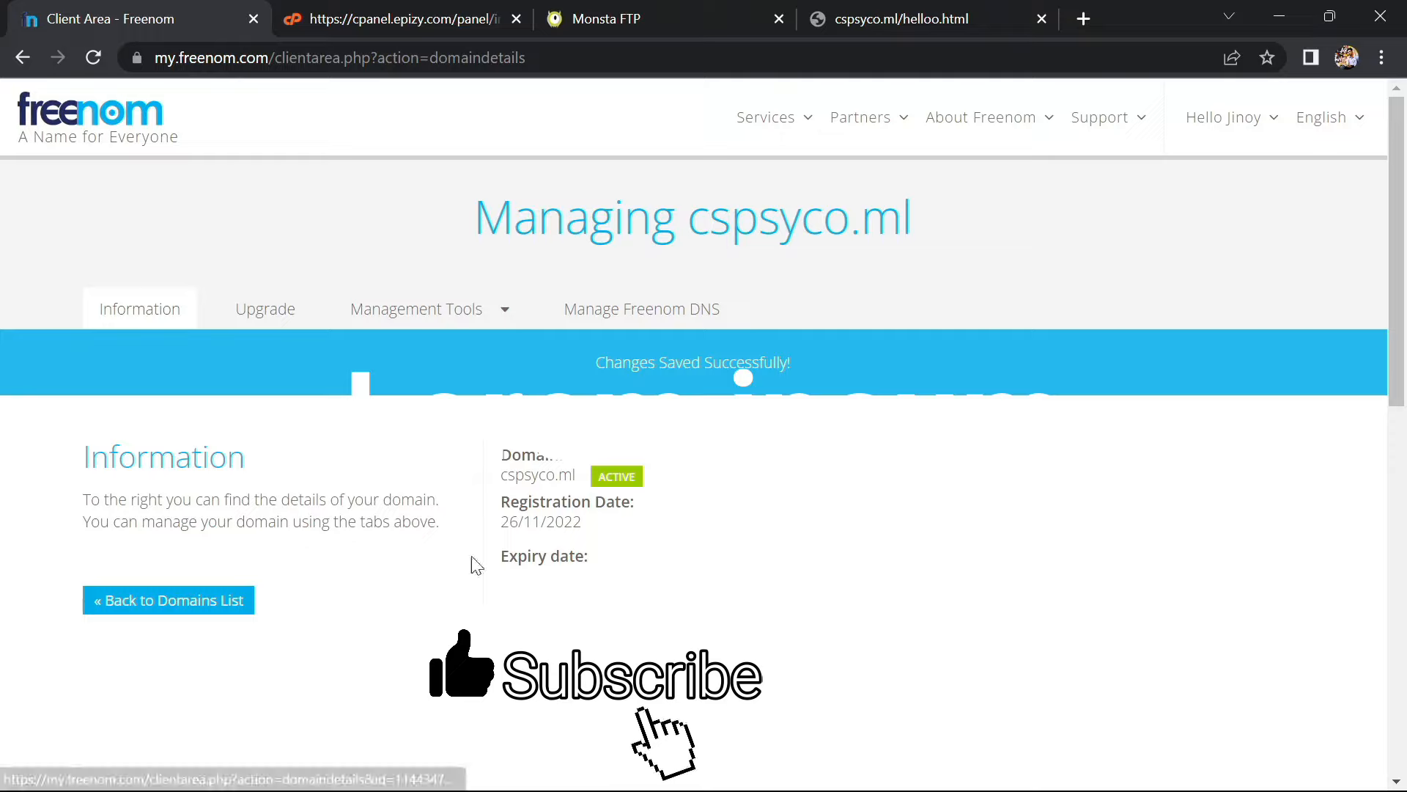
pyautogui.scroll(-1, 538, 546)
pyautogui.scroll(-1, 538, 546)
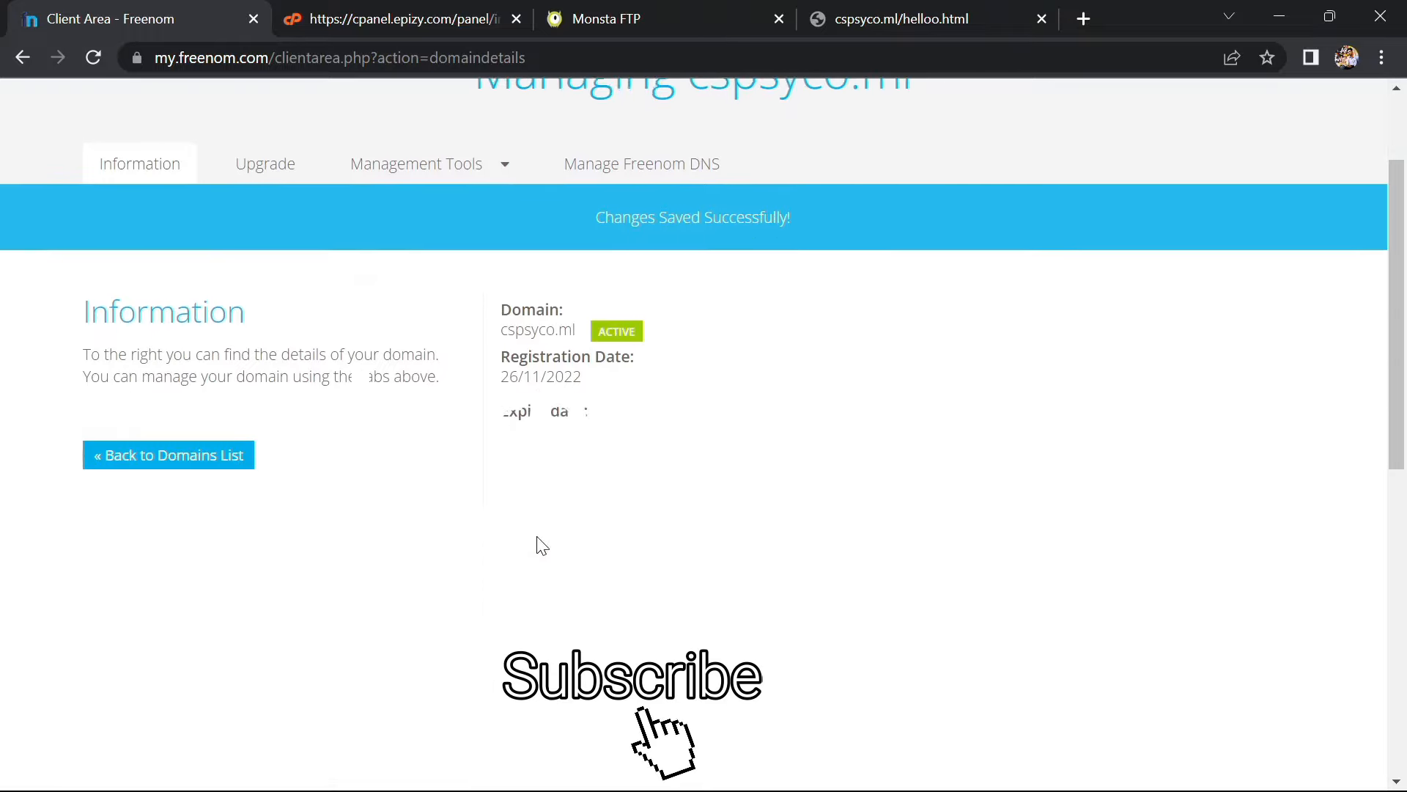
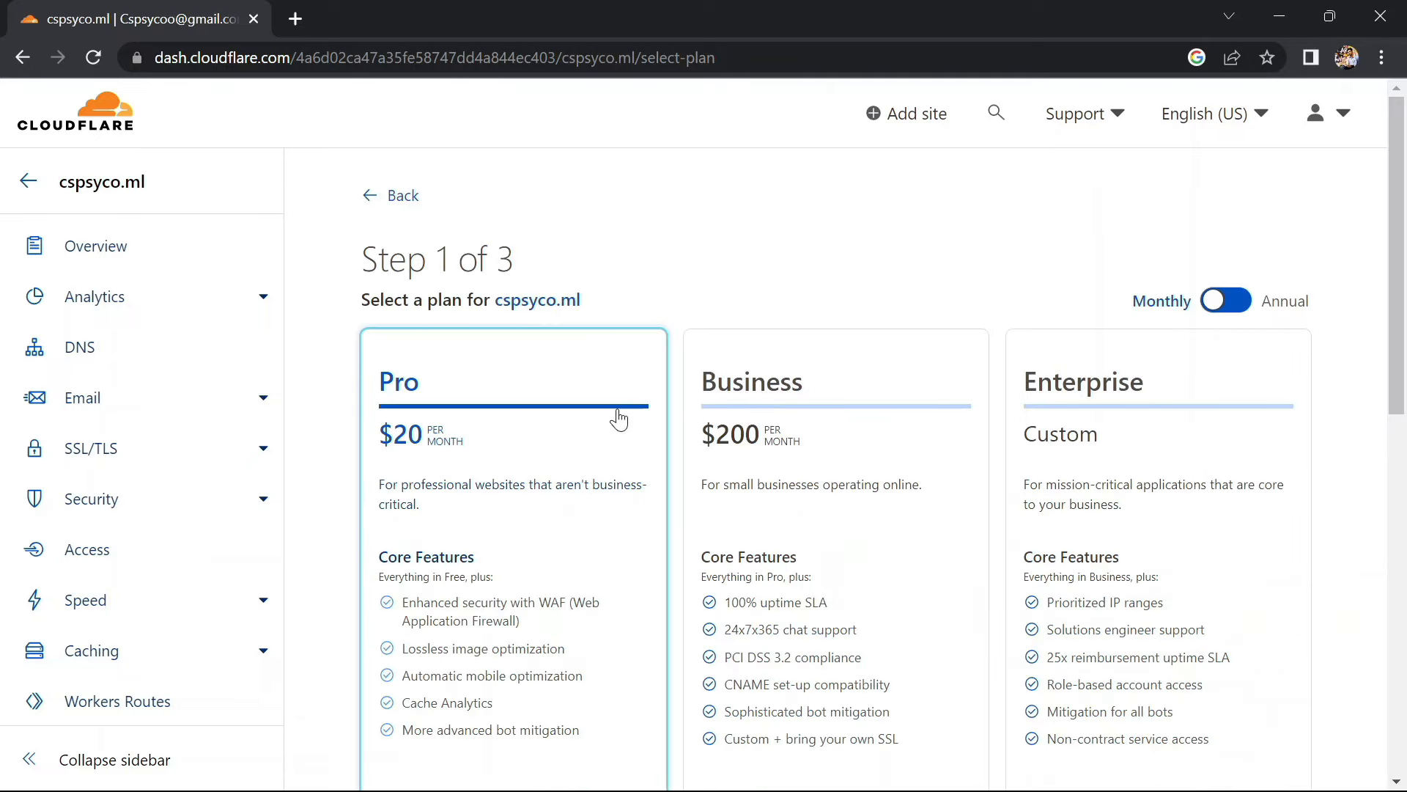
# Select the Free plan for cspsyco.ml and continue
pyautogui.scroll(-6, 619, 419)
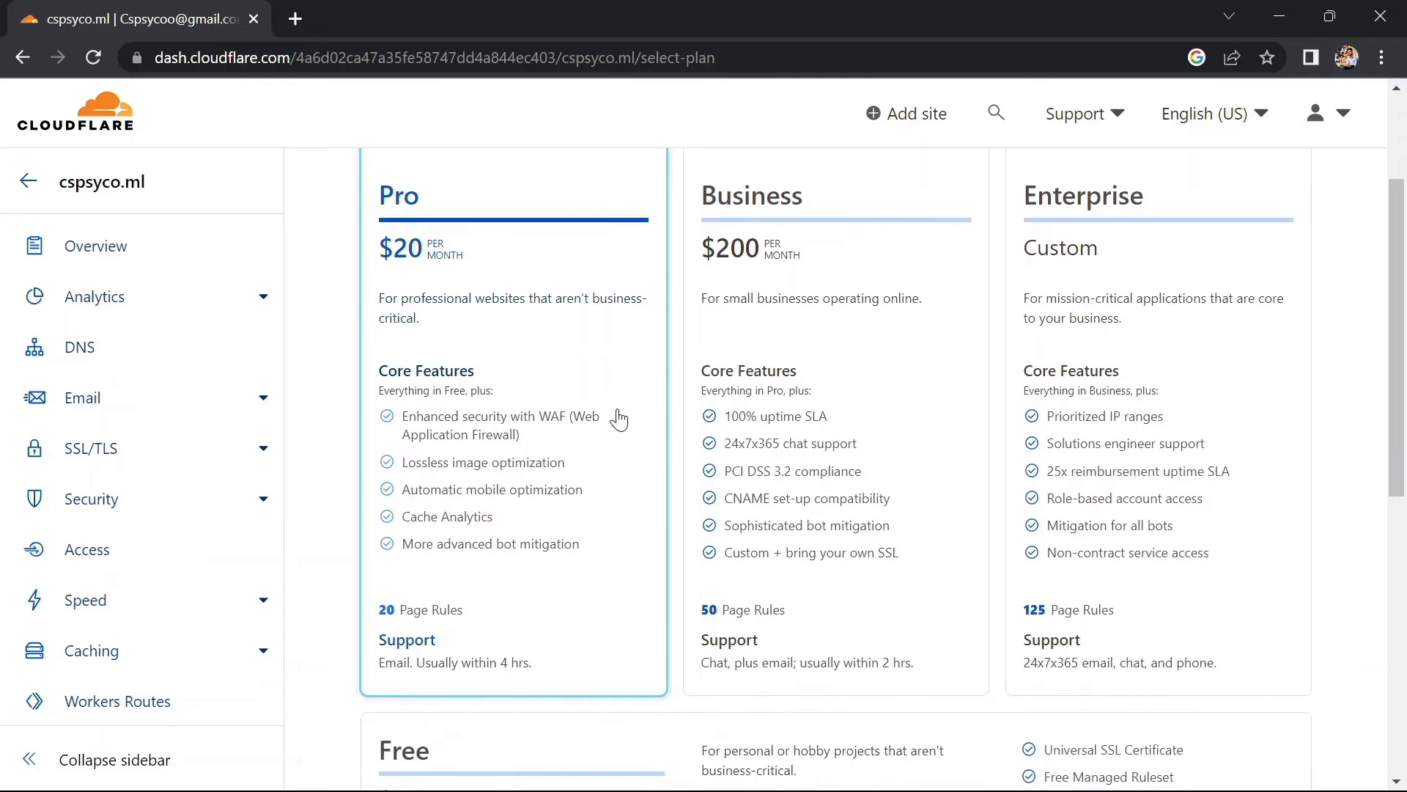
pyautogui.click(771, 484)
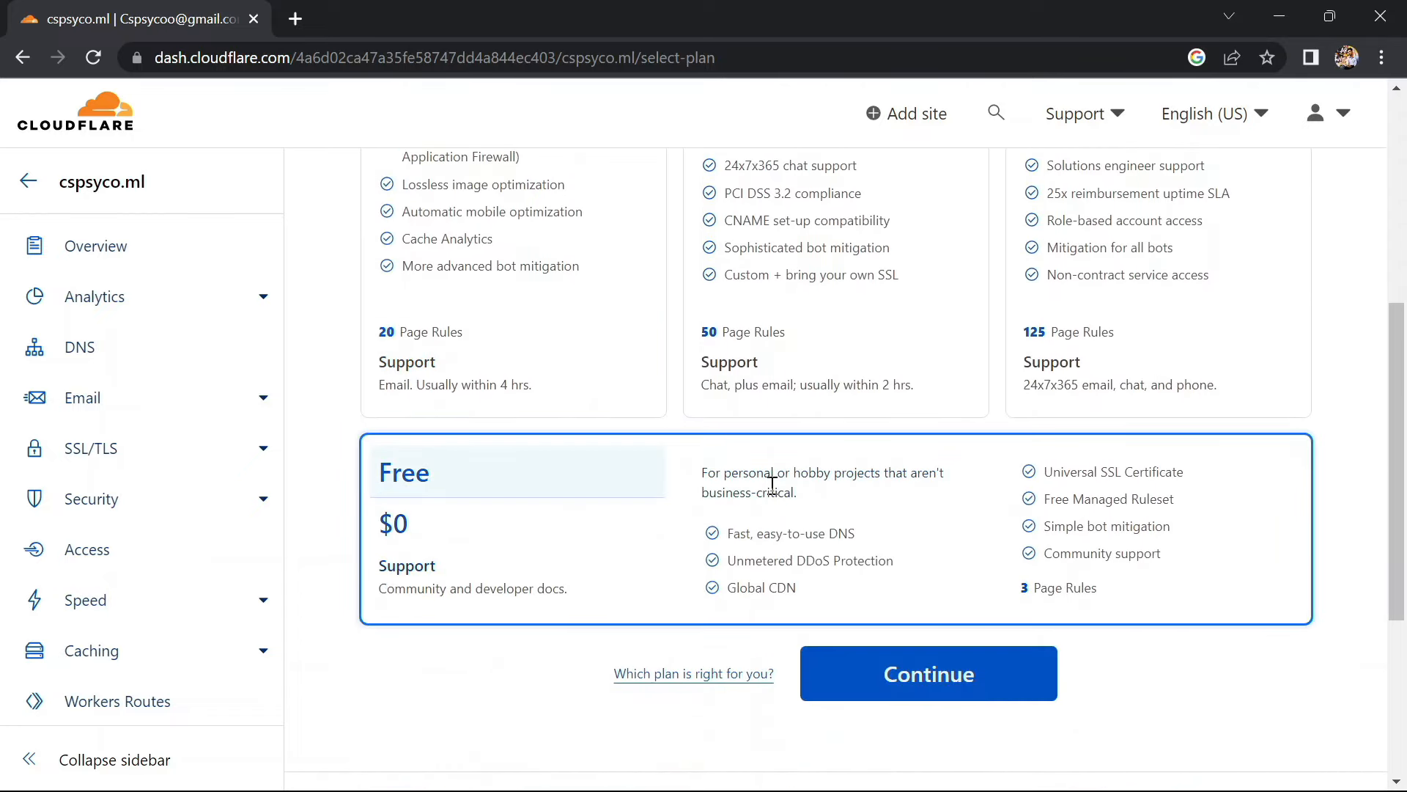
pyautogui.click(883, 667)
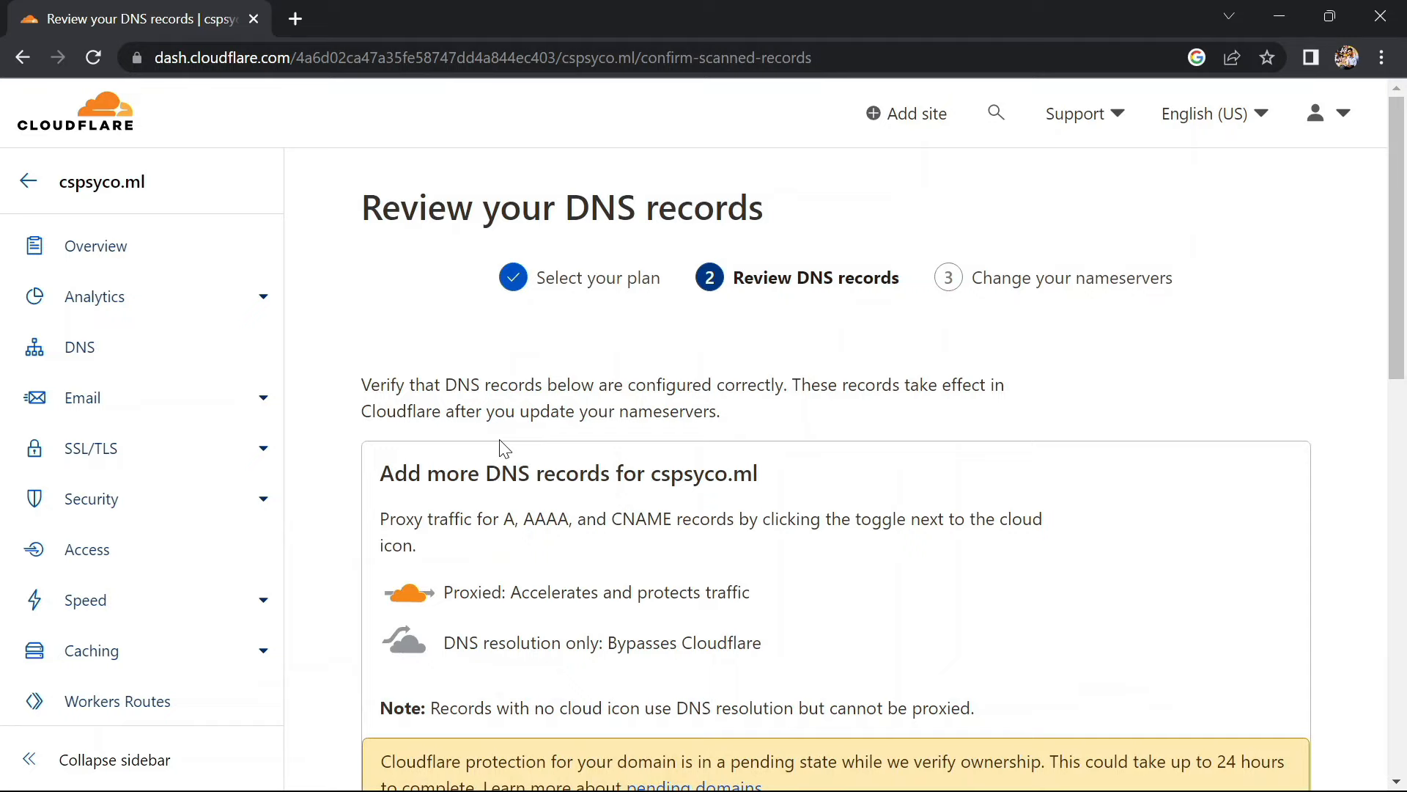
# Accept the scanned proxied DNS records to reach the elliot and karsyn nameserver instructions
pyautogui.scroll(-4, 504, 449)
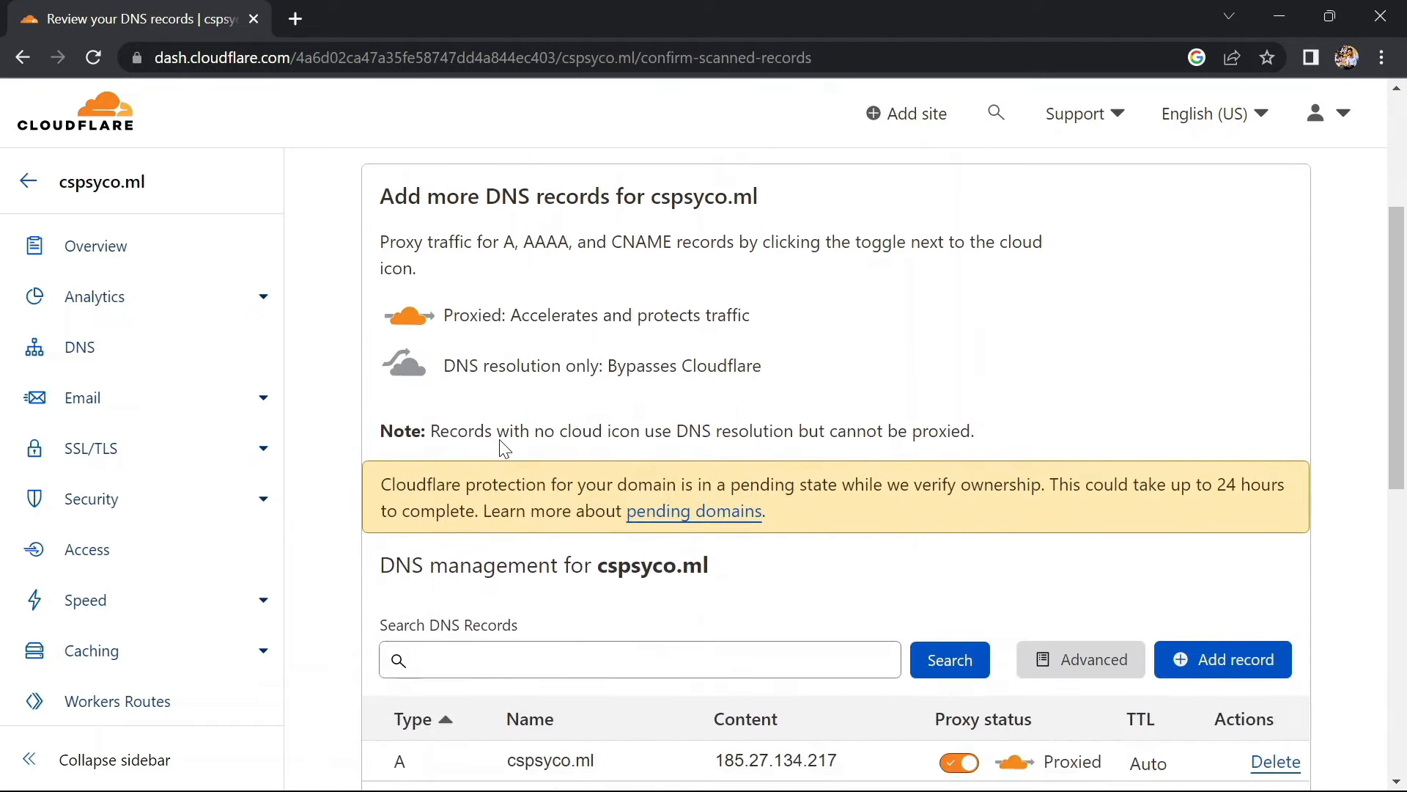
pyautogui.scroll(-5, 501, 438)
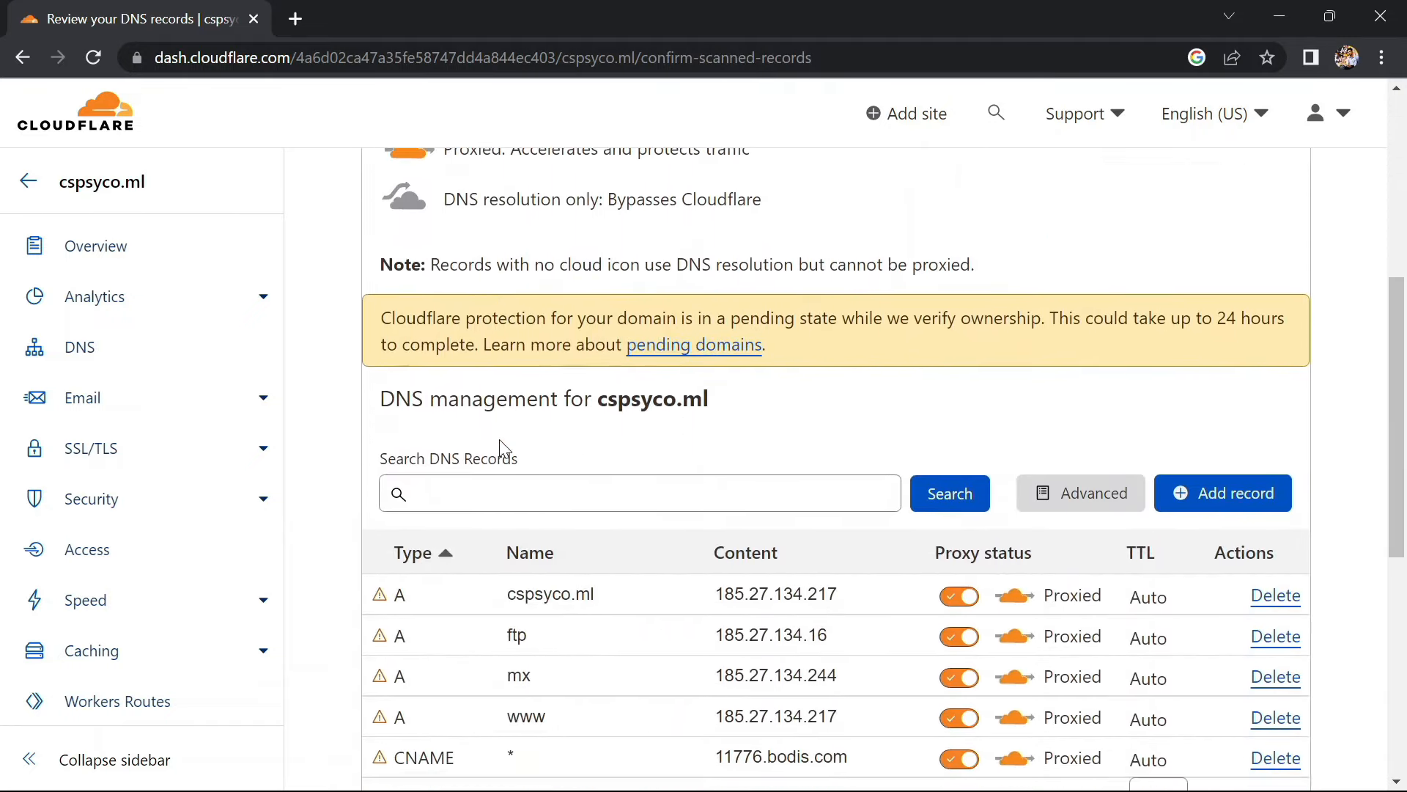
pyautogui.scroll(3, 501, 440)
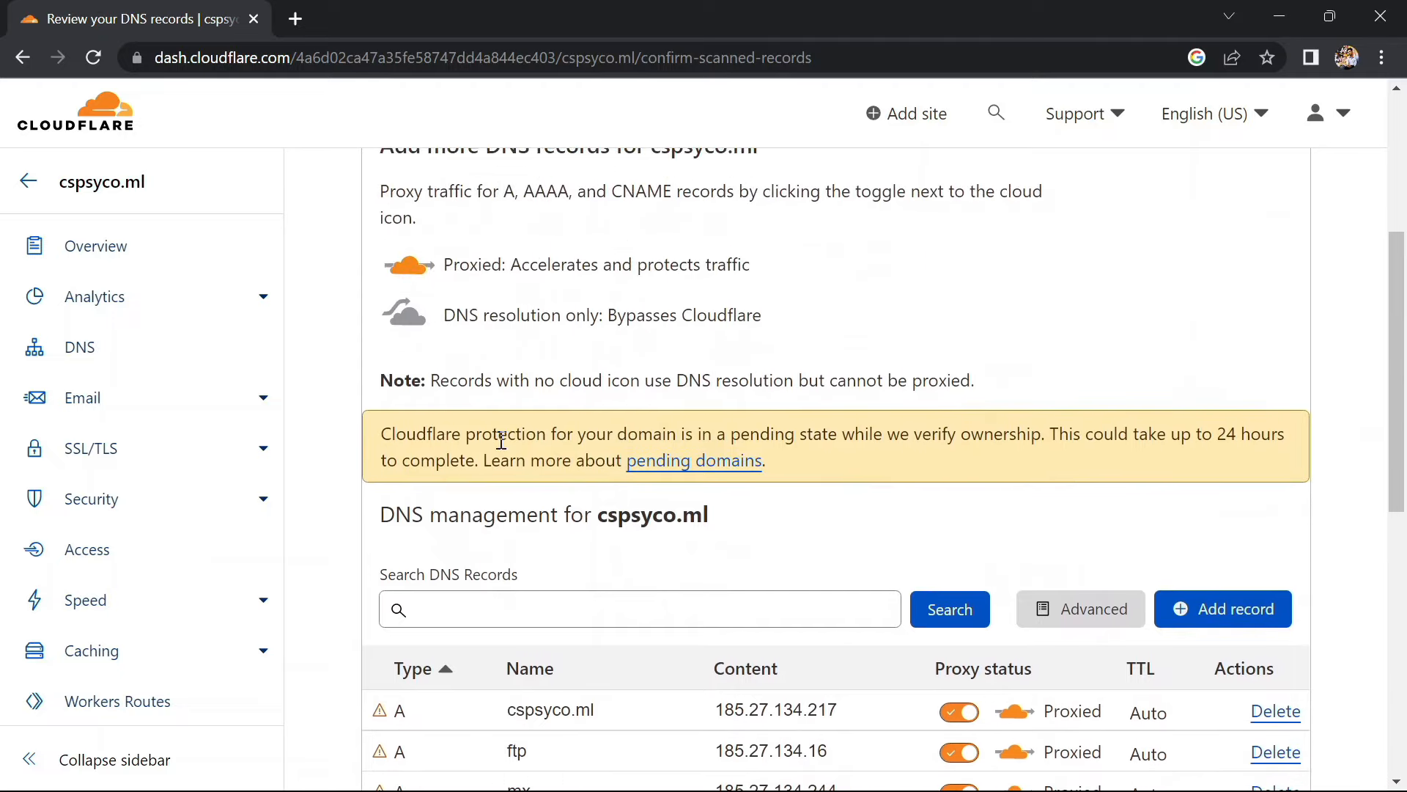
pyautogui.scroll(-5, 501, 439)
pyautogui.scroll(5, 502, 440)
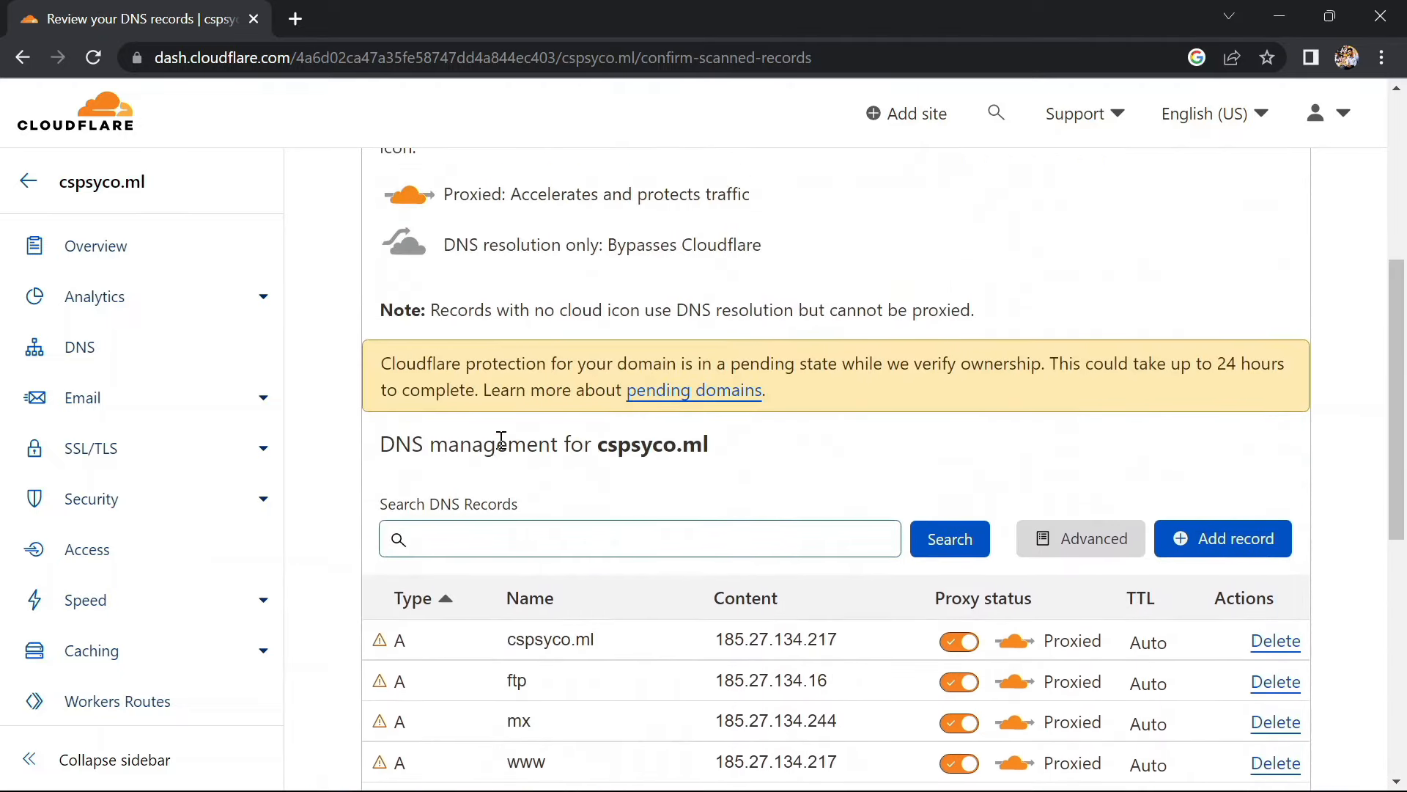
pyautogui.scroll(-4, 501, 439)
pyautogui.click(438, 684)
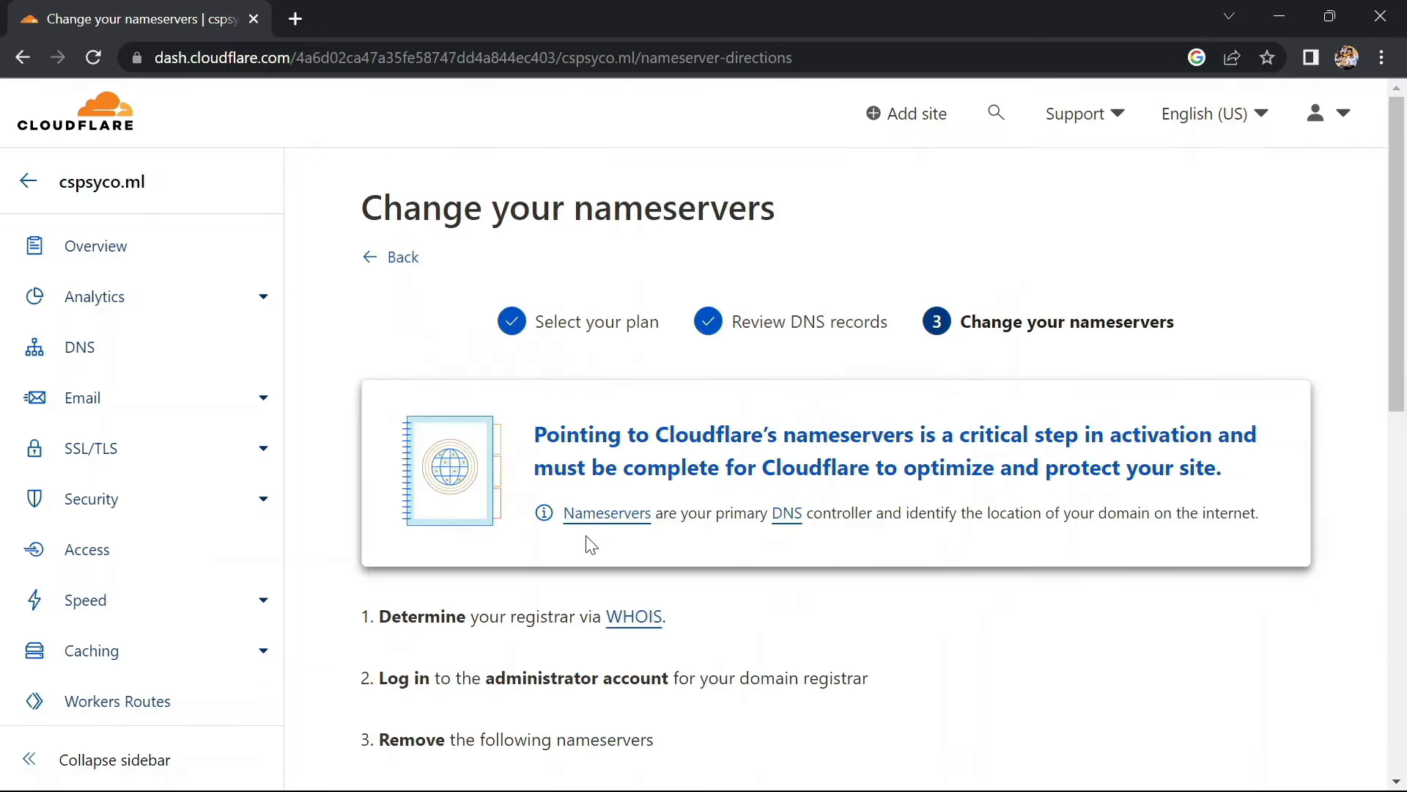
pyautogui.scroll(-3, 588, 539)
pyautogui.scroll(-1, 506, 436)
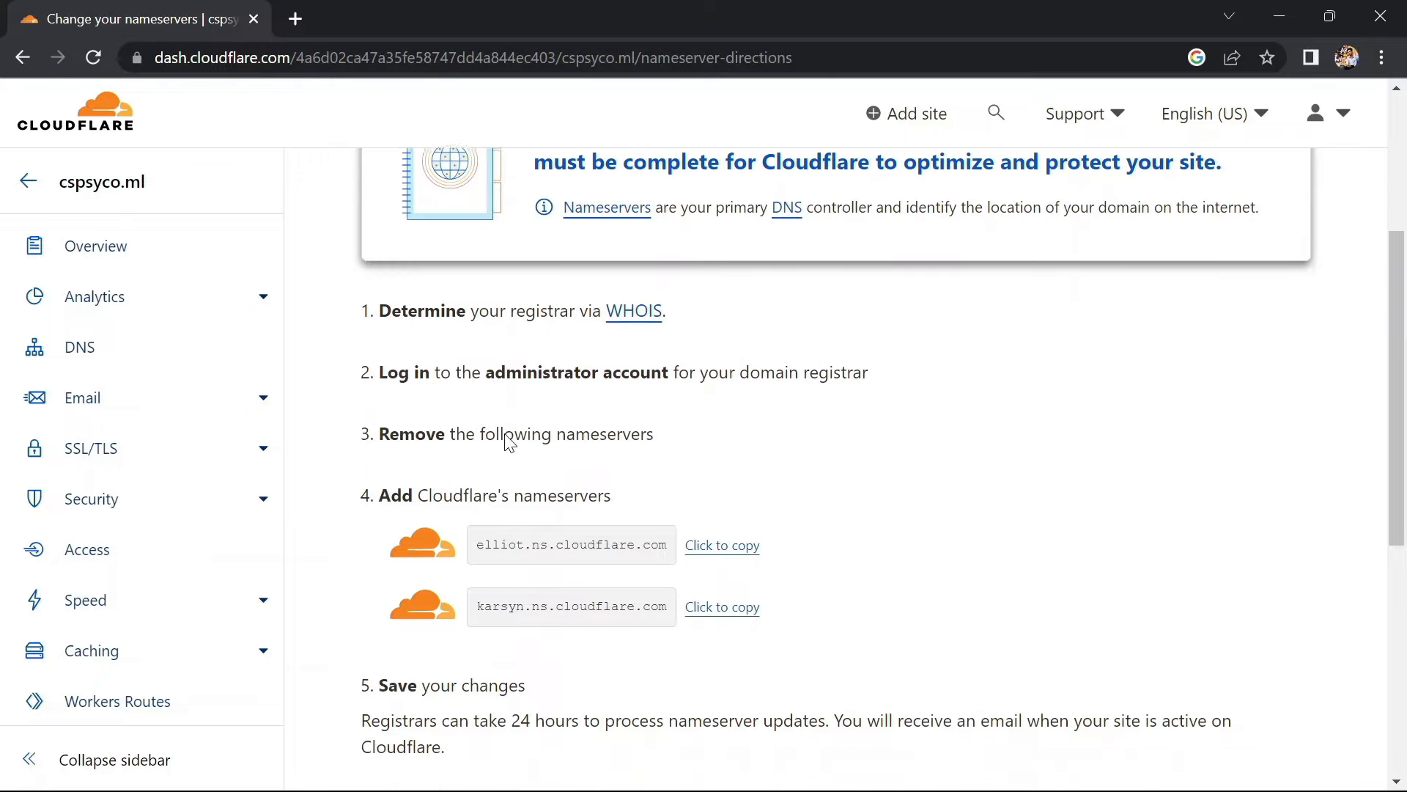
pyautogui.scroll(-2, 469, 507)
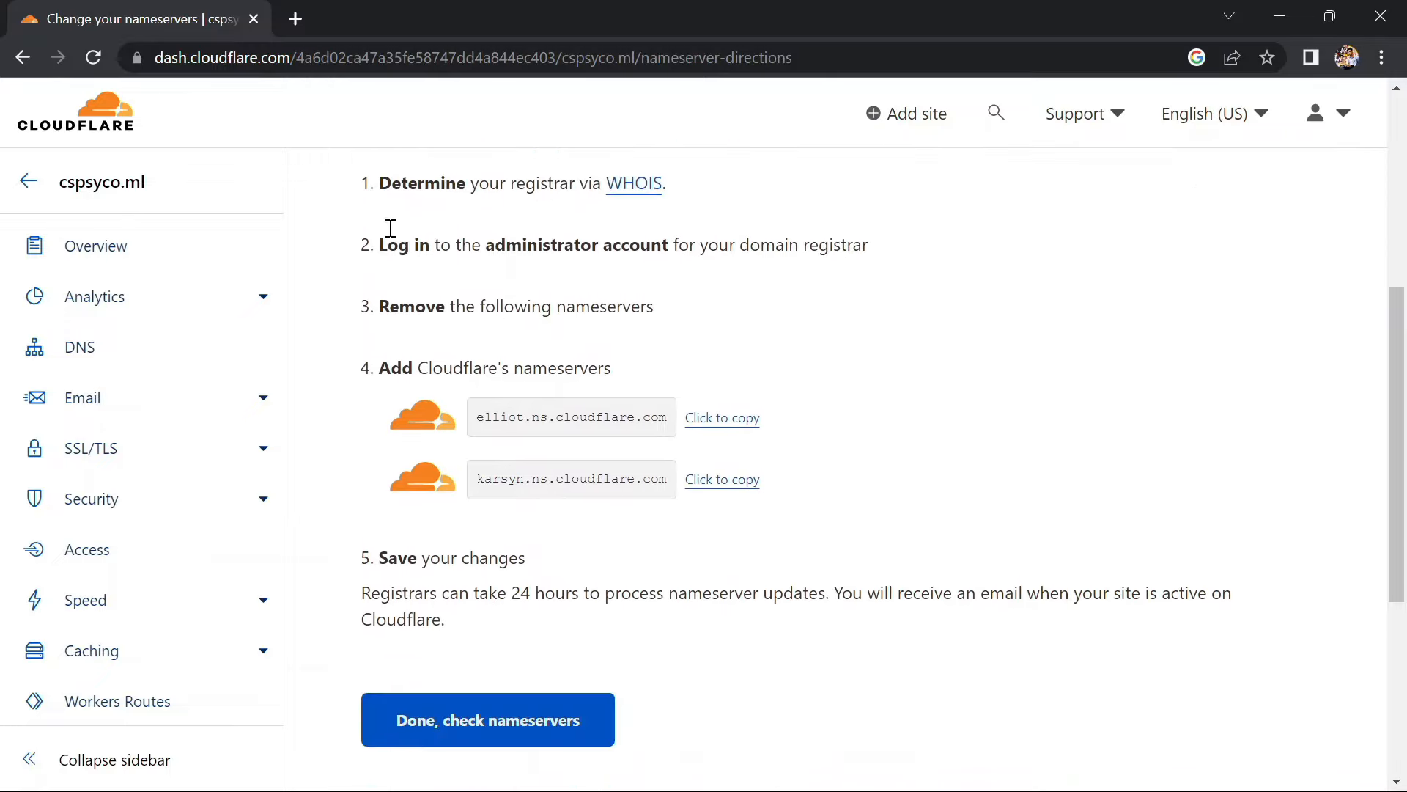
# Open freenom.com in a new tab and sign in through My Domains, staying remembered
pyautogui.click(296, 19)
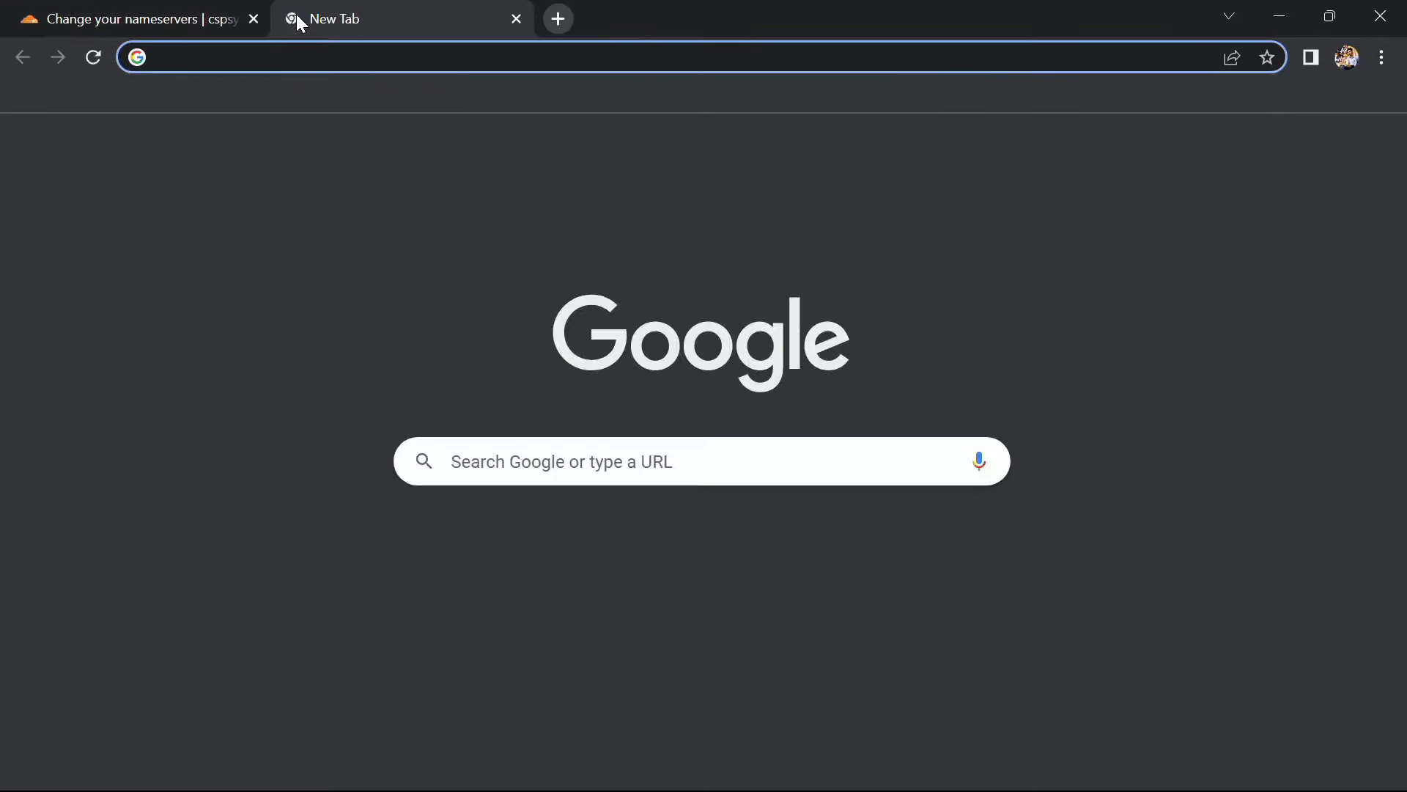
pyautogui.write('freenom.com')
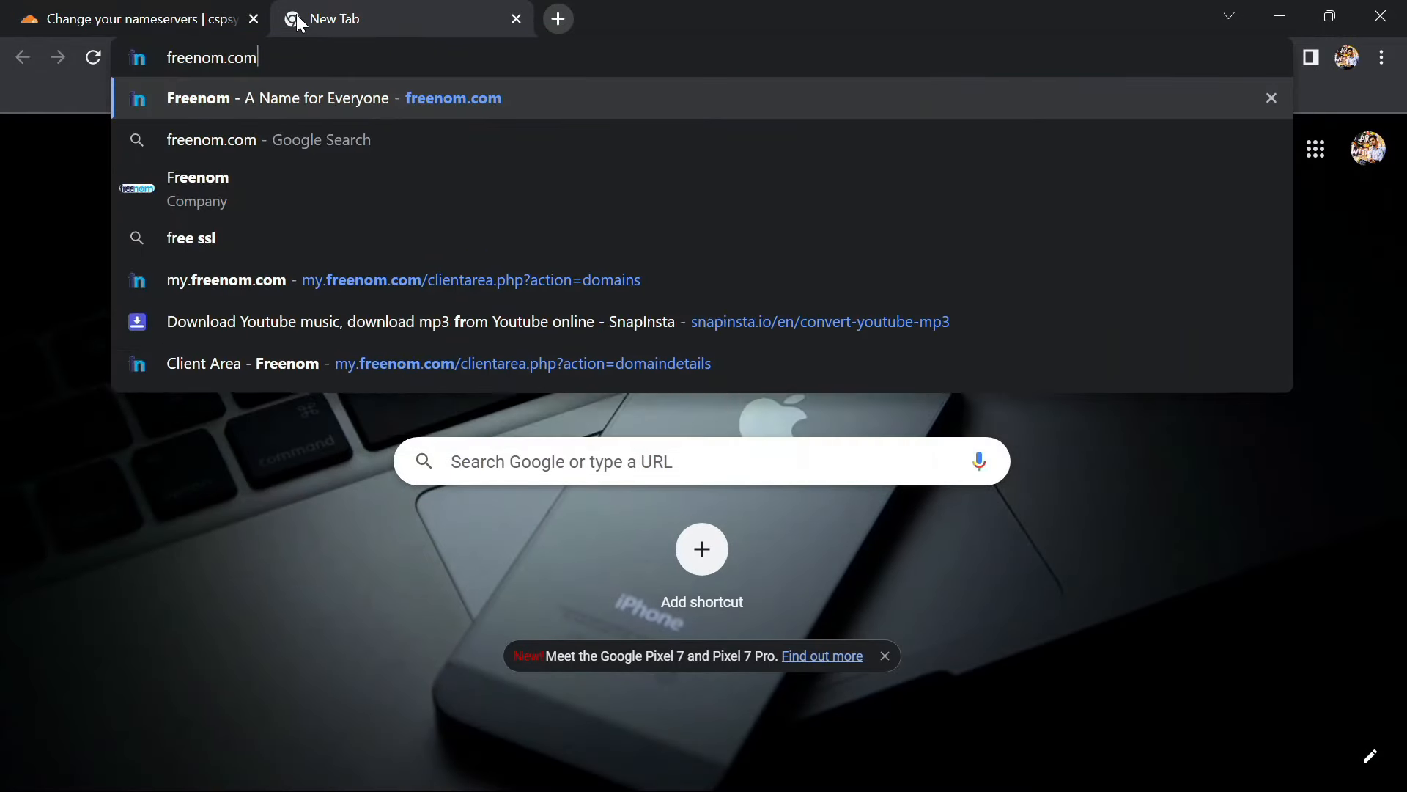
pyautogui.press('Return')
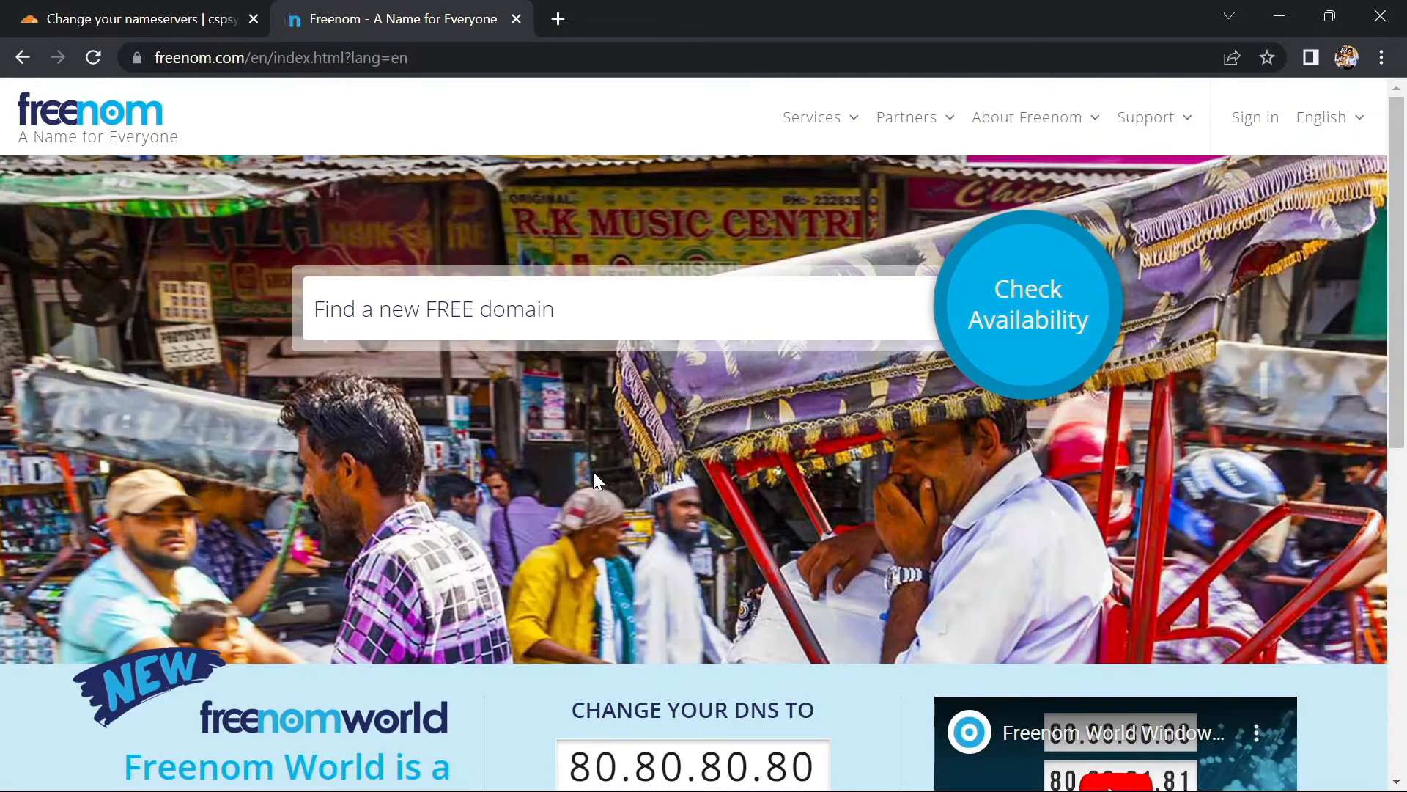
pyautogui.scroll(-7, 592, 472)
pyautogui.scroll(-2, 214, 524)
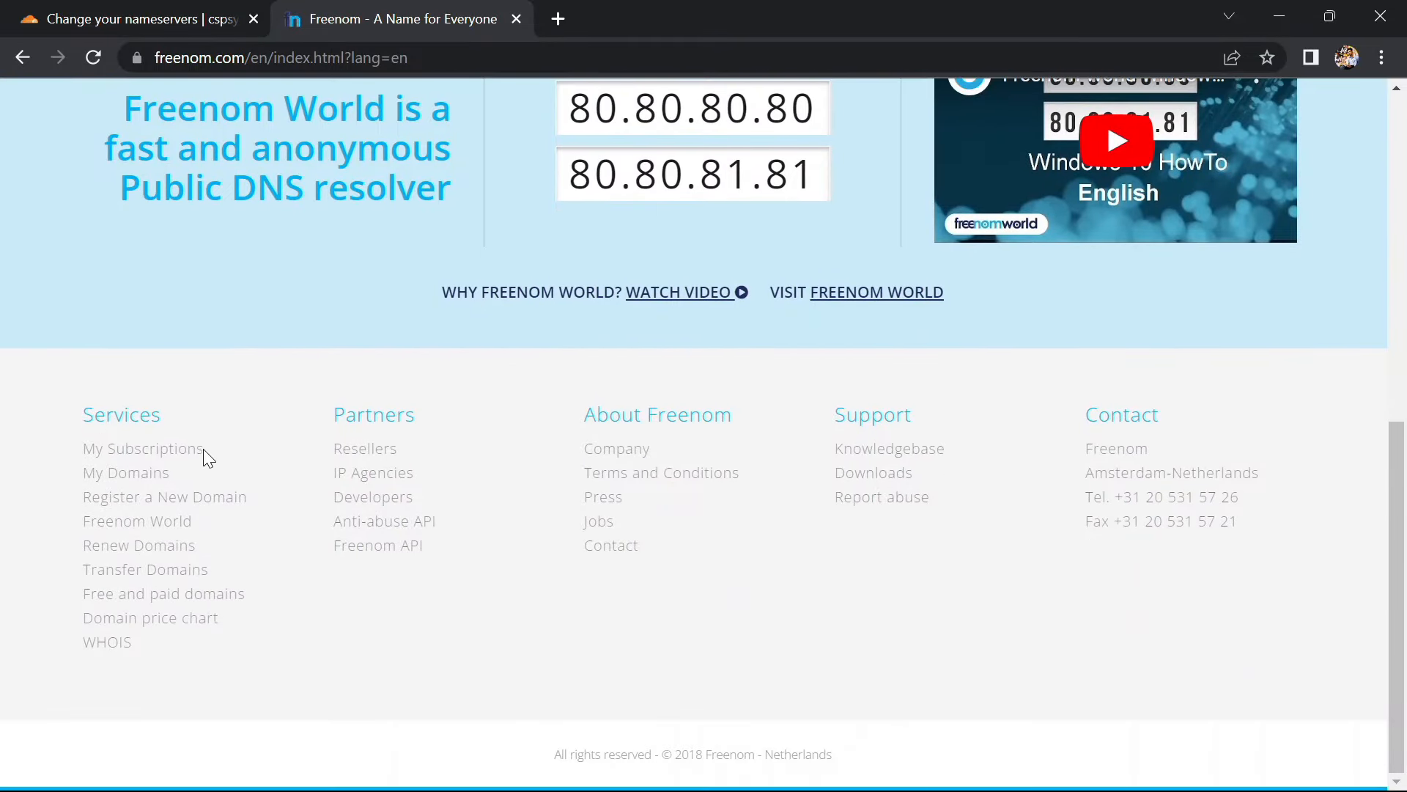
pyautogui.click(149, 473)
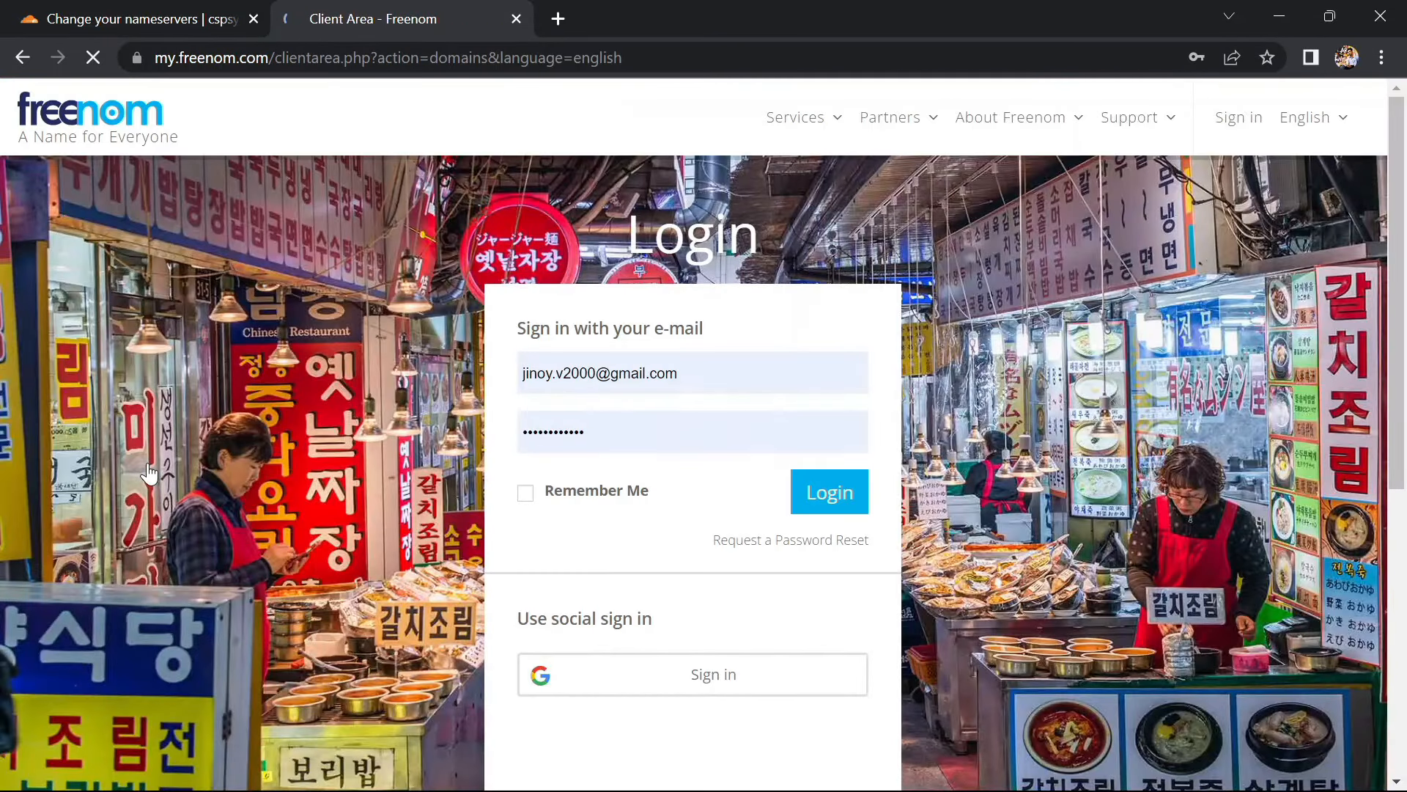
pyautogui.click(551, 496)
pyautogui.click(822, 513)
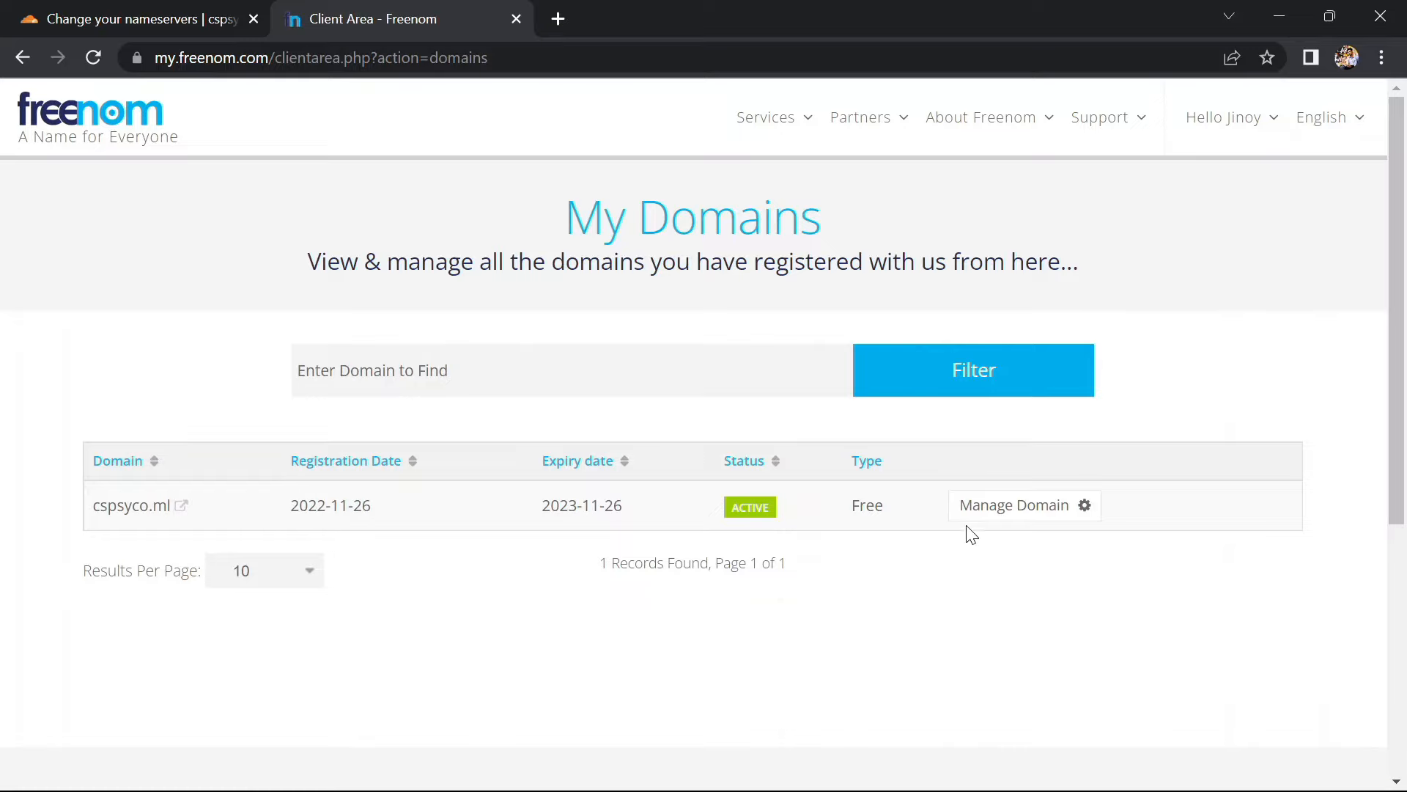
# Open cspsyco.ml's Nameservers settings, currently custom NS1–NS4.BYET.ORG
pyautogui.click(983, 513)
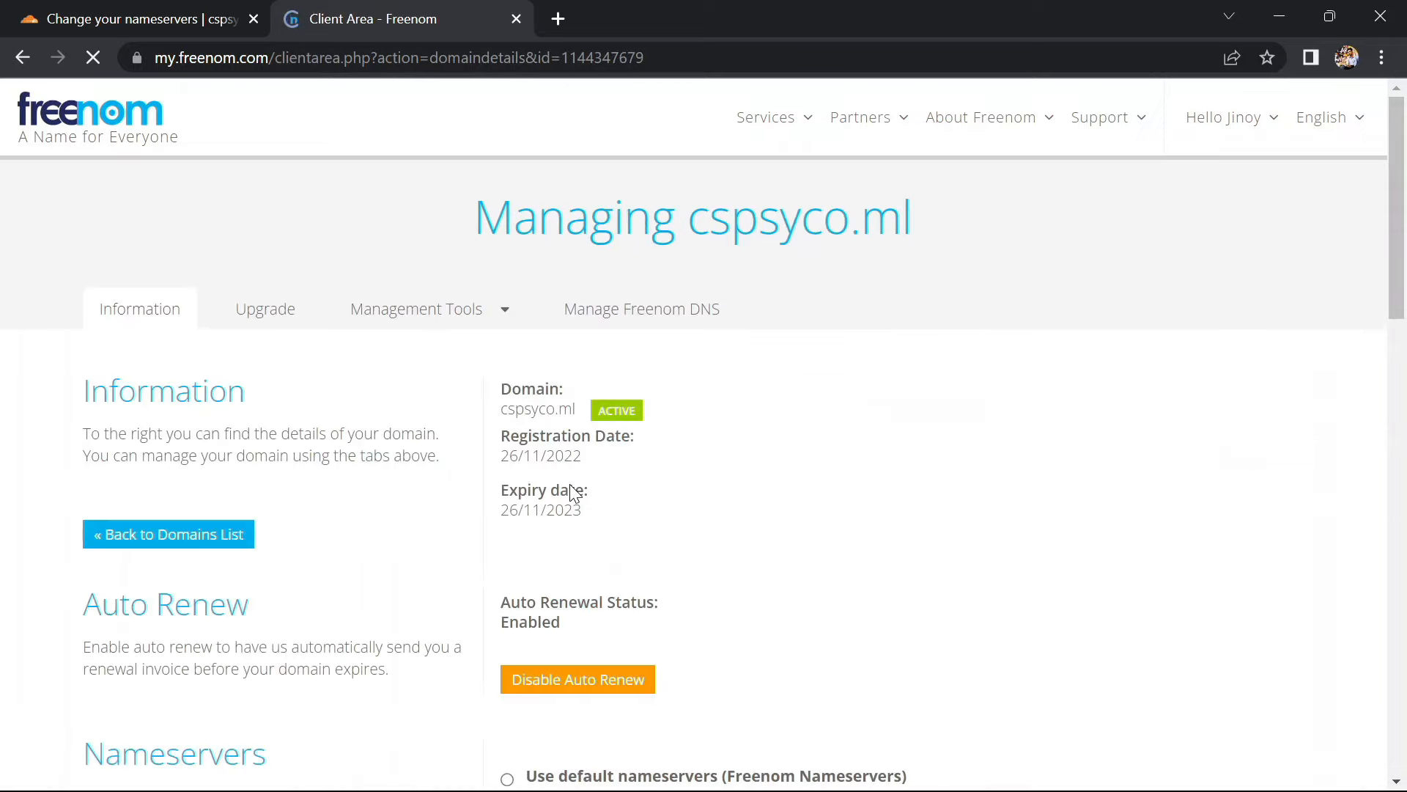
pyautogui.scroll(-1, 569, 483)
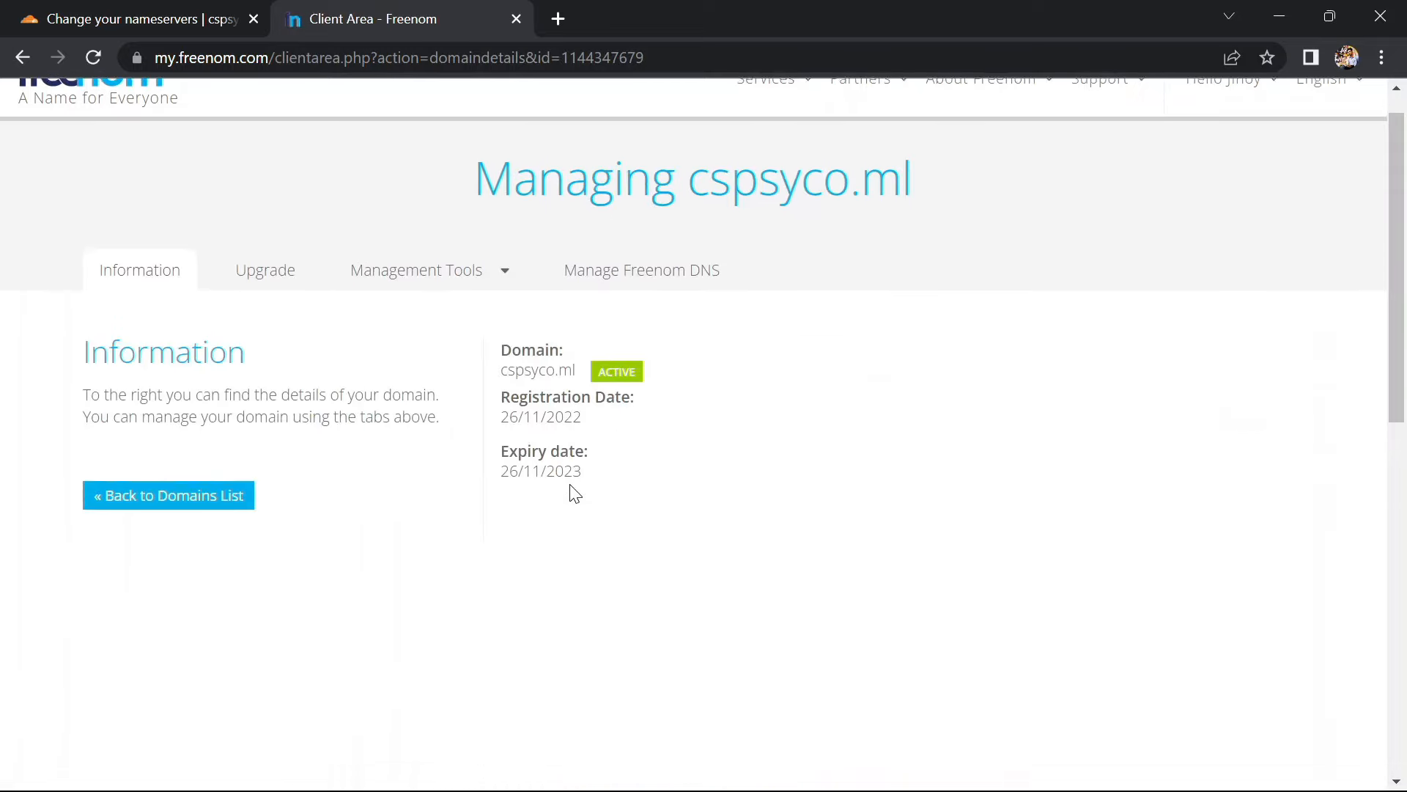
pyautogui.click(455, 281)
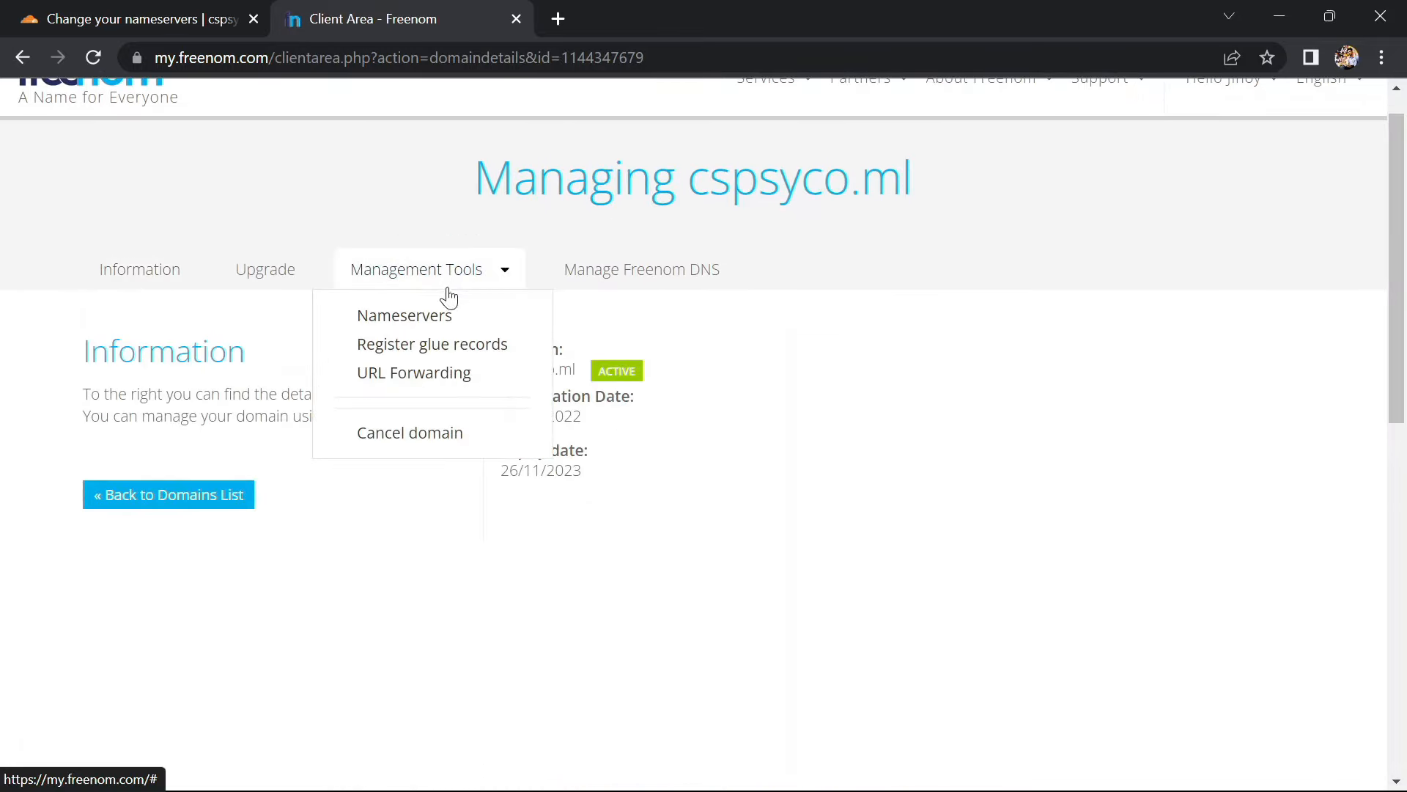
pyautogui.click(438, 313)
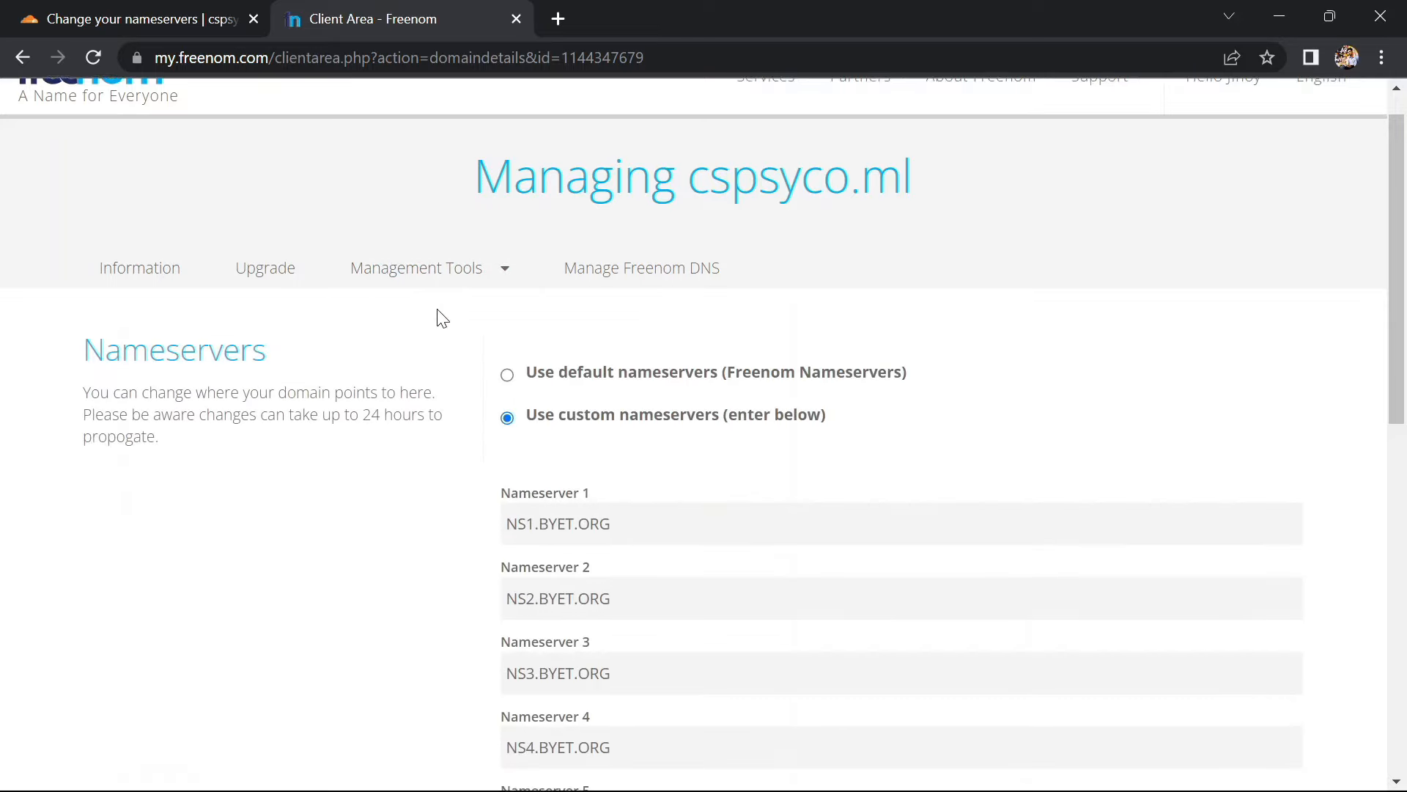
pyautogui.scroll(-2, 440, 315)
# Replace Nameservers 1 and 2 with elliot.ns.cloudflare.com and karsyn.ns.cloudflare.com from Cloudflare
pyautogui.click(181, 12)
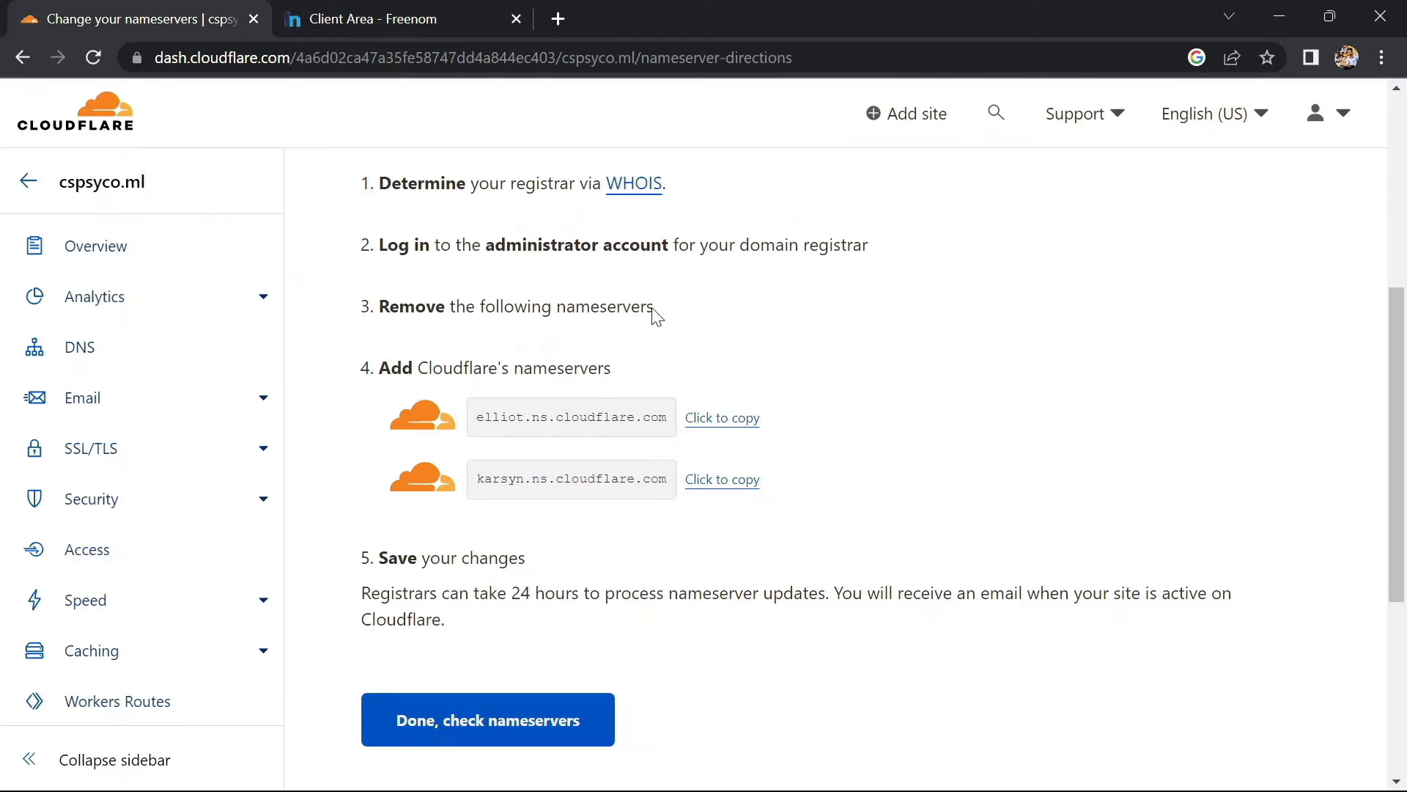
pyautogui.click(705, 427)
pyautogui.click(408, 14)
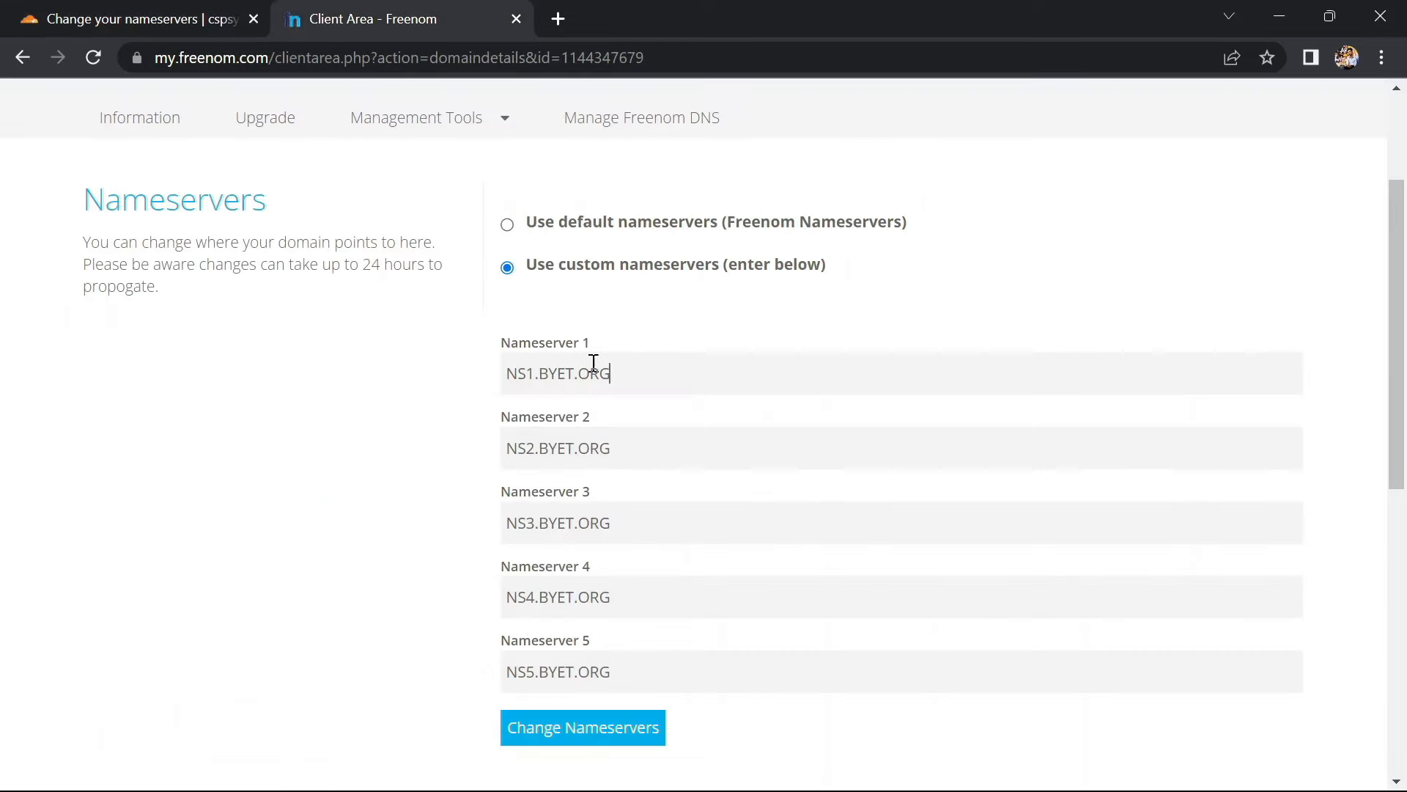
pyautogui.moveTo(608, 373); pyautogui.dragTo(510, 354)
pyautogui.hotkey('ctrl', 'v')
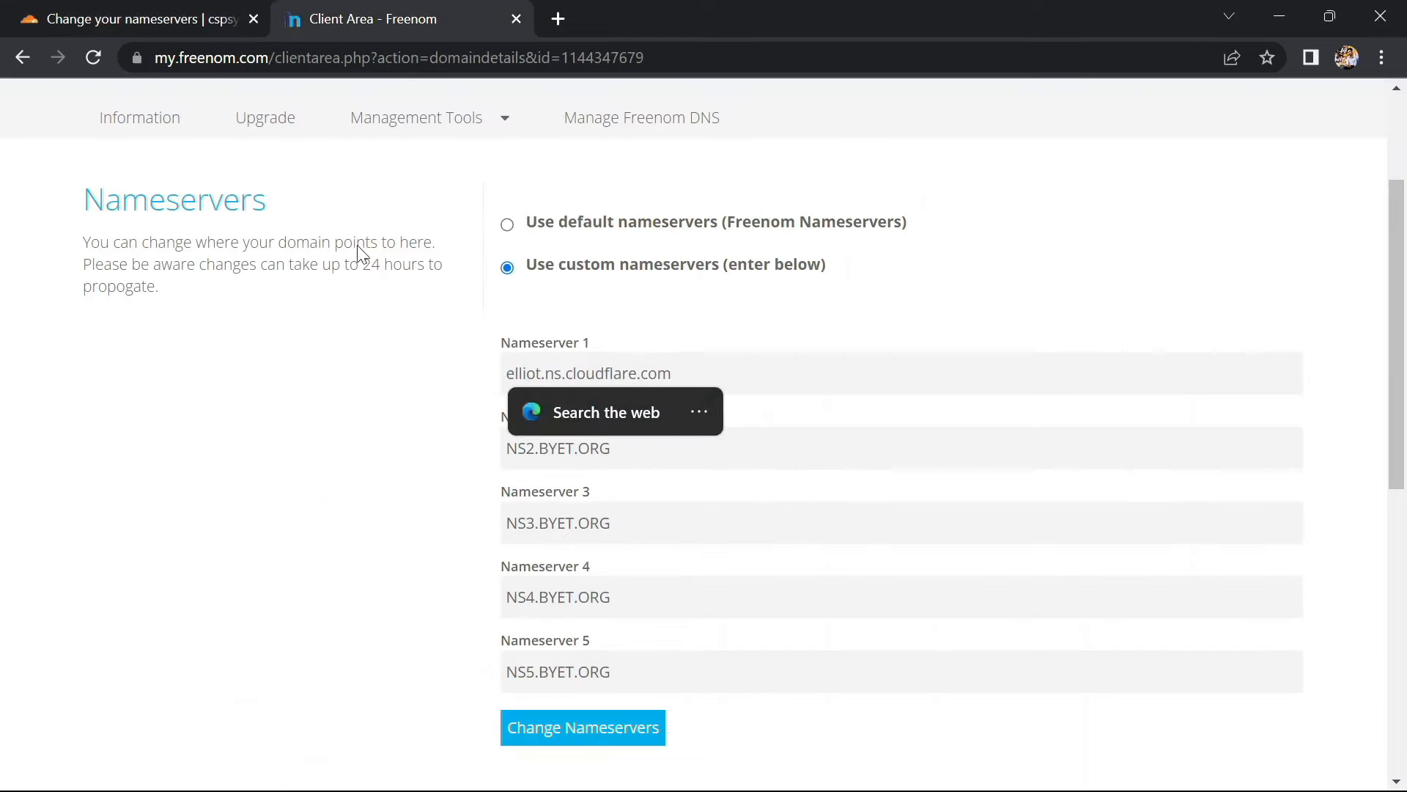
pyautogui.click(174, 12)
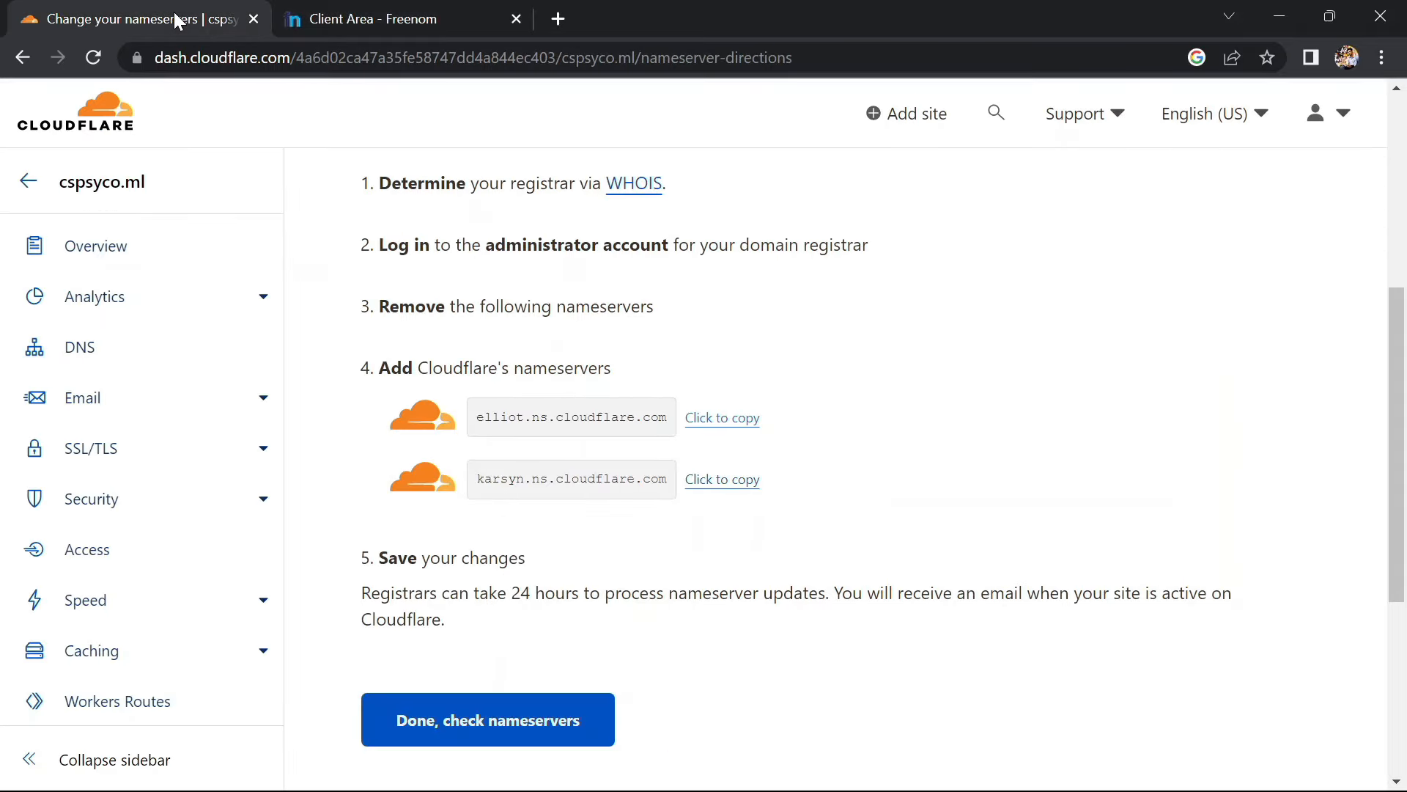
pyautogui.click(725, 481)
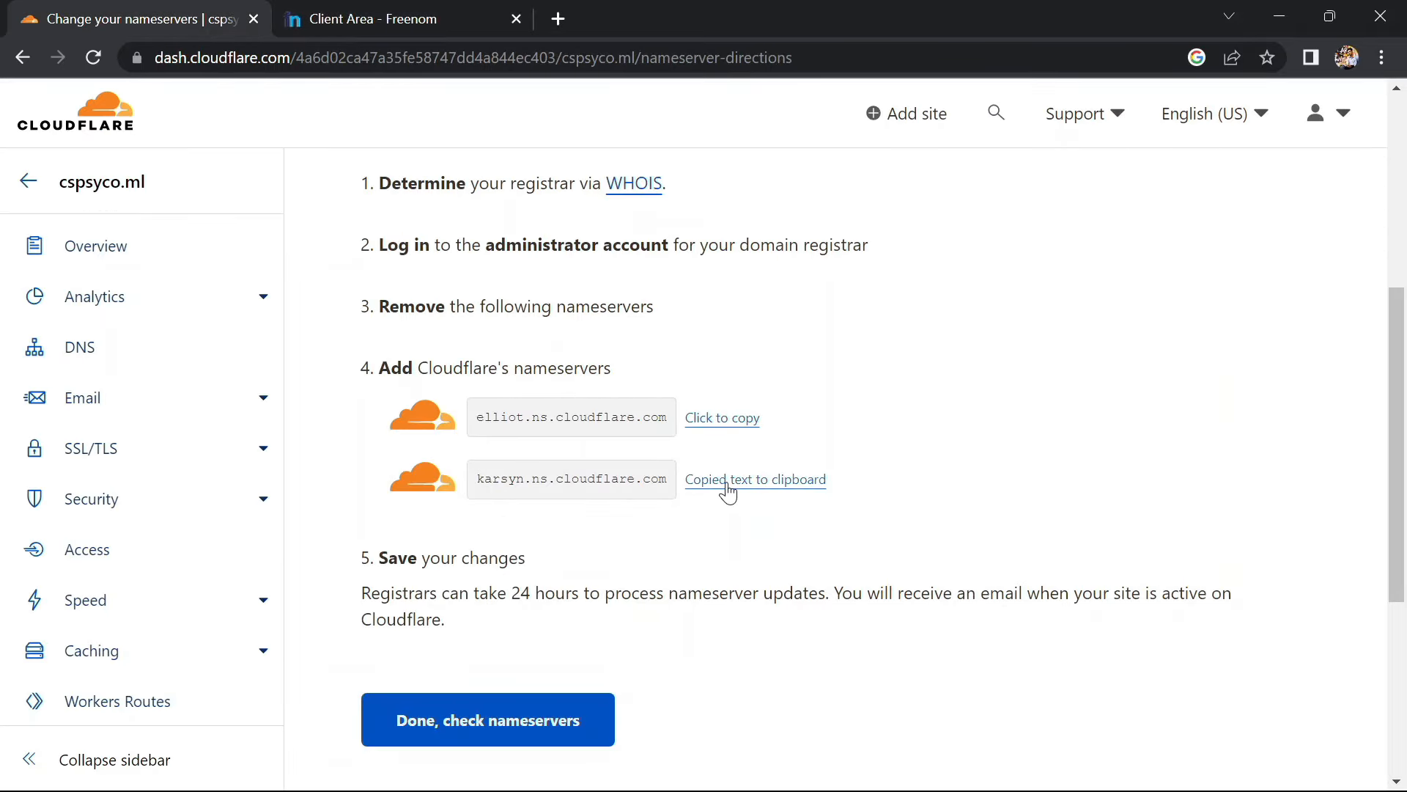
pyautogui.click(443, 9)
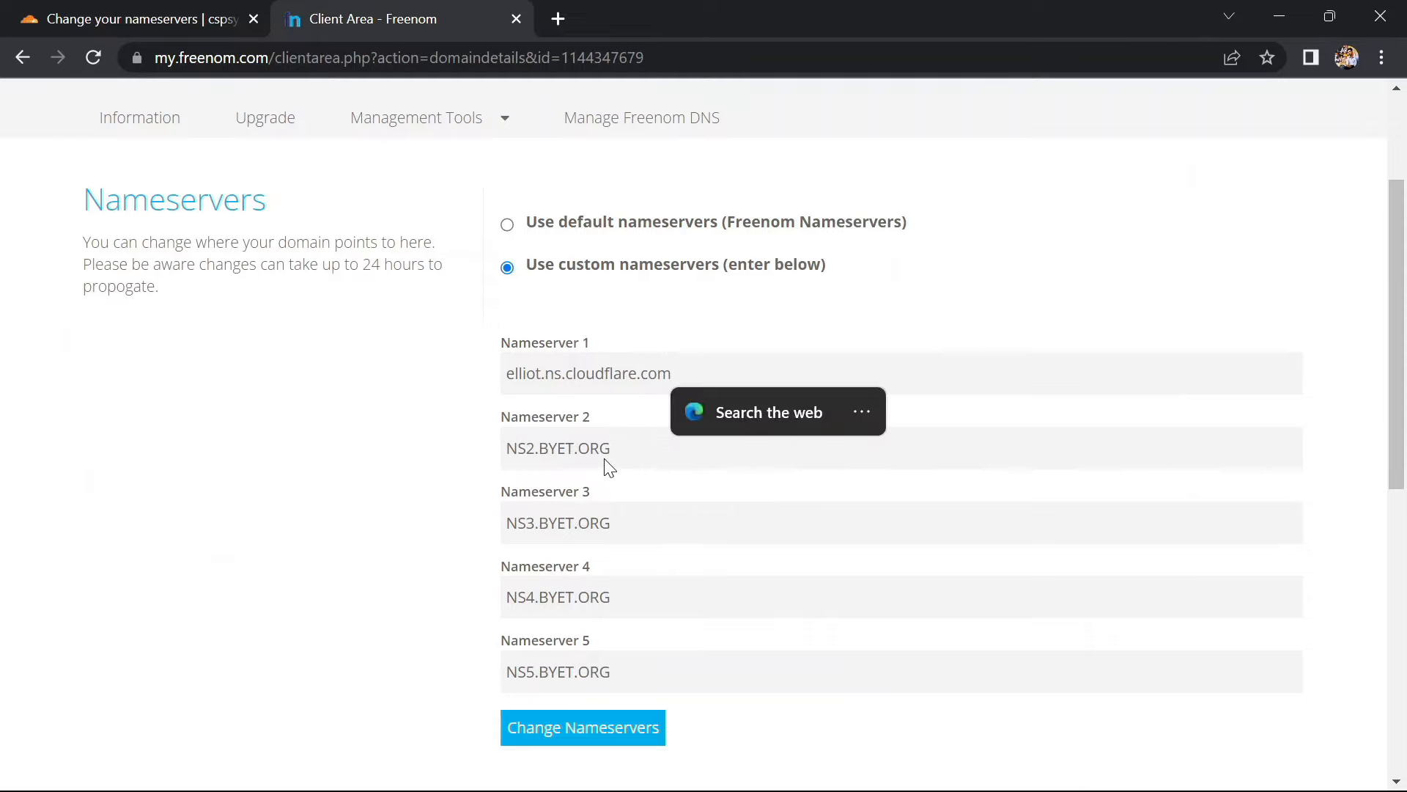
pyautogui.moveTo(612, 448); pyautogui.dragTo(505, 446)
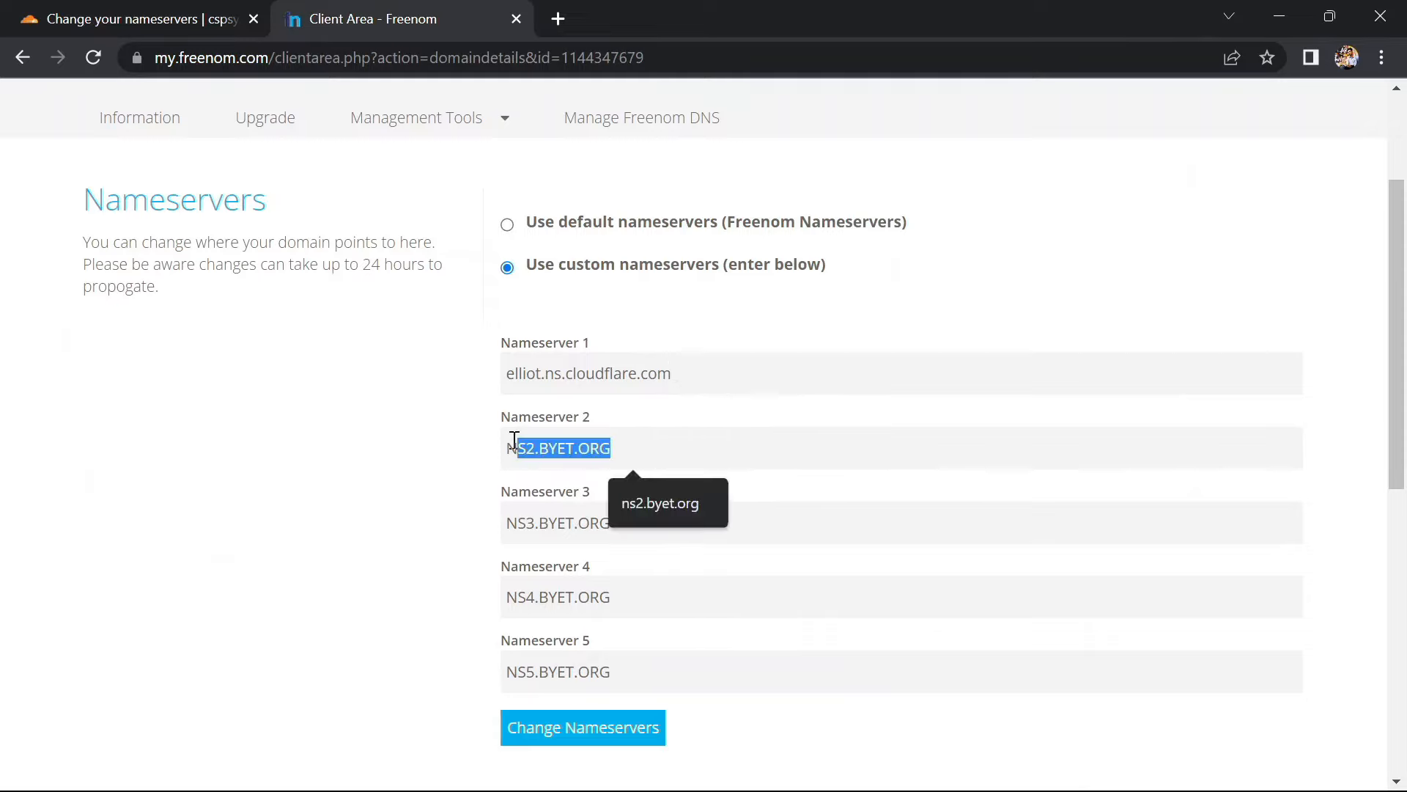
pyautogui.hotkey('ctrl', 'v')
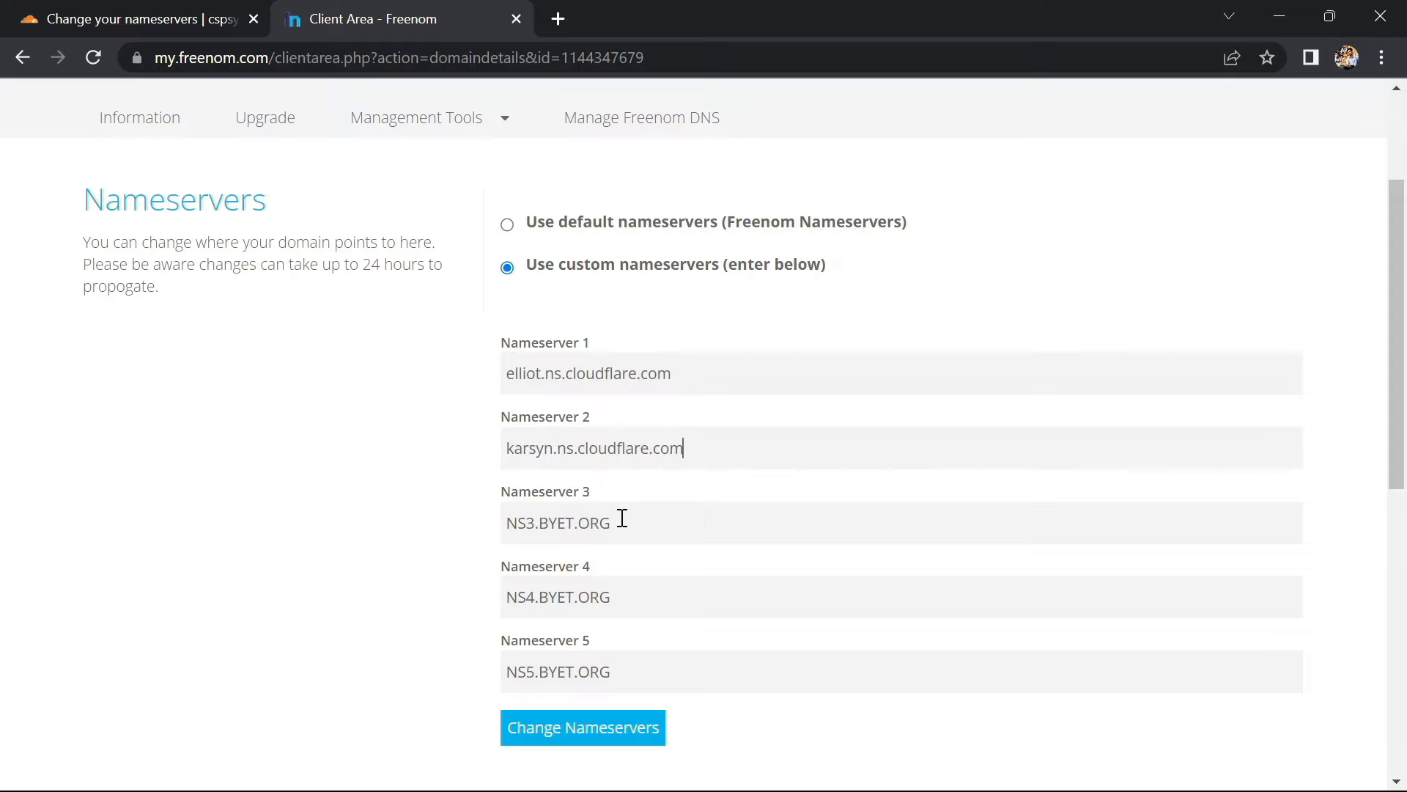
# Clear Nameservers 3, 4 and 5 and save the nameserver change
pyautogui.click(623, 518)
pyautogui.hotkey('ctrl', 'a')
pyautogui.press('BackSpace')
pyautogui.click(565, 606)
pyautogui.hotkey('ctrl', 'a')
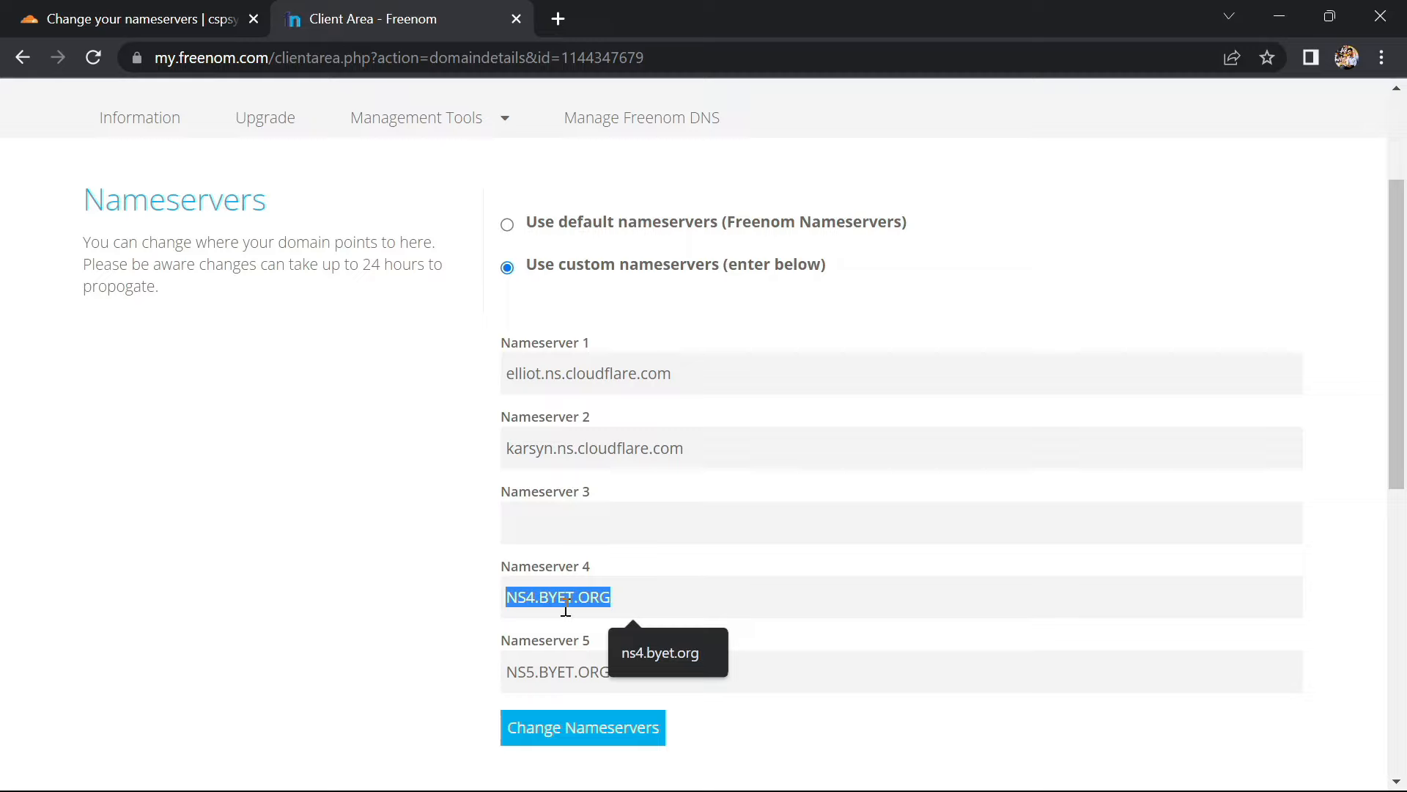
pyautogui.press('BackSpace')
pyautogui.click(542, 671)
pyautogui.hotkey('ctrl', 'a')
pyautogui.press('BackSpace')
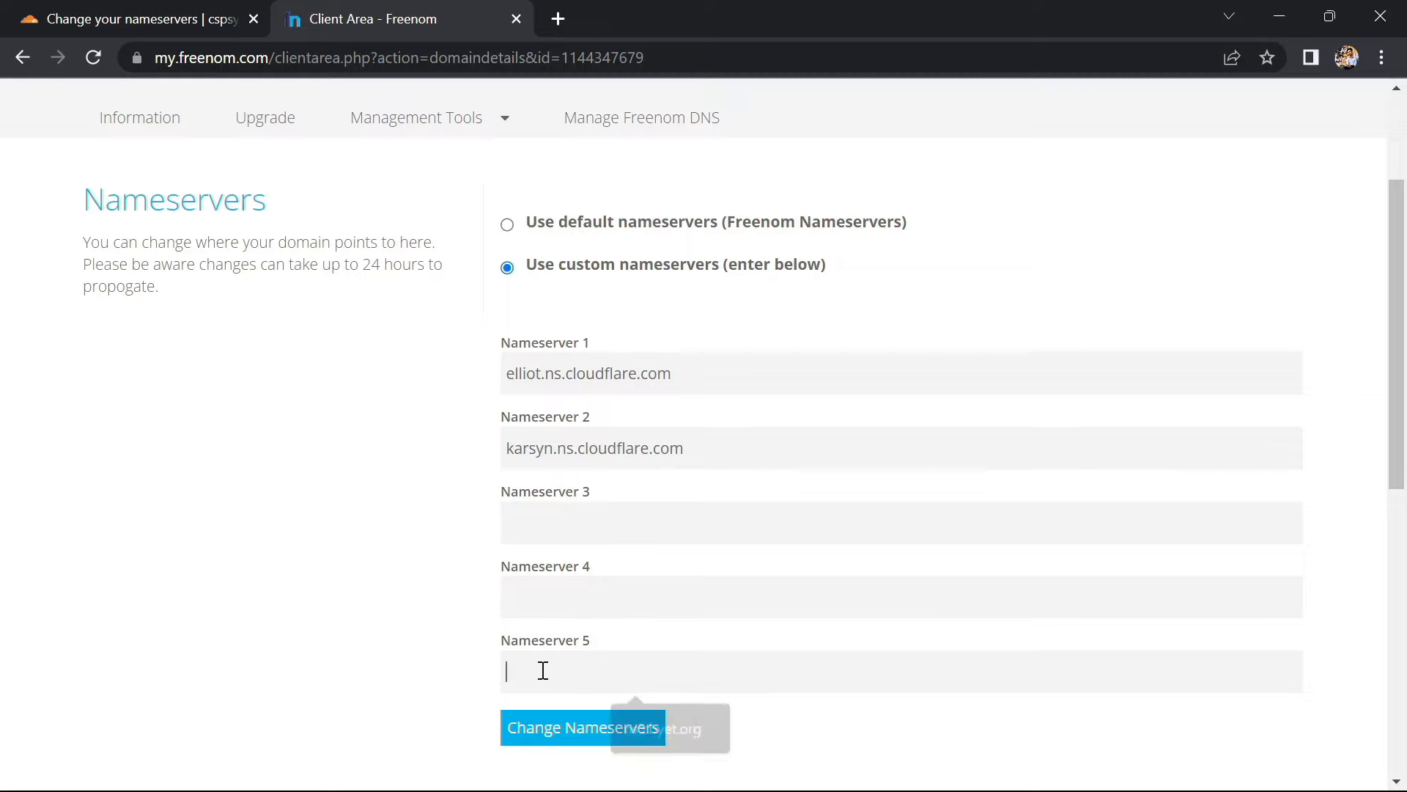
pyautogui.click(549, 724)
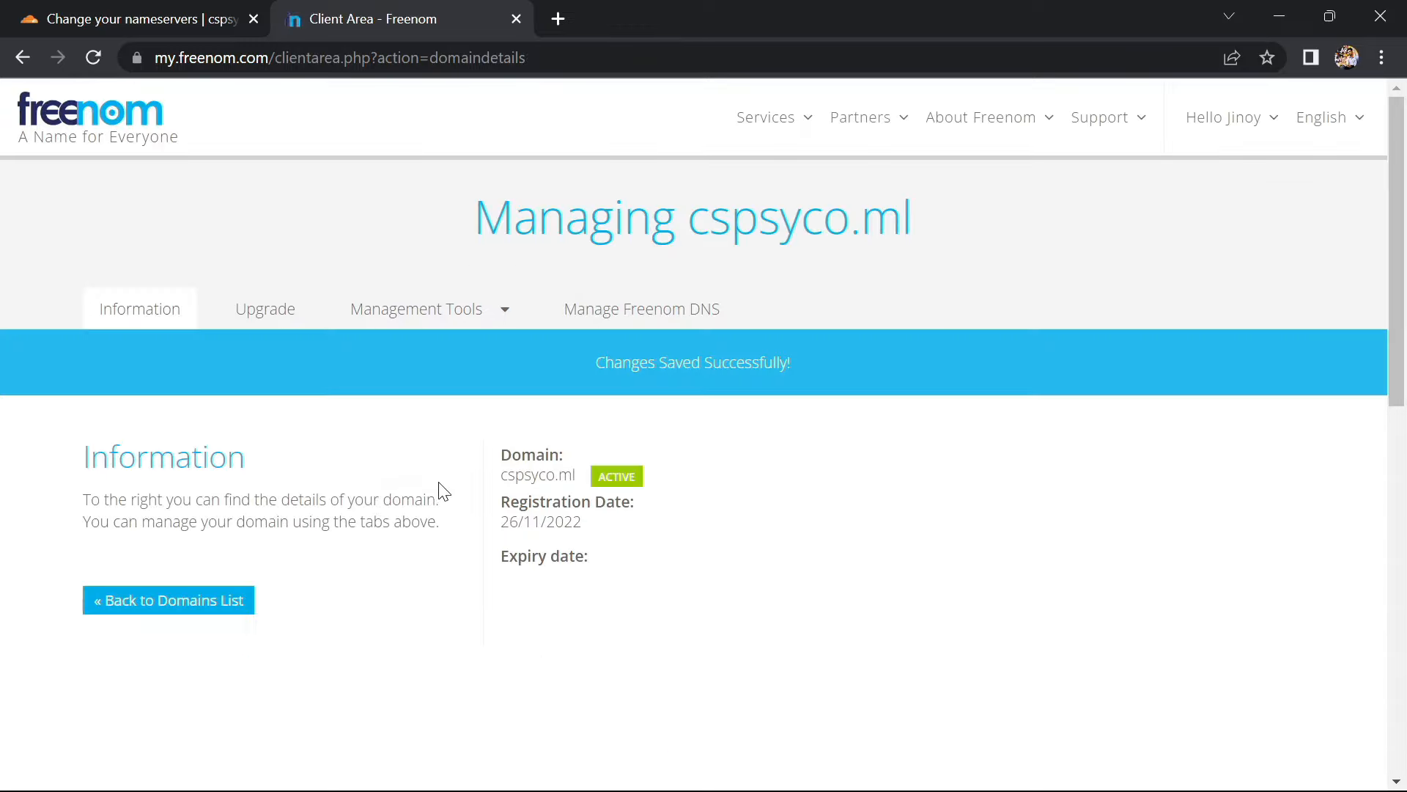
# In Cloudflare, note the 24-hour processing warning and confirm 'Done, check nameservers'
pyautogui.click(154, 12)
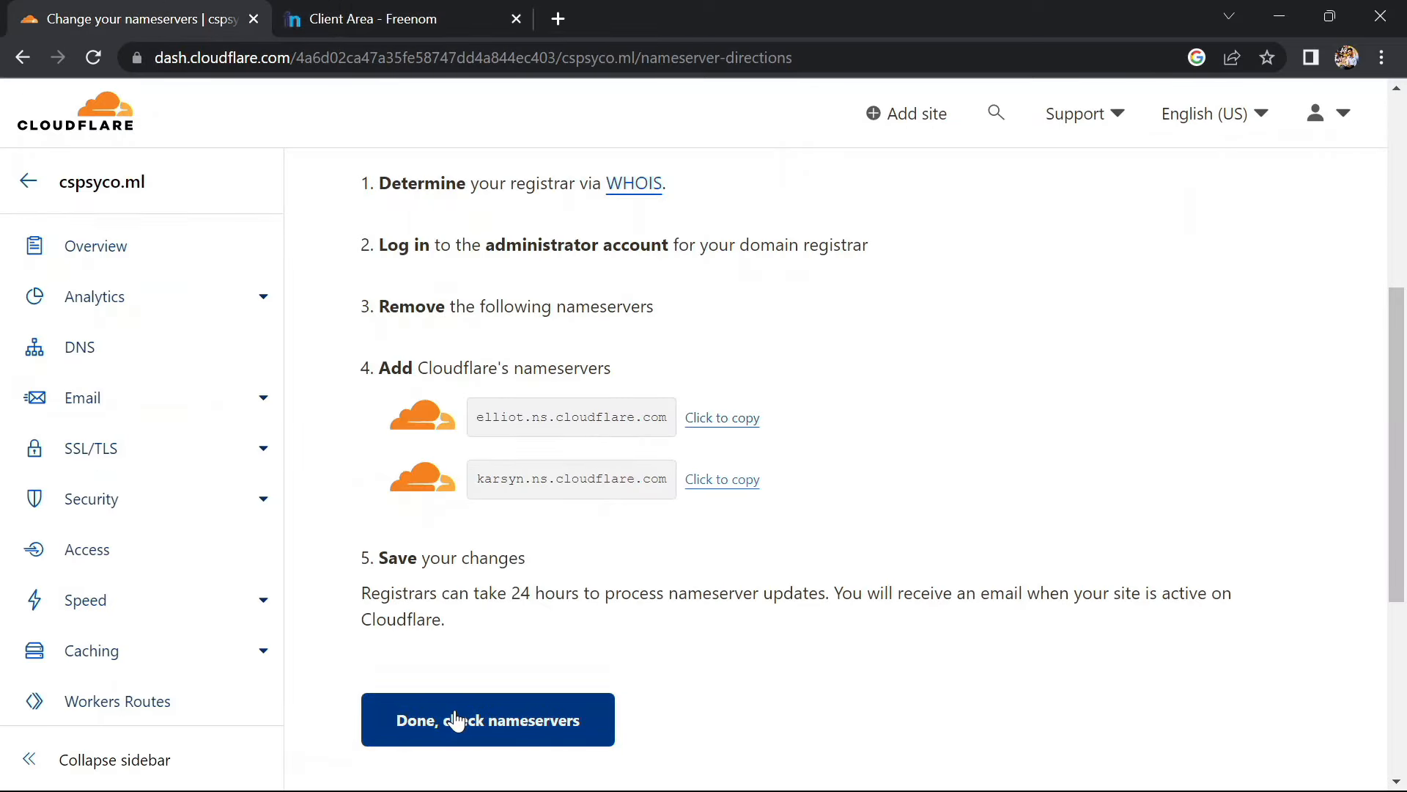
pyautogui.moveTo(362, 592); pyautogui.dragTo(574, 650)
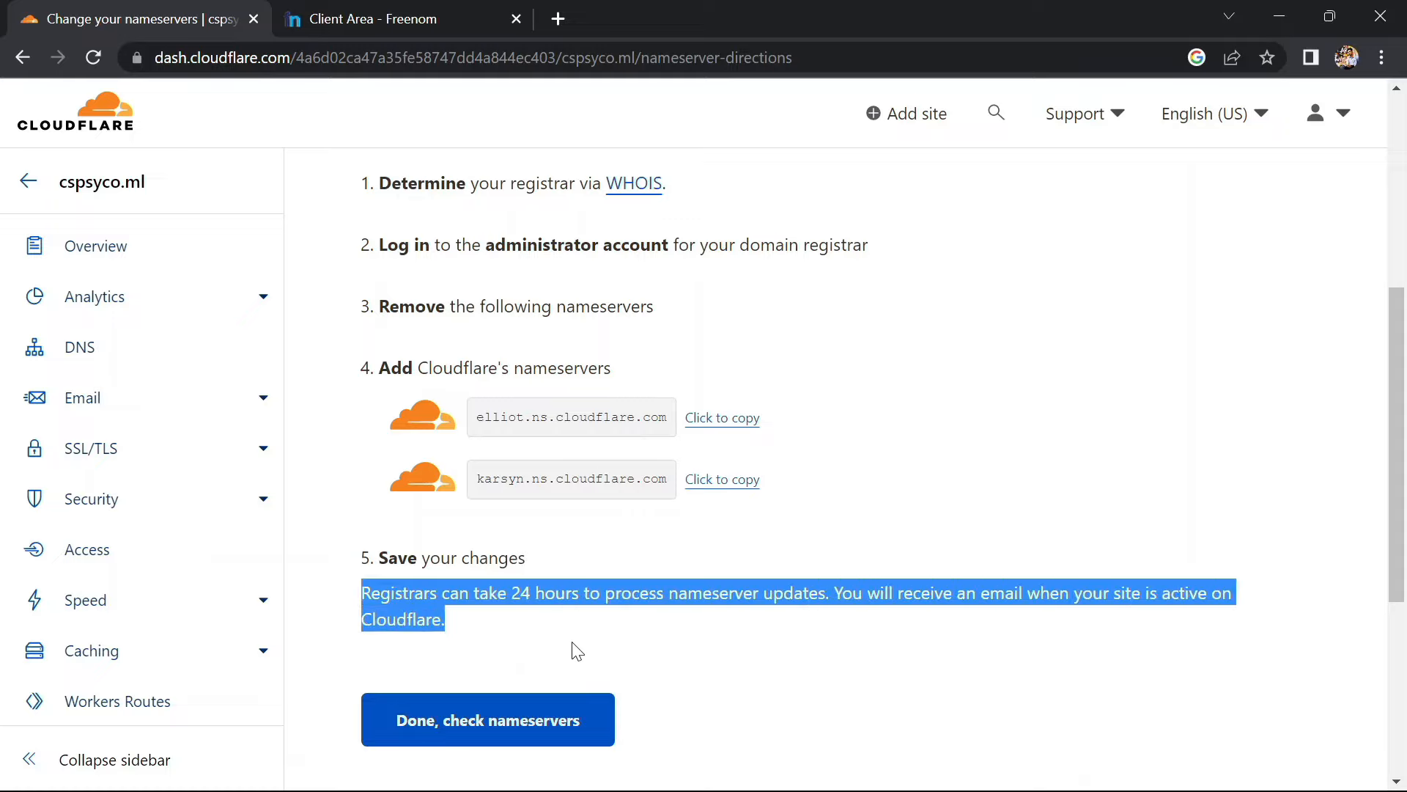
pyautogui.click(495, 724)
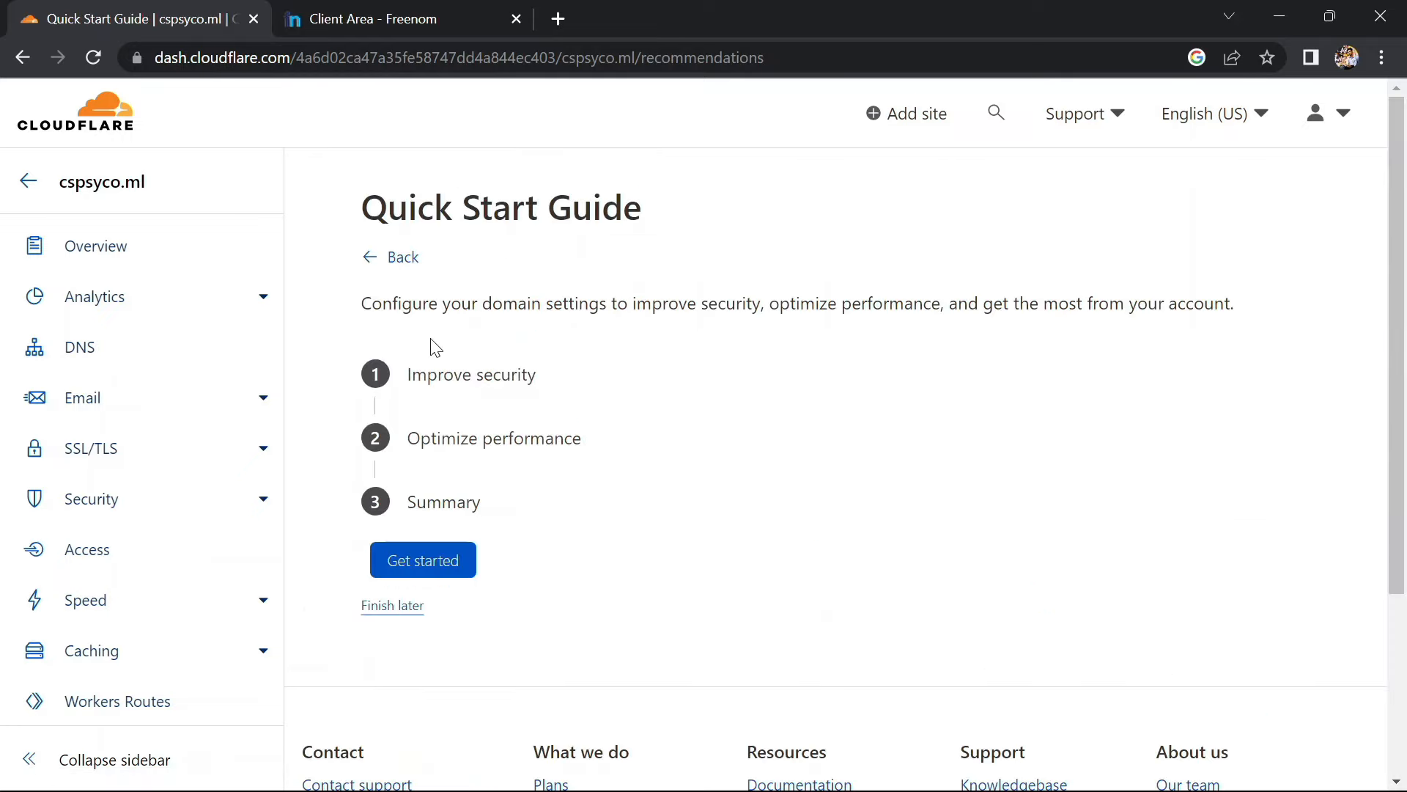
# Start the Quick Start Guide and turn on Always Use HTTPS
pyautogui.click(418, 561)
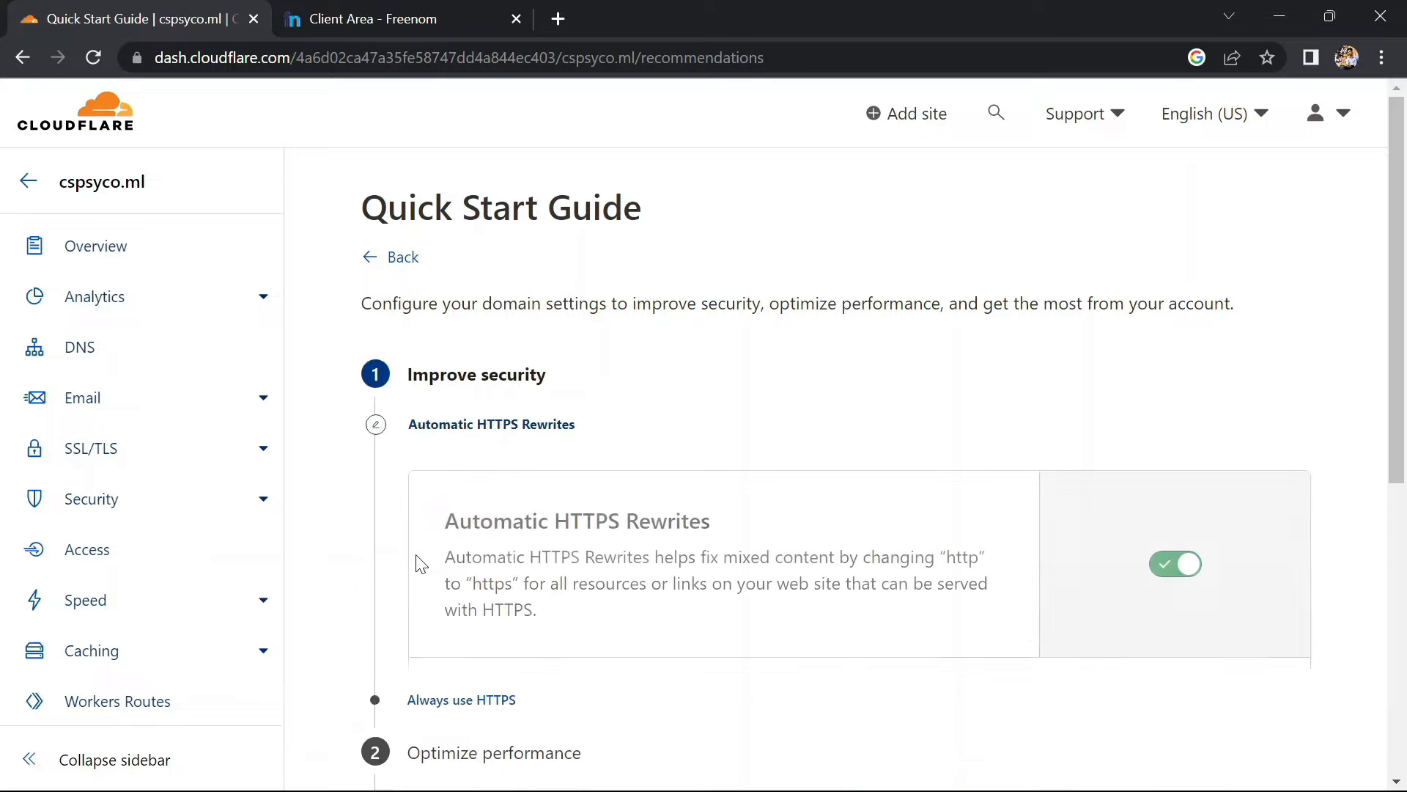
pyautogui.scroll(-2, 420, 564)
pyautogui.scroll(-3, 419, 564)
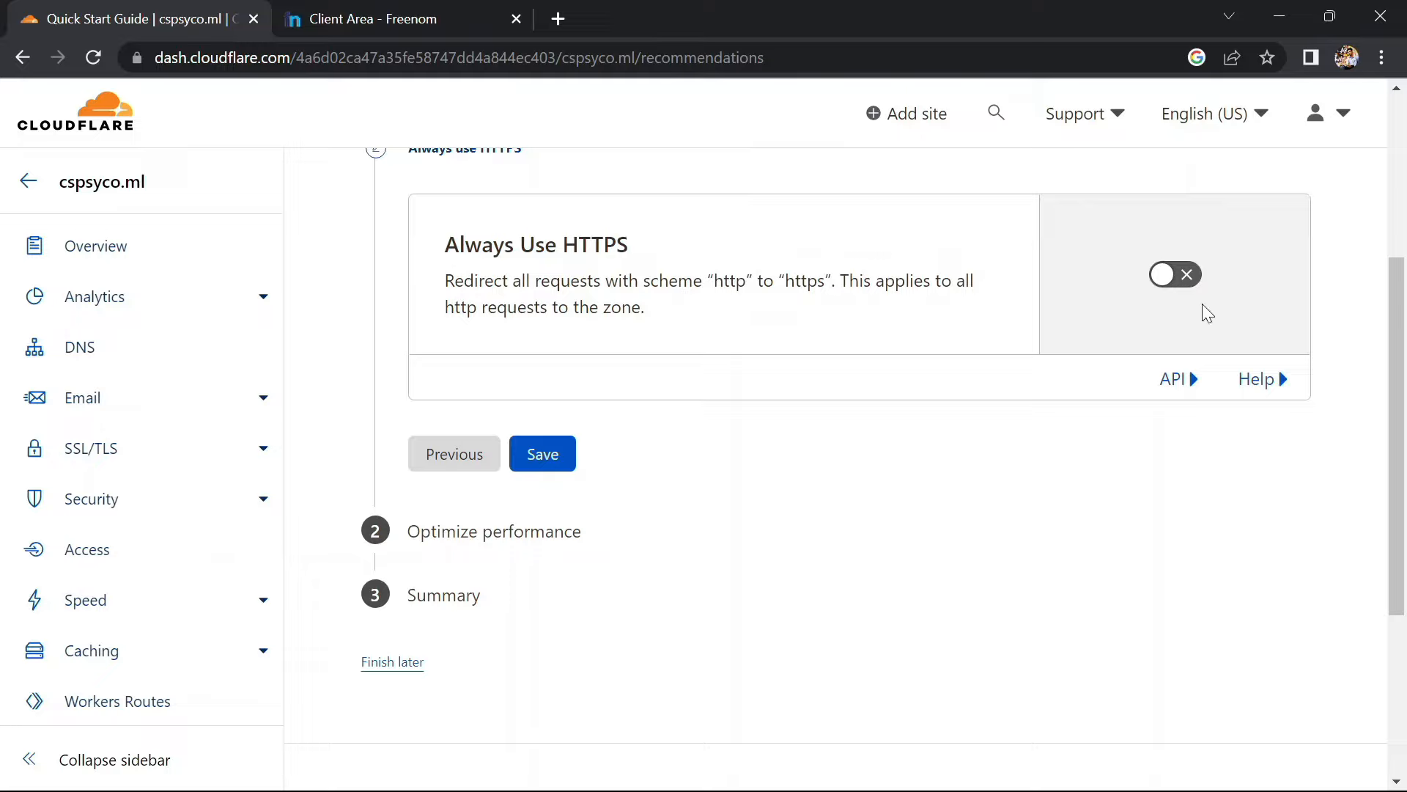
pyautogui.click(1177, 276)
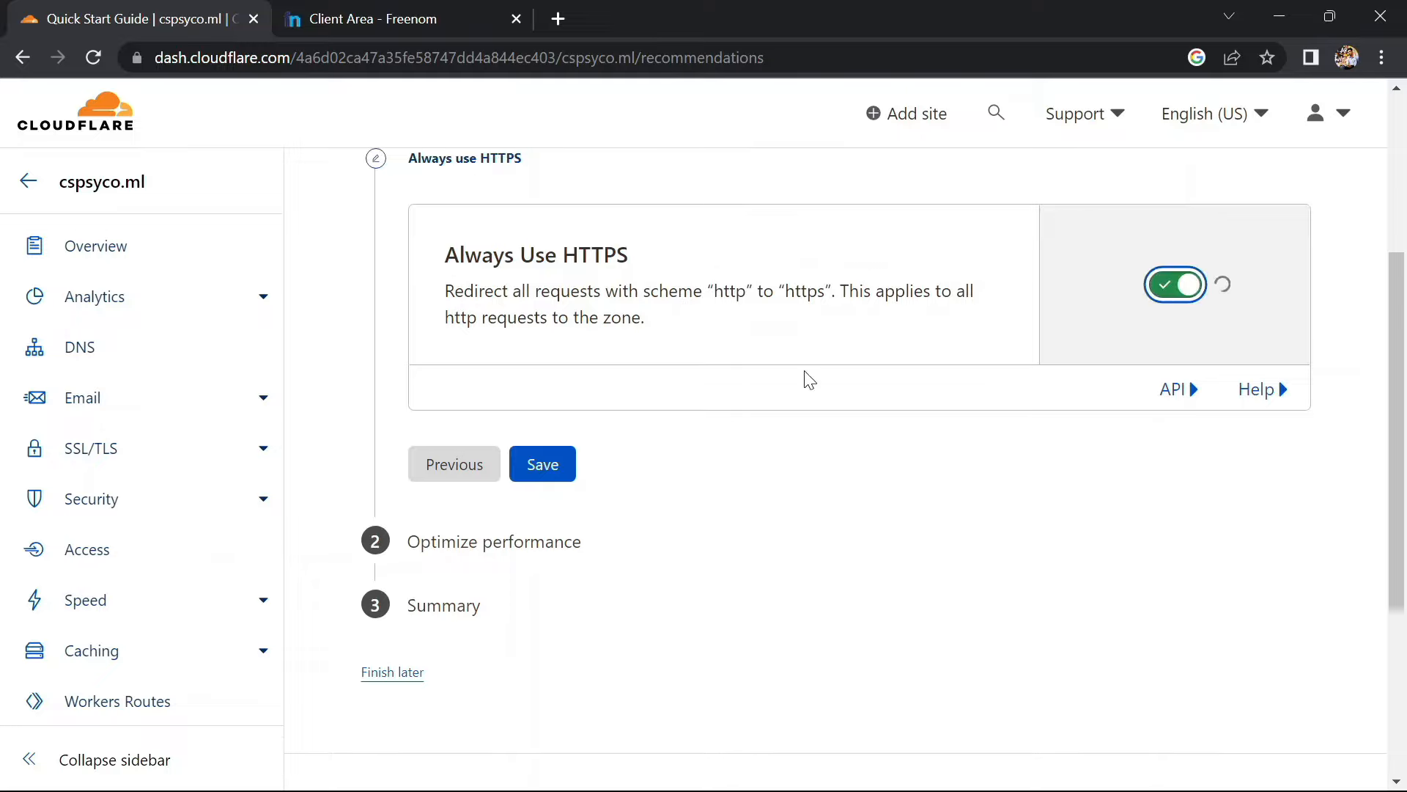
pyautogui.click(542, 511)
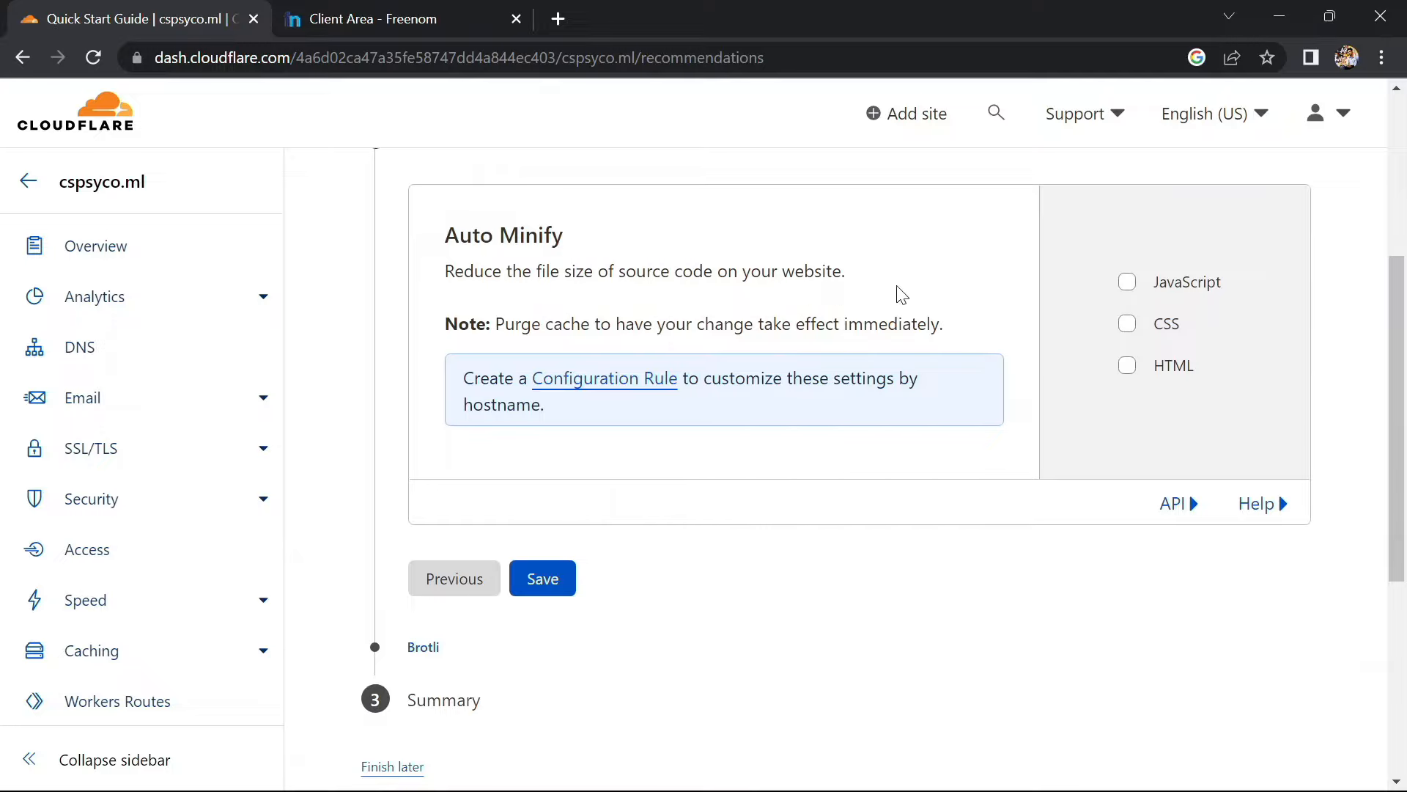
# Enable Auto Minify for HTML, CSS and JavaScript and save
pyautogui.click(1126, 365)
pyautogui.click(1128, 325)
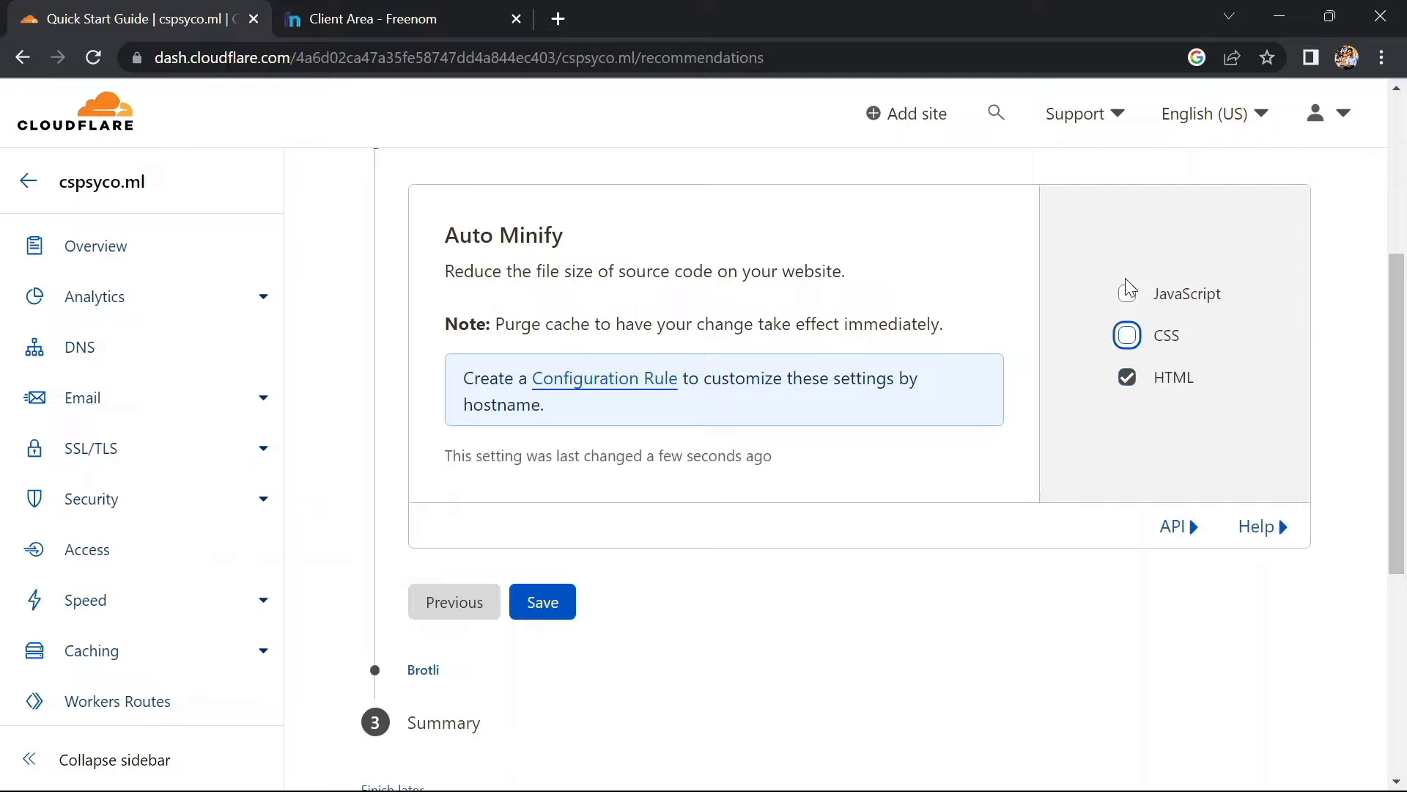
pyautogui.click(1127, 299)
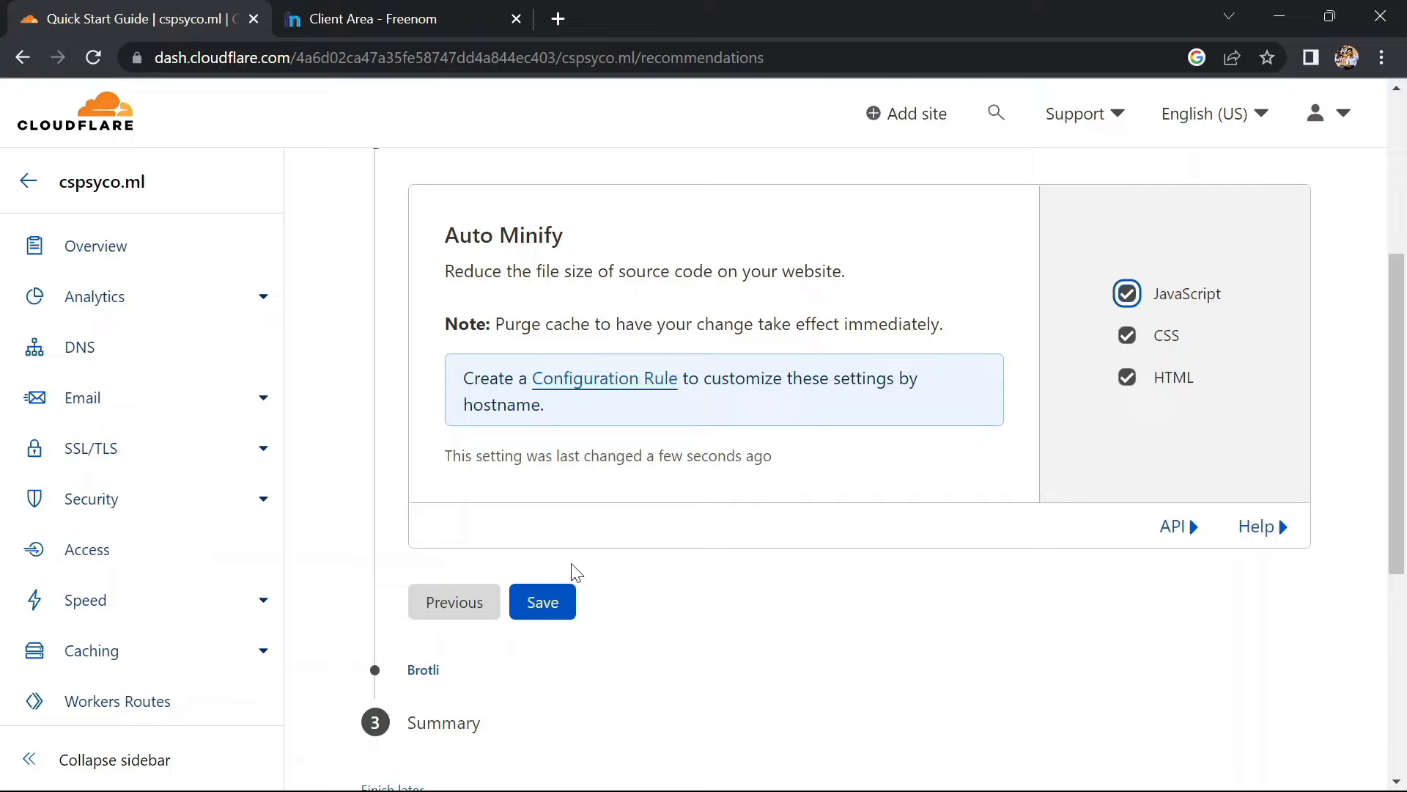
pyautogui.click(549, 603)
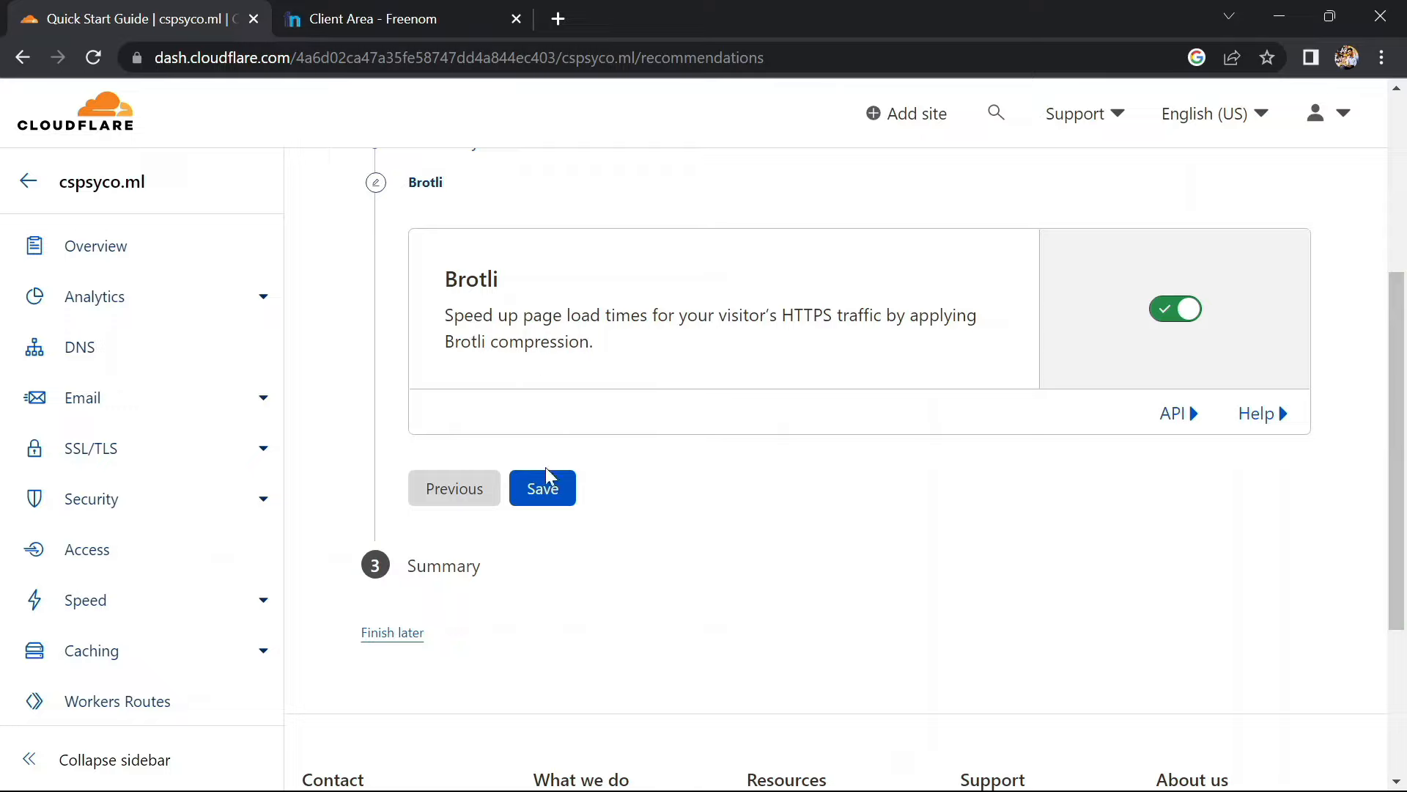
# Save Brotli, finish the guide, and dismiss the speed tip banner
pyautogui.click(545, 491)
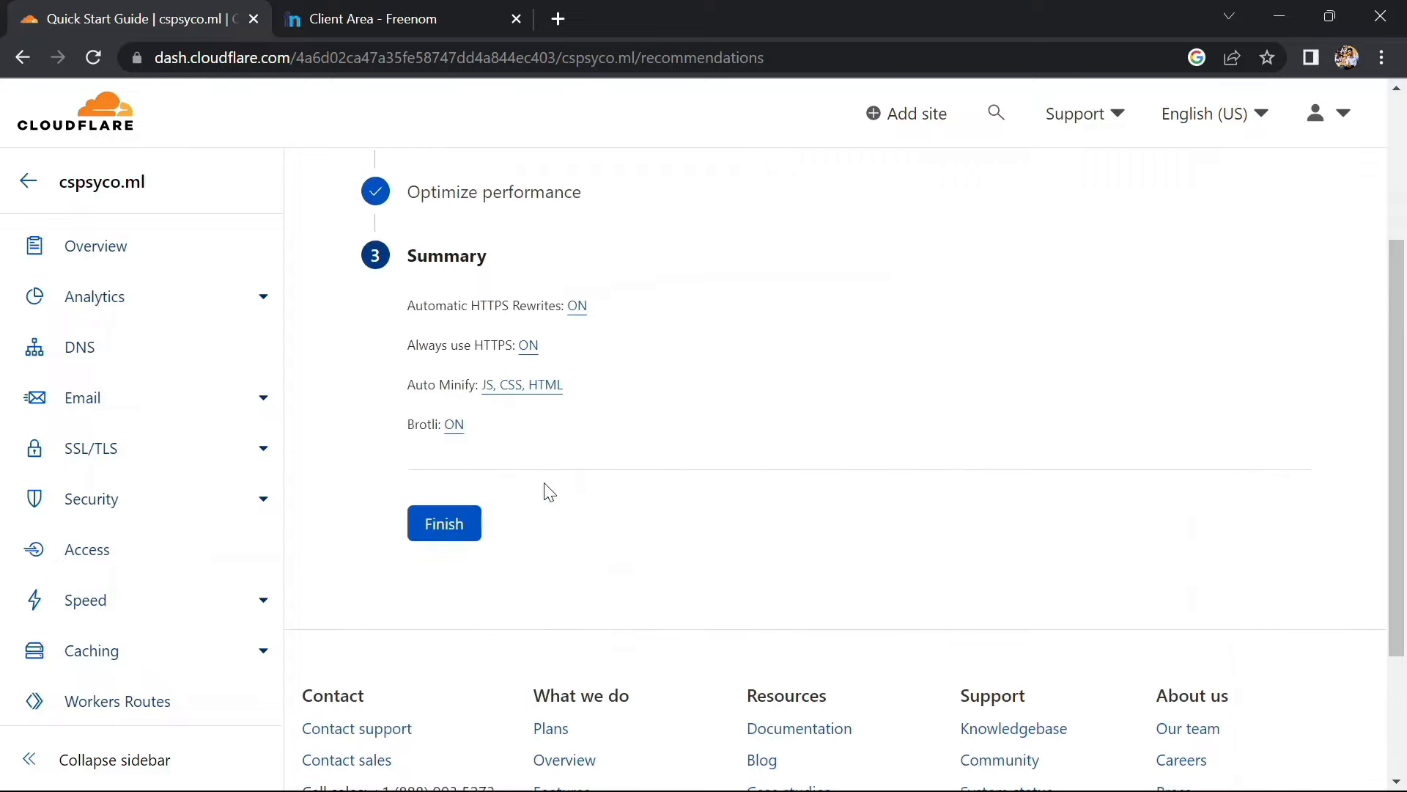
pyautogui.click(438, 526)
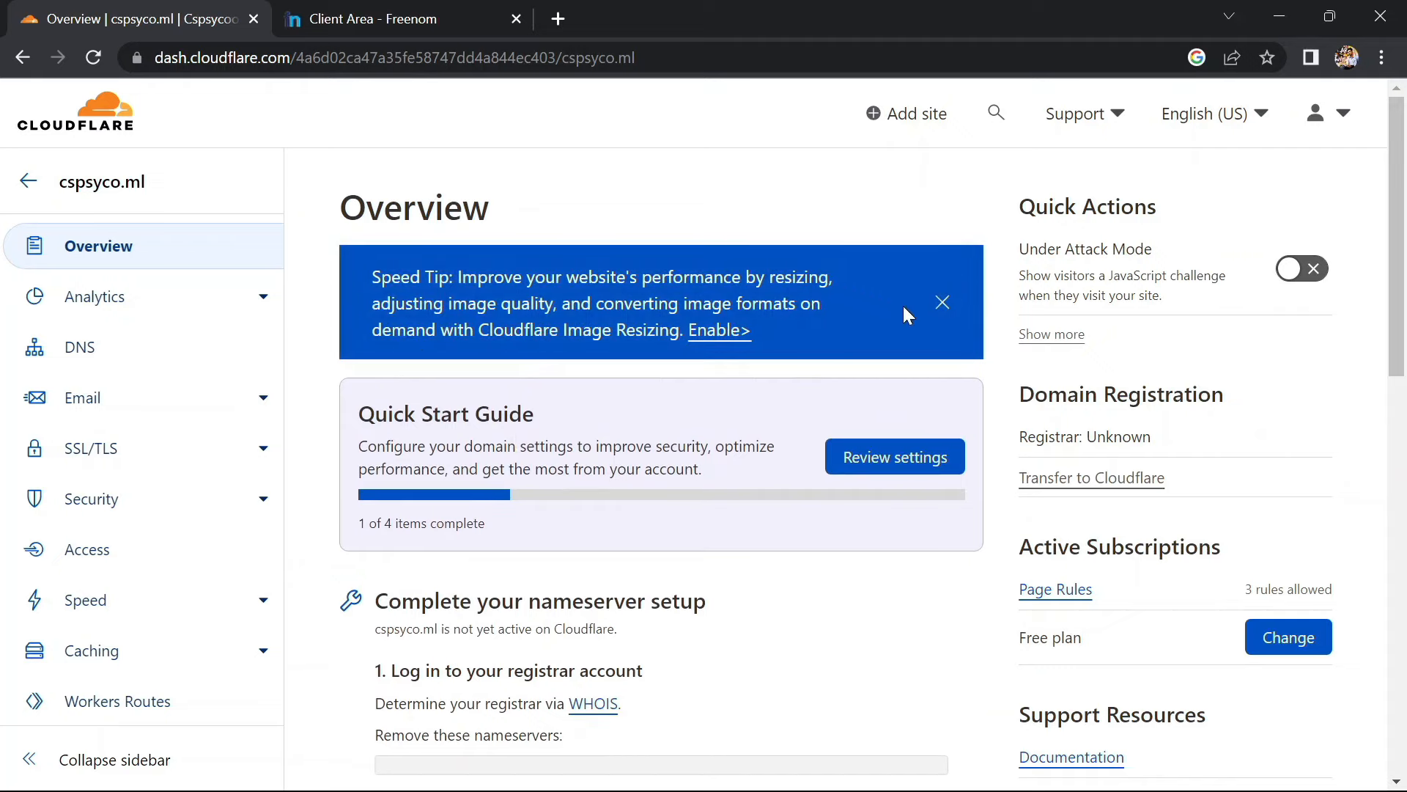
pyautogui.click(942, 303)
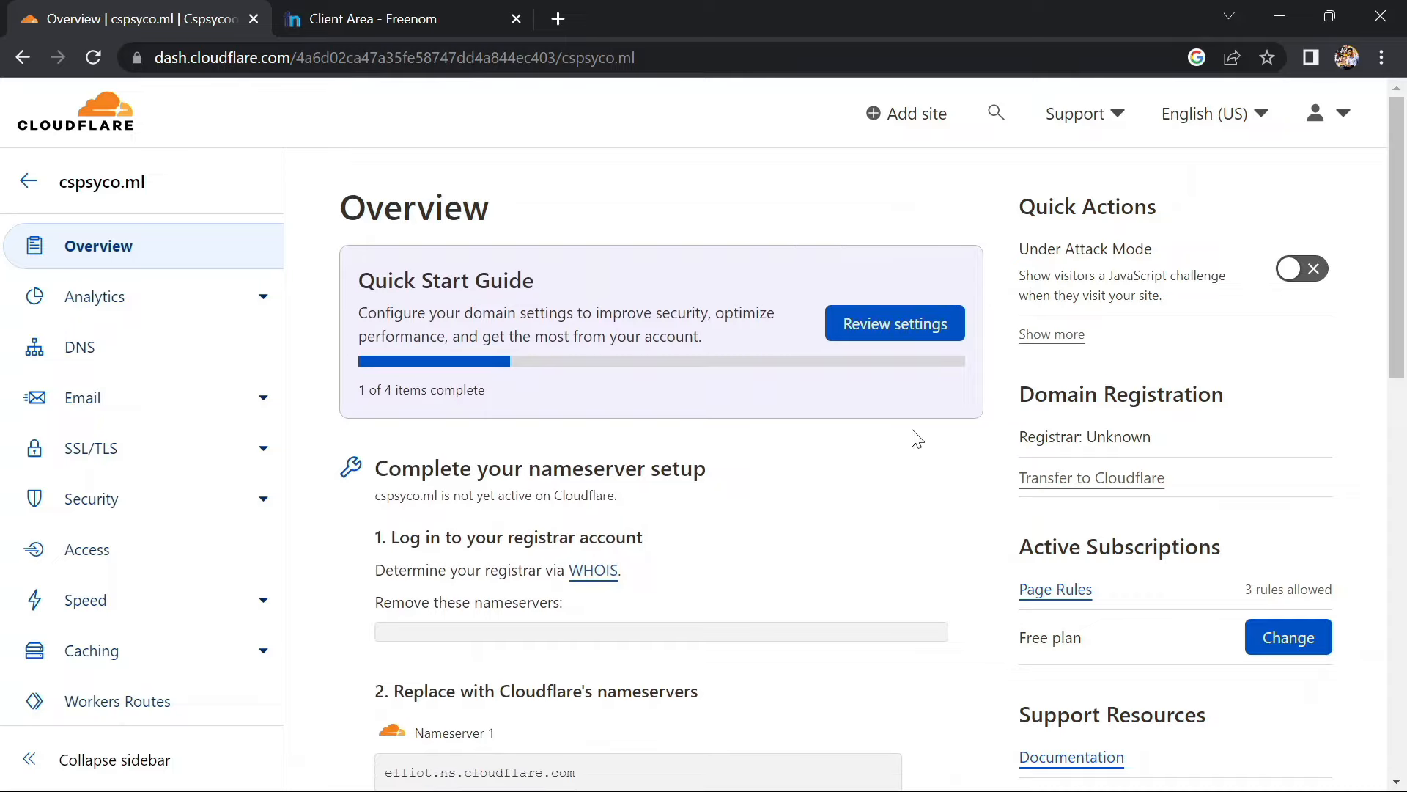
pyautogui.click(554, 19)
# Load cspsyco.ml in Chrome, which fails with ERR_SSL_VERSION_OR_CIPHER_MISMATCH
pyautogui.write('c')
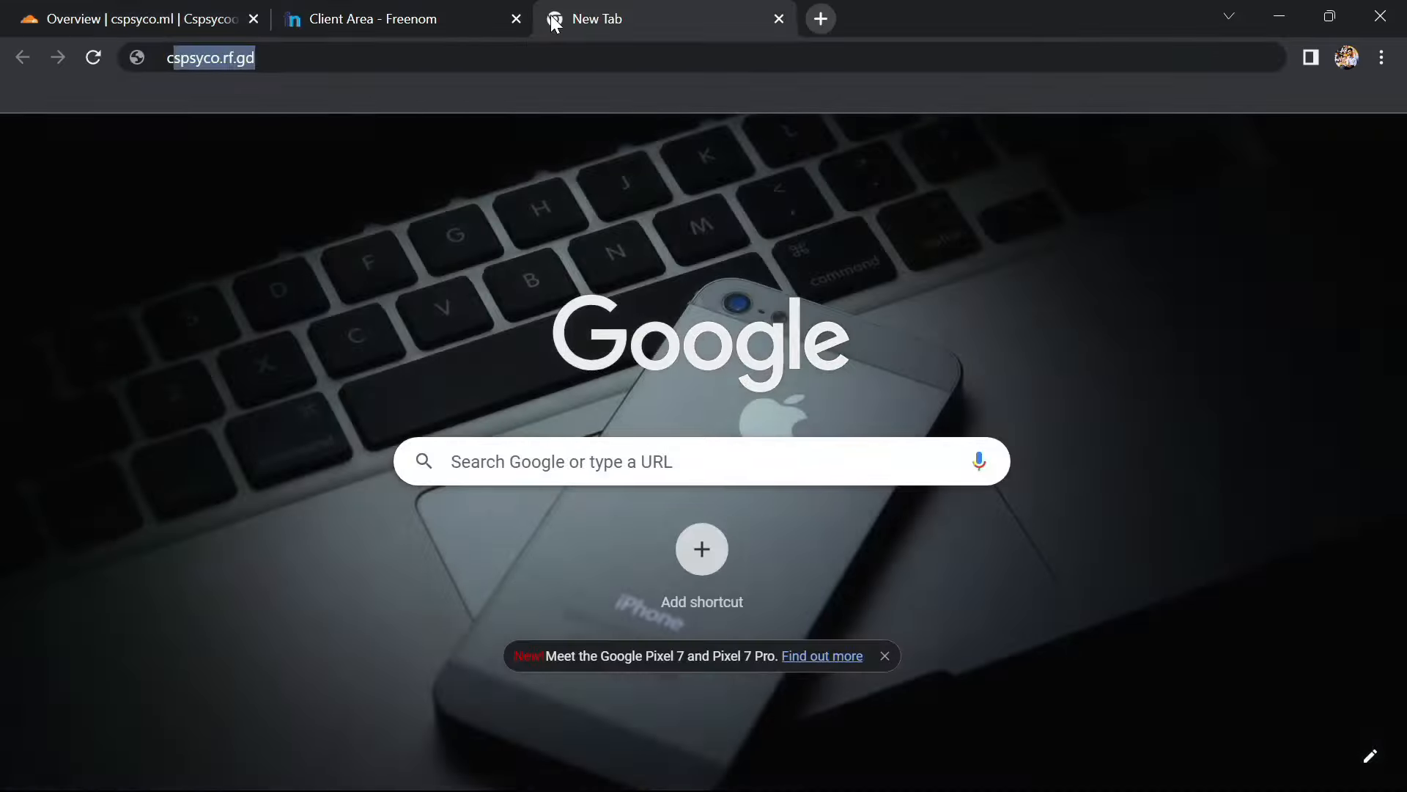
pyautogui.write('spsyco.r')
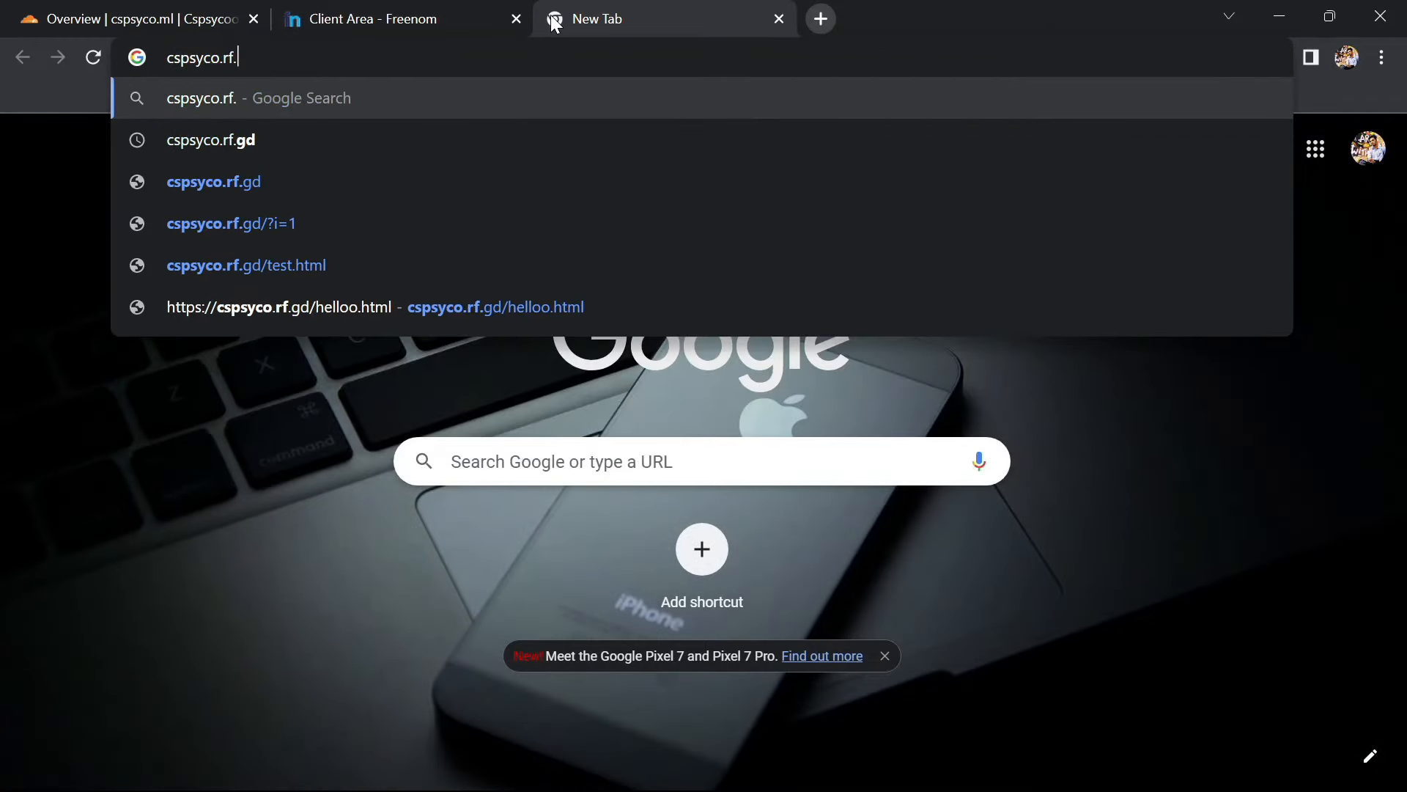
pyautogui.press('BackSpace')
pyautogui.write('ml')
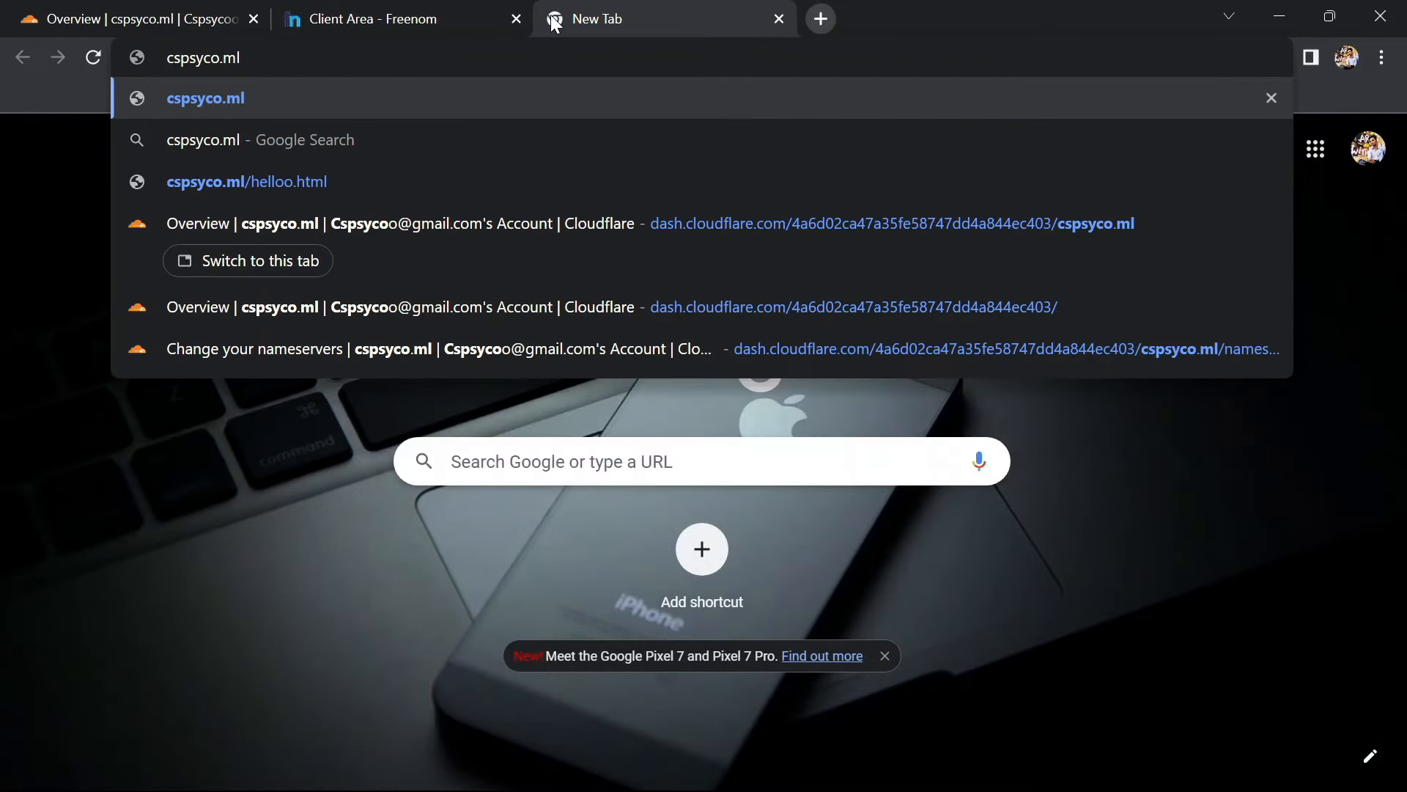
pyautogui.press('Return')
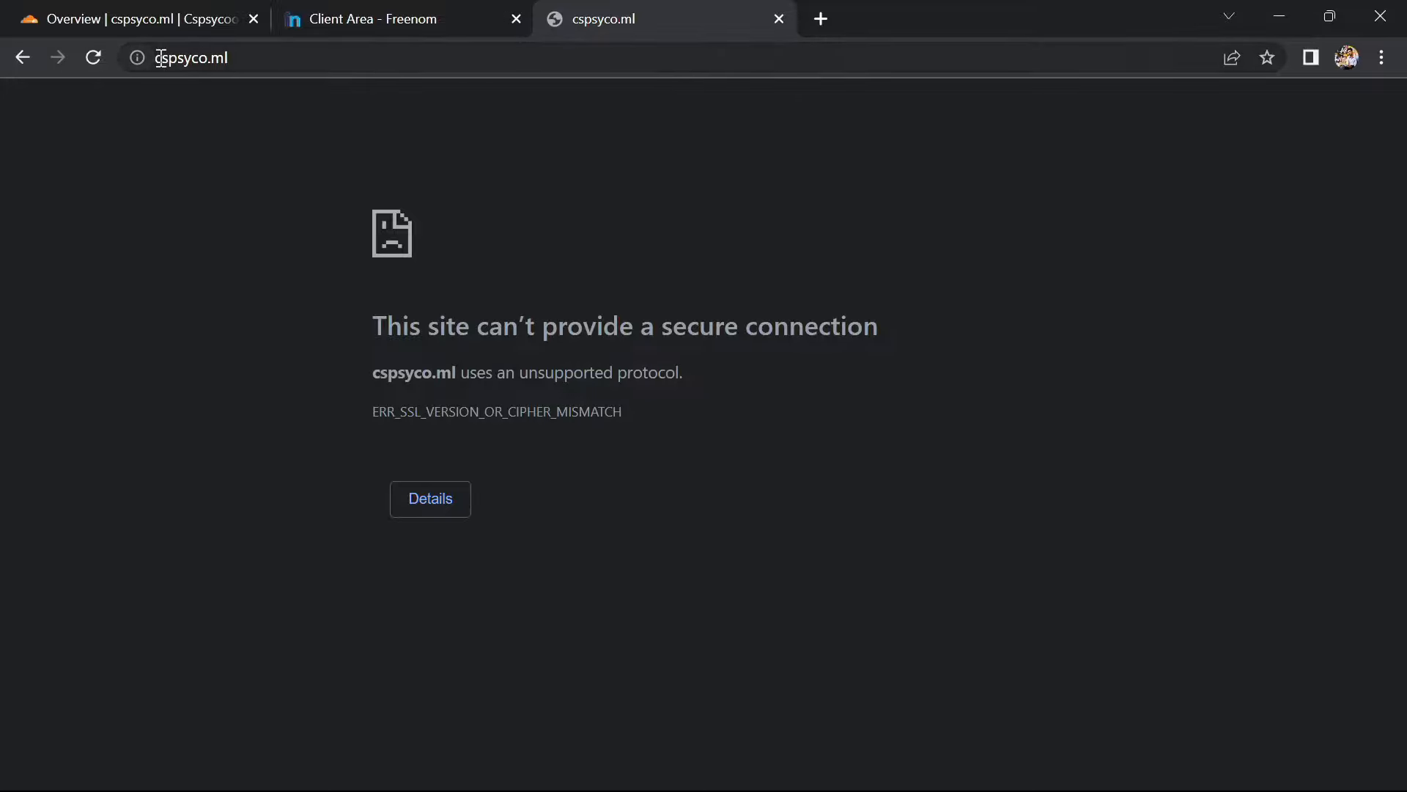
# Retry the site over plain http and reload, then return to the Freenom page
pyautogui.click(161, 59)
pyautogui.click(160, 57)
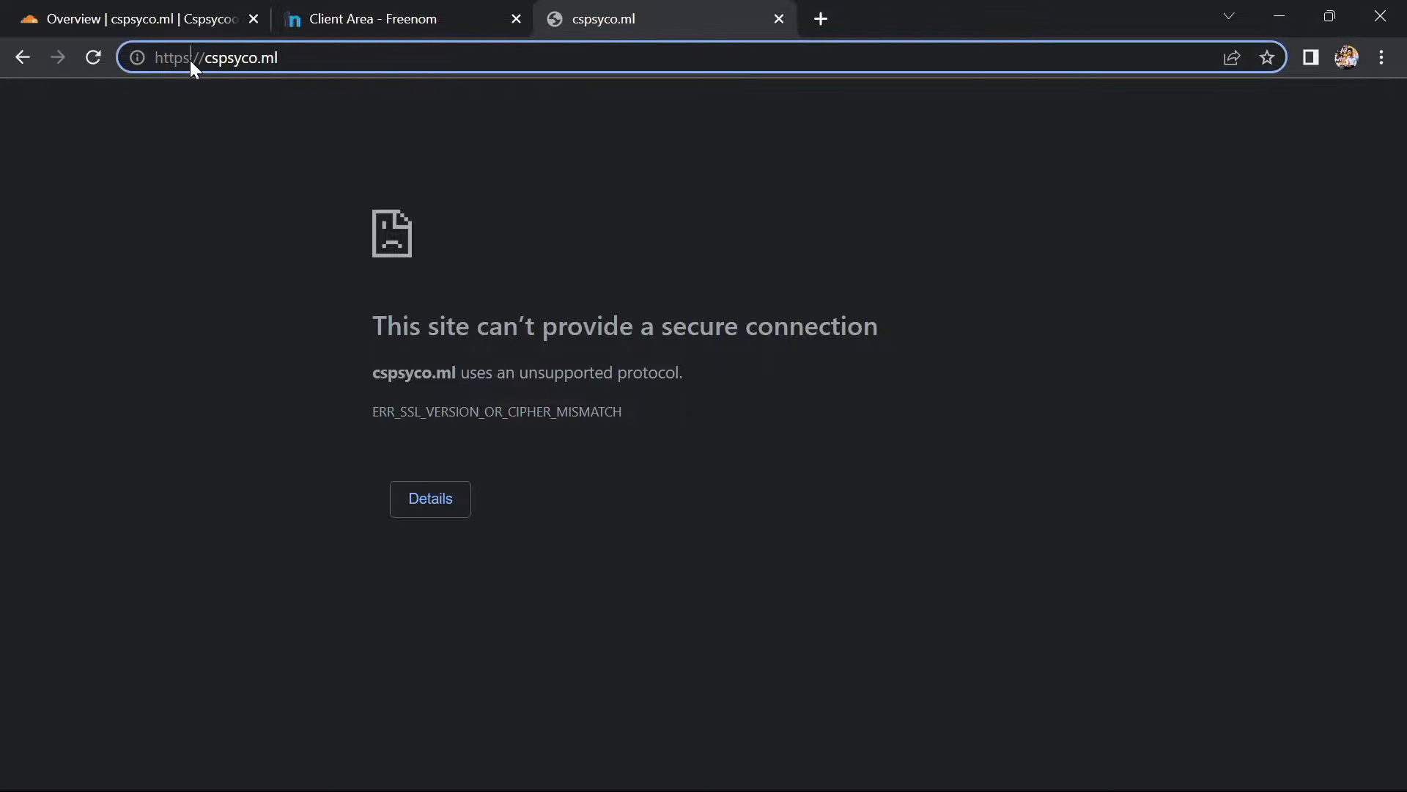
pyautogui.click(191, 60)
pyautogui.press('BackSpace')
pyautogui.press('Return')
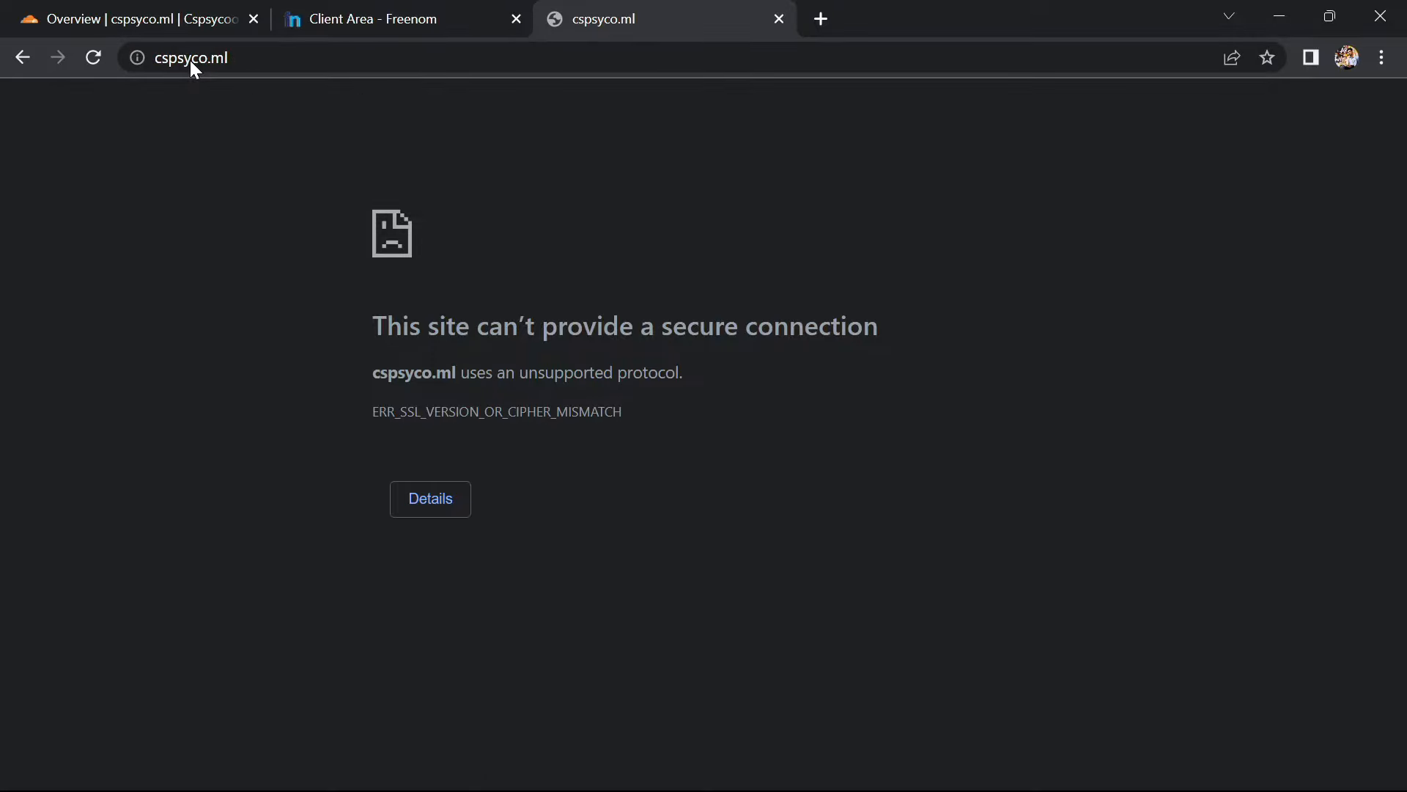
pyautogui.click(86, 58)
pyautogui.click(393, 9)
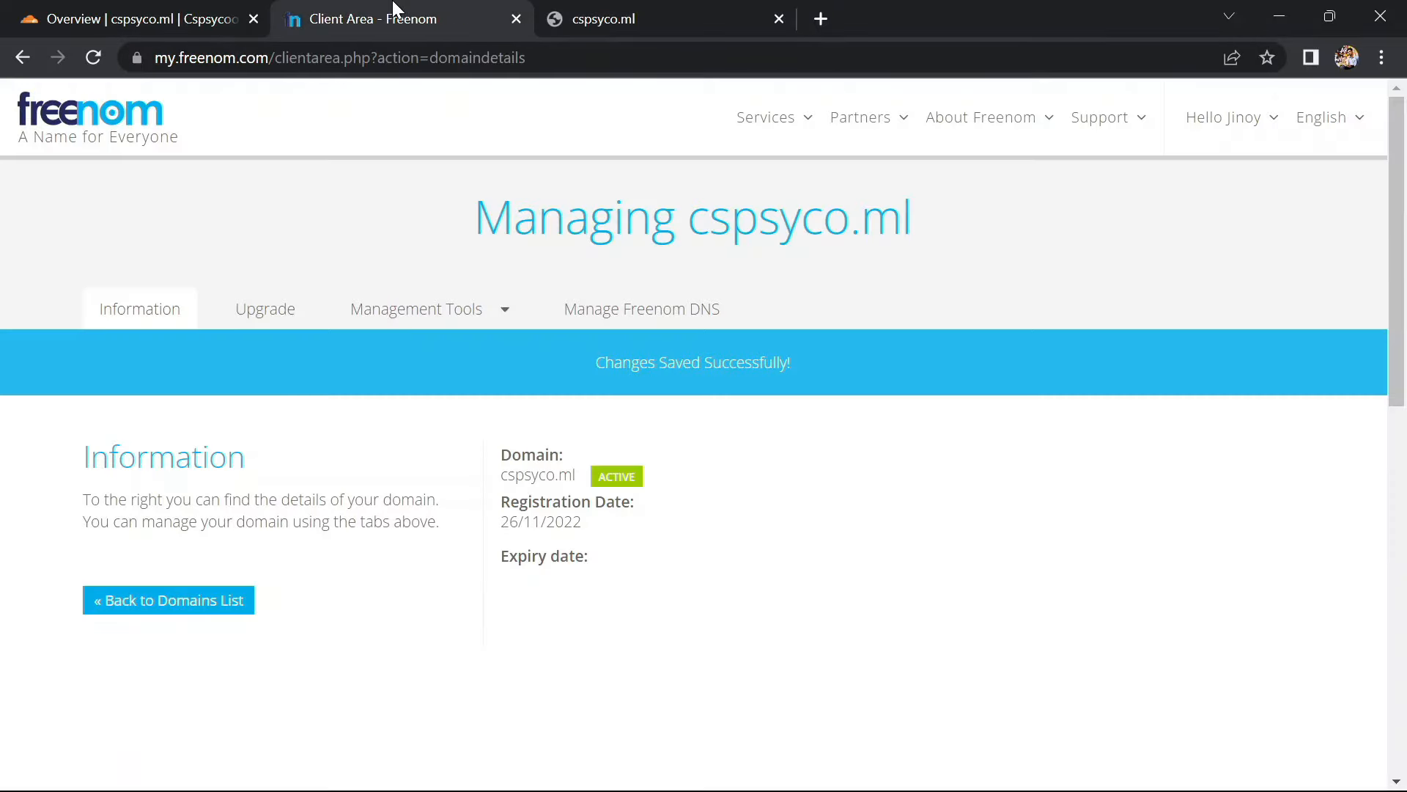
# Switch cspsyco.ml's SSL/TLS encryption mode from Full to Flexible on the Overview page
pyautogui.click(152, 13)
pyautogui.scroll(-1, 464, 478)
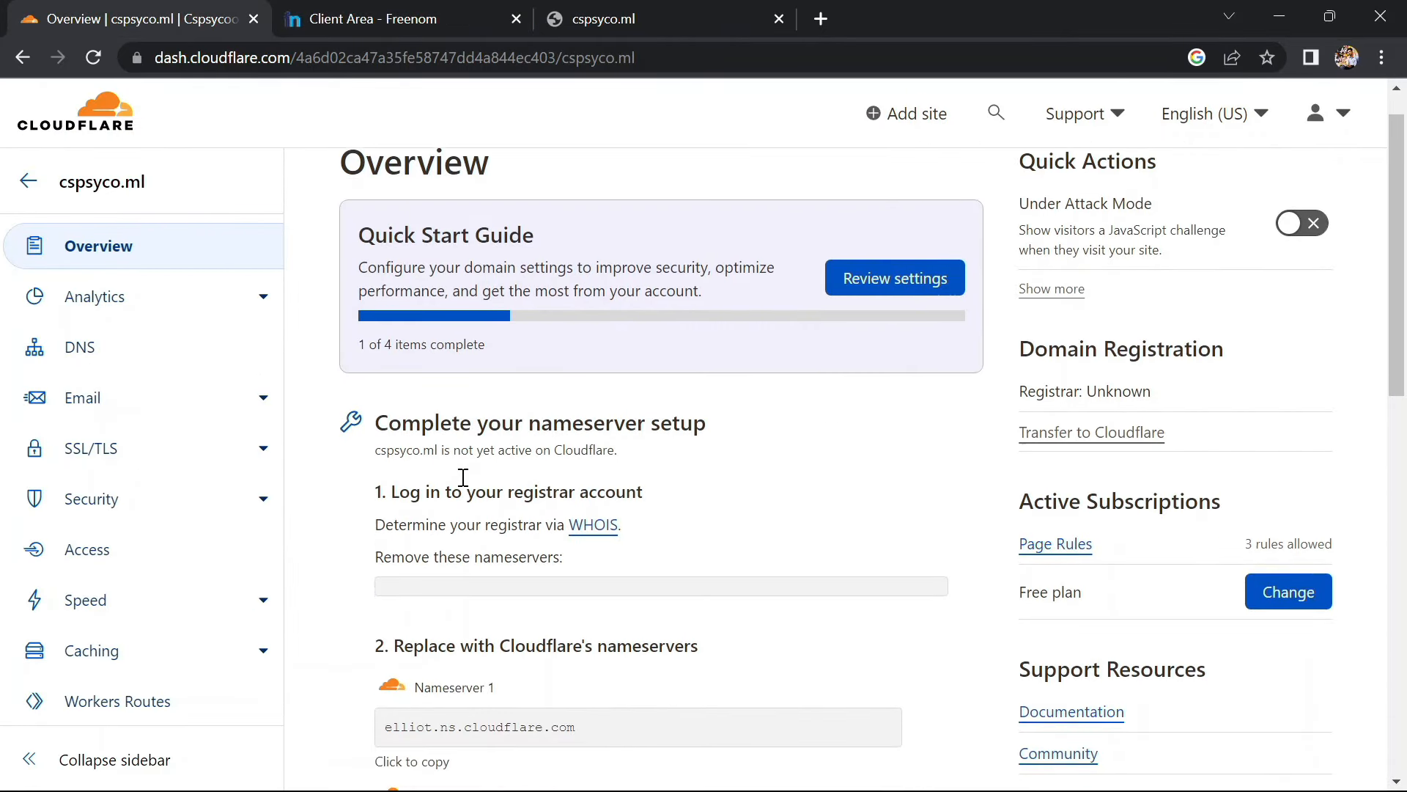
pyautogui.scroll(-1, 463, 478)
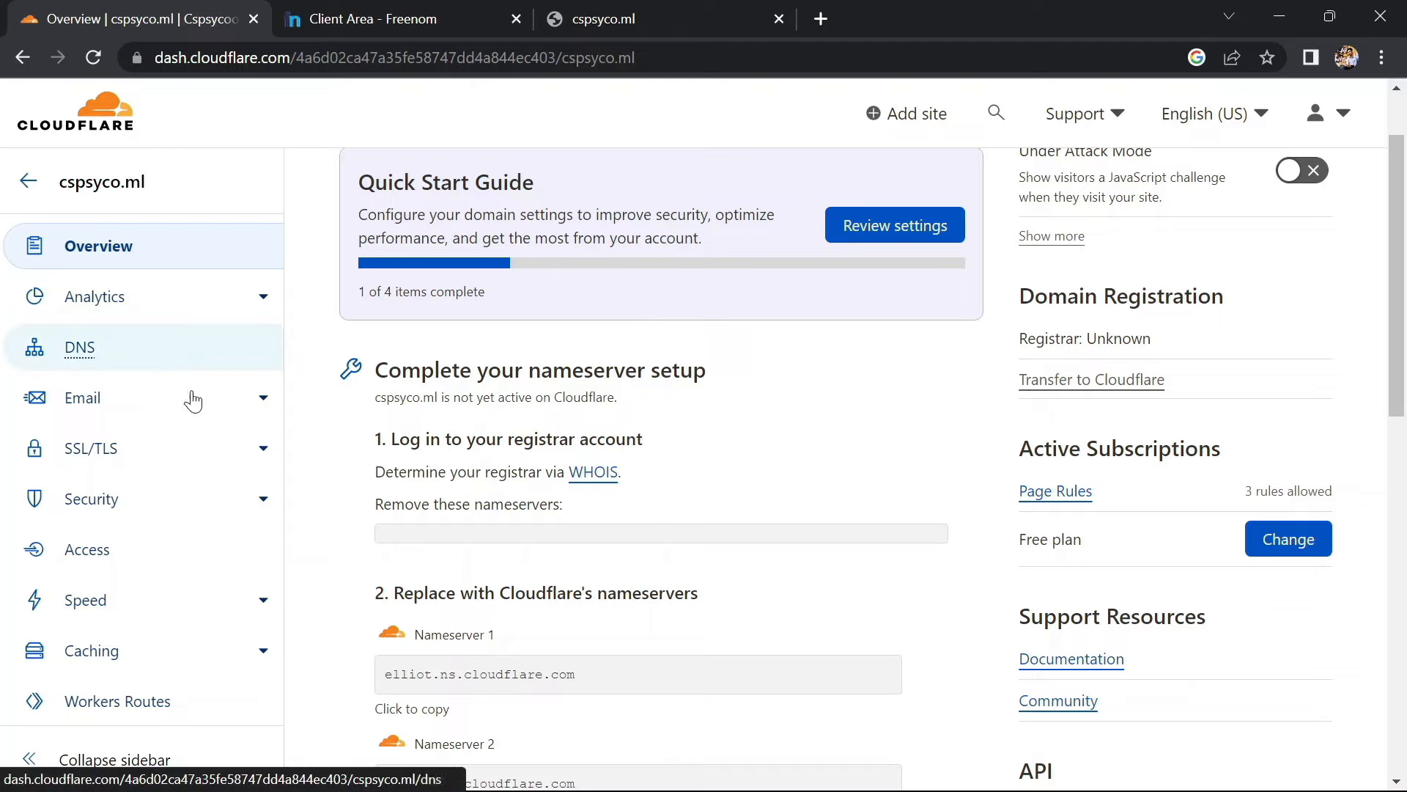
pyautogui.click(123, 448)
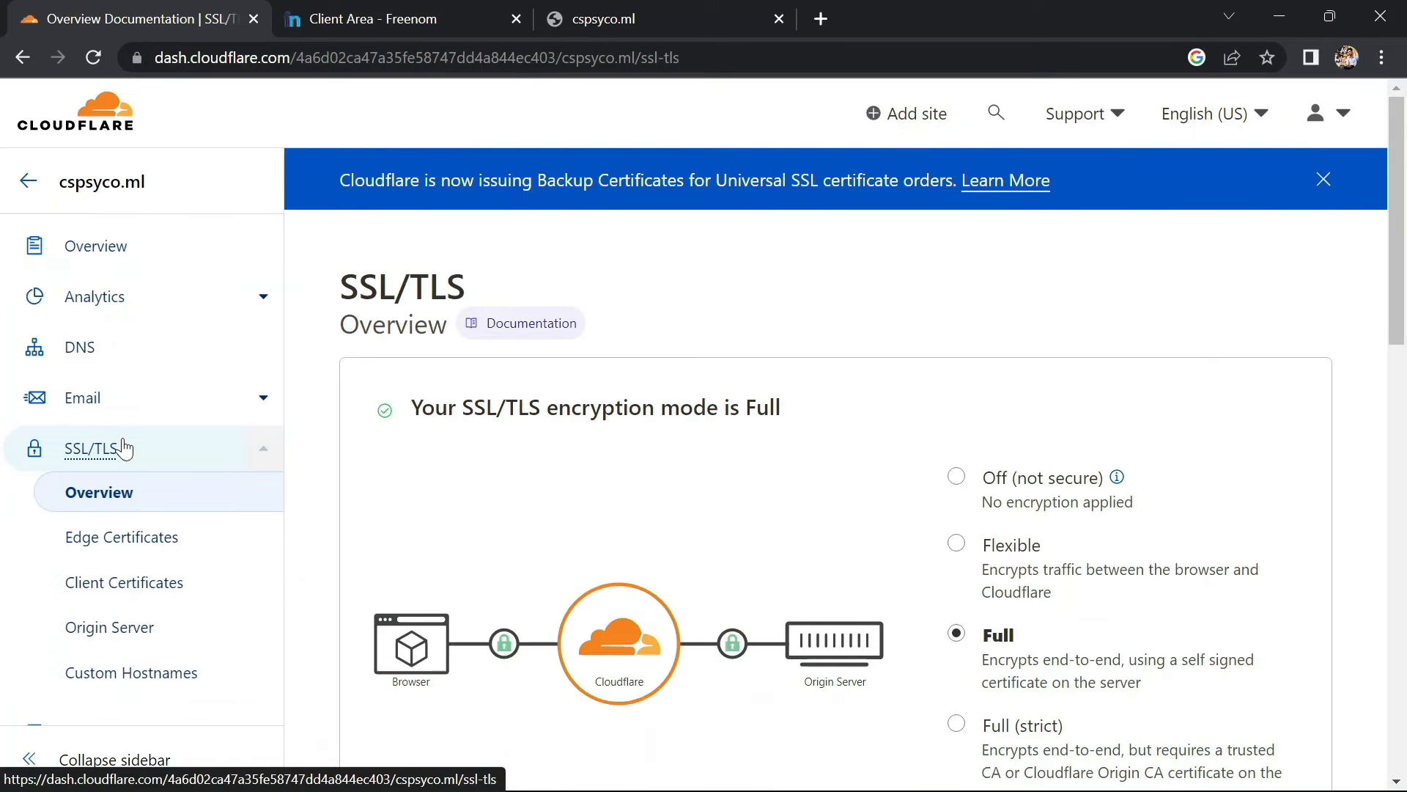
pyautogui.scroll(-1, 595, 513)
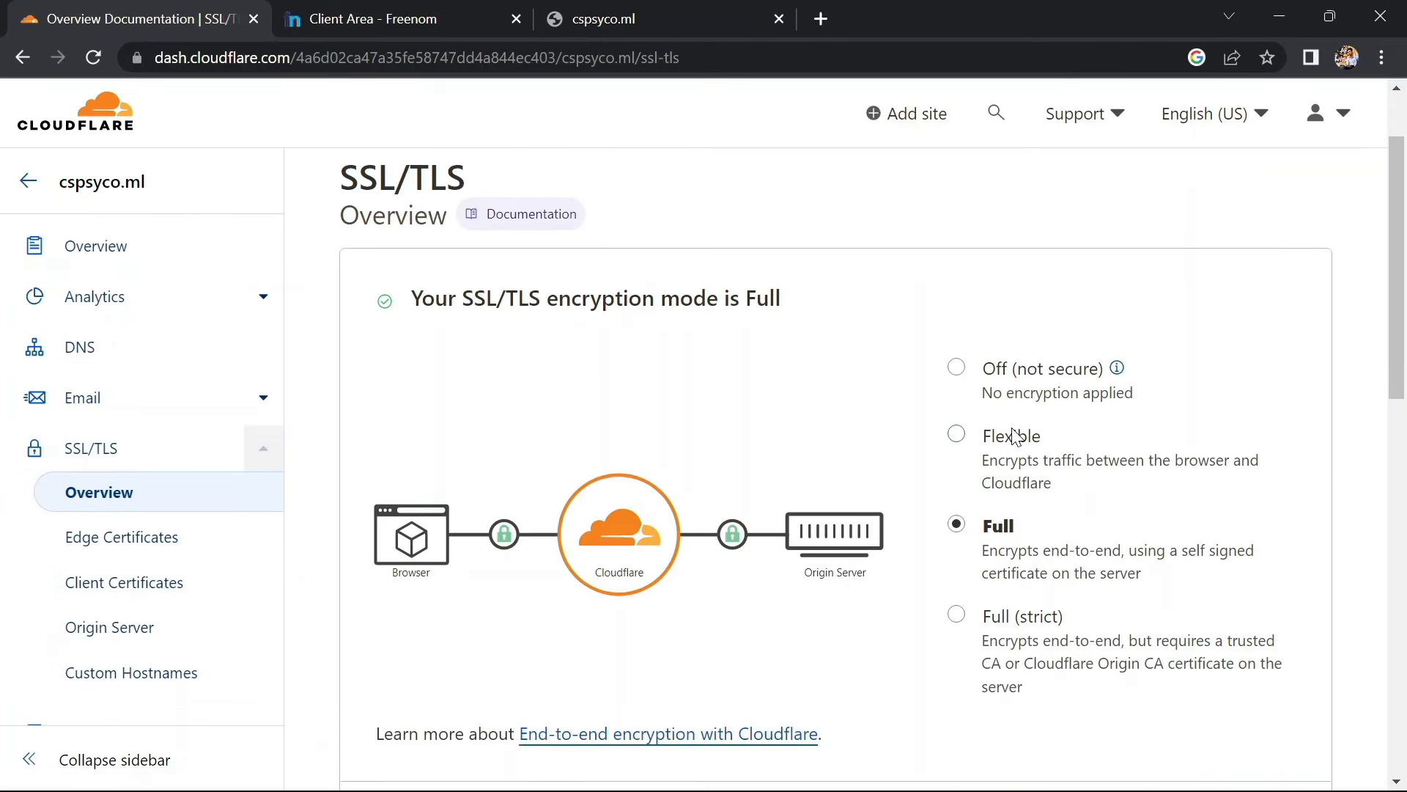
pyautogui.click(957, 435)
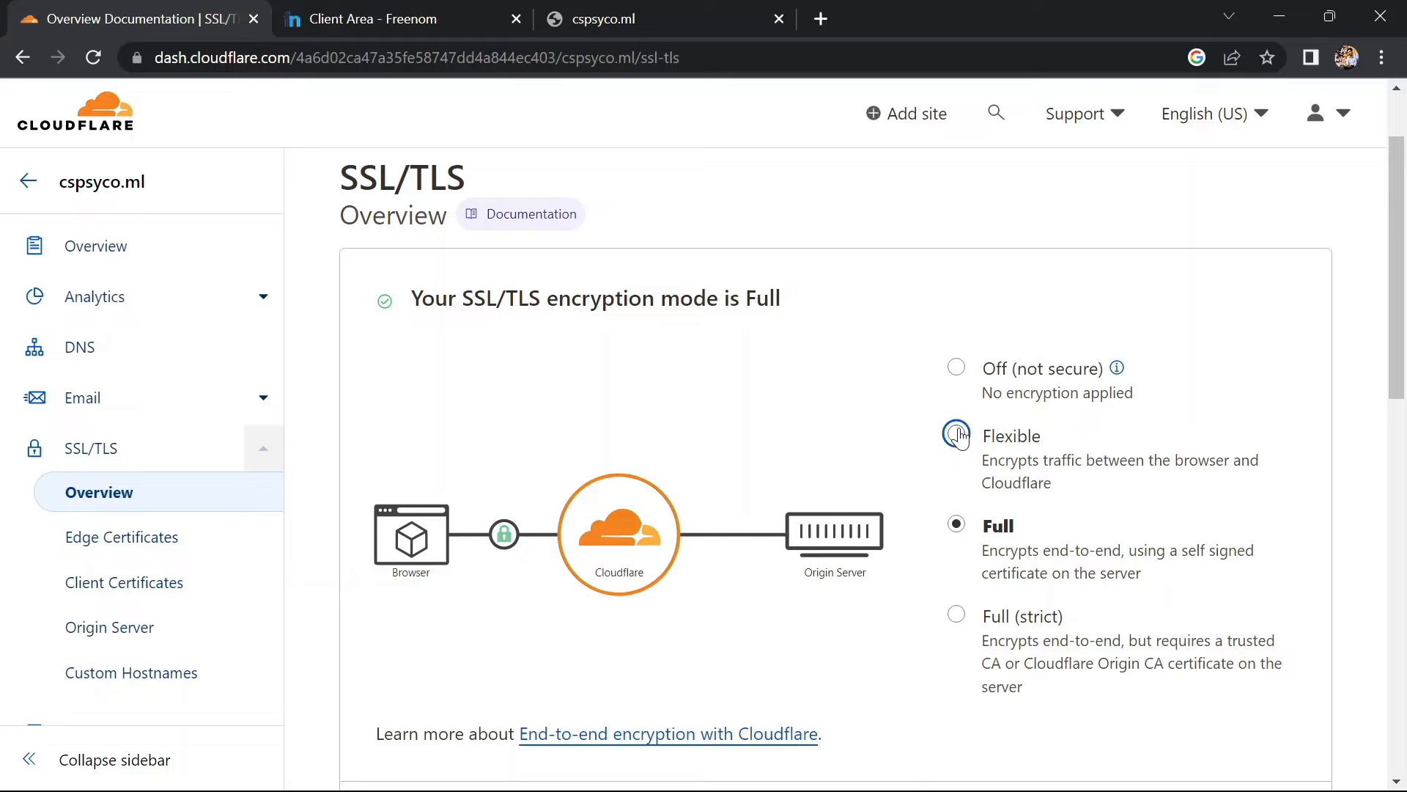
pyautogui.scroll(-5, 804, 365)
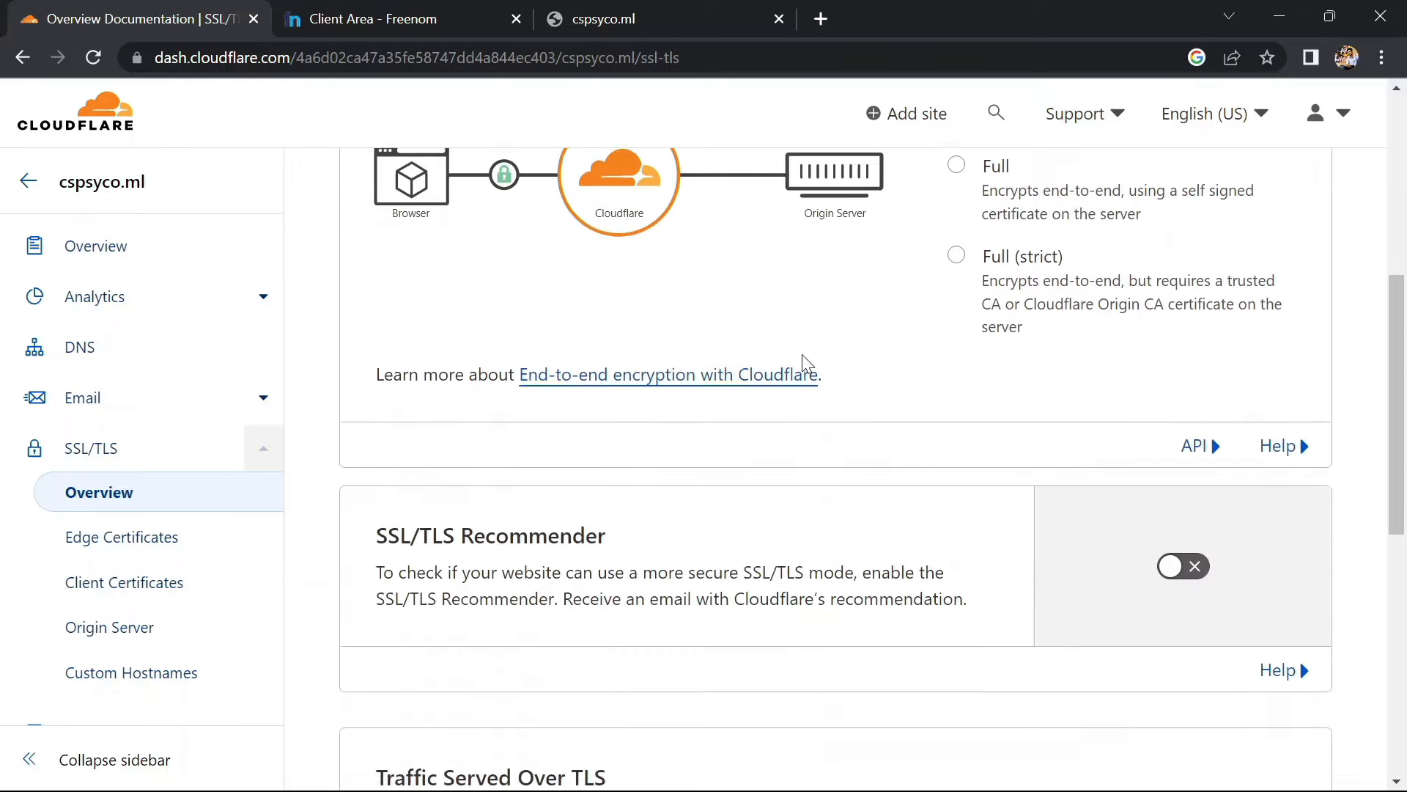
pyautogui.scroll(-1, 804, 364)
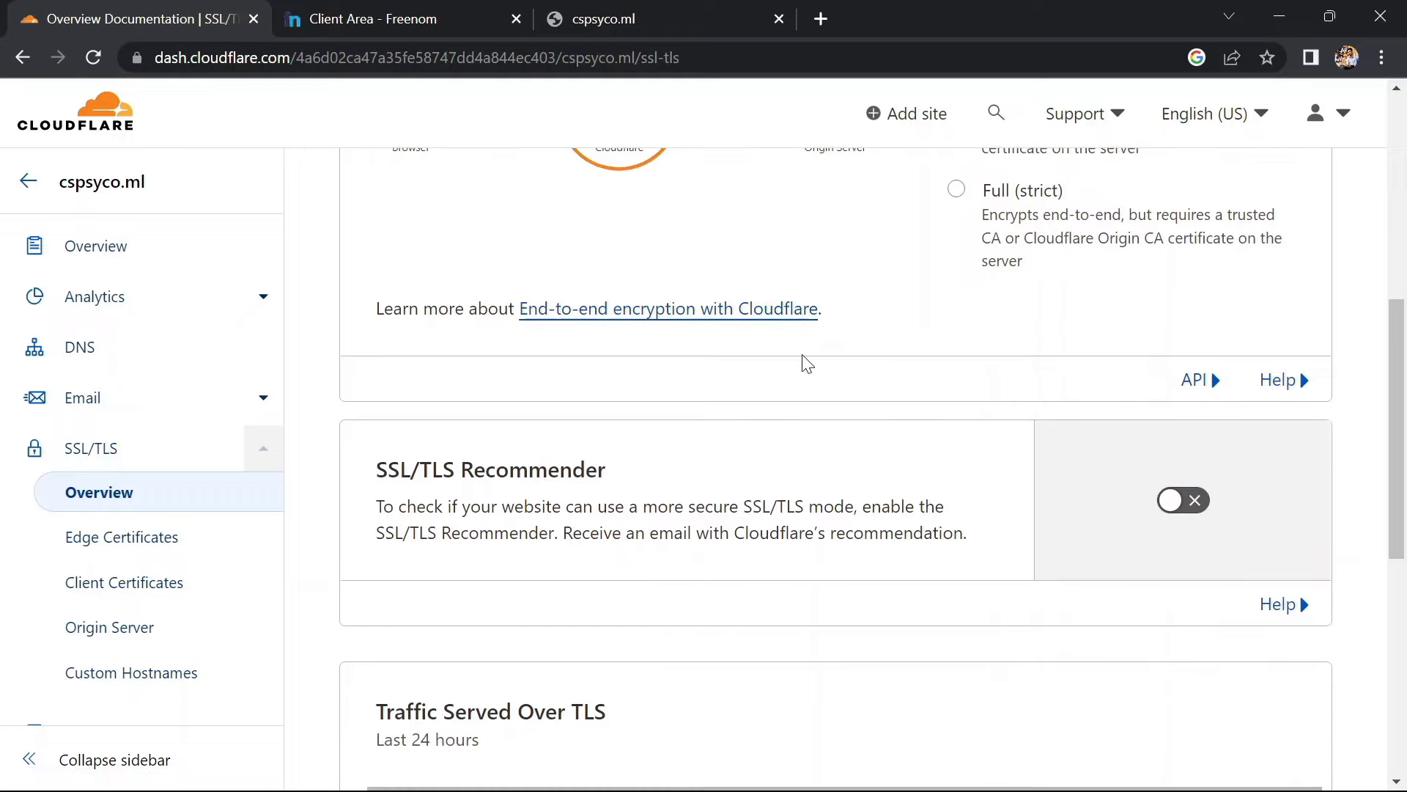
pyautogui.scroll(-1, 804, 363)
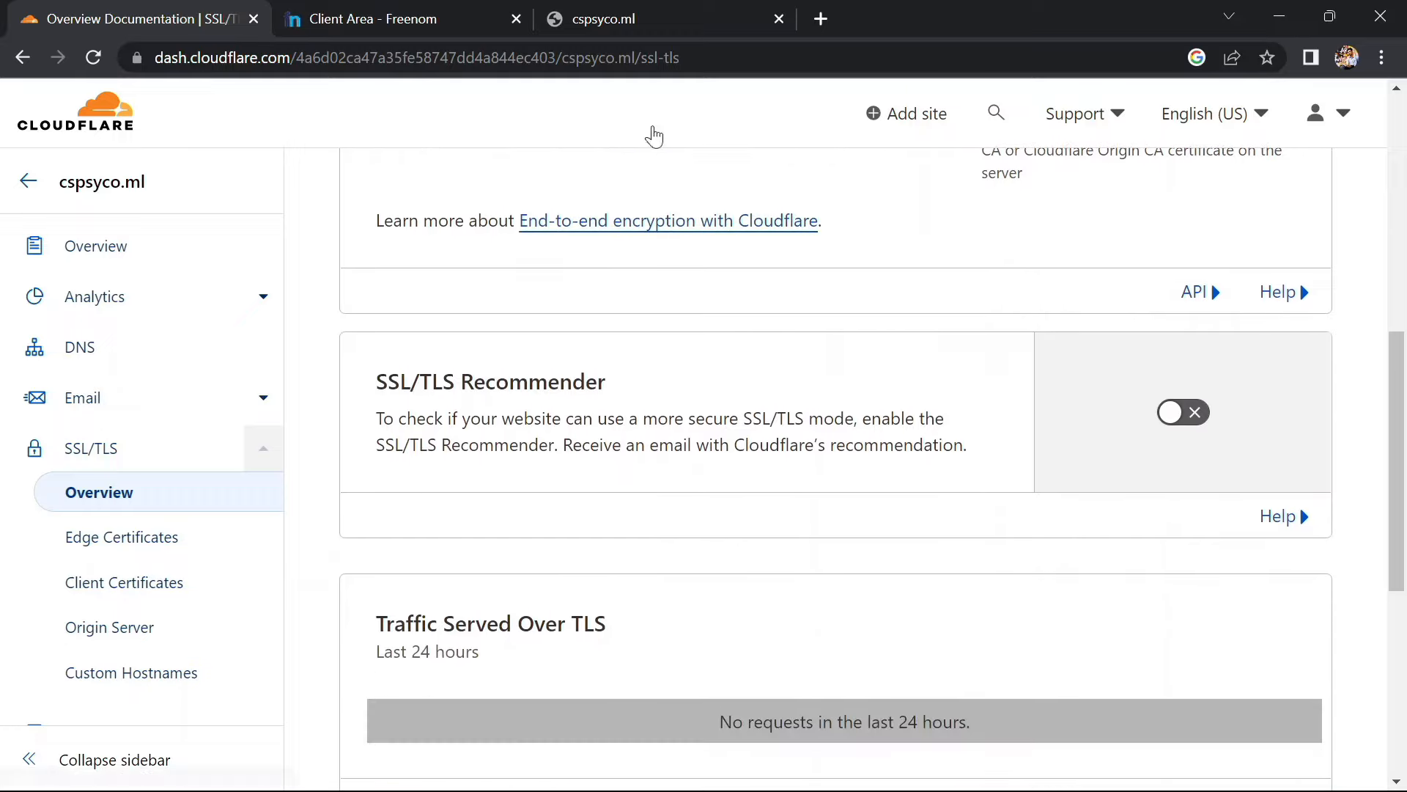
pyautogui.click(603, 14)
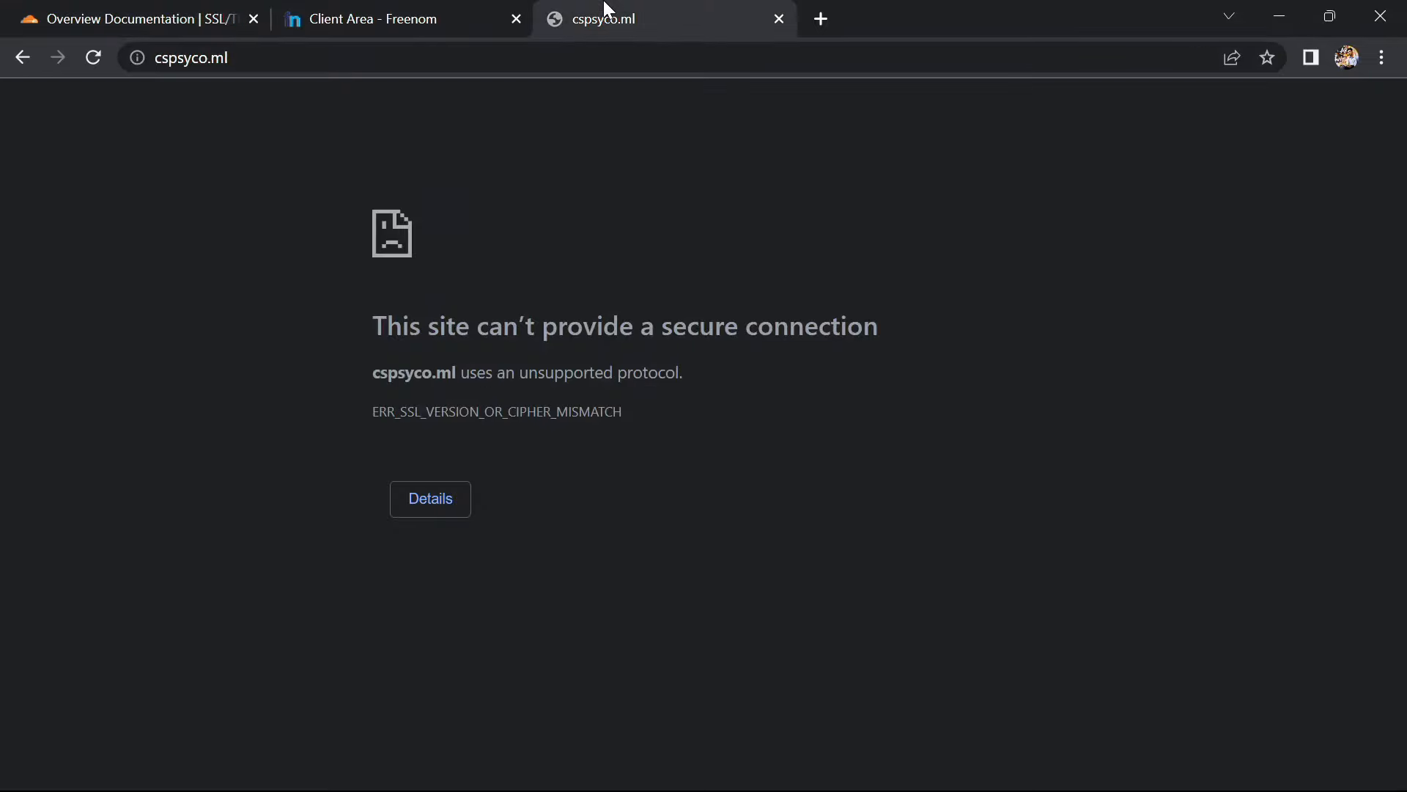
# Reload cspsyco.ml until it loads over a secure connection
pyautogui.click(94, 58)
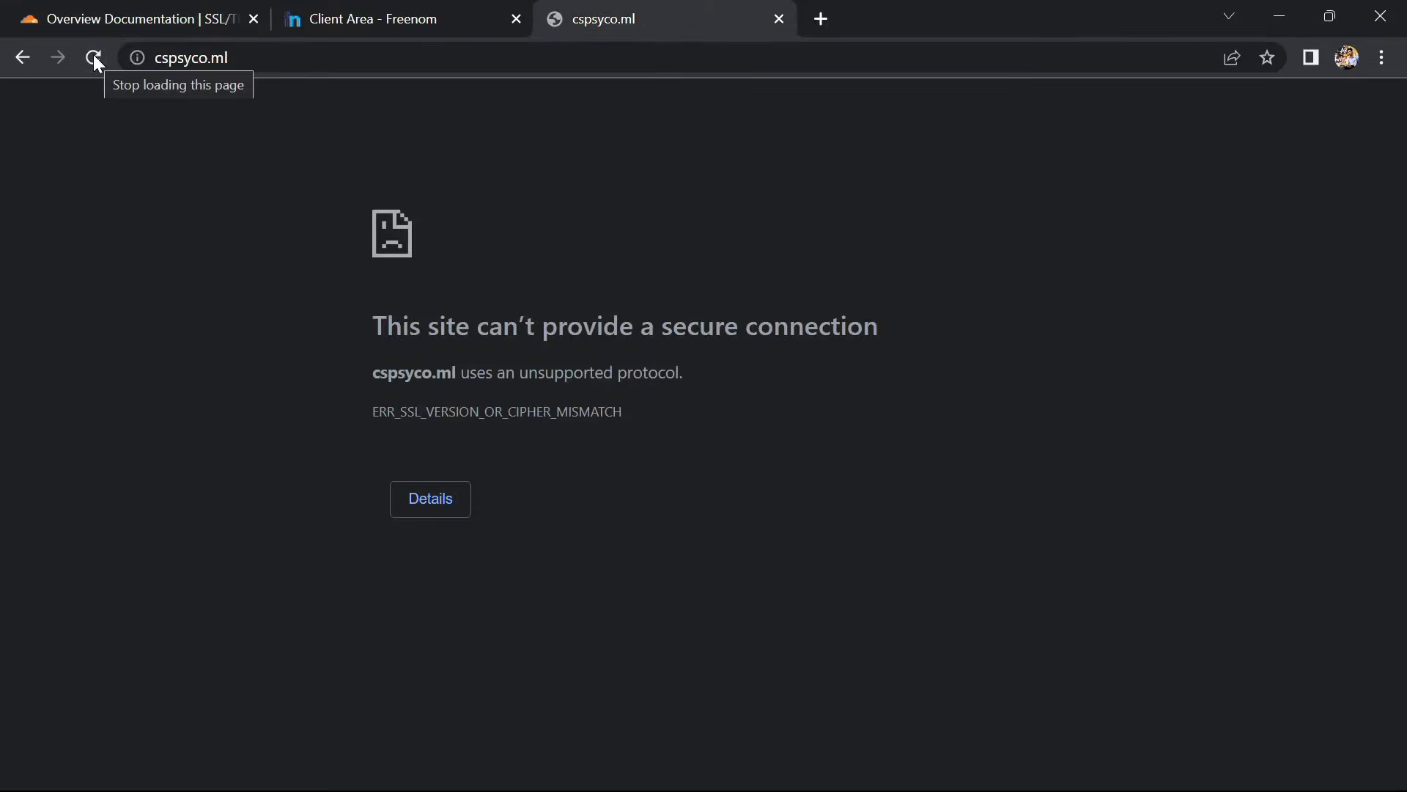
pyautogui.click(99, 65)
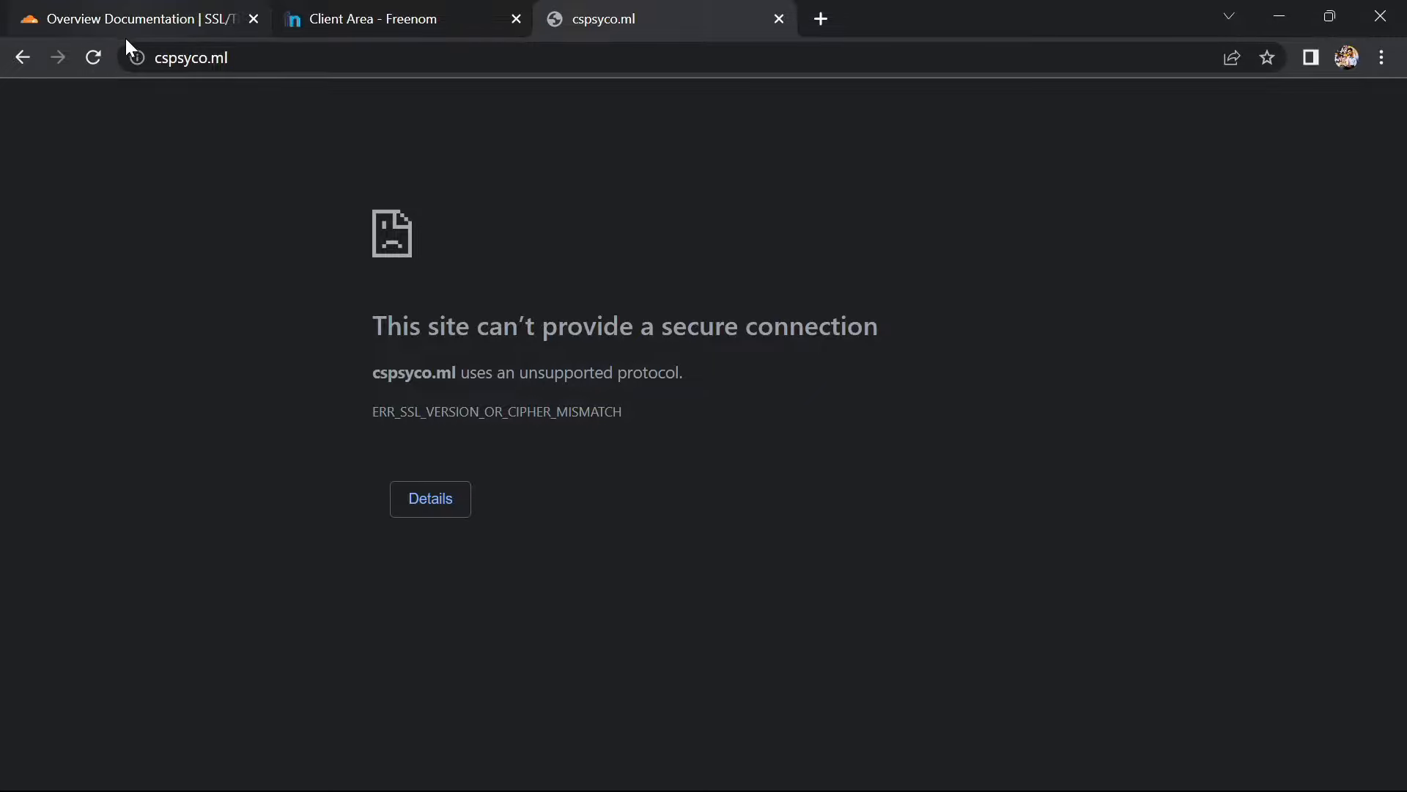
pyautogui.click(83, 63)
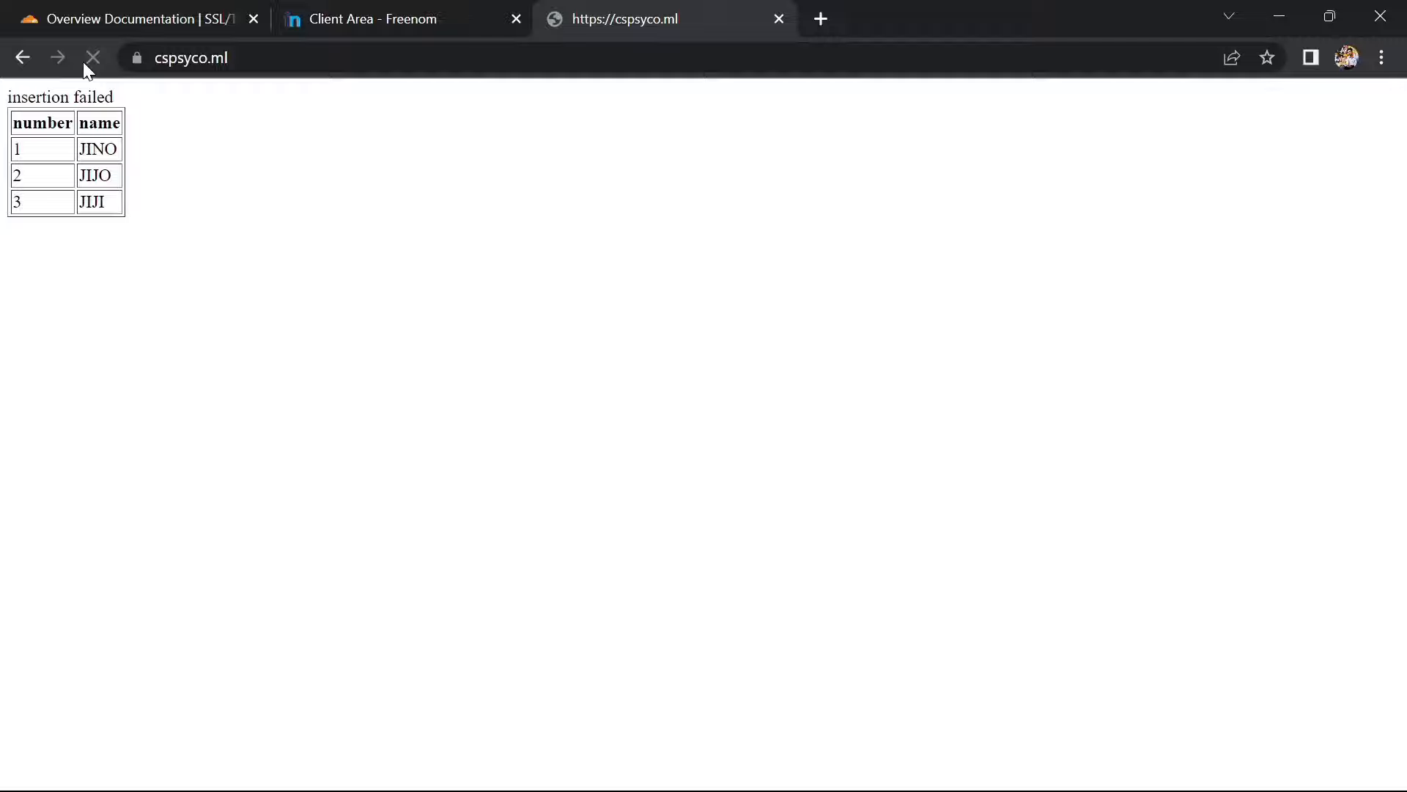
# View the valid Let's Encrypt certificate for *.cspsyco.ml, expiring 26 February 2023
pyautogui.click(134, 62)
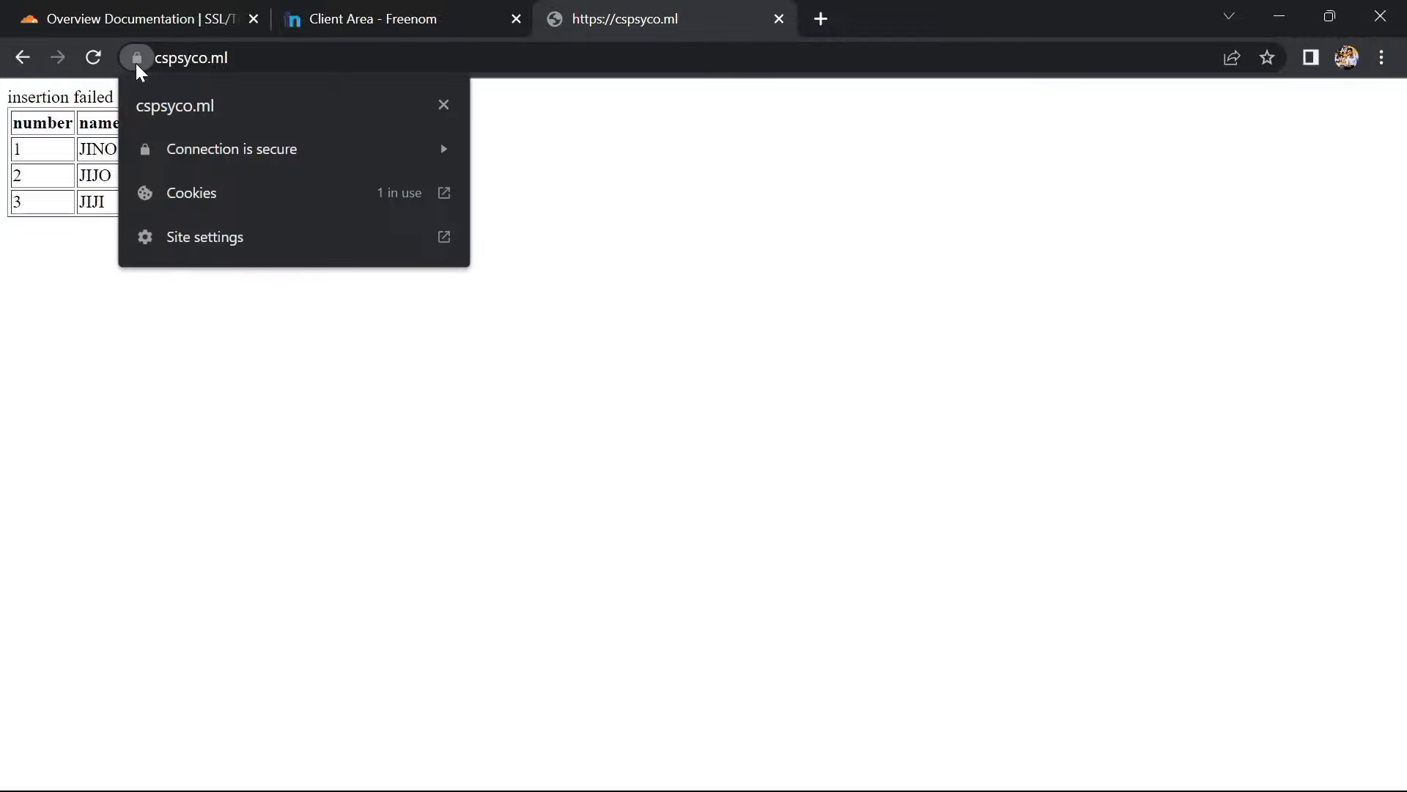
pyautogui.click(200, 146)
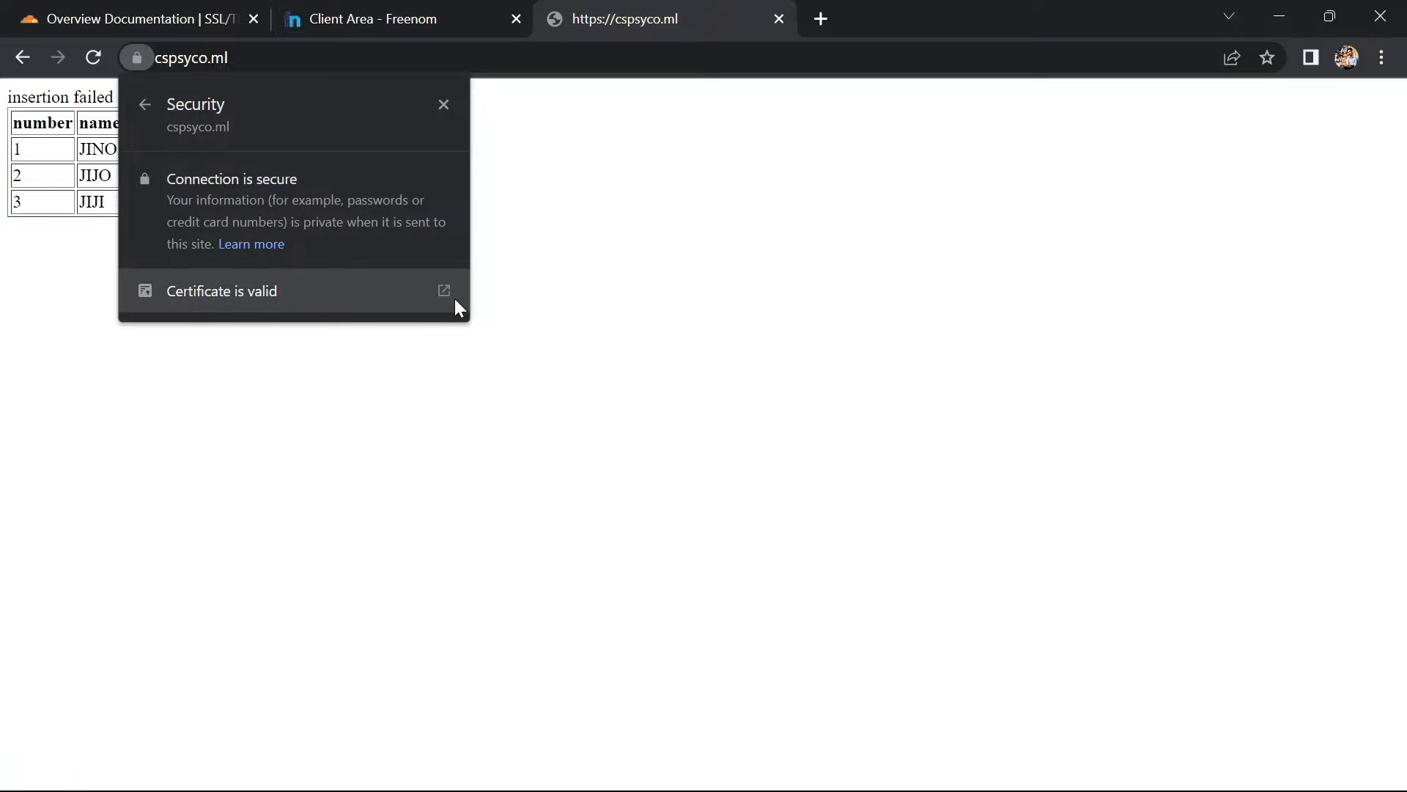
pyautogui.click(355, 285)
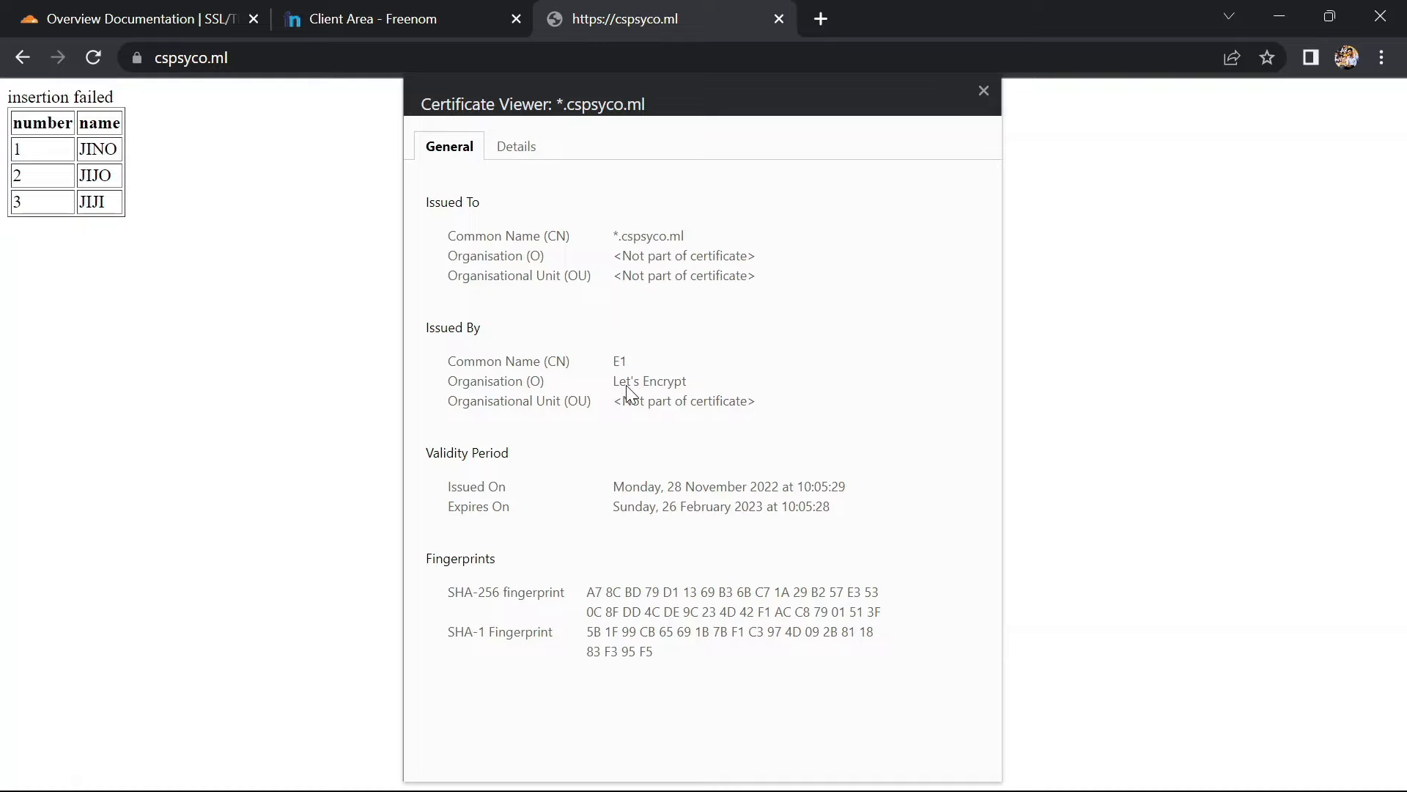
pyautogui.moveTo(452, 383); pyautogui.dragTo(692, 384)
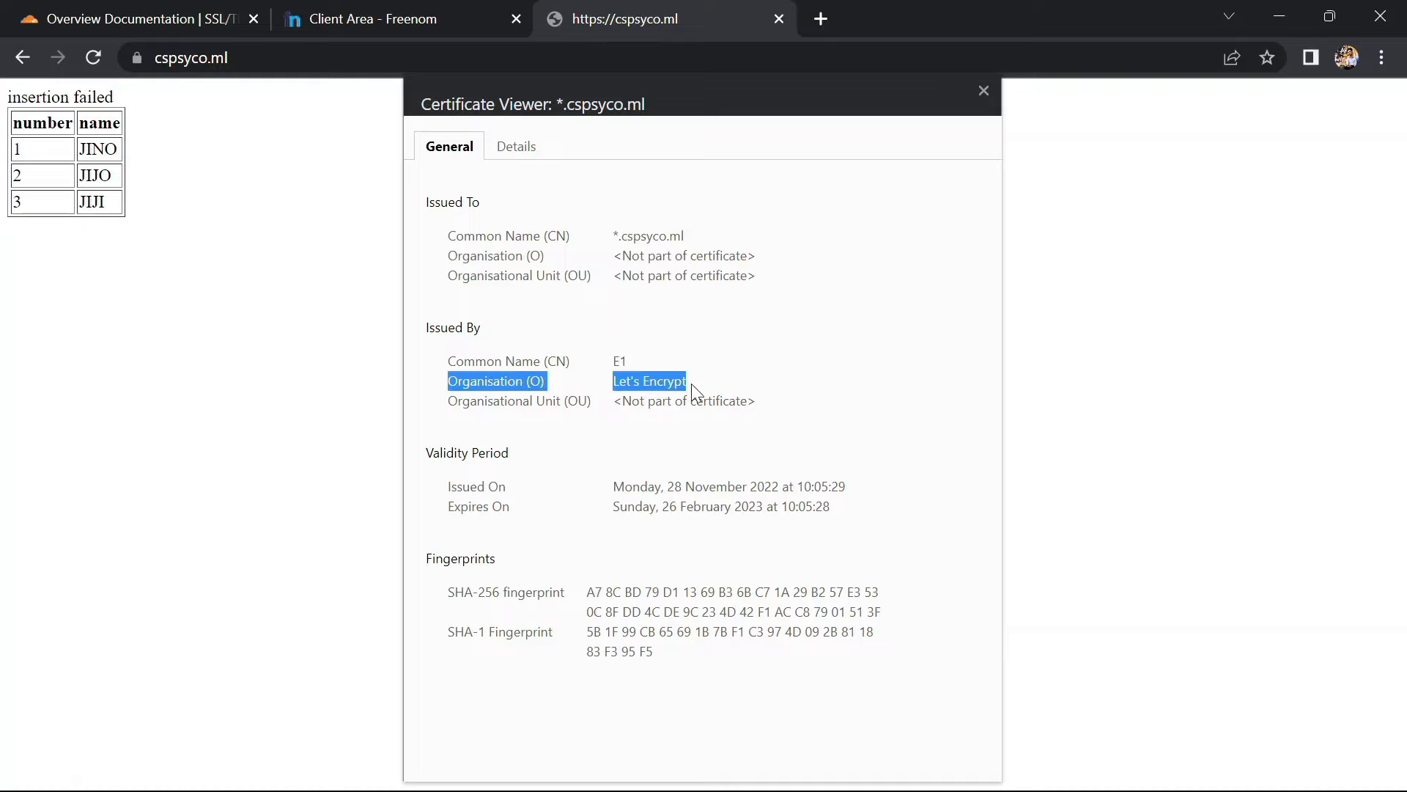
pyautogui.click(700, 415)
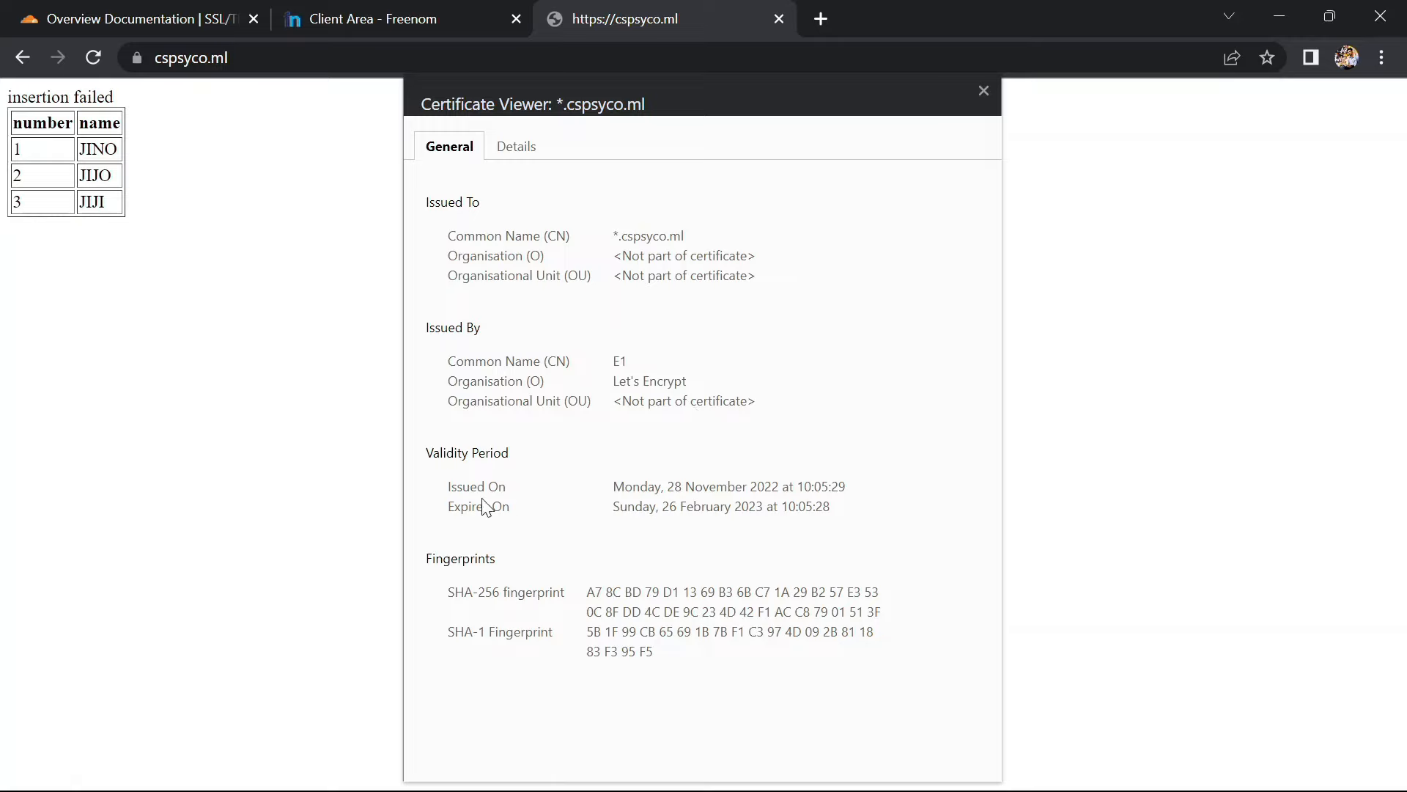
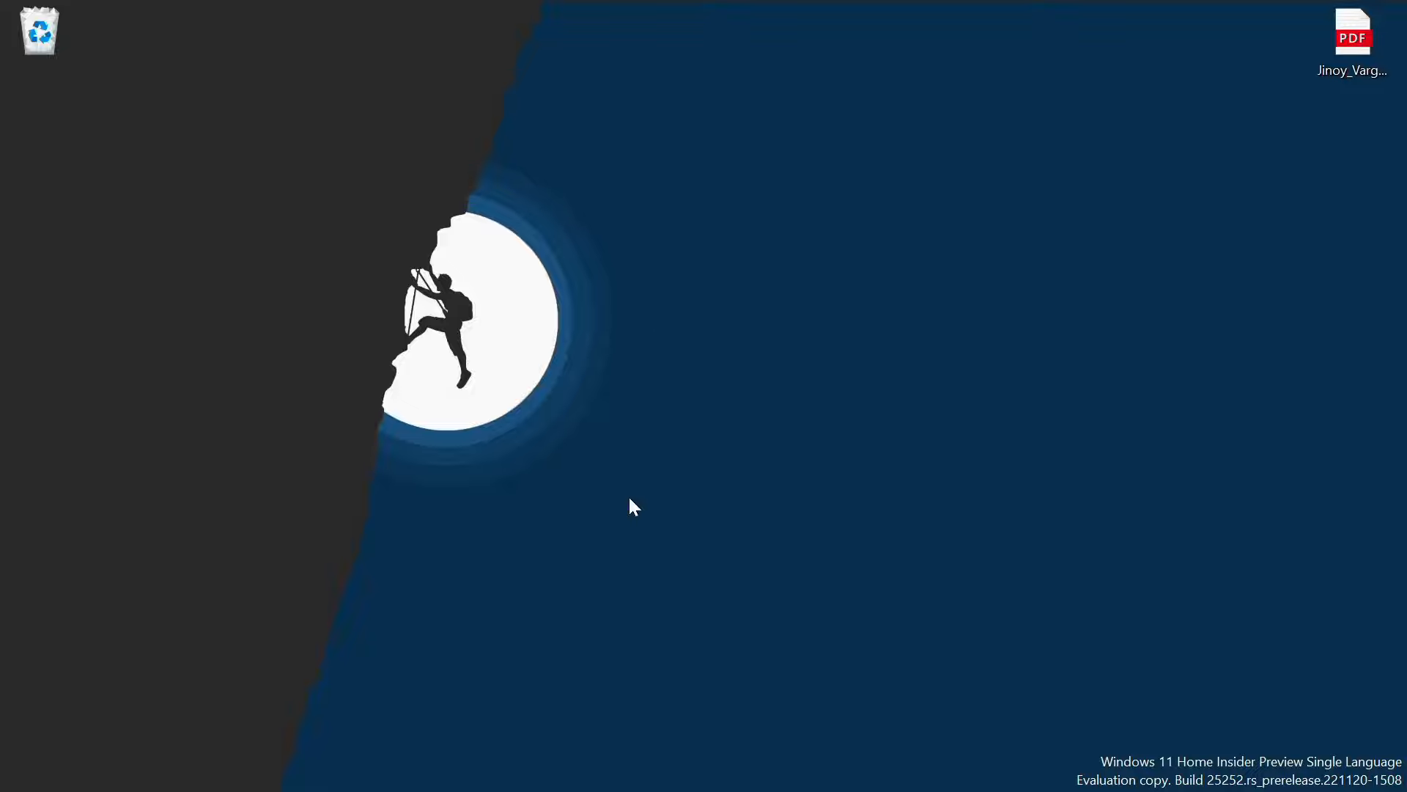
# Launch the browser, search for 'postale' and open the postale.io home page
pyautogui.click(738, 773)
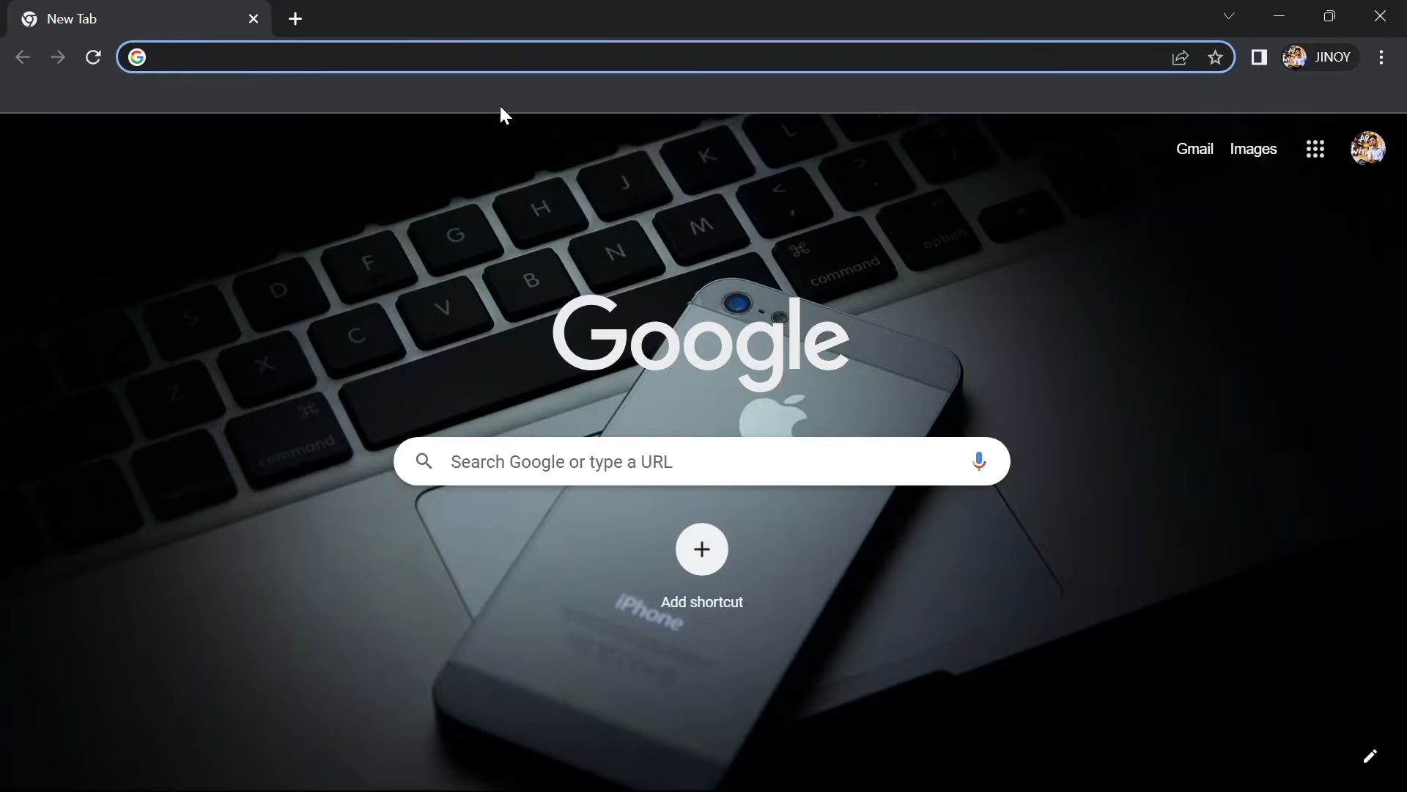
pyautogui.write('postale')
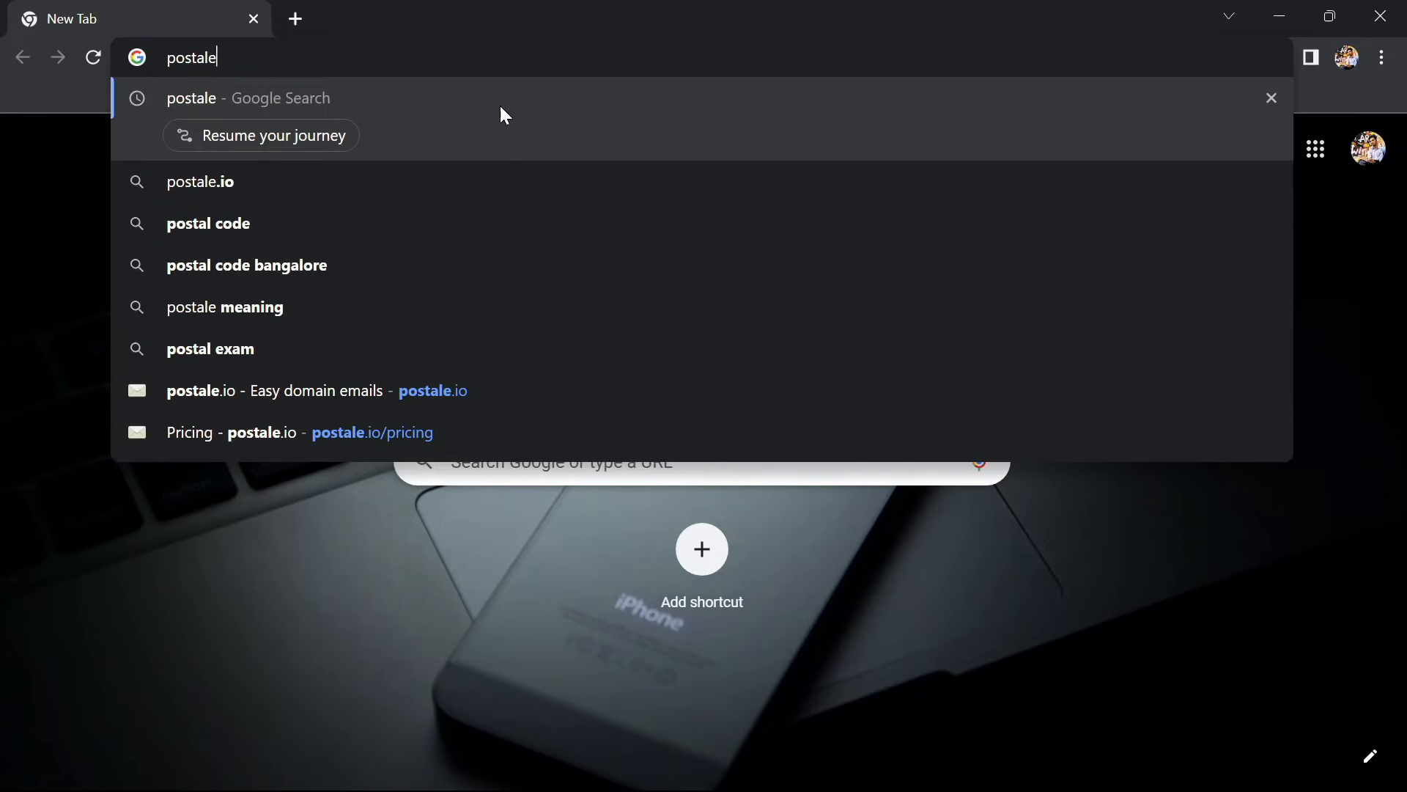
pyautogui.press('Return')
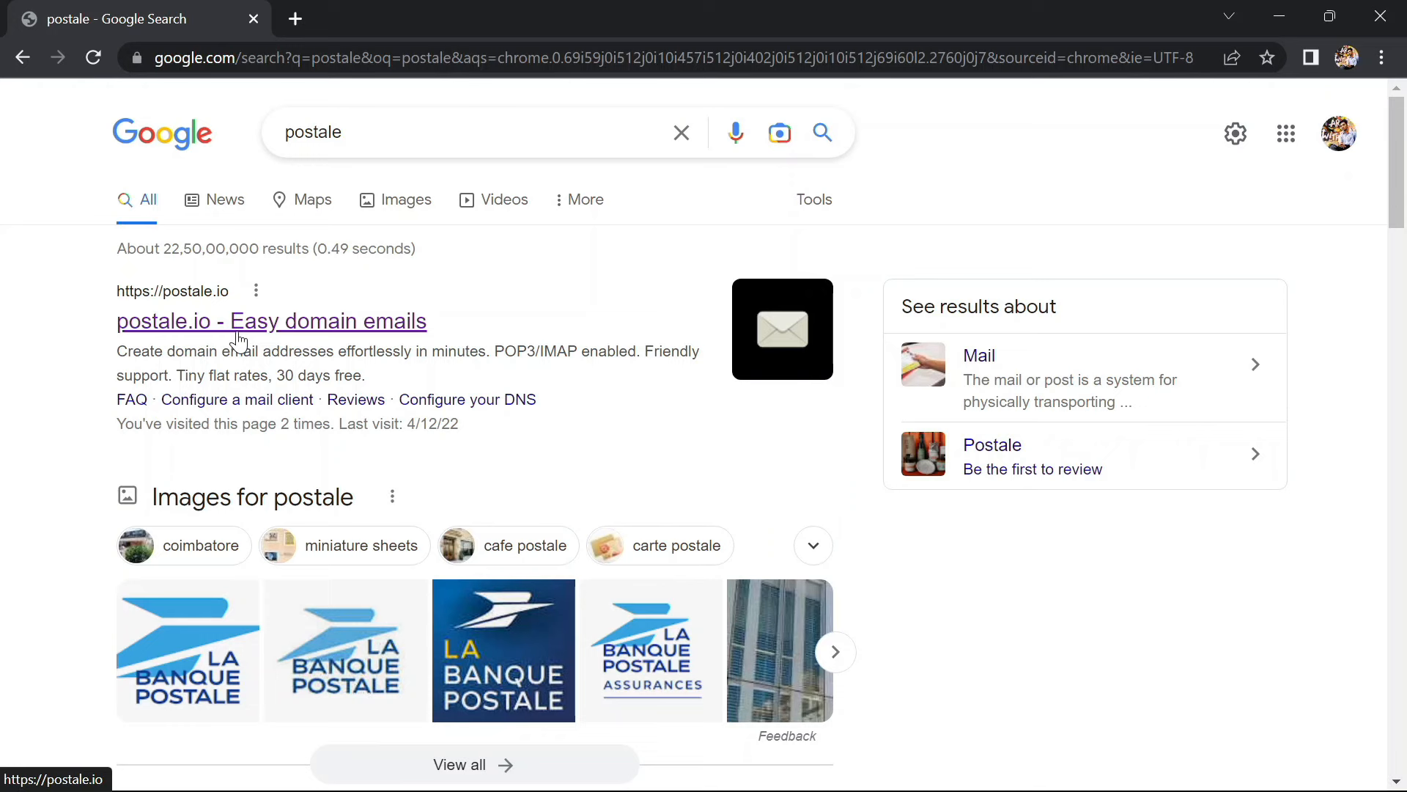
pyautogui.click(238, 341)
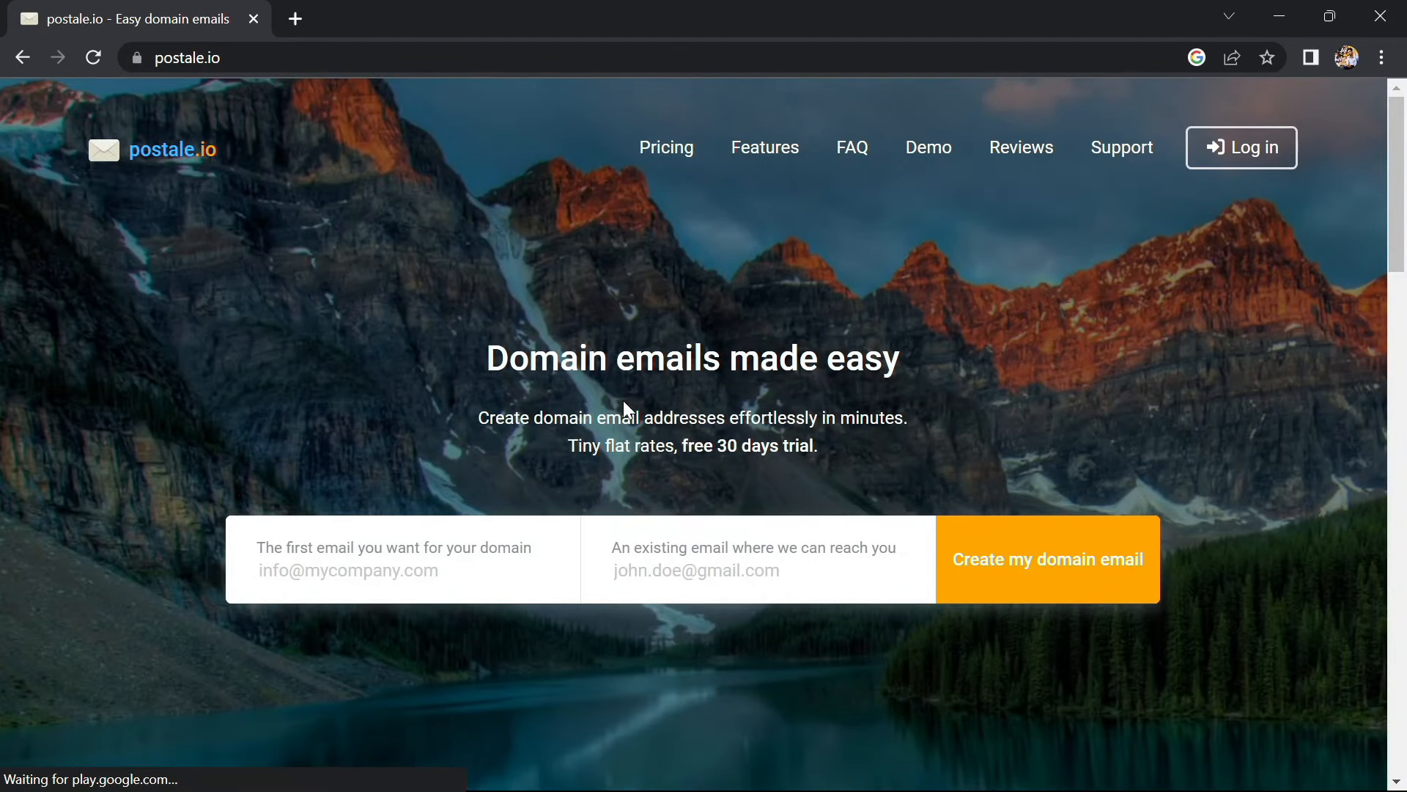
# Create the support address on cspsyco.ml with a Gmail contact address, then view the MX record mail.postale.io
pyautogui.click(450, 572)
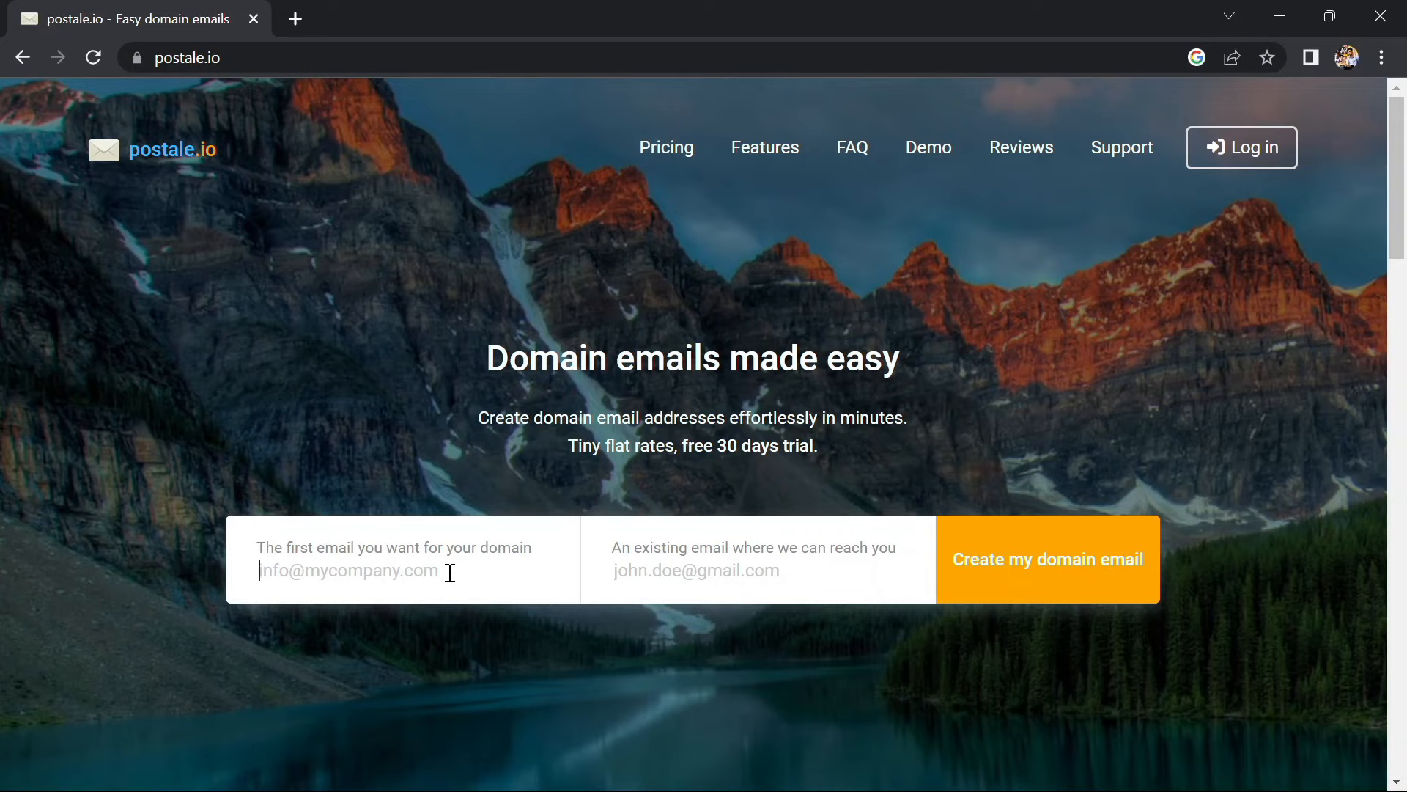
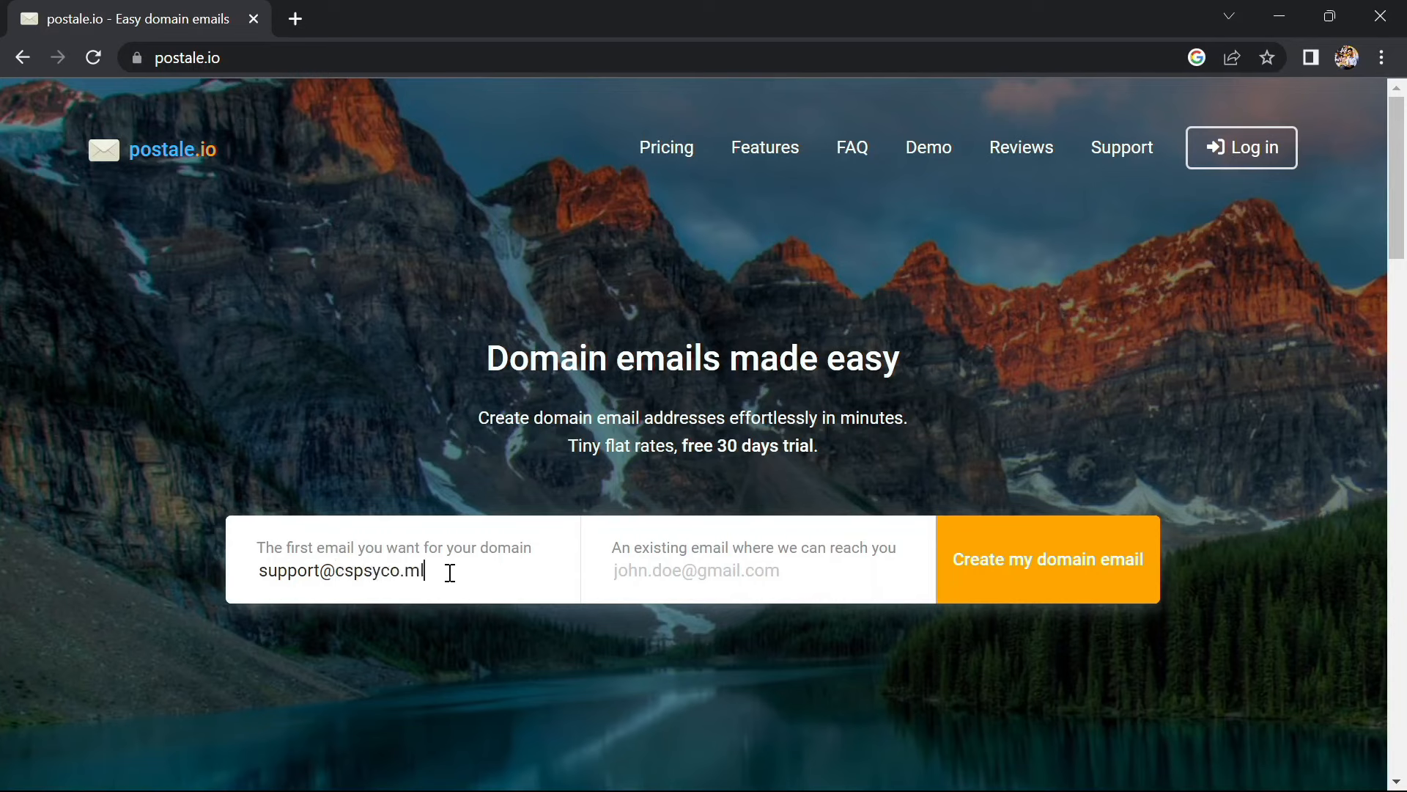
pyautogui.click(1039, 556)
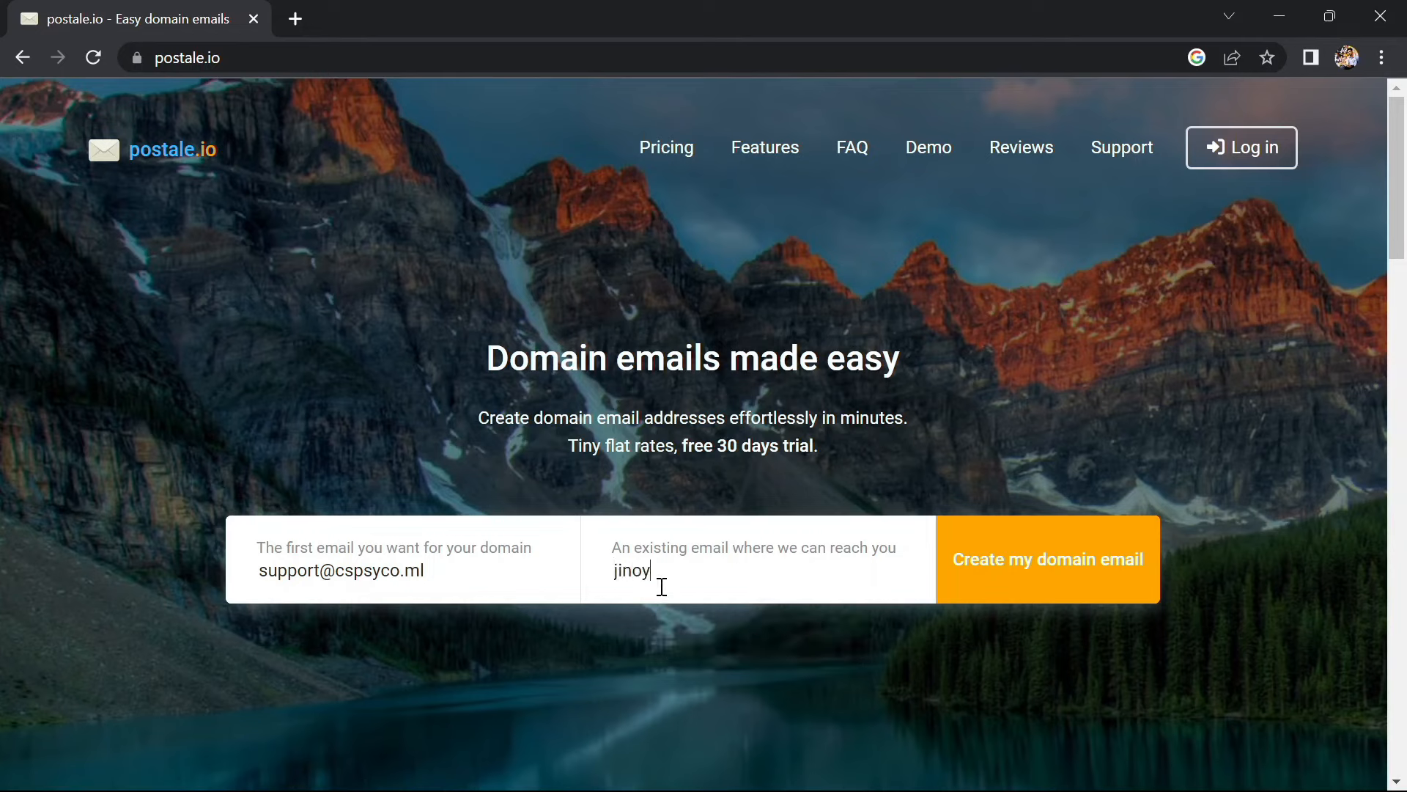
pyautogui.click(1041, 564)
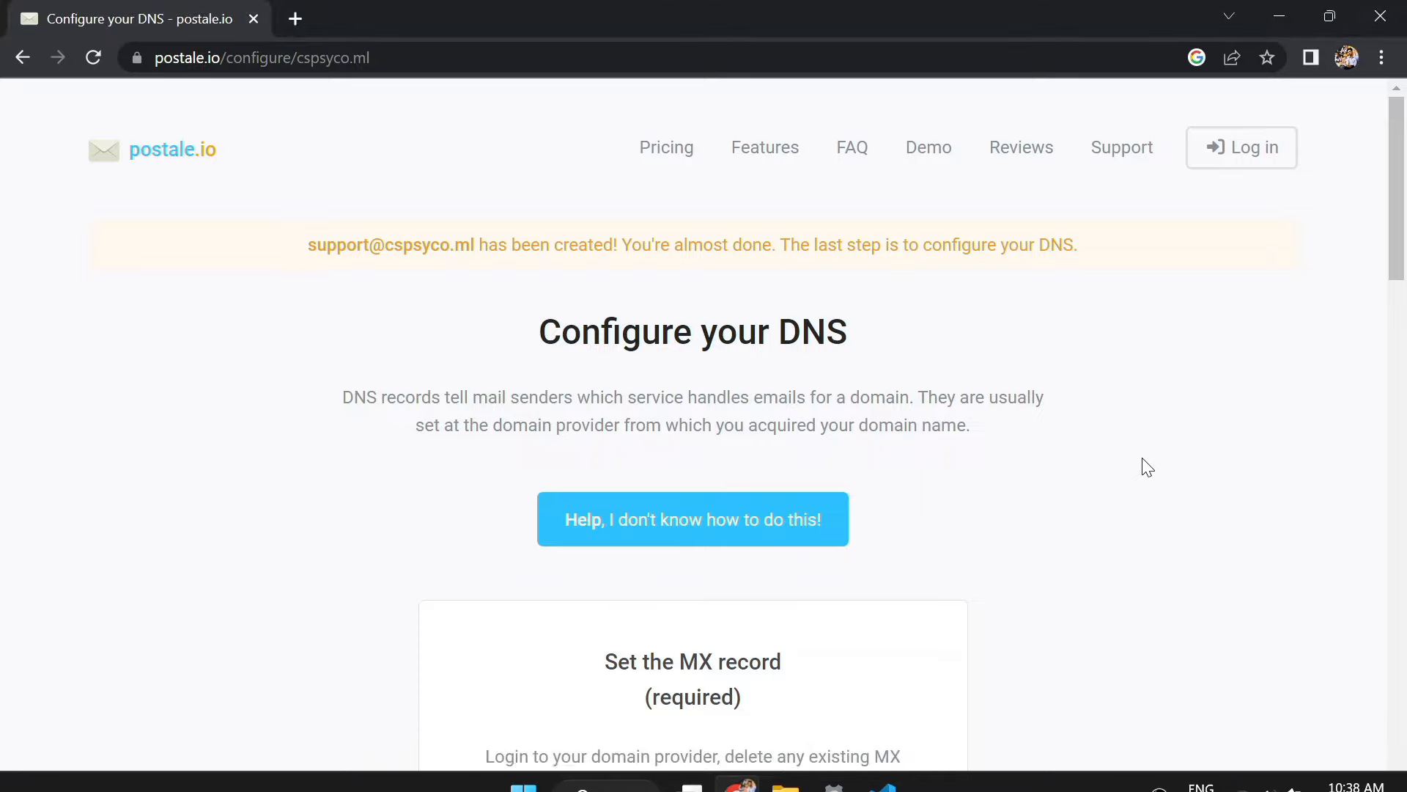
pyautogui.scroll(-5, 1072, 534)
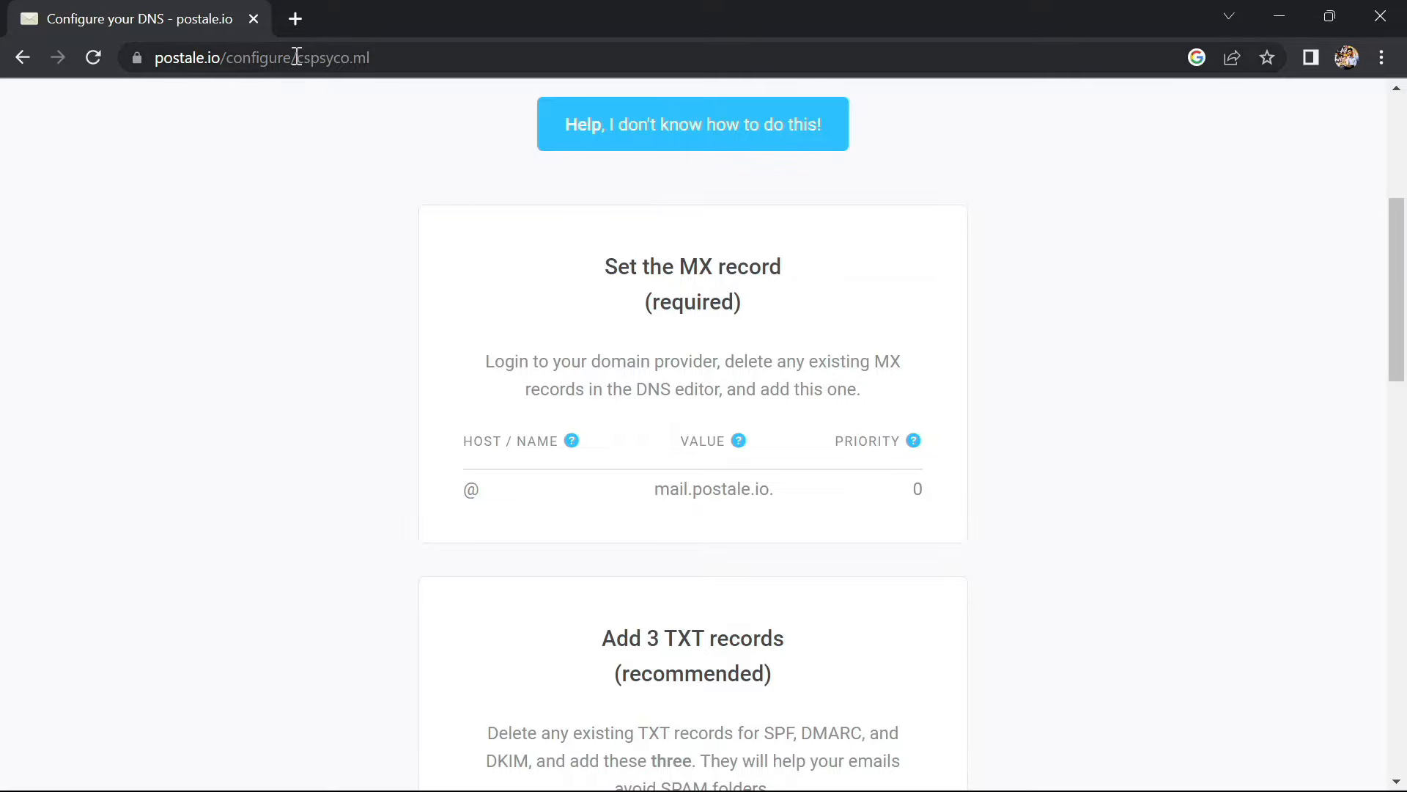
# In a new tab, search for Cloudflare, open its website and log in
pyautogui.click(293, 20)
pyautogui.write('cloudflare')
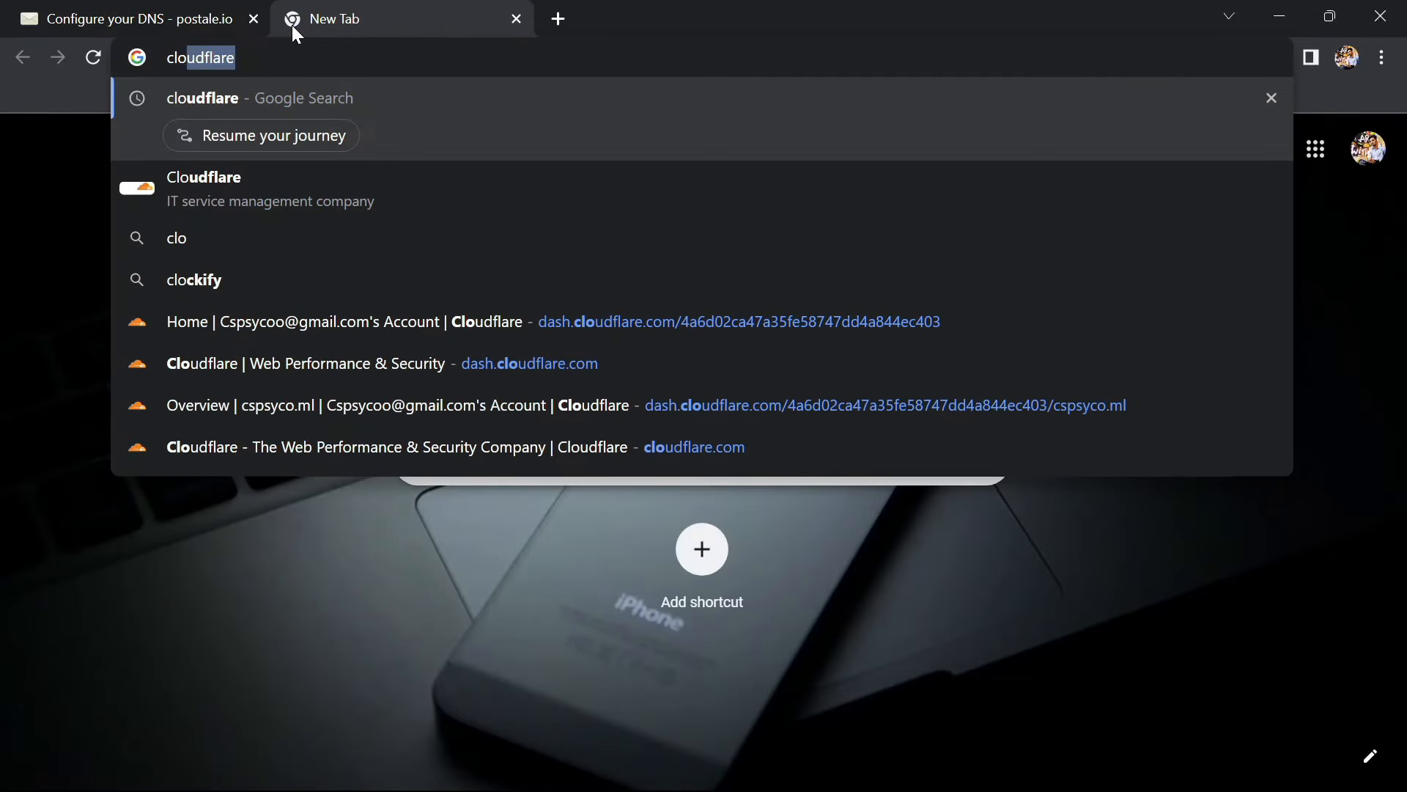
pyautogui.press('Return')
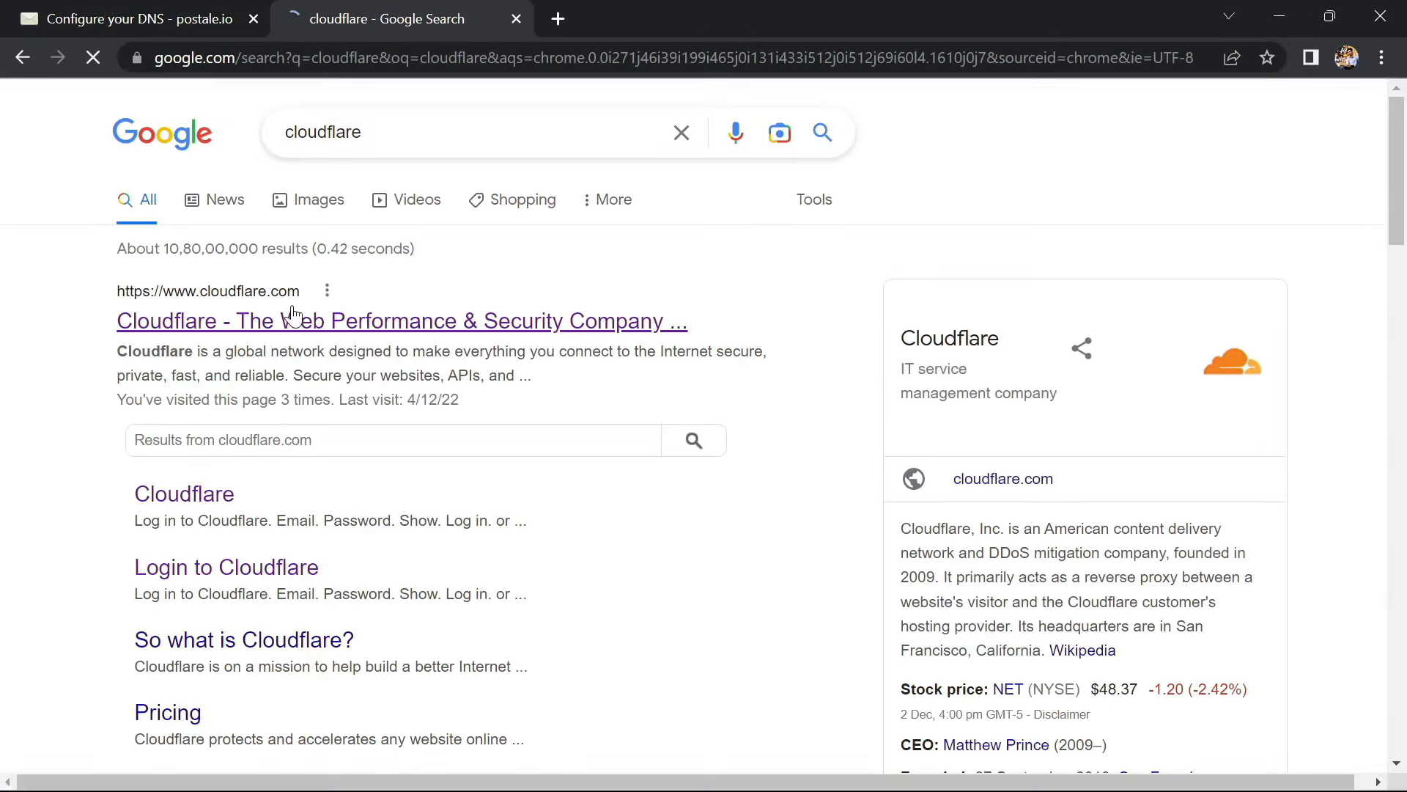
pyautogui.click(287, 323)
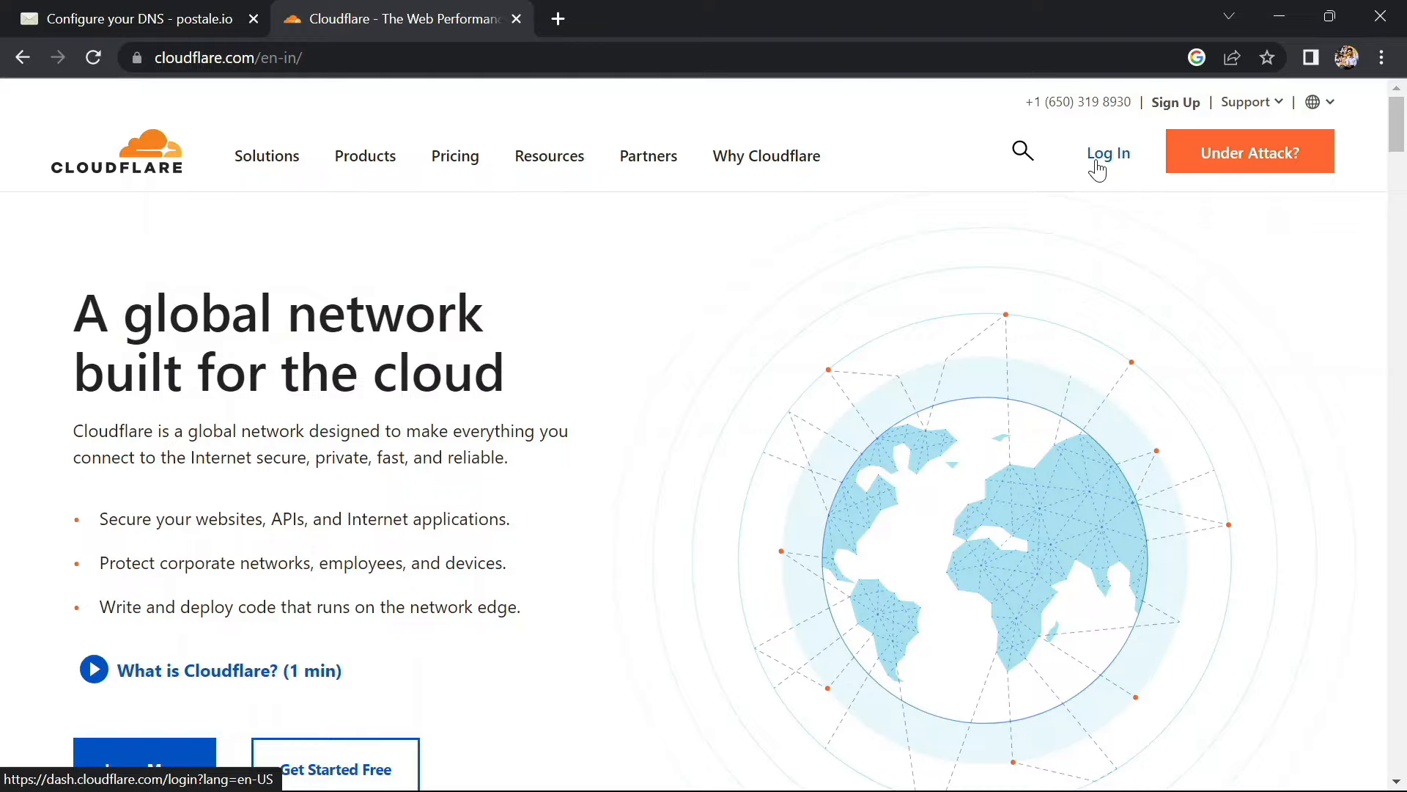
pyautogui.click(1097, 167)
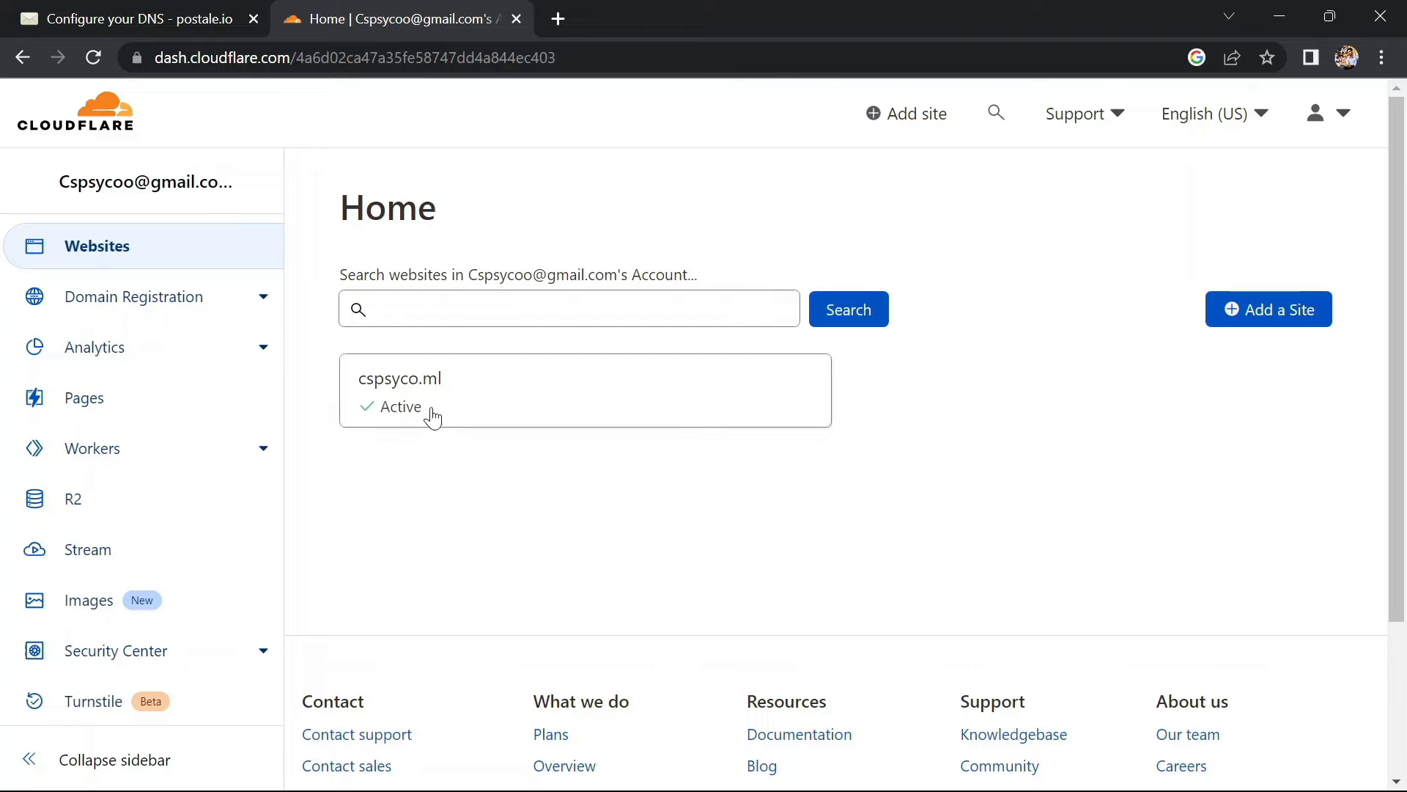
# Open the cspsyco.ml site and review its DNS records, including the MX record to mx.cspsyco.ml
pyautogui.click(418, 399)
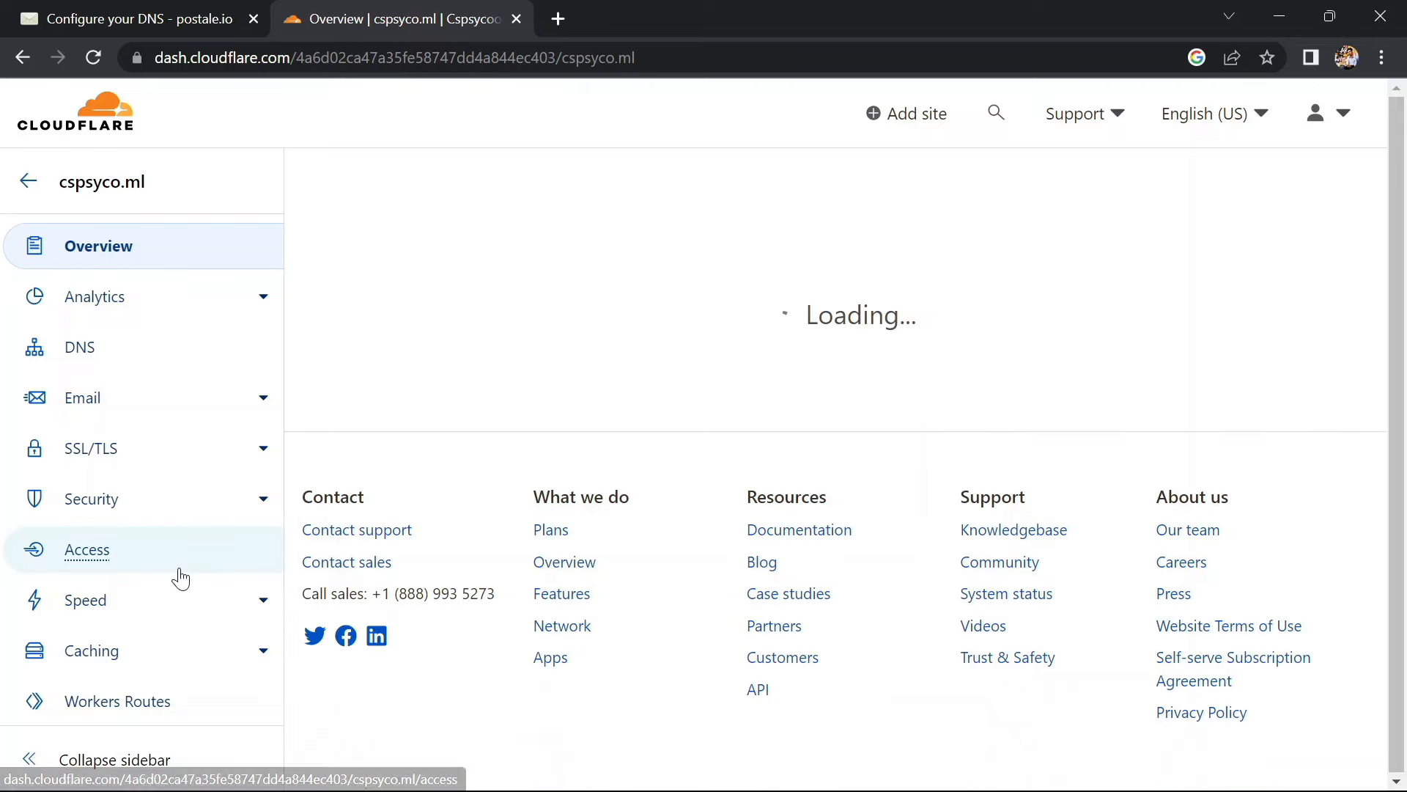
pyautogui.scroll(-1, 178, 570)
pyautogui.scroll(1, 176, 565)
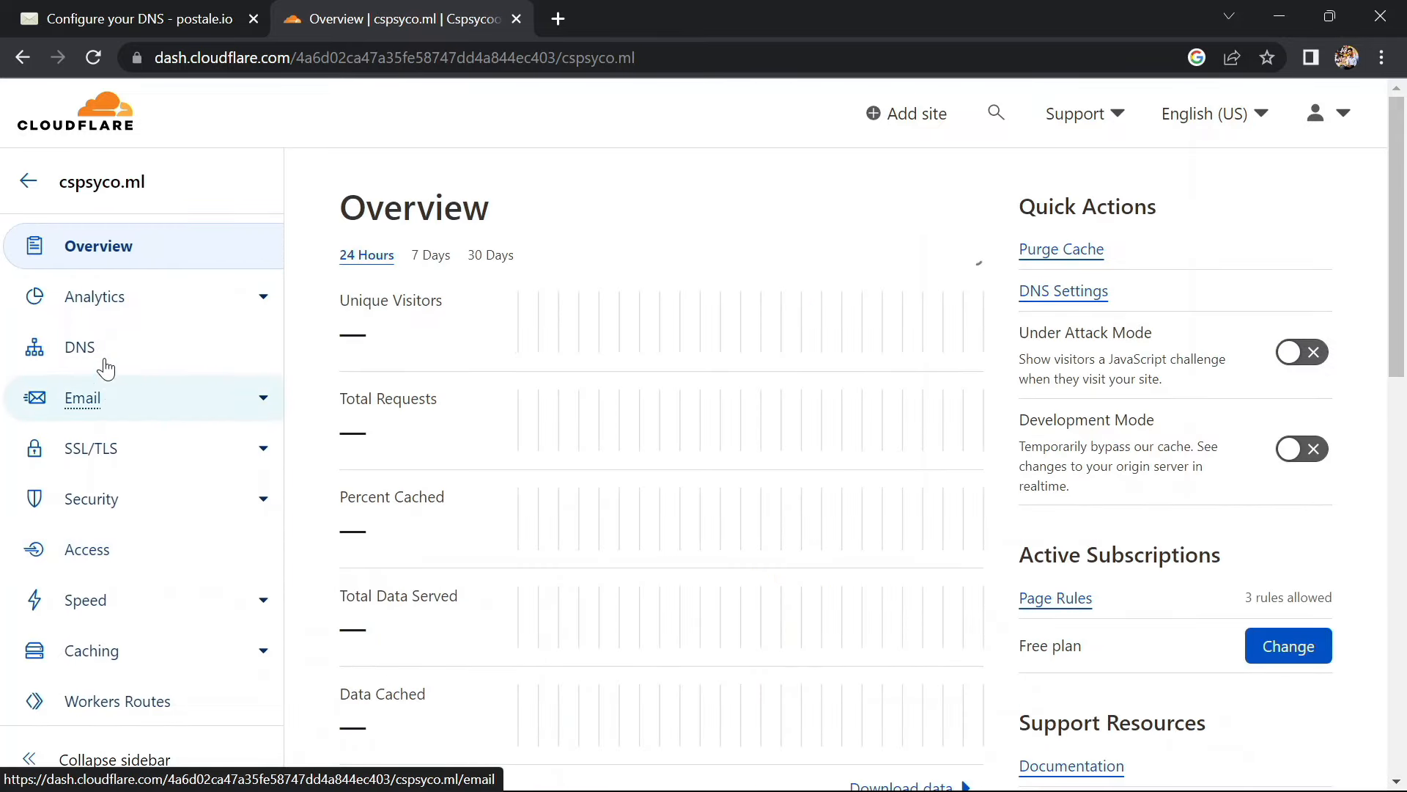
pyautogui.click(81, 347)
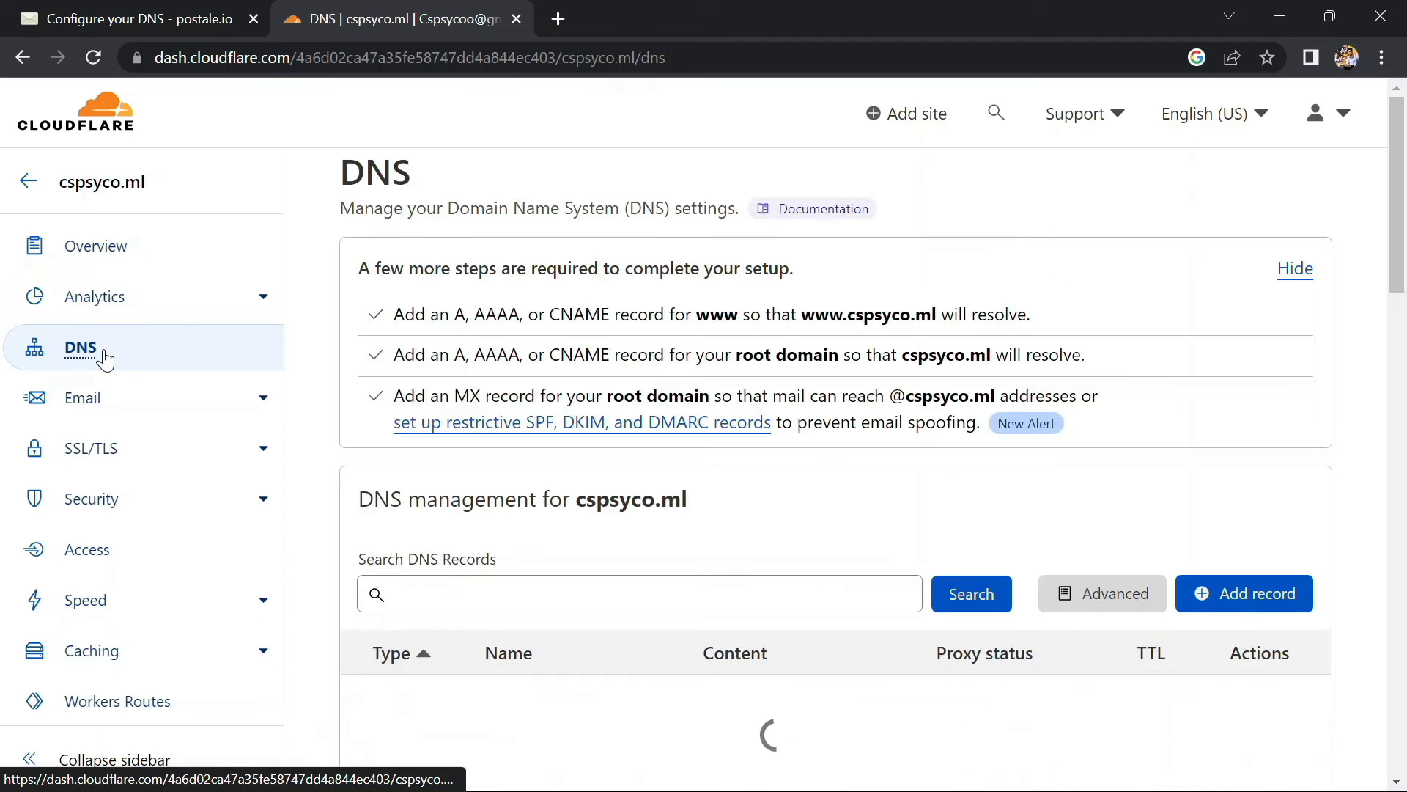
pyautogui.scroll(-1, 450, 552)
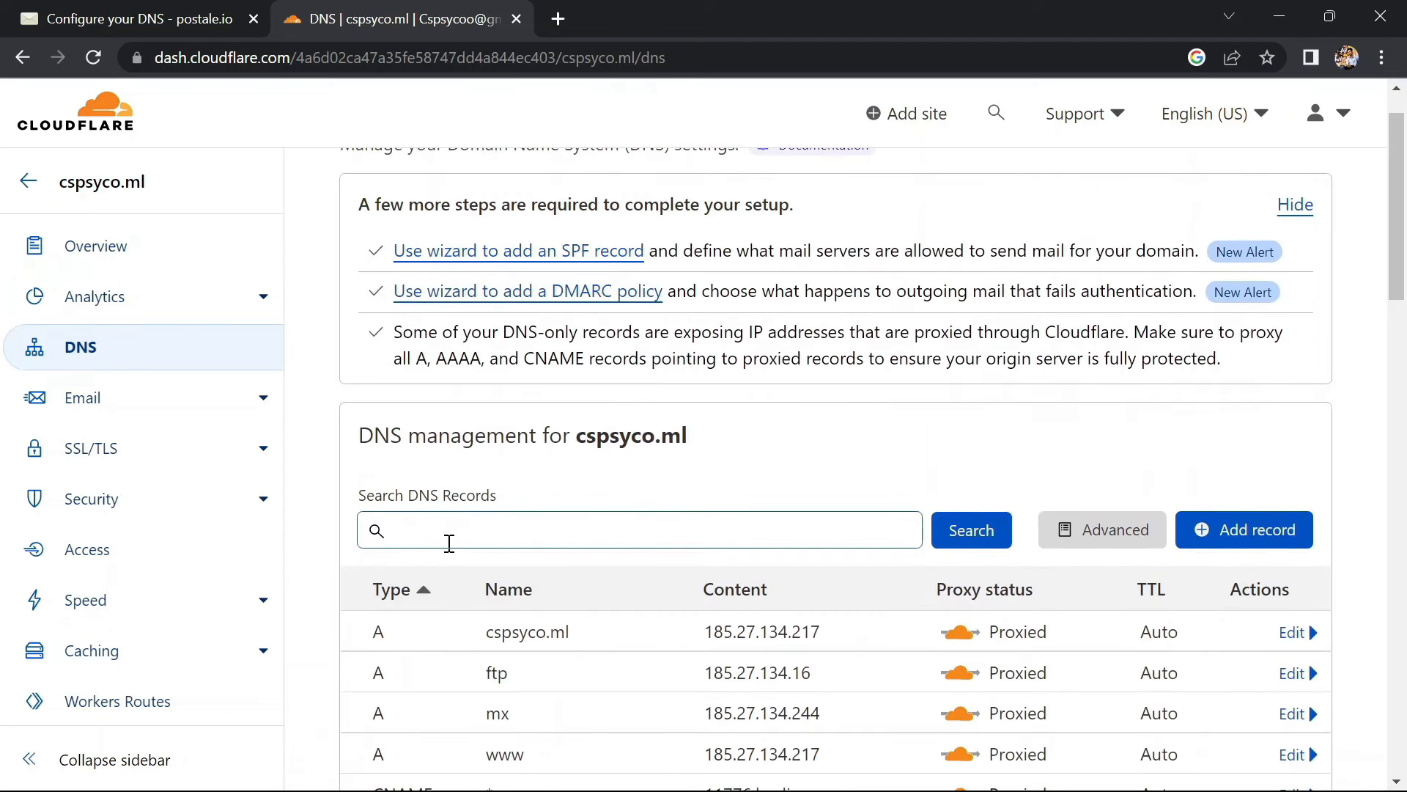
pyautogui.scroll(-1, 450, 551)
pyautogui.scroll(1, 447, 542)
pyautogui.scroll(-1, 447, 542)
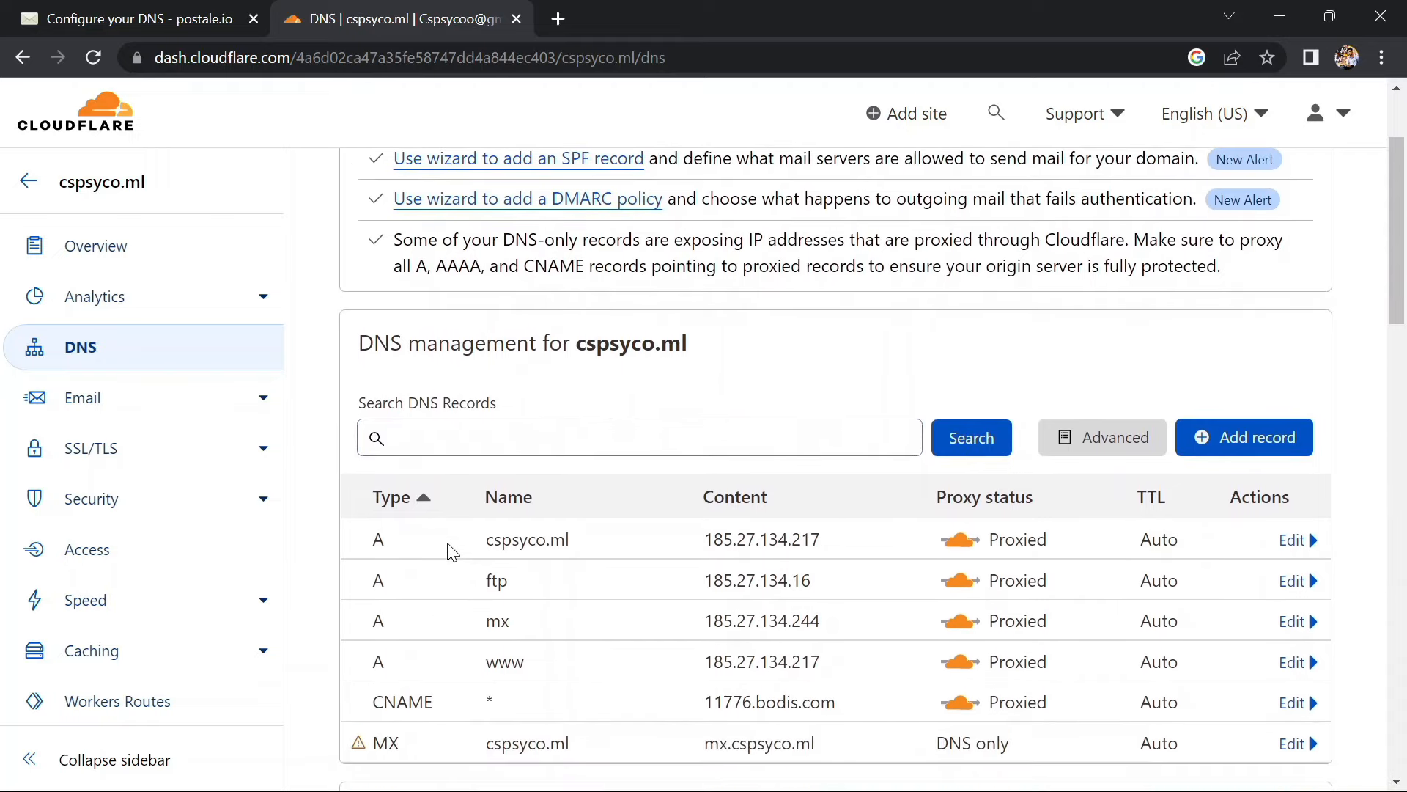
pyautogui.scroll(1, 447, 542)
pyautogui.scroll(1, 452, 551)
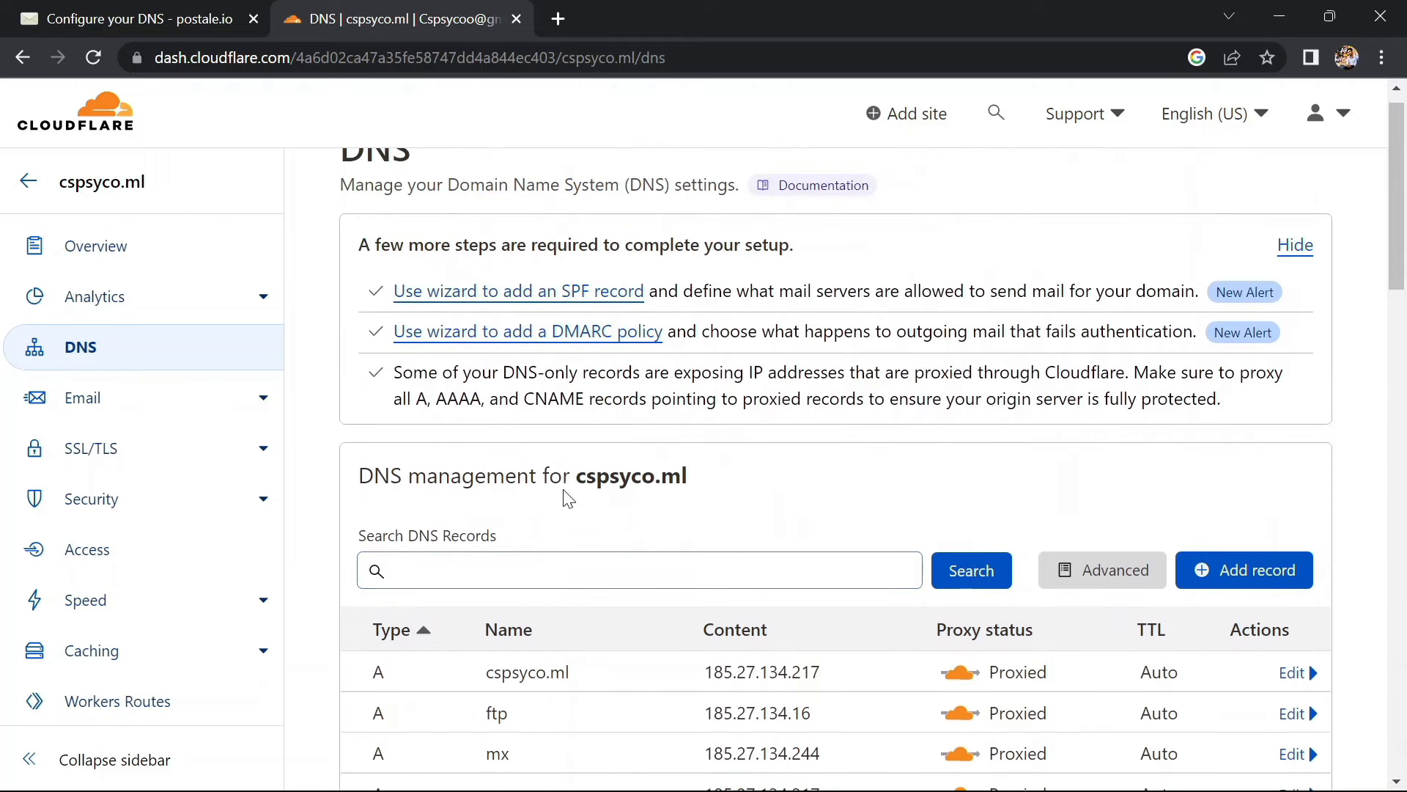
# Begin a new MX DNS record named @
pyautogui.click(1253, 583)
pyautogui.scroll(-2, 585, 553)
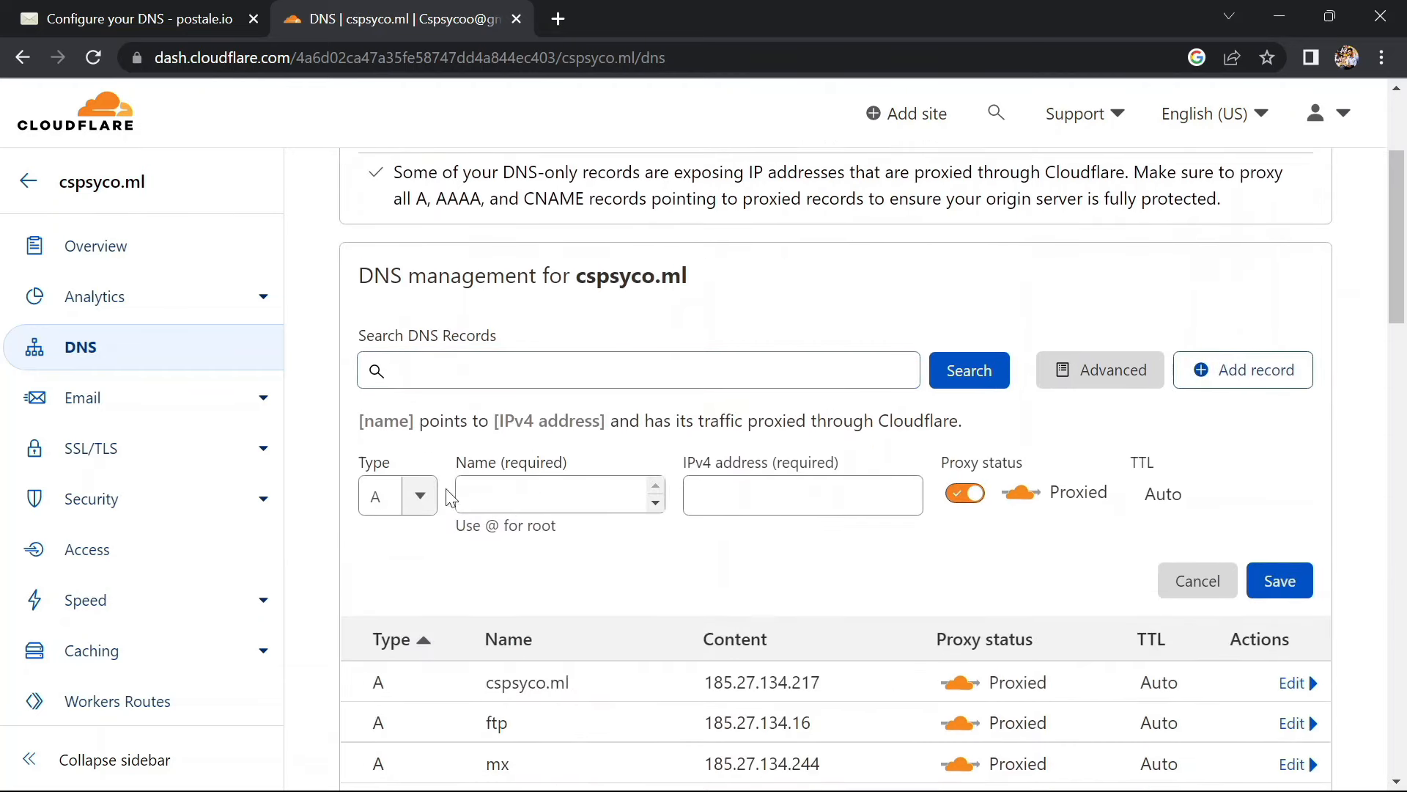
pyautogui.click(423, 493)
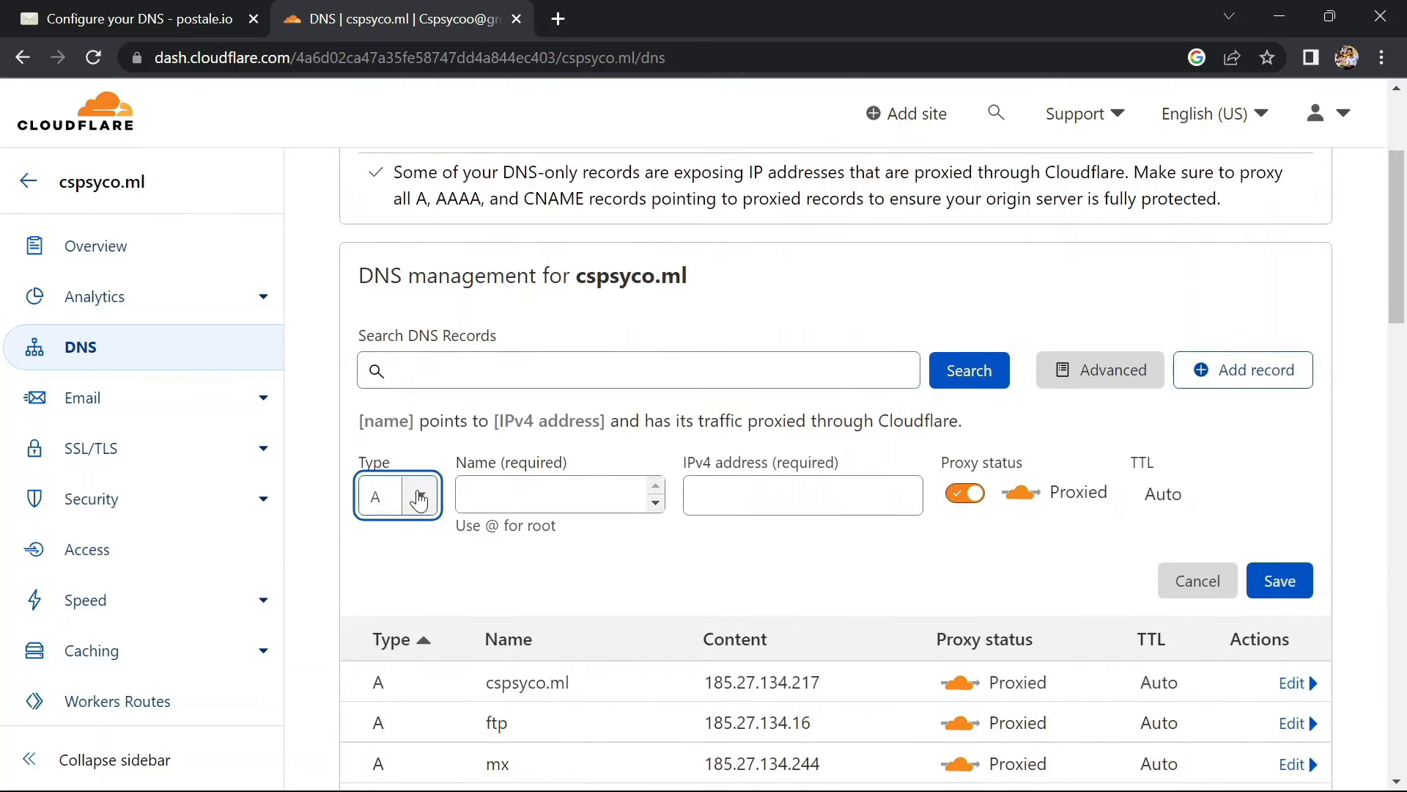
pyautogui.click(420, 499)
pyautogui.scroll(-5, 401, 669)
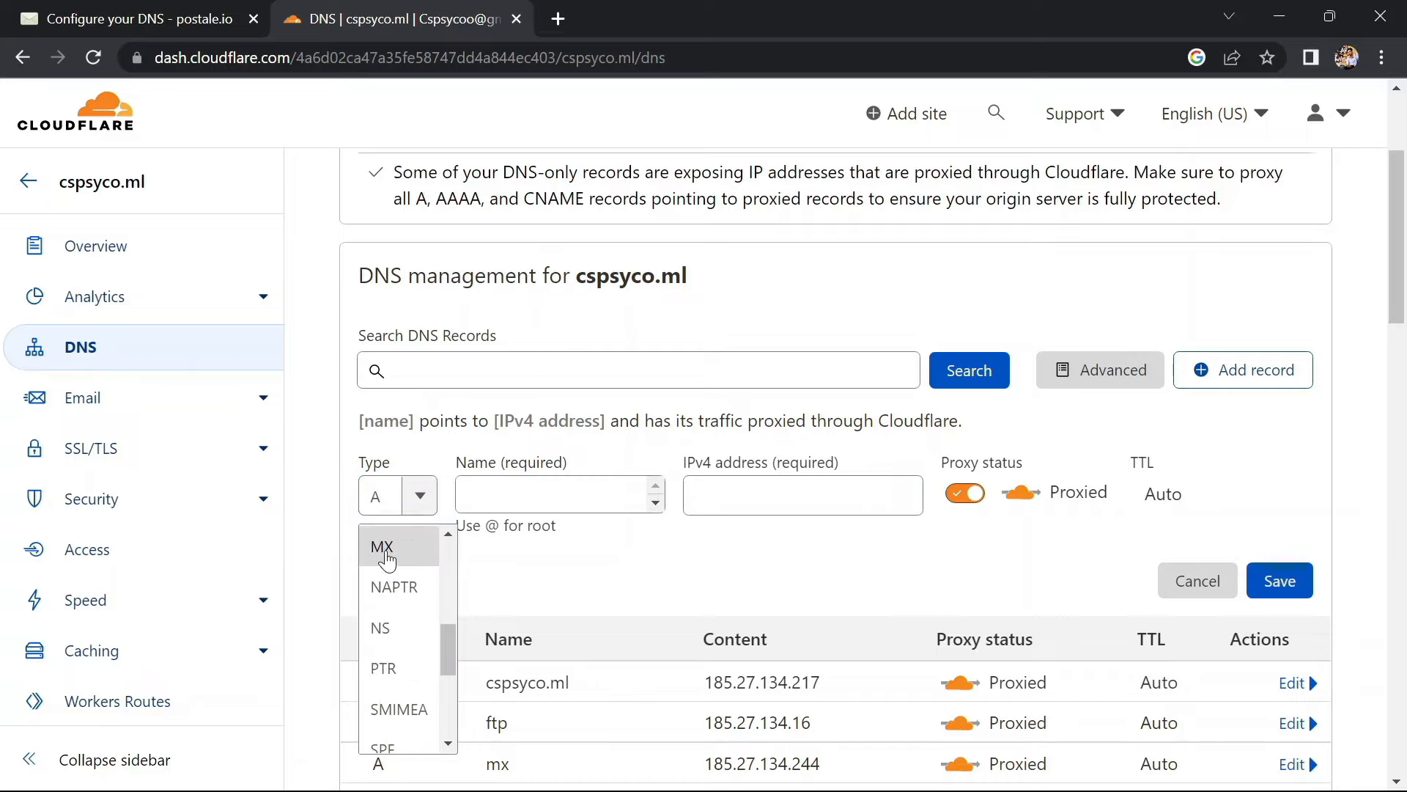
pyautogui.click(382, 546)
pyautogui.click(143, 11)
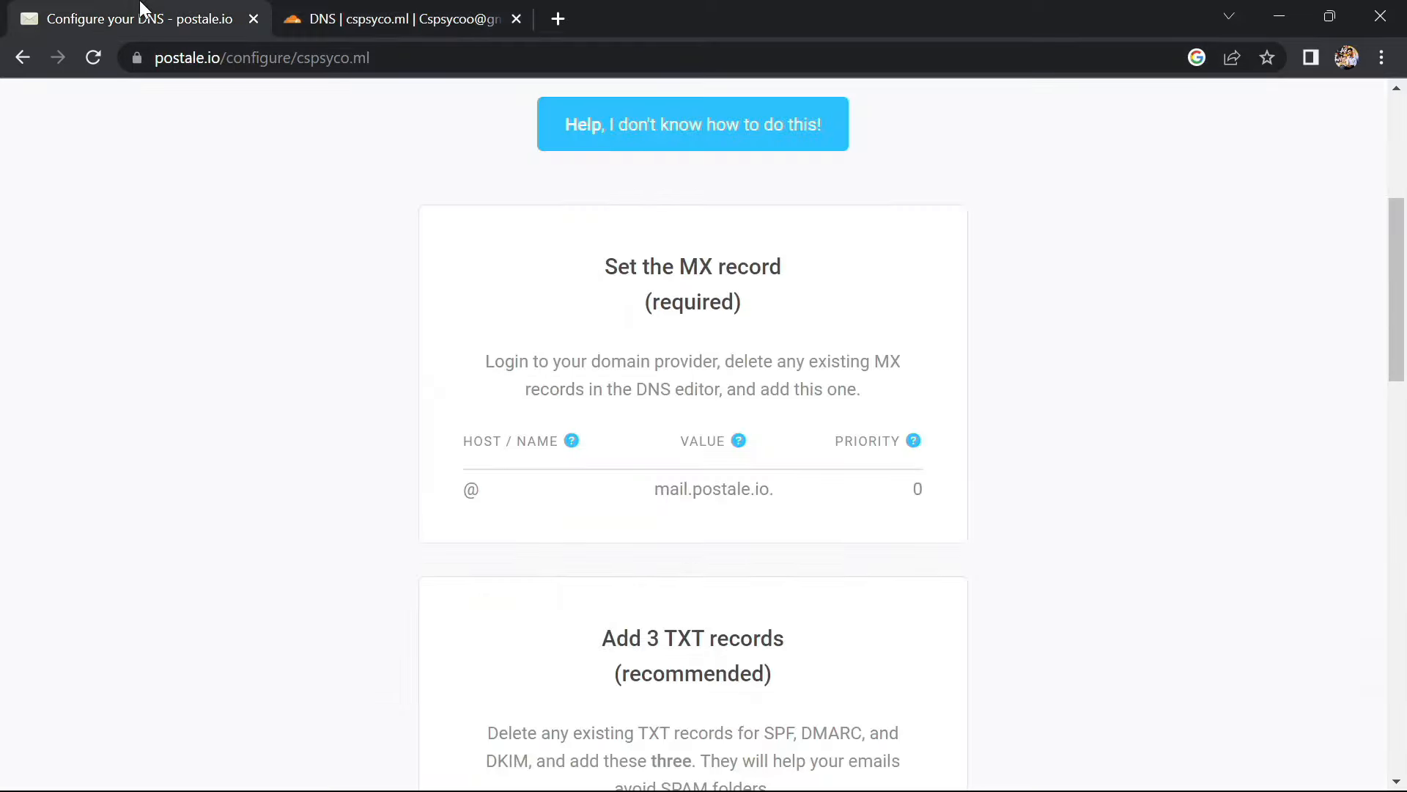
pyautogui.click(430, 11)
pyautogui.click(518, 511)
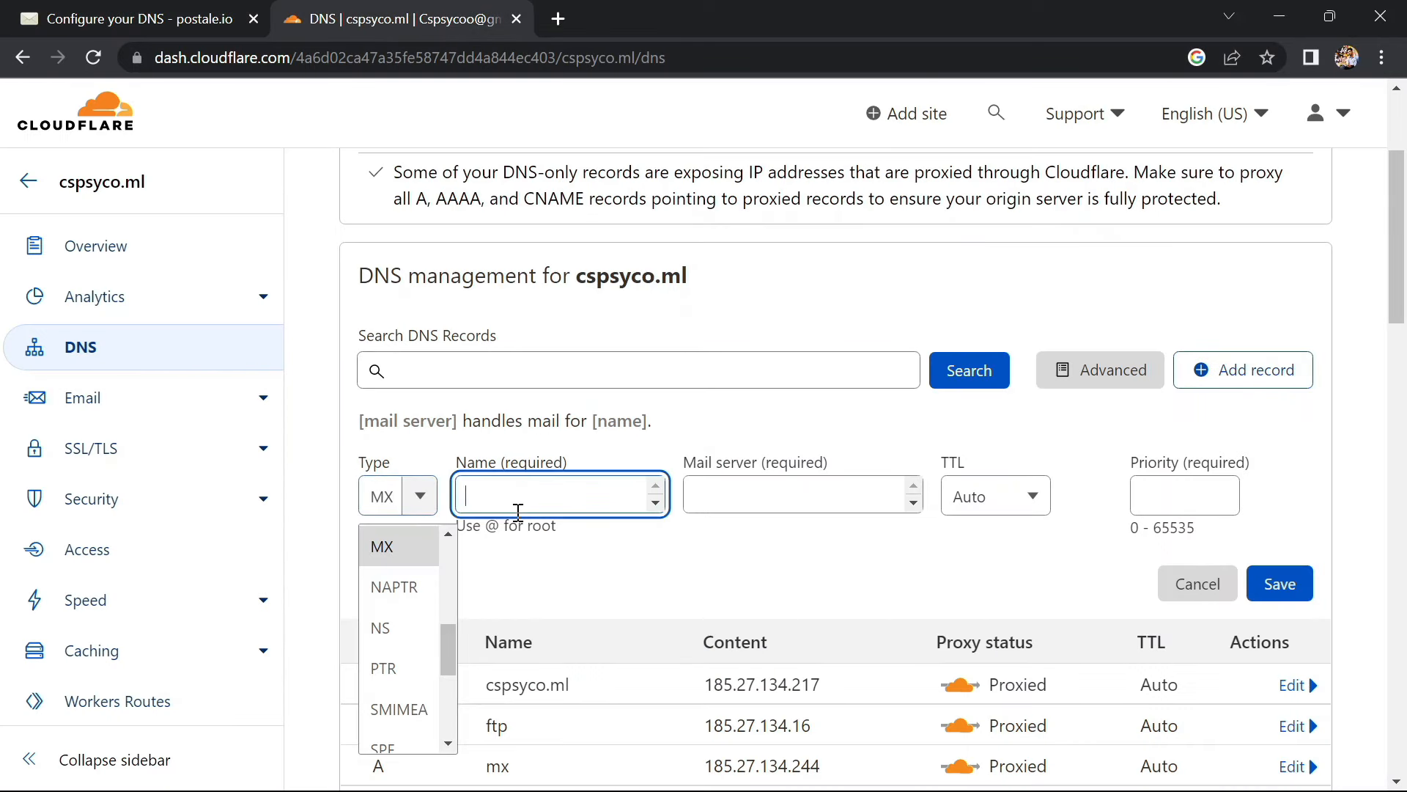
pyautogui.write('@')
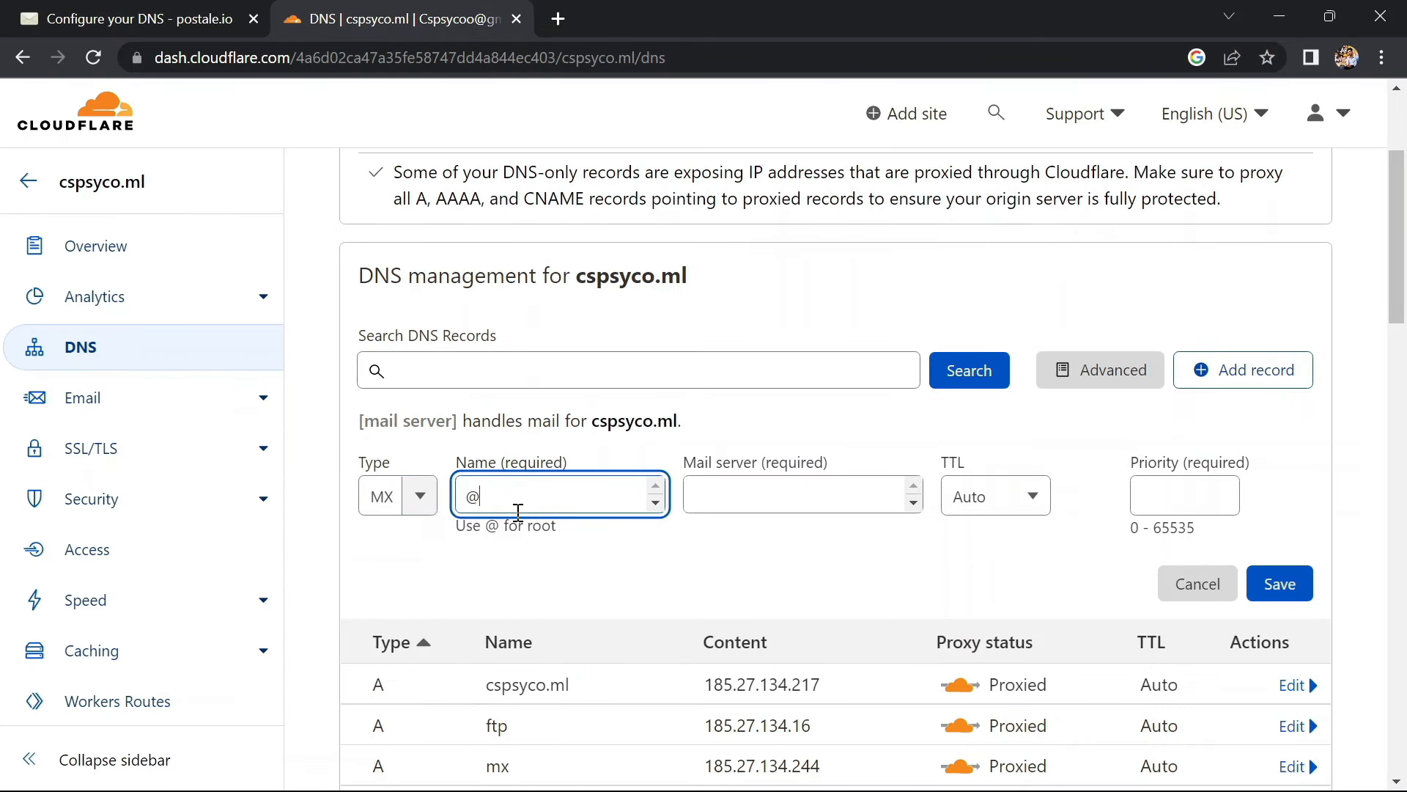
pyautogui.click(757, 502)
# Set the MX mail server to mail.postale.io copied from postale.io, save it, and begin another record
pyautogui.click(88, 9)
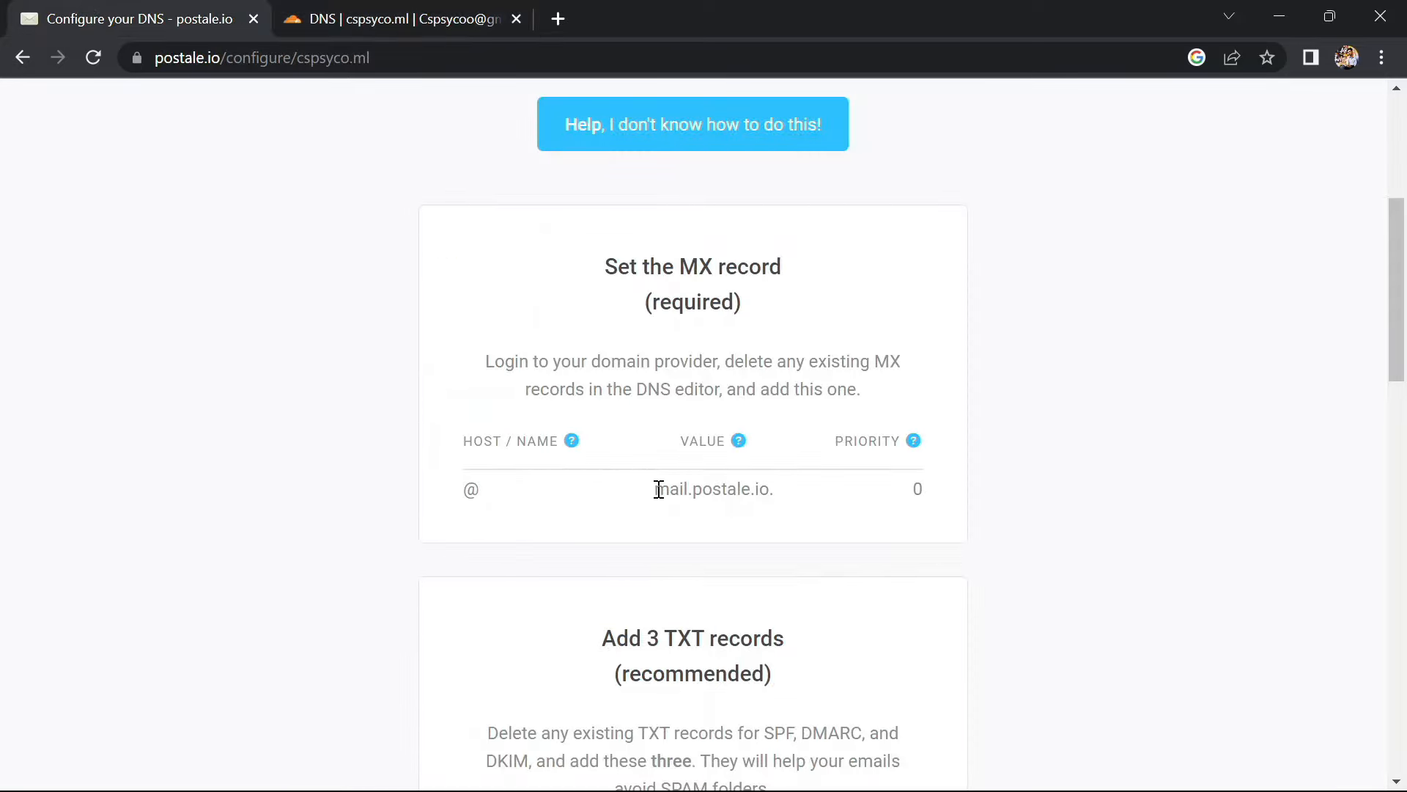
pyautogui.moveTo(659, 490); pyautogui.dragTo(770, 495)
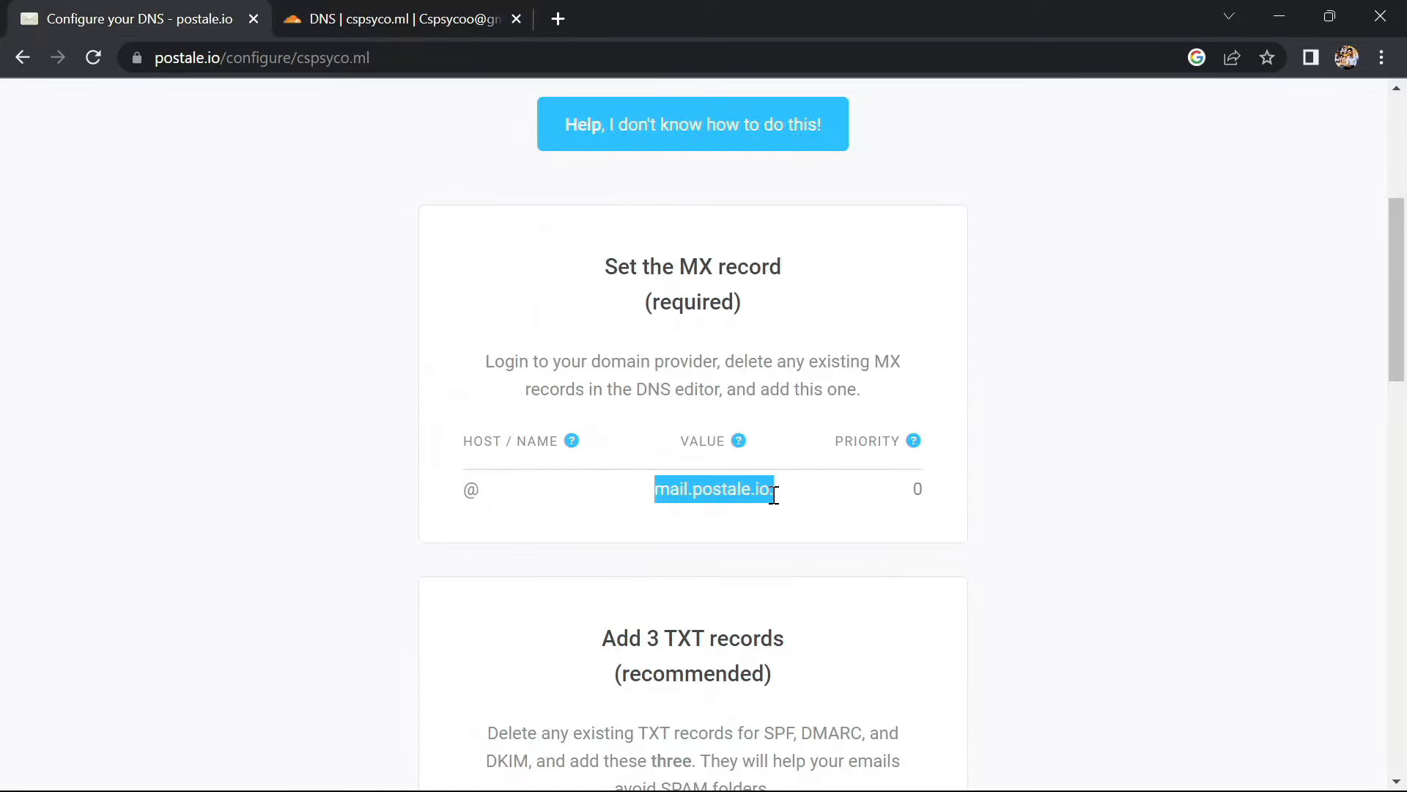
pyautogui.click(376, 10)
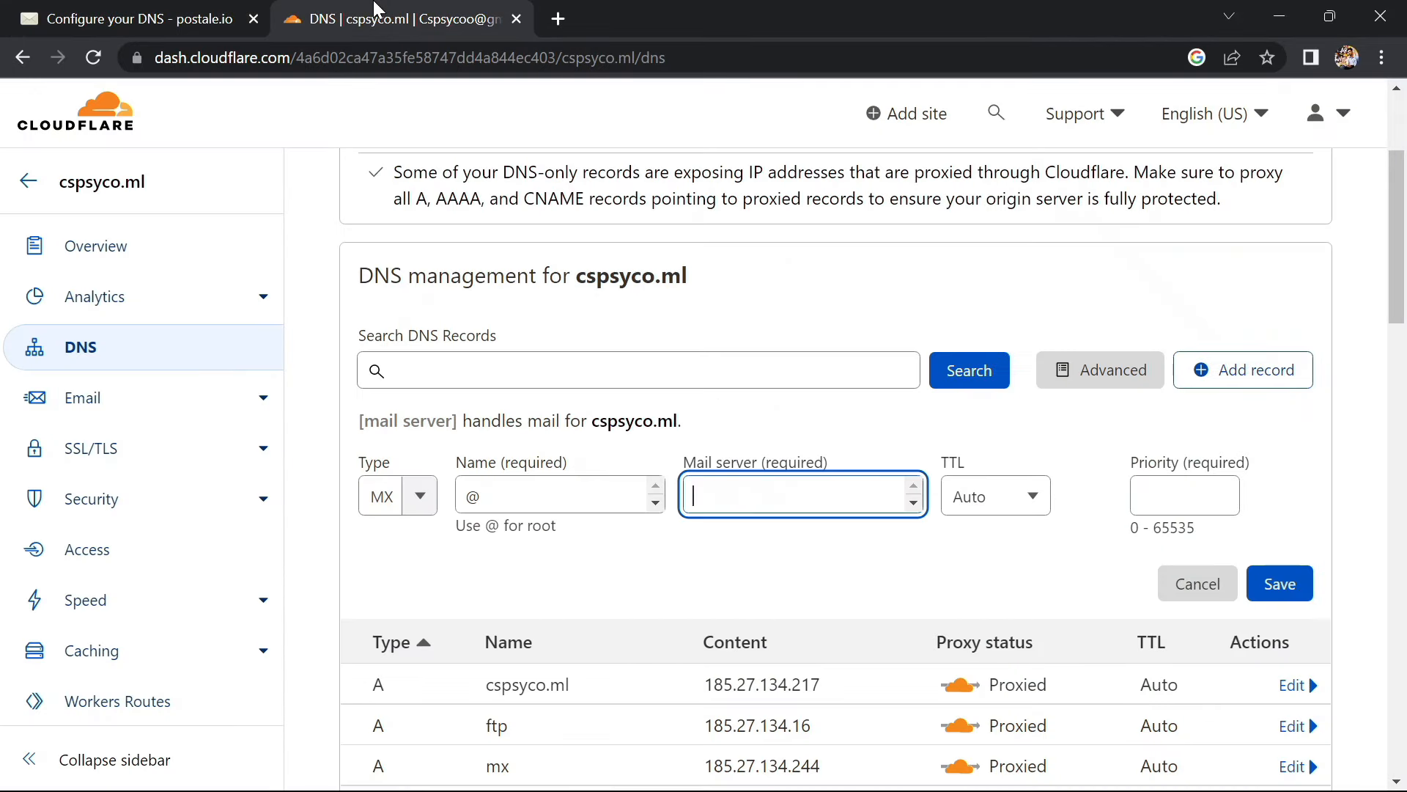
pyautogui.write('mail.postale.io.')
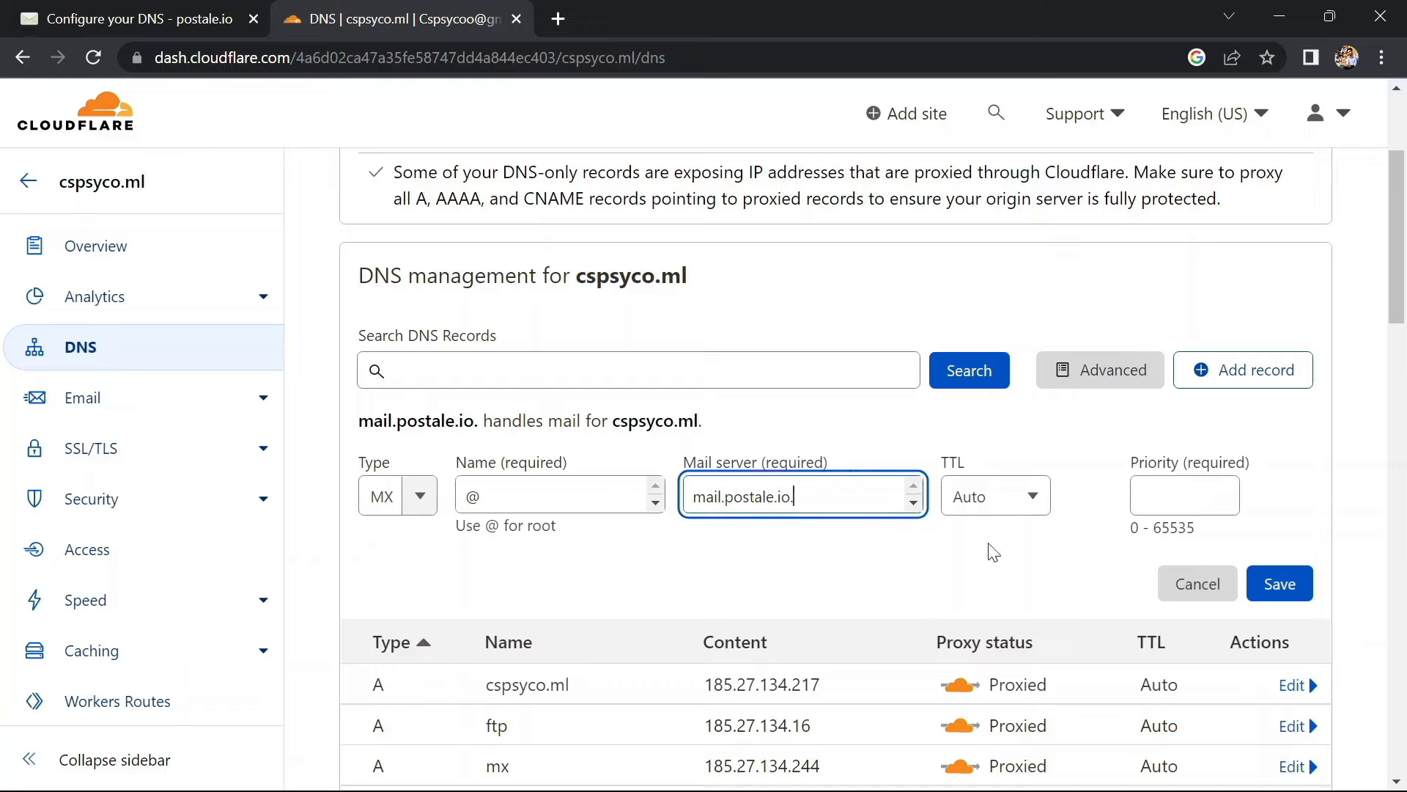
pyautogui.click(1162, 506)
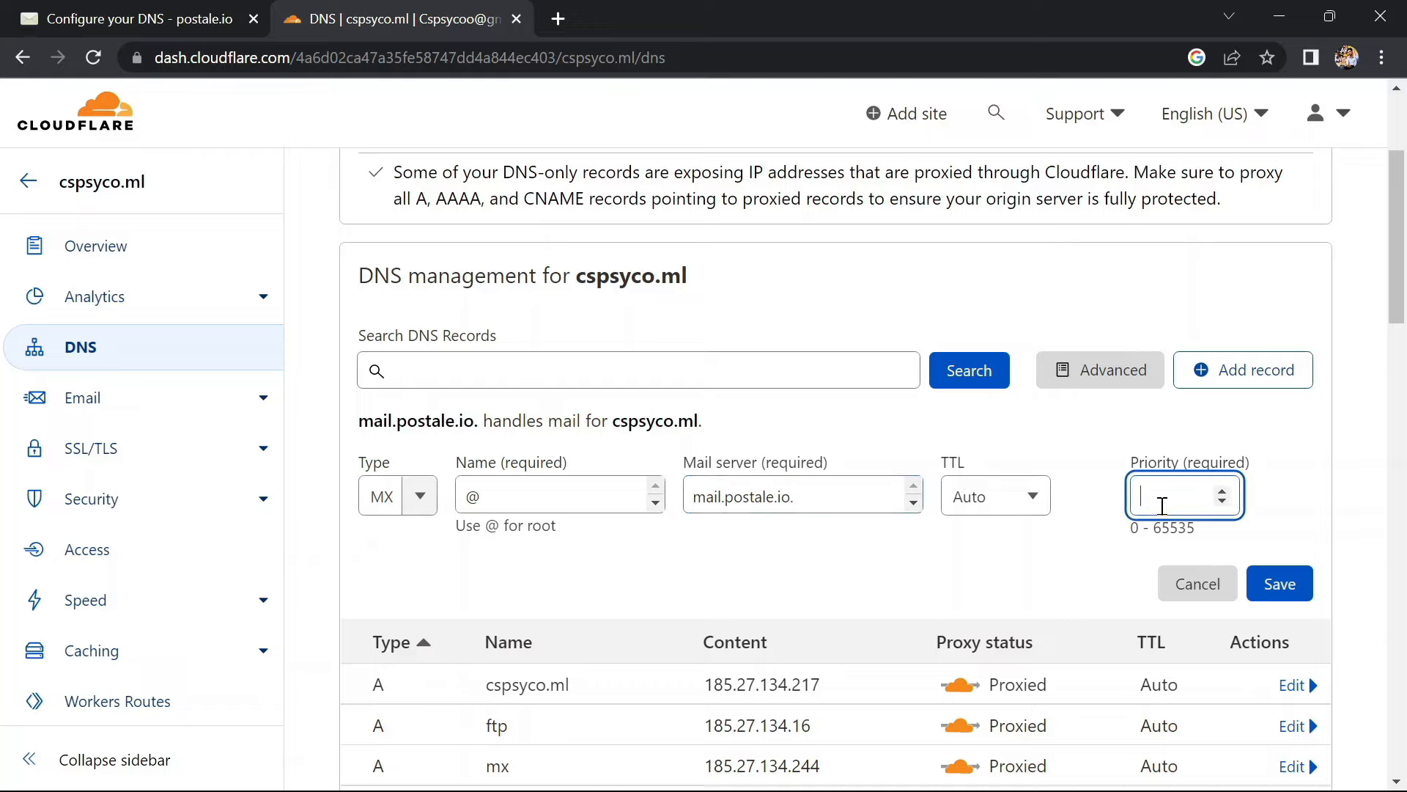
pyautogui.click(1279, 583)
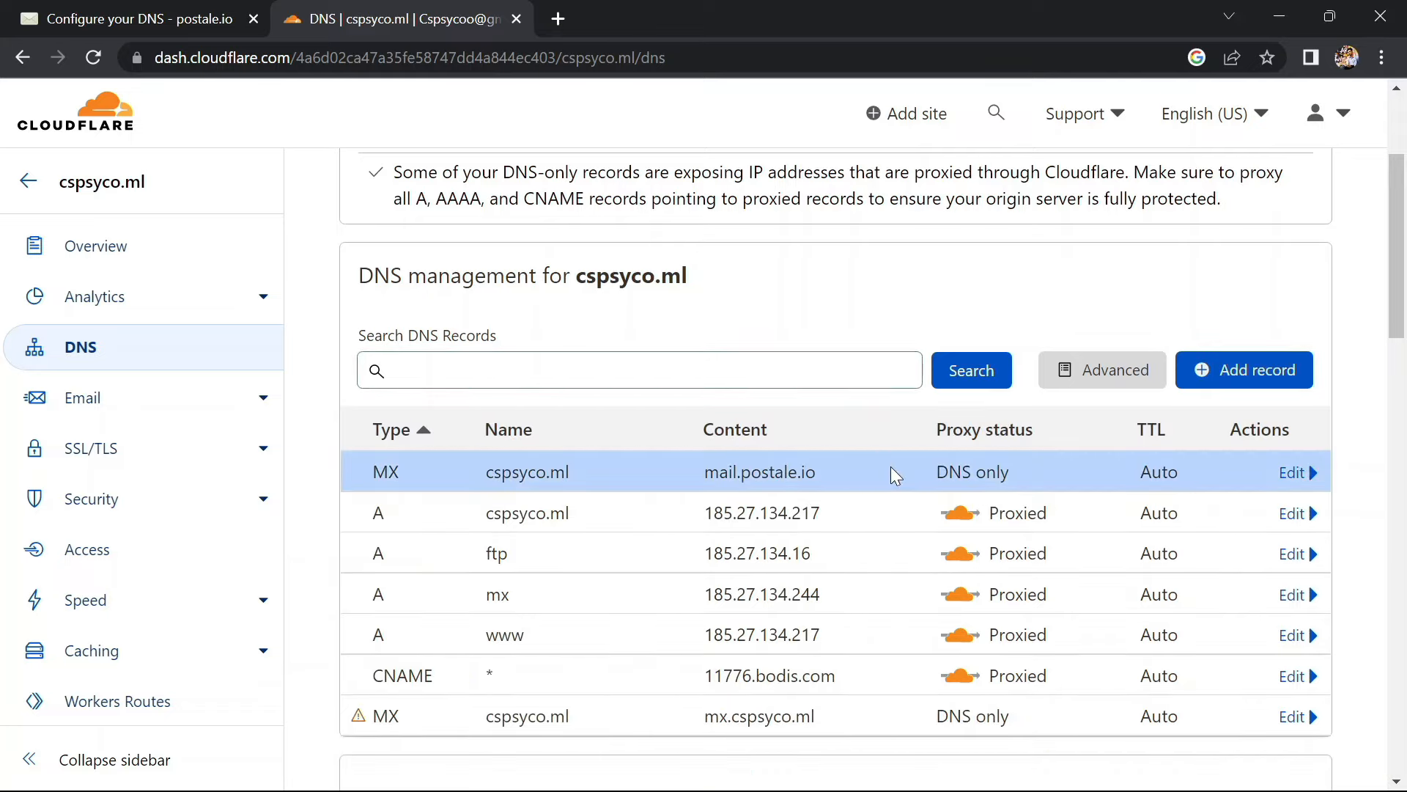
pyautogui.click(1239, 380)
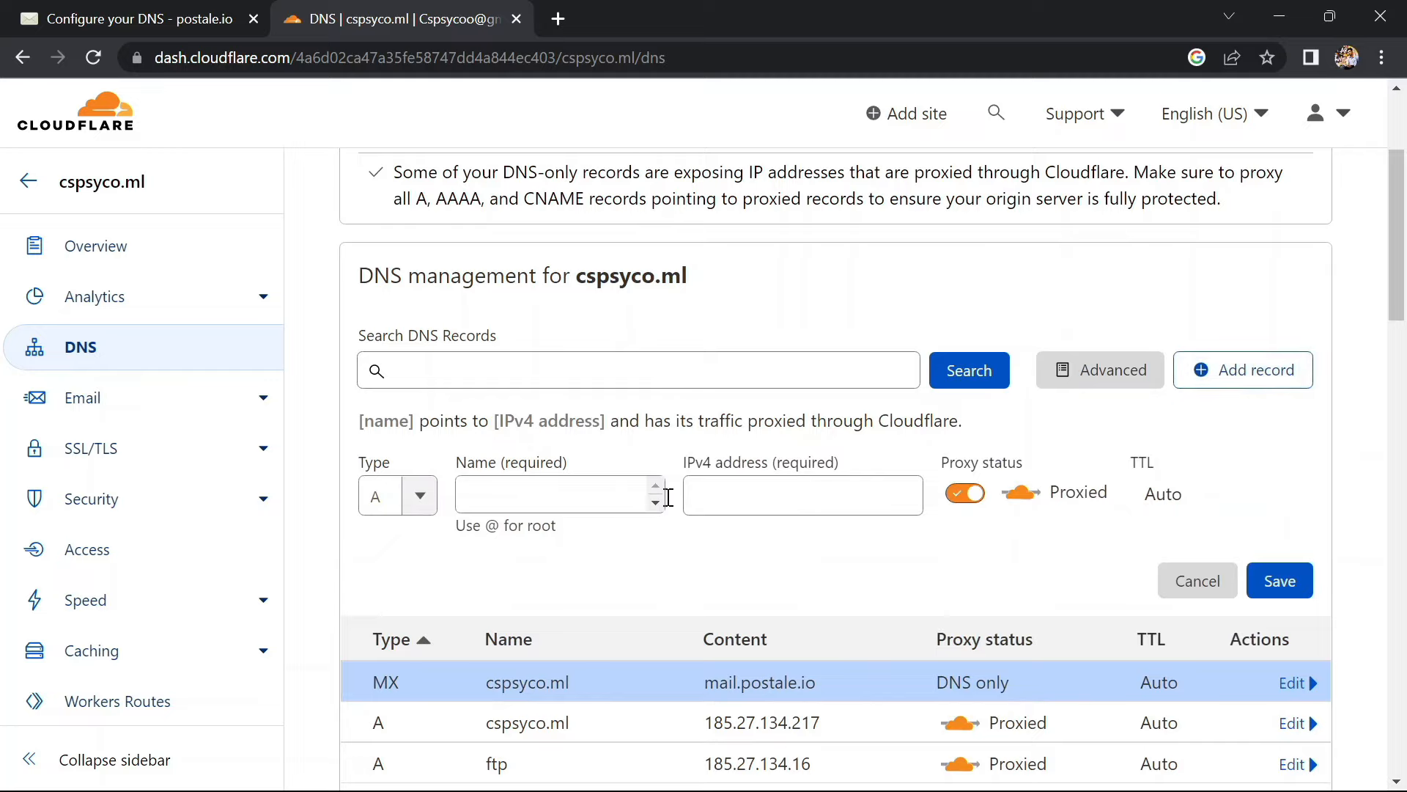
# Make the new record a TXT record named @
pyautogui.click(88, 8)
pyautogui.scroll(-8, 493, 613)
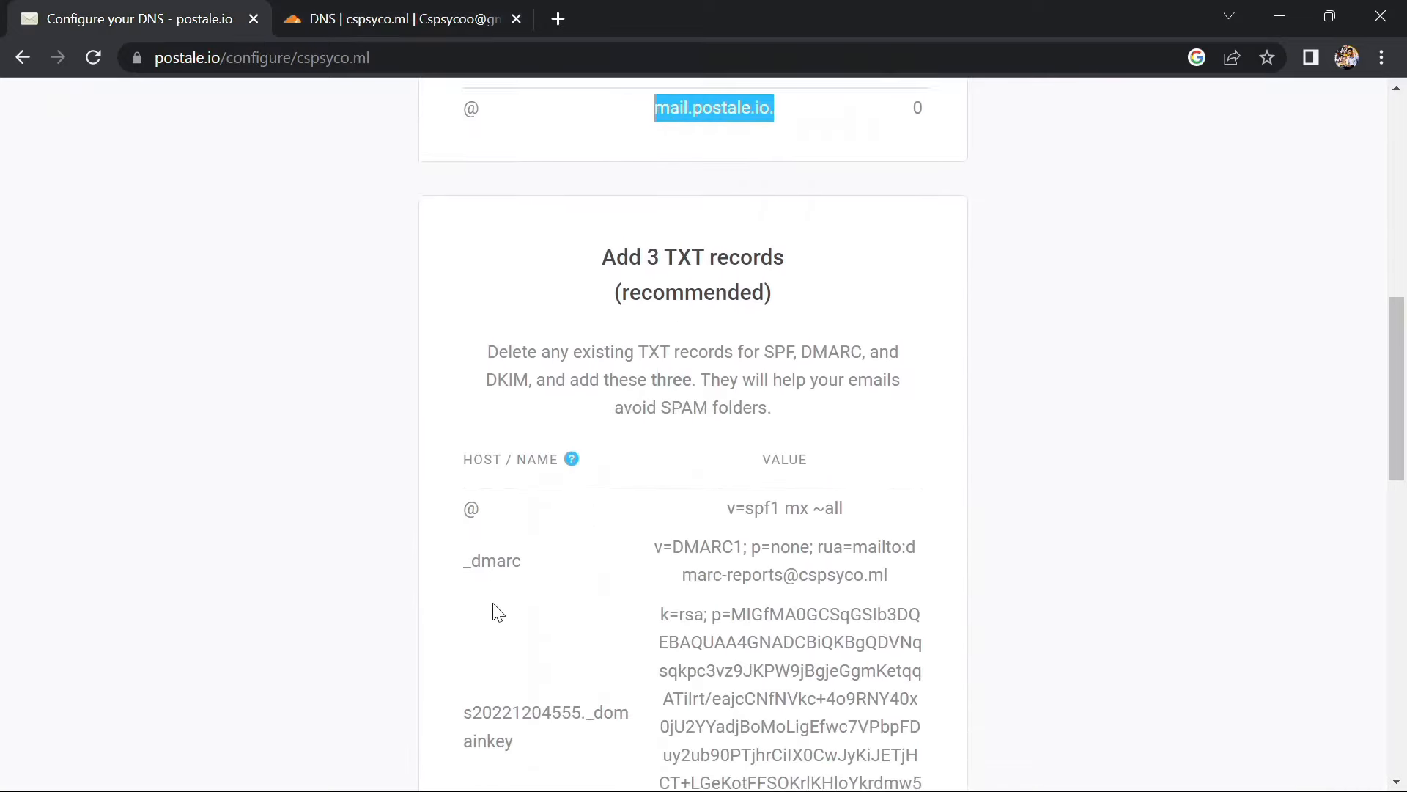
pyautogui.scroll(1, 491, 343)
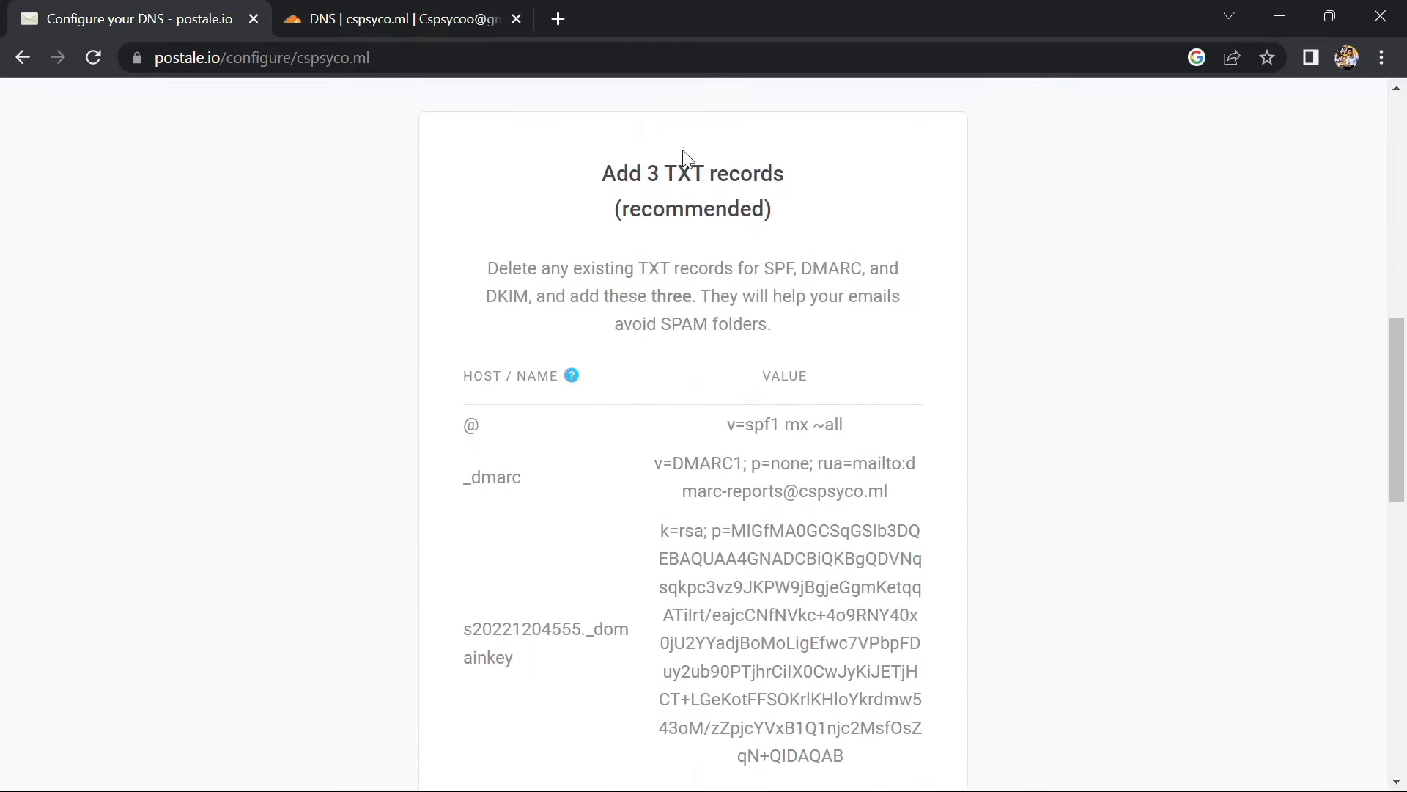
pyautogui.click(389, 16)
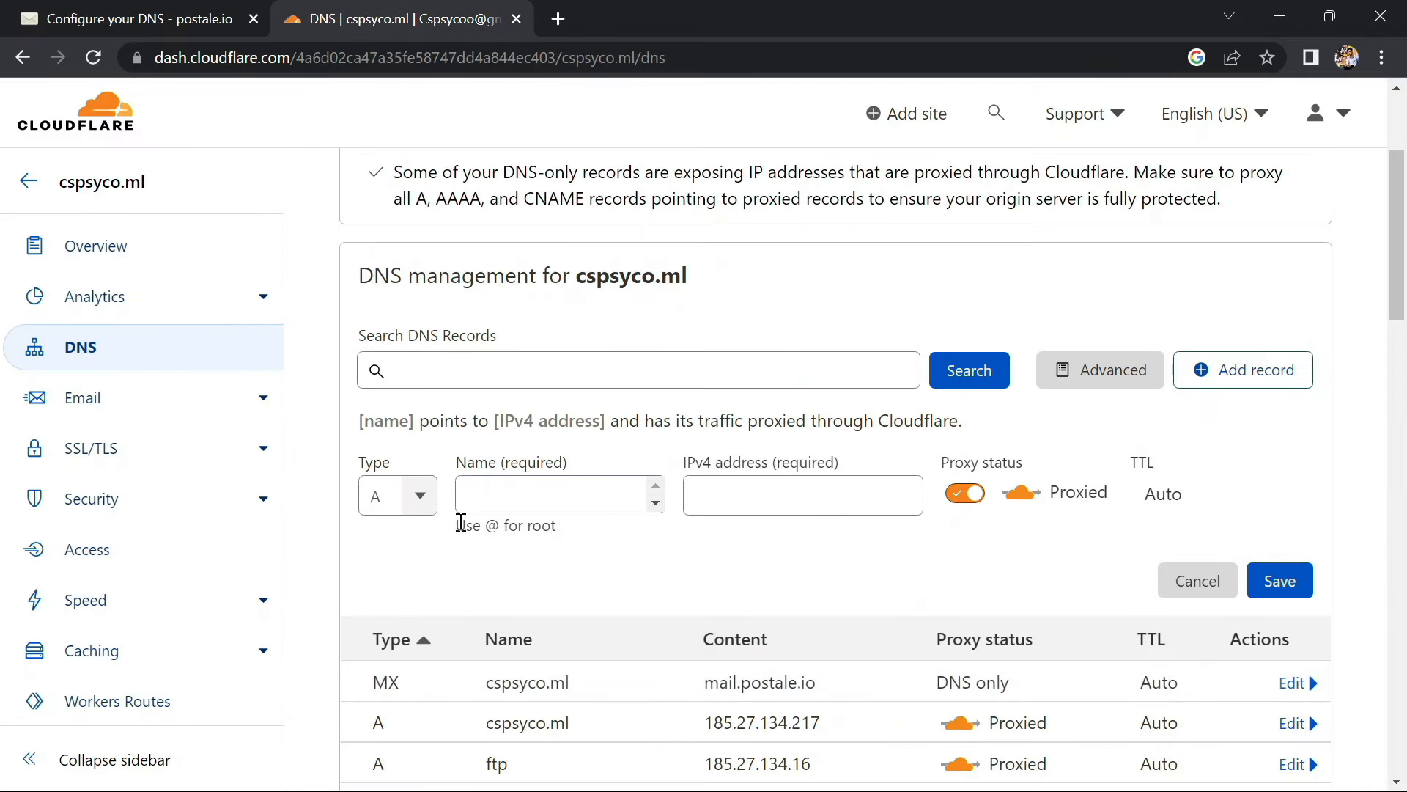
pyautogui.click(425, 503)
pyautogui.click(425, 502)
pyautogui.scroll(-2, 385, 677)
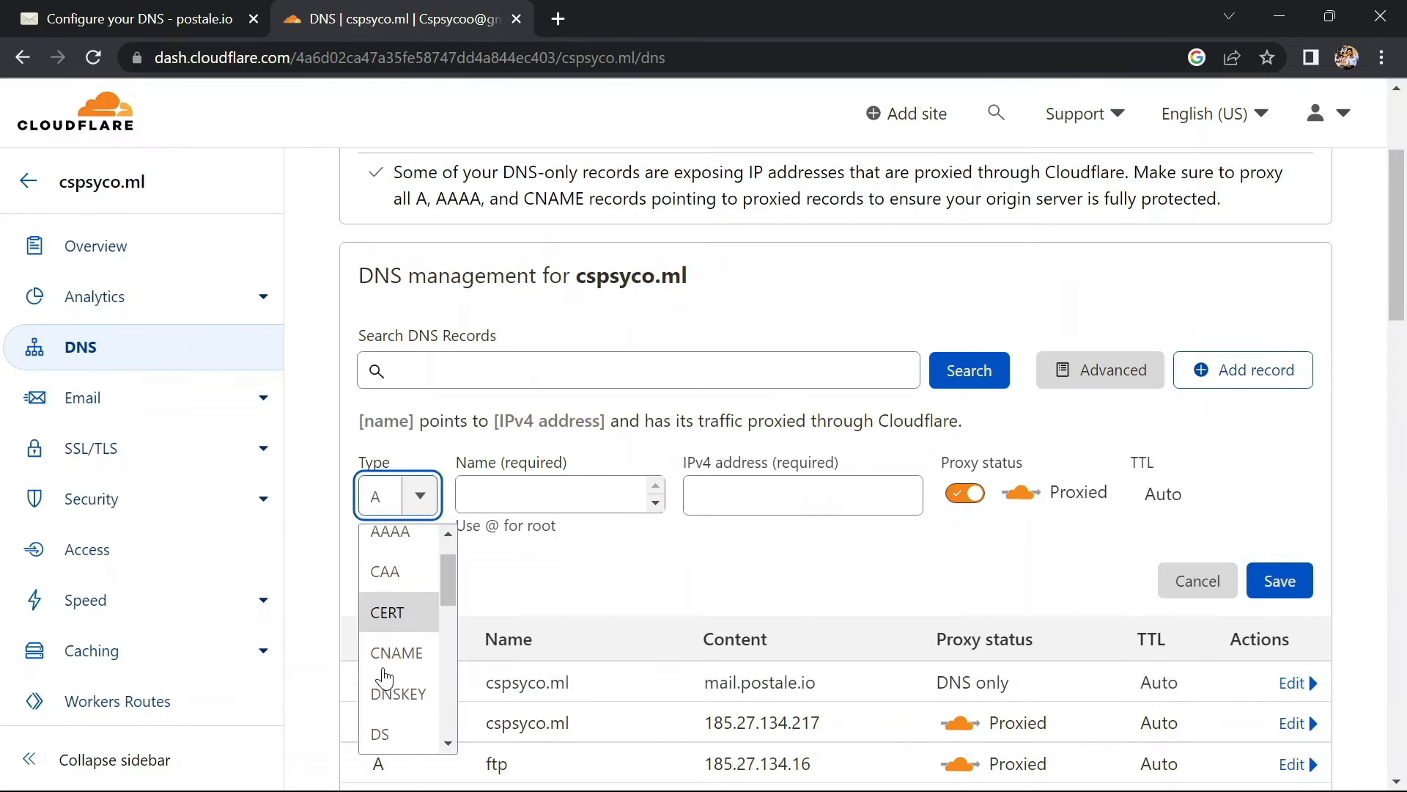
pyautogui.scroll(-5, 385, 678)
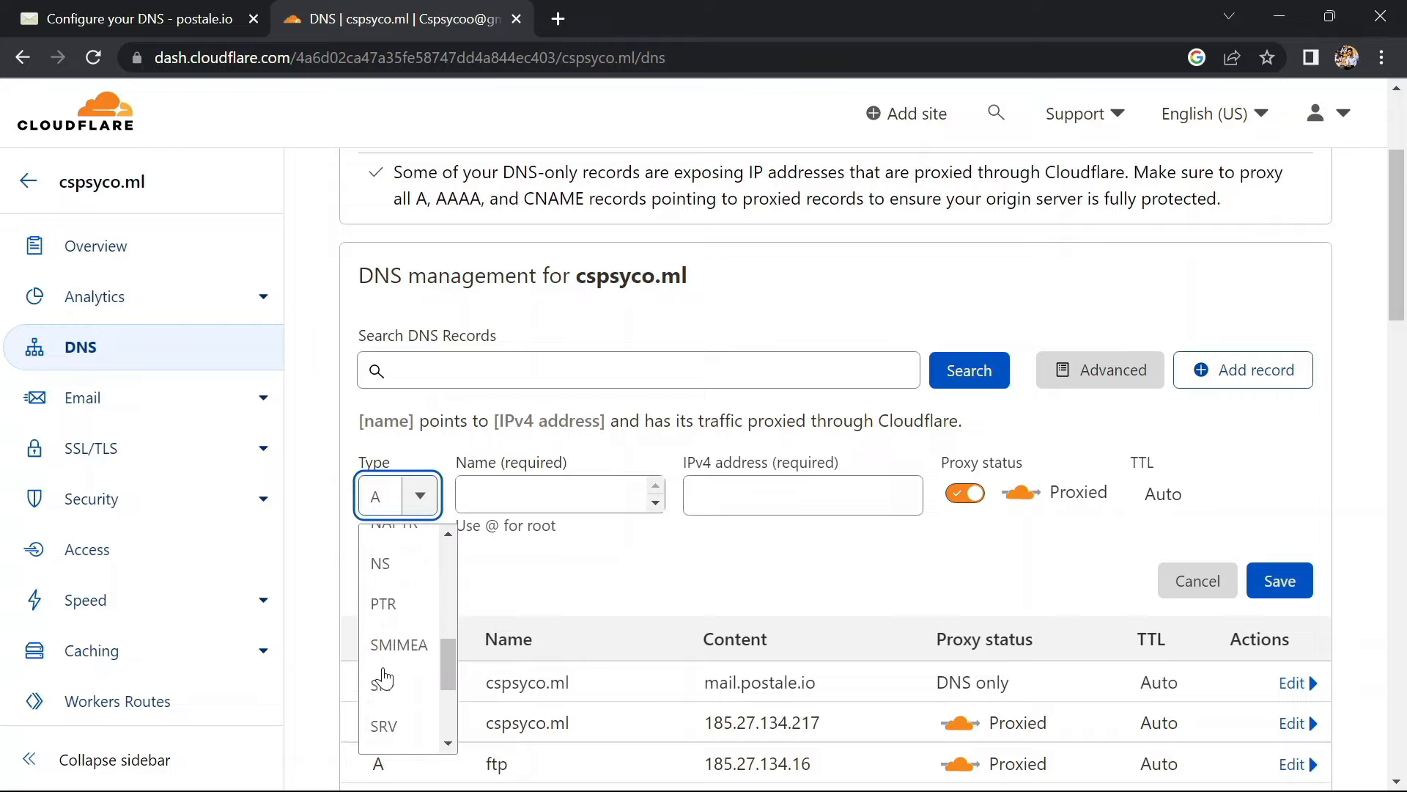
pyautogui.scroll(-2, 385, 678)
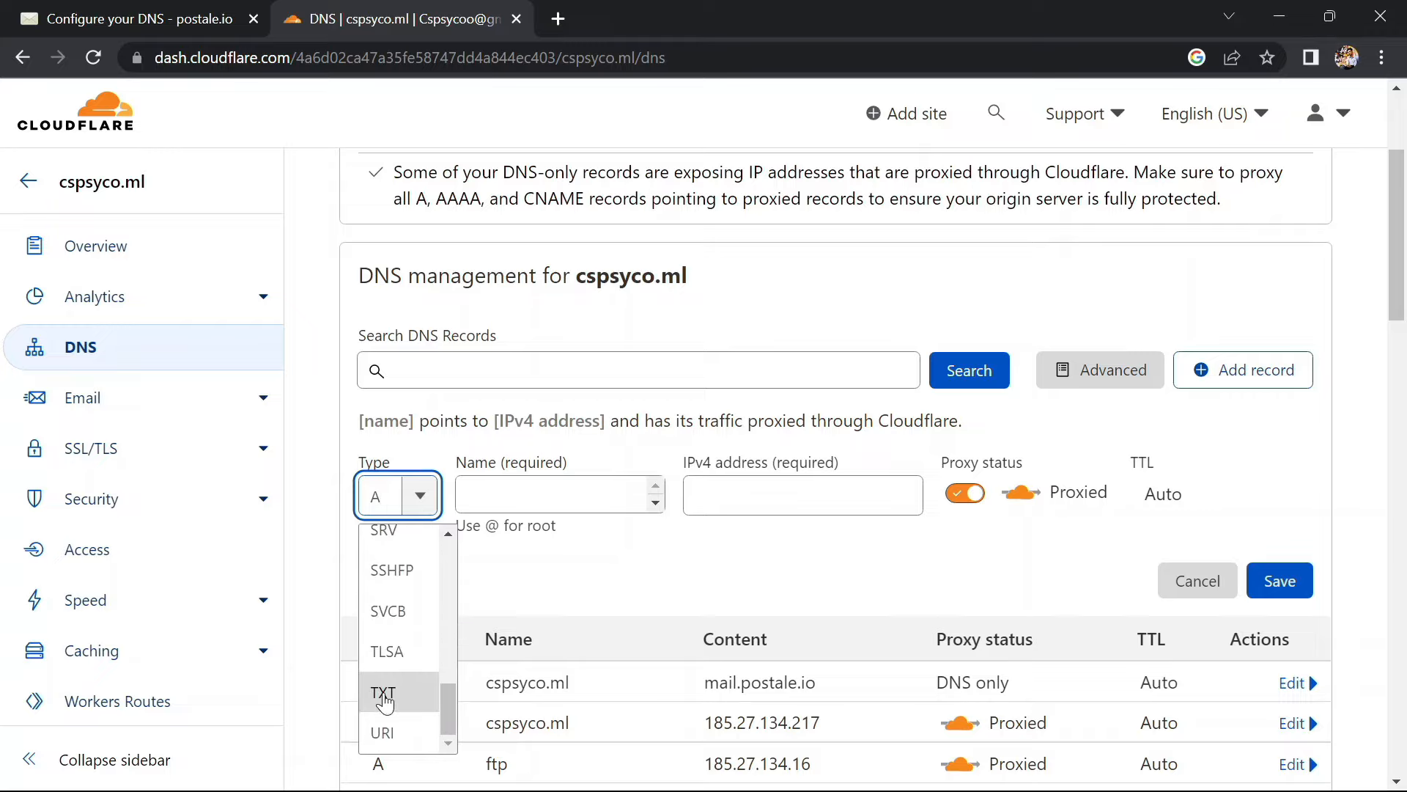
pyautogui.click(384, 693)
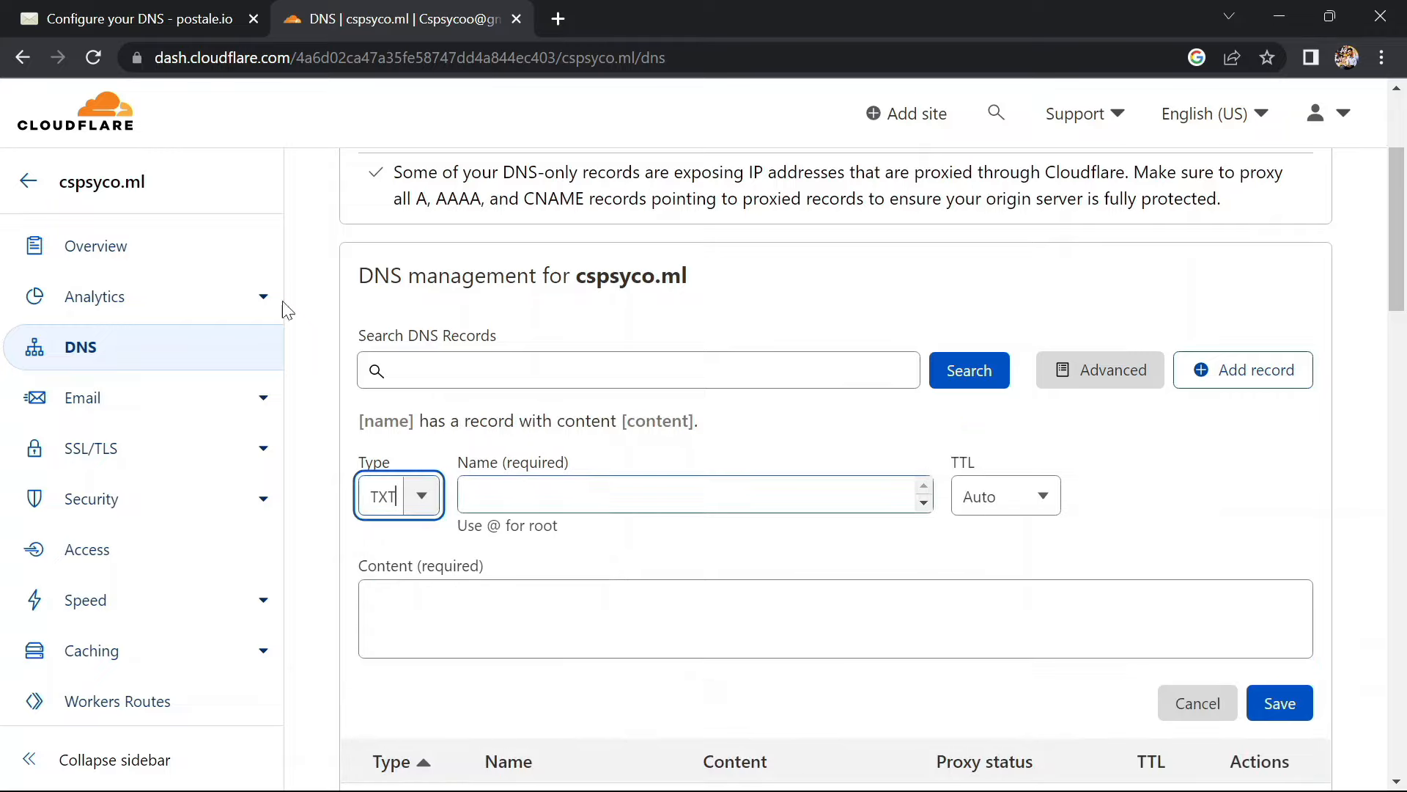
pyautogui.click(108, 10)
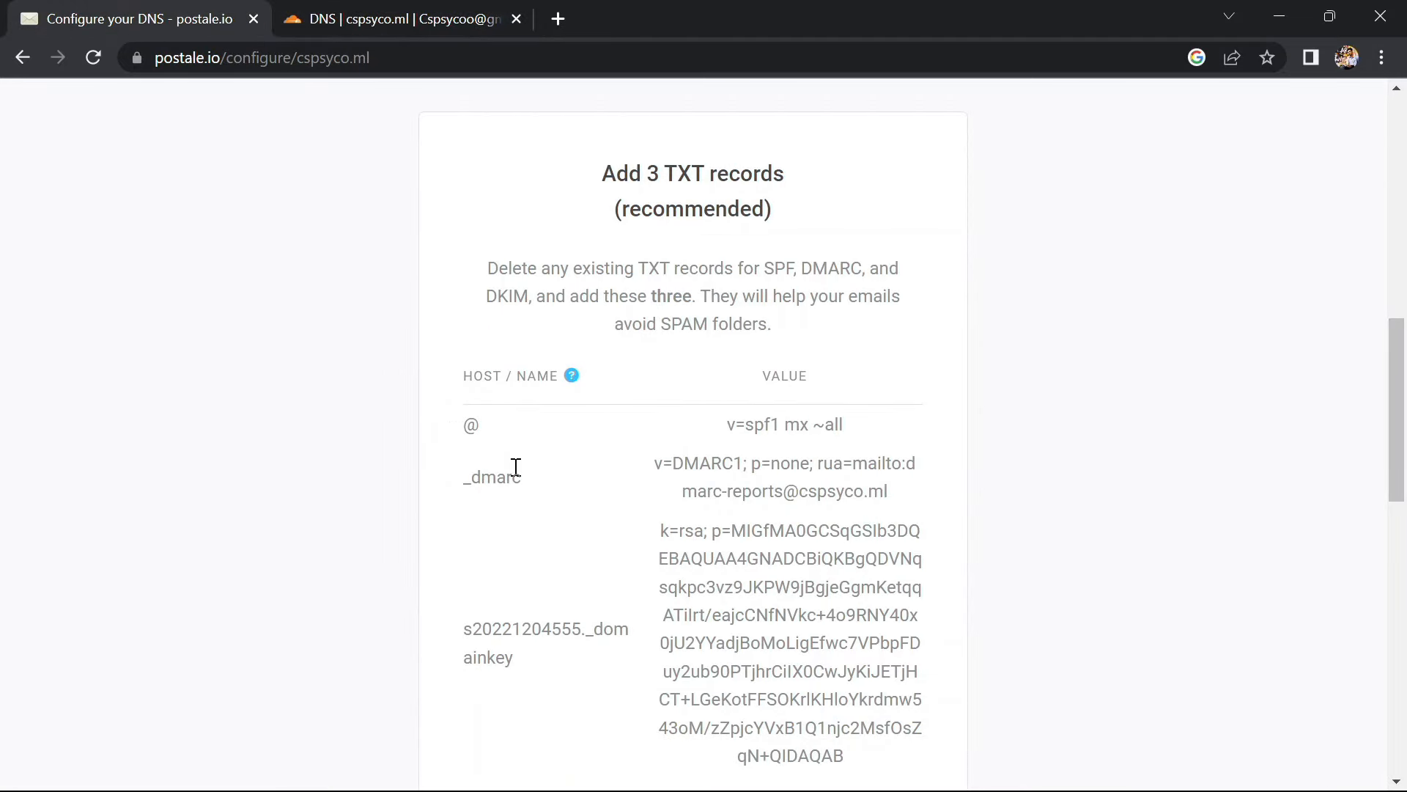
pyautogui.click(424, 19)
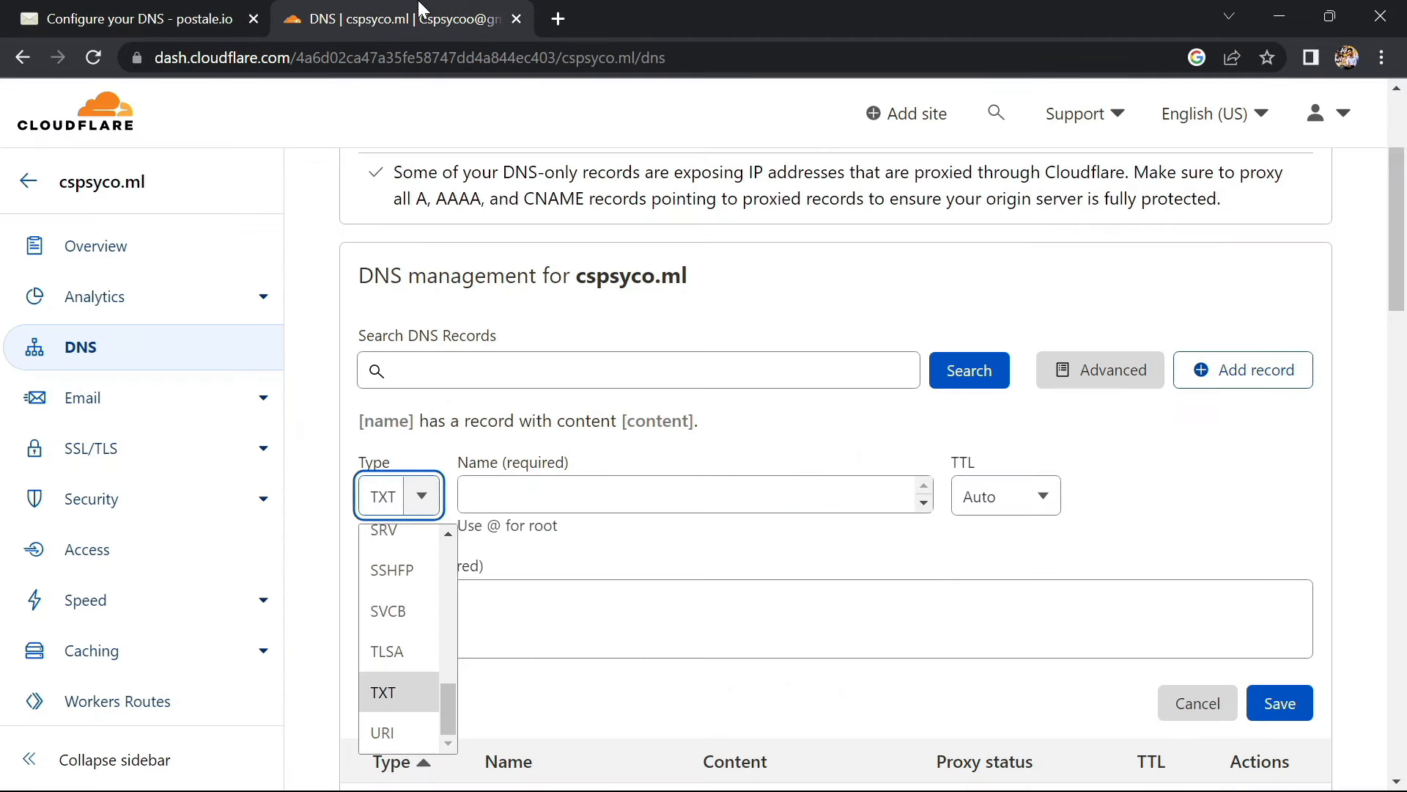
pyautogui.click(531, 496)
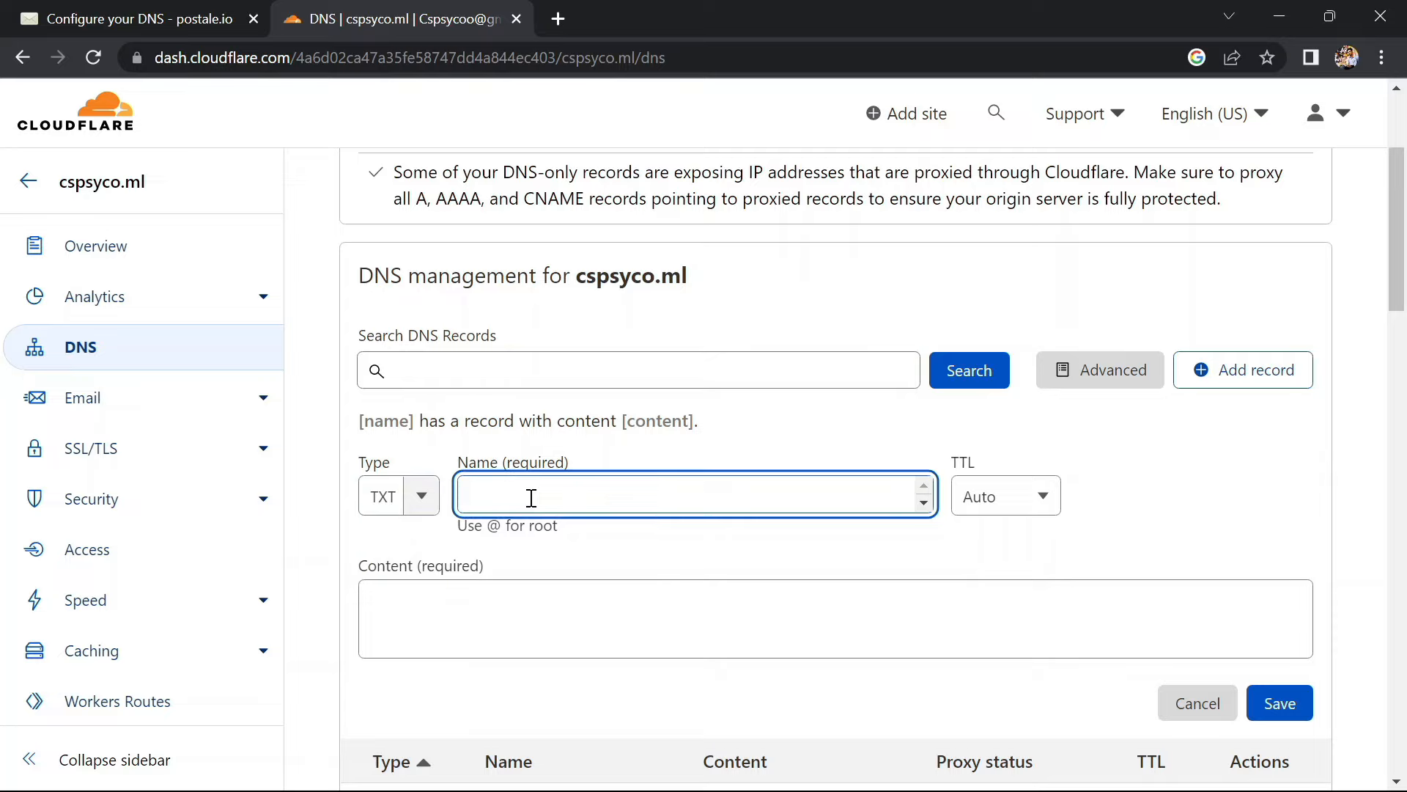
pyautogui.write('@')
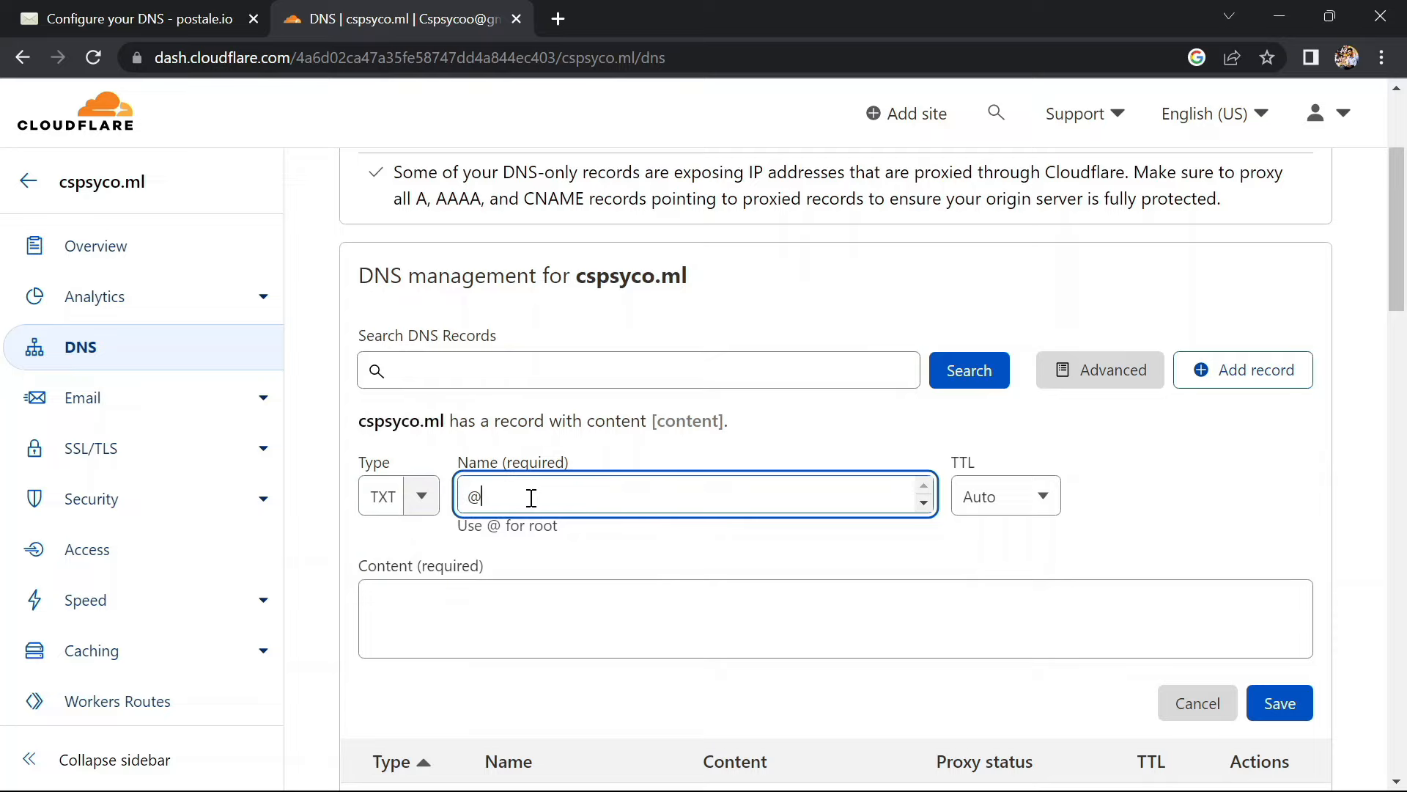
# Fill the TXT content with the SPF value v=spf1 mx ~all from postale.io and save
pyautogui.click(86, 7)
pyautogui.scroll(-1, 529, 466)
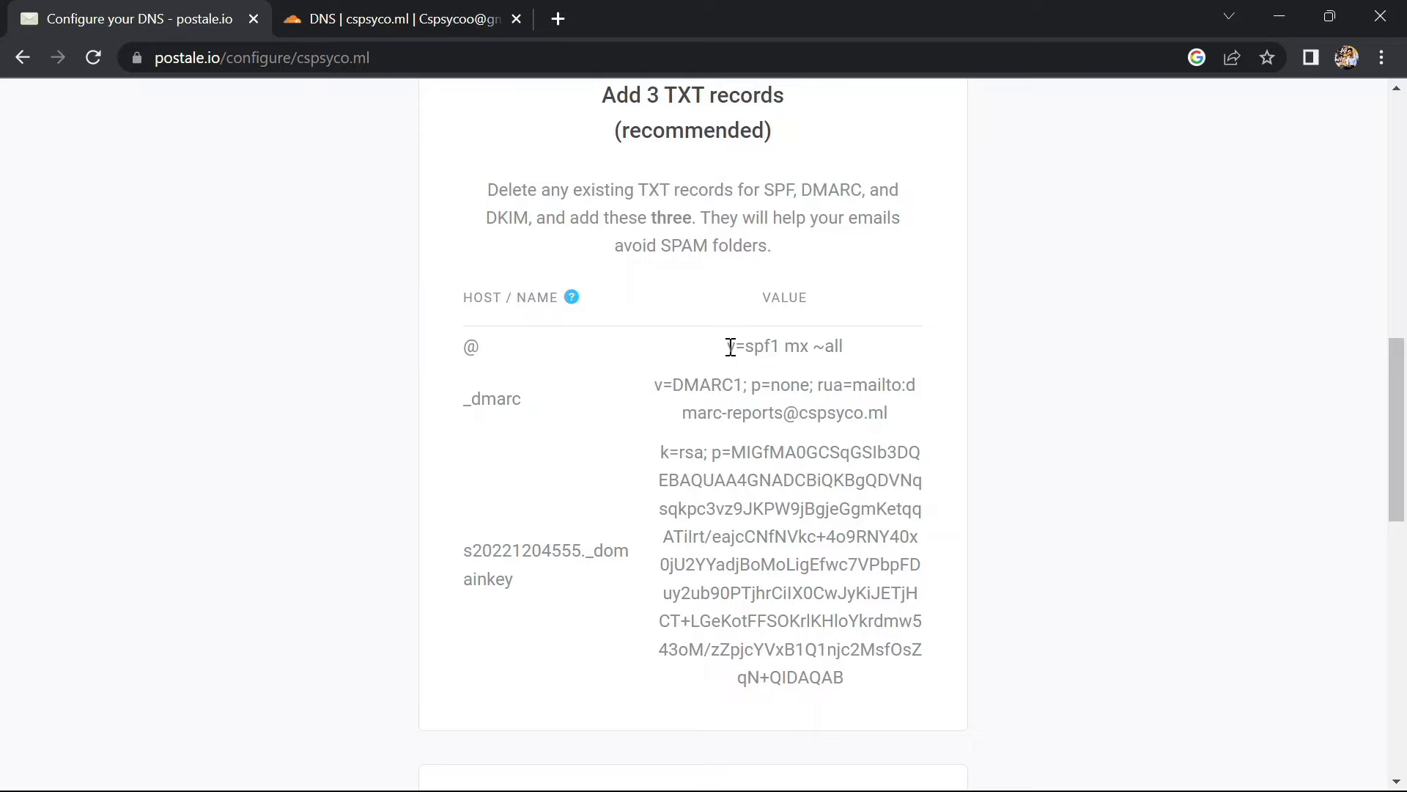
pyautogui.moveTo(730, 347); pyautogui.dragTo(852, 353)
pyautogui.hotkey('ctrl', 'c')
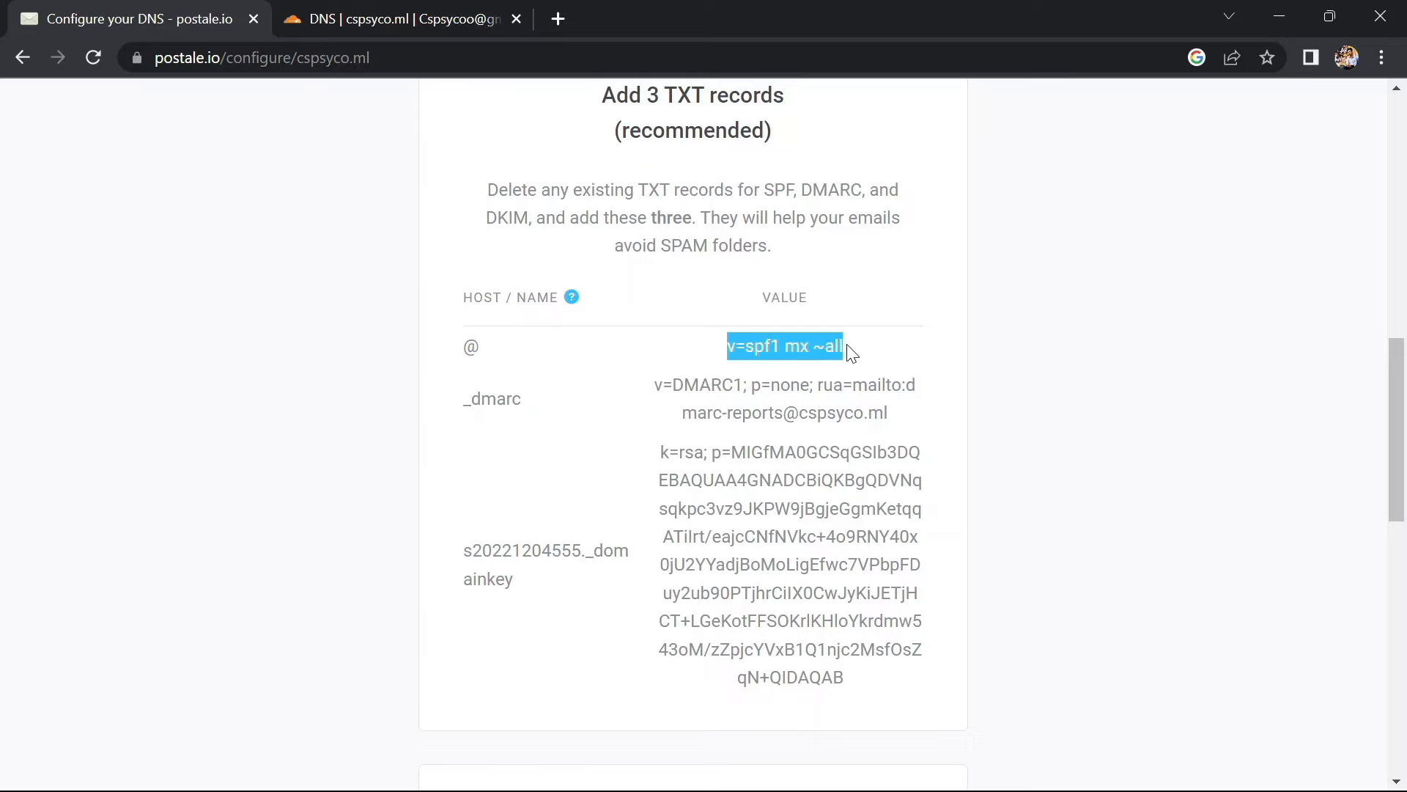
pyautogui.click(417, 10)
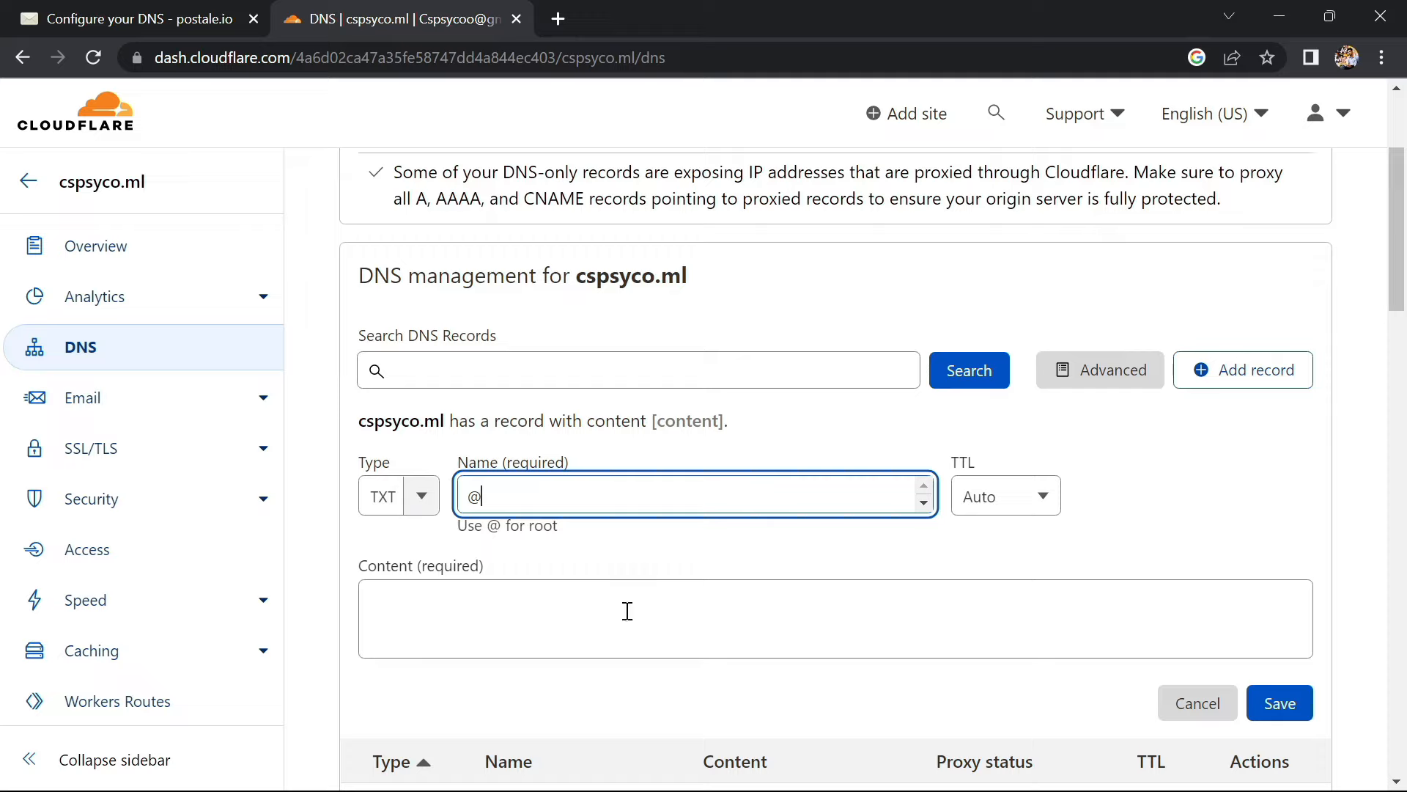
pyautogui.click(600, 615)
pyautogui.hotkey('ctrl', 'v')
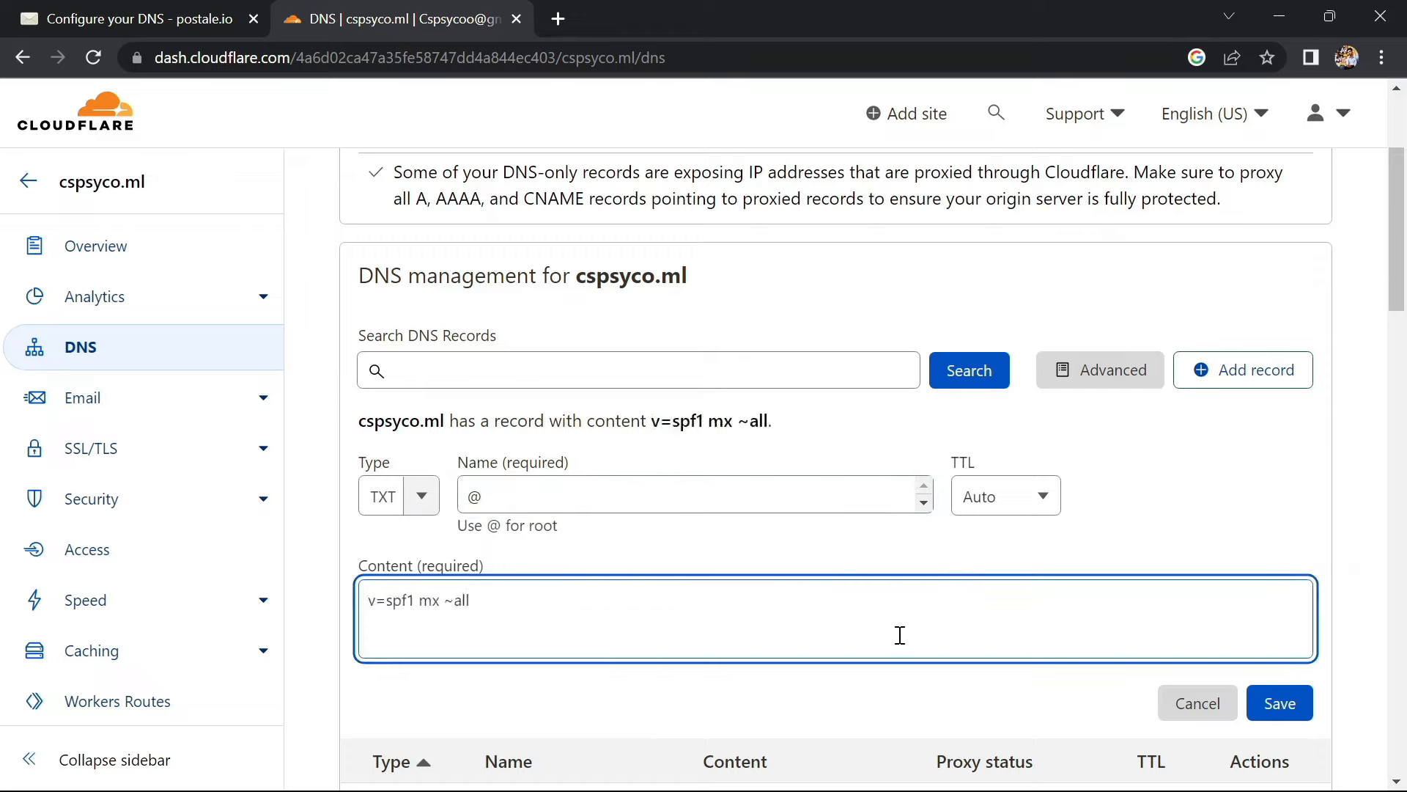
pyautogui.click(1278, 713)
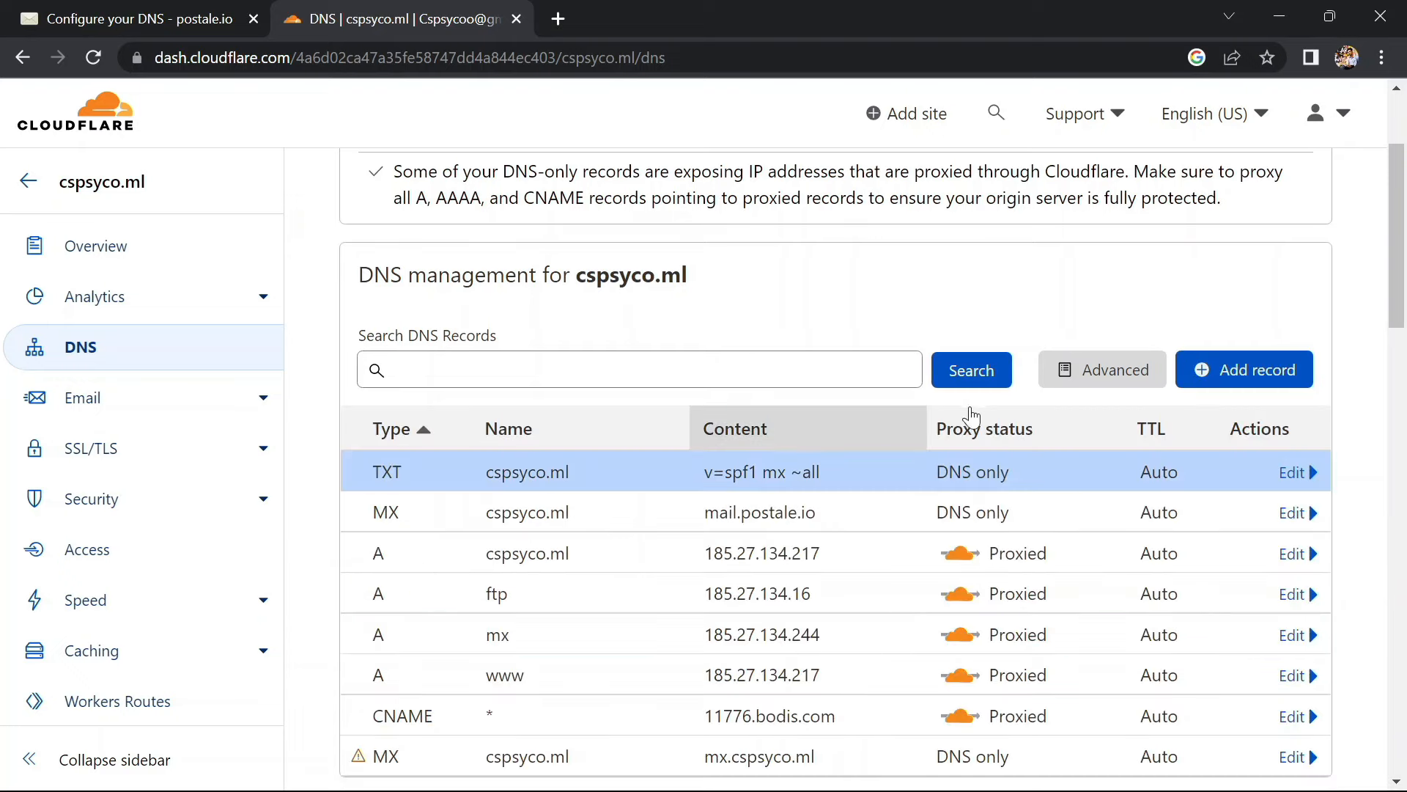
# Start another DNS record of type TXT named _dmarc
pyautogui.click(1207, 372)
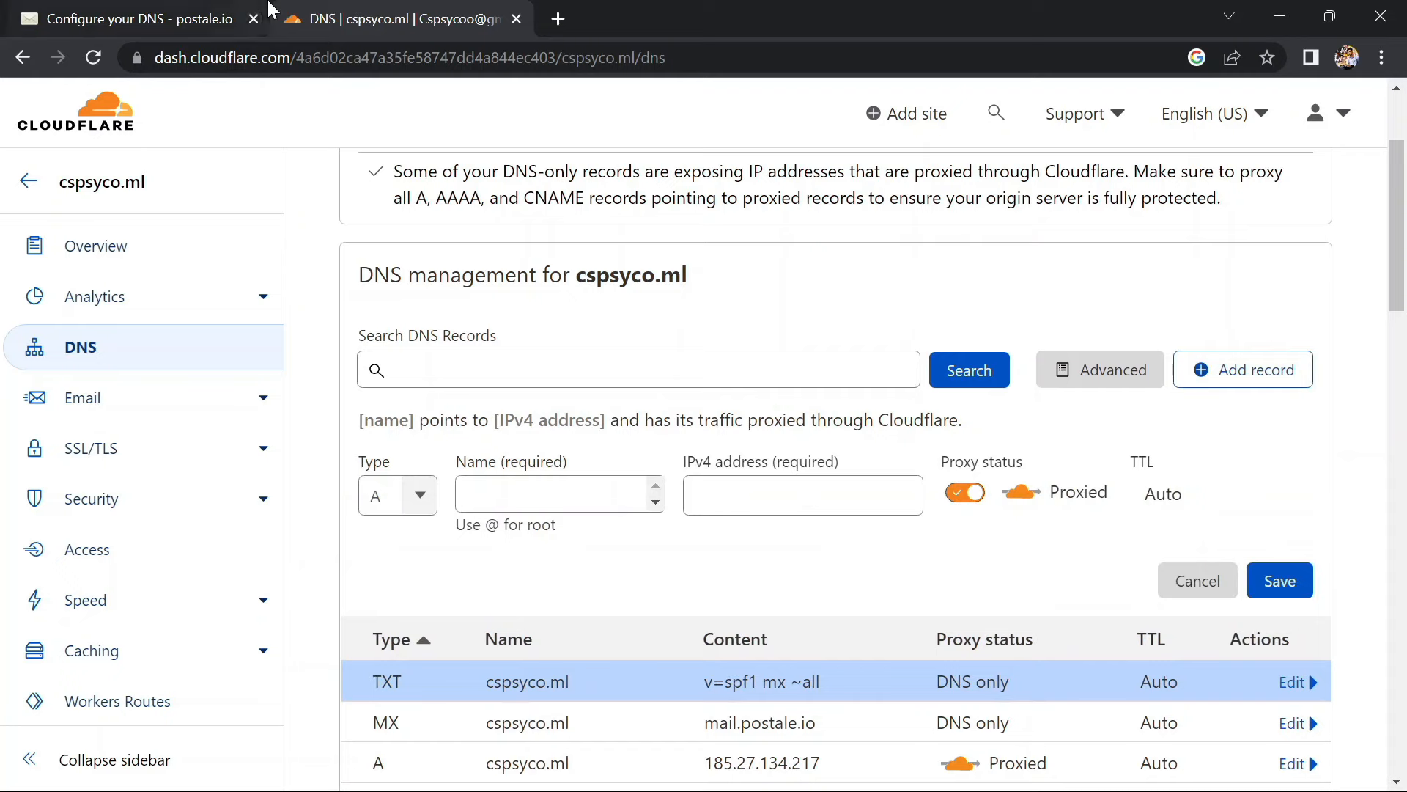
pyautogui.click(214, 15)
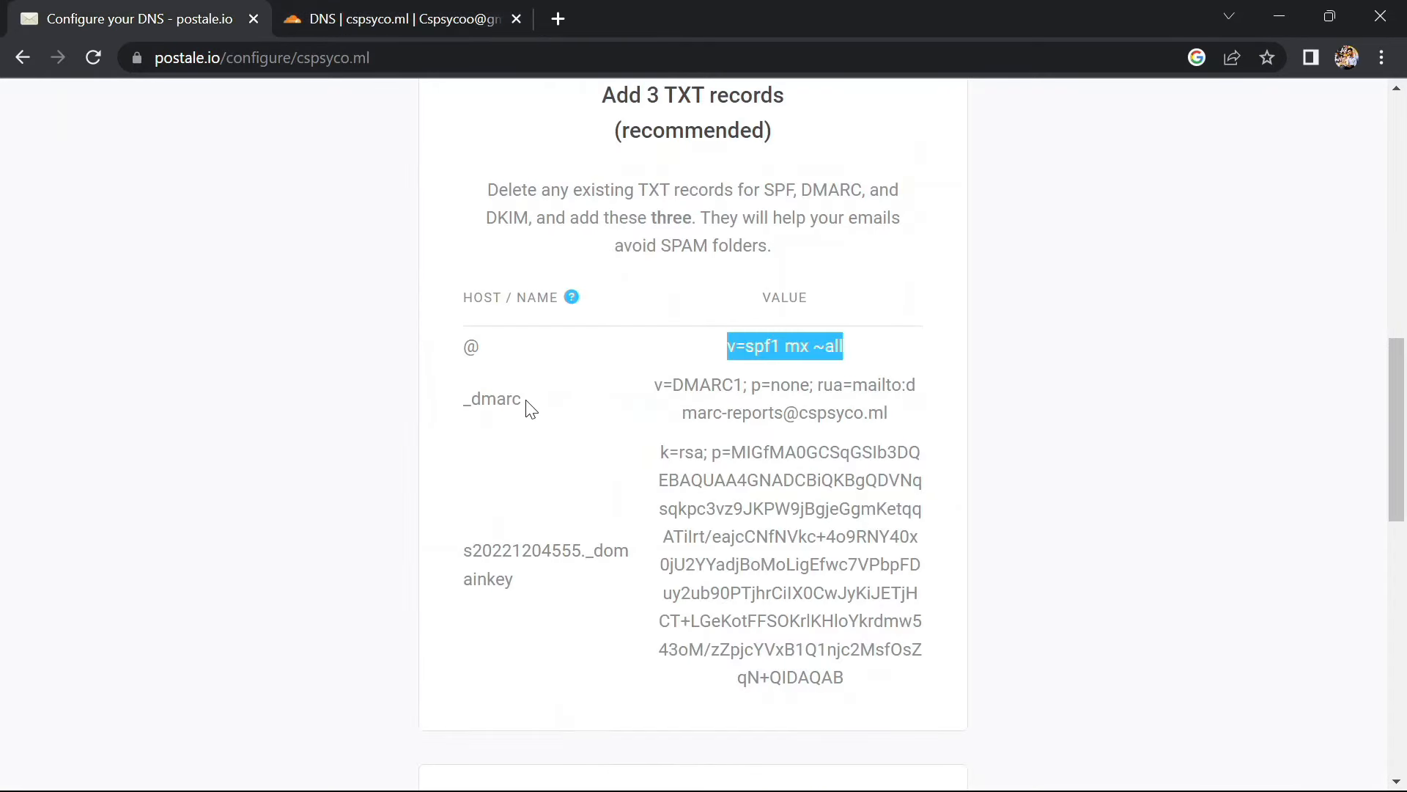
pyautogui.moveTo(532, 409); pyautogui.dragTo(466, 400)
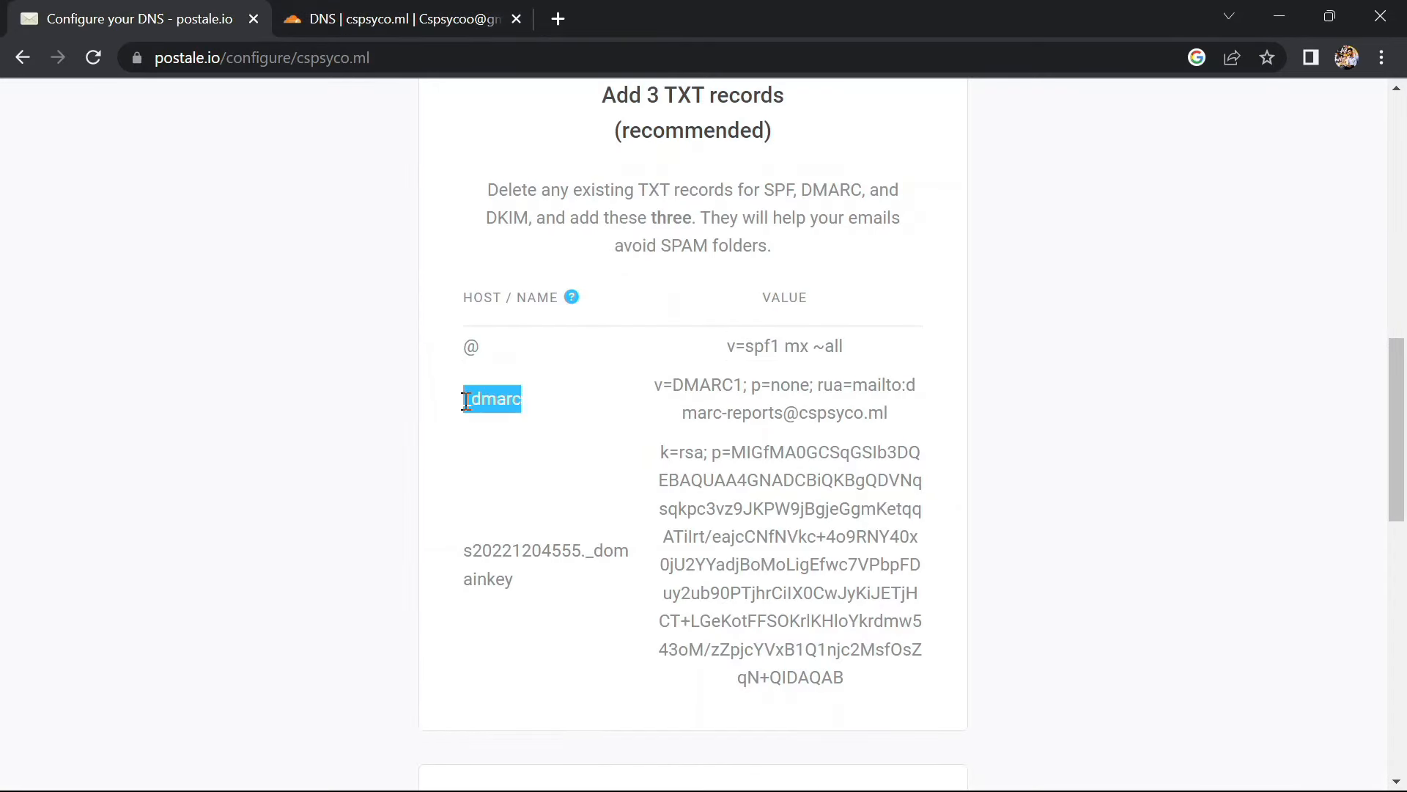
pyautogui.click(385, 2)
pyautogui.click(417, 500)
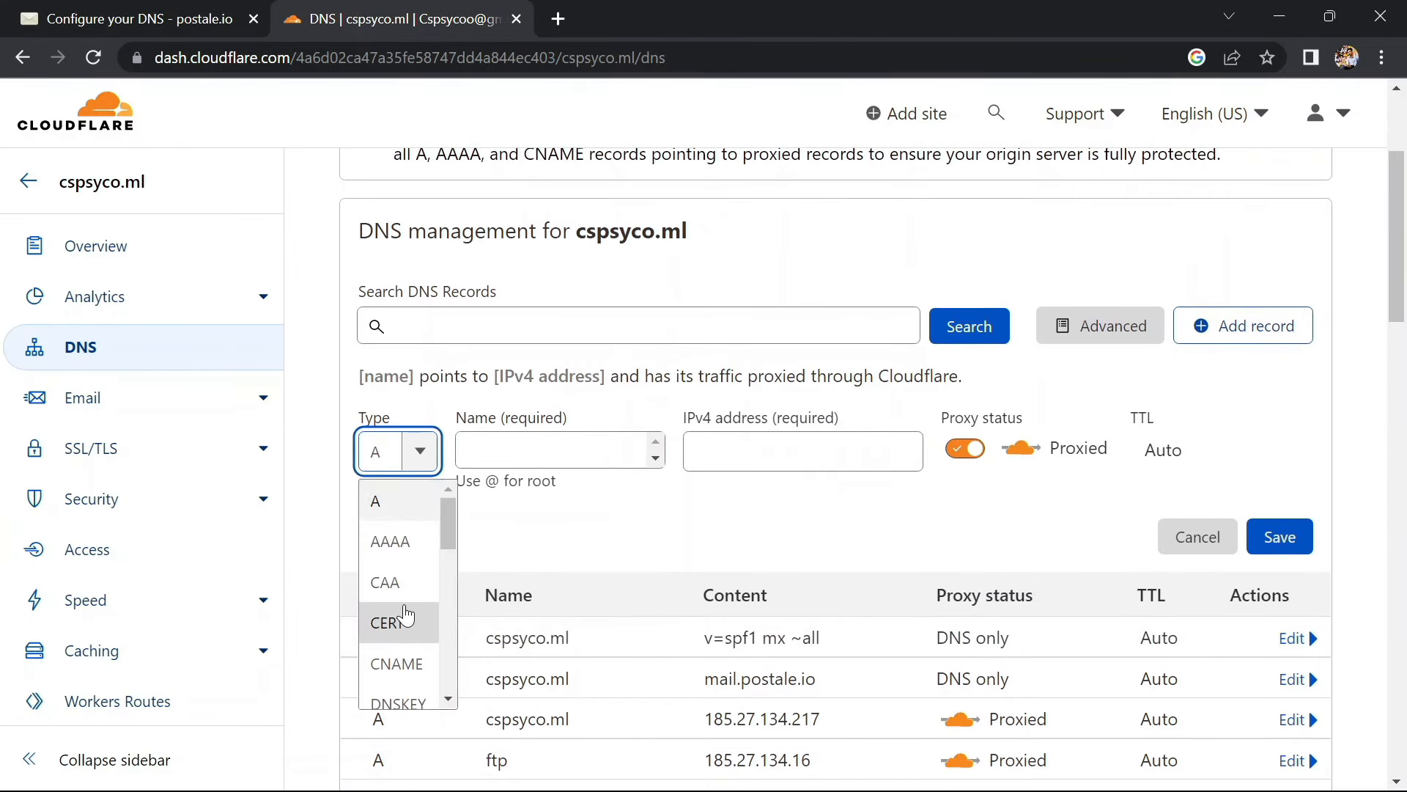
pyautogui.scroll(-5, 405, 619)
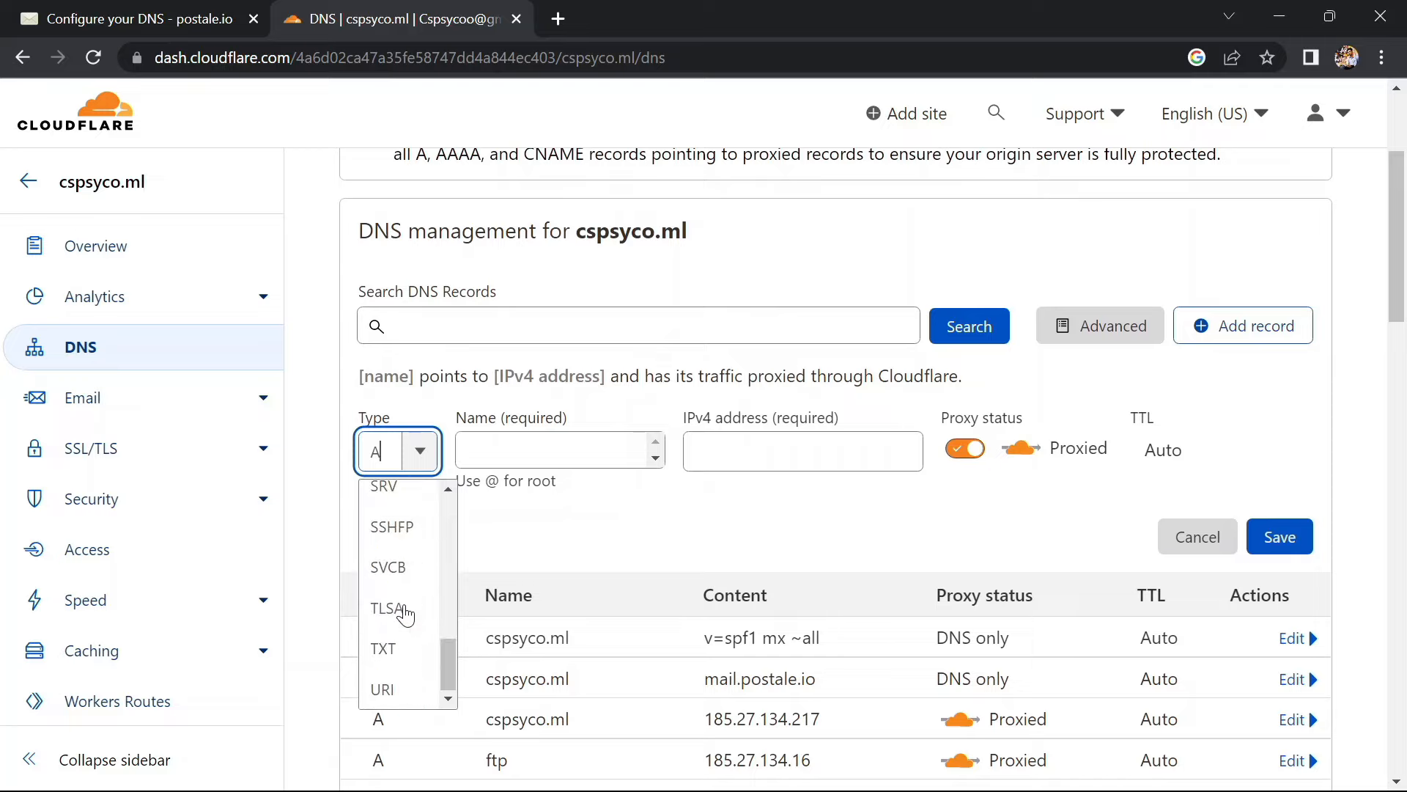
pyautogui.click(394, 651)
pyautogui.click(521, 448)
pyautogui.write('_dmarc')
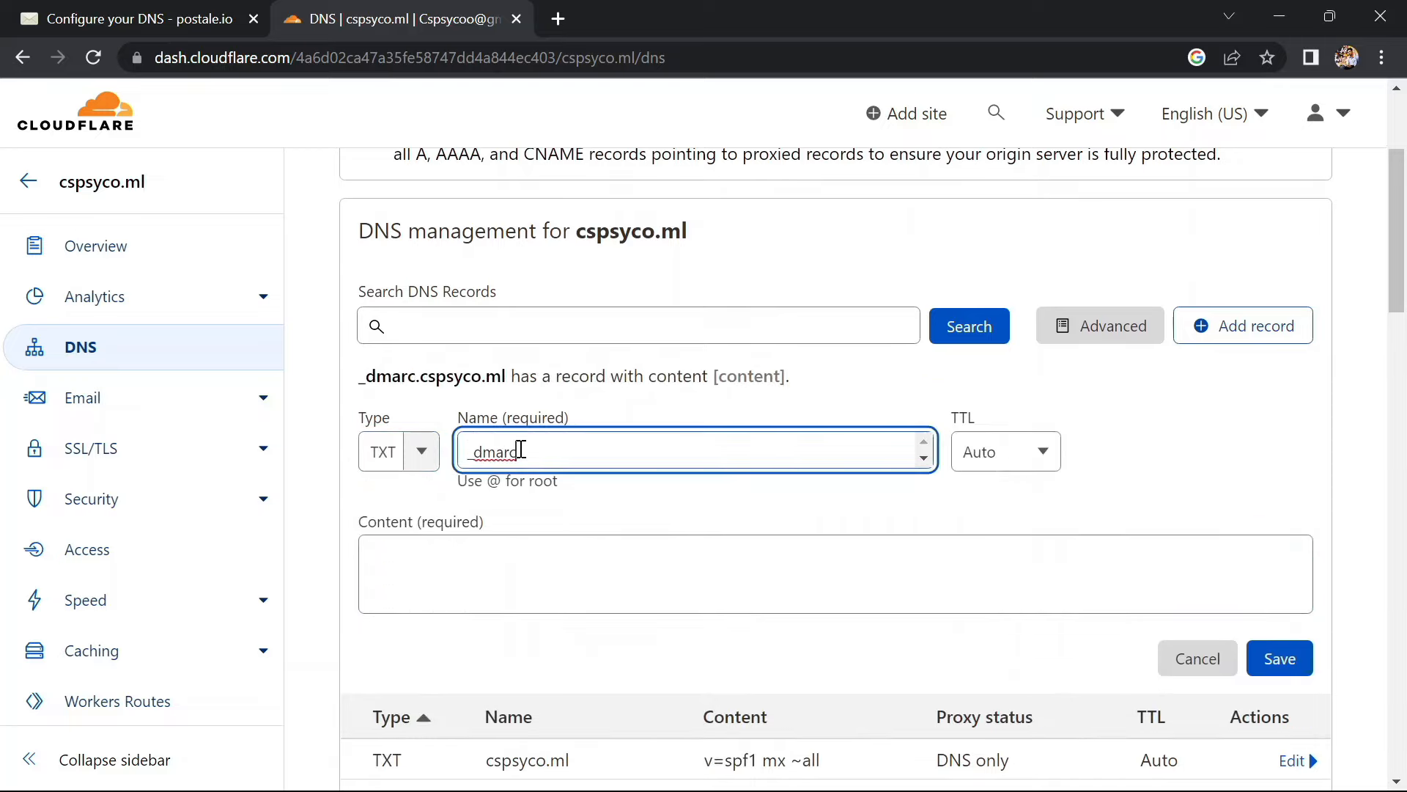
# Paste postale.io's DMARC policy (v=DMARC1; p=none; rua=...) as the content and save the record
pyautogui.click(100, 14)
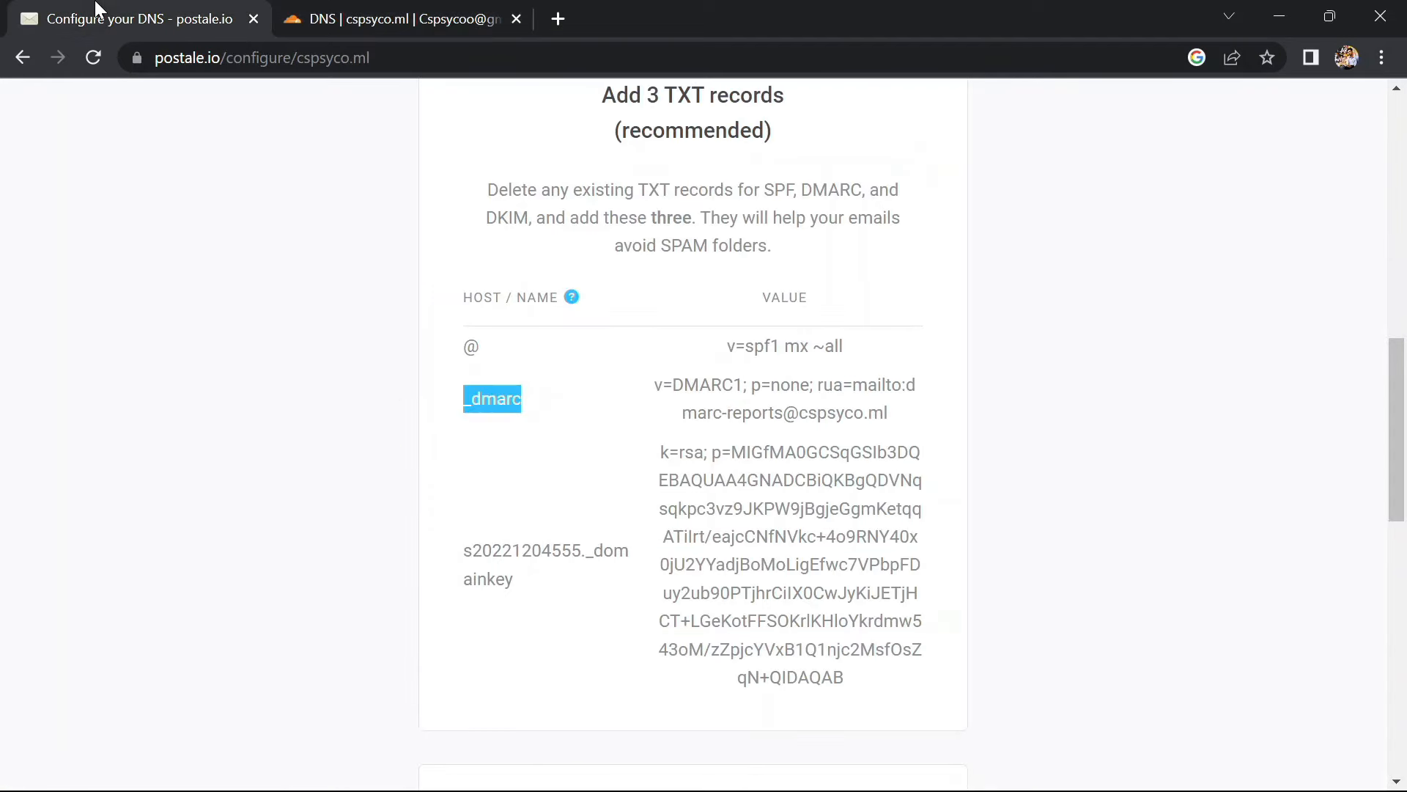
pyautogui.moveTo(655, 395); pyautogui.dragTo(888, 417)
pyautogui.hotkey('ctrl', 'c')
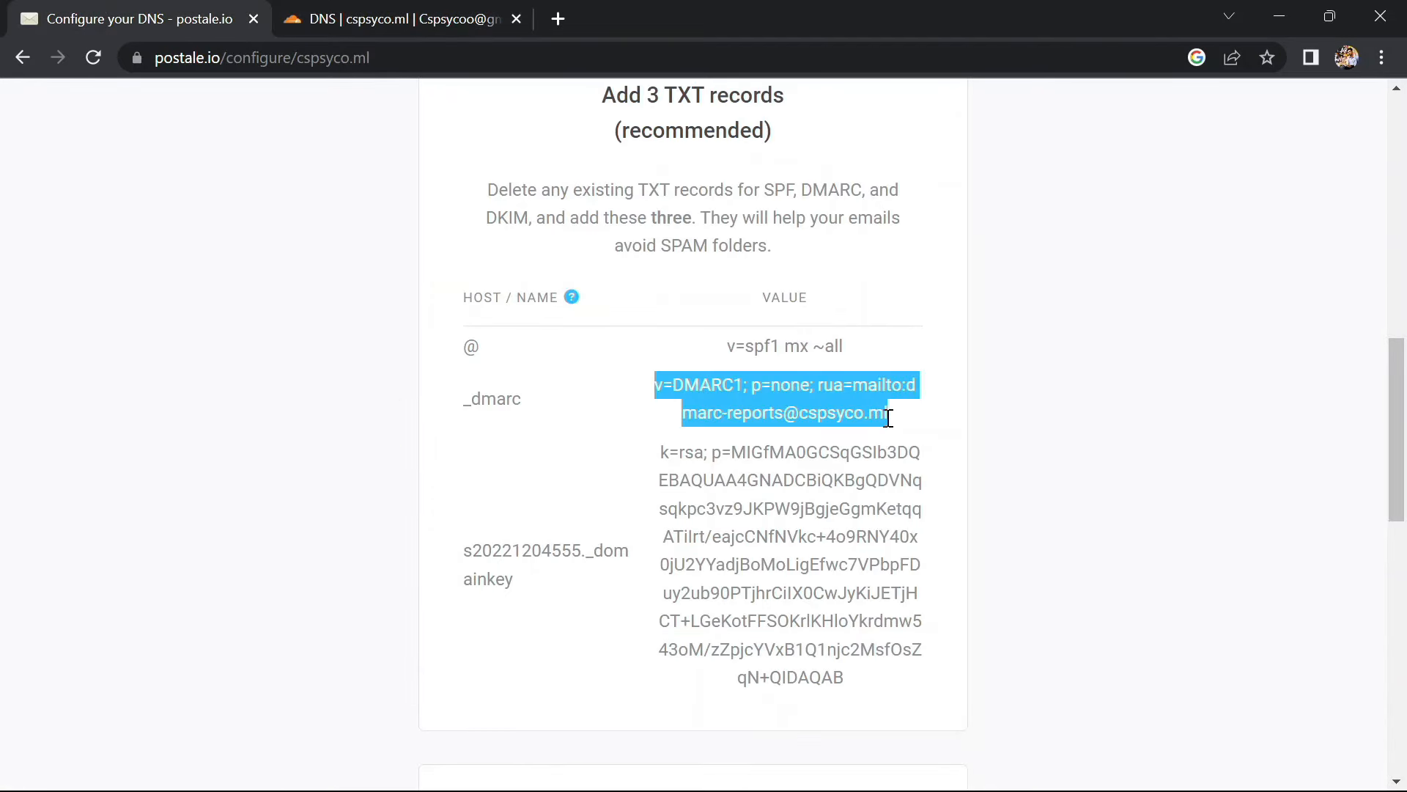
pyautogui.click(313, 15)
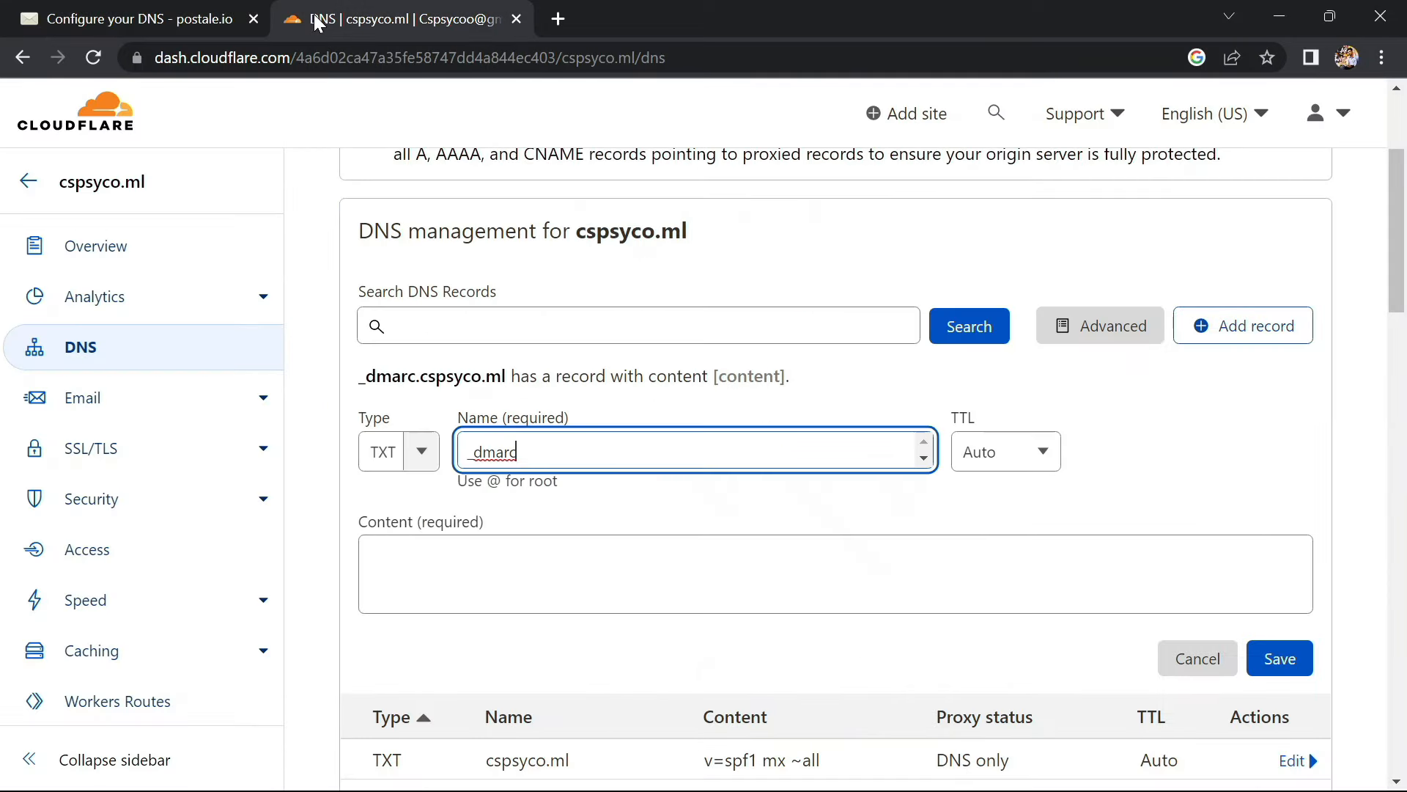
pyautogui.click(449, 552)
pyautogui.hotkey('ctrl', 'v')
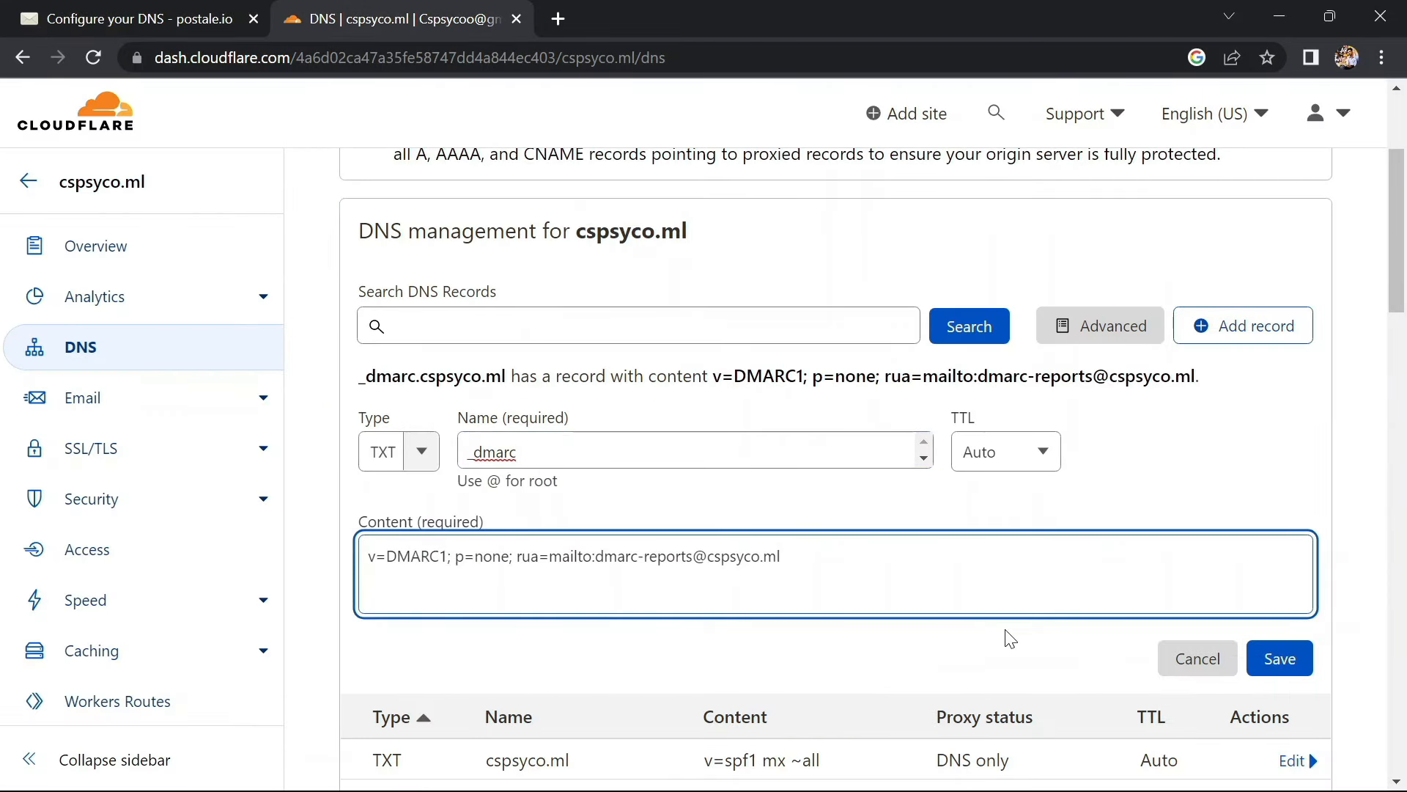
pyautogui.click(1280, 660)
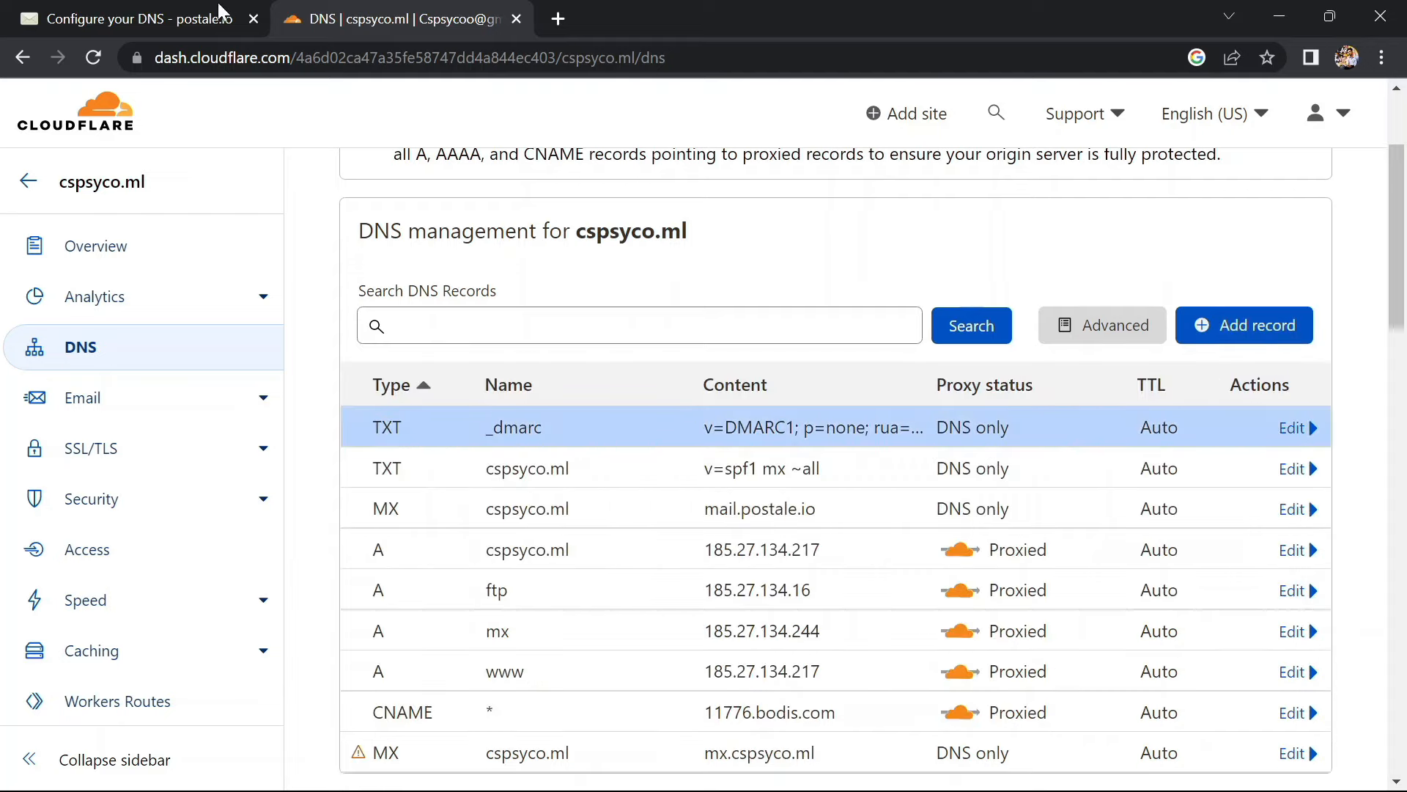
pyautogui.click(198, 11)
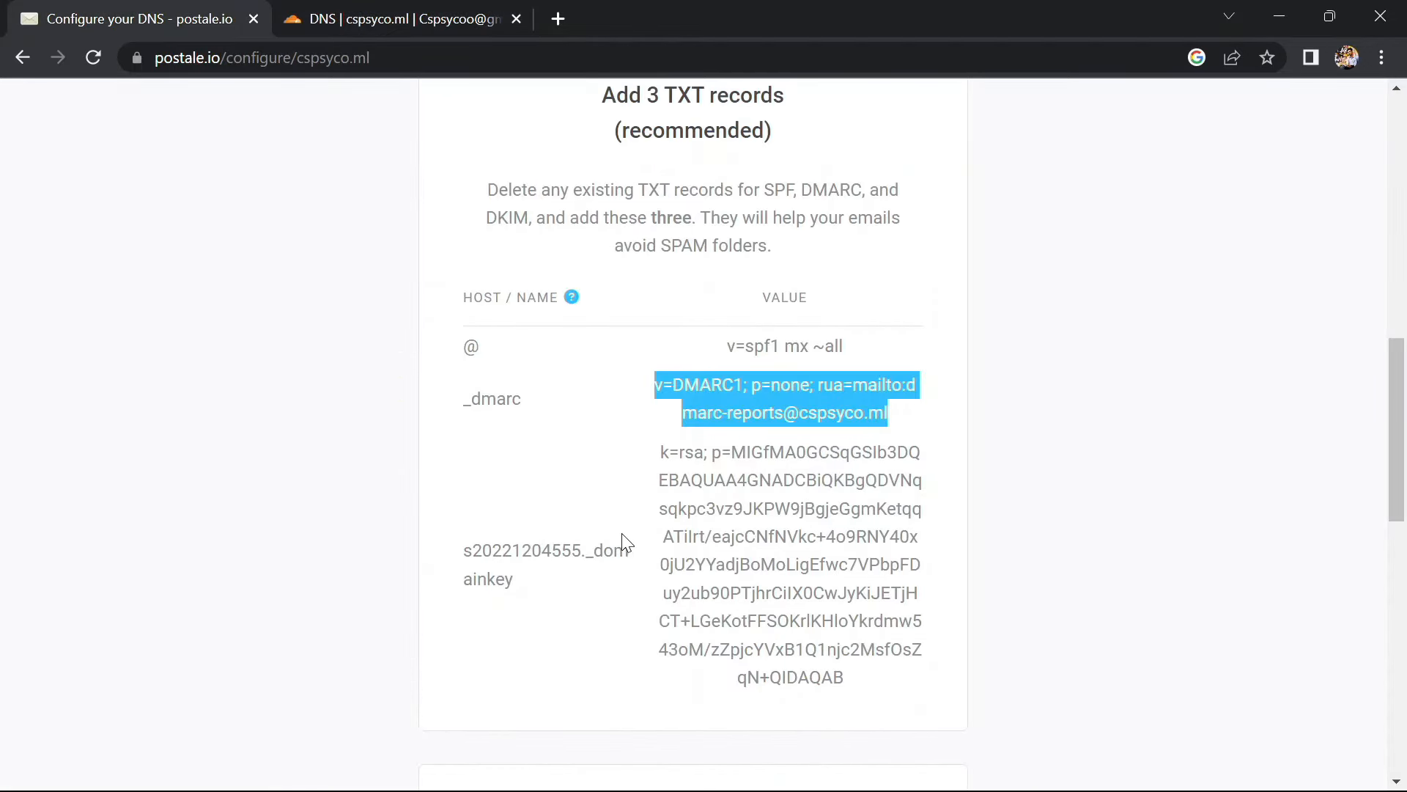
# Create a new TXT record named s20221204555._domainkey, copied from postale.io
pyautogui.moveTo(466, 551); pyautogui.dragTo(548, 588)
pyautogui.hotkey('ctrl', 'c')
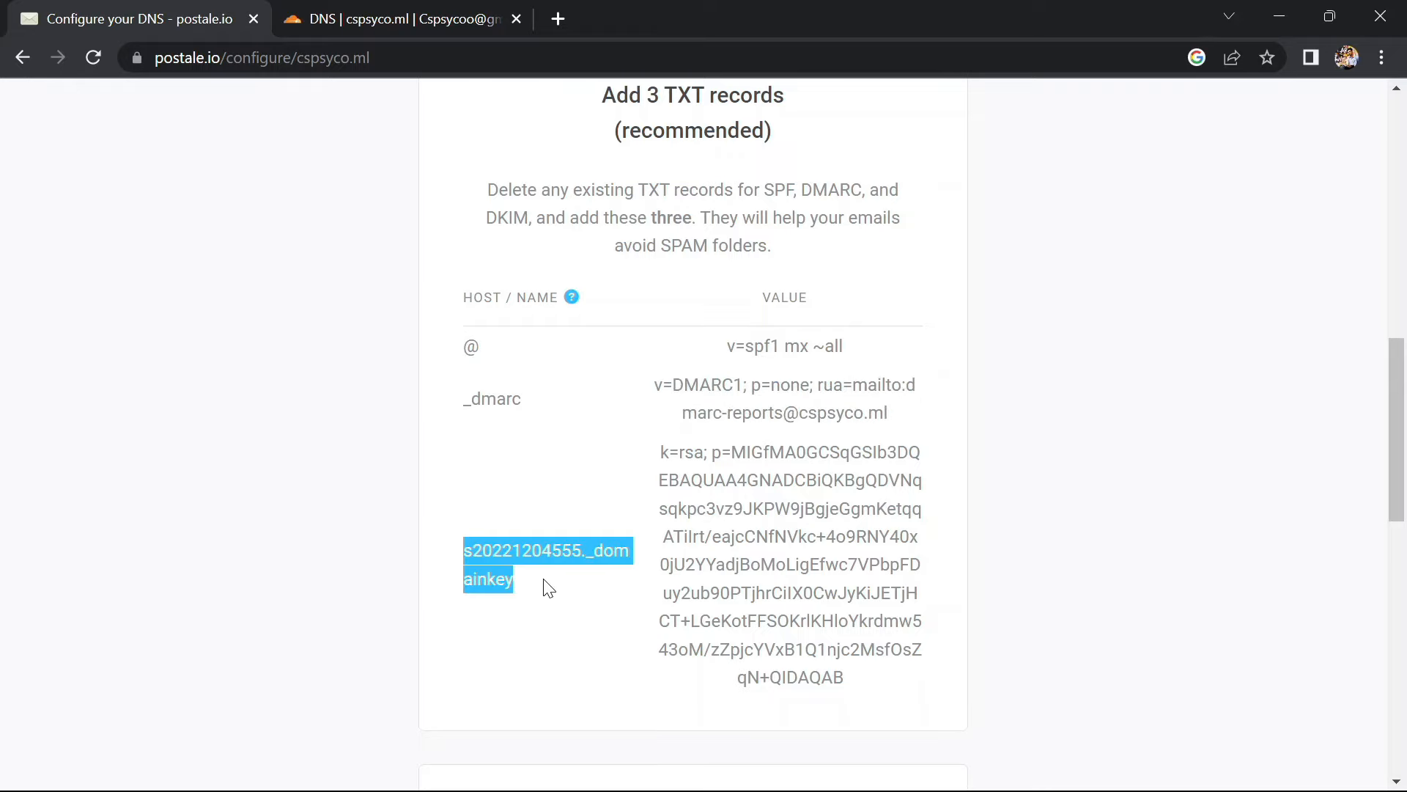
pyautogui.click(327, 20)
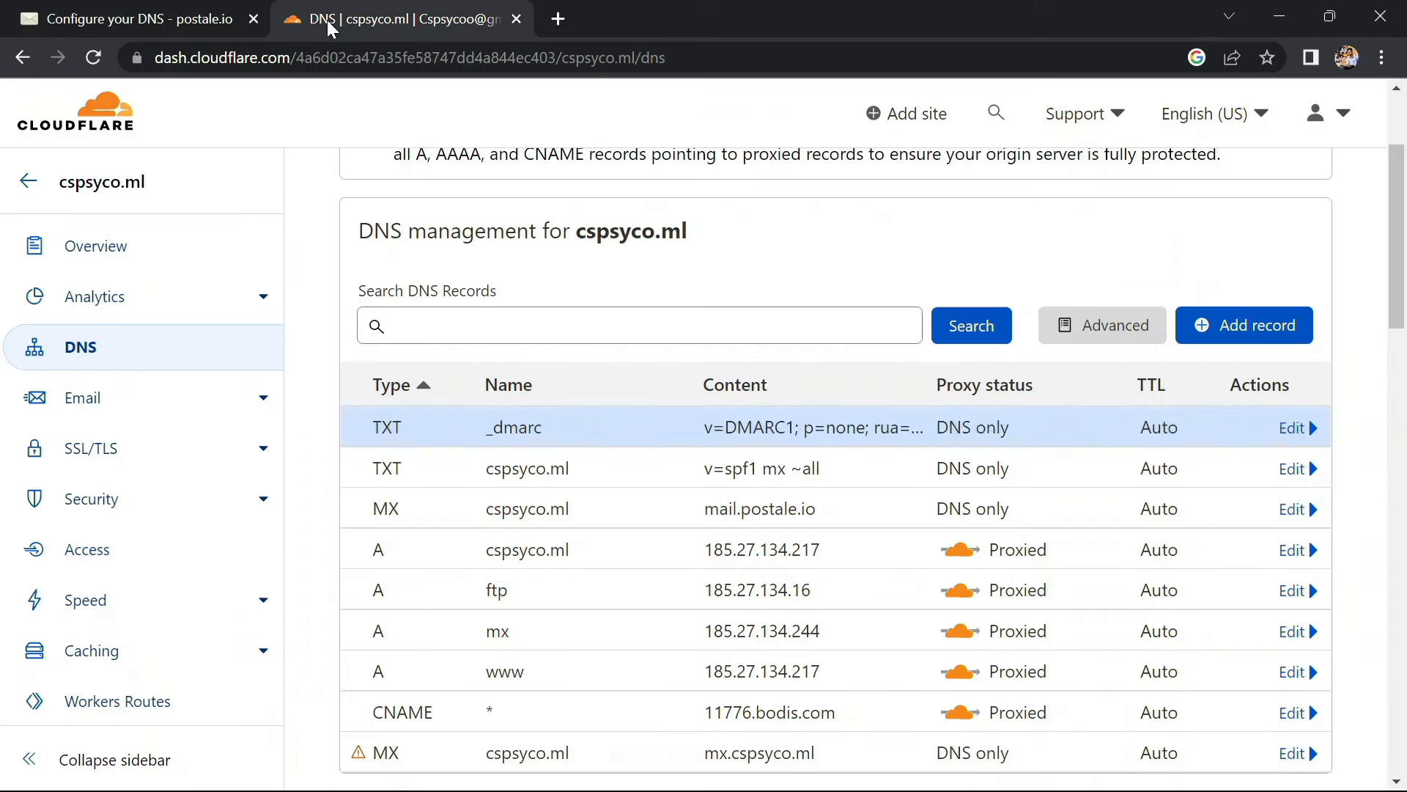
pyautogui.scroll(1, 418, 371)
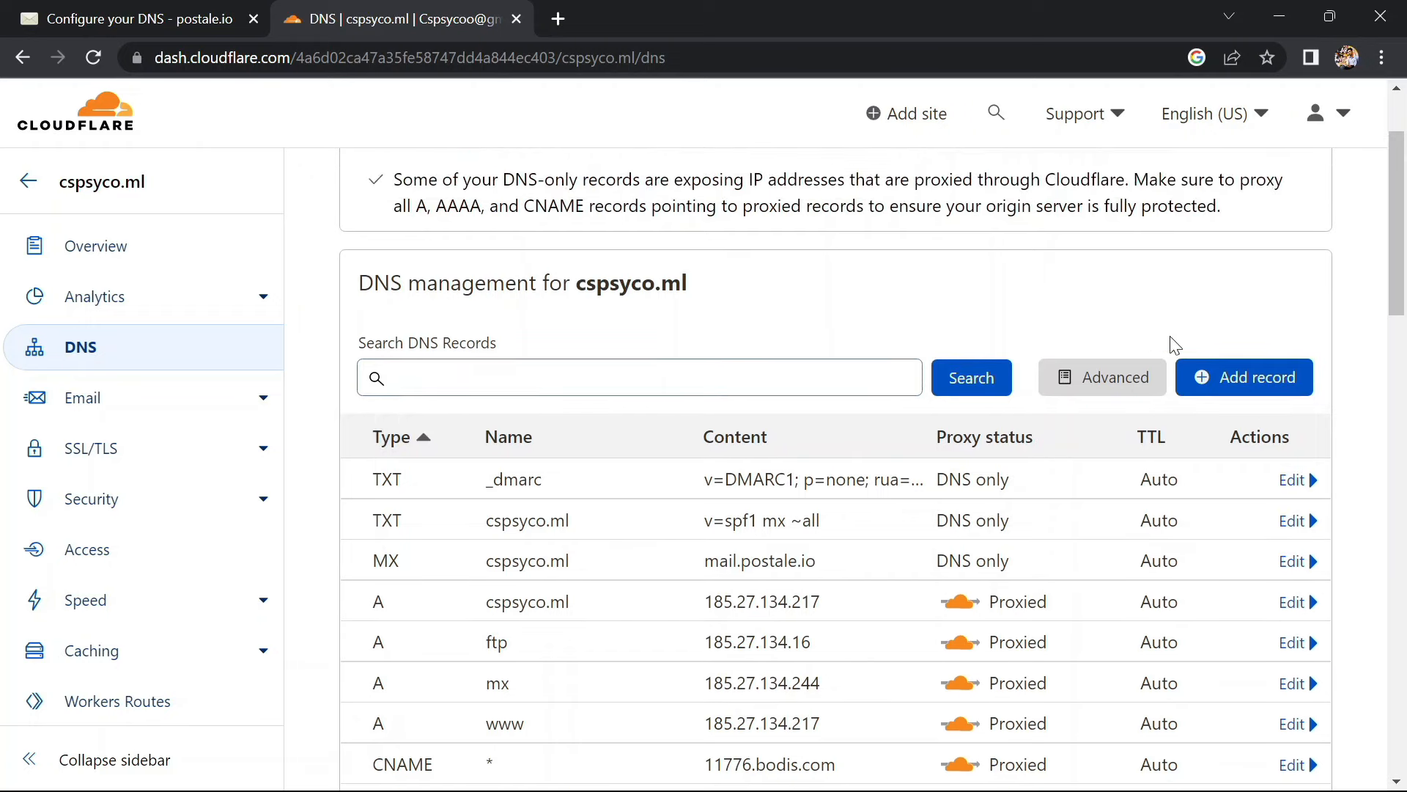
pyautogui.click(1231, 388)
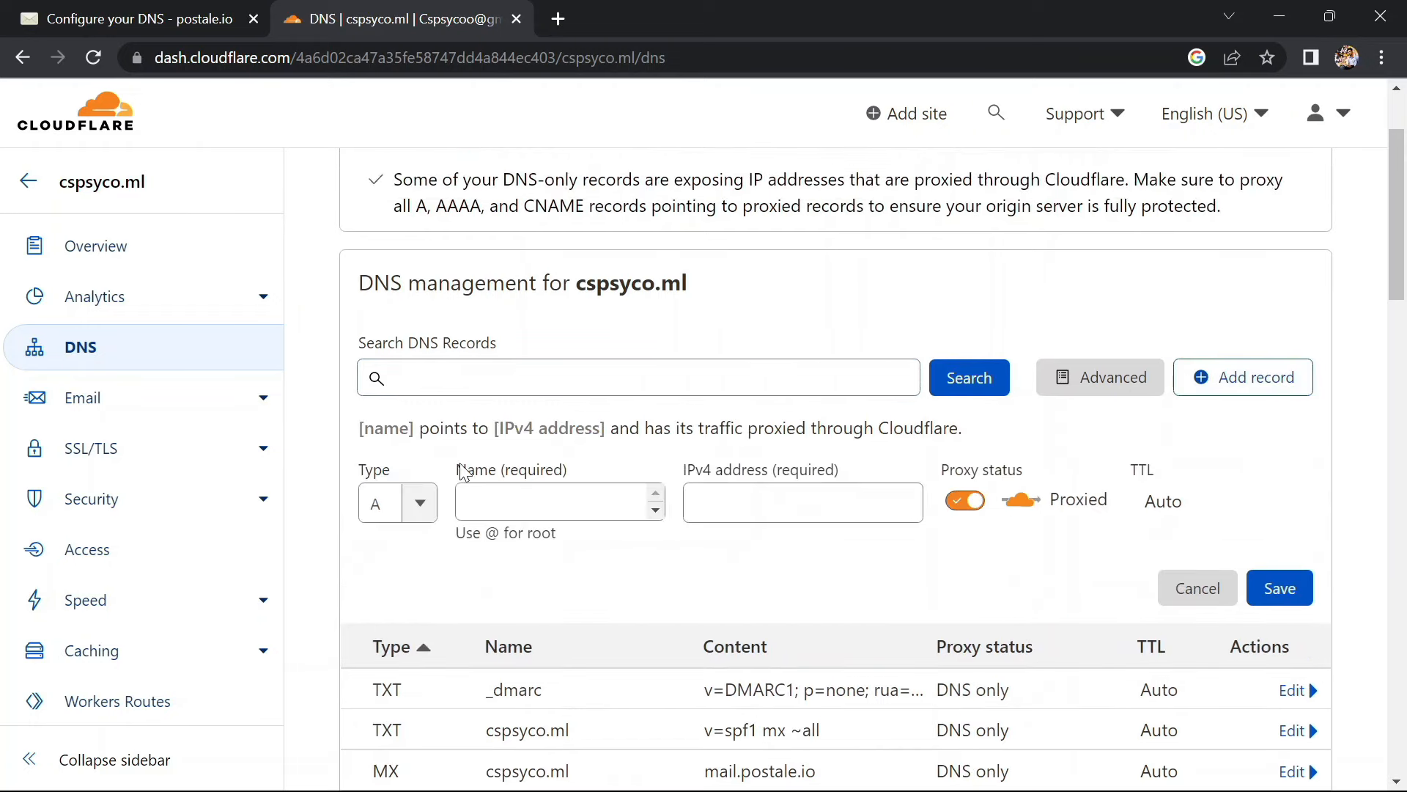
pyautogui.click(422, 501)
pyautogui.scroll(-5, 390, 650)
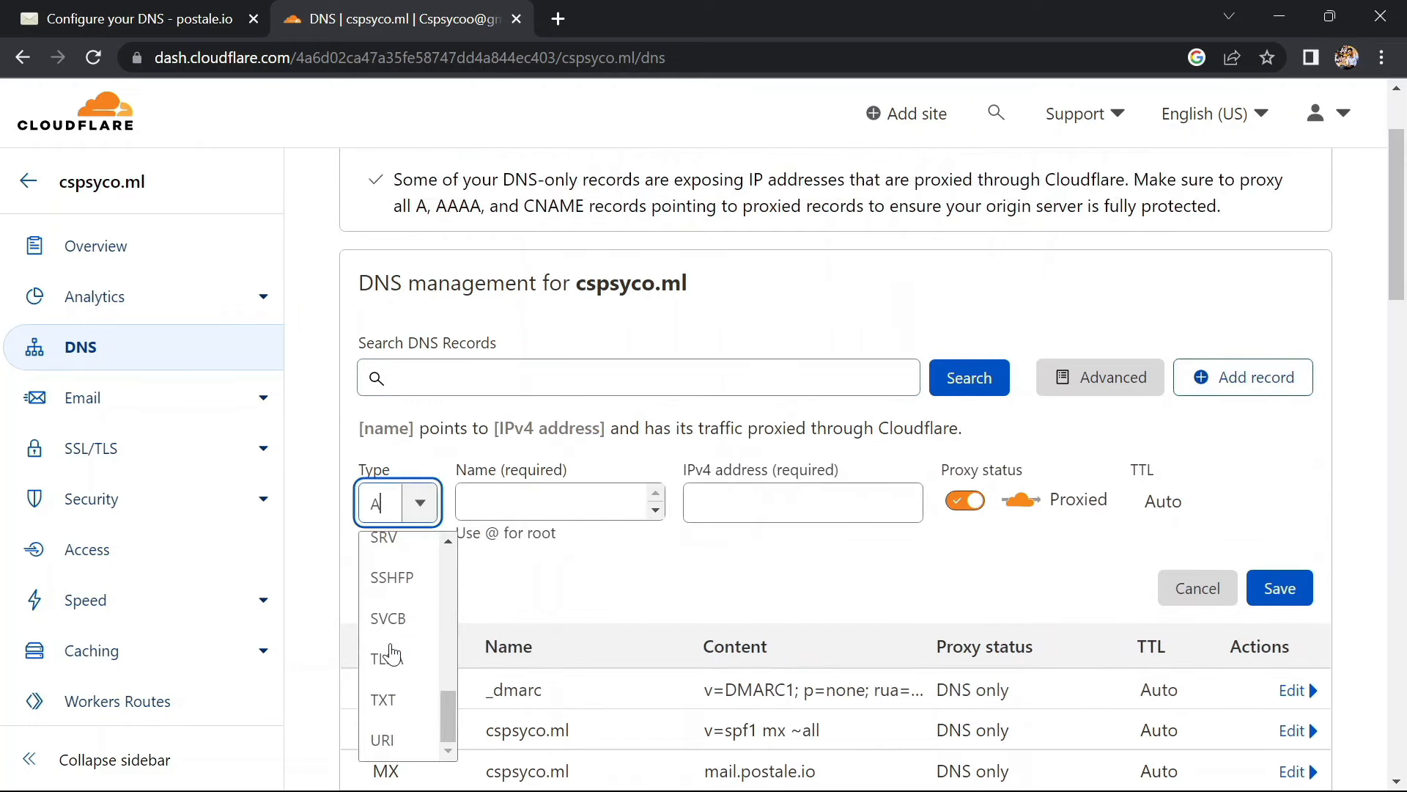
pyautogui.click(389, 697)
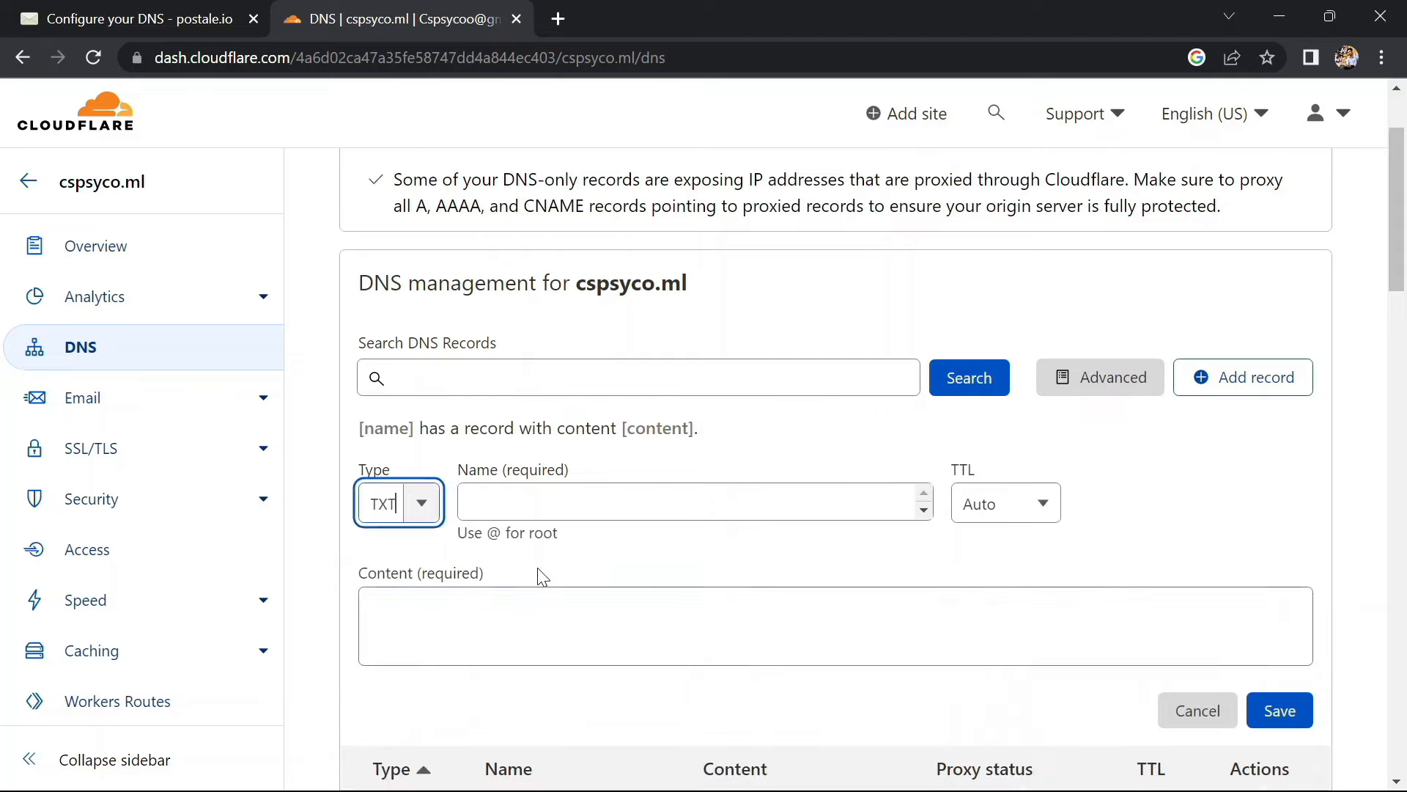
pyautogui.click(567, 501)
pyautogui.hotkey('ctrl', 'v')
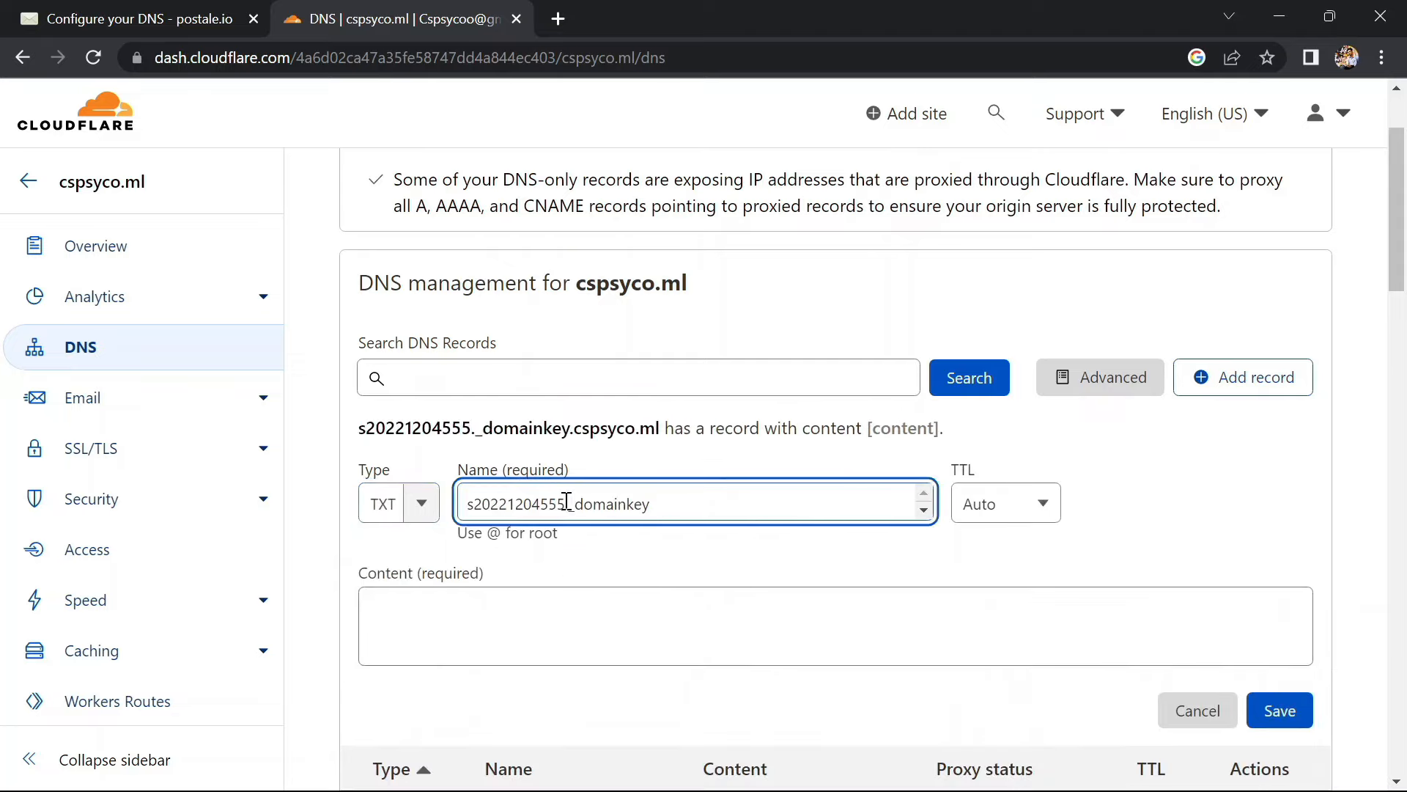
# Paste the k=rsa DKIM key from postale.io as the content and save the record
pyautogui.click(151, 10)
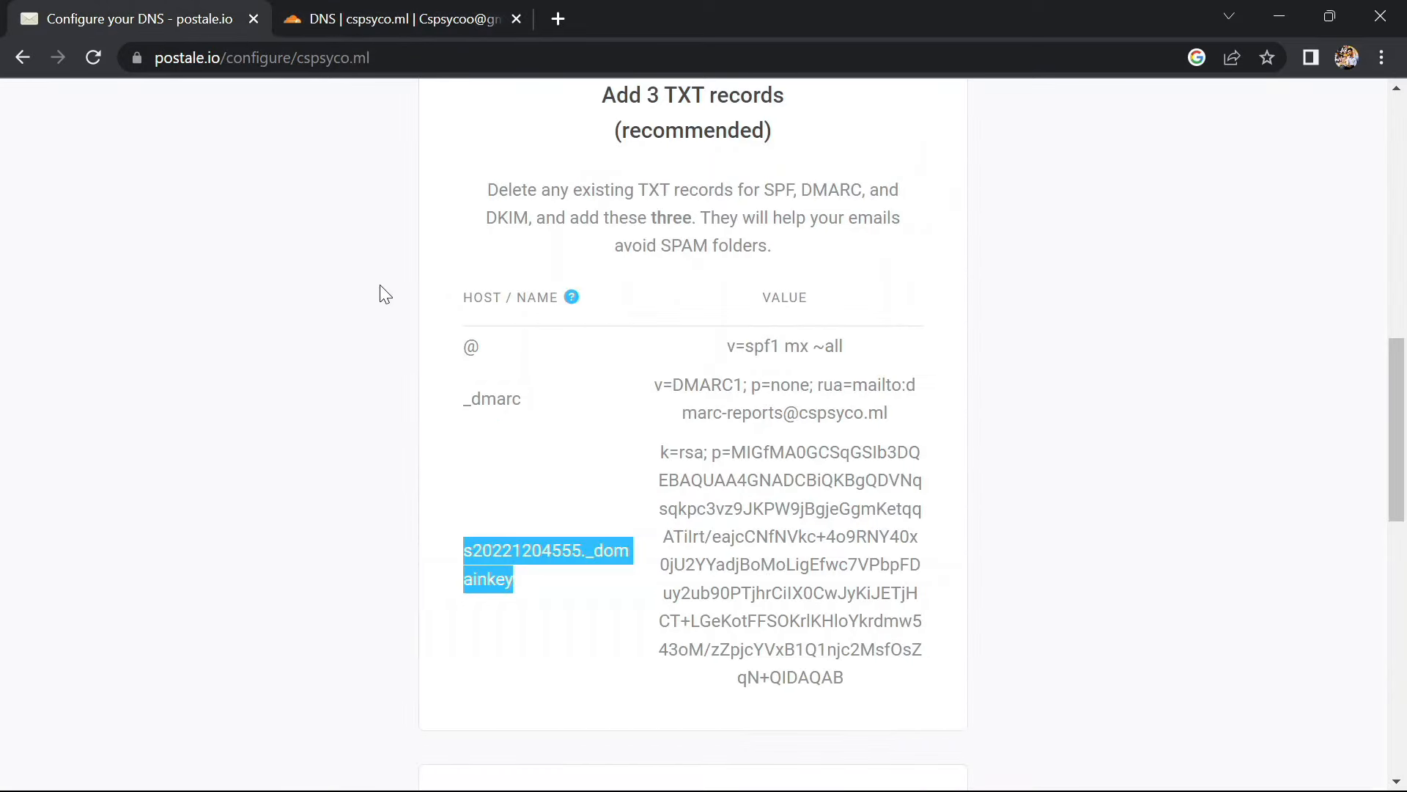
pyautogui.moveTo(663, 453); pyautogui.dragTo(907, 696)
pyautogui.hotkey('ctrl', 'c')
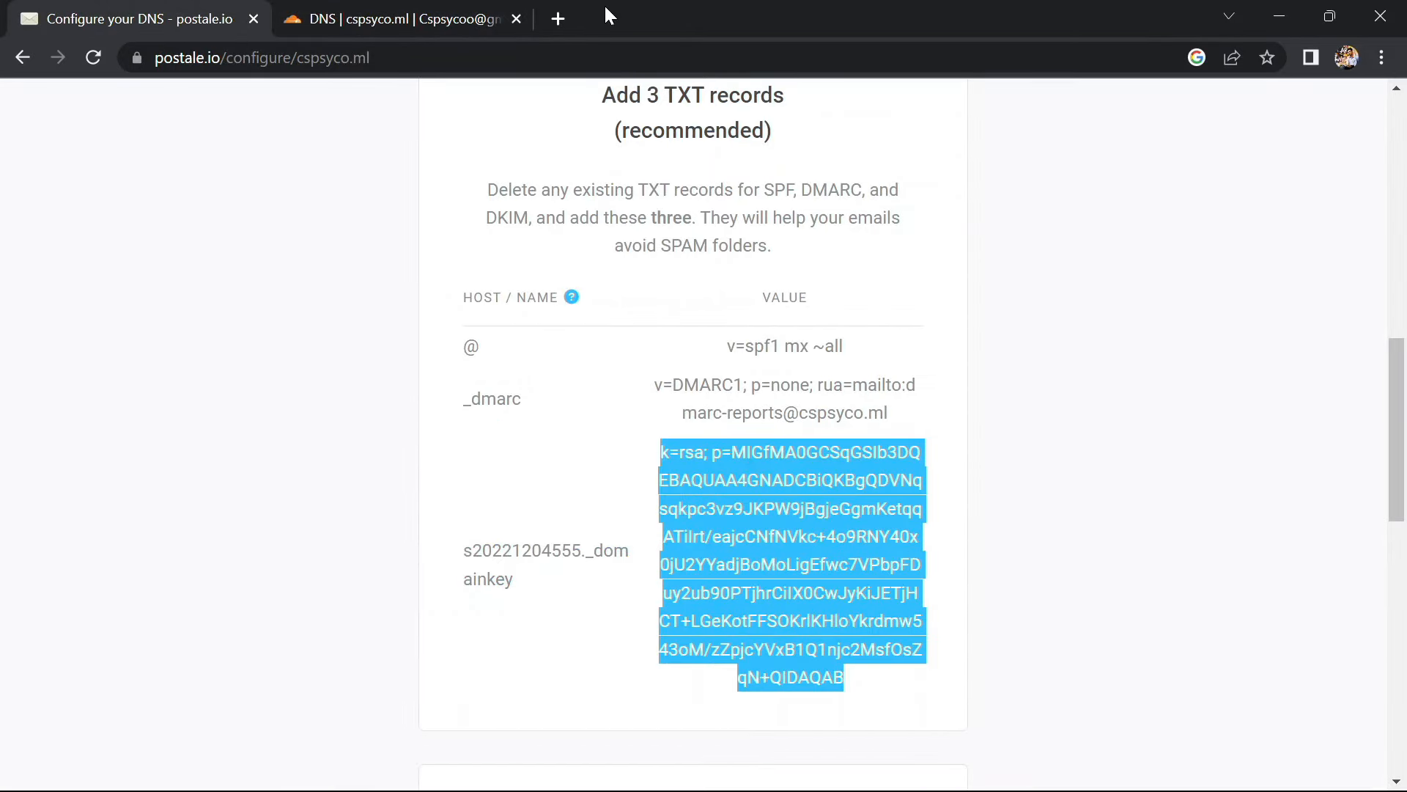
pyautogui.click(412, 16)
pyautogui.click(443, 613)
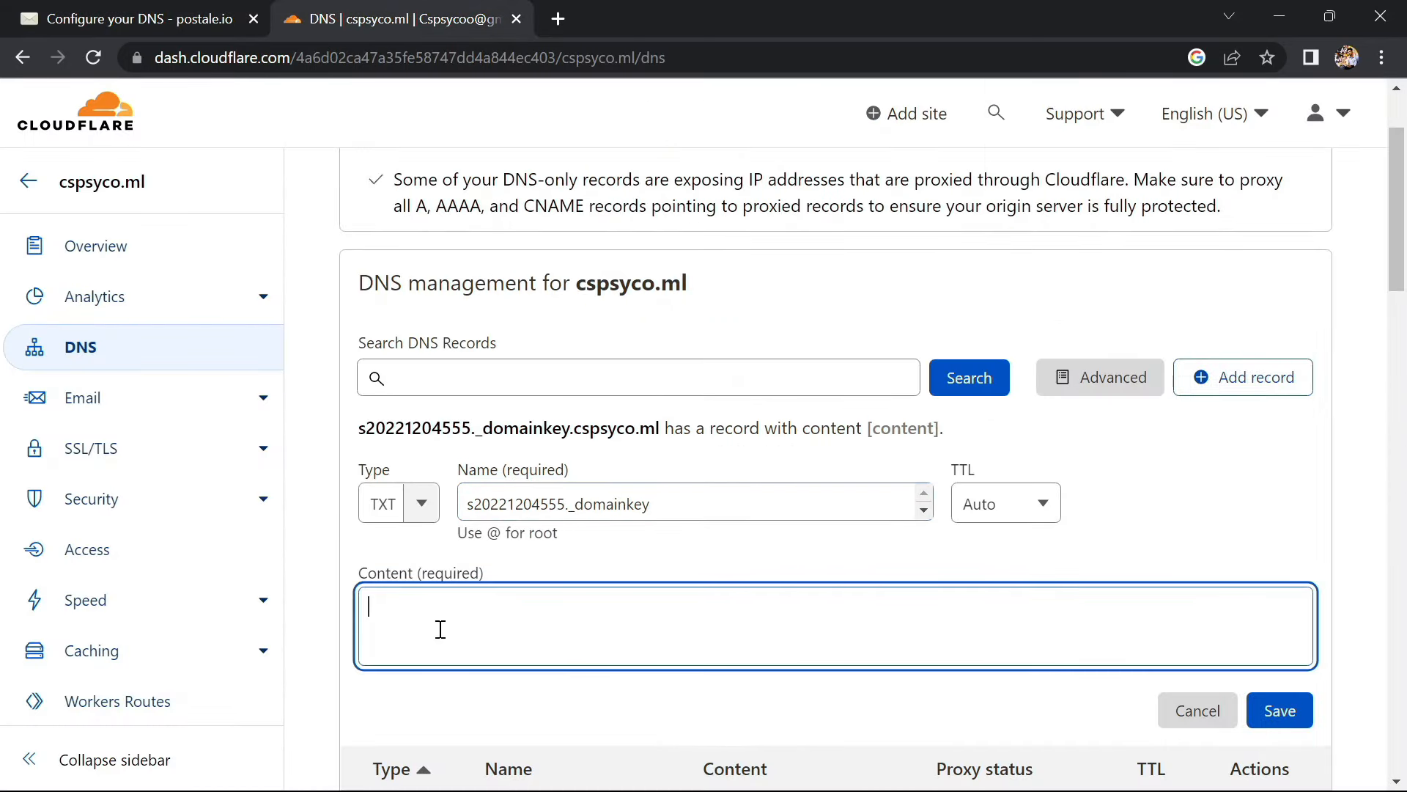
pyautogui.hotkey('ctrl', 'v')
pyautogui.scroll(-1, 678, 649)
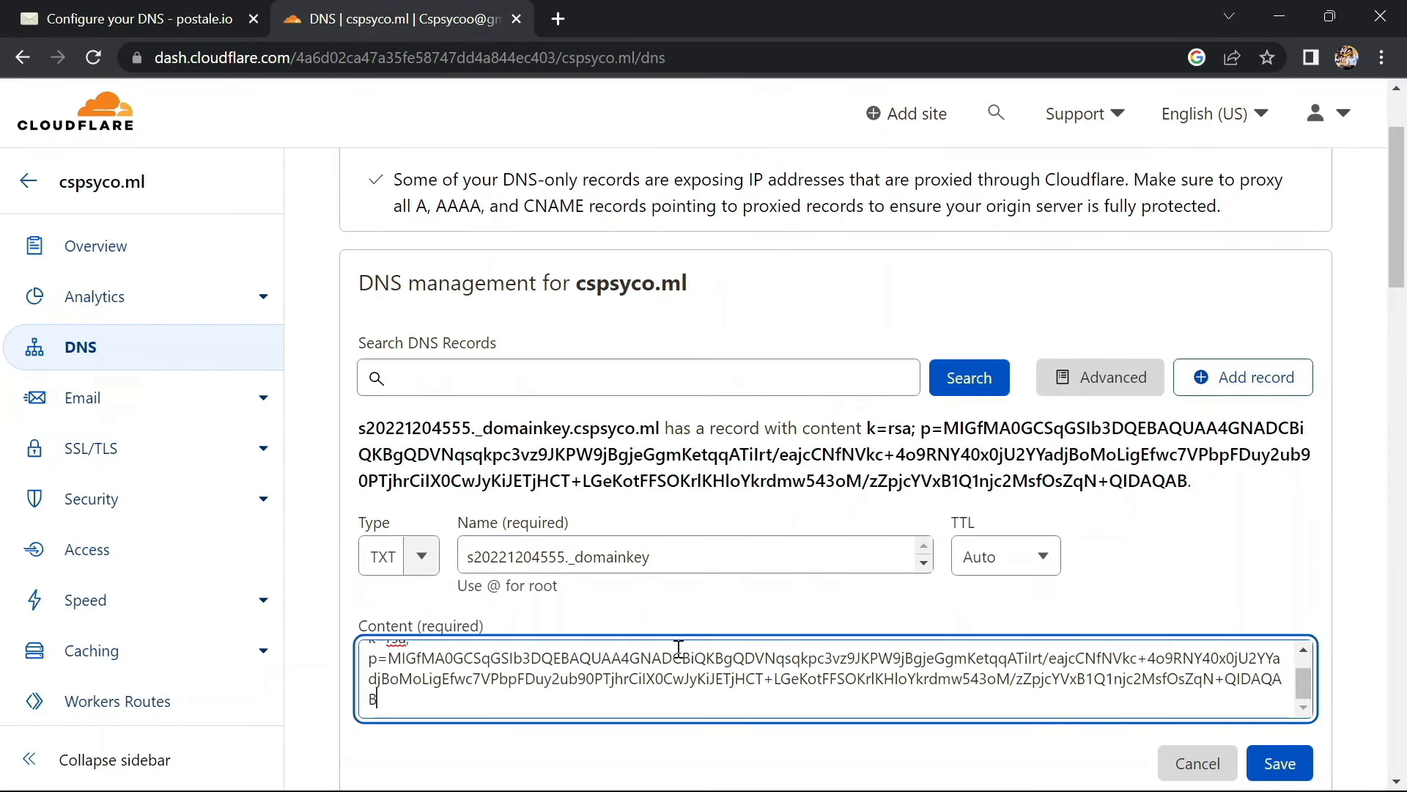
pyautogui.click(1296, 762)
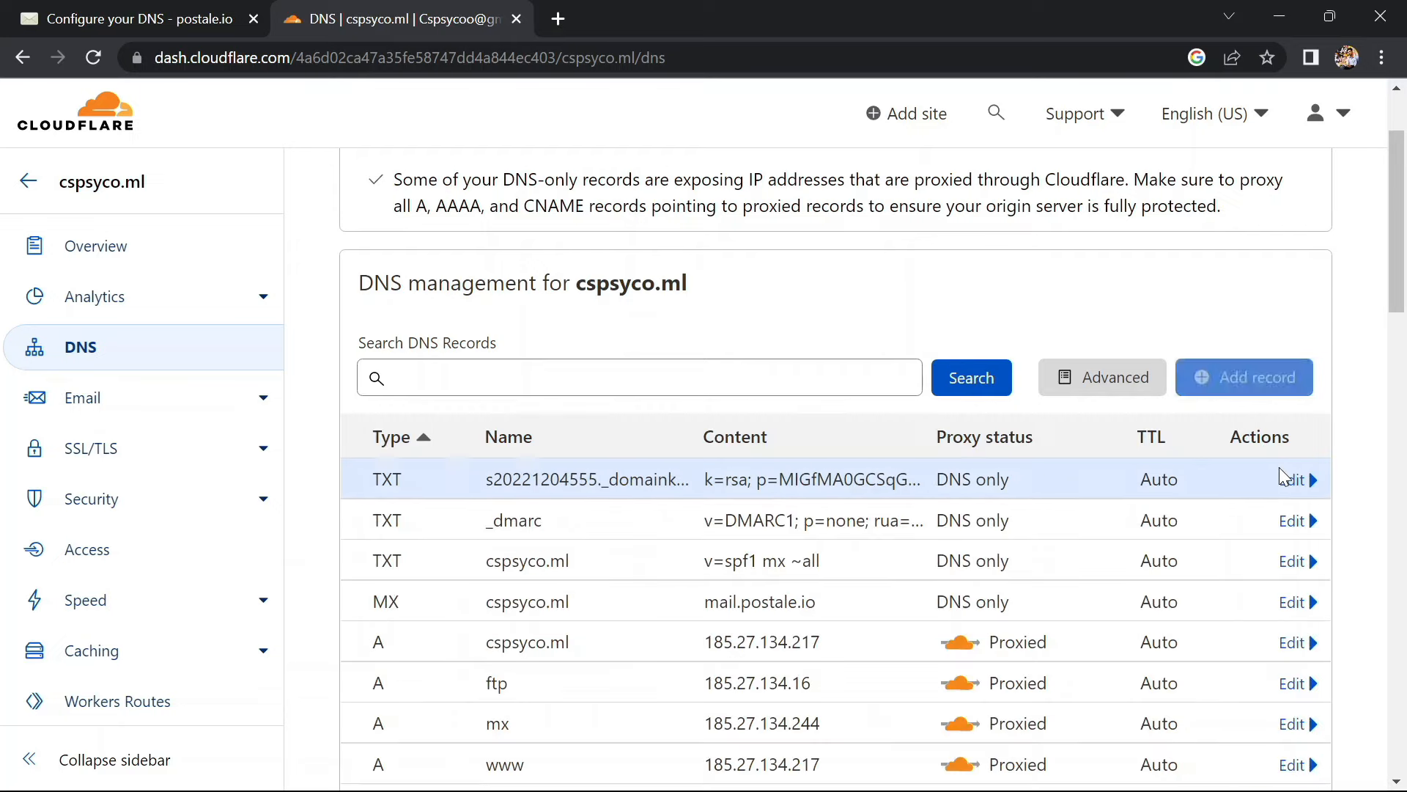
# Copy the autoconfig host name from postale.io and start a fresh Cloudflare DNS record
pyautogui.scroll(-2, 1280, 469)
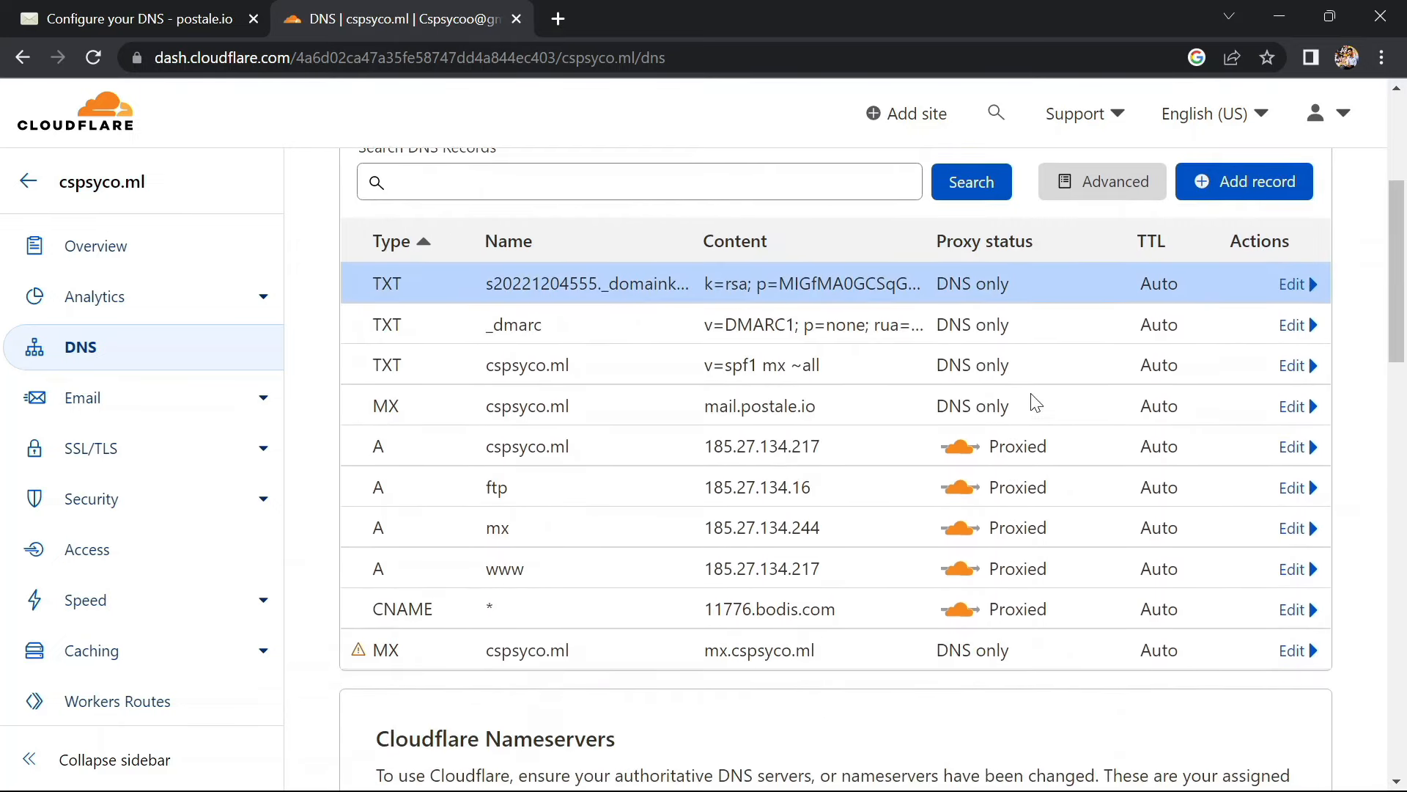
pyautogui.click(169, 14)
pyautogui.scroll(-5, 629, 449)
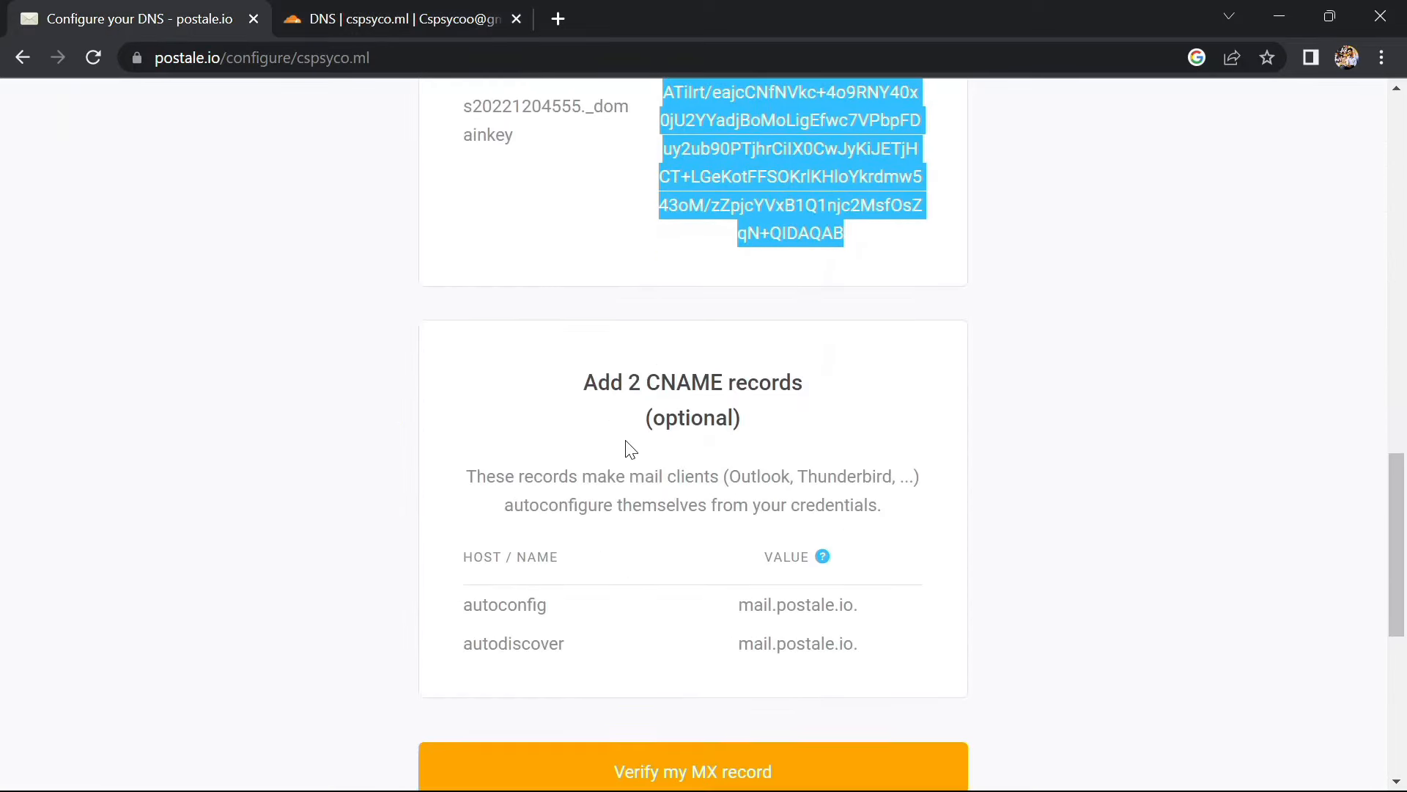
pyautogui.scroll(-2, 629, 449)
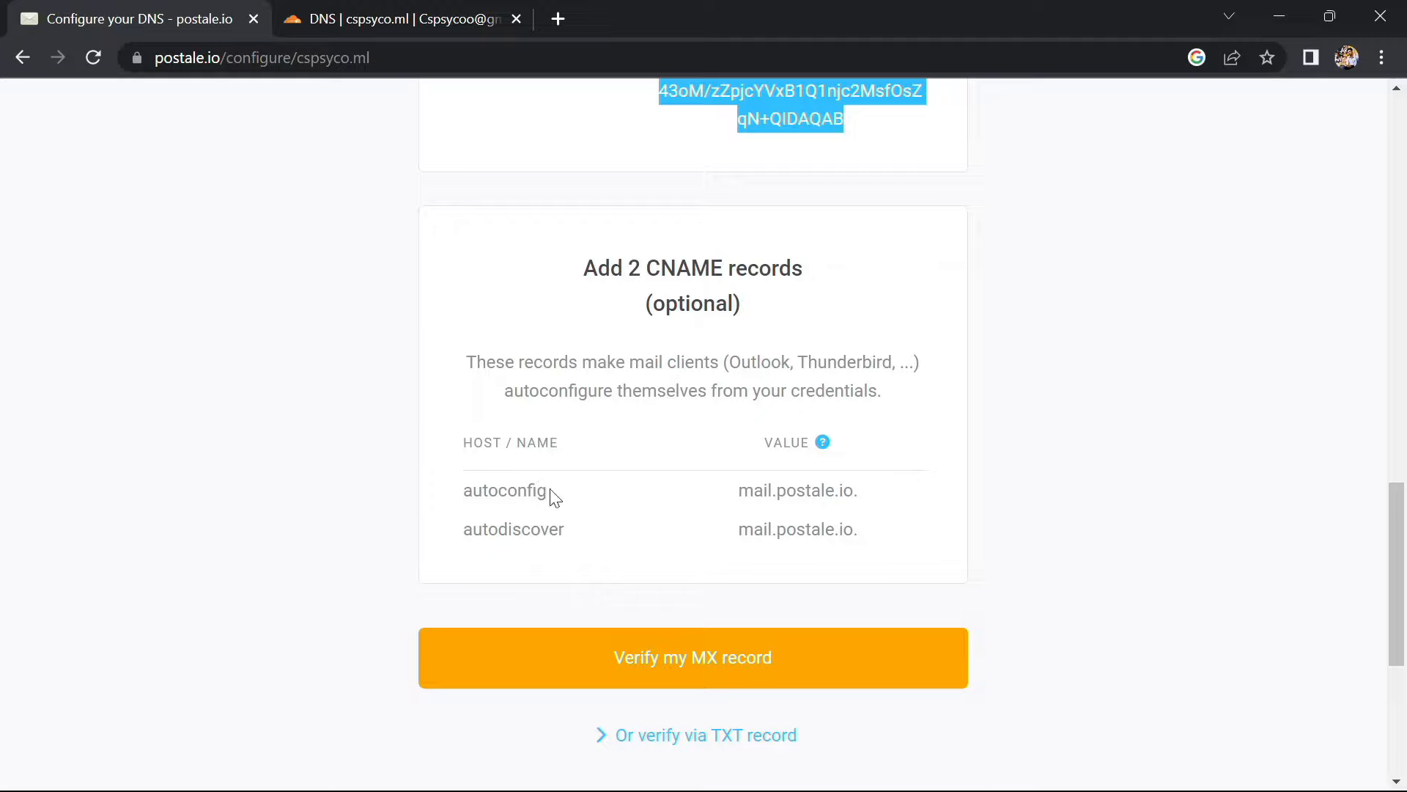
pyautogui.moveTo(555, 498); pyautogui.dragTo(466, 493)
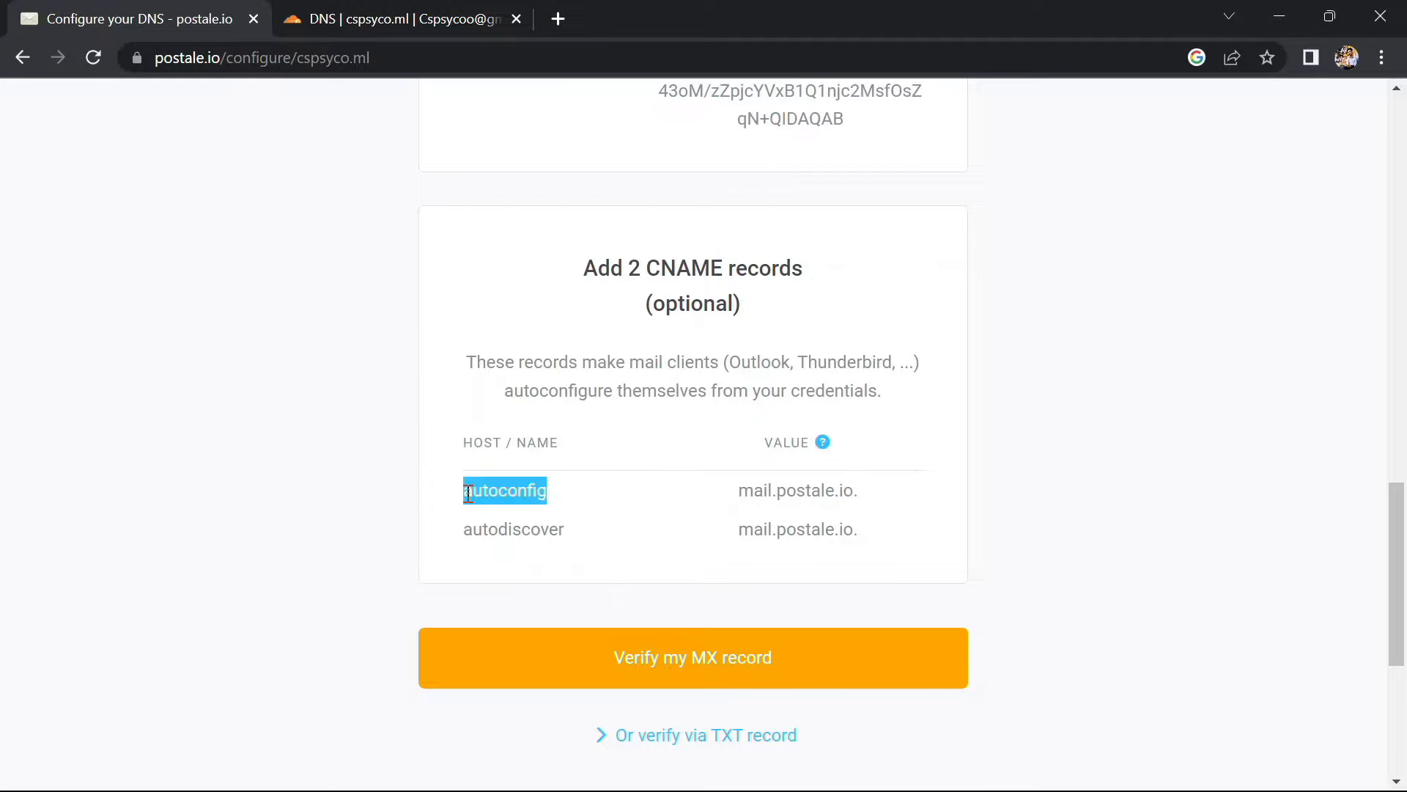
pyautogui.click(316, 15)
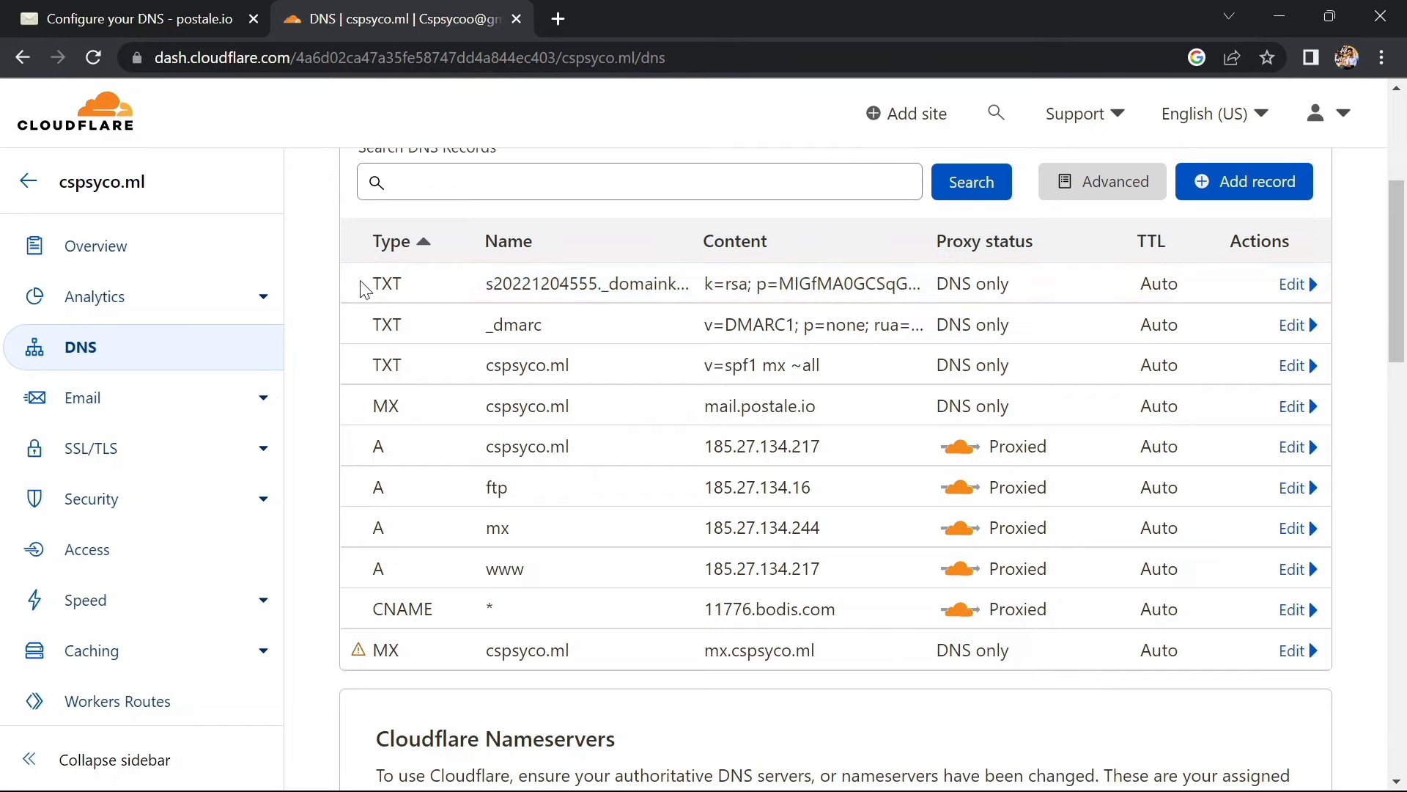
pyautogui.scroll(1, 418, 272)
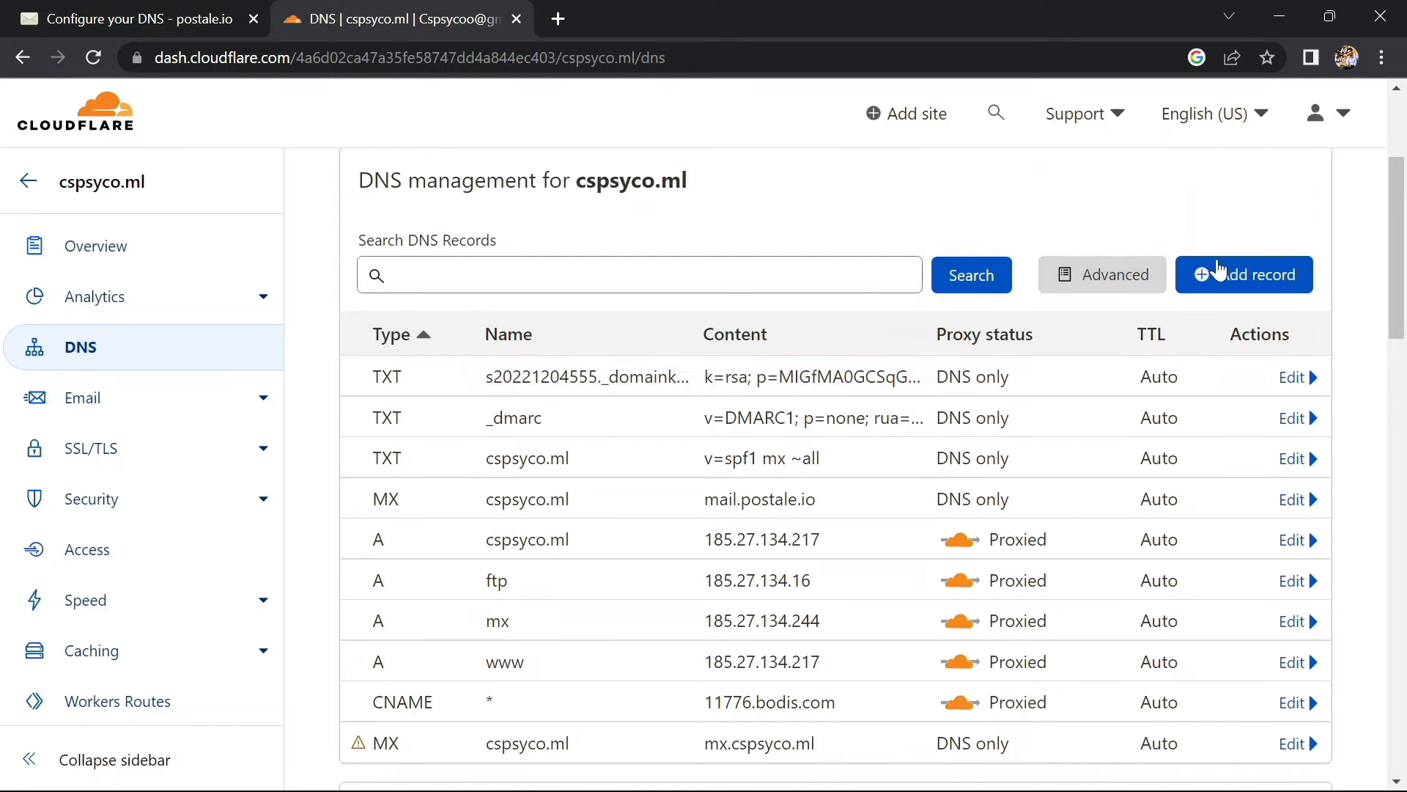
pyautogui.click(1219, 271)
pyautogui.click(408, 399)
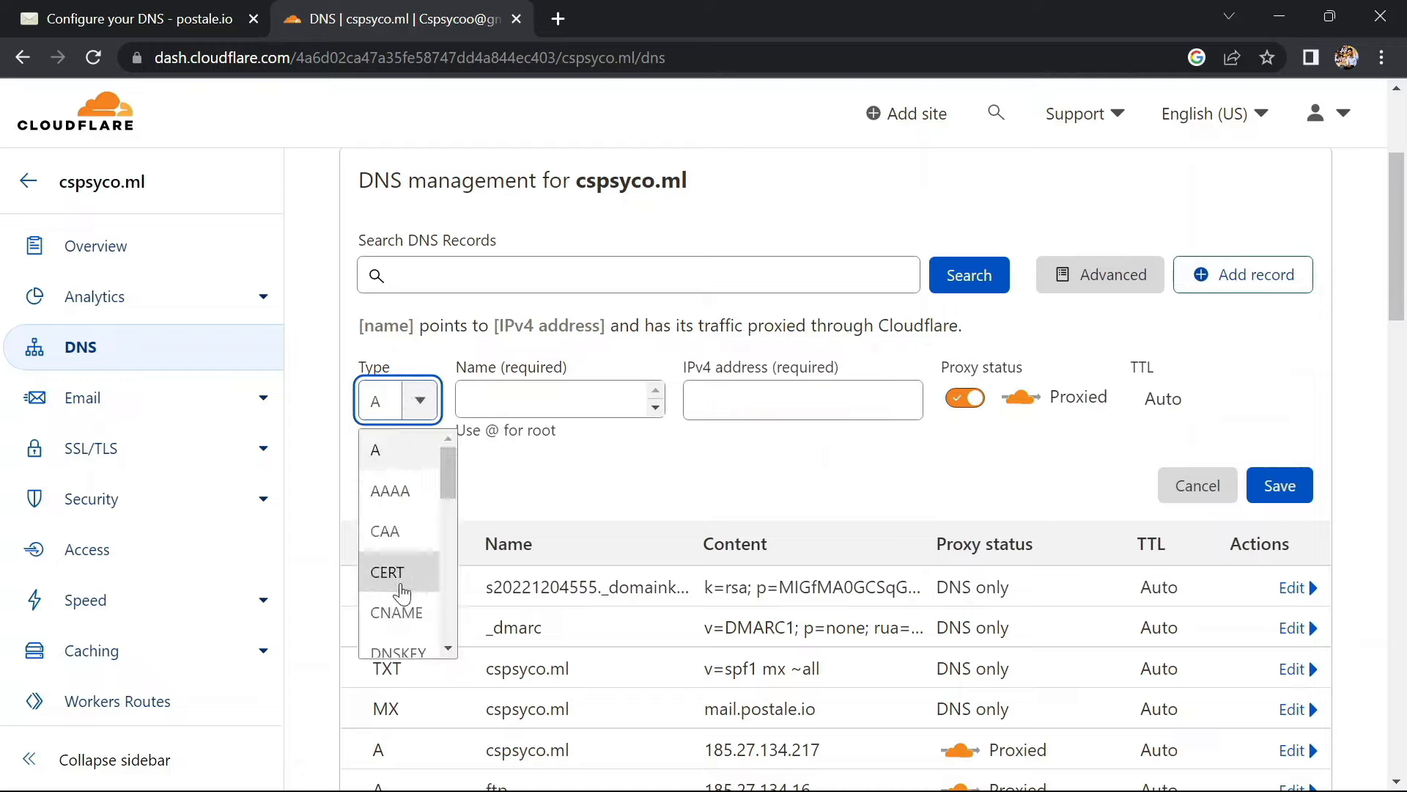
# Make the record a CNAME named autoconfig, correcting a wrongly pasted name
pyautogui.click(401, 615)
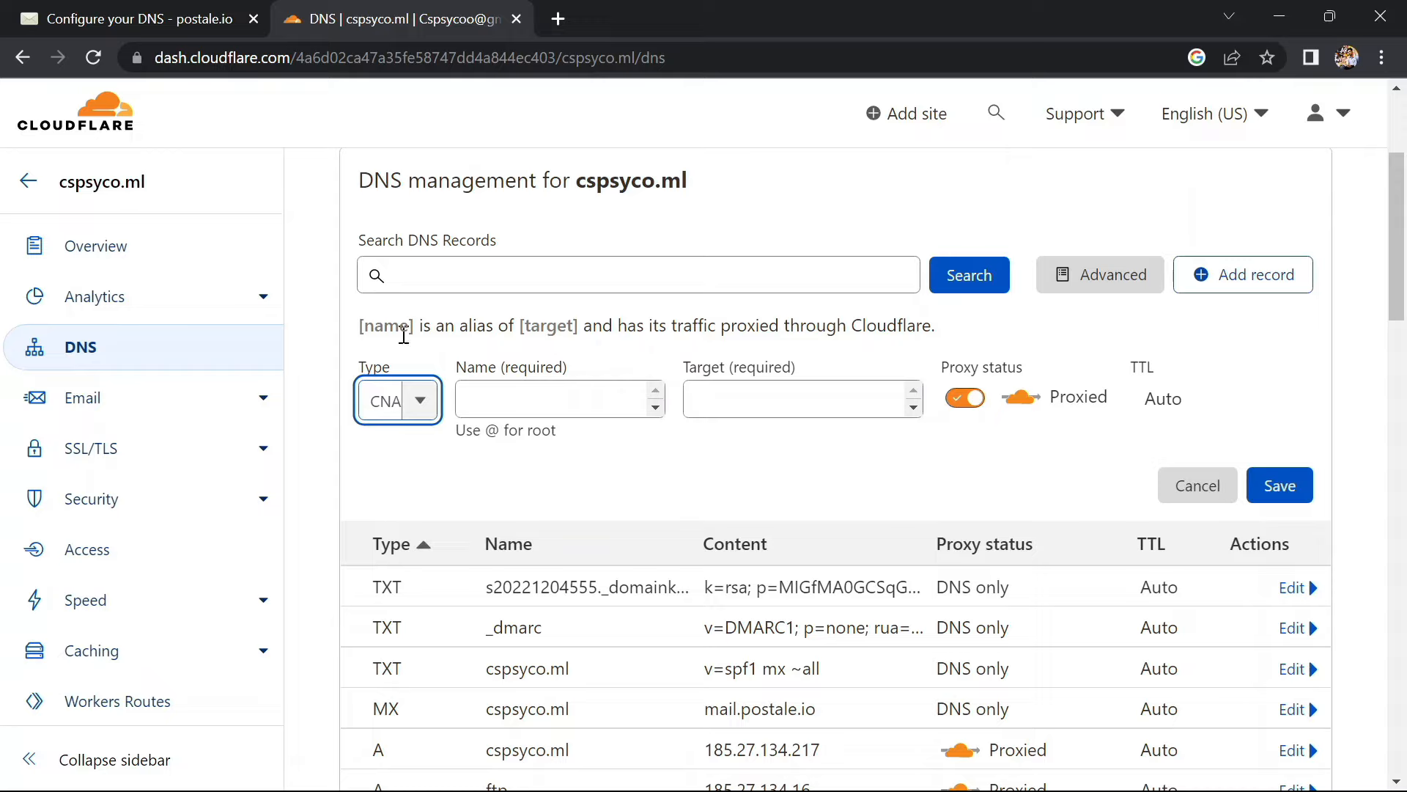
pyautogui.click(115, 24)
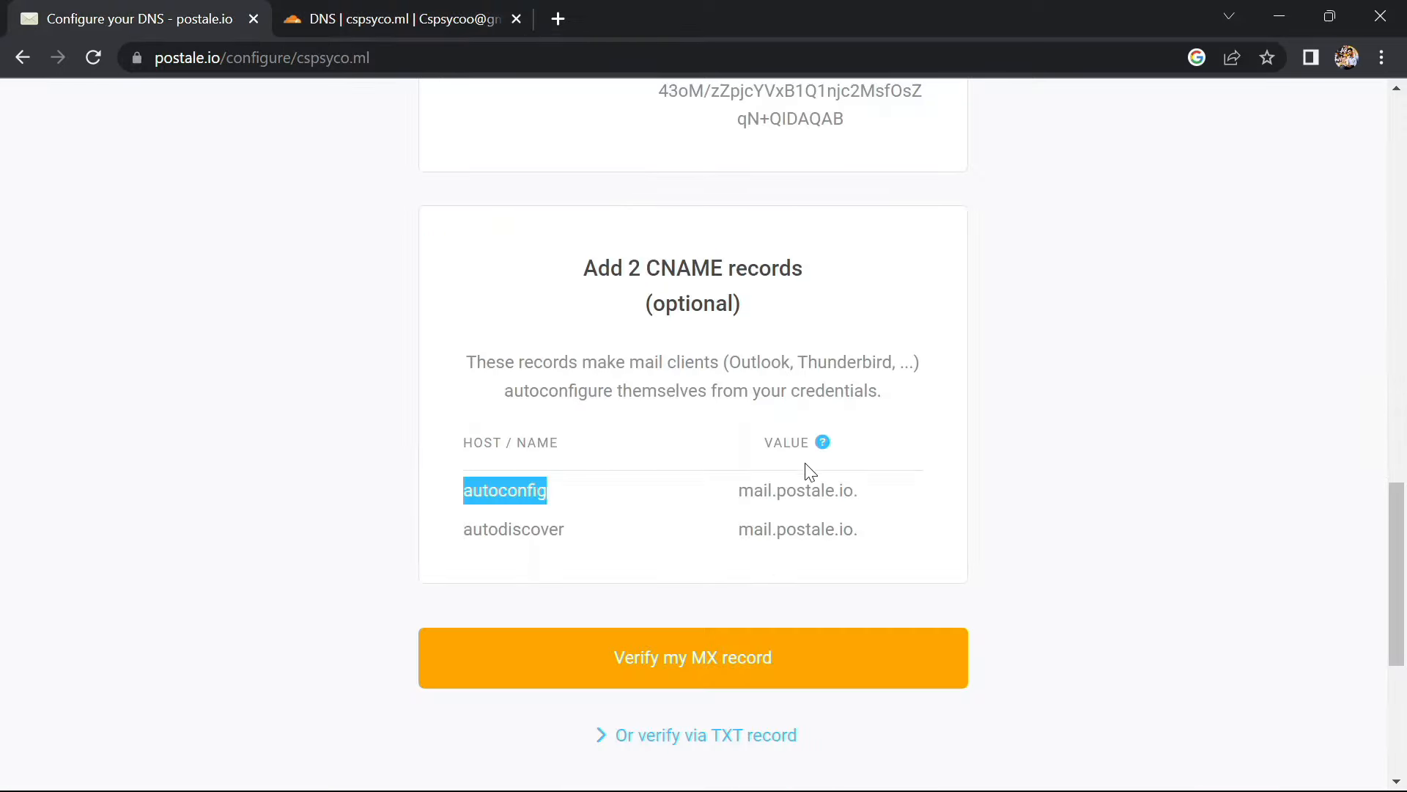
pyautogui.moveTo(852, 498); pyautogui.dragTo(736, 494)
pyautogui.hotkey('ctrl', 'c')
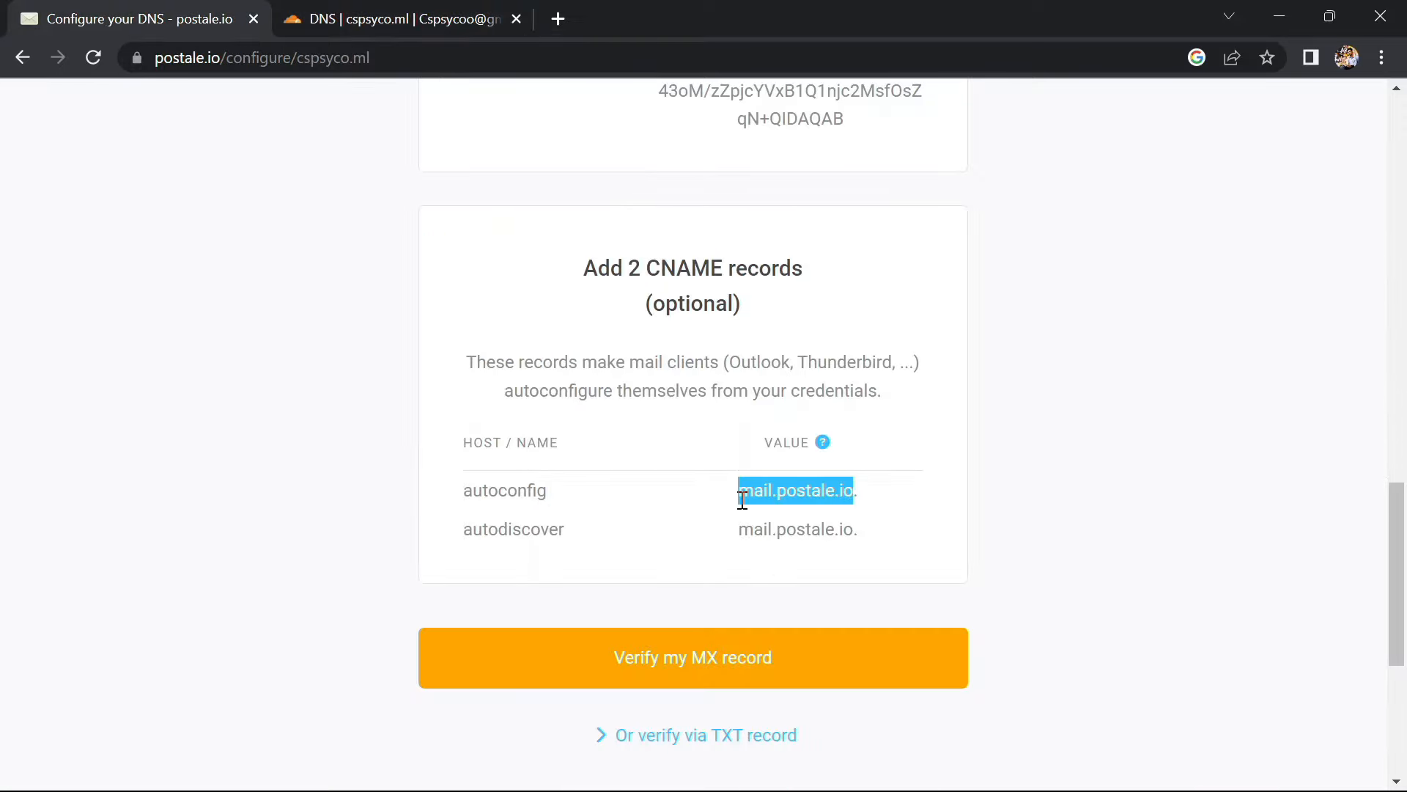
pyautogui.click(473, 13)
pyautogui.click(626, 504)
pyautogui.click(535, 396)
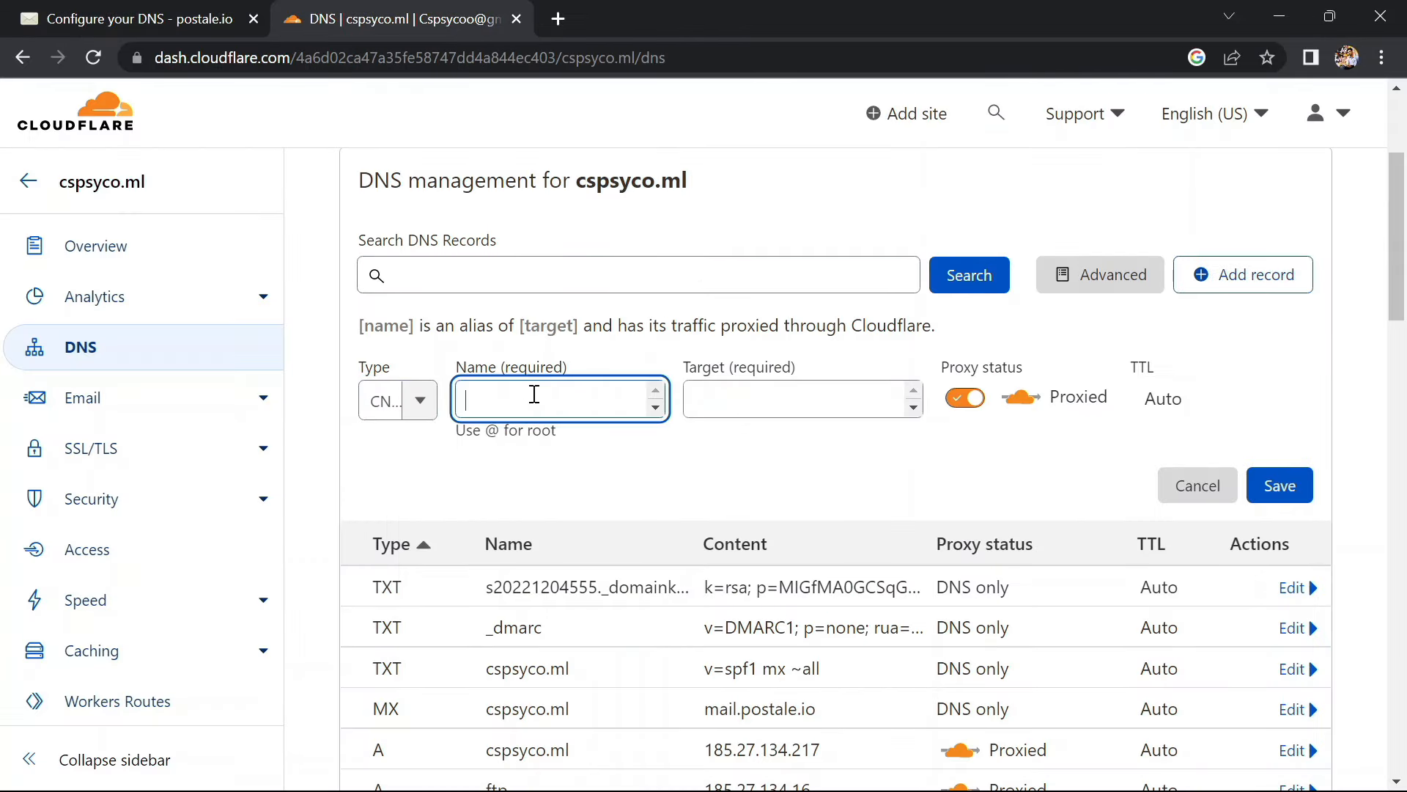
pyautogui.hotkey('ctrl', 'v')
pyautogui.click(187, 20)
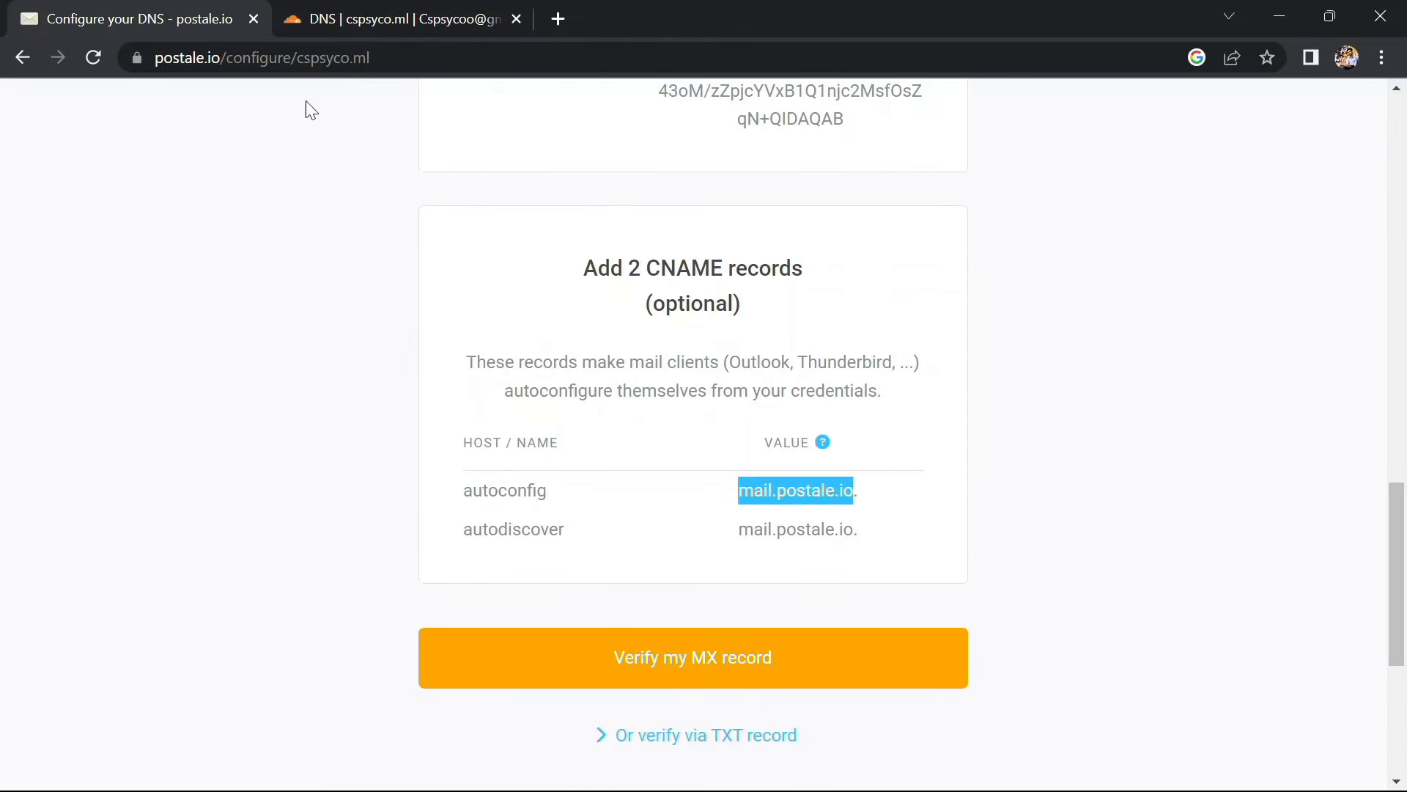
pyautogui.moveTo(568, 497); pyautogui.dragTo(466, 496)
pyautogui.hotkey('ctrl', 'c')
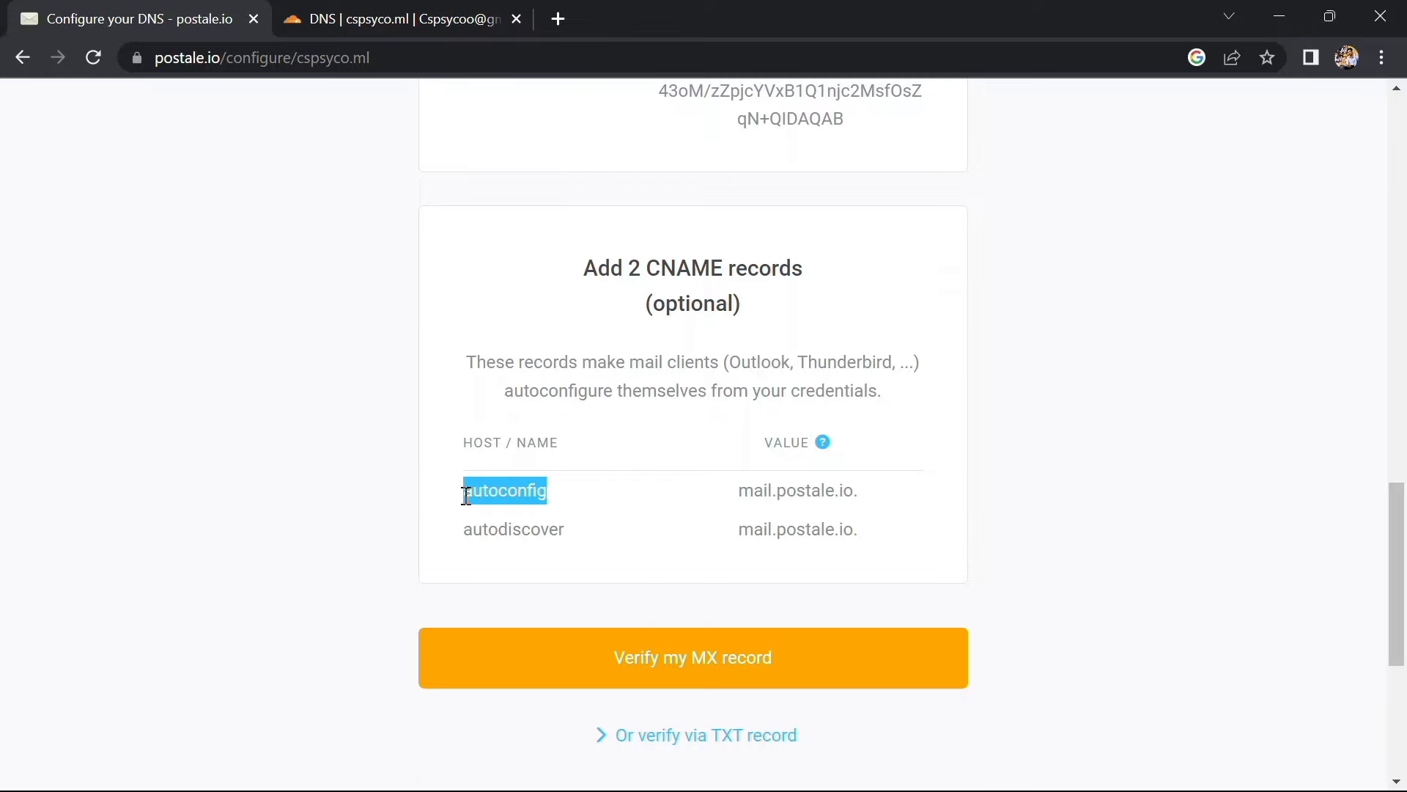
pyautogui.click(328, 22)
pyautogui.hotkey('ctrl', 'a')
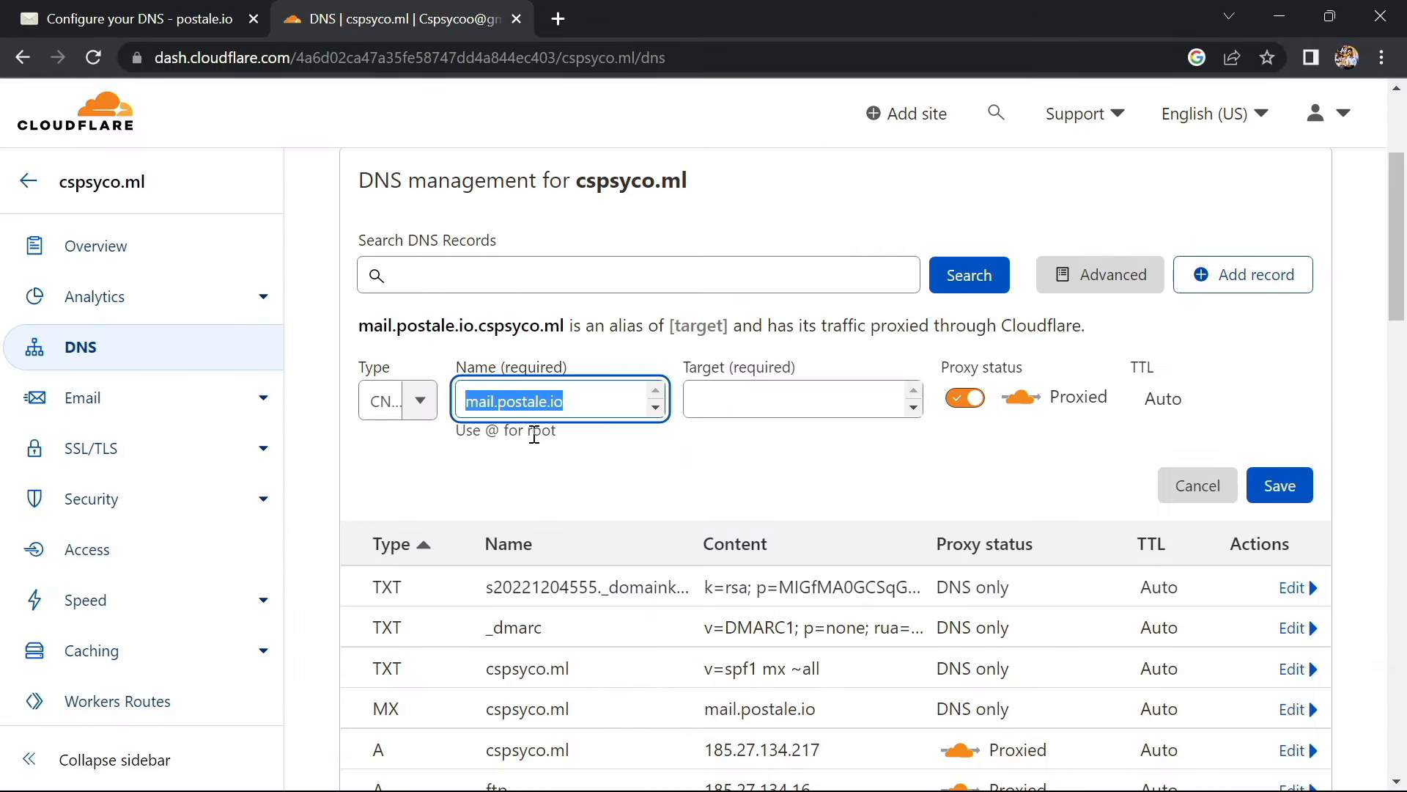
pyautogui.hotkey('ctrl', 'v')
# Set the CNAME target to mail.postale.io. and save the autoconfig record
pyautogui.click(202, 22)
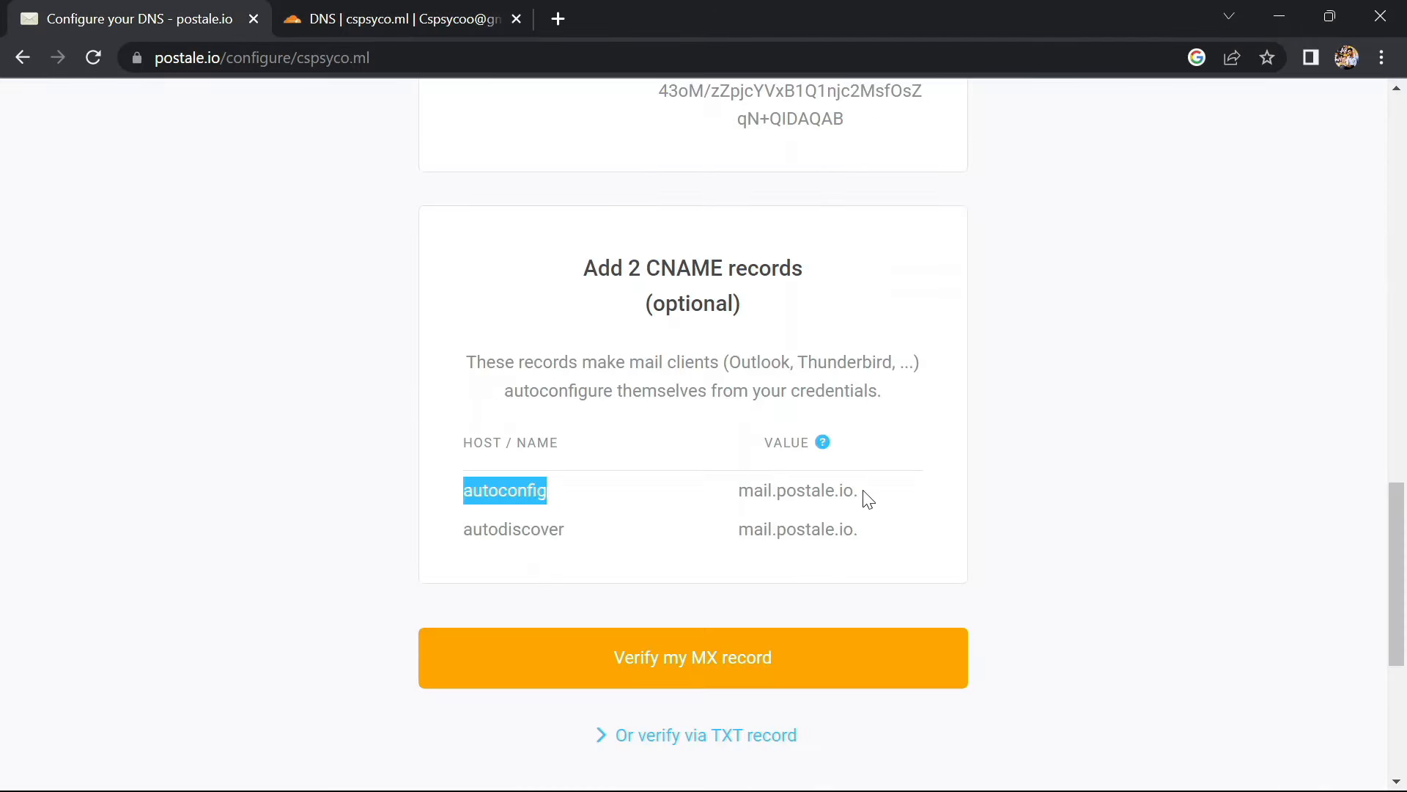
pyautogui.moveTo(864, 496); pyautogui.dragTo(743, 499)
pyautogui.hotkey('ctrl', 'c')
pyautogui.click(453, 19)
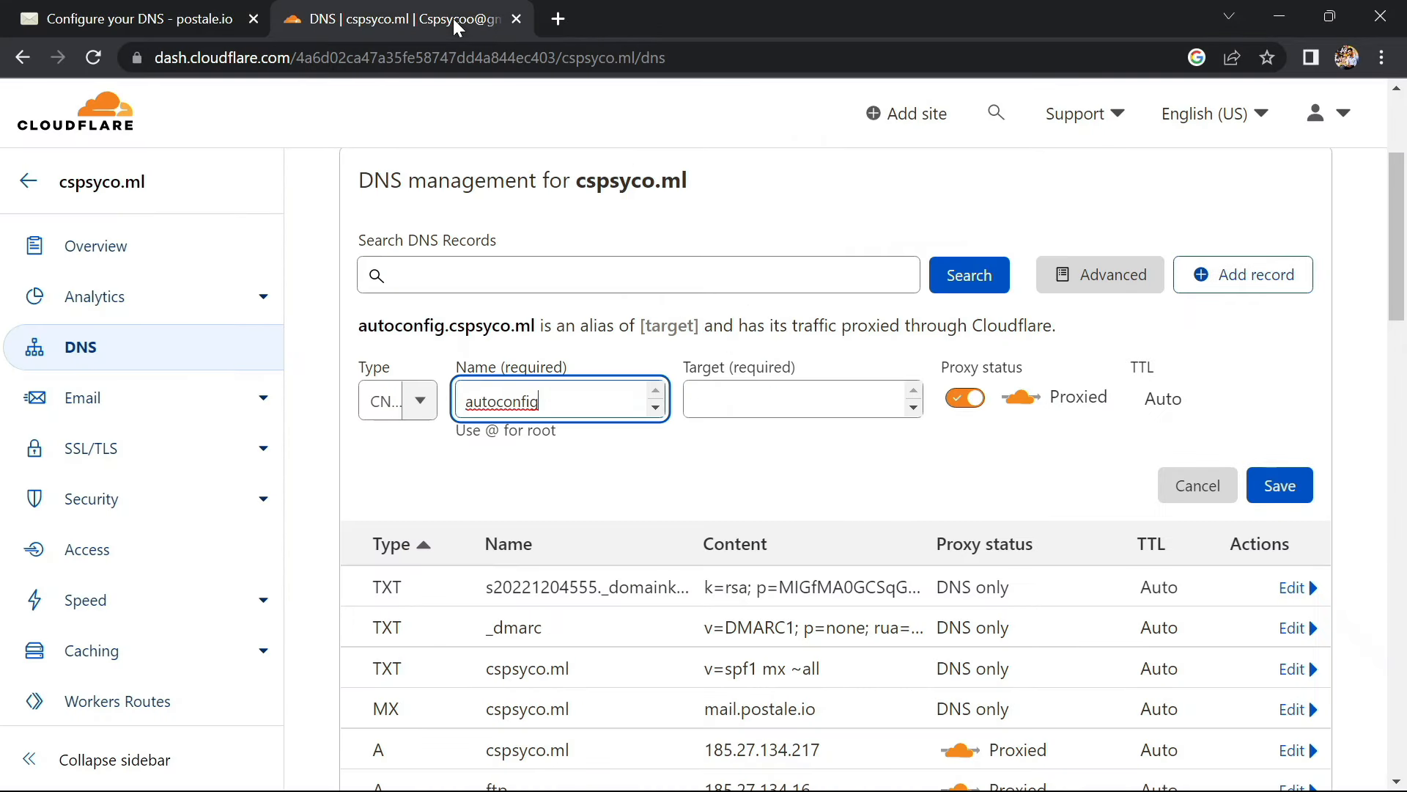
pyautogui.click(824, 397)
pyautogui.hotkey('ctrl', 'v')
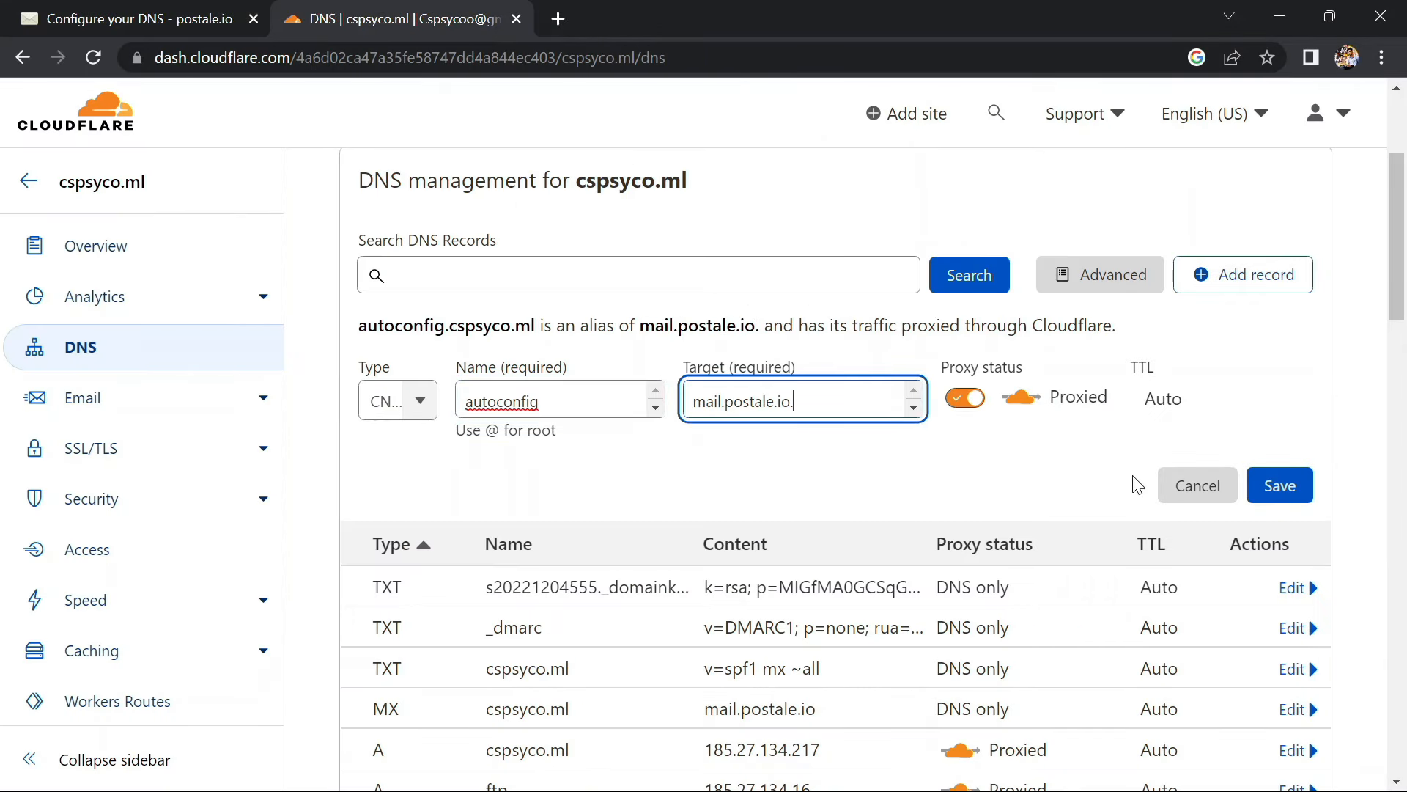
pyautogui.click(1299, 485)
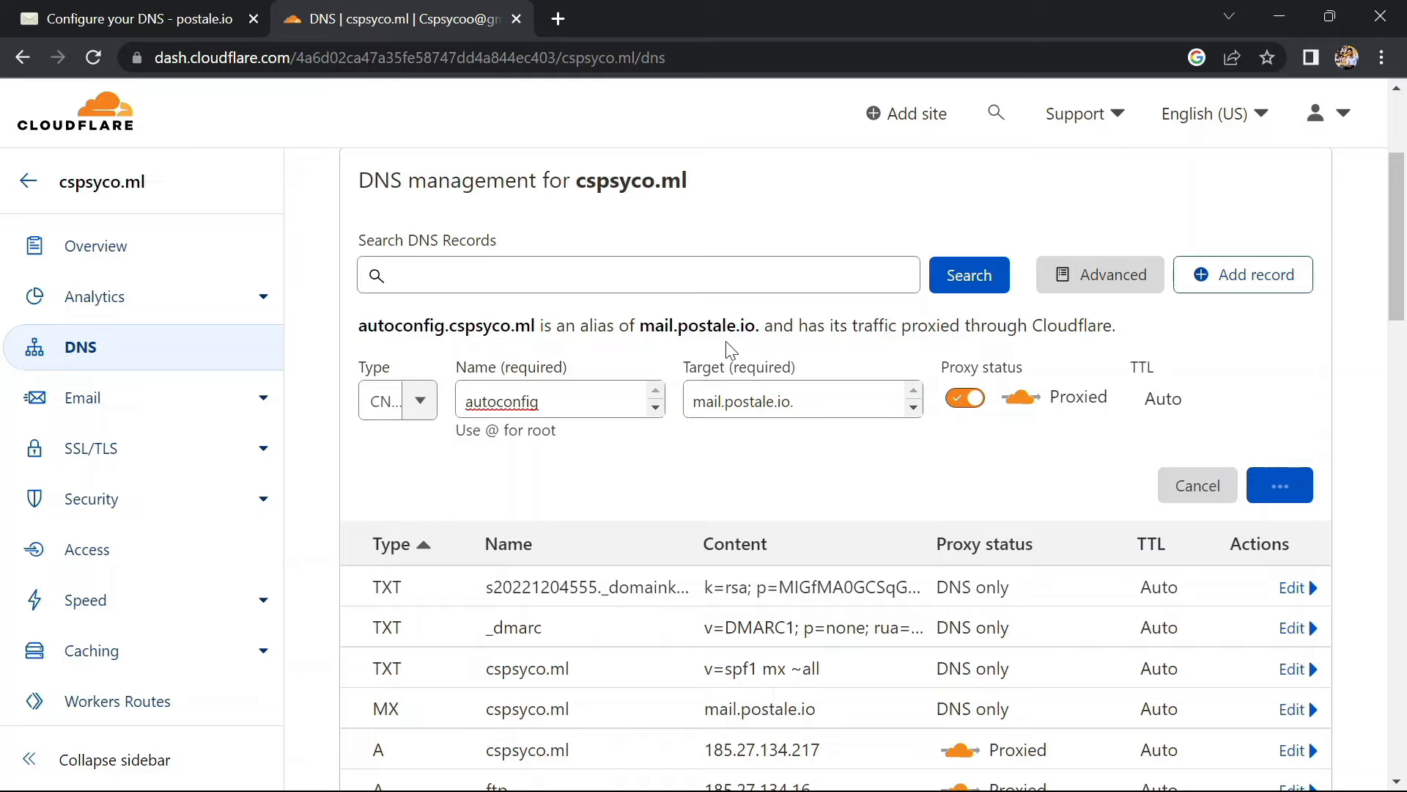
# Start a new CNAME record named autodiscover, copied from postale.io
pyautogui.click(125, 16)
pyautogui.moveTo(610, 544); pyautogui.dragTo(463, 534)
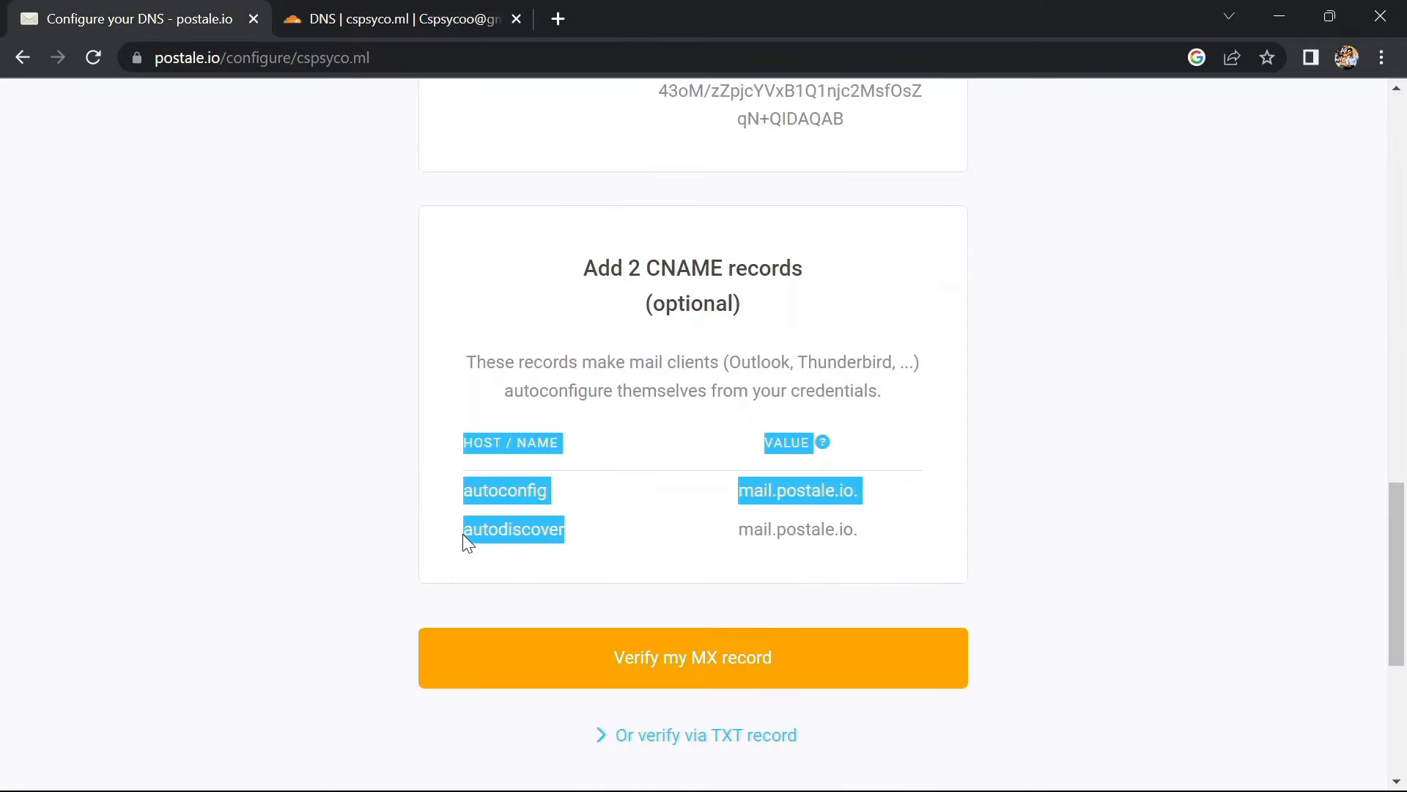
pyautogui.moveTo(613, 540); pyautogui.dragTo(463, 539)
pyautogui.hotkey('ctrl', 'c')
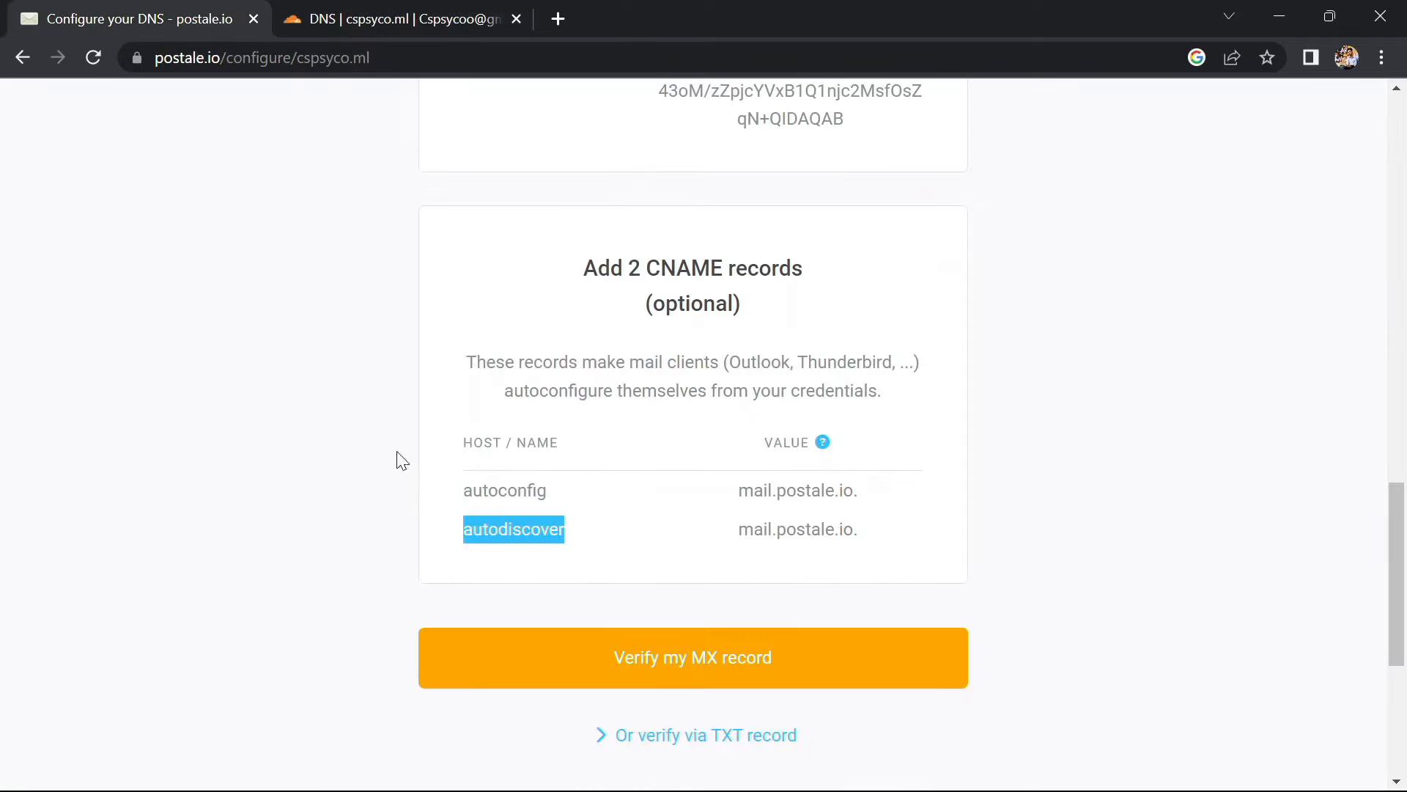
pyautogui.click(352, 16)
pyautogui.click(1278, 278)
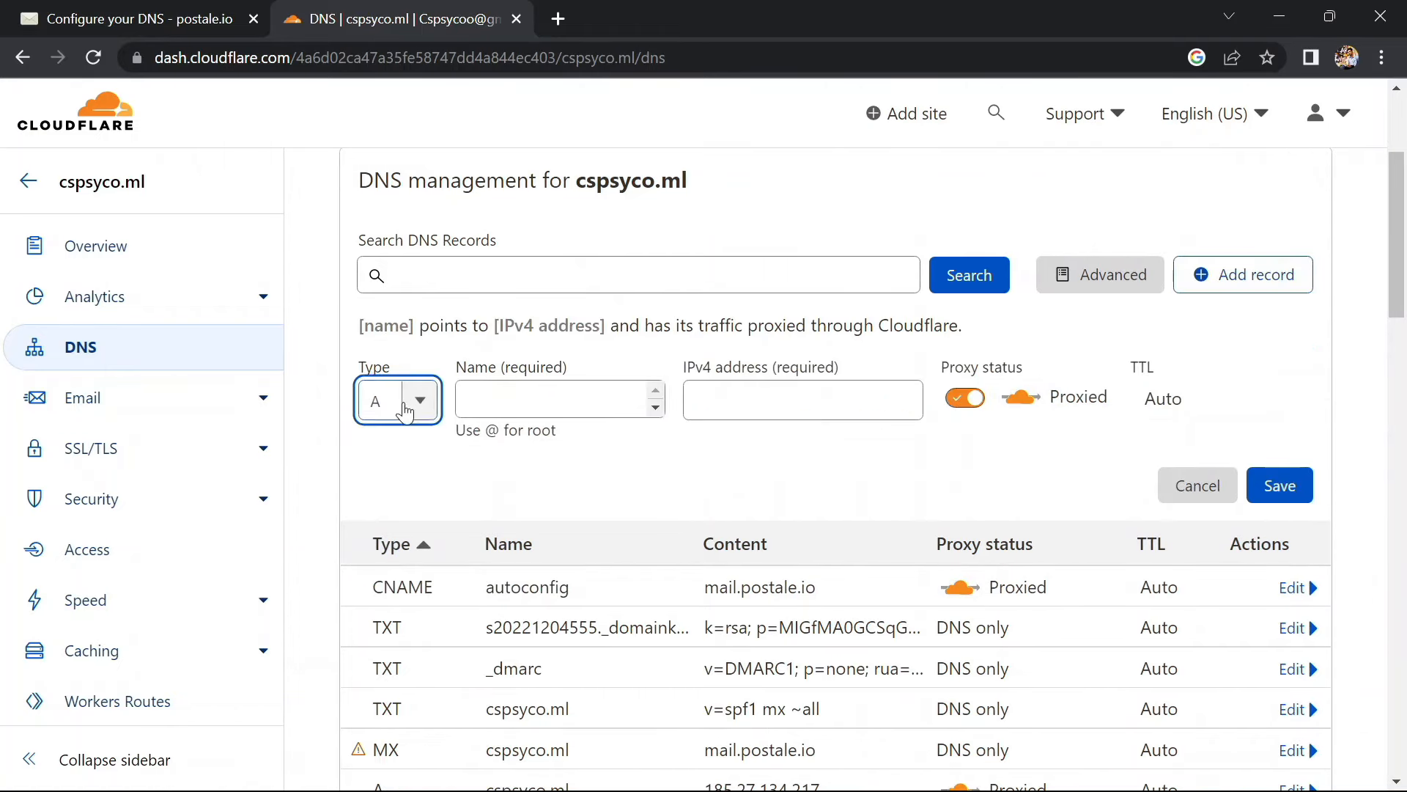
pyautogui.click(402, 400)
pyautogui.click(397, 612)
pyautogui.click(528, 403)
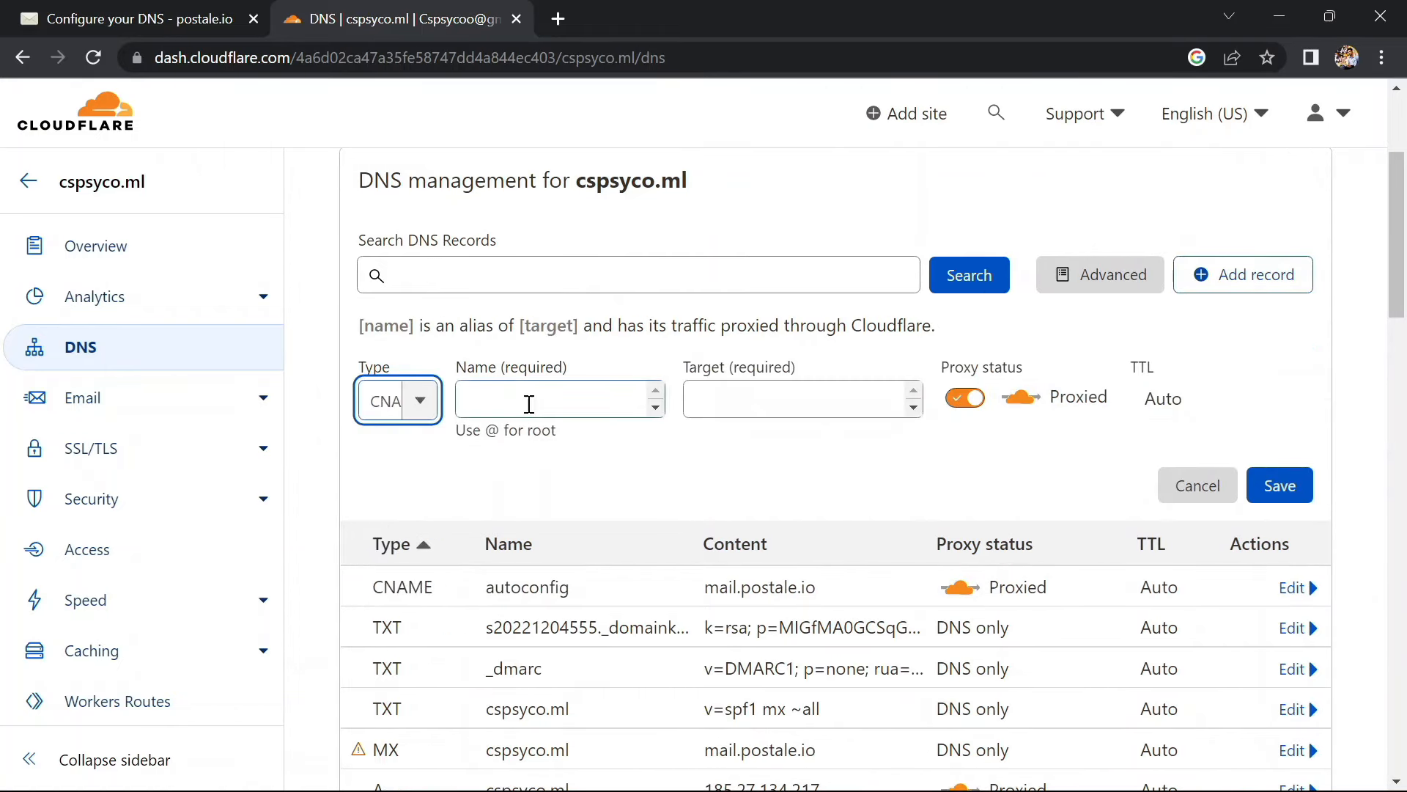
pyautogui.hotkey('ctrl', 'v')
# Point the autodiscover CNAME at mail.postale.io. and save it
pyautogui.click(223, 7)
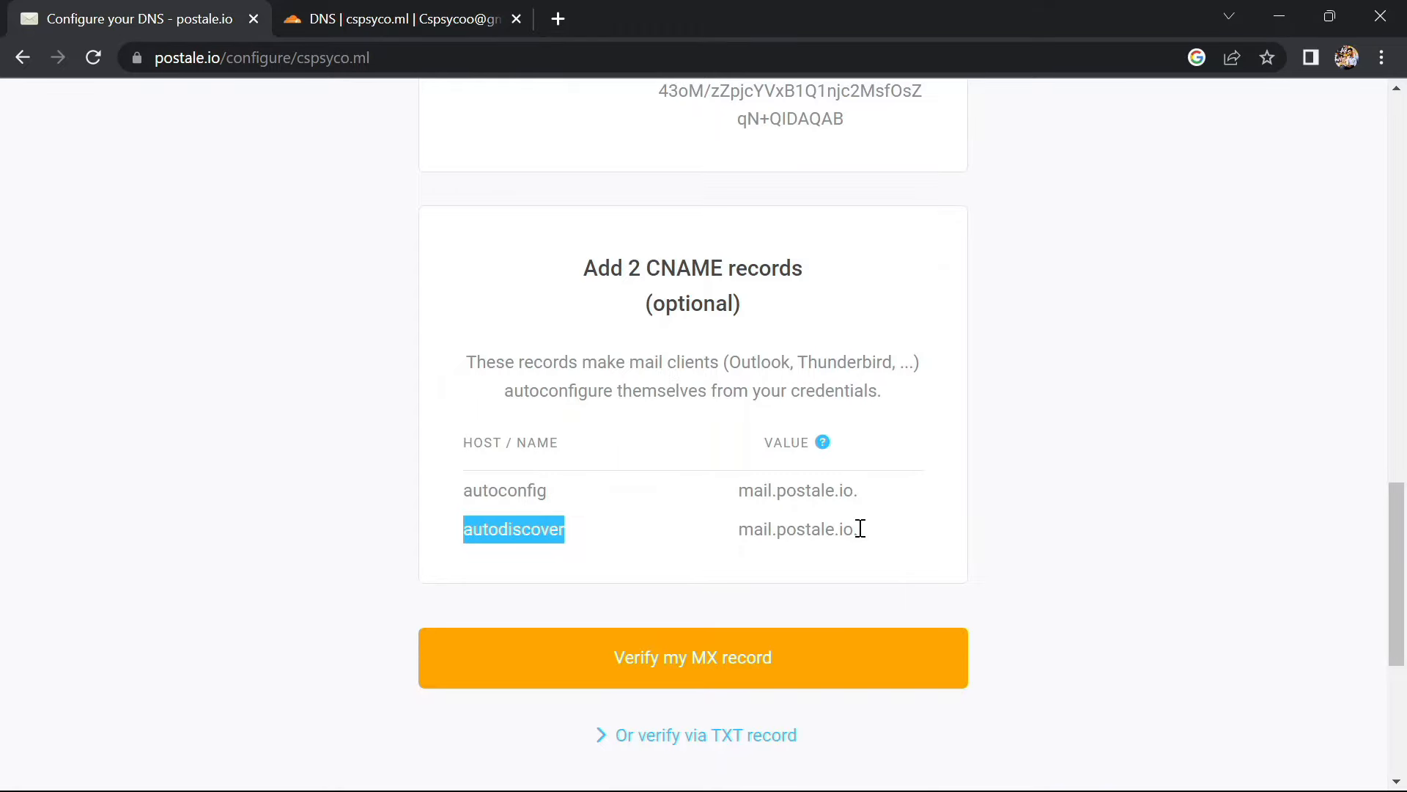
pyautogui.moveTo(860, 529); pyautogui.dragTo(718, 543)
pyautogui.hotkey('ctrl', 'c')
pyautogui.click(429, 9)
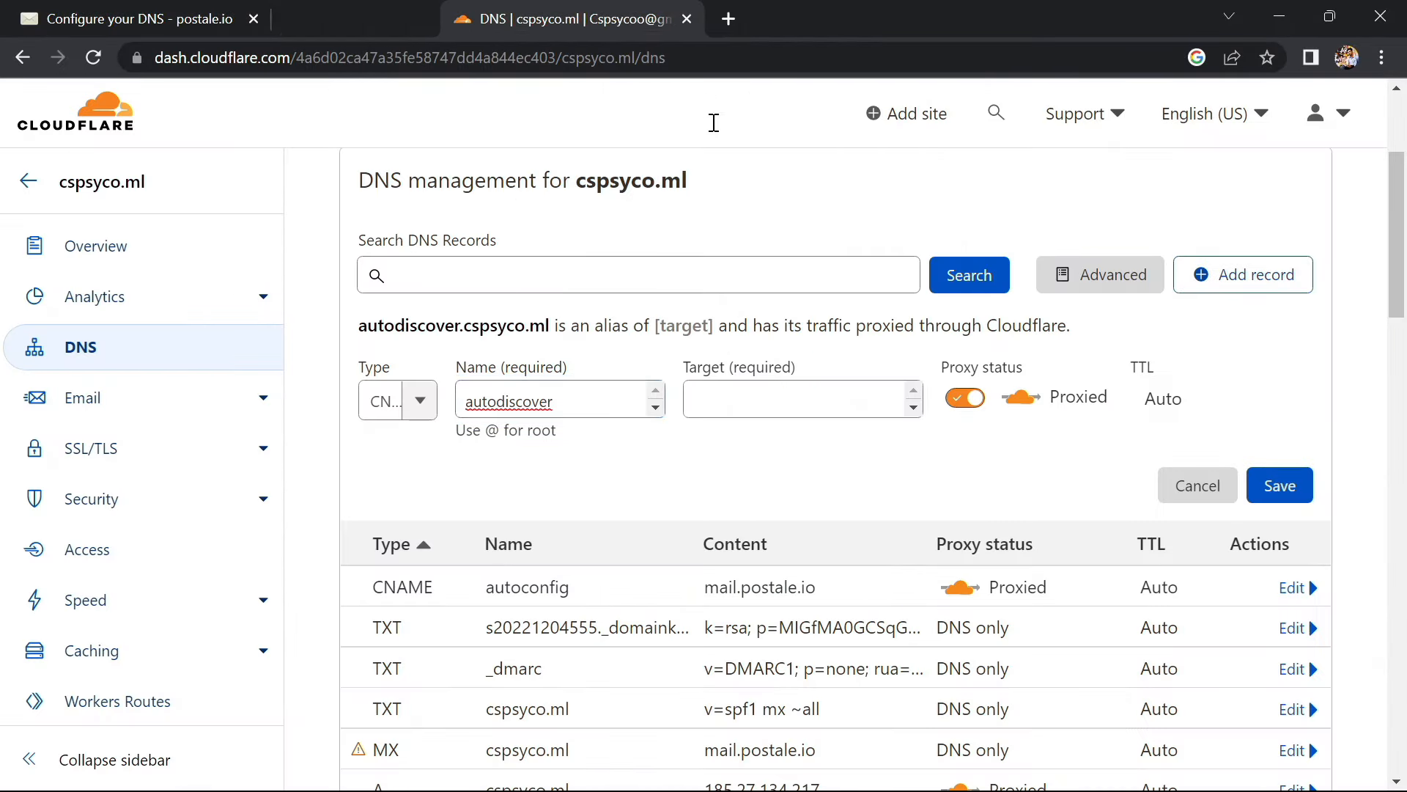
pyautogui.click(696, 401)
pyautogui.hotkey('ctrl', 'v')
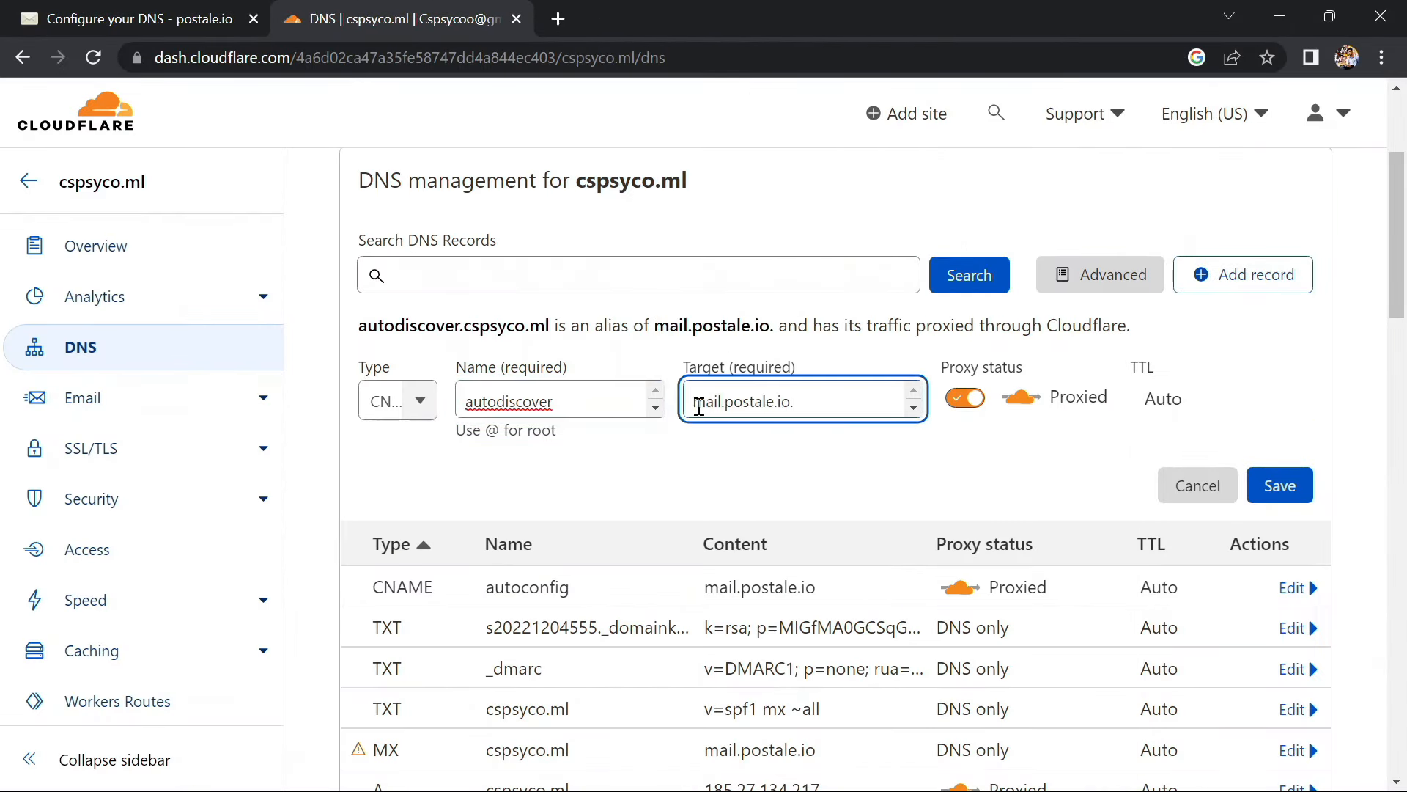
pyautogui.click(1257, 476)
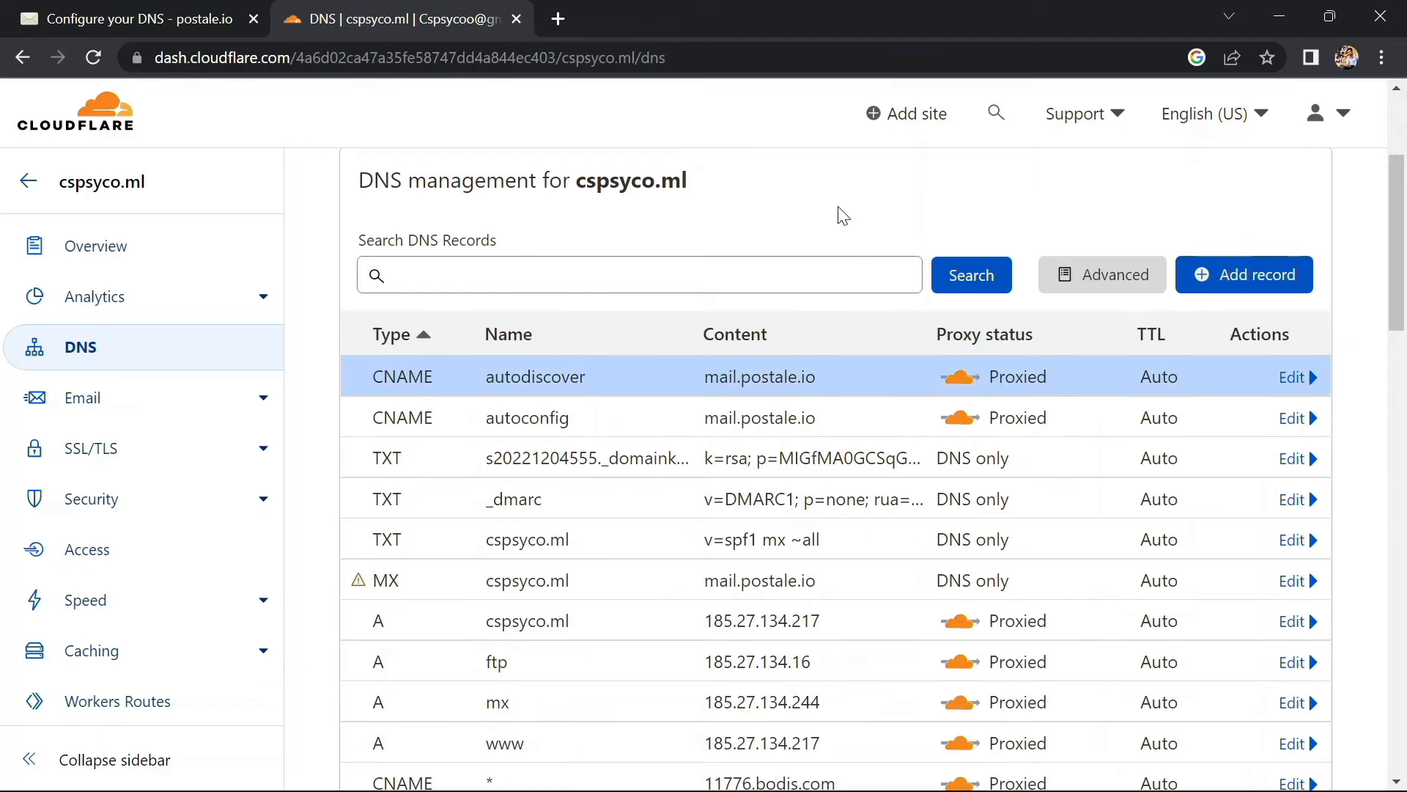
pyautogui.scroll(-1, 526, 297)
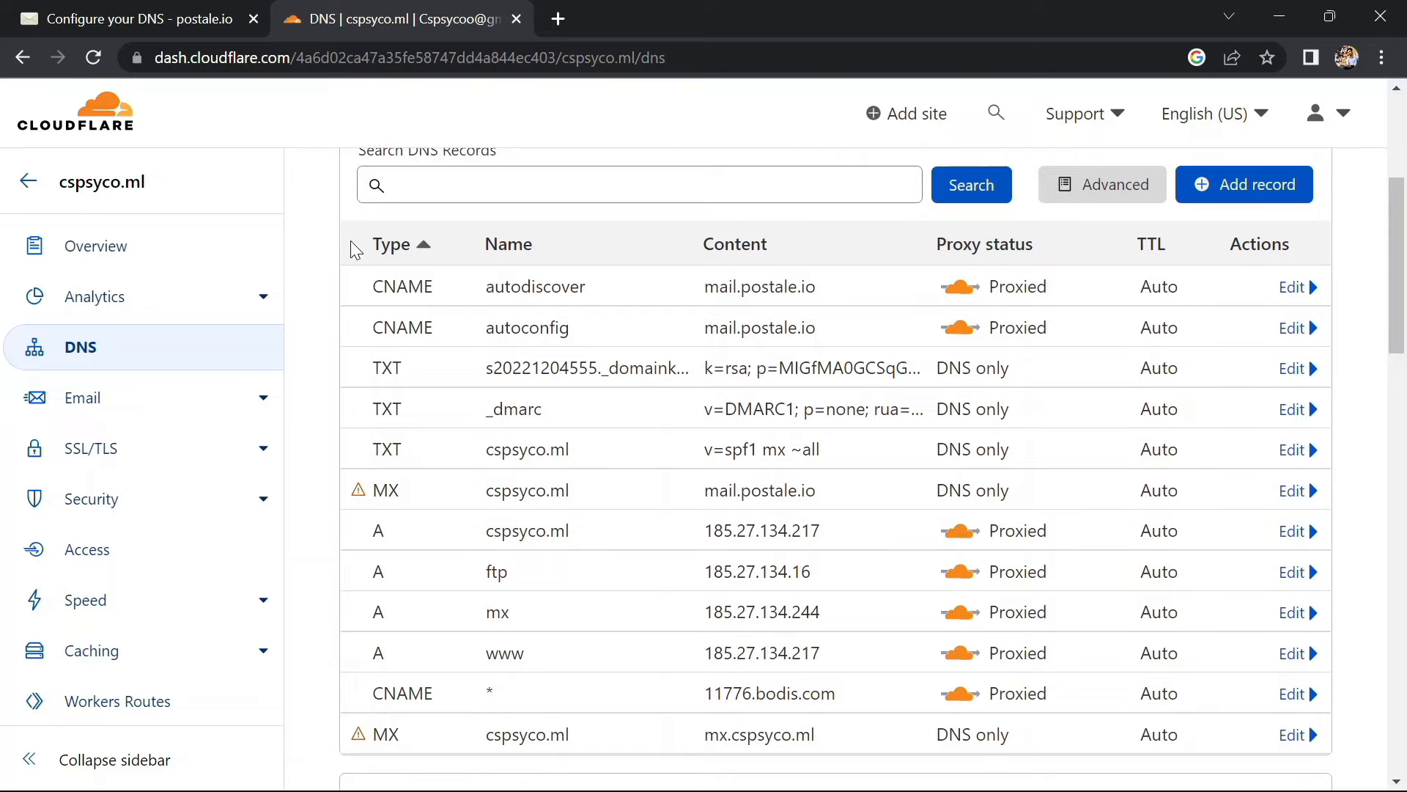
# Run postale.io's MX record check for cspsyco.ml twice, getting the too-many-MX-records error
pyautogui.click(143, 16)
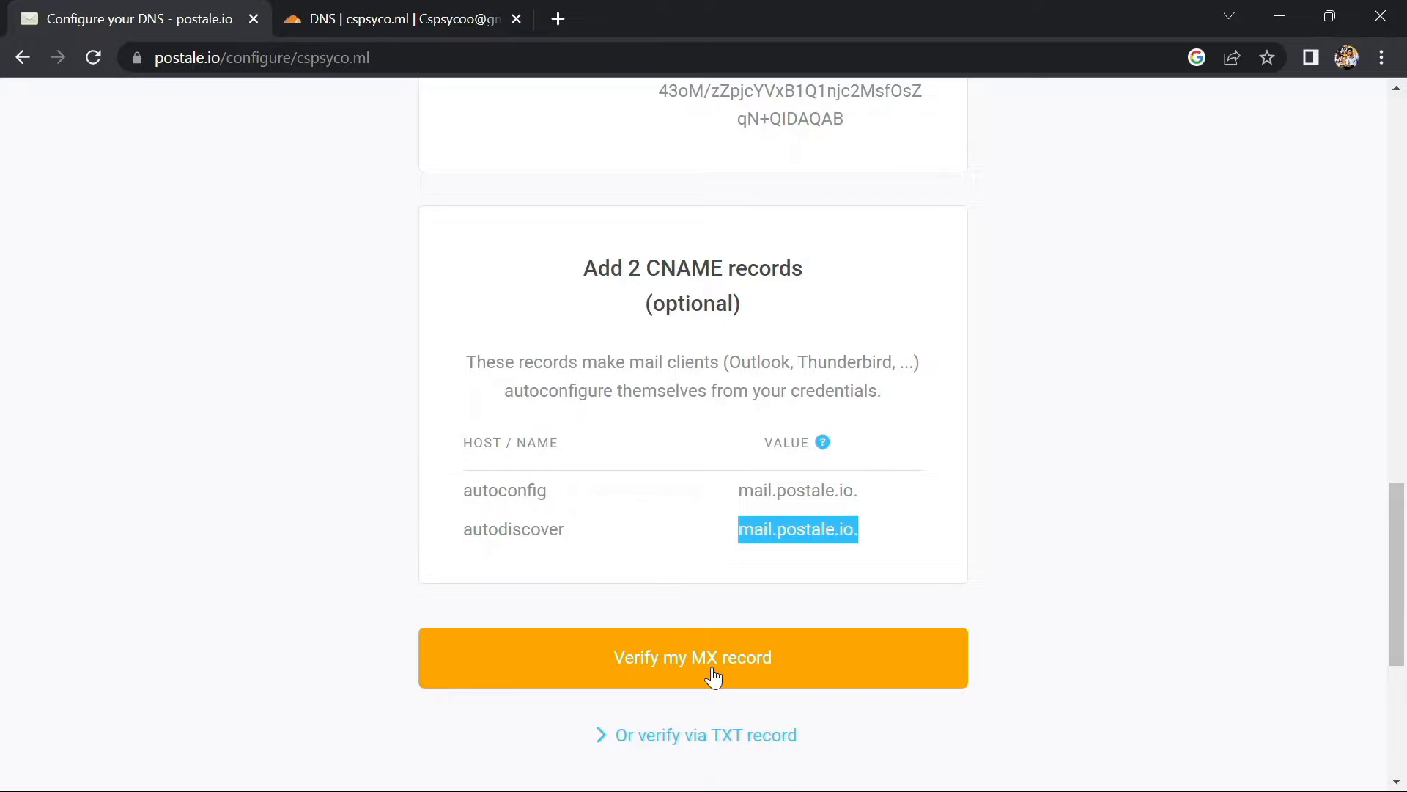
pyautogui.click(658, 659)
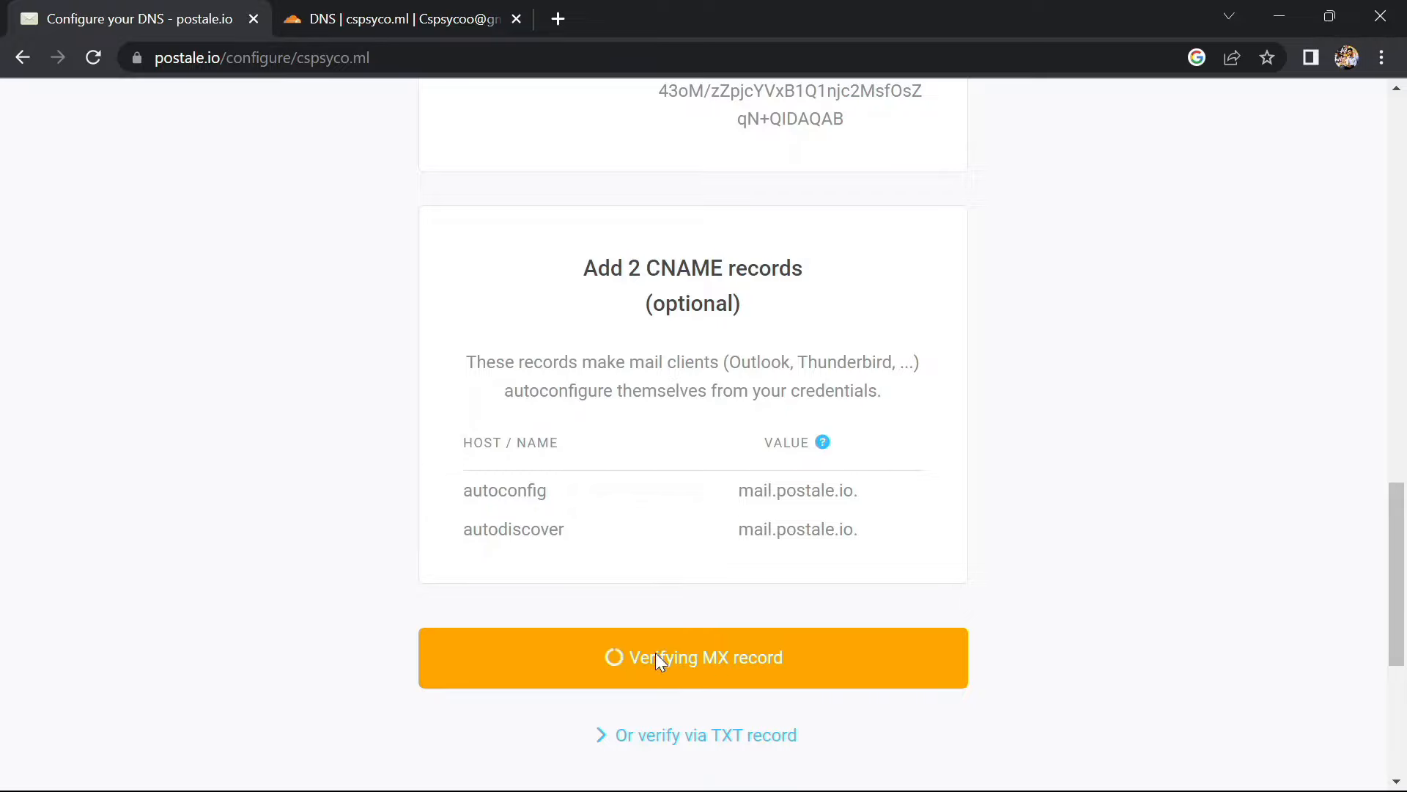
pyautogui.scroll(-2, 656, 660)
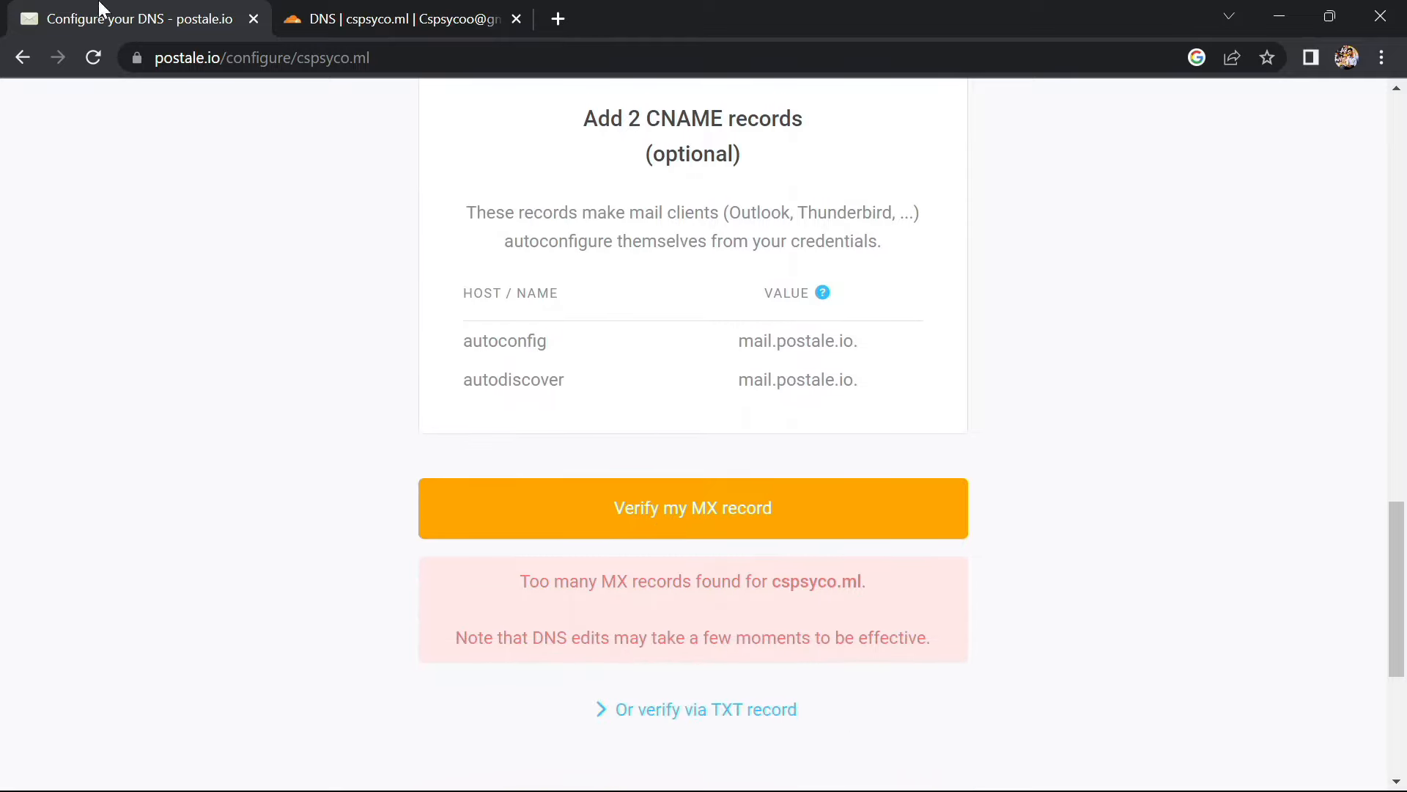
pyautogui.click(624, 504)
# Reveal postale.io's alternative TXT-record verification instructions and note the @ host name
pyautogui.click(705, 717)
pyautogui.scroll(-8, 703, 717)
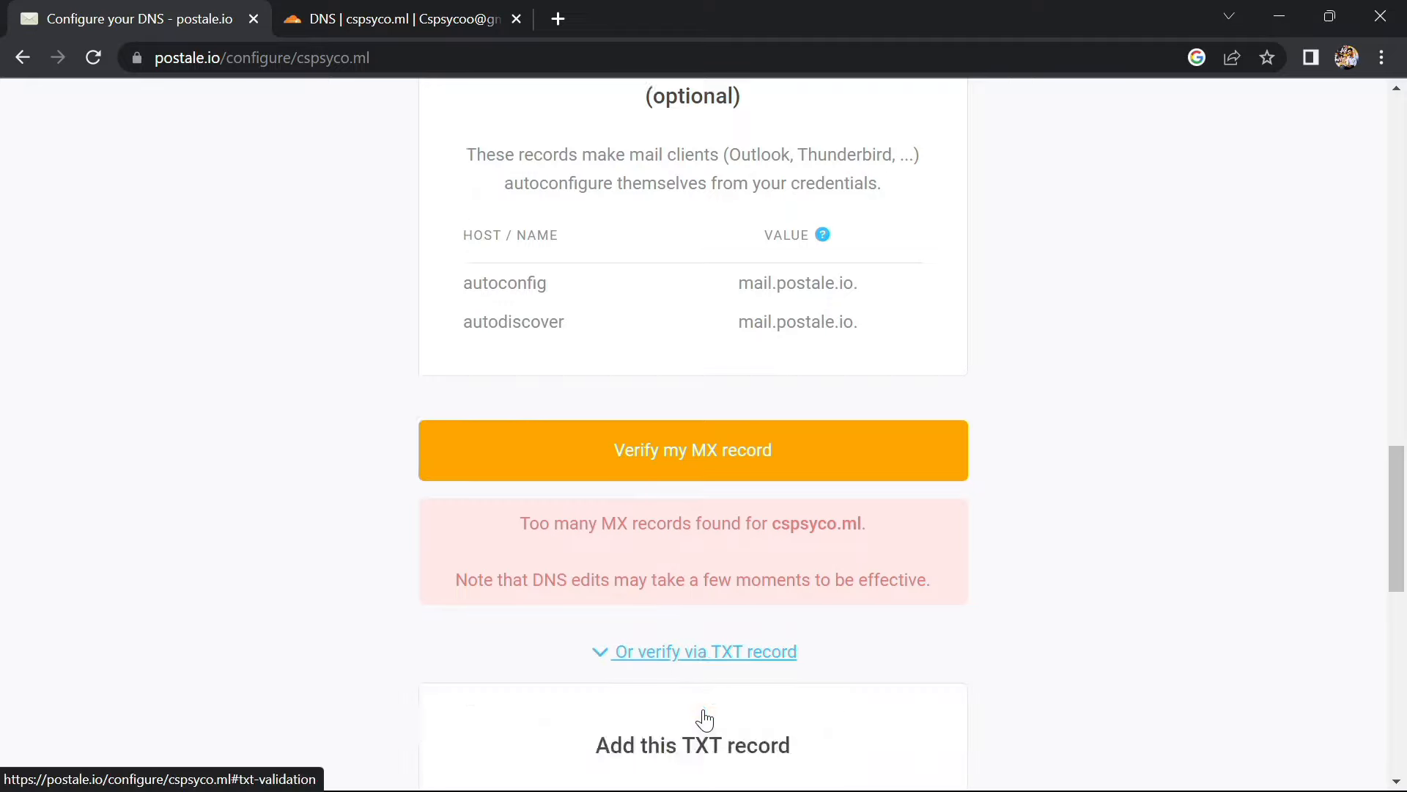
pyautogui.scroll(1, 703, 718)
pyautogui.scroll(-1, 477, 480)
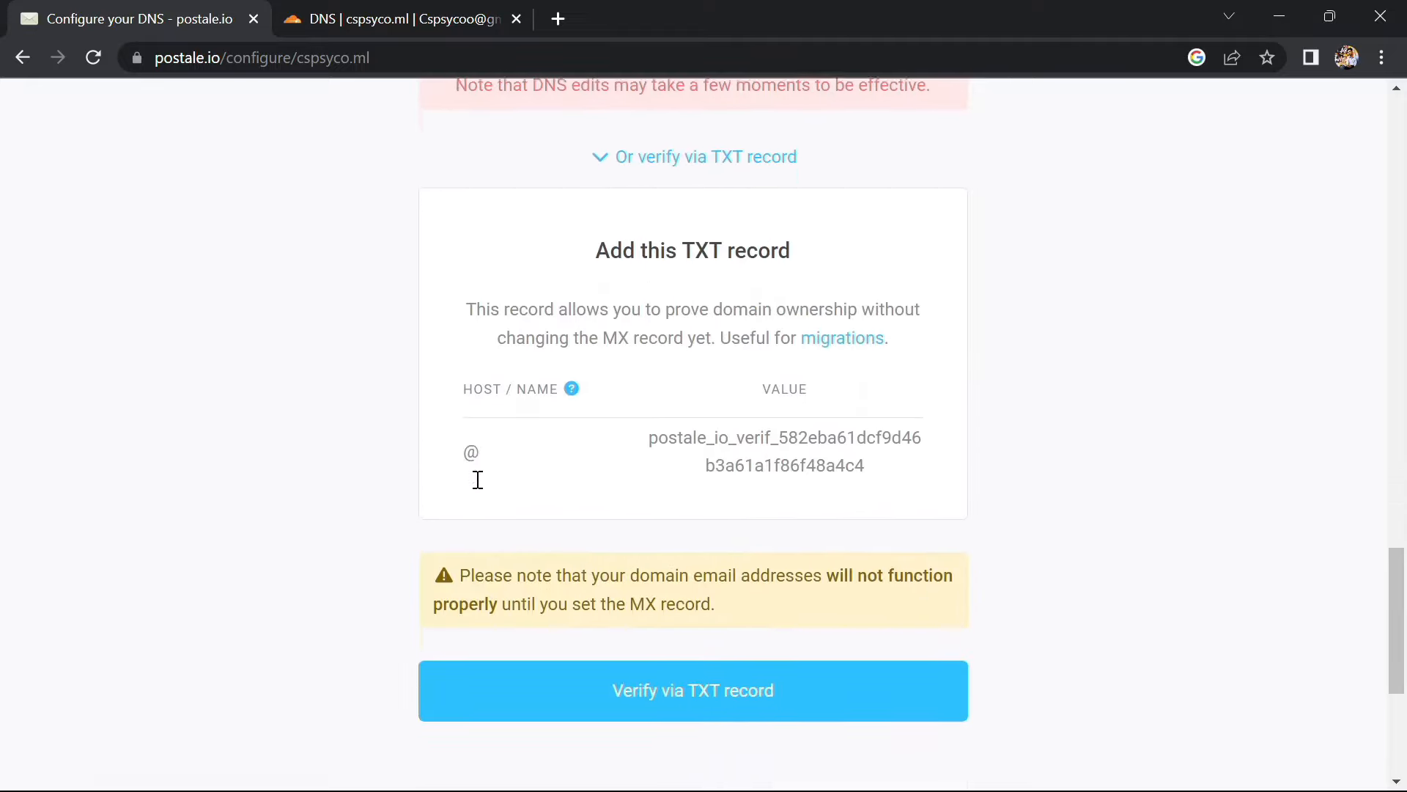
pyautogui.moveTo(484, 461)
pyautogui.mouseDown()
pyautogui.moveTo(448, 455)
pyautogui.moveTo(465, 451)
pyautogui.mouseUp()
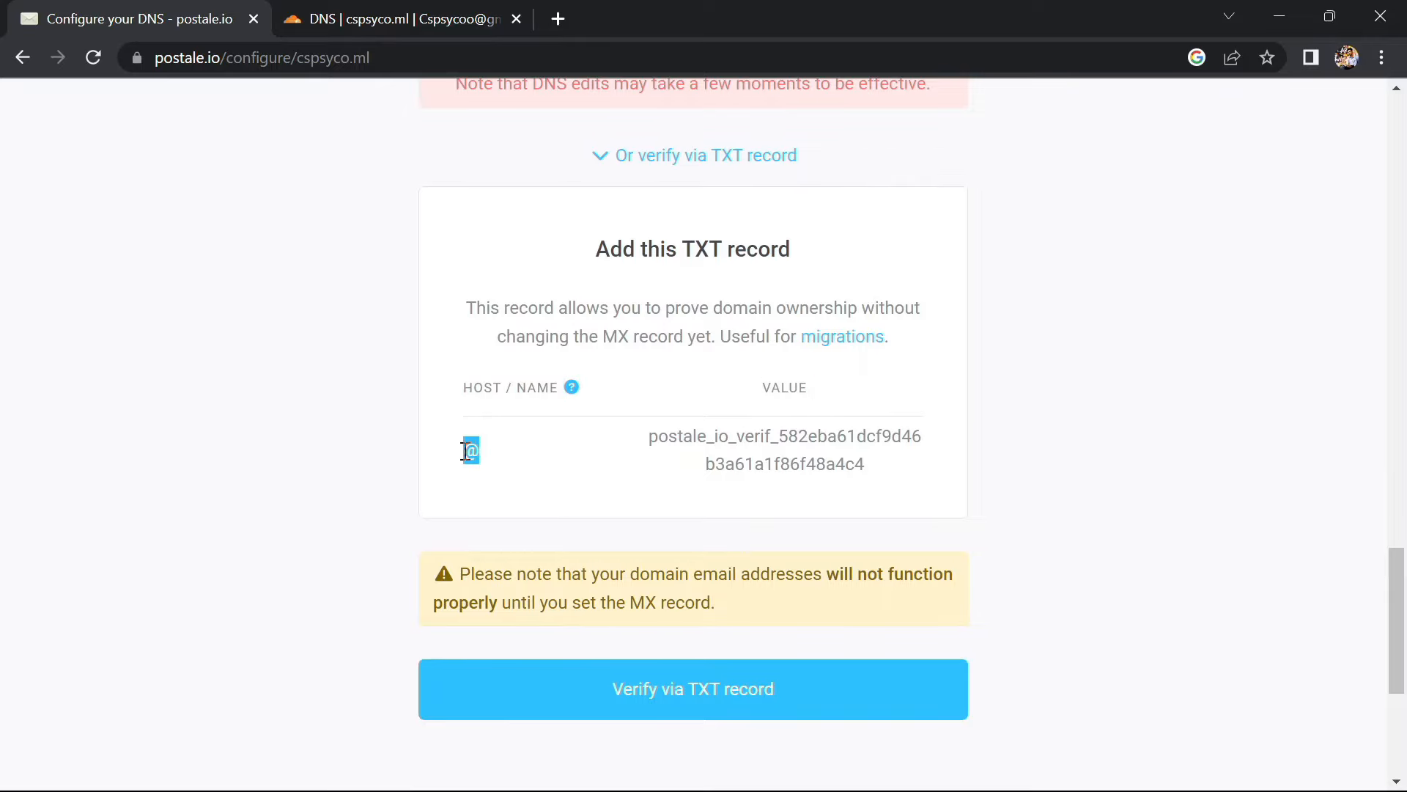
# Start a new DNS record in Cloudflare with type TXT
pyautogui.click(330, 10)
pyautogui.scroll(3, 409, 190)
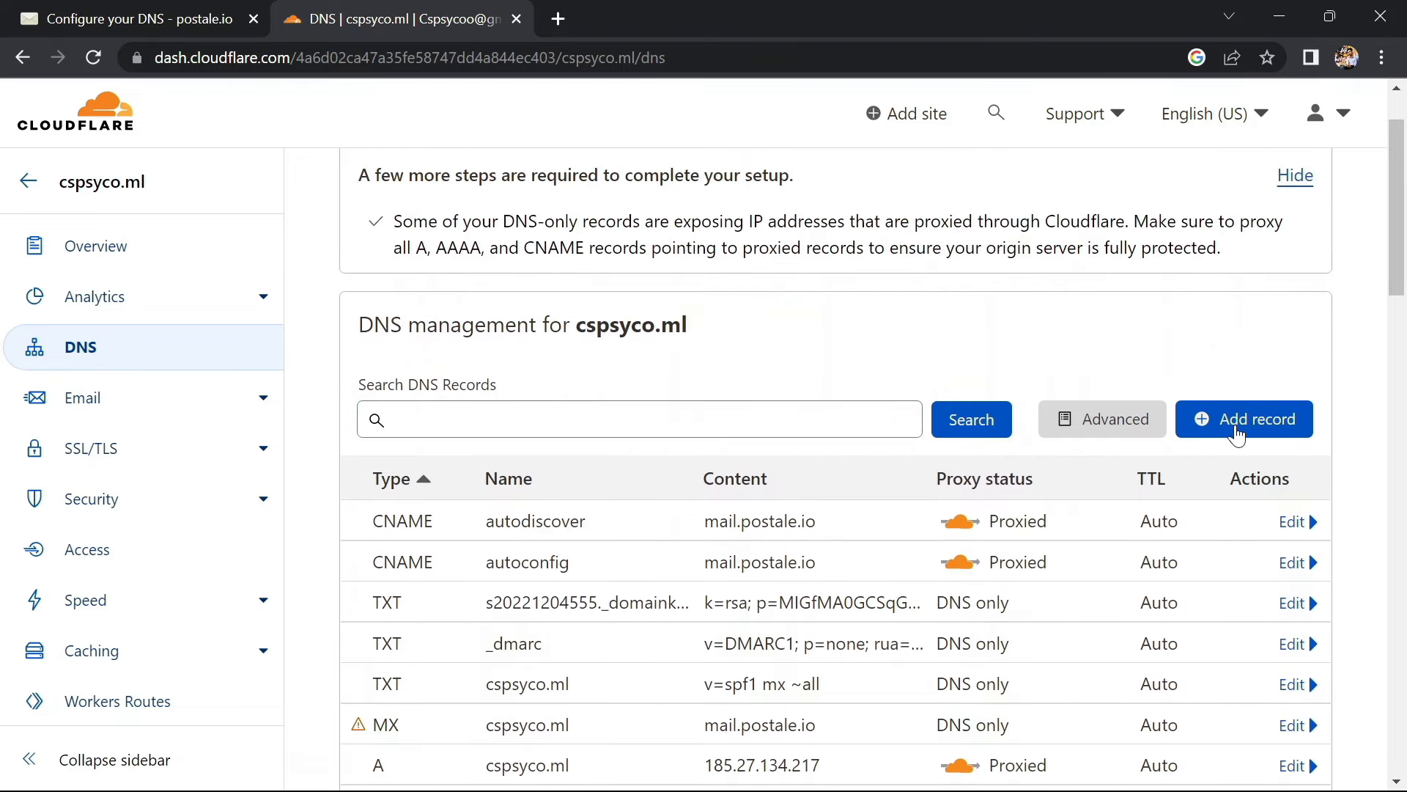
pyautogui.click(1236, 434)
pyautogui.click(419, 546)
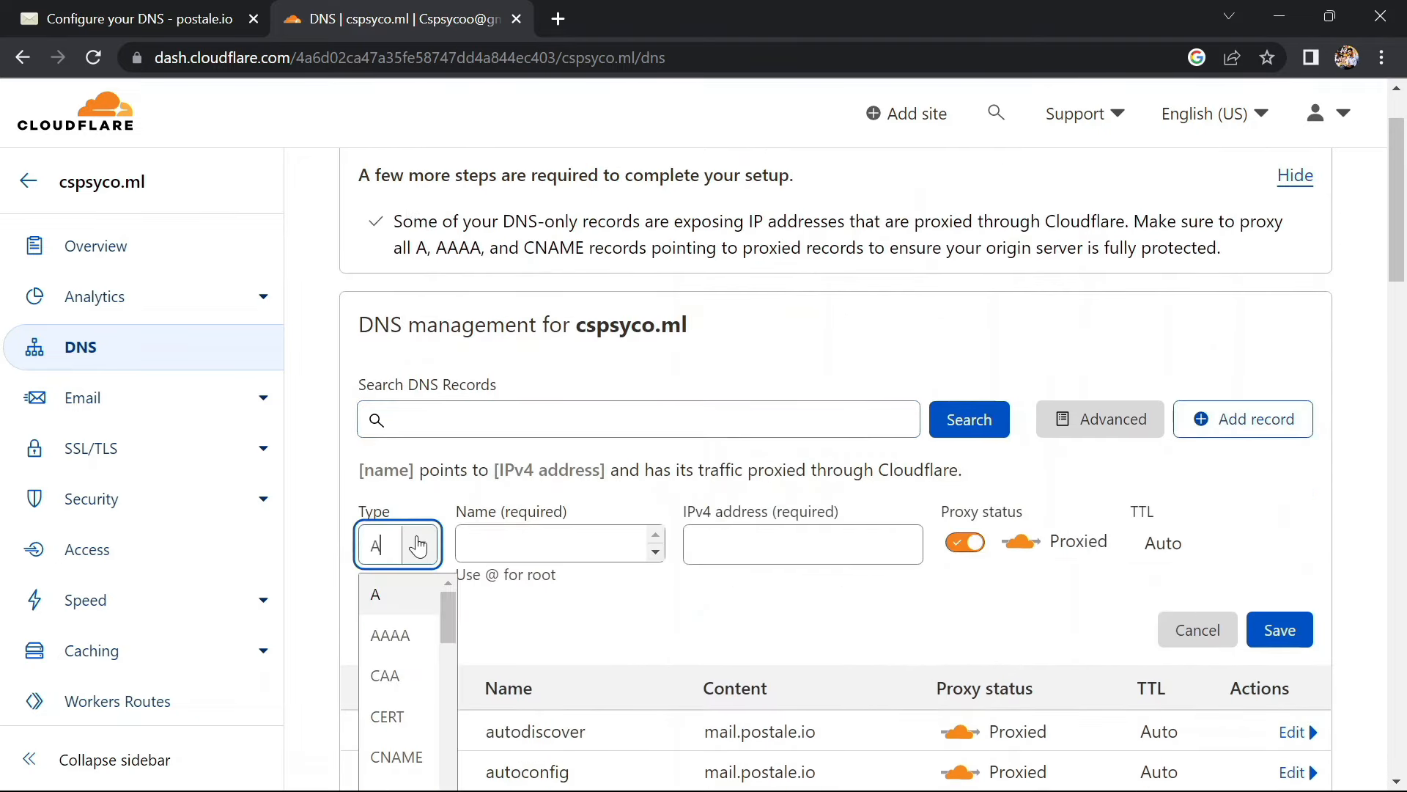
pyautogui.scroll(-8, 389, 704)
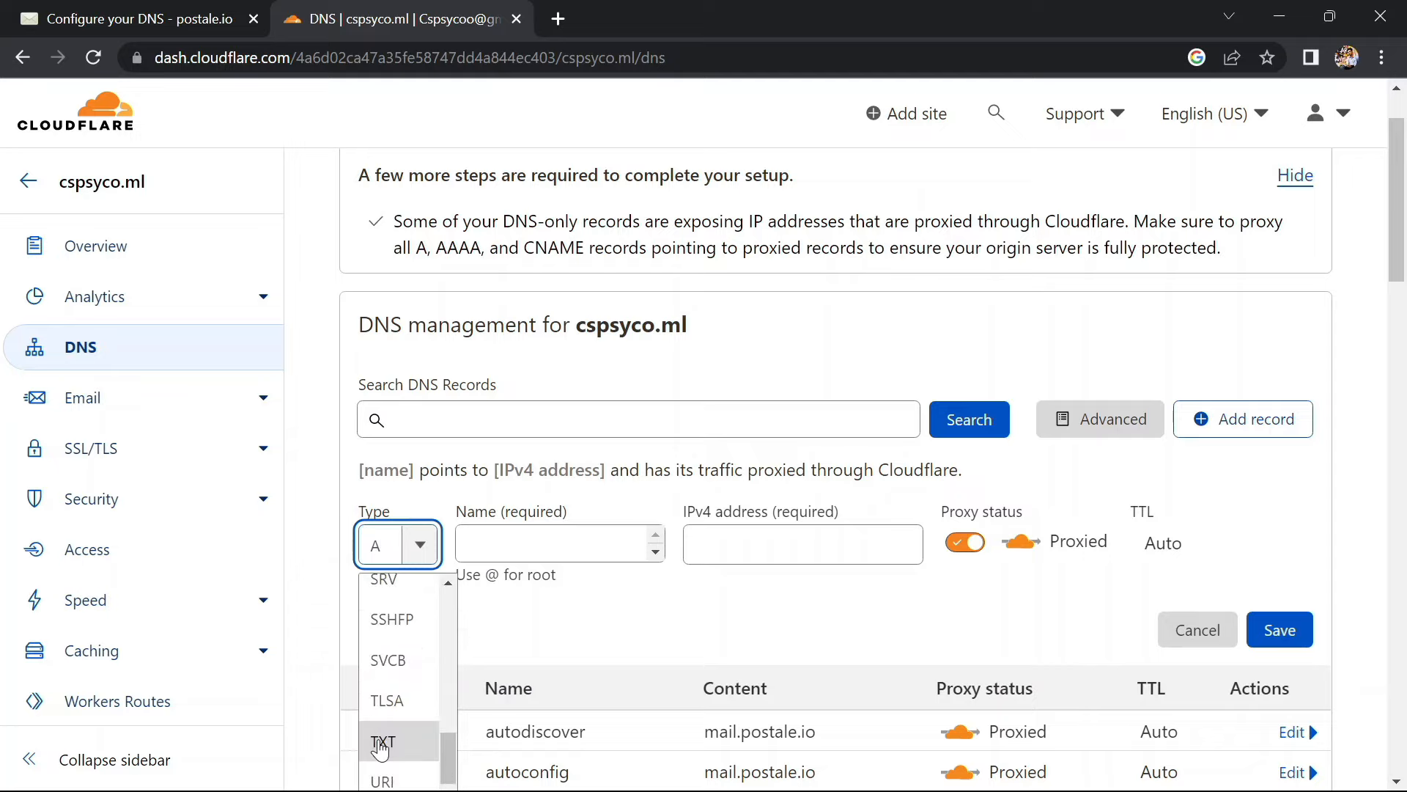
pyautogui.click(381, 742)
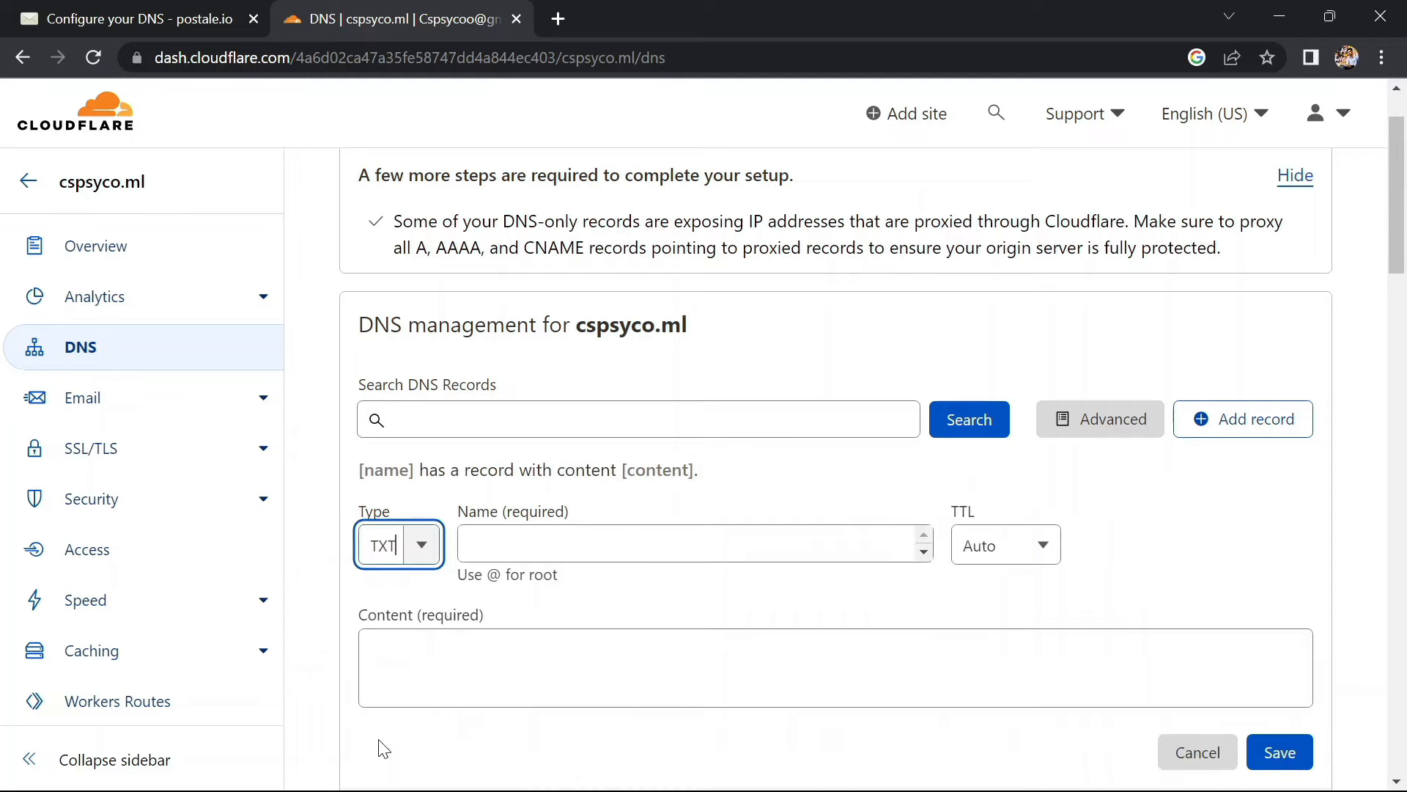
# Copy postale.io's TXT verification value into the new record's Content field
pyautogui.click(103, 22)
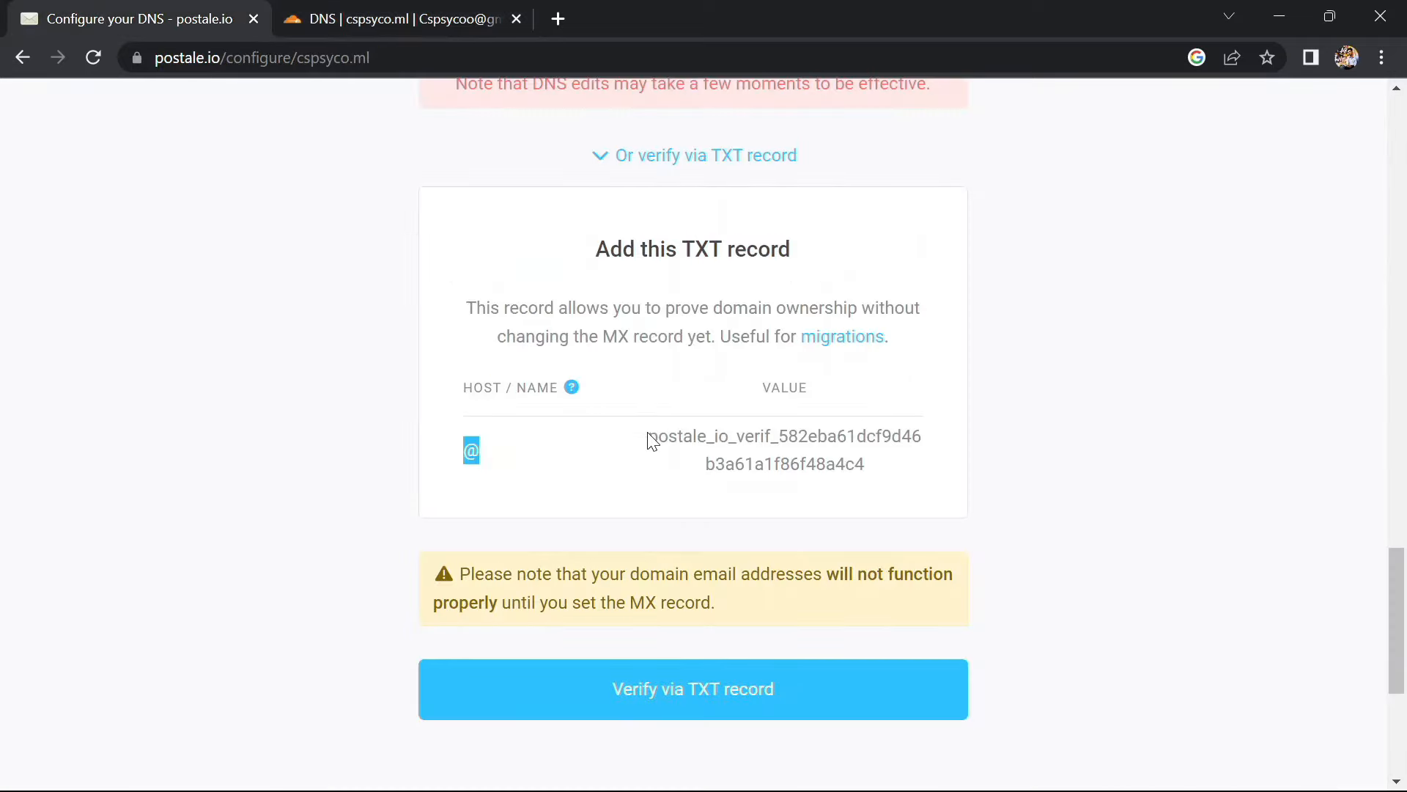
pyautogui.moveTo(648, 440); pyautogui.dragTo(951, 488)
pyautogui.hotkey('ctrl', 'c')
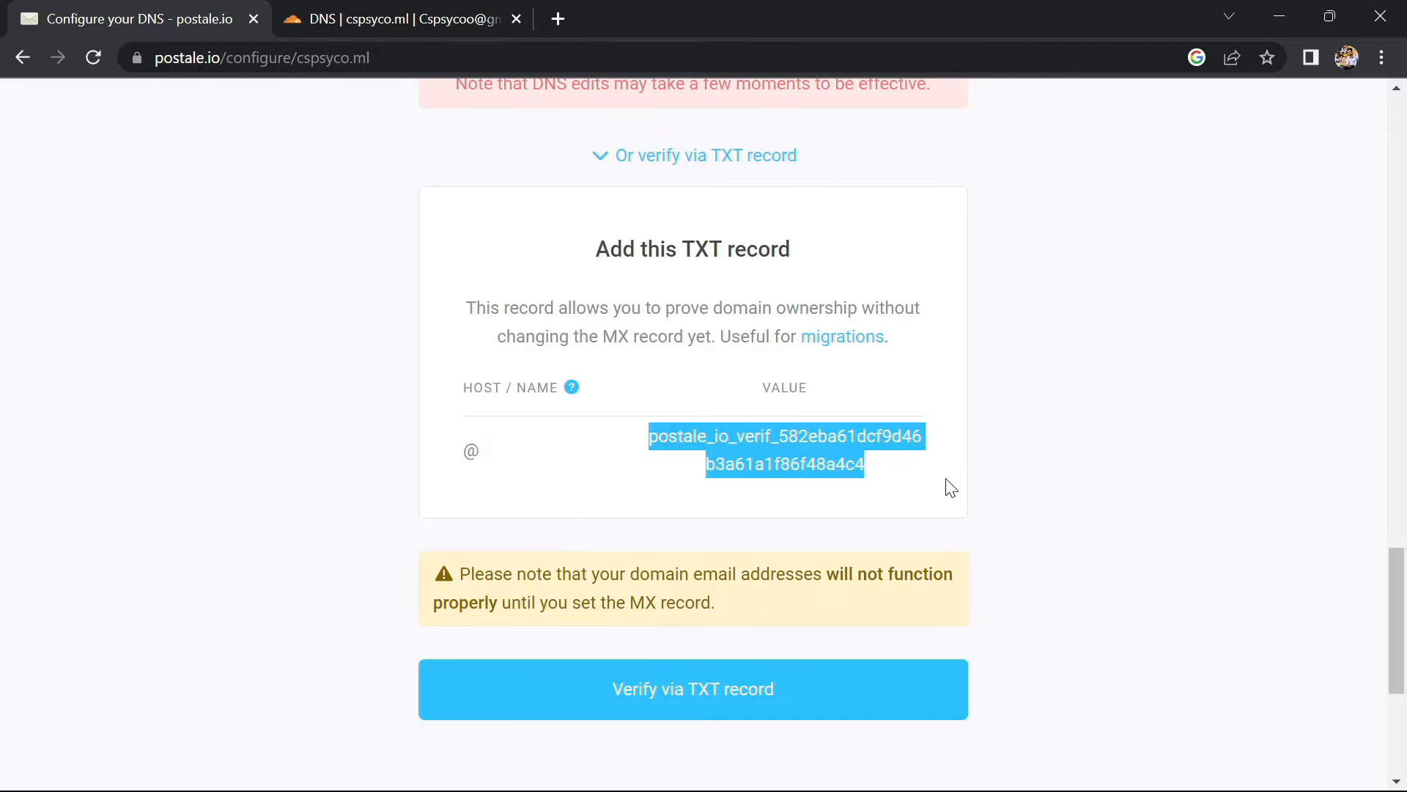
pyautogui.click(364, 4)
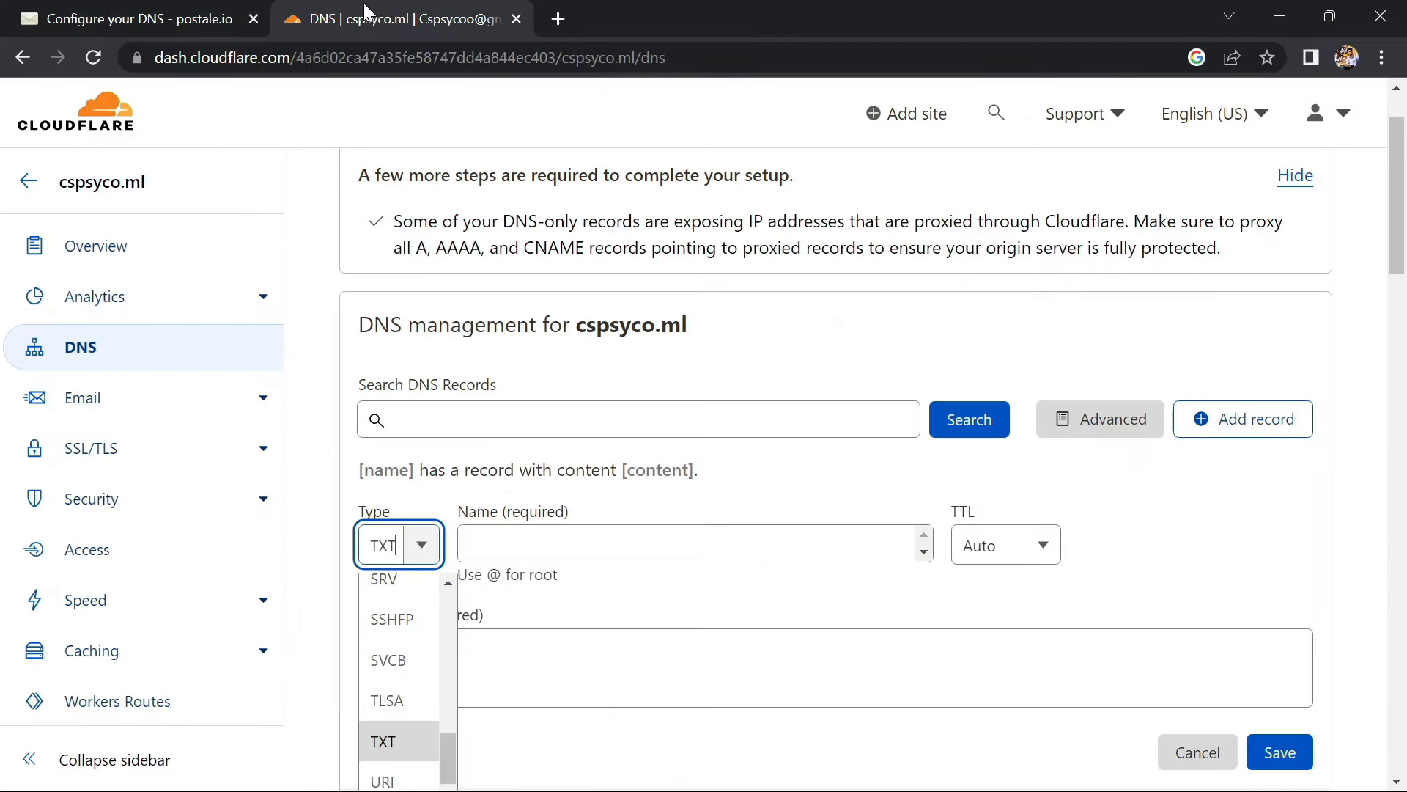
pyautogui.click(575, 540)
pyautogui.click(575, 649)
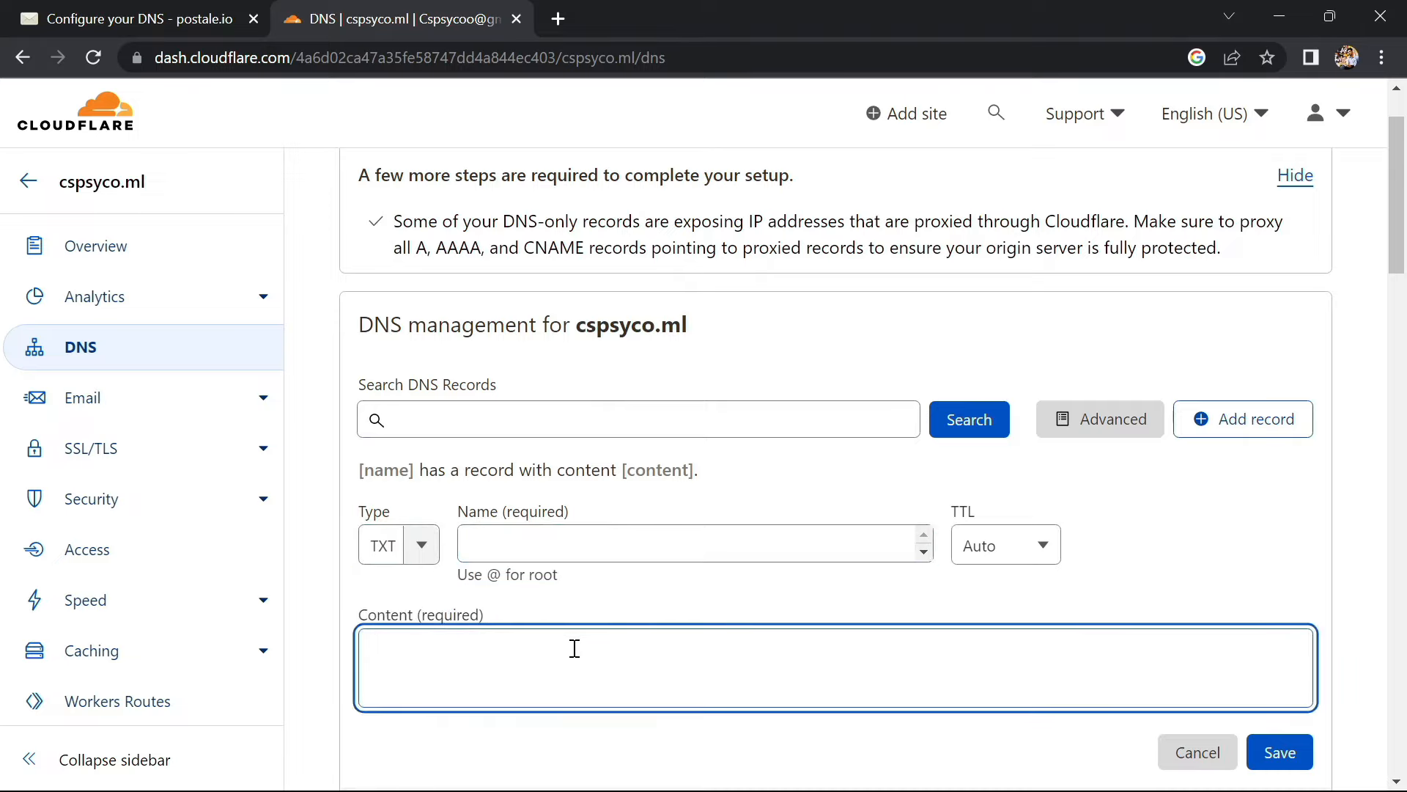
pyautogui.hotkey('ctrl', 'v')
# Name the TXT record @, save it, and run postale.io's TXT verification
pyautogui.click(30, 10)
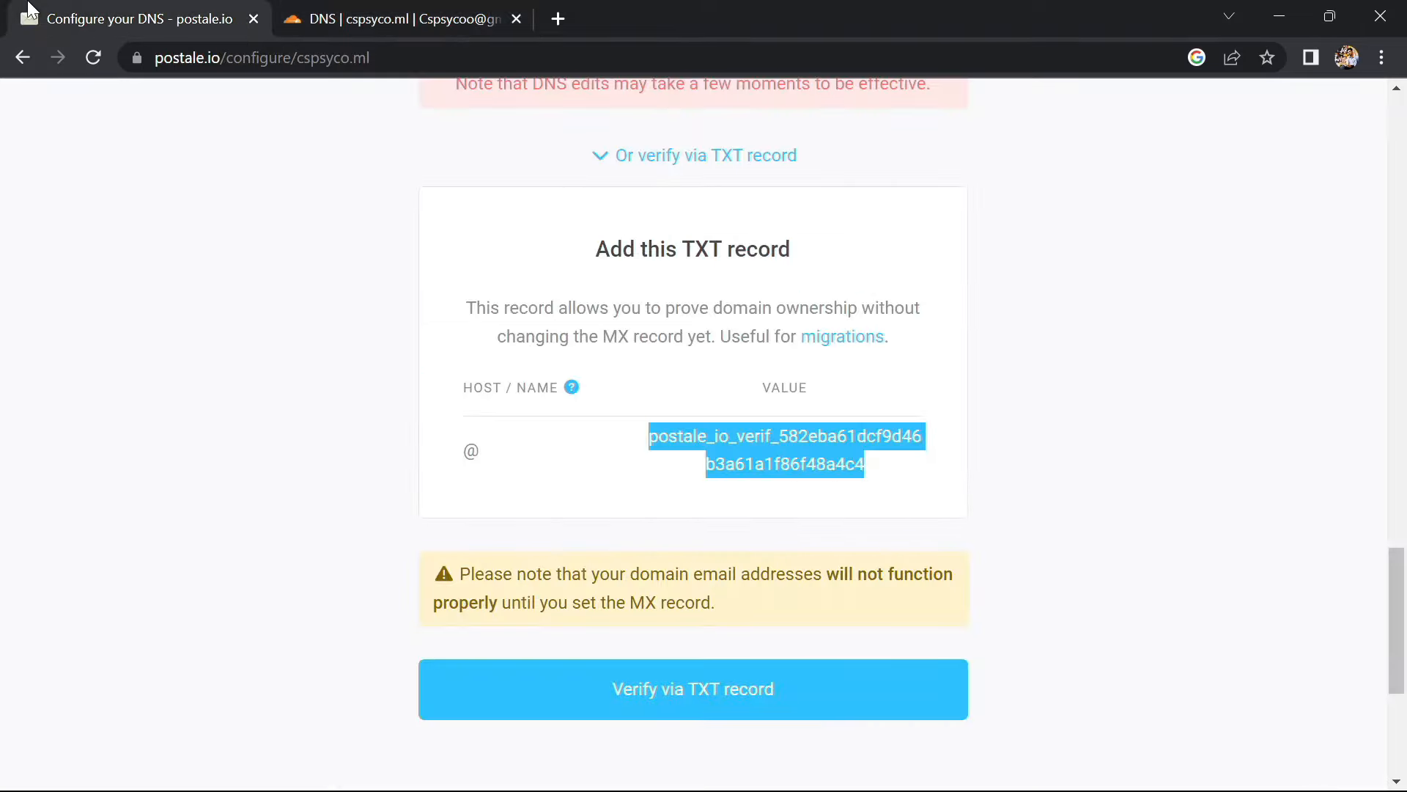
pyautogui.click(357, 14)
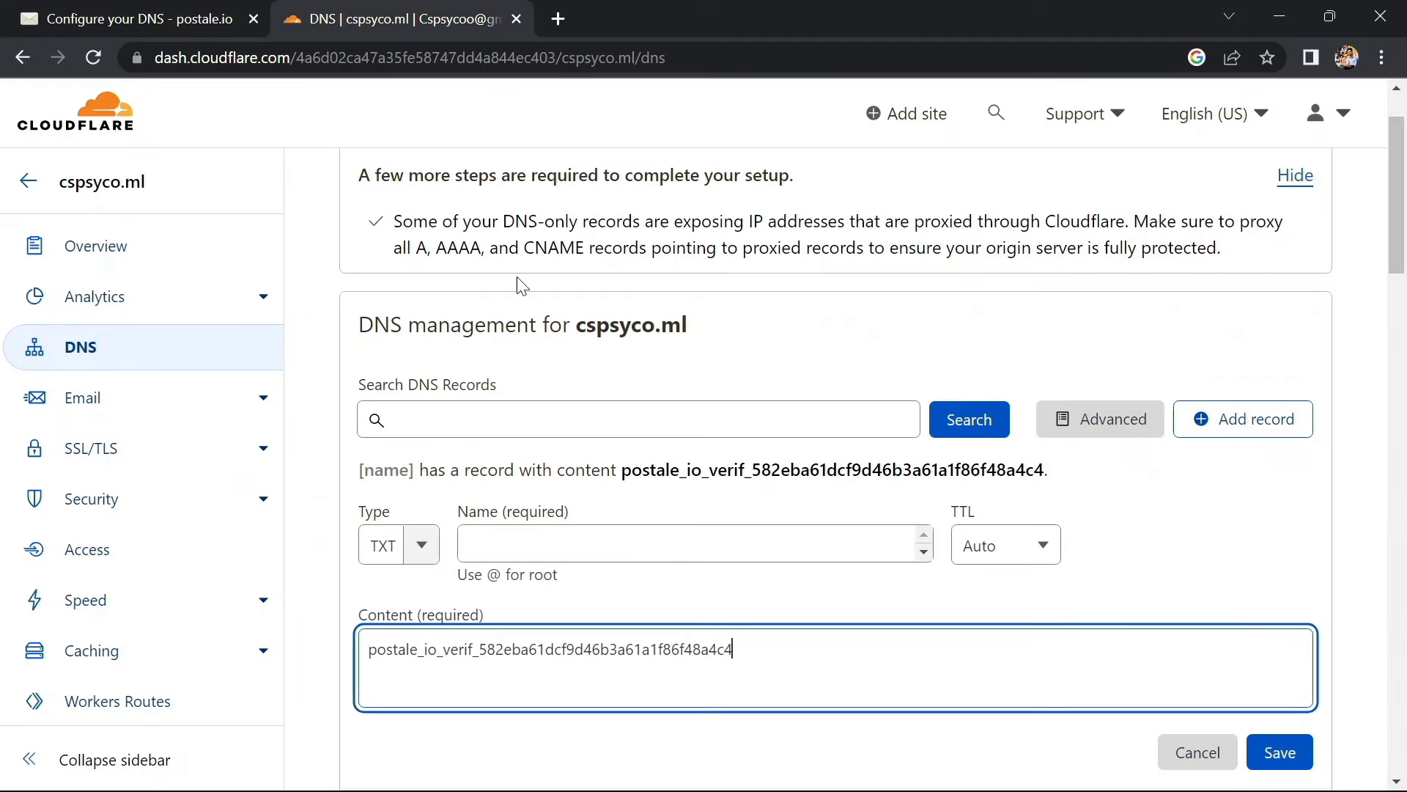
pyautogui.click(636, 554)
pyautogui.write('@')
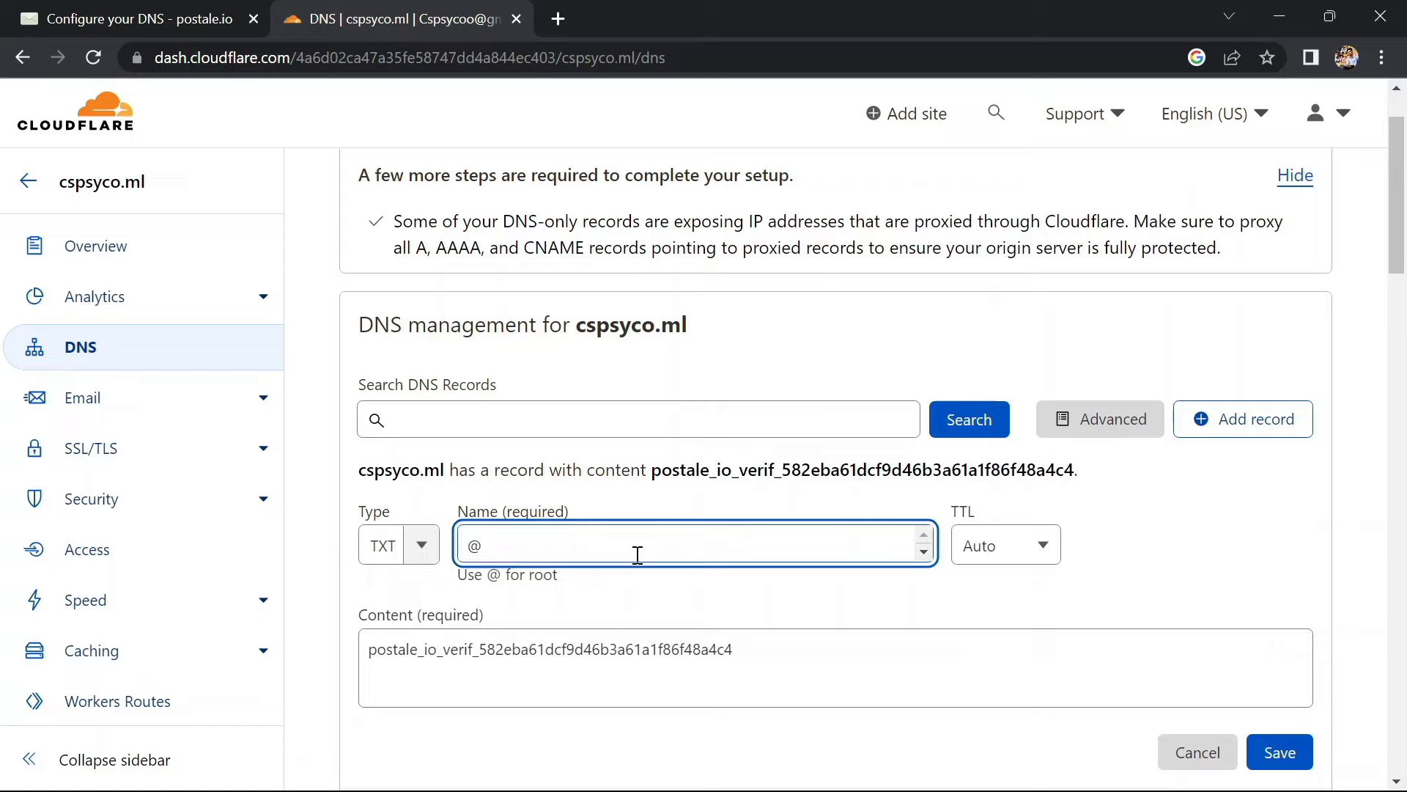
pyautogui.click(1259, 751)
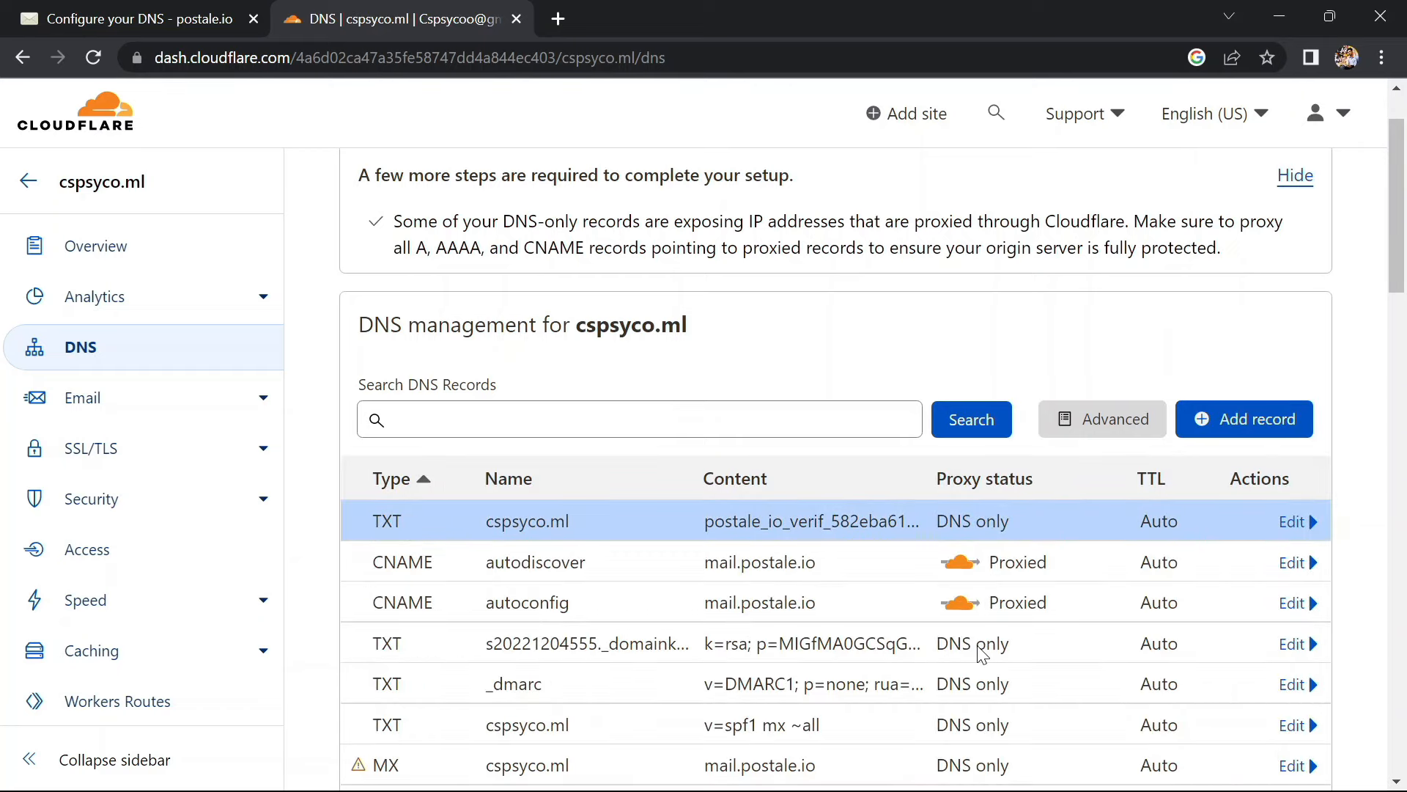
pyautogui.click(198, 18)
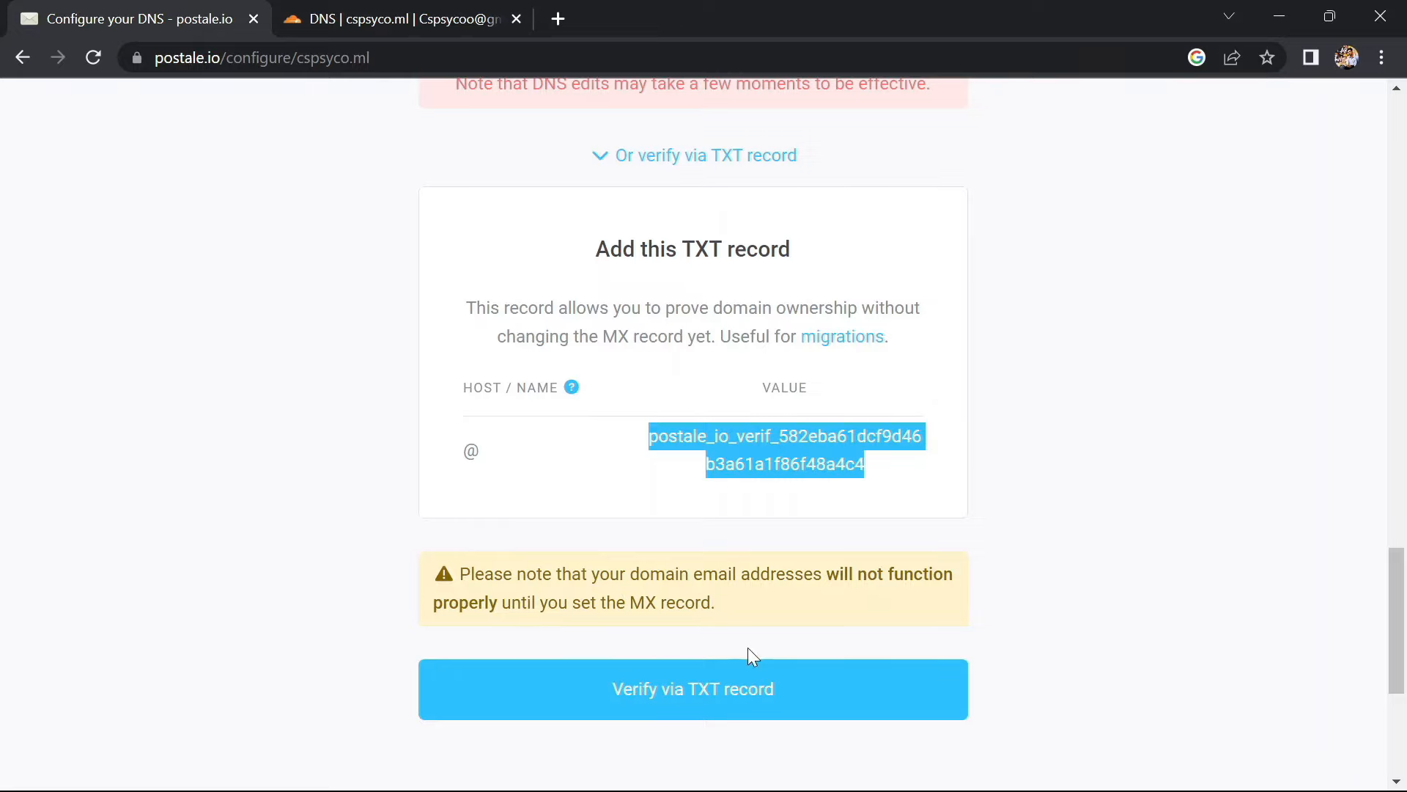
pyautogui.click(617, 693)
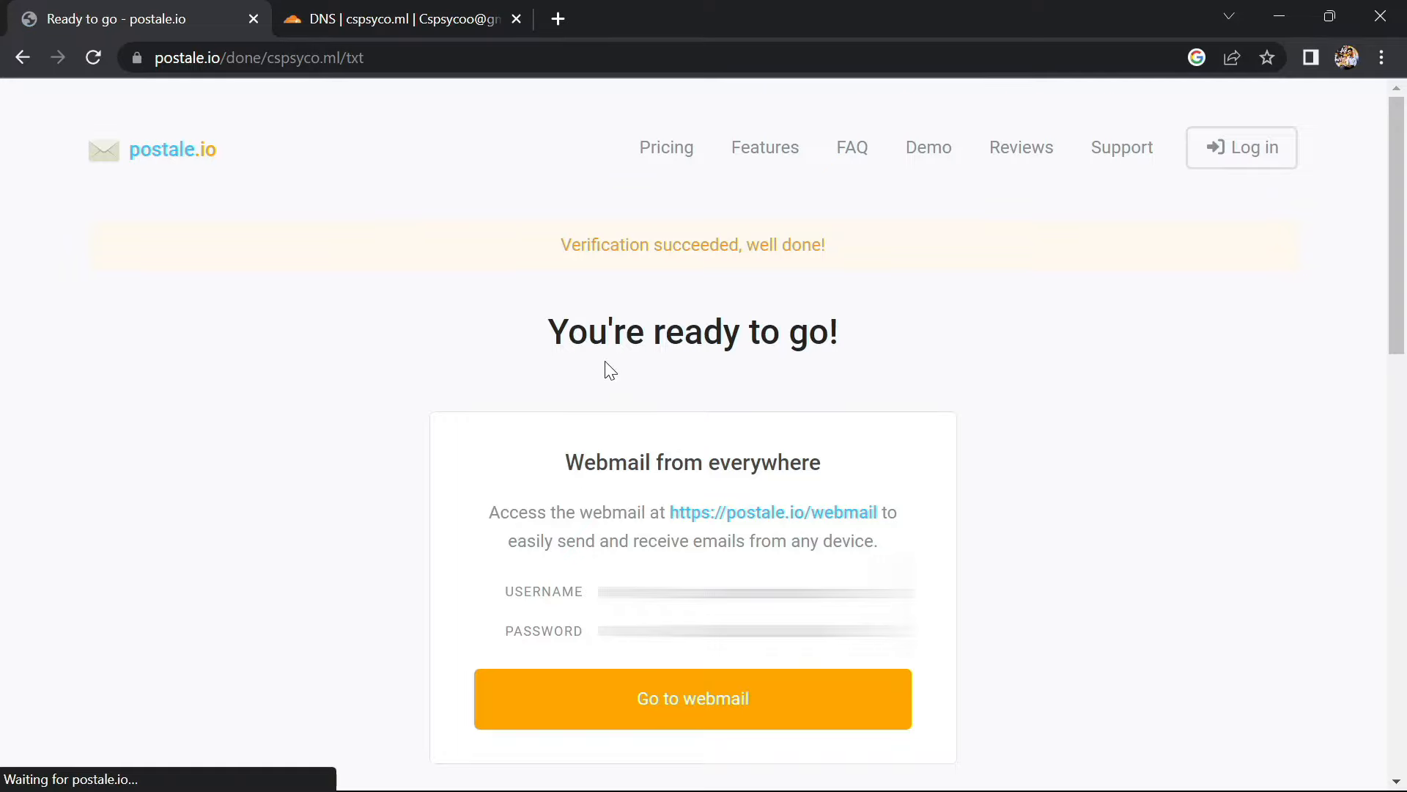
# Open postale.io webmail in a new tab and log in to the support mailbox with its password
pyautogui.scroll(-2, 630, 530)
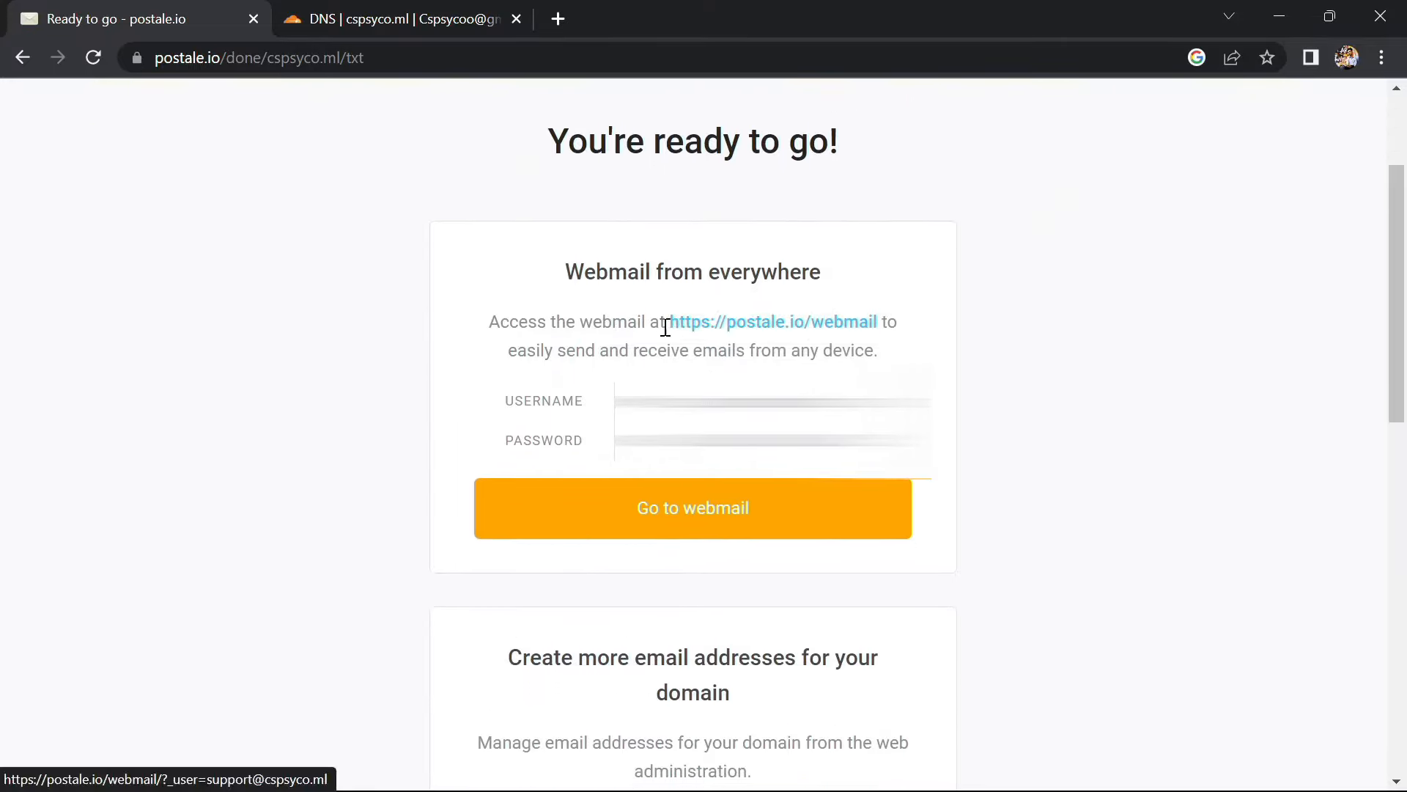
pyautogui.click(661, 507)
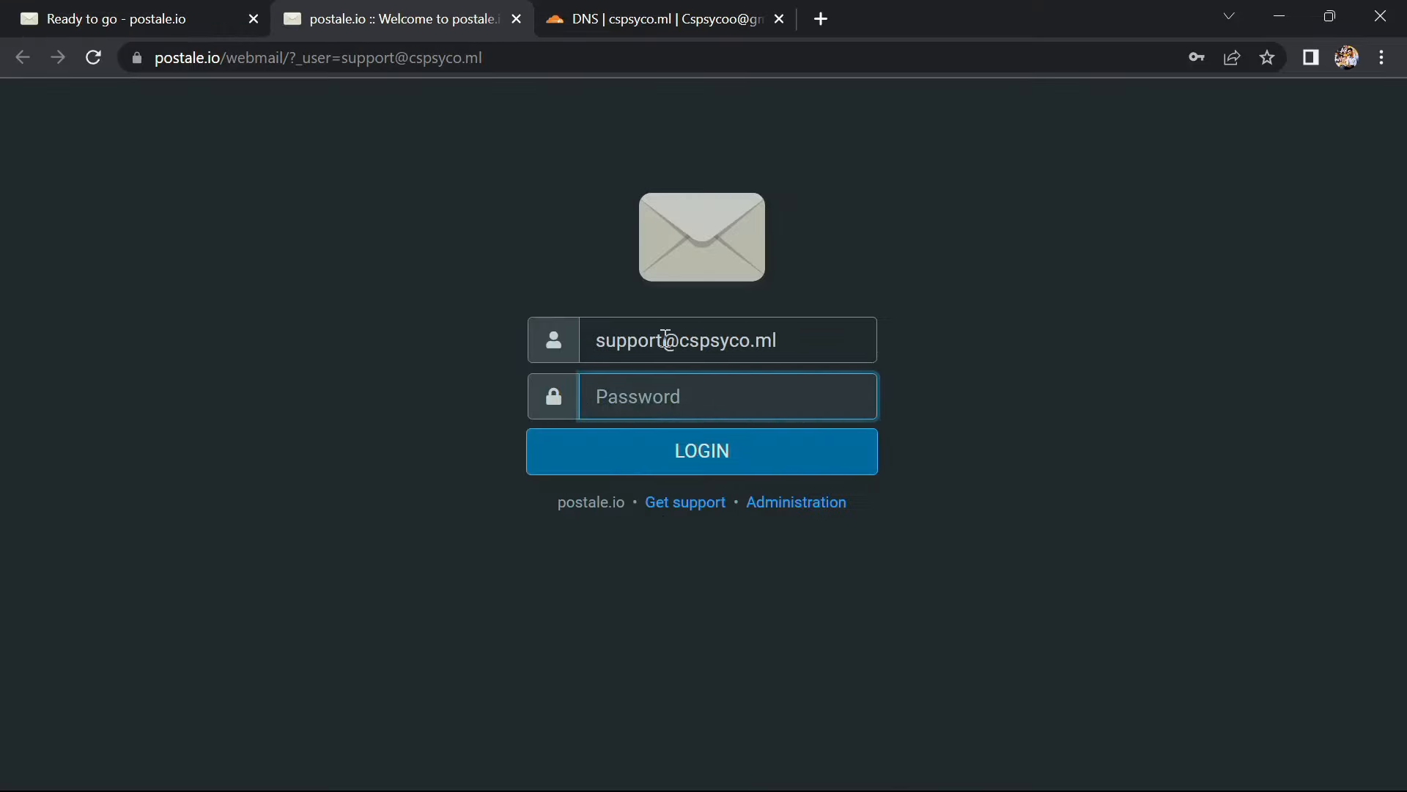
pyautogui.moveTo(662, 337); pyautogui.dragTo(589, 338)
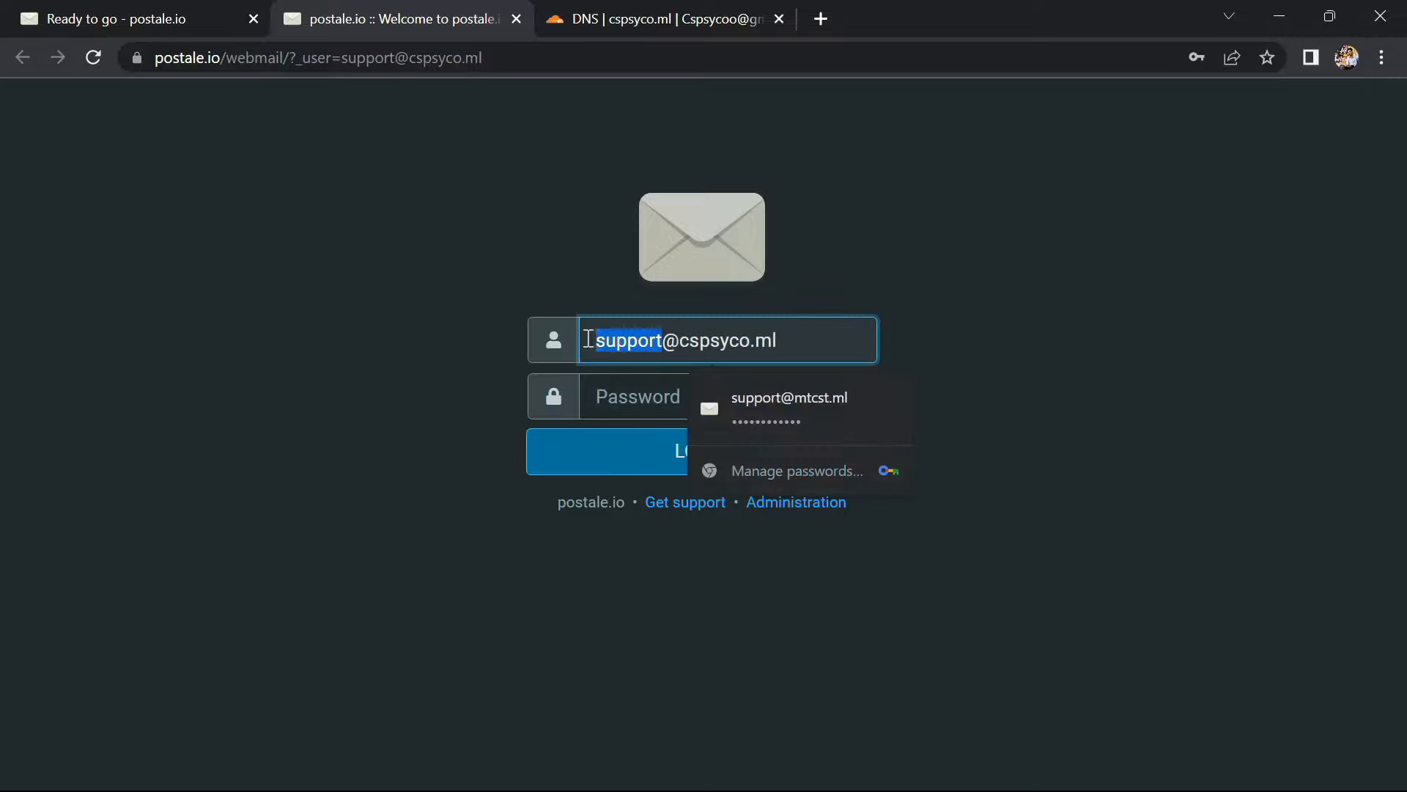
pyautogui.click(919, 286)
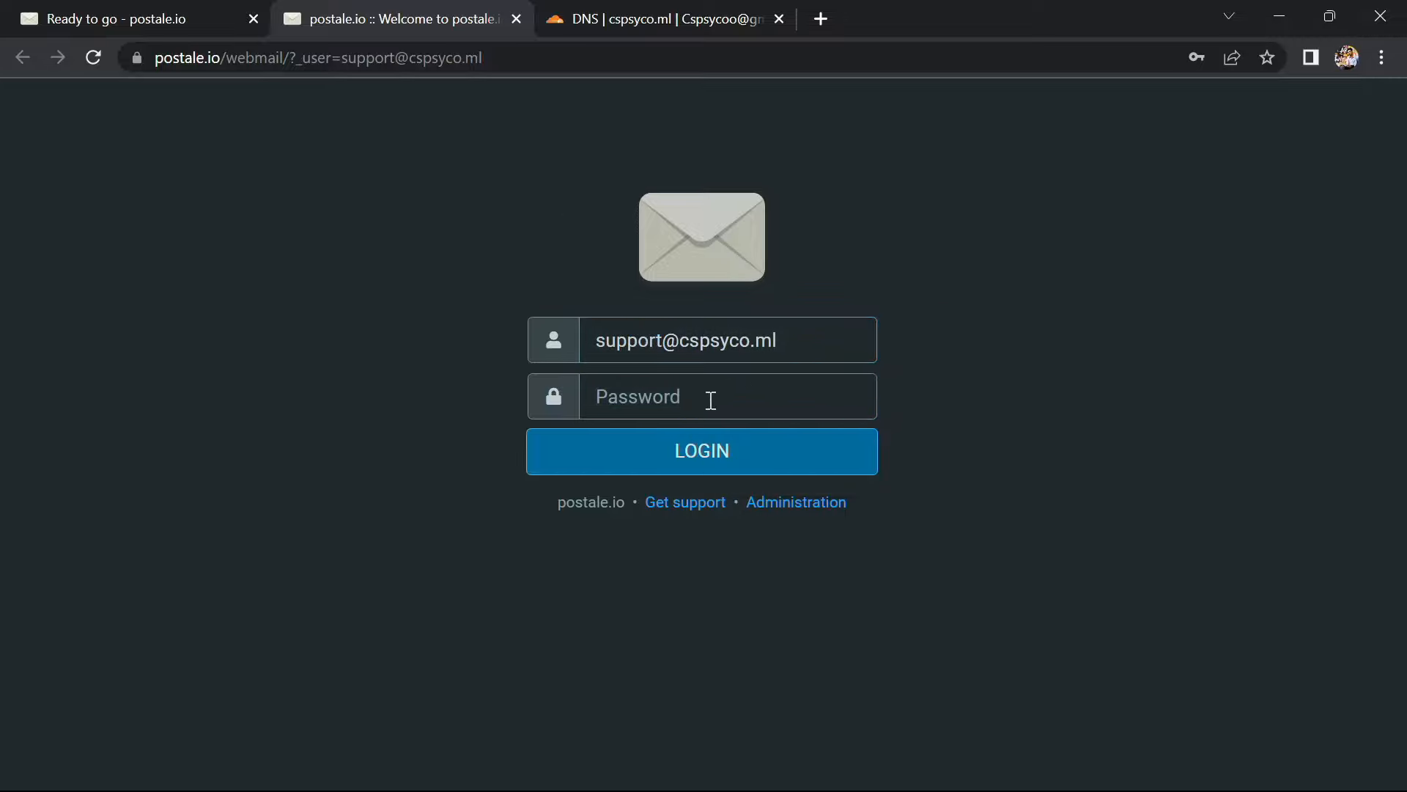
pyautogui.click(706, 400)
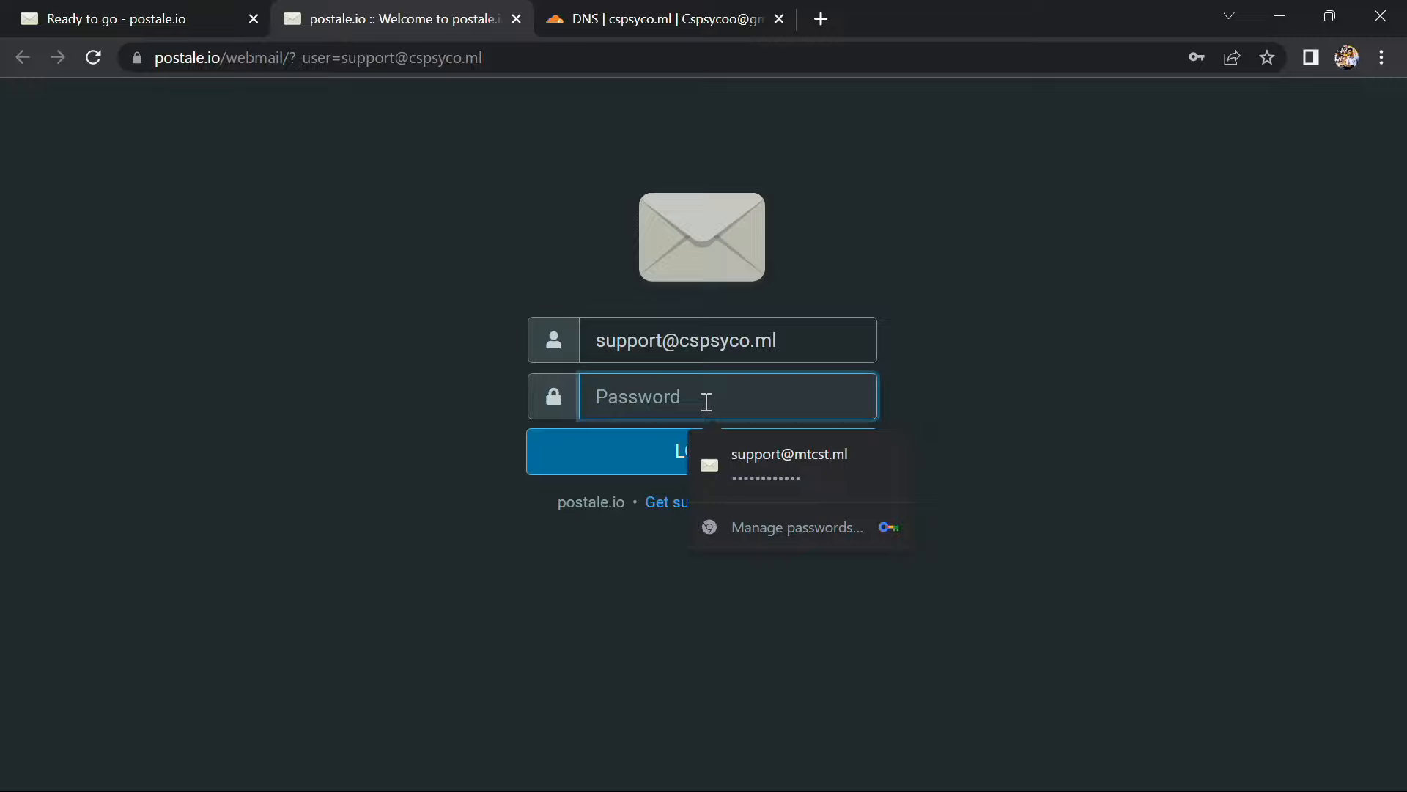
pyautogui.write('•')
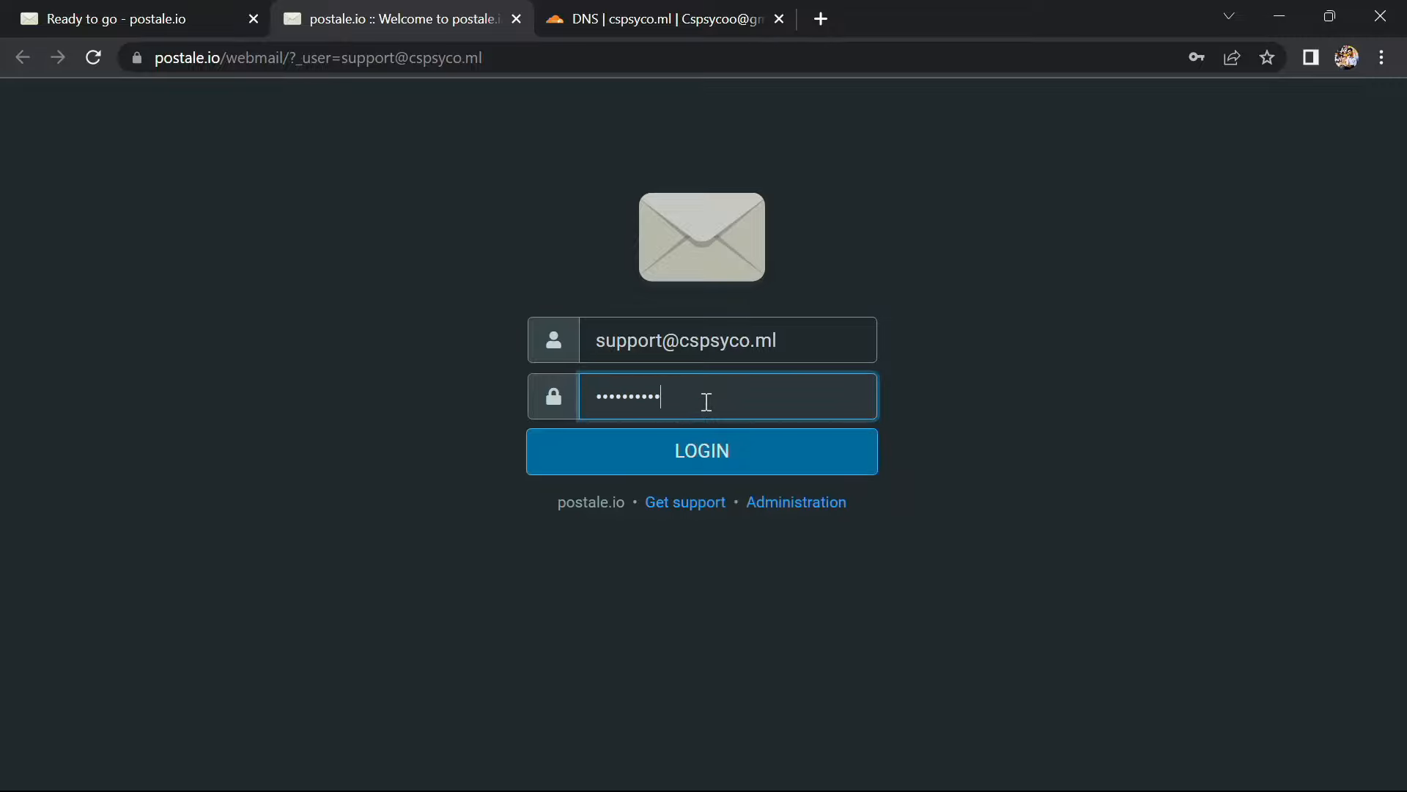
pyautogui.click(719, 450)
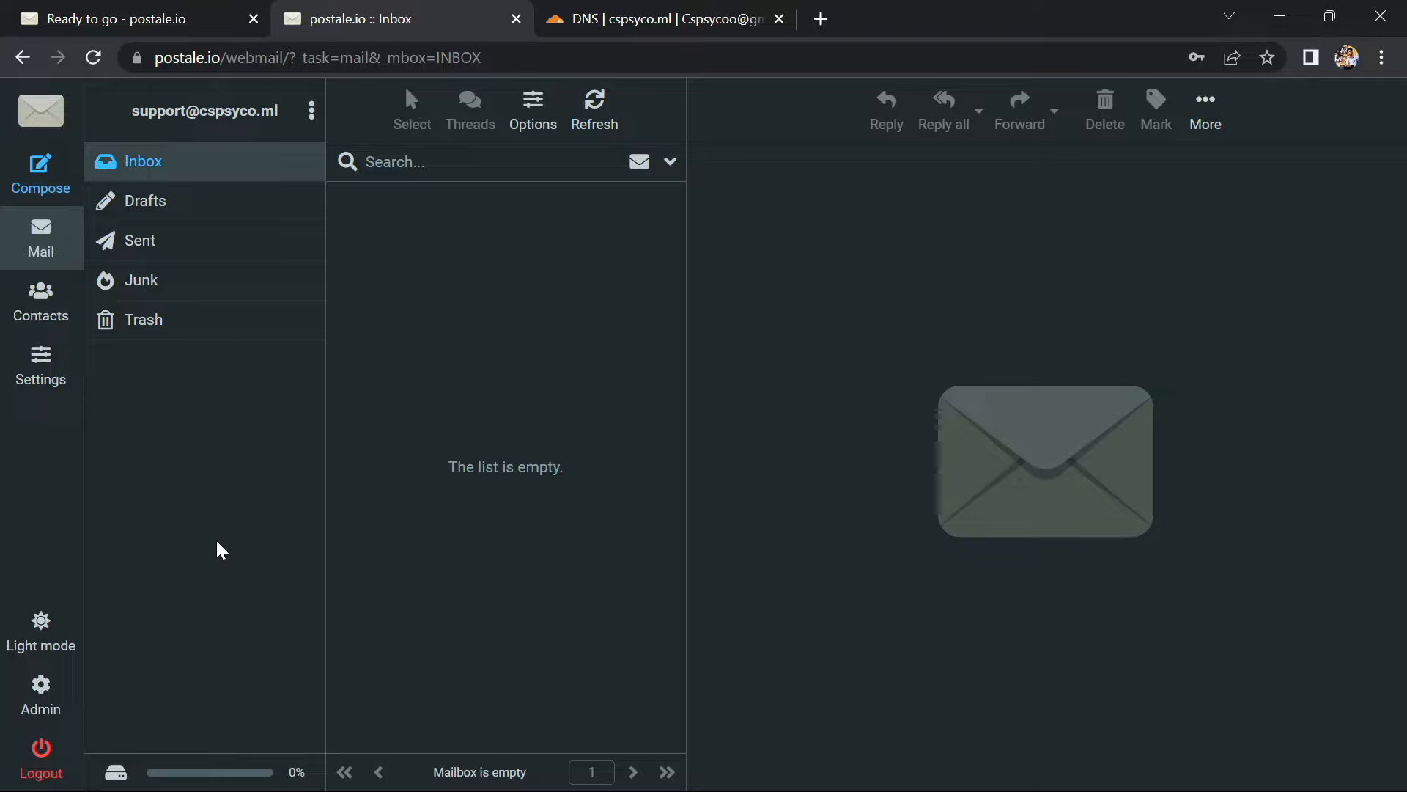
# Load mail.google.com in a new tab and start a full-size new Gmail message
pyautogui.click(815, 19)
pyautogui.write('m')
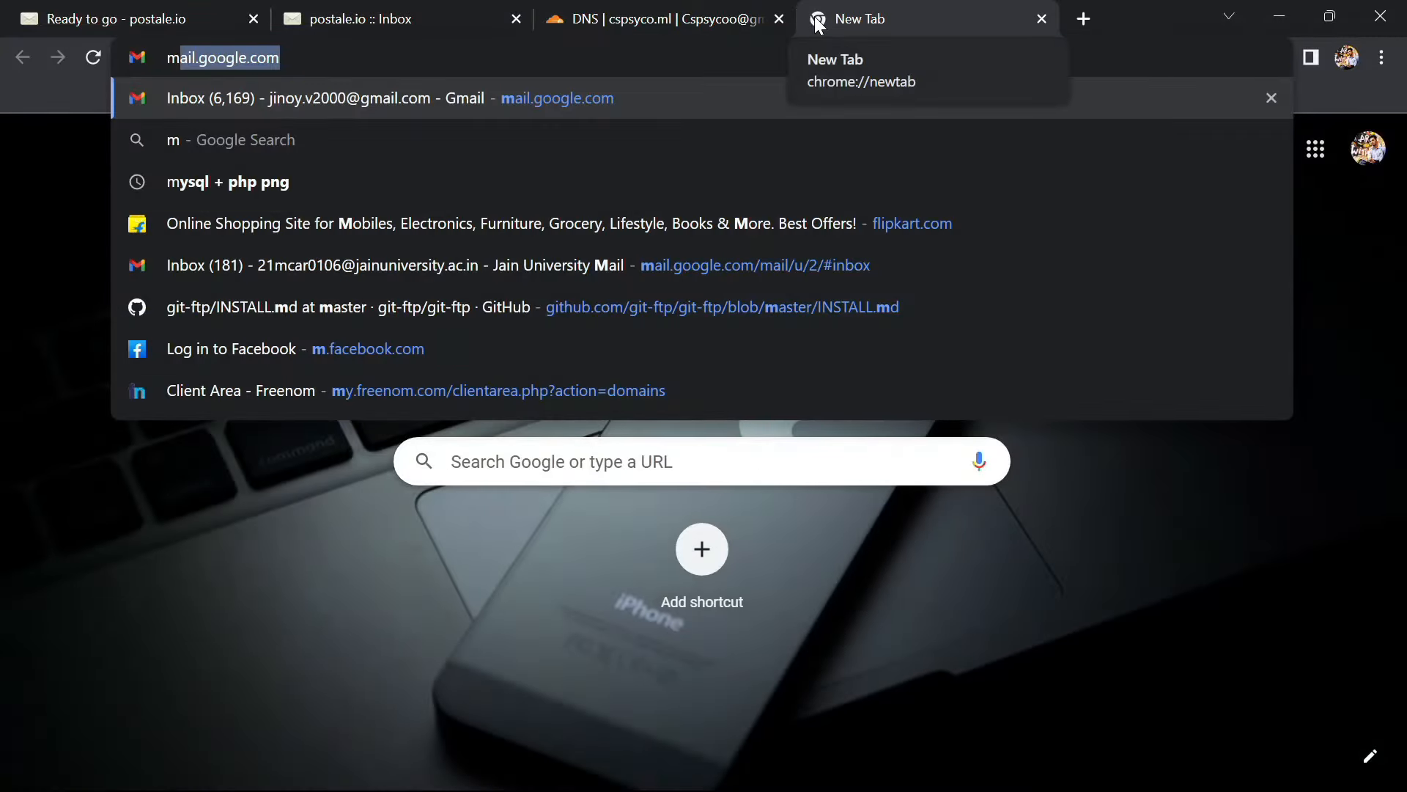
pyautogui.write('ail.google.com/')
pyautogui.press('Return')
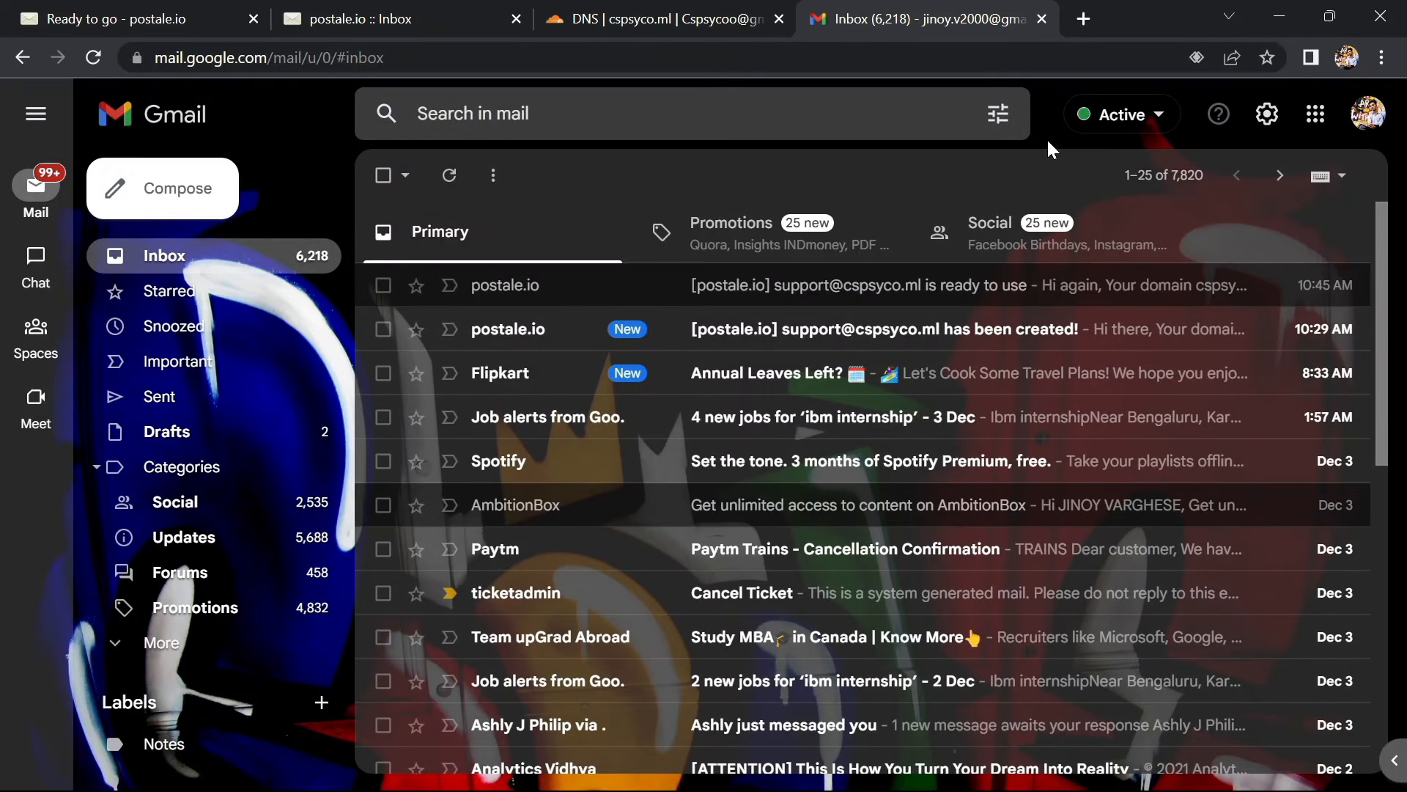
pyautogui.click(174, 192)
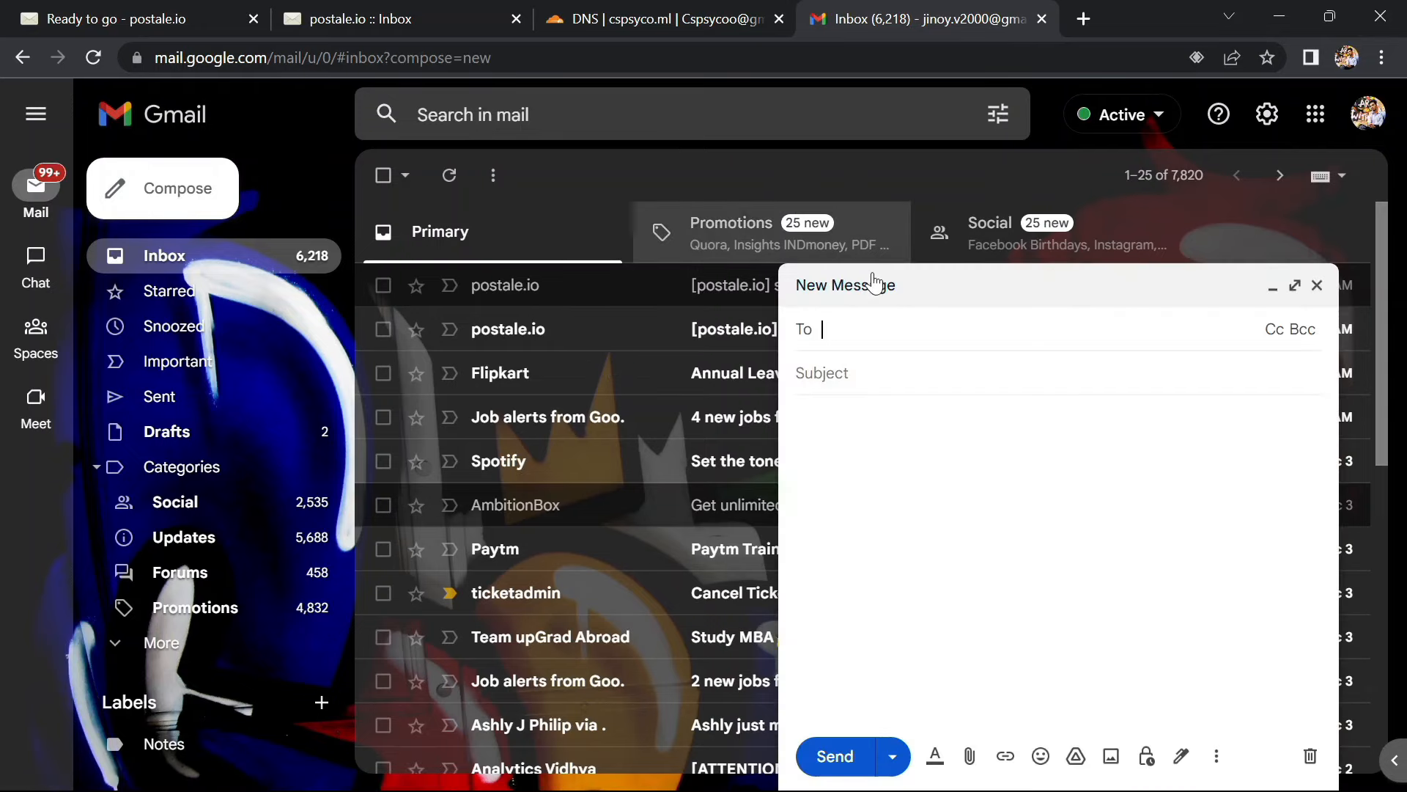
pyautogui.click(1296, 286)
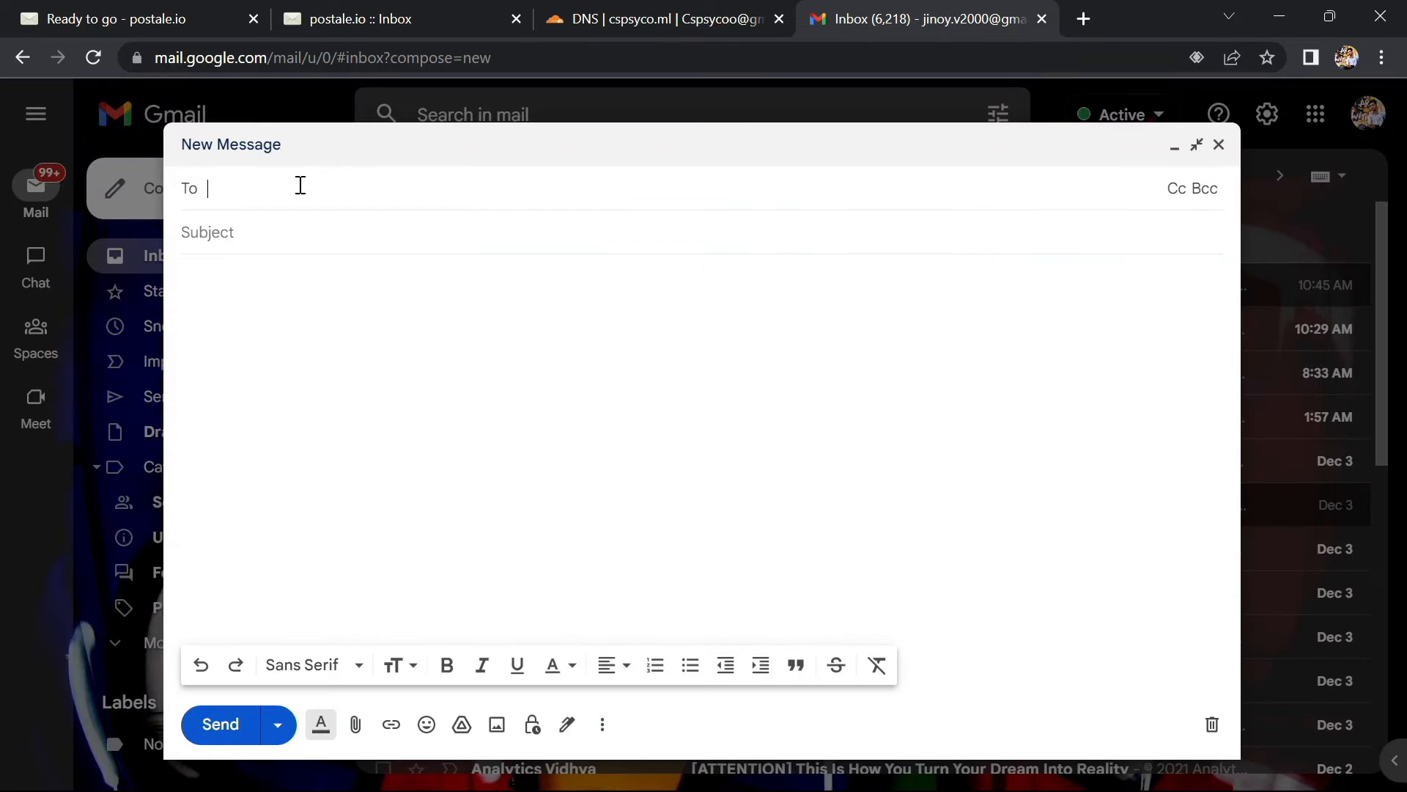
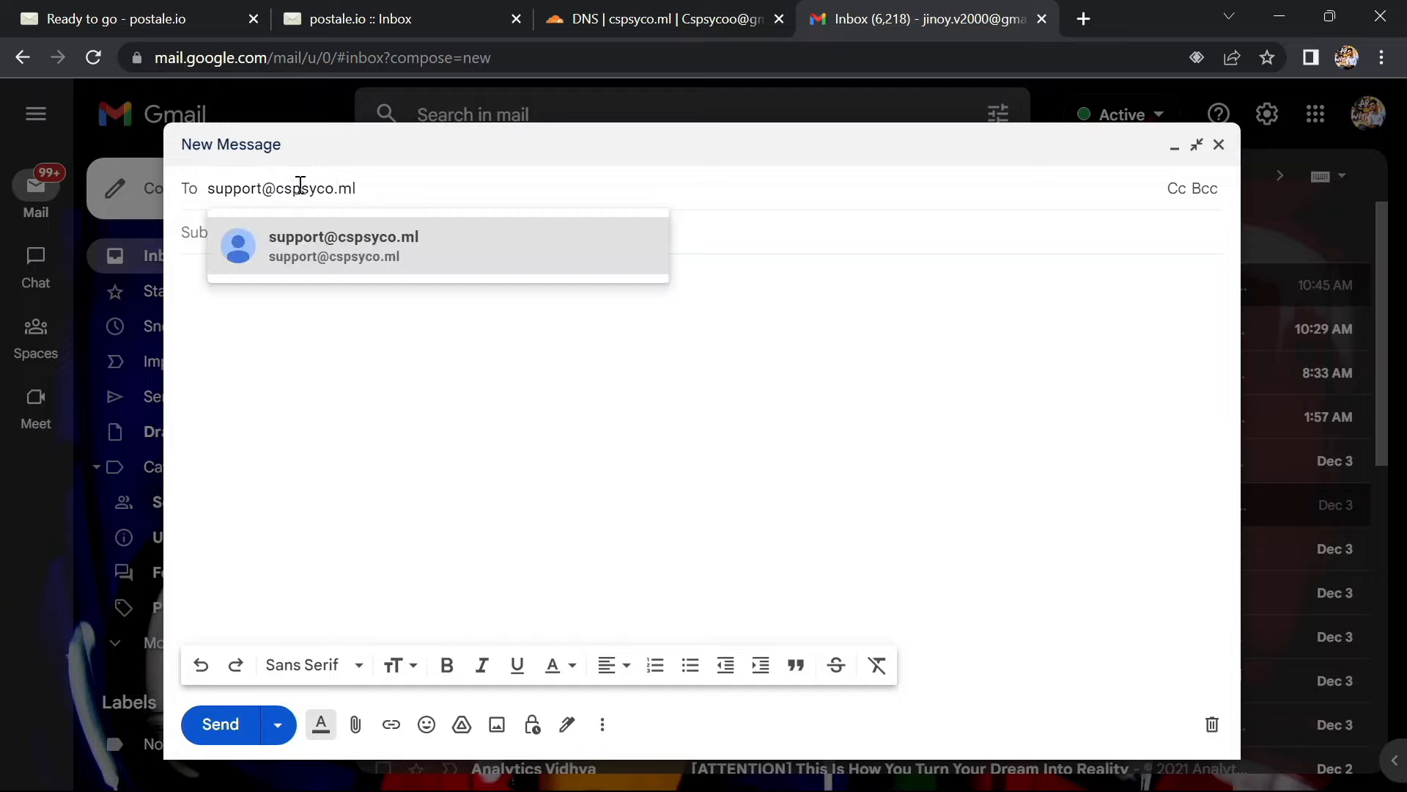
# Send 'test message' with body 'Hello world' to the support mailbox address, then view it
pyautogui.click(338, 240)
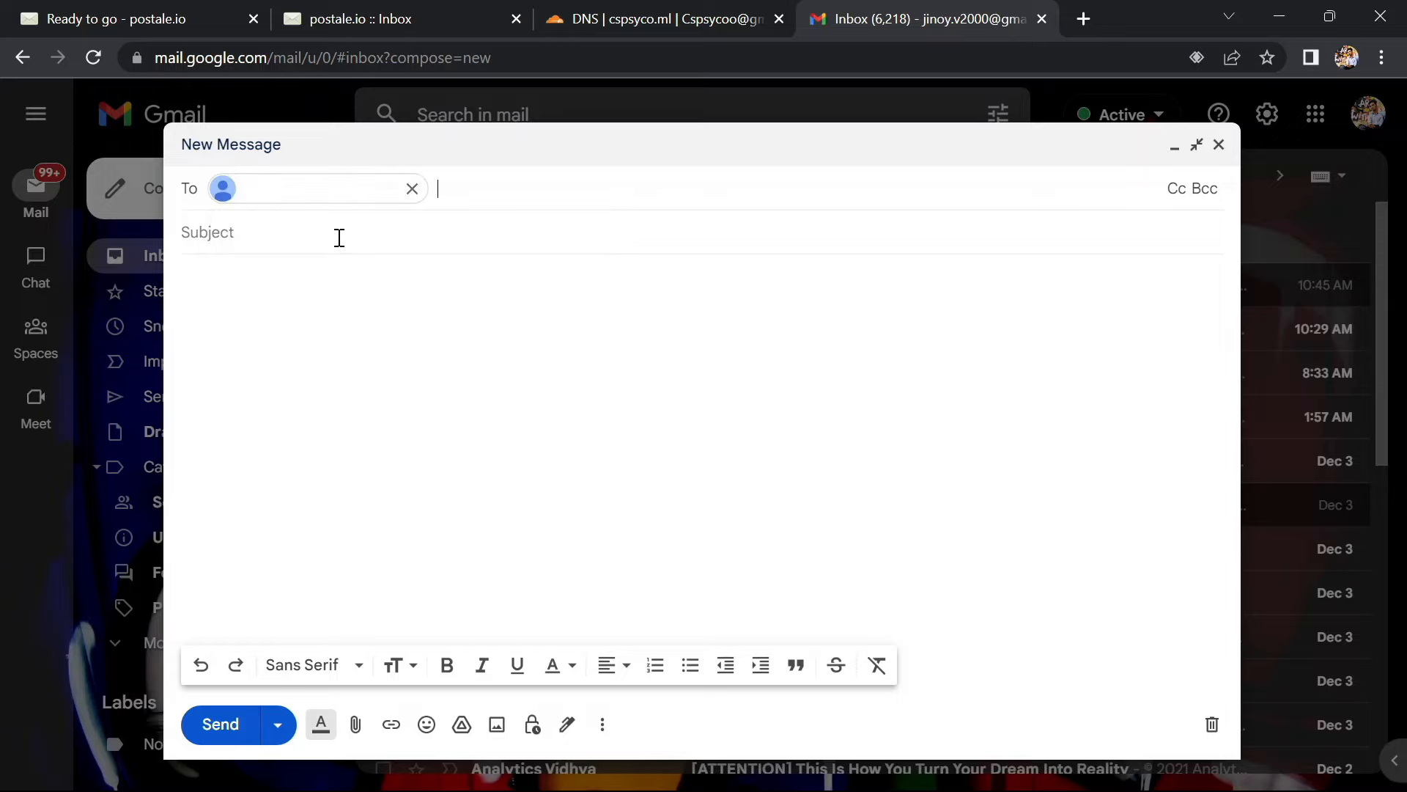
pyautogui.click(302, 240)
pyautogui.write('t')
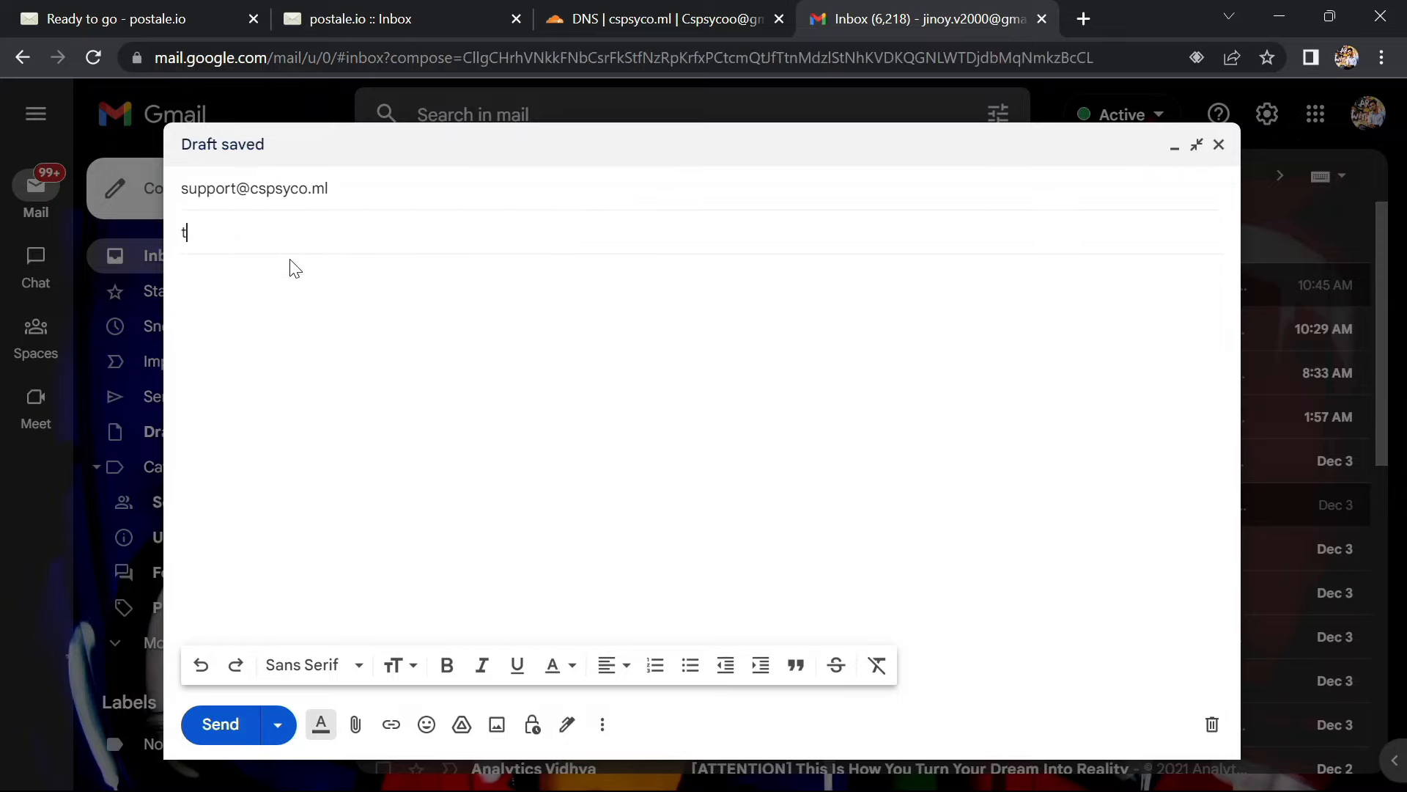
pyautogui.write('est message')
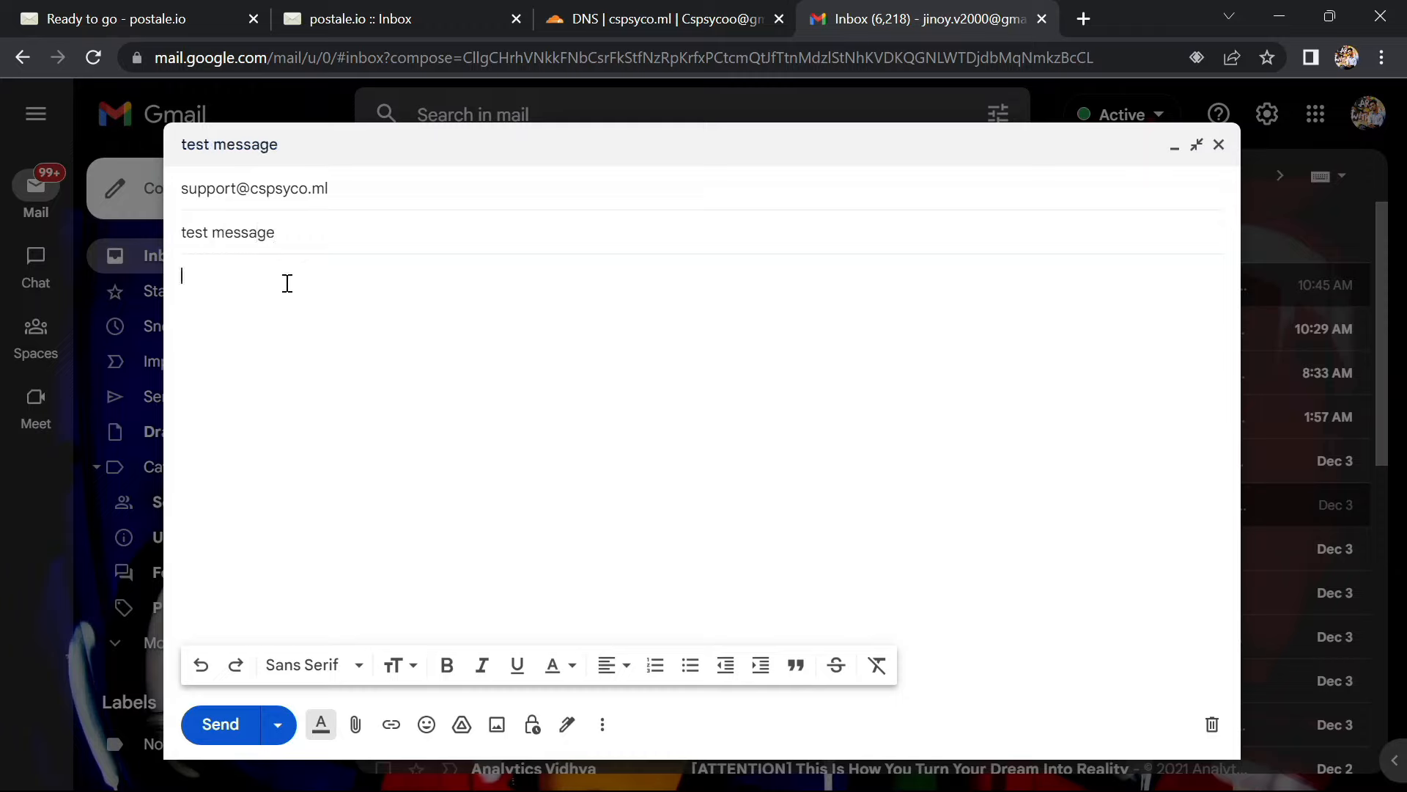
pyautogui.click(287, 283)
pyautogui.write('Hello world')
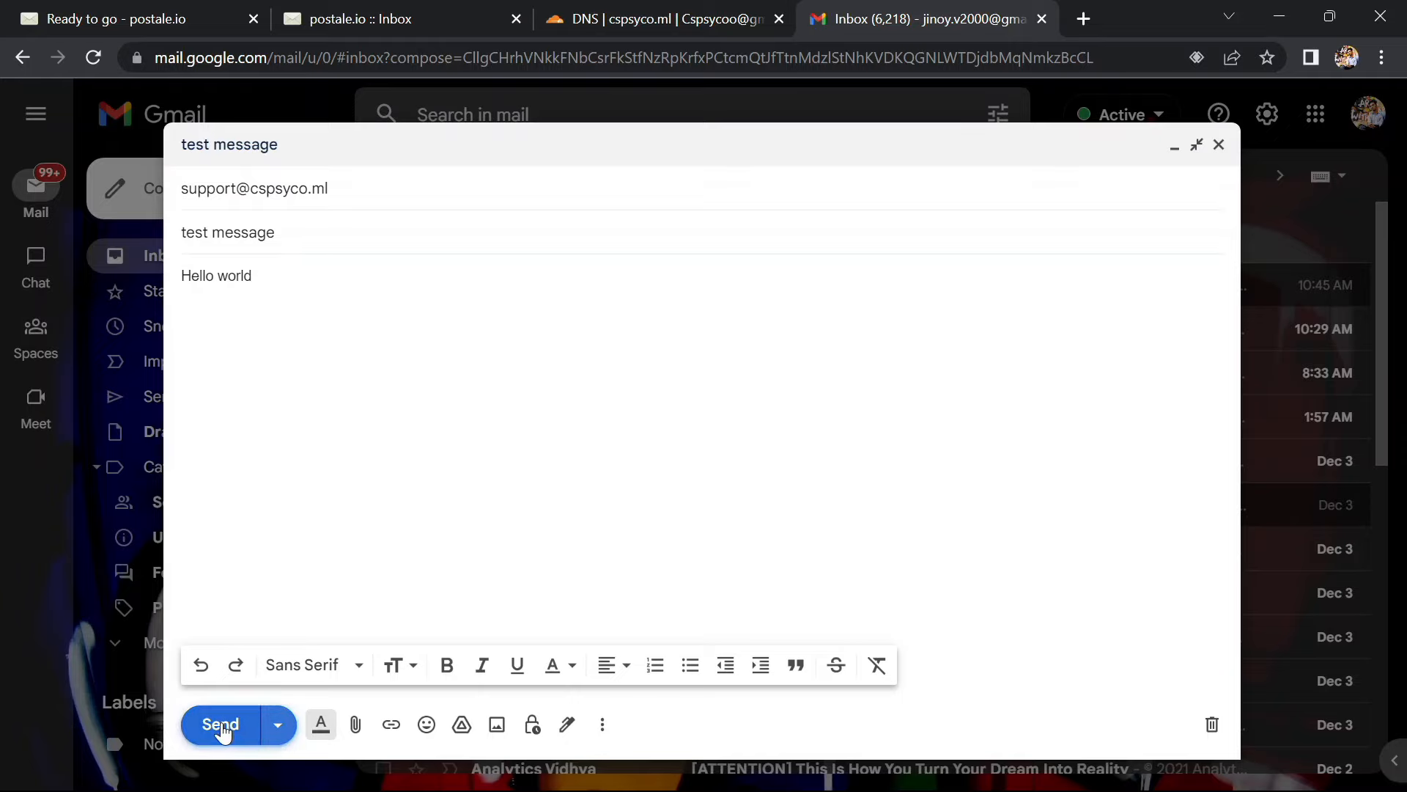
pyautogui.click(221, 725)
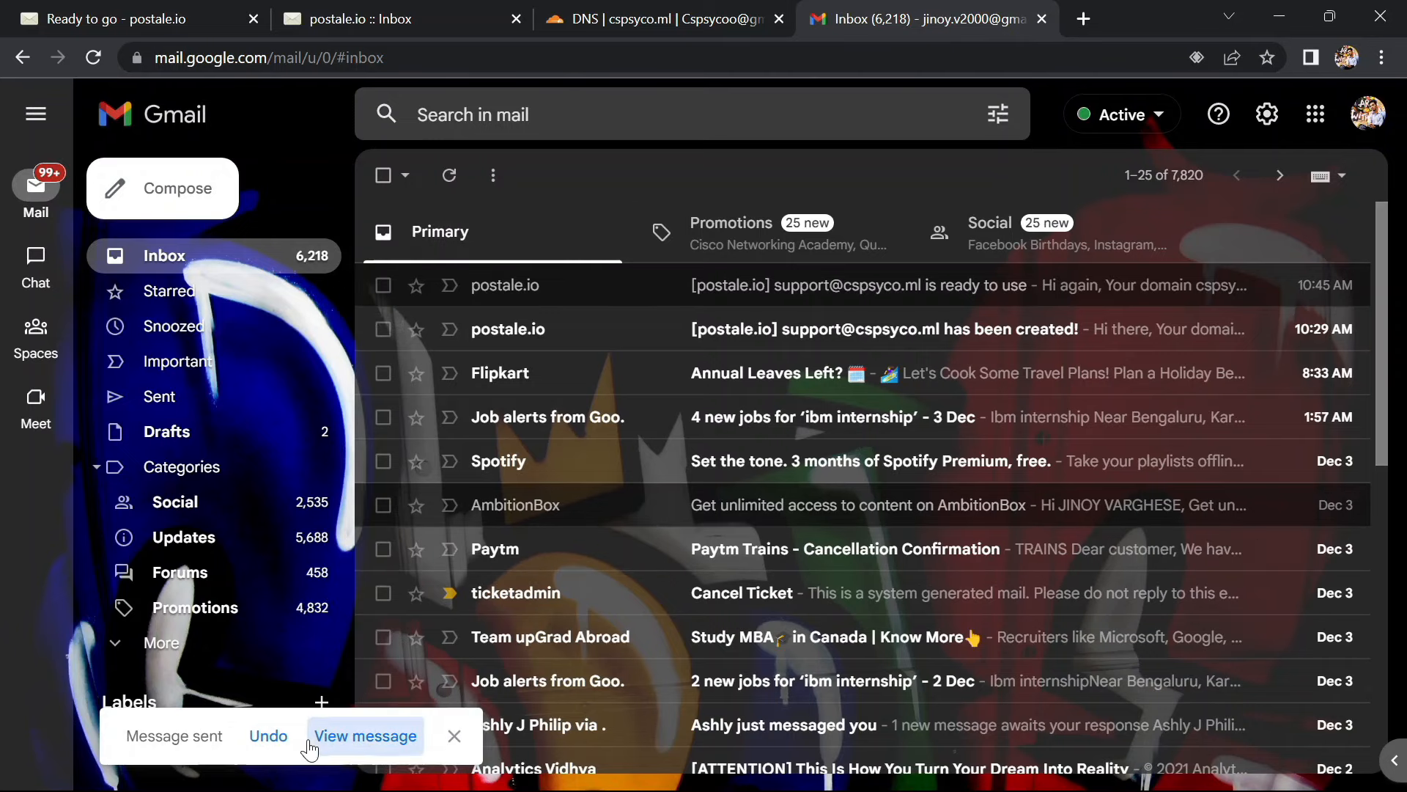
pyautogui.click(325, 737)
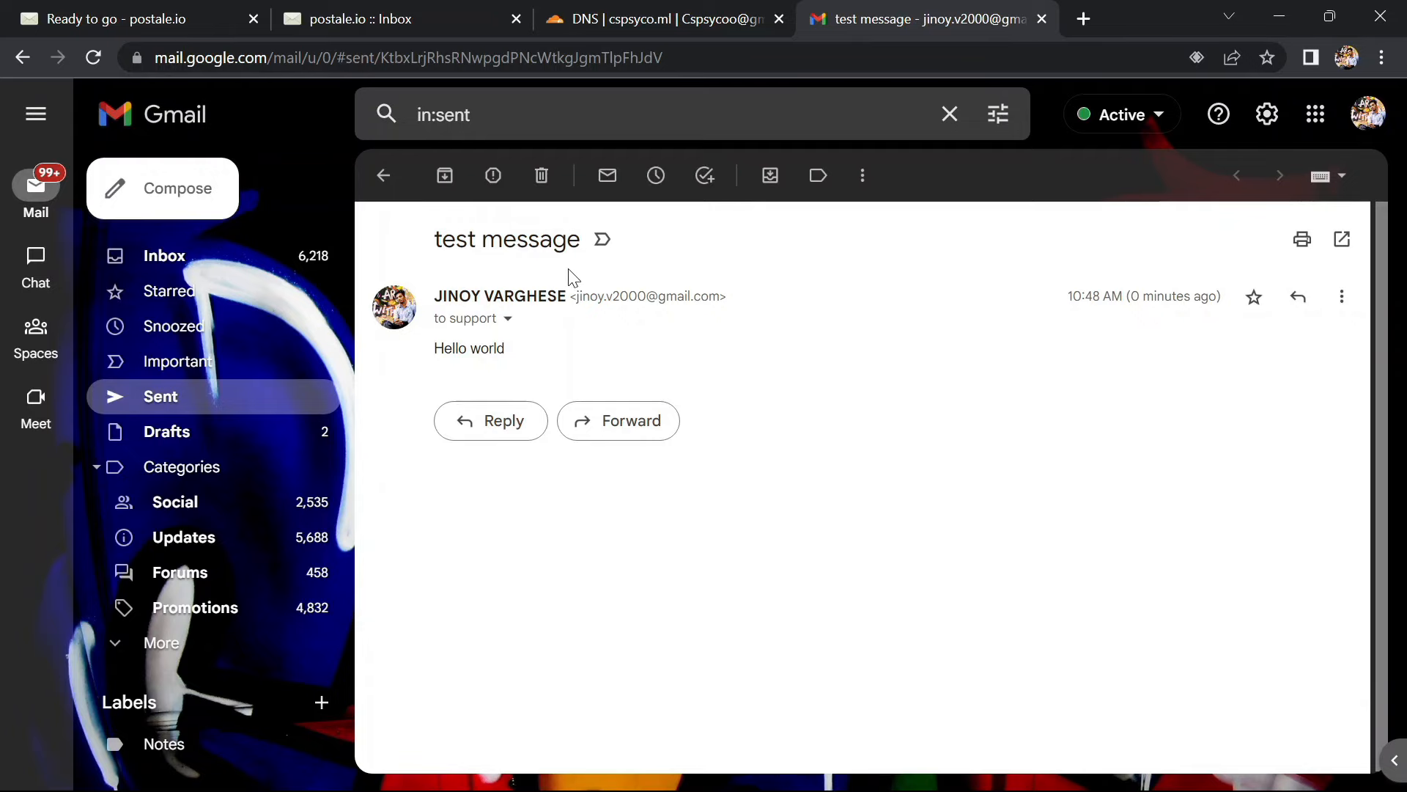
# Refresh the postale.io support inbox until the Gmail test message arrives, open it, then start a new message
pyautogui.click(375, 9)
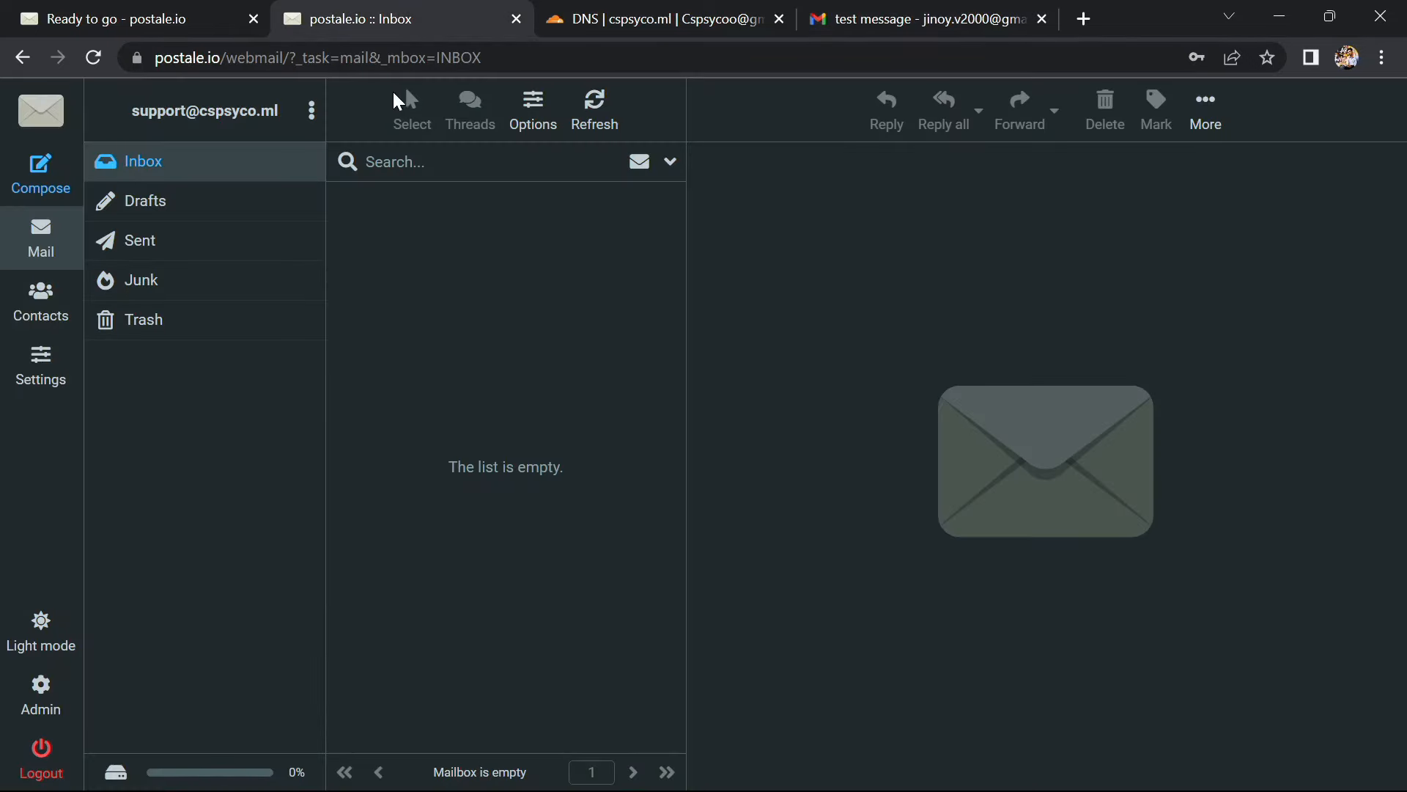
pyautogui.click(620, 120)
pyautogui.click(595, 119)
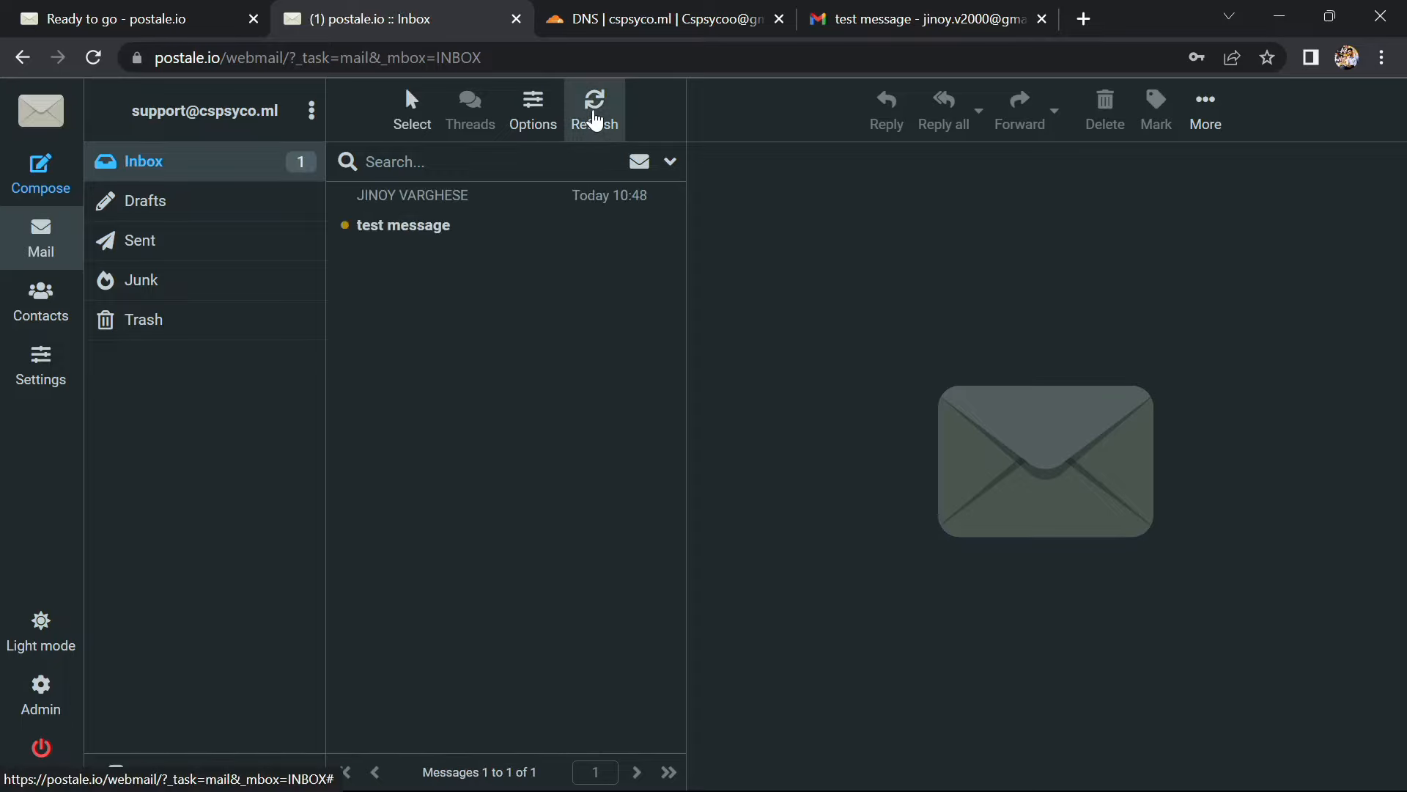
pyautogui.click(405, 227)
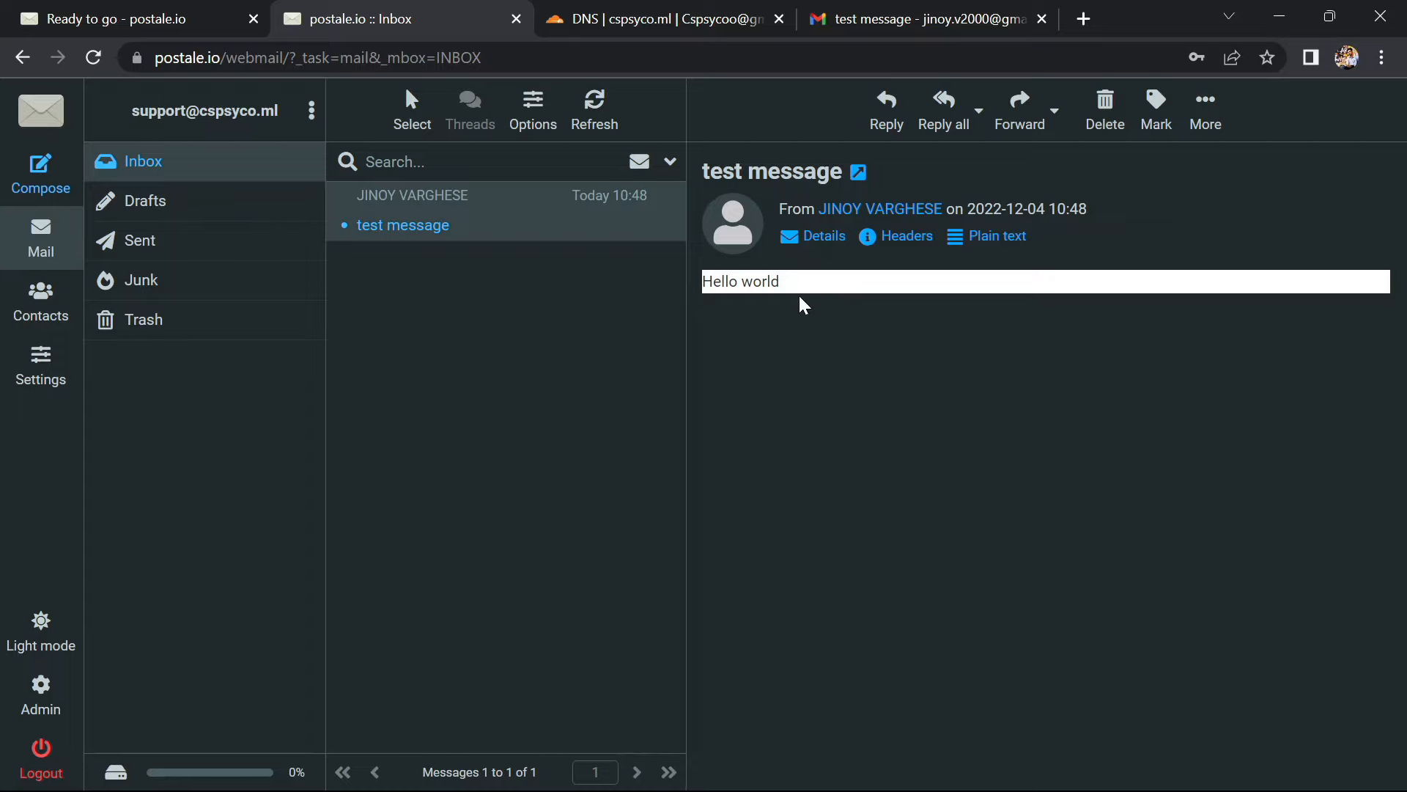
pyautogui.click(37, 178)
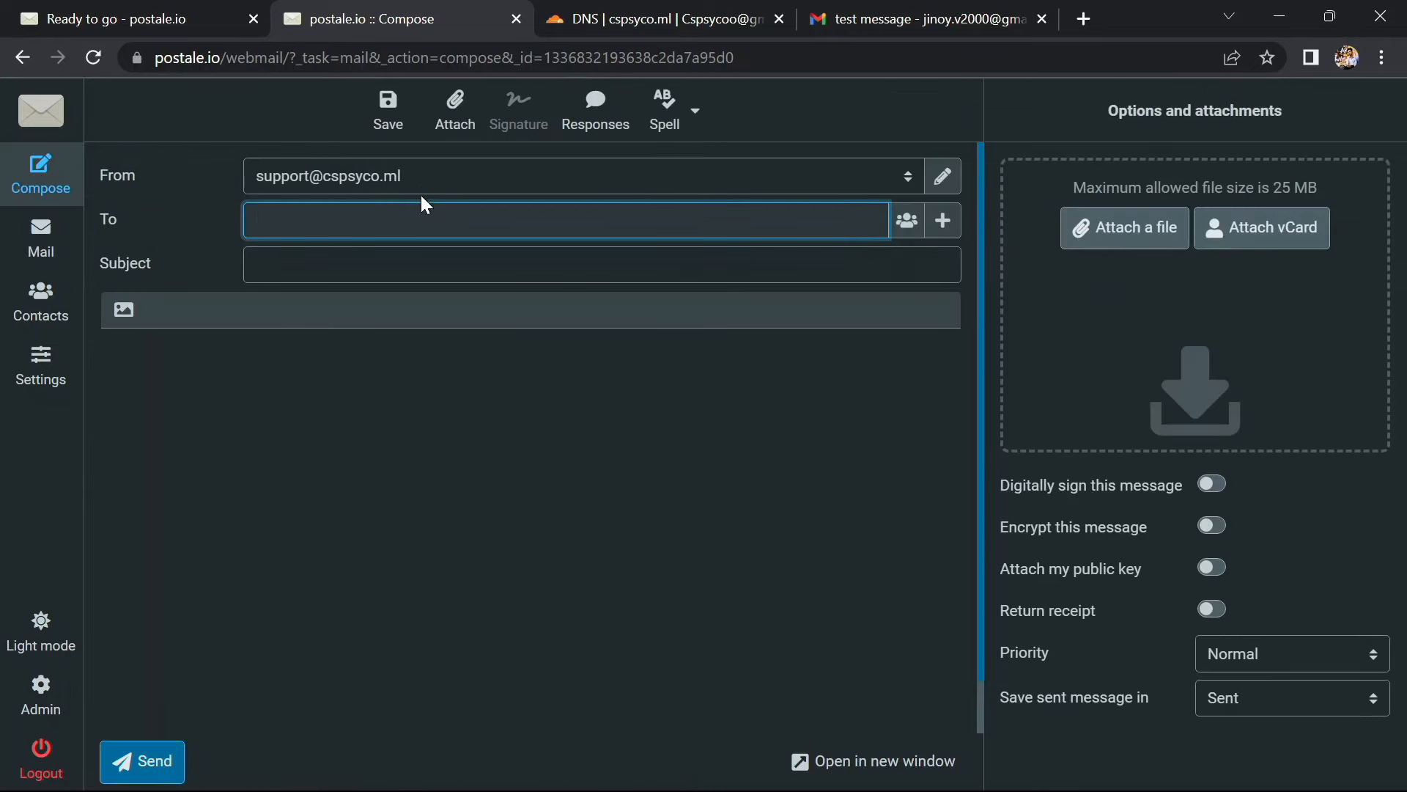
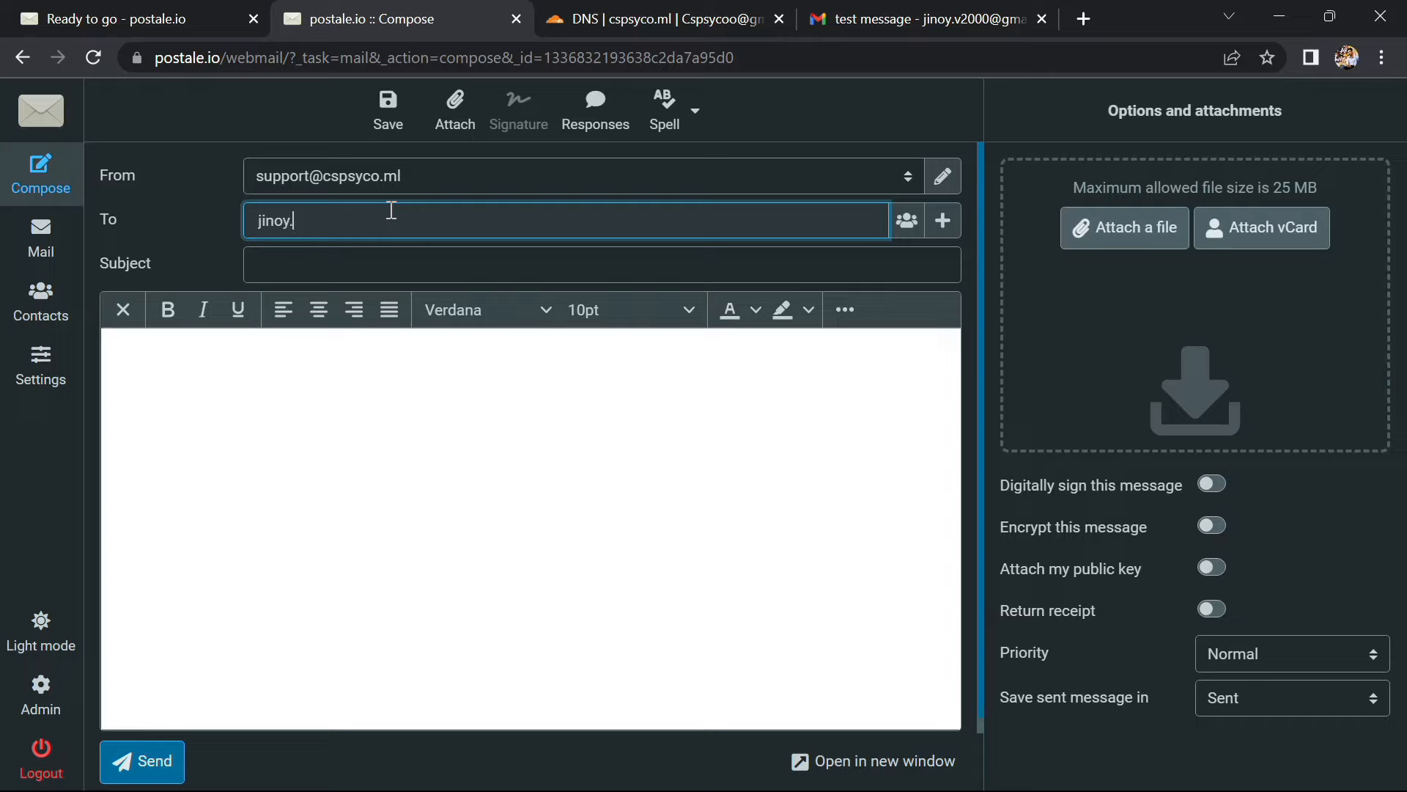
# Address a message to the Gmail account with body 'This is a replay' and send it
pyautogui.click(341, 394)
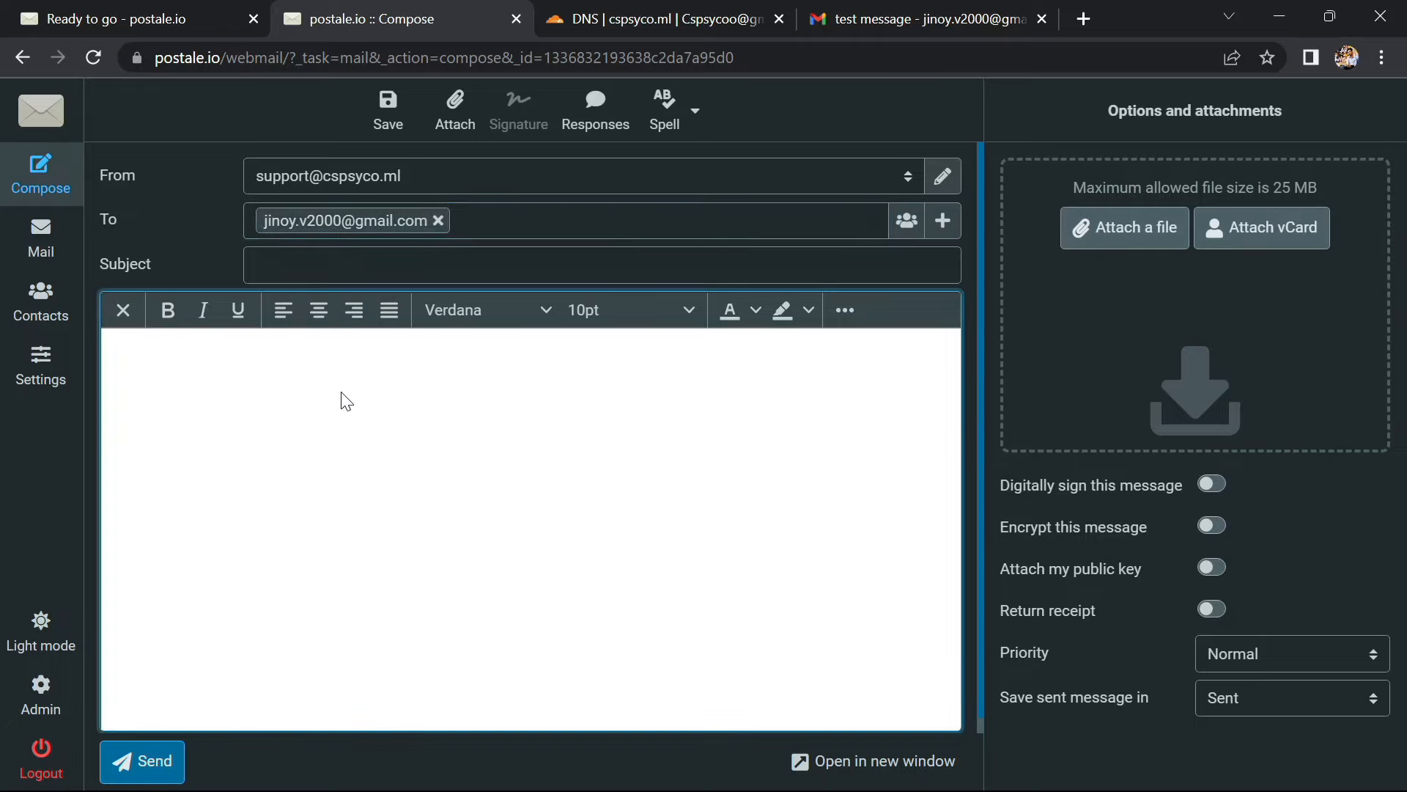
pyautogui.write('R')
pyautogui.press('BackSpace')
pyautogui.write('lay')
pyautogui.click(132, 755)
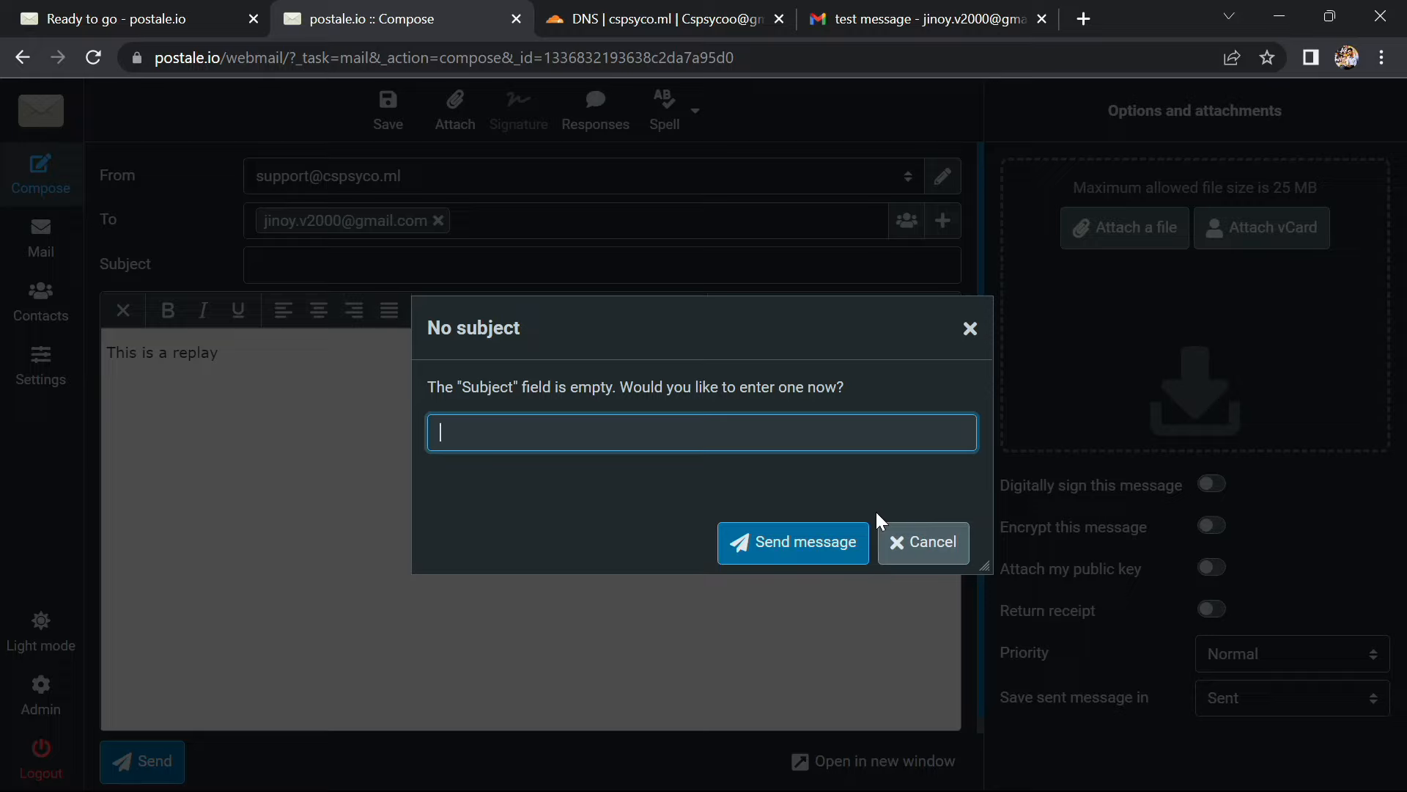
# Add a greeting subject at the no-subject prompt, send the message, and view the Sent folder
pyautogui.write('hello jinoy')
pyautogui.click(821, 540)
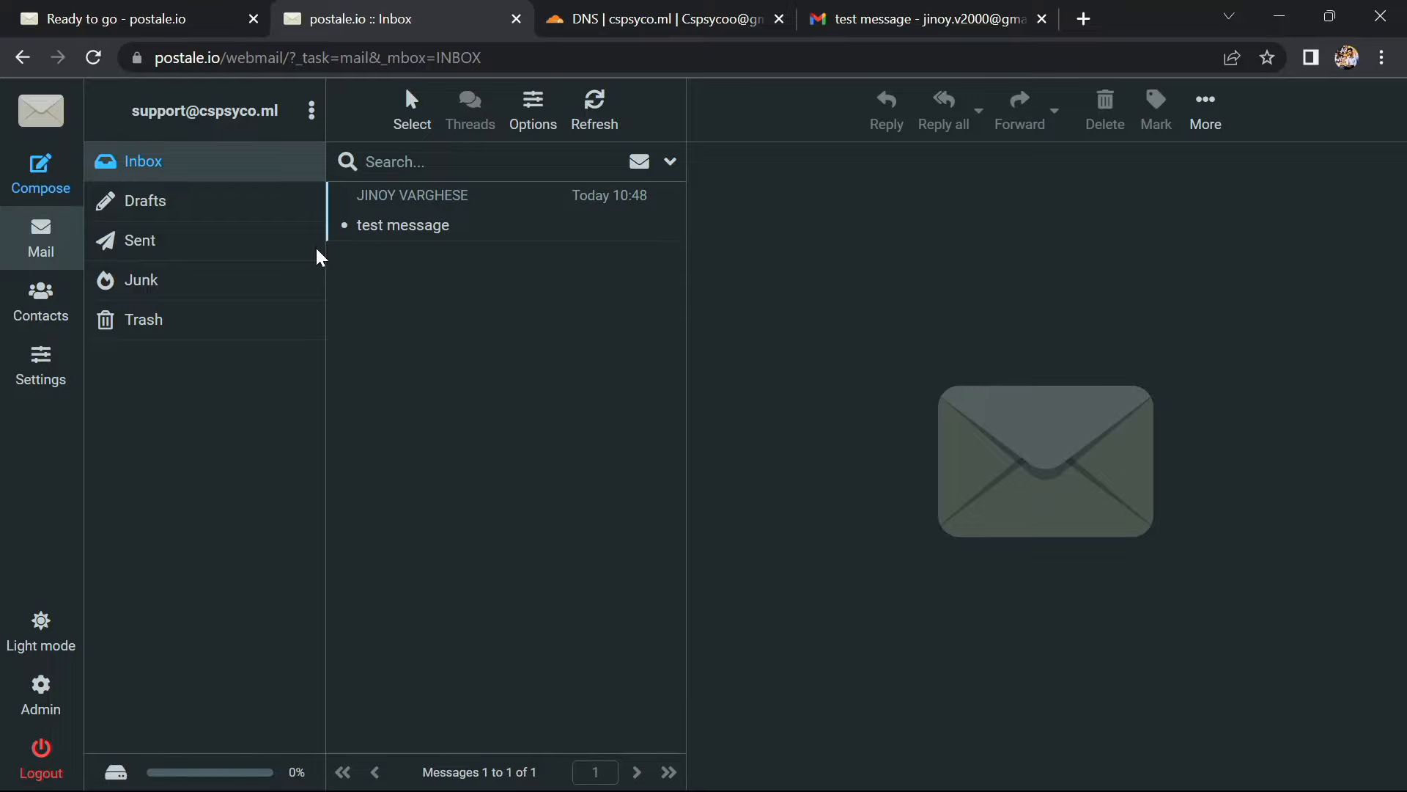
pyautogui.click(200, 231)
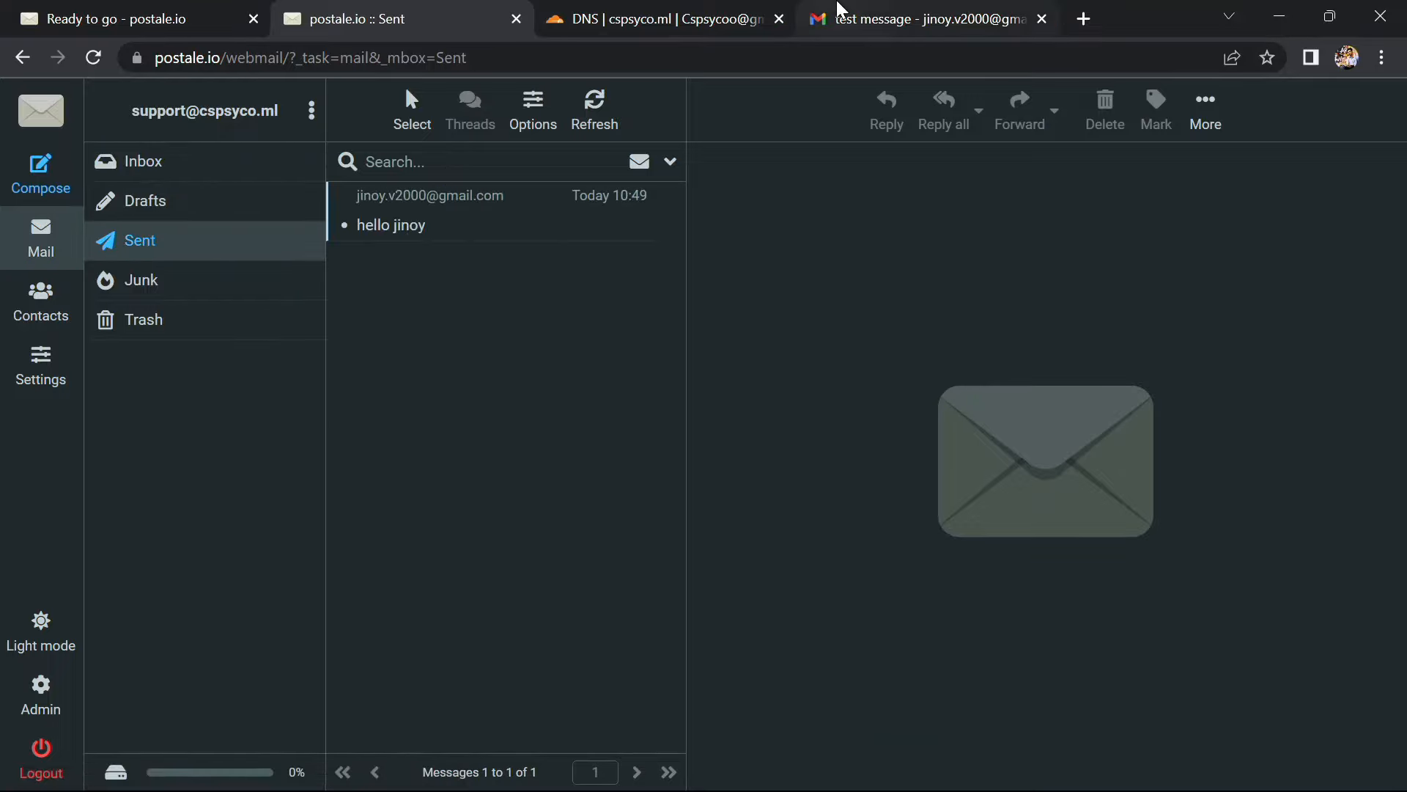
pyautogui.click(813, 16)
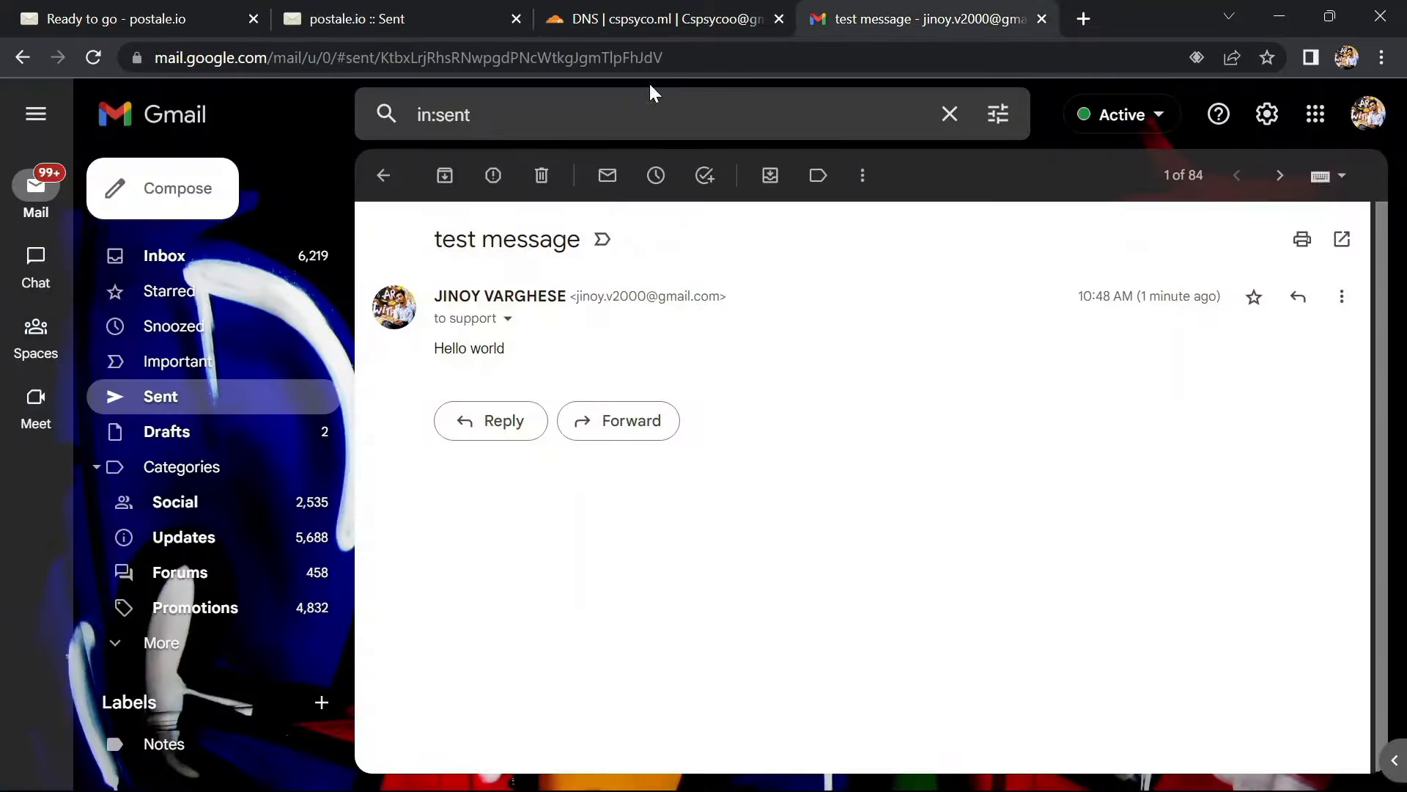
# Open the support mailbox's message in the Gmail inbox and send the 'It works!' smart reply
pyautogui.click(173, 261)
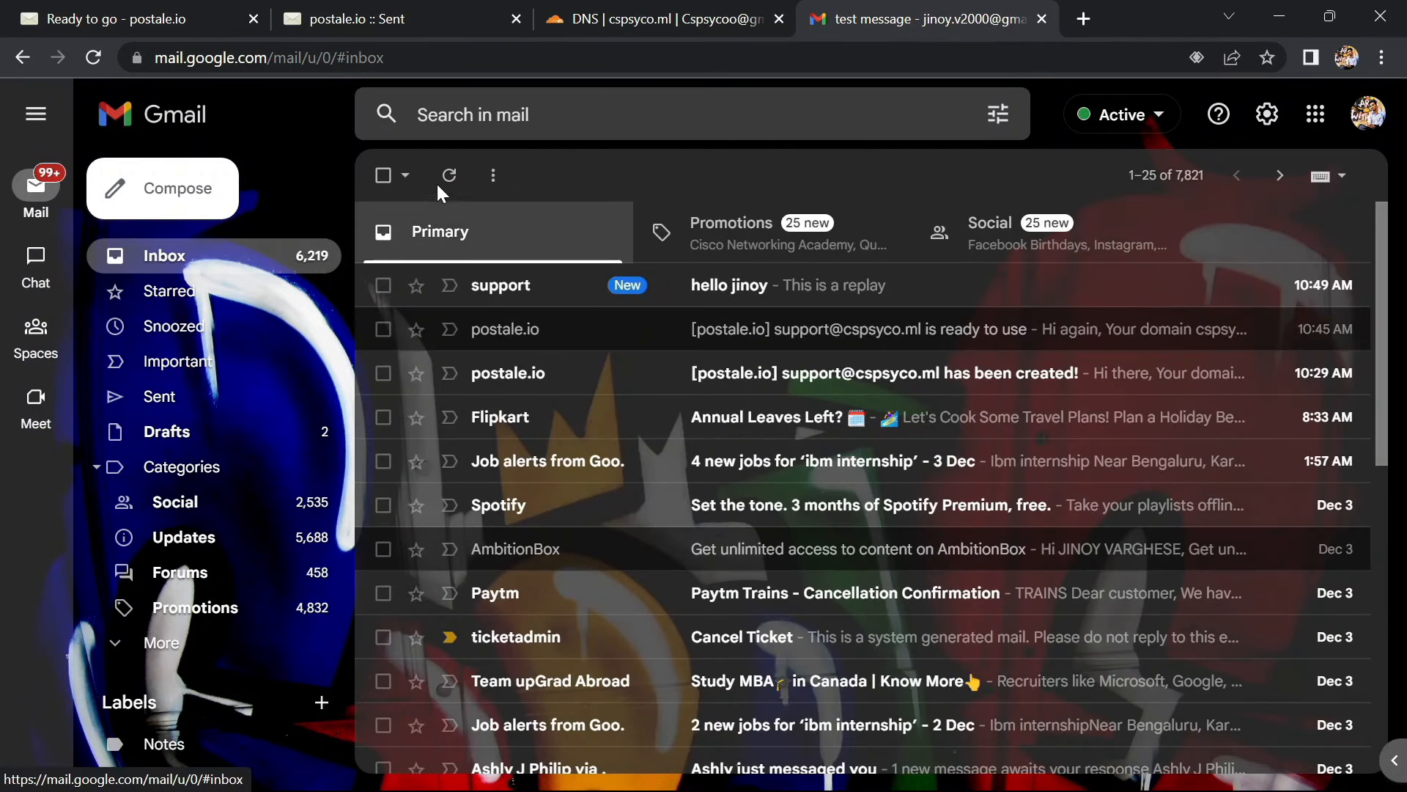
pyautogui.click(715, 286)
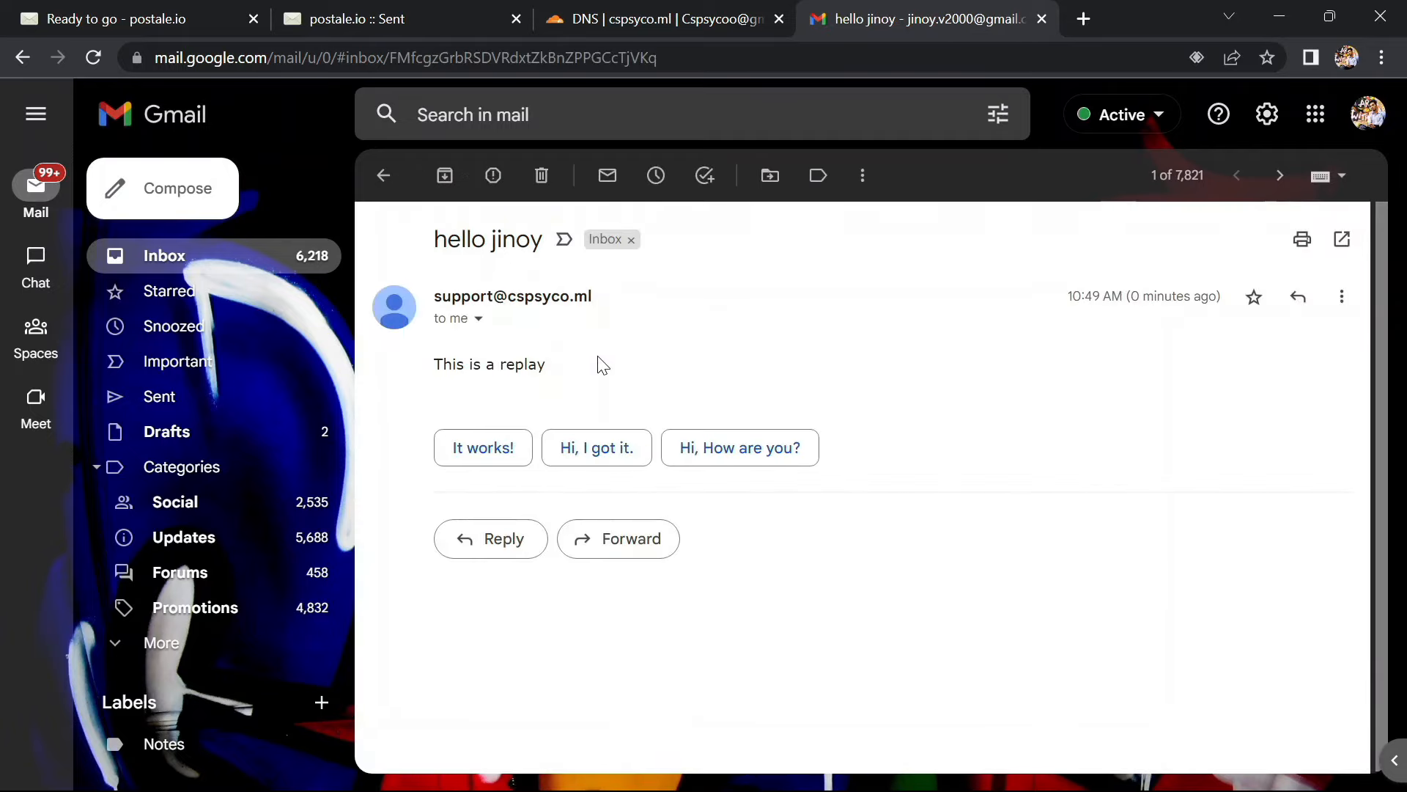
pyautogui.click(490, 458)
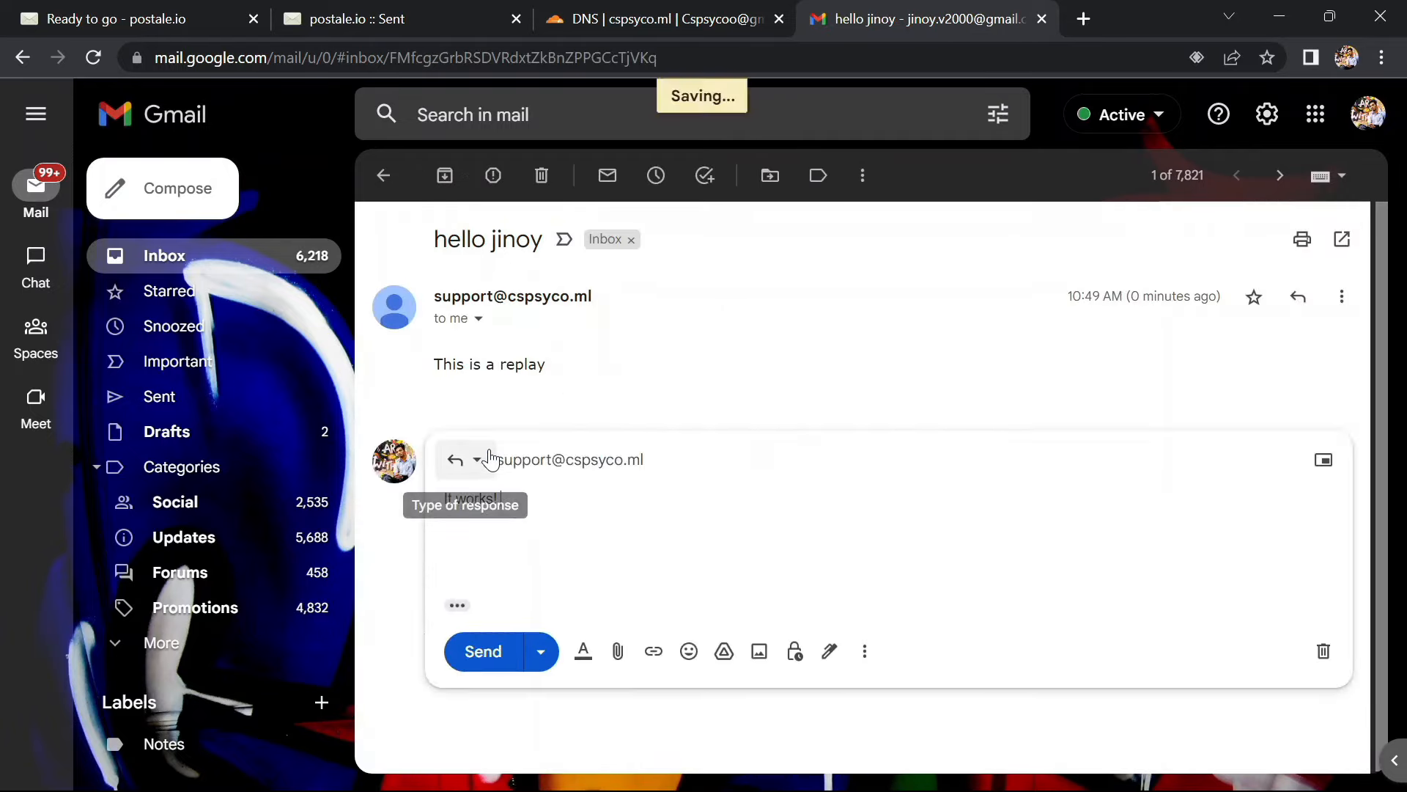
pyautogui.click(465, 659)
pyautogui.click(433, 11)
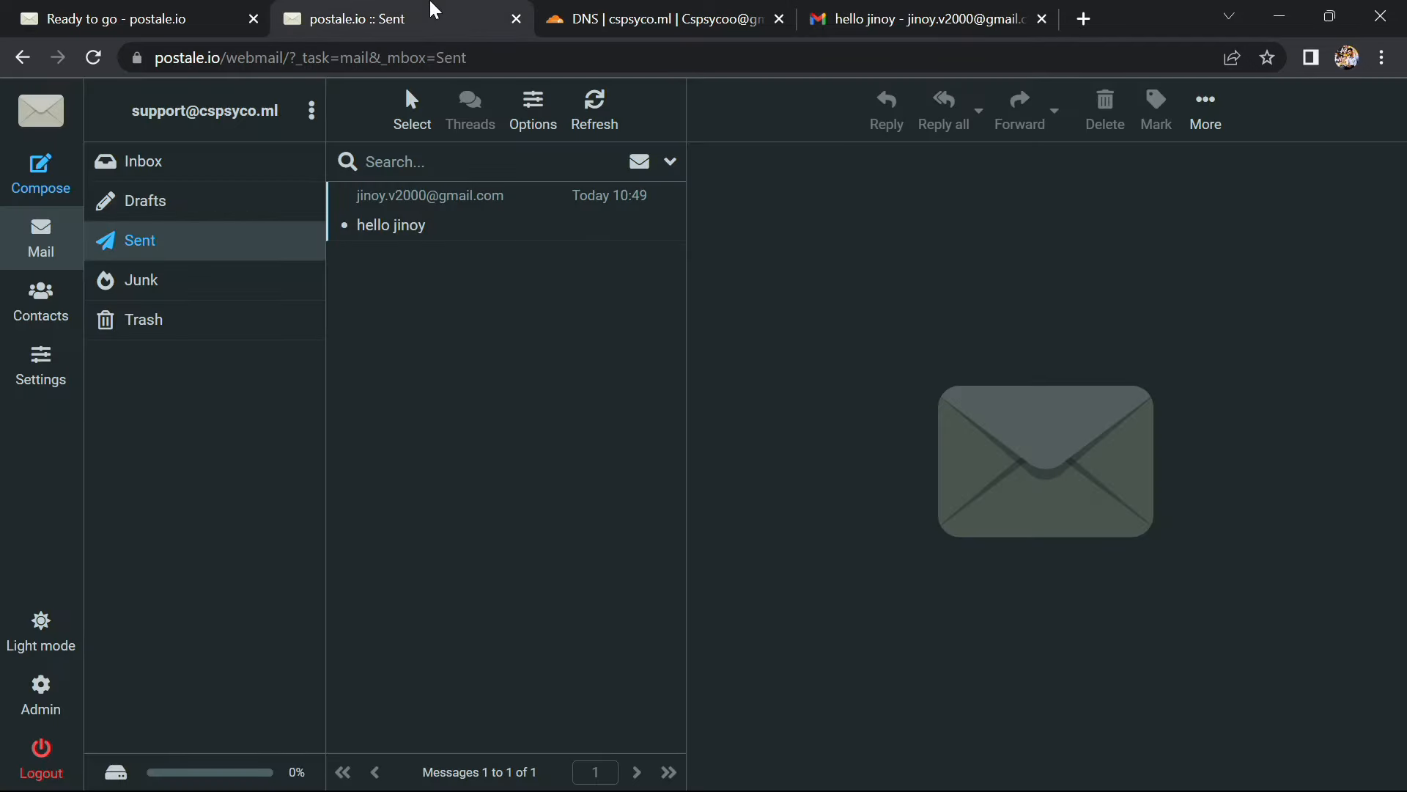
# Filter the support inbox to unread, open the 'Re:' reply reading 'It works!', refresh, and clear the filter
pyautogui.click(316, 162)
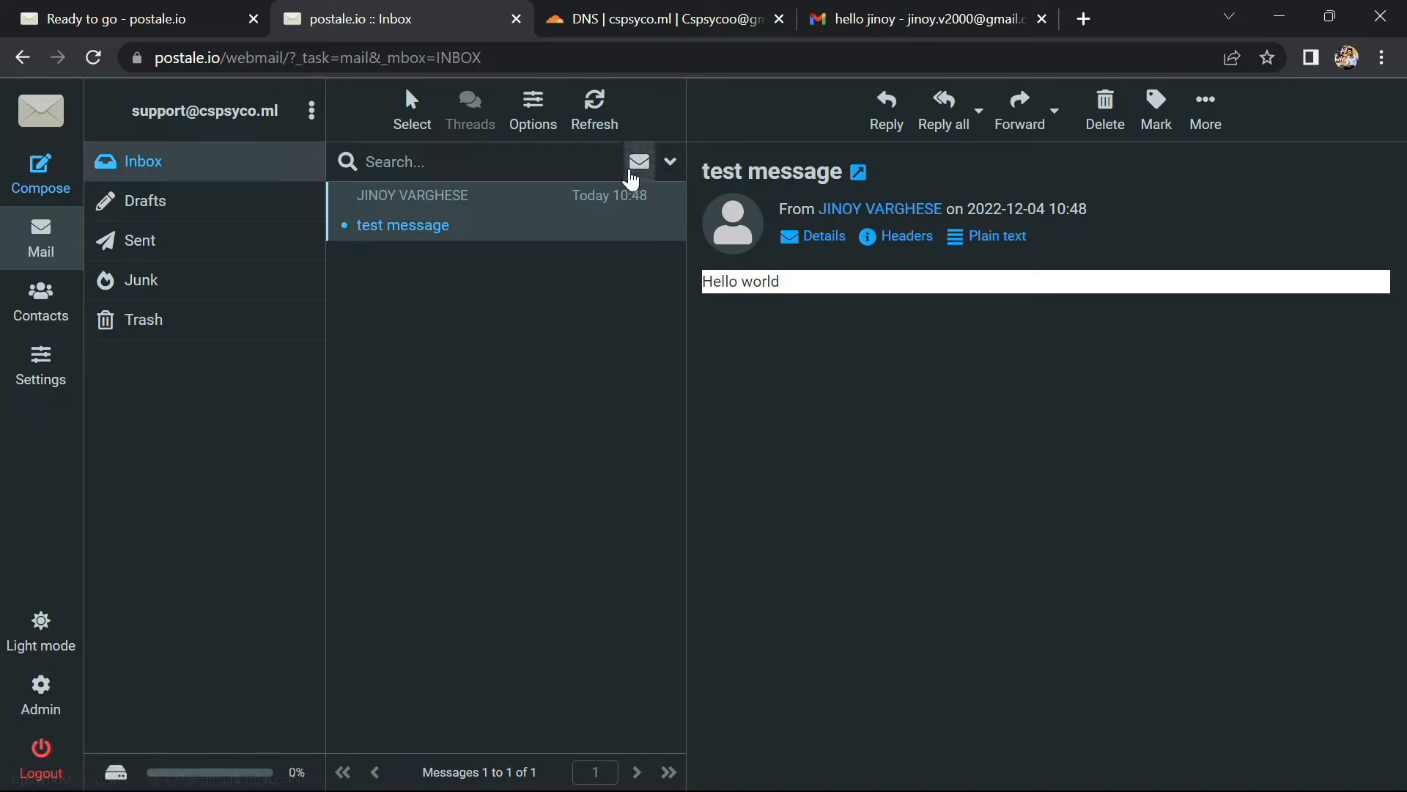
pyautogui.click(632, 172)
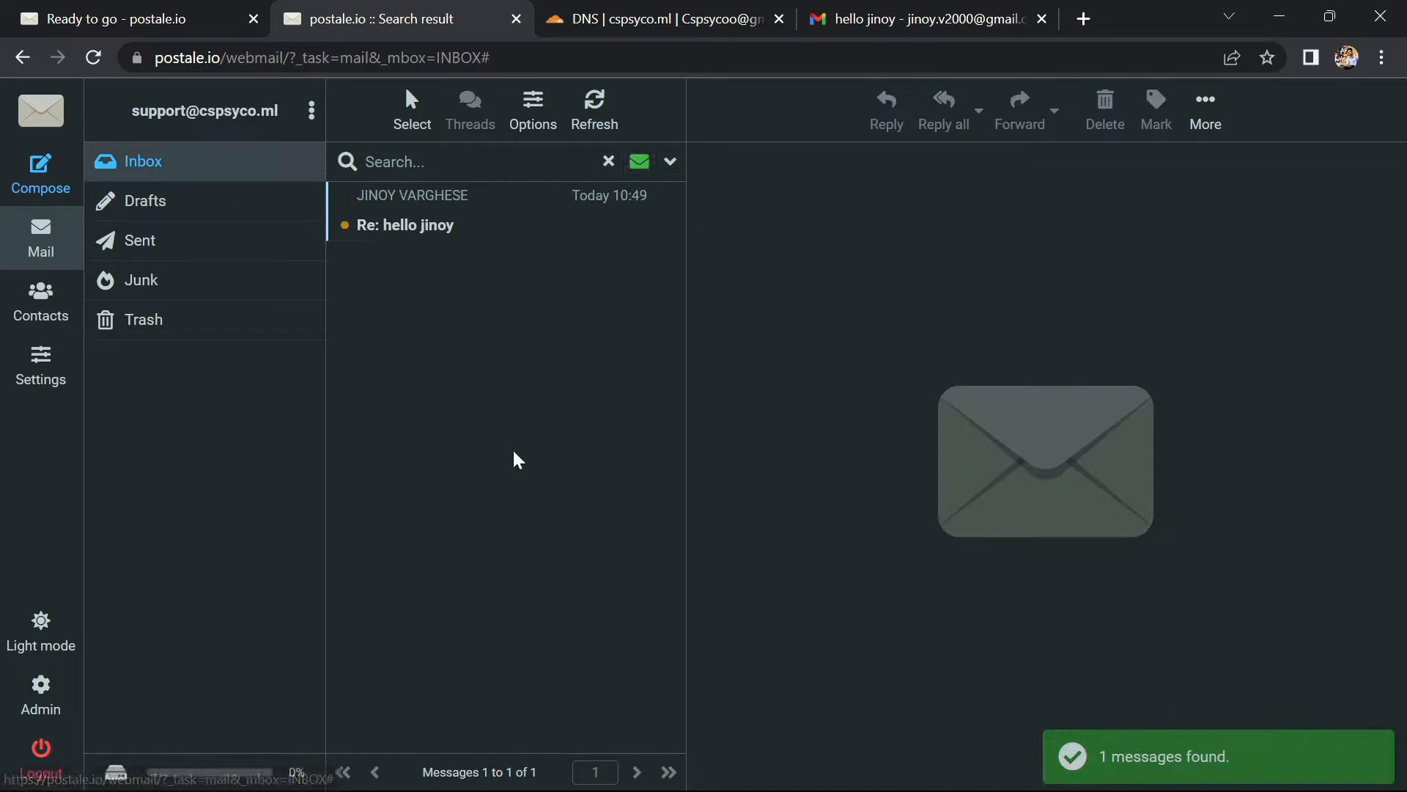
pyautogui.click(419, 220)
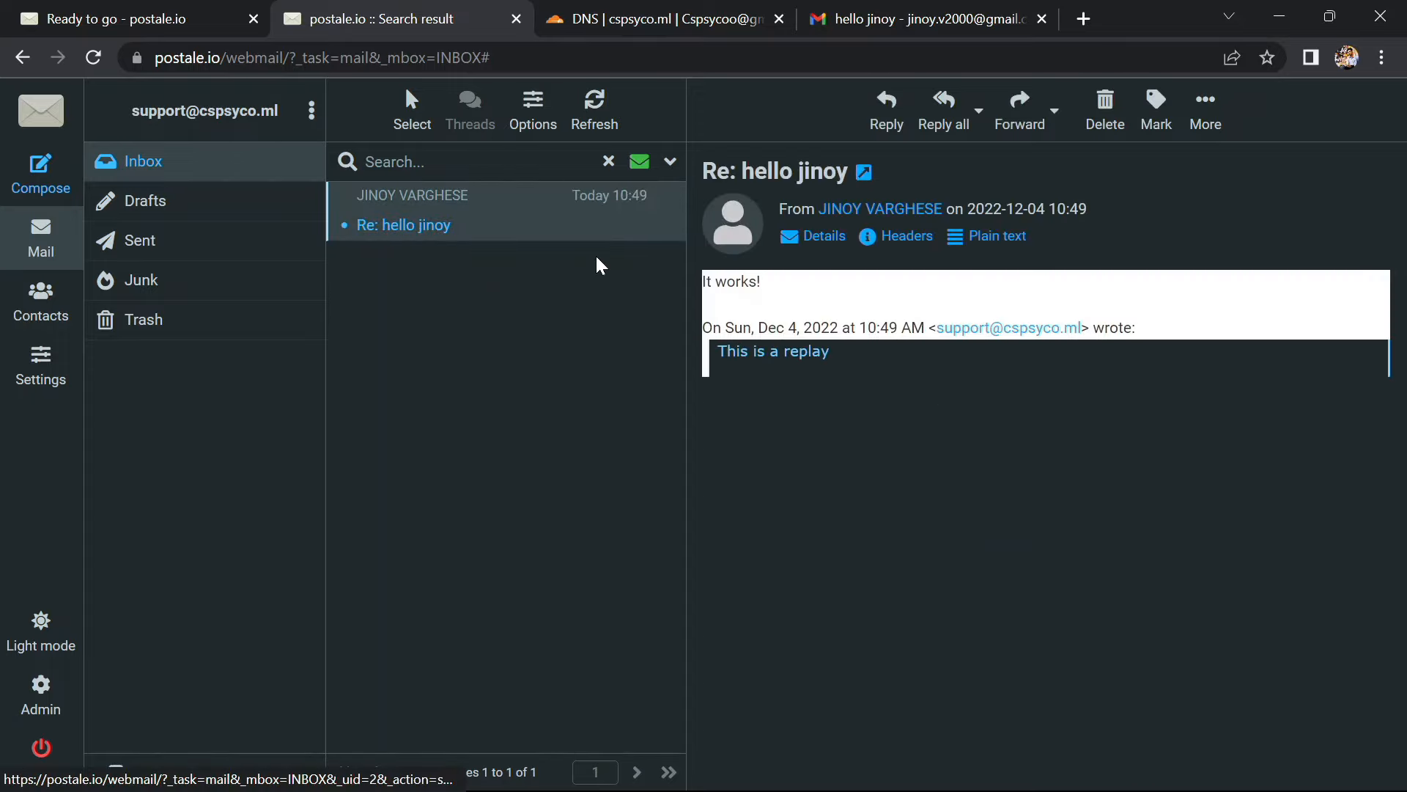
pyautogui.click(597, 121)
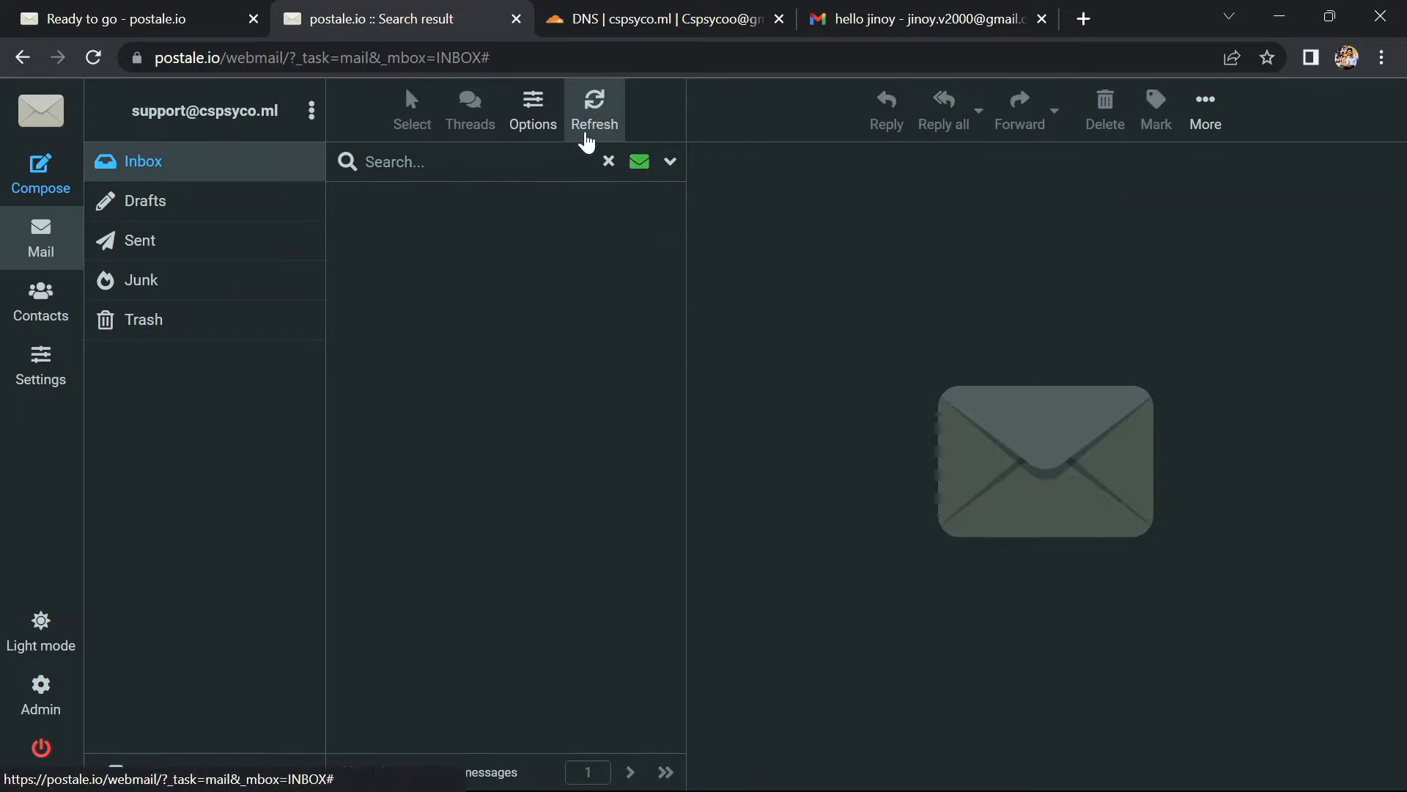
pyautogui.click(599, 164)
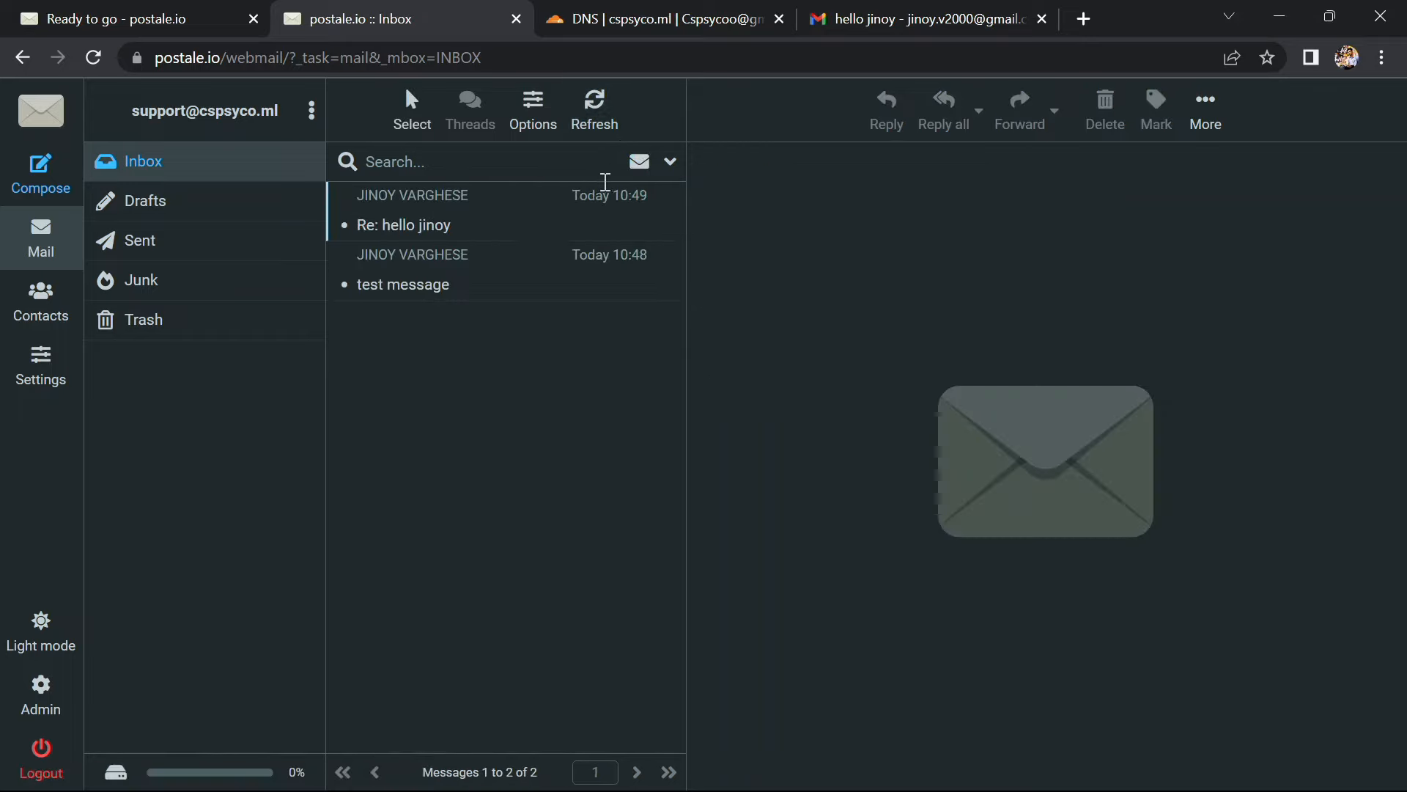